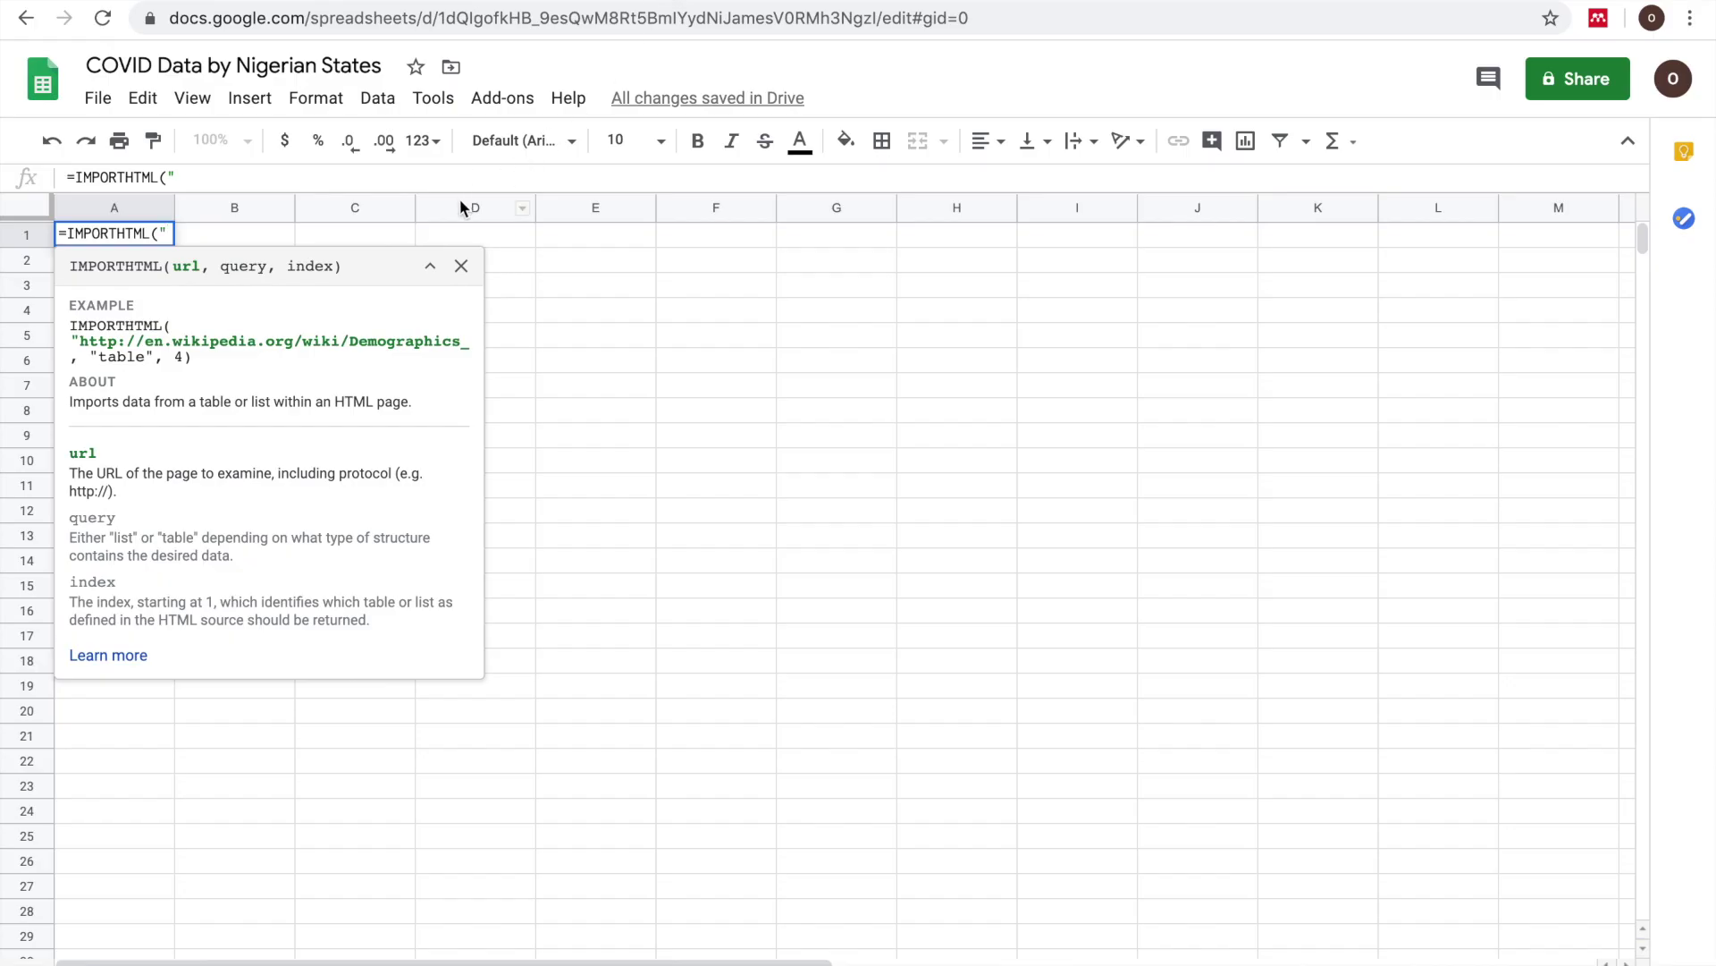
{"action": "type", "text": "http://covid19.ncdc.gov.ng/"}
{"action": "type", "text": "\", "}
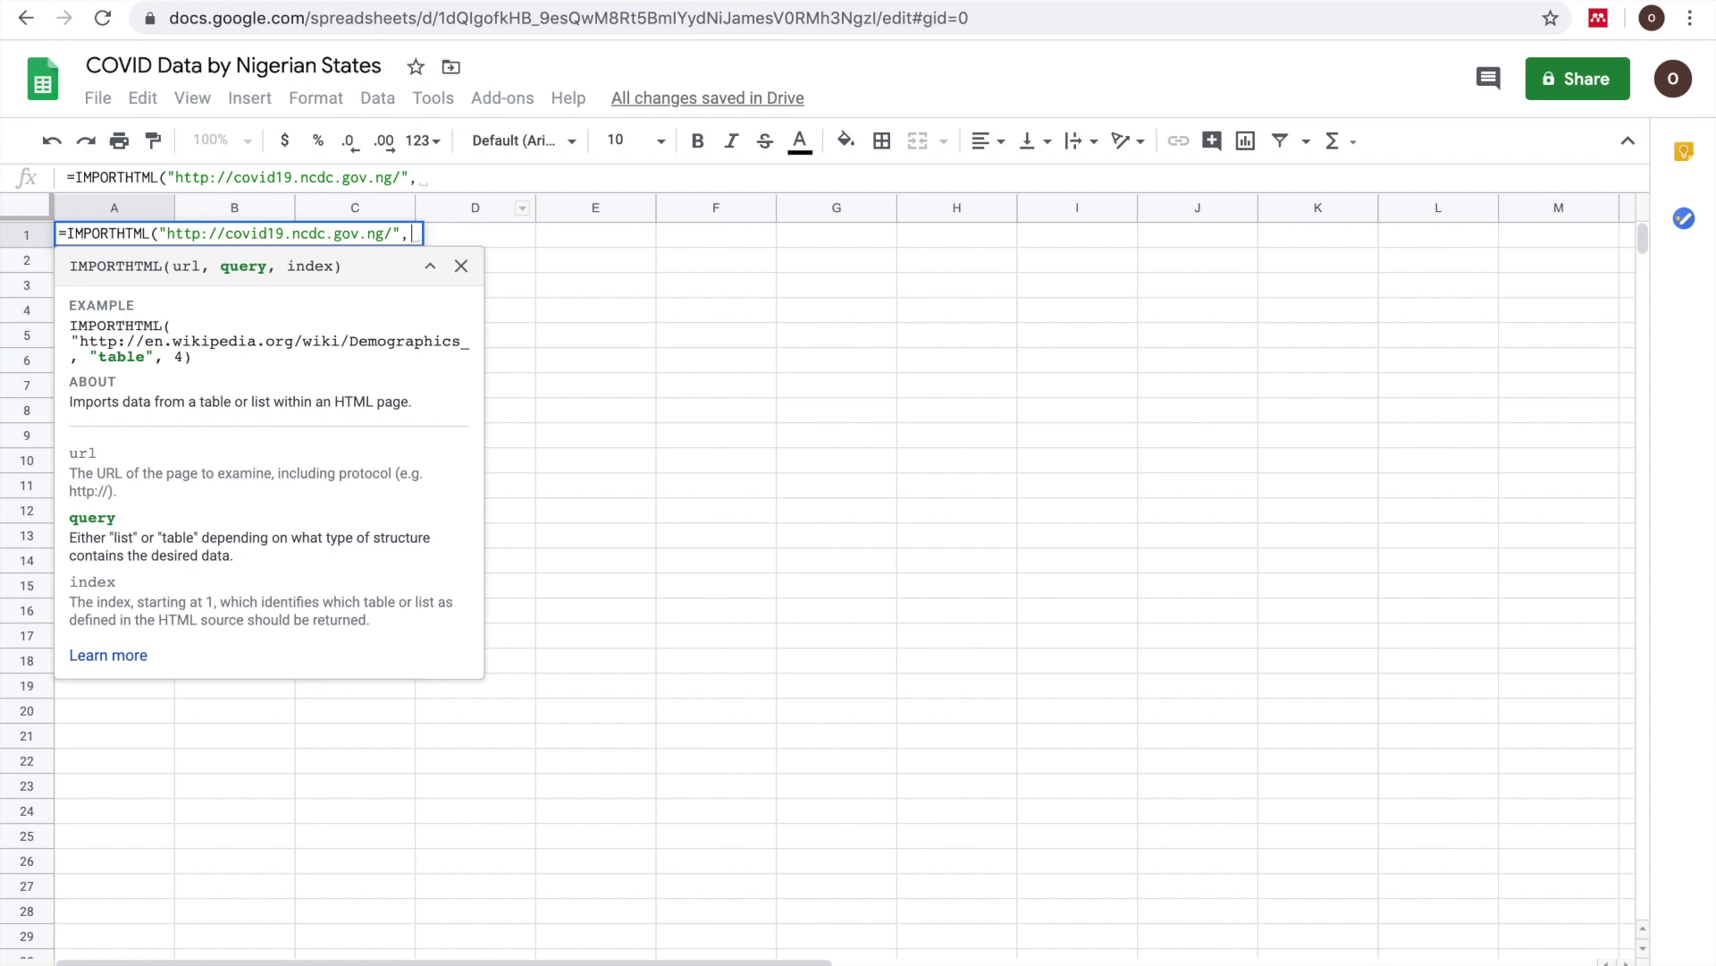
{"action": "type", "text": "\"table"}
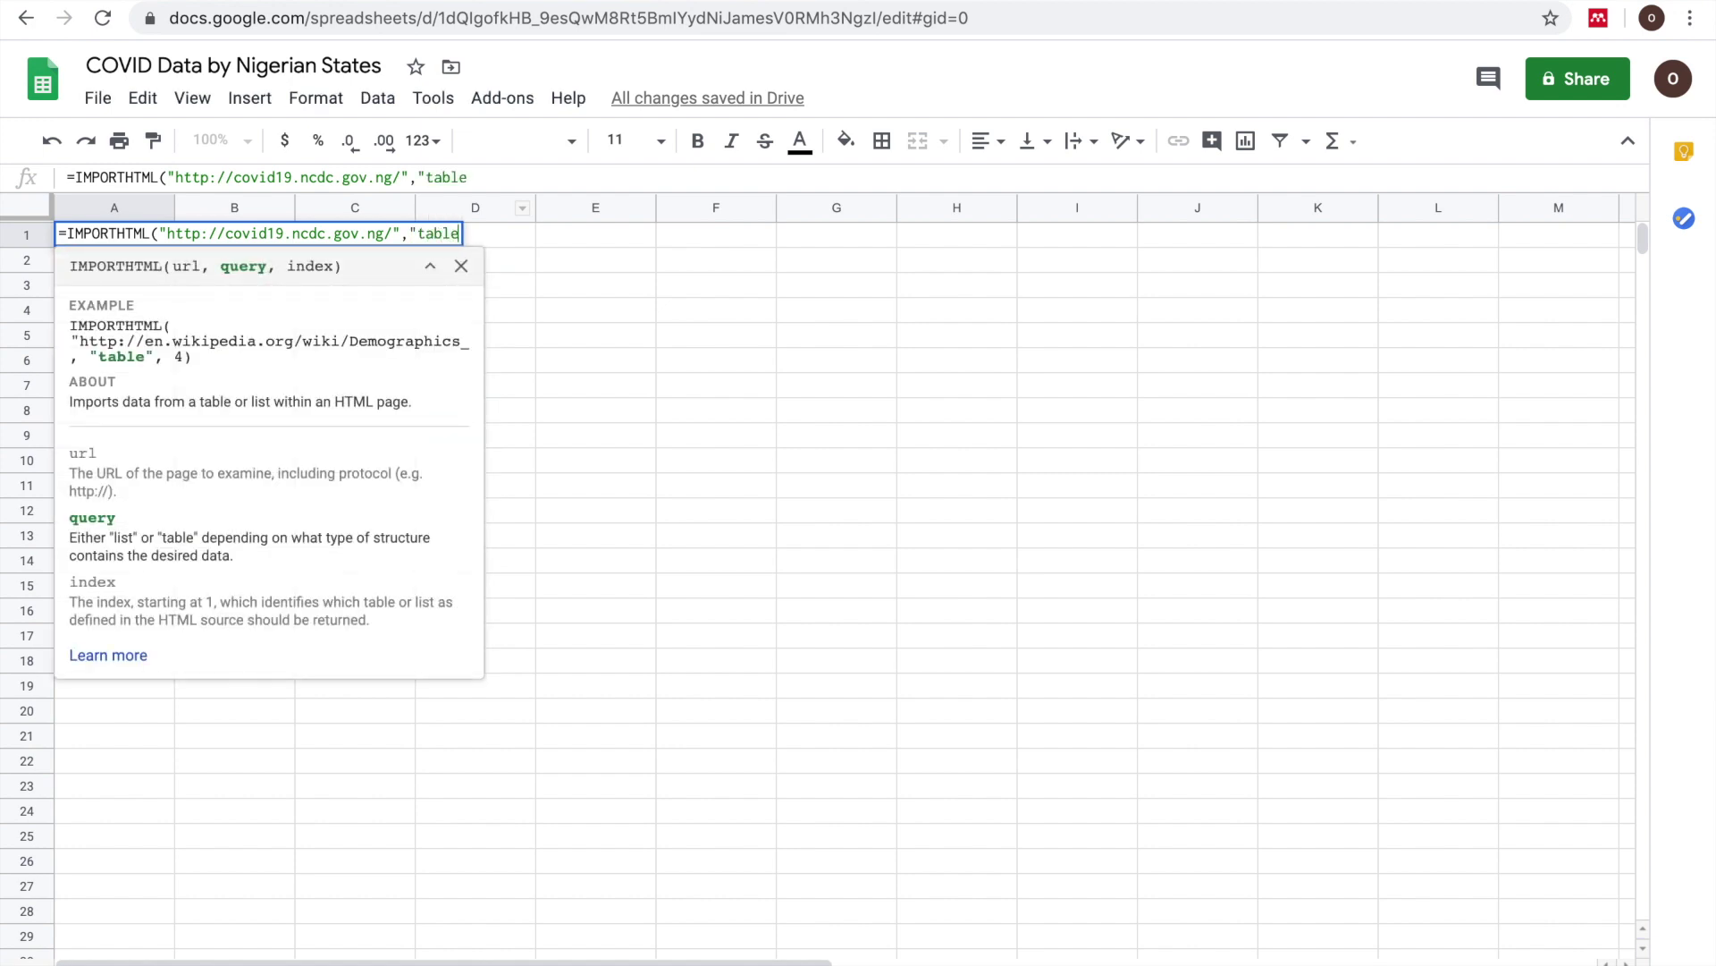
{"action": "type", "text": "\""}
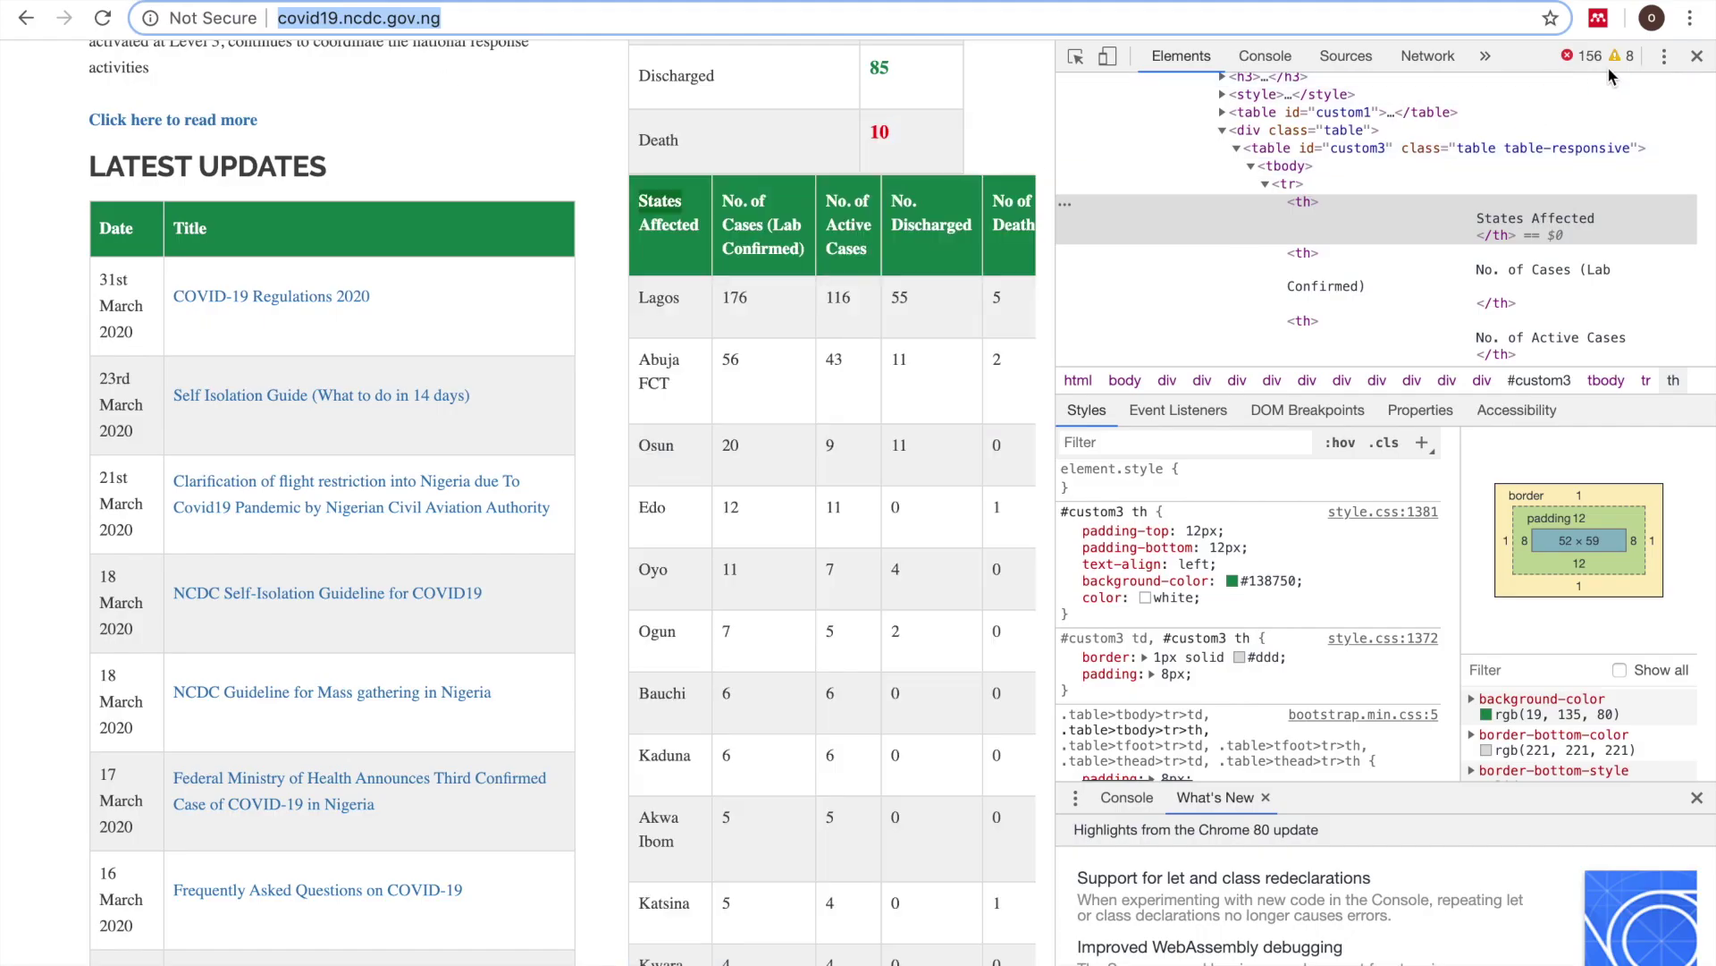
- Switch to the NCDC COVID-19 page, close the developer tools and examine its tables to find the index of the states table
{"action": "left_click", "coordinate": [1697, 55]}
{"action": "scroll", "coordinate": [561, 367], "scroll_direction": "down", "scroll_amount": 2}
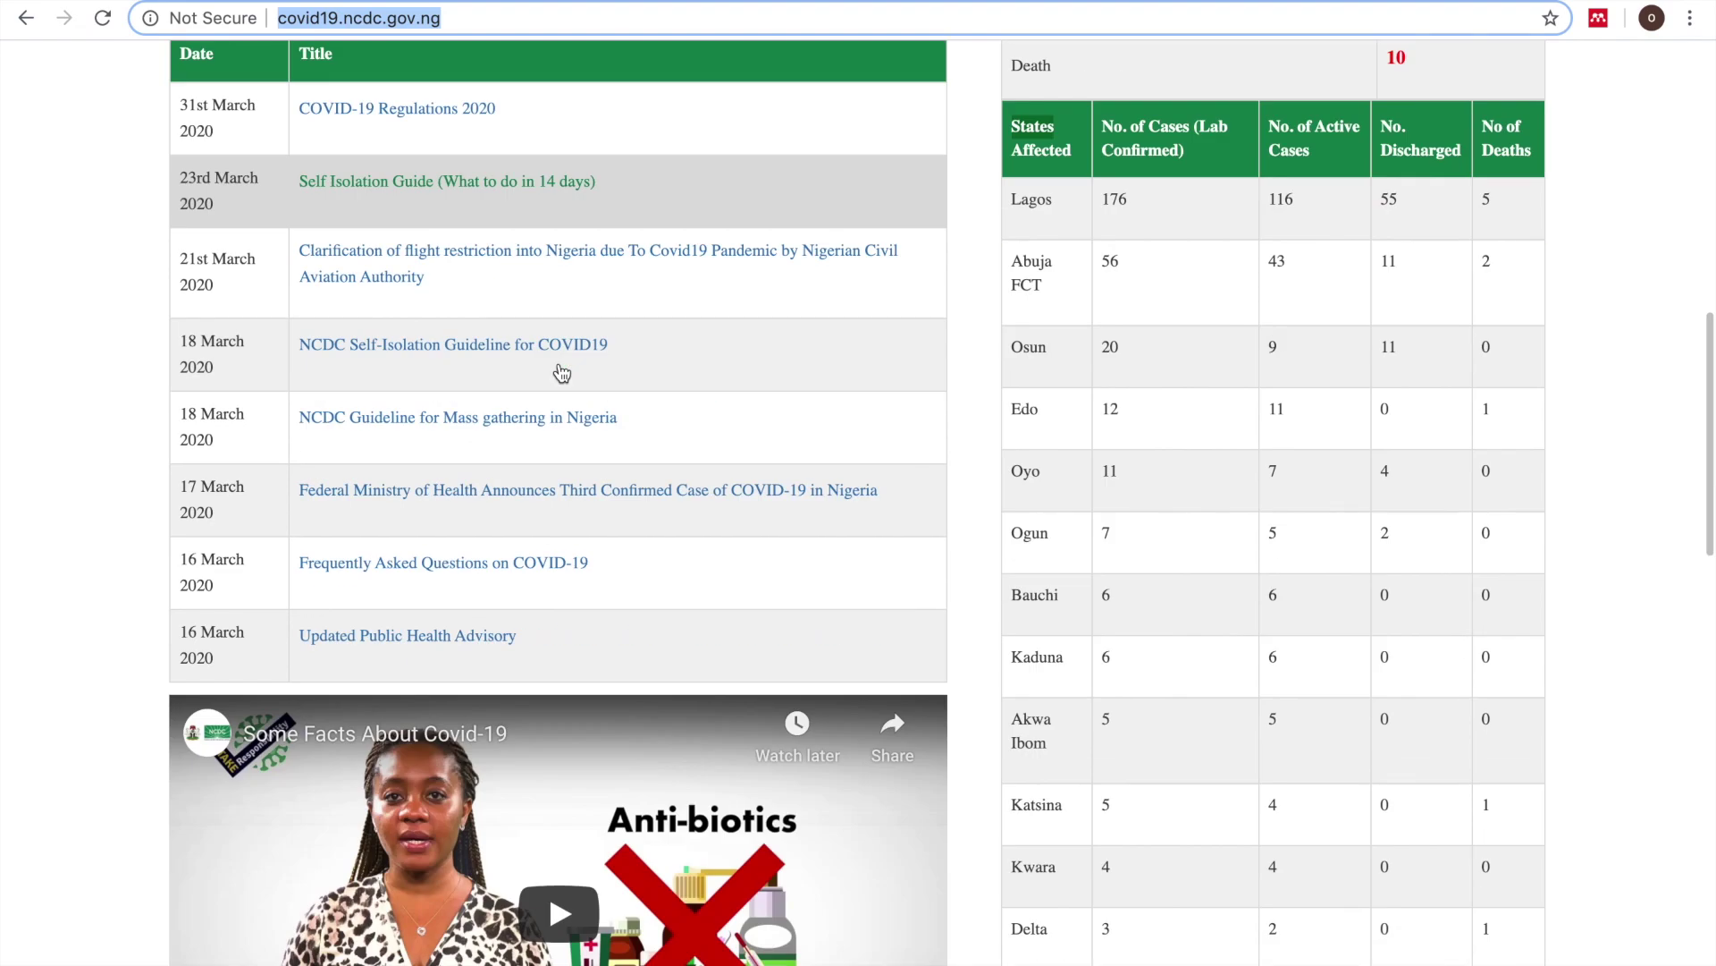
{"action": "scroll", "coordinate": [559, 370], "scroll_direction": "up", "scroll_amount": 9}
{"action": "scroll", "coordinate": [560, 370], "scroll_direction": "down", "scroll_amount": 4}
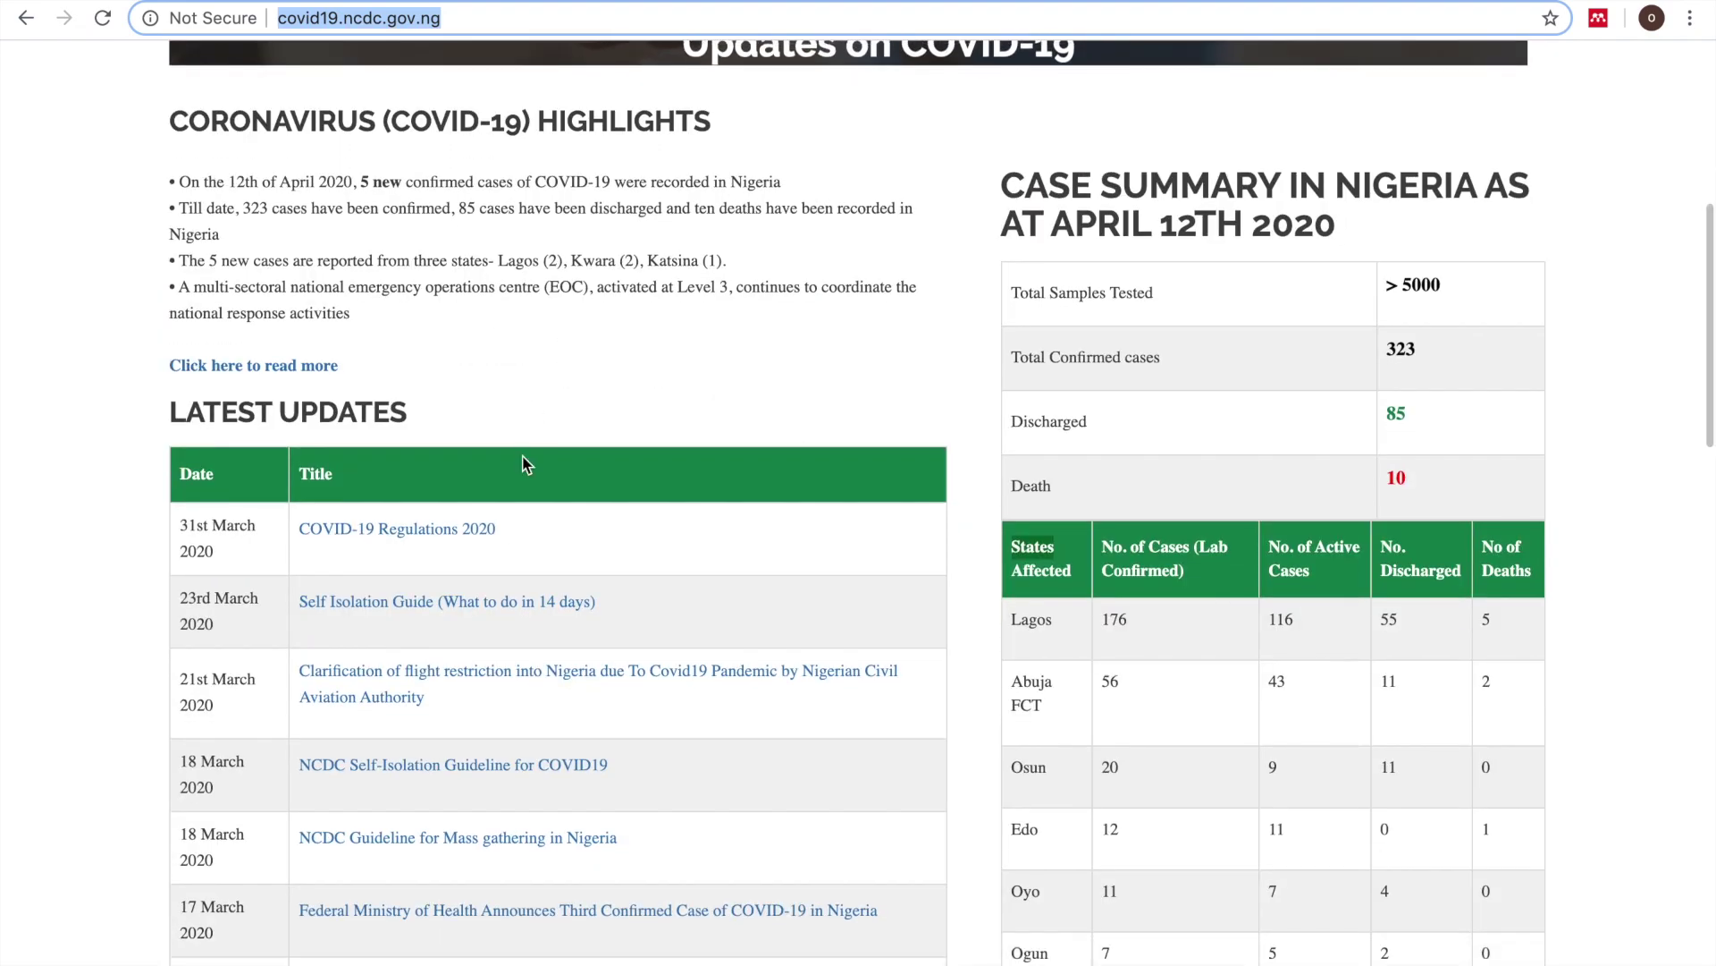
{"action": "scroll", "coordinate": [530, 612], "scroll_direction": "up", "scroll_amount": 6}
{"action": "scroll", "coordinate": [531, 608], "scroll_direction": "down", "scroll_amount": 8}
{"action": "scroll", "coordinate": [530, 608], "scroll_direction": "down", "scroll_amount": 10}
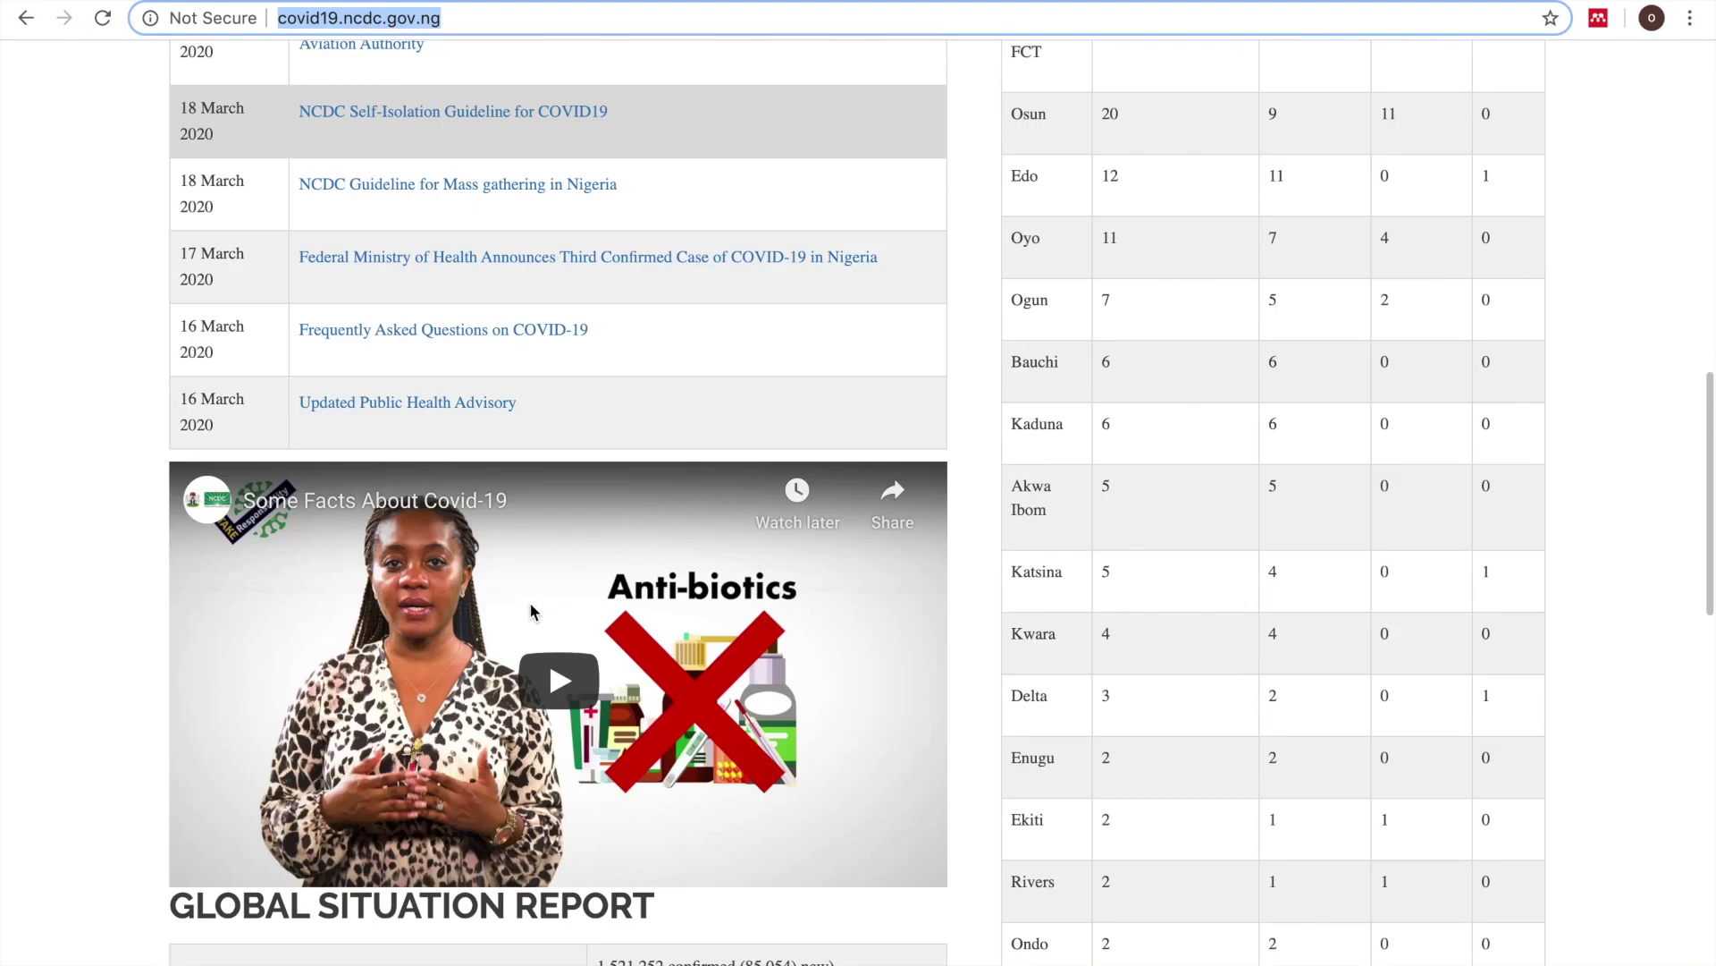
{"action": "scroll", "coordinate": [587, 595], "scroll_direction": "up", "scroll_amount": 11}
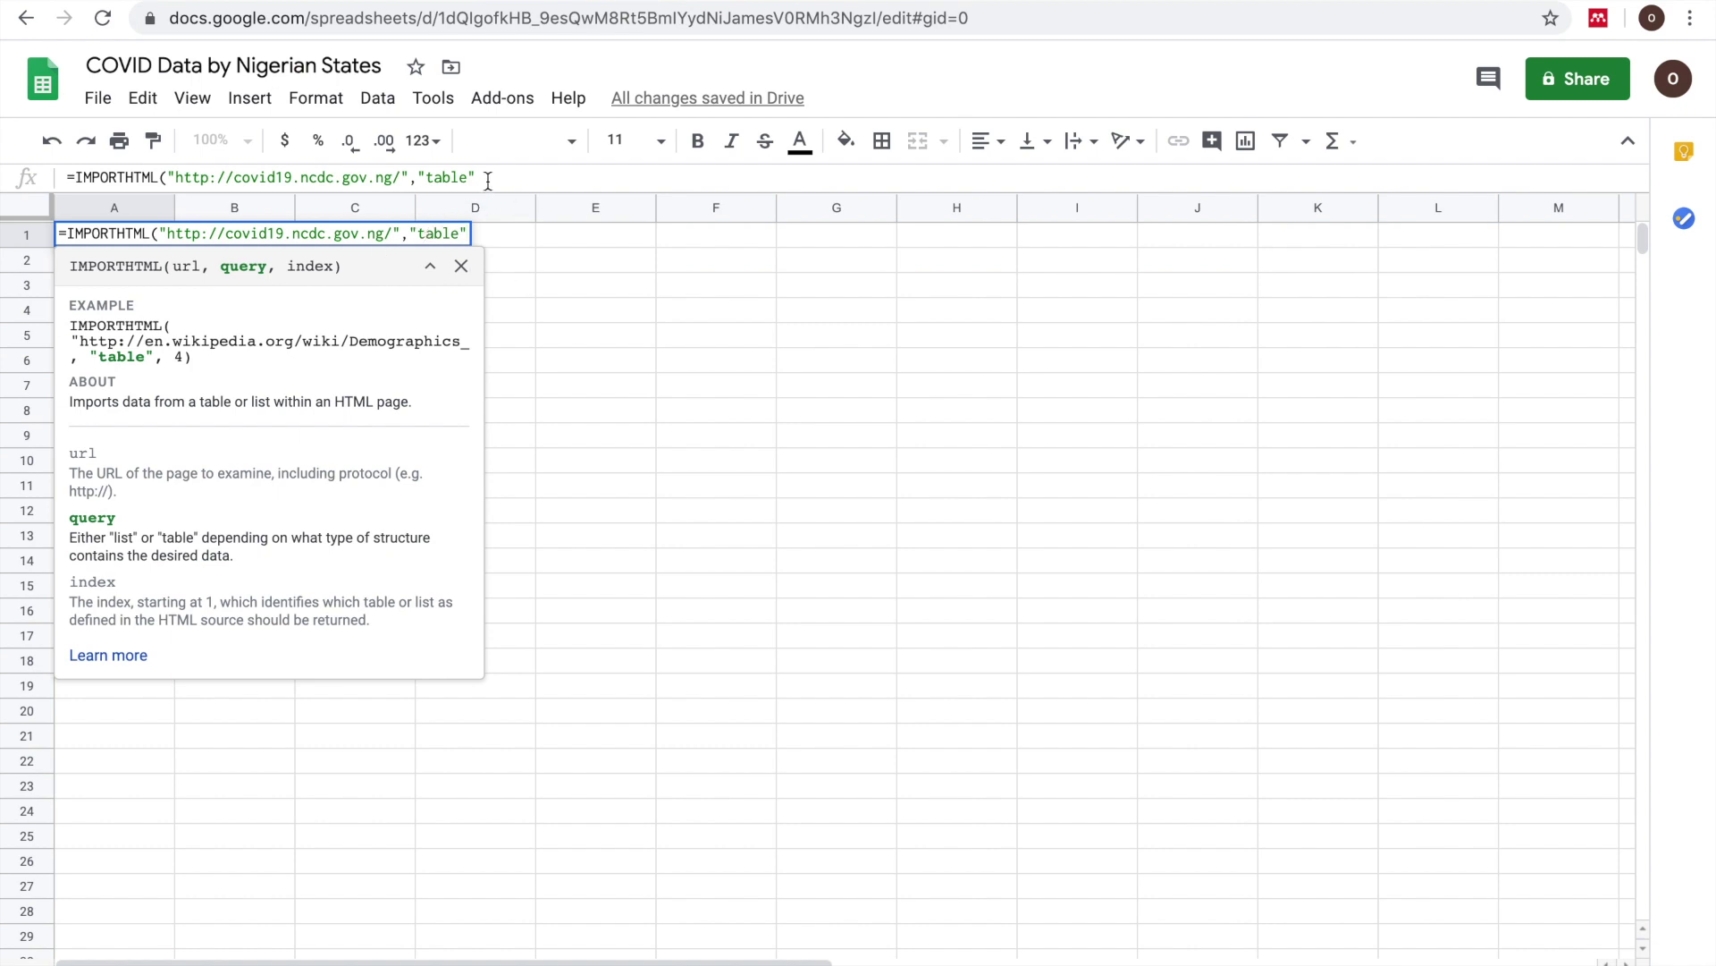
- Back in the spreadsheet, complete the IMPORTHTML formula in A1 with table index 4 and enter it
{"action": "left_click", "coordinate": [488, 180]}
{"action": "type", "text": ", 4)"}
{"action": "key", "text": "Return"}
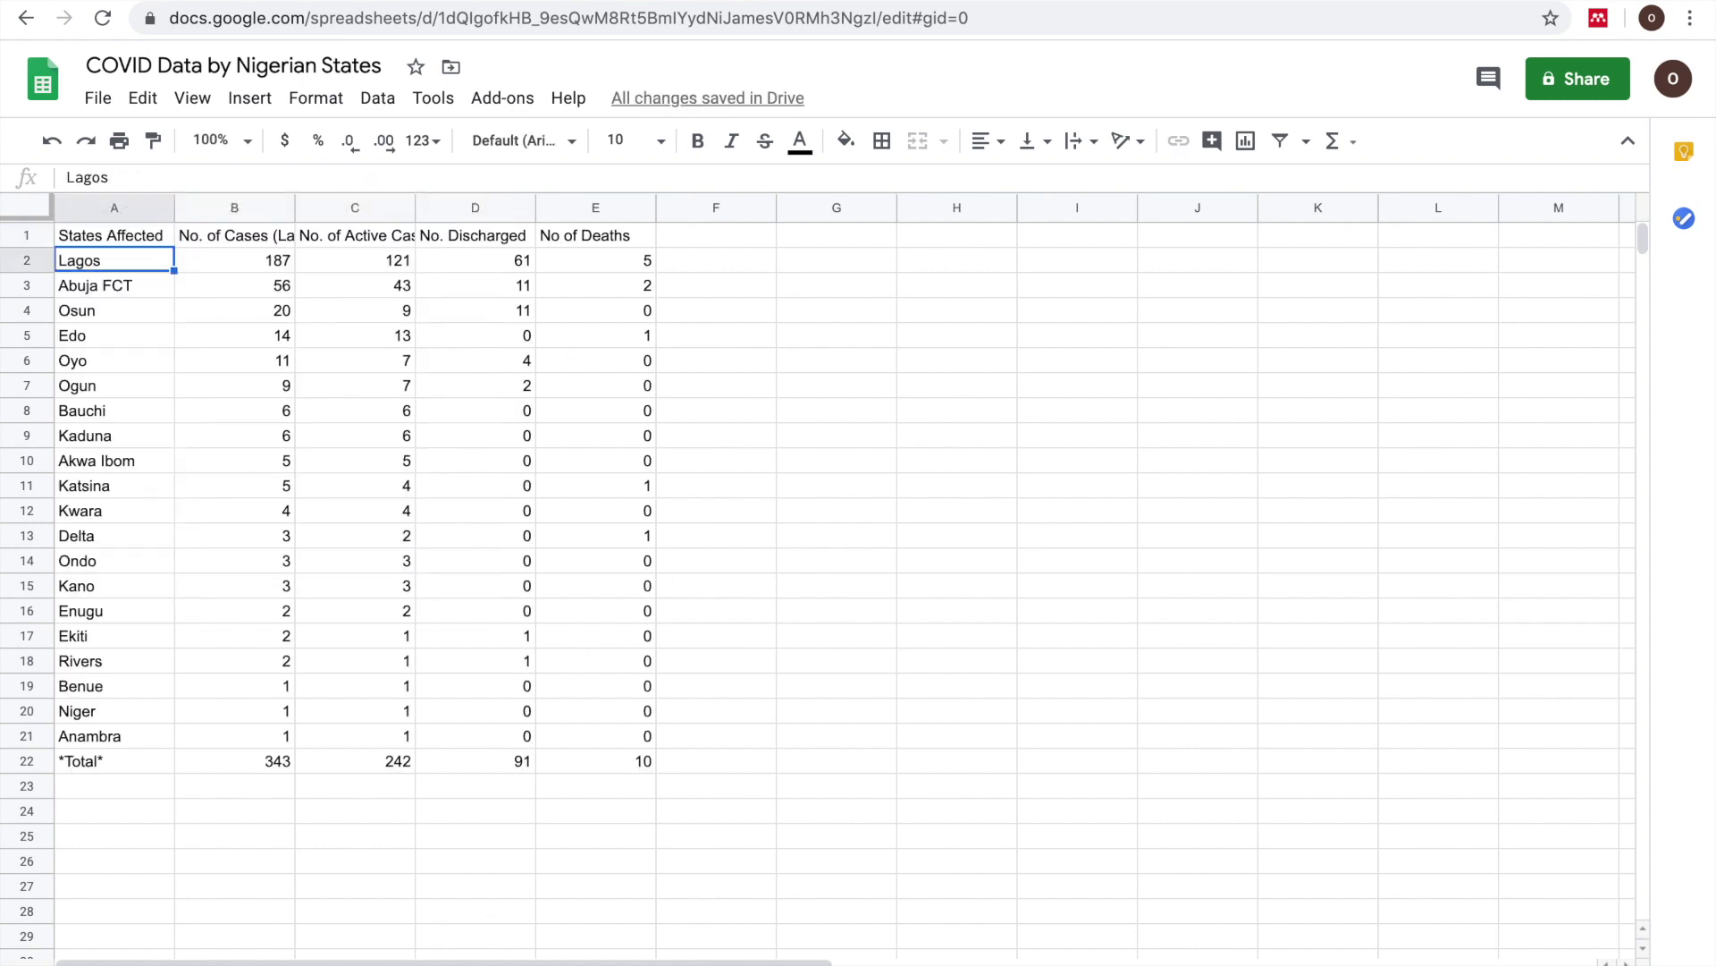
- Switch to the second, empty sheet and begin an IMPORTDATA formula in cell A1
{"action": "key", "text": "alt+Down"}
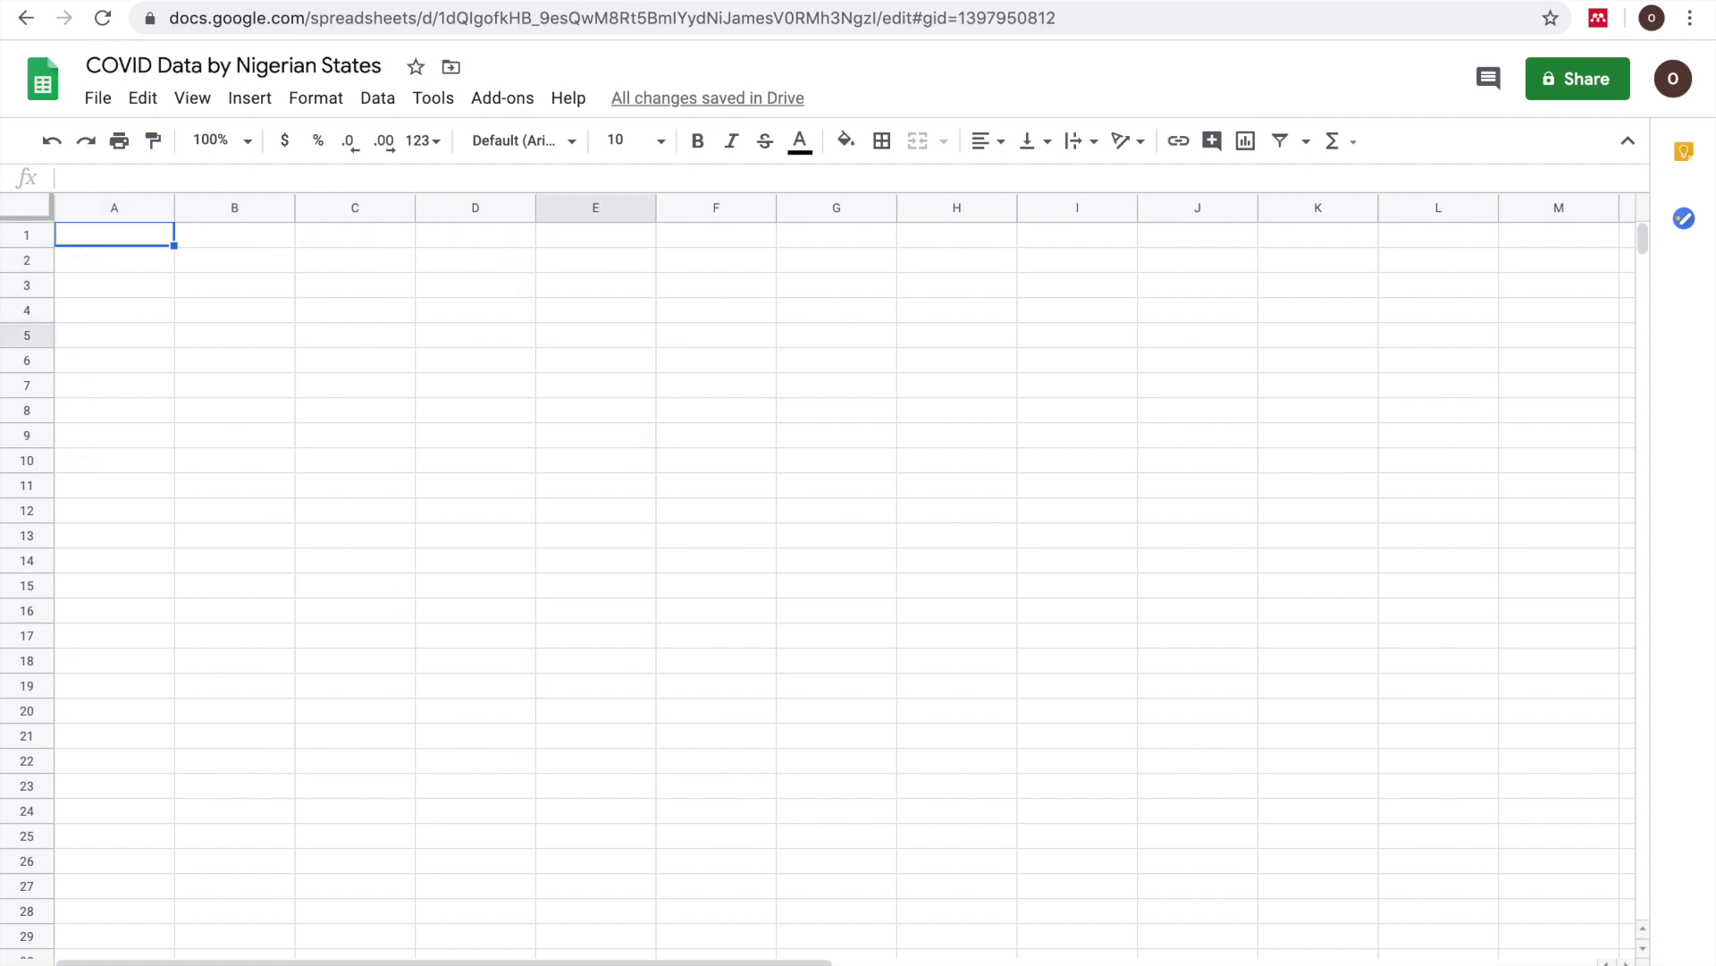
{"action": "type", "text": "=um"}
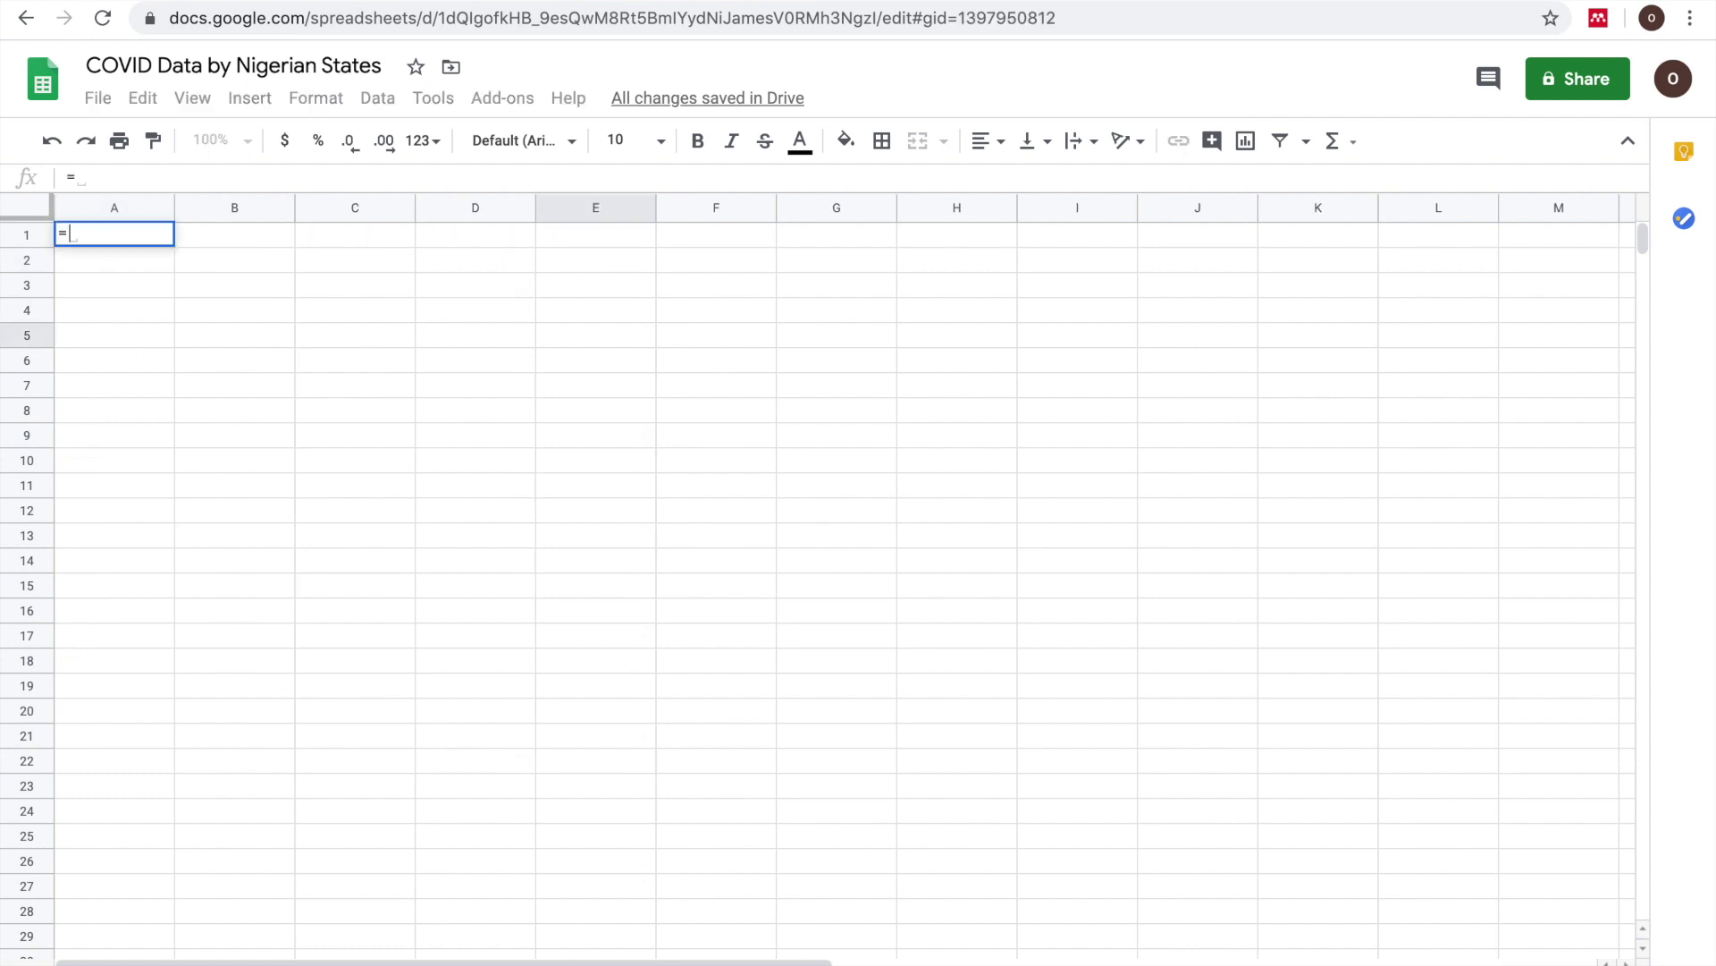
{"action": "key", "text": "BackSpace"}
{"action": "key", "text": "BackSpace"}
{"action": "type", "text": "import"}
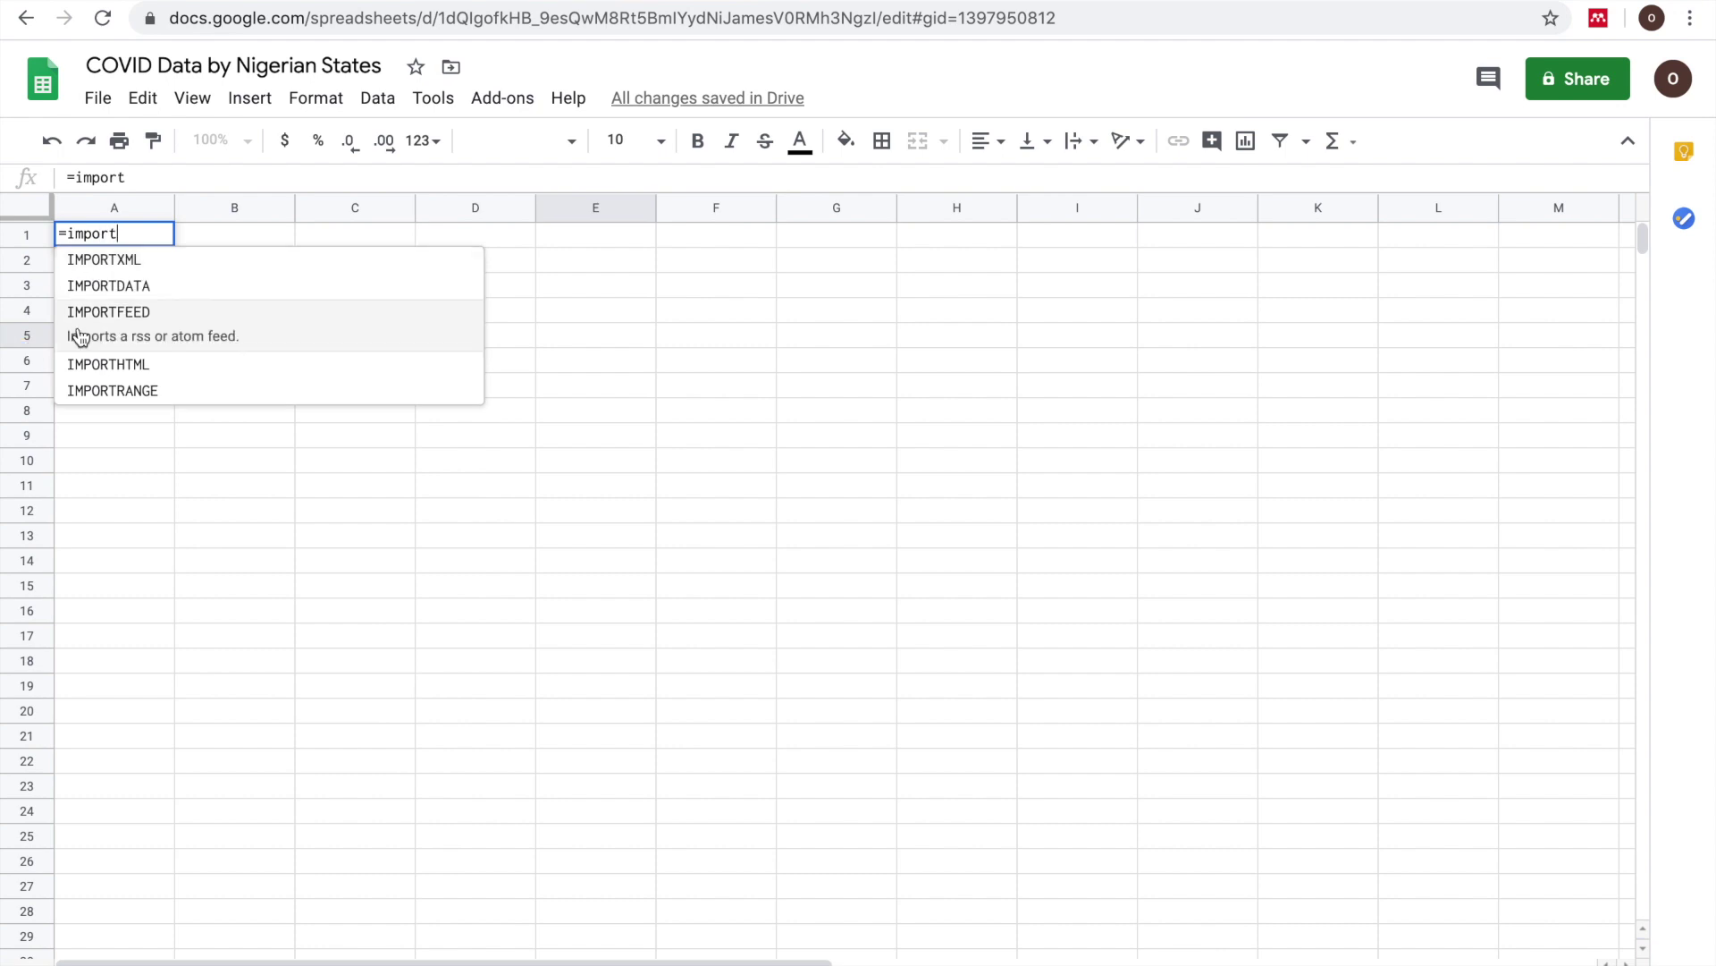
{"action": "left_click", "coordinate": [104, 297]}
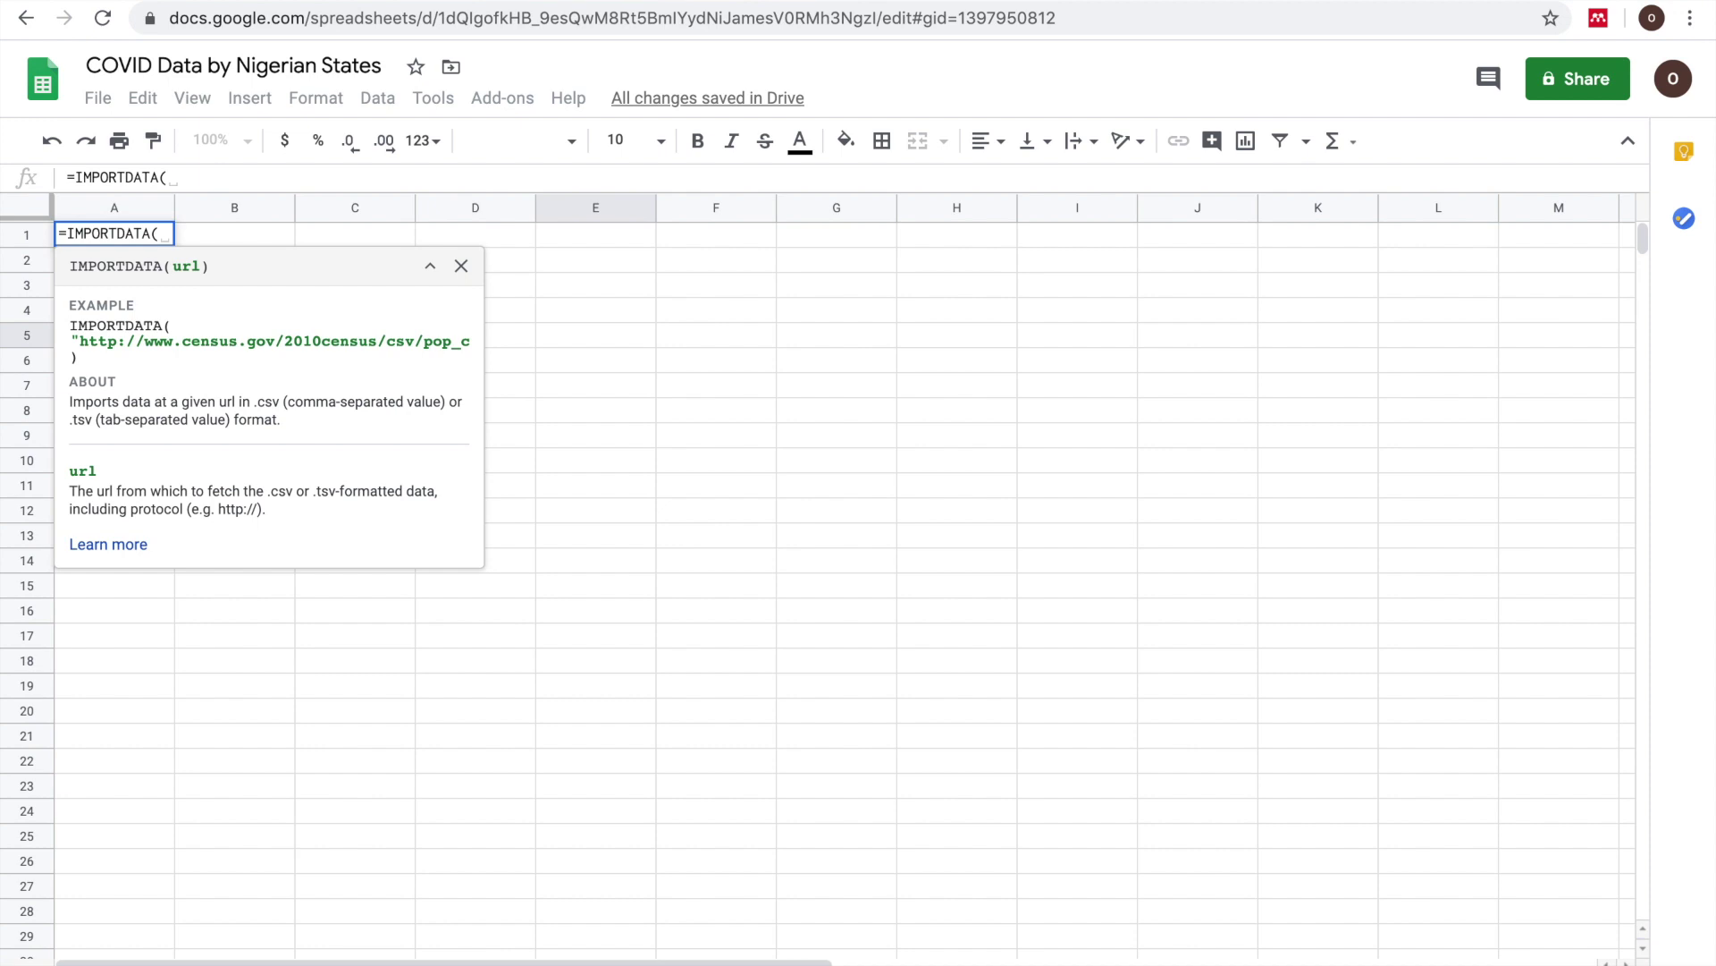
- On GitHub, open the raw time-series-19-covid-combined.csv from the data folder of datasets/covid-19 and copy its URL
{"action": "key", "text": "ctrl+Tab"}
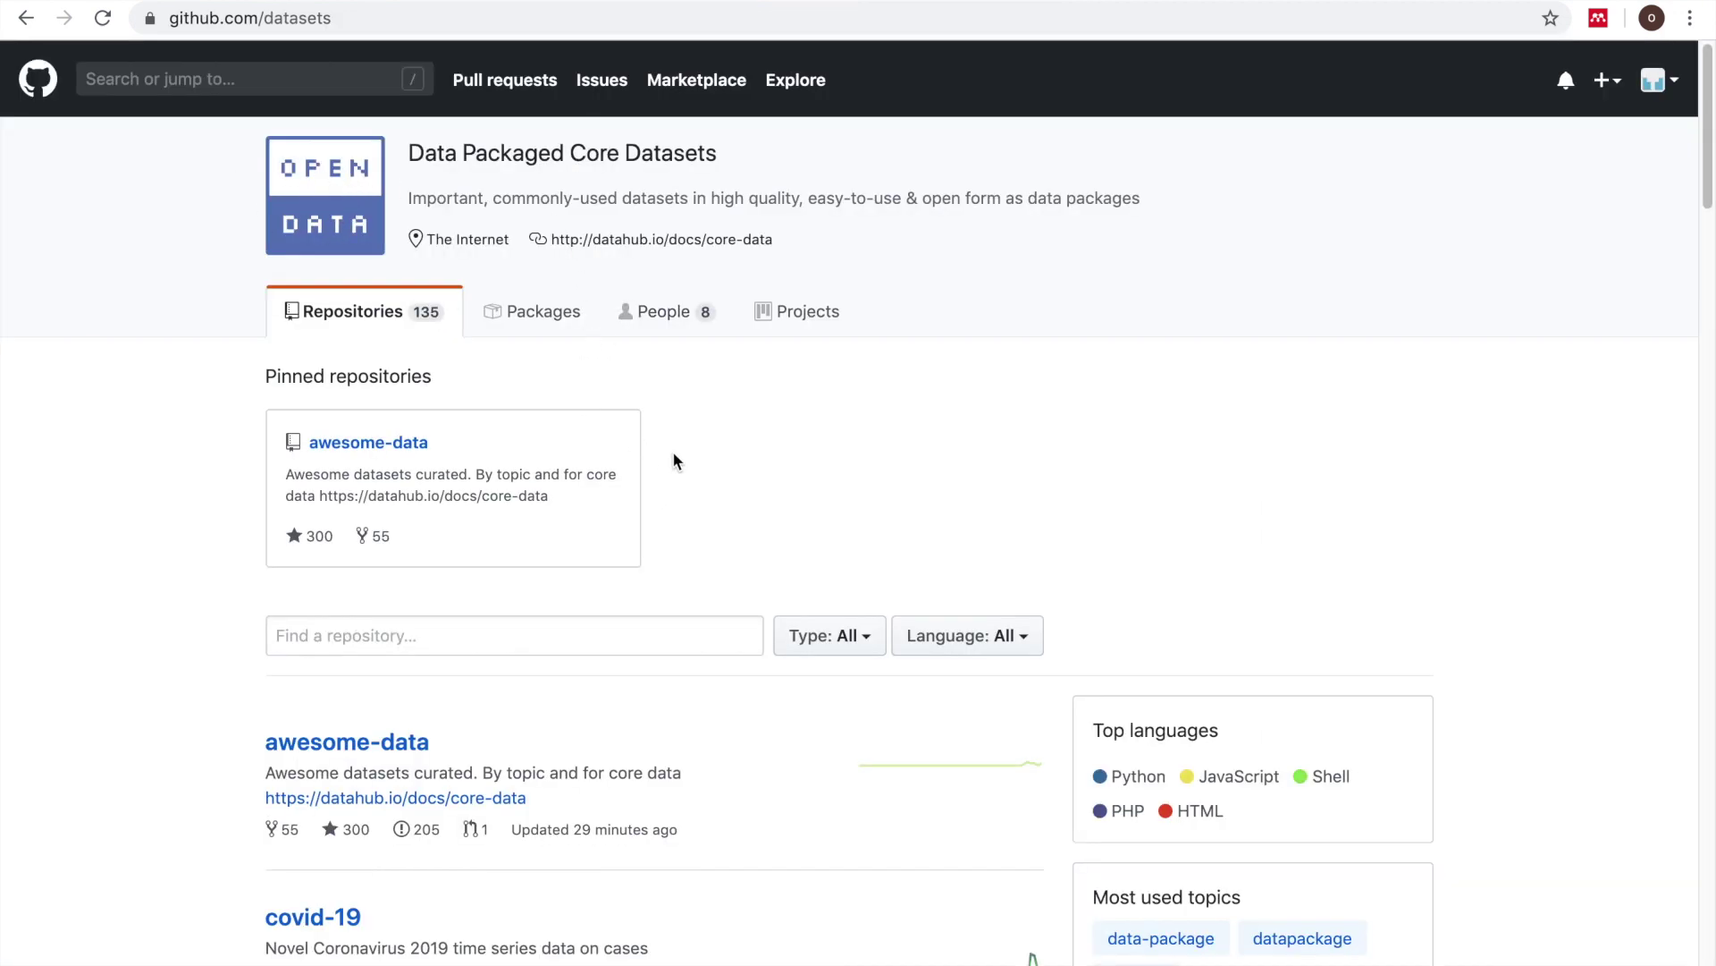
{"action": "left_click", "coordinate": [326, 904]}
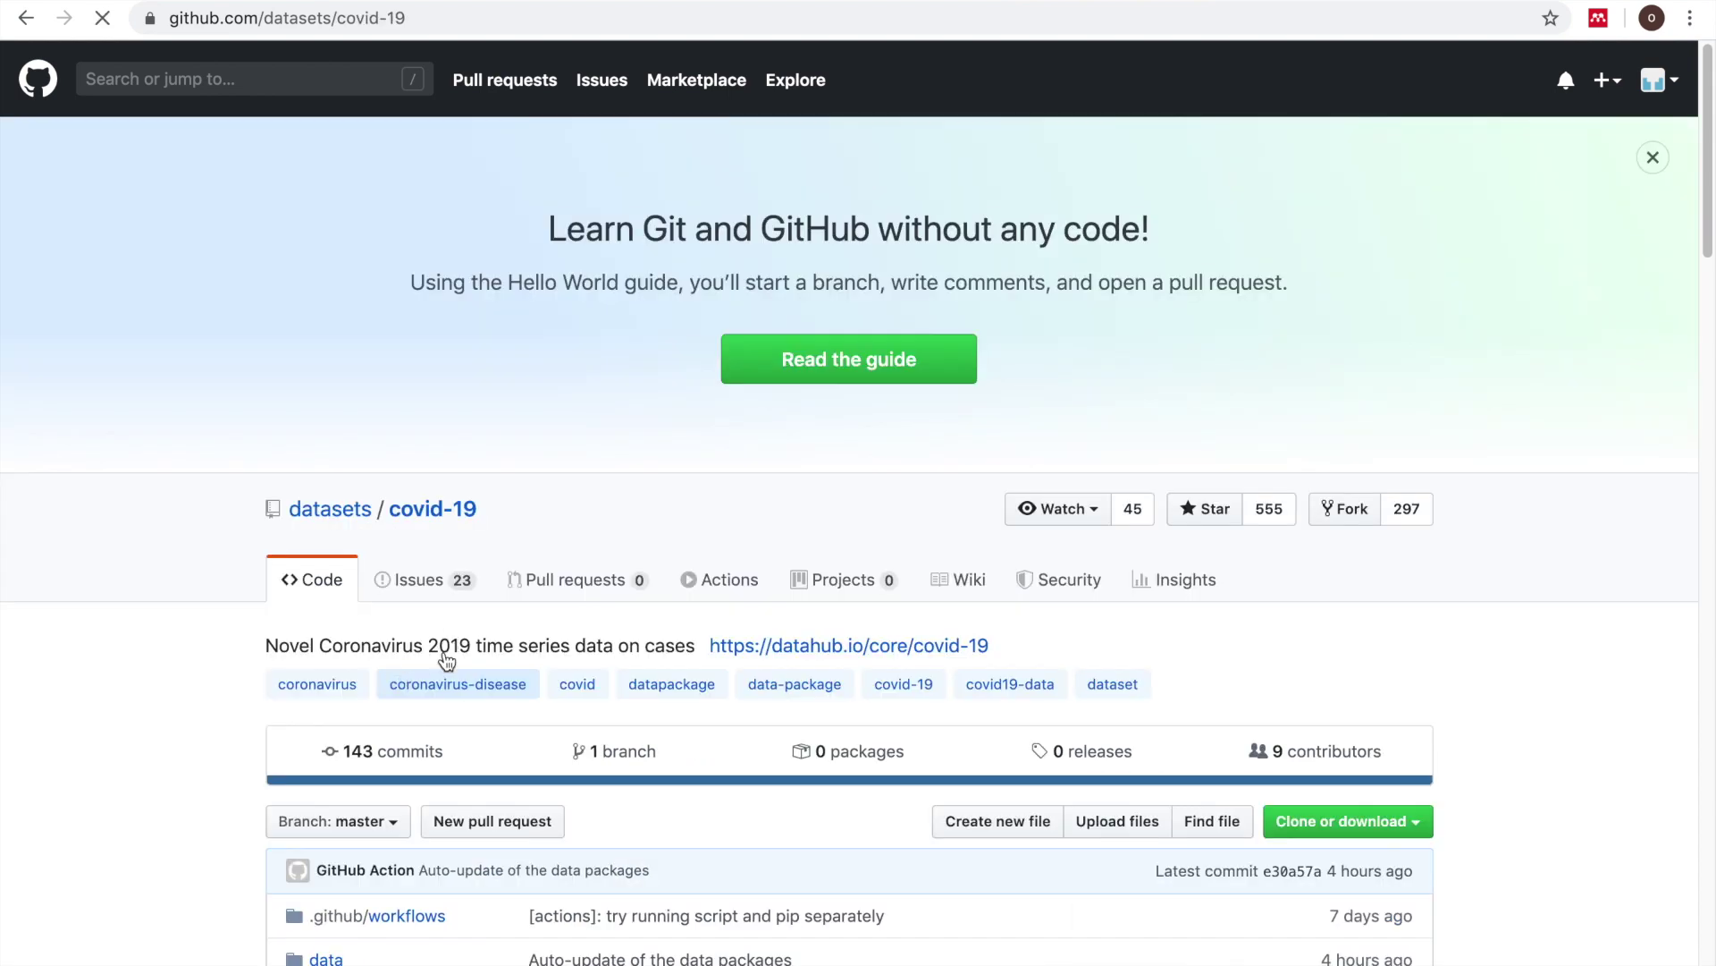
{"action": "scroll", "coordinate": [399, 858], "scroll_direction": "down", "scroll_amount": 3}
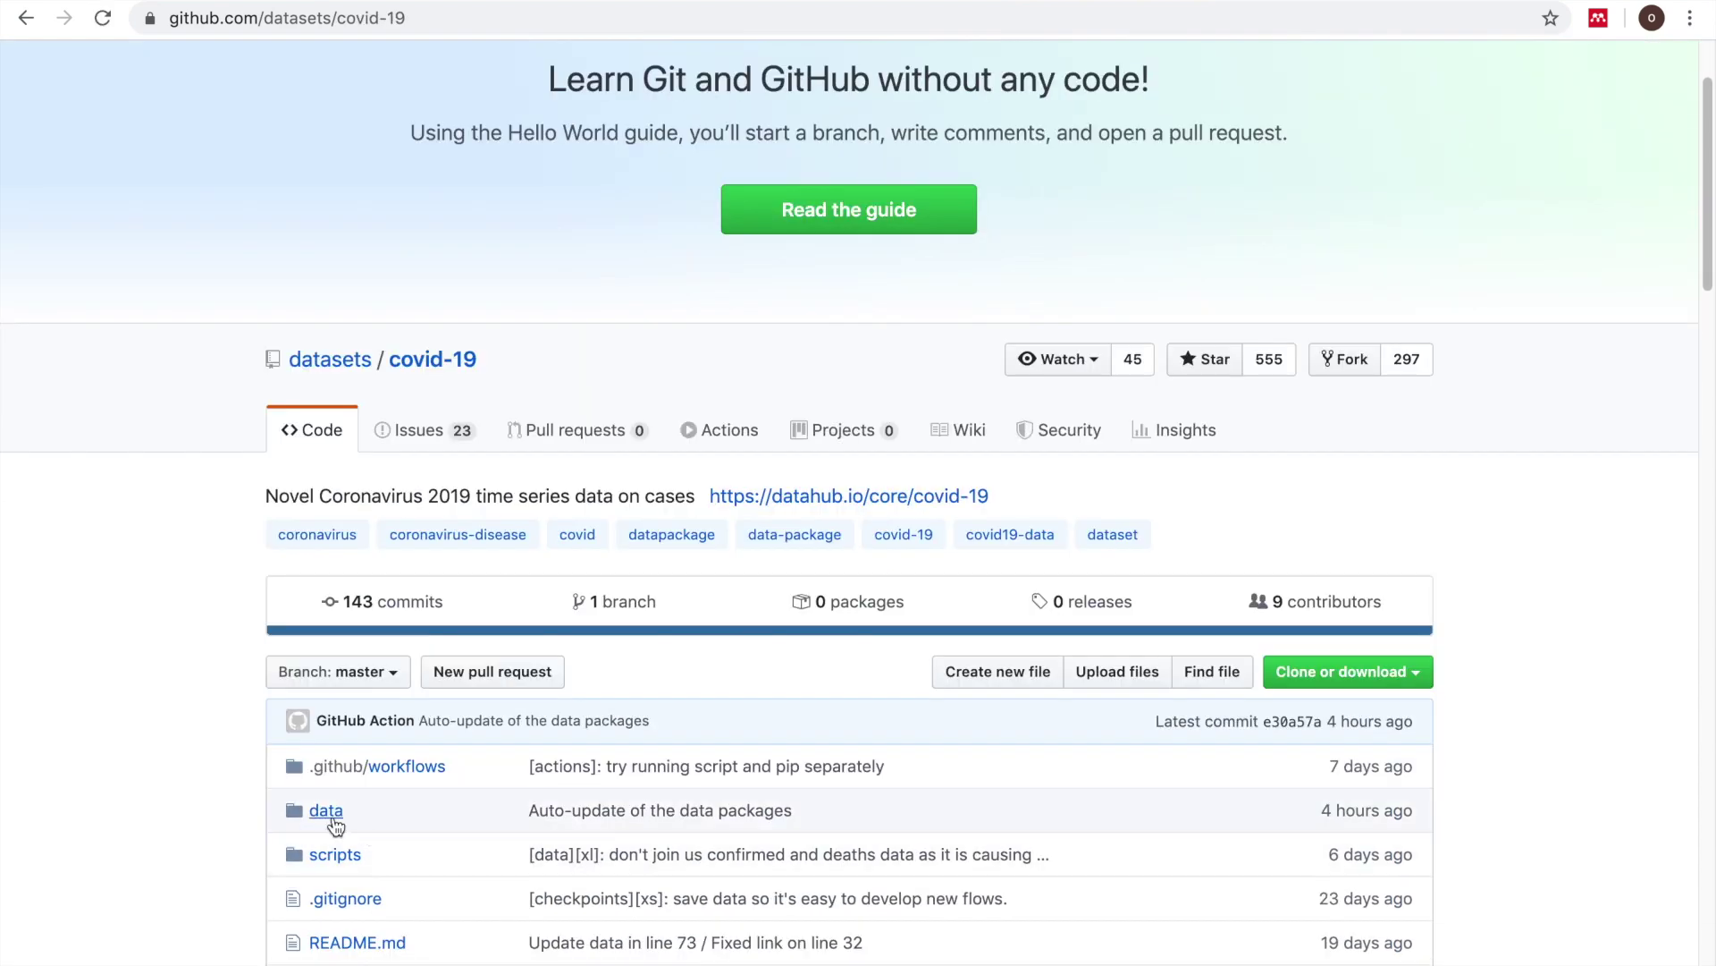
{"action": "left_click", "coordinate": [327, 812]}
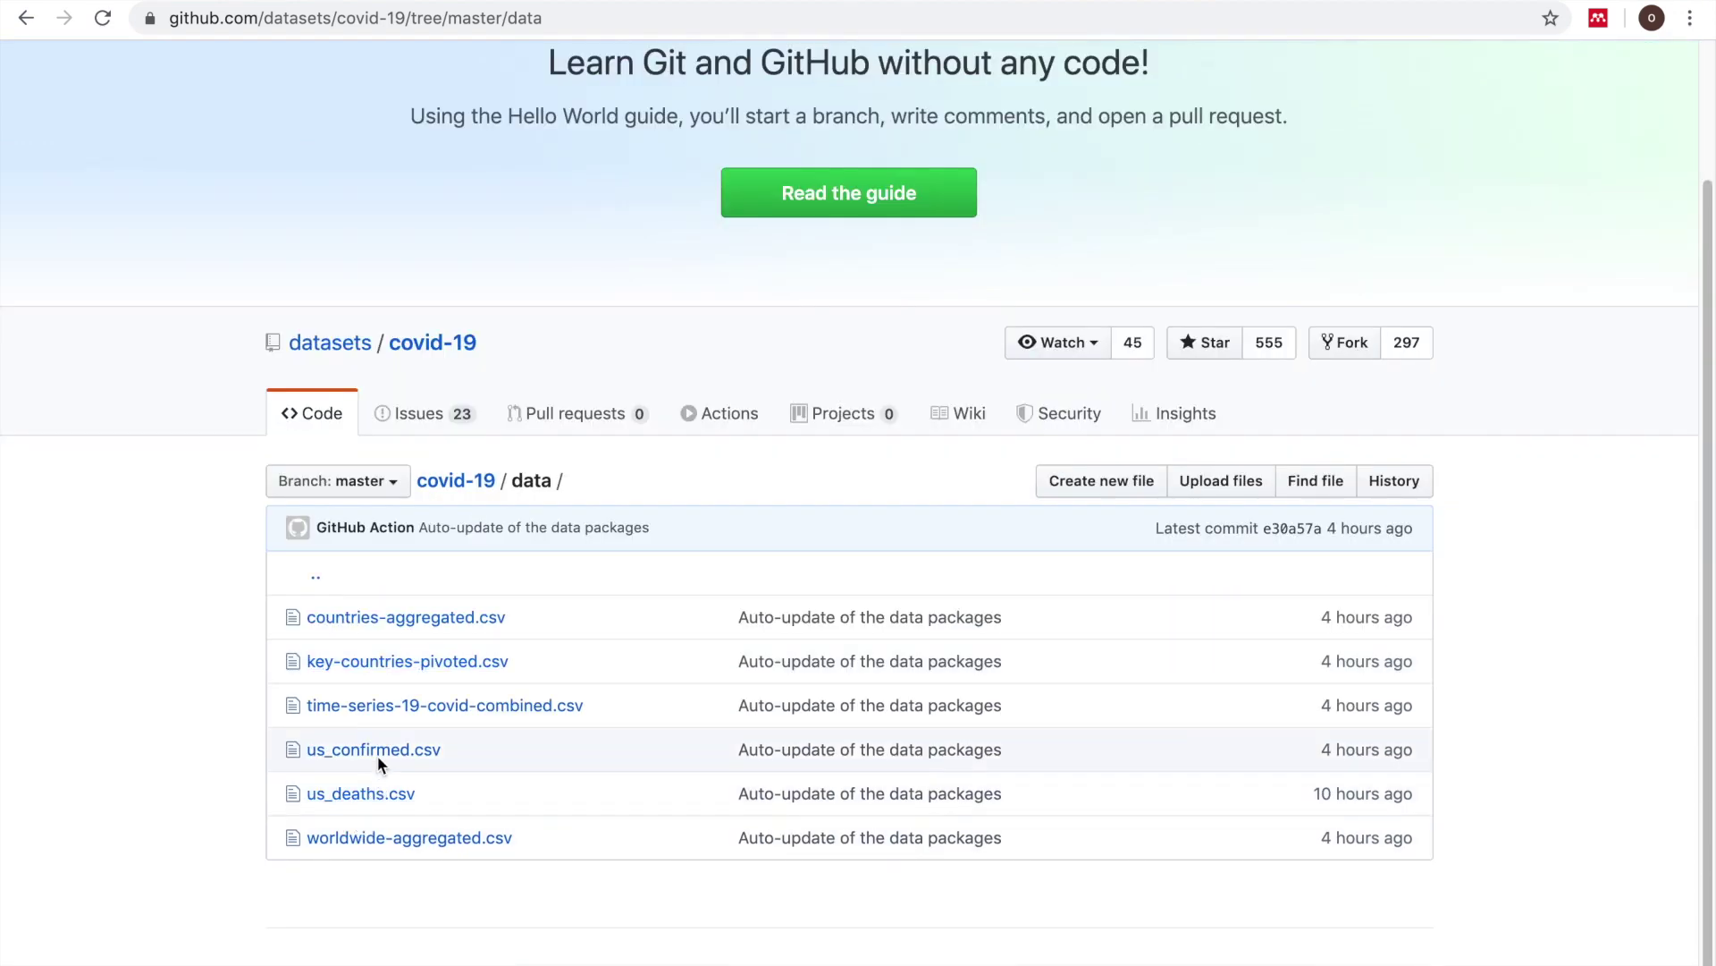
{"action": "left_click", "coordinate": [392, 709]}
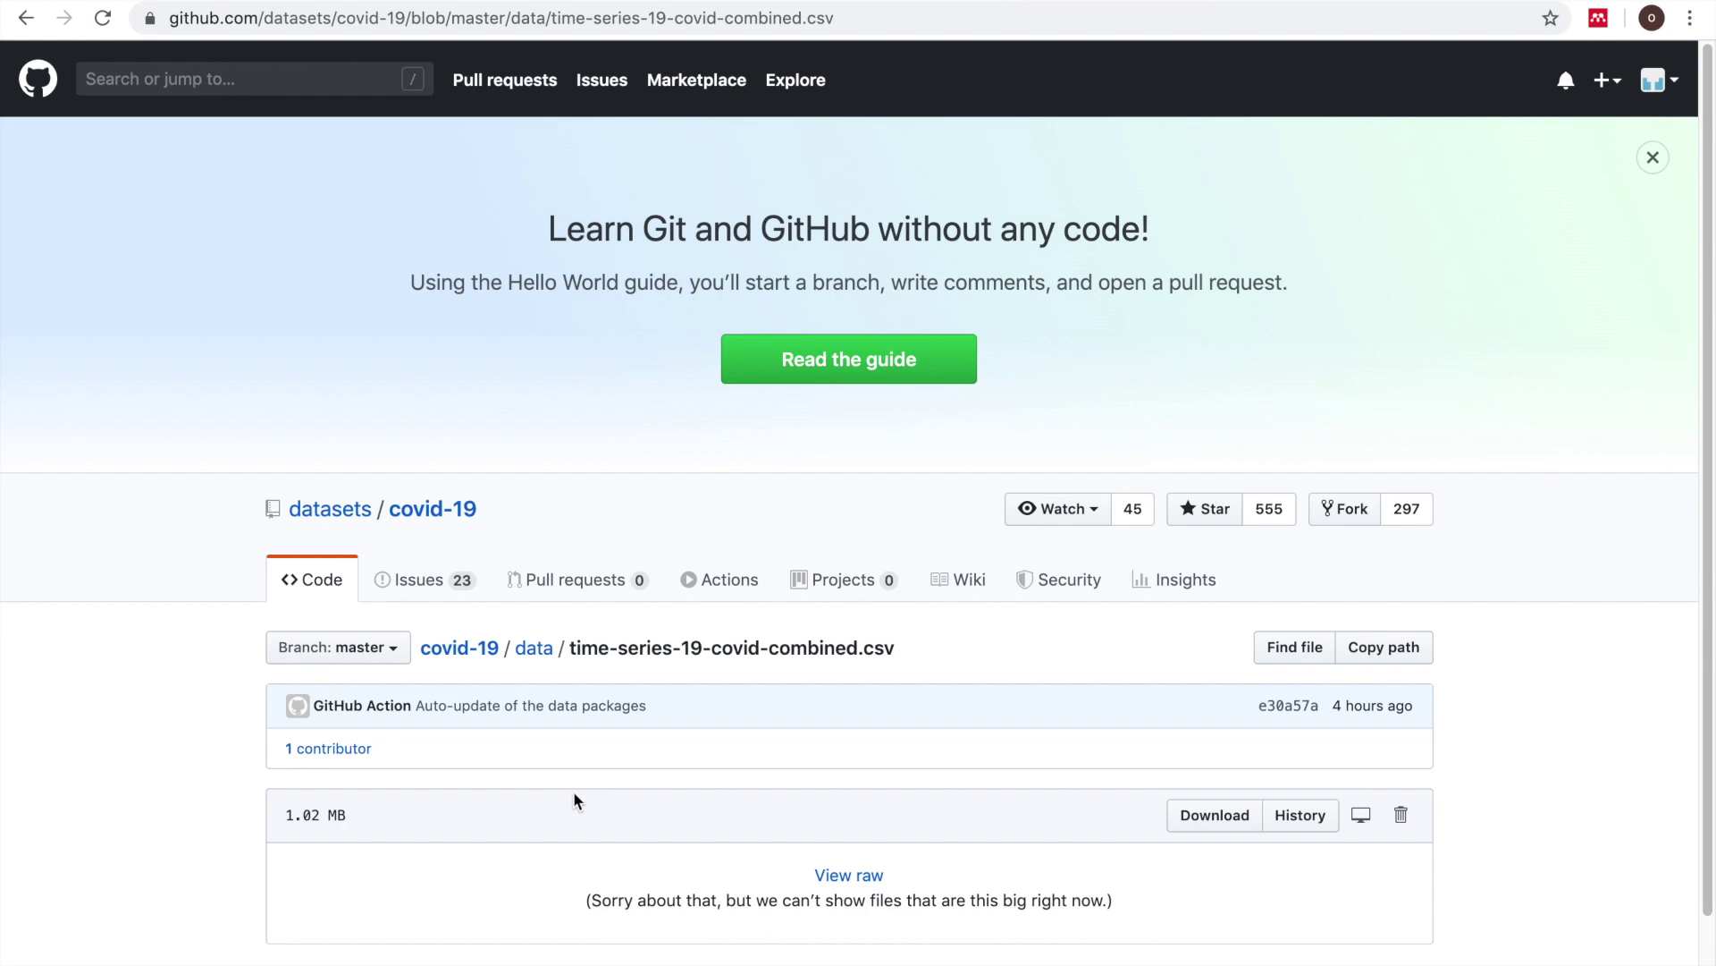
{"action": "scroll", "coordinate": [572, 790], "scroll_direction": "down", "scroll_amount": 1}
{"action": "left_click", "coordinate": [833, 842]}
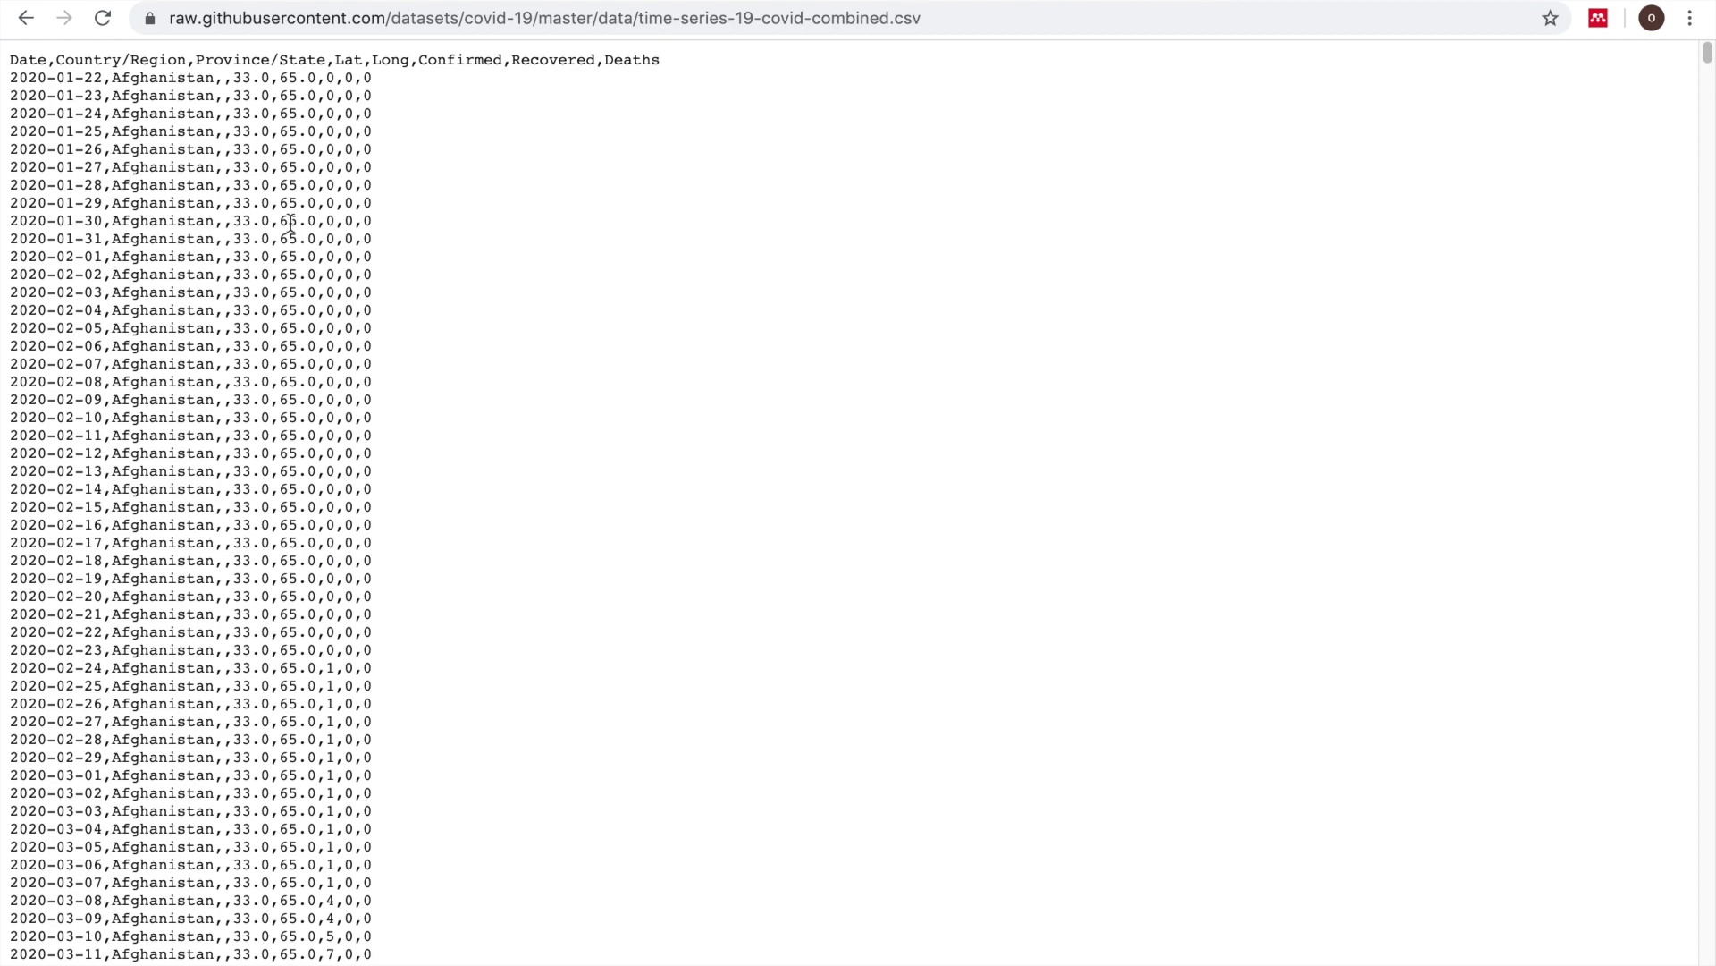
{"action": "left_click", "coordinate": [932, 24]}
{"action": "key", "text": "ctrl+c"}
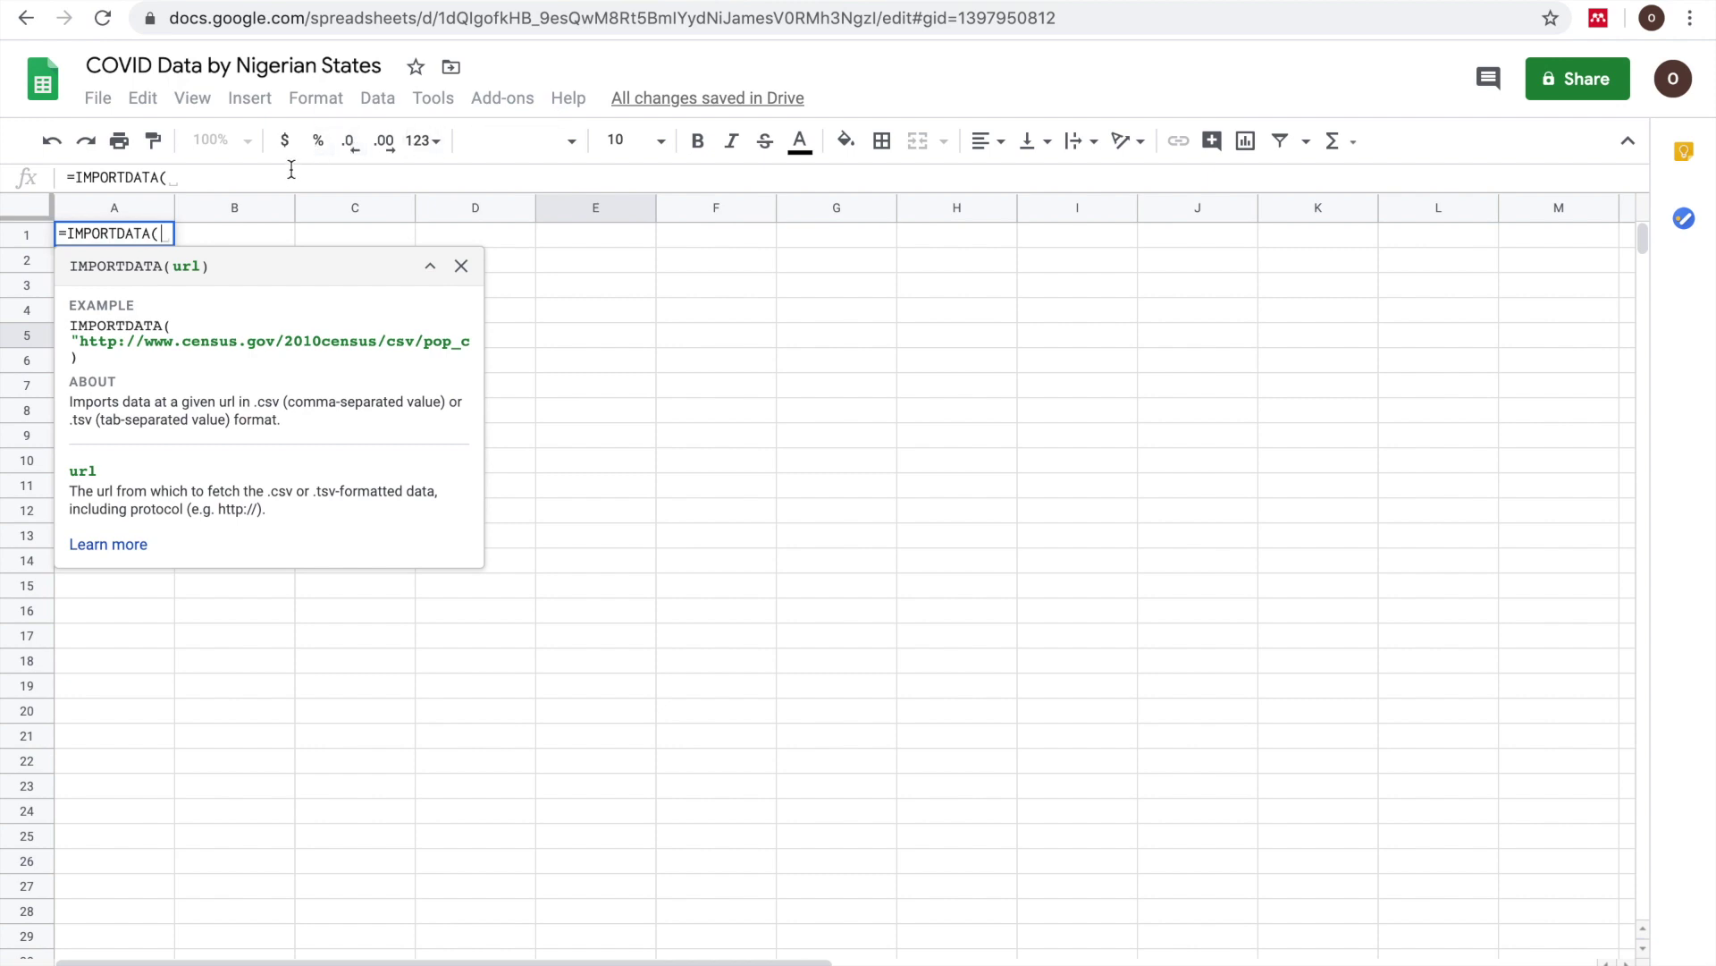
- Back in the spreadsheet, complete the IMPORTDATA formula in A1 with the copied time-series CSV URL in quotes and enter it
{"action": "type", "text": "\""}
{"action": "key", "text": "ctrl+v"}
{"action": "type", "text": "\")"}
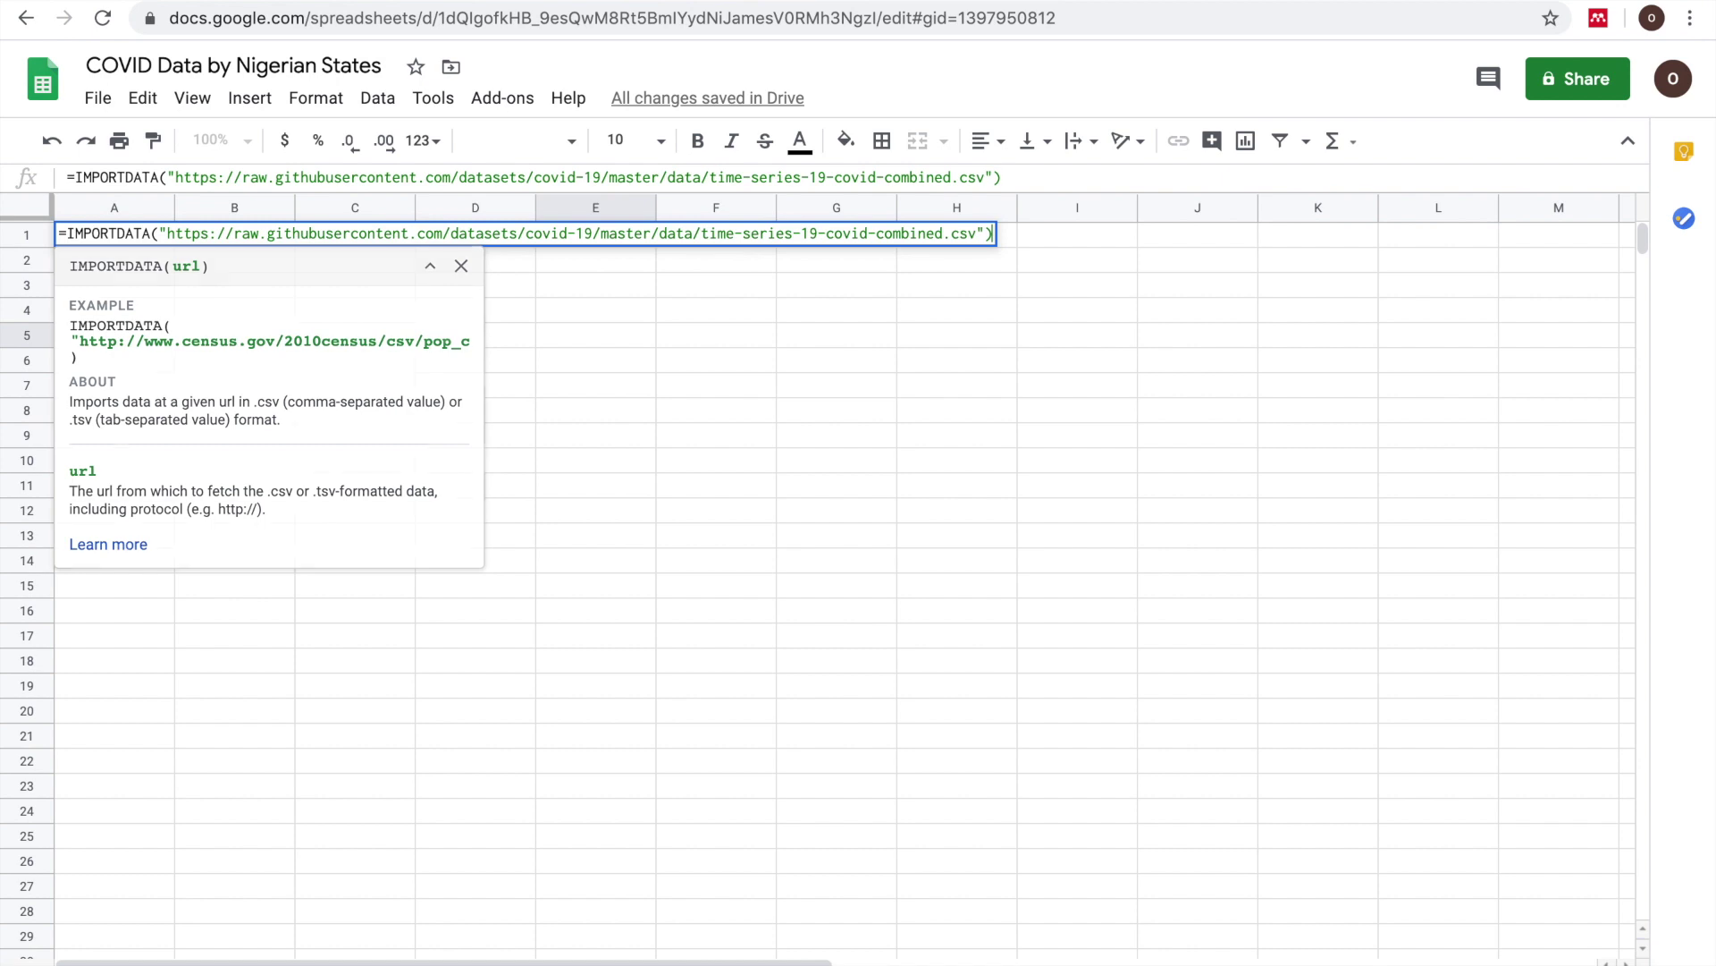
{"action": "key", "text": "Return"}
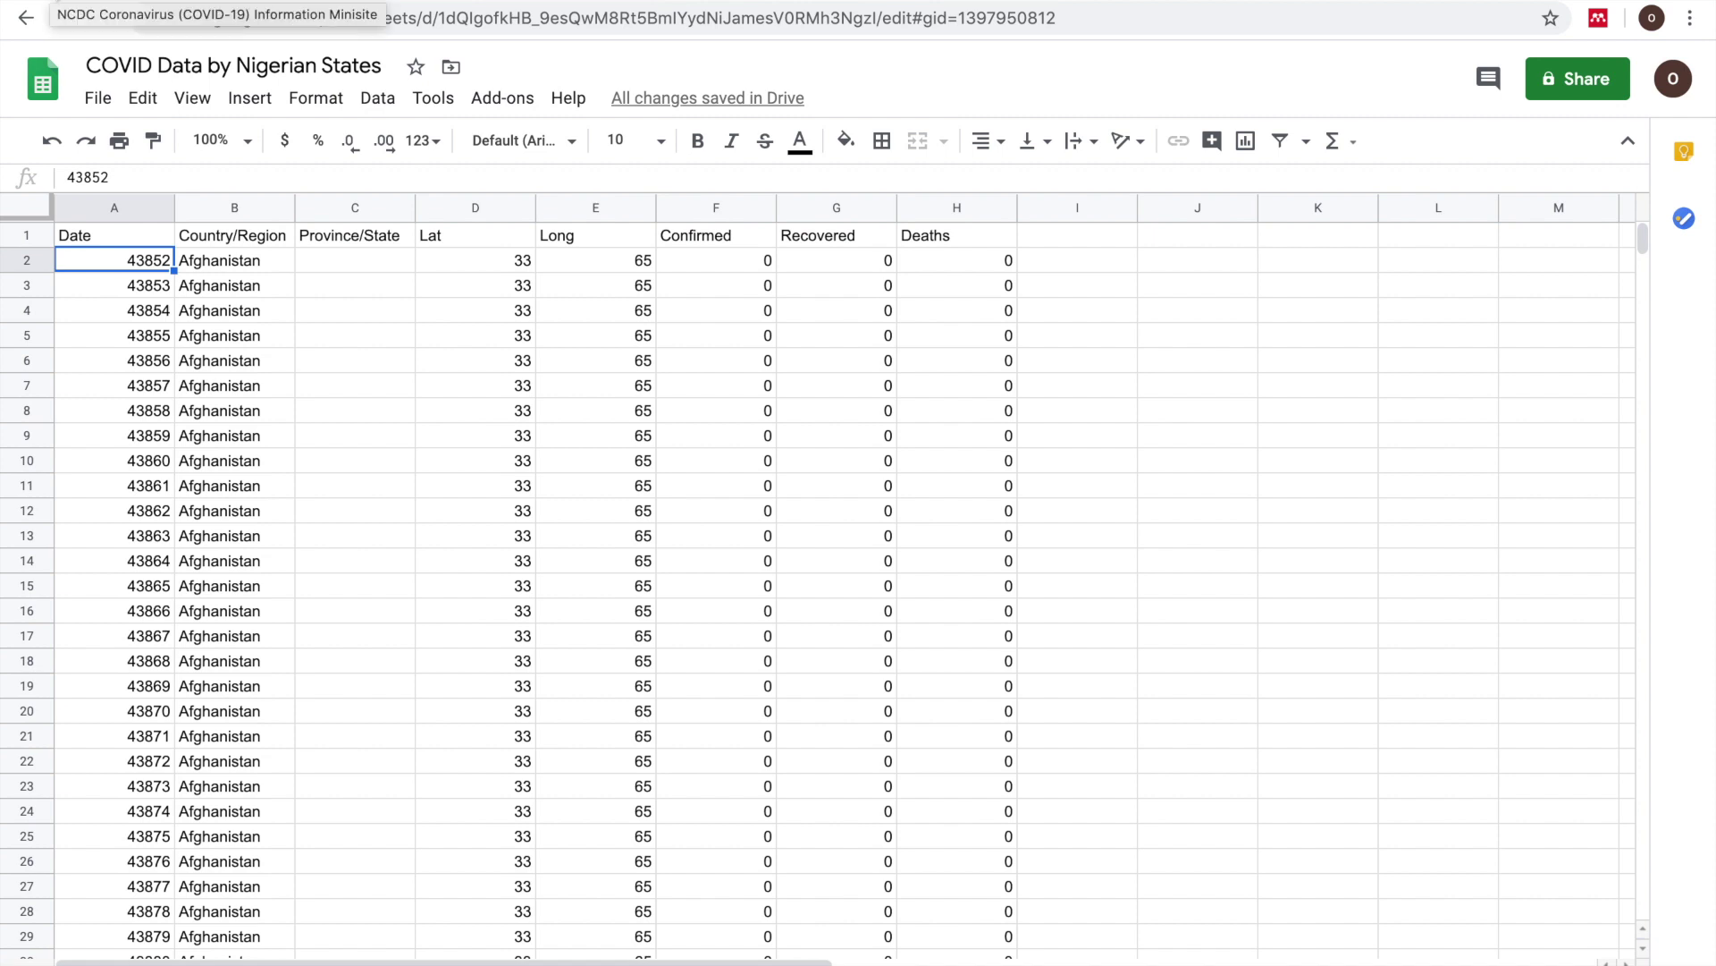
- Switch to the third, empty sheet and begin an IMPORTDATA formula with an opening quote in cell A1
{"action": "left_click", "coordinate": [556, 964]}
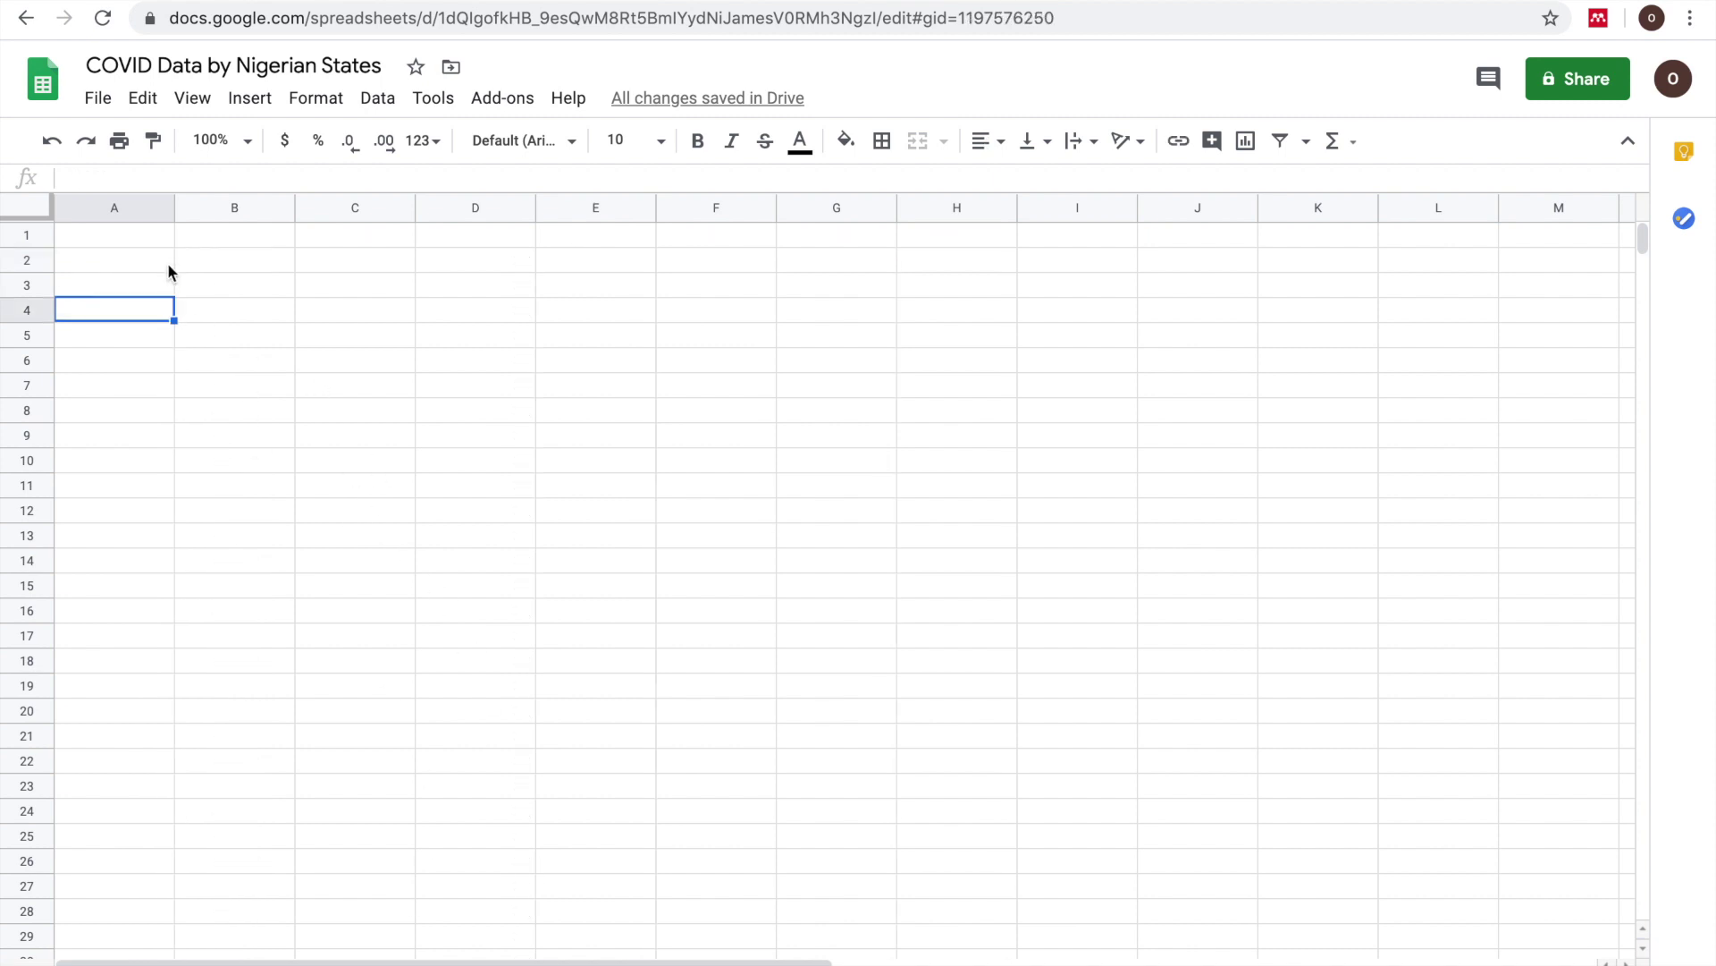
{"action": "left_click", "coordinate": [154, 242]}
{"action": "type", "text": "=import"}
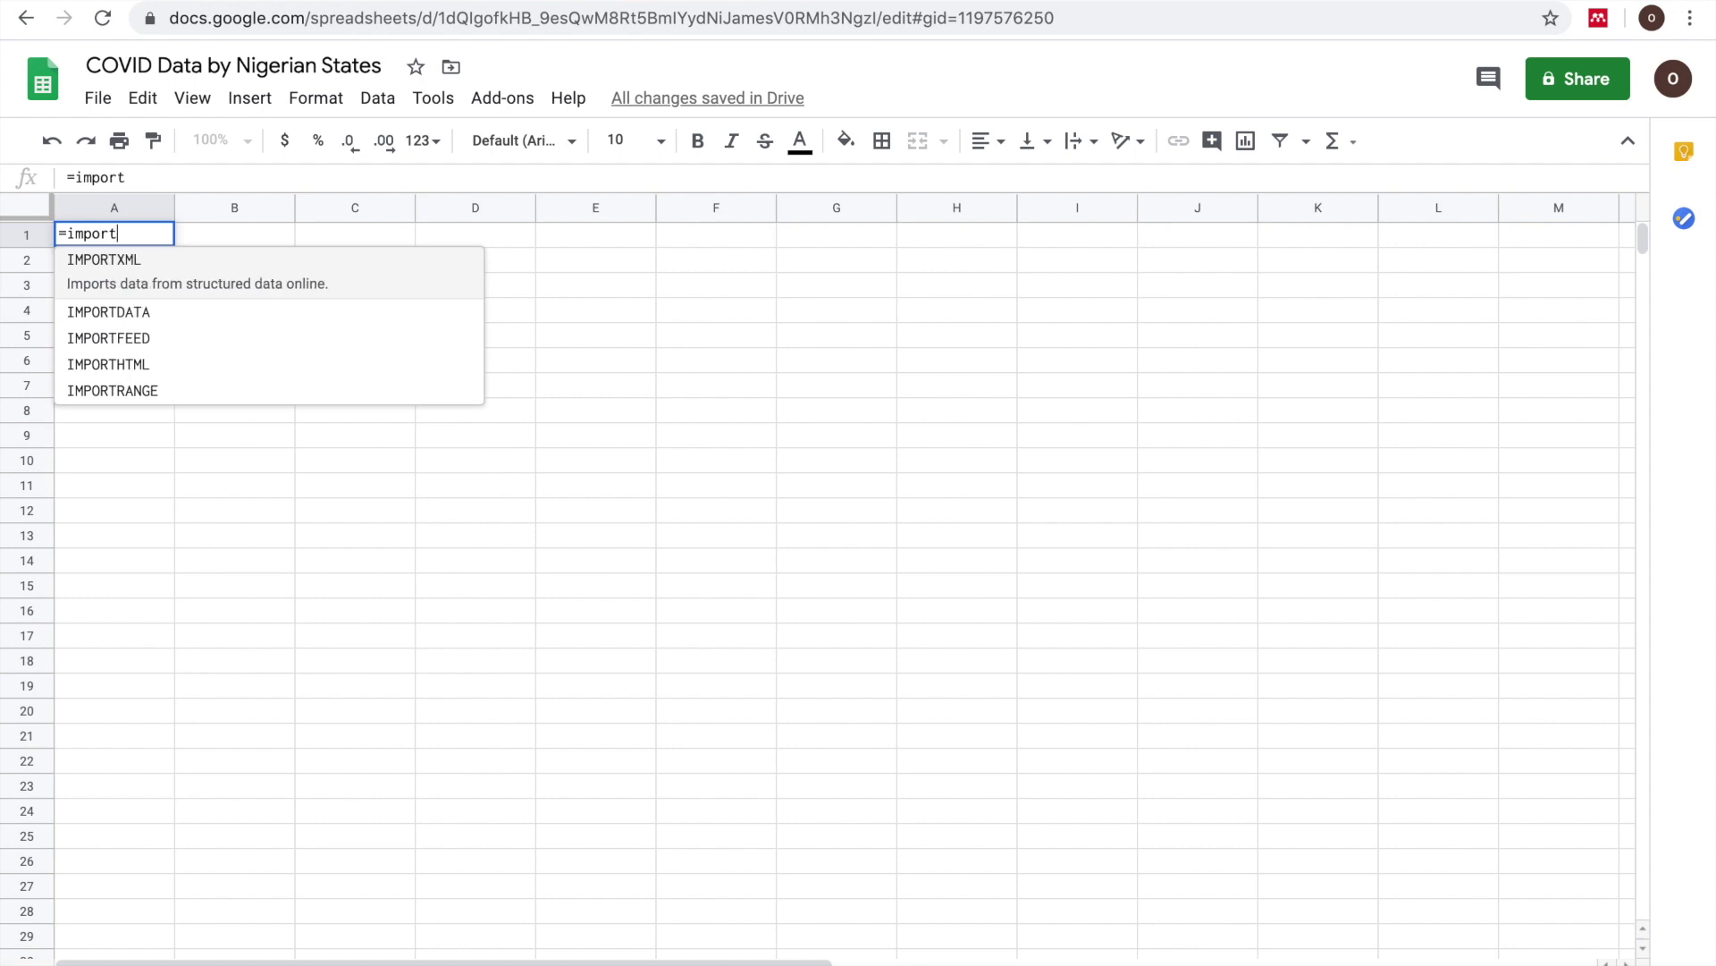
{"action": "left_click", "coordinate": [168, 300]}
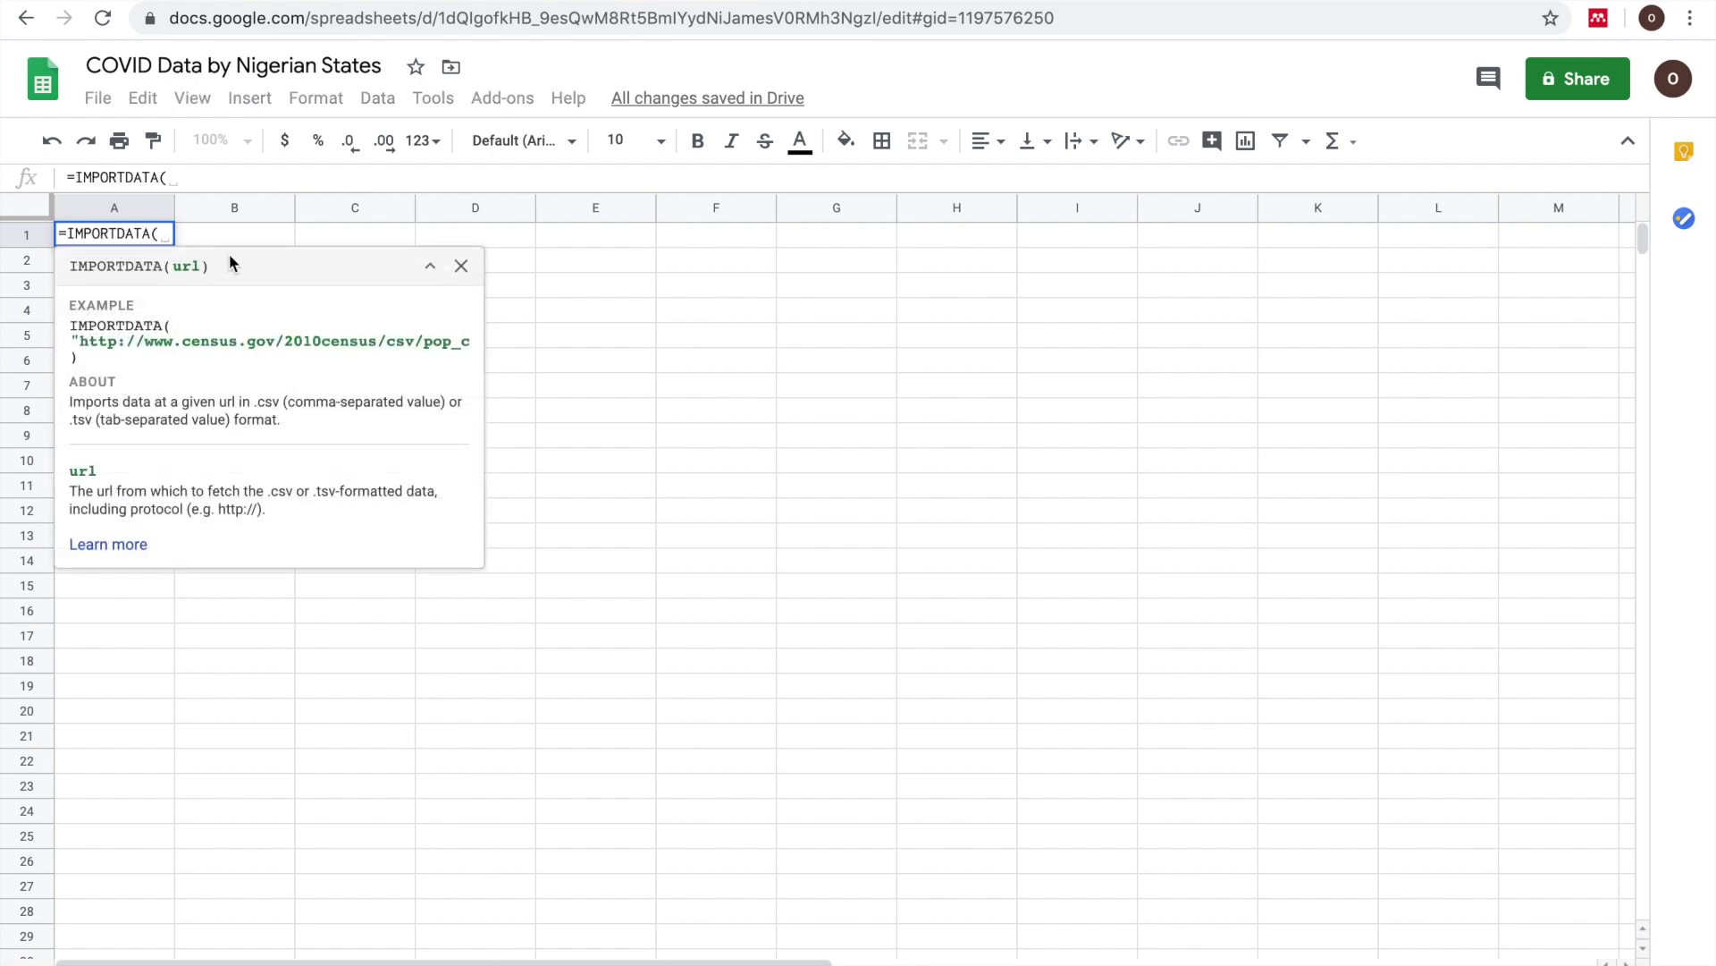
{"action": "type", "text": "\""}
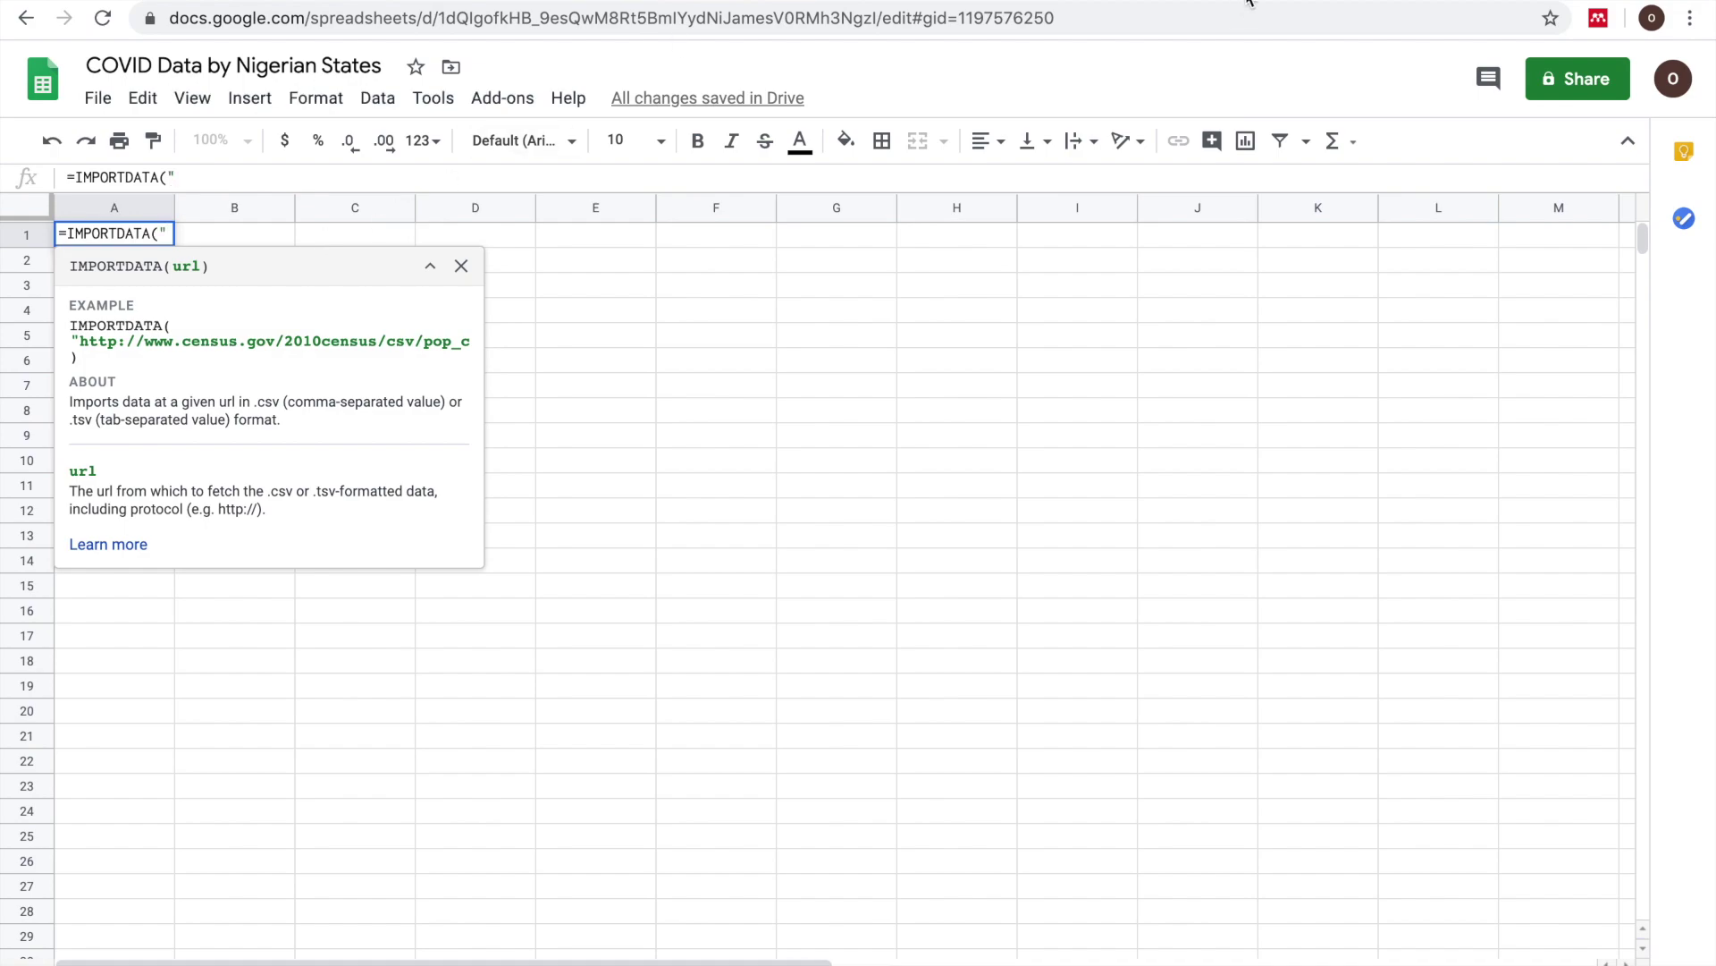
- On GitHub, open the raw "Nigeria States by long_lat cordinates.csv" from the nigeria-states-by-long_lag-cordinates repository and copy its URL
{"action": "key", "text": "ctrl+Tab"}
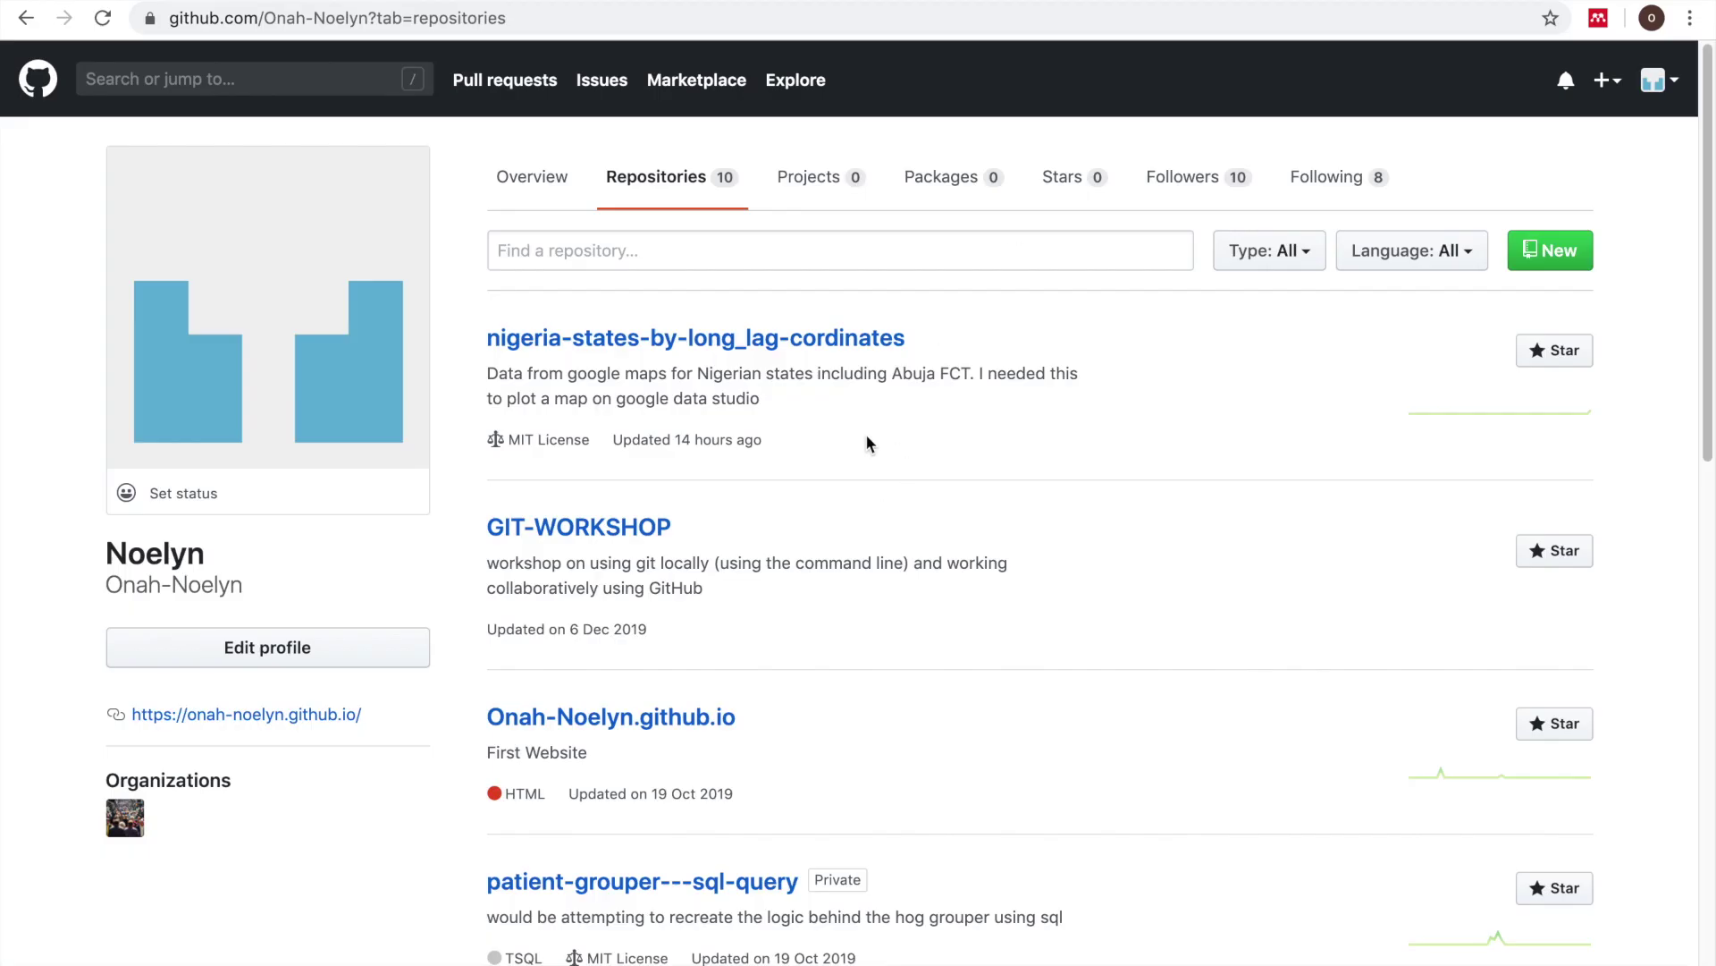
{"action": "left_click", "coordinate": [760, 355]}
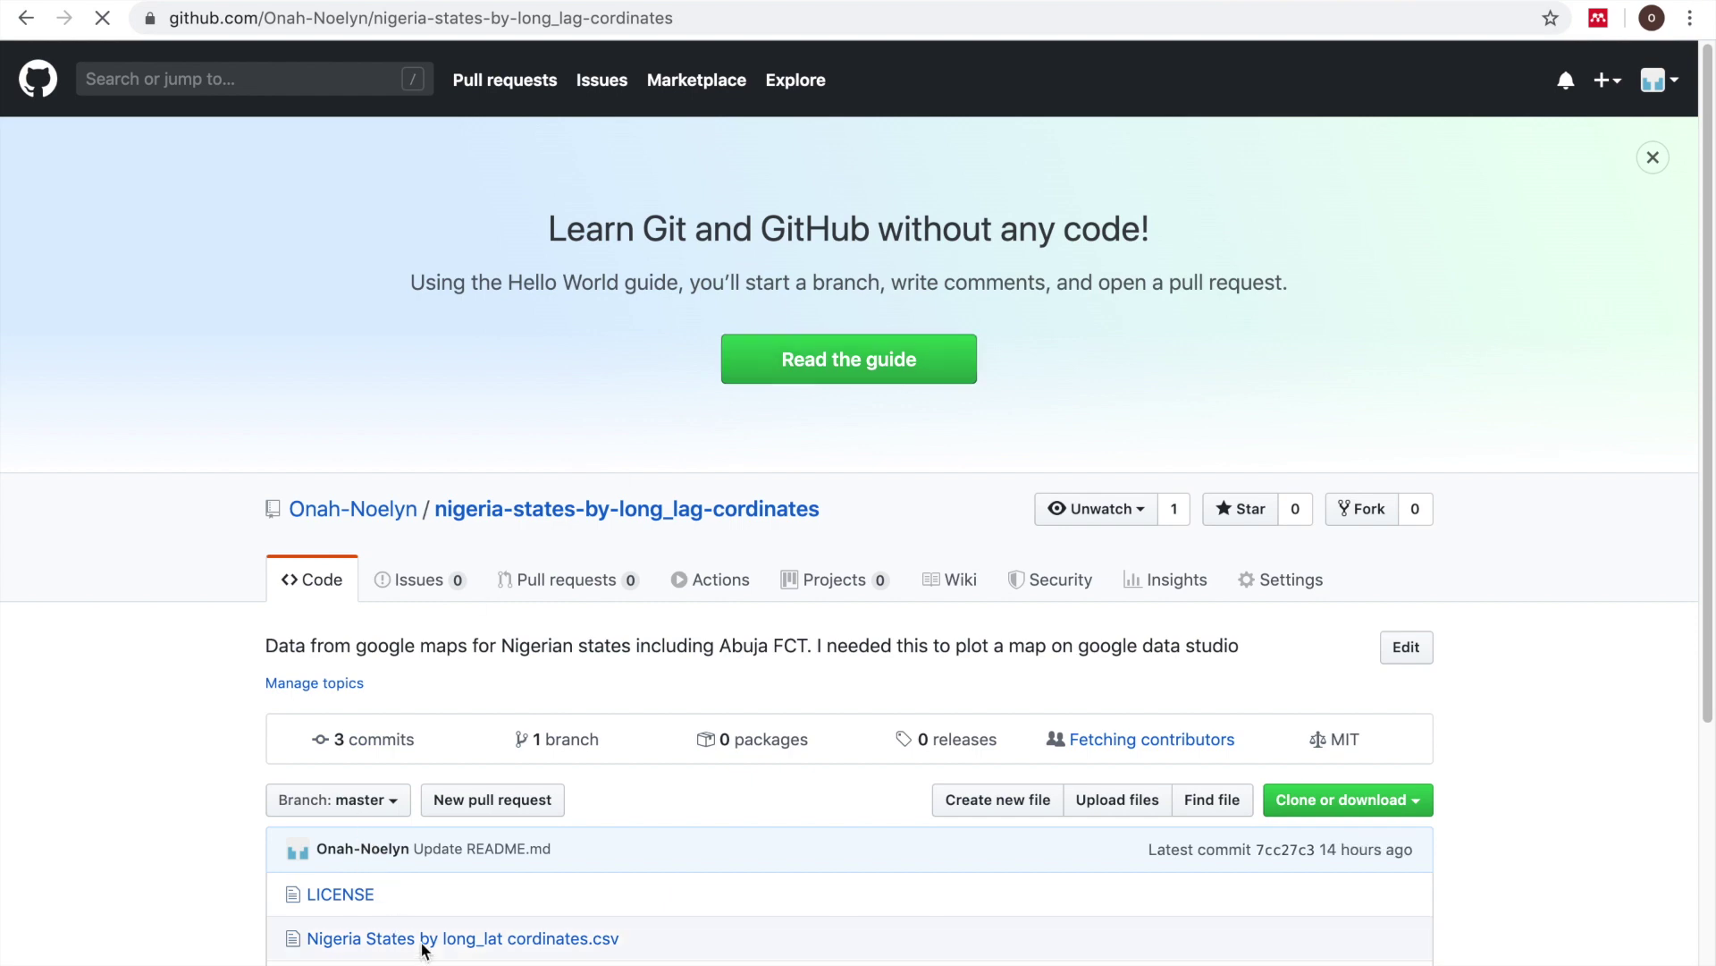
{"action": "left_click", "coordinate": [480, 950]}
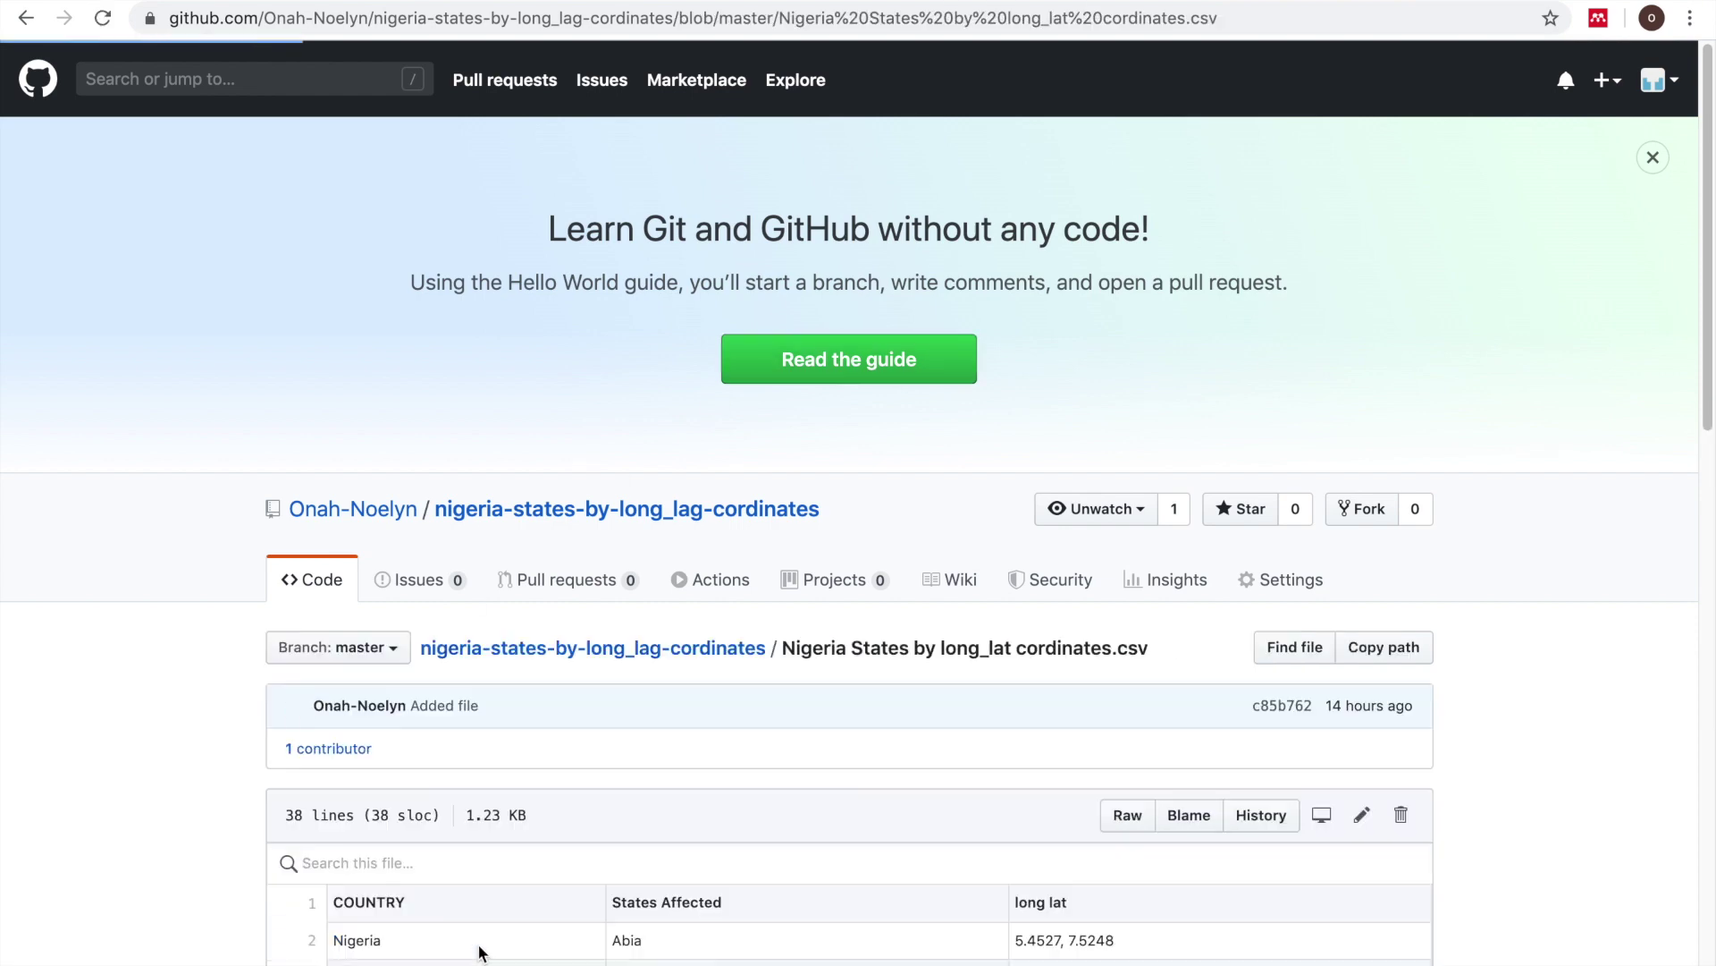
{"action": "left_click", "coordinate": [1131, 831]}
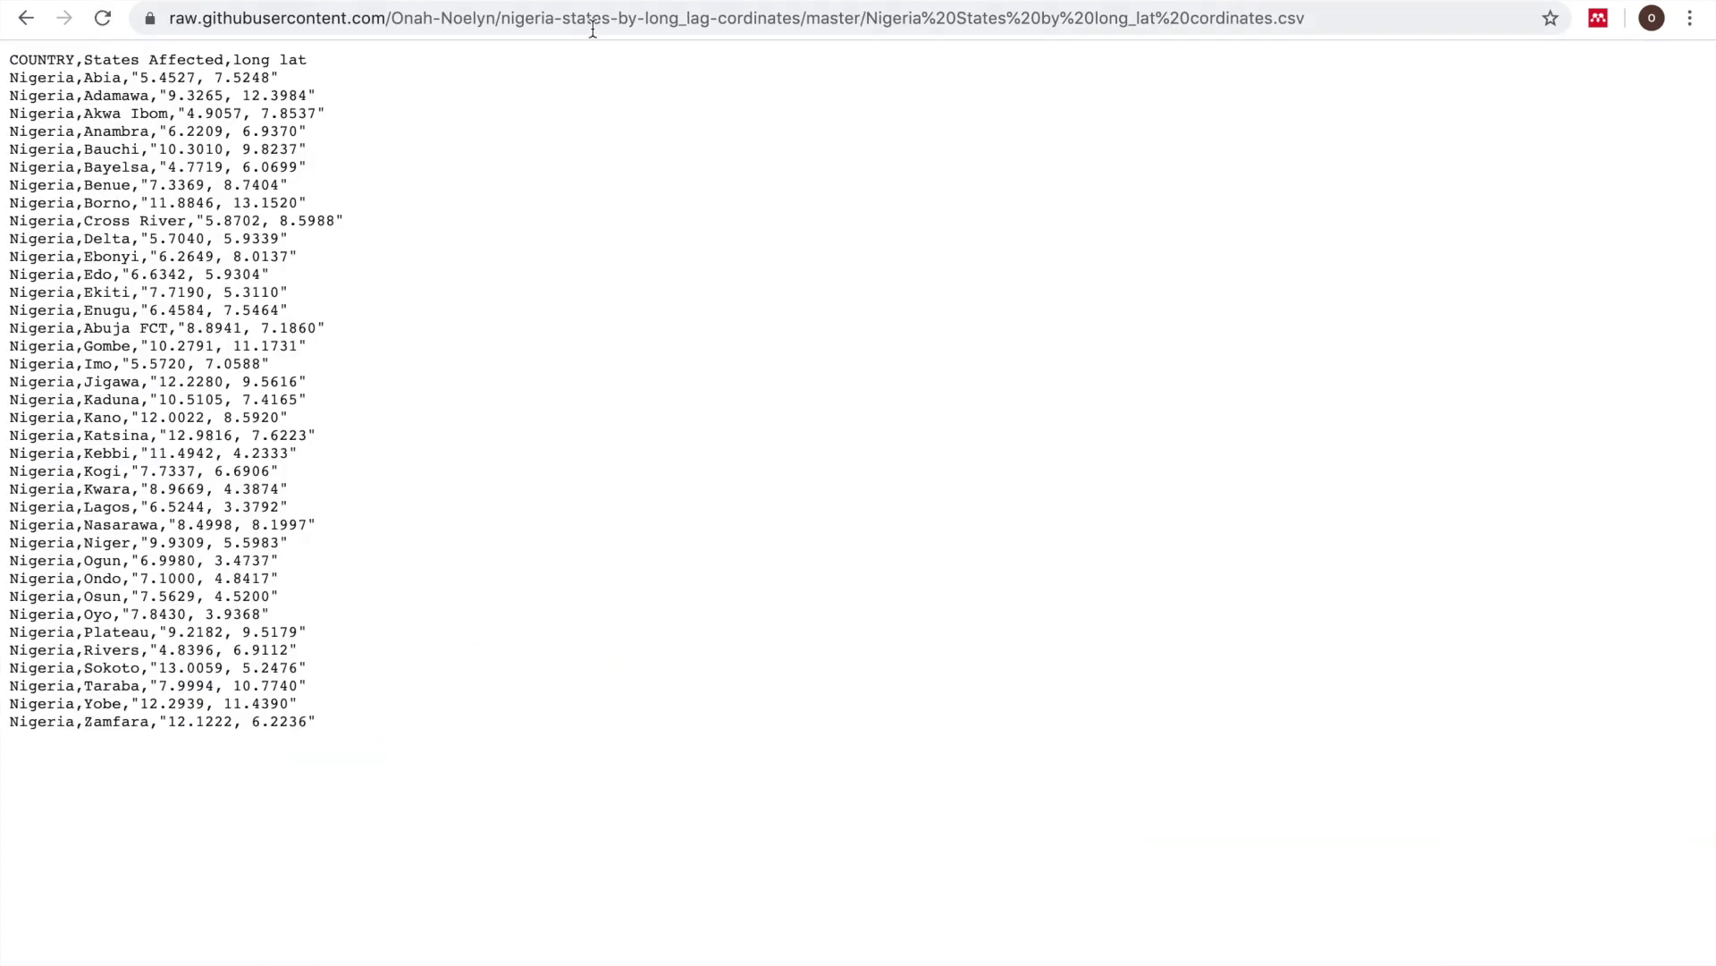
{"action": "left_click", "coordinate": [594, 21]}
{"action": "key", "text": "ctrl+c"}
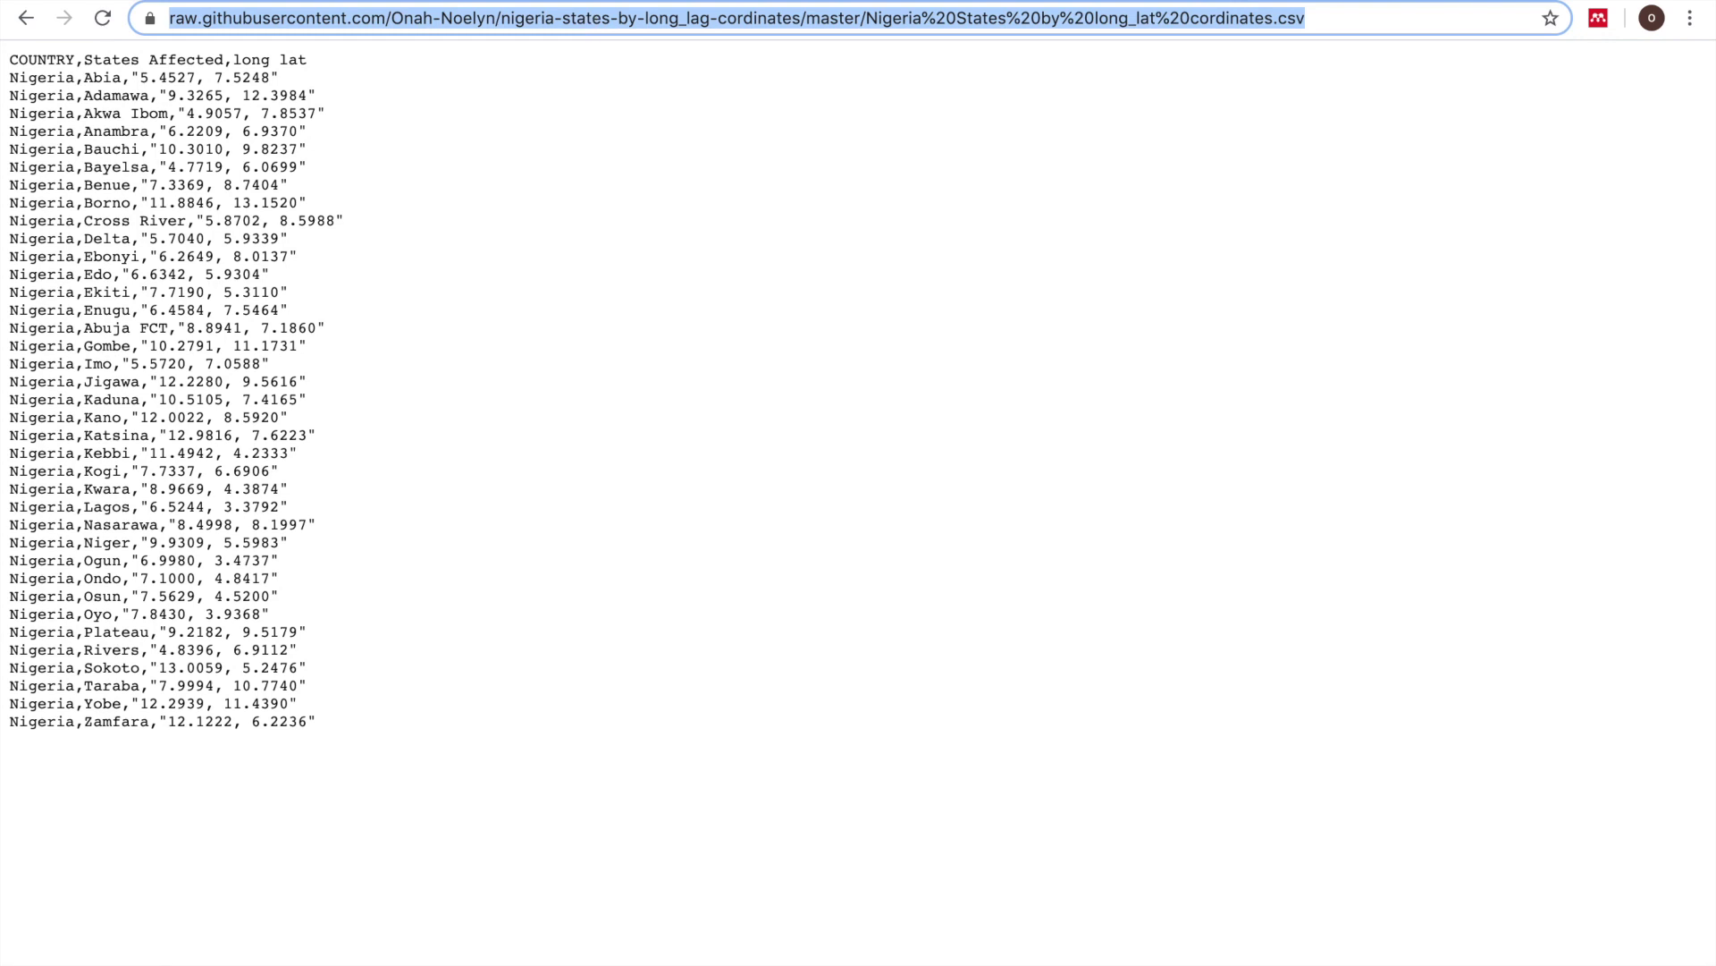
- Return to the spreadsheet and complete the IMPORTDATA formula in A1 with the copied coordinates CSV URL, then enter it
{"action": "key", "text": "ctrl+Tab"}
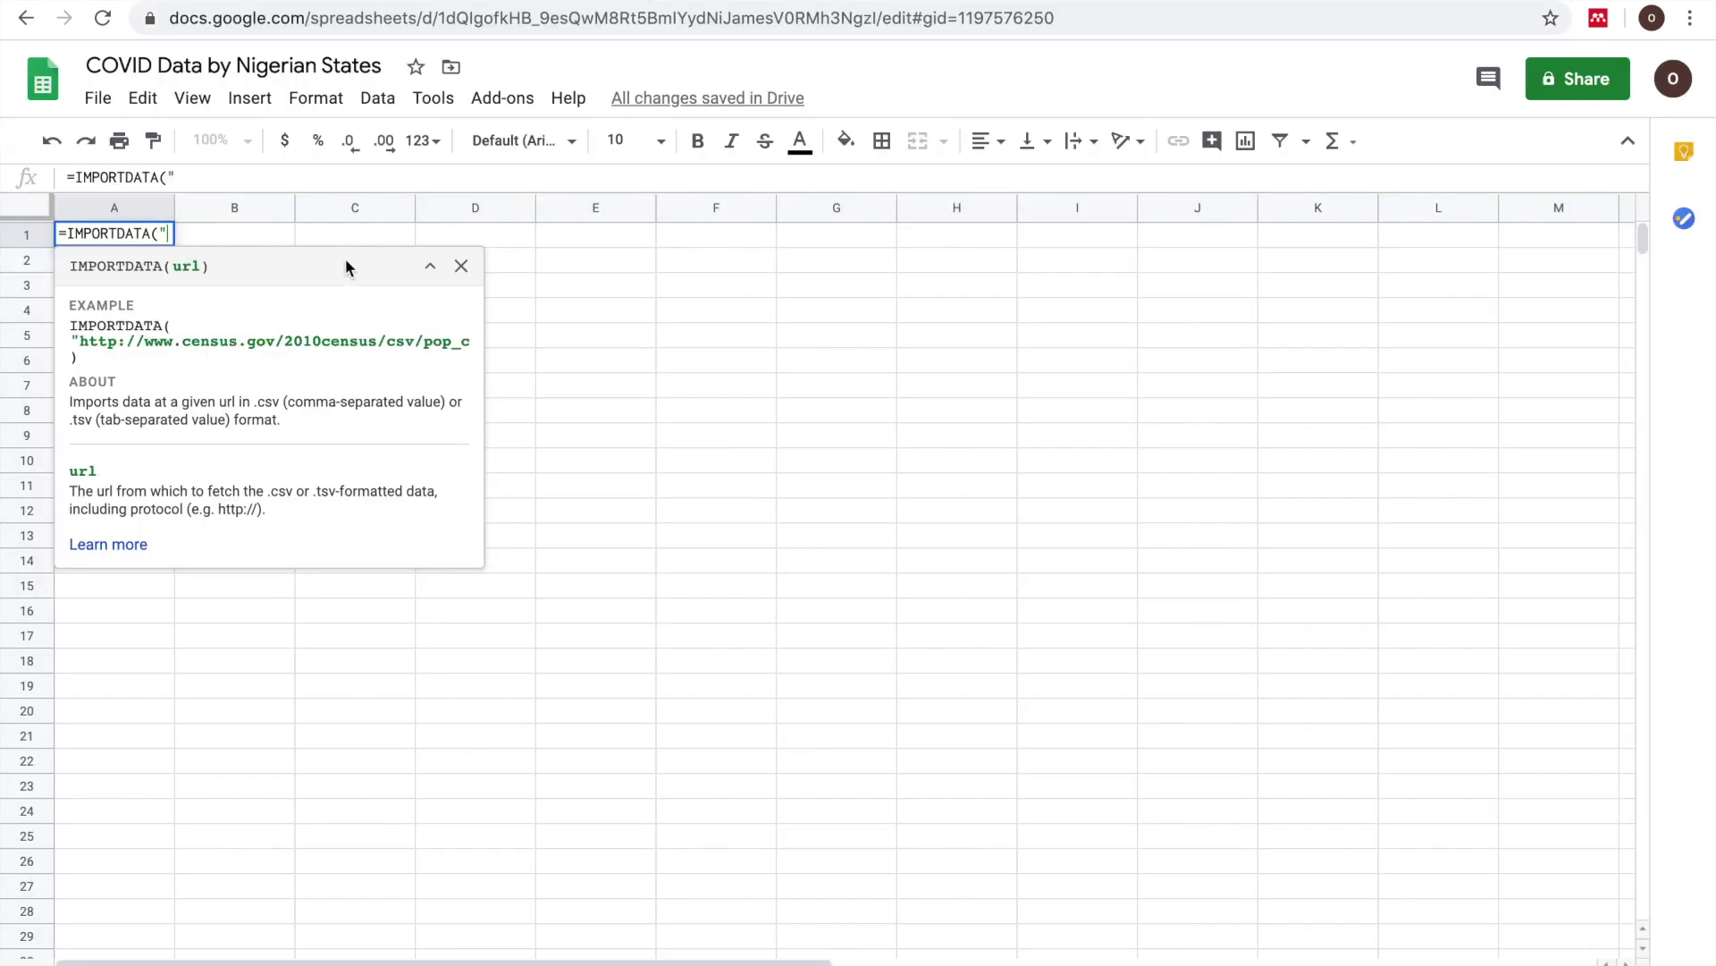
{"action": "key", "text": "ctrl+v"}
{"action": "type", "text": "\")"}
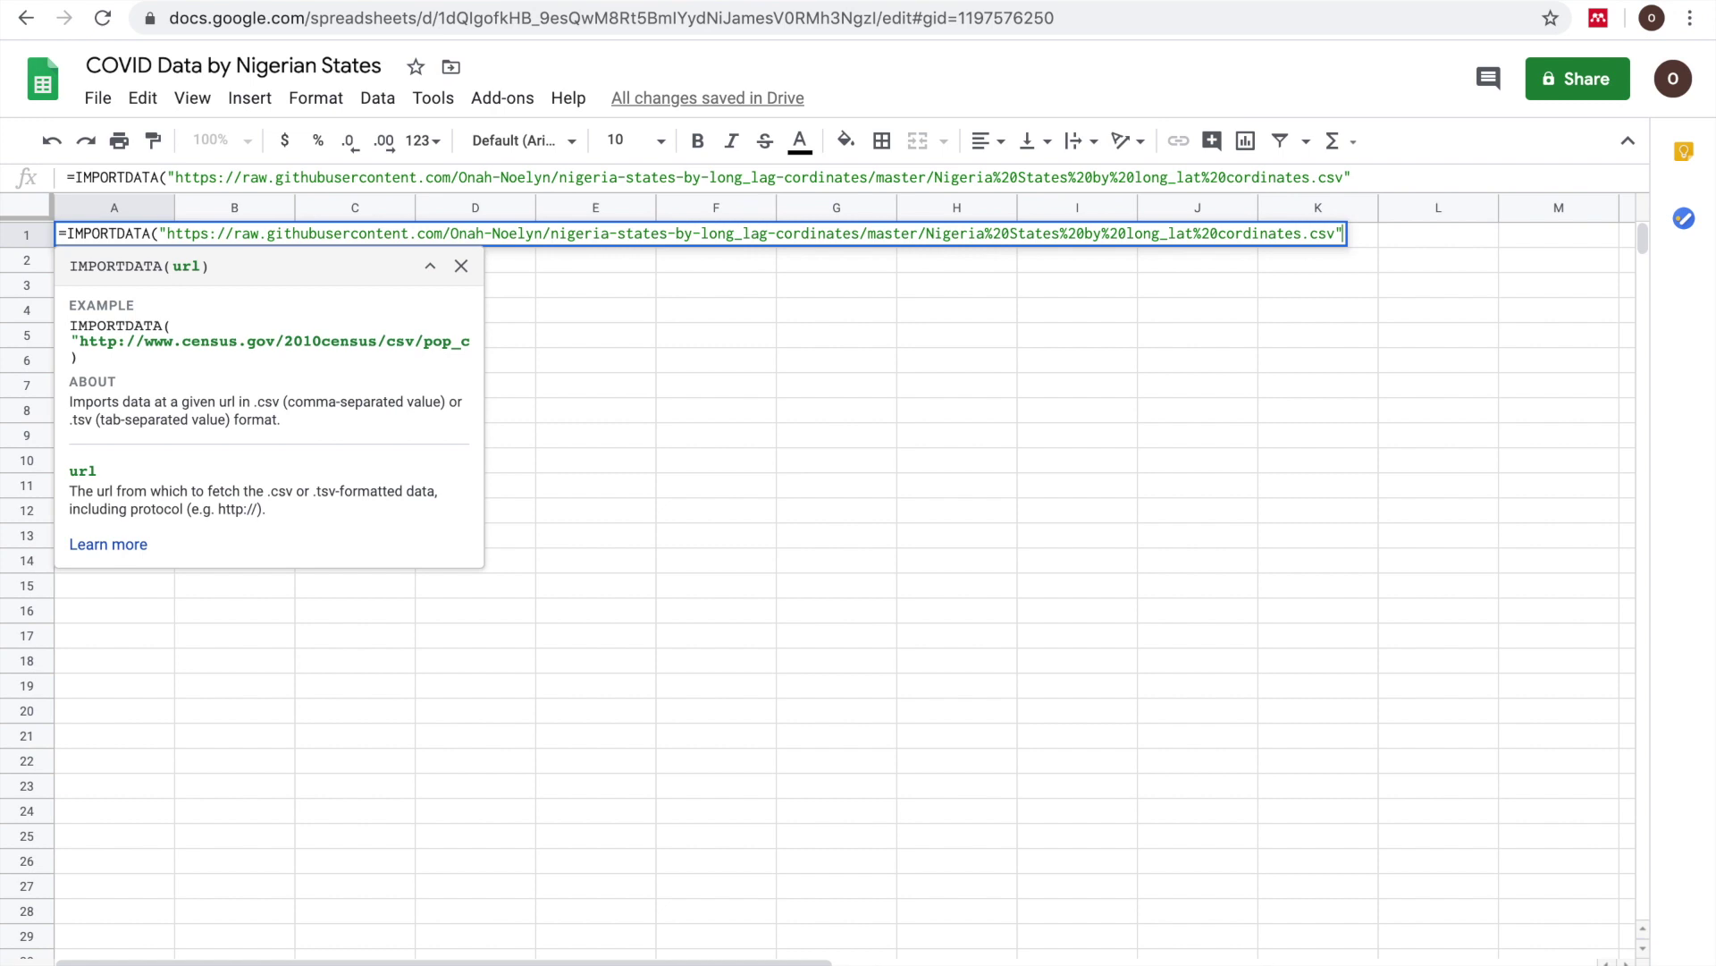
{"action": "key", "text": "Return"}
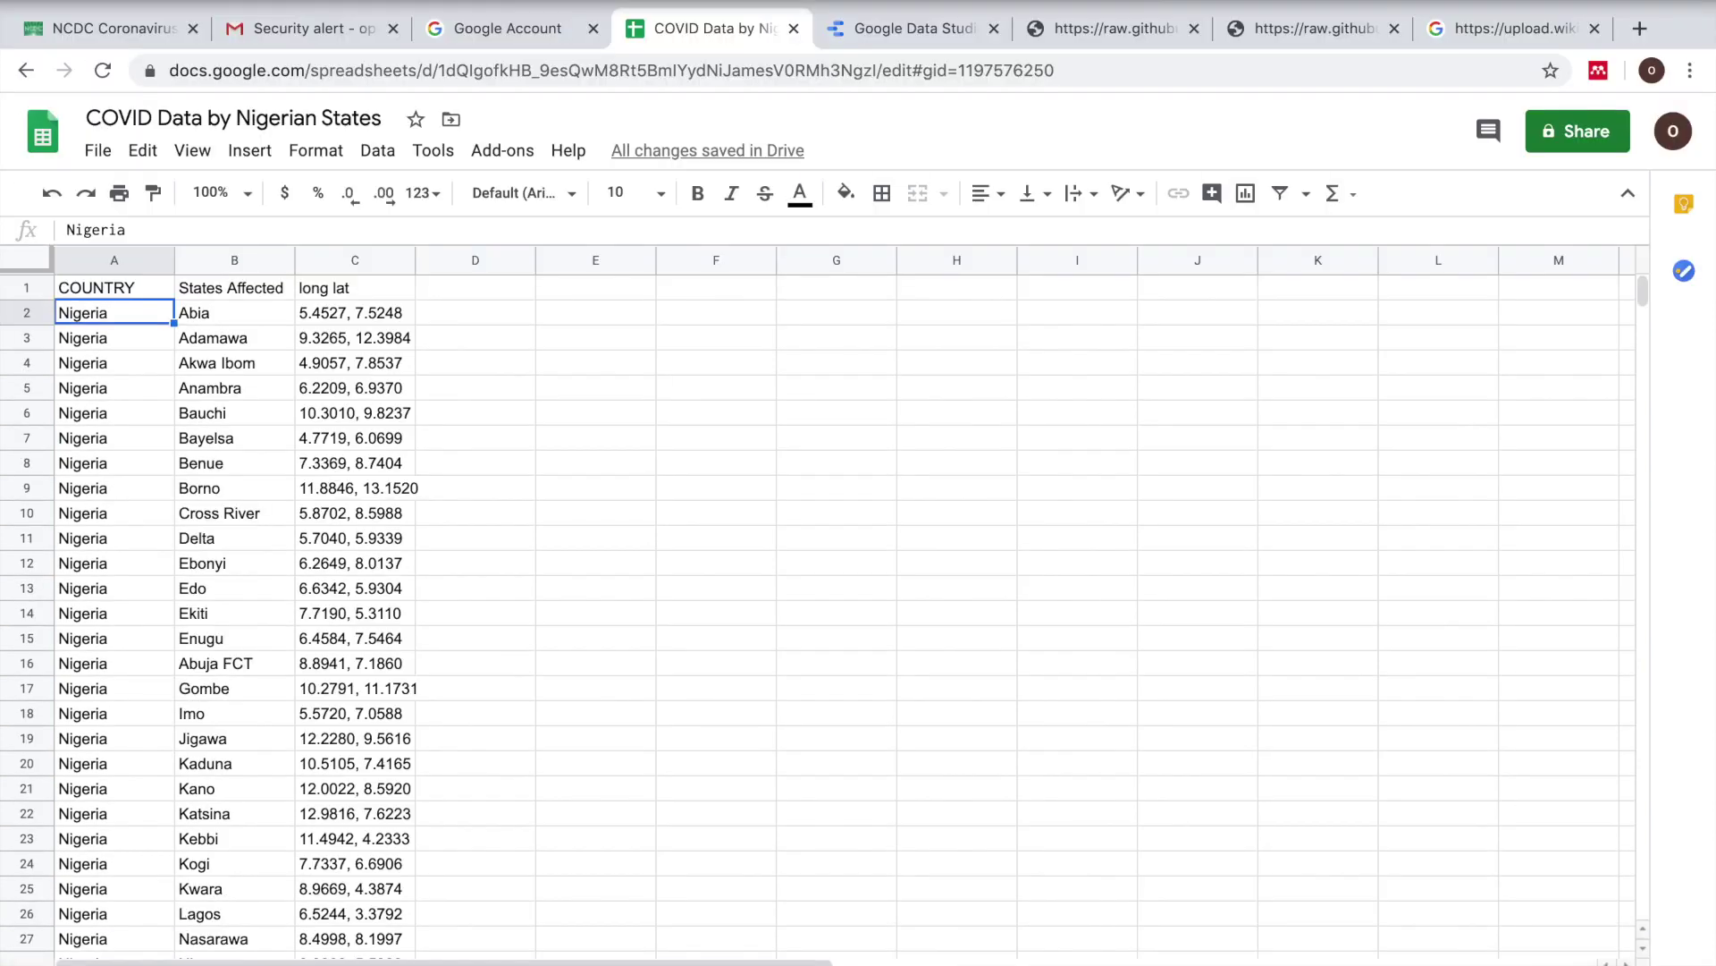
- On the Timeseries sheet, apply the custom Year-Month-Day date format (as in 1930-08-05) to the whole Date column
{"action": "left_click", "coordinate": [98, 287]}
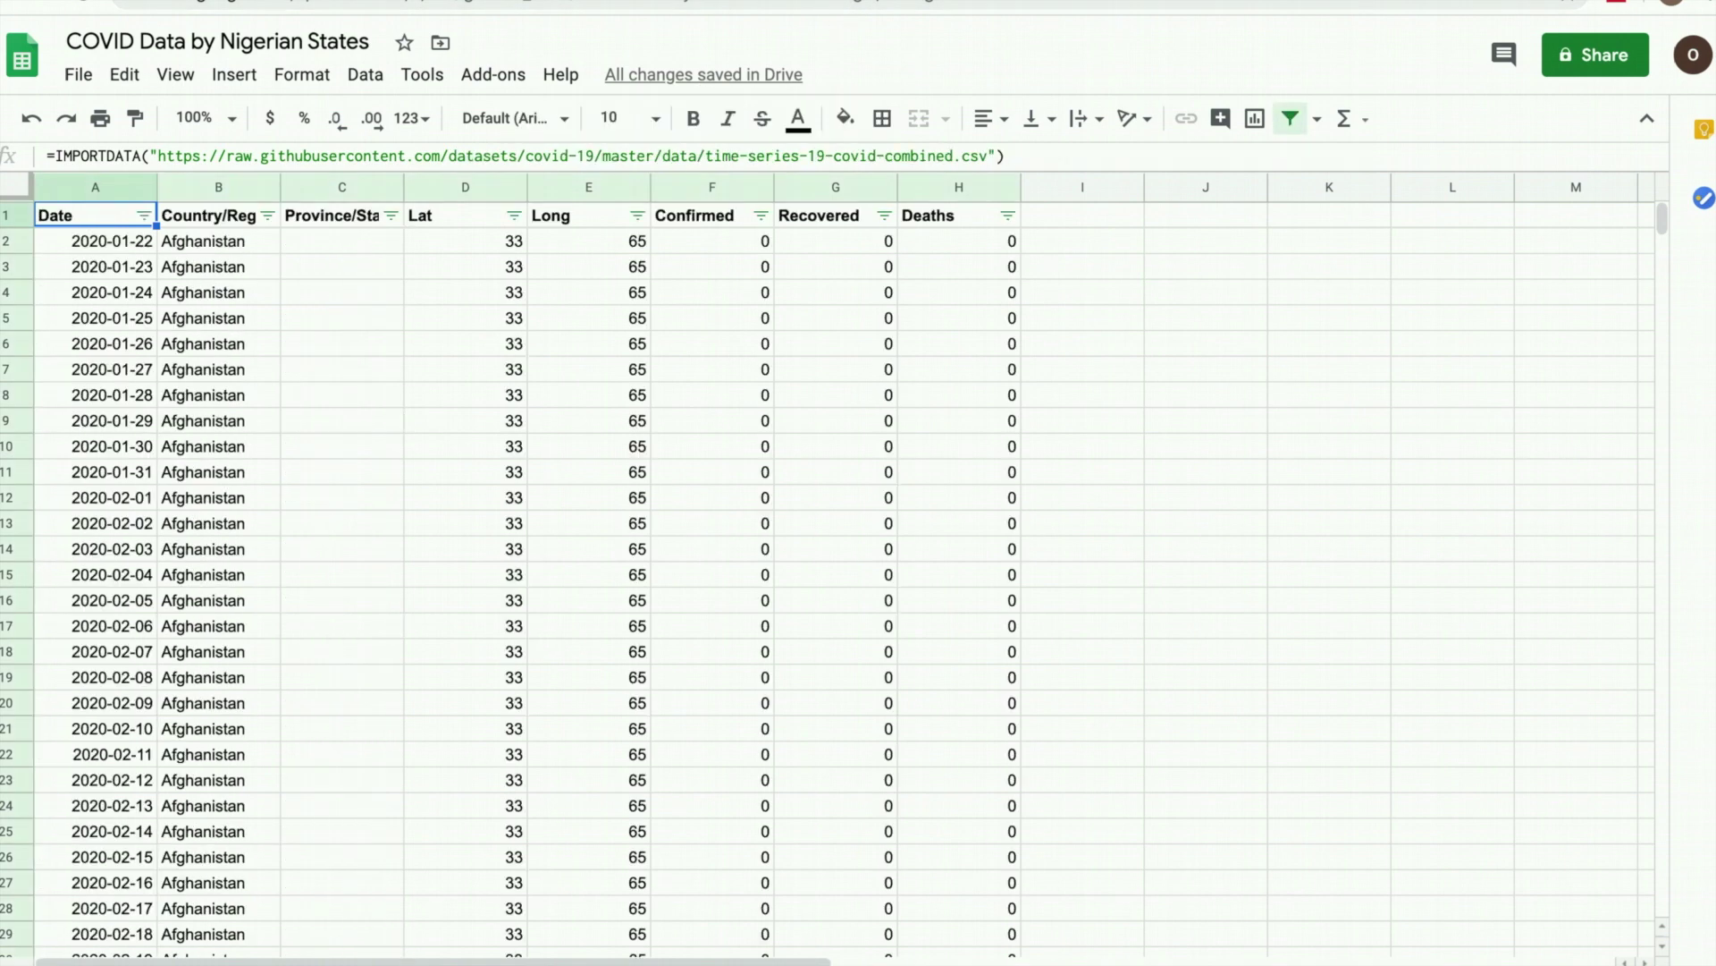
{"action": "left_click", "coordinate": [117, 189]}
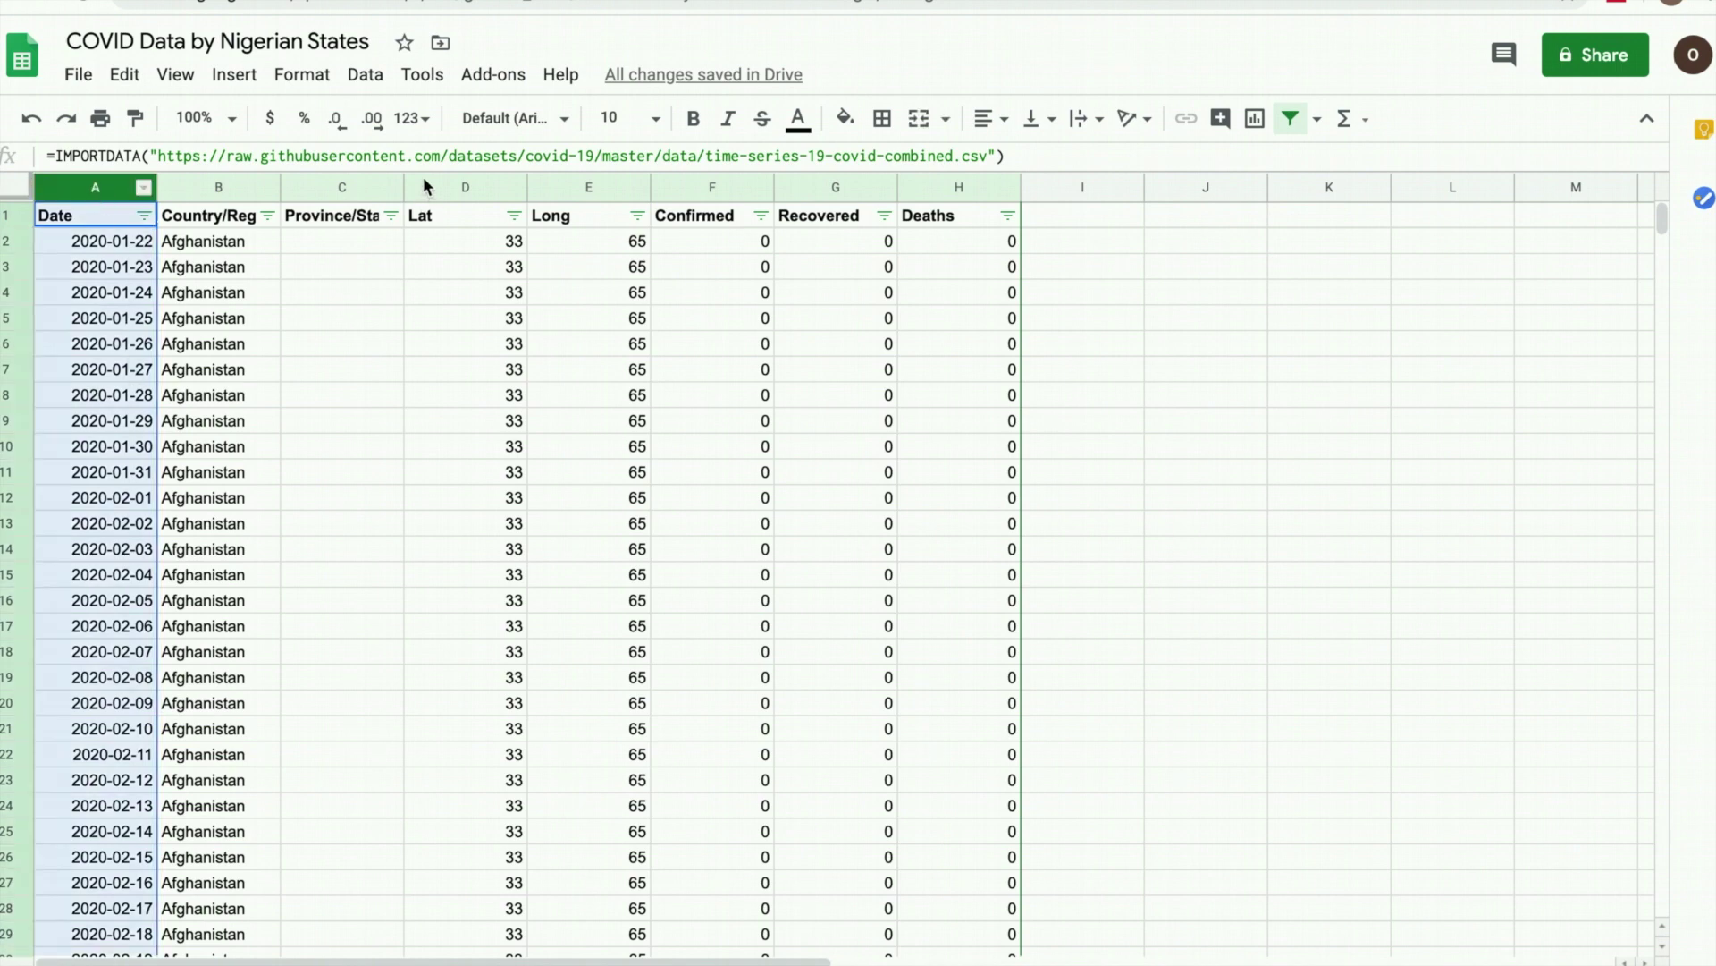
{"action": "left_click", "coordinate": [428, 131]}
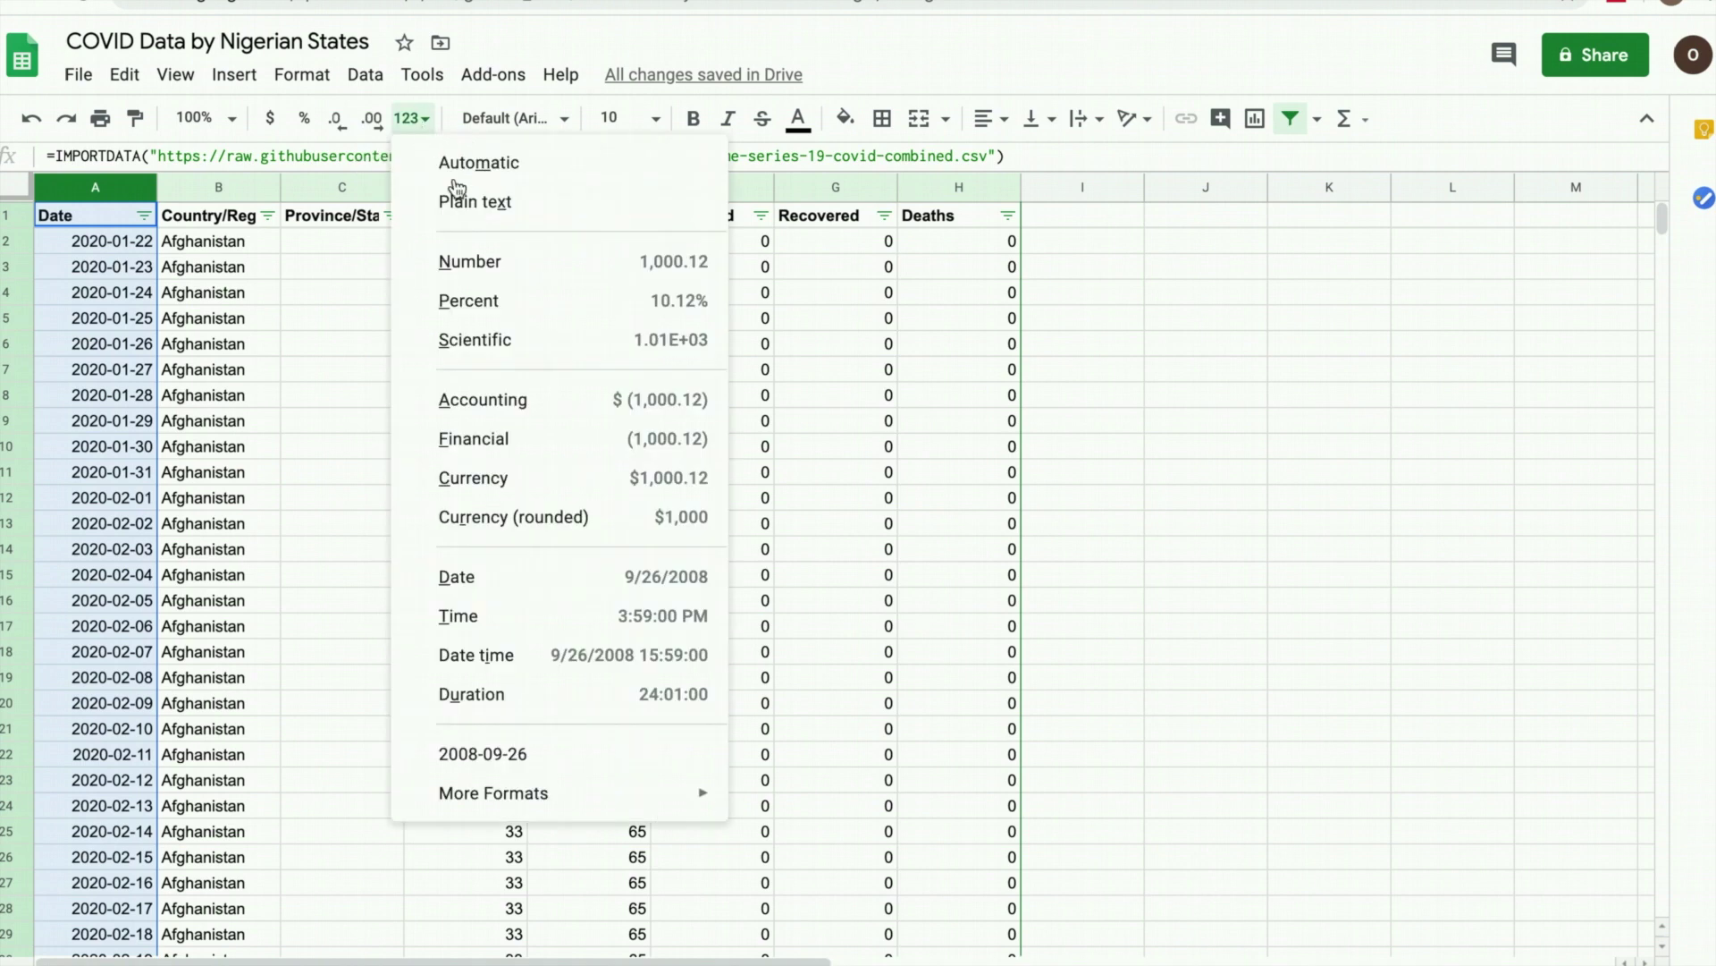
{"action": "mouse_move", "coordinate": [512, 789]}
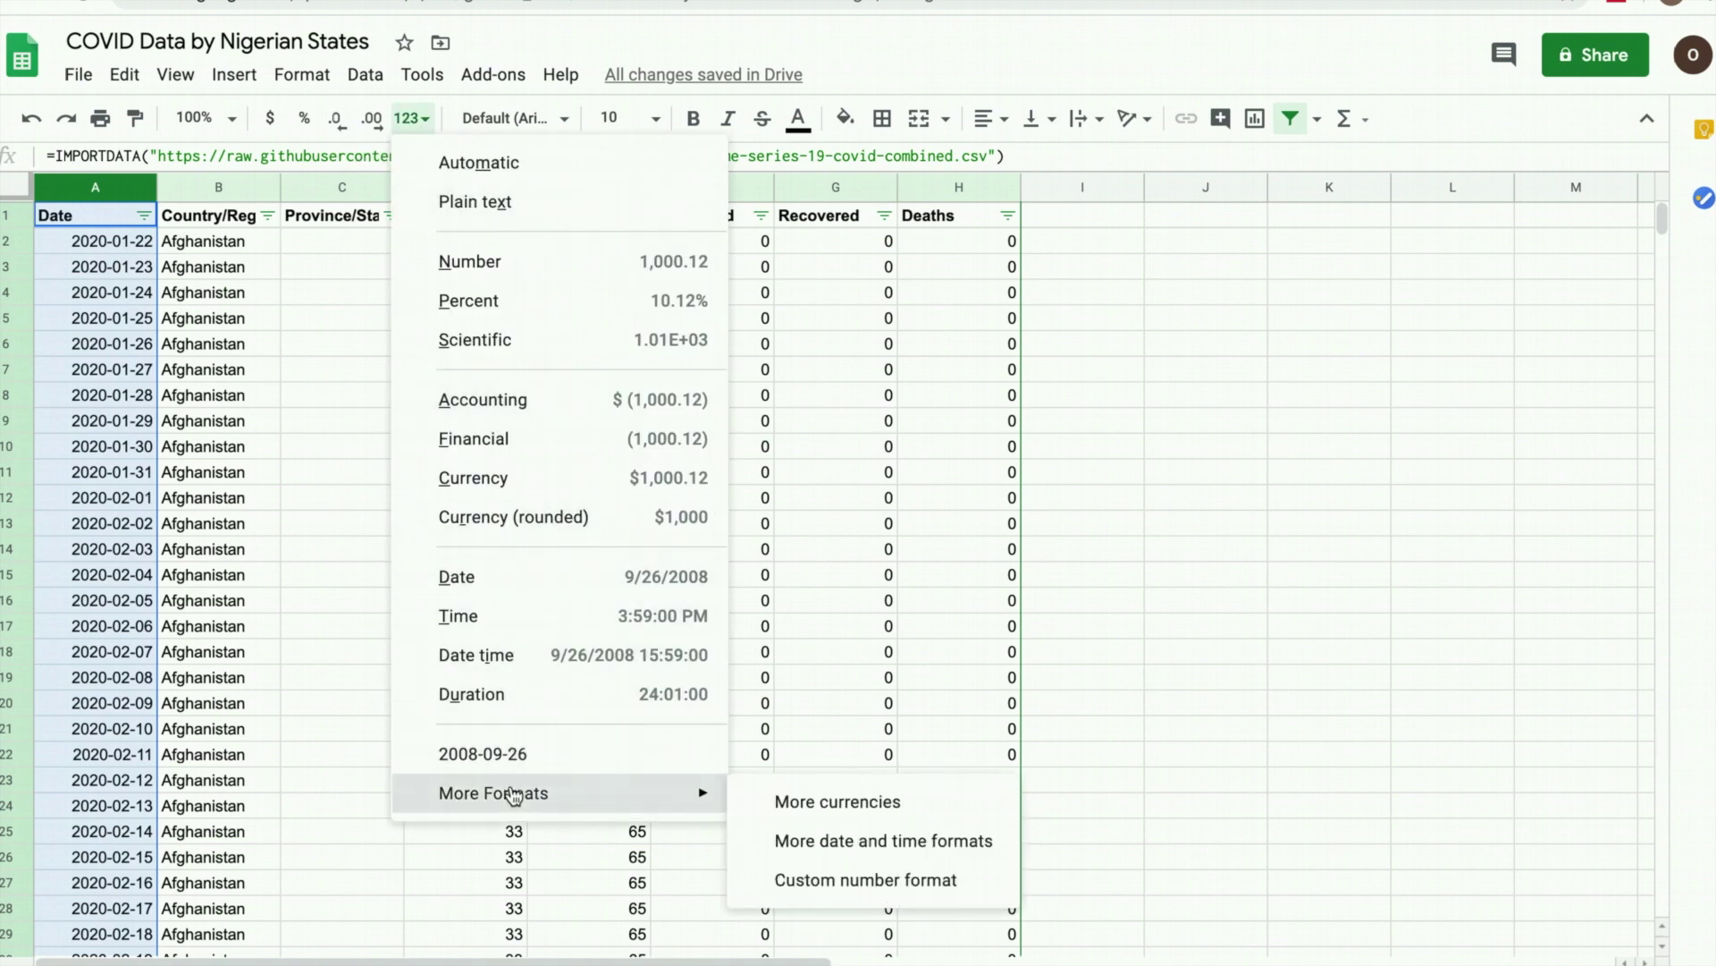
{"action": "left_click", "coordinate": [839, 839]}
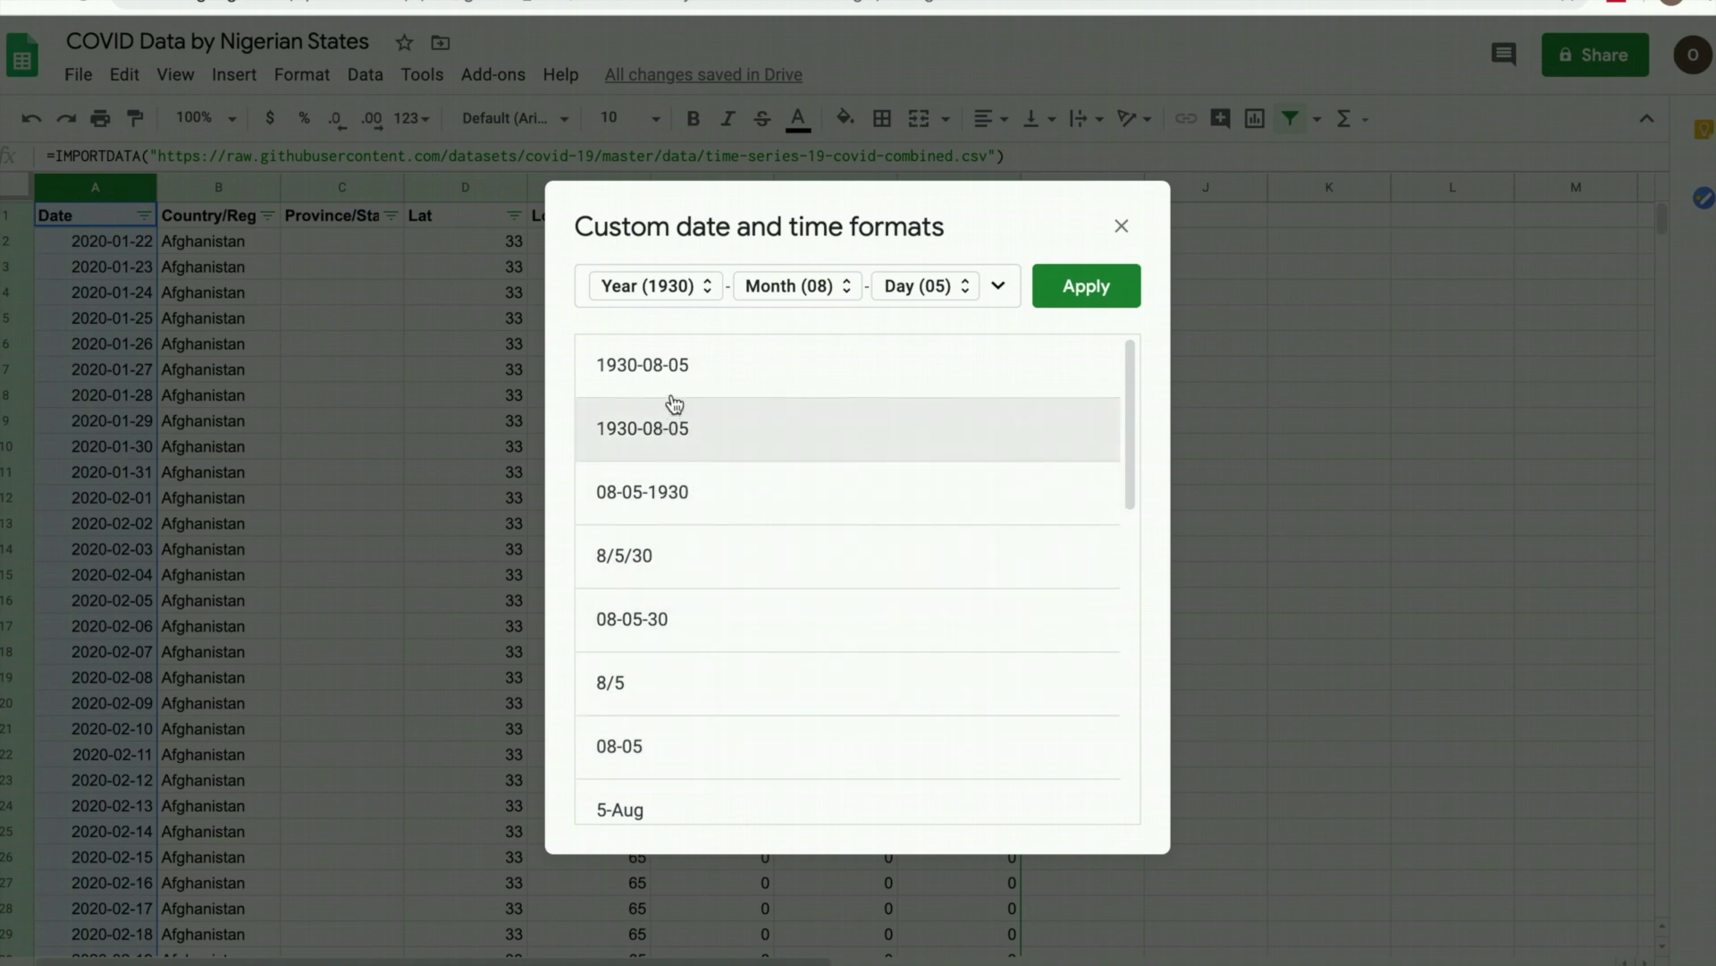
{"action": "left_click", "coordinate": [1085, 286]}
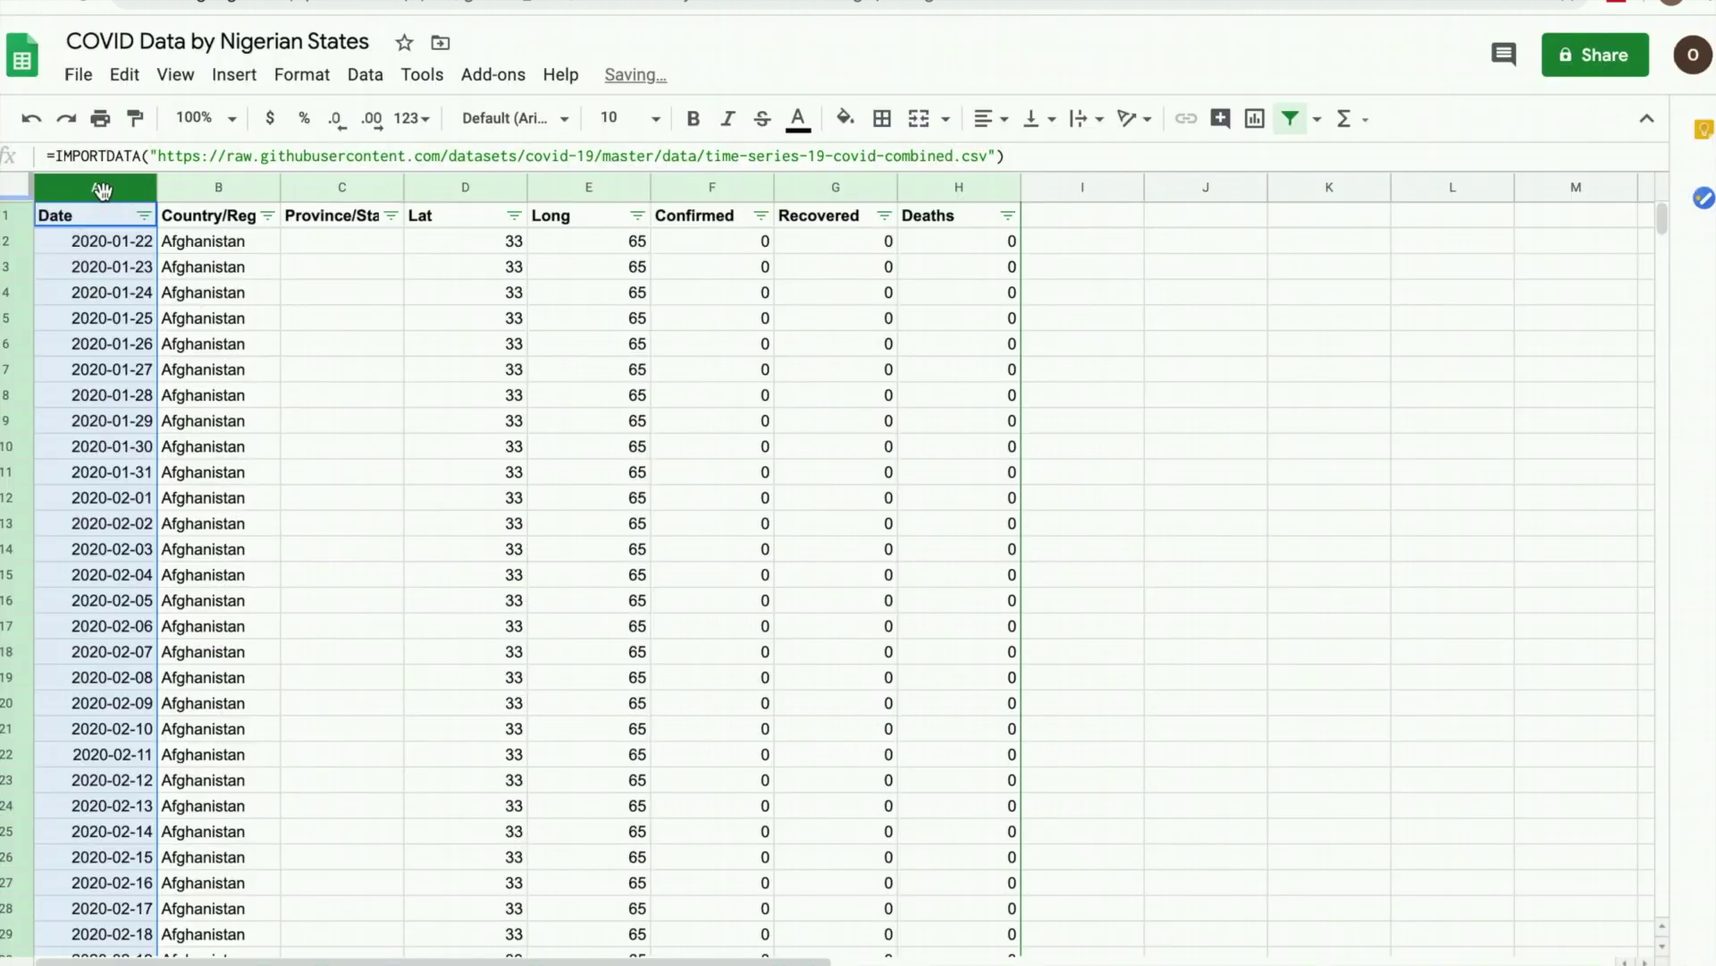
{"action": "left_click_drag", "start_coordinate": [99, 186], "coordinate": [100, 223]}
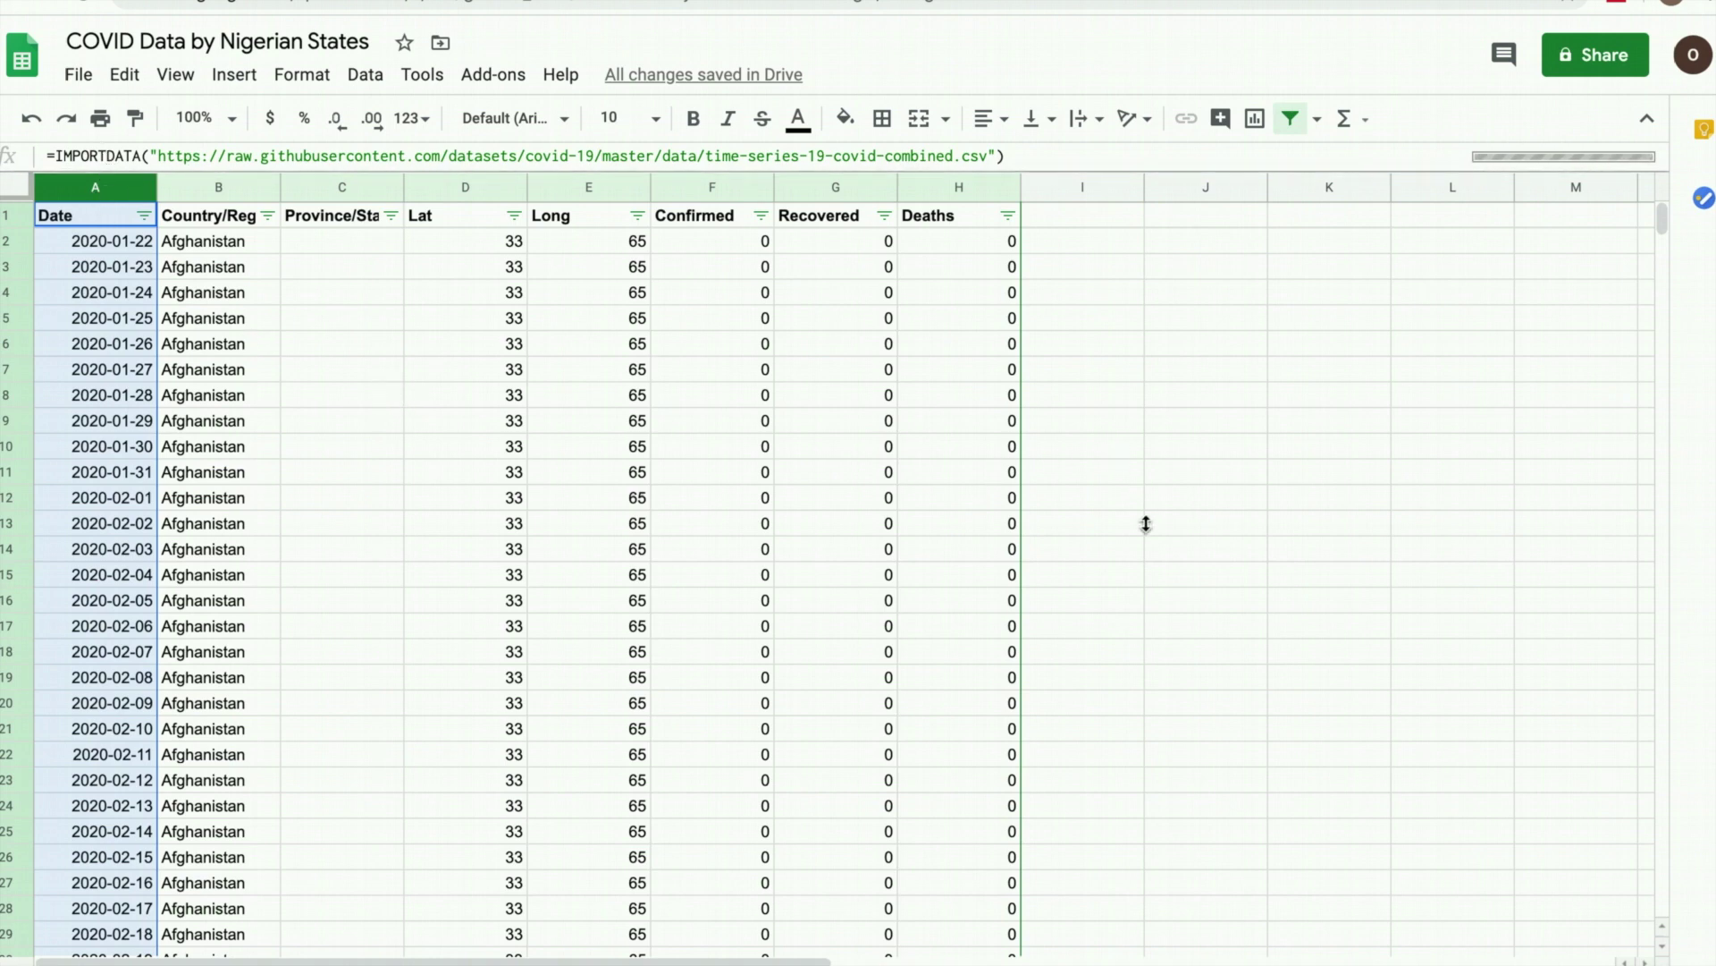
{"action": "left_click", "coordinate": [1095, 548]}
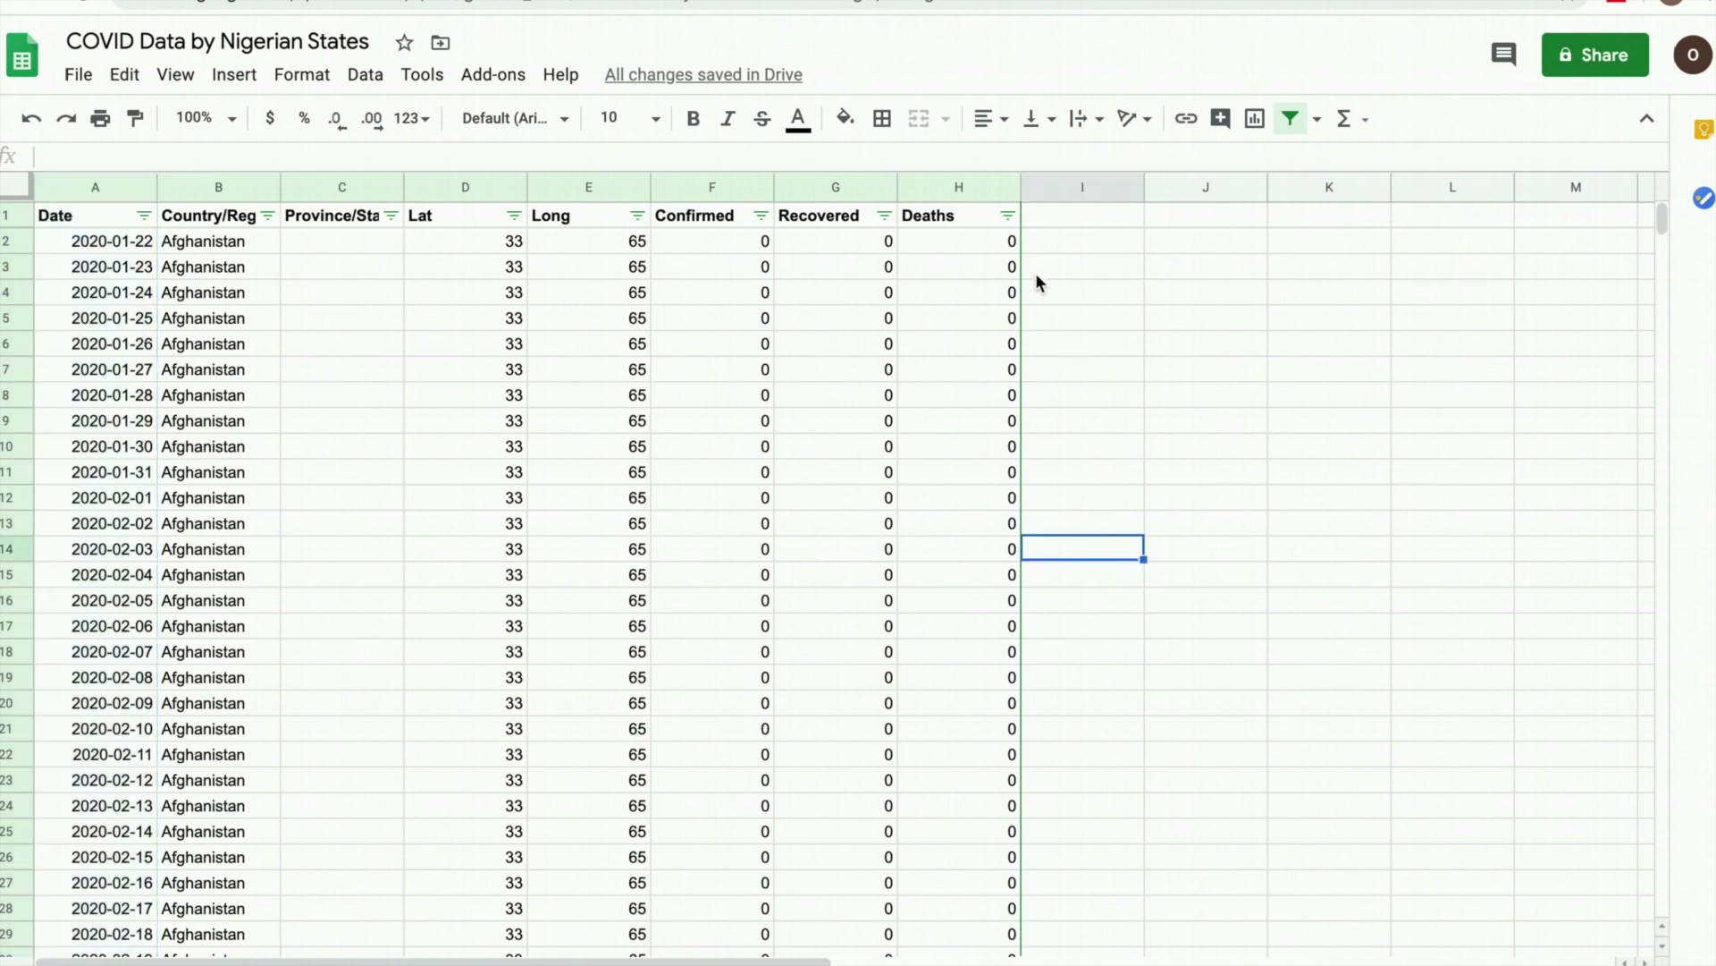
- Create a pivot table on a new sheet from Timeseries columns A to H
{"action": "left_click", "coordinate": [108, 191]}
{"action": "left_click_drag", "start_coordinate": [146, 206], "coordinate": [219, 215]}
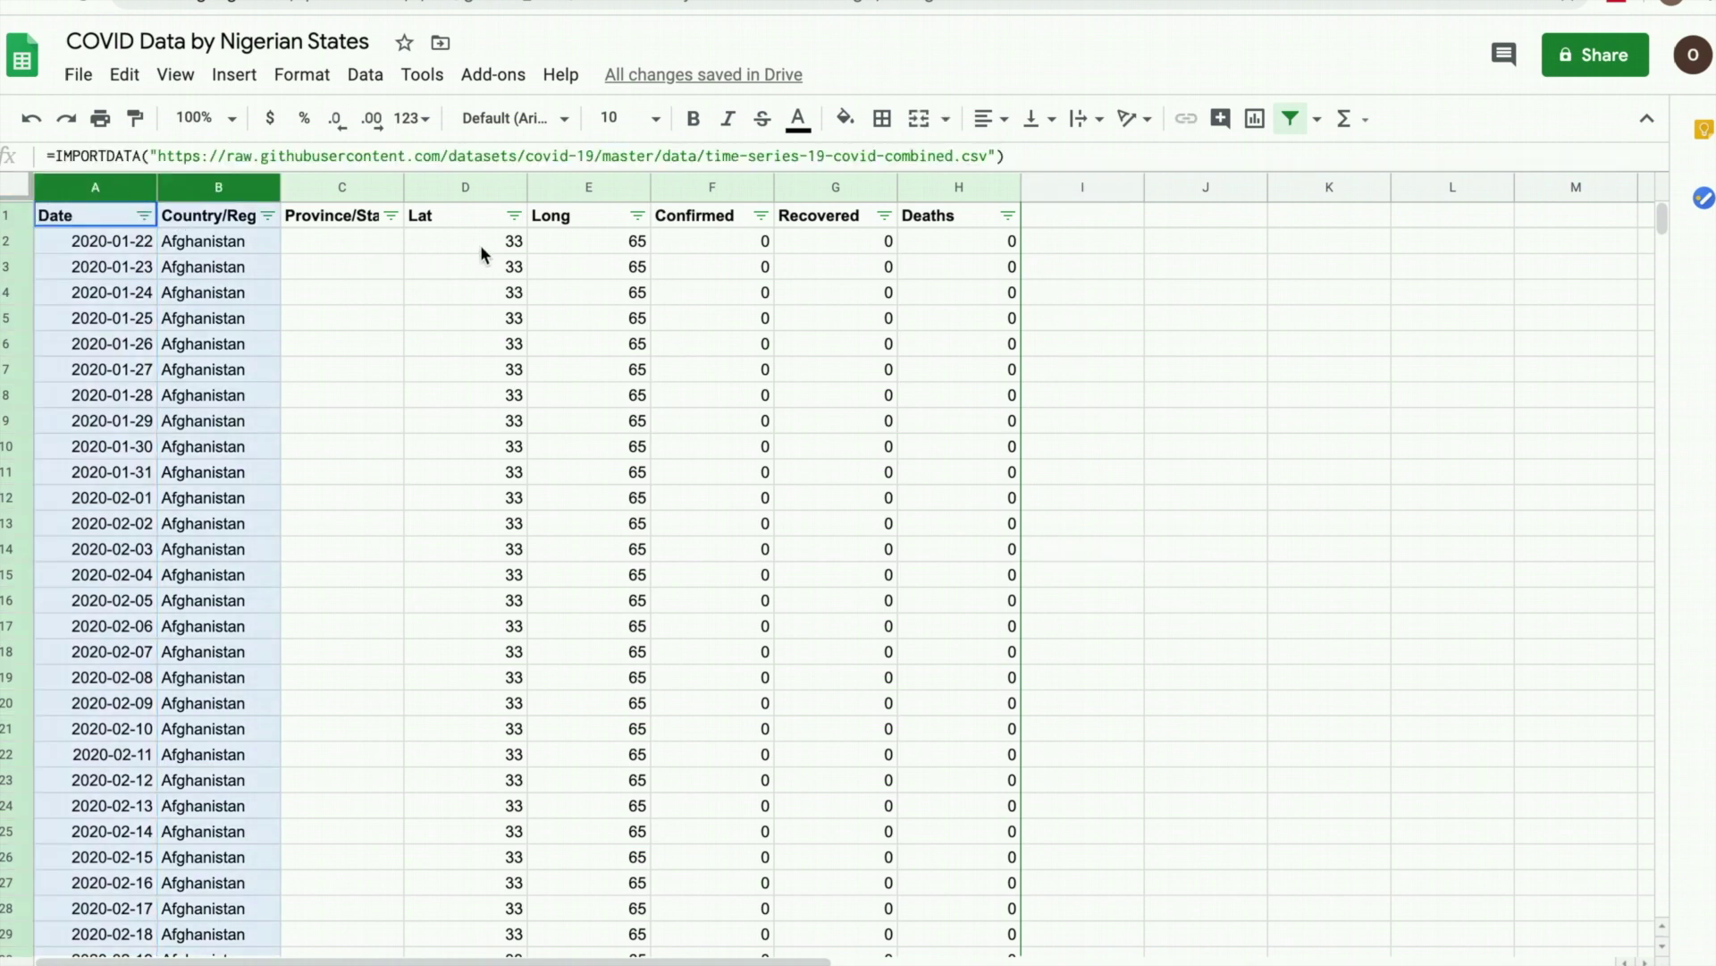
{"action": "left_click_drag", "start_coordinate": [706, 240], "coordinate": [965, 217]}
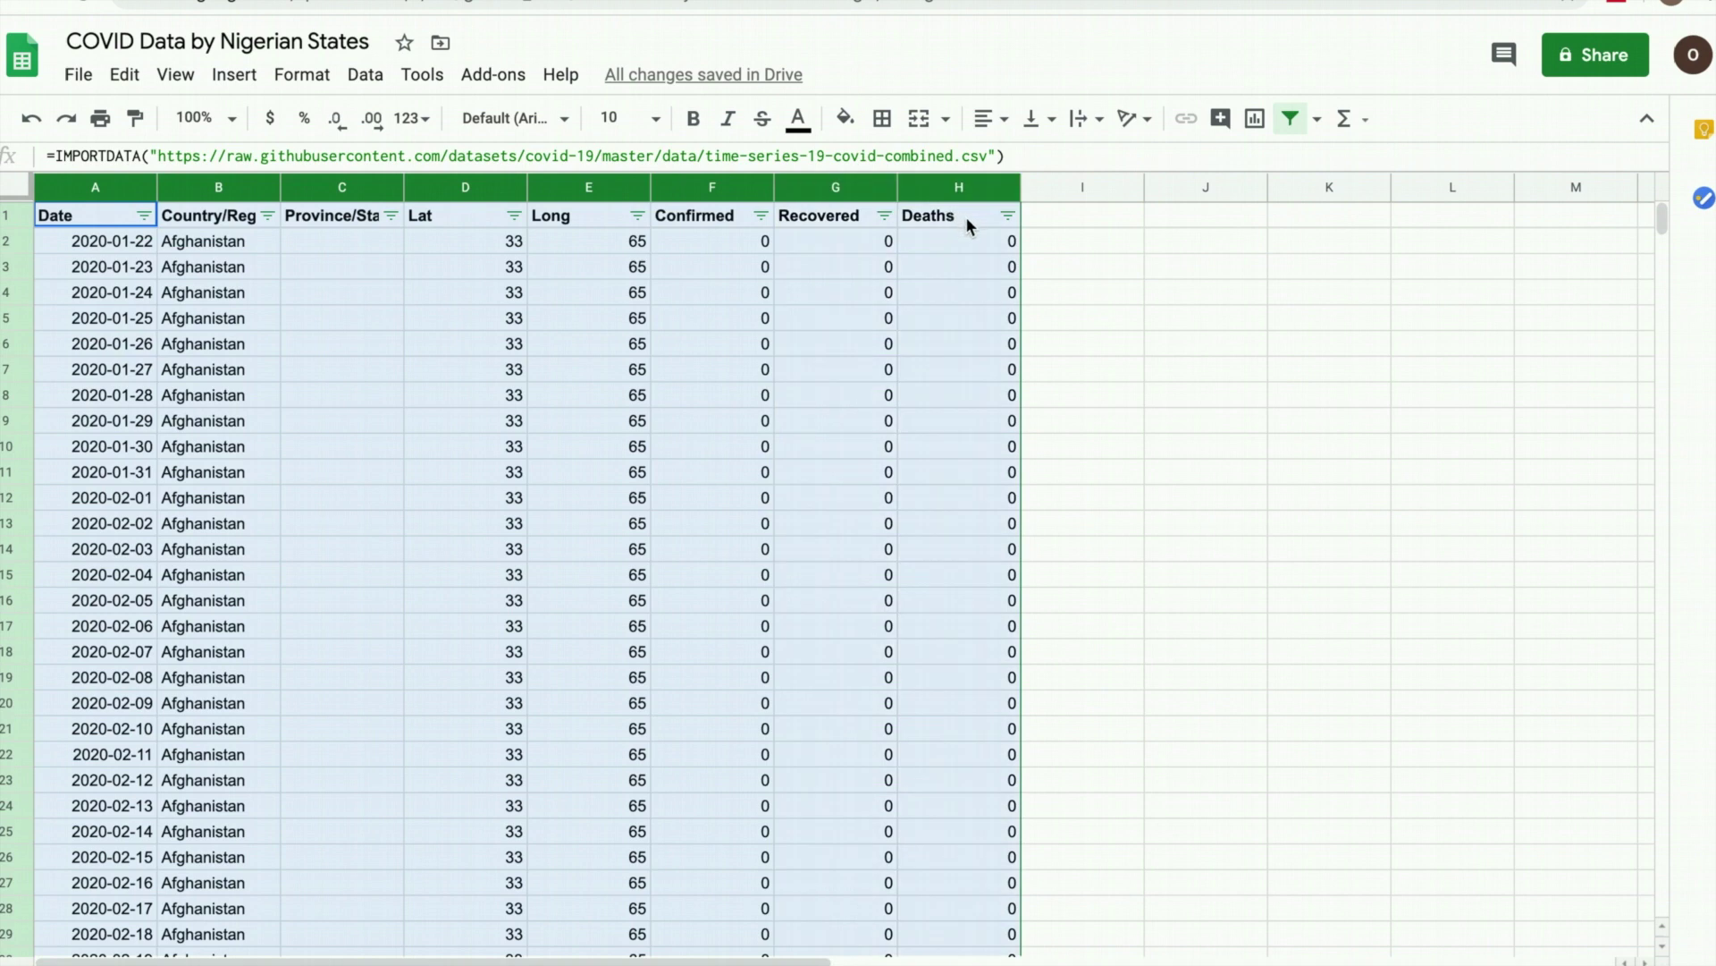
{"action": "left_click", "coordinate": [357, 80]}
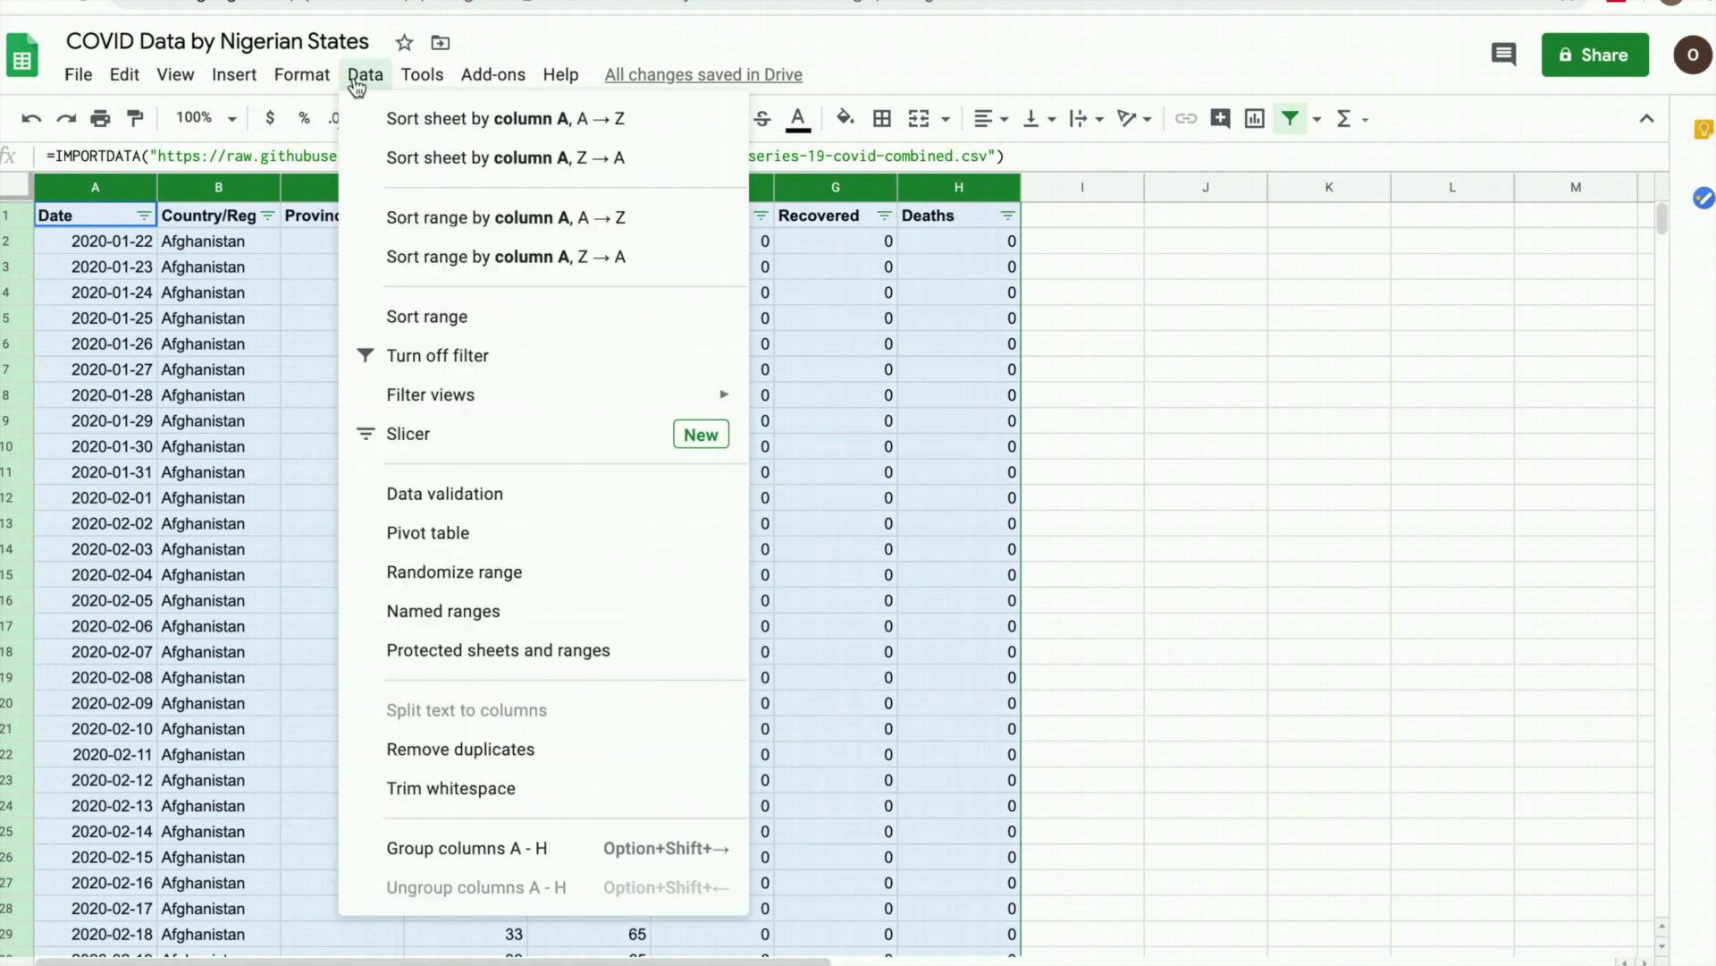
{"action": "left_click", "coordinate": [436, 536]}
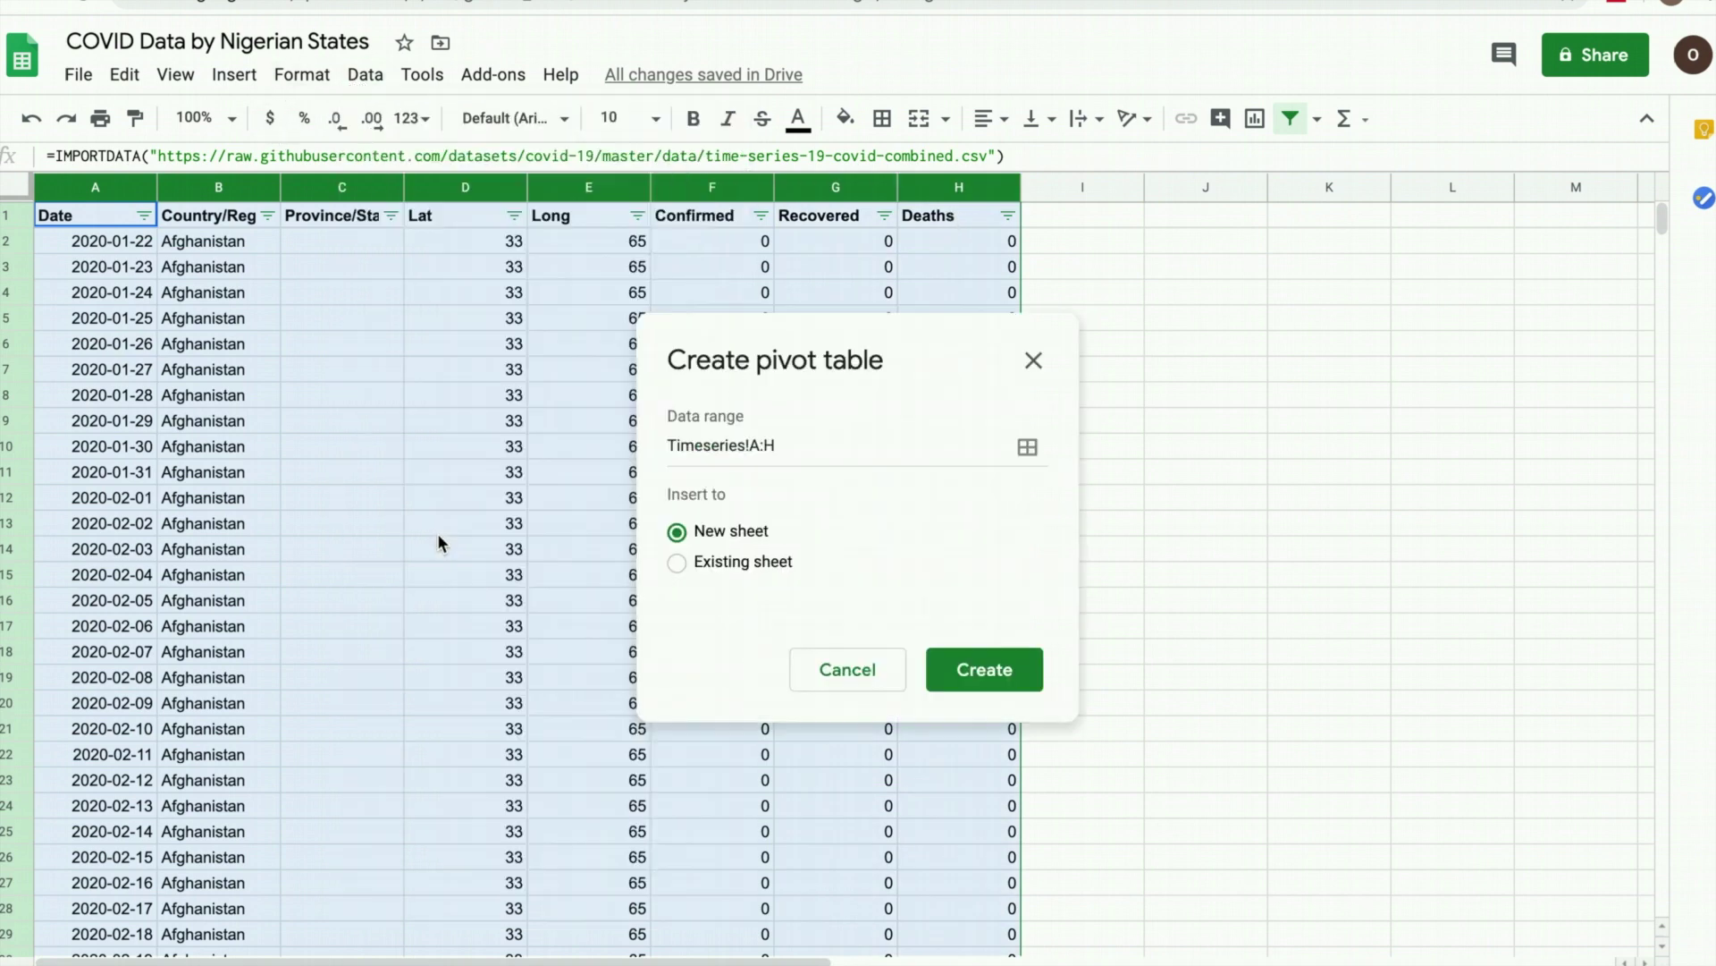
{"action": "left_click", "coordinate": [983, 672]}
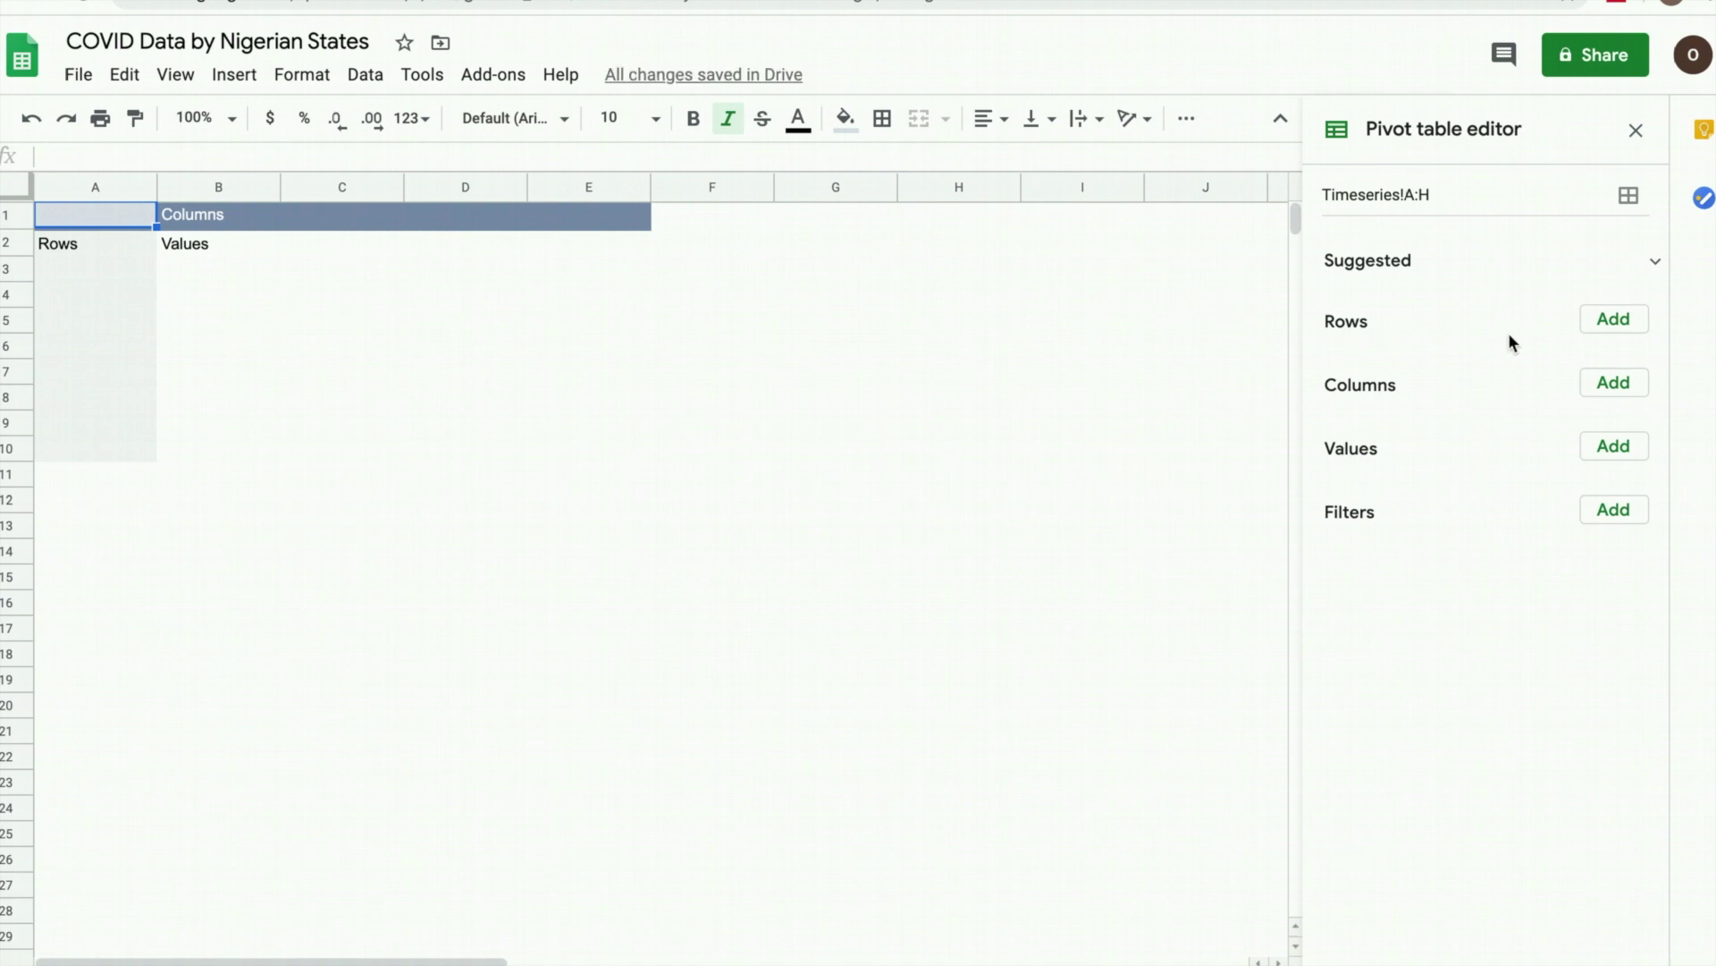
- Add Date as the pivot table's row field and turn off its totals
{"action": "left_click", "coordinate": [1614, 322]}
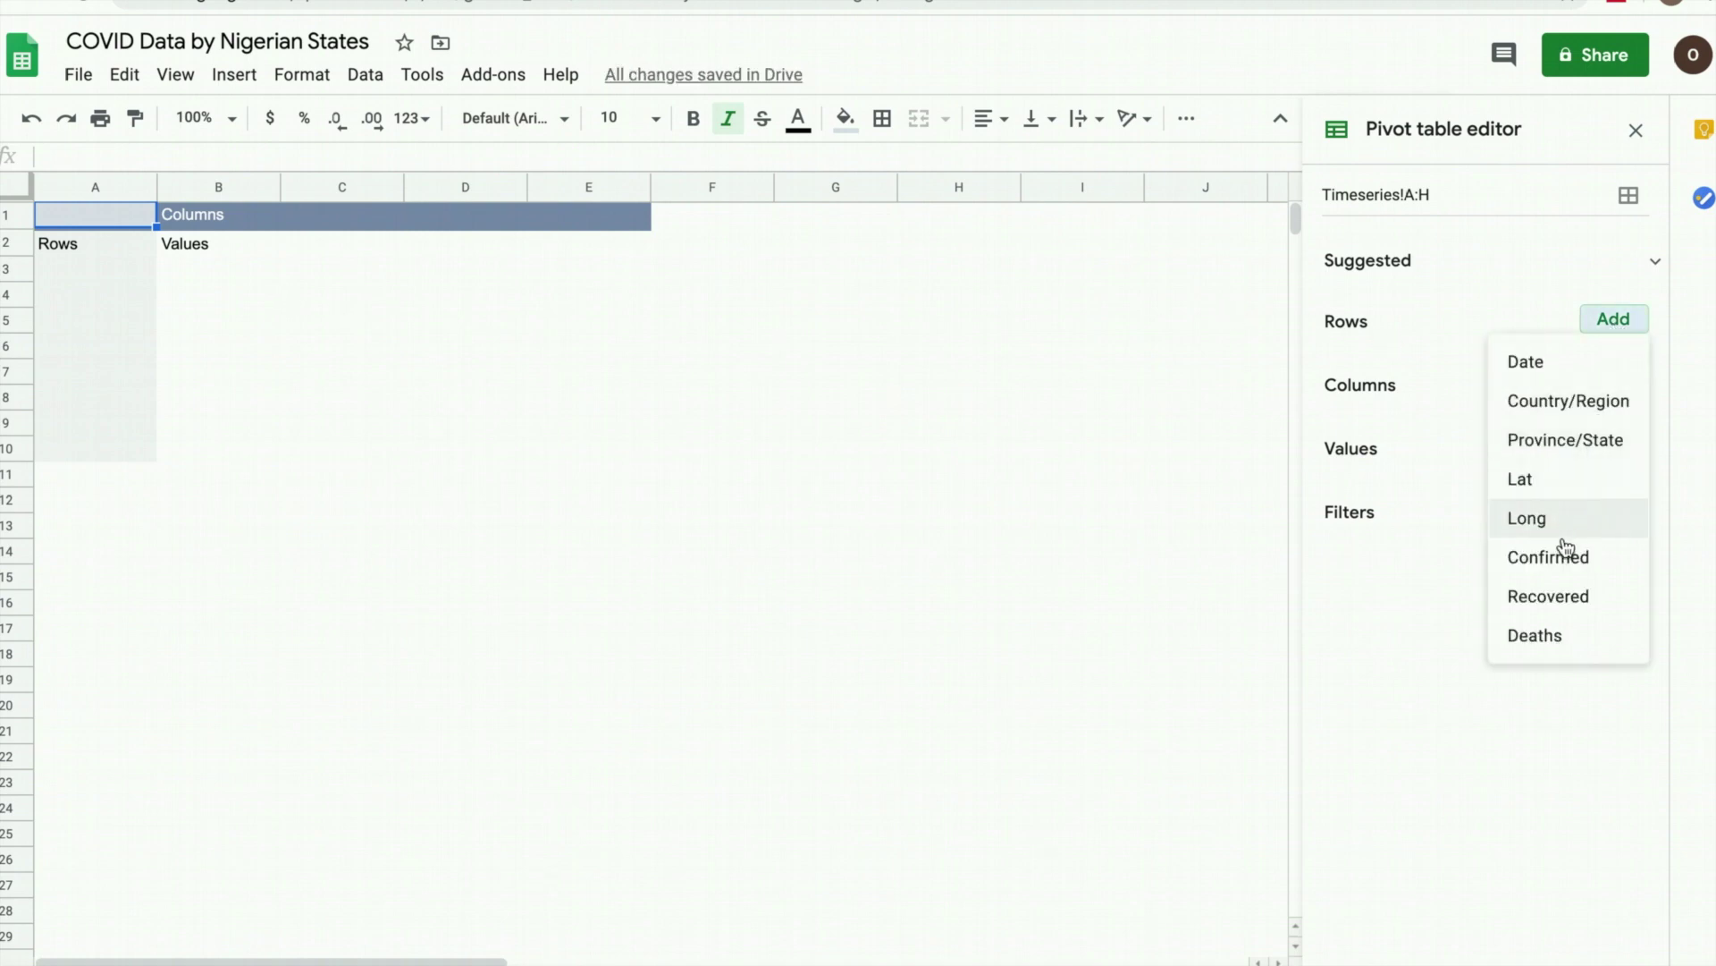
{"action": "left_click", "coordinate": [1546, 365]}
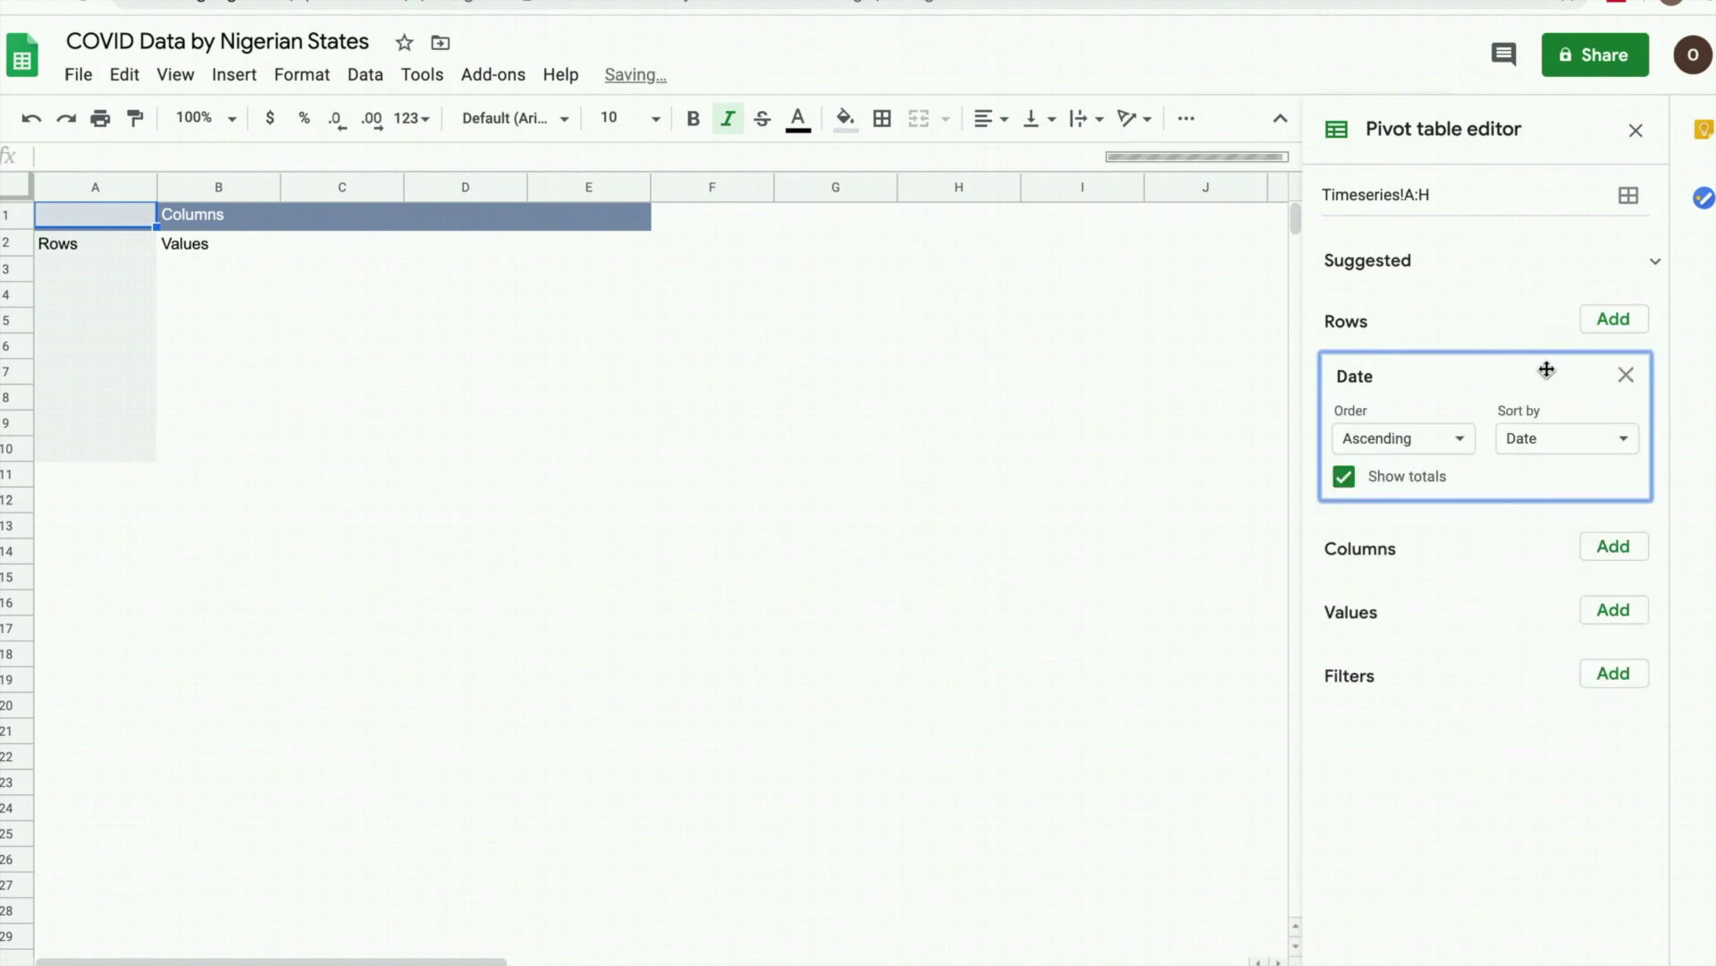
{"action": "left_click", "coordinate": [1344, 477]}
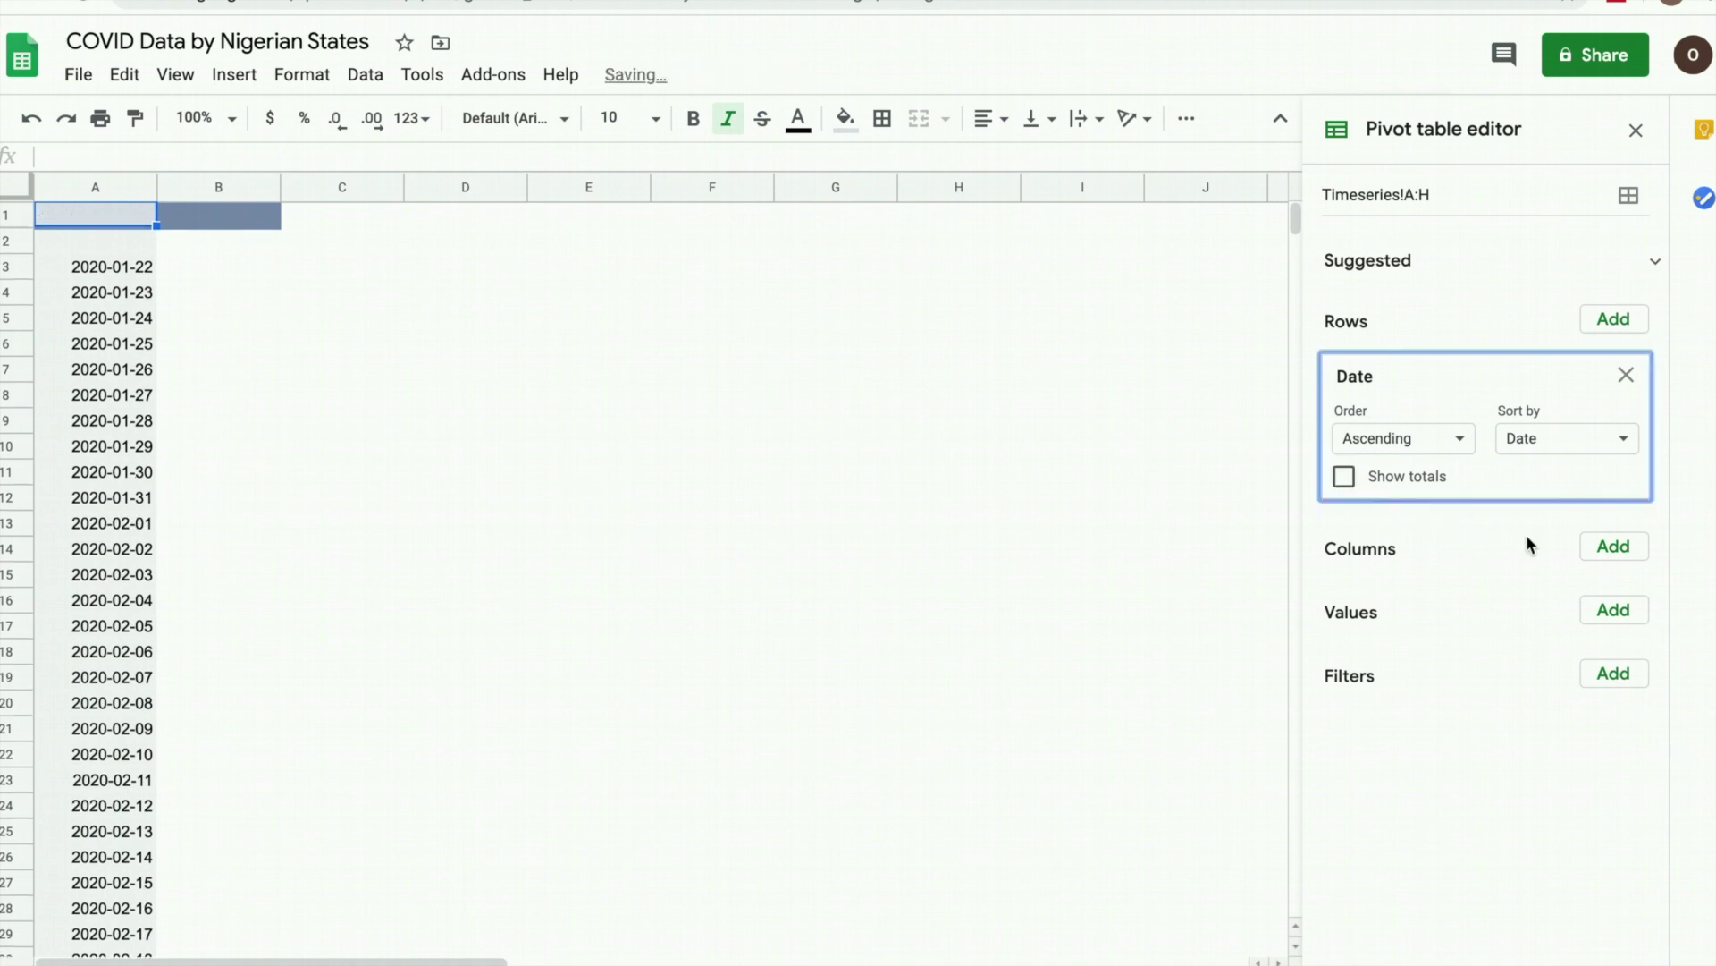
- Add Confirmed, Recovered and Deaths as pivot table values, each summarized by SUM
{"action": "left_click", "coordinate": [1616, 615]}
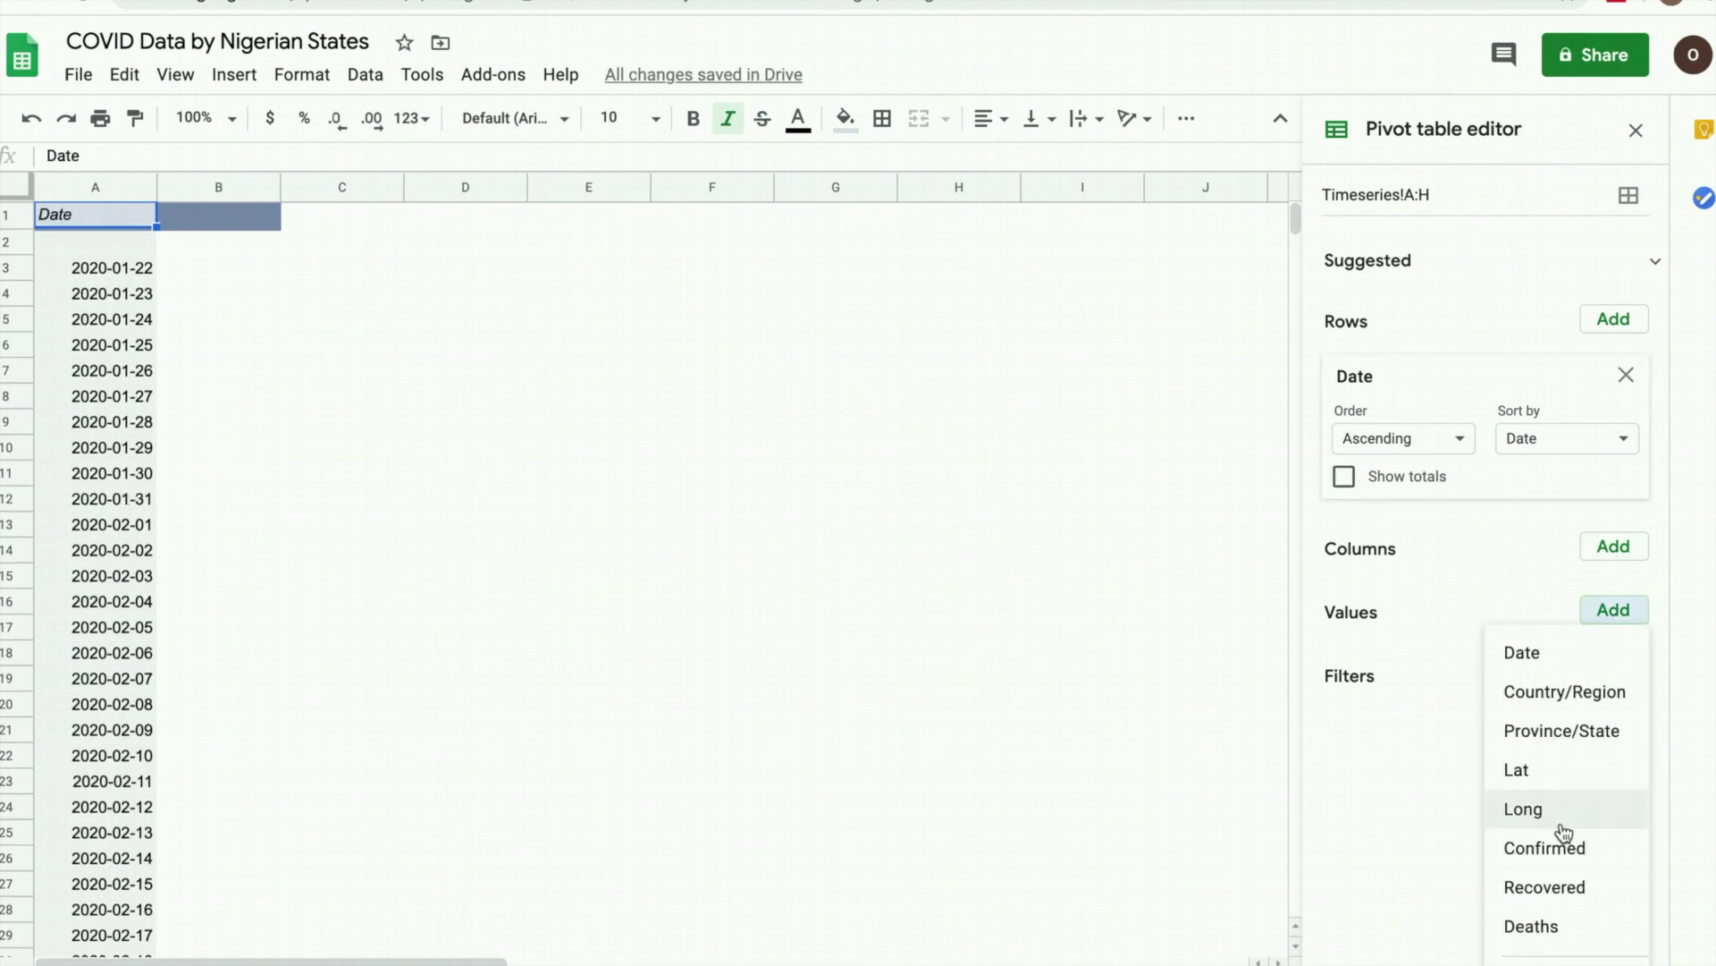
{"action": "left_click", "coordinate": [1569, 862]}
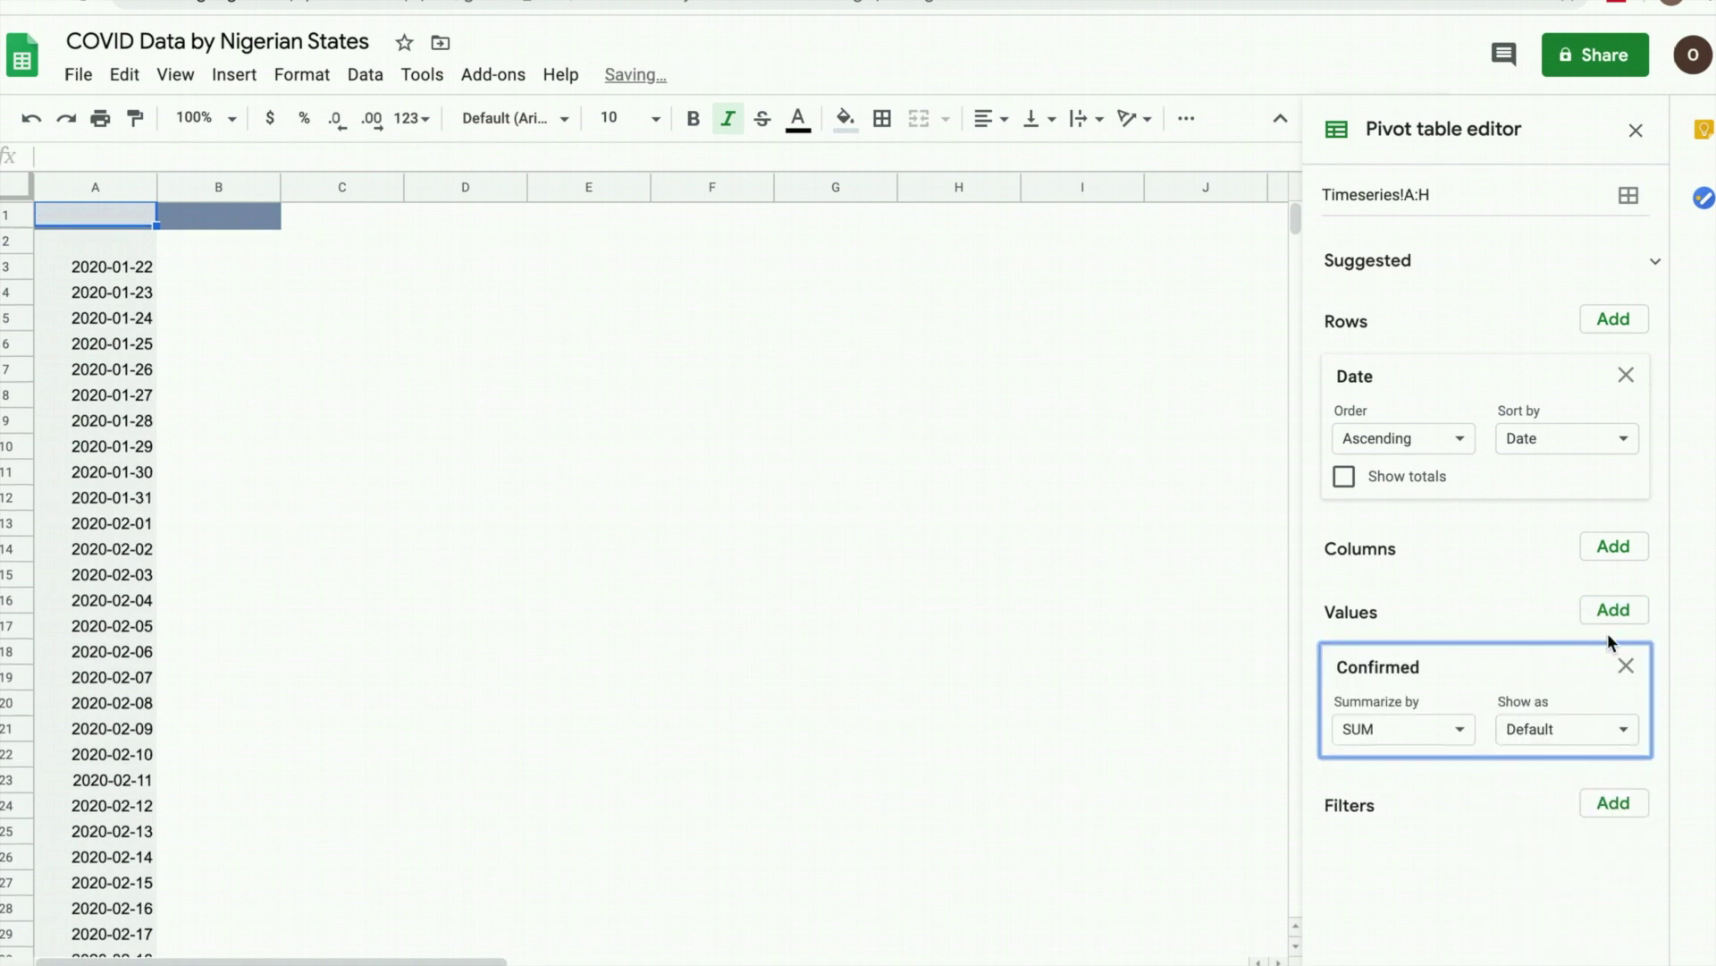
{"action": "left_click", "coordinate": [1614, 614]}
{"action": "left_click", "coordinate": [1582, 888]}
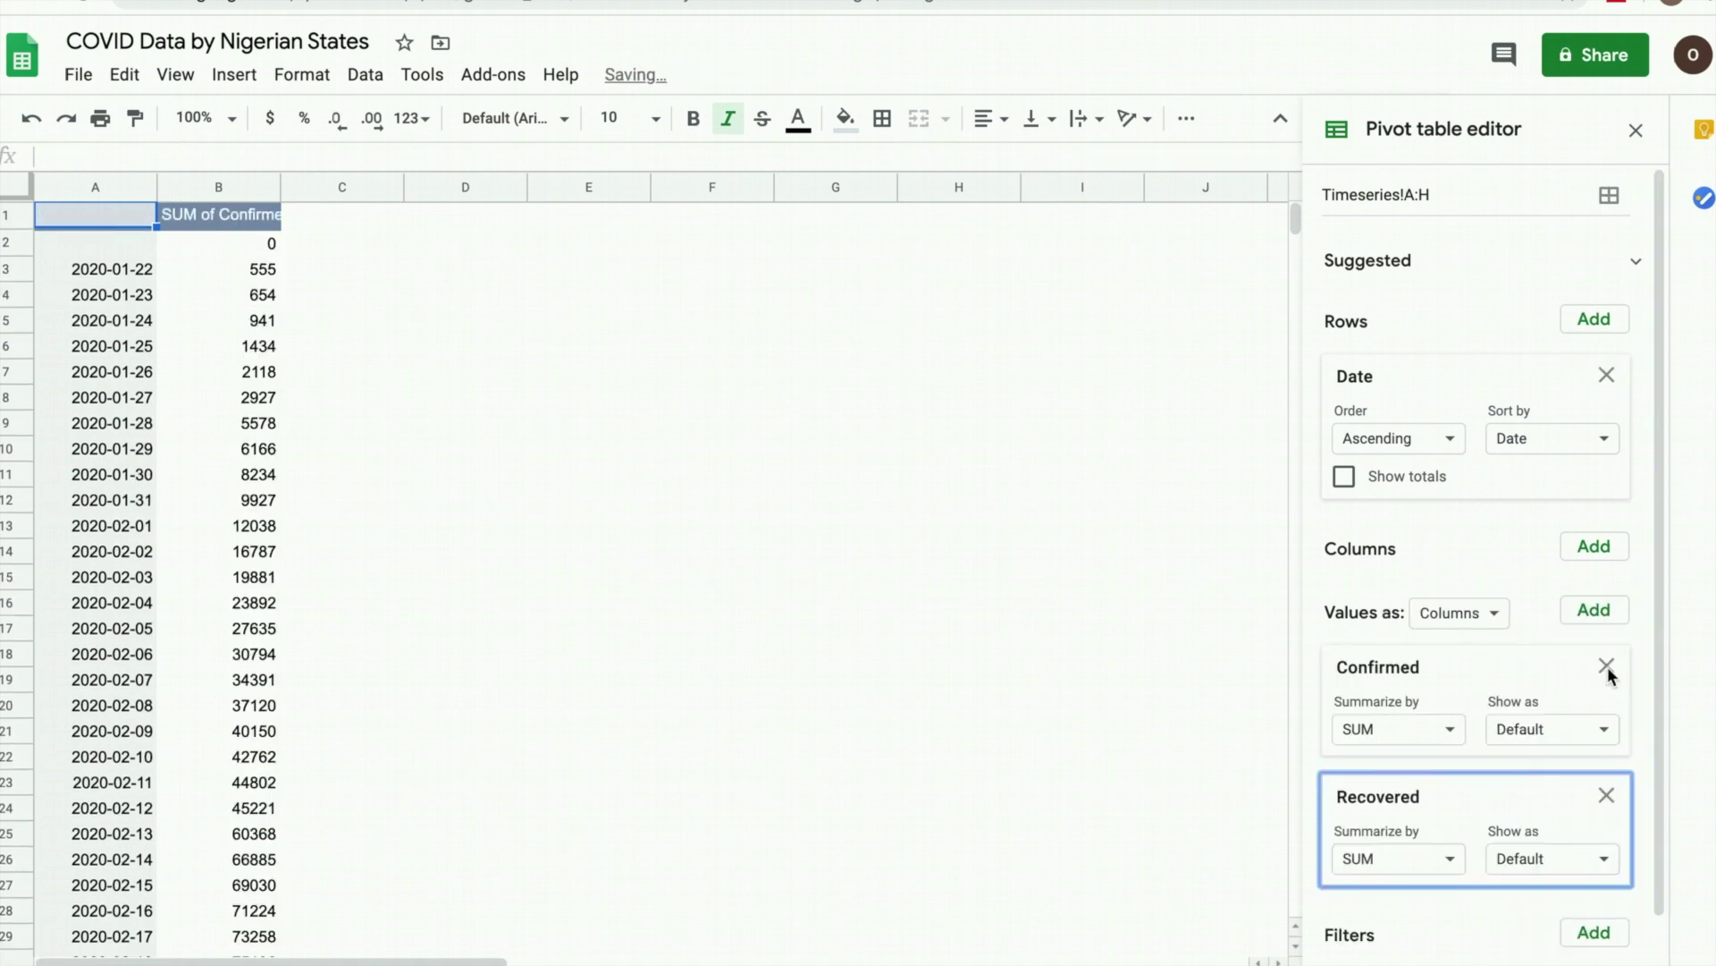
{"action": "left_click", "coordinate": [1598, 617]}
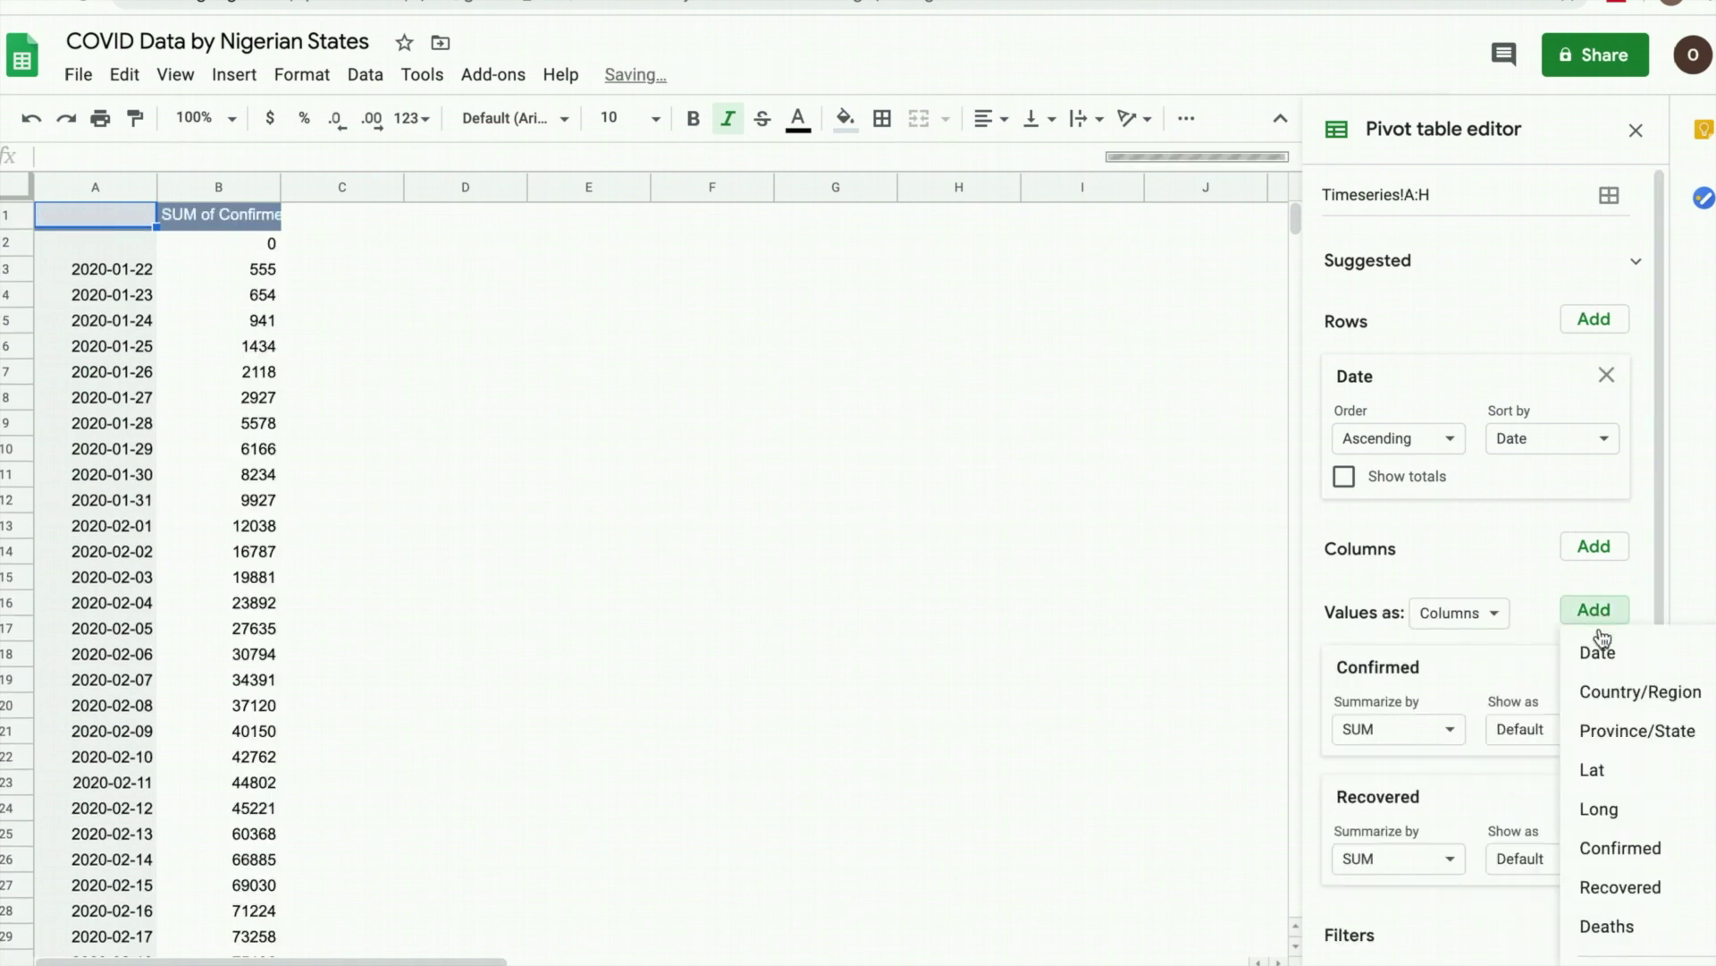
{"action": "left_click", "coordinate": [1609, 926]}
- Add a Country/Region filter to the pivot table that includes only Nigeria
{"action": "scroll", "coordinate": [1542, 809], "scroll_direction": "down", "scroll_amount": 2}
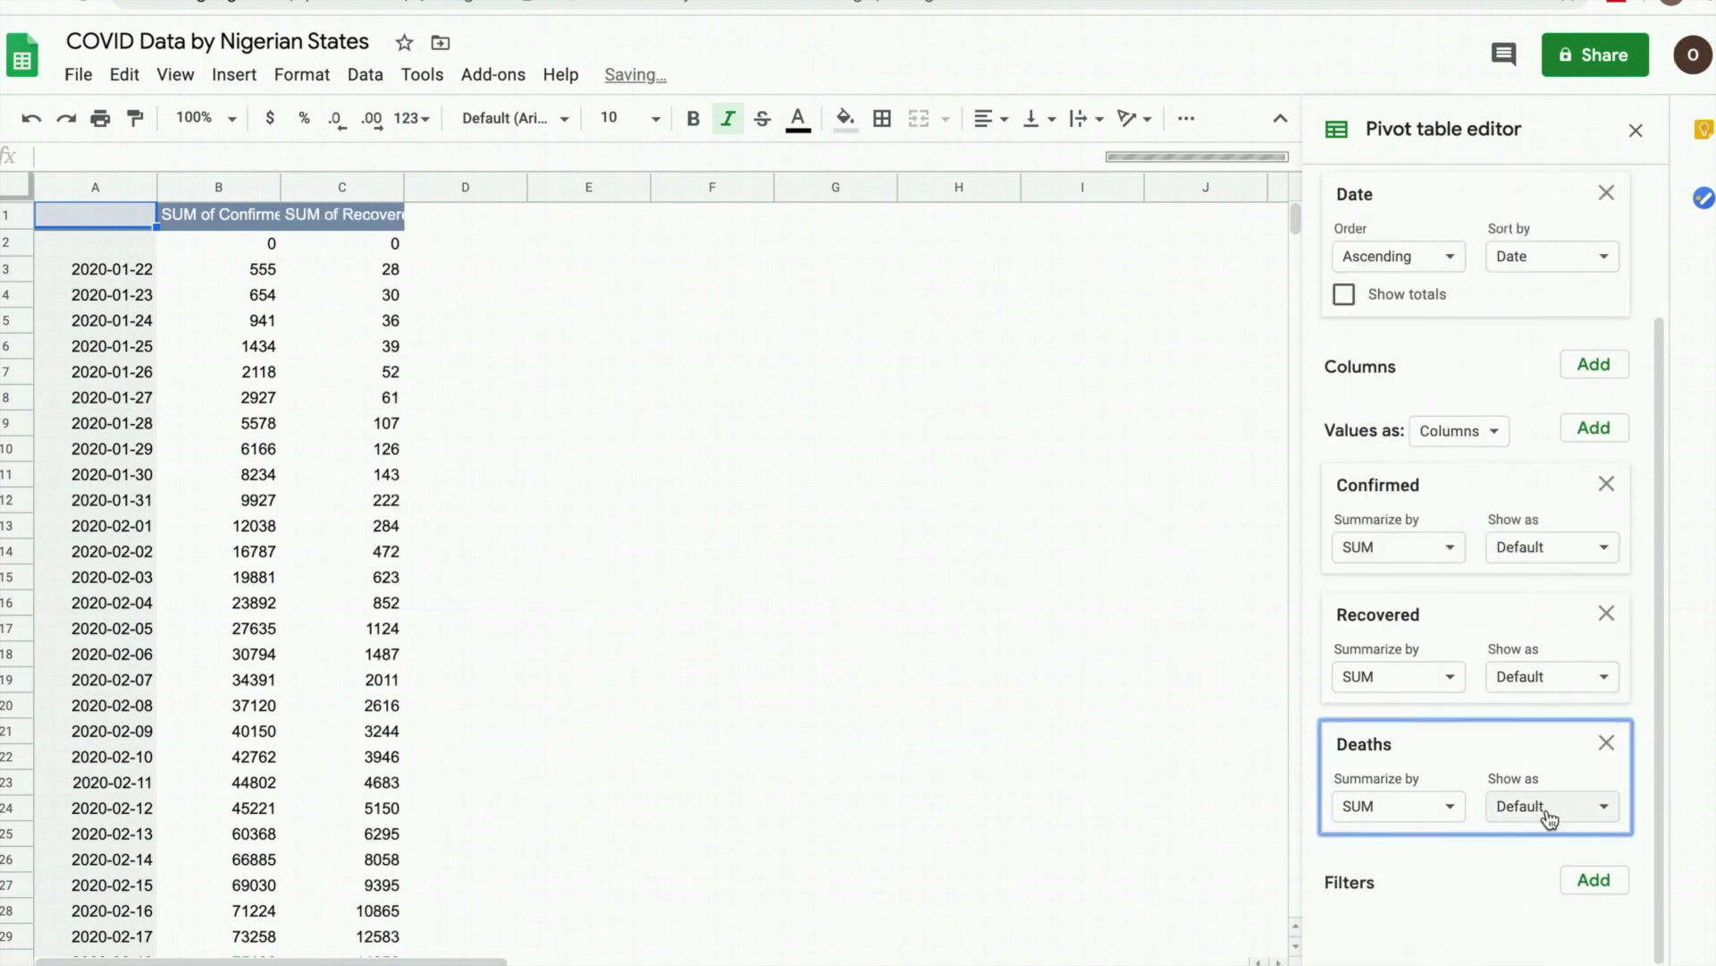
{"action": "left_click", "coordinate": [1592, 883]}
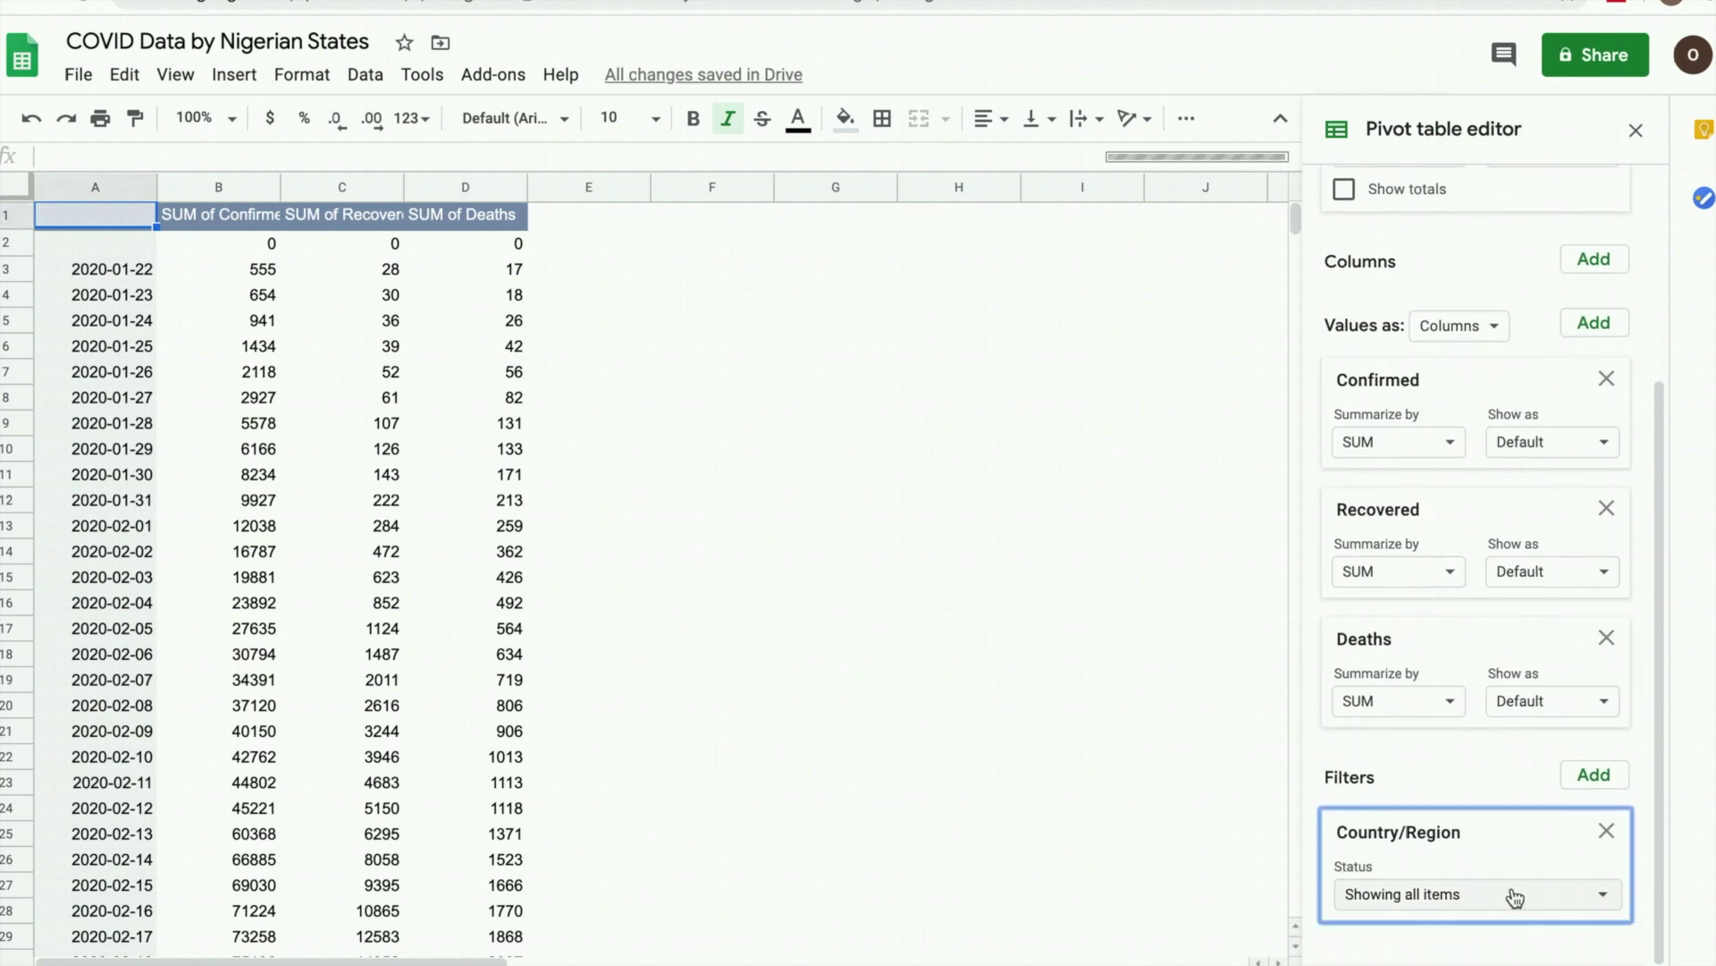
{"action": "left_click", "coordinate": [1502, 899]}
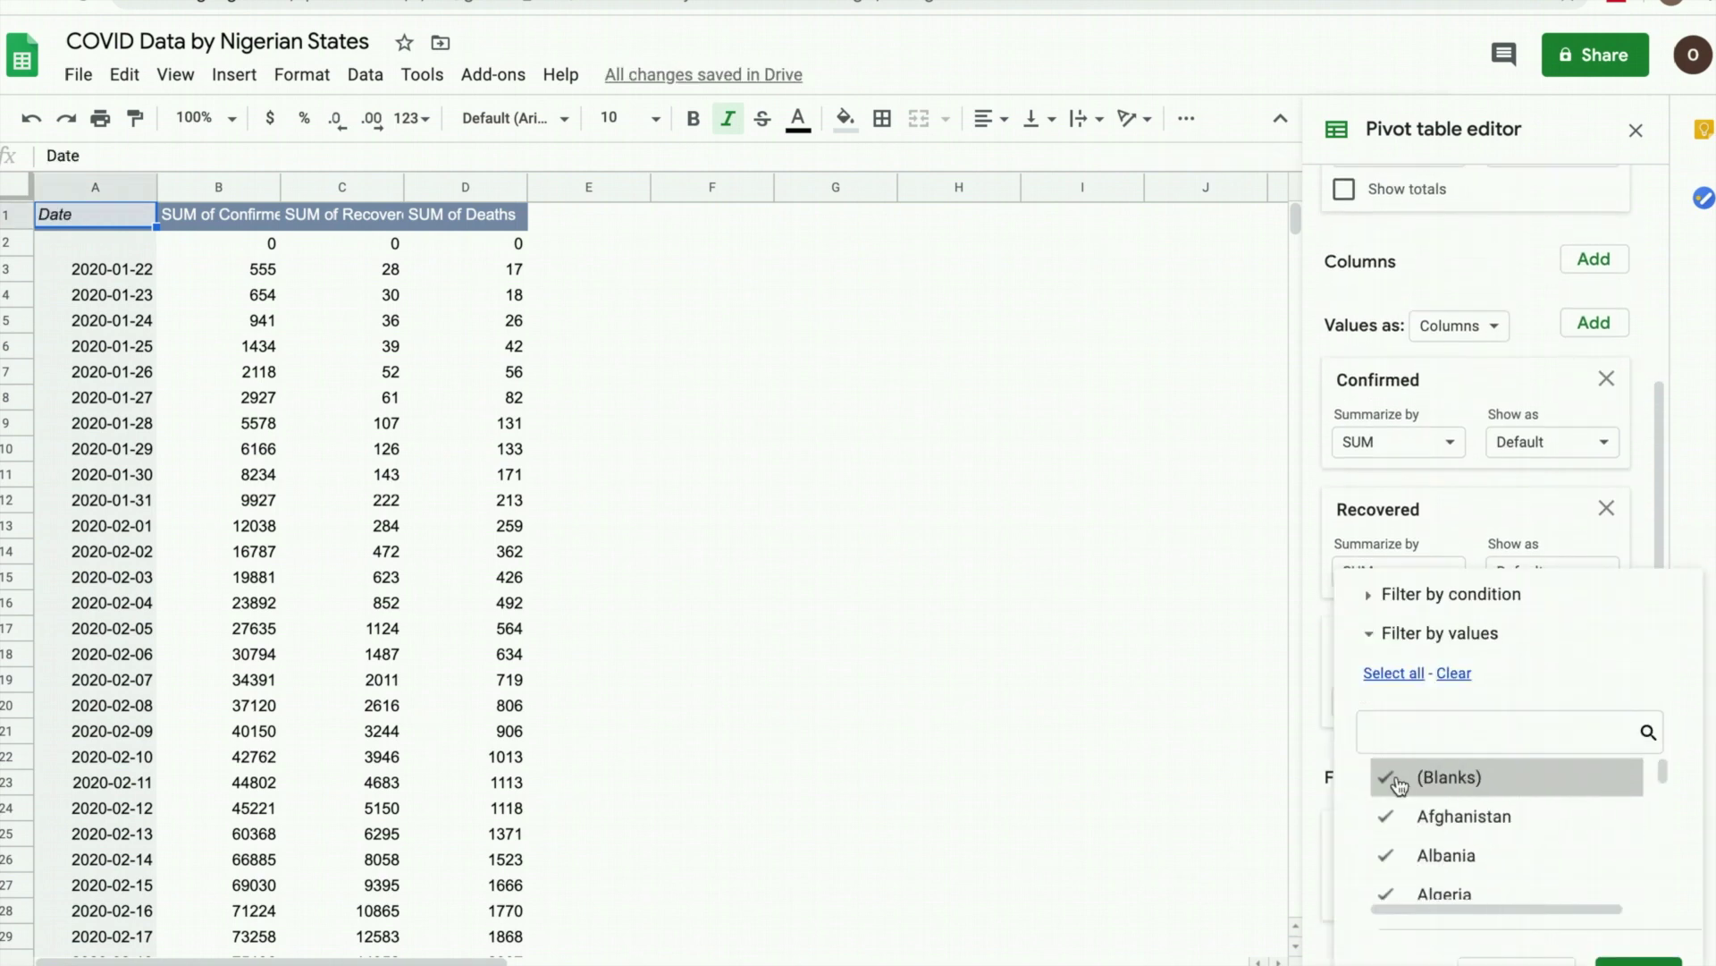
{"action": "left_click", "coordinate": [1447, 685]}
{"action": "left_click", "coordinate": [1439, 735]}
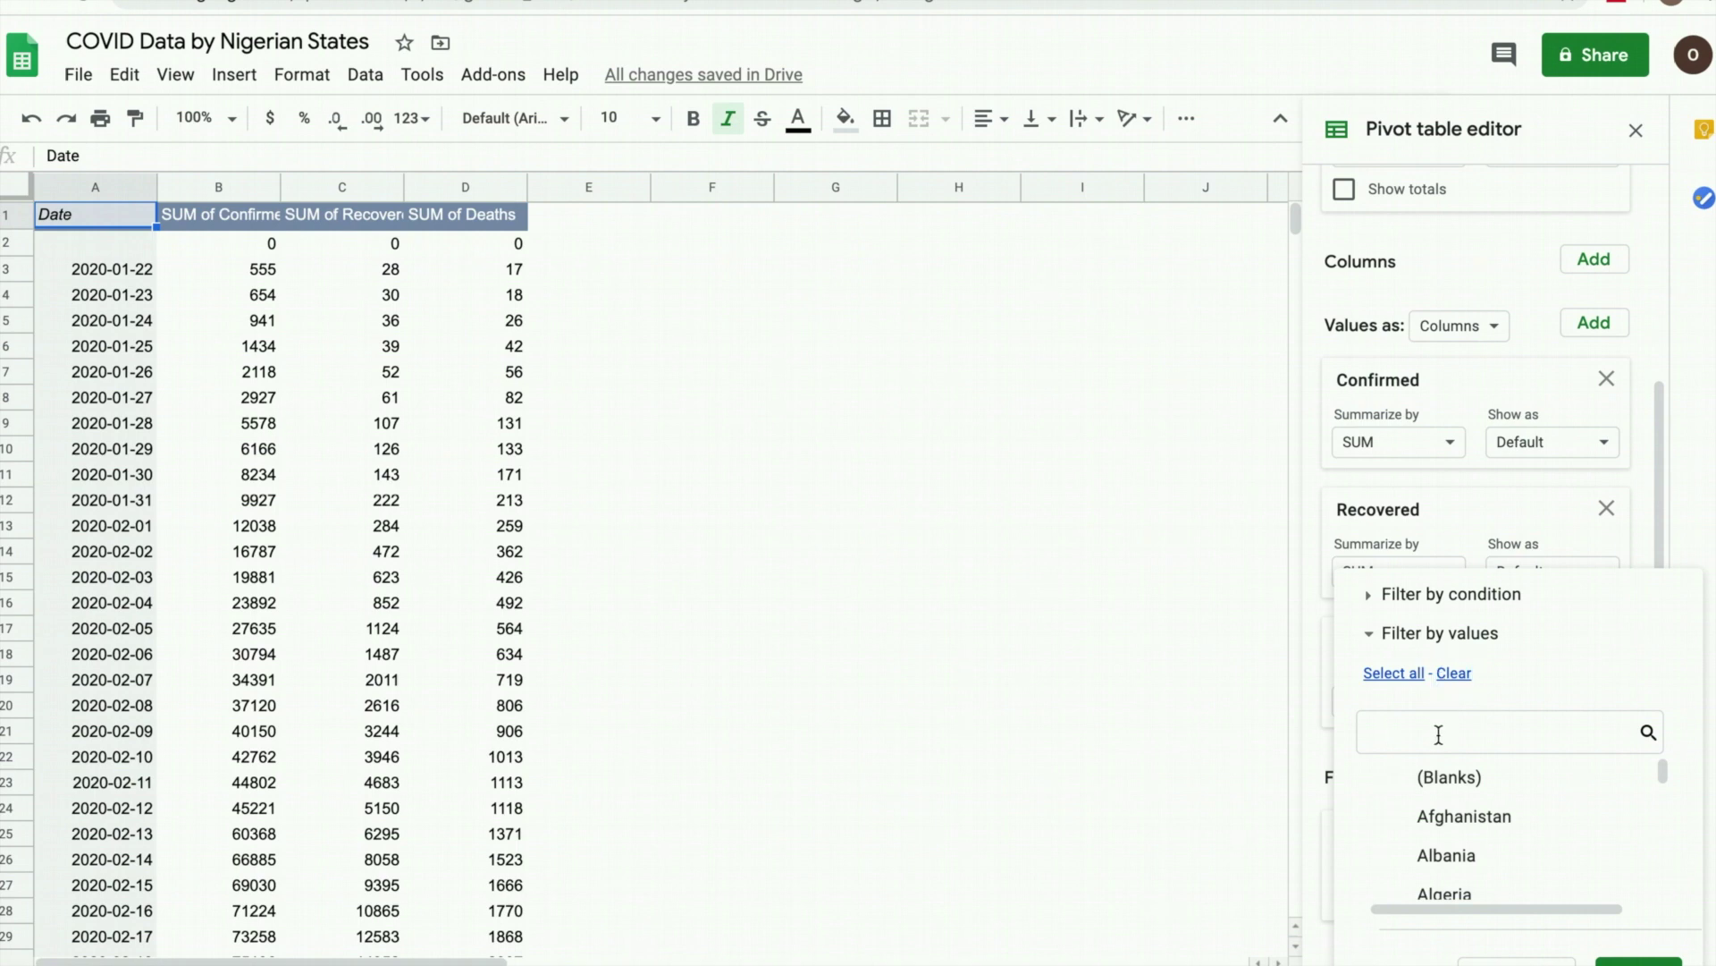
{"action": "type", "text": "Ni"}
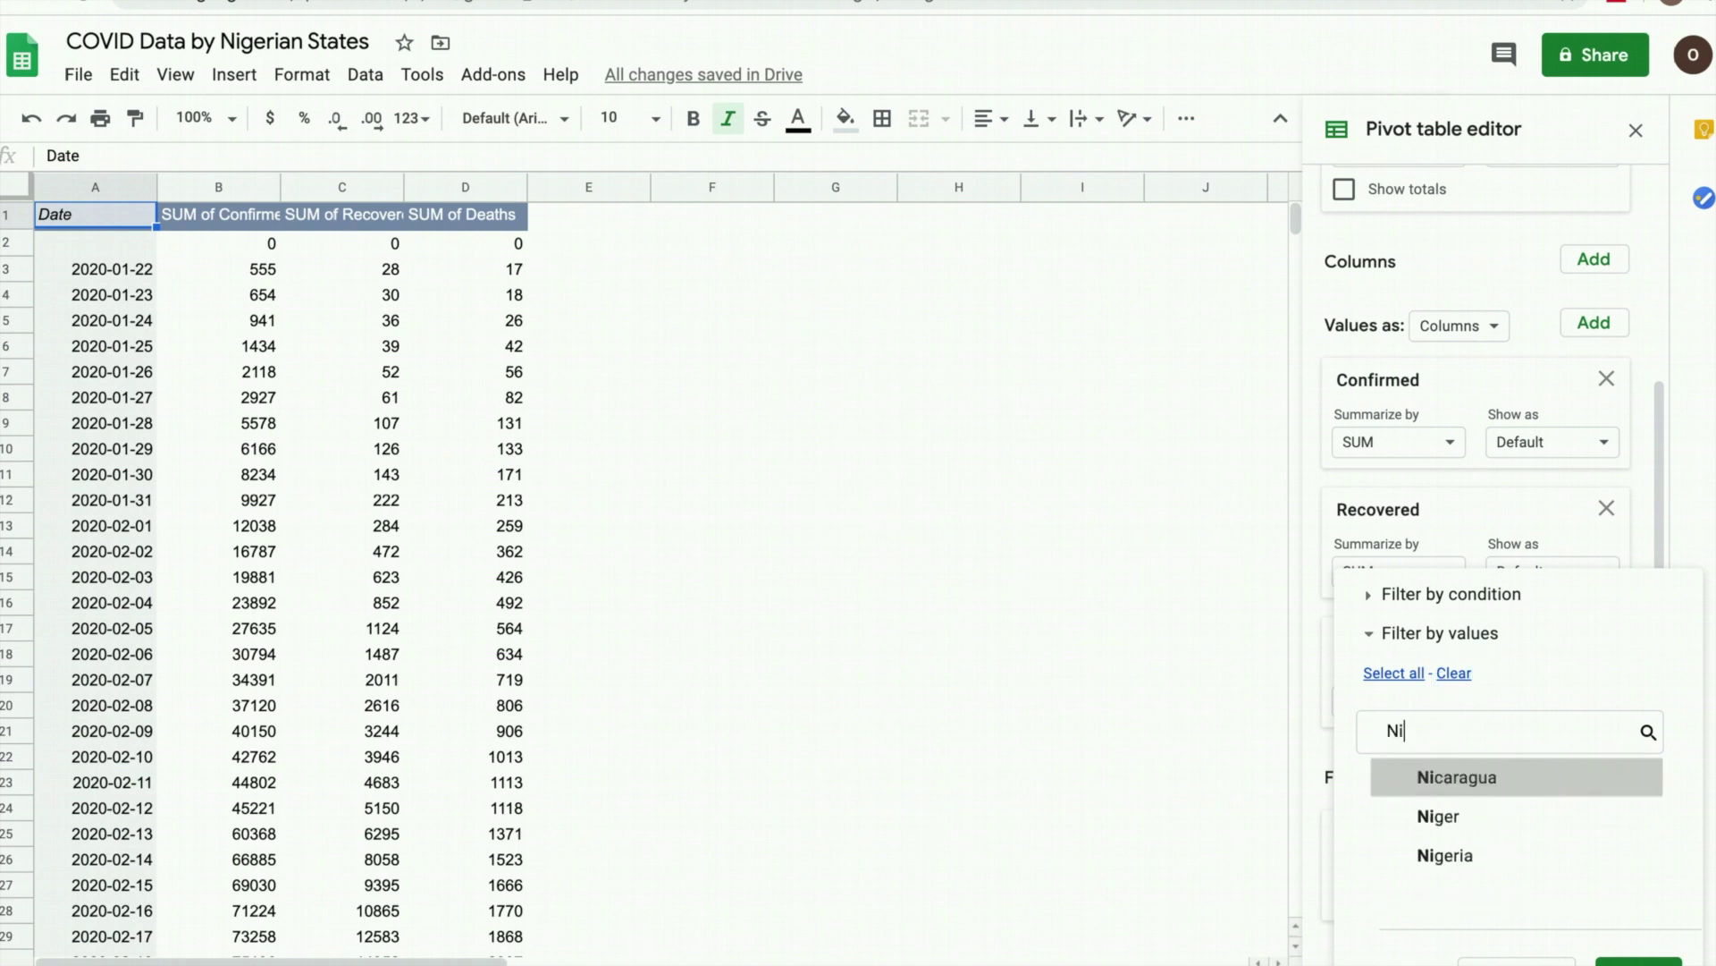
{"action": "type", "text": "ger"}
{"action": "left_click", "coordinate": [1431, 816]}
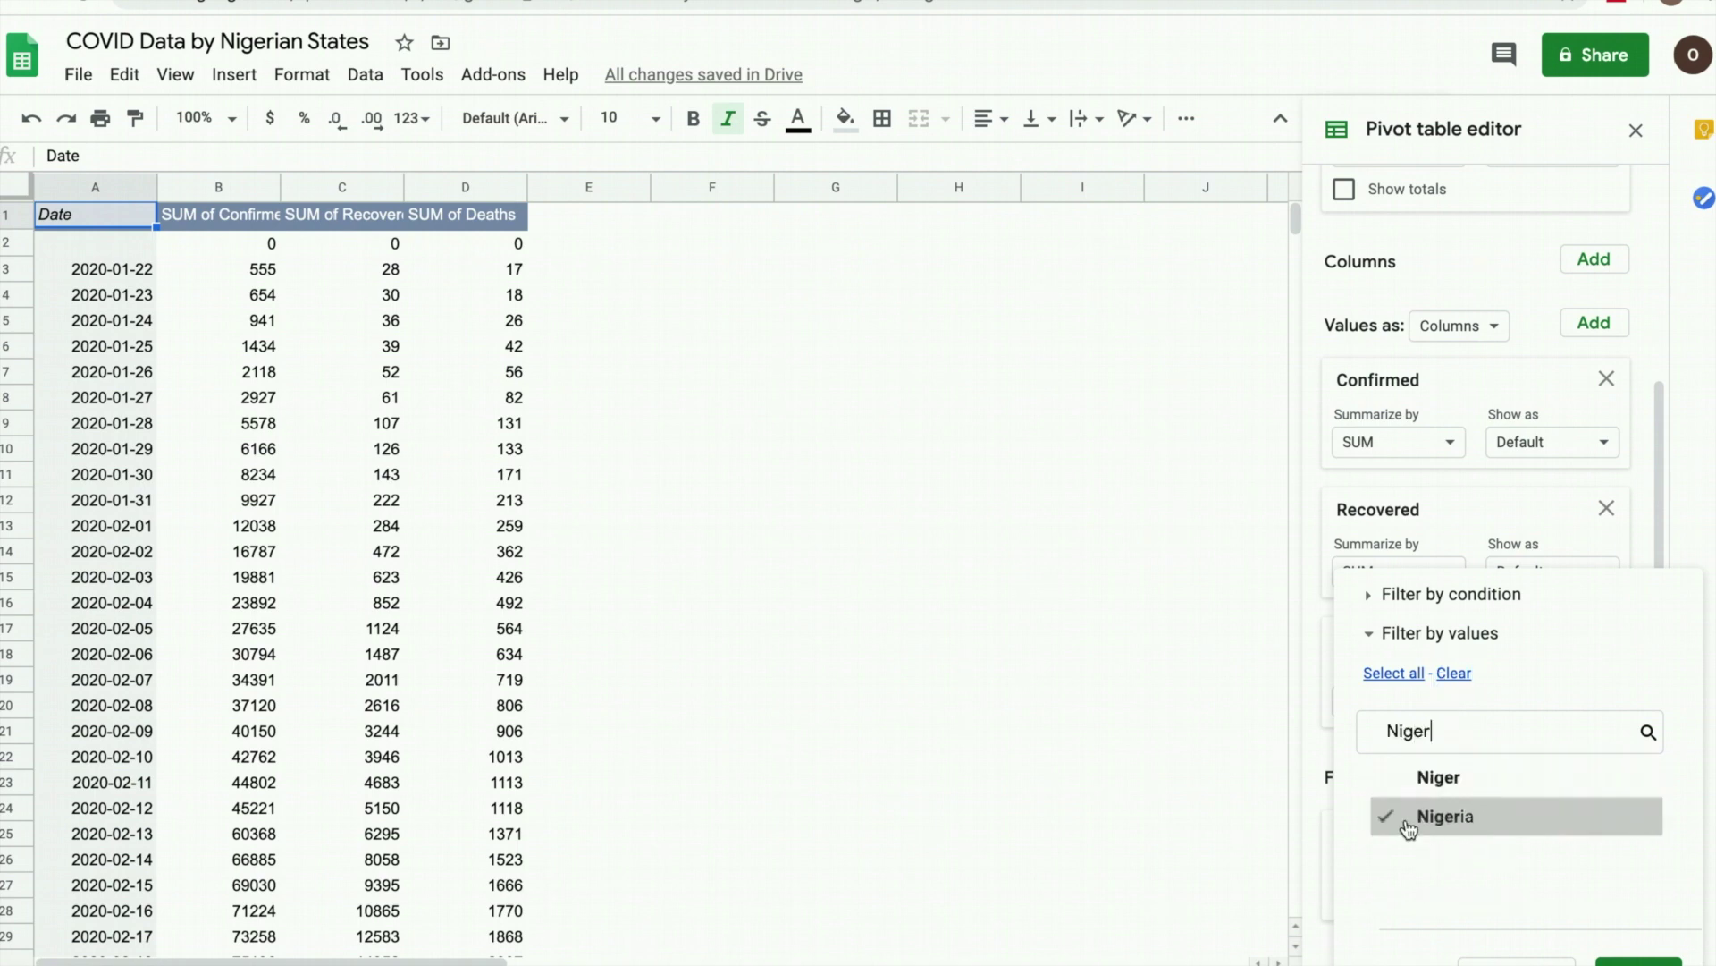
{"action": "left_click", "coordinate": [1639, 961]}
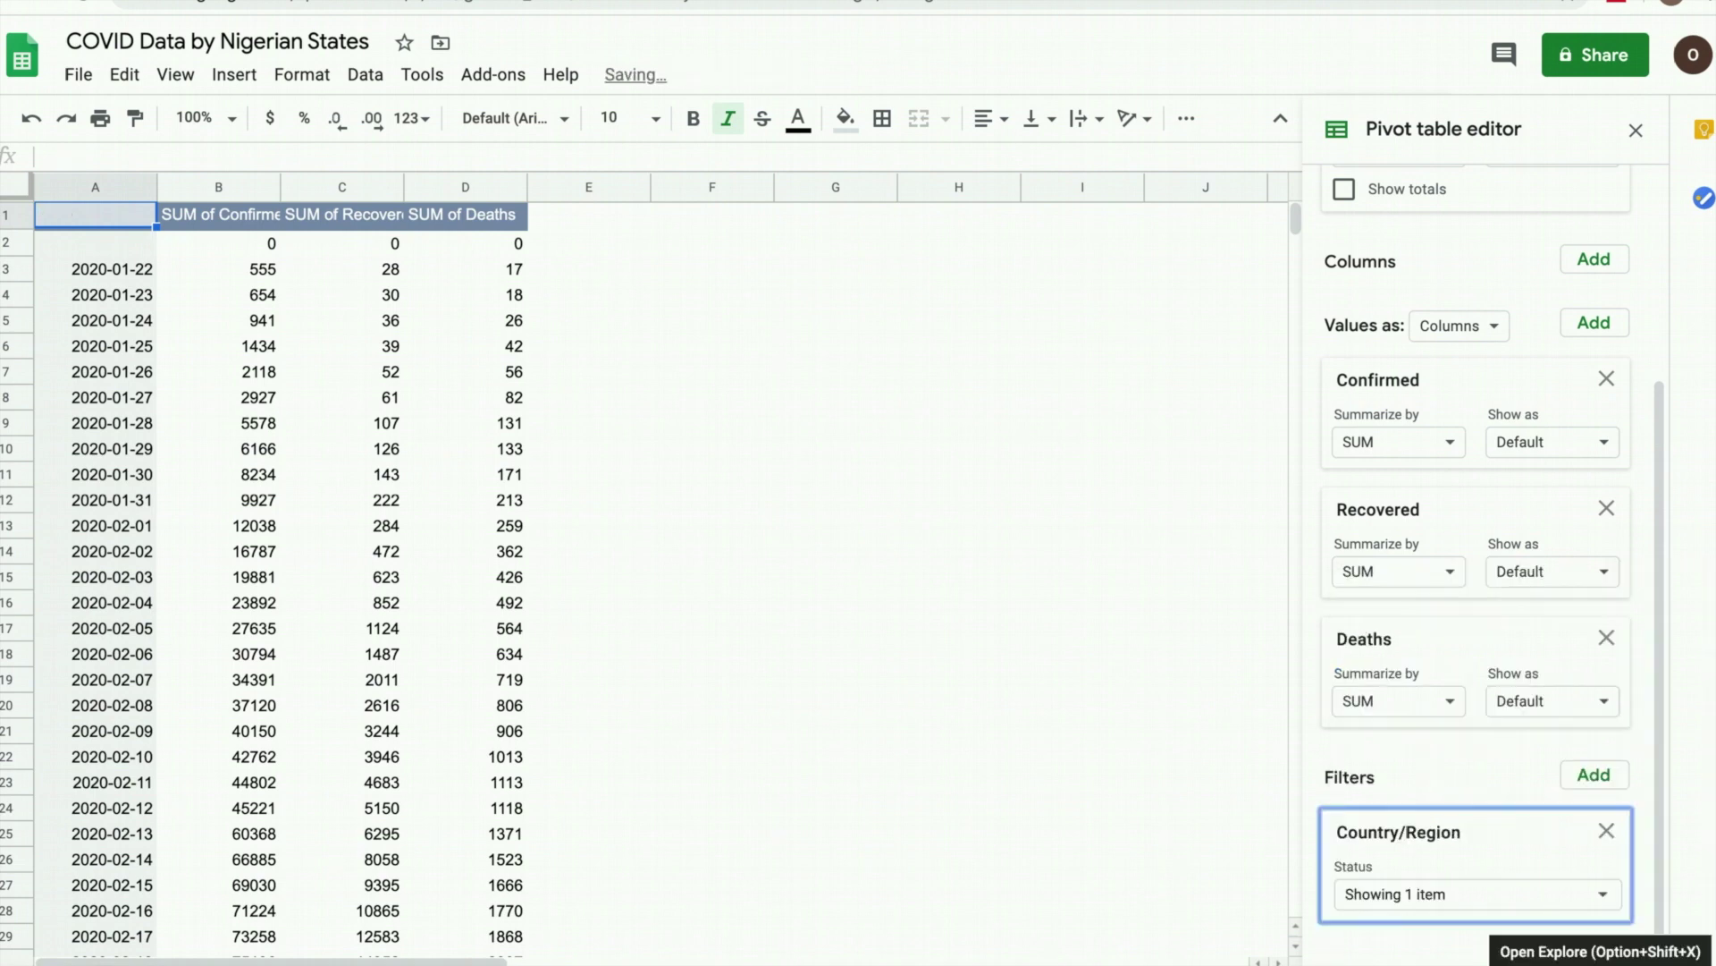
{"action": "left_click", "coordinate": [711, 452]}
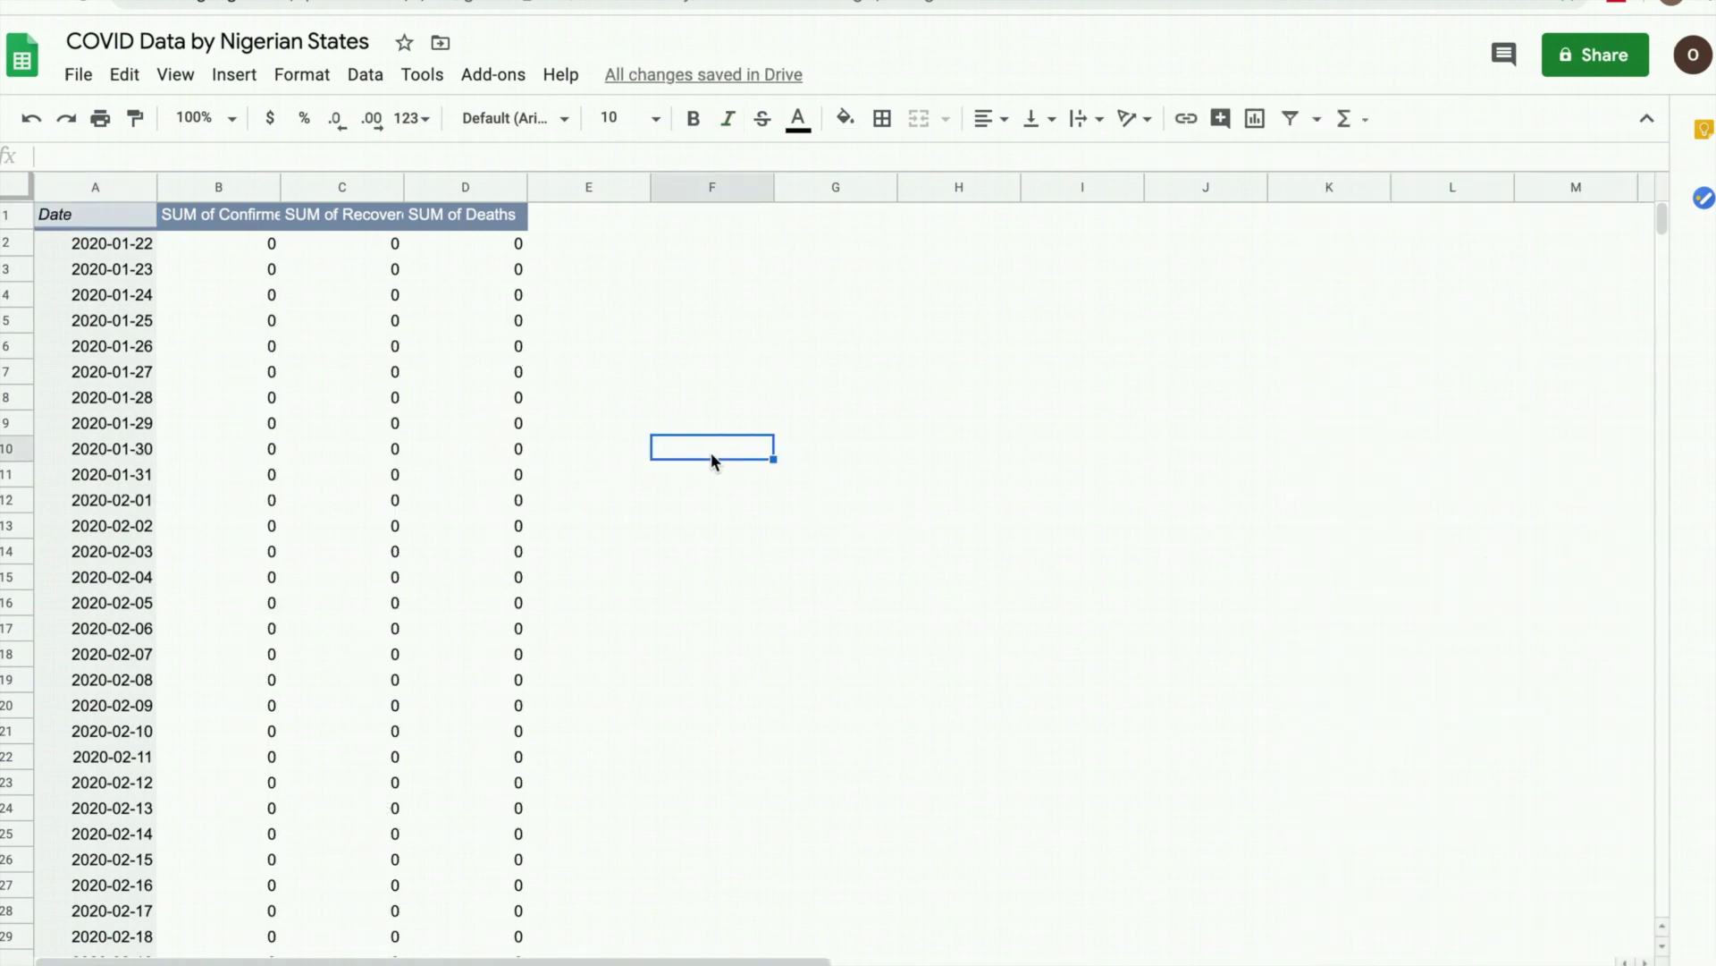
- Rename the pivot table's value headers in B1, C1 and D1 to Confirmed, Recovered and Deaths
{"action": "left_click", "coordinate": [234, 211]}
{"action": "type", "text": "Con"}
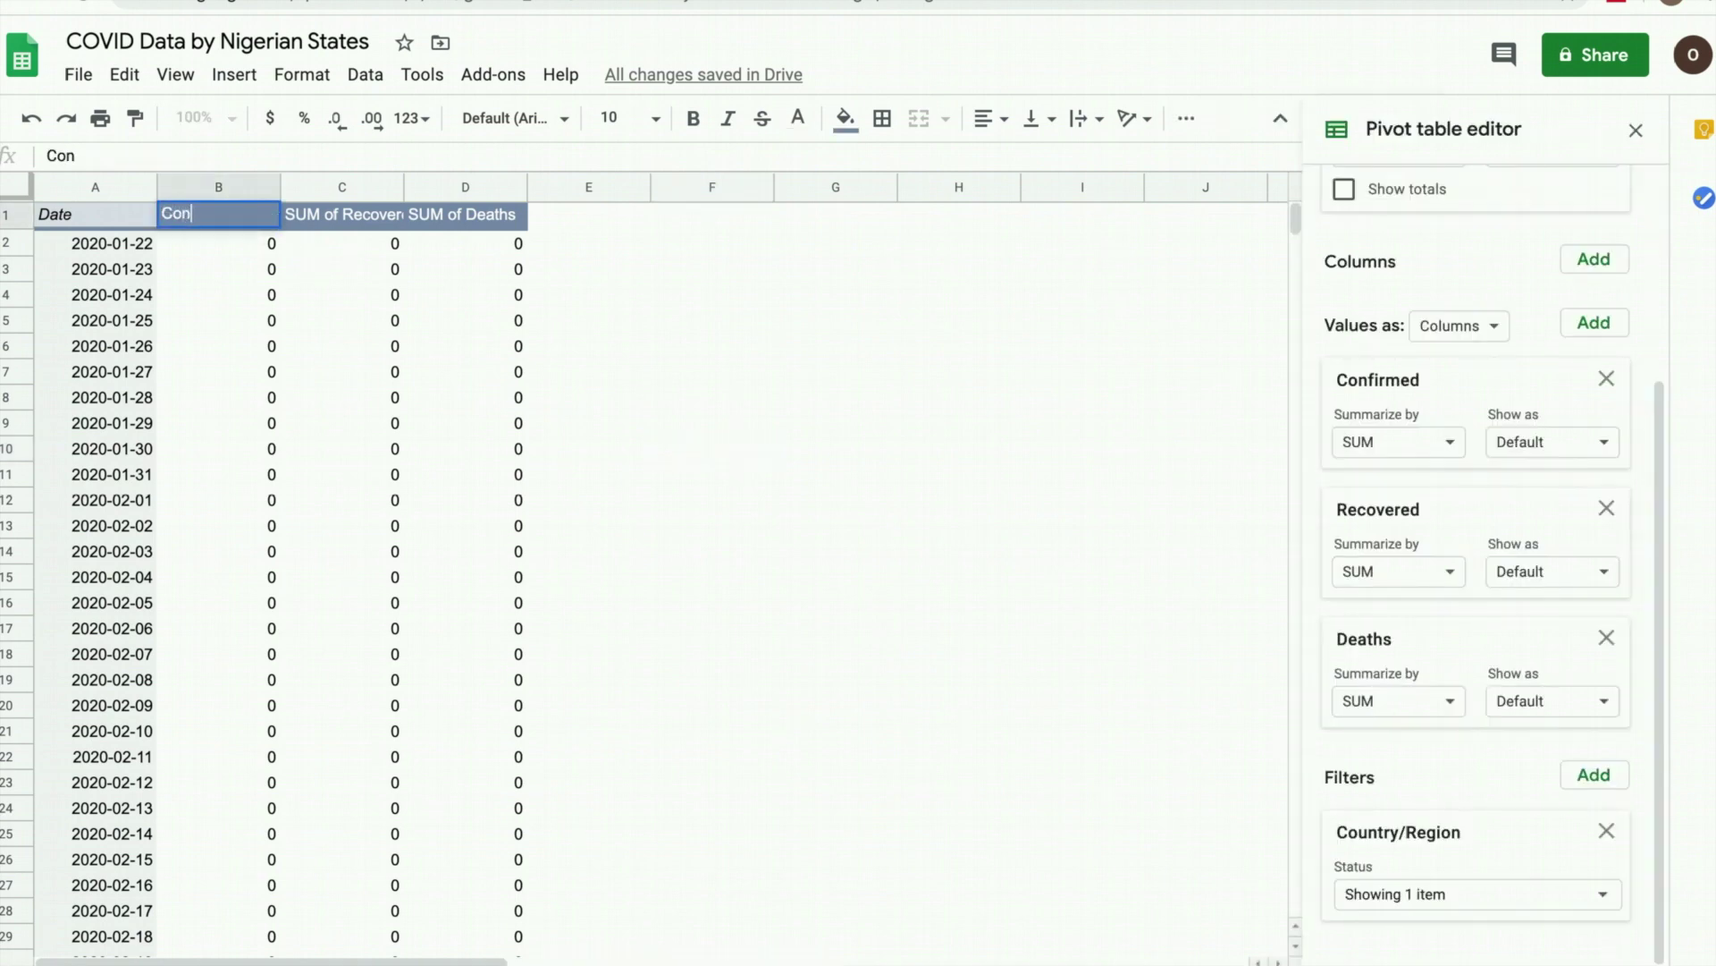
{"action": "left_click", "coordinate": [348, 222]}
{"action": "type", "text": "Rec"}
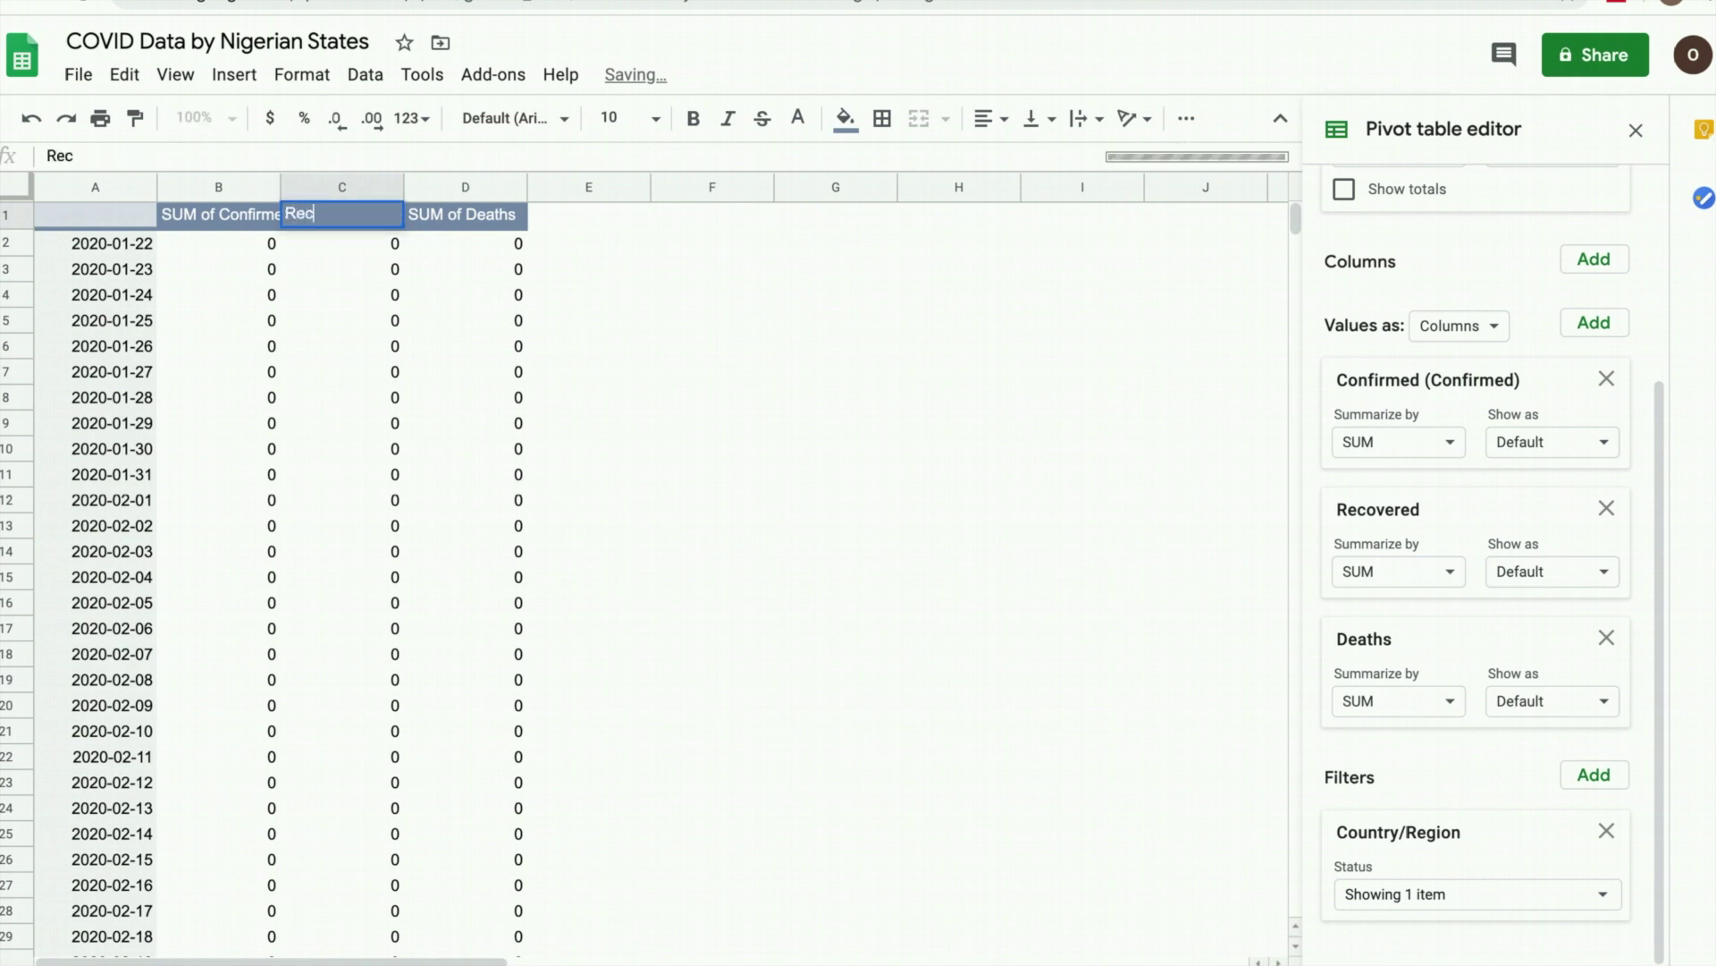
{"action": "type", "text": "overed"}
{"action": "key", "text": "Return"}
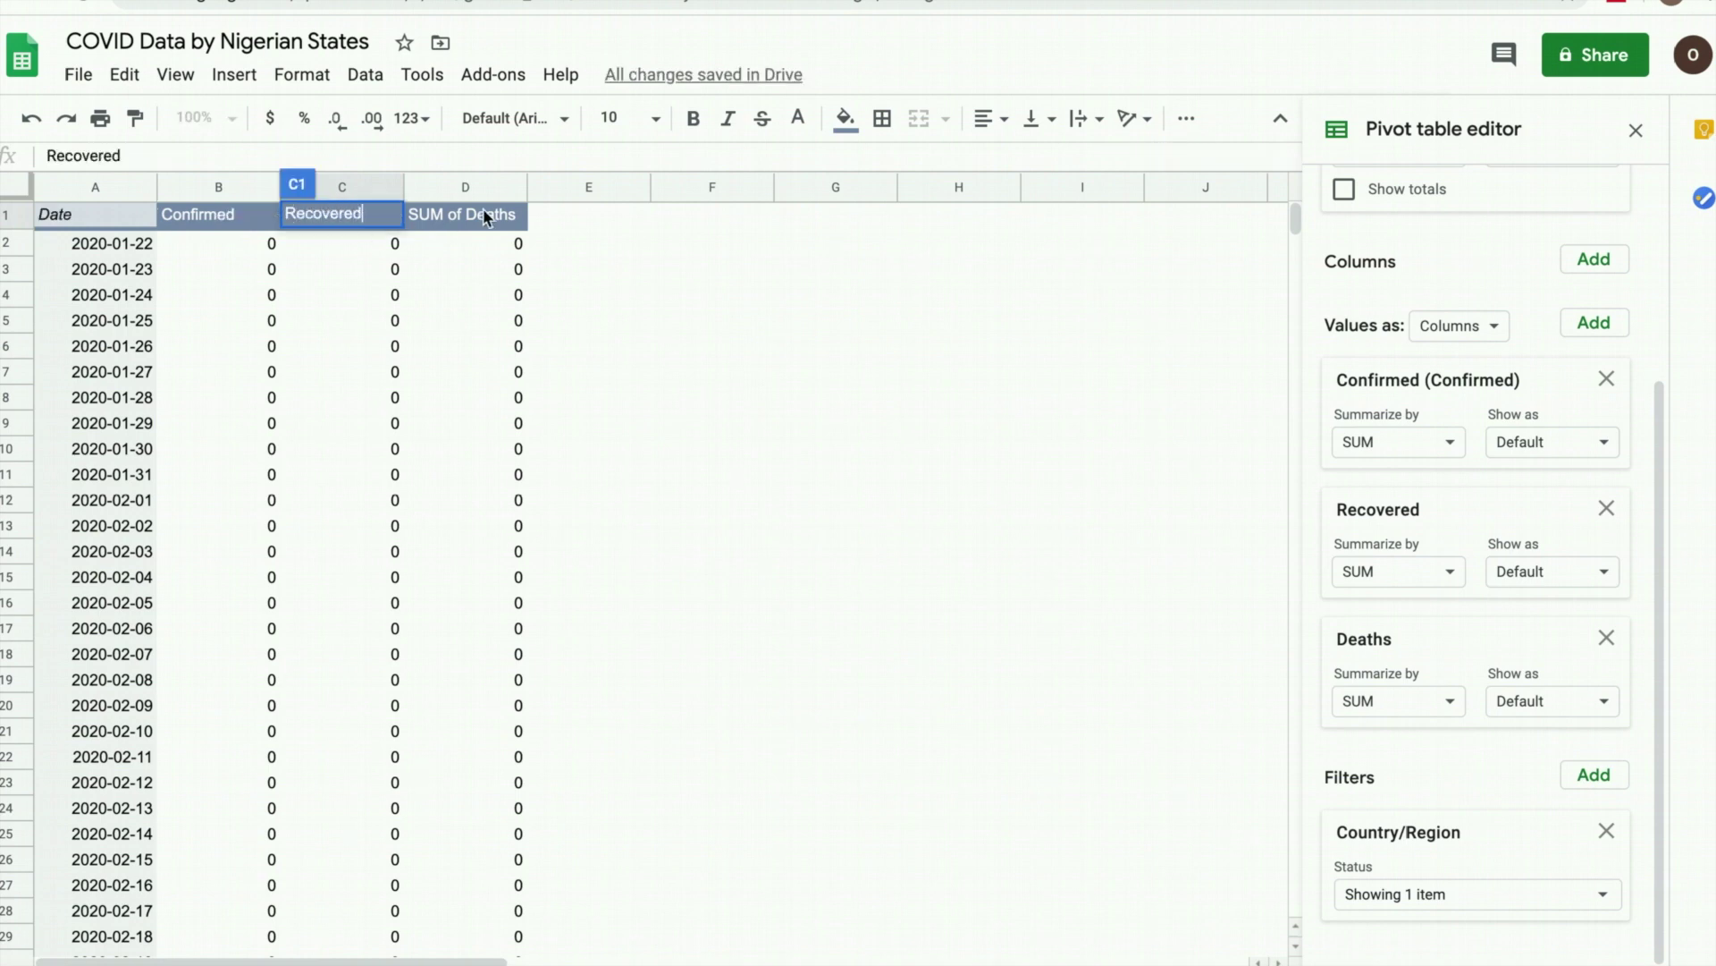
{"action": "left_click", "coordinate": [487, 217]}
{"action": "type", "text": "Deat"}
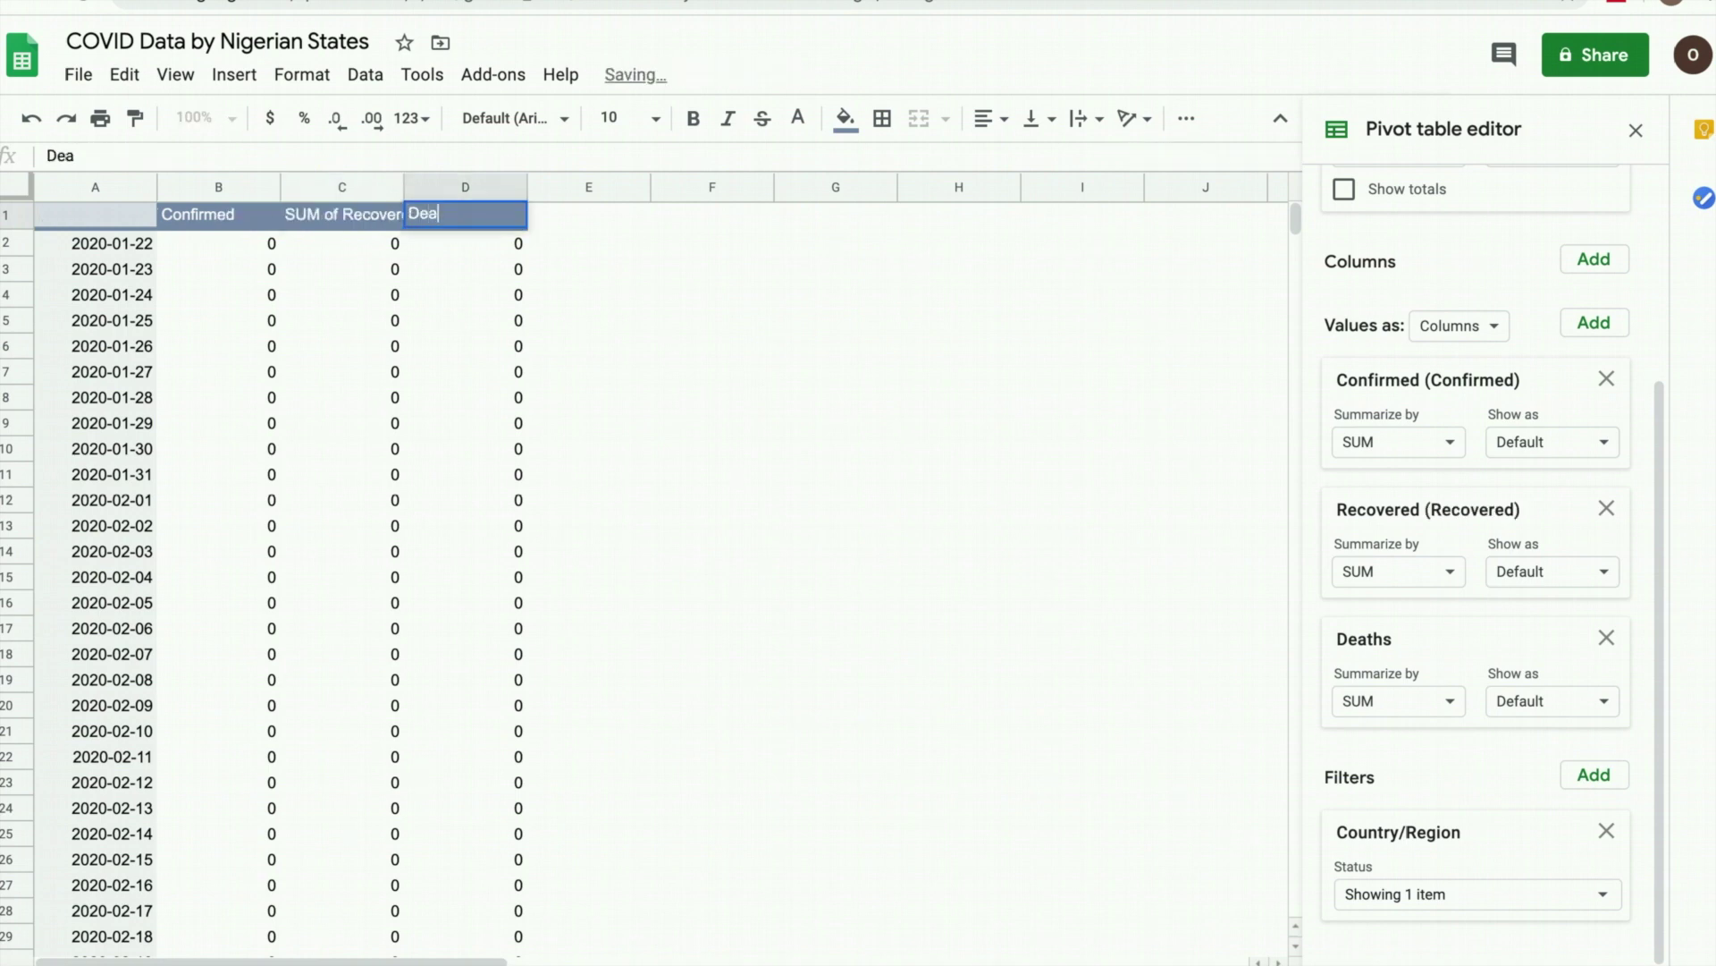
- Enter the header "Daily Cases" in cell E1, beside the pivot table
{"action": "left_click", "coordinate": [602, 221]}
{"action": "type", "text": "Dail"}
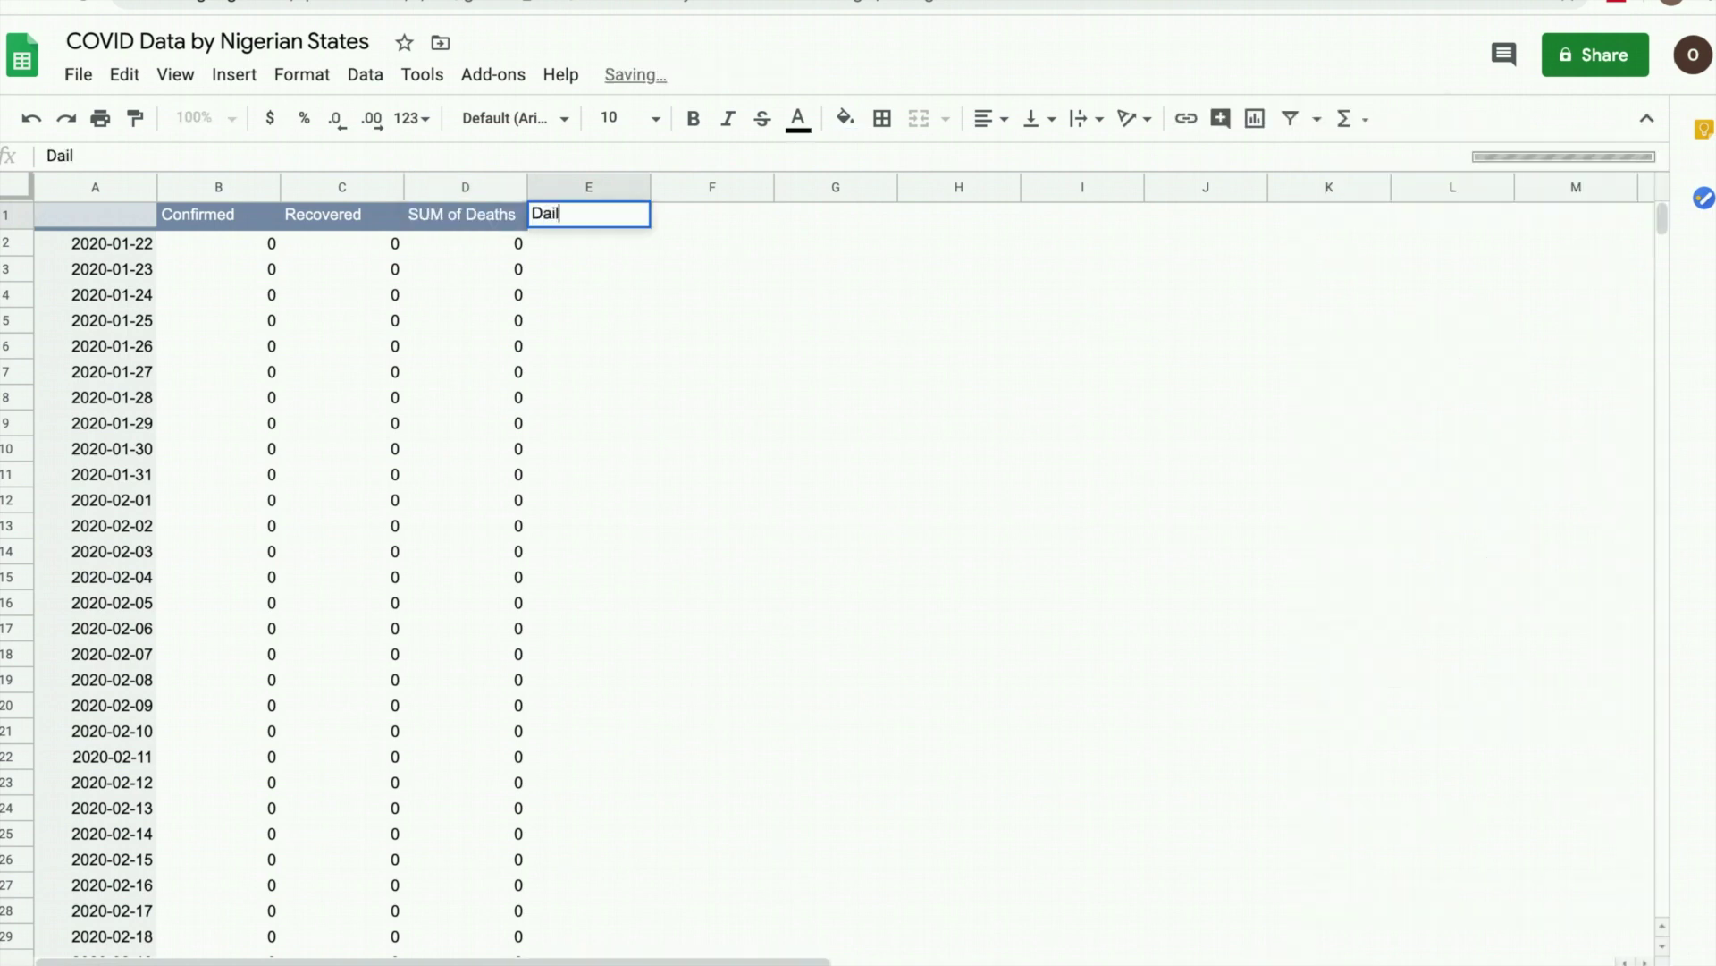
{"action": "type", "text": "y Cases"}
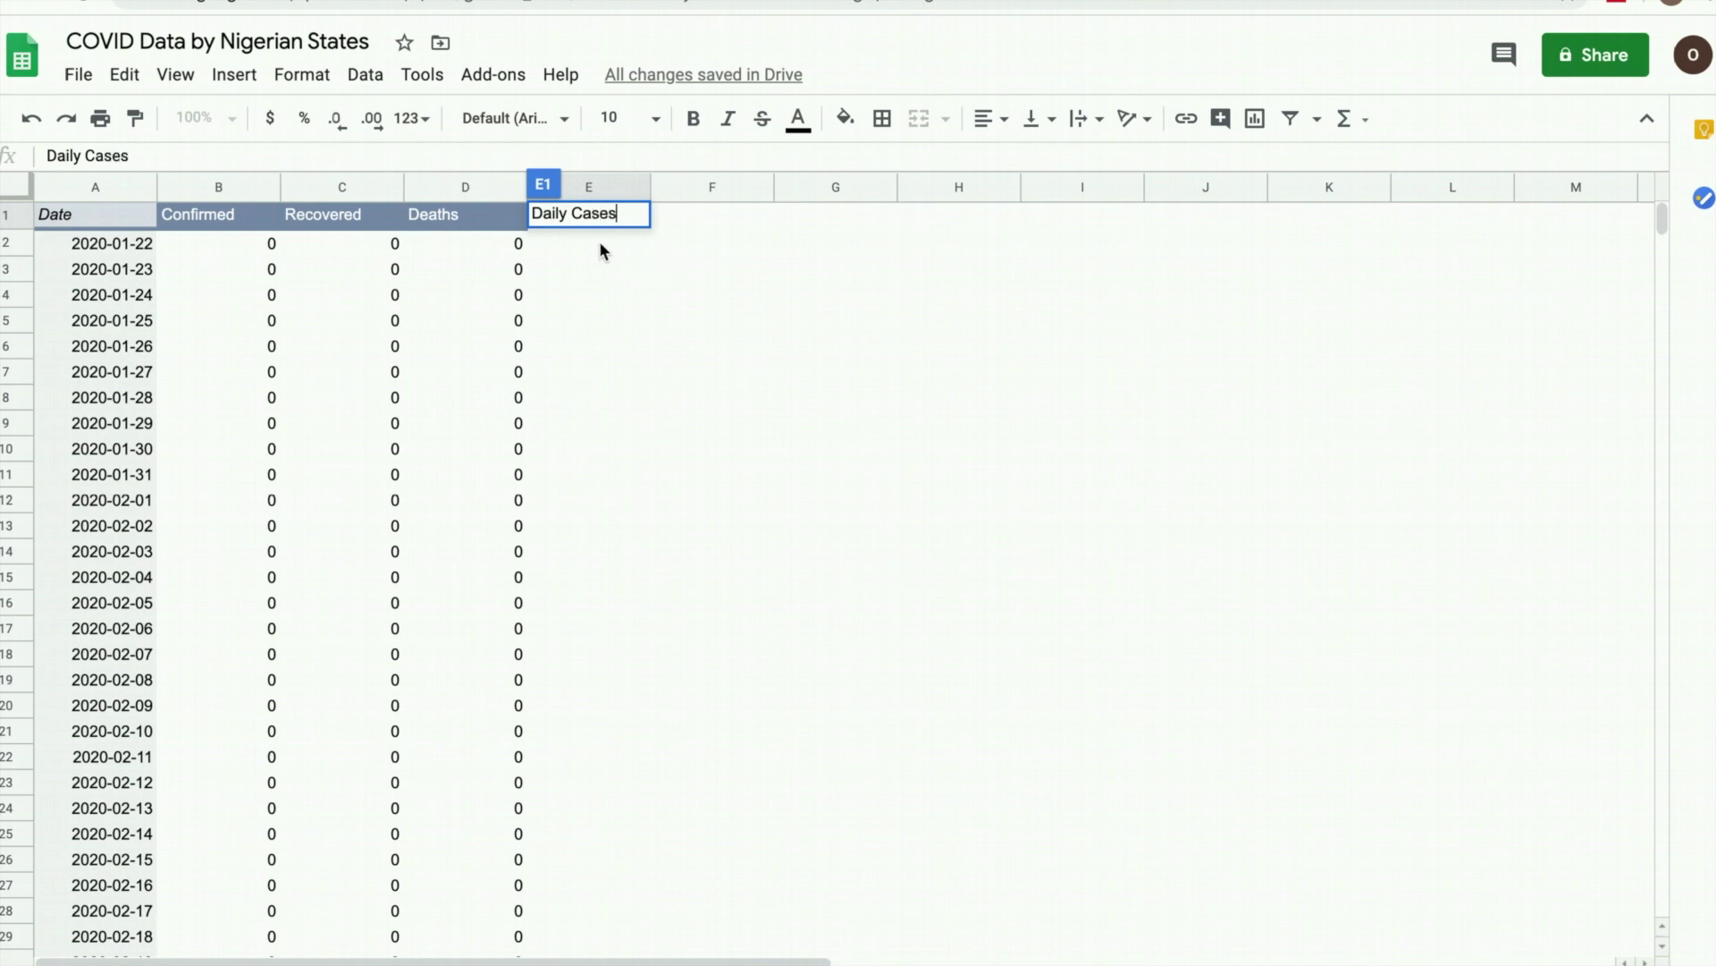
{"action": "key", "text": "Return"}
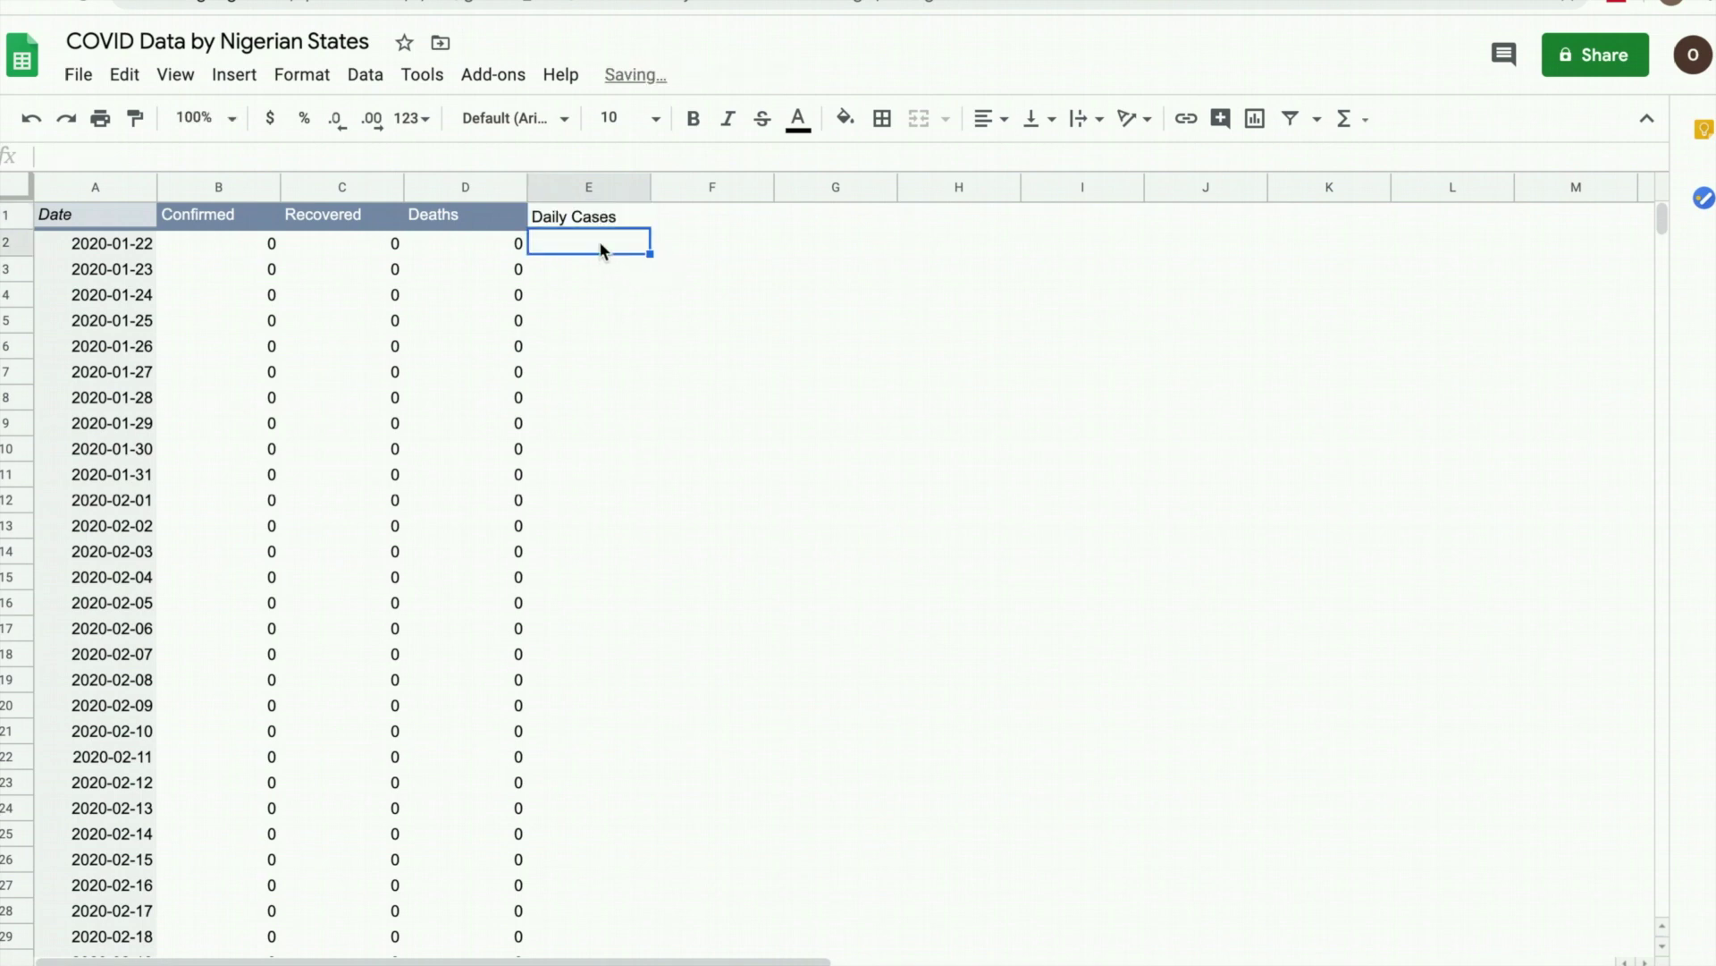
- Enter the formula =B2 in E2 and =B3-B2 in E3 to calculate daily cases
{"action": "type", "text": "="}
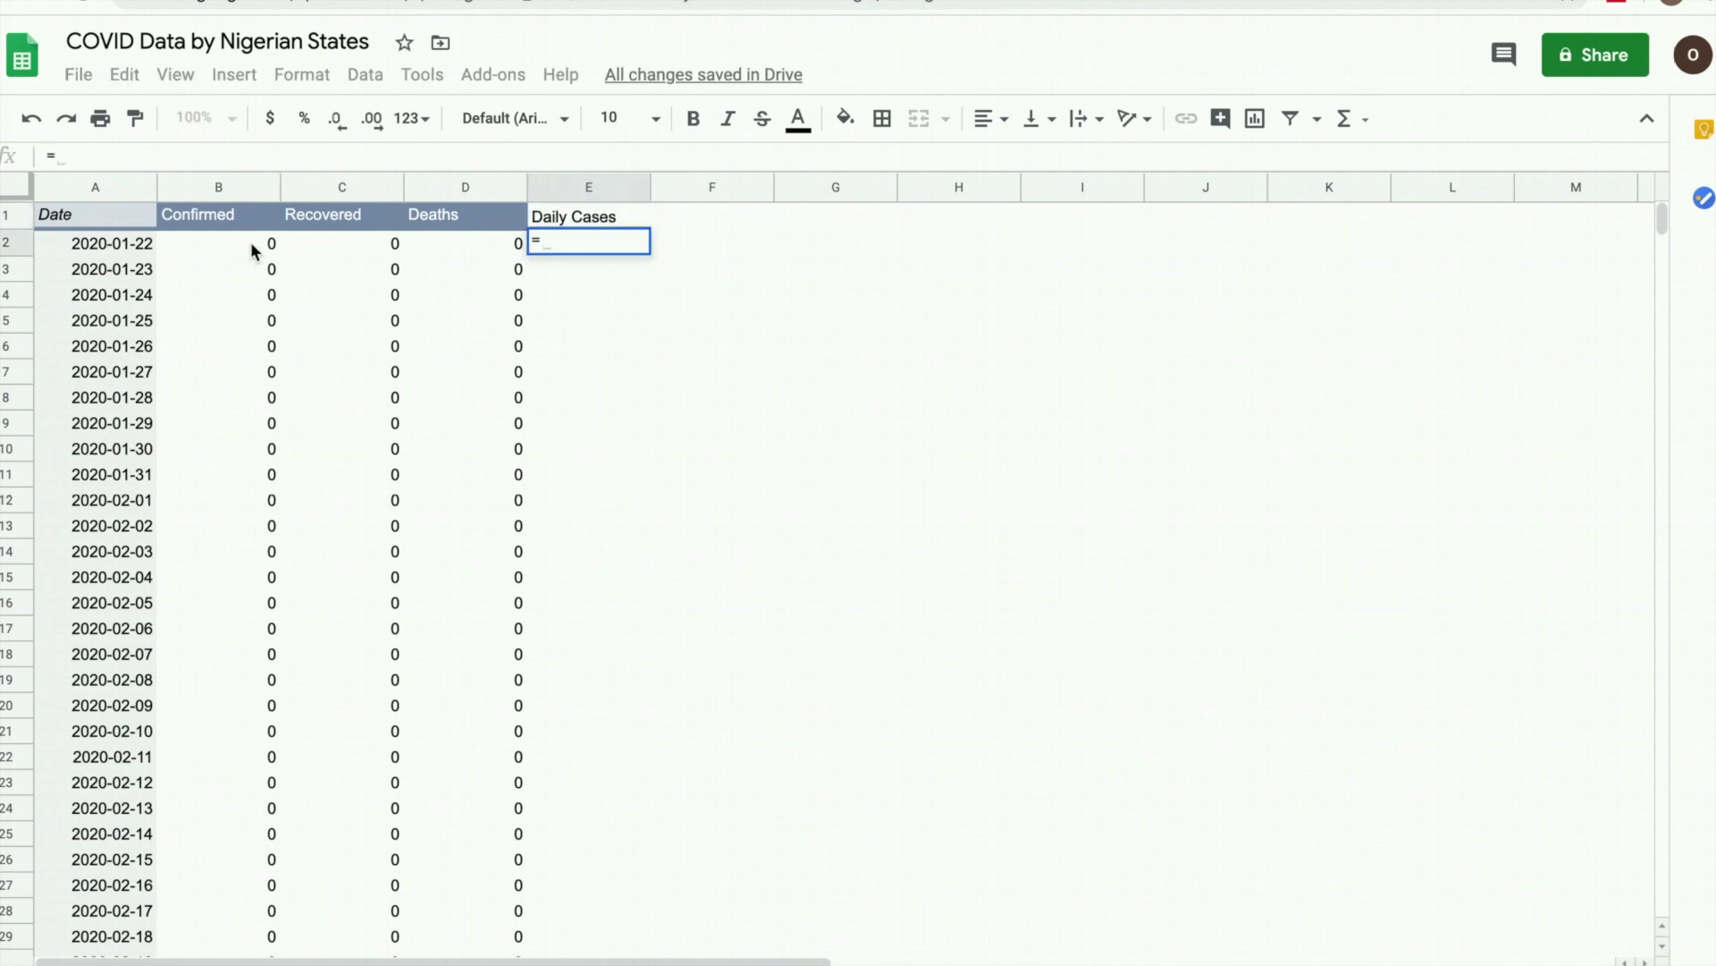
{"action": "left_click", "coordinate": [249, 242]}
{"action": "key", "text": "Return"}
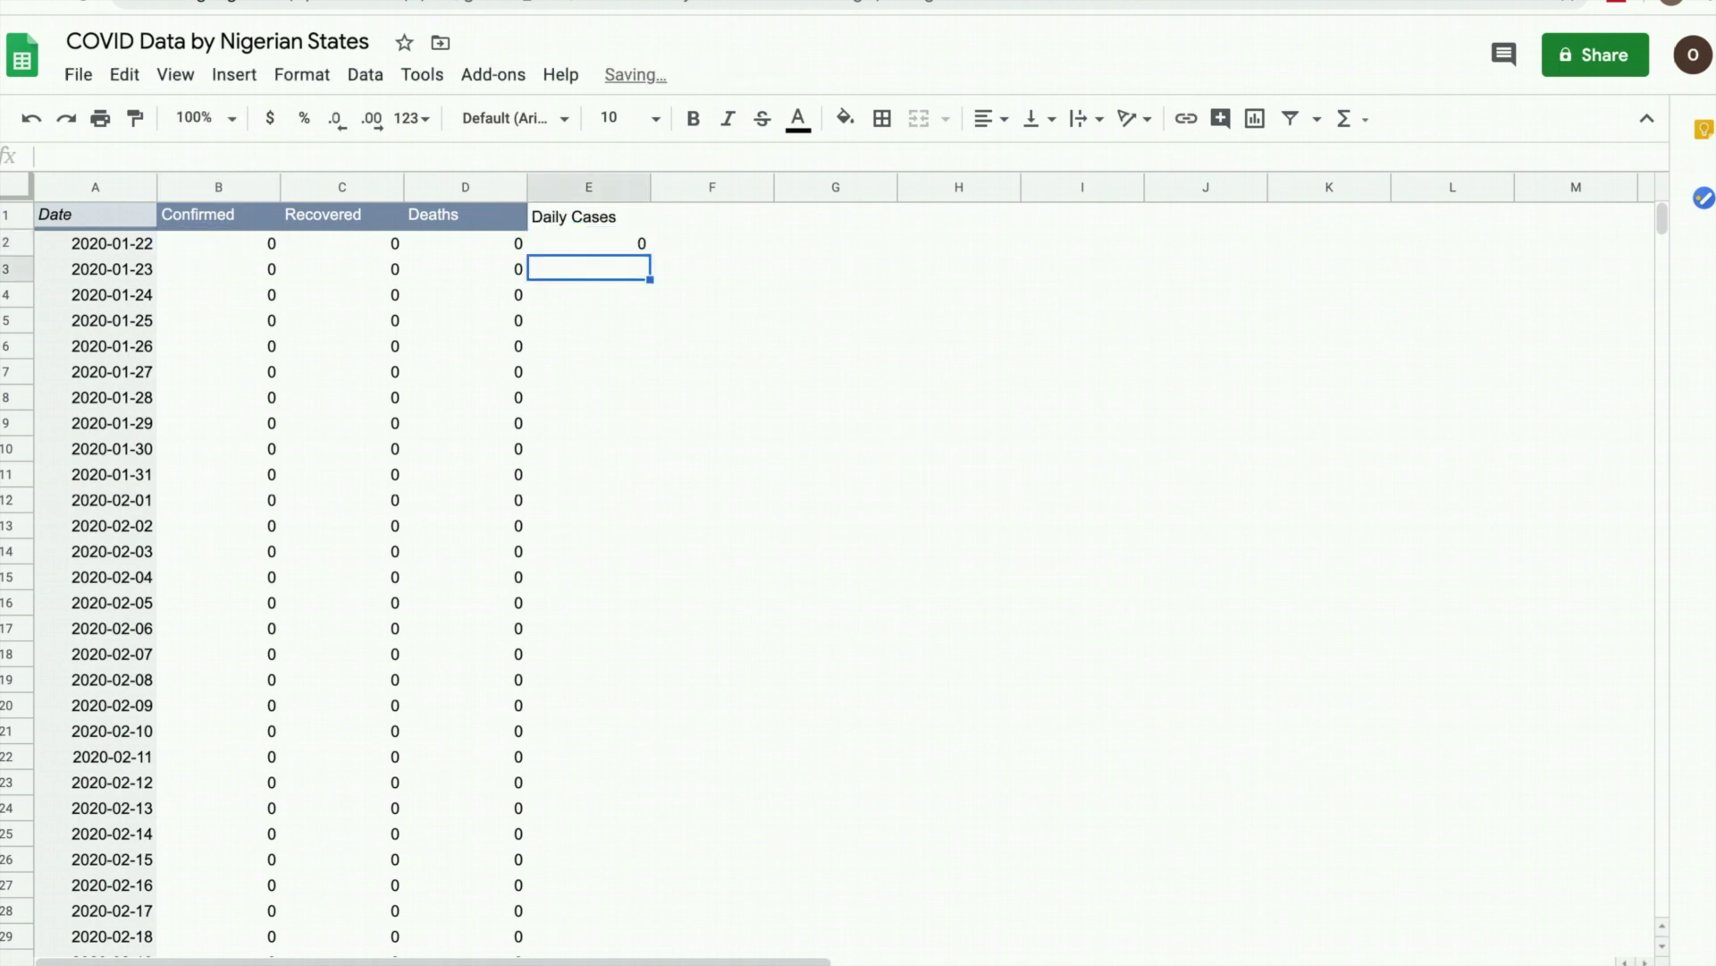
{"action": "type", "text": "="}
{"action": "left_click", "coordinate": [269, 277]}
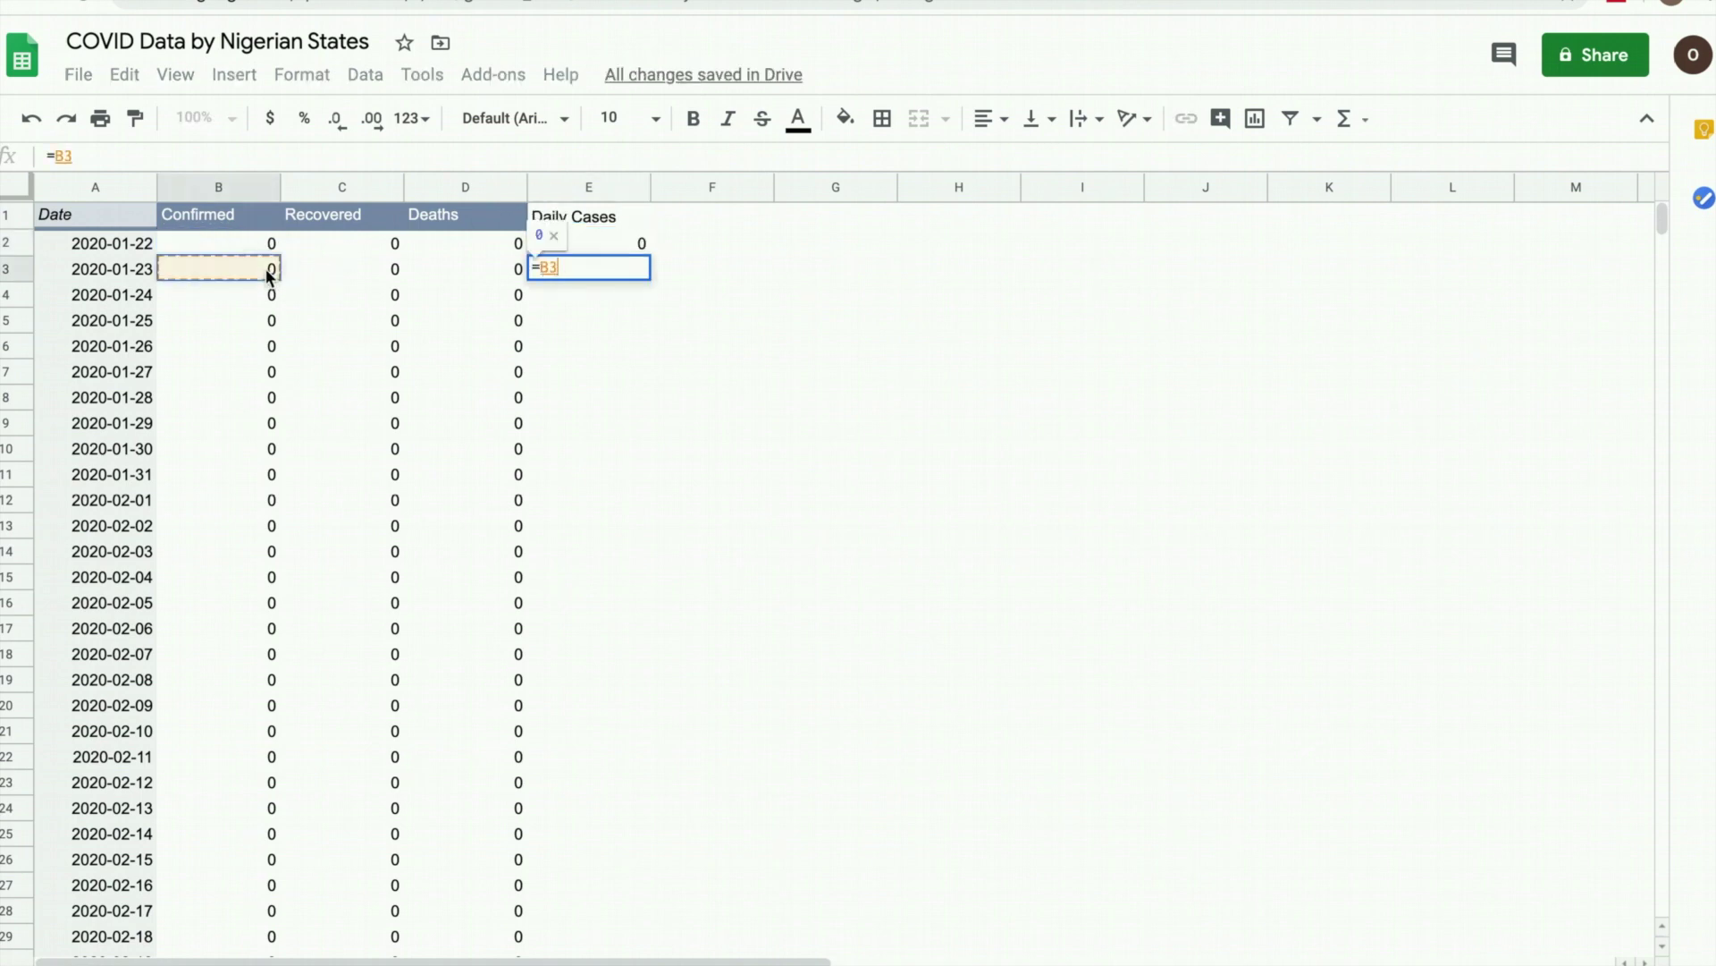
{"action": "type", "text": "-"}
{"action": "left_click", "coordinate": [254, 236]}
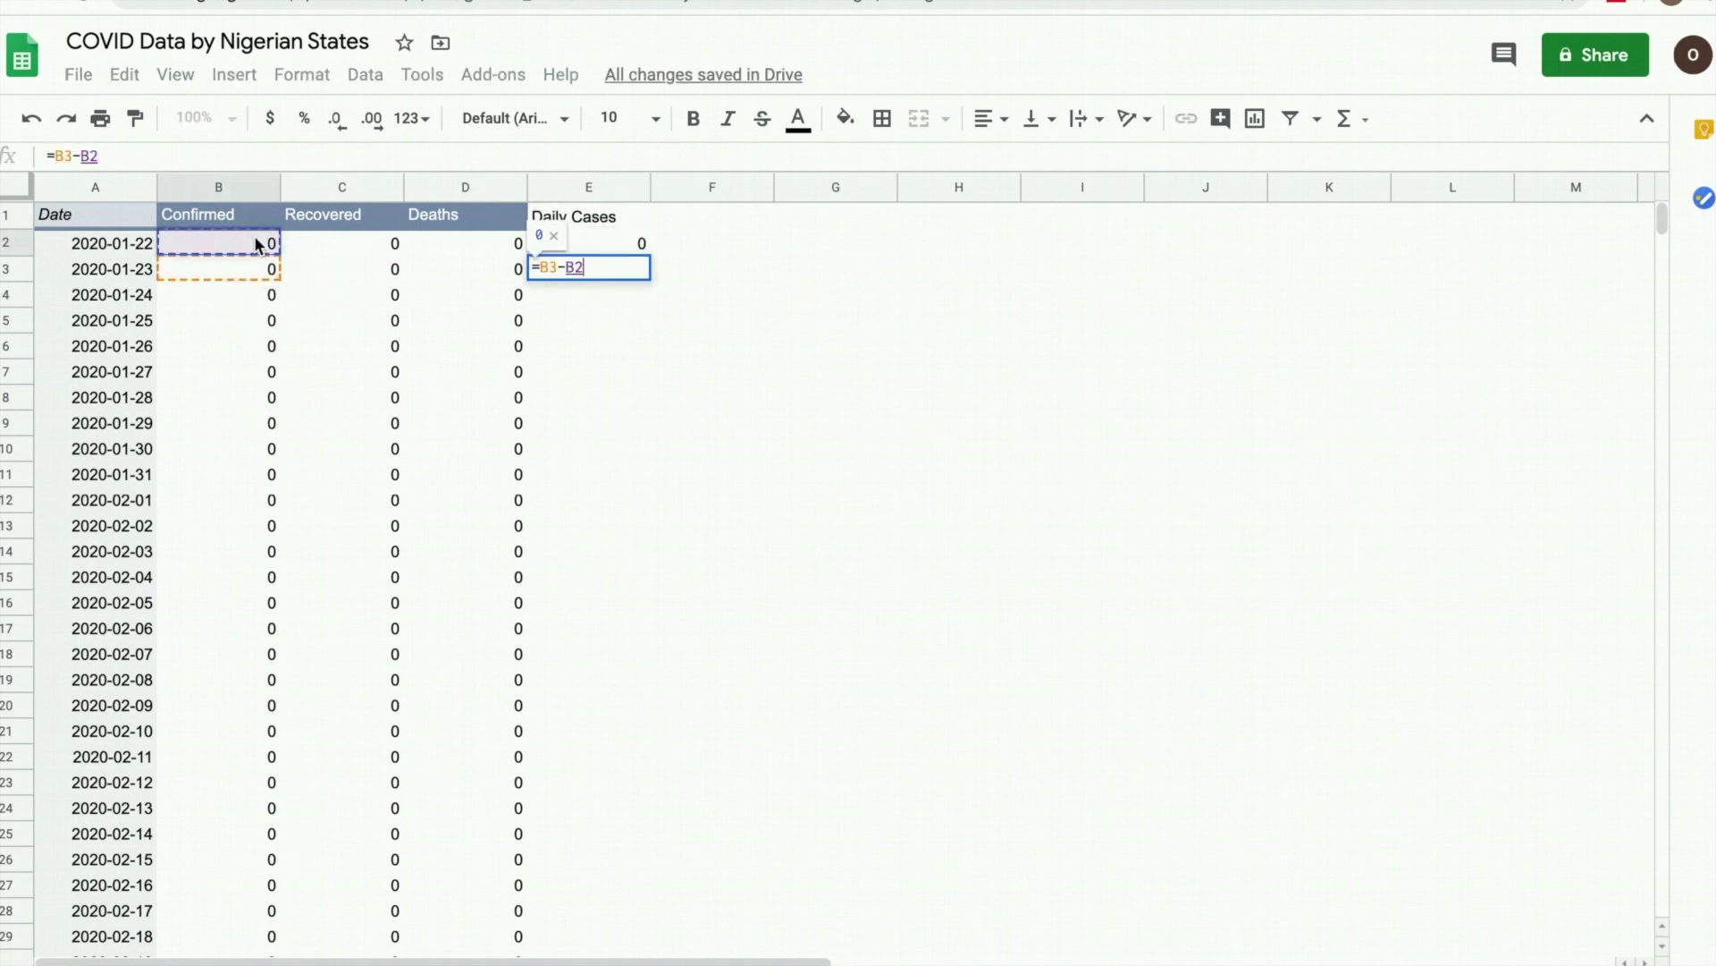
{"action": "key", "text": "Return"}
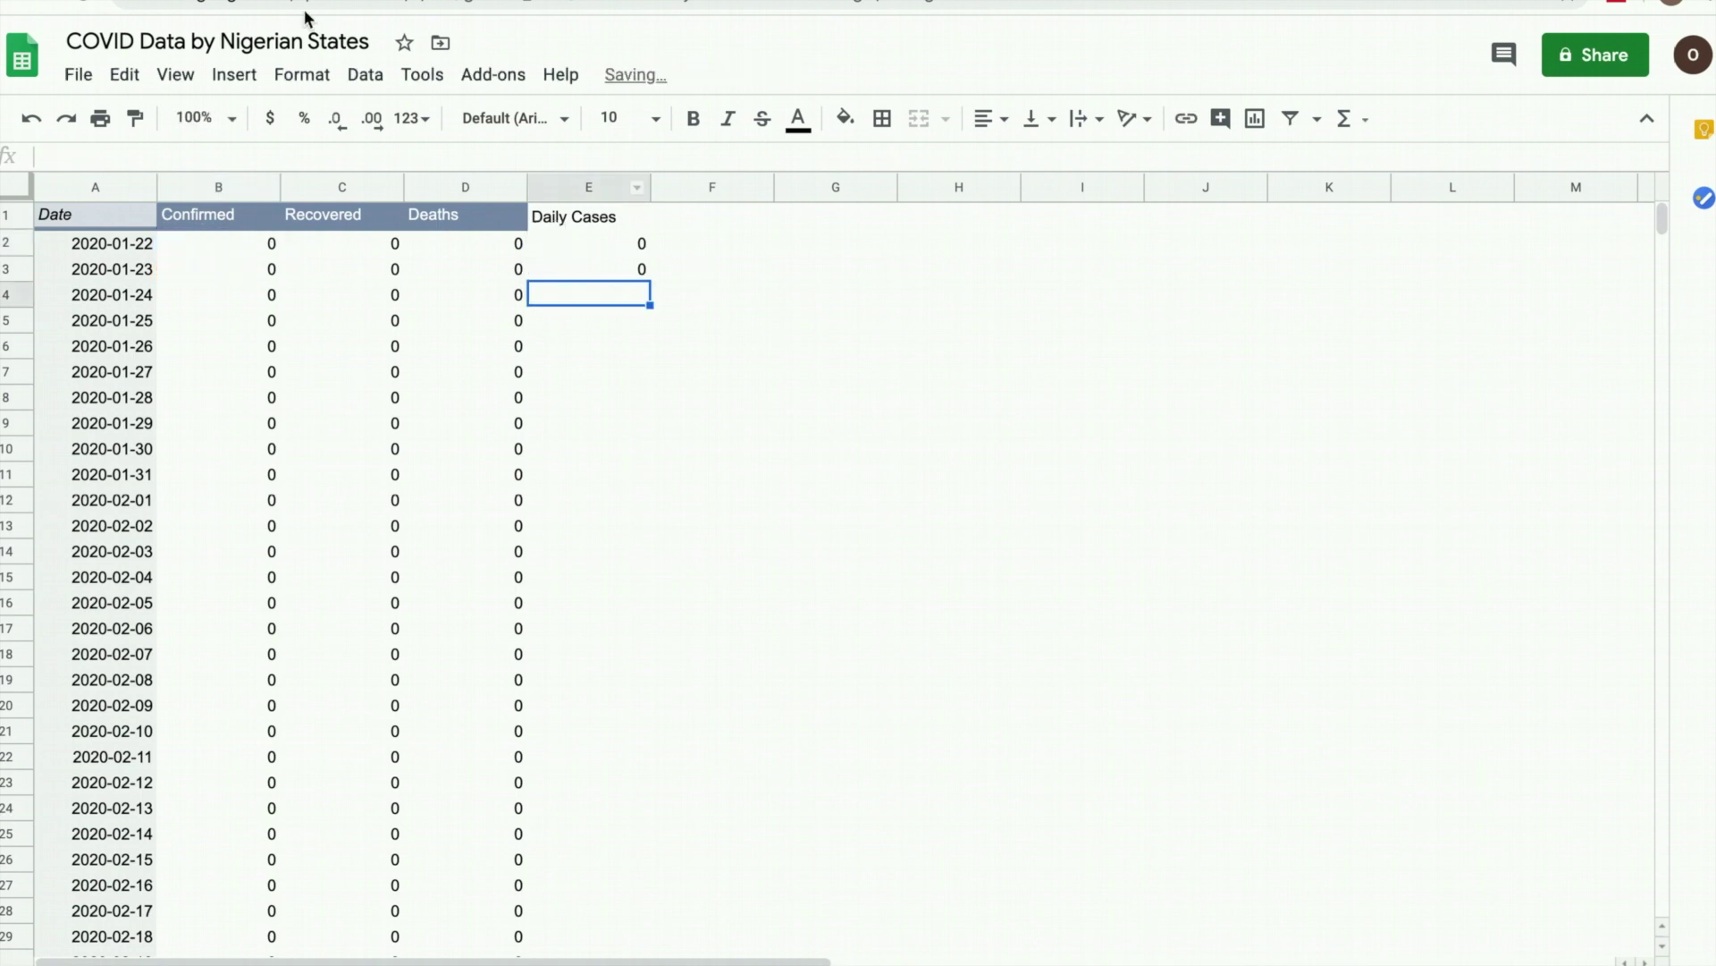
- Fill the daily cases formula from E3 down to E84, the row for 2020-04-13
{"action": "left_click", "coordinate": [599, 273]}
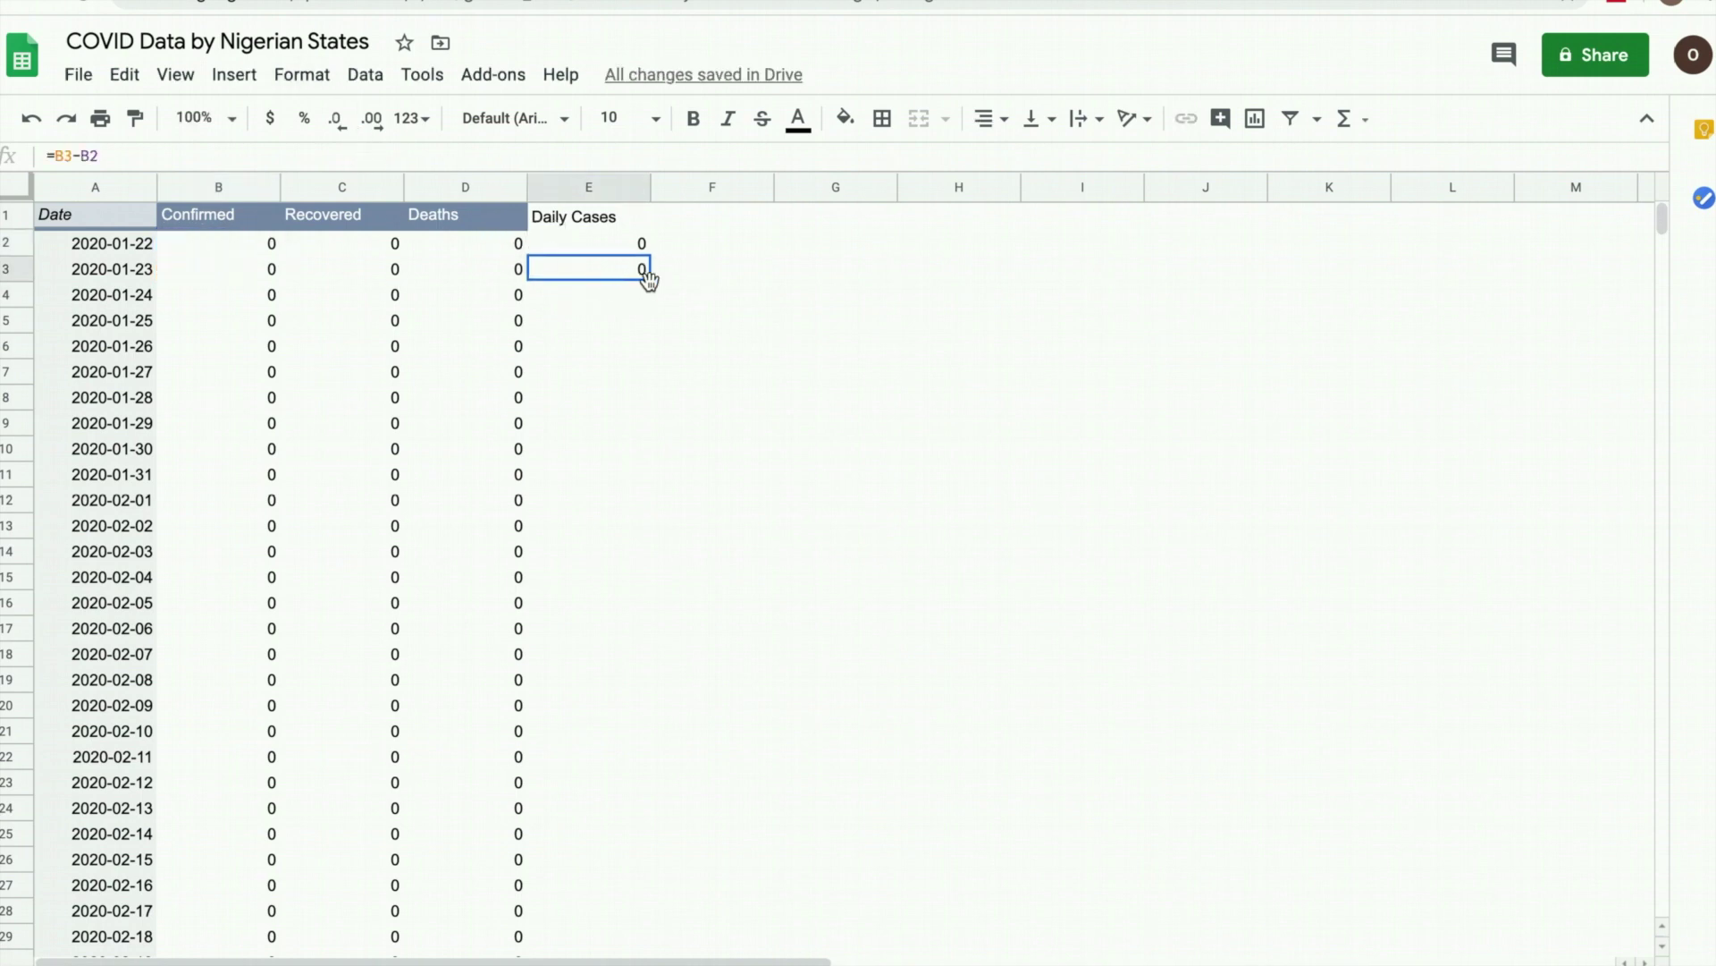
{"action": "left_click_drag", "start_coordinate": [652, 281], "coordinate": [636, 867]}
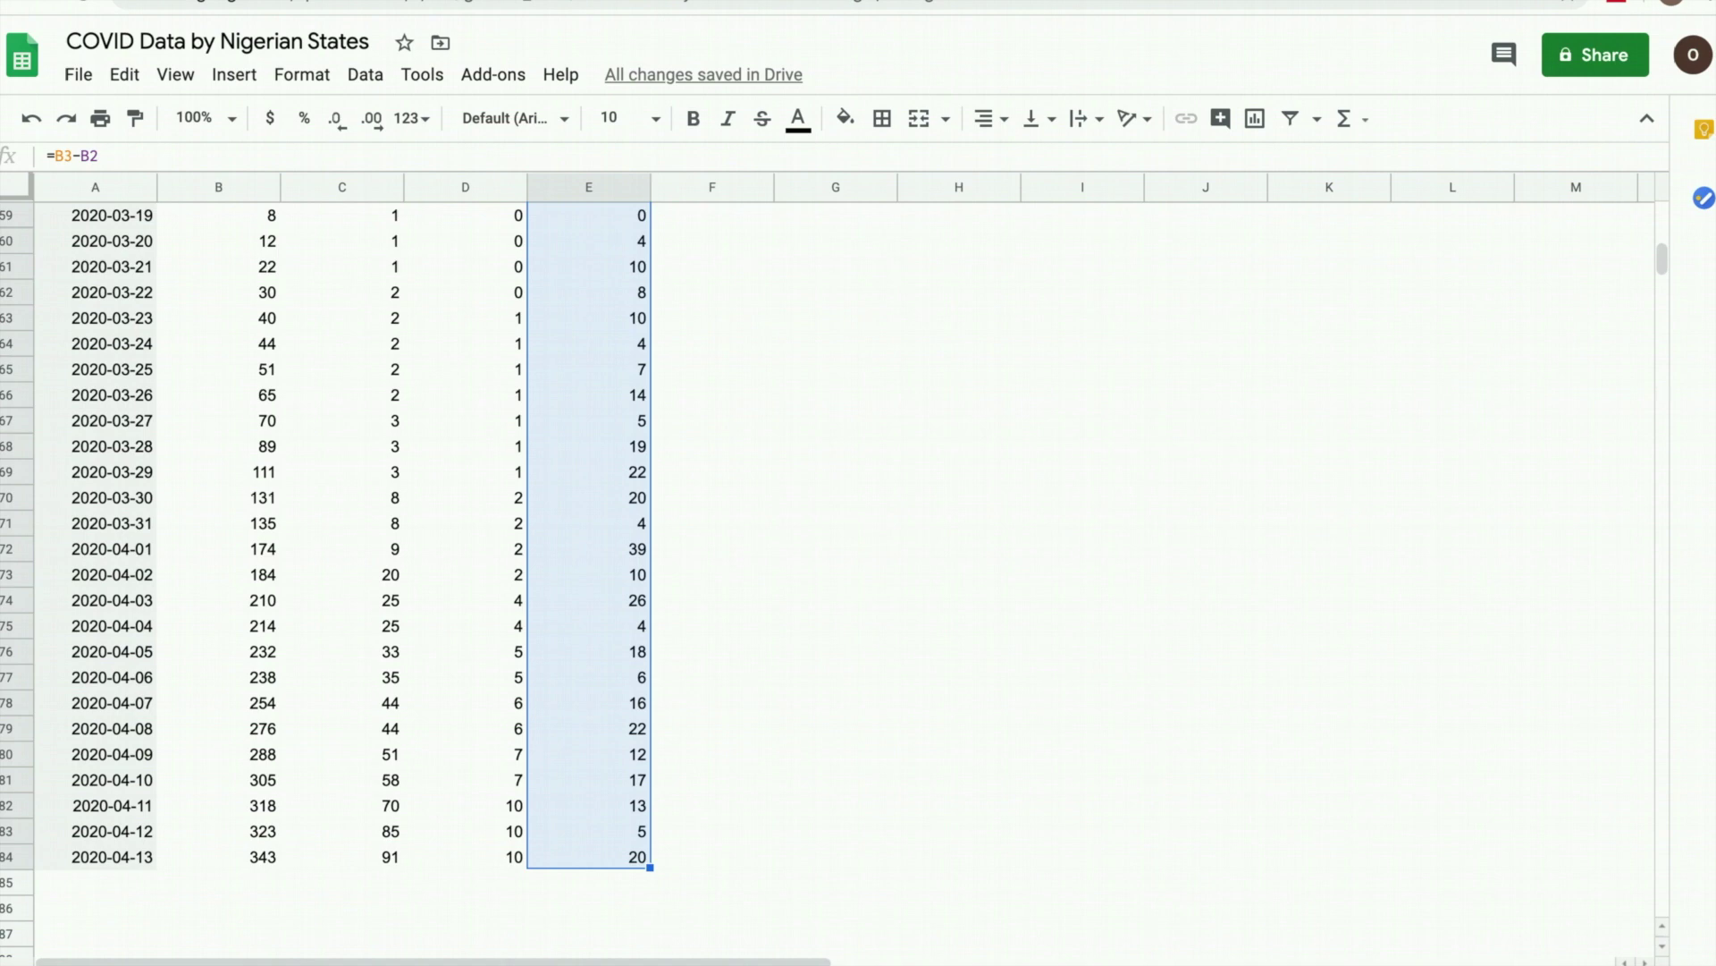
{"action": "left_click", "coordinate": [894, 739]}
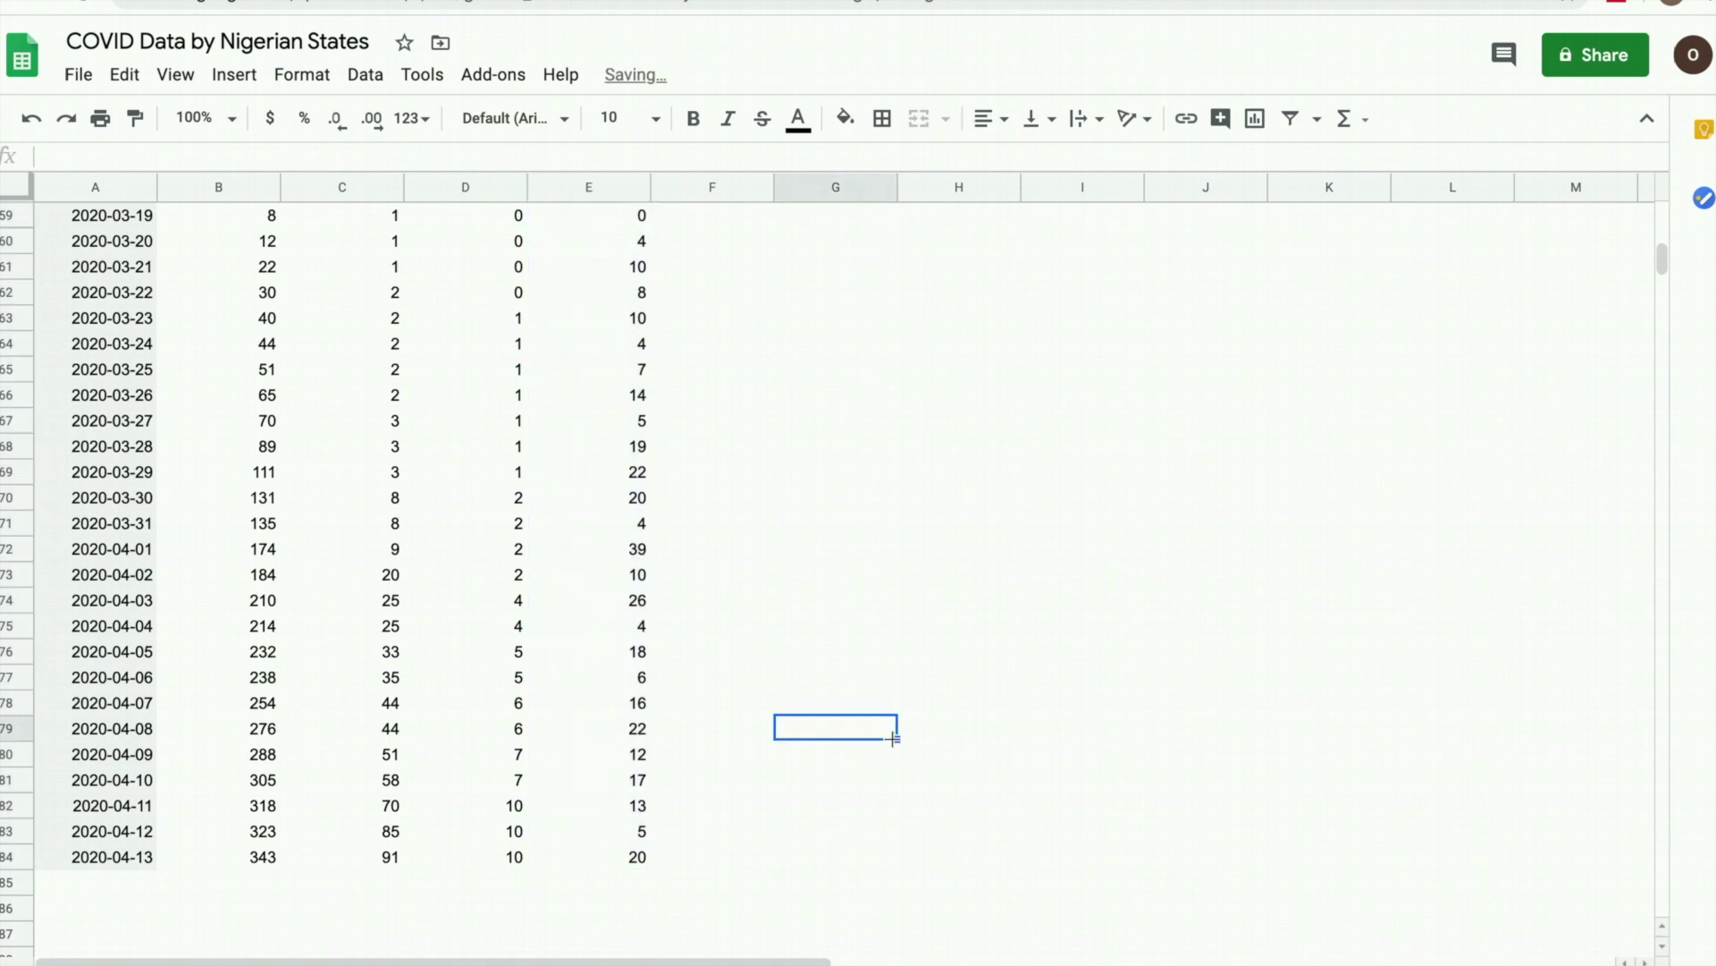
{"action": "scroll", "coordinate": [645, 670], "scroll_direction": "down", "scroll_amount": 5}
{"action": "scroll", "coordinate": [643, 634], "scroll_direction": "up", "scroll_amount": 20}
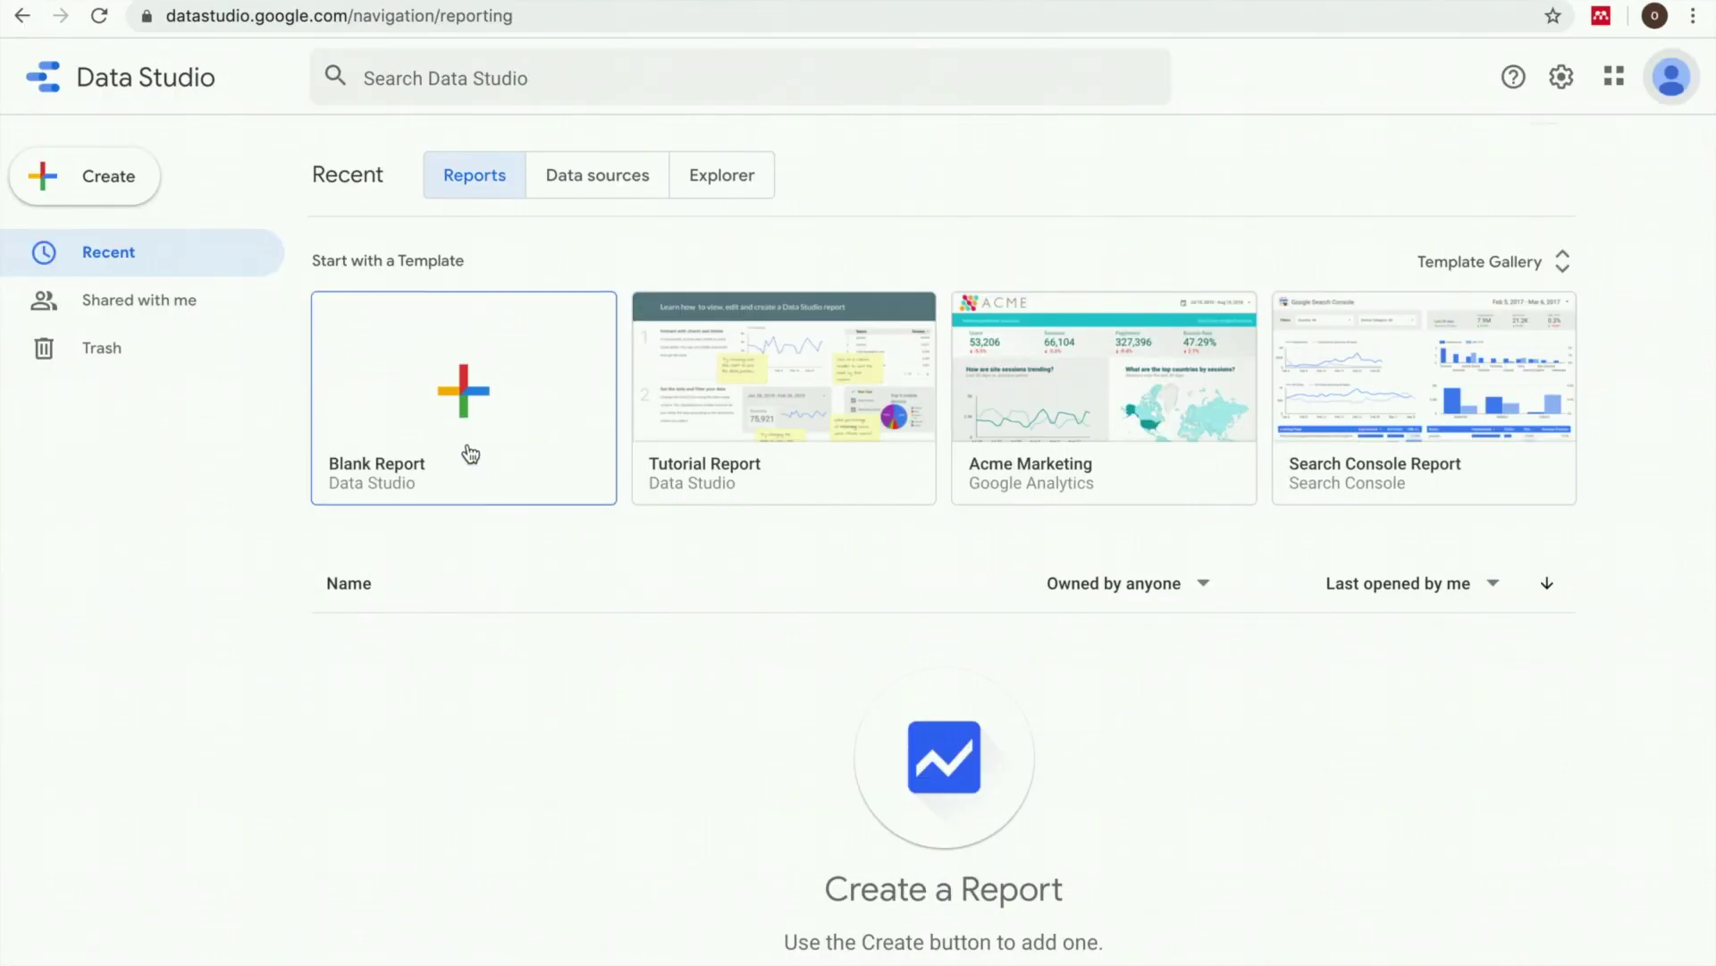
- In Data Studio, create a blank report and authorize the Google Sheets connector for its data
{"action": "left_click", "coordinate": [452, 456]}
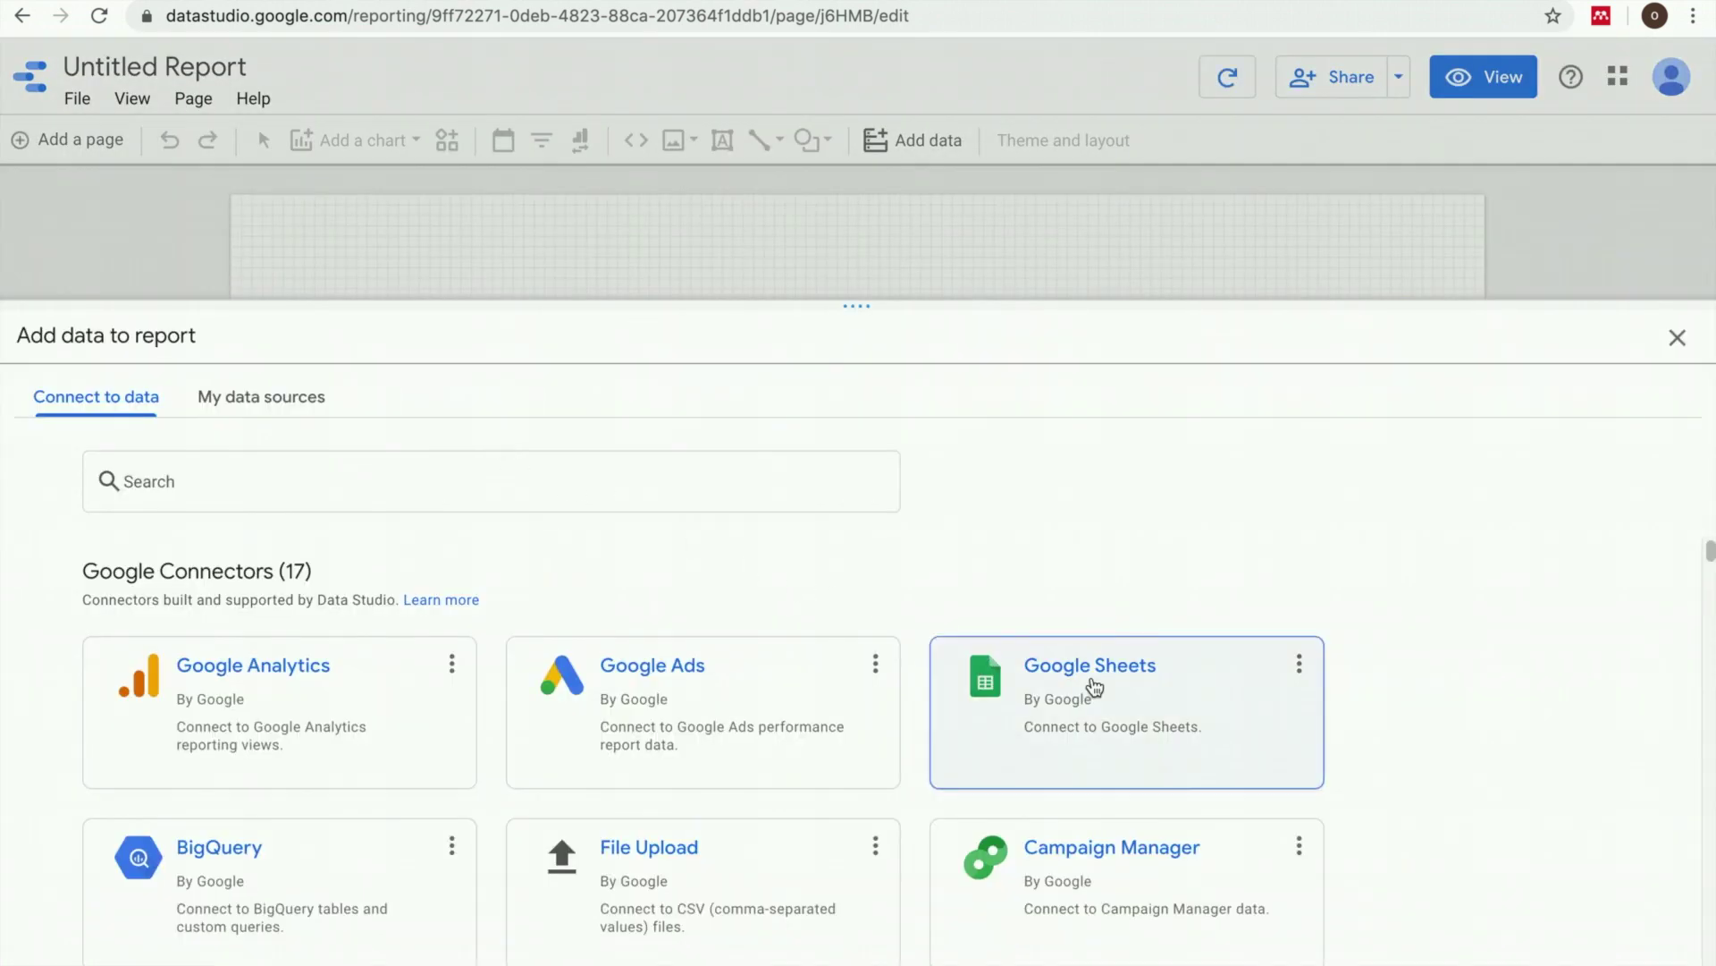
{"action": "left_click", "coordinate": [1093, 686]}
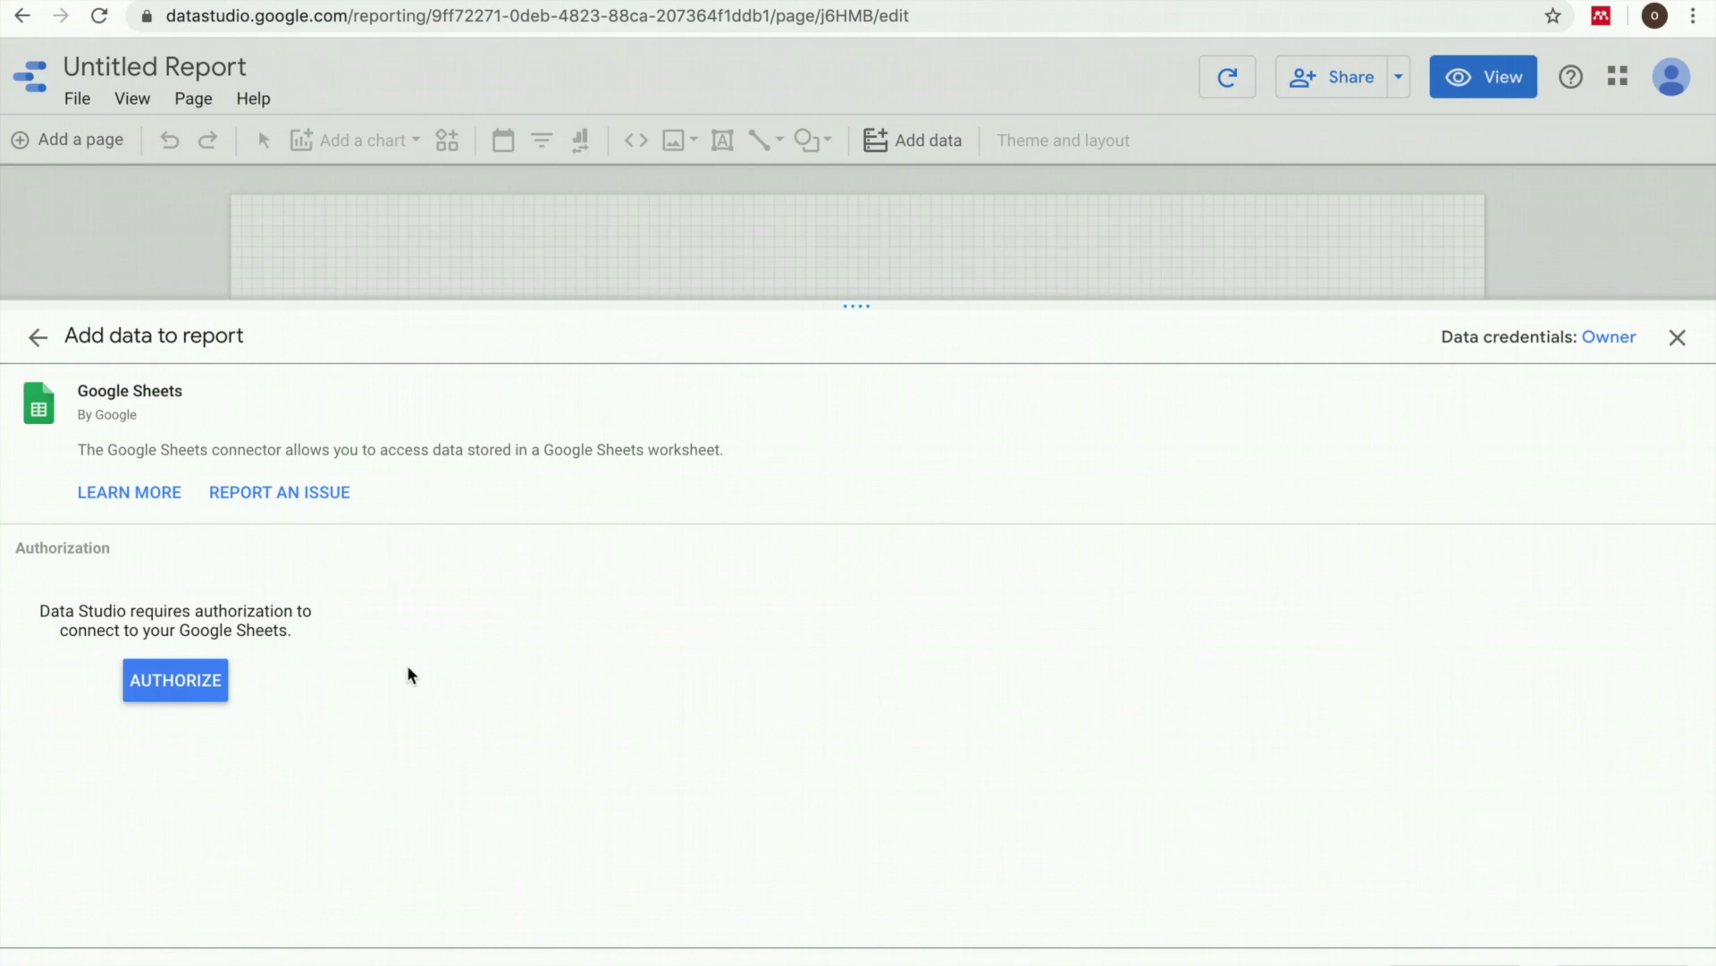
{"action": "left_click", "coordinate": [193, 672]}
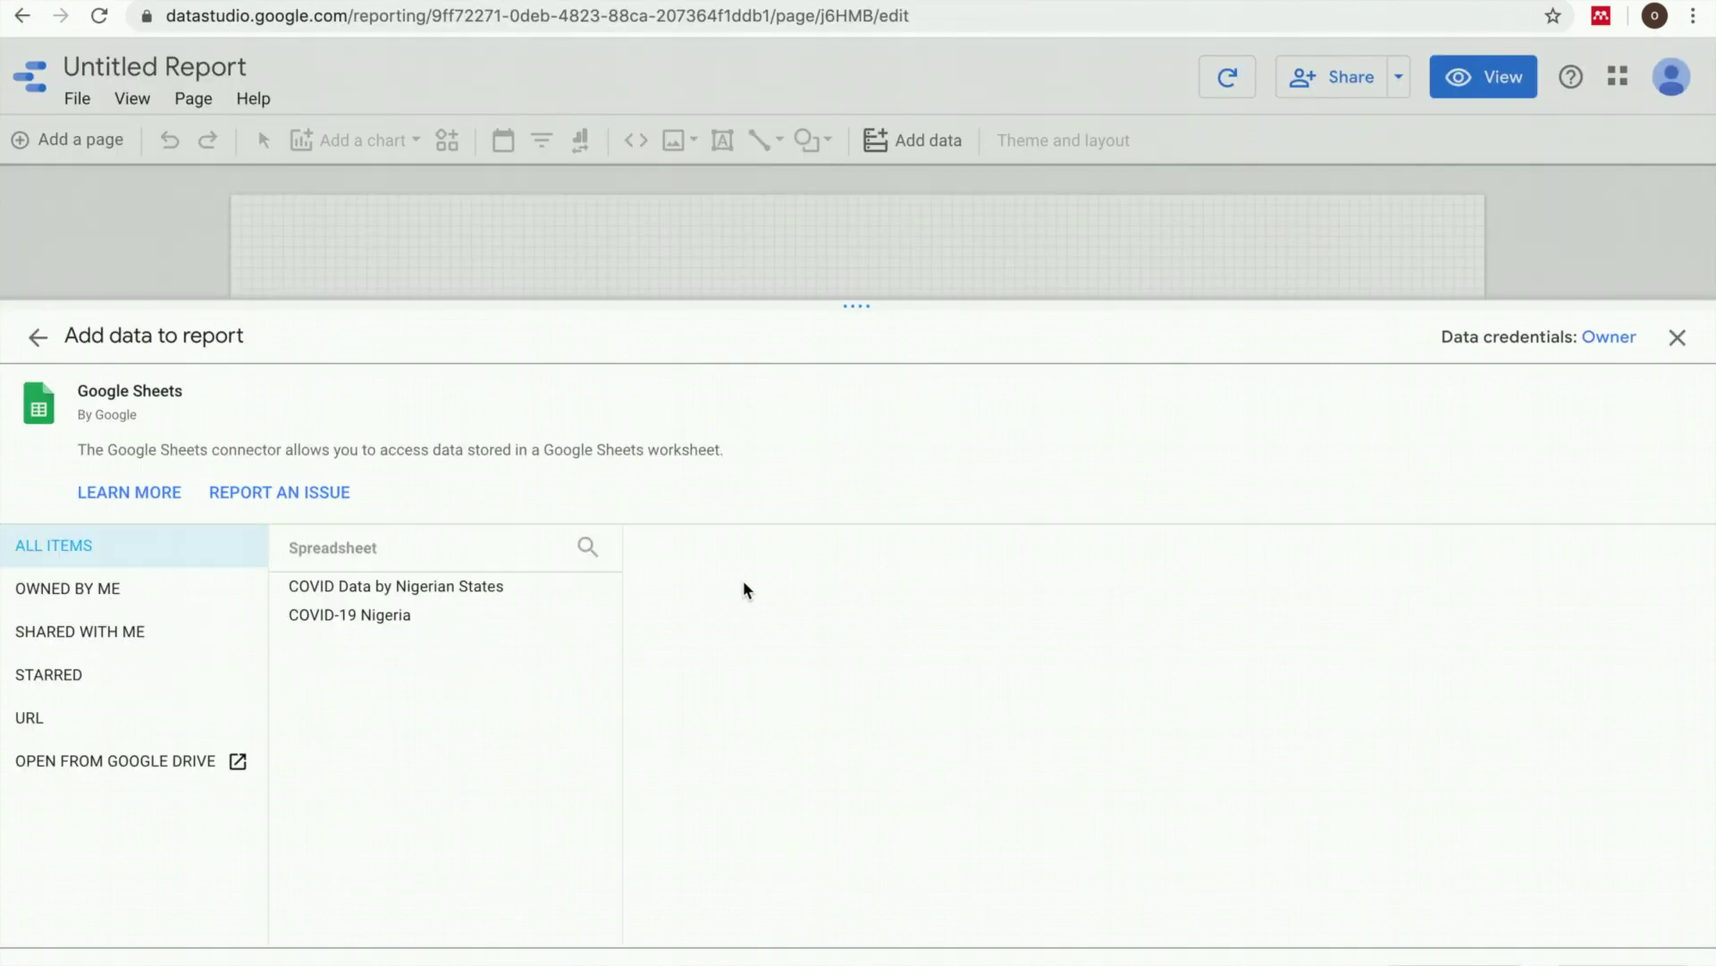
- Add the NCDC COVID Data worksheet of COVID Data by Nigerian States to the report, turning off future add-data warnings
{"action": "left_click", "coordinate": [512, 590]}
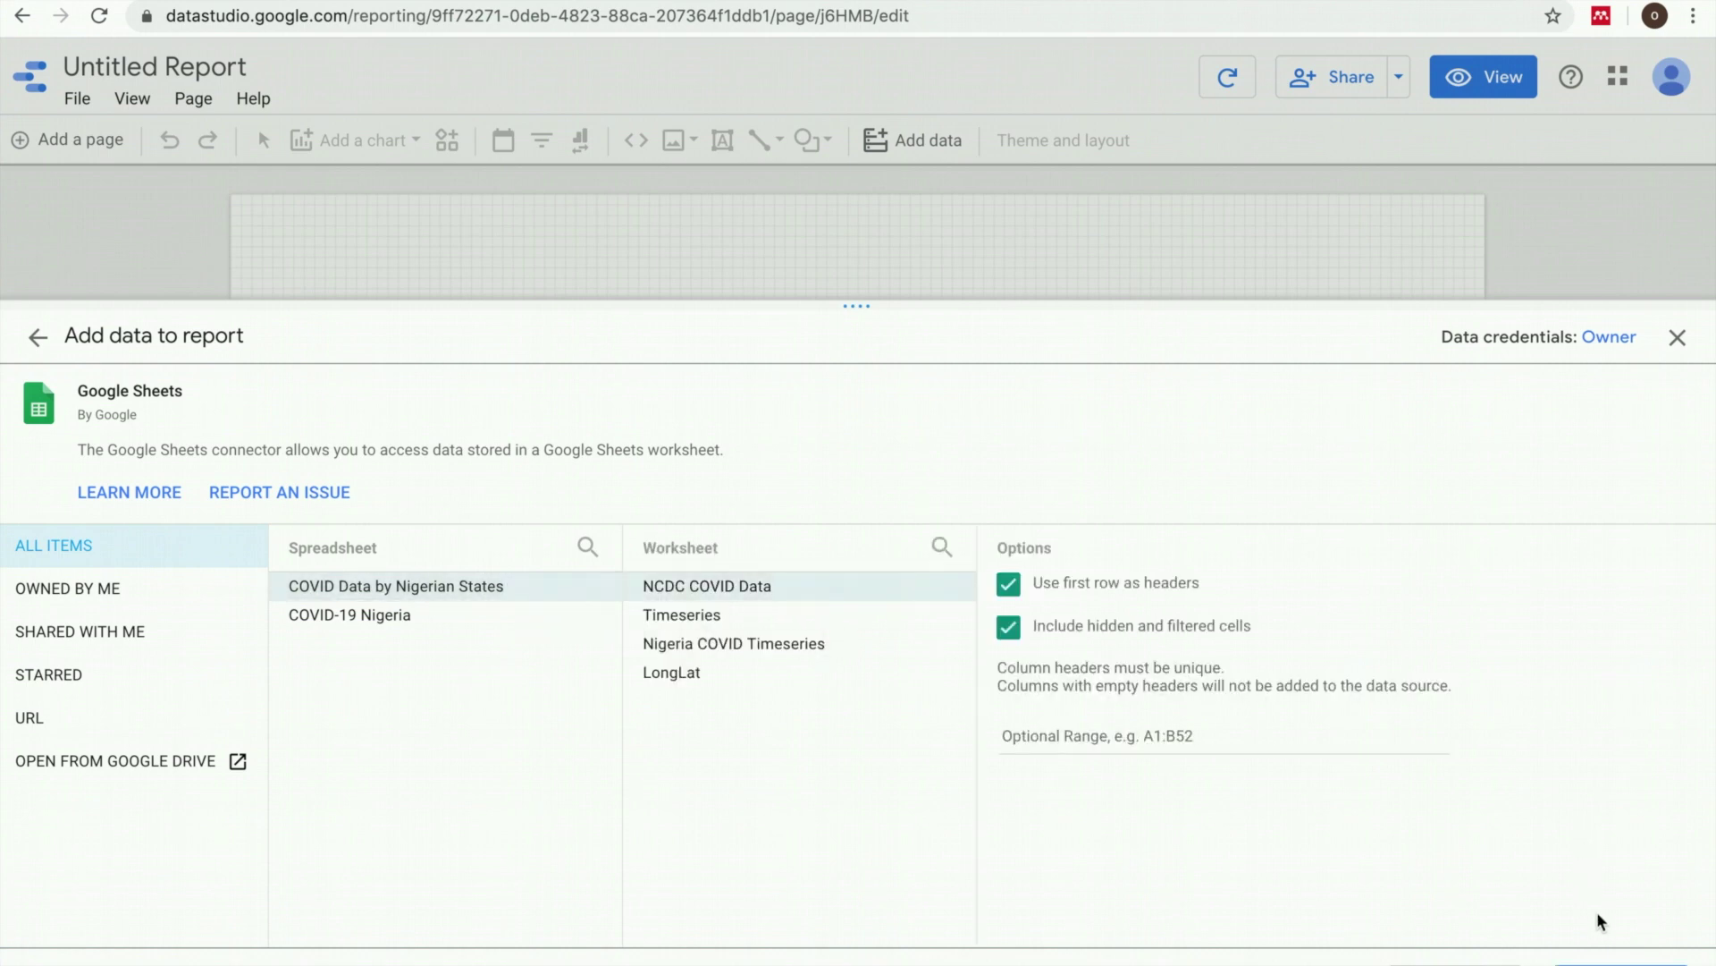
{"action": "left_click", "coordinate": [1621, 964]}
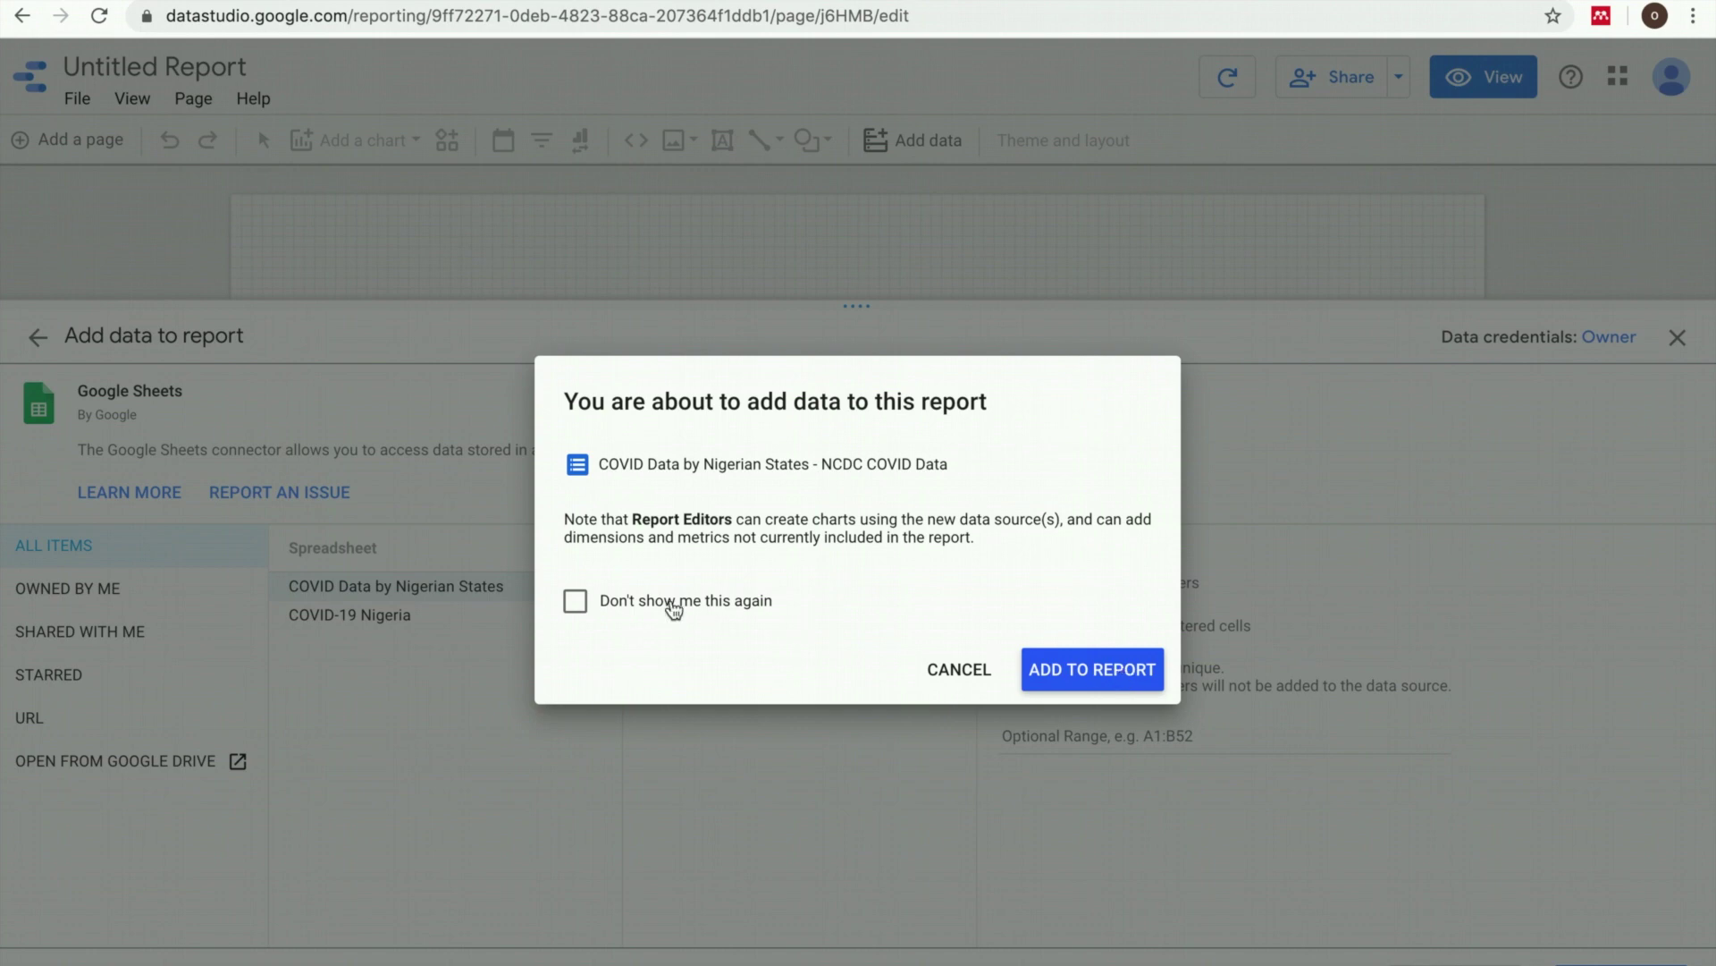
{"action": "left_click", "coordinate": [575, 601]}
{"action": "left_click", "coordinate": [1046, 673]}
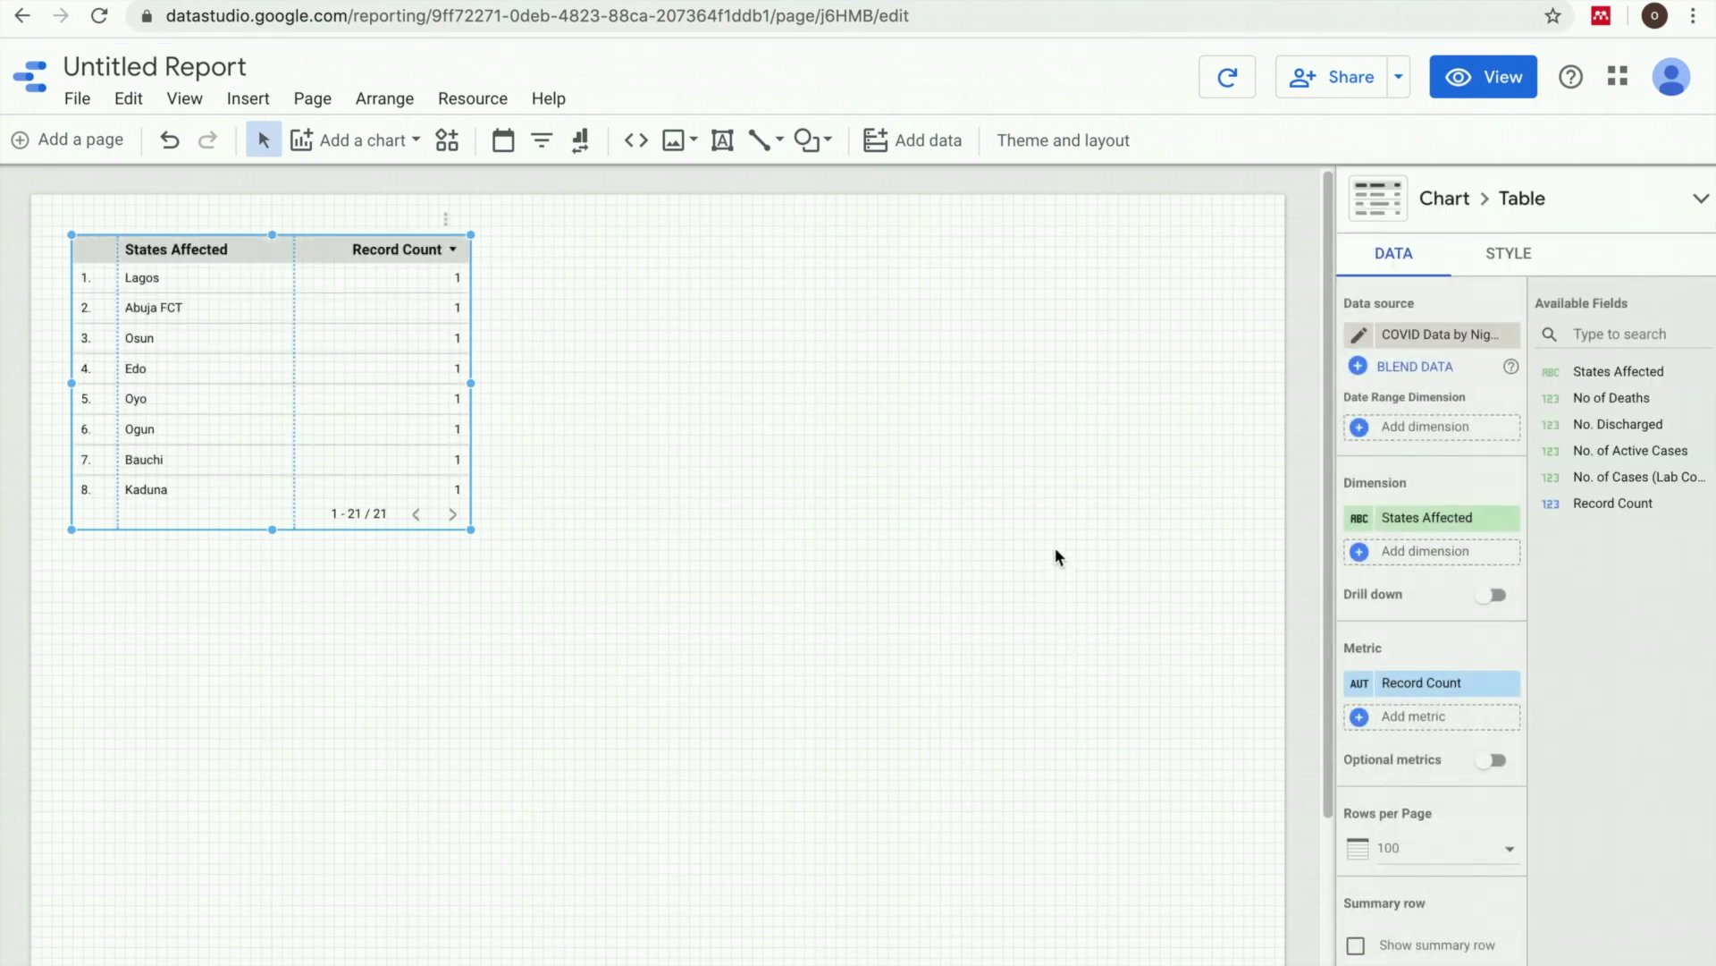
- Add the Nigeria COVID Timeseries worksheet of COVID Data by Nigerian States as another Google Sheets data source
{"action": "left_click", "coordinate": [1421, 336]}
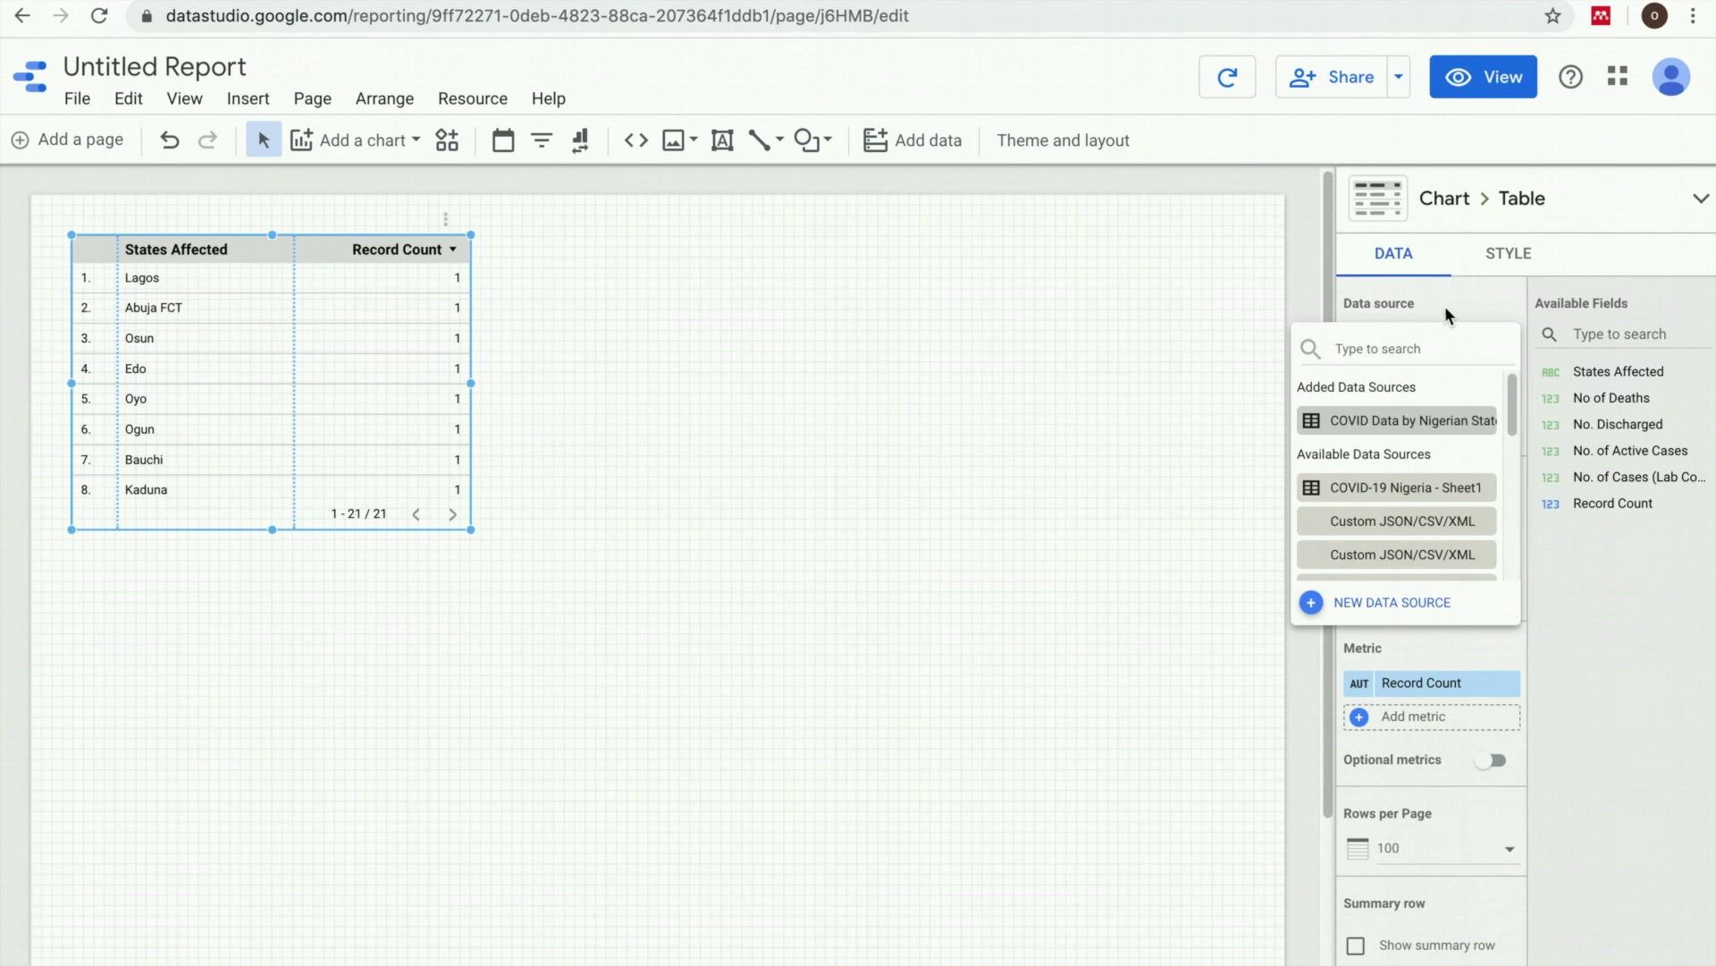
{"action": "left_click", "coordinate": [1445, 306]}
{"action": "left_click", "coordinate": [926, 143]}
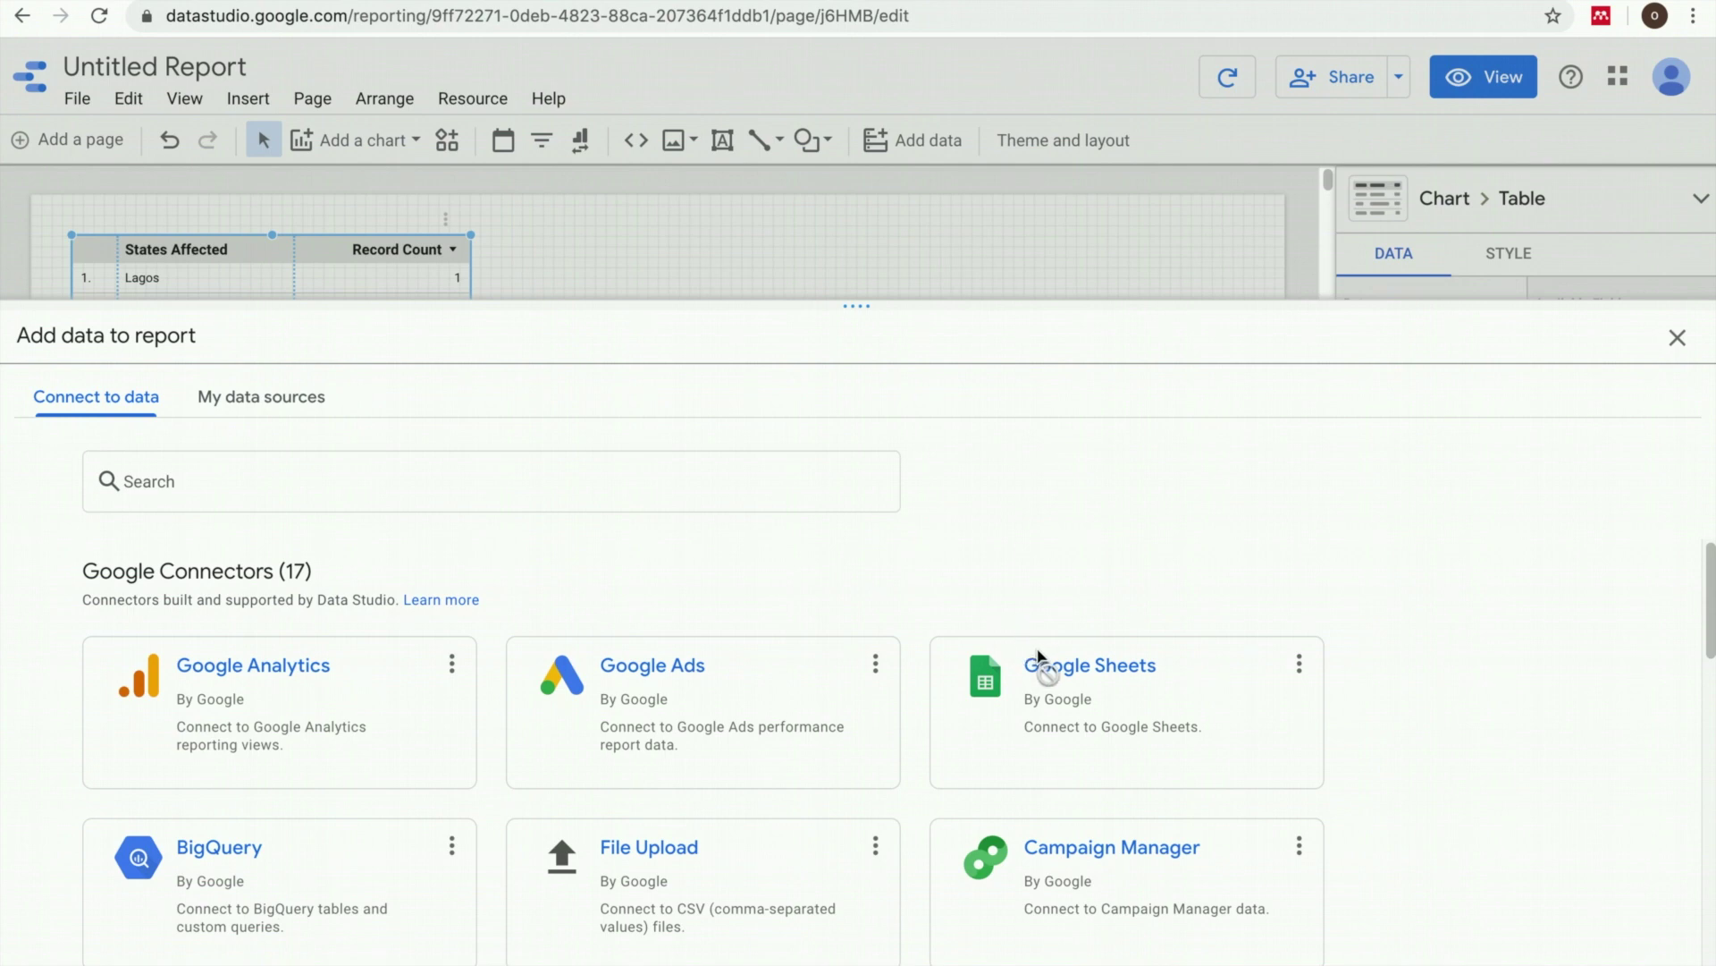
{"action": "left_click", "coordinate": [1048, 668]}
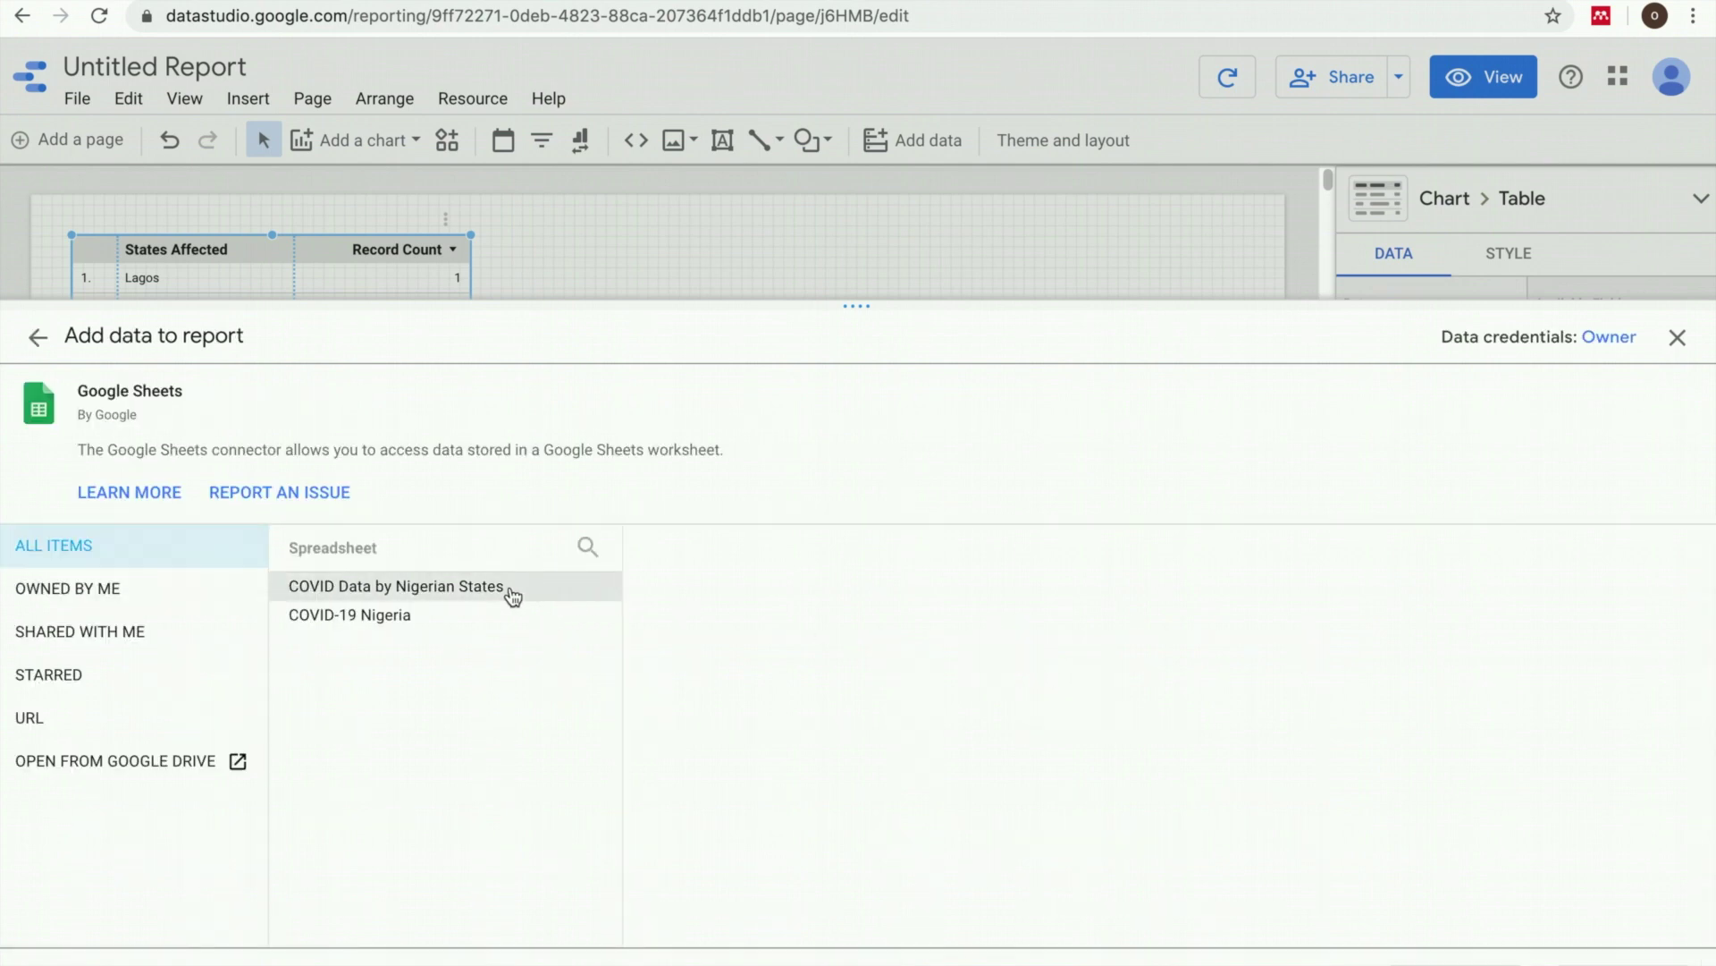
{"action": "left_click", "coordinate": [512, 594]}
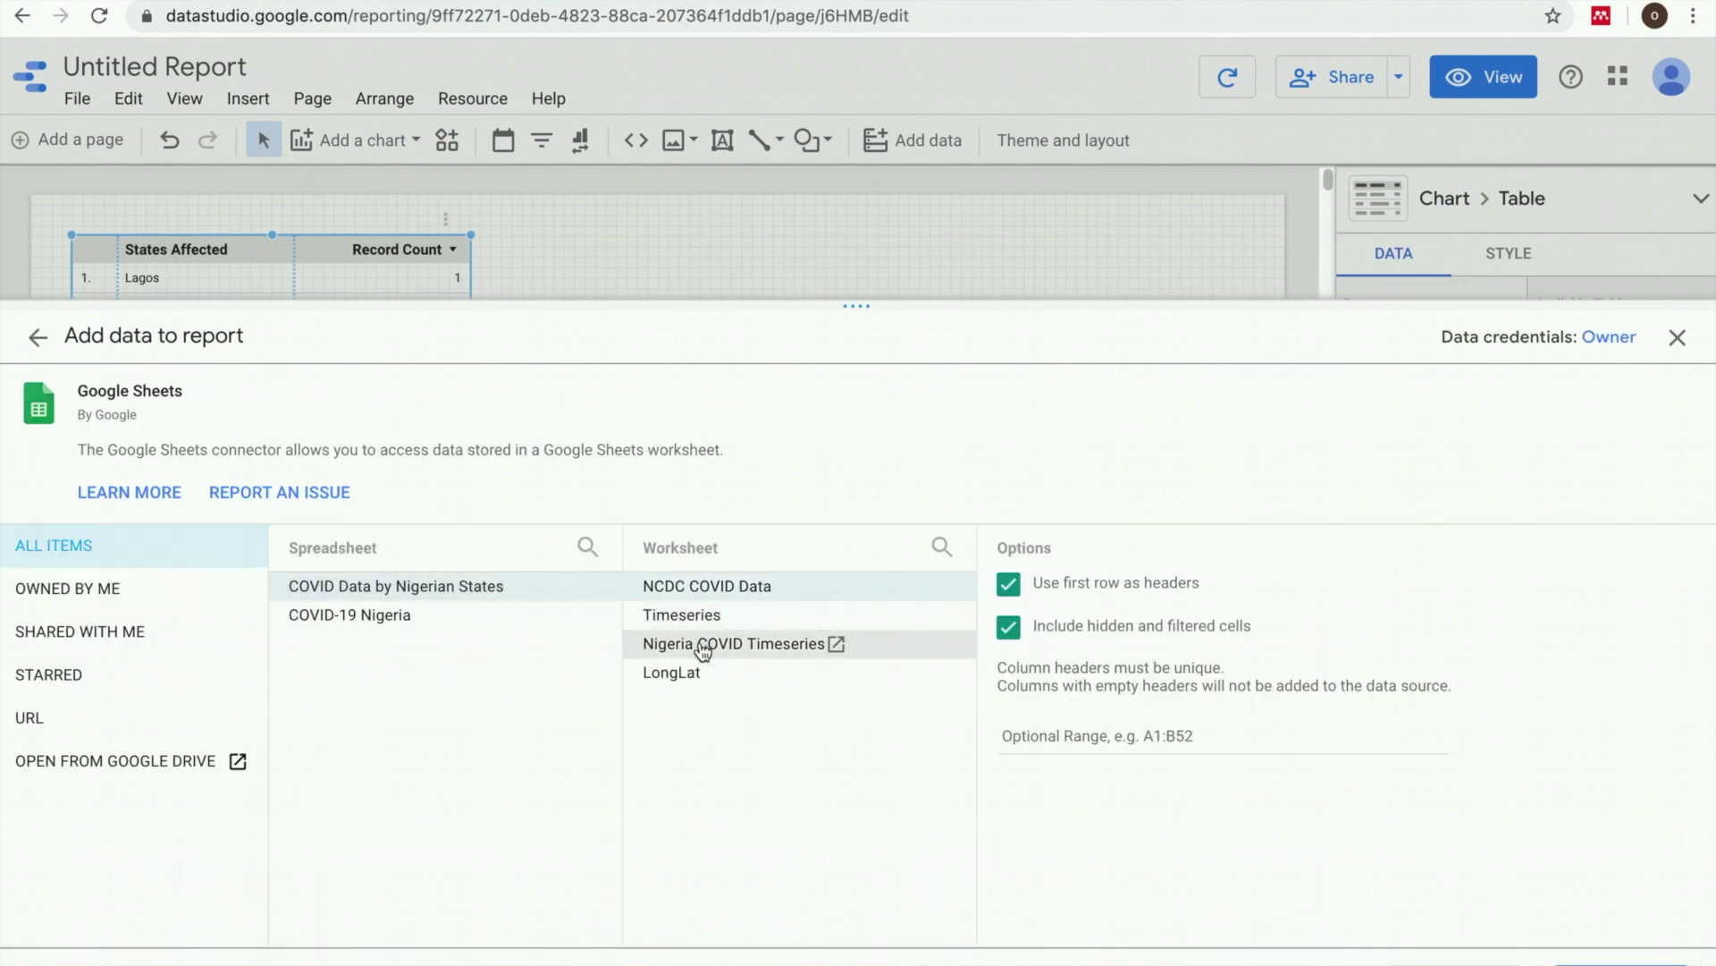
{"action": "left_click", "coordinate": [703, 651]}
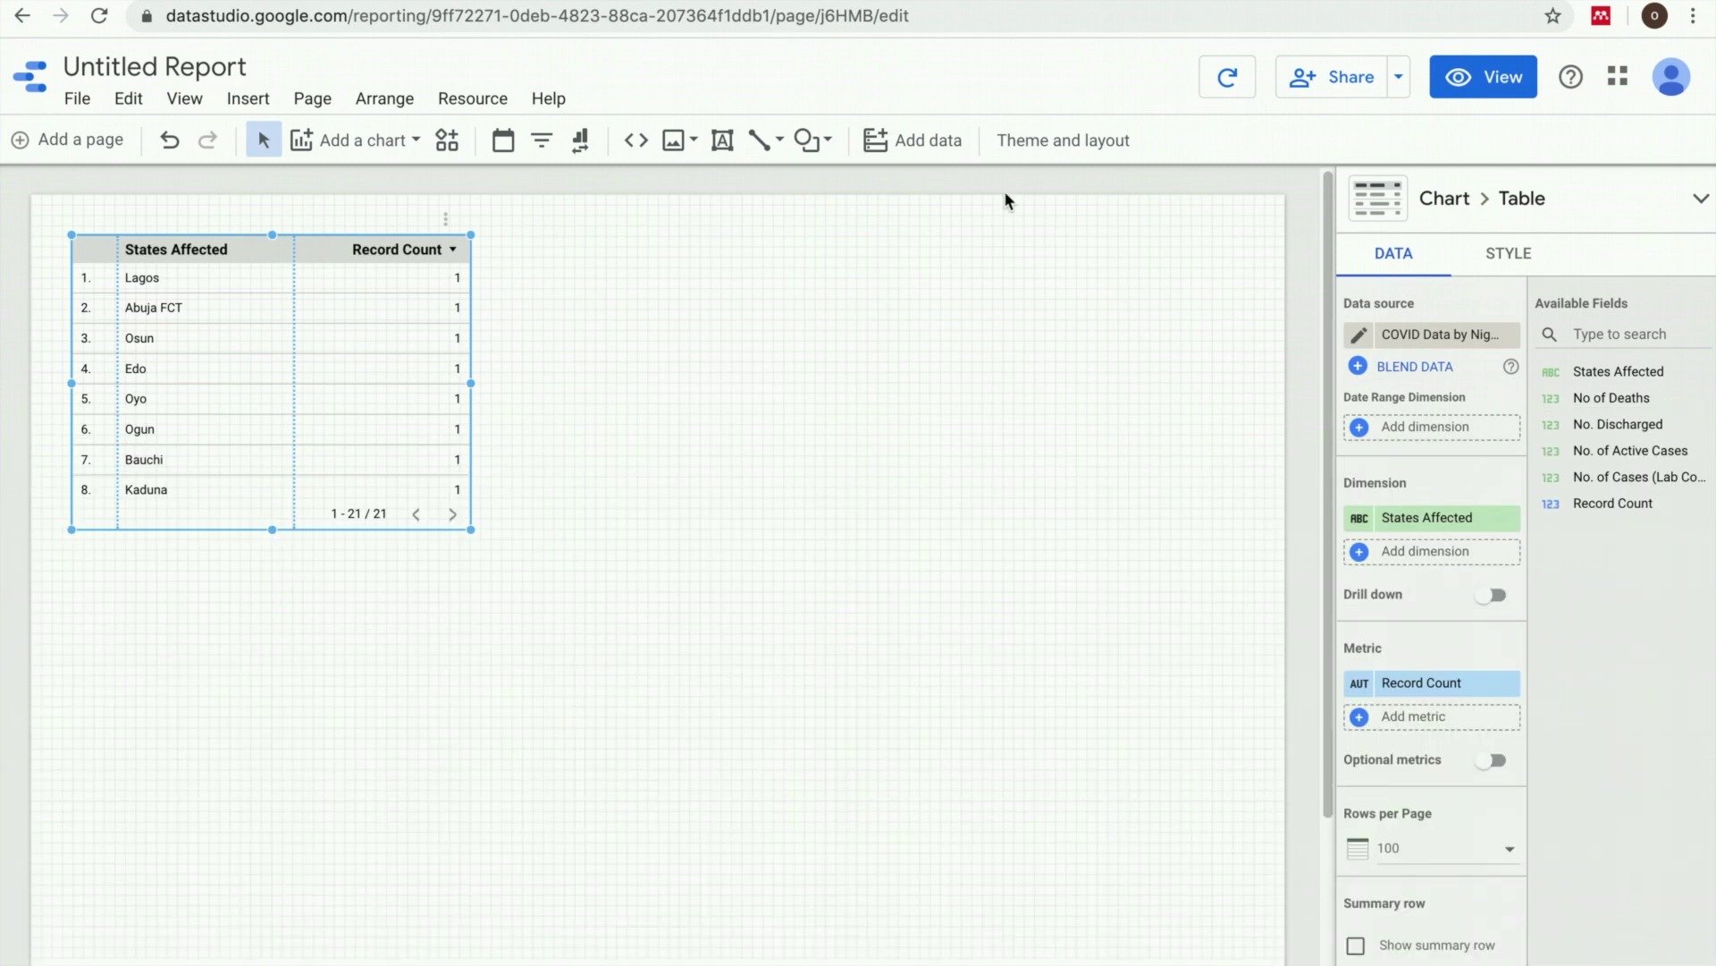
- Add the LongLat worksheet of COVID Data by Nigerian States to the report as a Google Sheets data source
{"action": "left_click", "coordinate": [921, 150]}
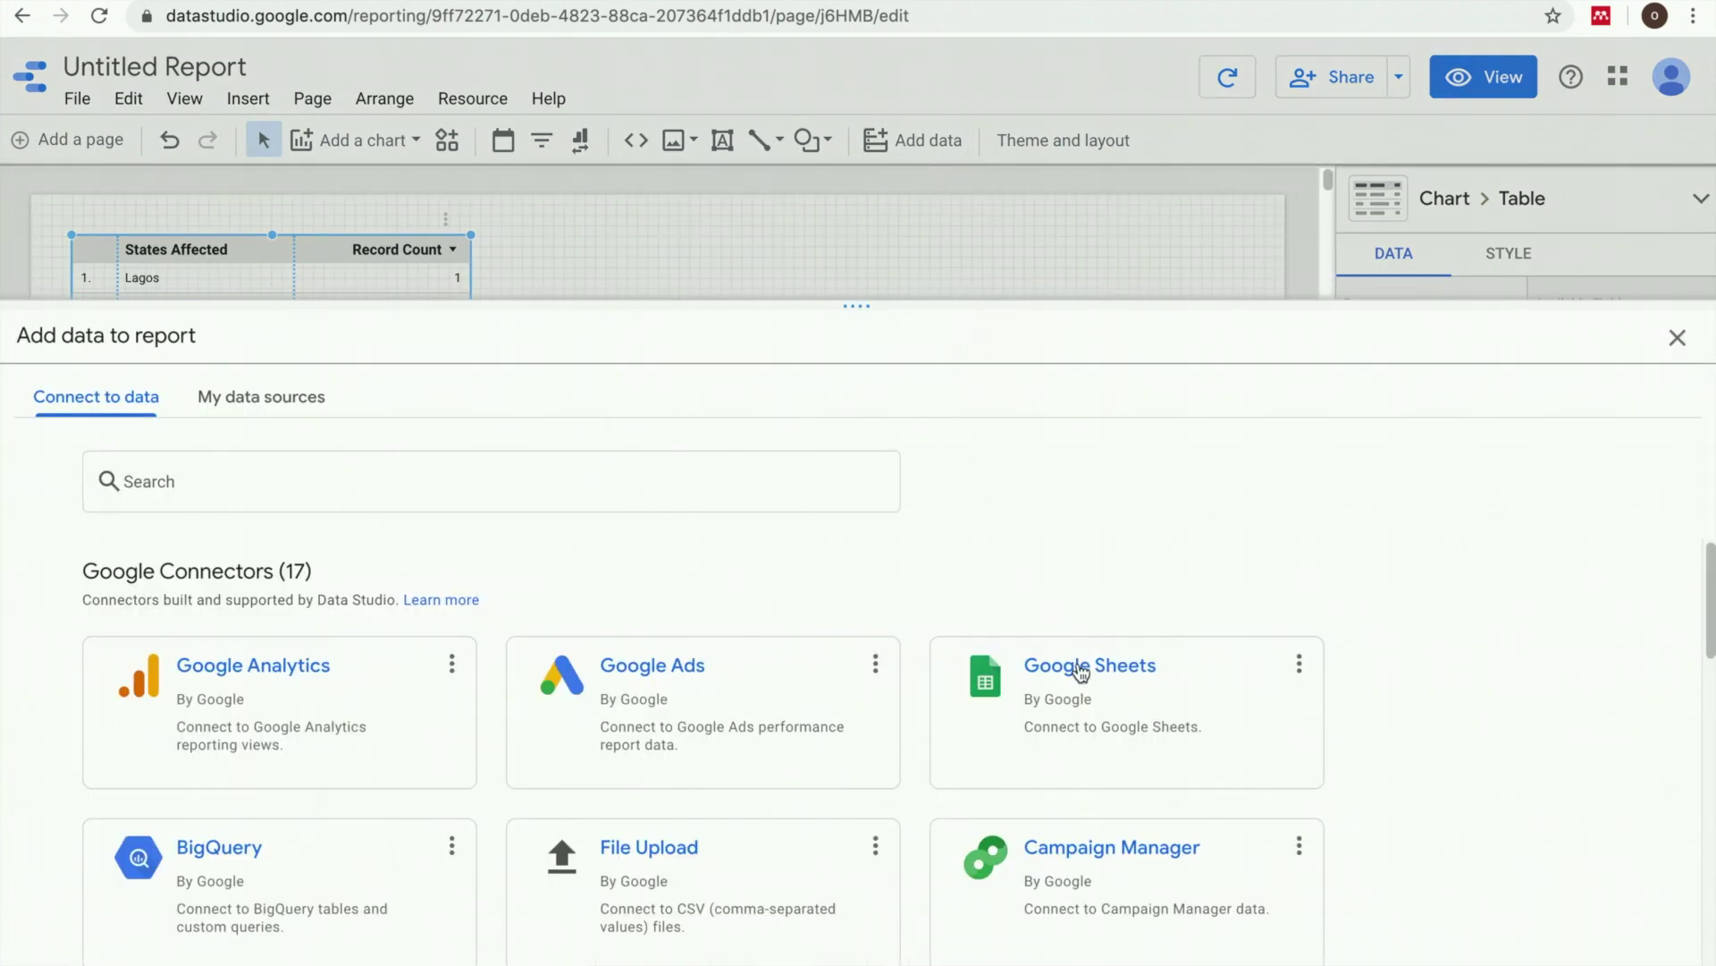
{"action": "left_click", "coordinate": [1080, 675]}
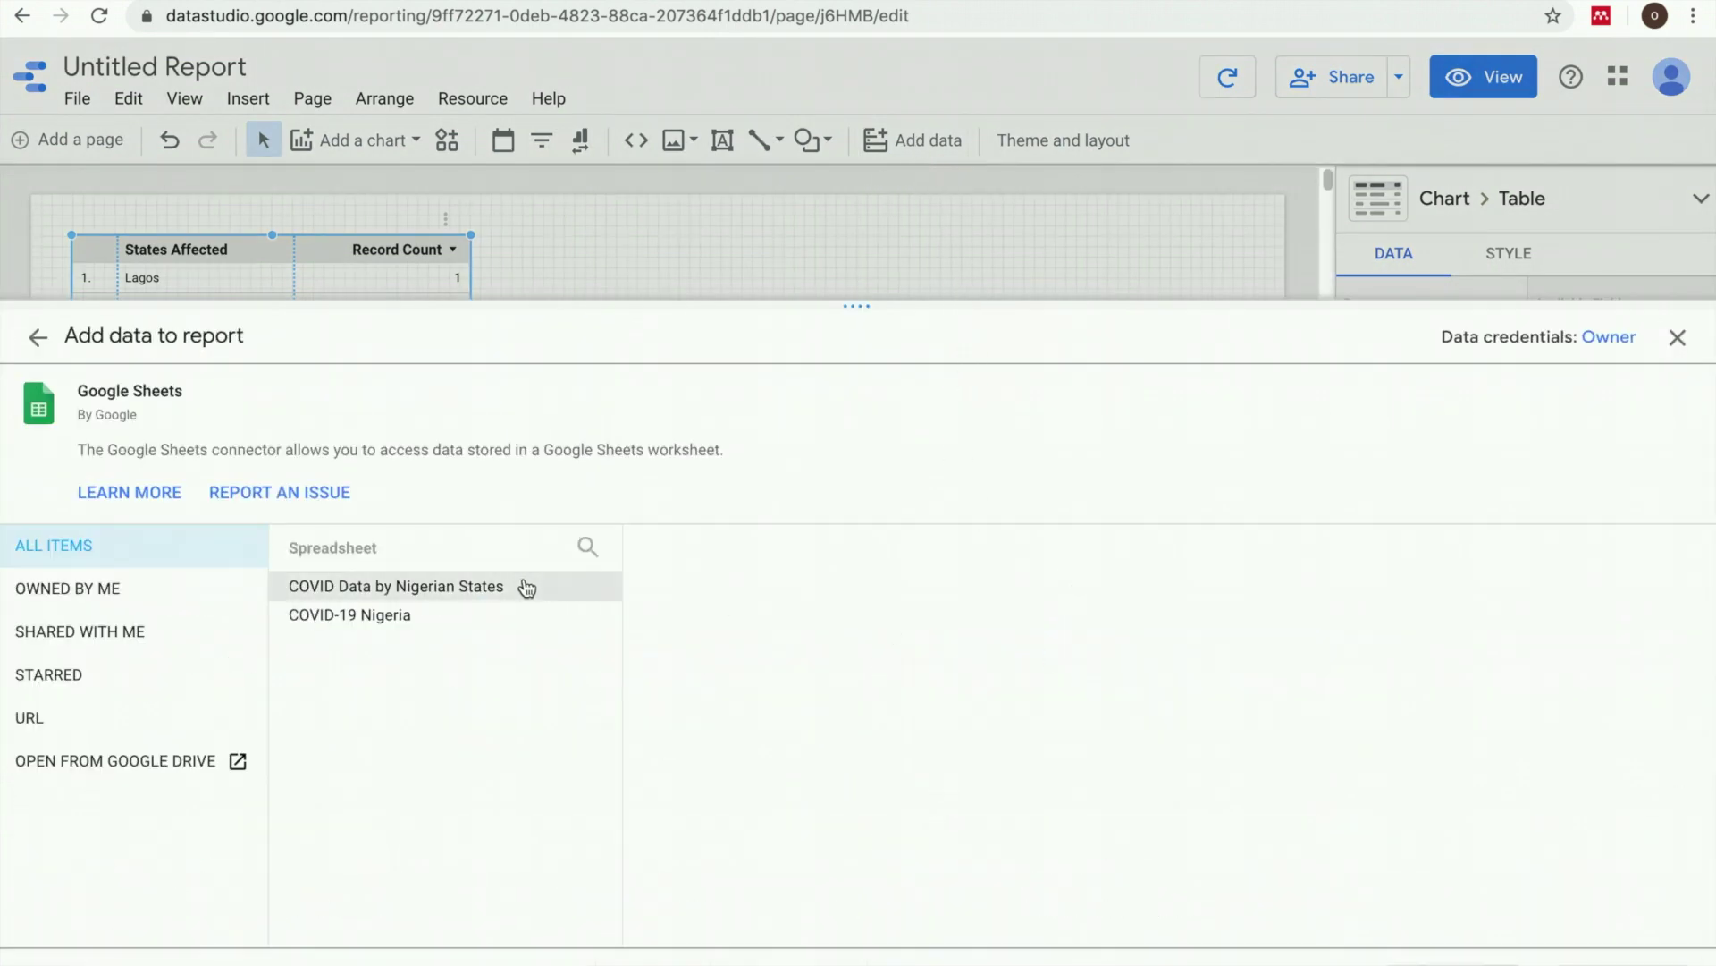
{"action": "left_click", "coordinate": [509, 588]}
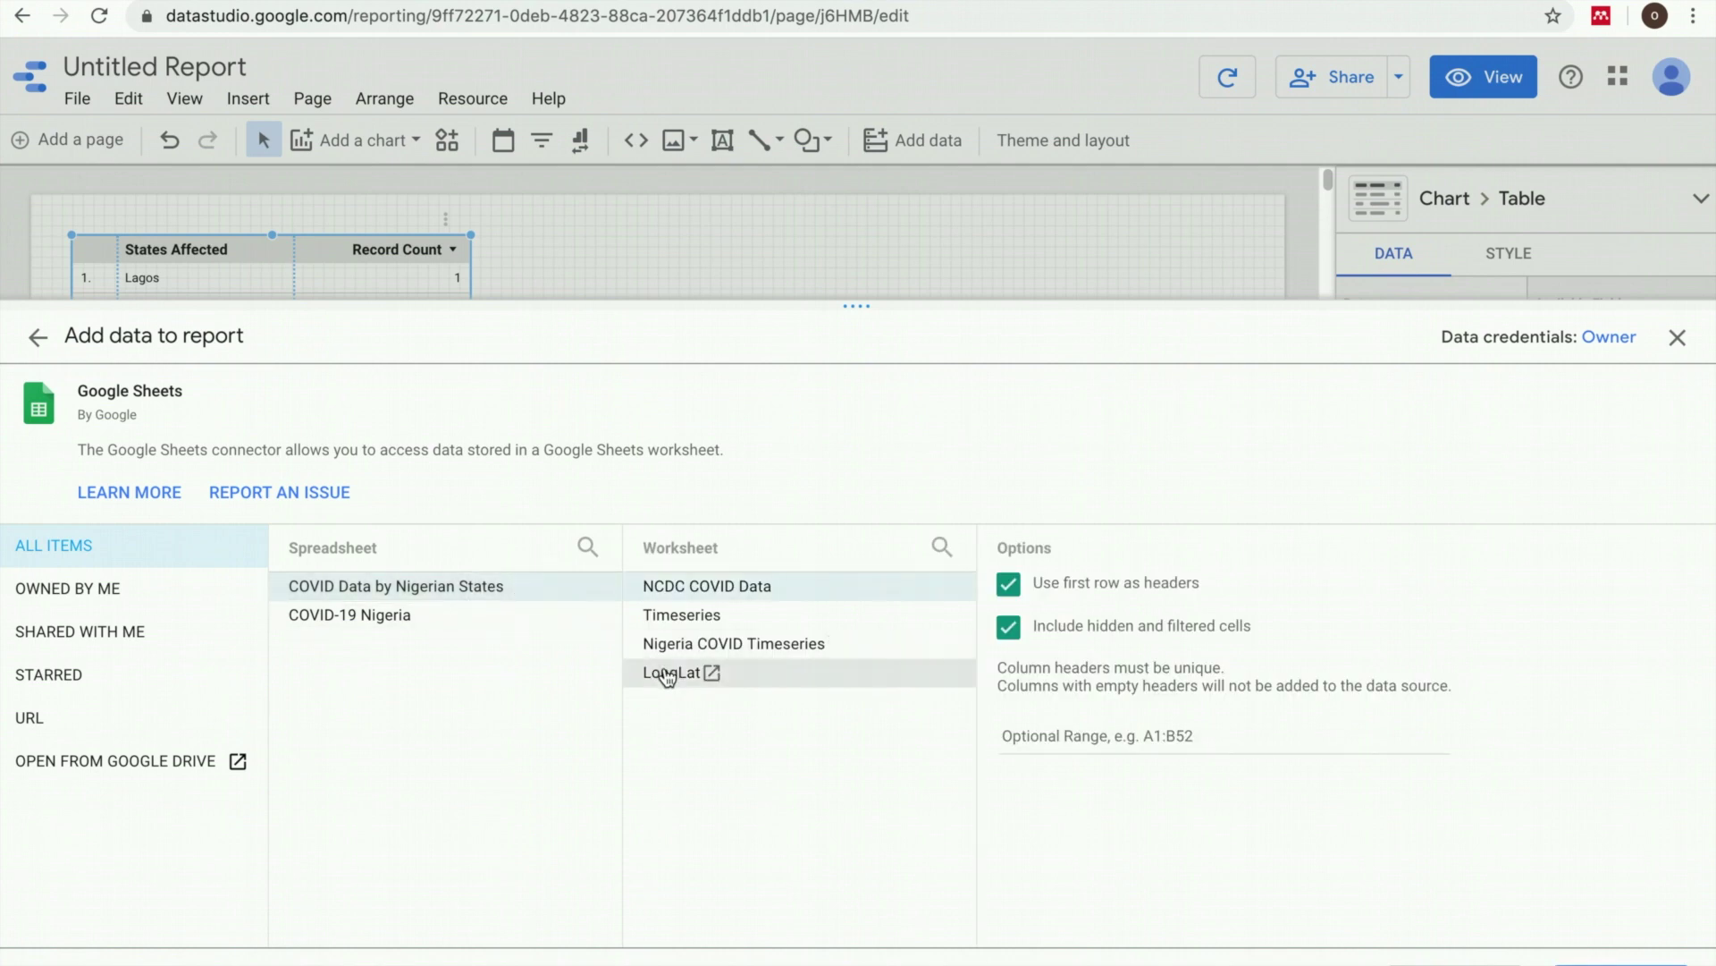
{"action": "left_click", "coordinate": [661, 672]}
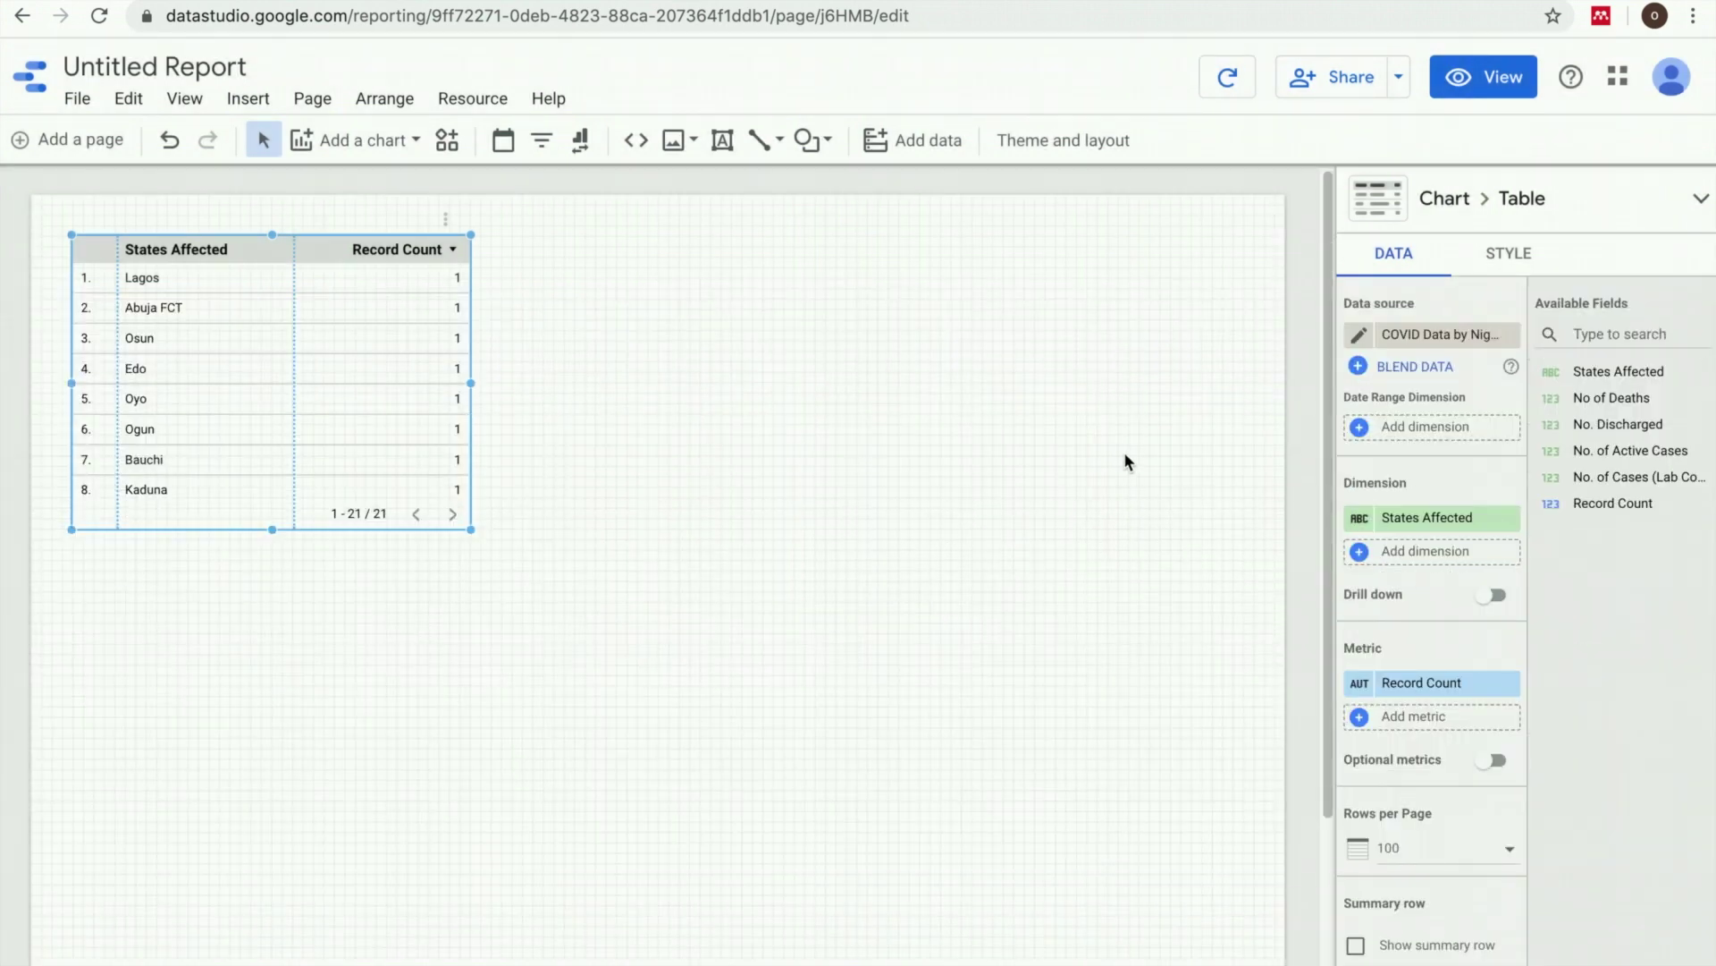
- In the report's LongLat data source, change the long lat field type to Latitude, Longitude
{"action": "left_click", "coordinate": [472, 99]}
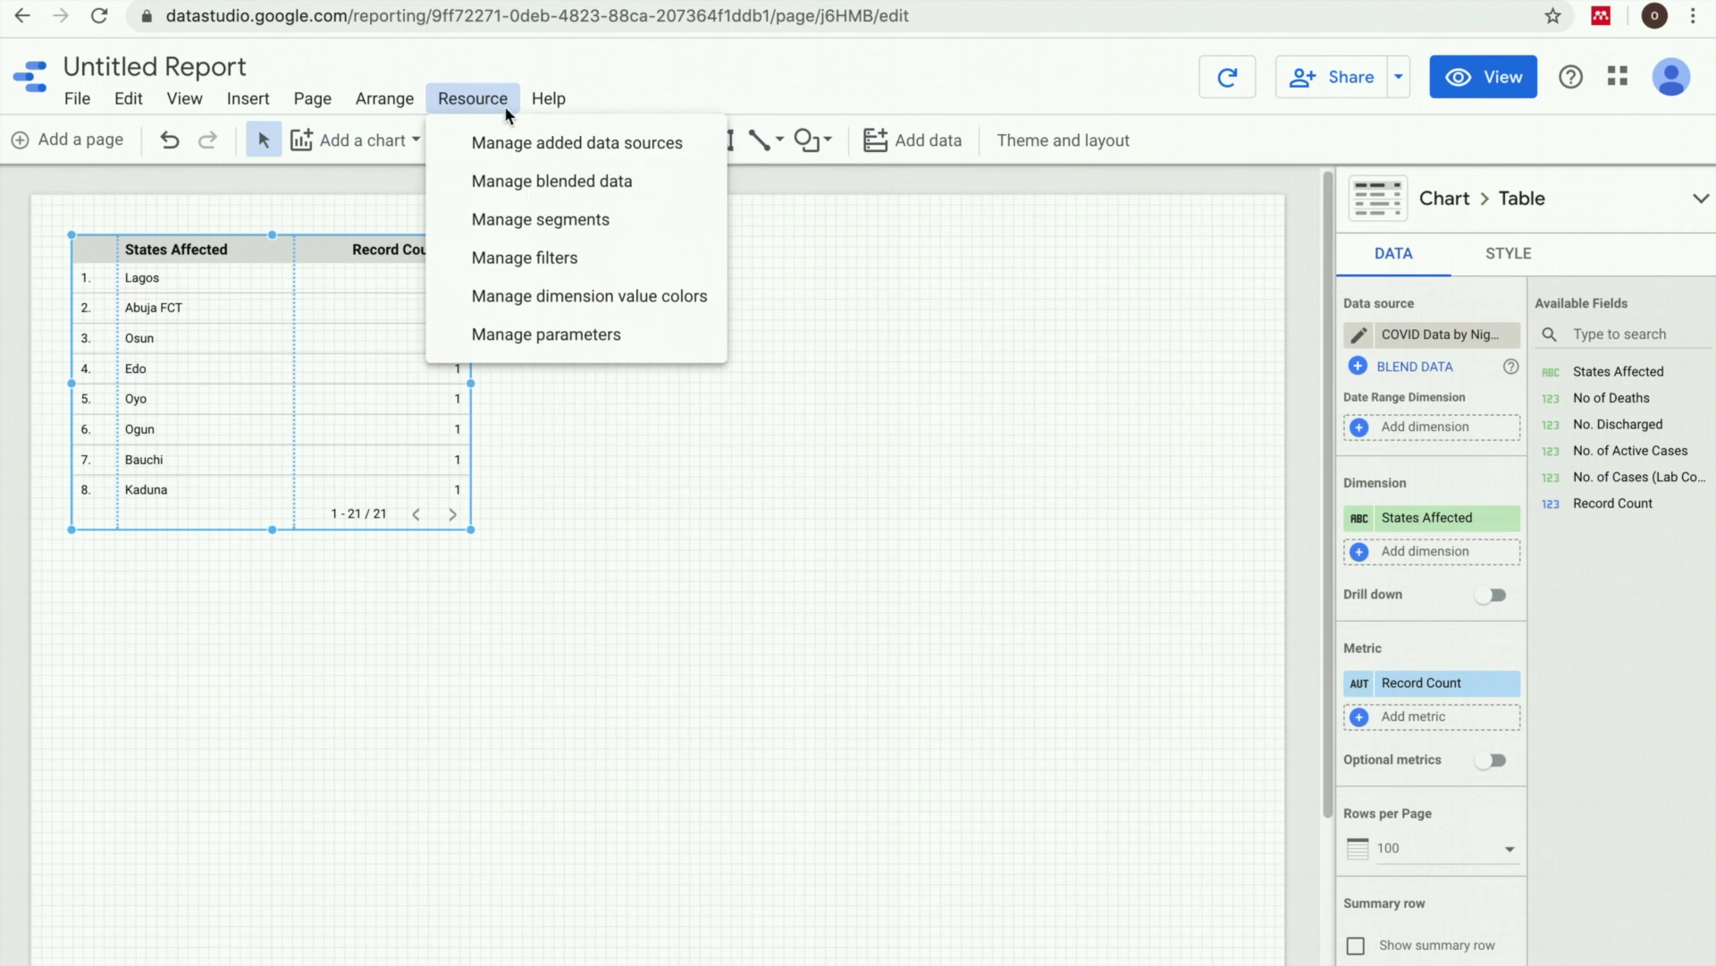
{"action": "left_click", "coordinate": [561, 145]}
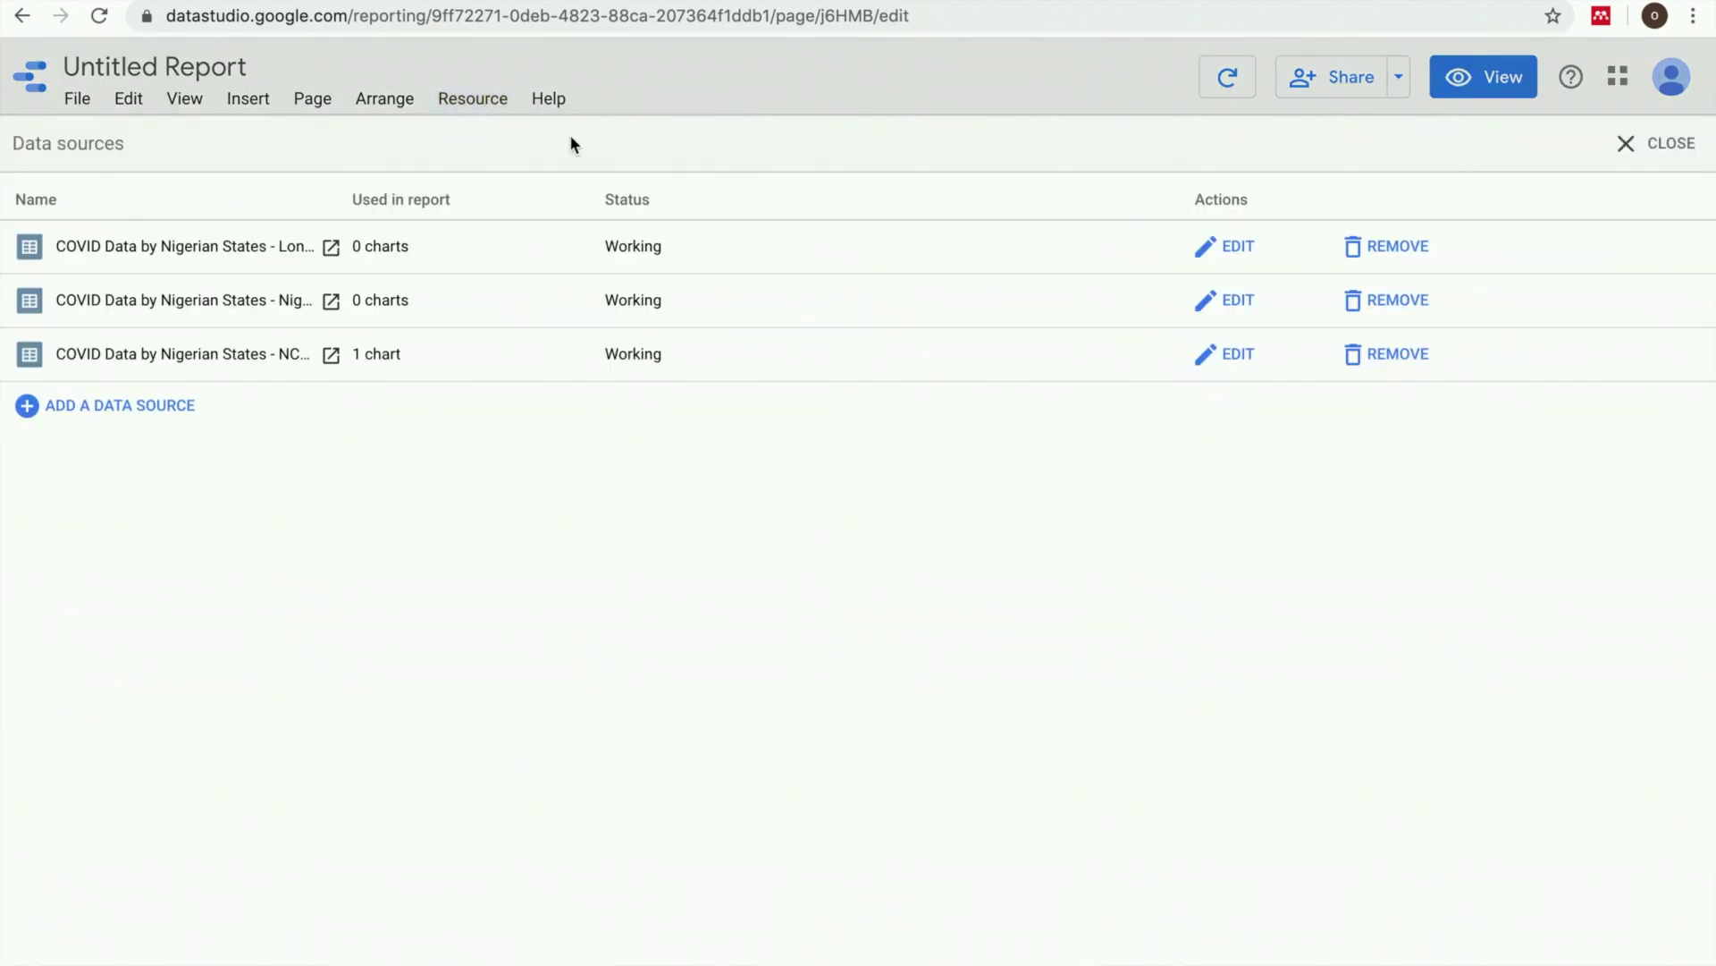
{"action": "left_click", "coordinate": [1218, 257]}
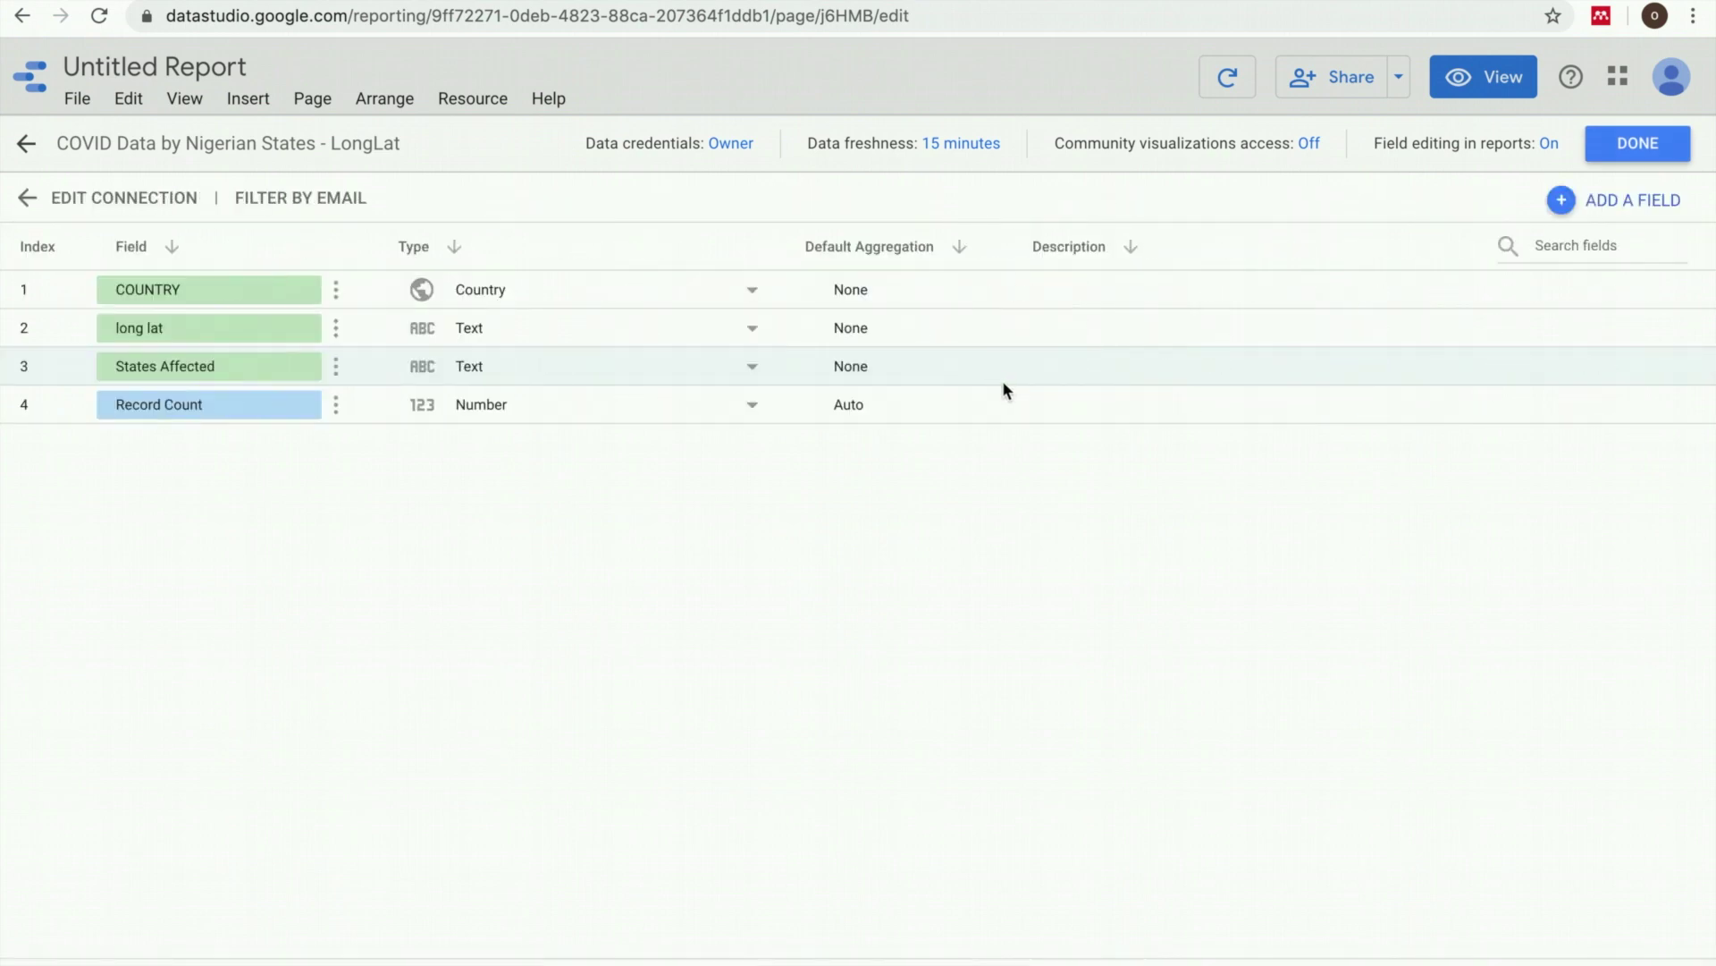
{"action": "left_click", "coordinate": [753, 329]}
{"action": "mouse_move", "coordinate": [742, 545]}
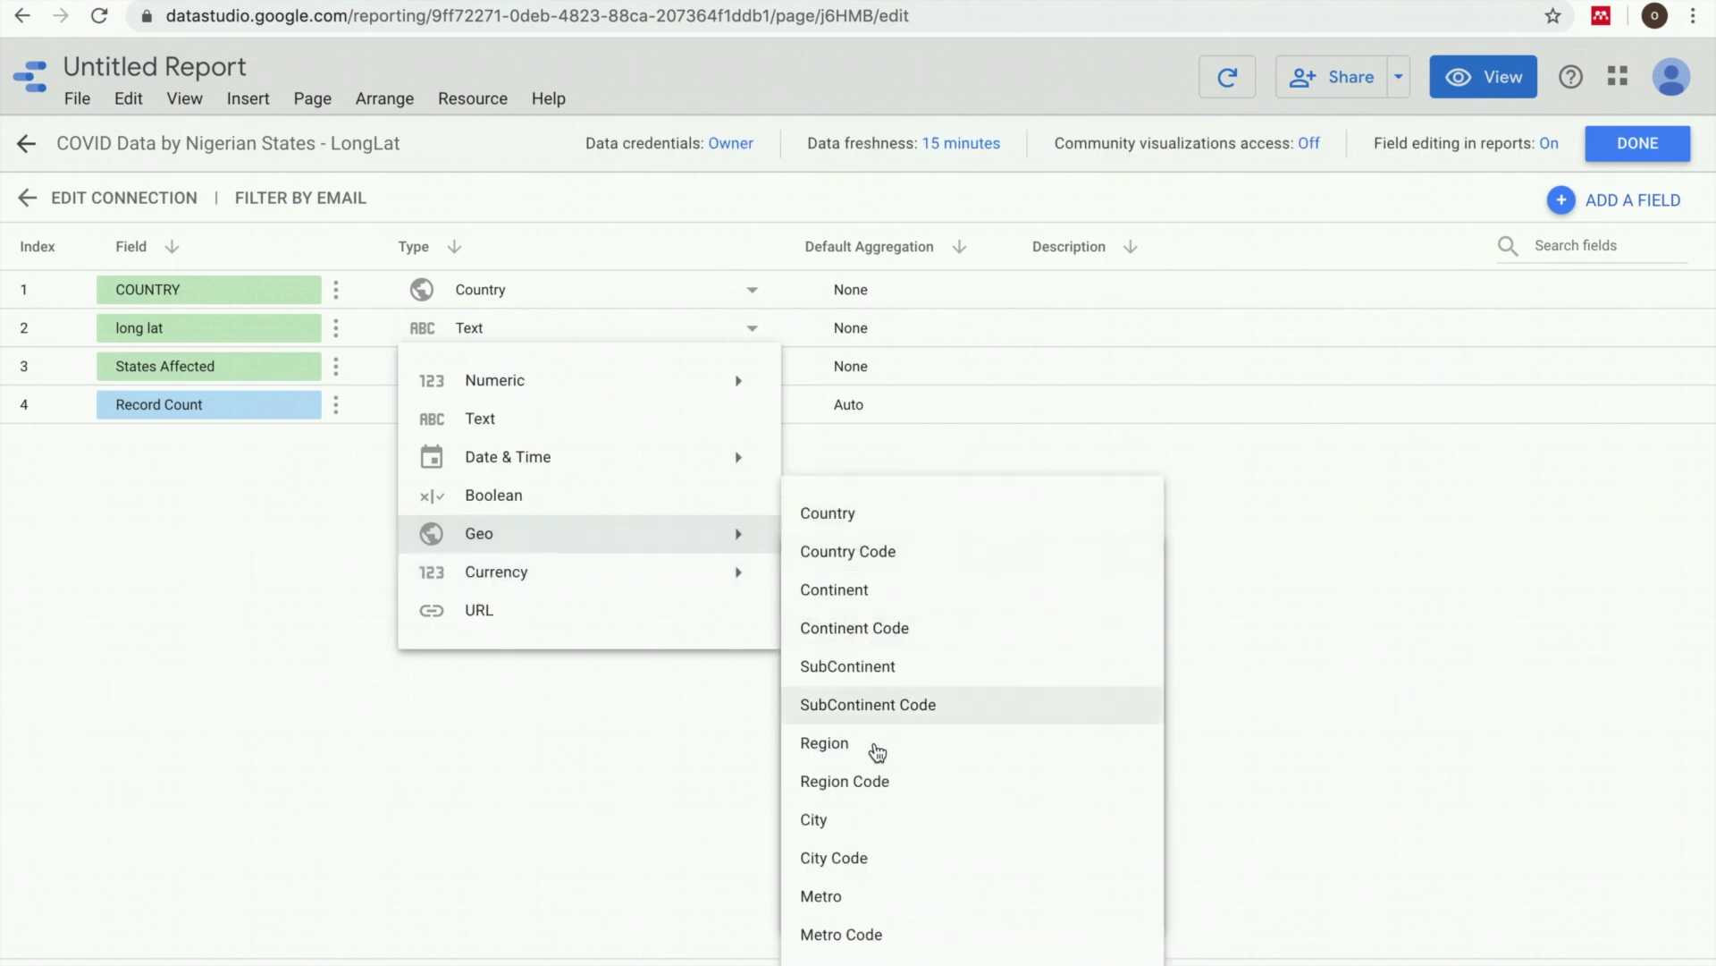
{"action": "left_click", "coordinate": [881, 960]}
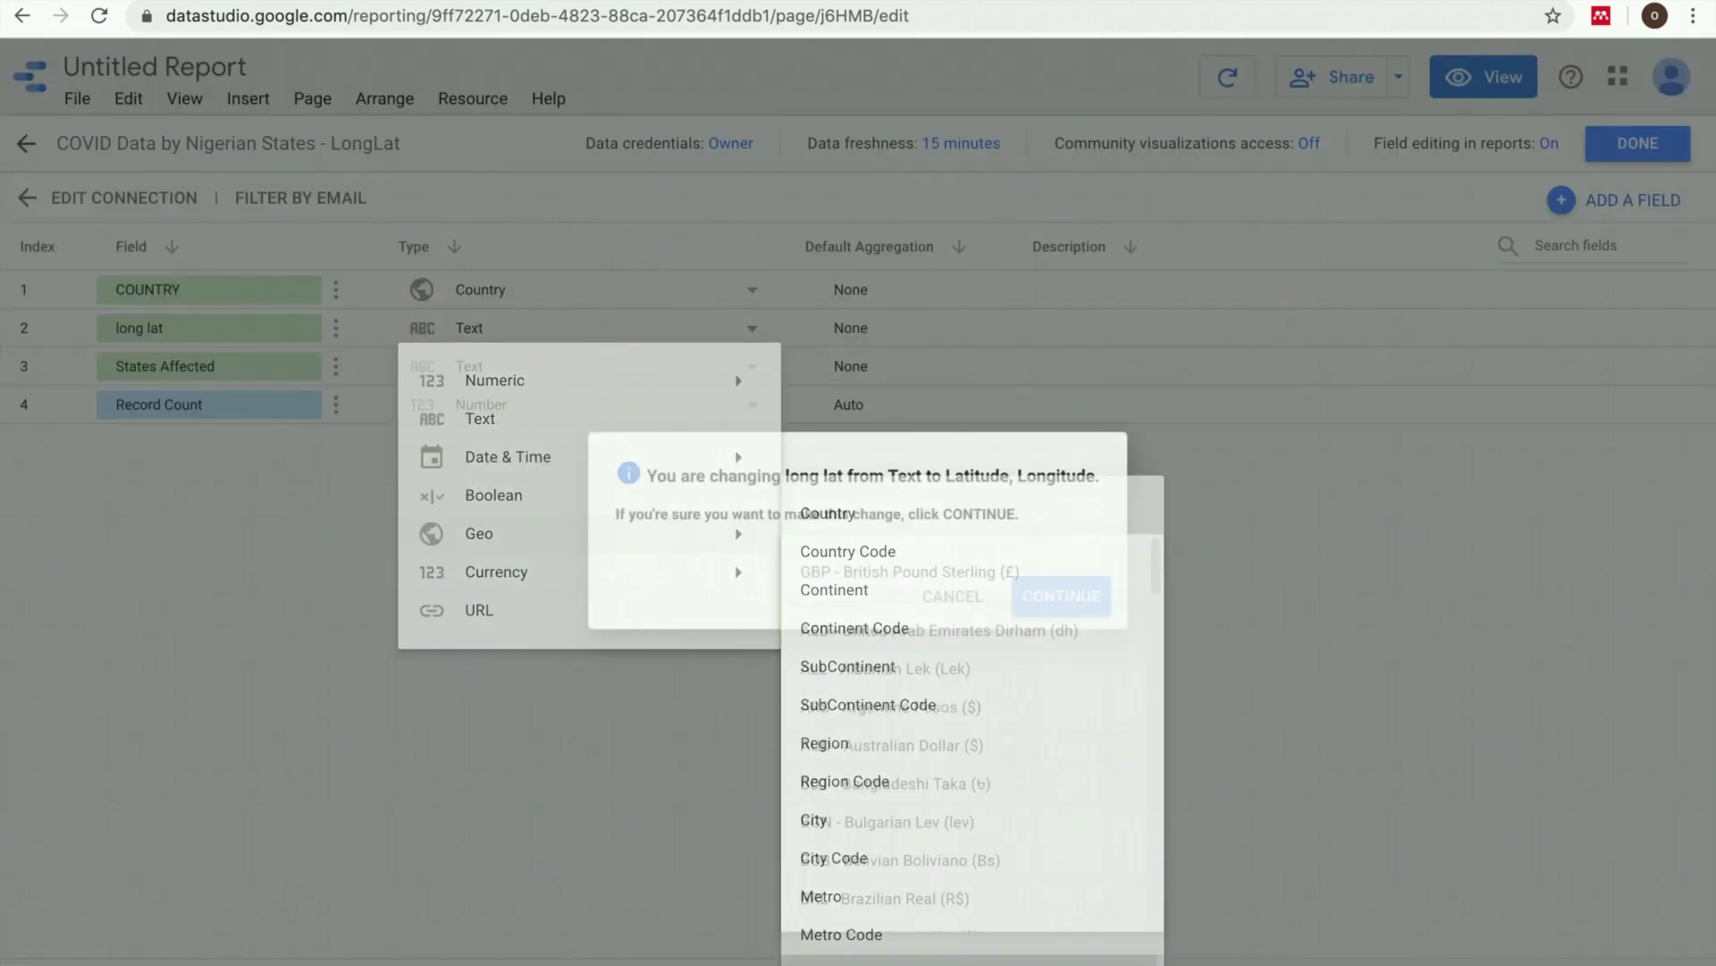
{"action": "left_click", "coordinate": [1053, 602]}
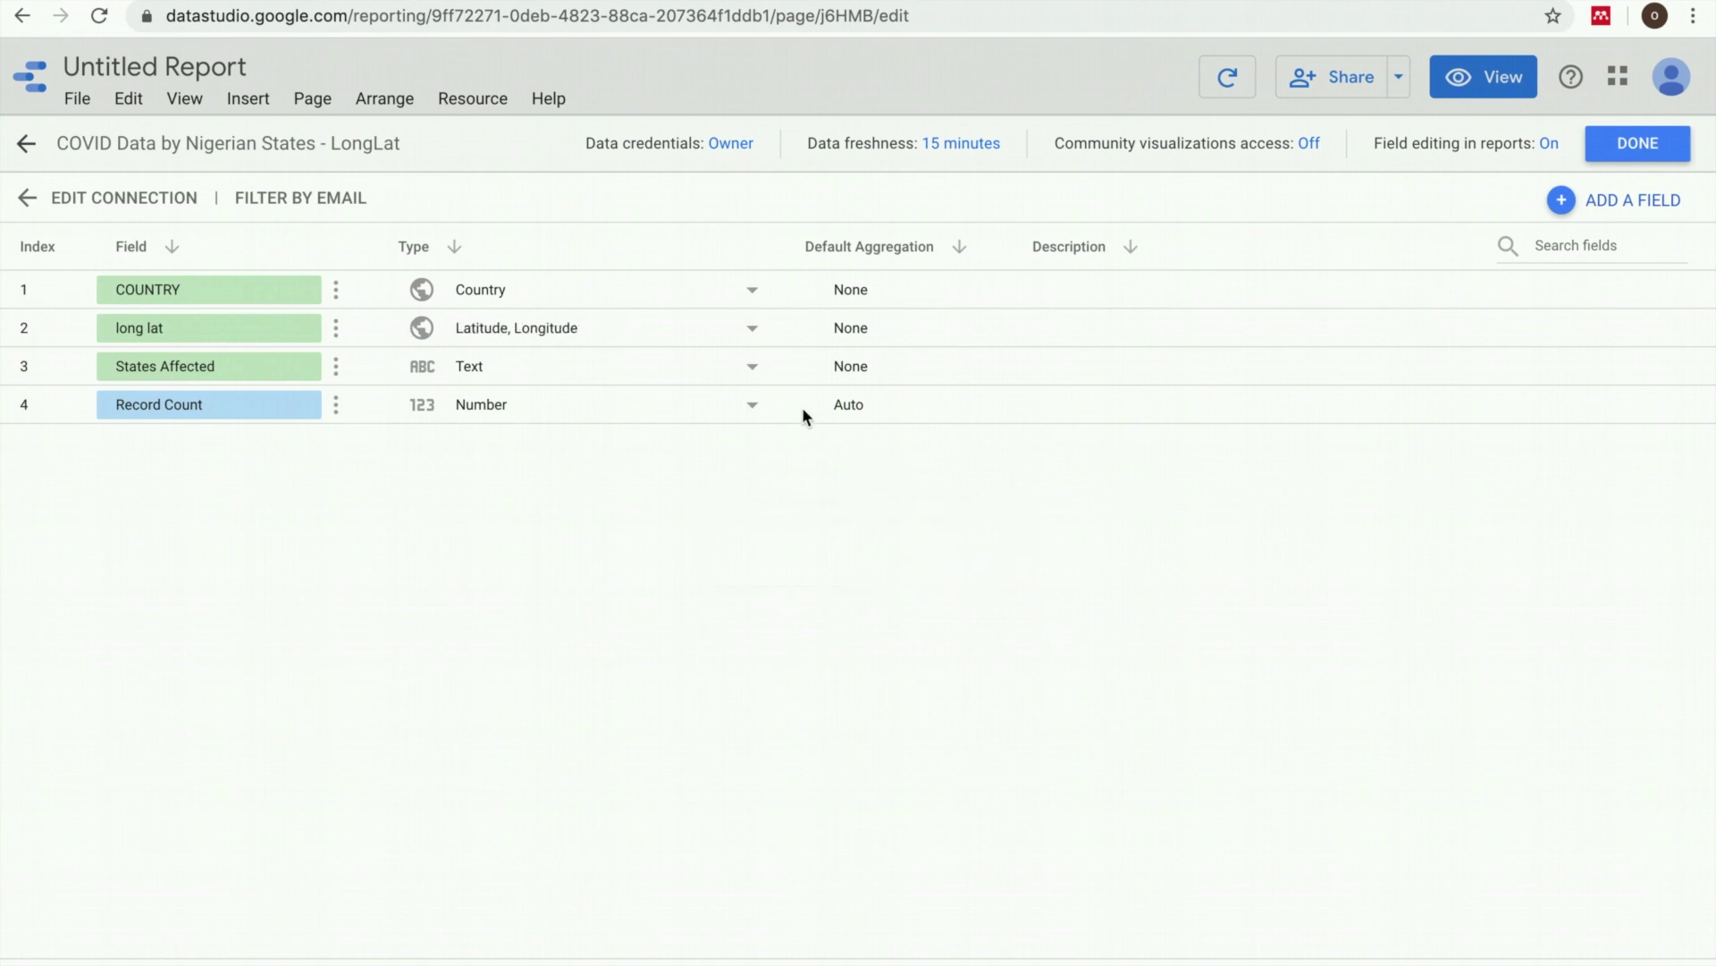
- Change the States Affected field type to City and finish editing the LongLat data source
{"action": "left_click", "coordinate": [751, 367]}
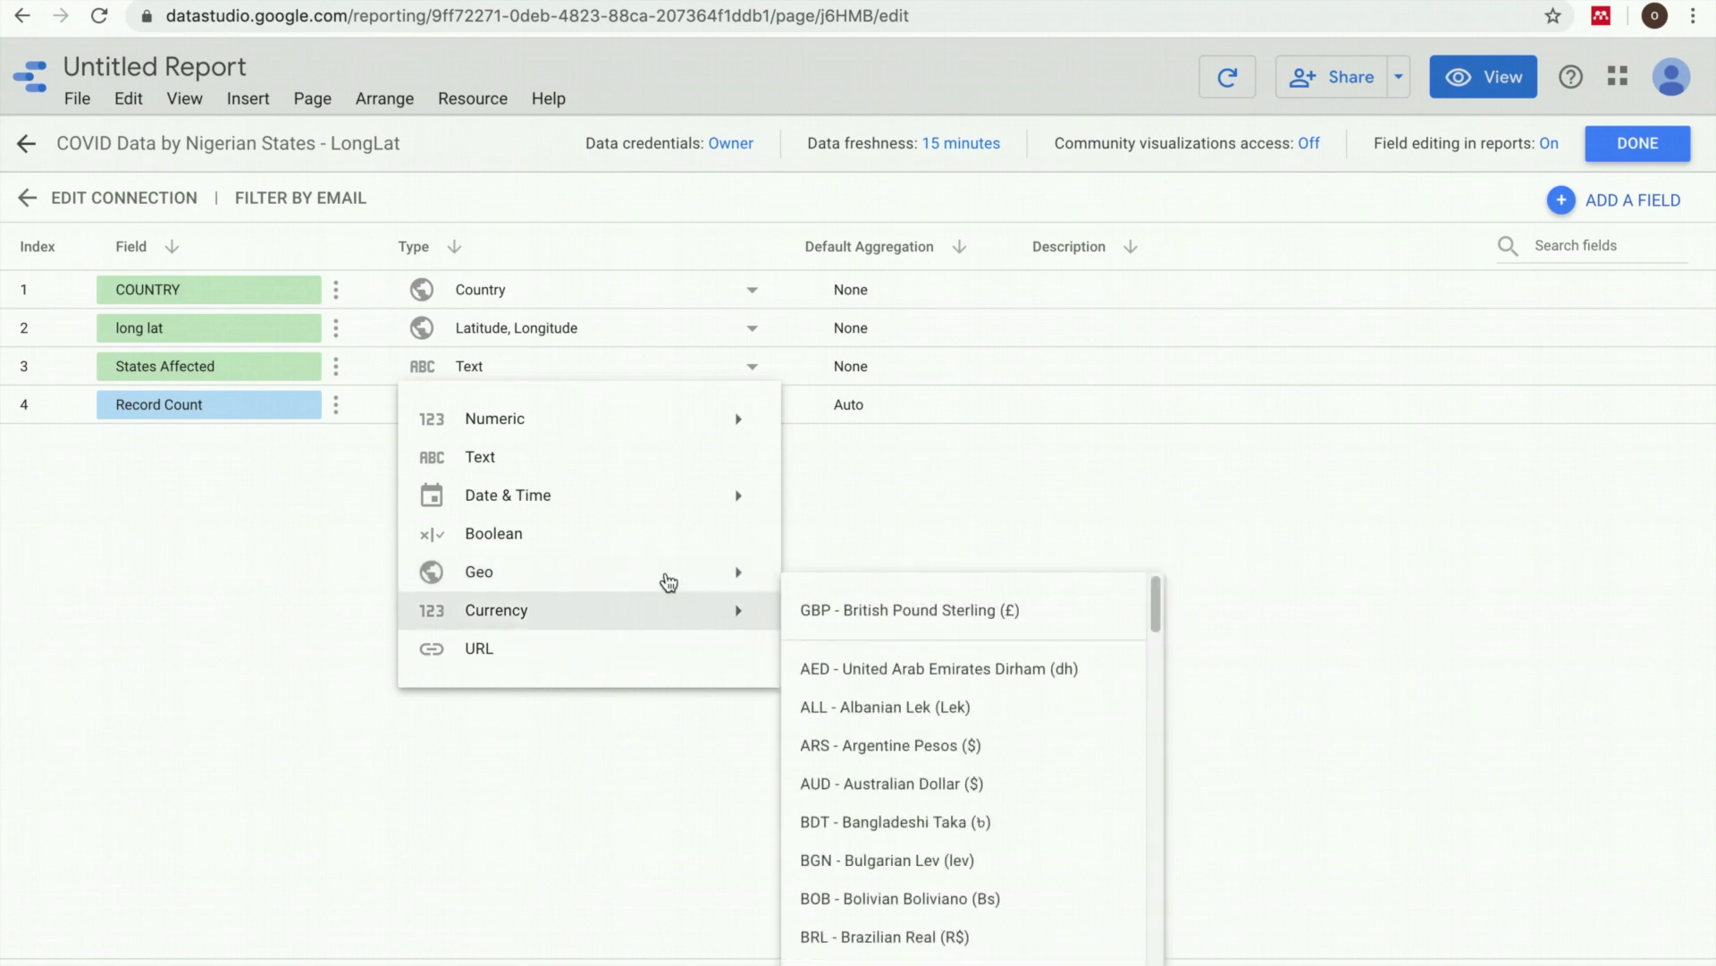
{"action": "mouse_move", "coordinate": [644, 578]}
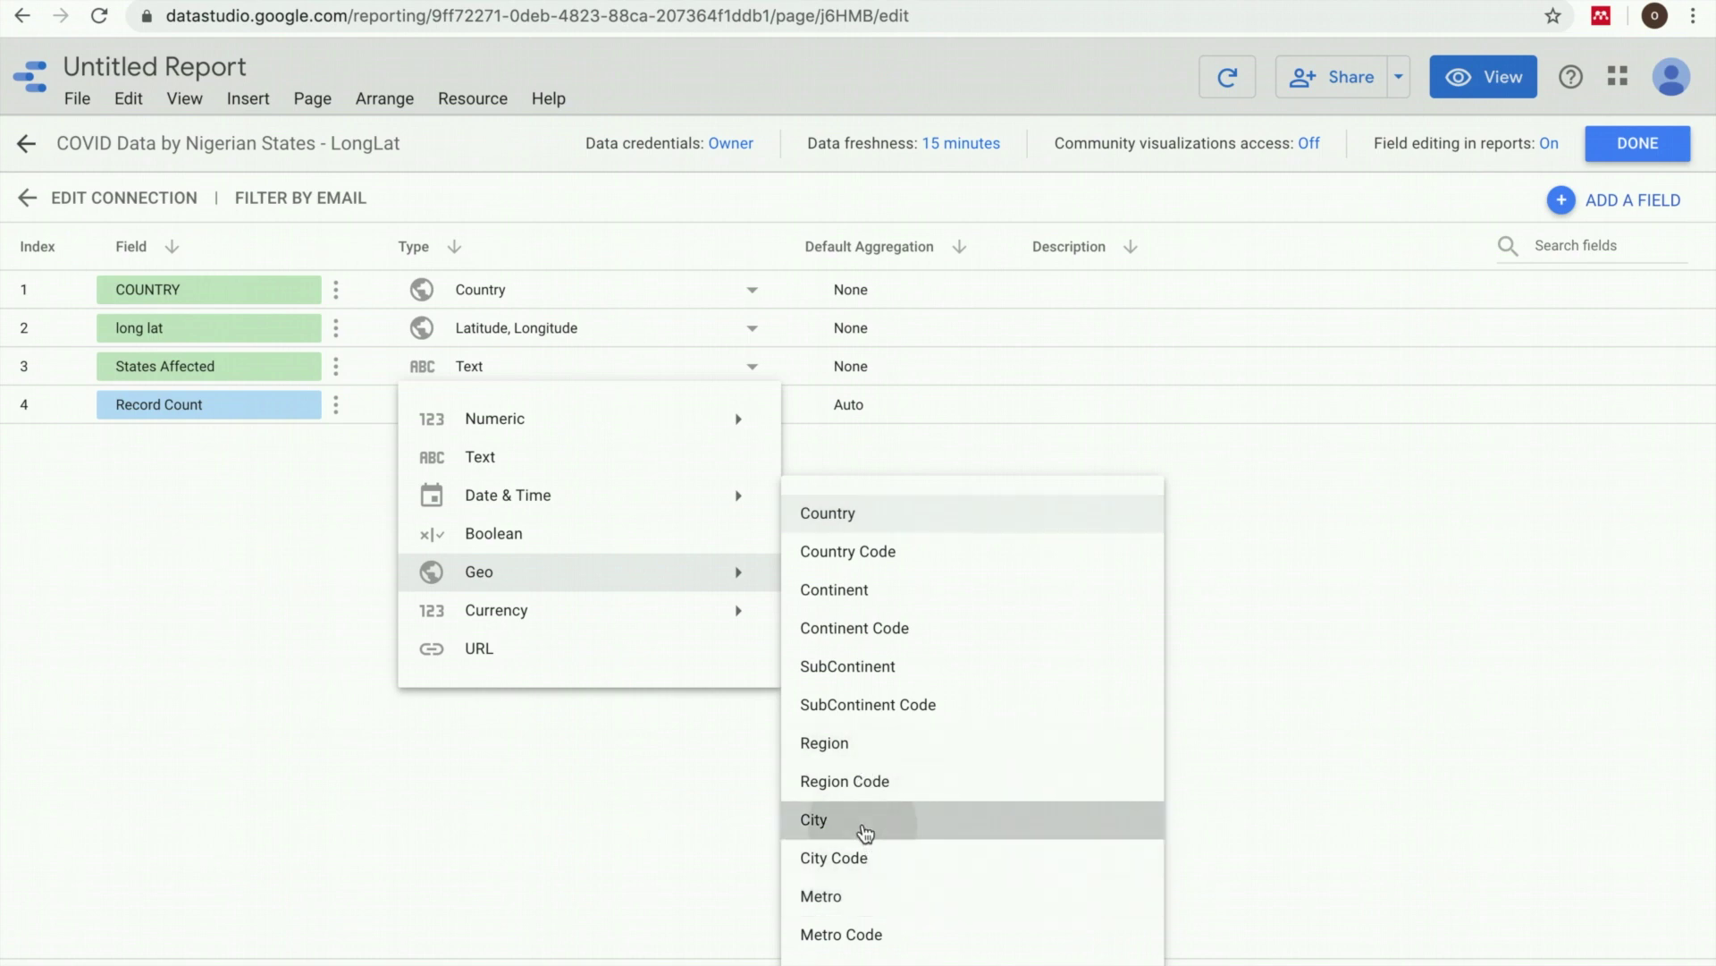
{"action": "left_click", "coordinate": [863, 828]}
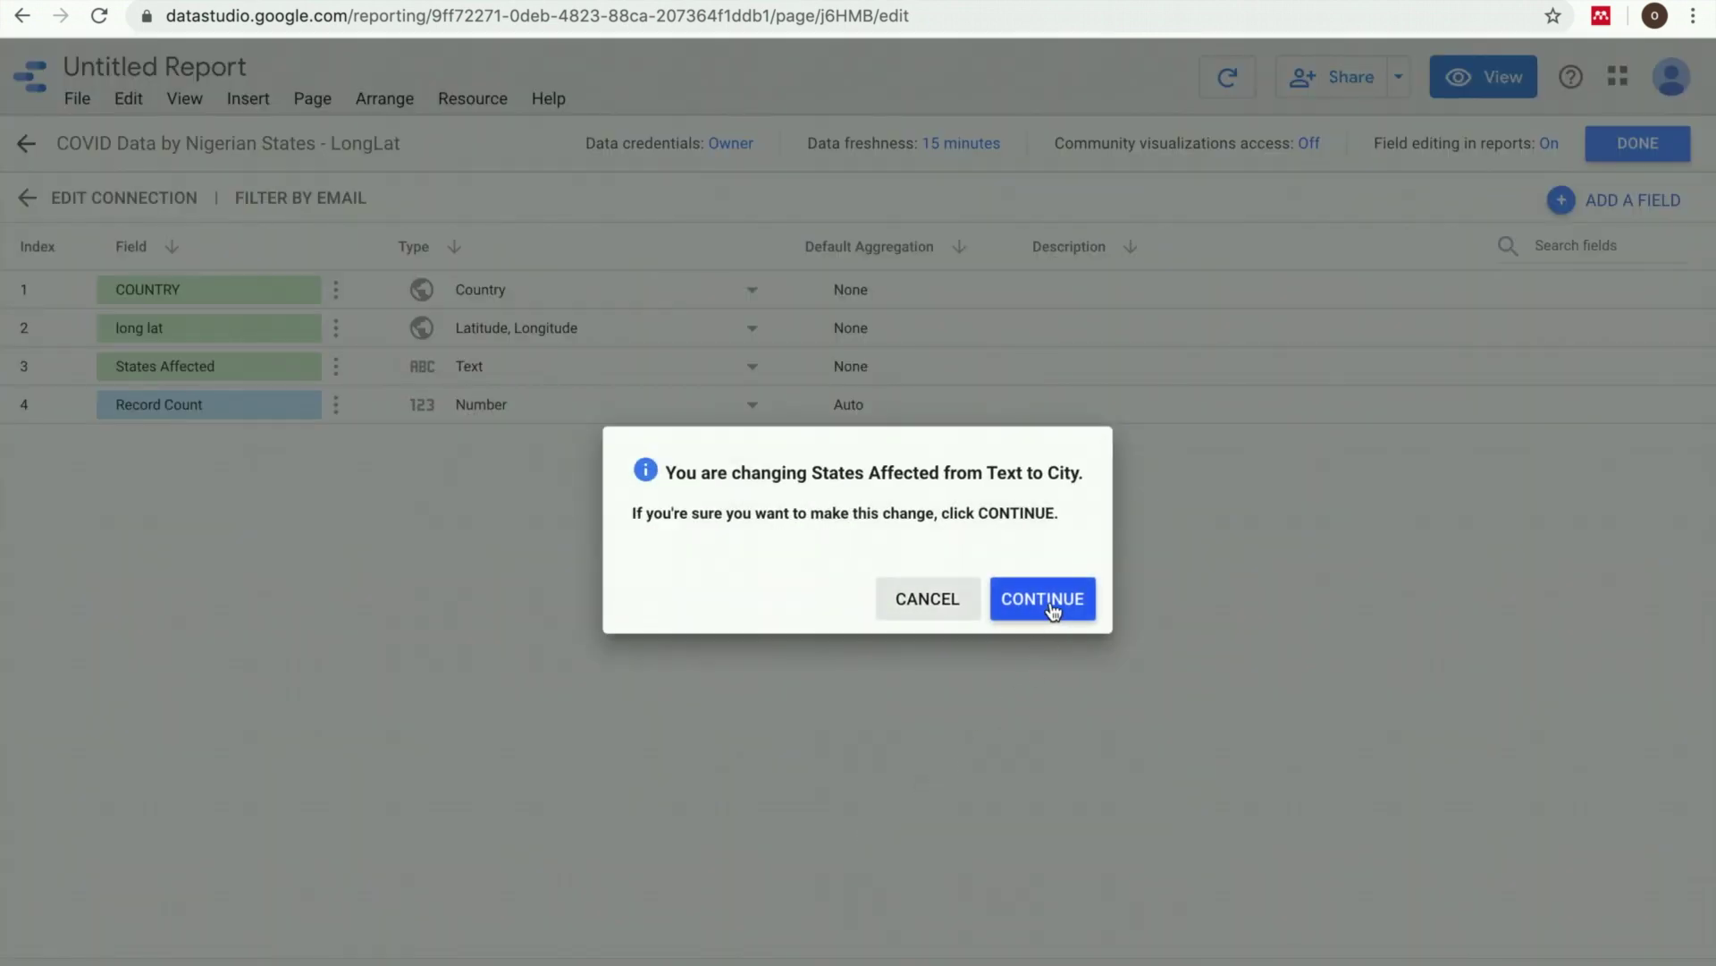
{"action": "left_click", "coordinate": [1047, 597]}
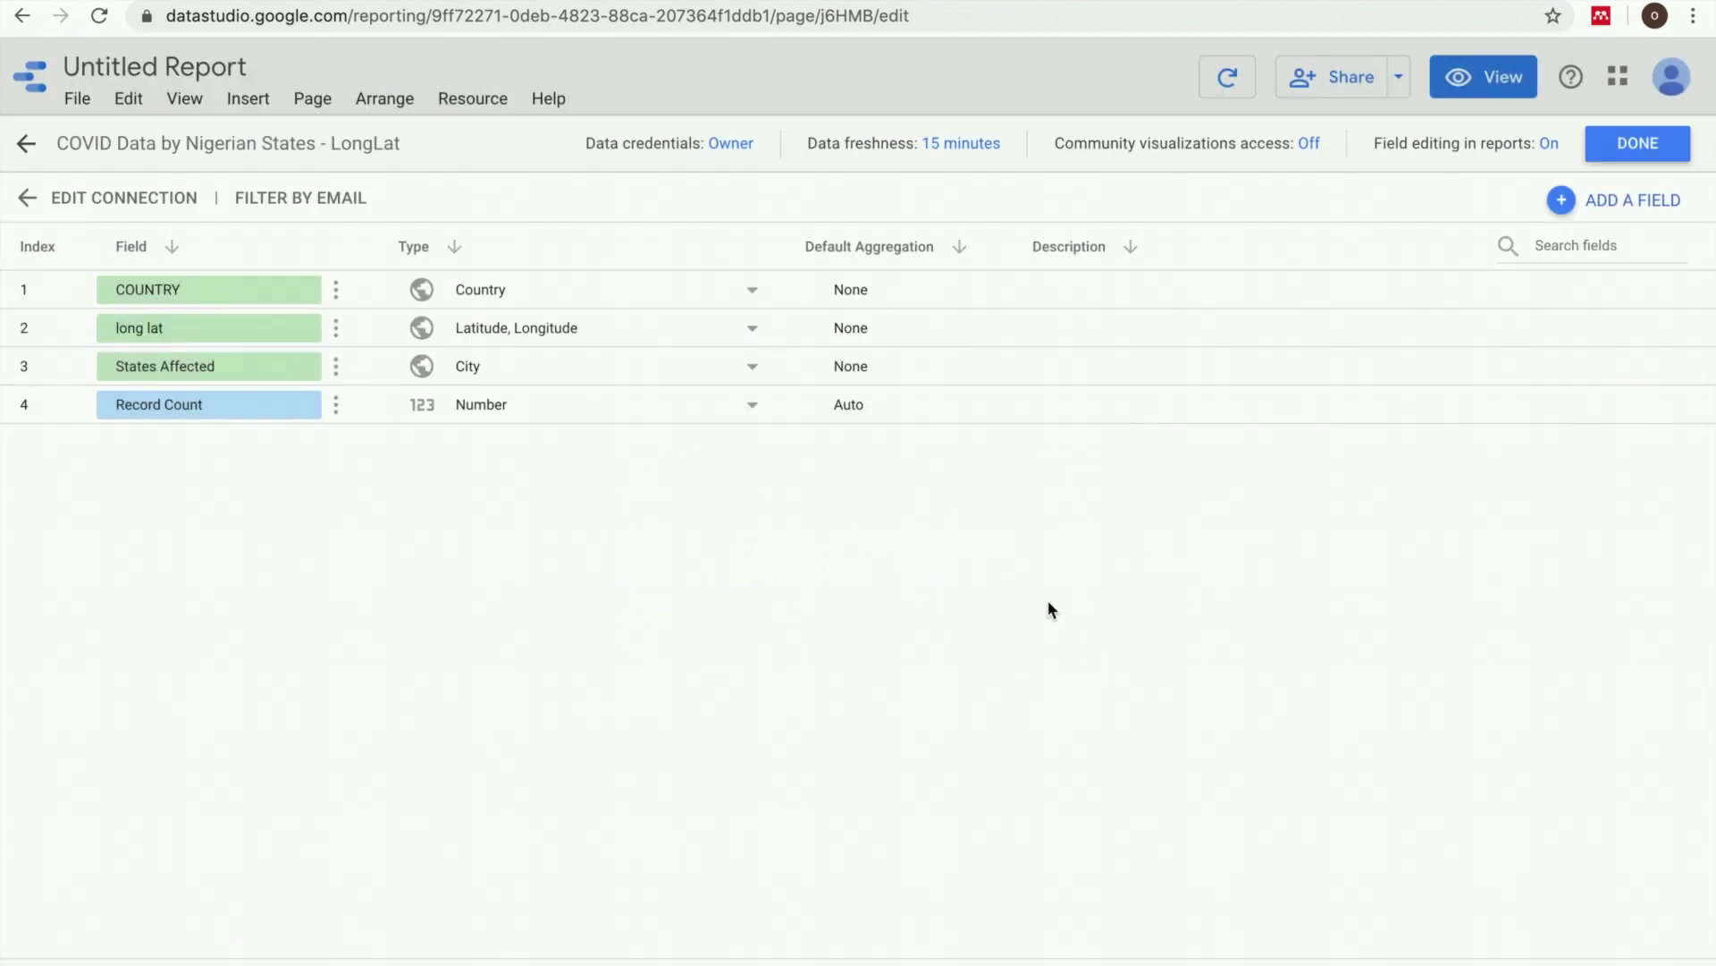
{"action": "left_click", "coordinate": [1639, 144]}
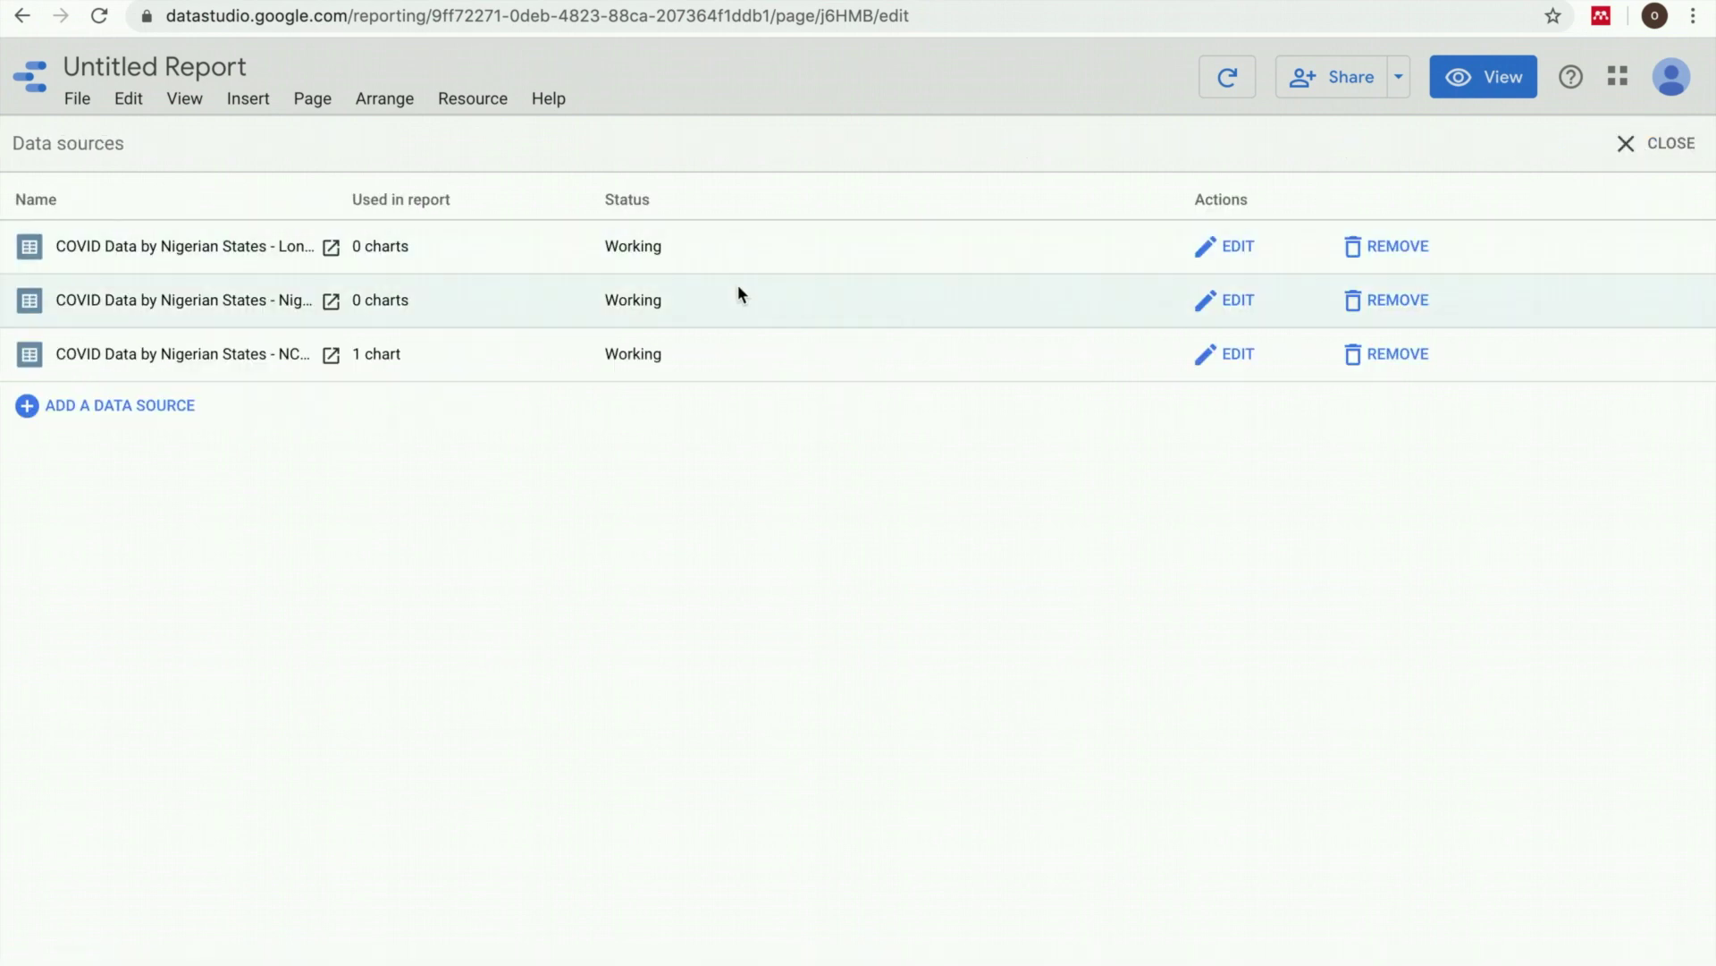
- Check the timeseries data source's field types and change the States Affected field type to City in the NCDC COVID Data source
{"action": "left_click", "coordinate": [1239, 301]}
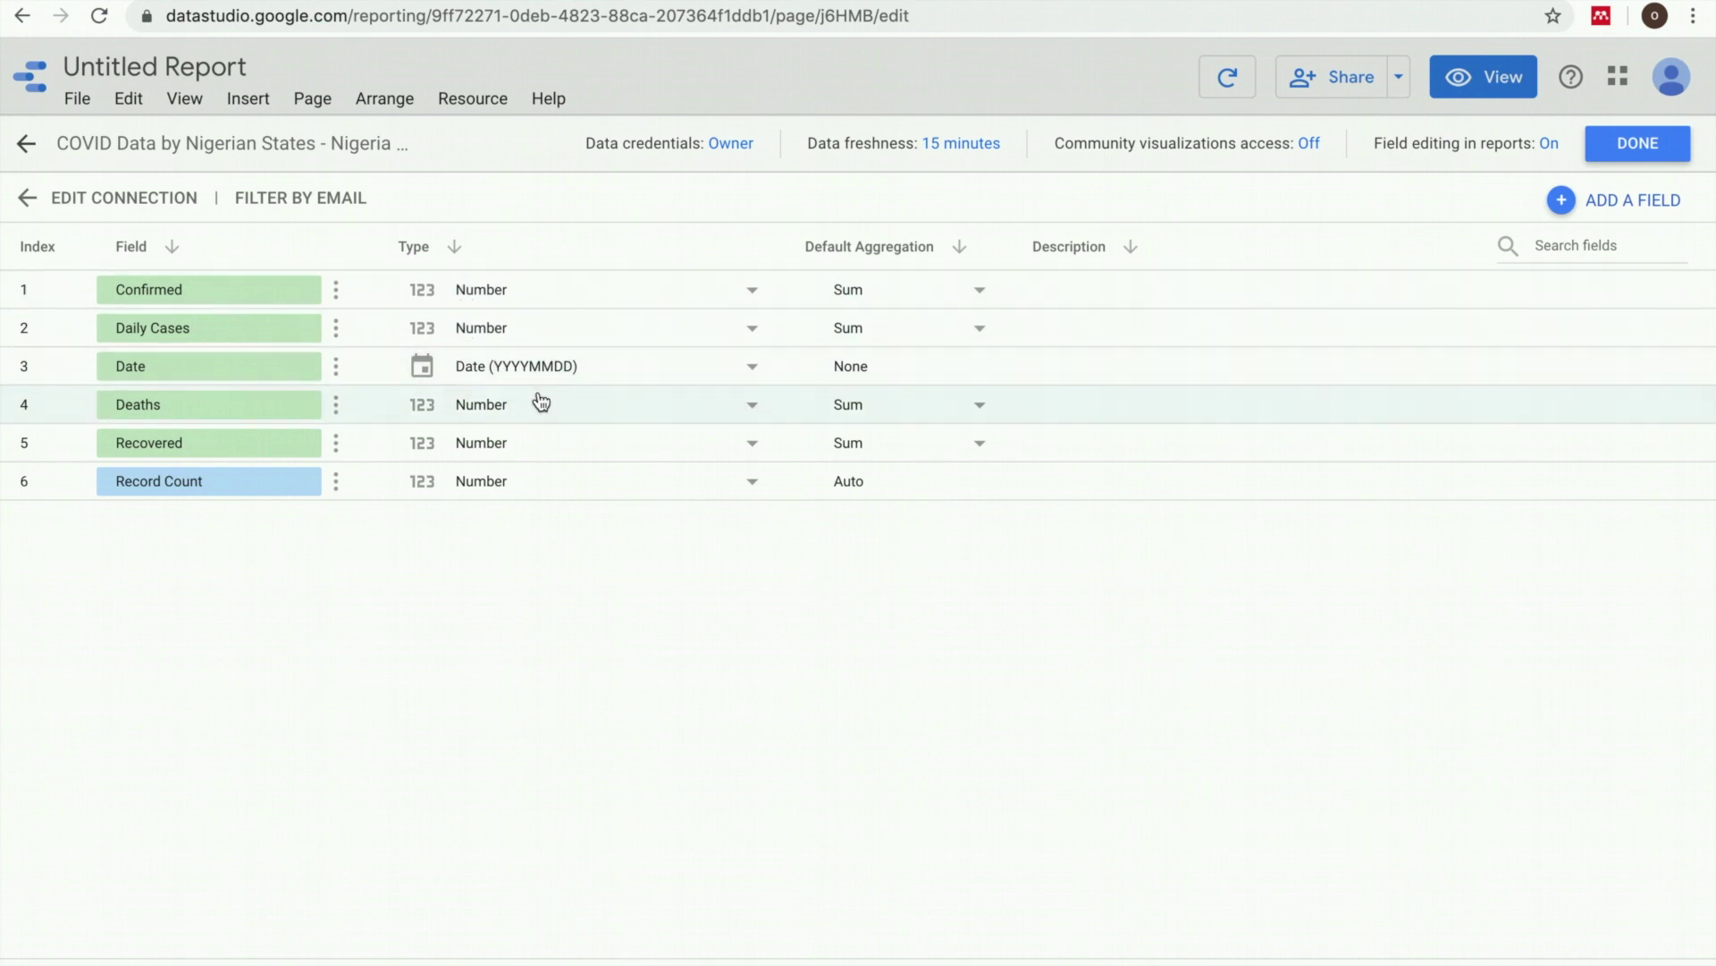
{"action": "left_click", "coordinate": [1628, 148]}
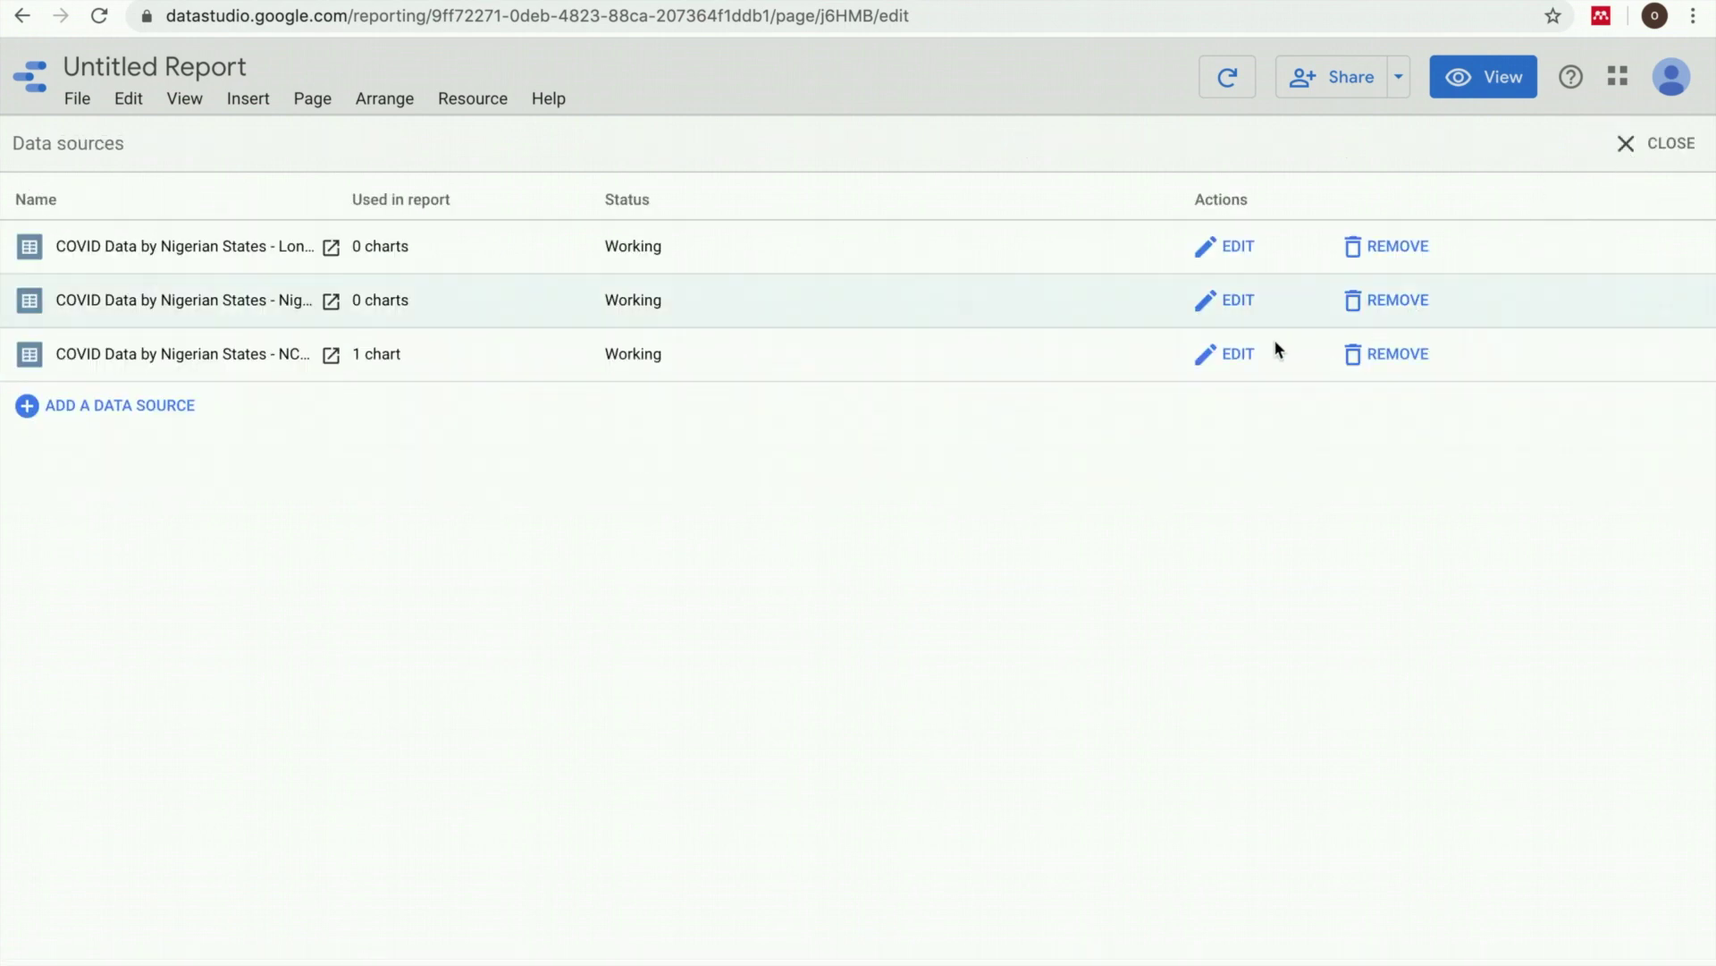
{"action": "left_click", "coordinate": [1239, 356]}
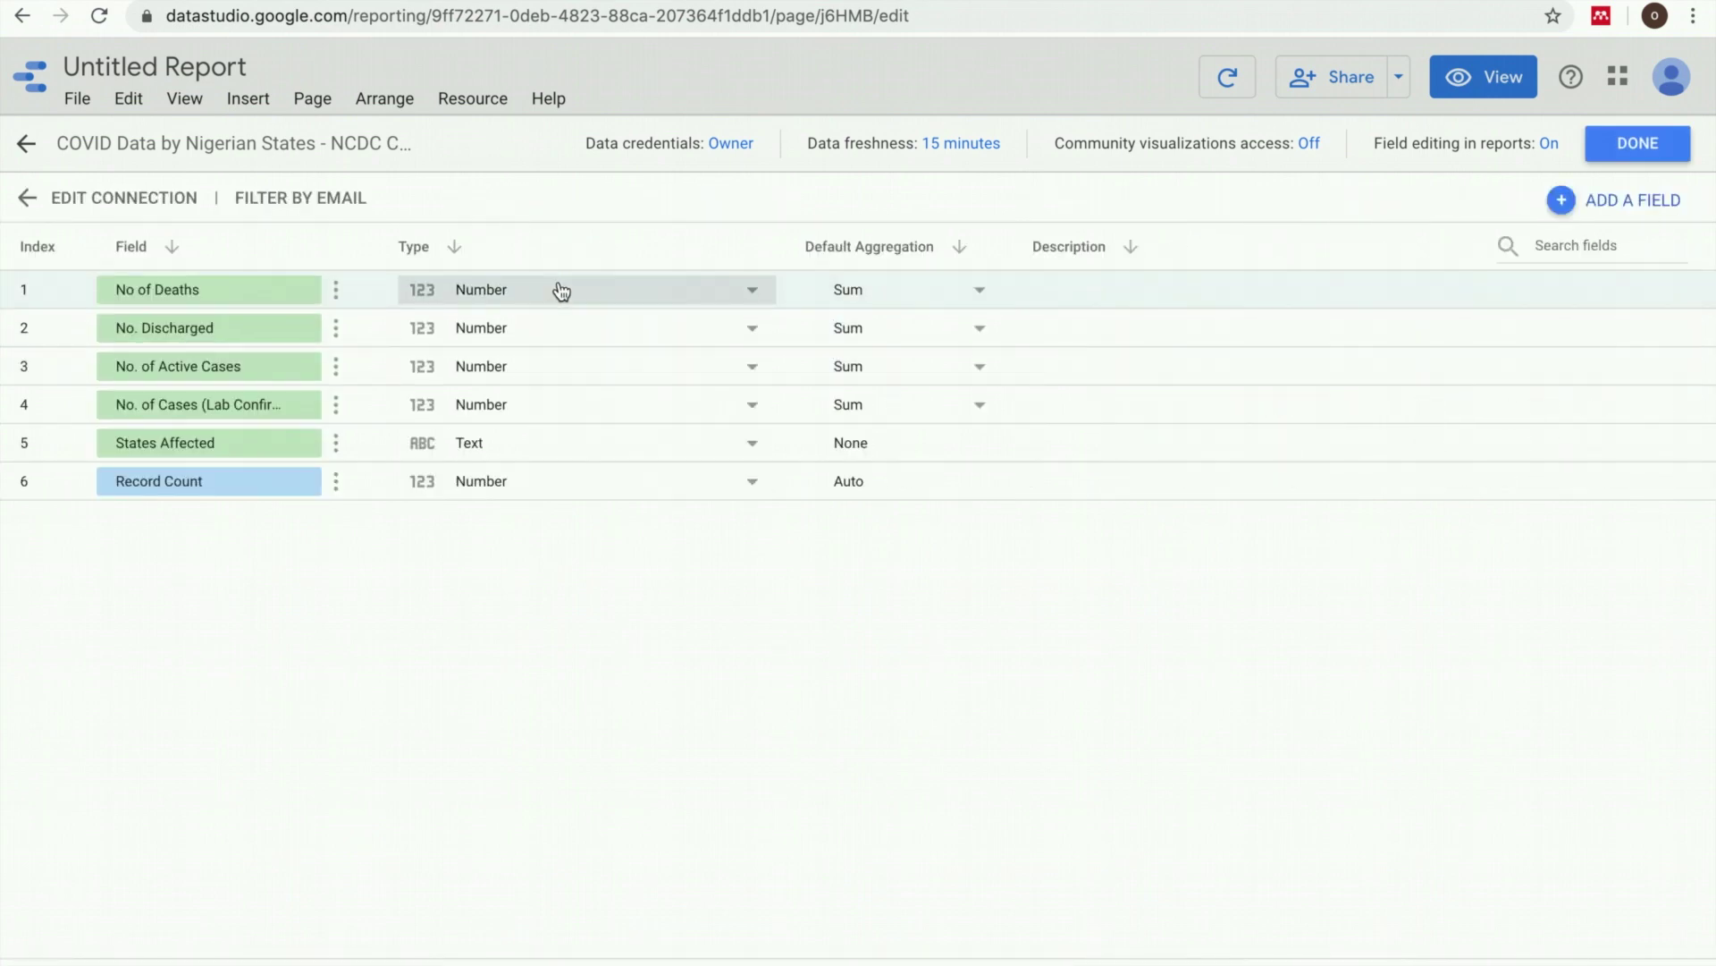
{"action": "left_click", "coordinate": [753, 447]}
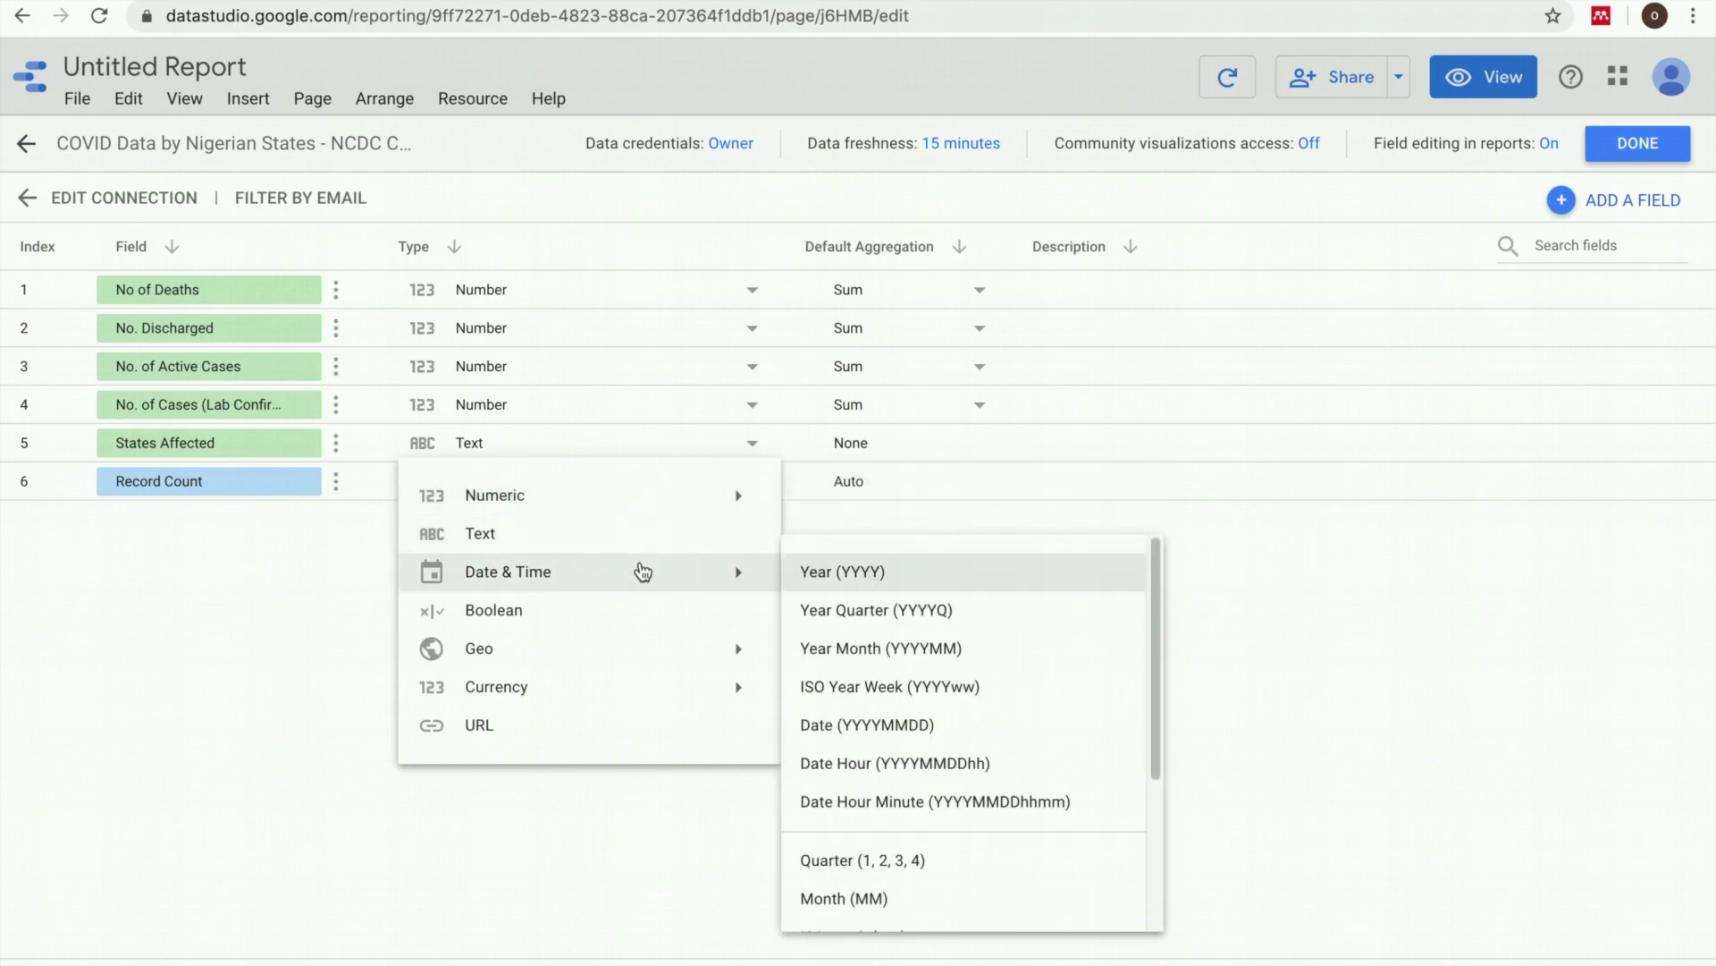
{"action": "mouse_move", "coordinate": [739, 651]}
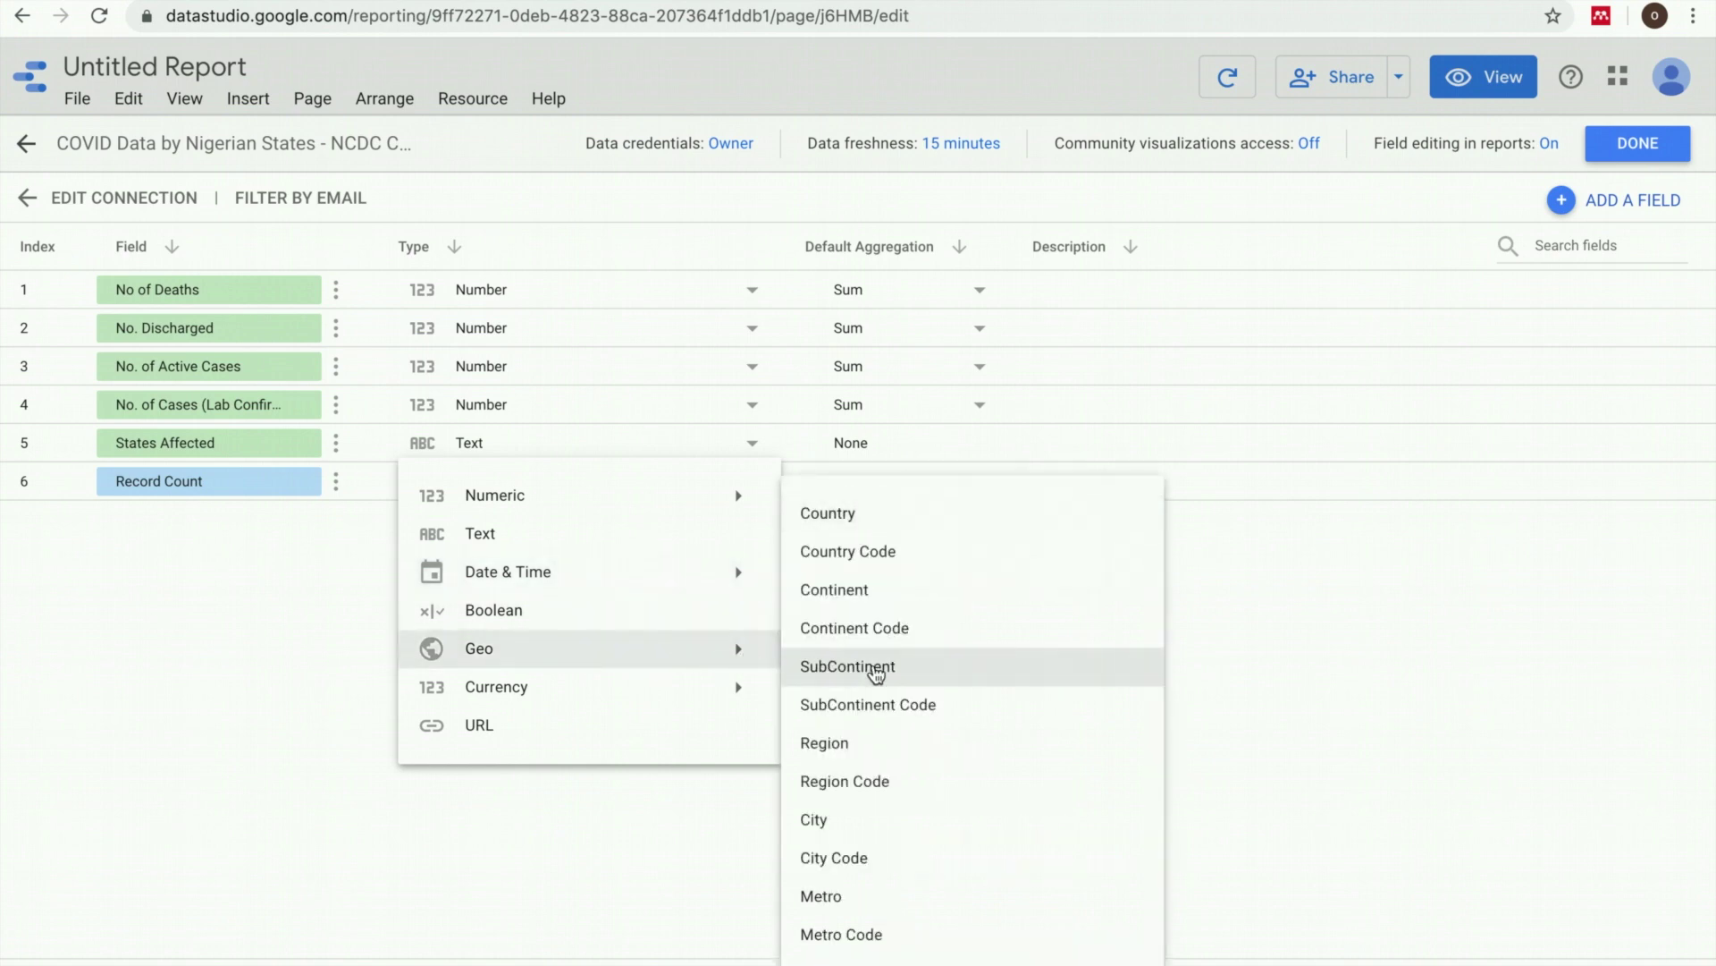
{"action": "left_click", "coordinate": [848, 817]}
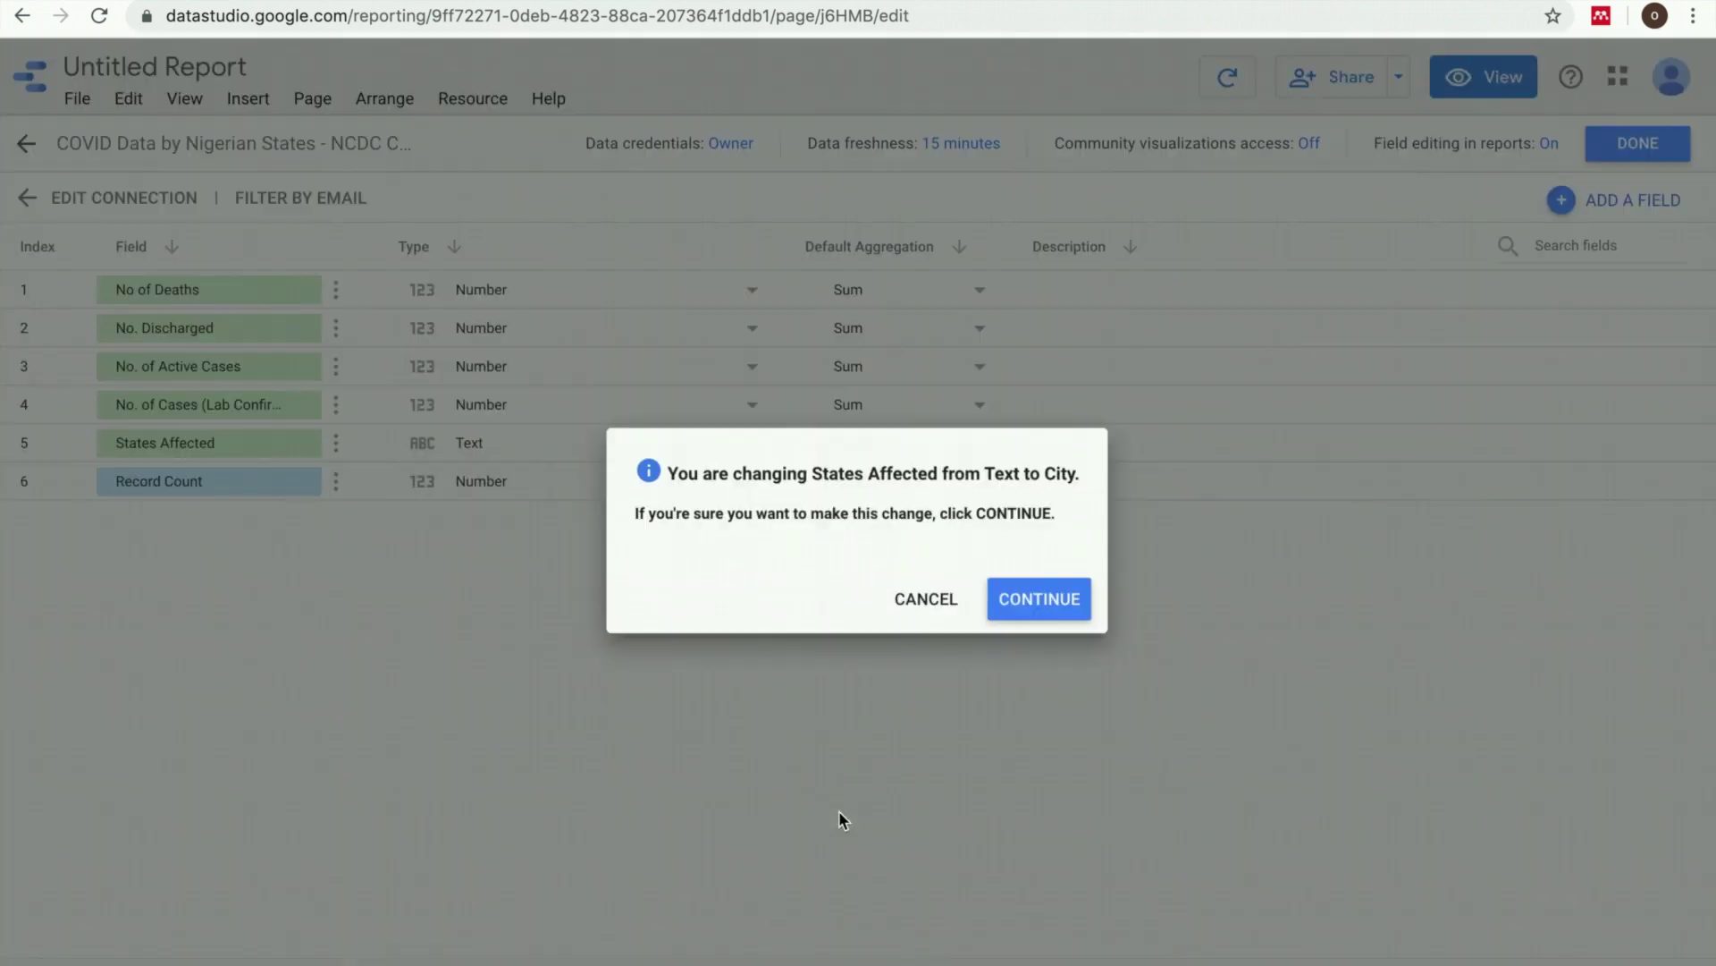
{"action": "left_click", "coordinate": [1037, 606]}
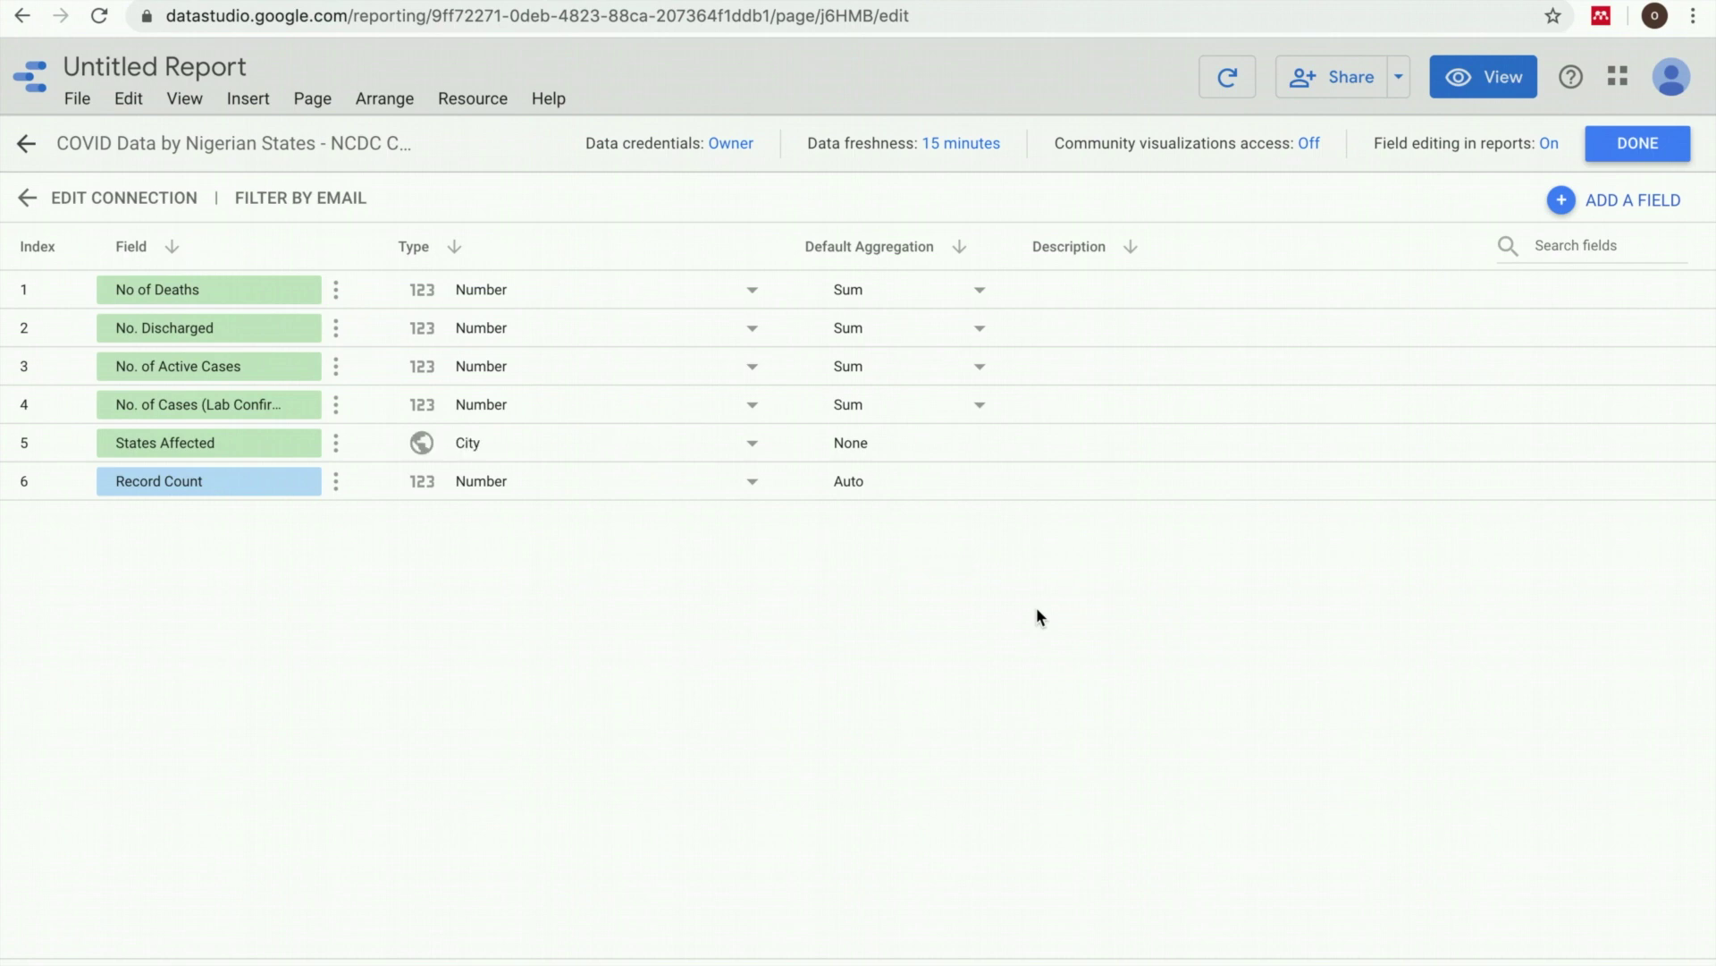
{"action": "left_click", "coordinate": [1640, 151]}
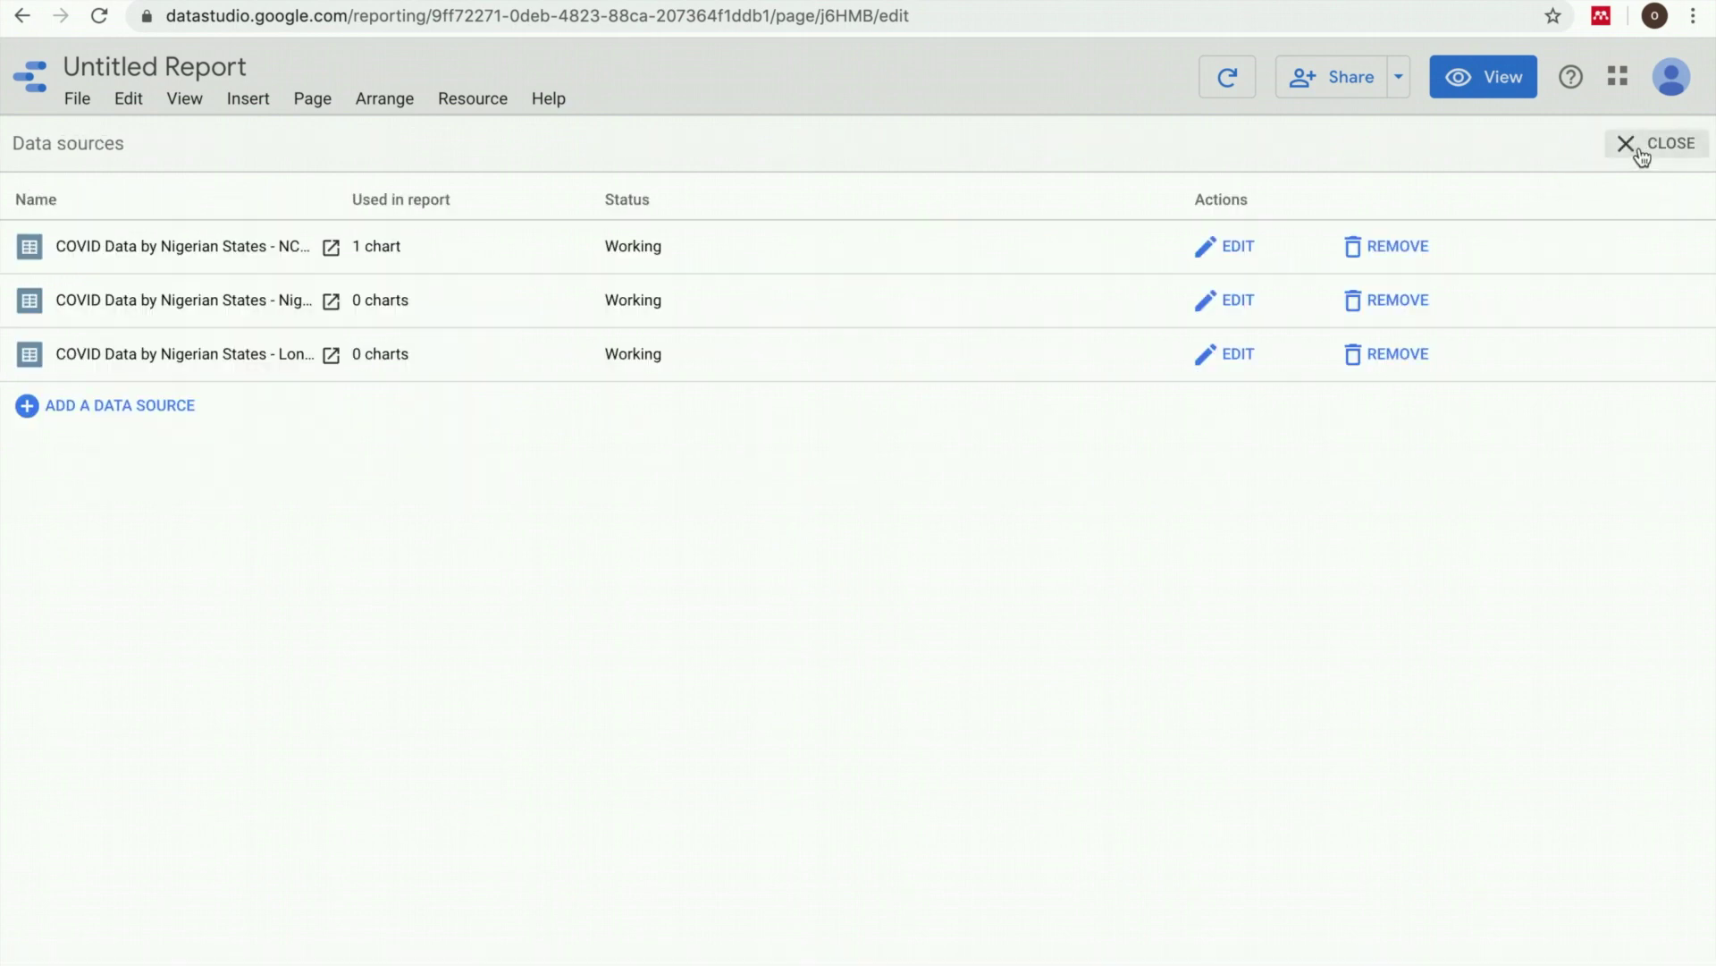
{"action": "left_click", "coordinate": [1643, 151]}
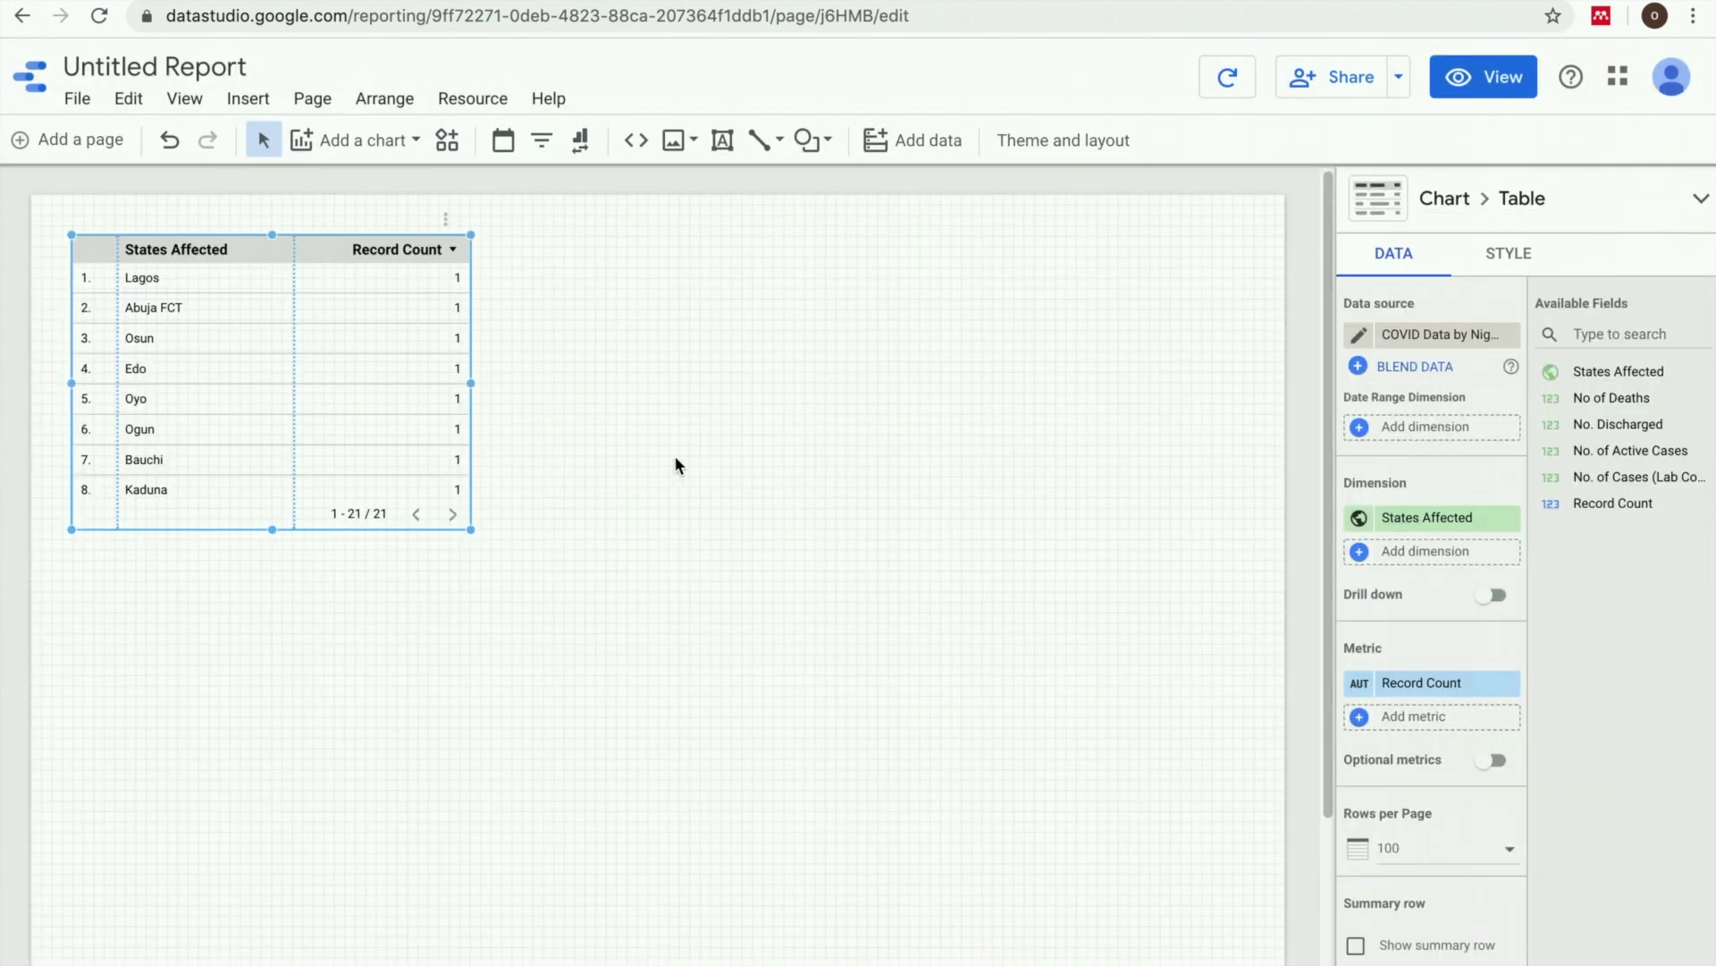
- Enlarge the table, and base it on the LongLat data source with COUNTRY added as a dimension before States Affected
{"action": "left_click_drag", "start_coordinate": [470, 533], "coordinate": [962, 870]}
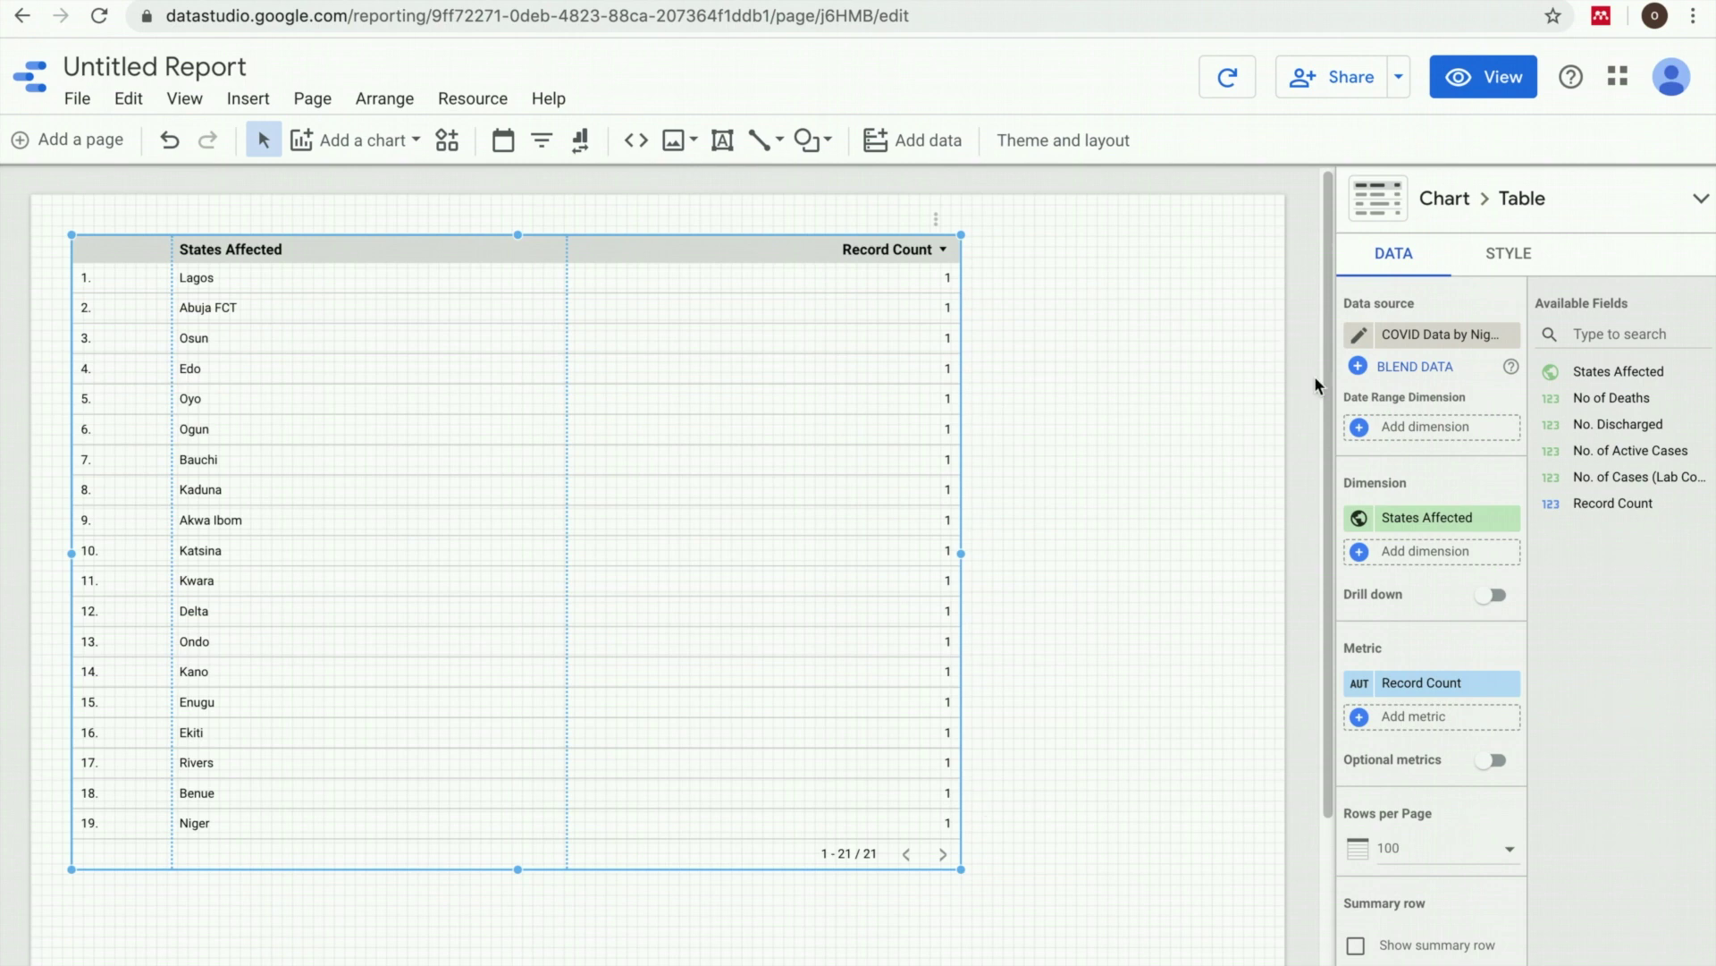
{"action": "left_click", "coordinate": [1417, 340]}
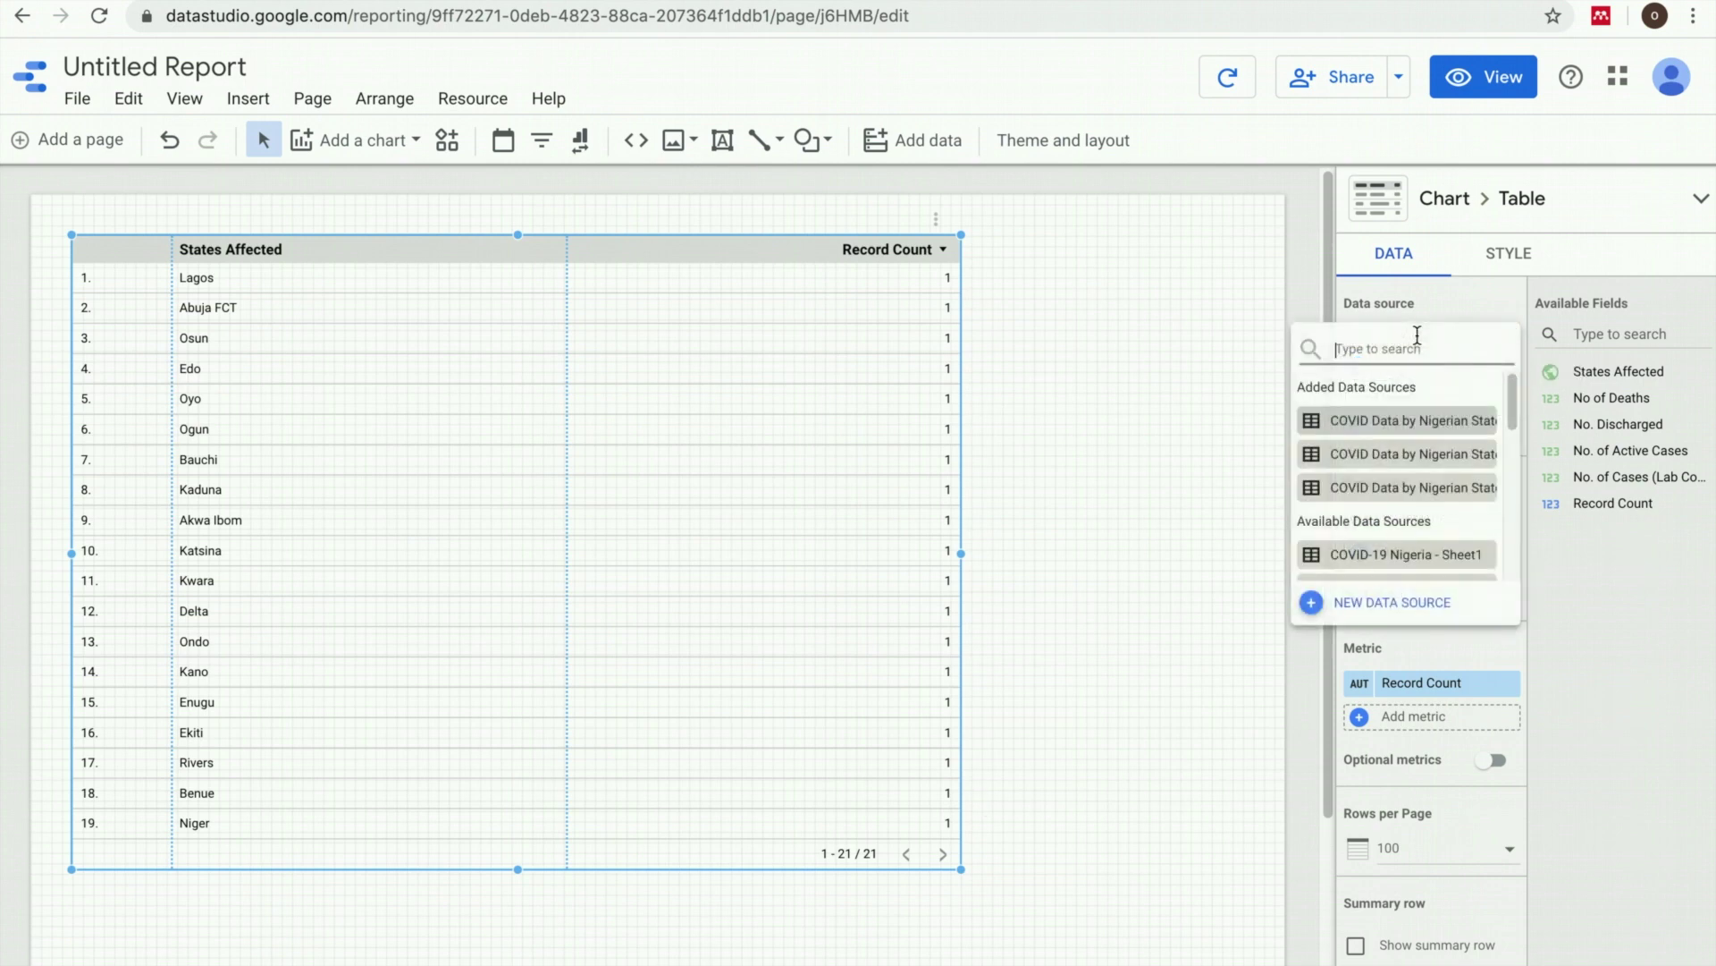
{"action": "left_click", "coordinate": [1419, 490]}
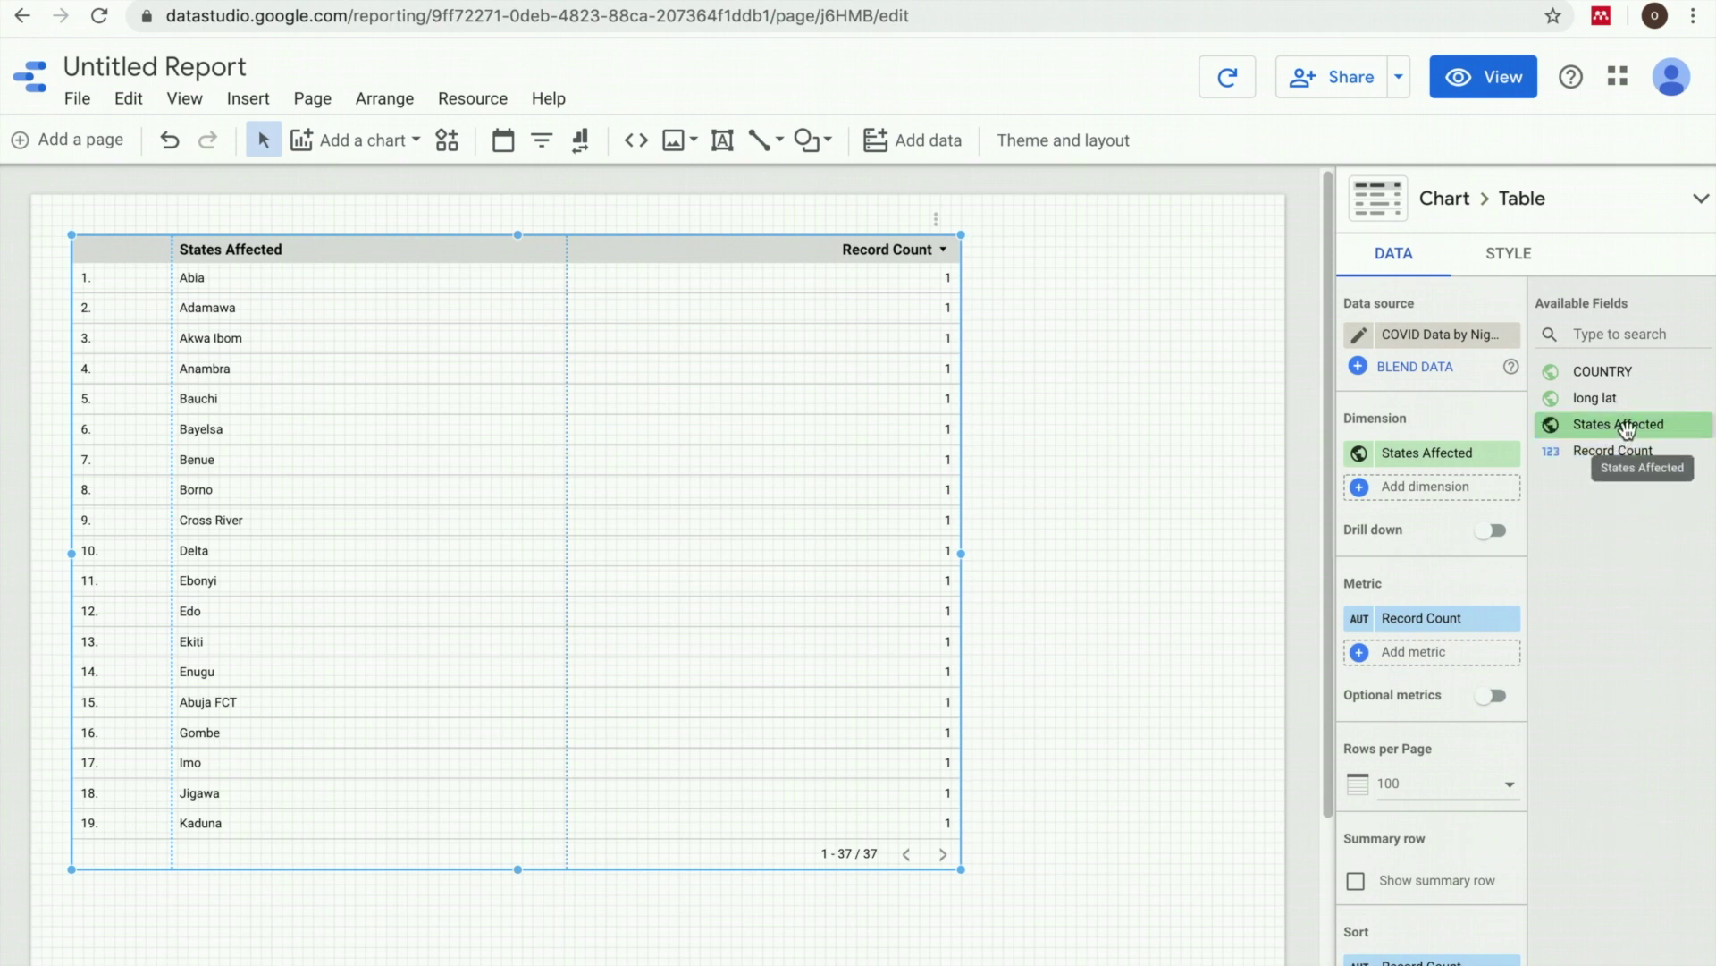
{"action": "left_click_drag", "start_coordinate": [1613, 371], "coordinate": [1442, 454]}
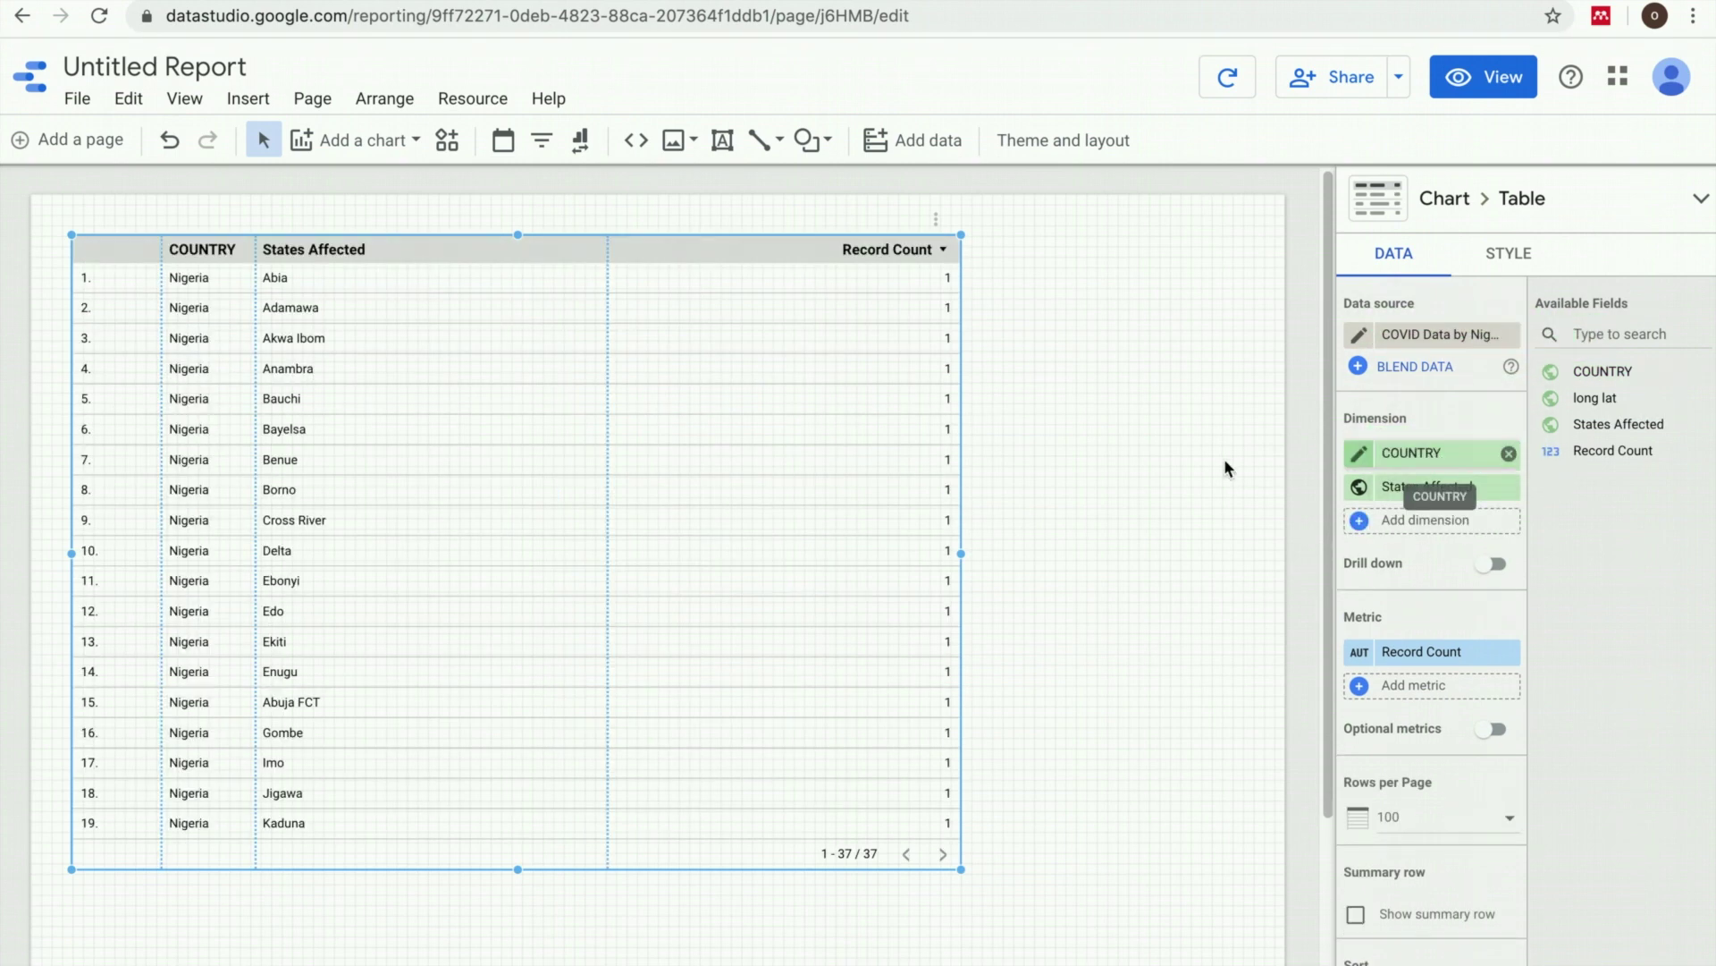
- Blend the LongLat source without COUNTRY with the NCDC COVID Data source, using States Affected as the join key
{"action": "left_click", "coordinate": [1417, 367]}
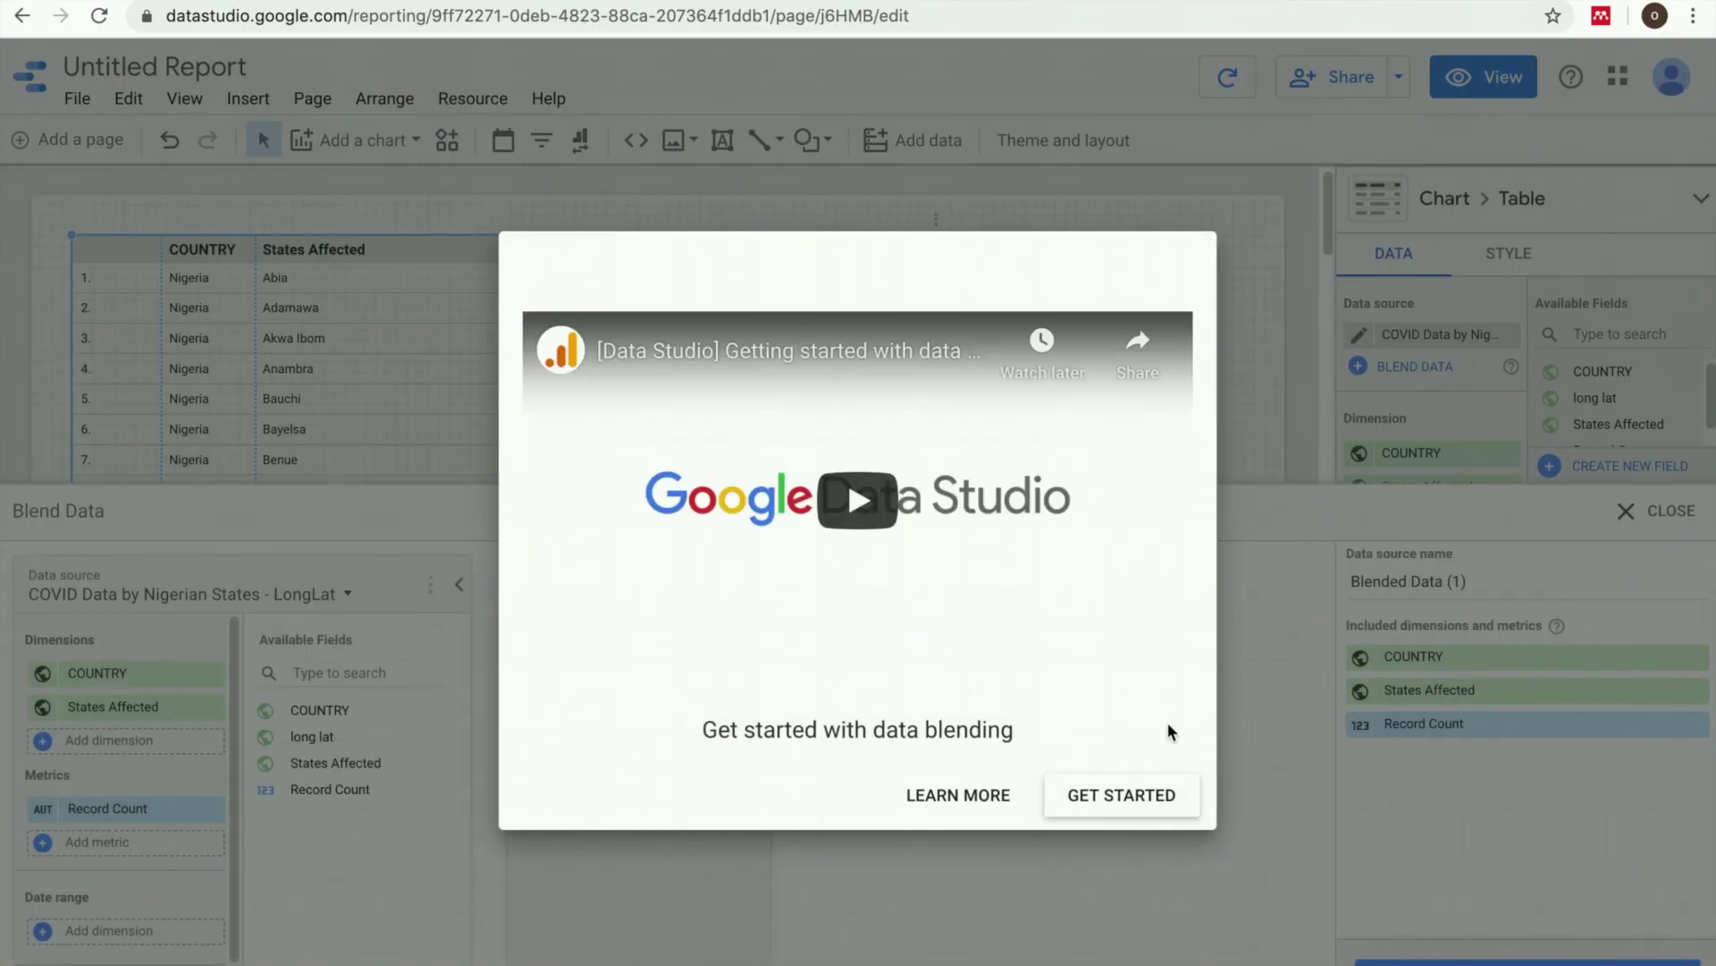
{"action": "left_click", "coordinate": [1122, 797]}
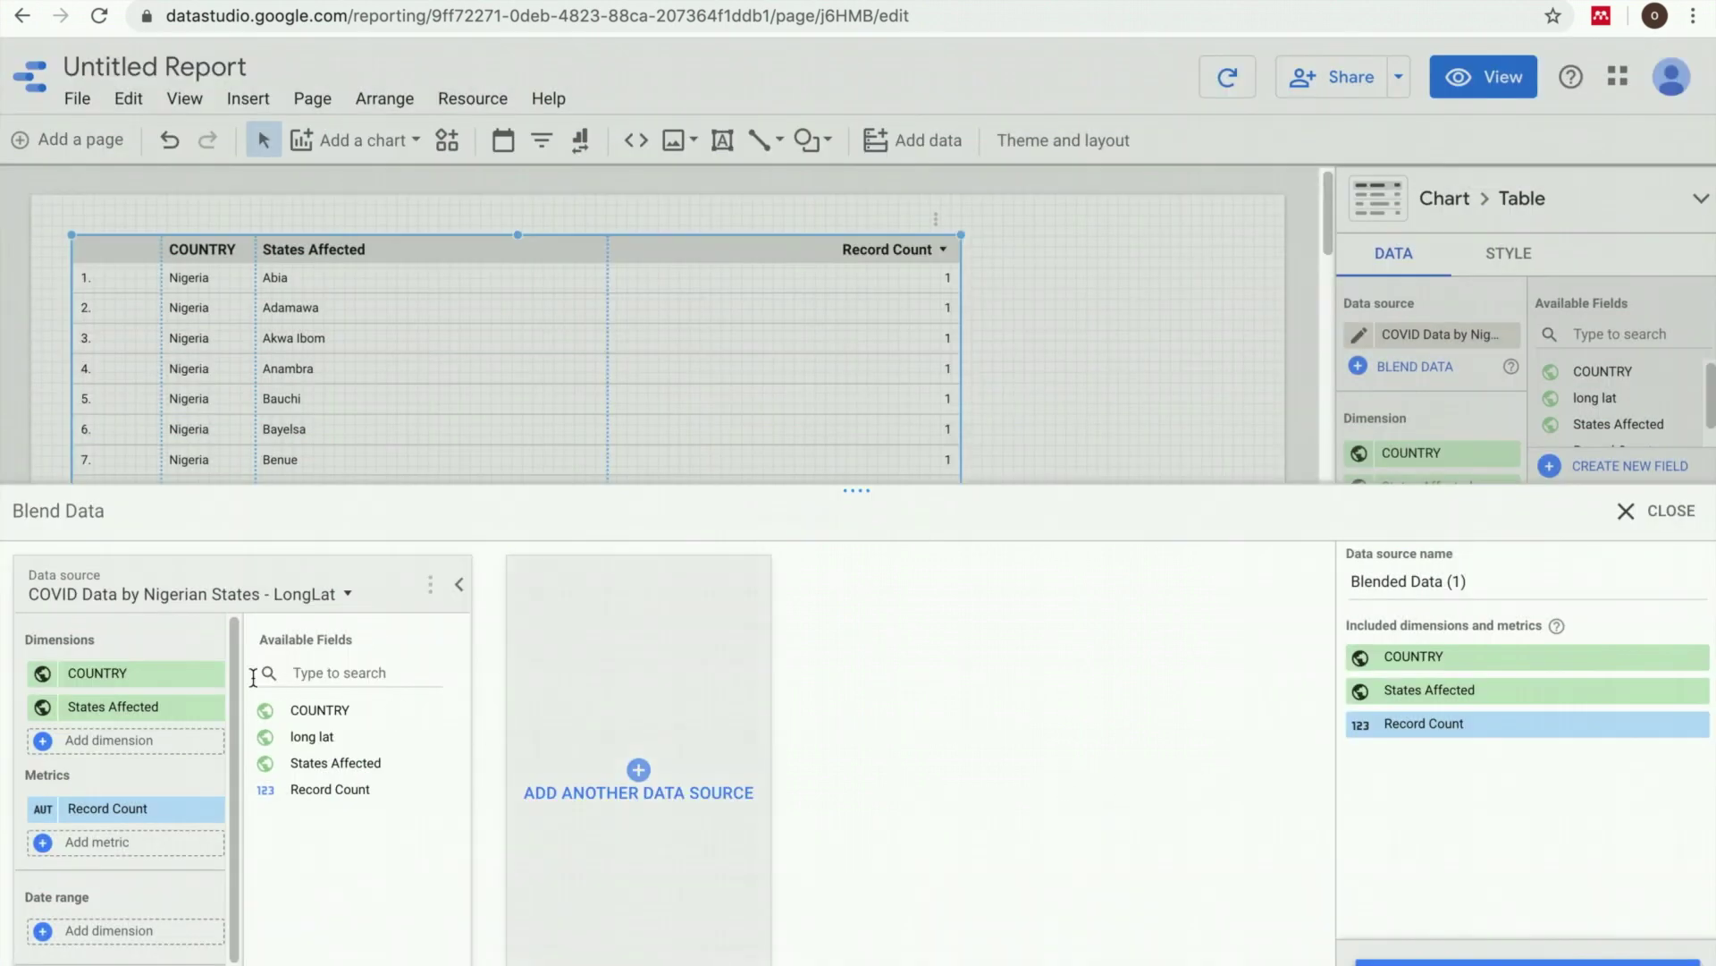
{"action": "left_click", "coordinate": [217, 674]}
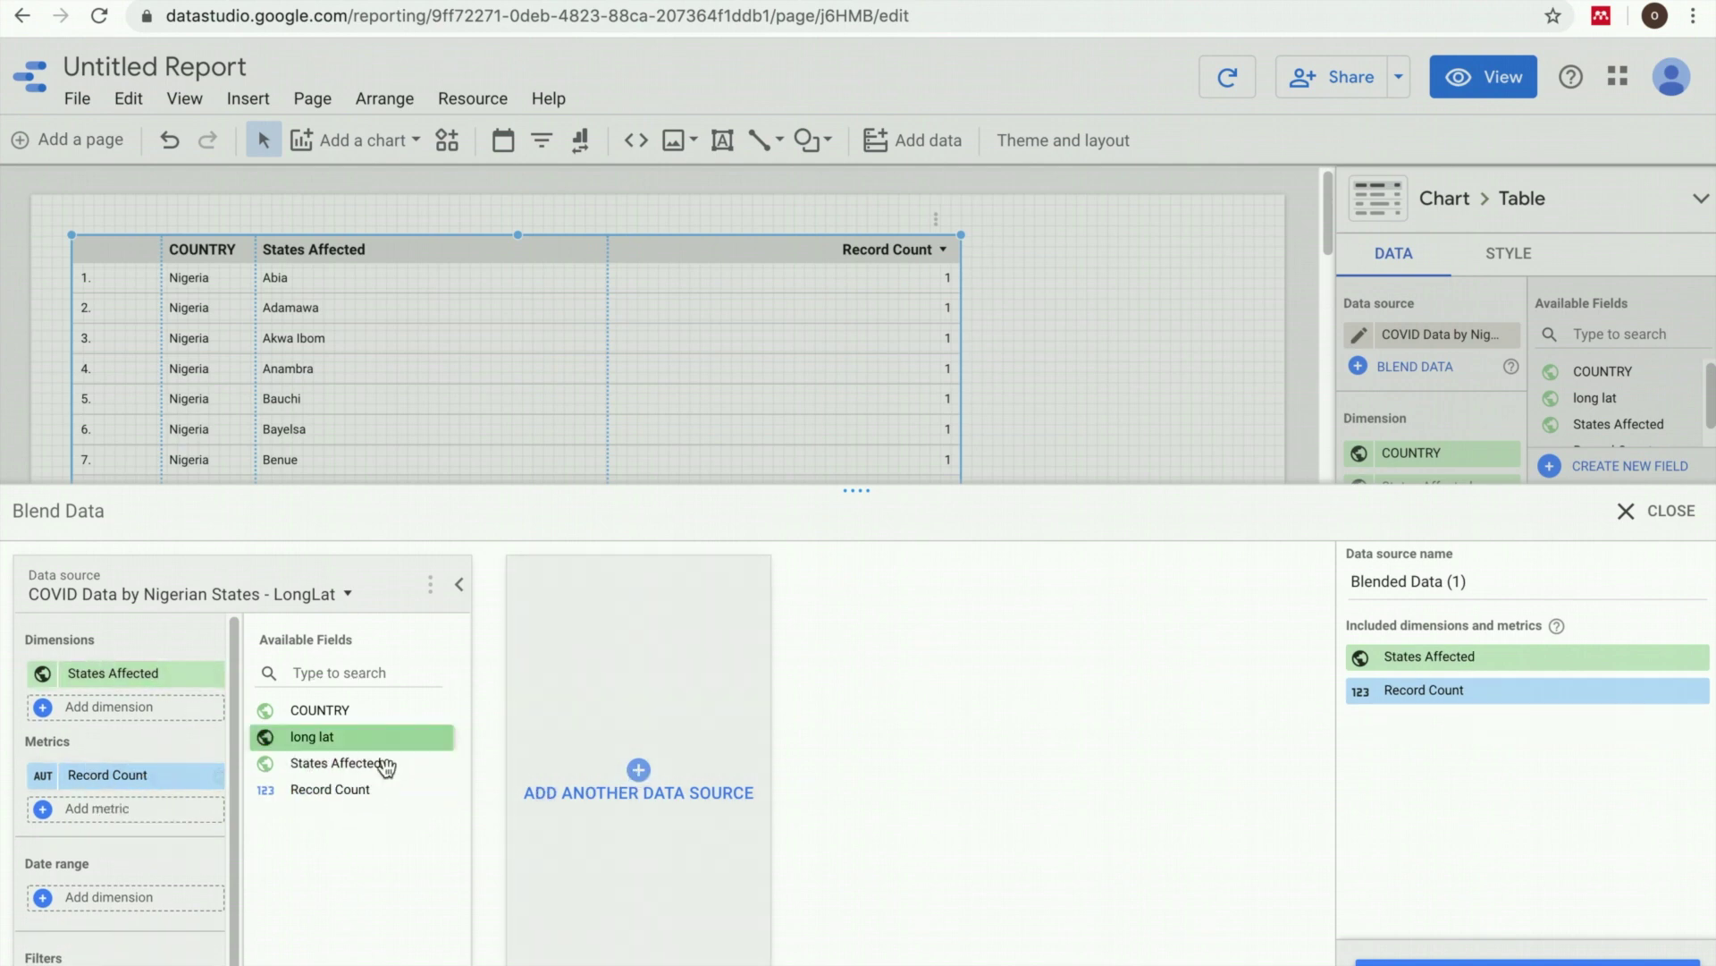
{"action": "left_click", "coordinate": [639, 787]}
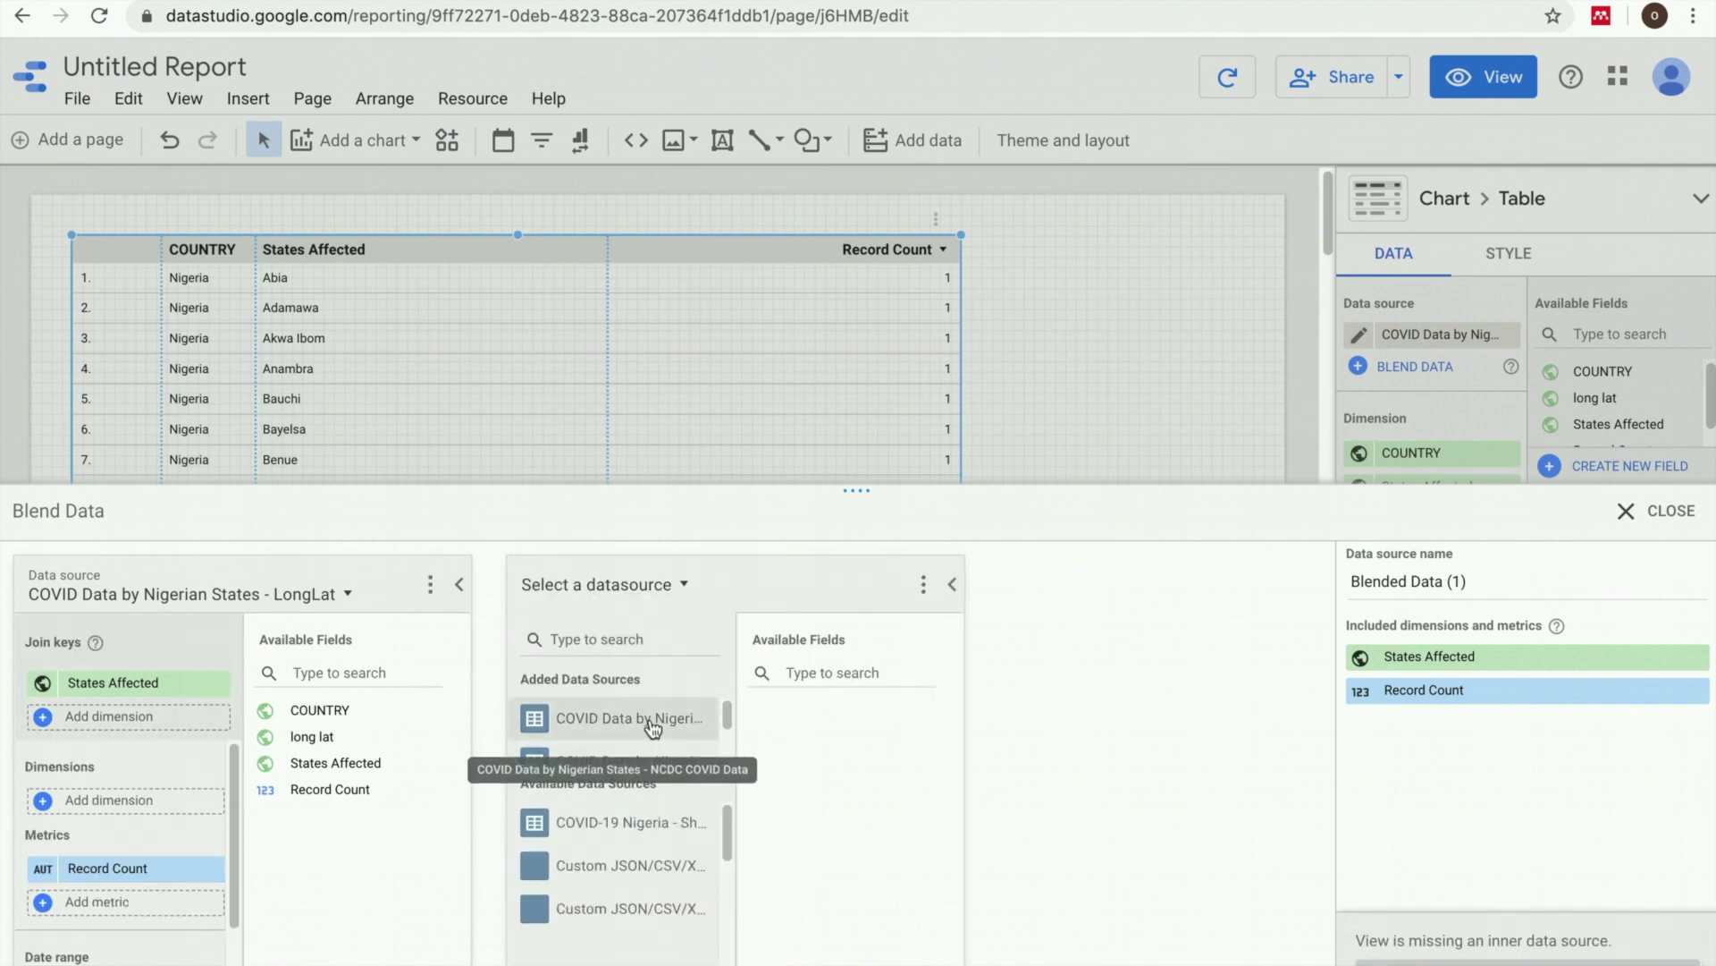
{"action": "left_click", "coordinate": [653, 726]}
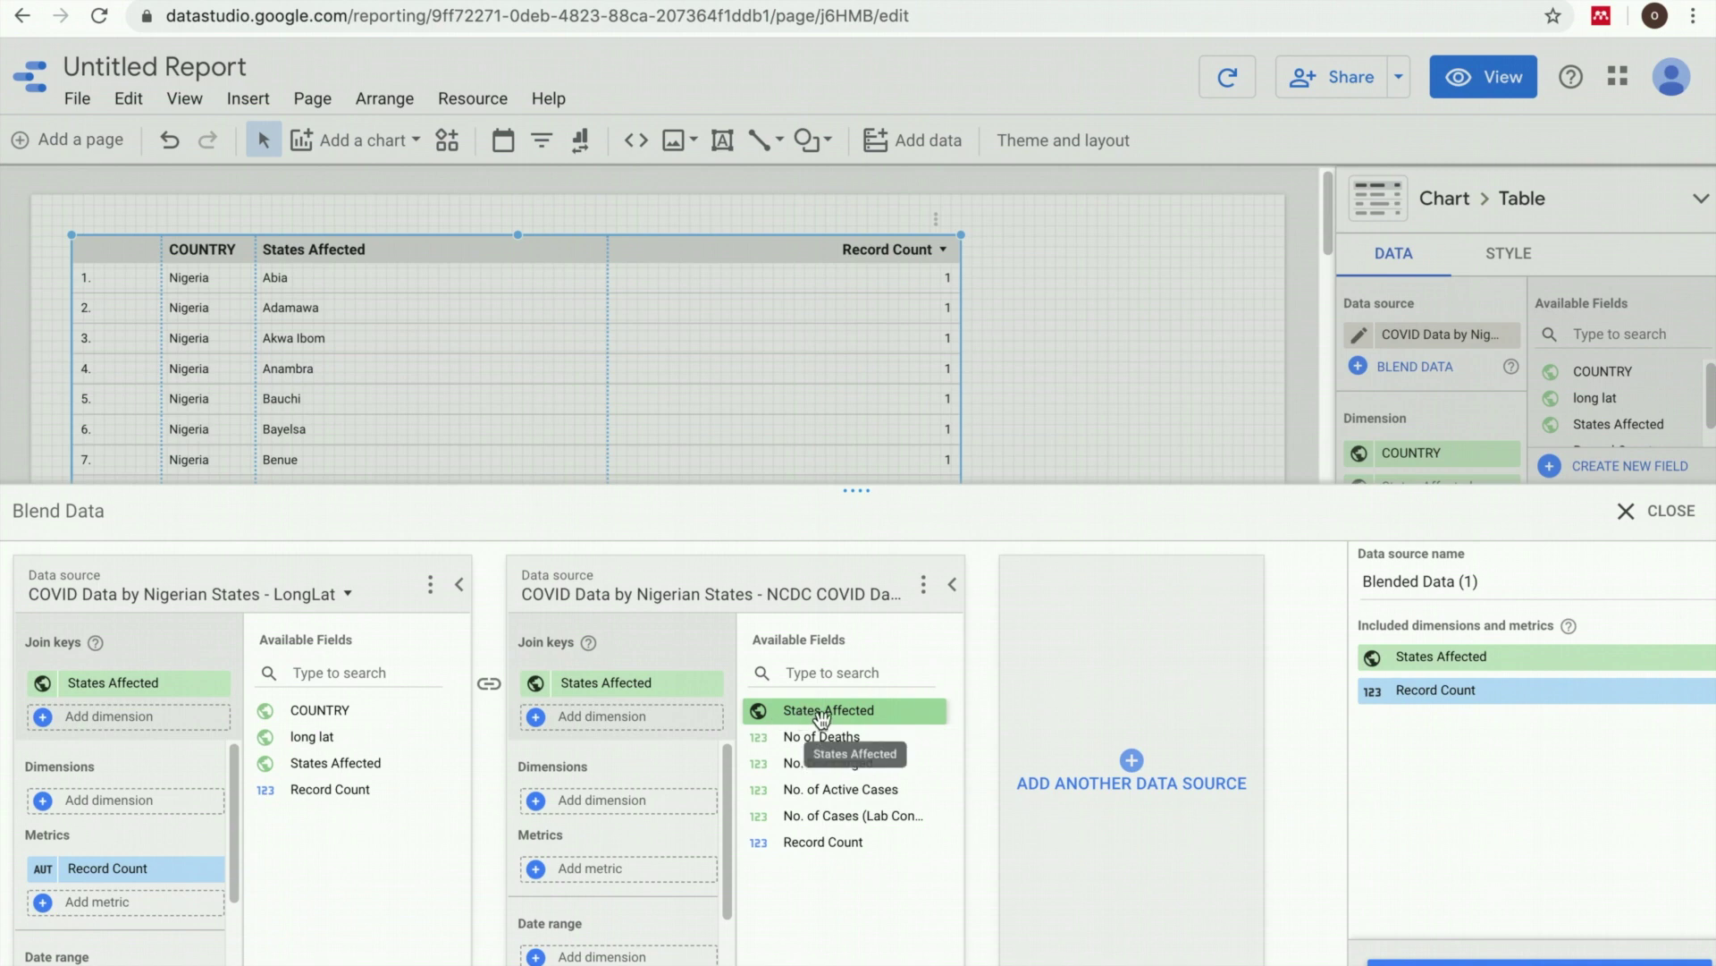
- Add No of Deaths, No. Discharged and No. of Active Cases as dimensions of the NCDC COVID Data source in the blend
{"action": "left_click_drag", "start_coordinate": [787, 738], "coordinate": [640, 811]}
{"action": "left_click_drag", "start_coordinate": [818, 762], "coordinate": [617, 833]}
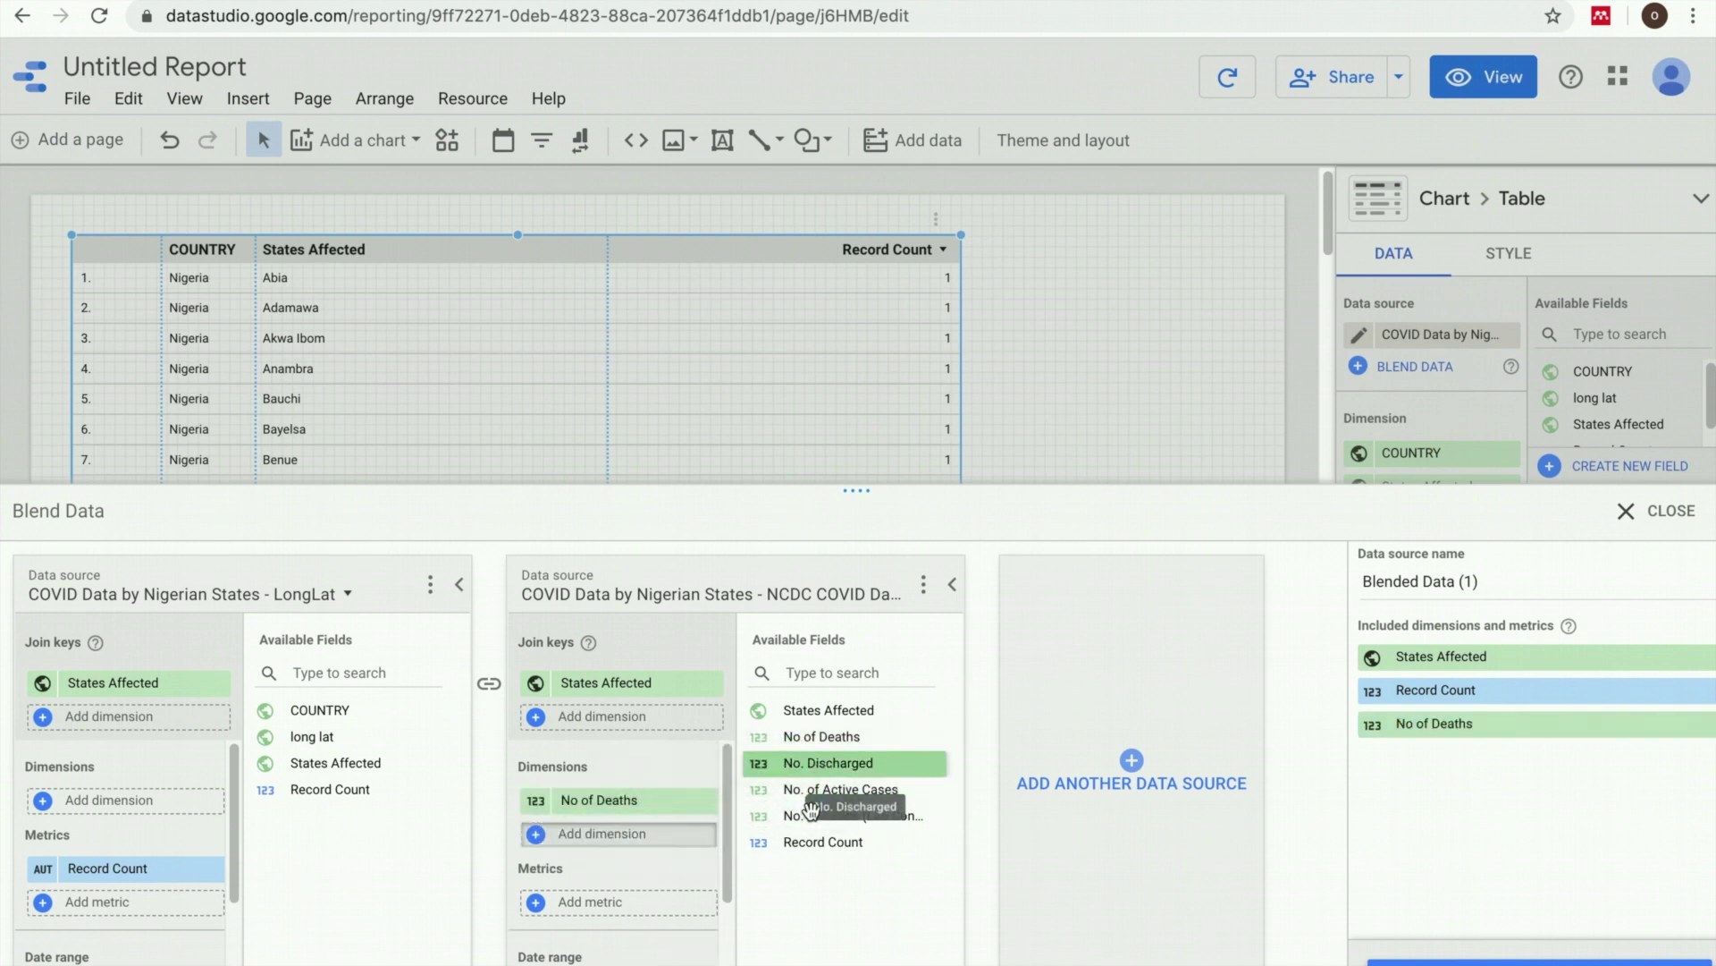
{"action": "left_click_drag", "start_coordinate": [819, 793], "coordinate": [617, 867]}
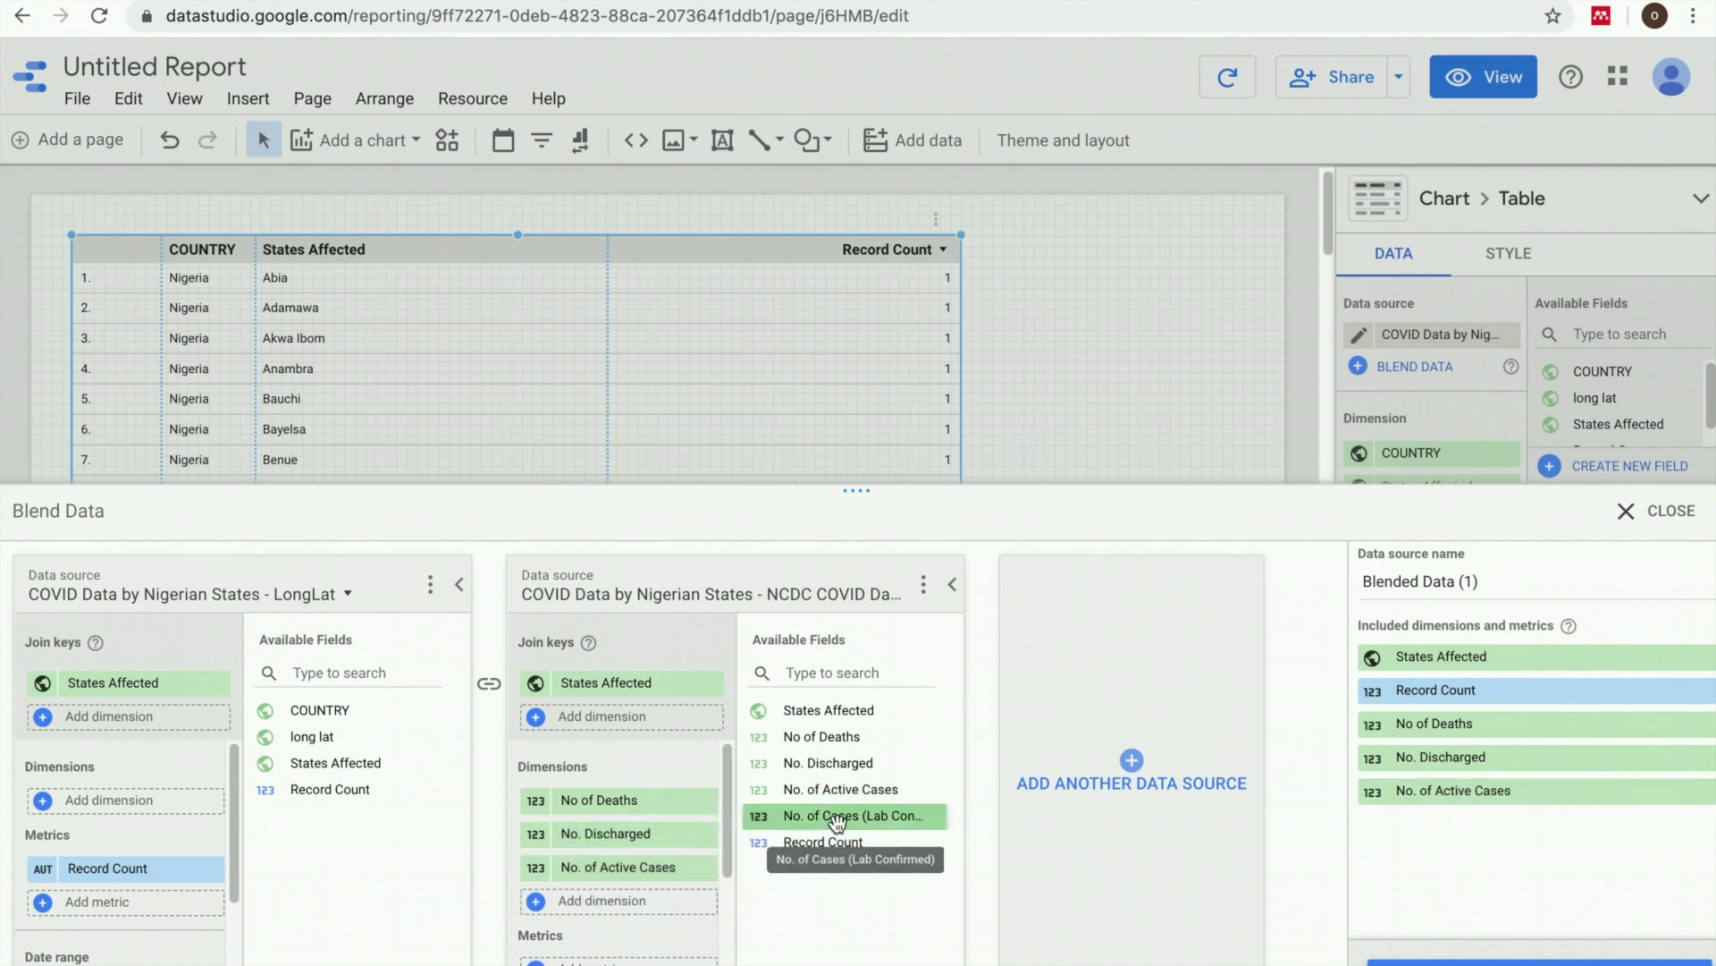
{"action": "left_click_drag", "start_coordinate": [838, 820], "coordinate": [621, 902]}
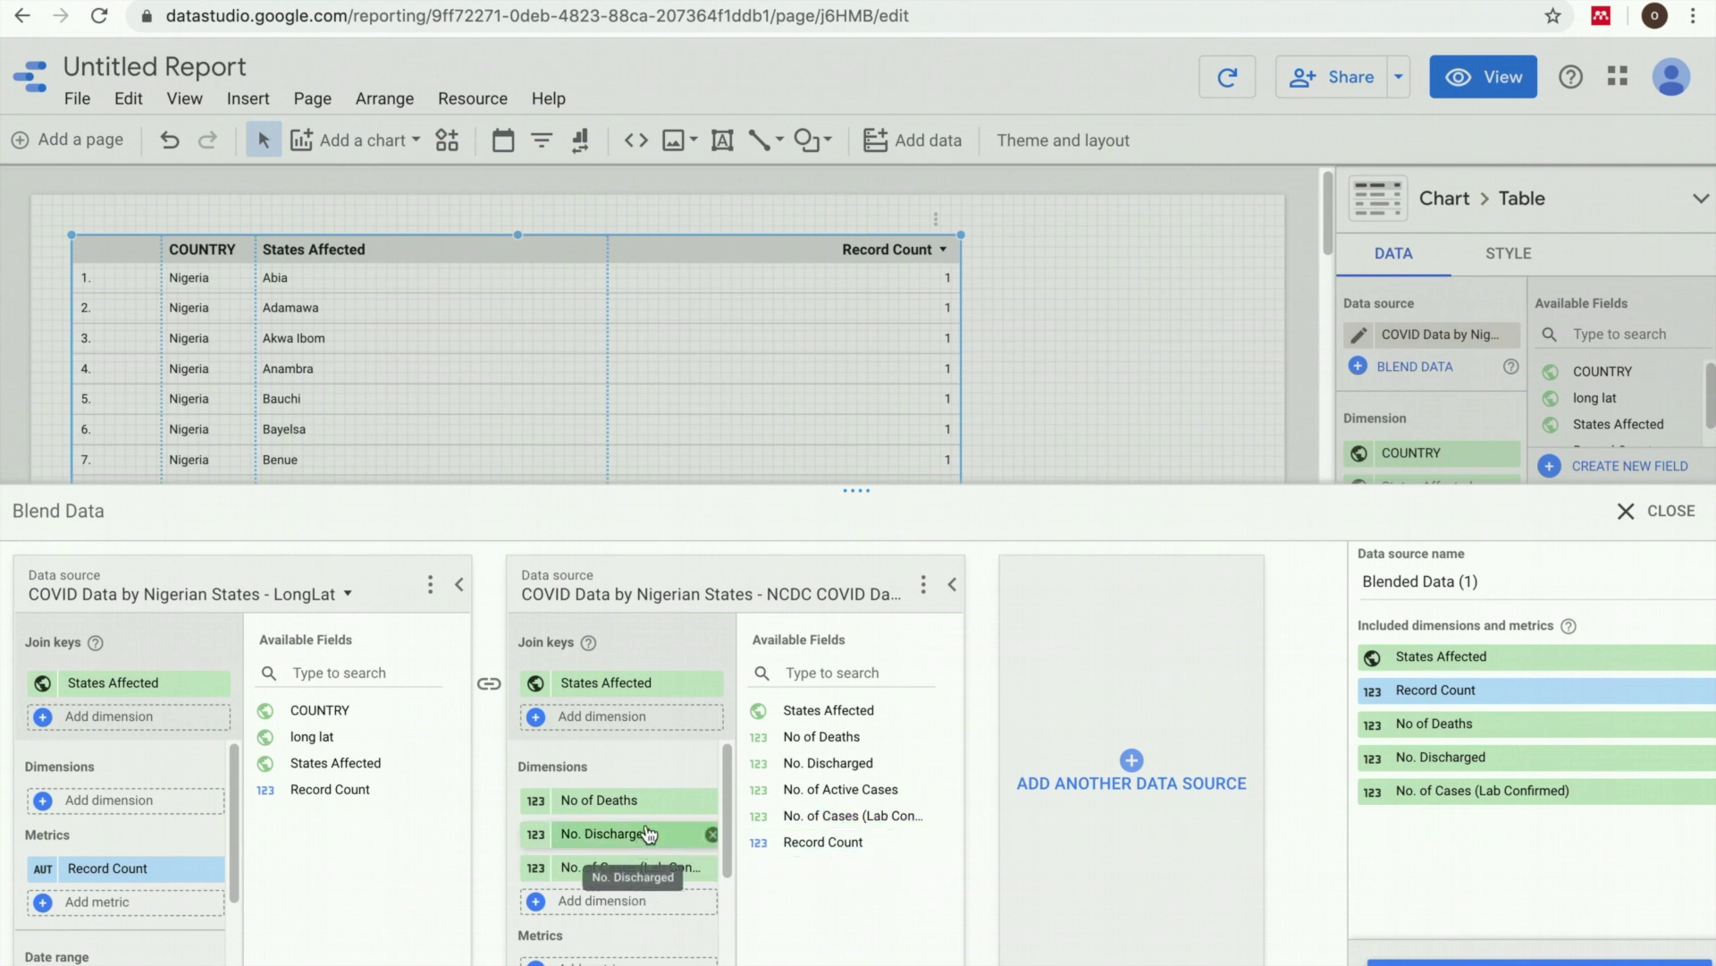
{"action": "scroll", "coordinate": [653, 827], "scroll_direction": "down", "scroll_amount": 1}
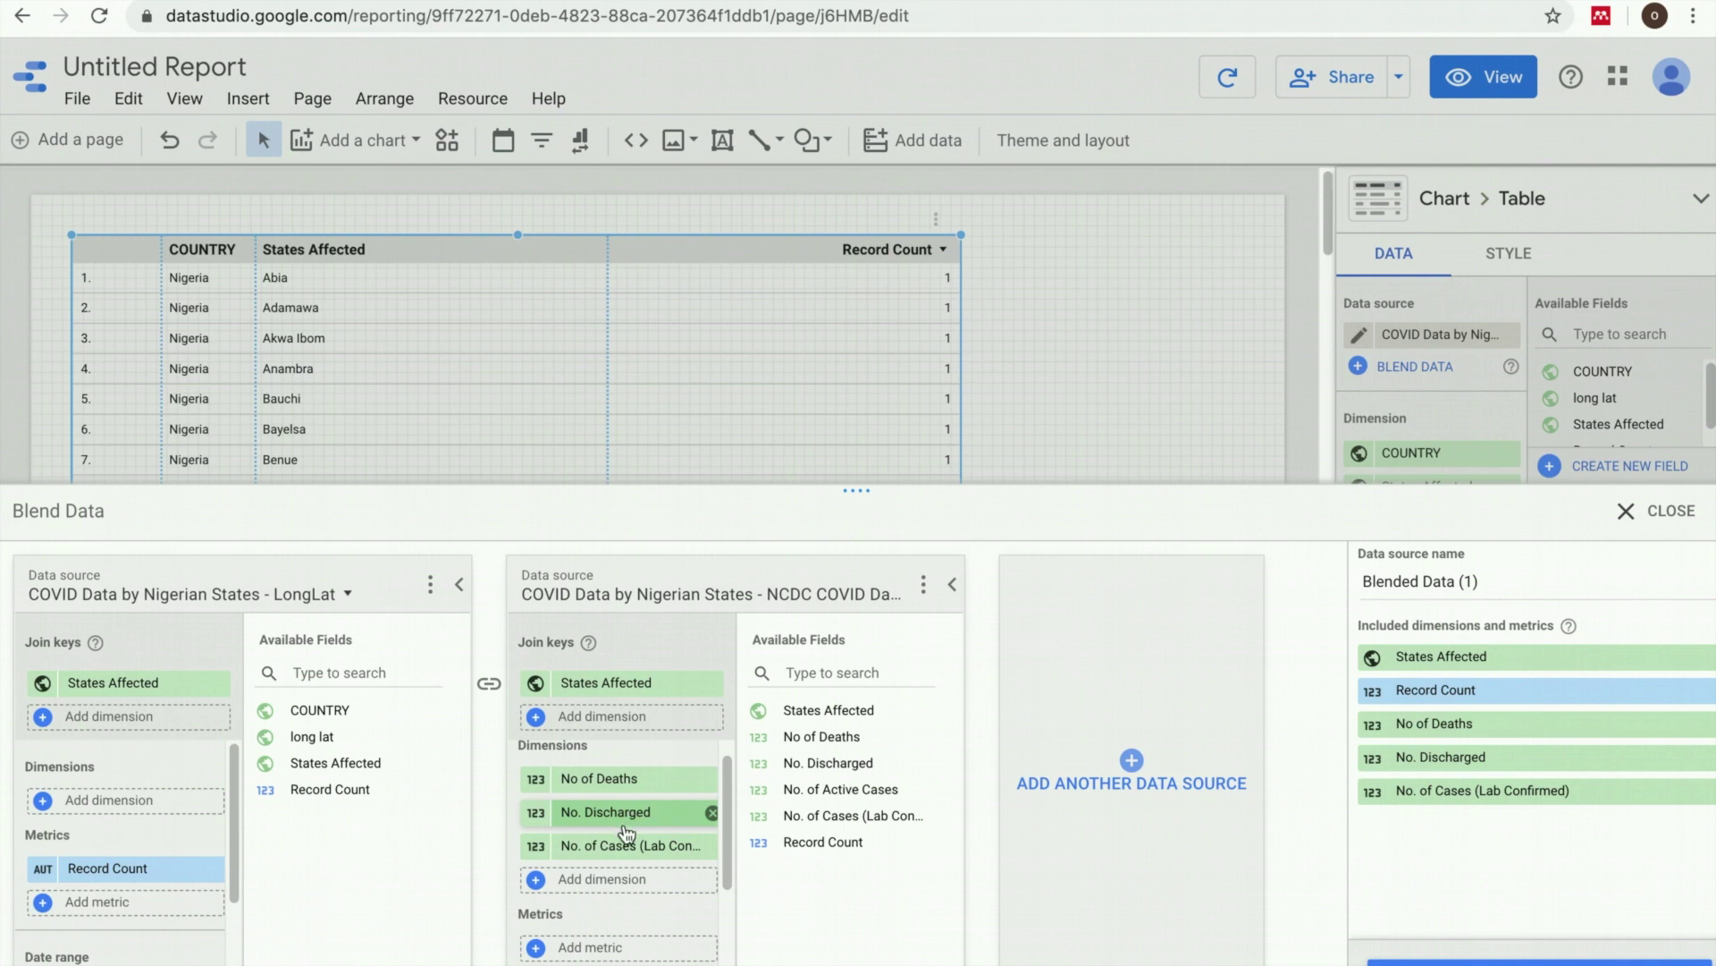
{"action": "left_click_drag", "start_coordinate": [774, 802], "coordinate": [609, 887]}
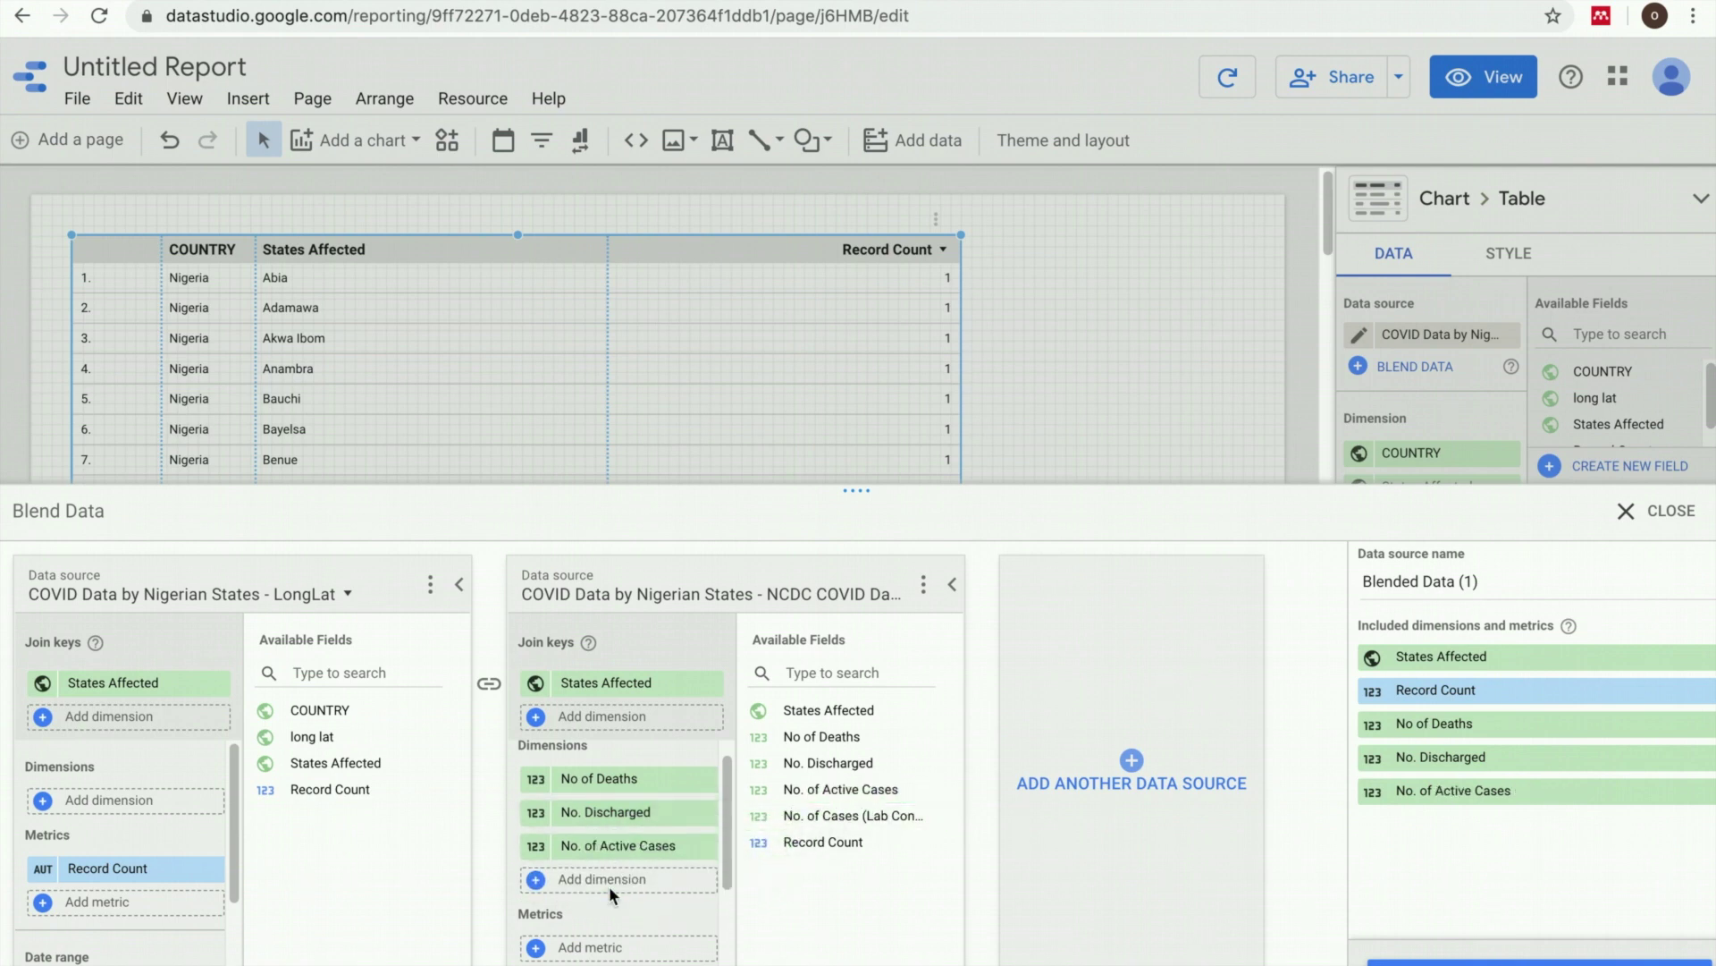
{"action": "left_click_drag", "start_coordinate": [730, 852], "coordinate": [717, 815]}
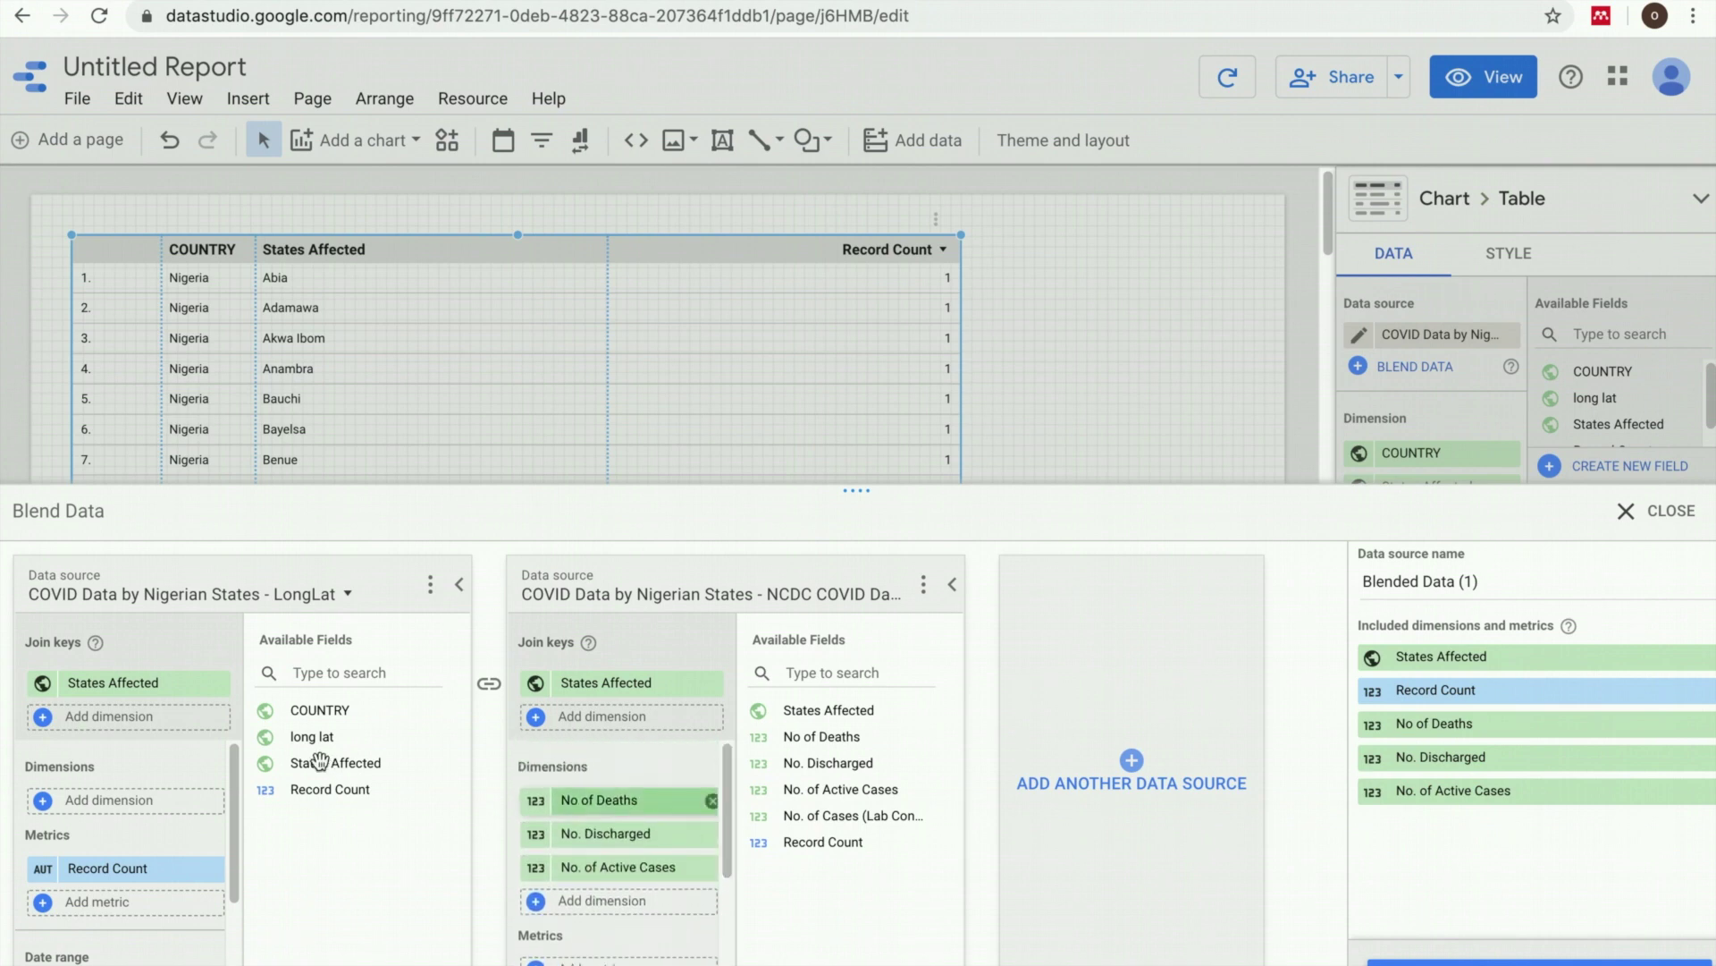
- Add long lat and COUNTRY to the blend's LongLat dimensions, and No. of Cases (Lab Confirmed) to the NCDC COVID Data dimensions
{"action": "left_click_drag", "start_coordinate": [328, 742], "coordinate": [103, 801]}
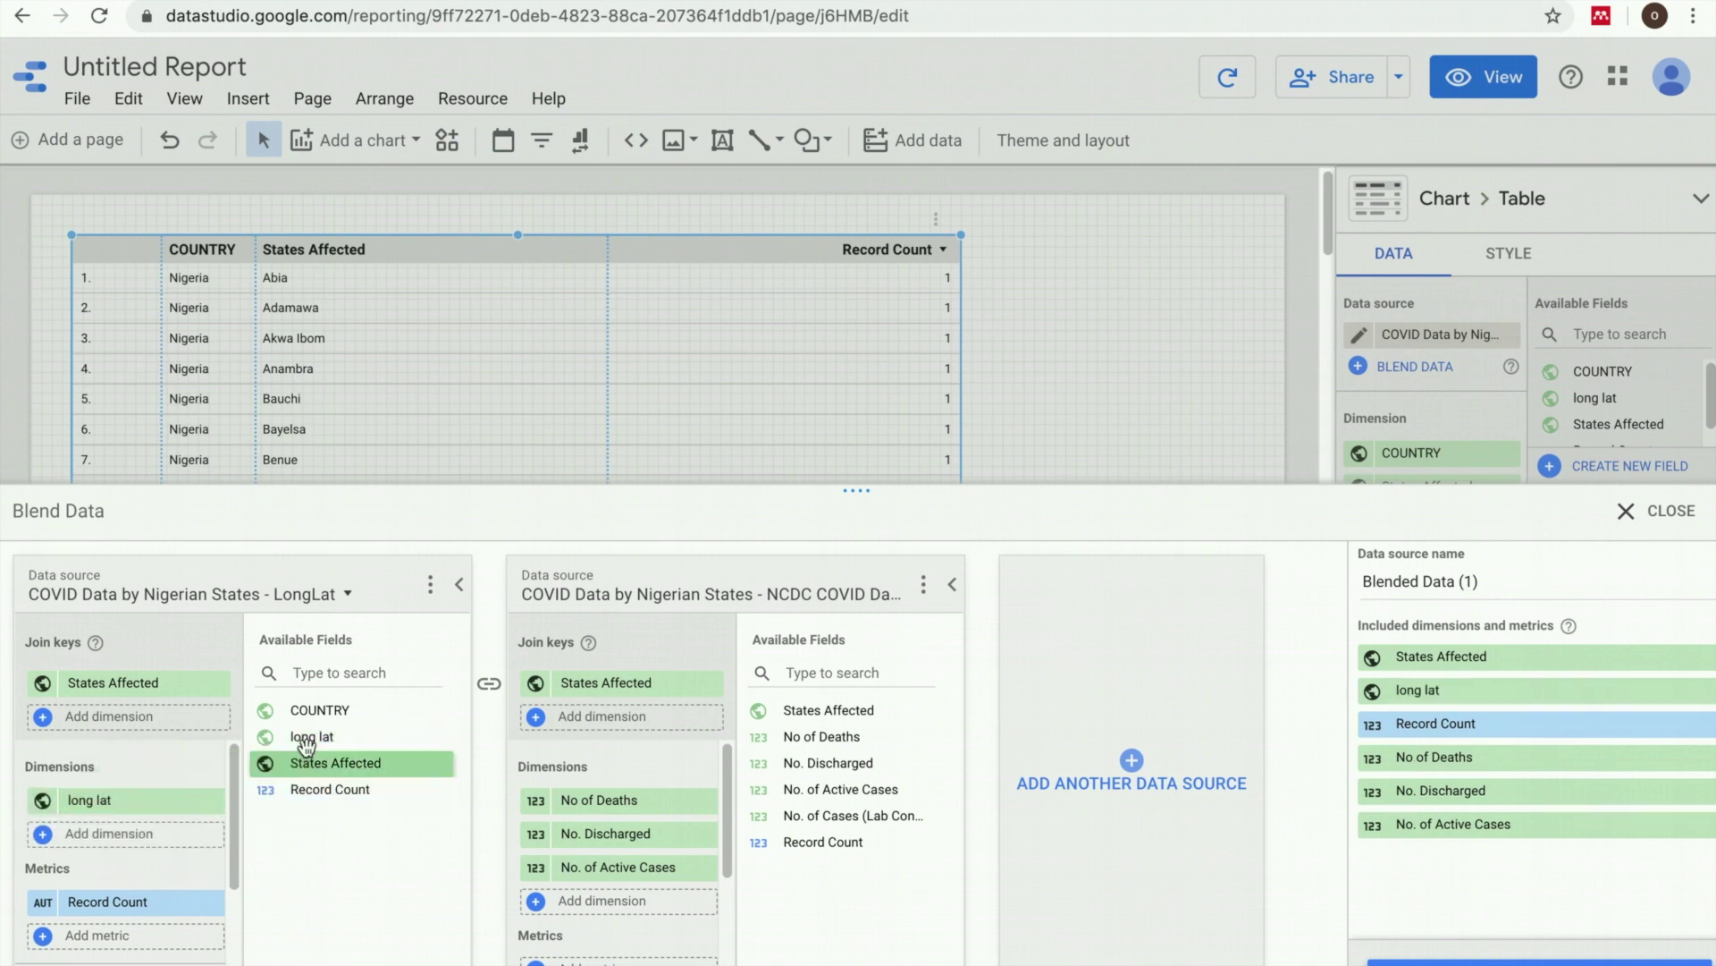
{"action": "left_click_drag", "start_coordinate": [331, 711], "coordinate": [122, 824]}
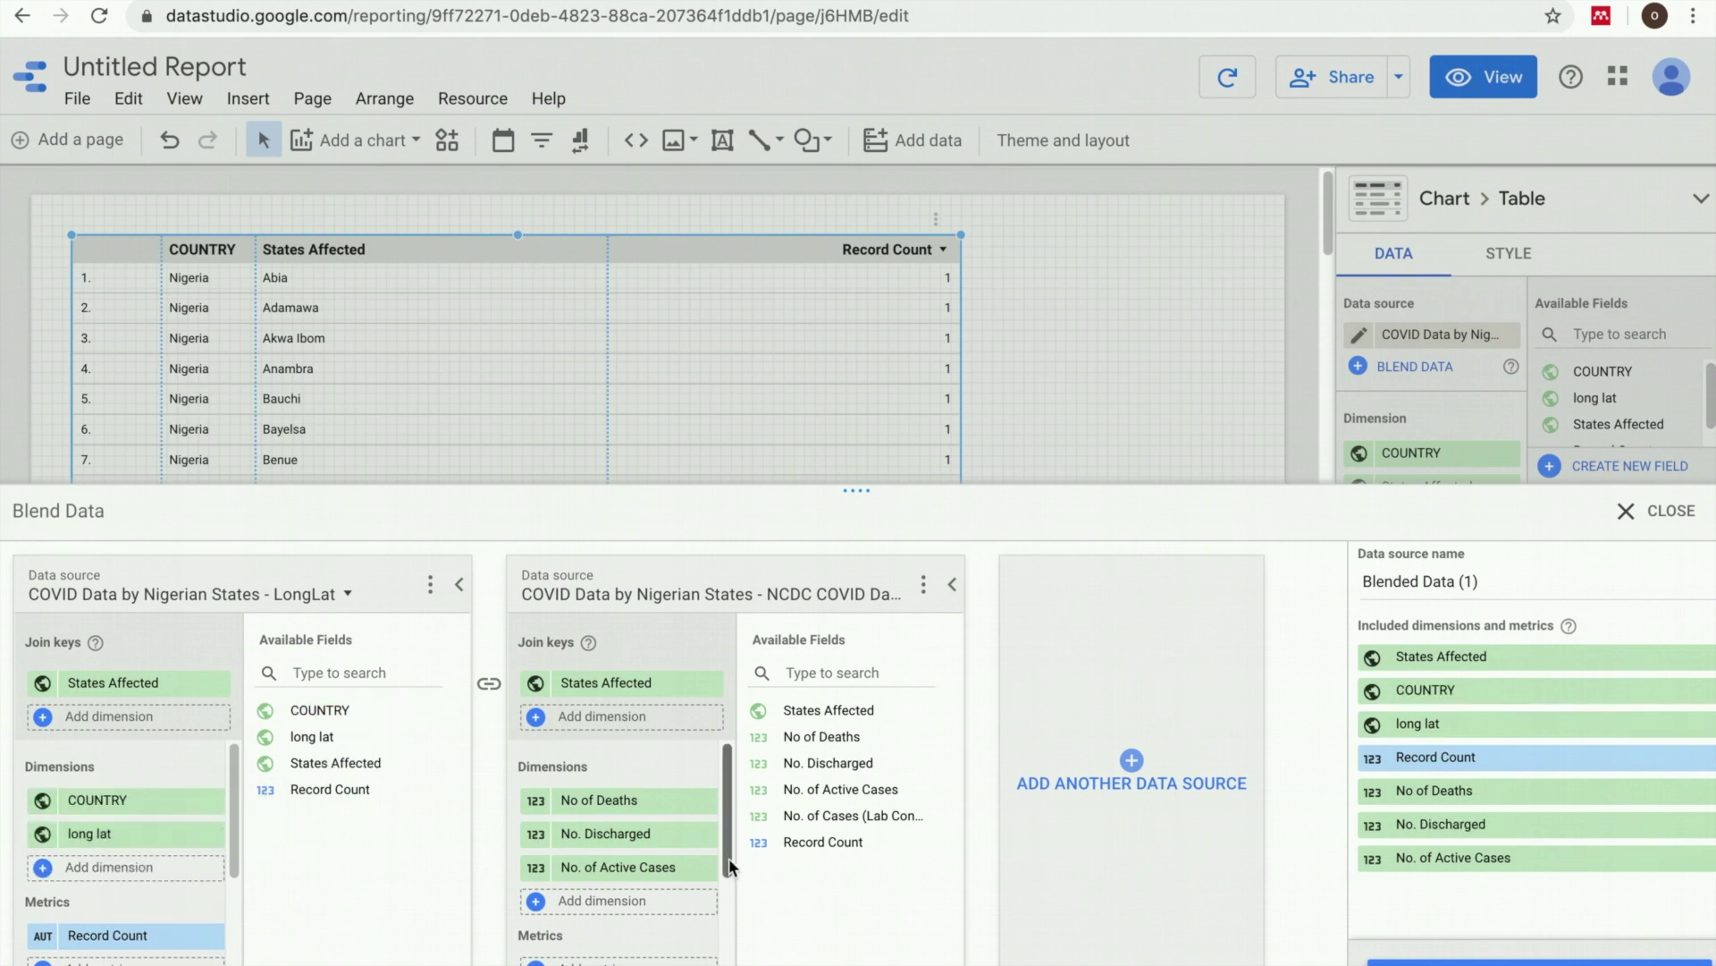
{"action": "left_click_drag", "start_coordinate": [728, 865], "coordinate": [727, 905]}
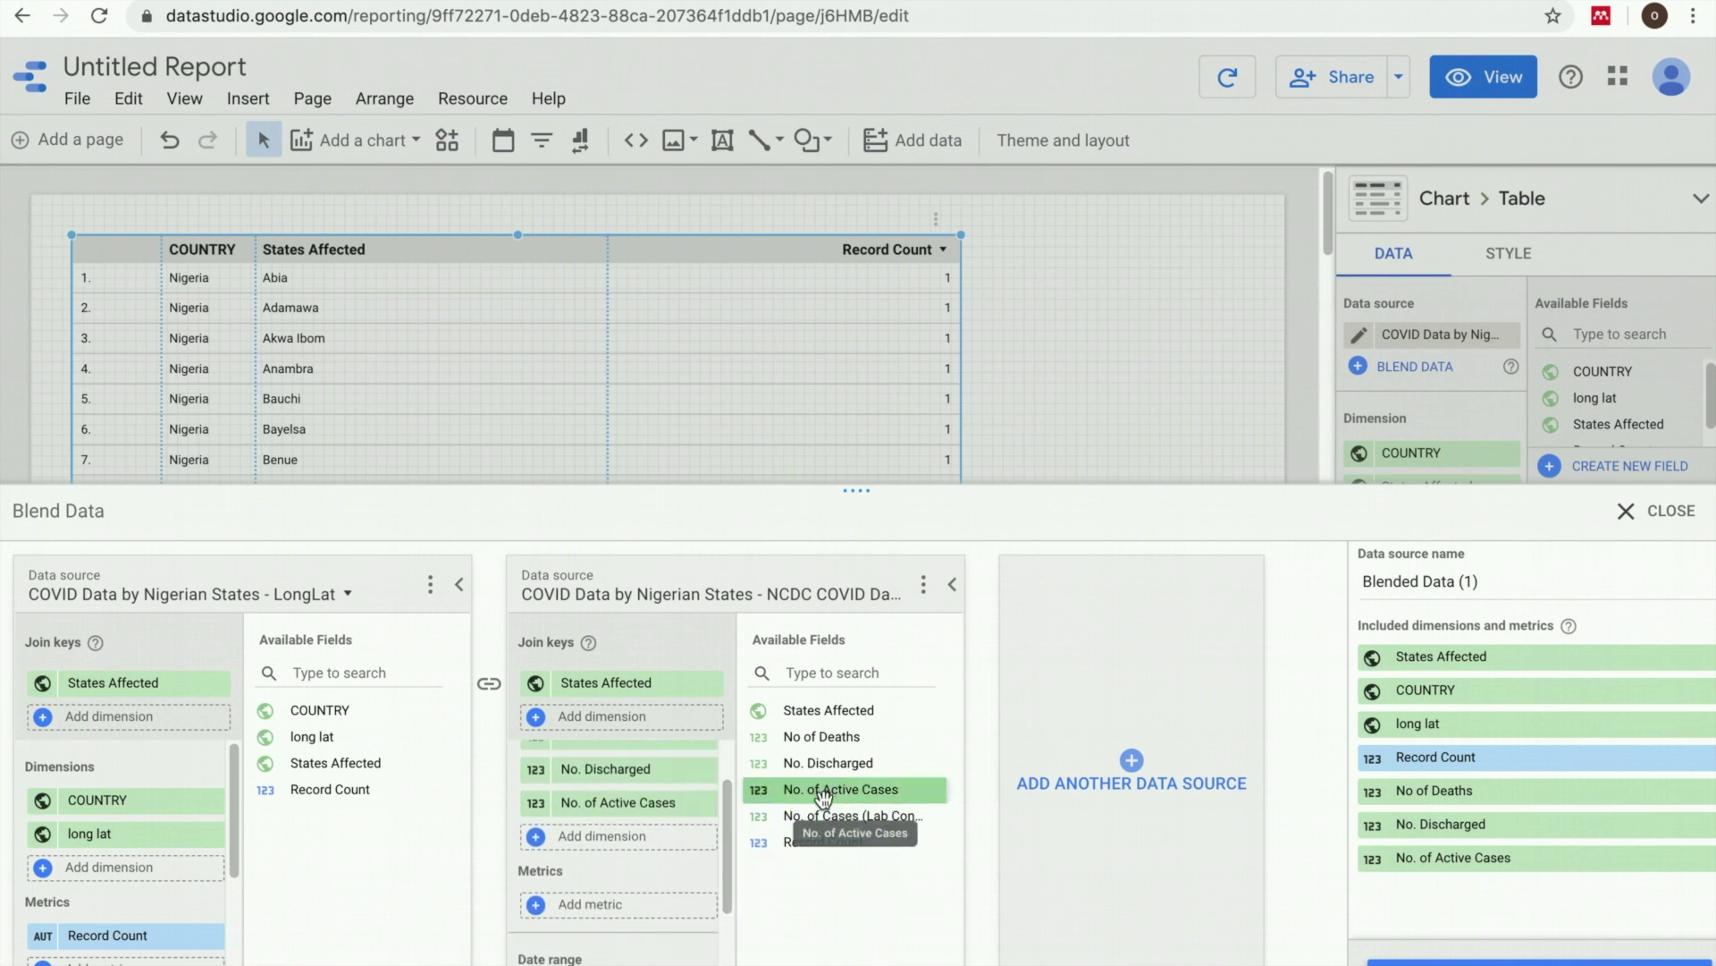
{"action": "left_click_drag", "start_coordinate": [822, 815], "coordinate": [623, 848]}
{"action": "scroll", "coordinate": [730, 841], "scroll_direction": "up", "scroll_amount": 2}
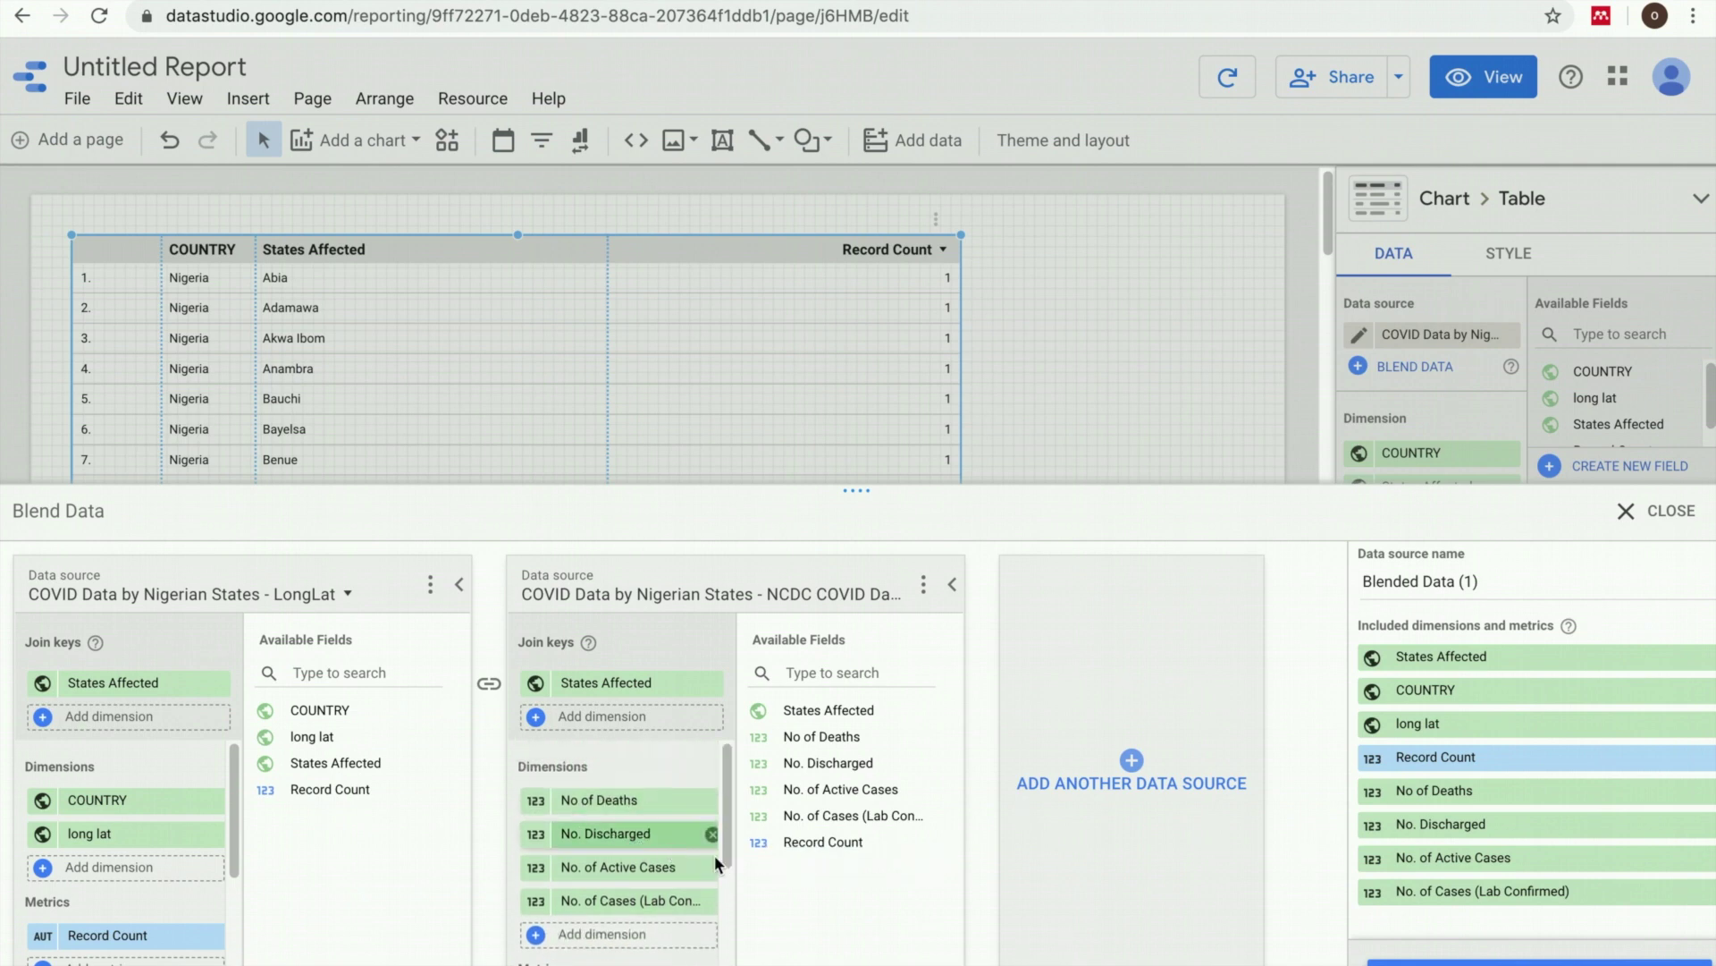
- Name the blended data source Cleaned Data, save it, and enlarge the table to fit its additional columns
{"action": "left_click_drag", "start_coordinate": [1480, 581], "coordinate": [1358, 596]}
{"action": "type", "text": "C"}
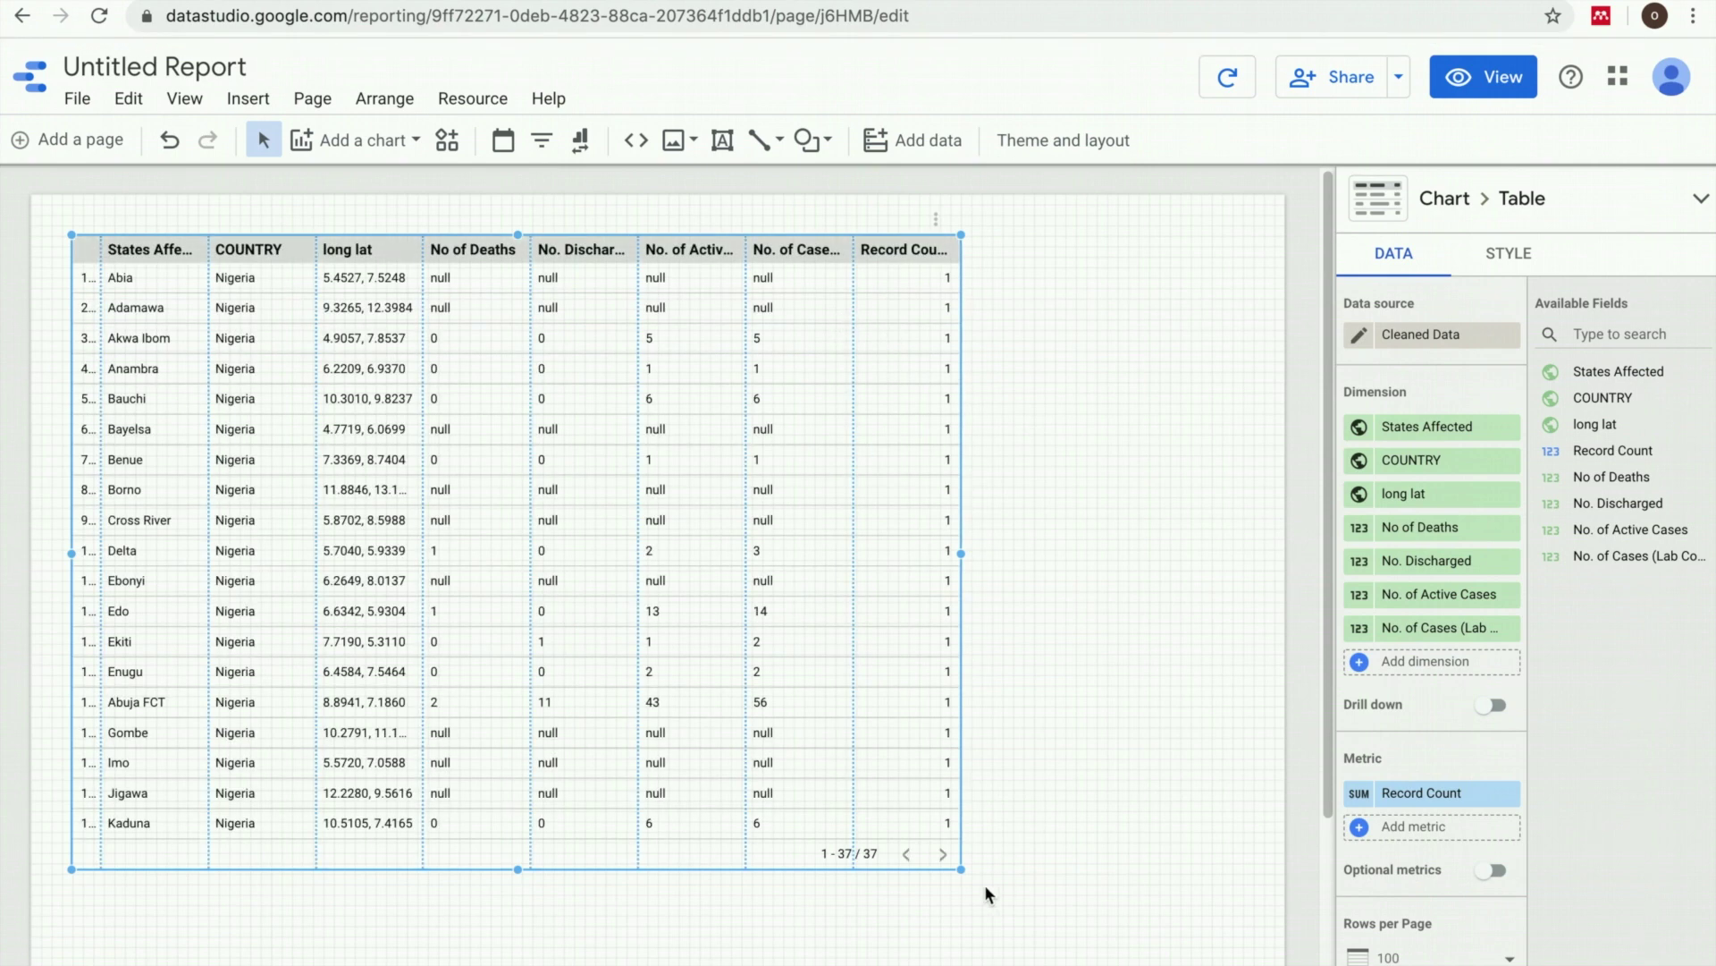
{"action": "left_click_drag", "start_coordinate": [963, 874], "coordinate": [1162, 938]}
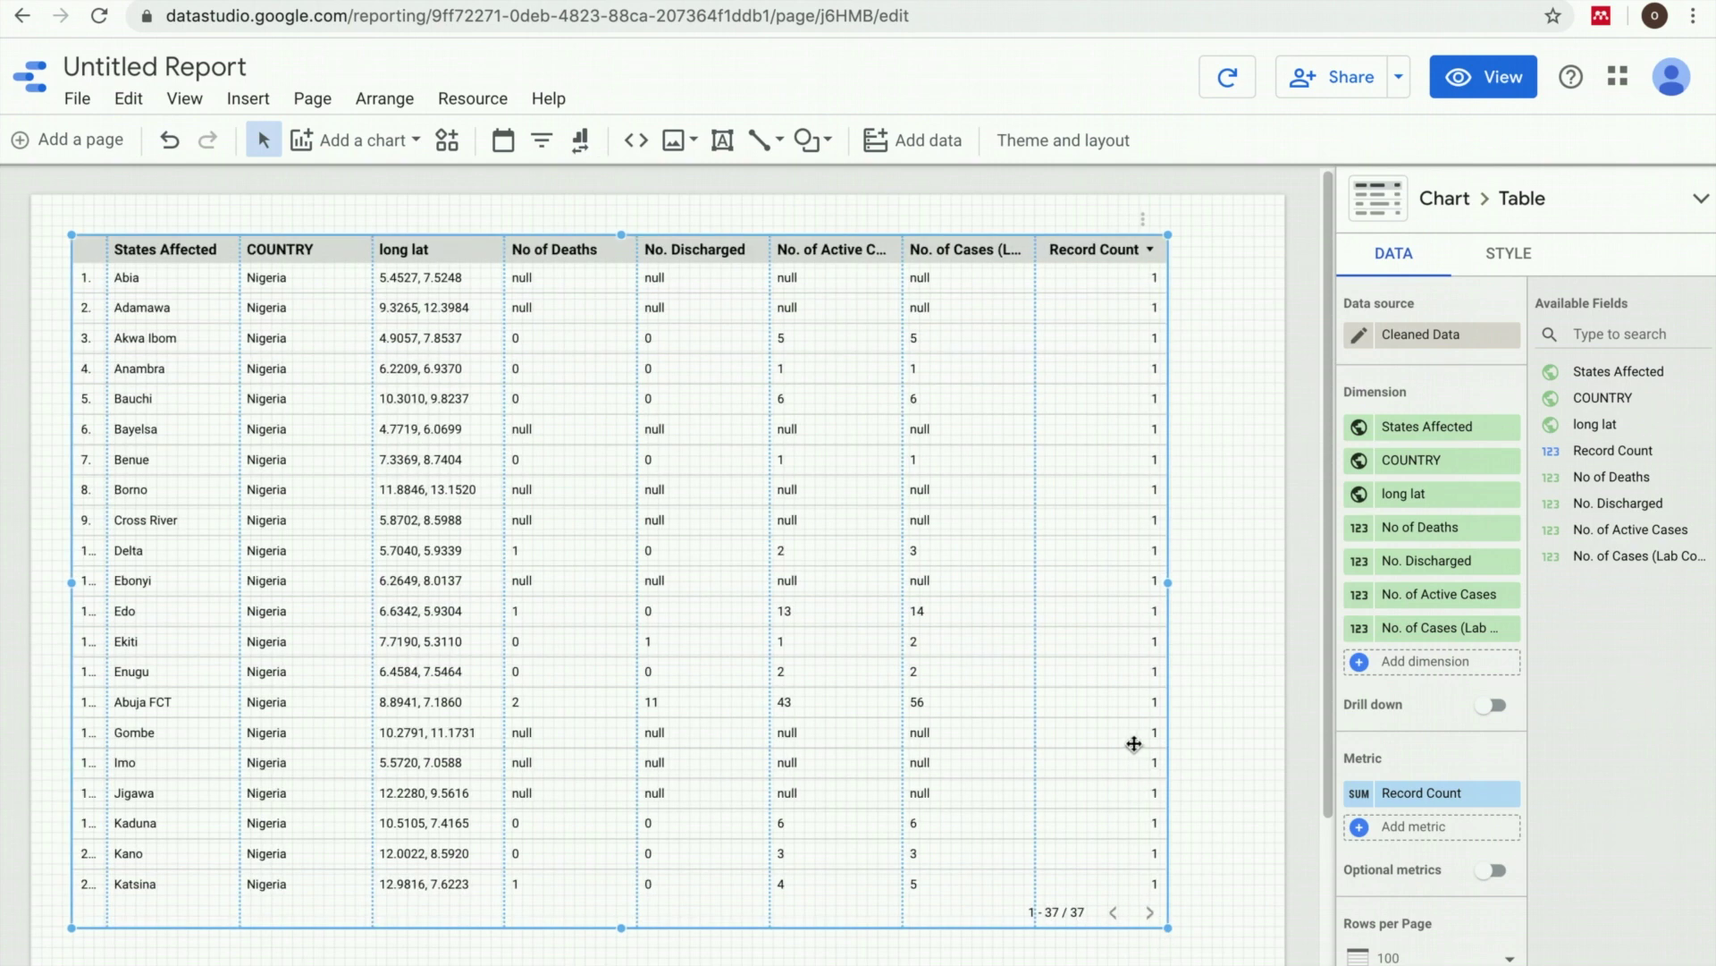
- Replace the table with a Geo map chart in the right half of the page and enlarge the map
{"action": "key", "text": "Delete"}
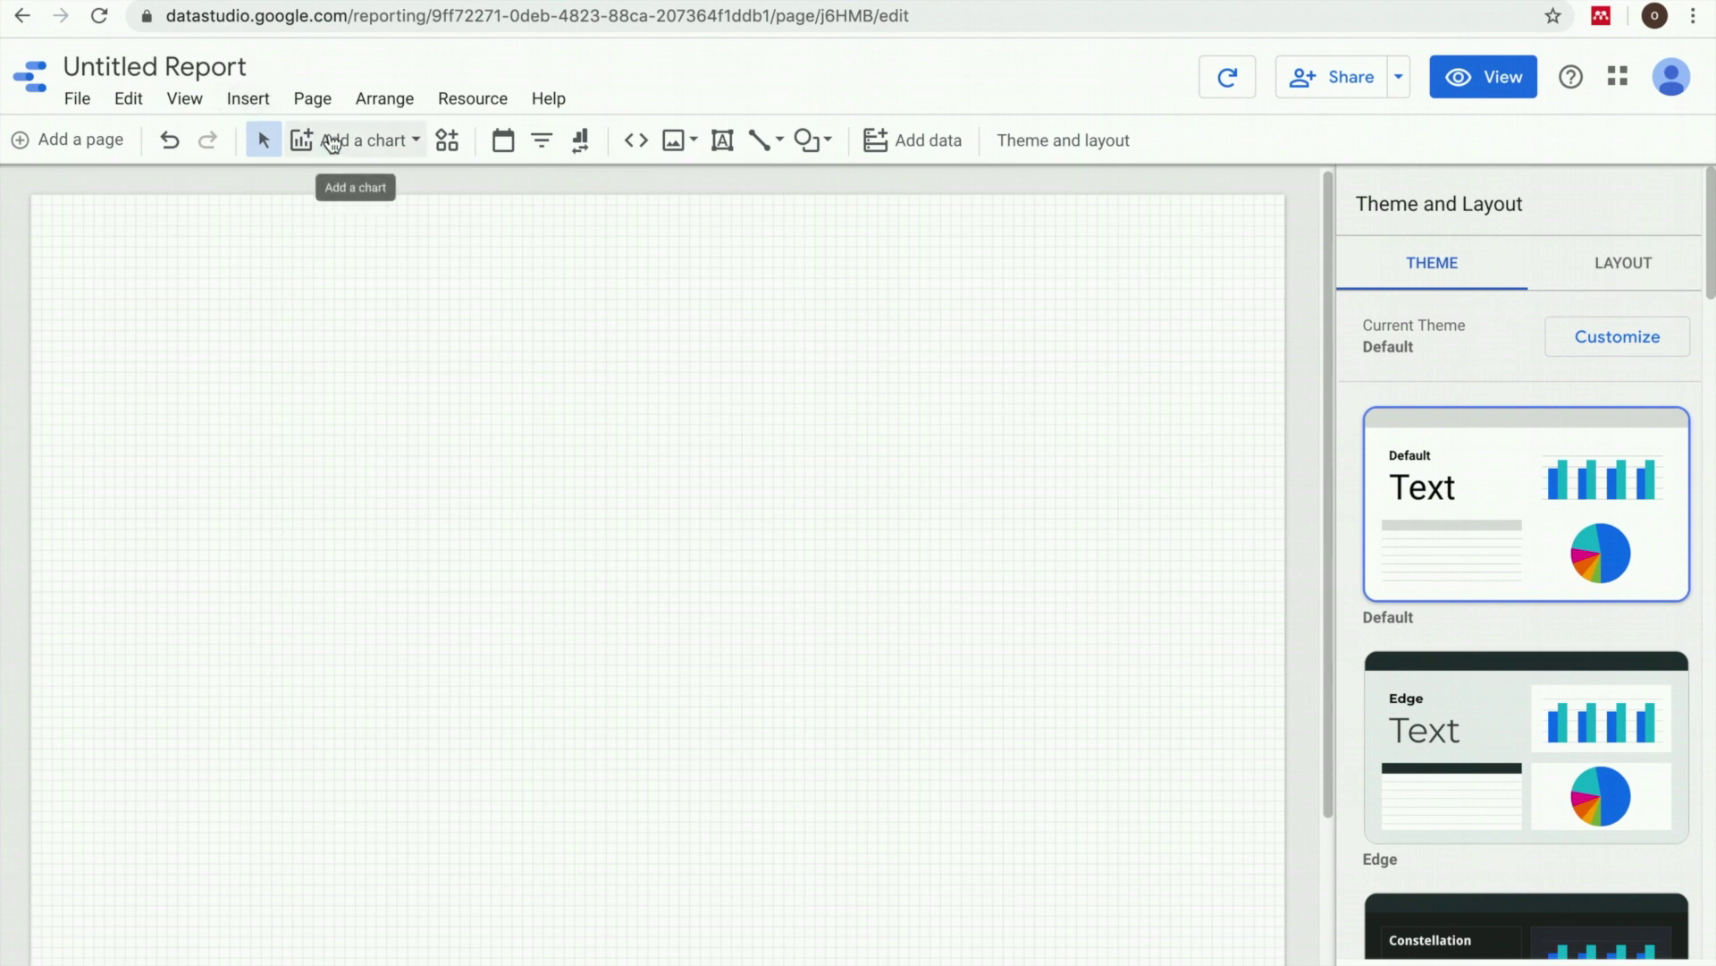
{"action": "left_click", "coordinate": [331, 141]}
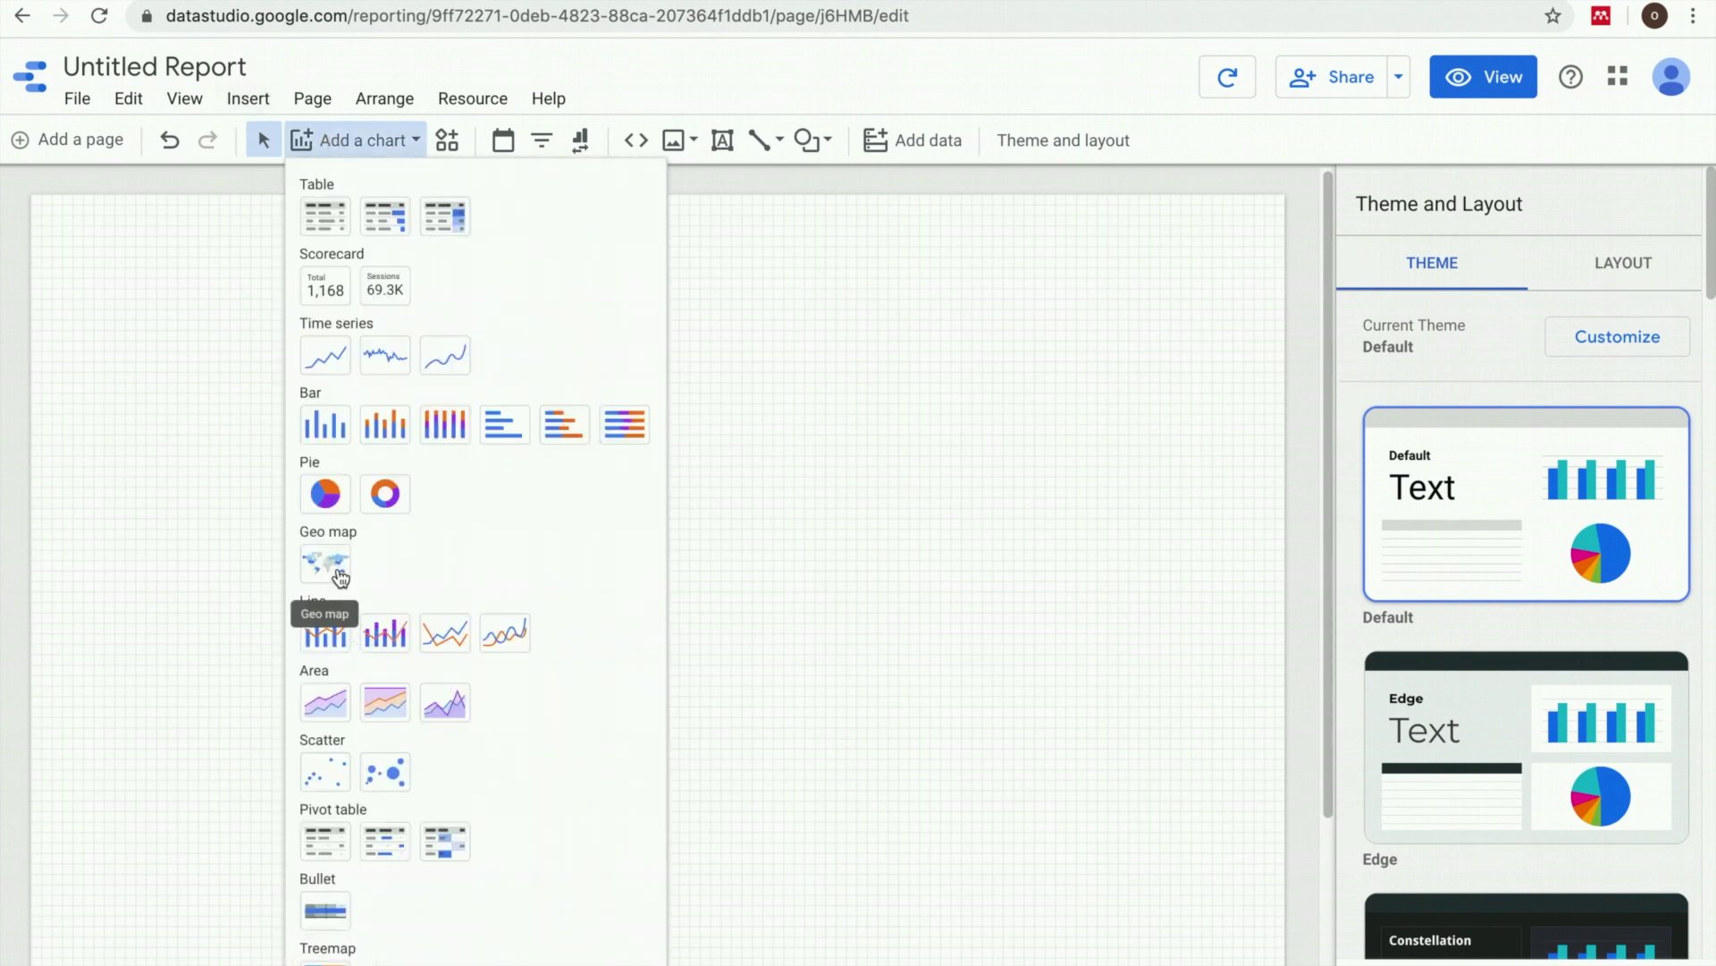
{"action": "left_click", "coordinate": [331, 565]}
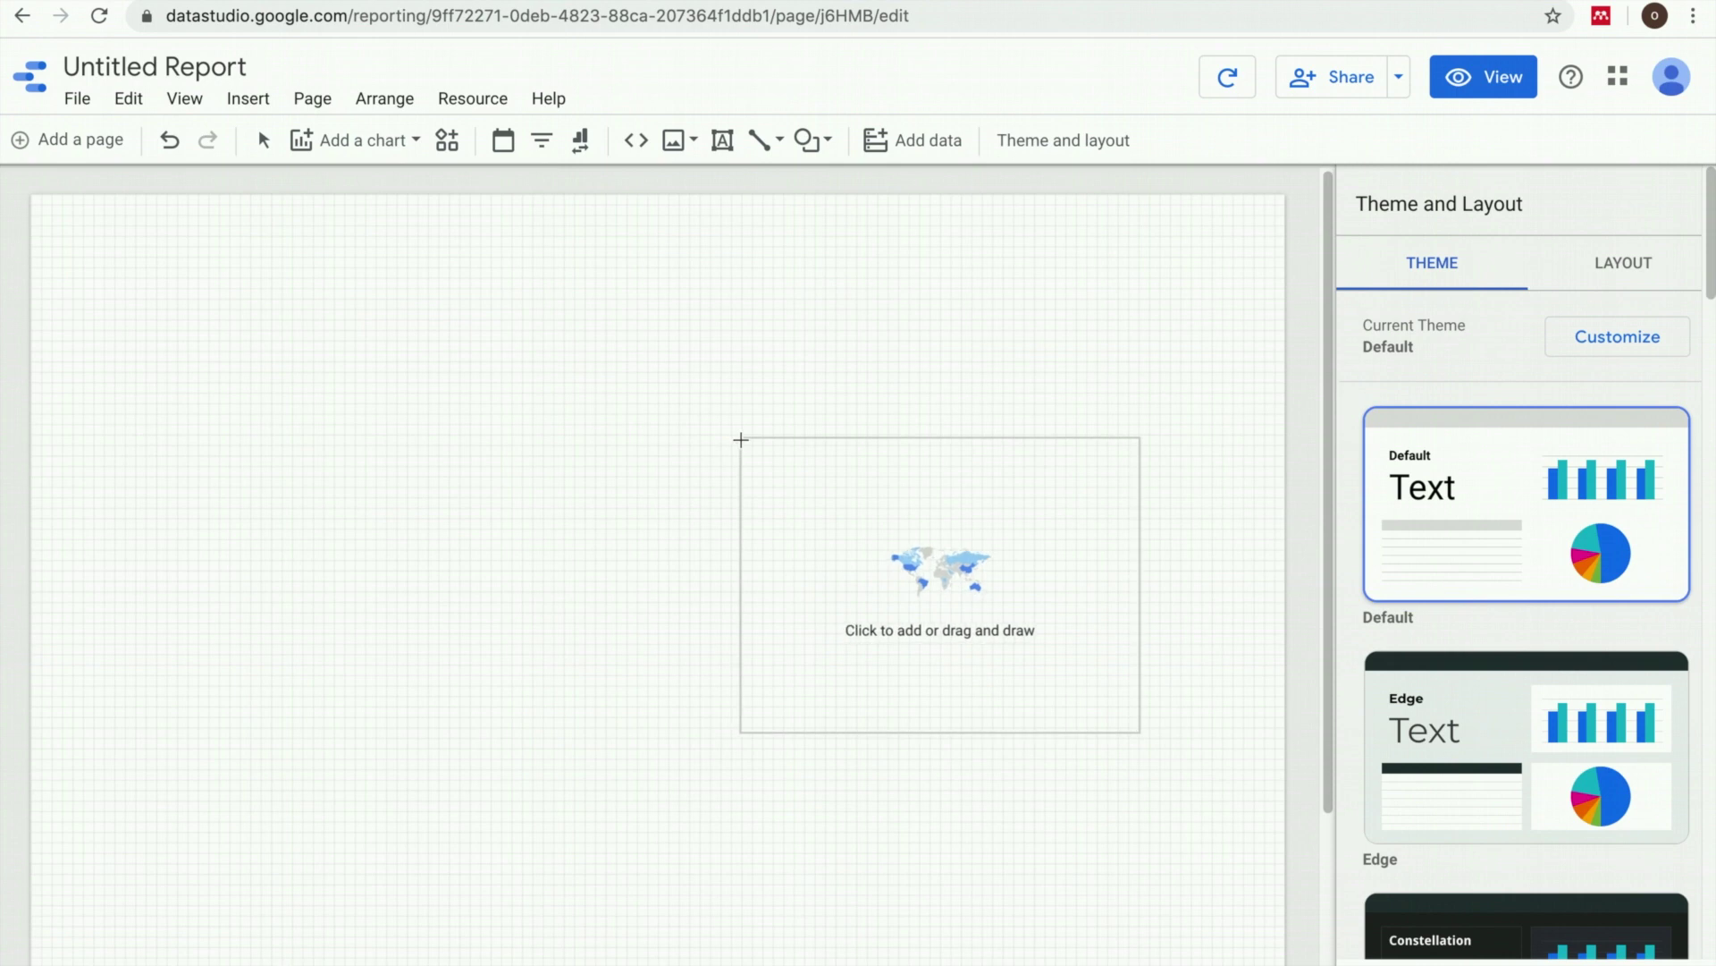
{"action": "left_click", "coordinate": [740, 437]}
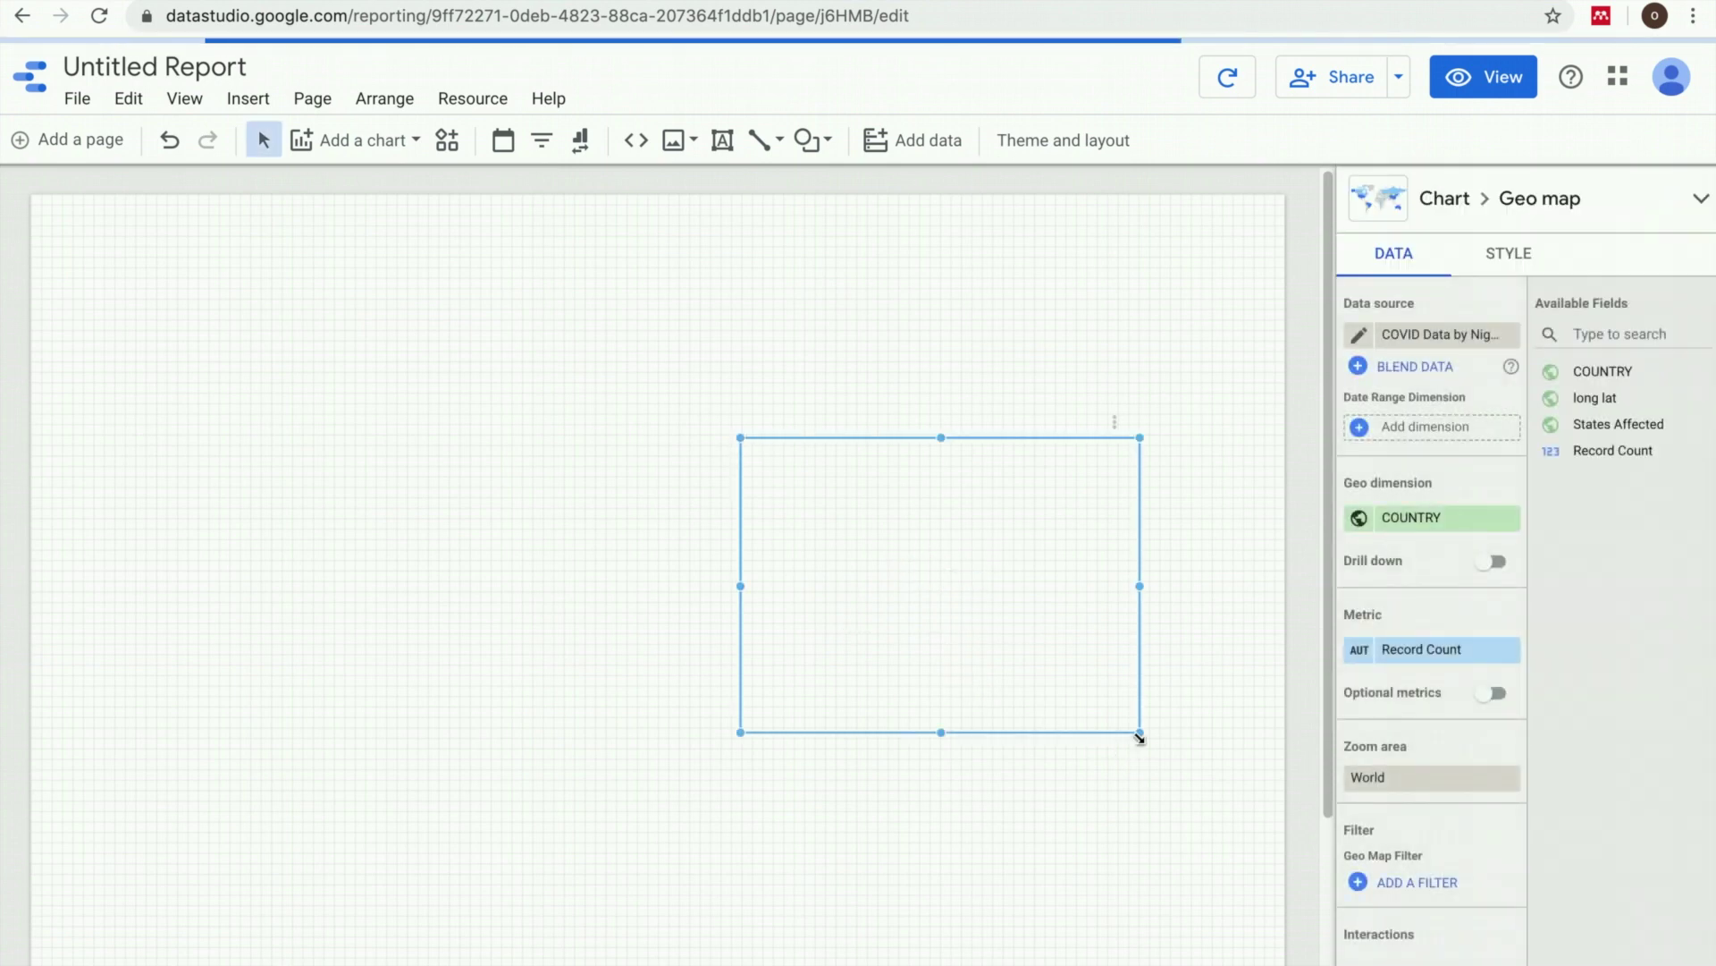
{"action": "left_click_drag", "start_coordinate": [1249, 827], "coordinate": [1250, 819]}
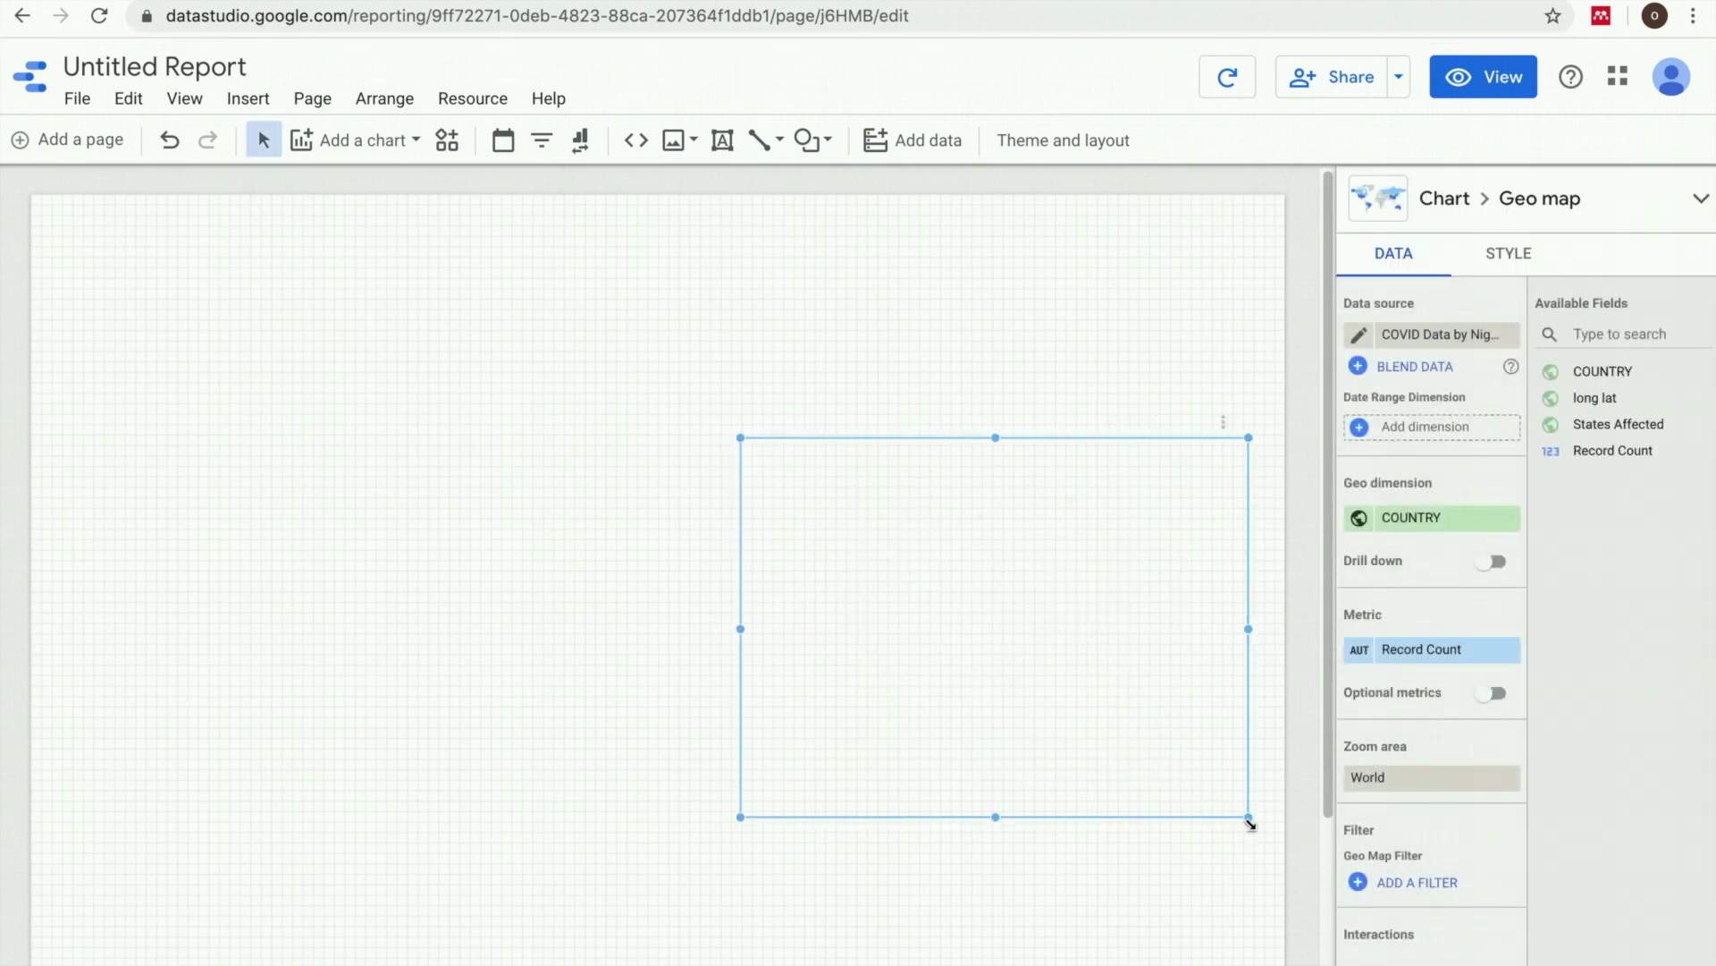
- Switch the geo map to the Cleaned Data source, using long lat as geo dimension and No of Deaths as metric
{"action": "left_click", "coordinate": [1431, 338]}
{"action": "left_click", "coordinate": [1394, 544]}
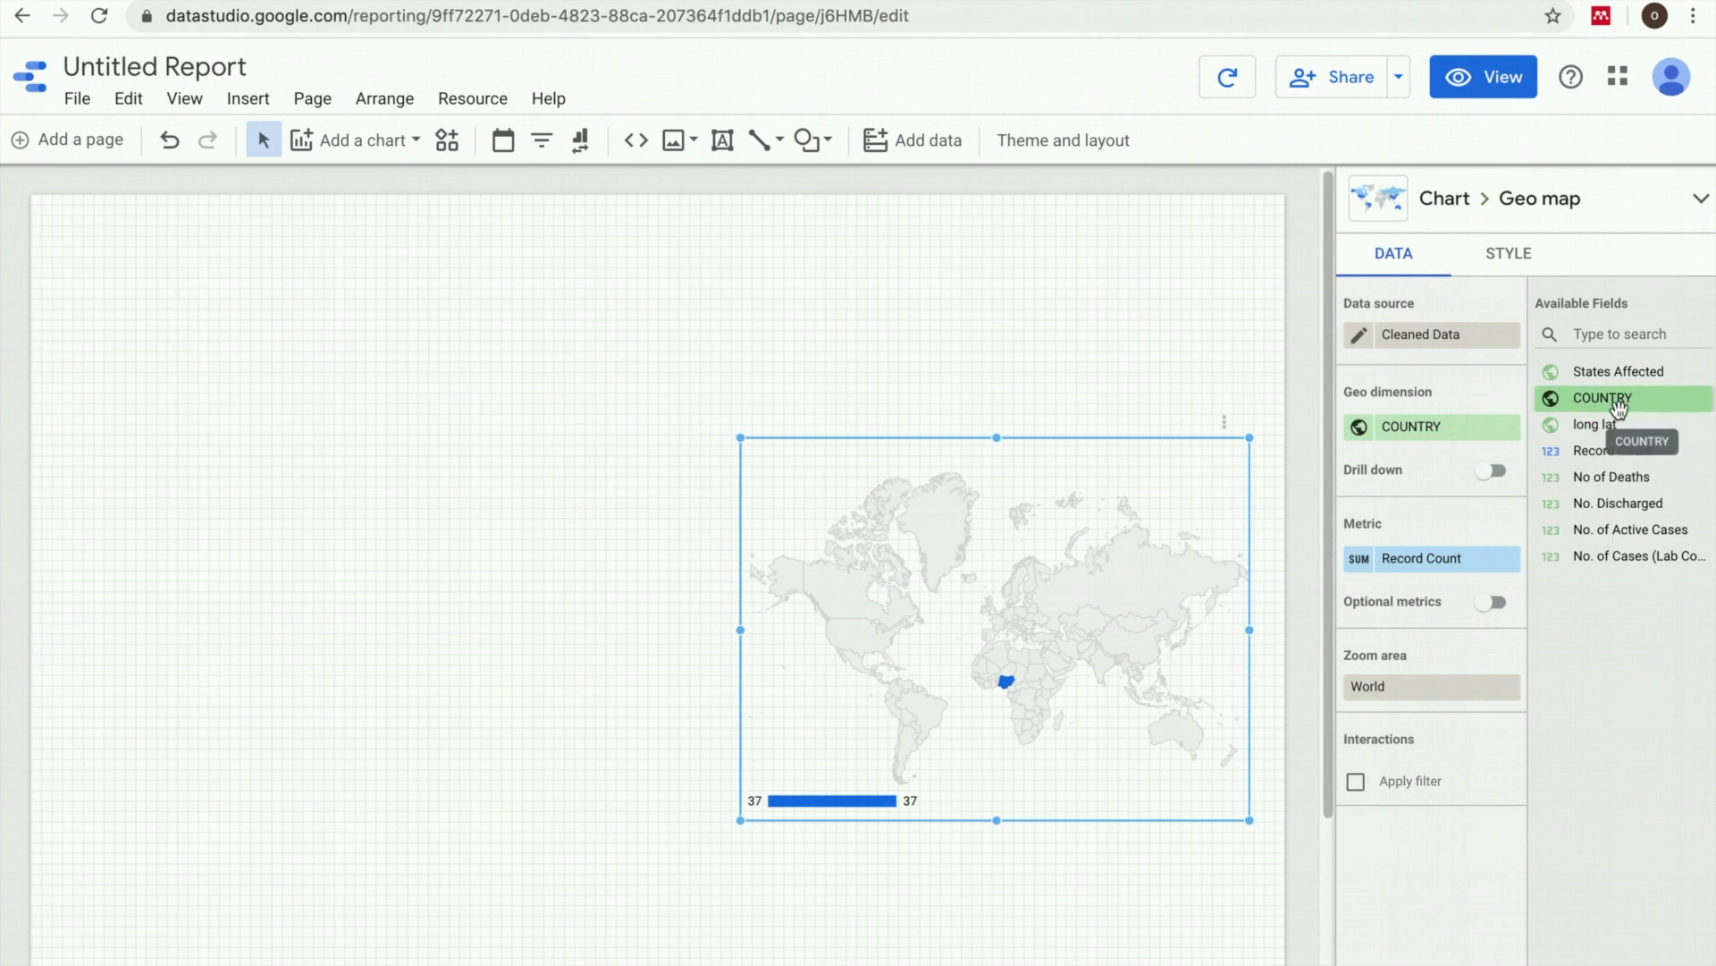
{"action": "left_click_drag", "start_coordinate": [1582, 425], "coordinate": [1443, 434]}
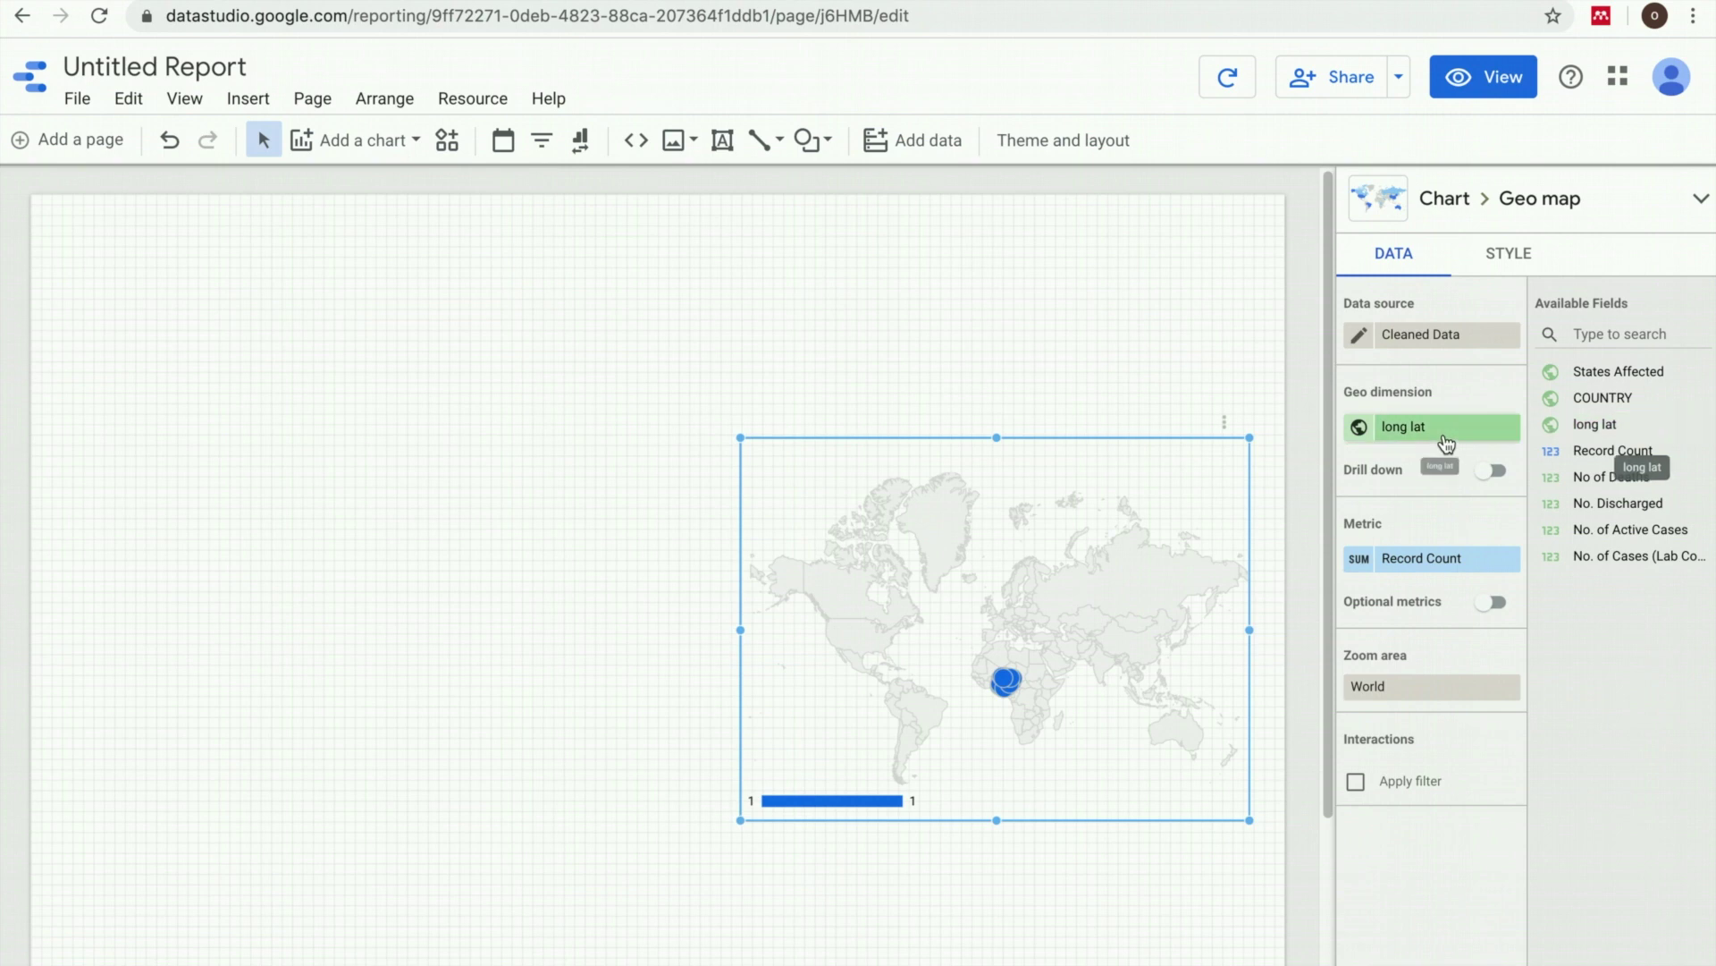
{"action": "left_click_drag", "start_coordinate": [1628, 477], "coordinate": [1455, 556]}
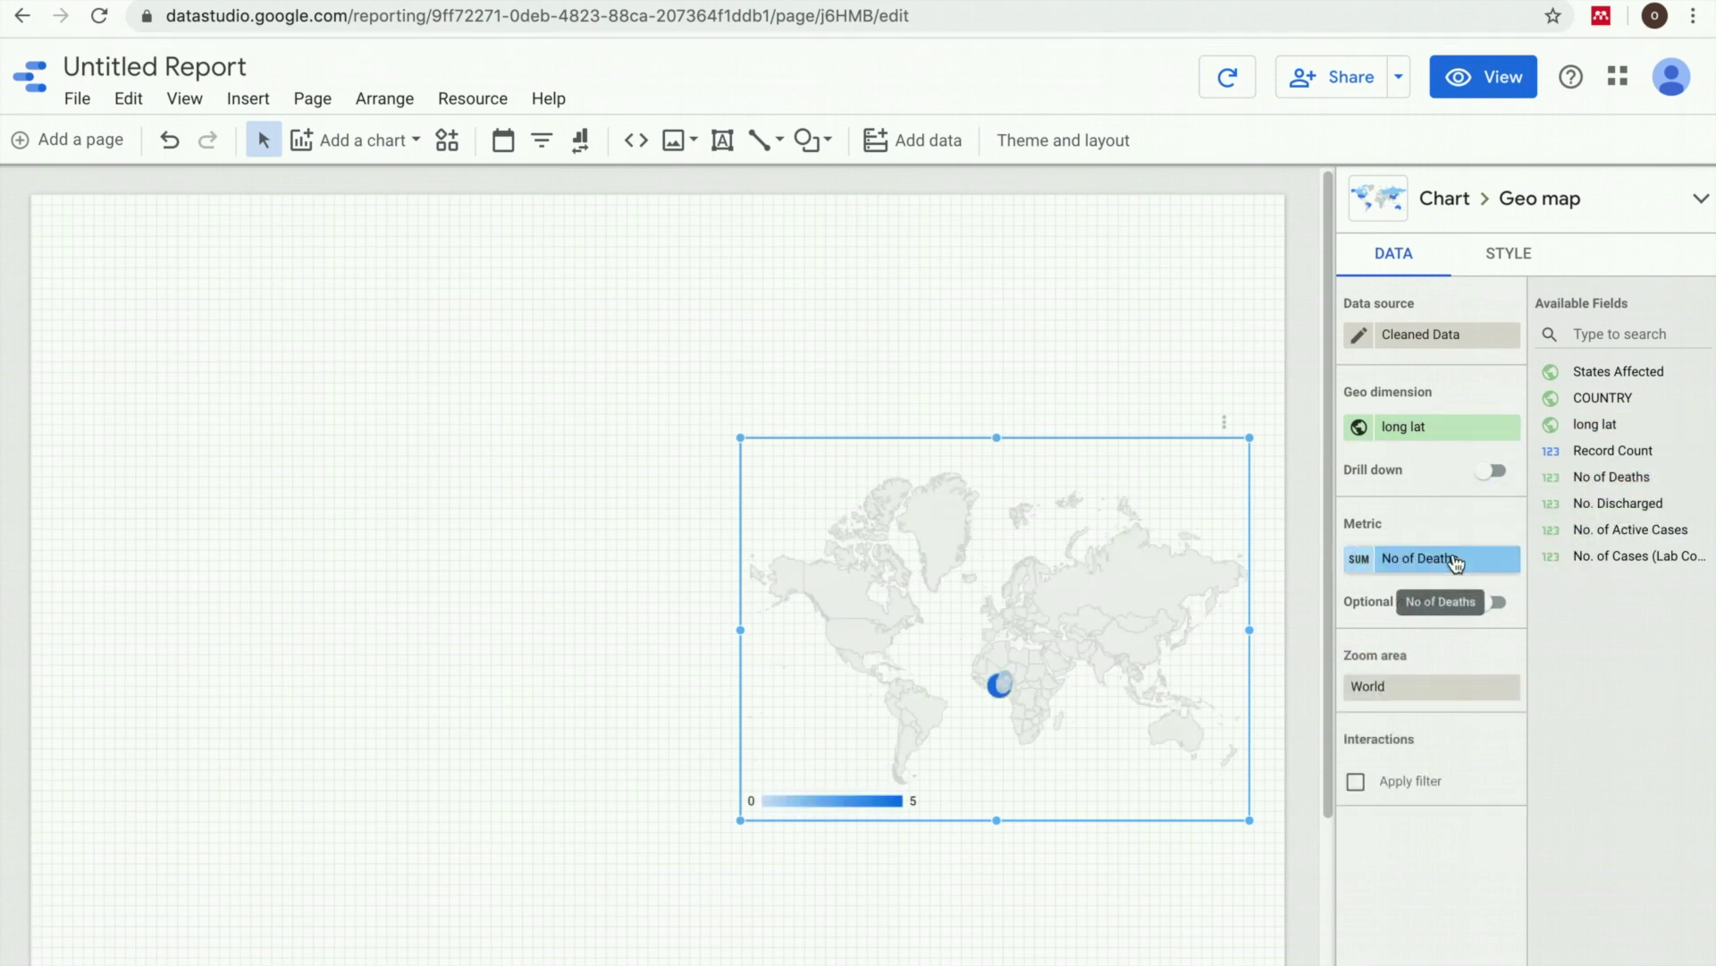
- Set the geo map's zoom area to Nigeria and enlarge the map slightly in width and height
{"action": "left_click", "coordinate": [1408, 688]}
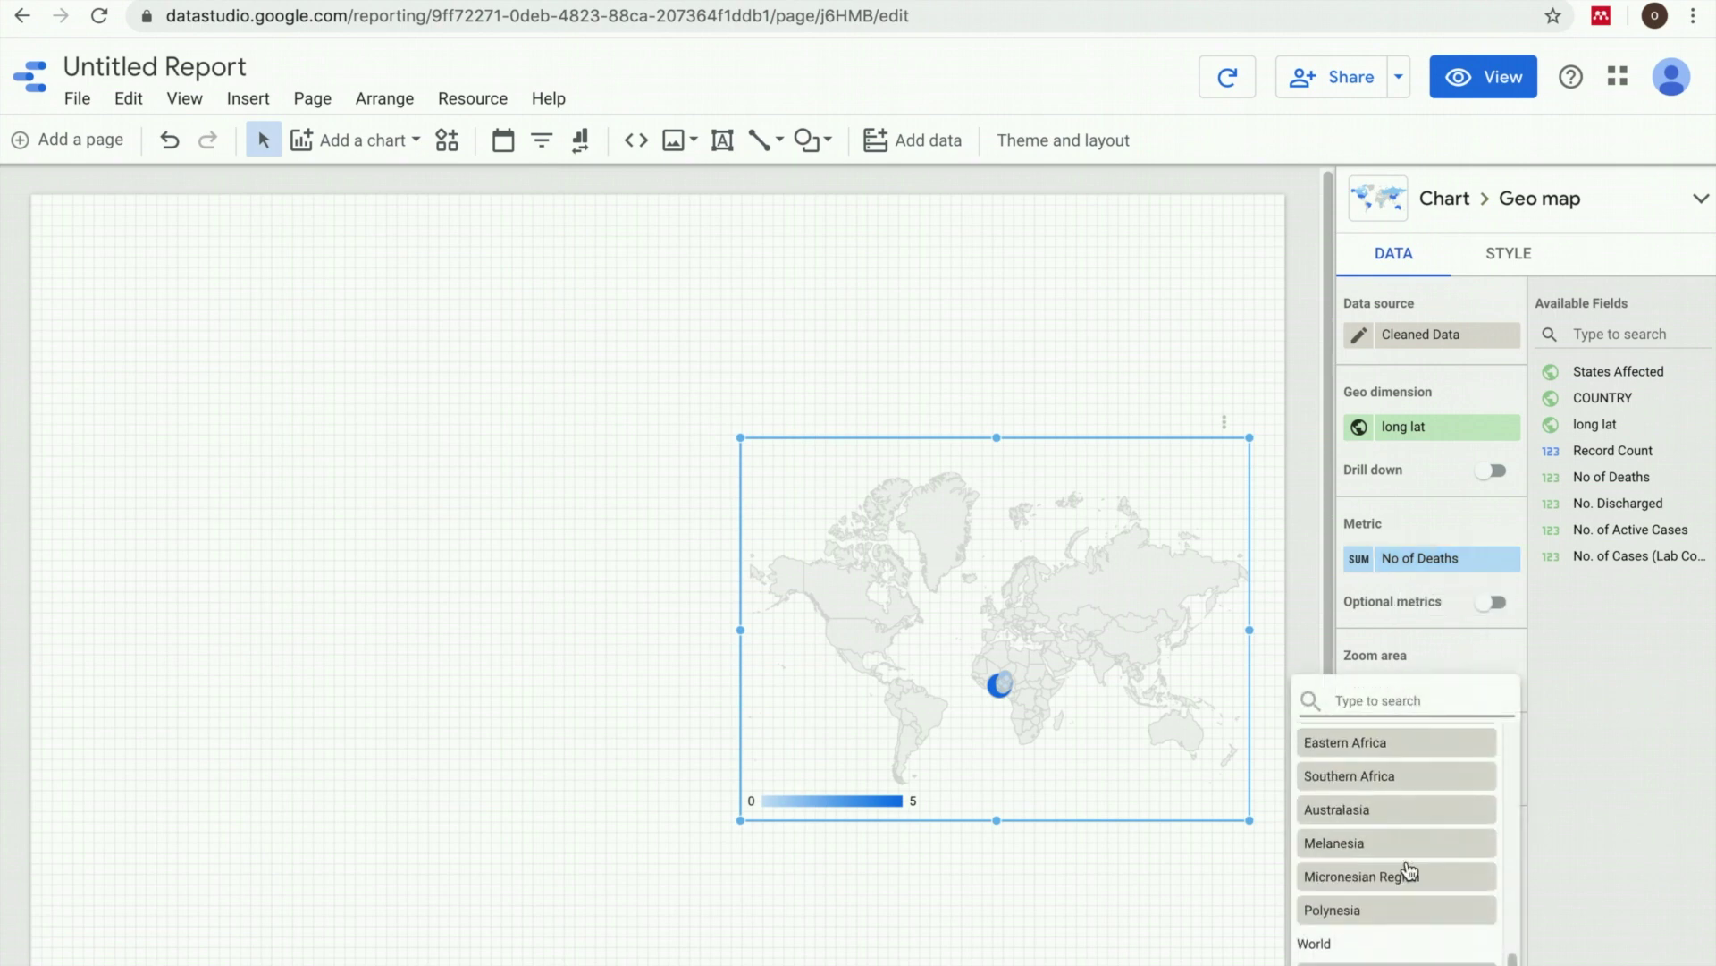
{"action": "type", "text": "Ni"}
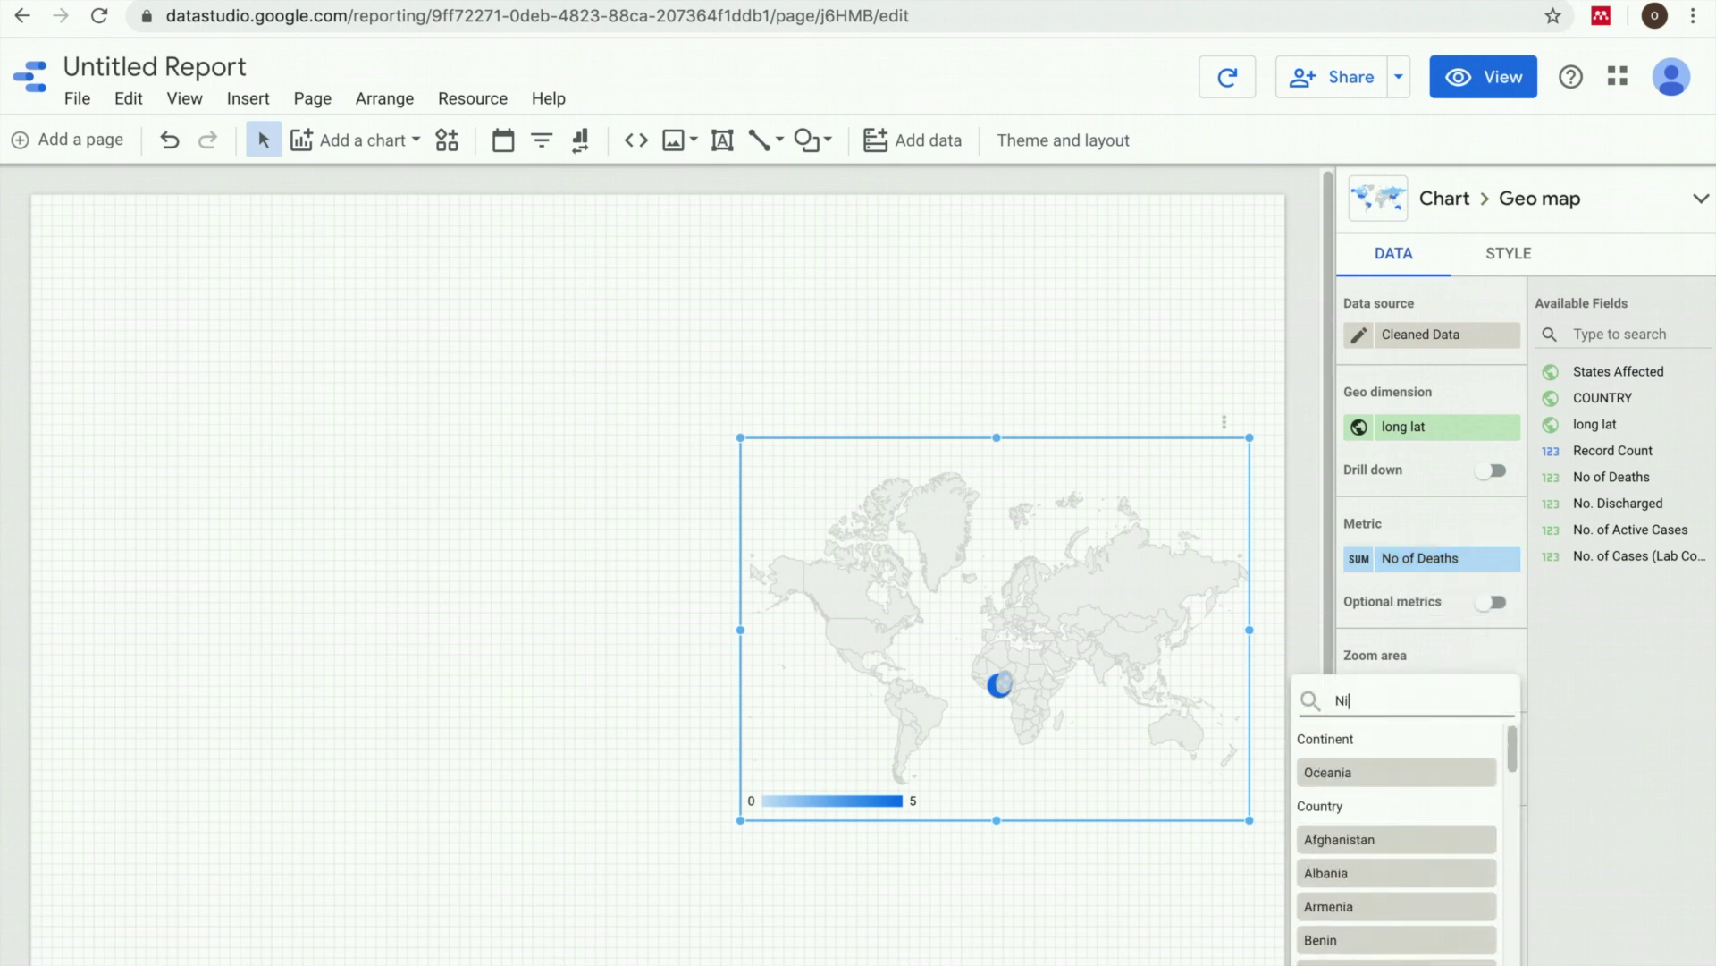
{"action": "type", "text": "ger"}
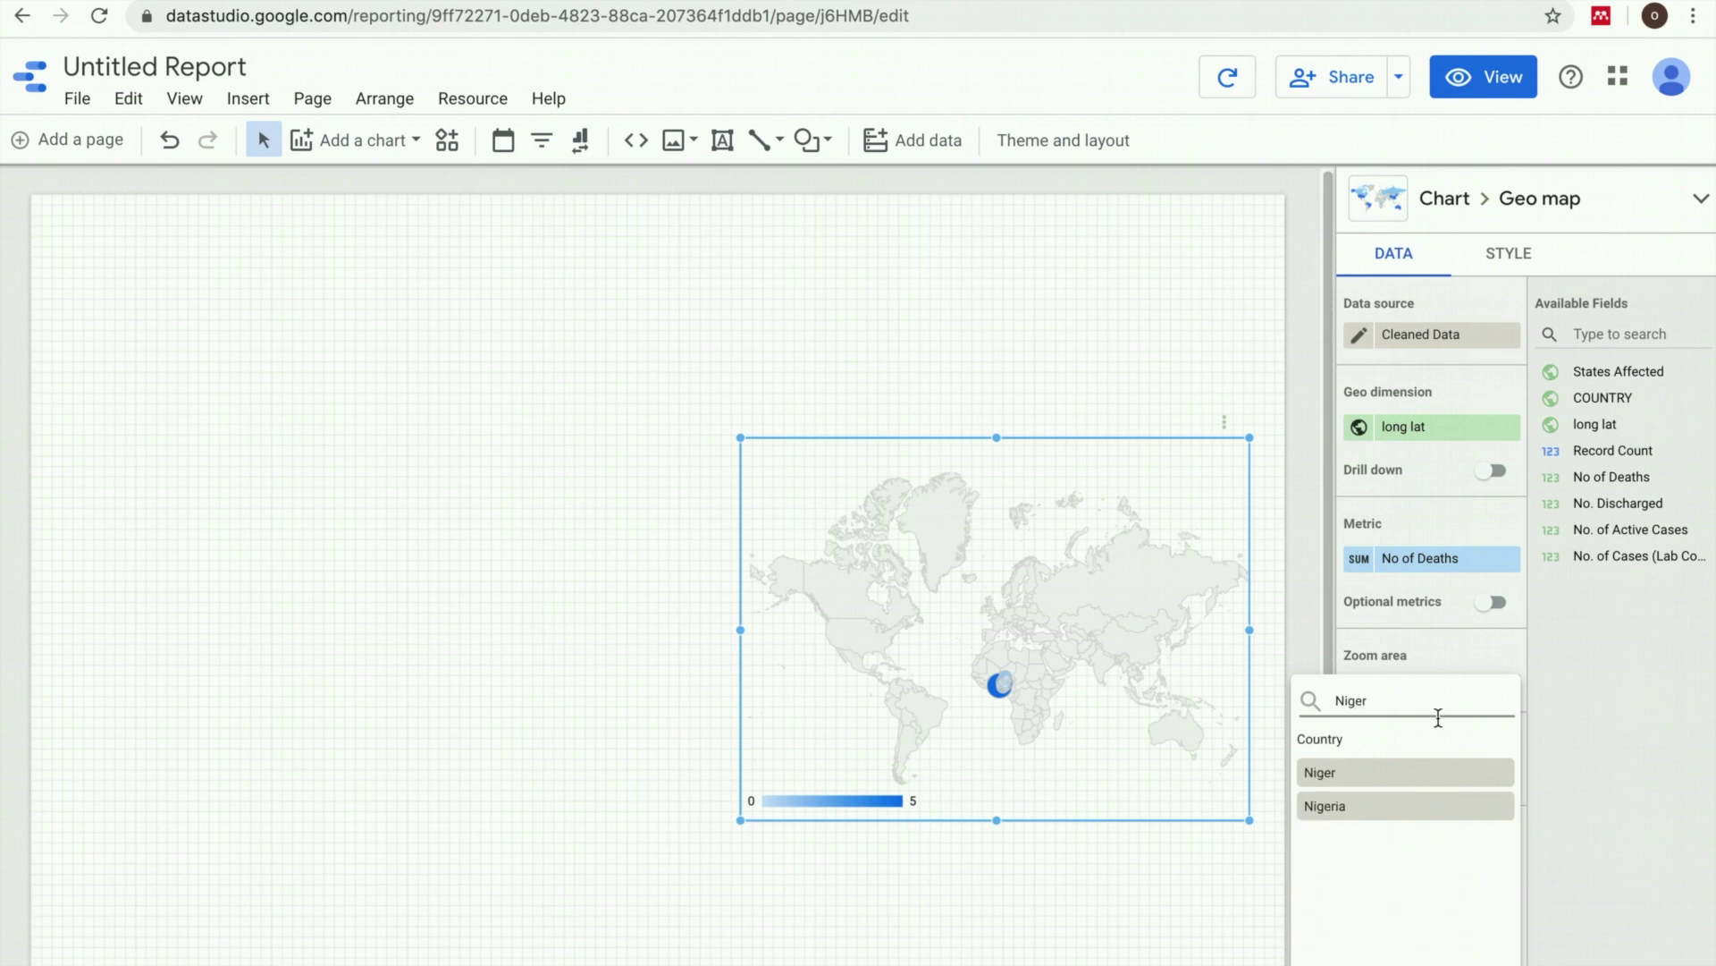
{"action": "left_click", "coordinate": [1406, 809]}
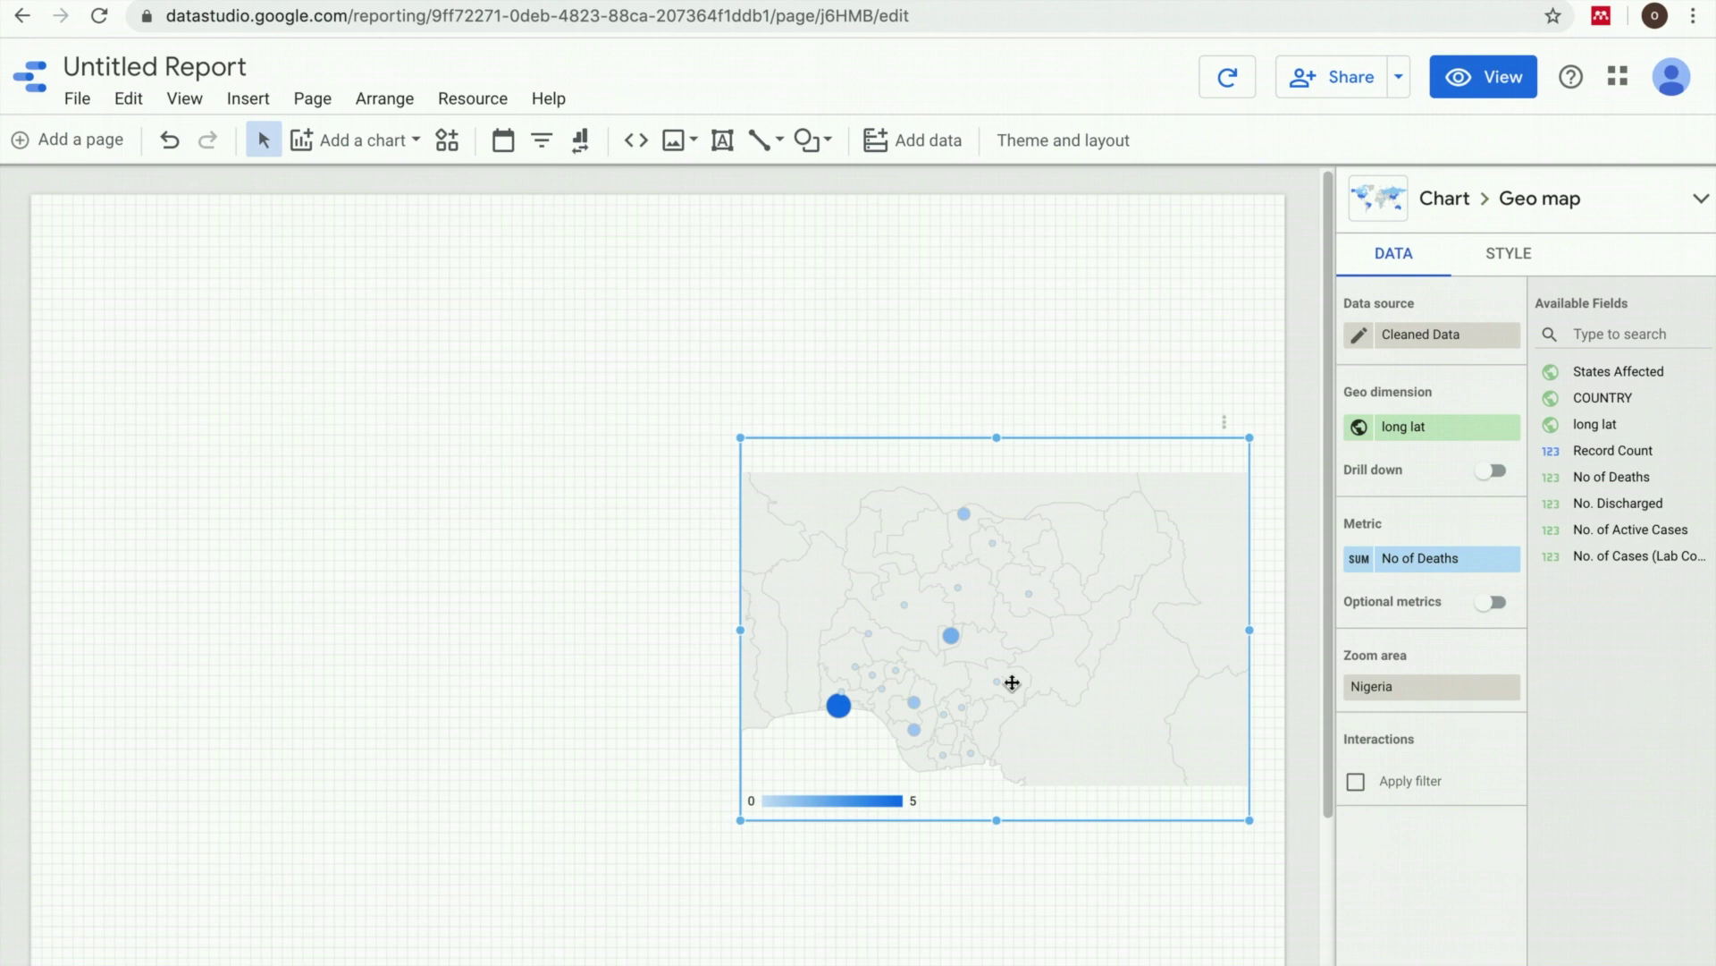
{"action": "left_click_drag", "start_coordinate": [739, 438], "coordinate": [657, 431]}
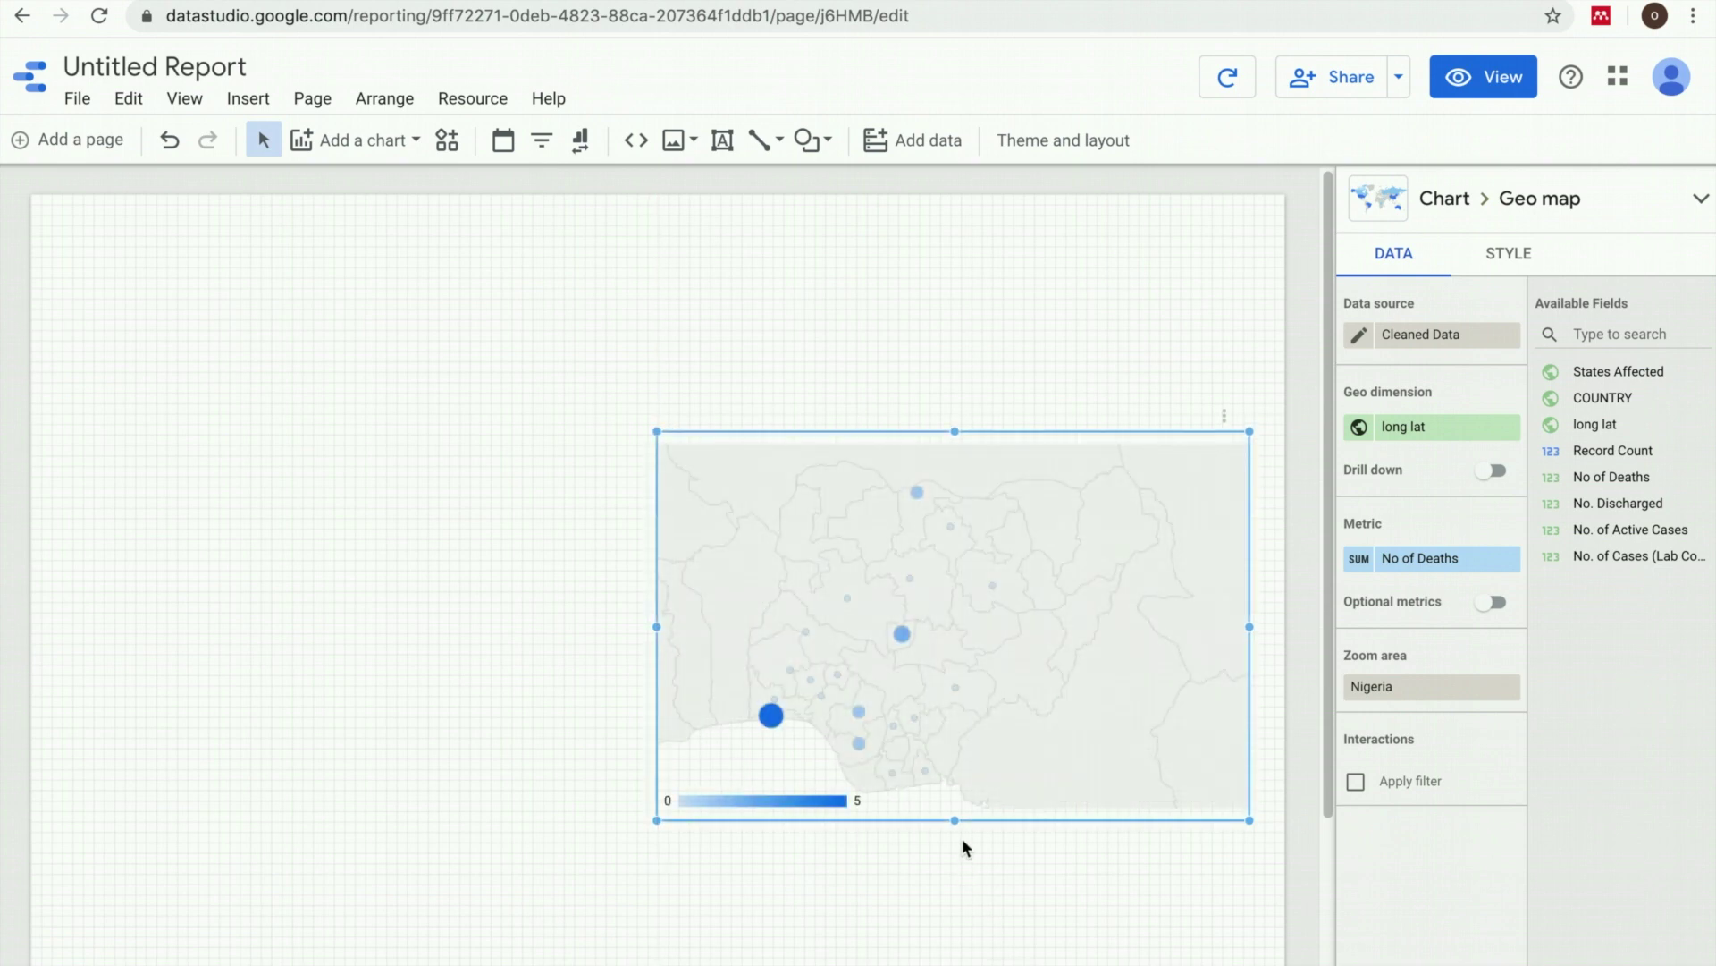
{"action": "left_click_drag", "start_coordinate": [959, 821], "coordinate": [1214, 850]}
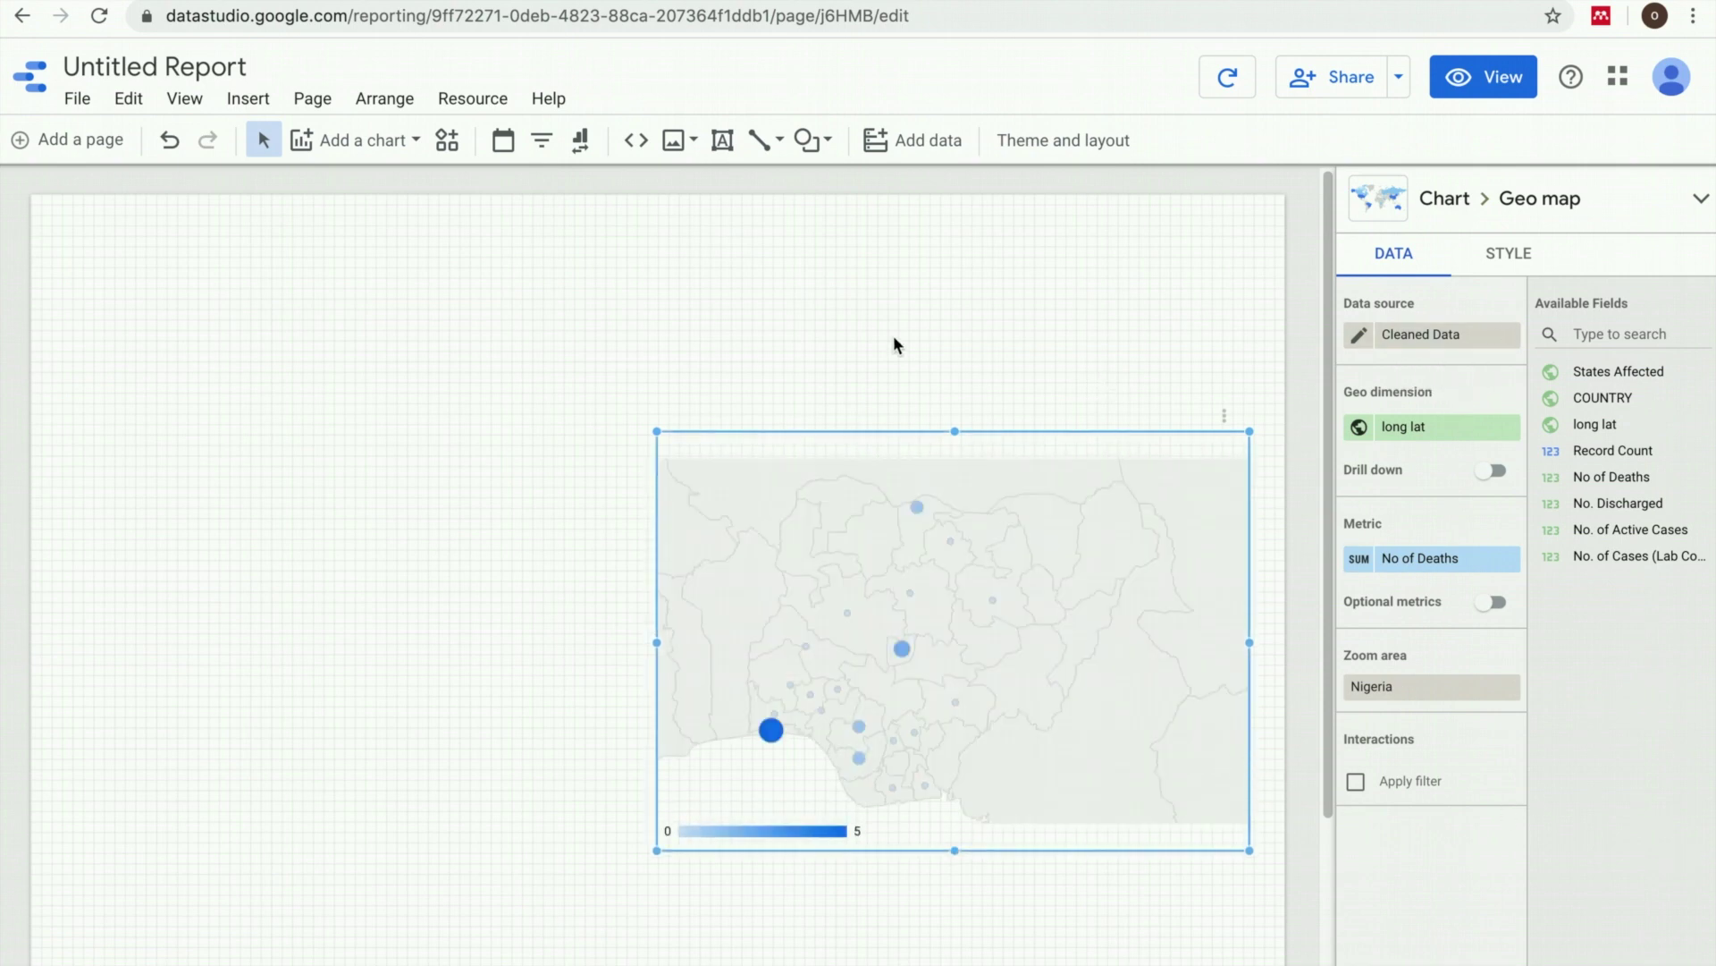
{"action": "left_click", "coordinate": [787, 346]}
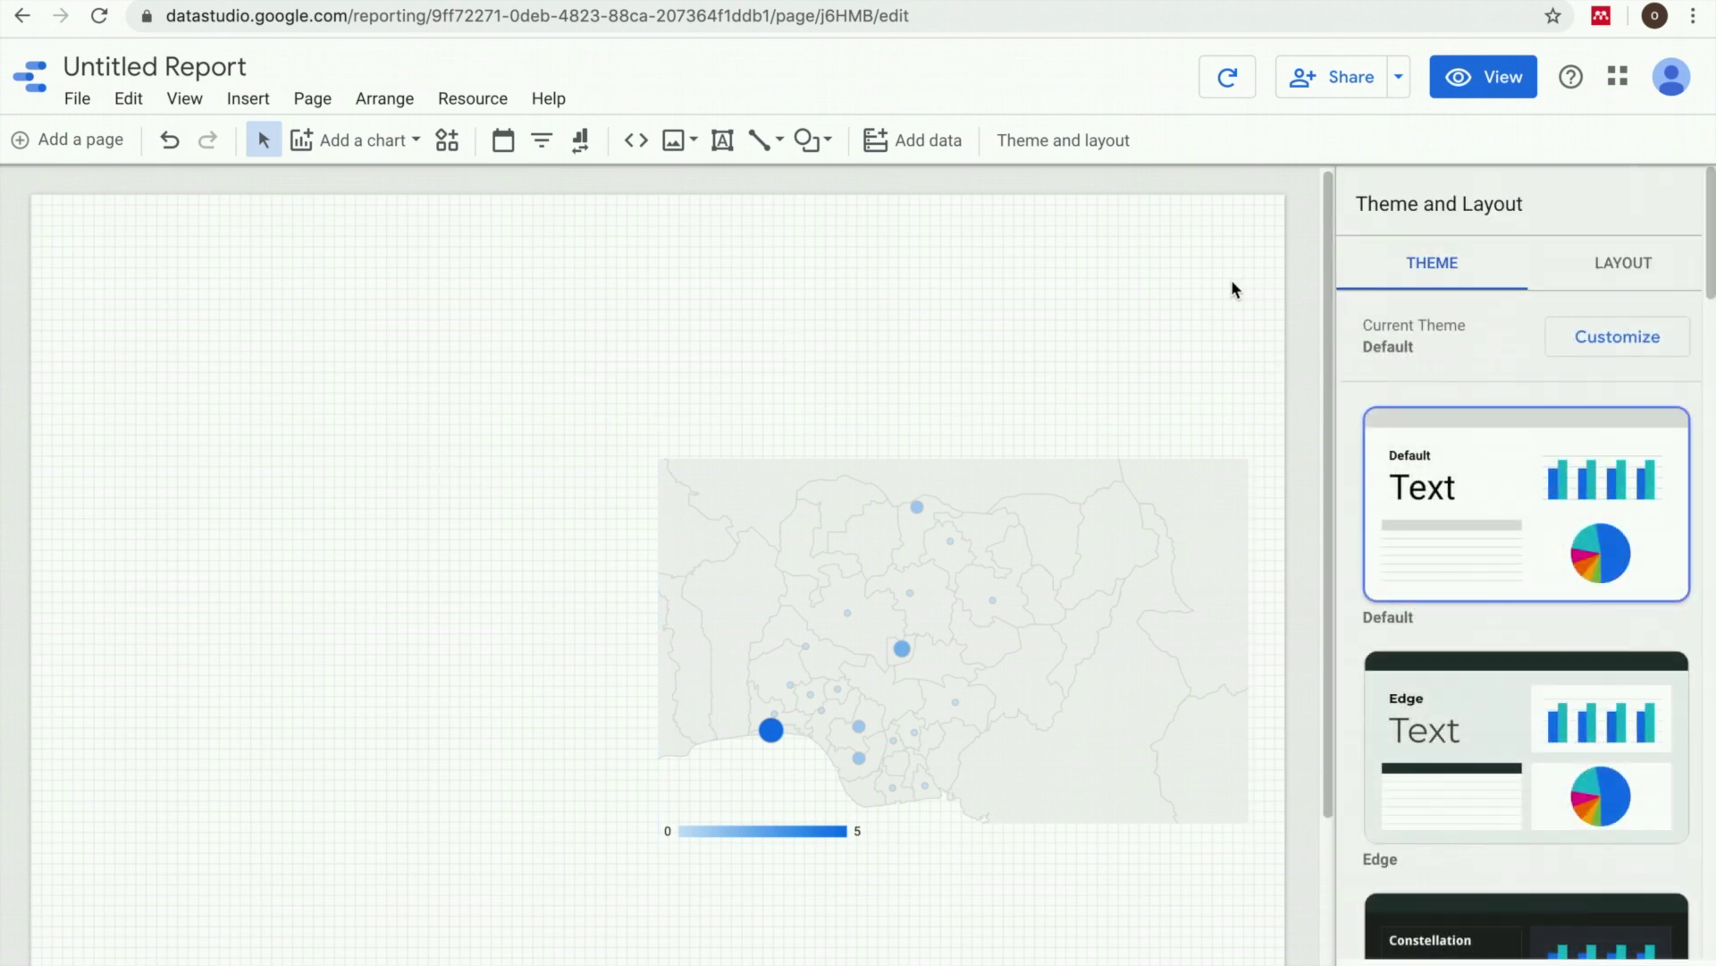
- Start a new calculated field named calc_Fatality_Score in the report's NCDC COVID Data source
{"action": "left_click", "coordinate": [470, 100]}
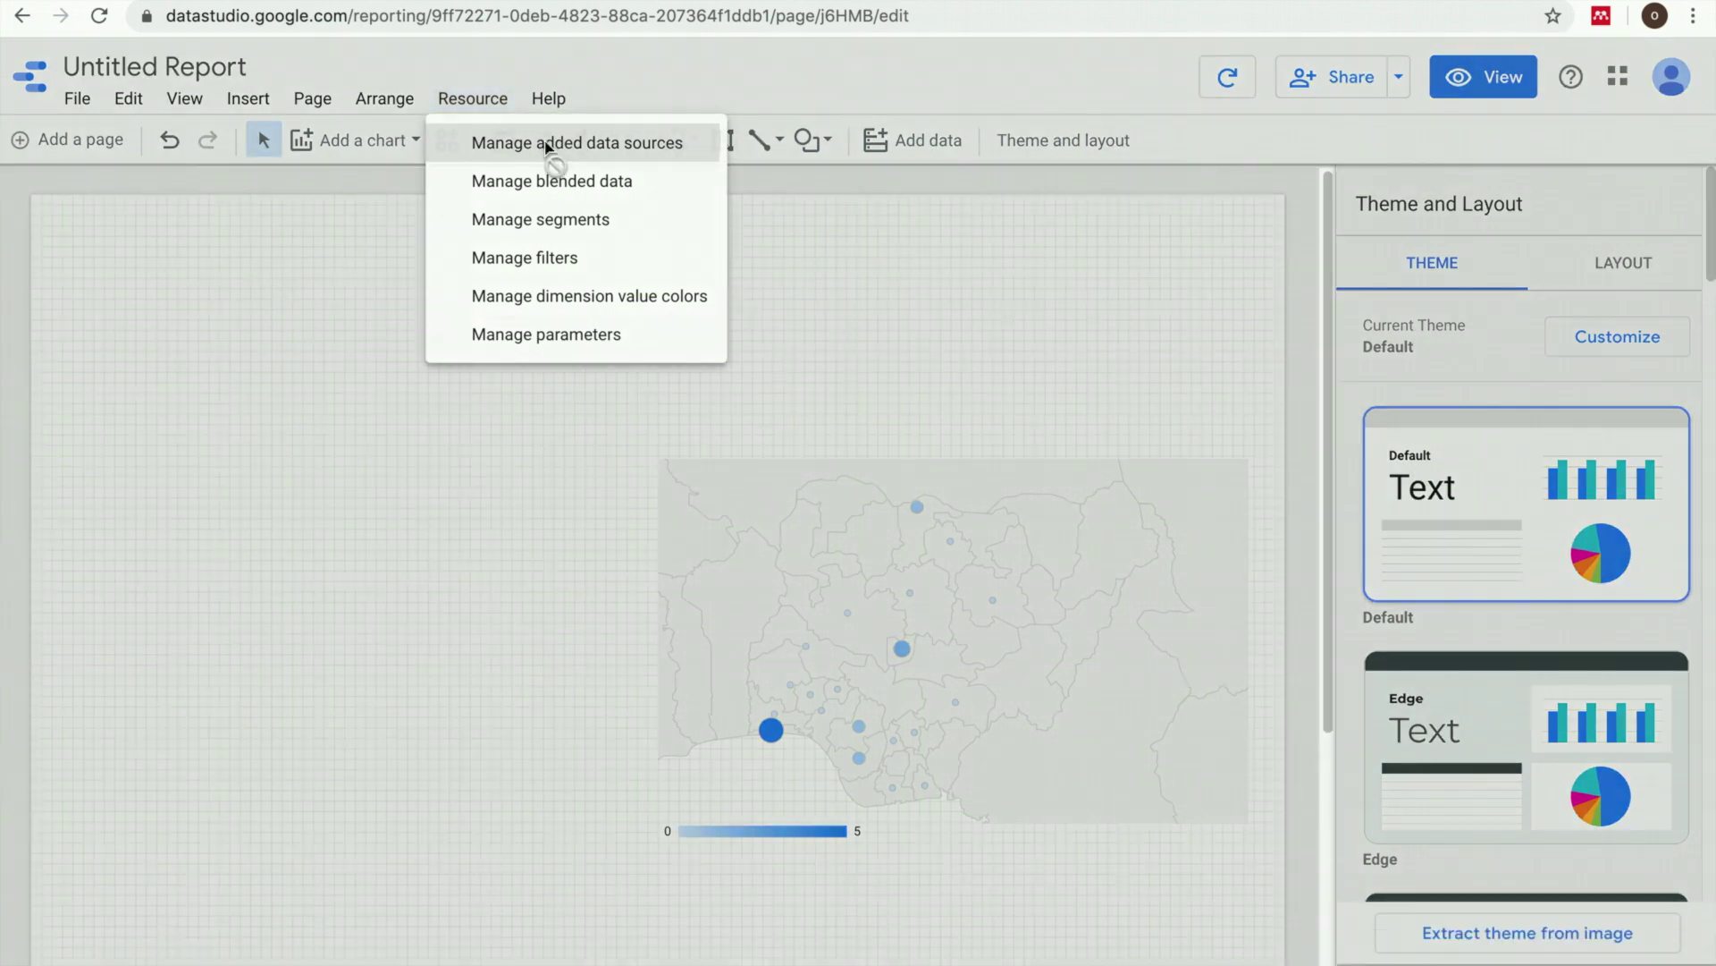
{"action": "left_click", "coordinate": [548, 146]}
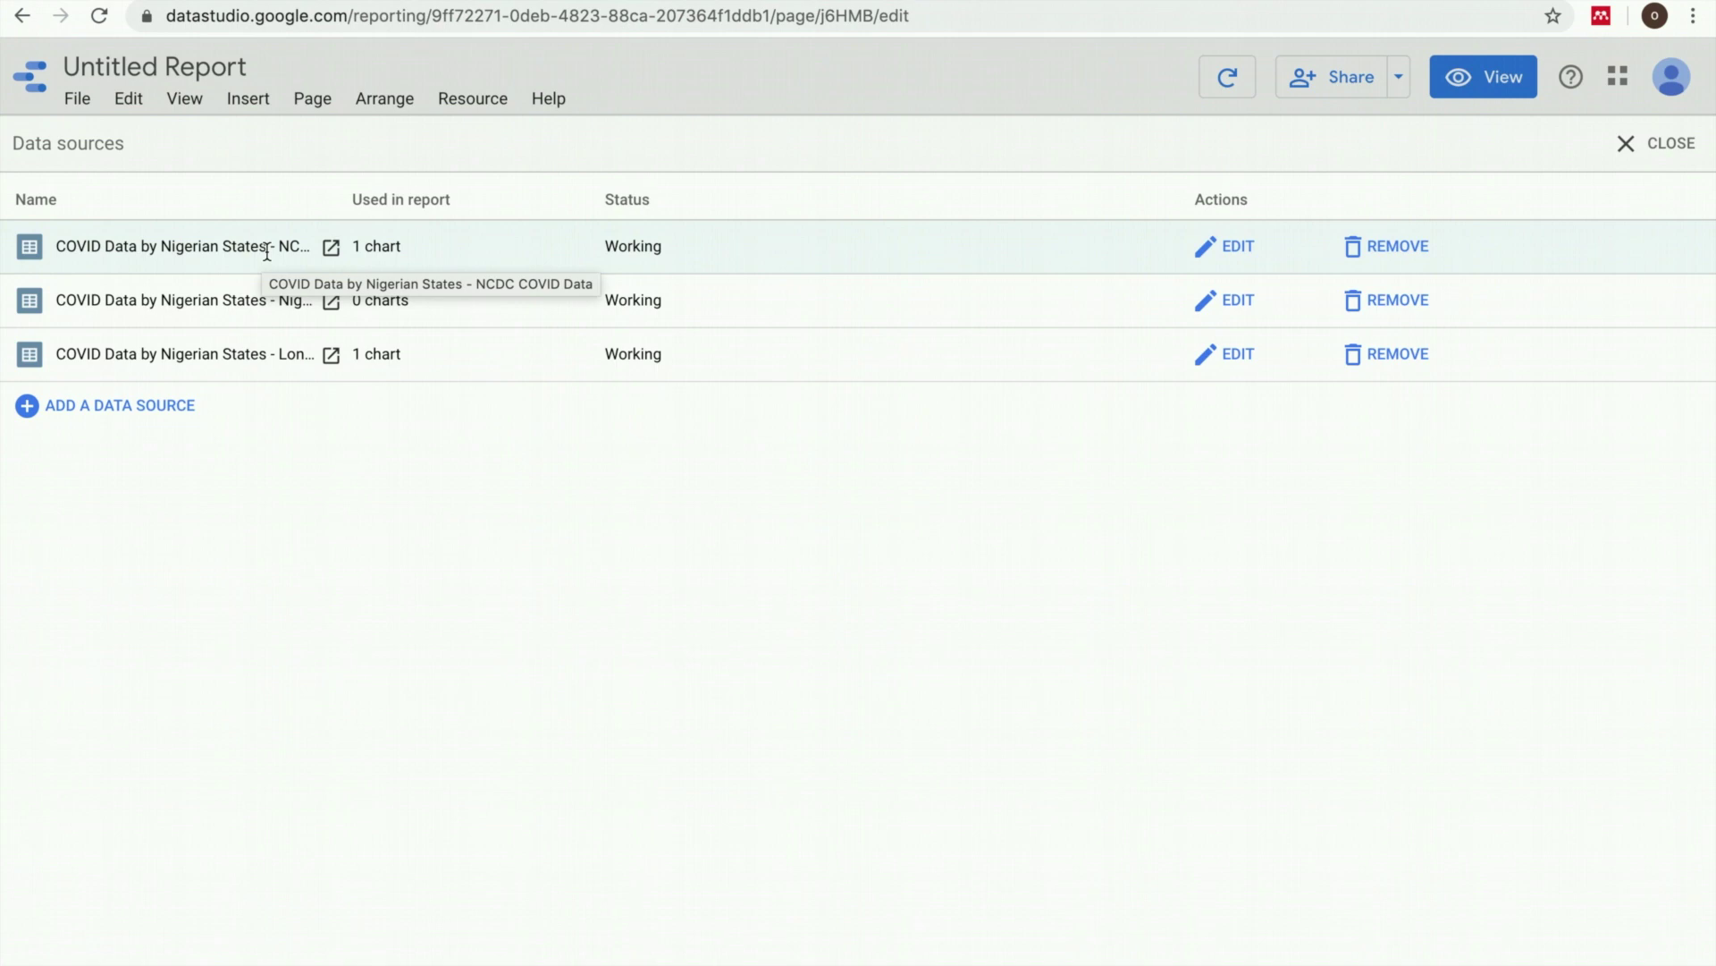
{"action": "left_click", "coordinate": [1218, 250]}
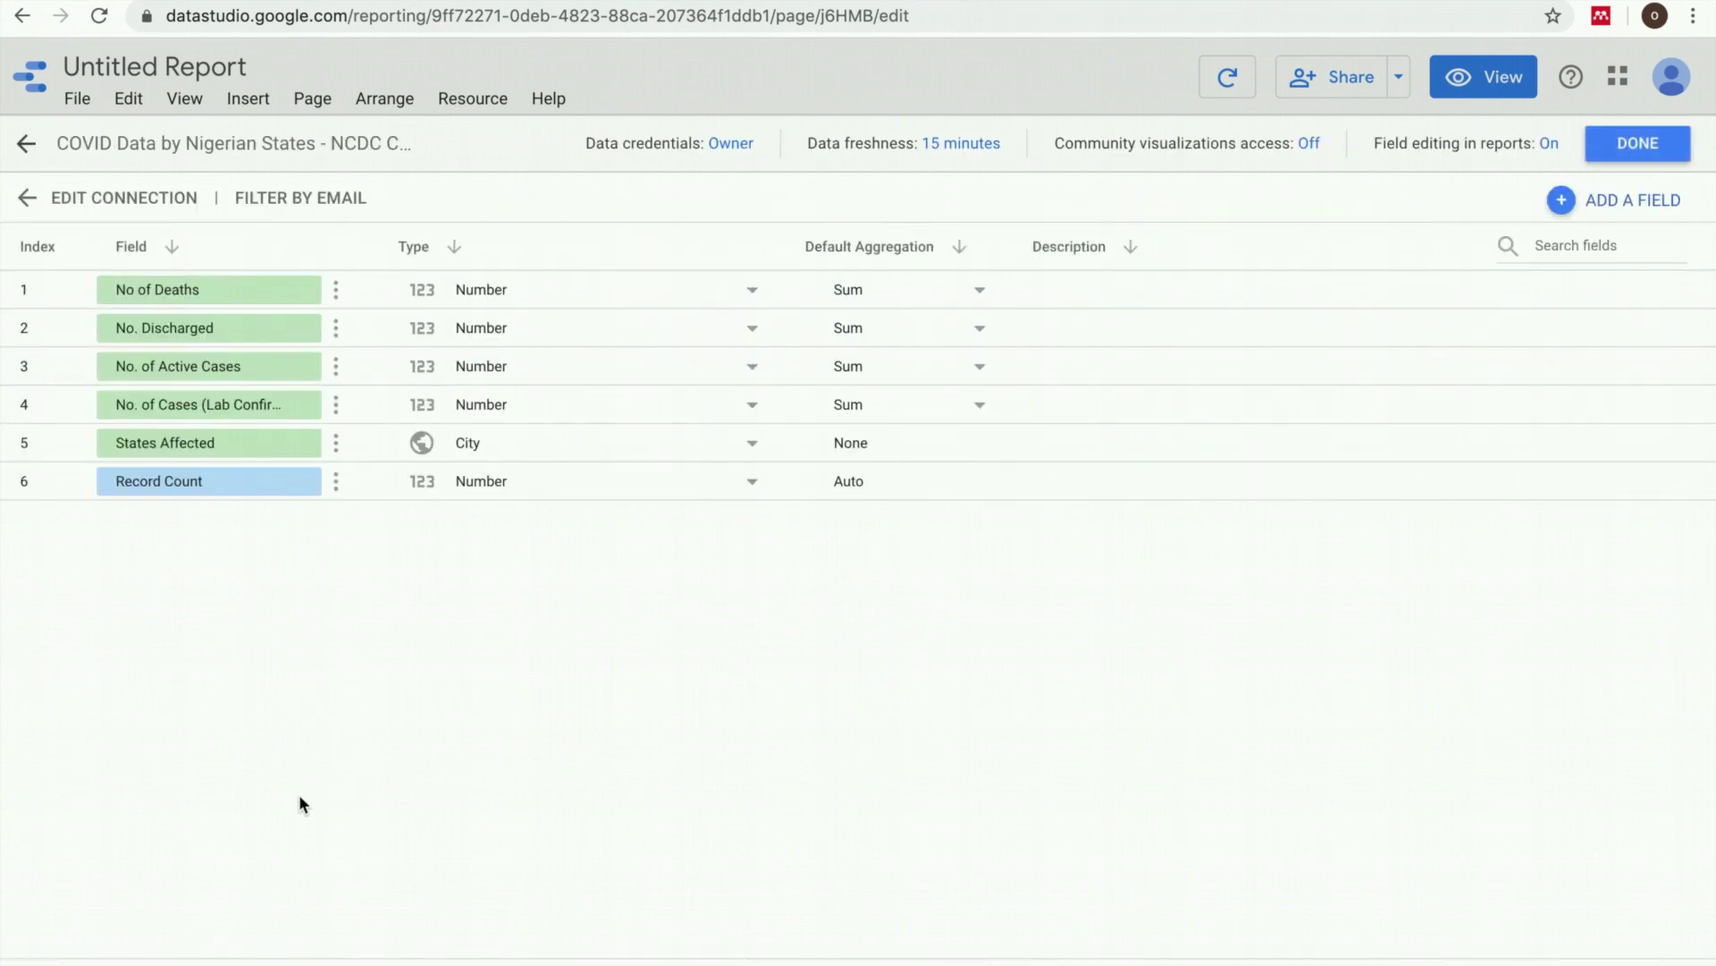
{"action": "left_click", "coordinate": [1607, 200]}
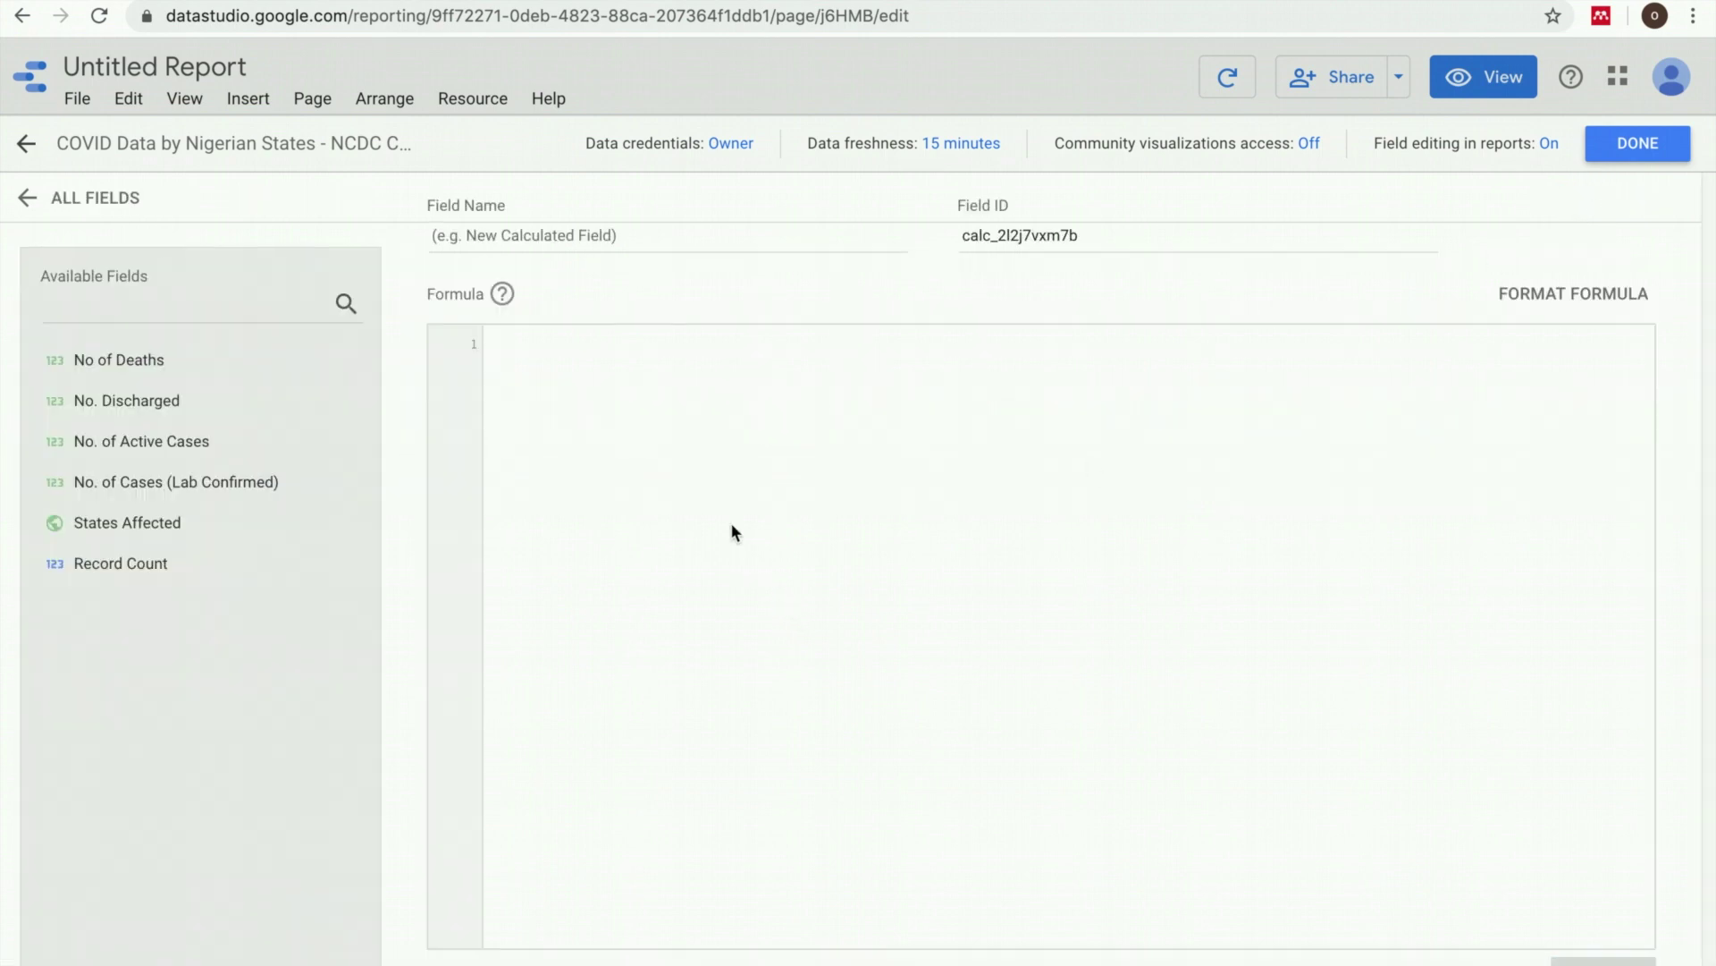
{"action": "left_click", "coordinate": [644, 238]}
{"action": "type", "text": "Fatality_Score"}
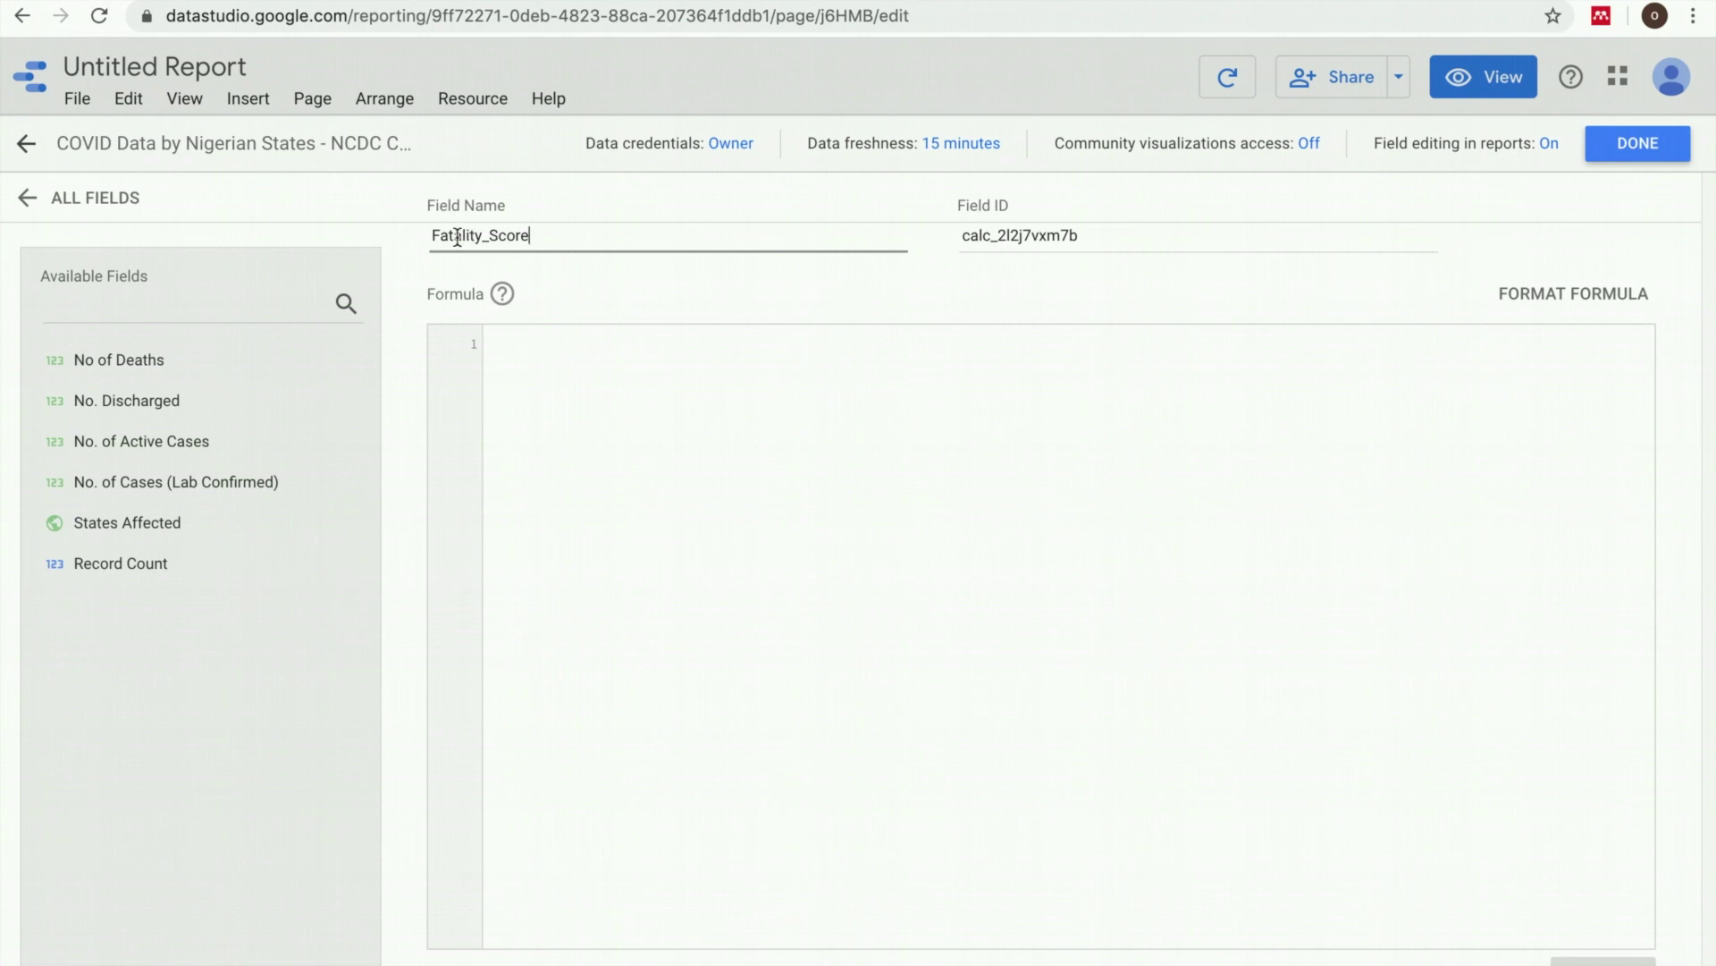
{"action": "type", "text": "calc_"}
- Define the field's formula as No of Deaths / No. of Cases (Lab Confirmed), save it and return to the report
{"action": "left_click", "coordinate": [589, 348]}
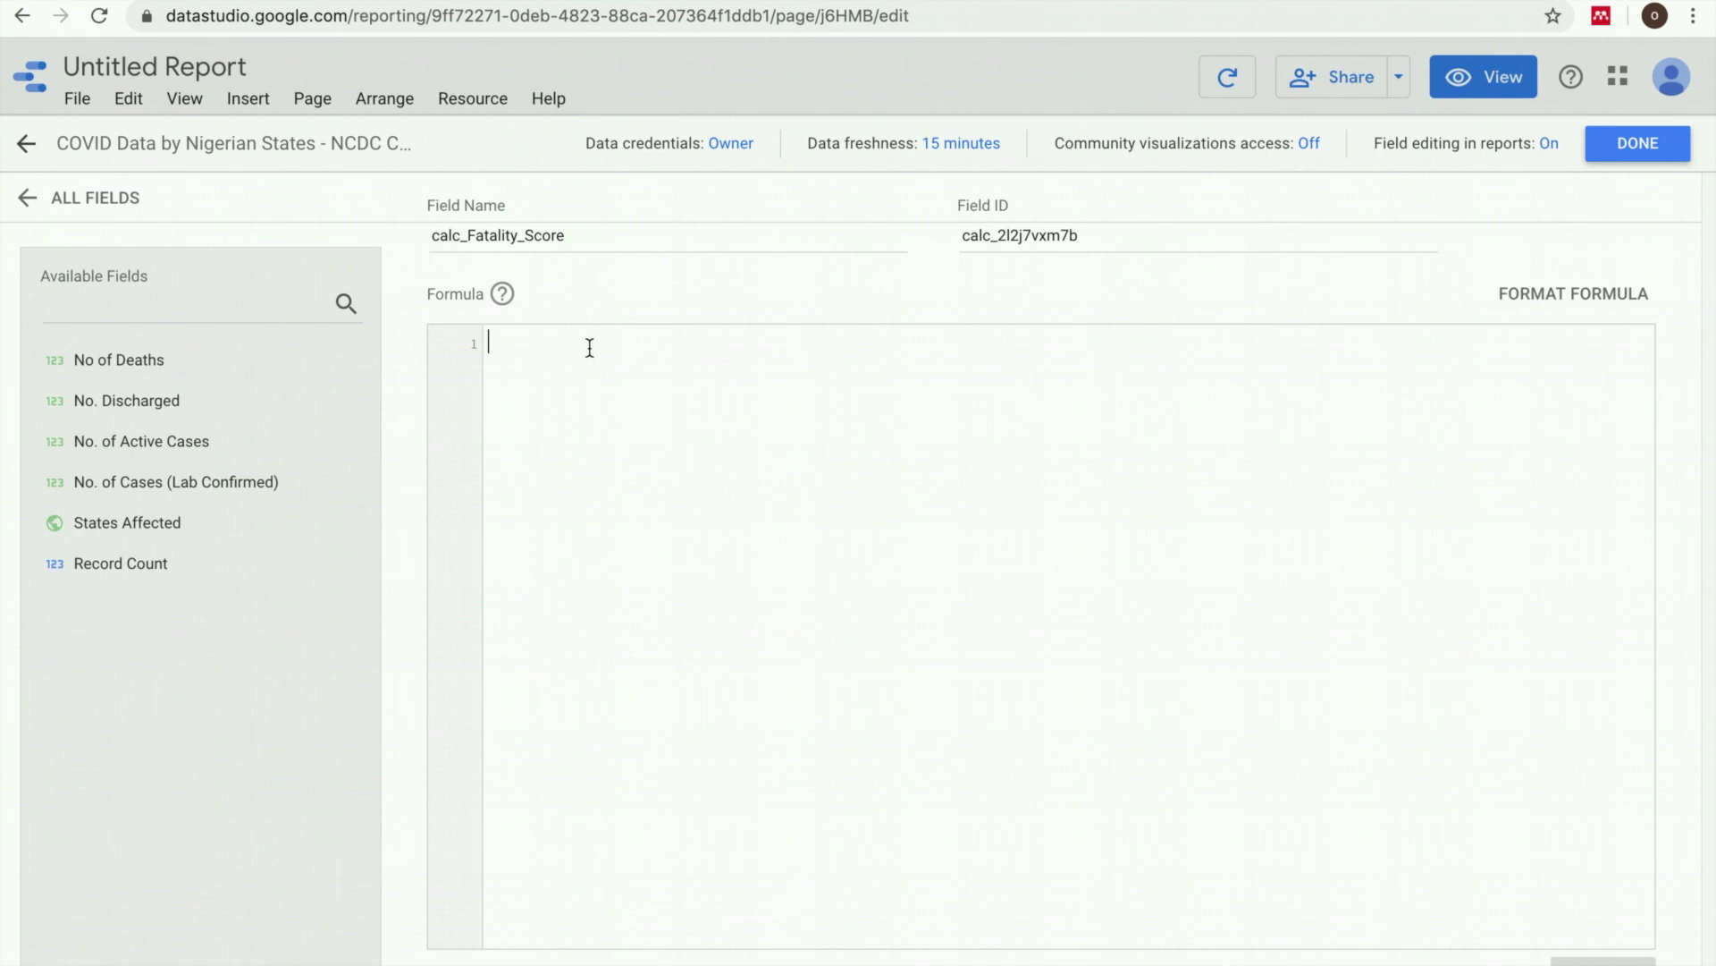
{"action": "type", "text": "no"}
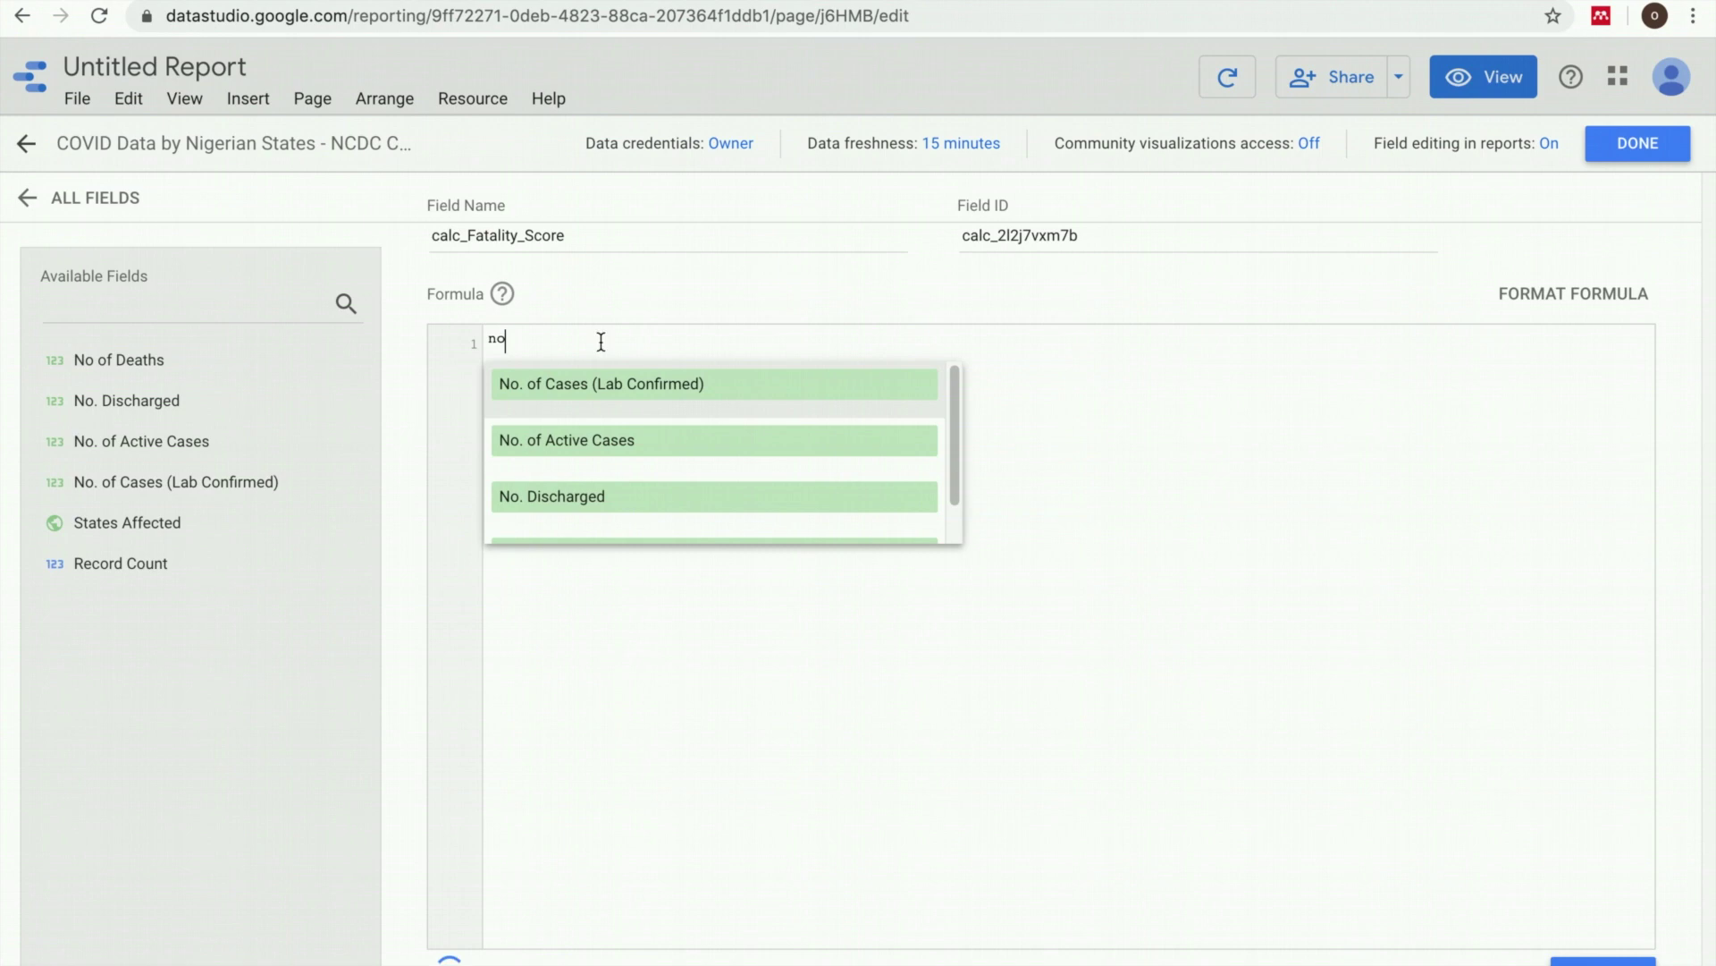
{"action": "type", "text": " of"}
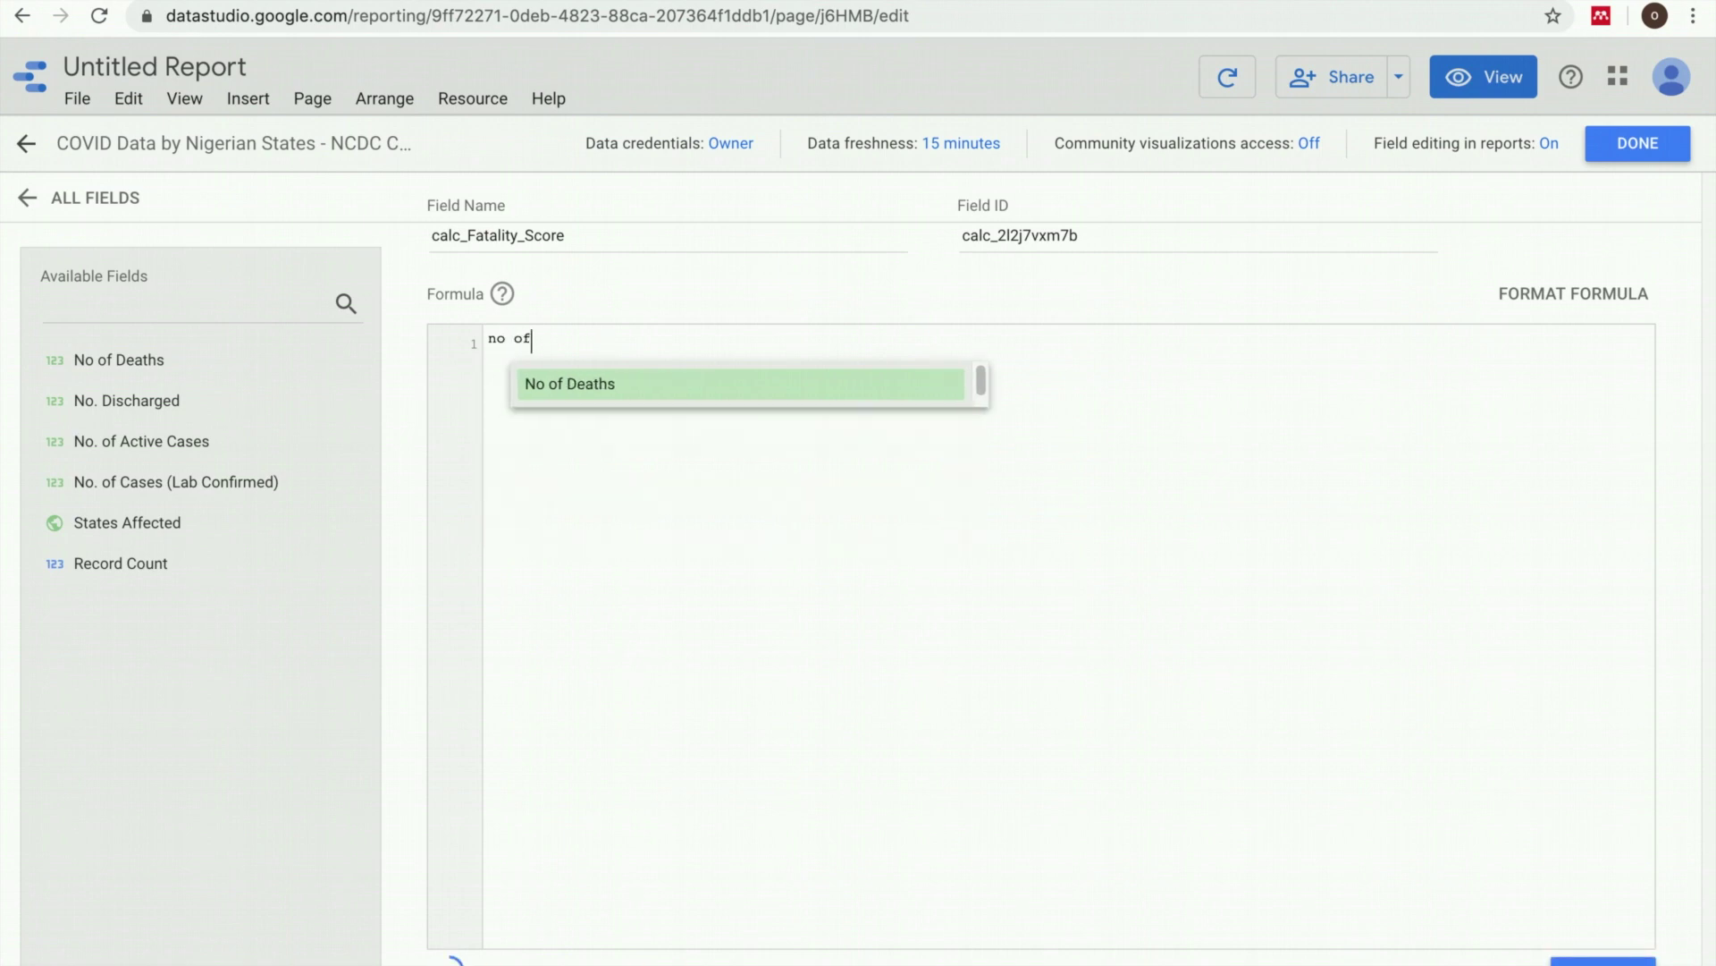
{"action": "left_click", "coordinate": [649, 381]}
{"action": "type", "text": "/"}
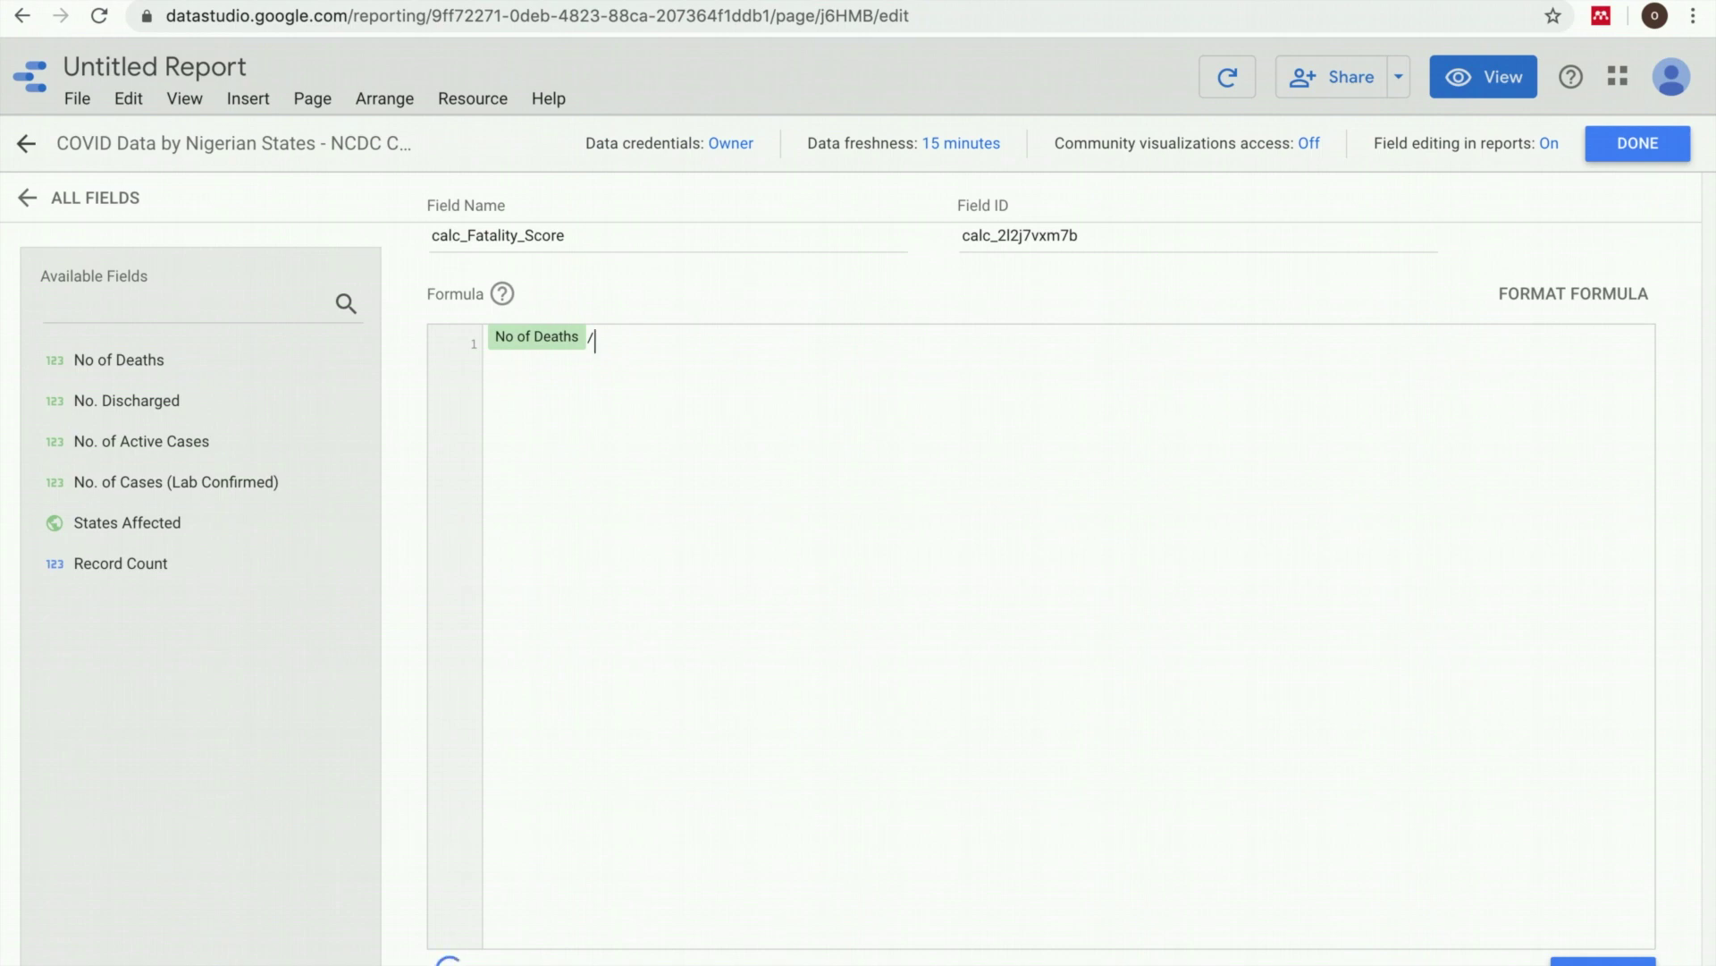
{"action": "type", "text": "no"}
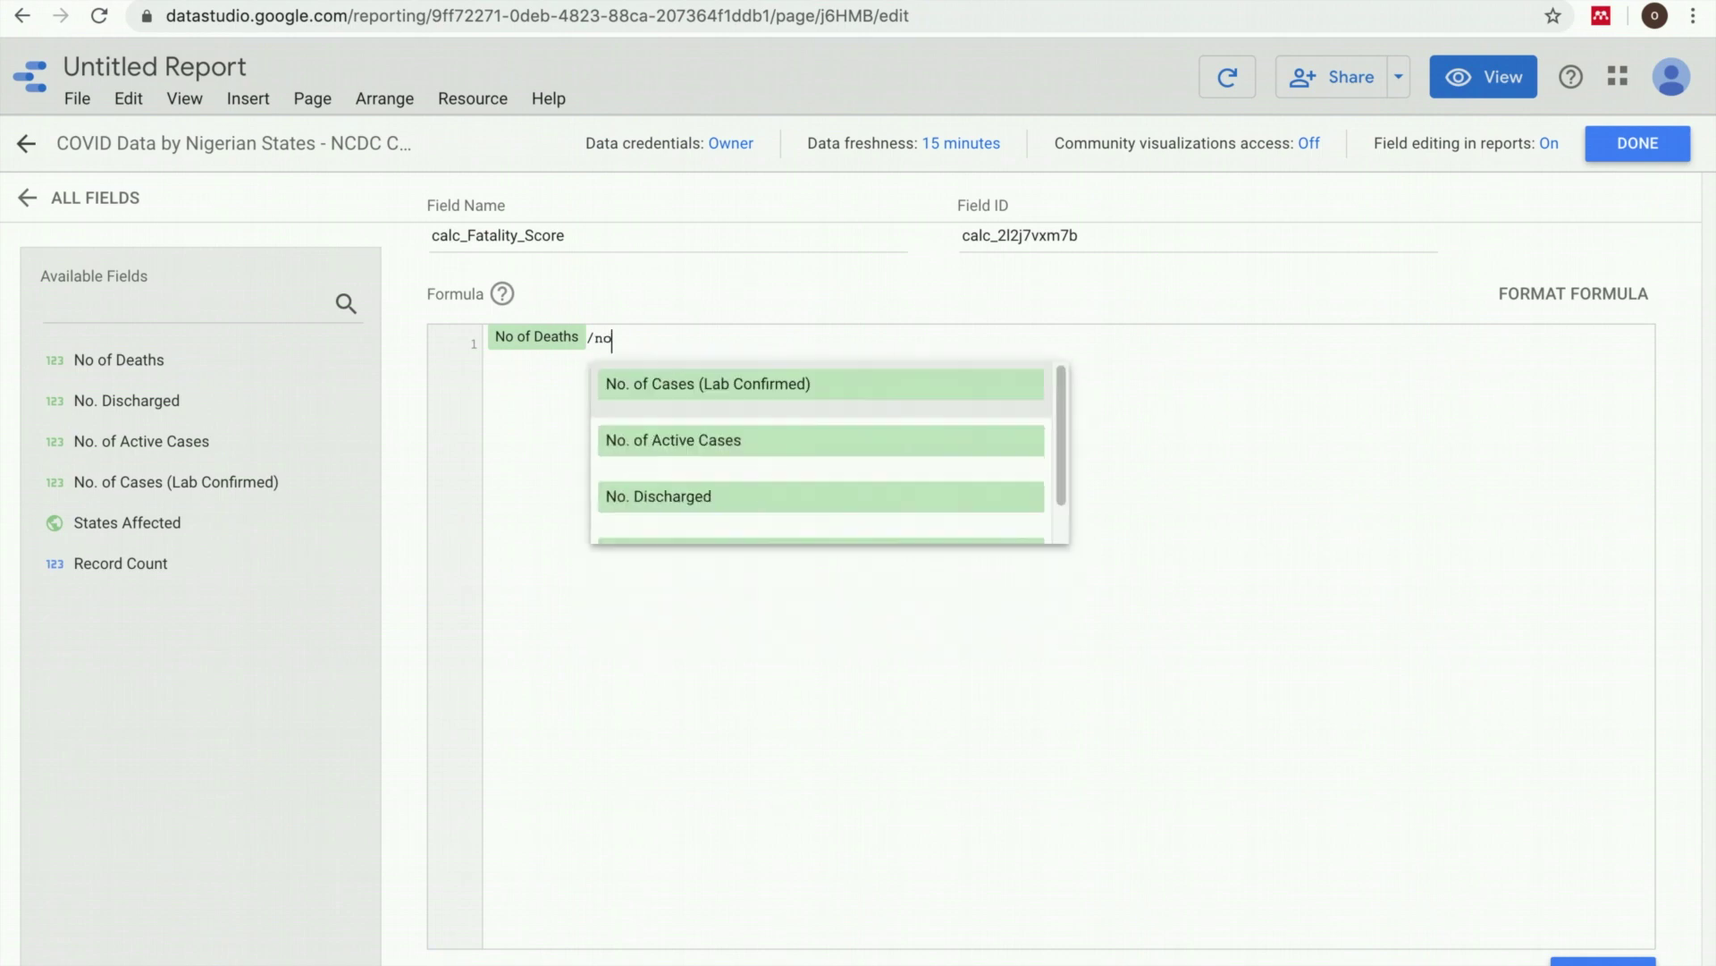
{"action": "left_click", "coordinate": [677, 385]}
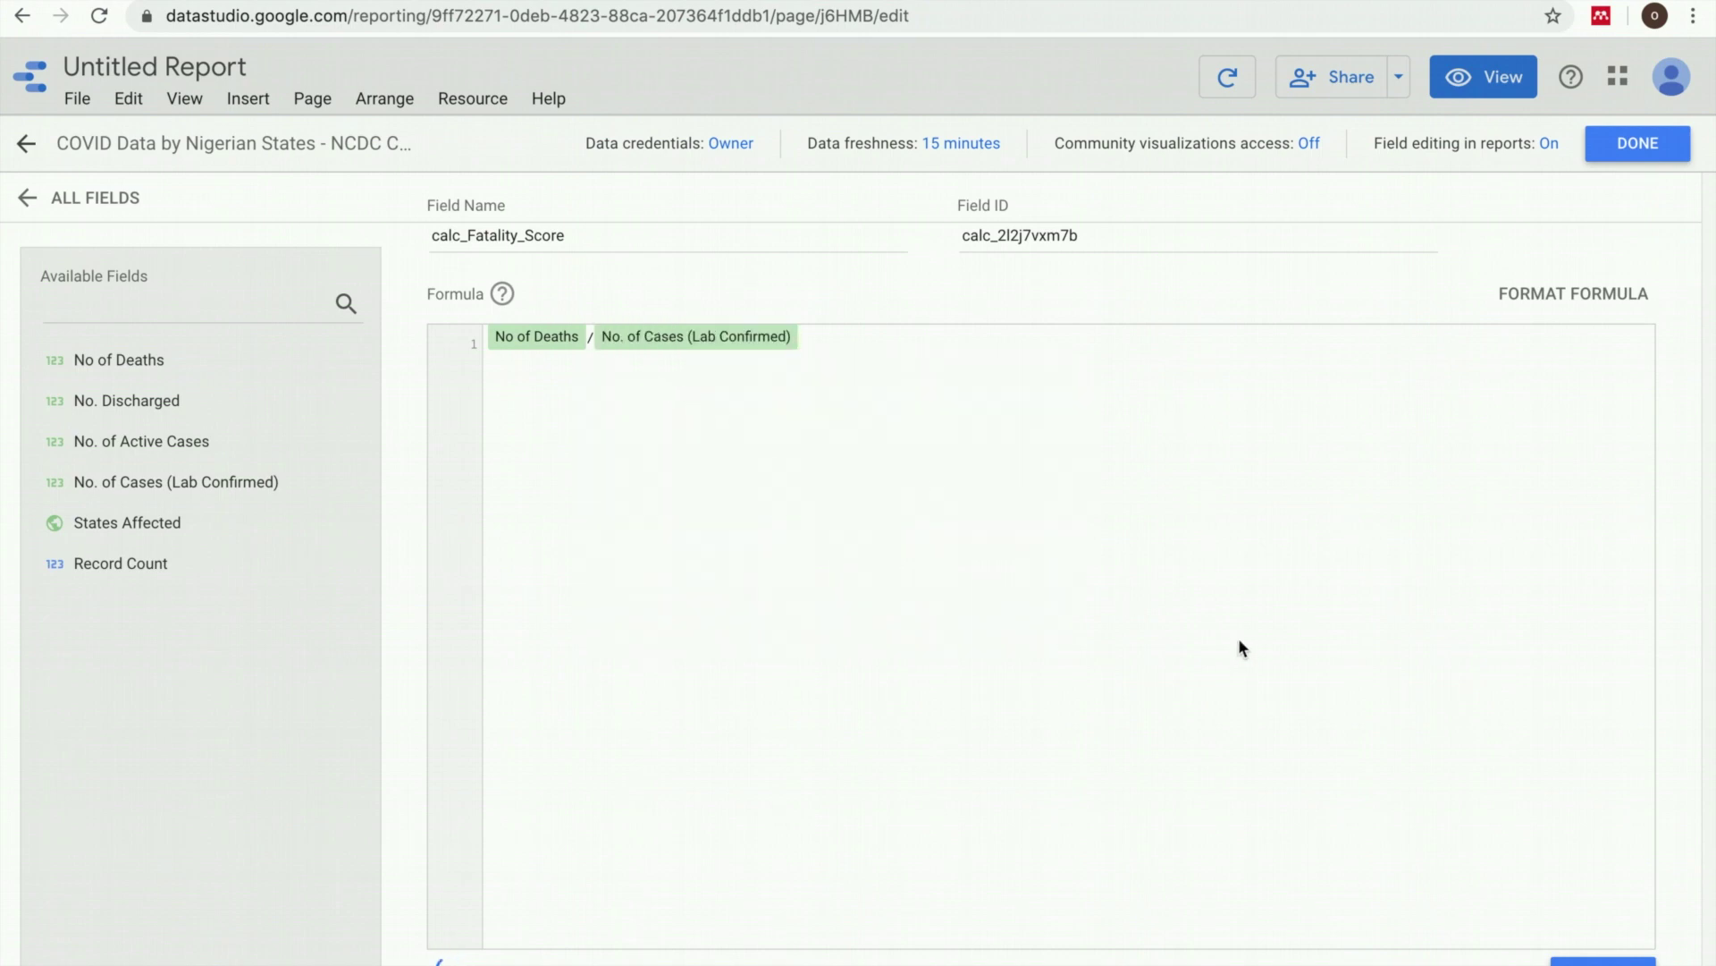
{"action": "left_click", "coordinate": [1557, 958]}
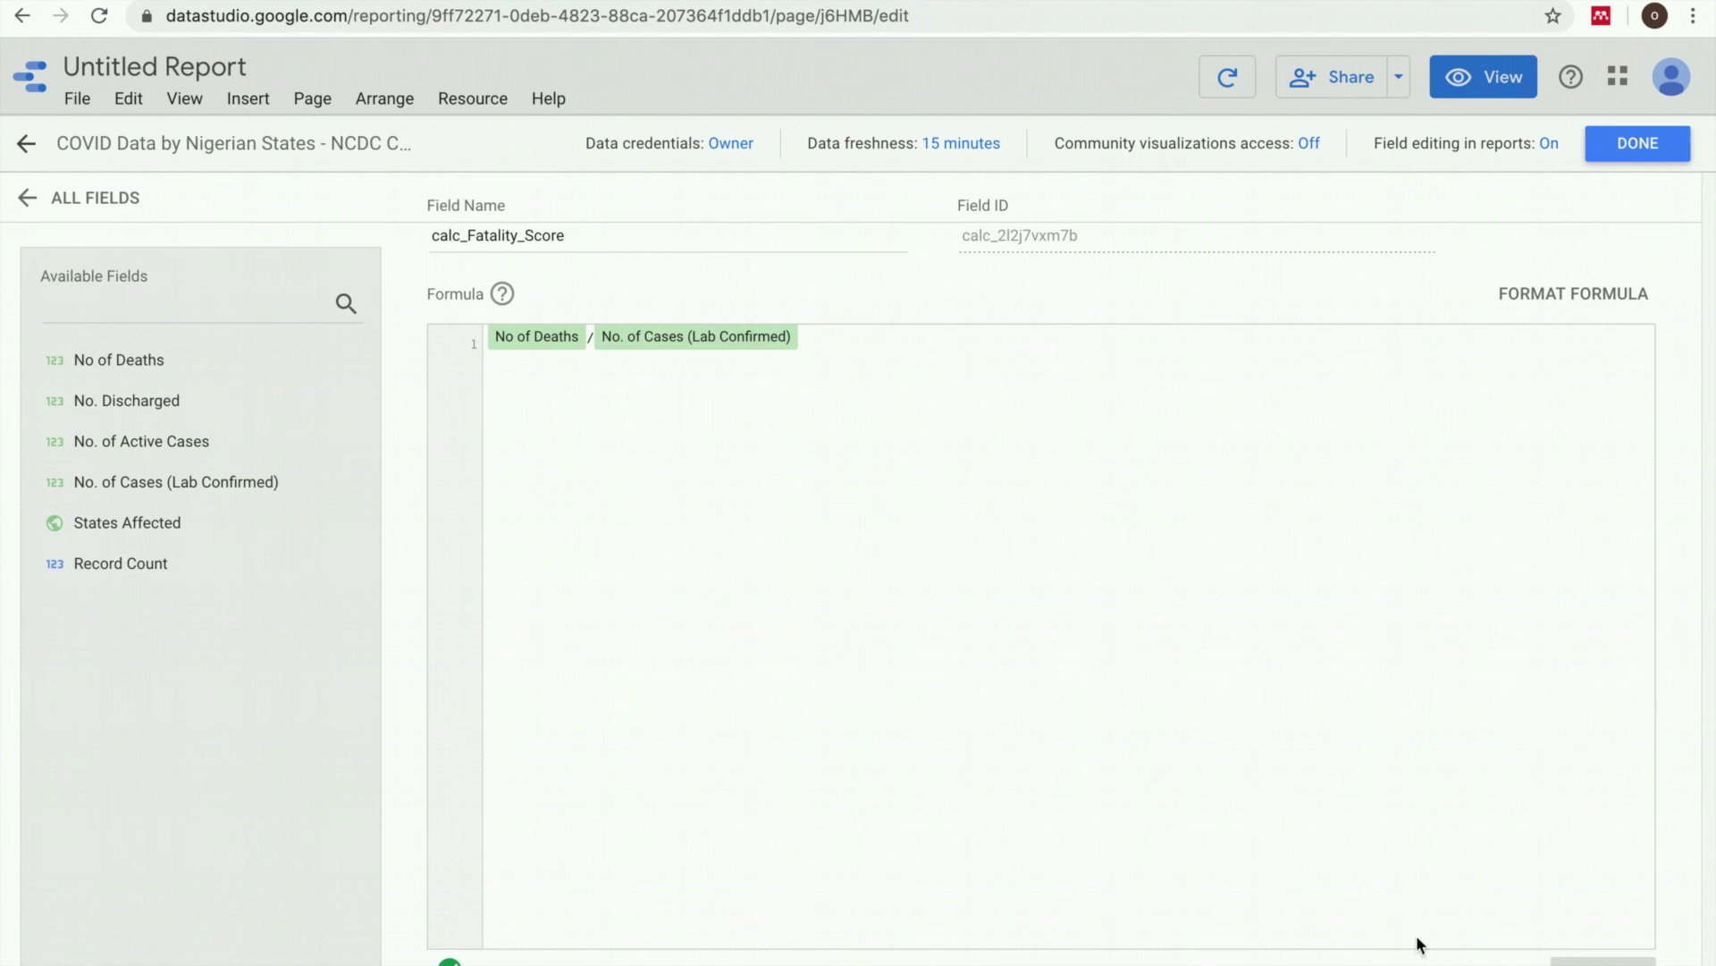
{"action": "left_click", "coordinate": [1611, 168]}
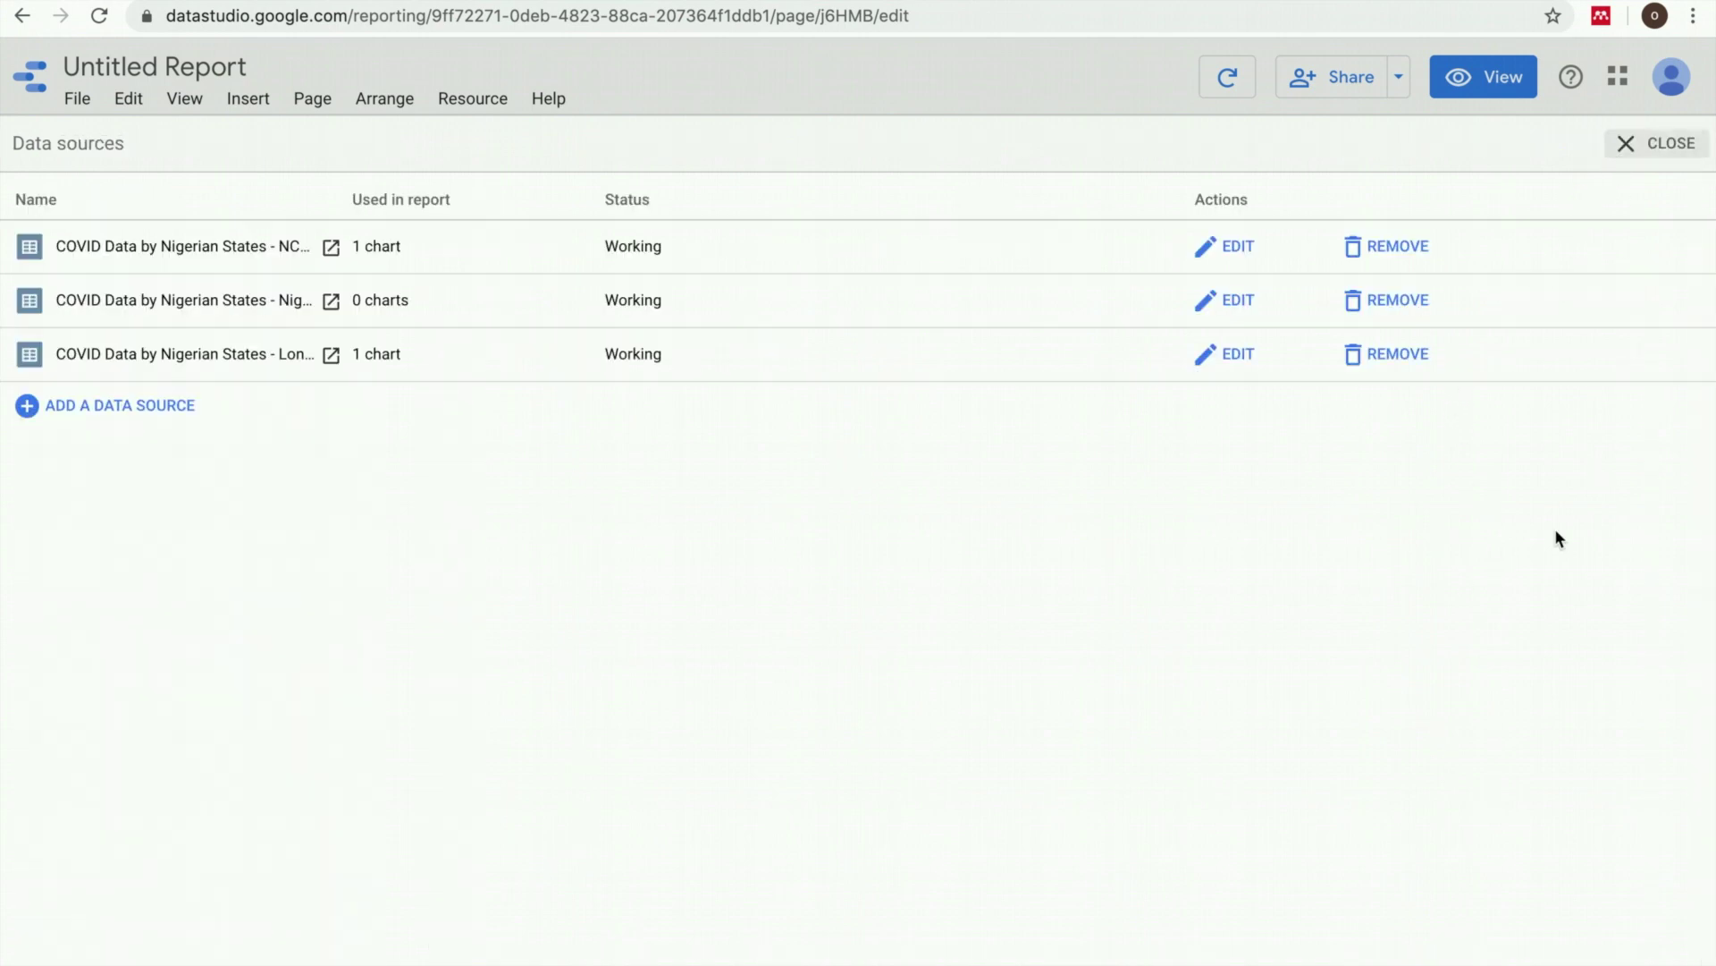
{"action": "left_click", "coordinate": [1648, 158]}
- Add calc_Fatality_Score to the NCDC COVID Data dimensions of the Cleaned Data blend and close the blend editor
{"action": "left_click", "coordinate": [474, 98]}
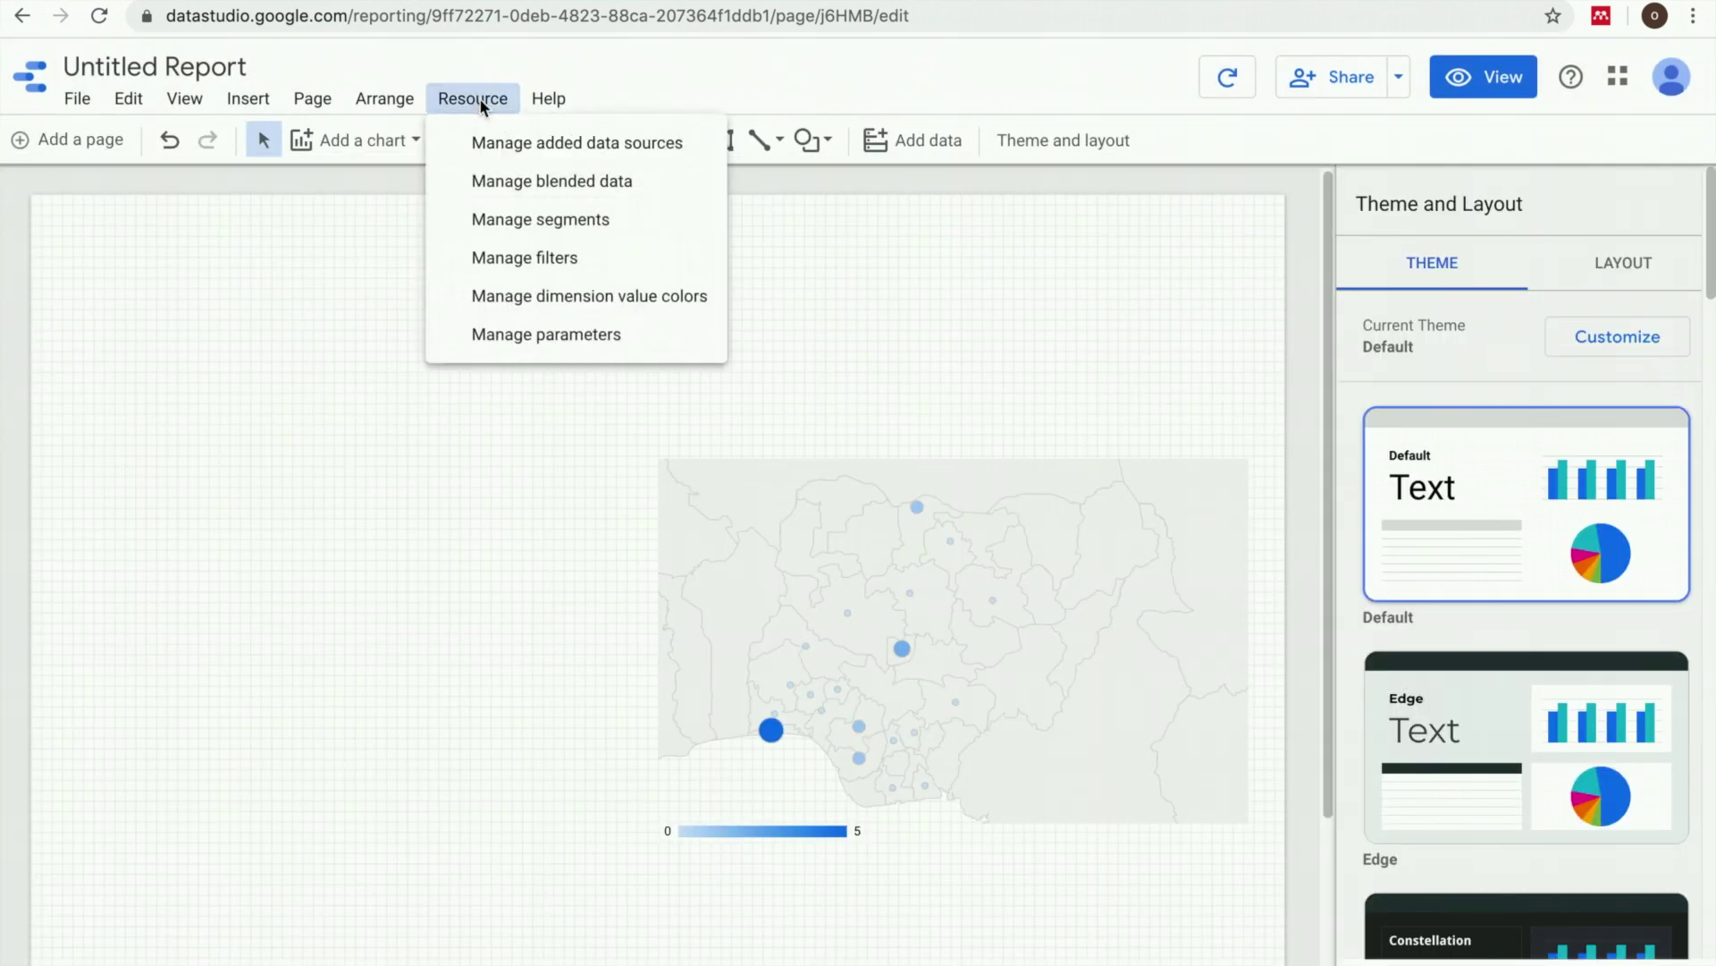
{"action": "left_click", "coordinate": [551, 182]}
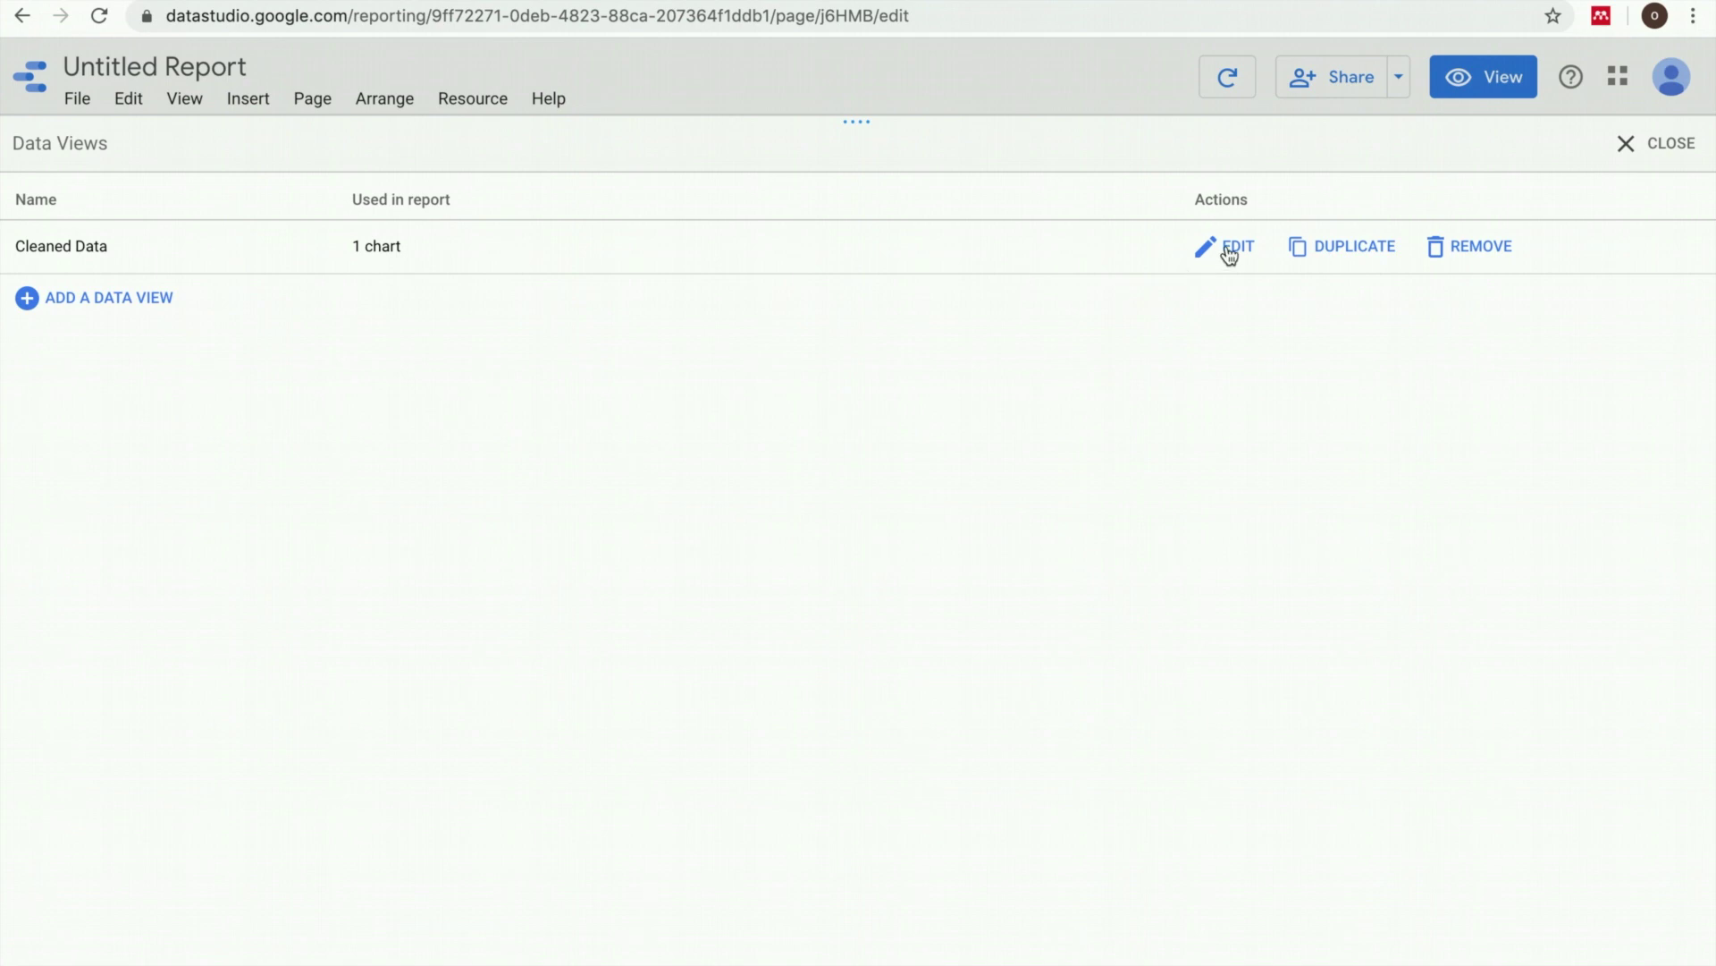
{"action": "left_click", "coordinate": [1227, 245]}
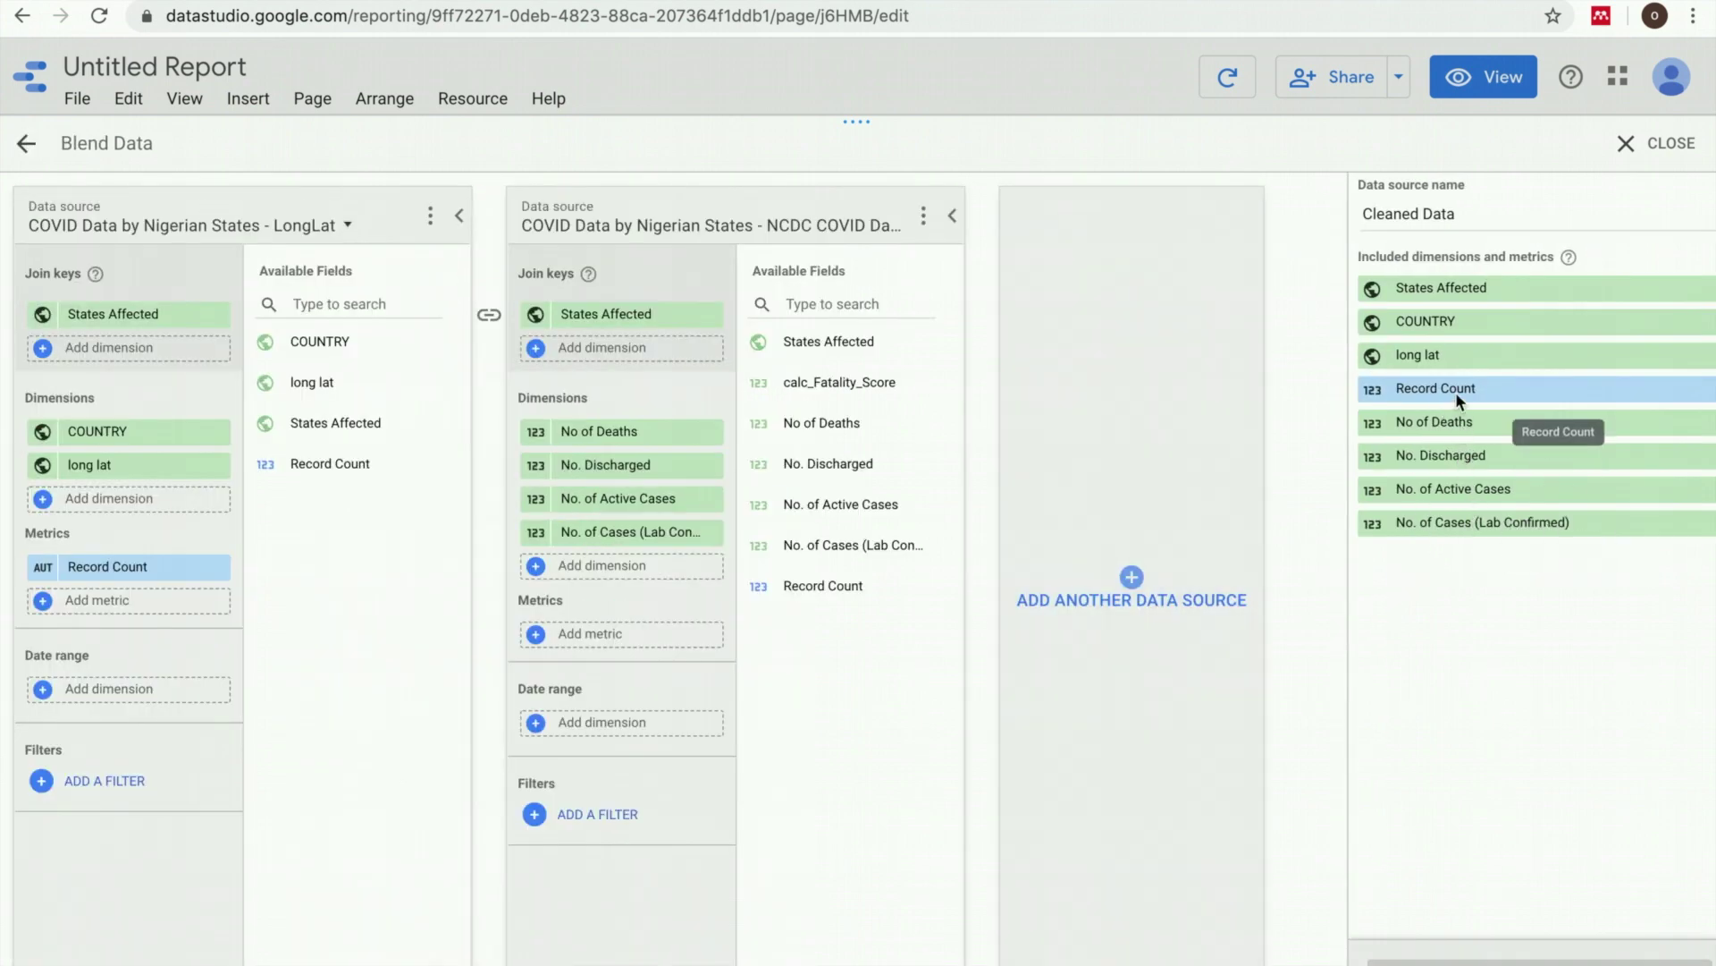
{"action": "left_click_drag", "start_coordinate": [820, 382], "coordinate": [614, 568]}
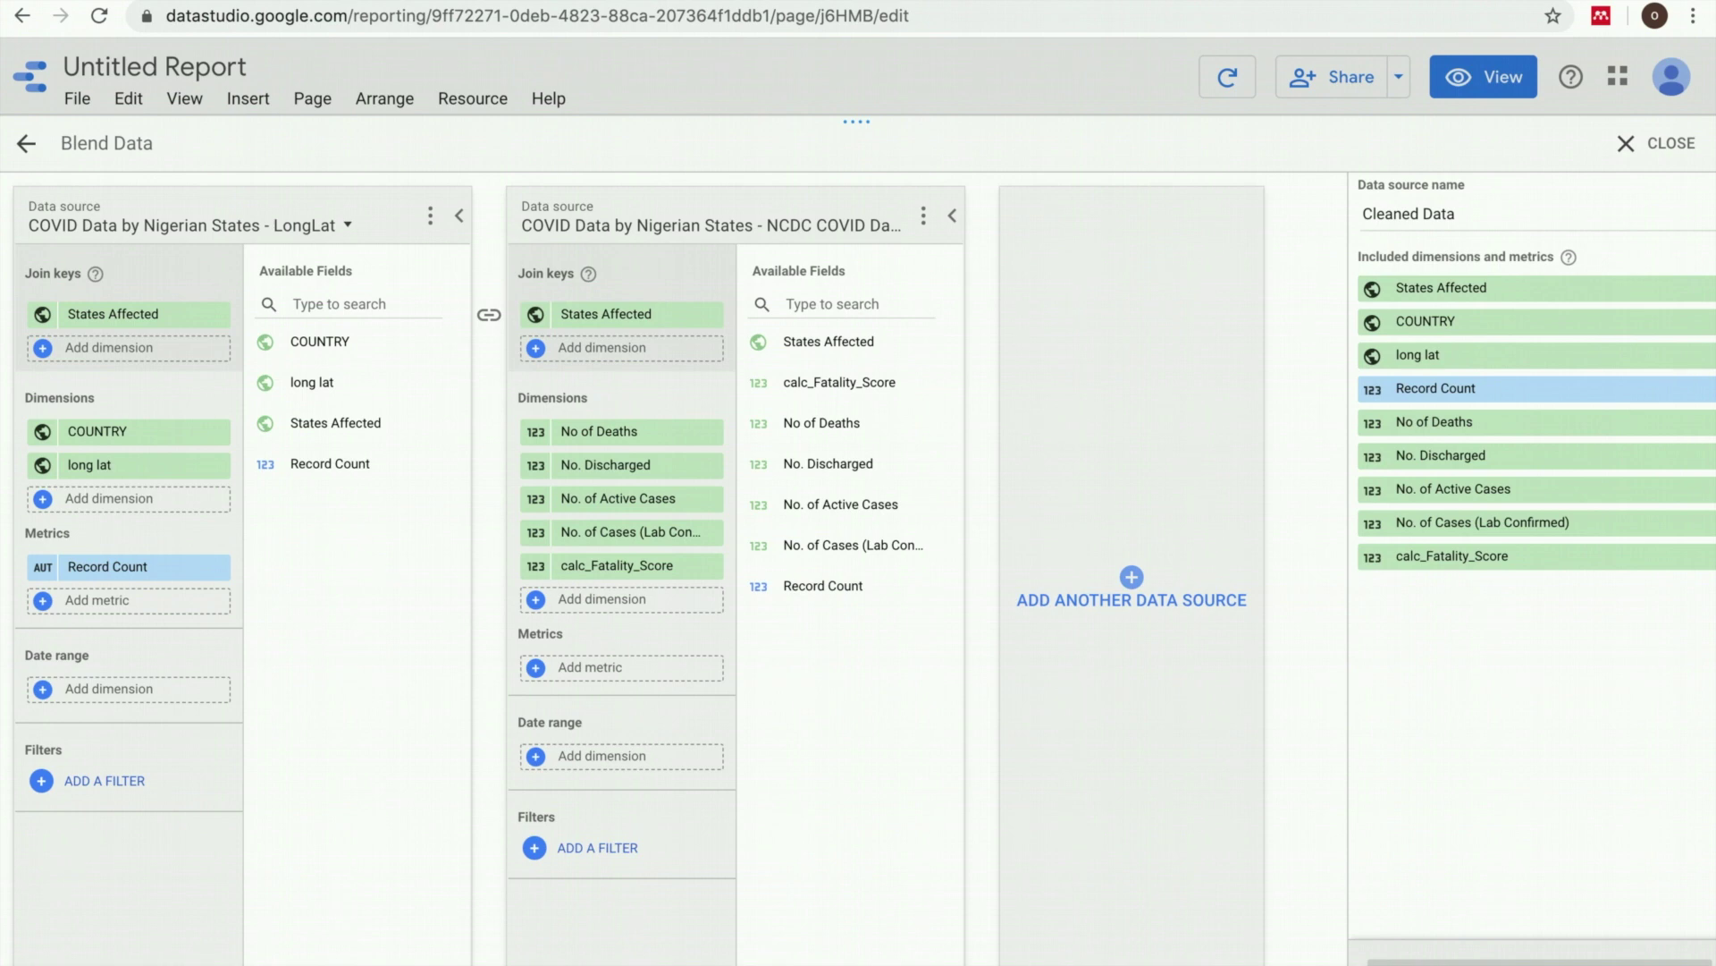
{"action": "left_click", "coordinate": [1652, 148]}
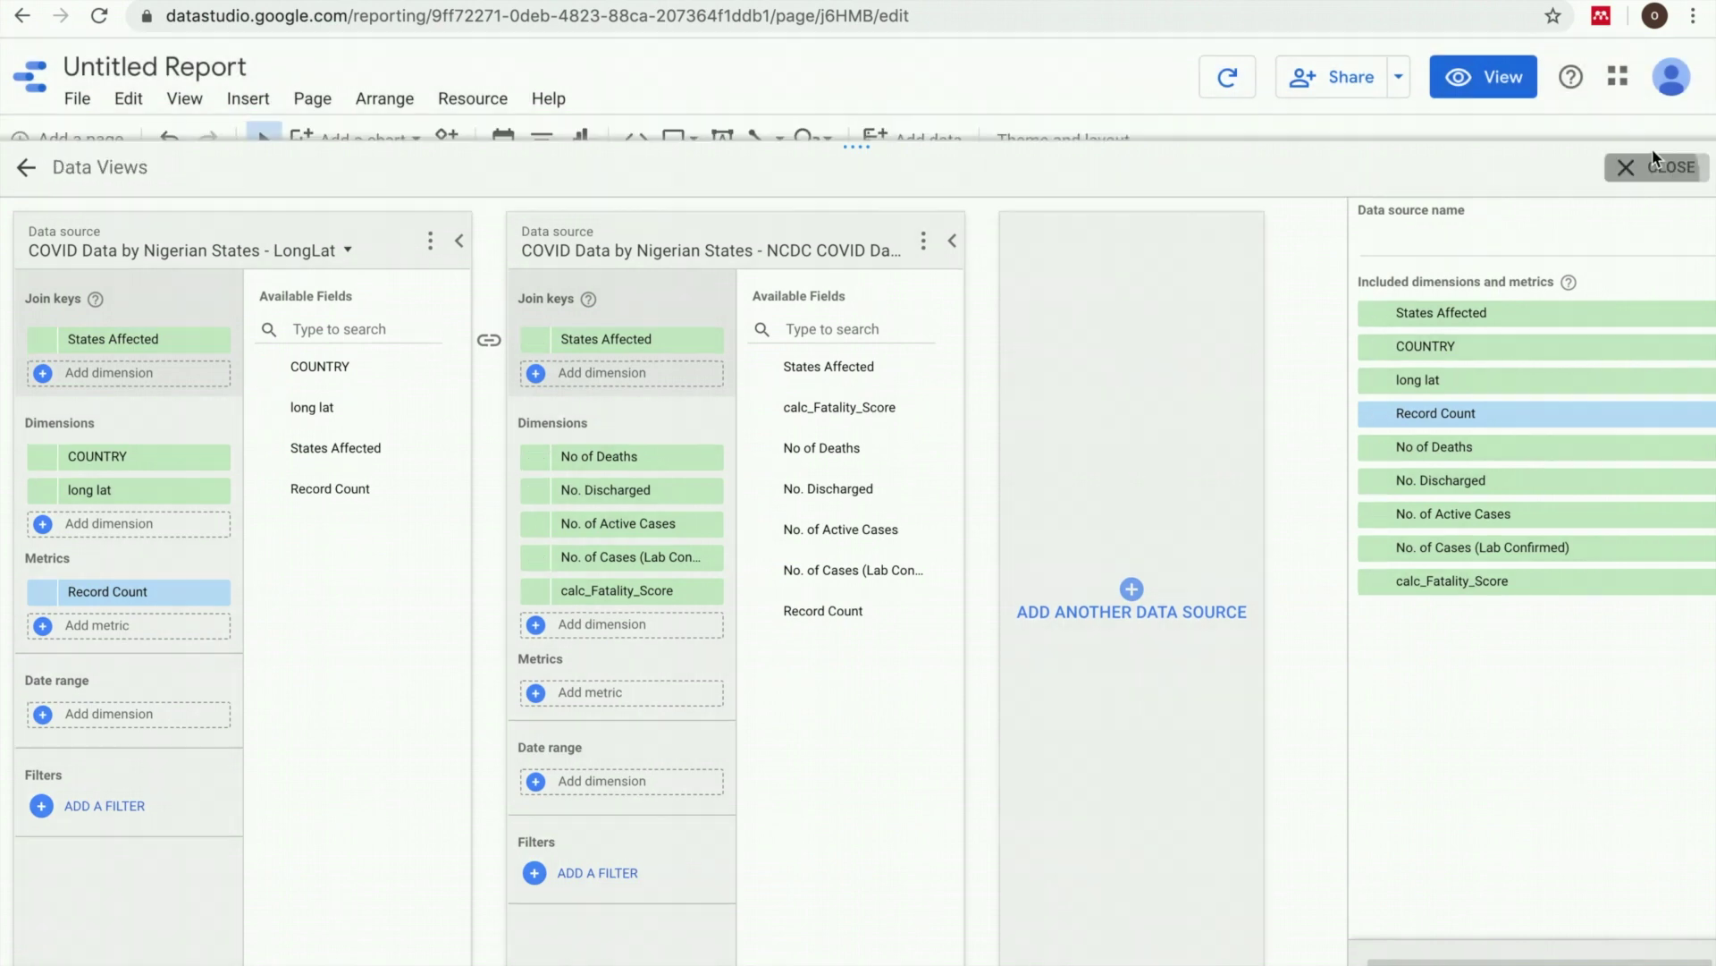
- Use calc_Fatality_Score as the geo map's metric, with dark red as maximum color value and dark blue as minimum
{"action": "left_click", "coordinate": [1113, 651]}
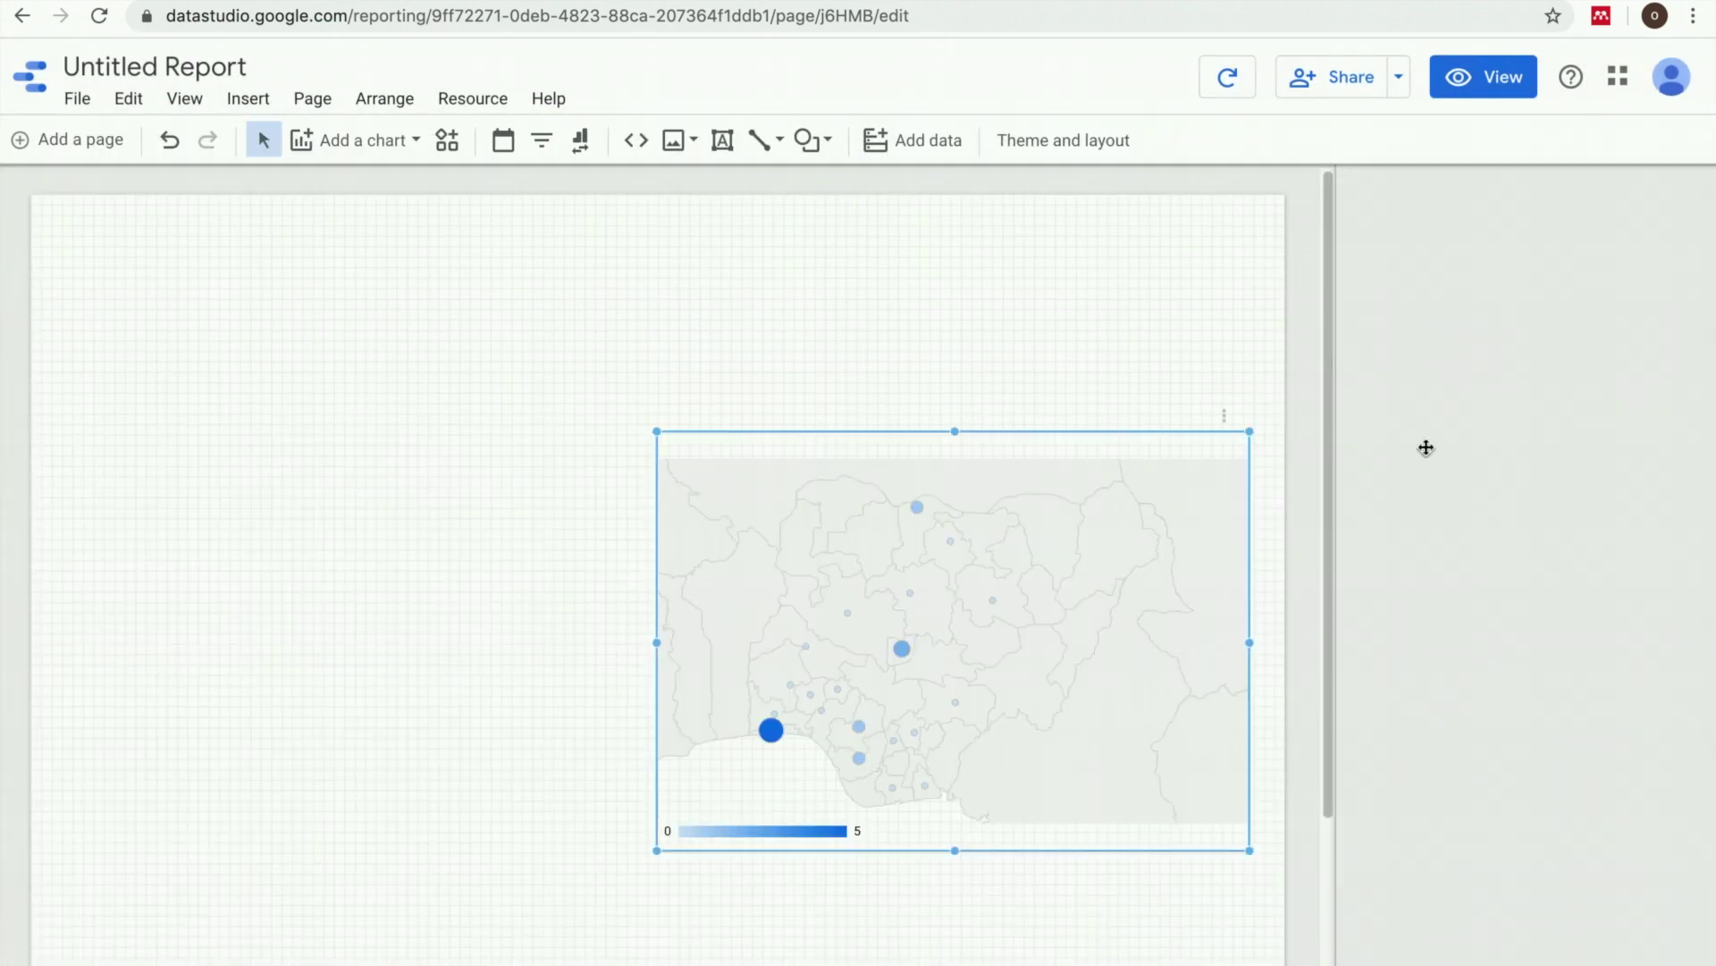
{"action": "left_click_drag", "start_coordinate": [1612, 477], "coordinate": [1446, 567]}
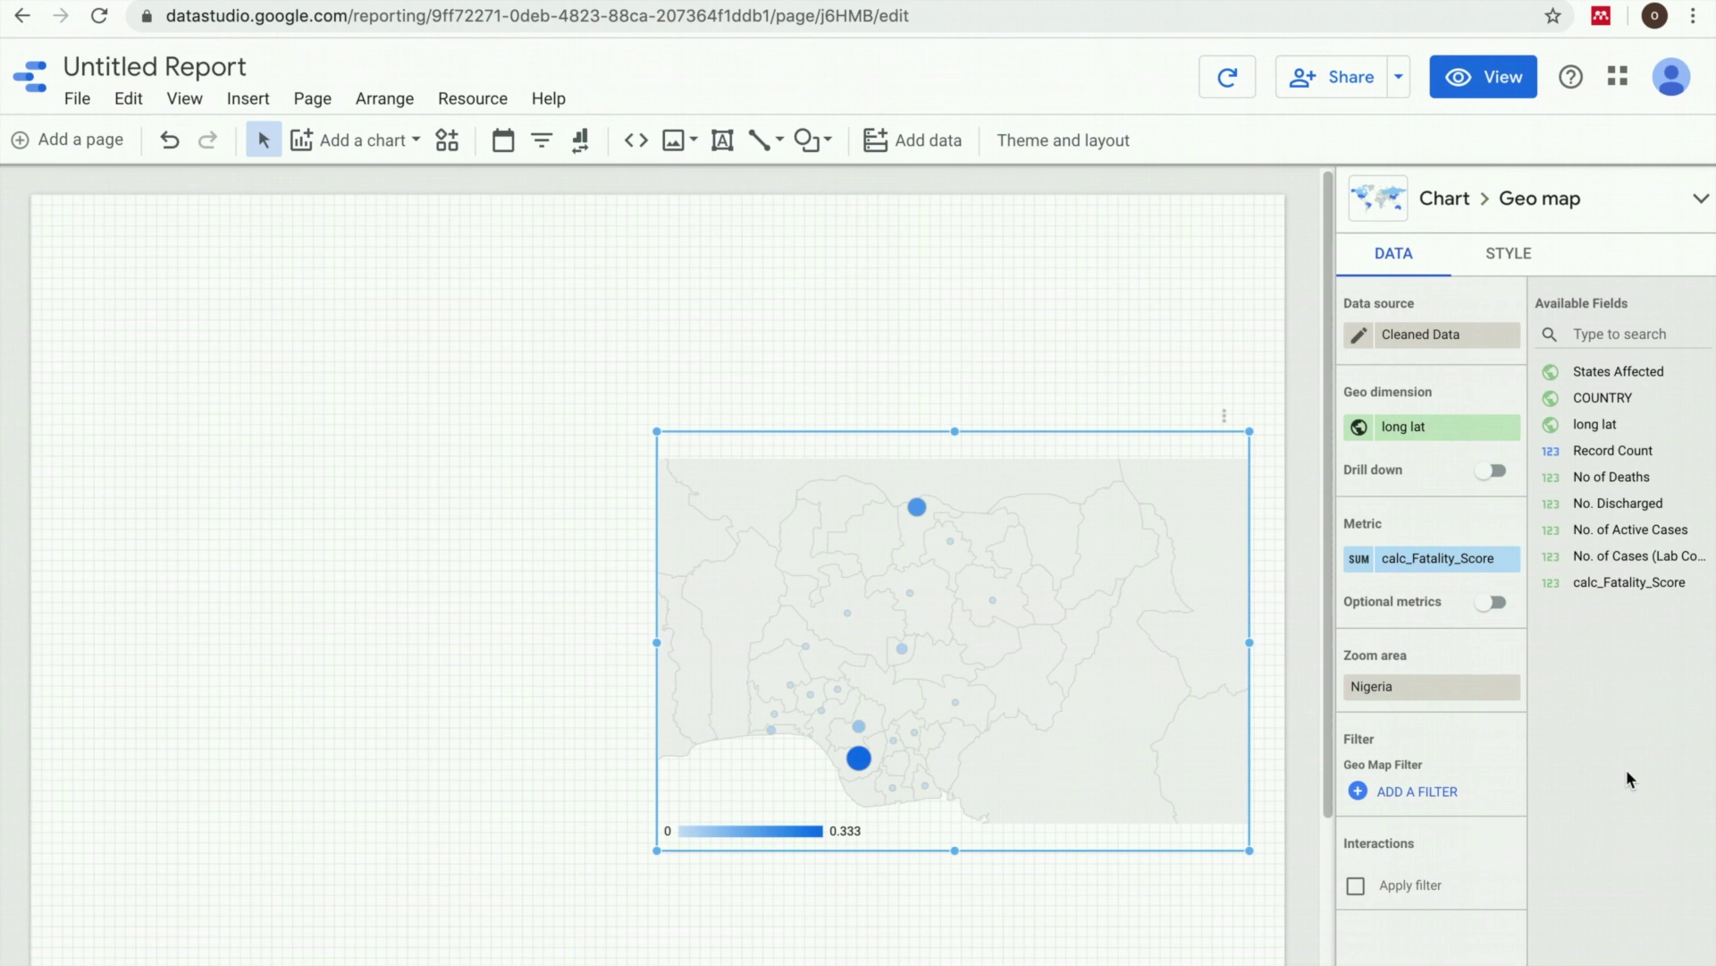
{"action": "left_click", "coordinate": [1510, 261]}
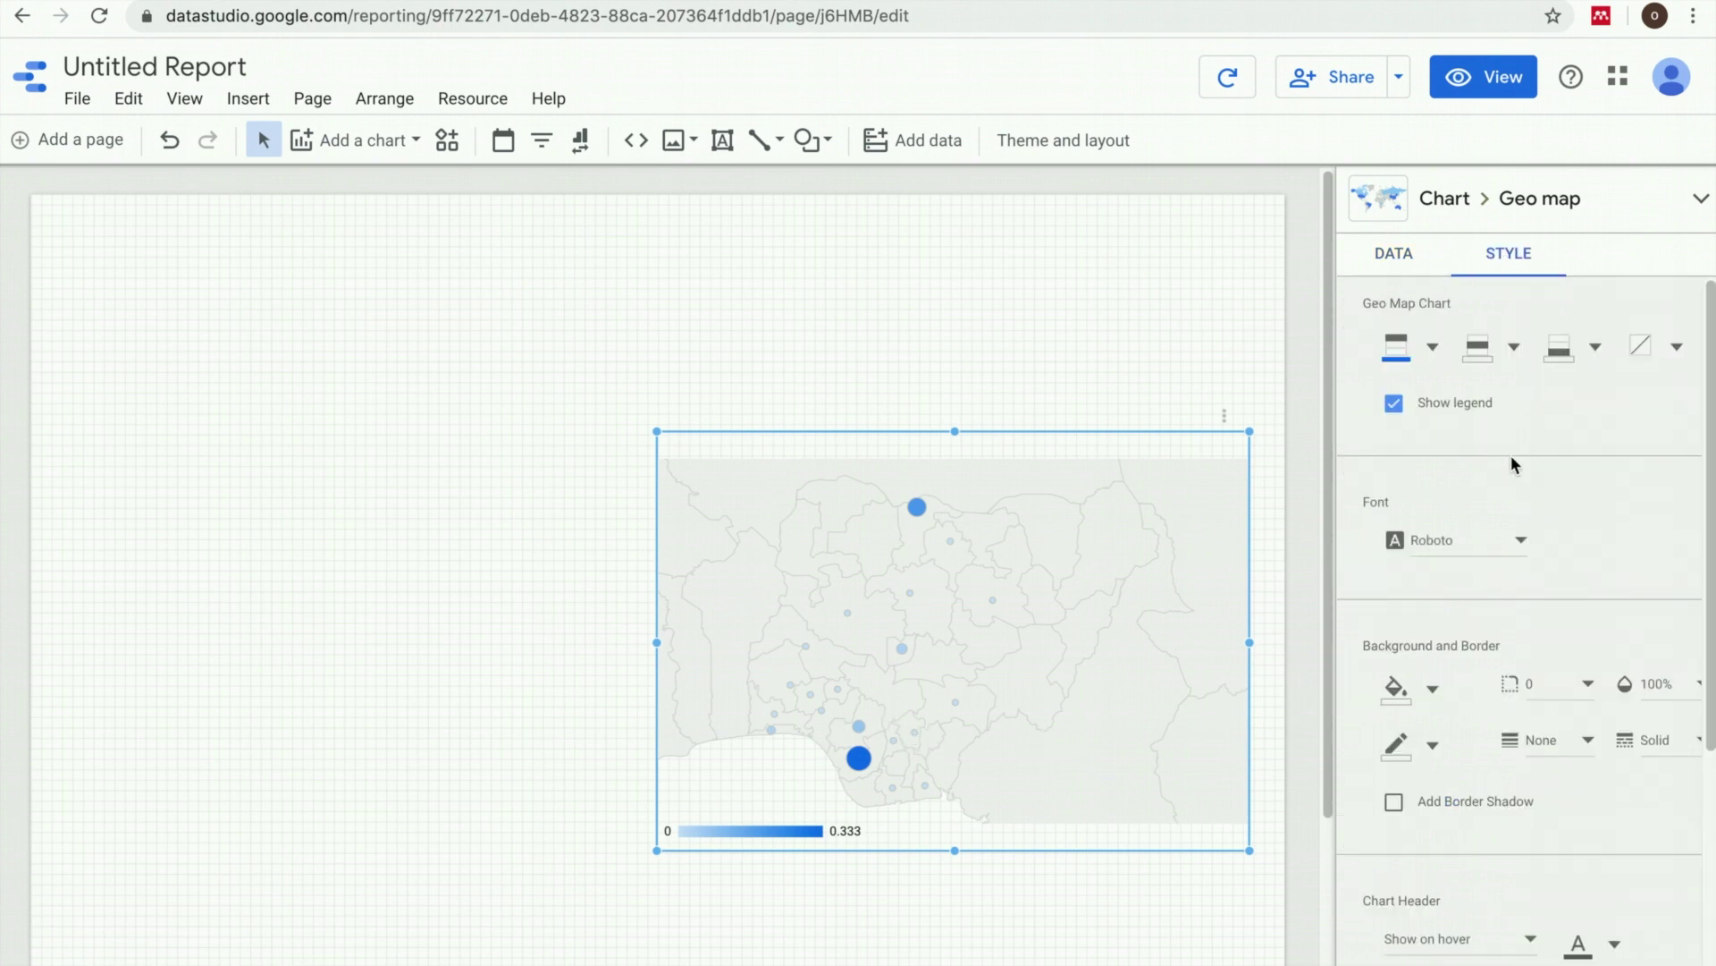
{"action": "left_click", "coordinate": [1434, 351]}
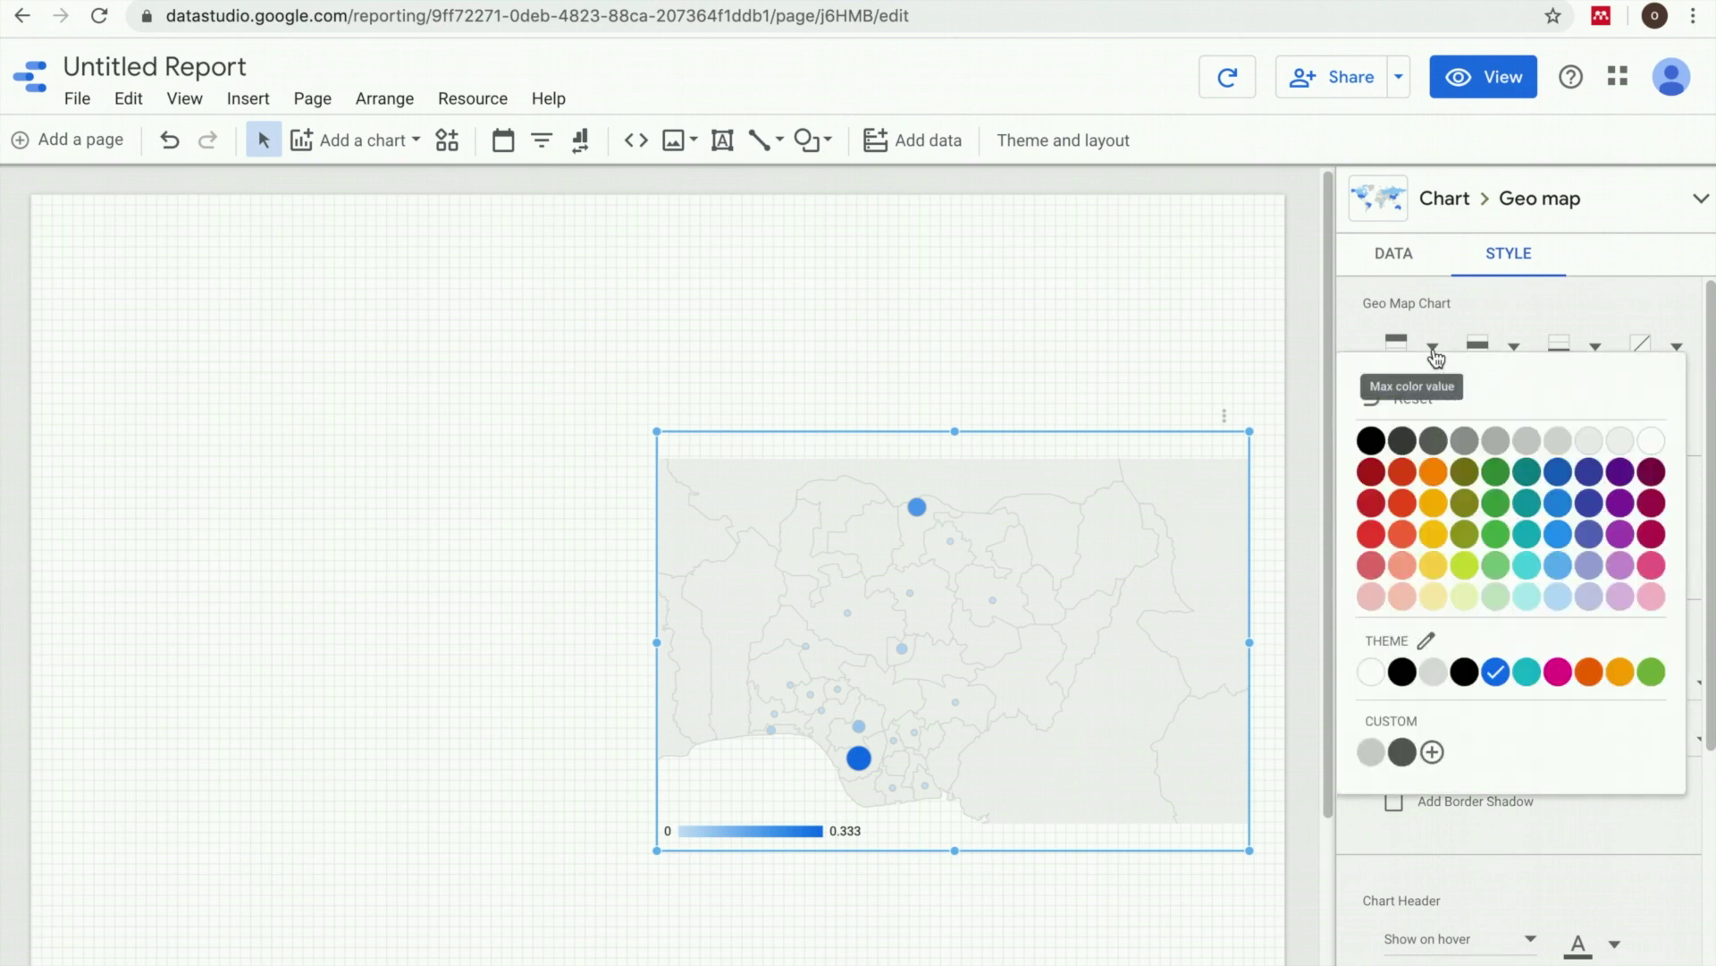
{"action": "left_click", "coordinate": [1371, 472]}
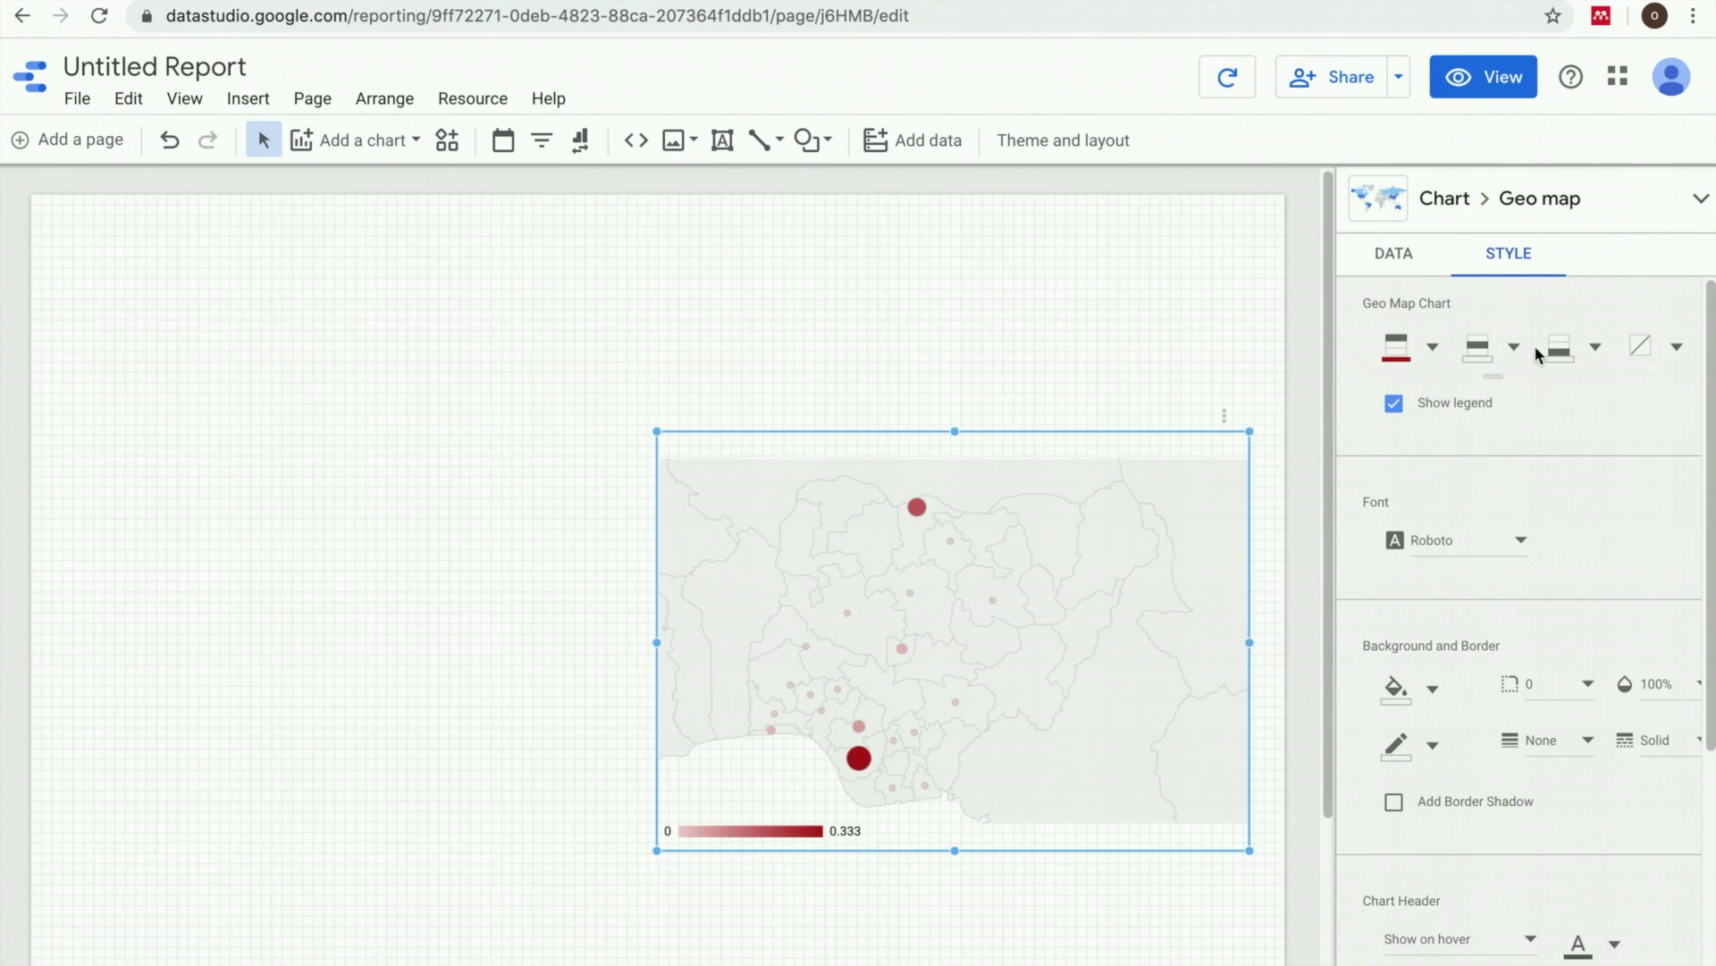
{"action": "left_click", "coordinate": [1594, 349]}
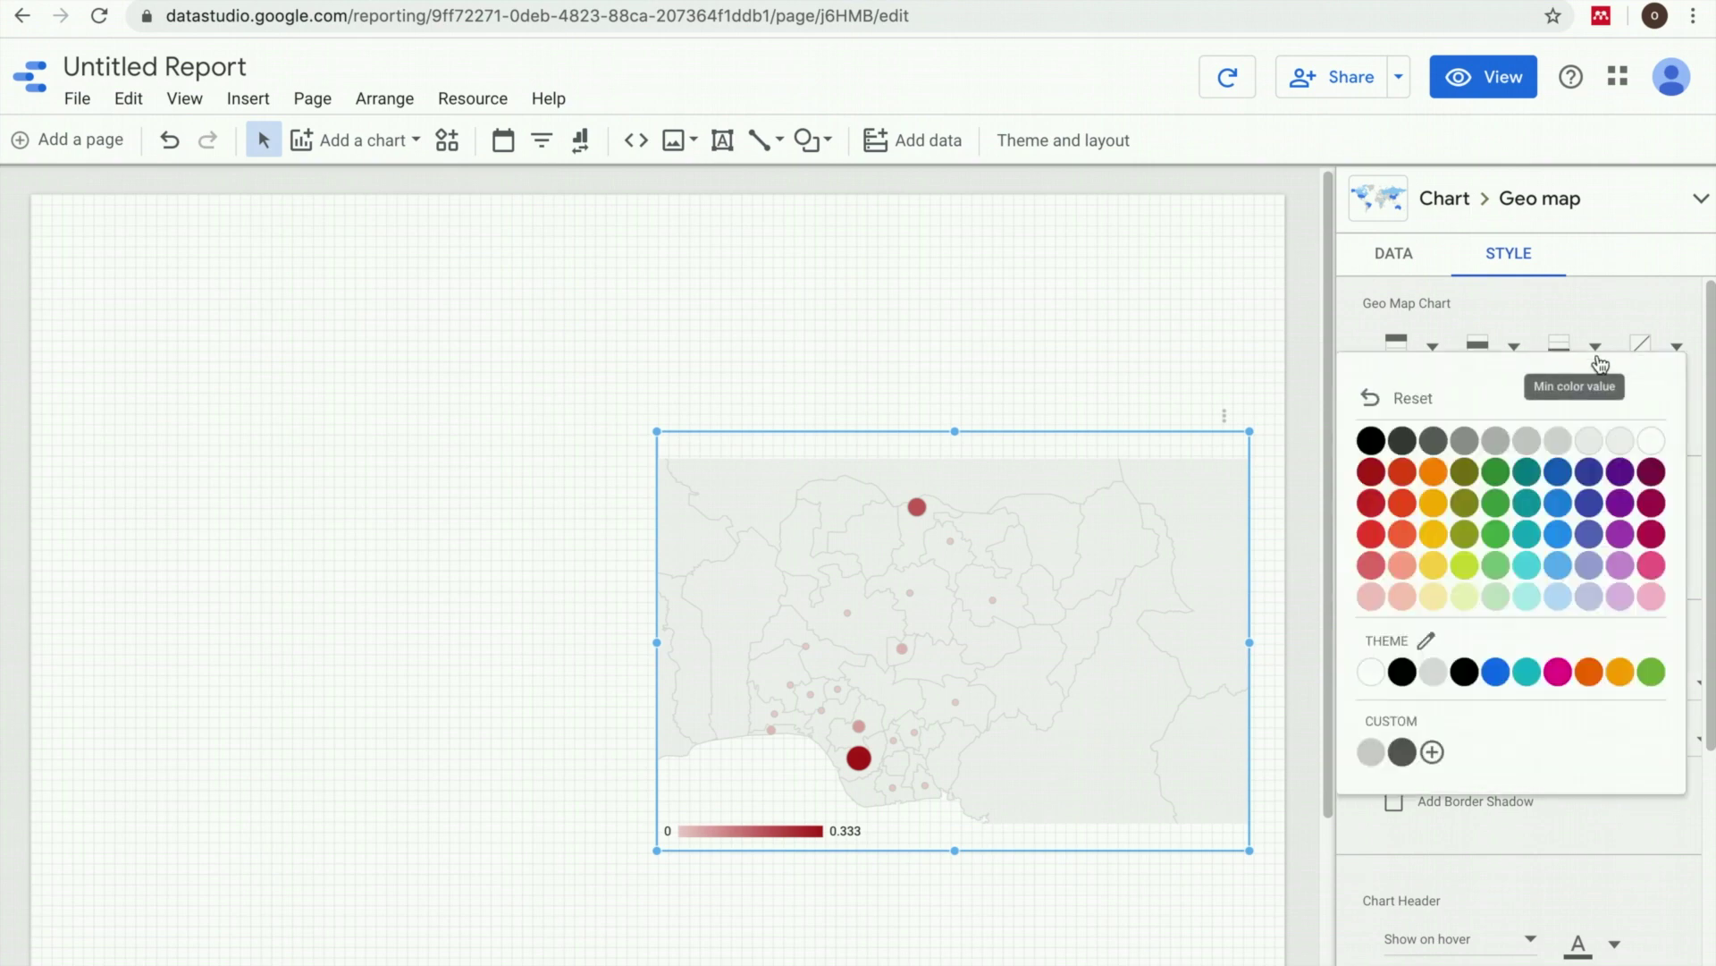
{"action": "left_click", "coordinate": [1566, 473]}
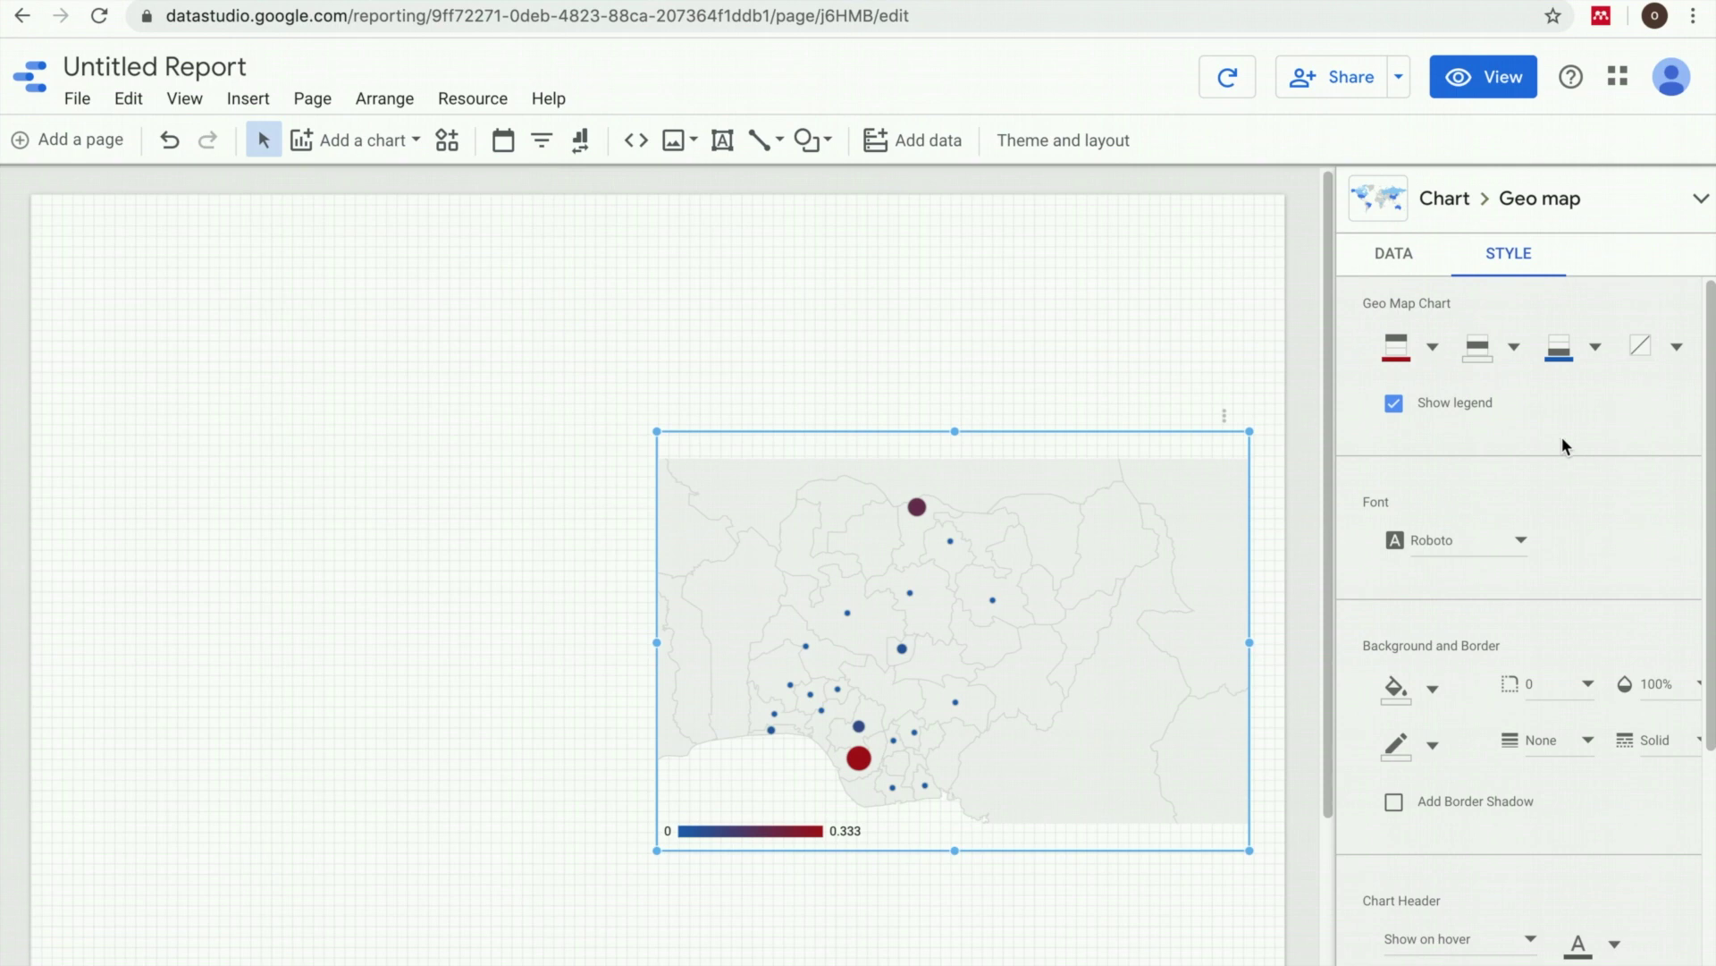
- Set the geo map's mid color value to orange and its background fill to green
{"action": "left_click", "coordinate": [1514, 349]}
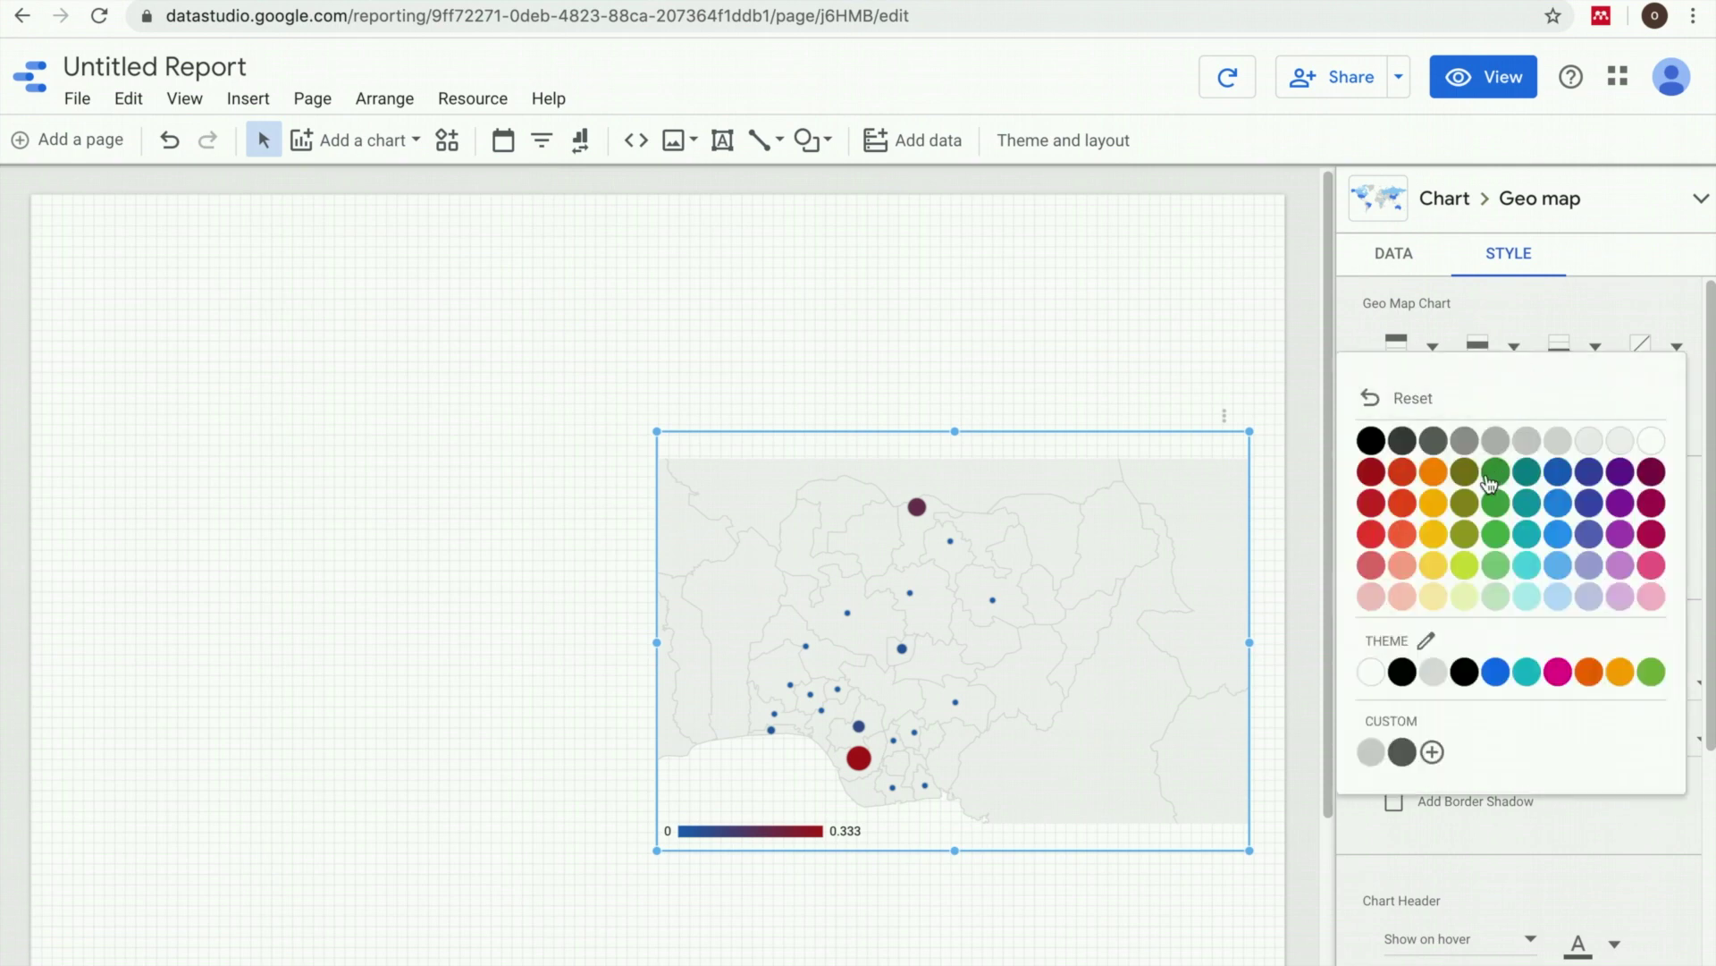
{"action": "left_click", "coordinate": [1435, 481]}
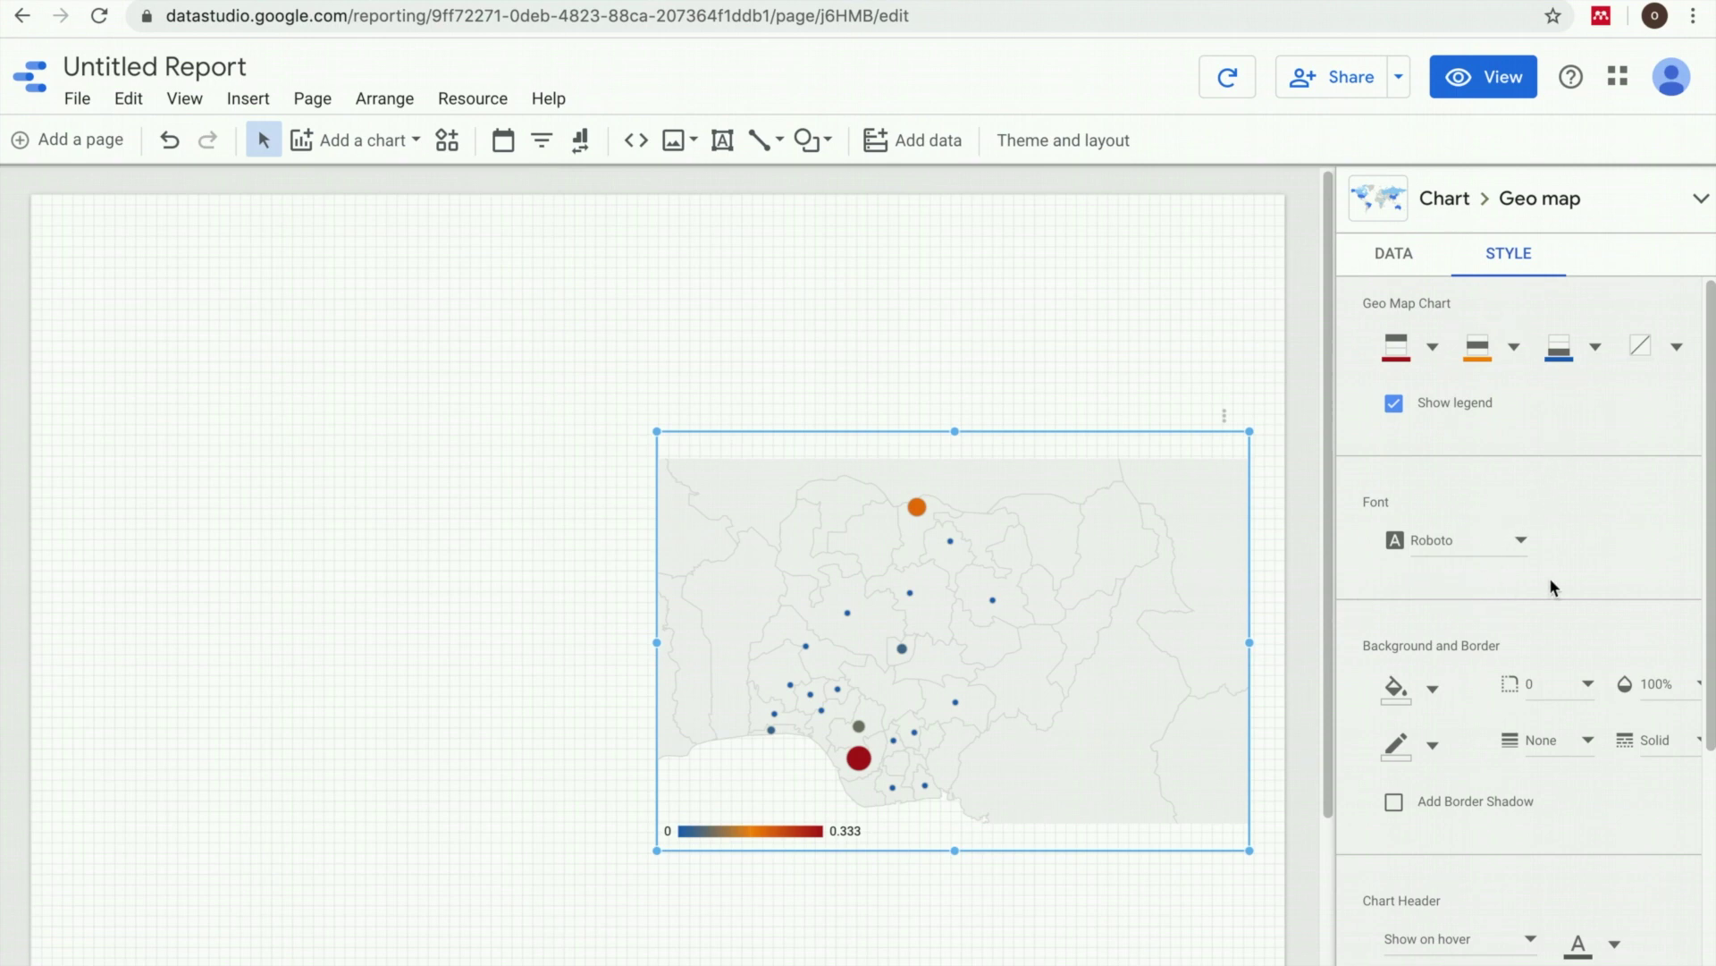
{"action": "scroll", "coordinate": [1712, 441], "scroll_direction": "down", "scroll_amount": 2}
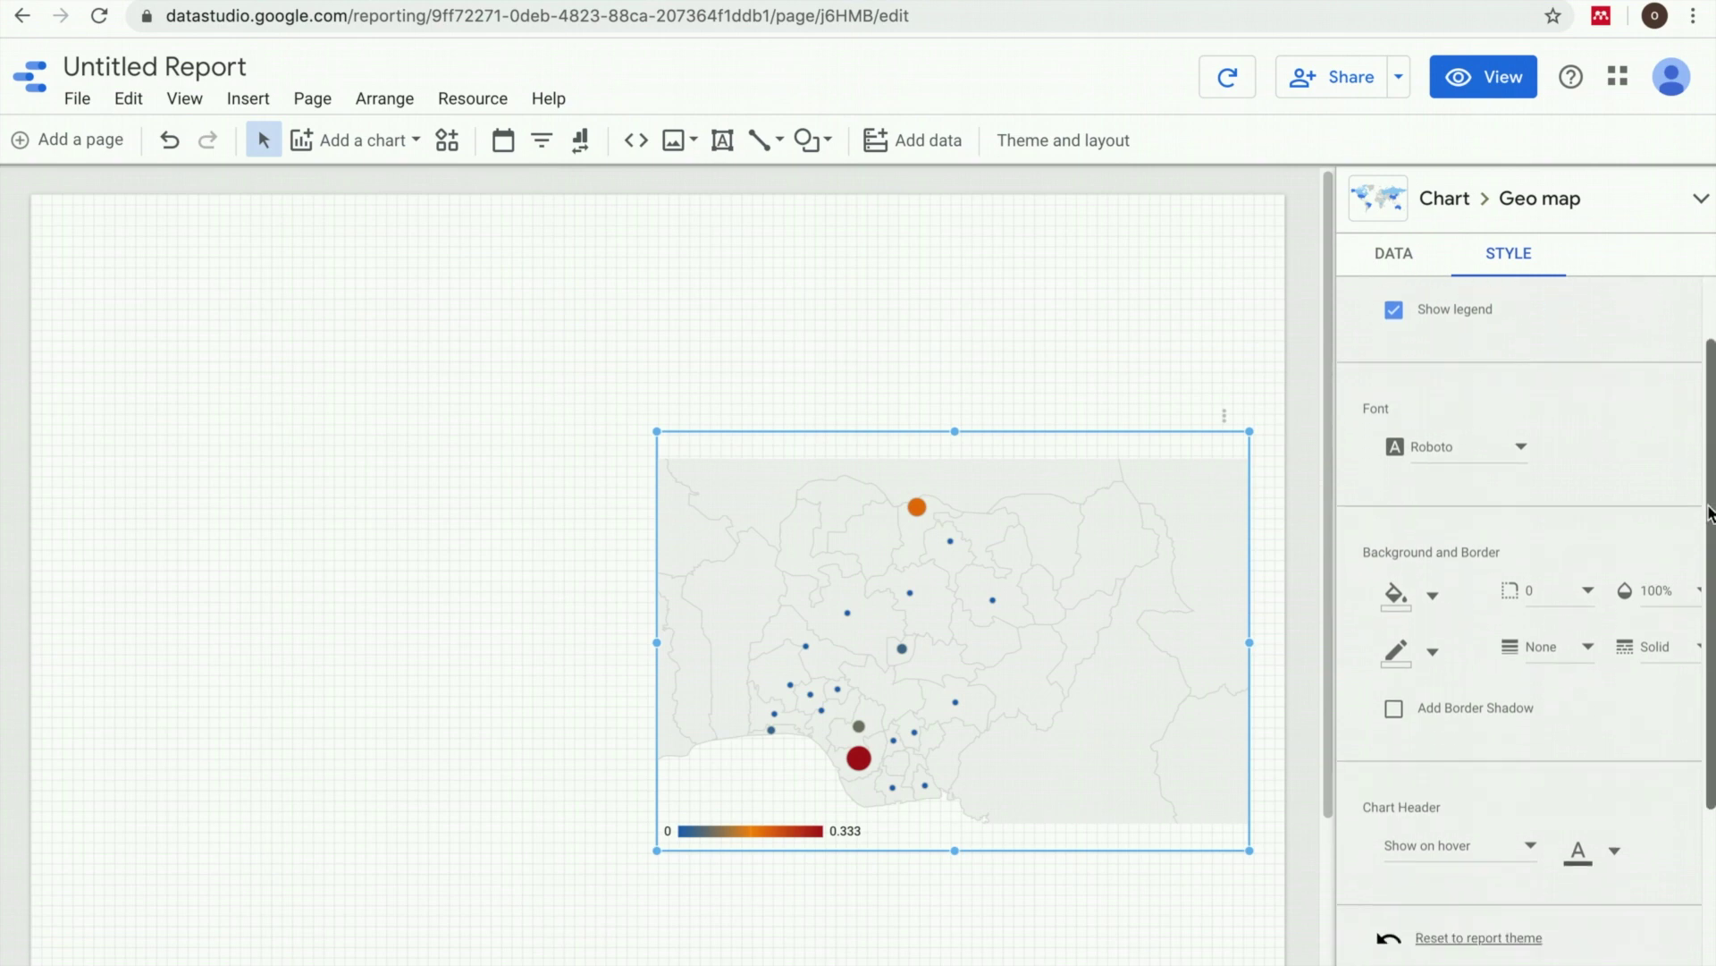
{"action": "left_click", "coordinate": [1434, 506]}
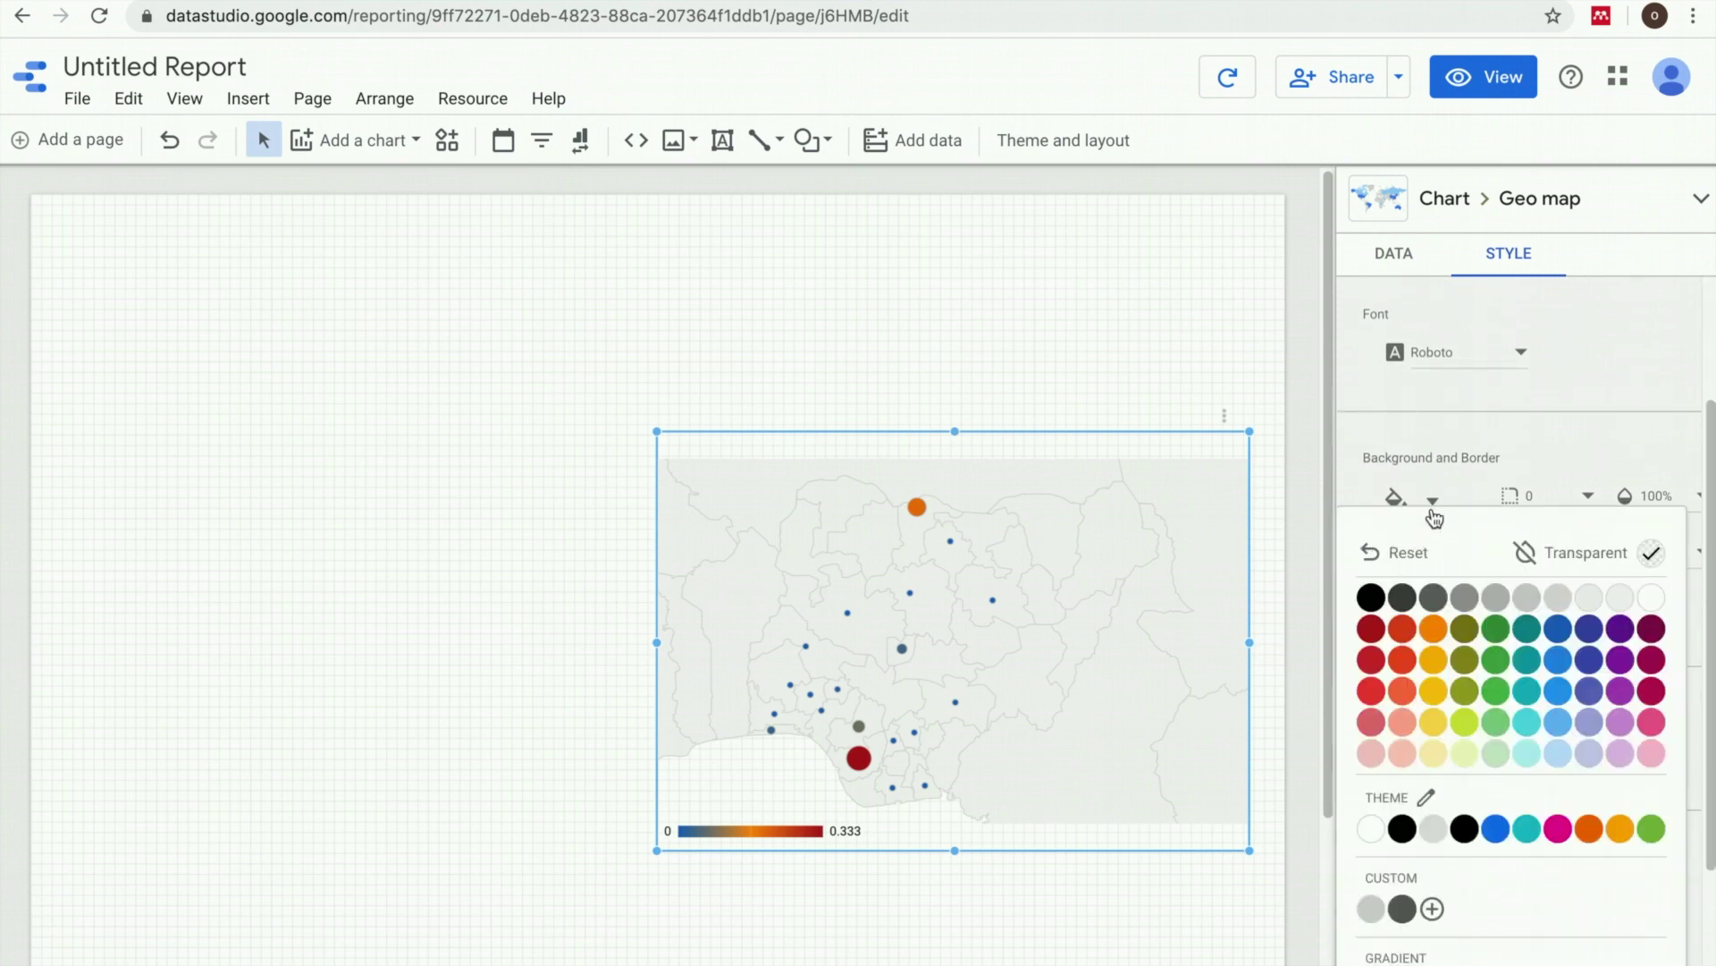
{"action": "left_click", "coordinate": [1498, 634]}
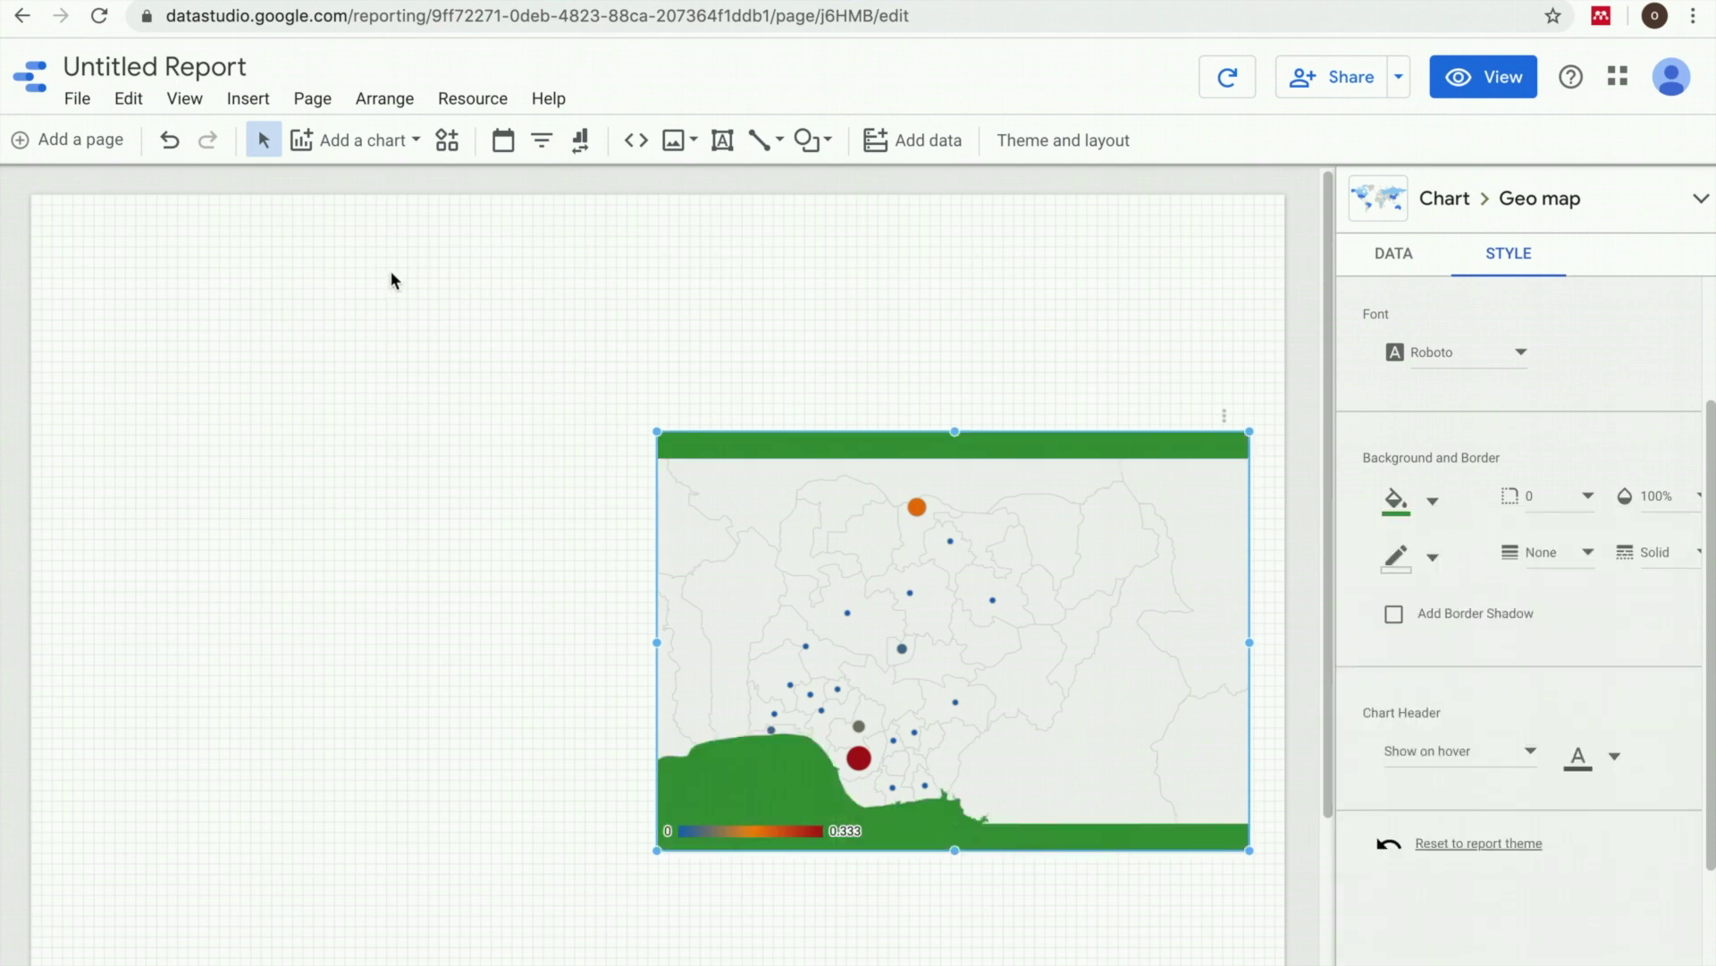
{"action": "left_click", "coordinate": [315, 308]}
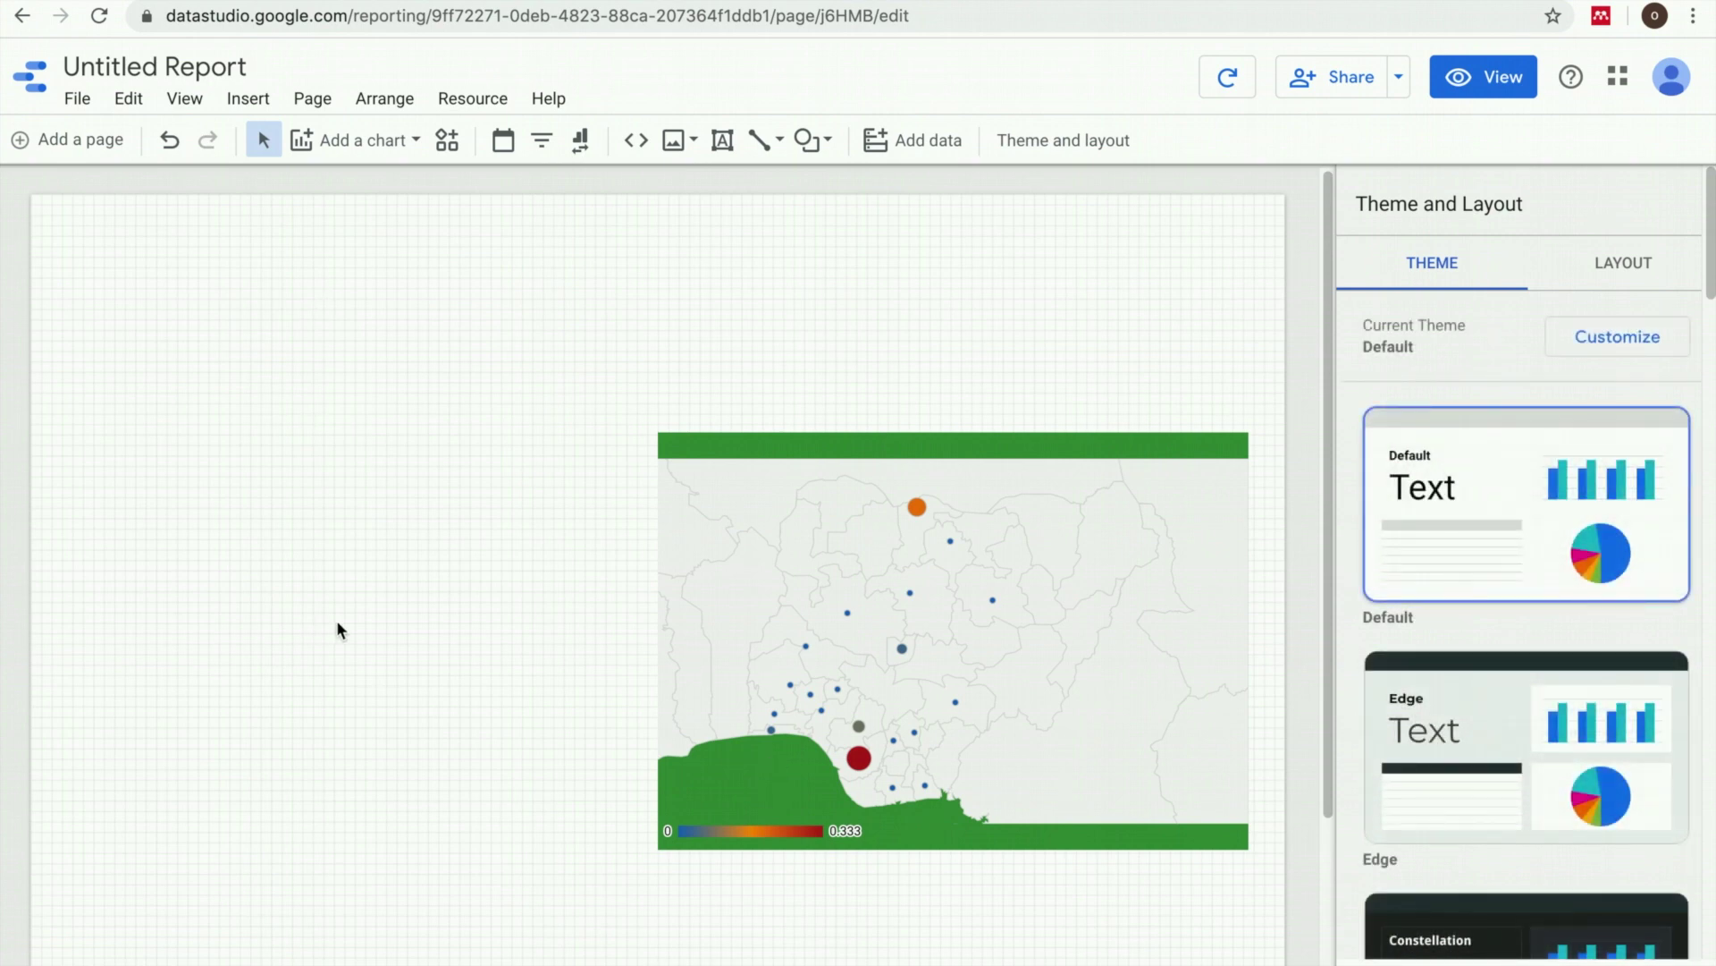
- Shift the geo map to the page's right edge, and place an enlarged table with bars in the empty area beside it
{"action": "left_click_drag", "start_coordinate": [860, 472], "coordinate": [894, 459]}
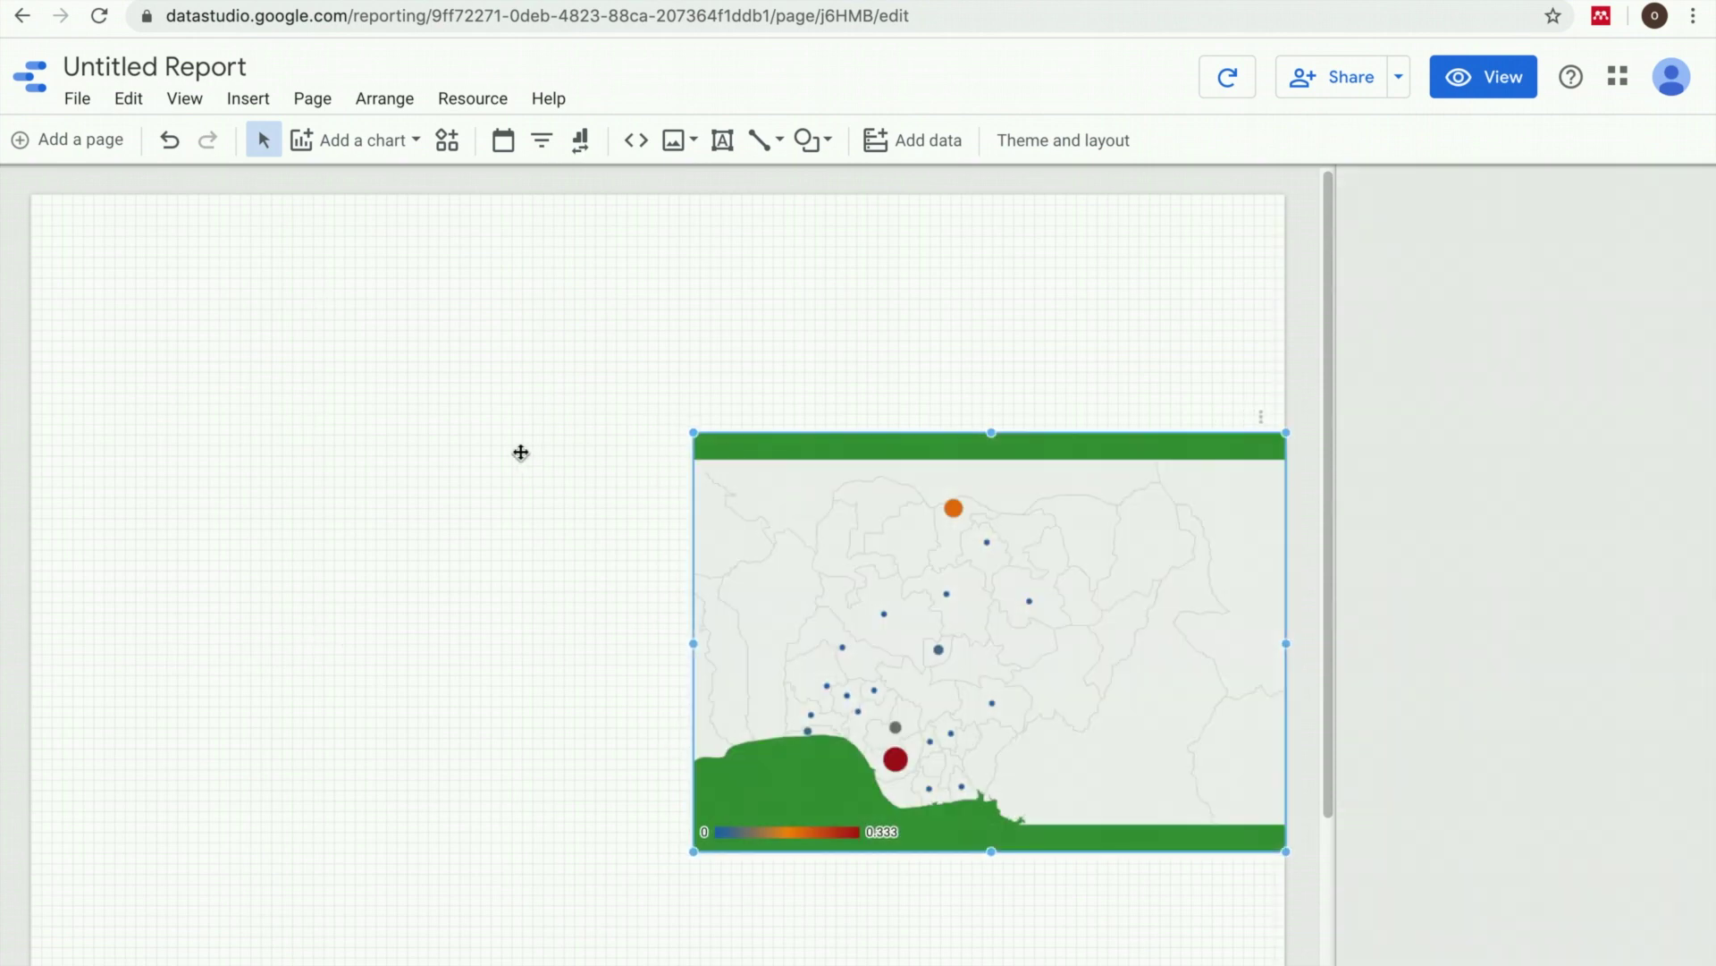
{"action": "left_click", "coordinate": [354, 147]}
{"action": "left_click", "coordinate": [385, 216]}
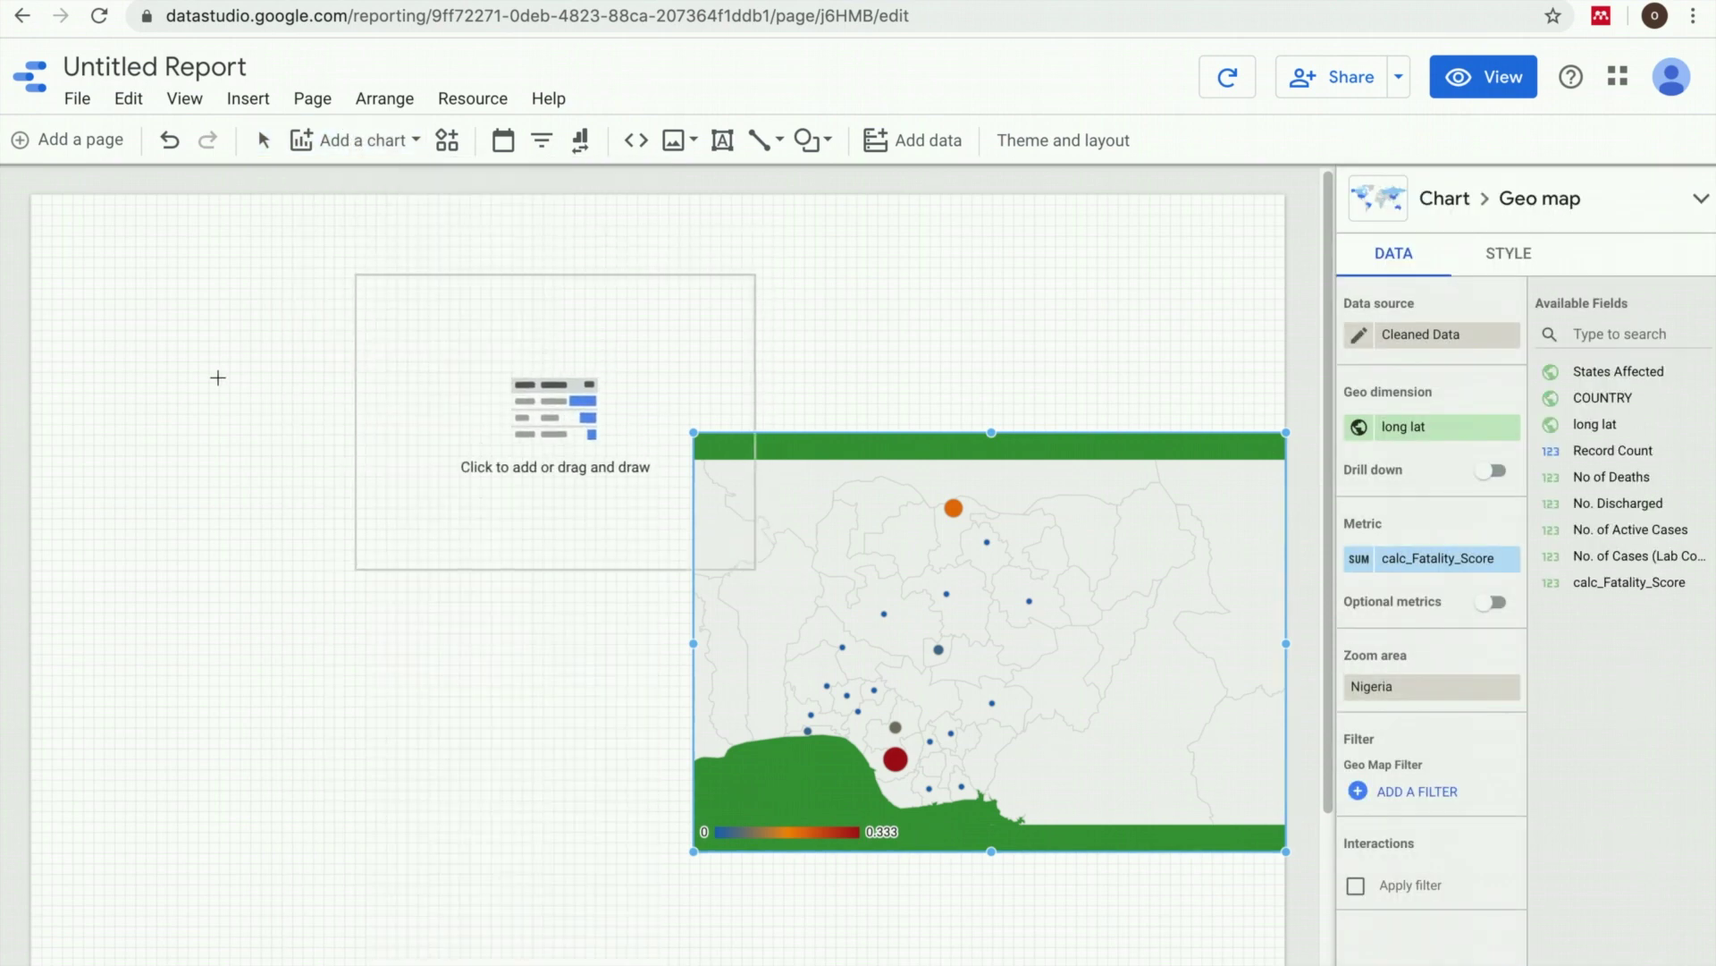
{"action": "left_click", "coordinate": [55, 427]}
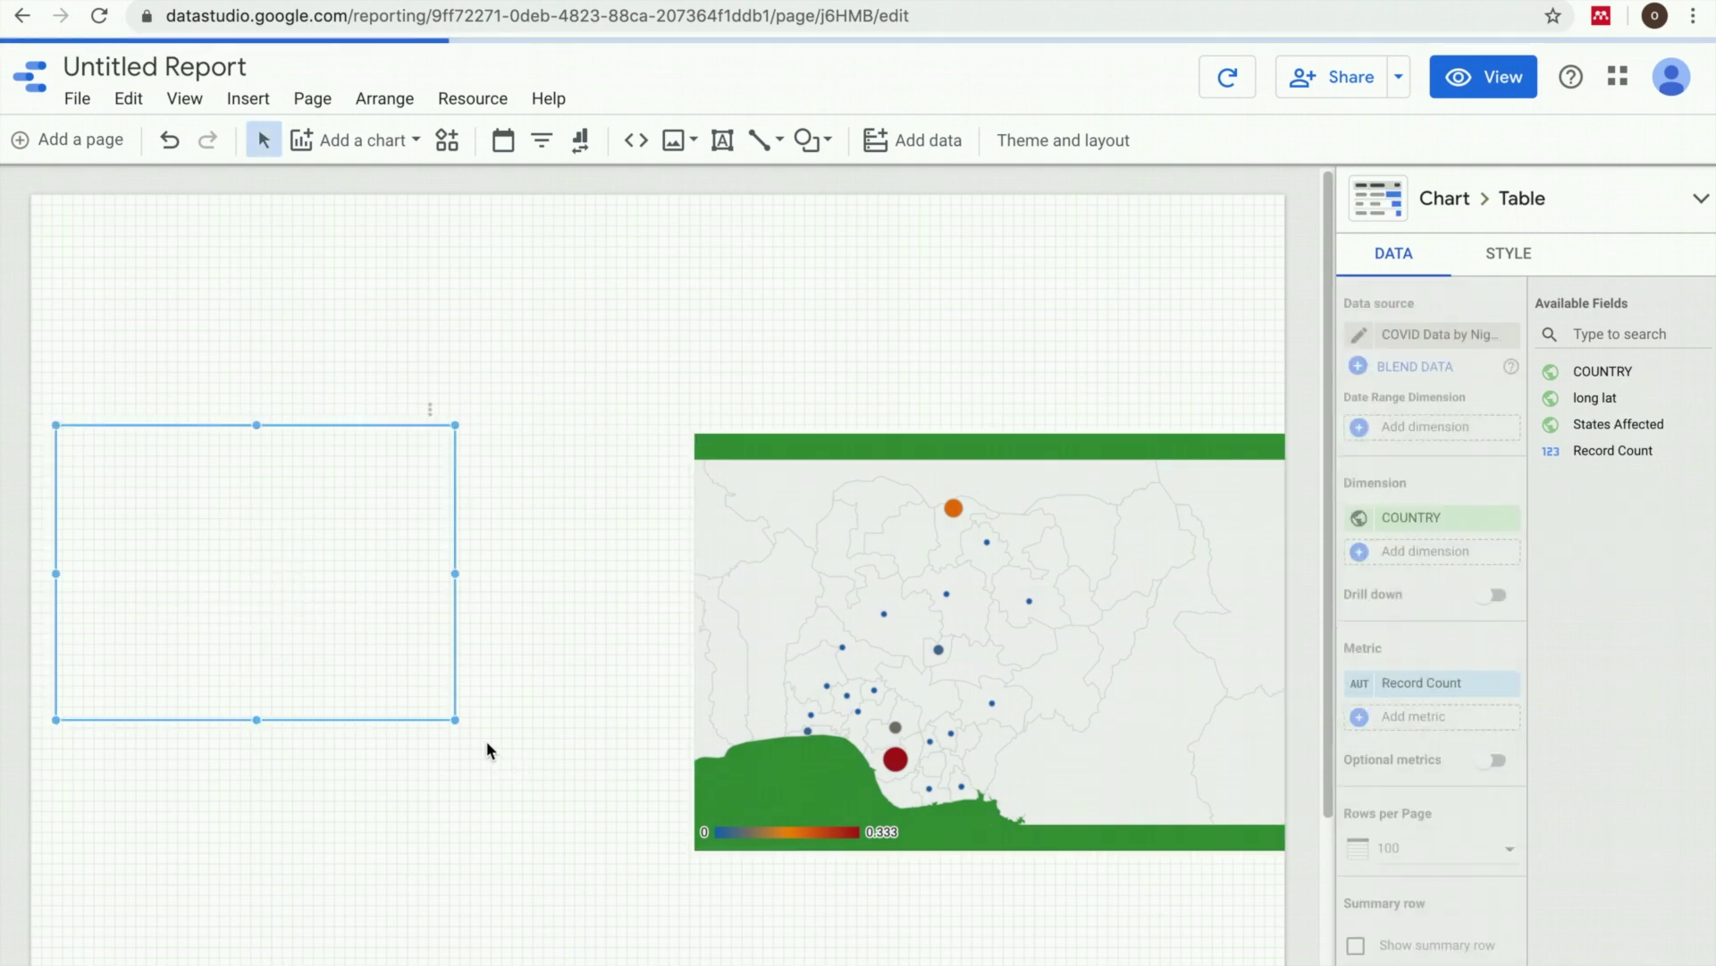
{"action": "left_click_drag", "start_coordinate": [459, 720], "coordinate": [659, 964]}
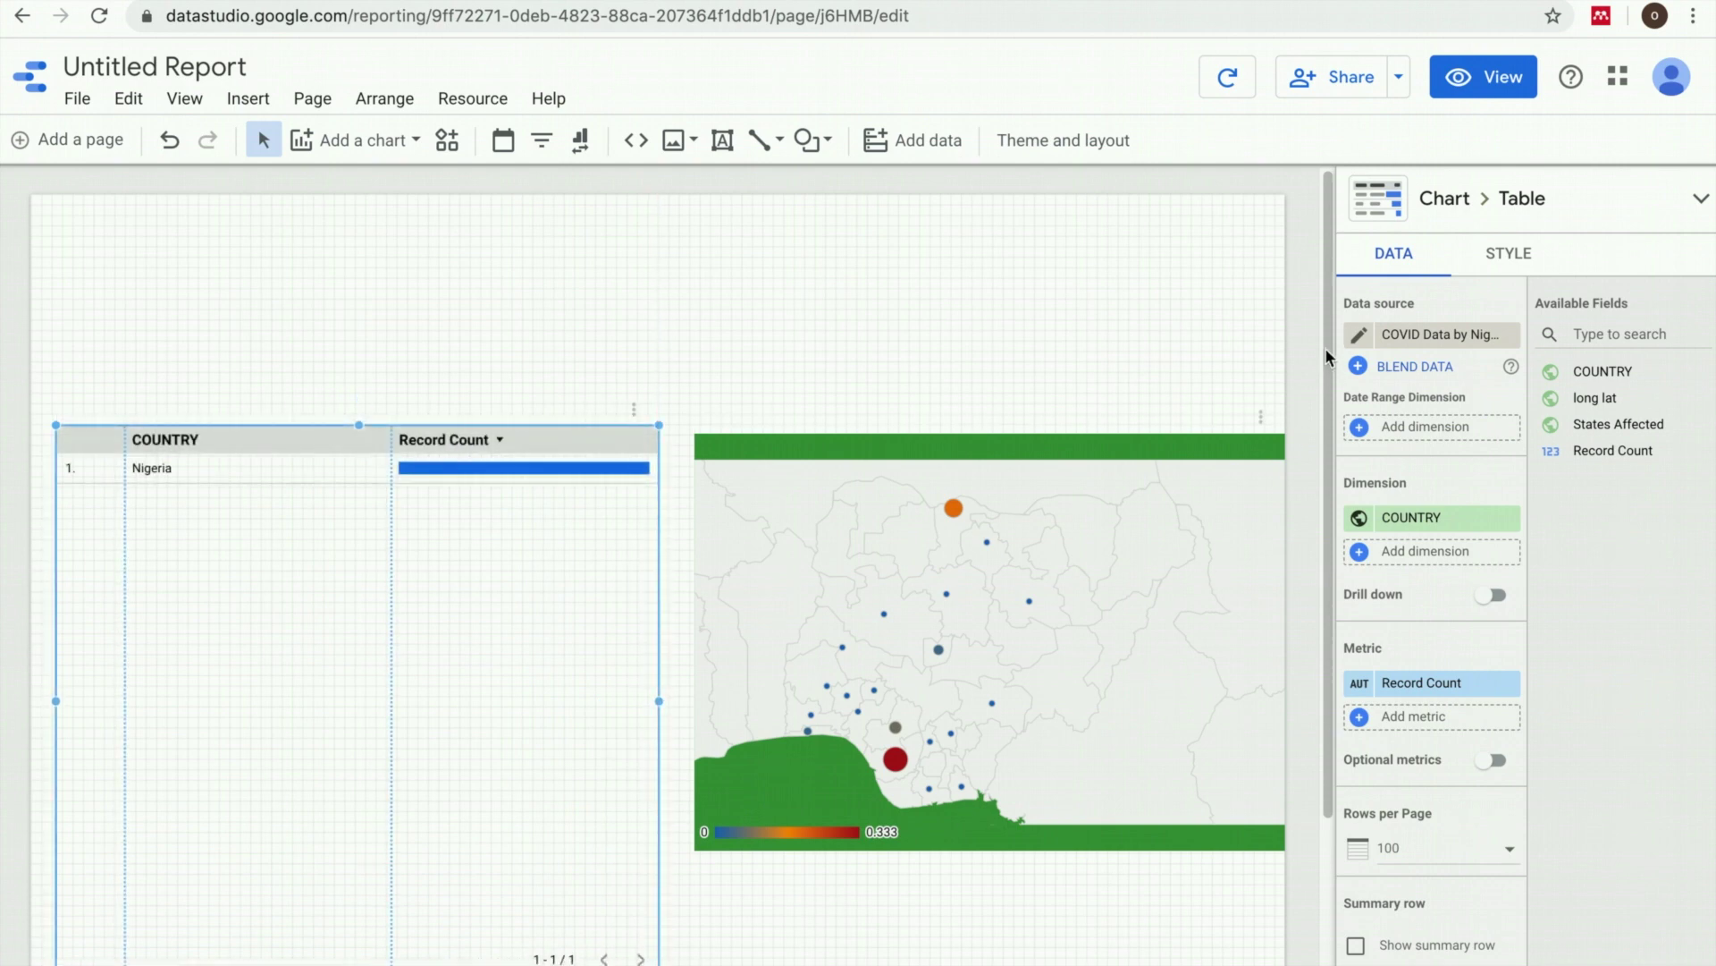
- Switch the table's data source to Cleaned Data and use States Affected as its dimension
{"action": "left_click", "coordinate": [1414, 342]}
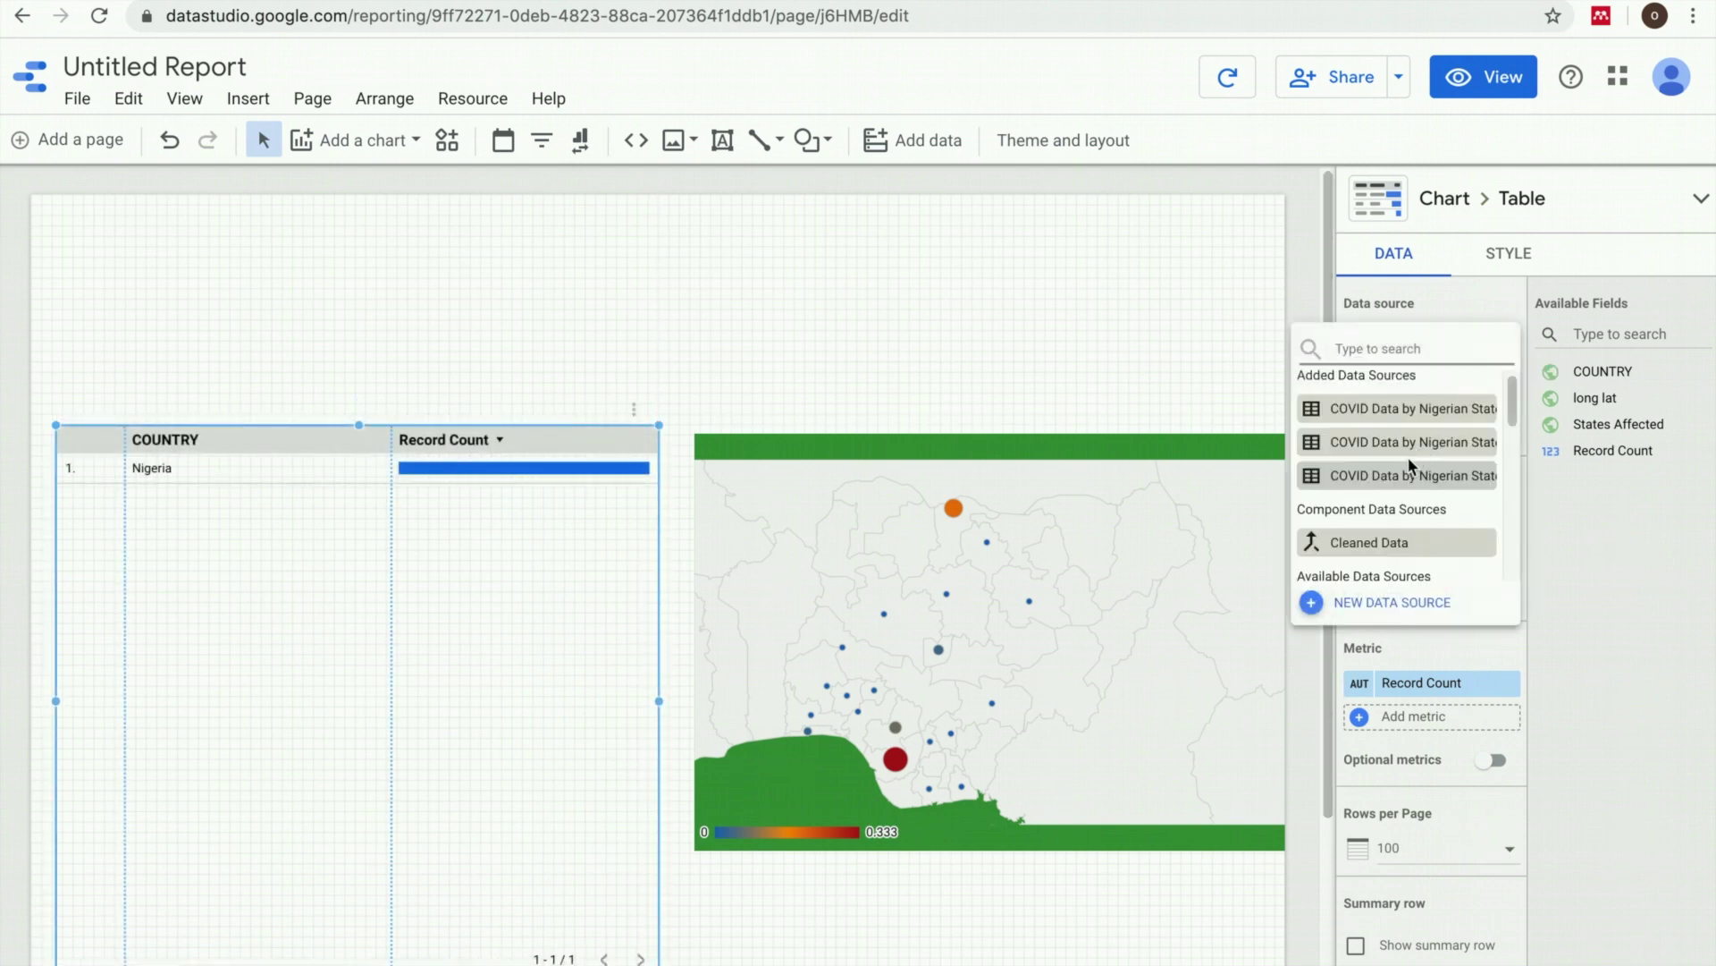
{"action": "left_click", "coordinate": [1397, 542]}
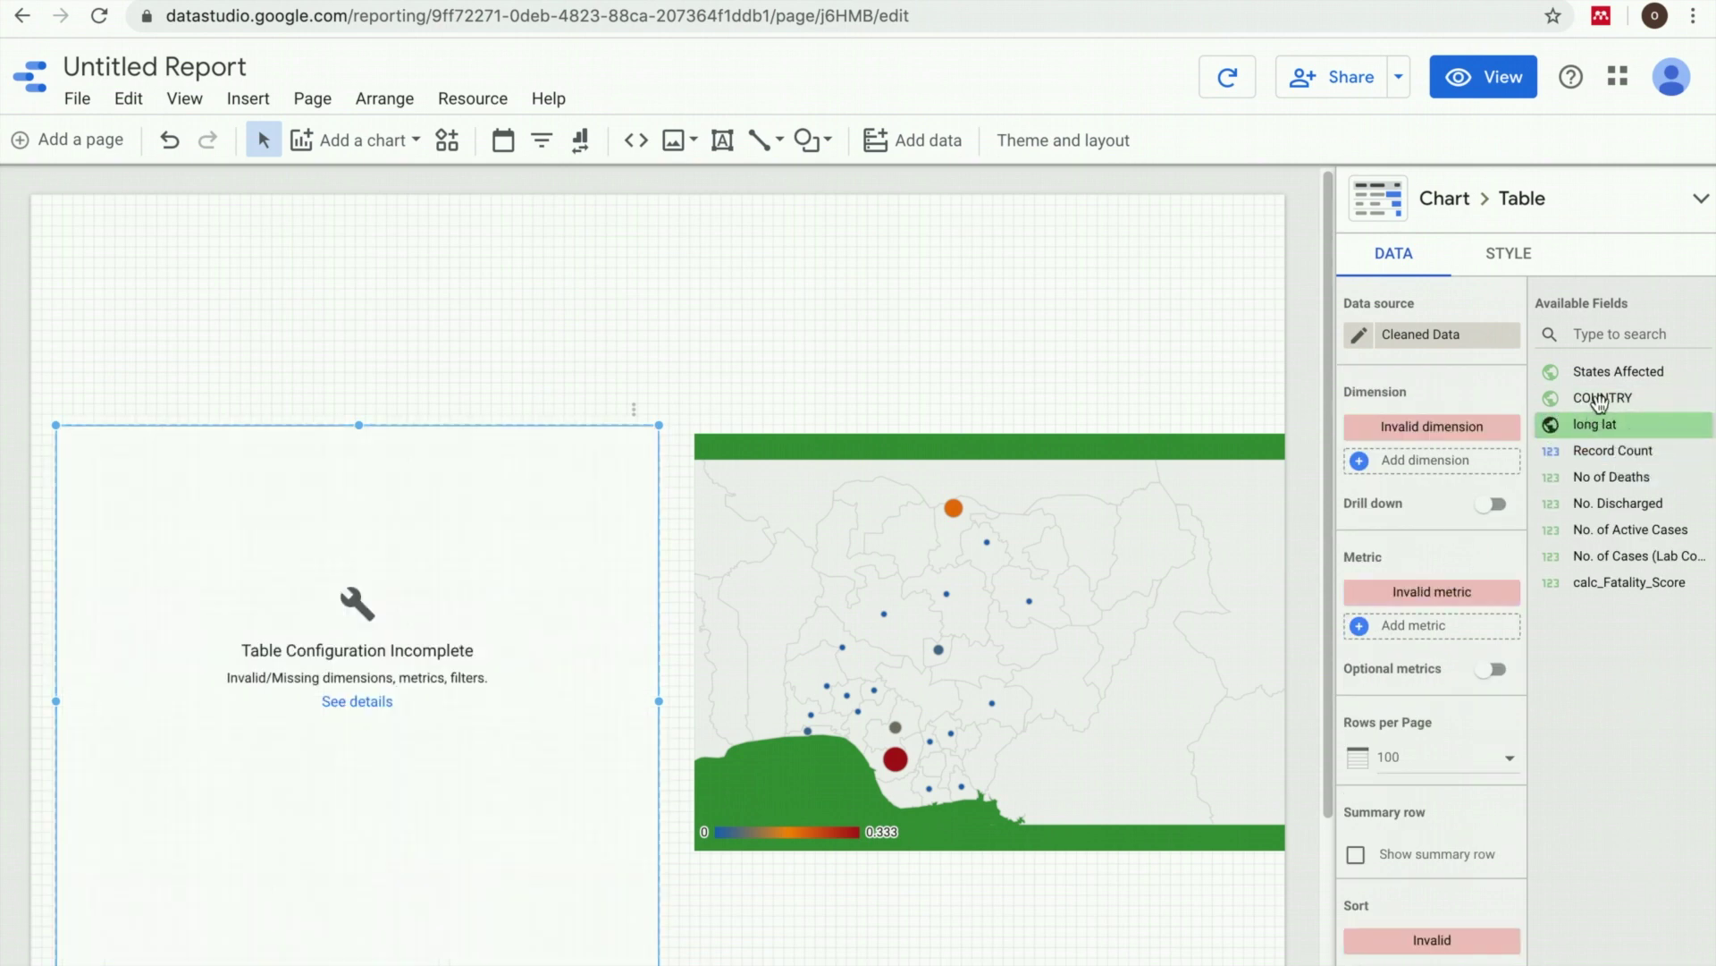
{"action": "left_click_drag", "start_coordinate": [1610, 377], "coordinate": [1452, 439]}
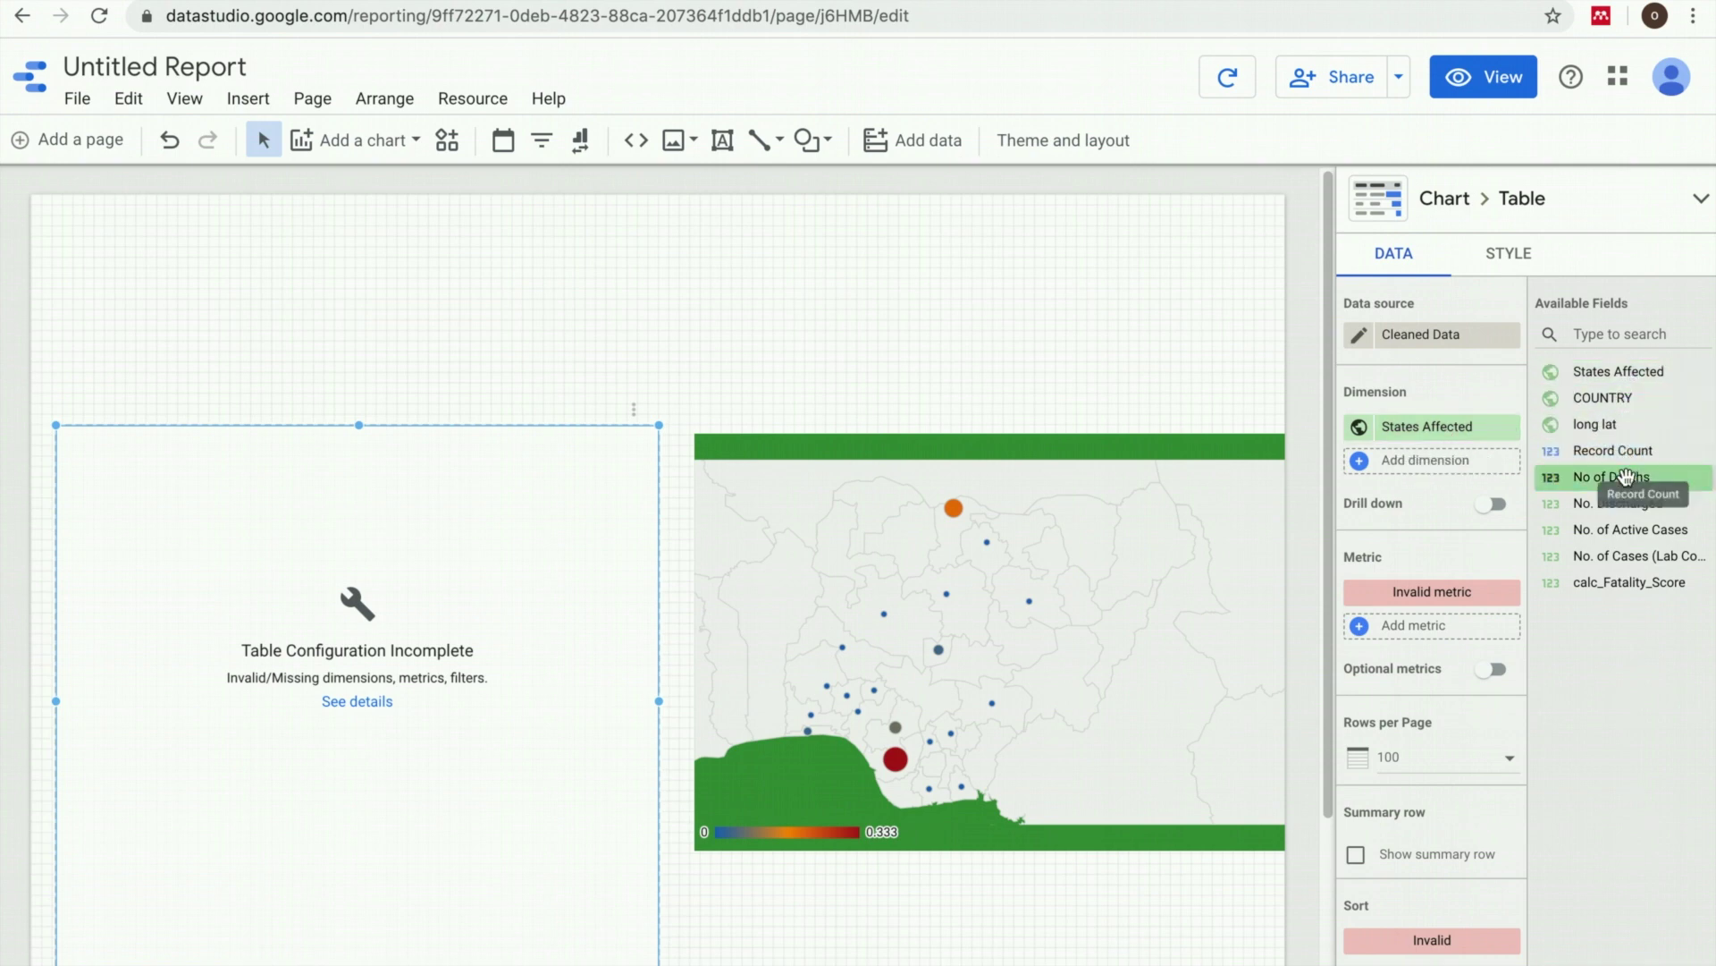
- Set the table's metrics to No of Deaths, No. Discharged, No. of Cases (Lab Confirmed) and No. of Active Cases, removing the invalid metric
{"action": "left_click_drag", "start_coordinate": [1625, 481], "coordinate": [1456, 592]}
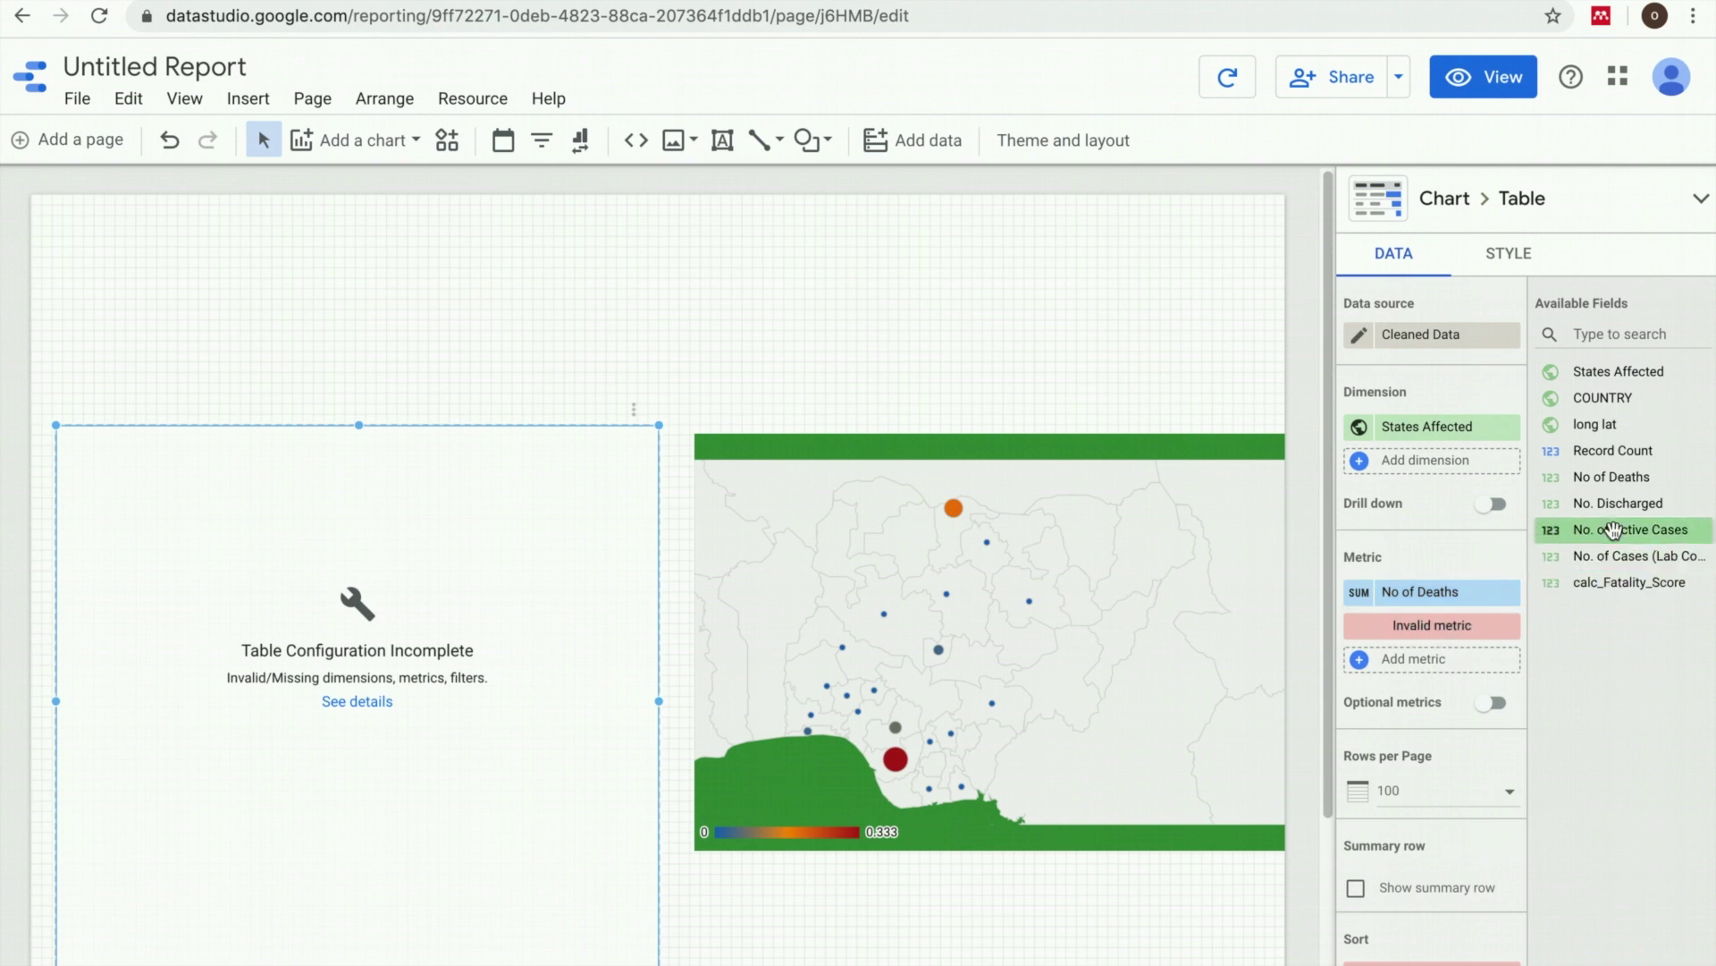
{"action": "left_click_drag", "start_coordinate": [1619, 503], "coordinate": [1457, 625]}
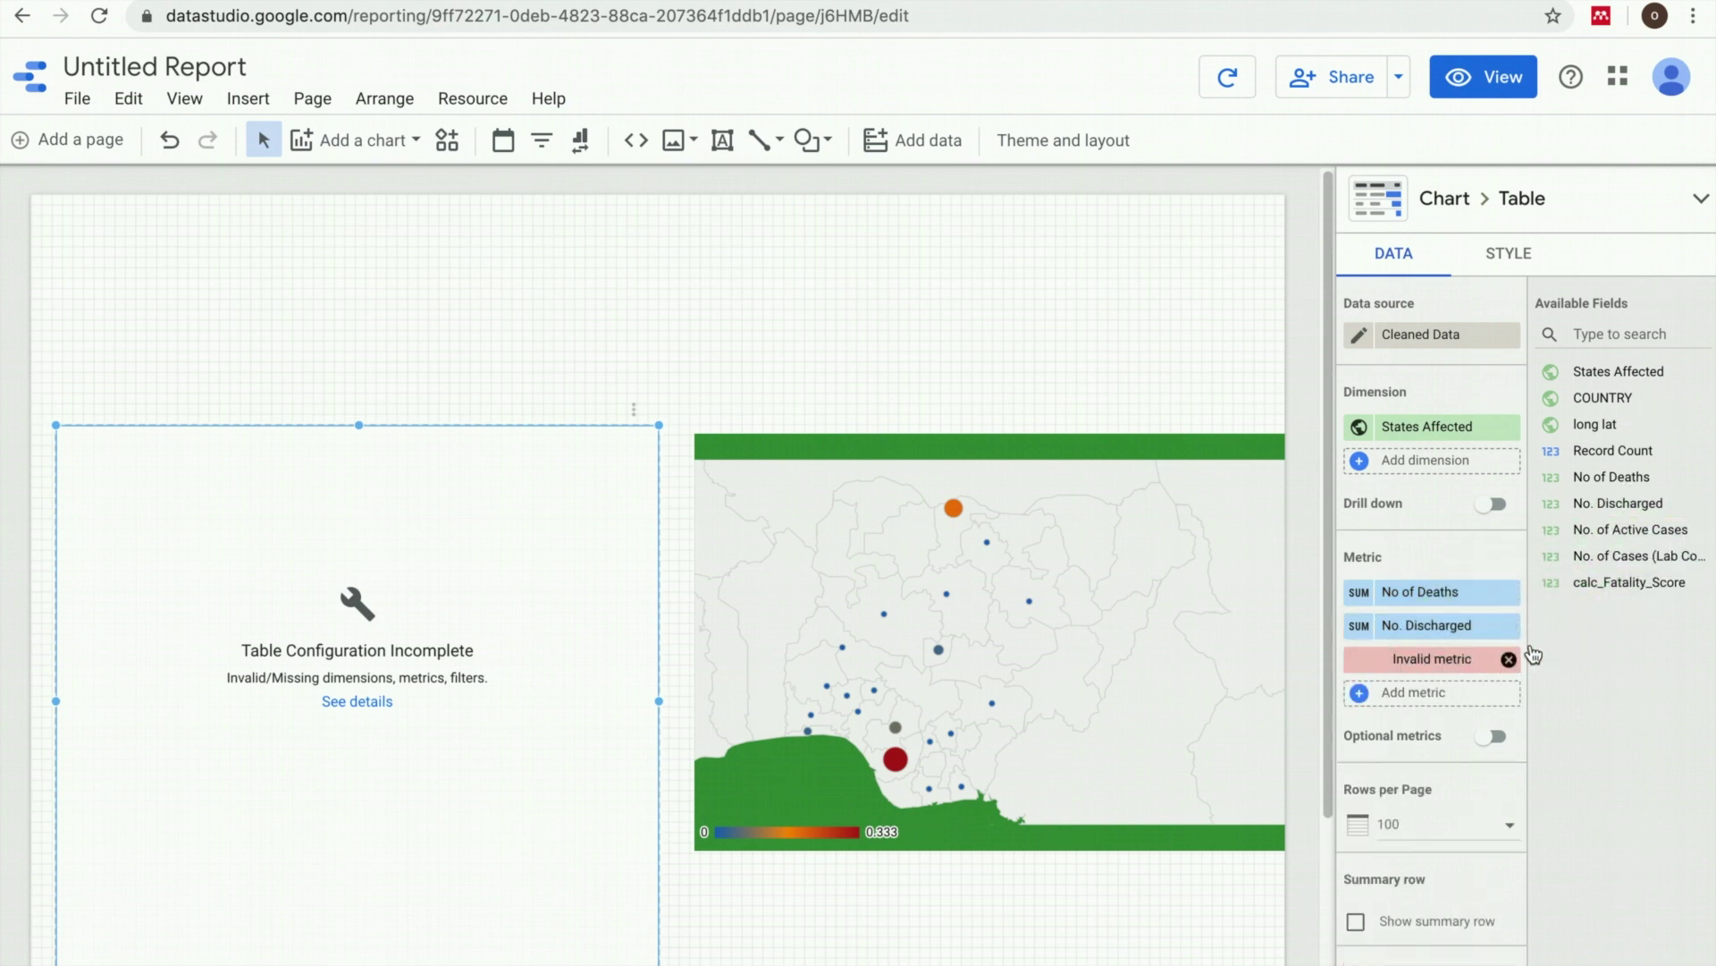
{"action": "left_click", "coordinate": [1508, 661]}
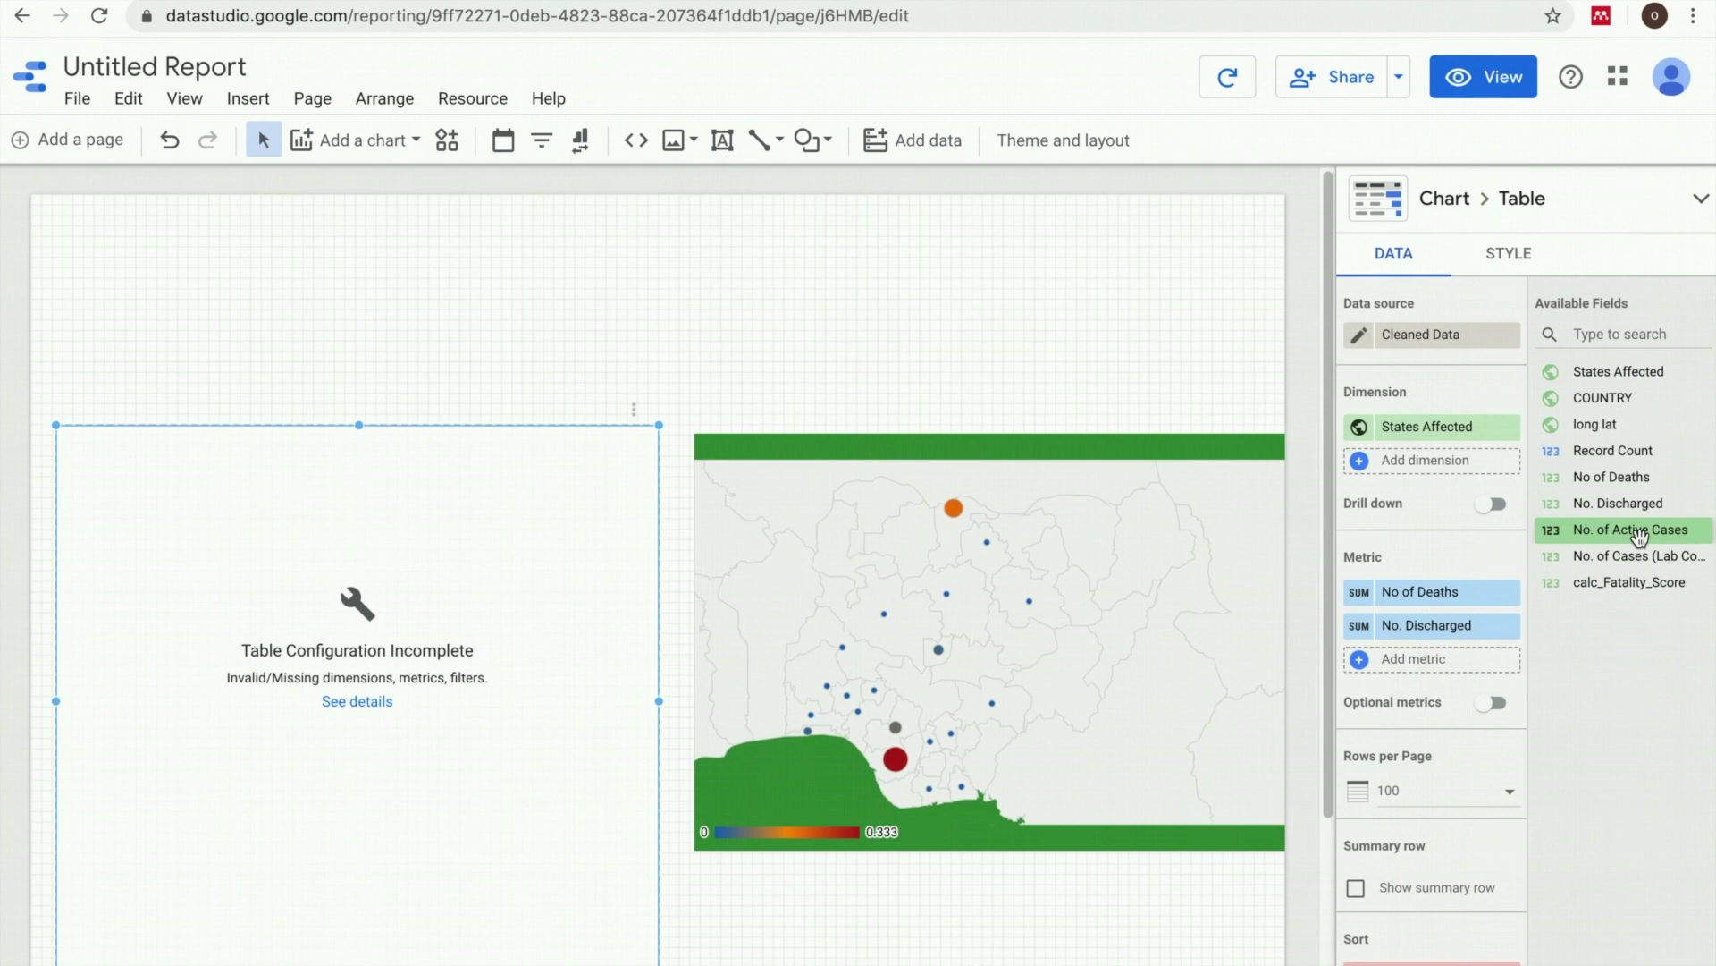
{"action": "left_click_drag", "start_coordinate": [1630, 556], "coordinate": [1457, 659]}
{"action": "left_click_drag", "start_coordinate": [1609, 529], "coordinate": [1439, 694]}
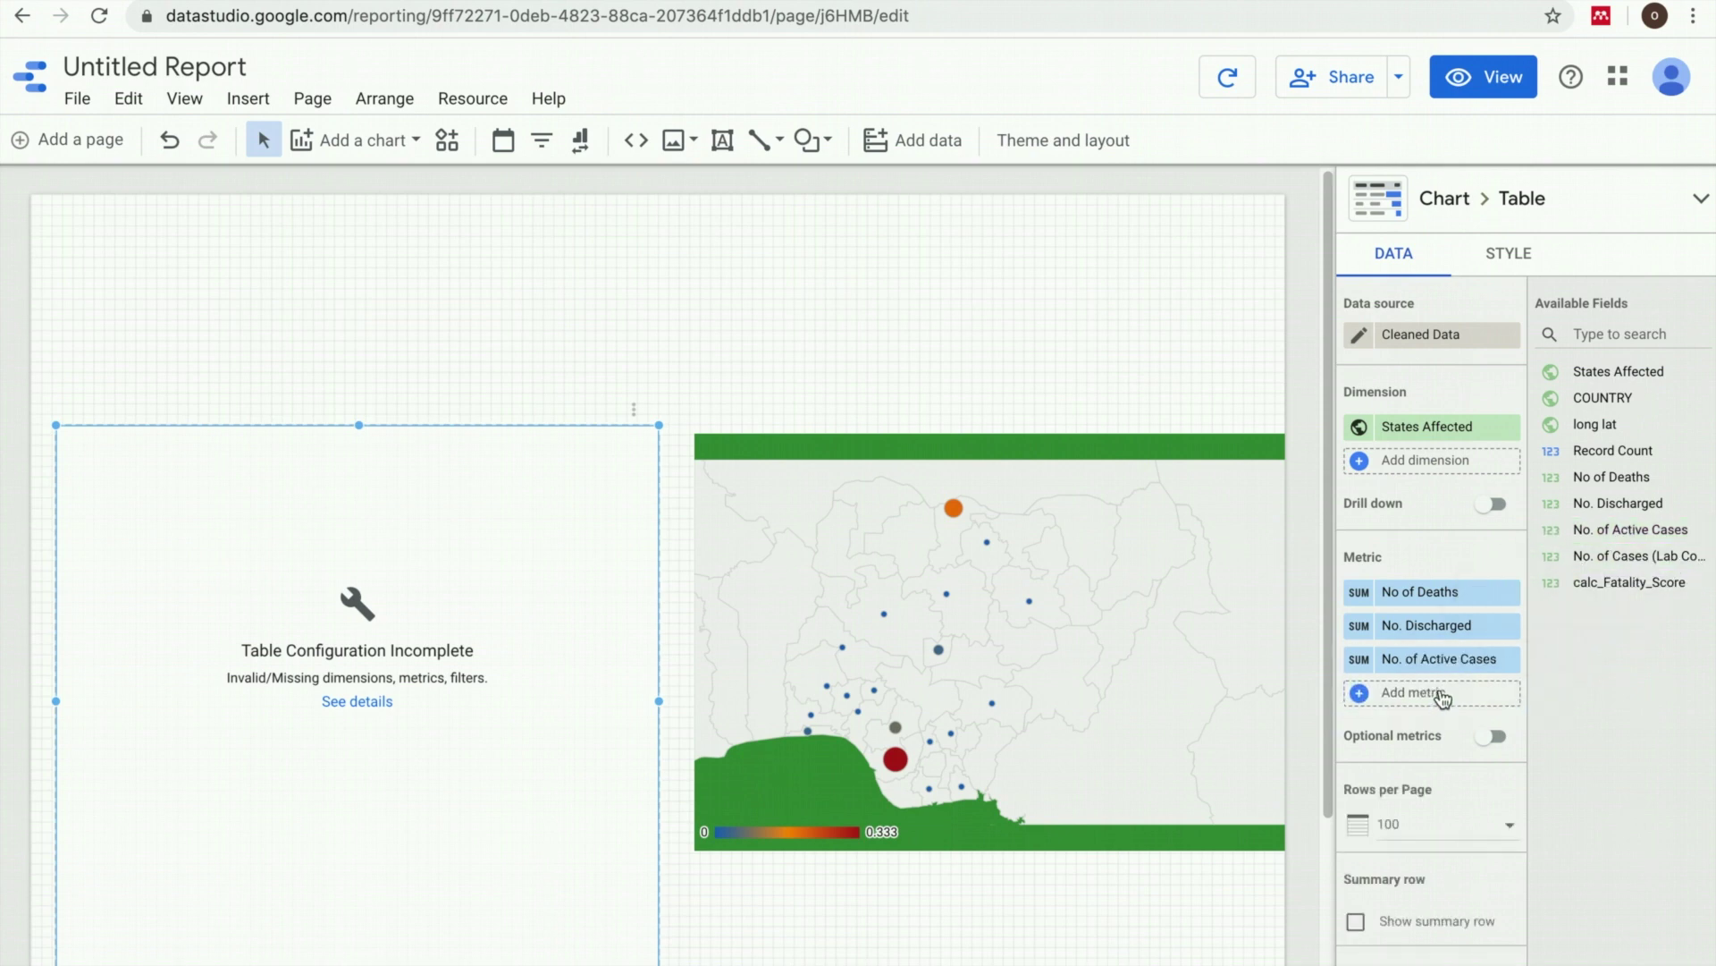
{"action": "left_click_drag", "start_coordinate": [1629, 555], "coordinate": [1438, 697]}
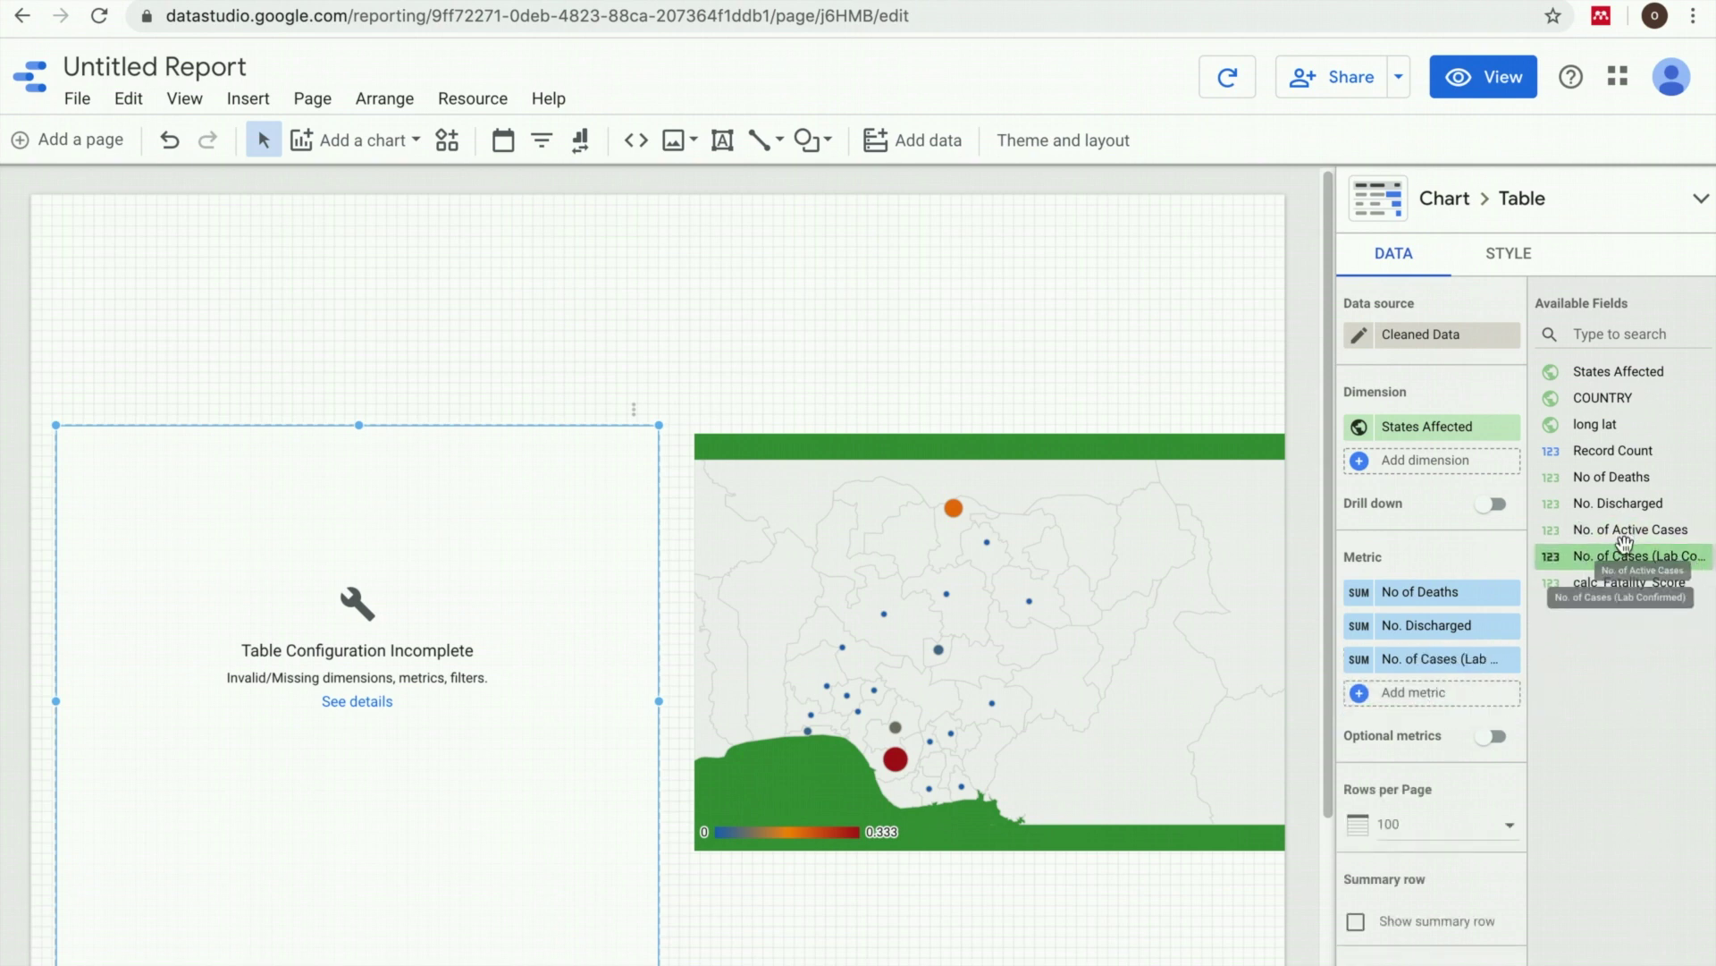
{"action": "left_click_drag", "start_coordinate": [1625, 535], "coordinate": [1436, 699]}
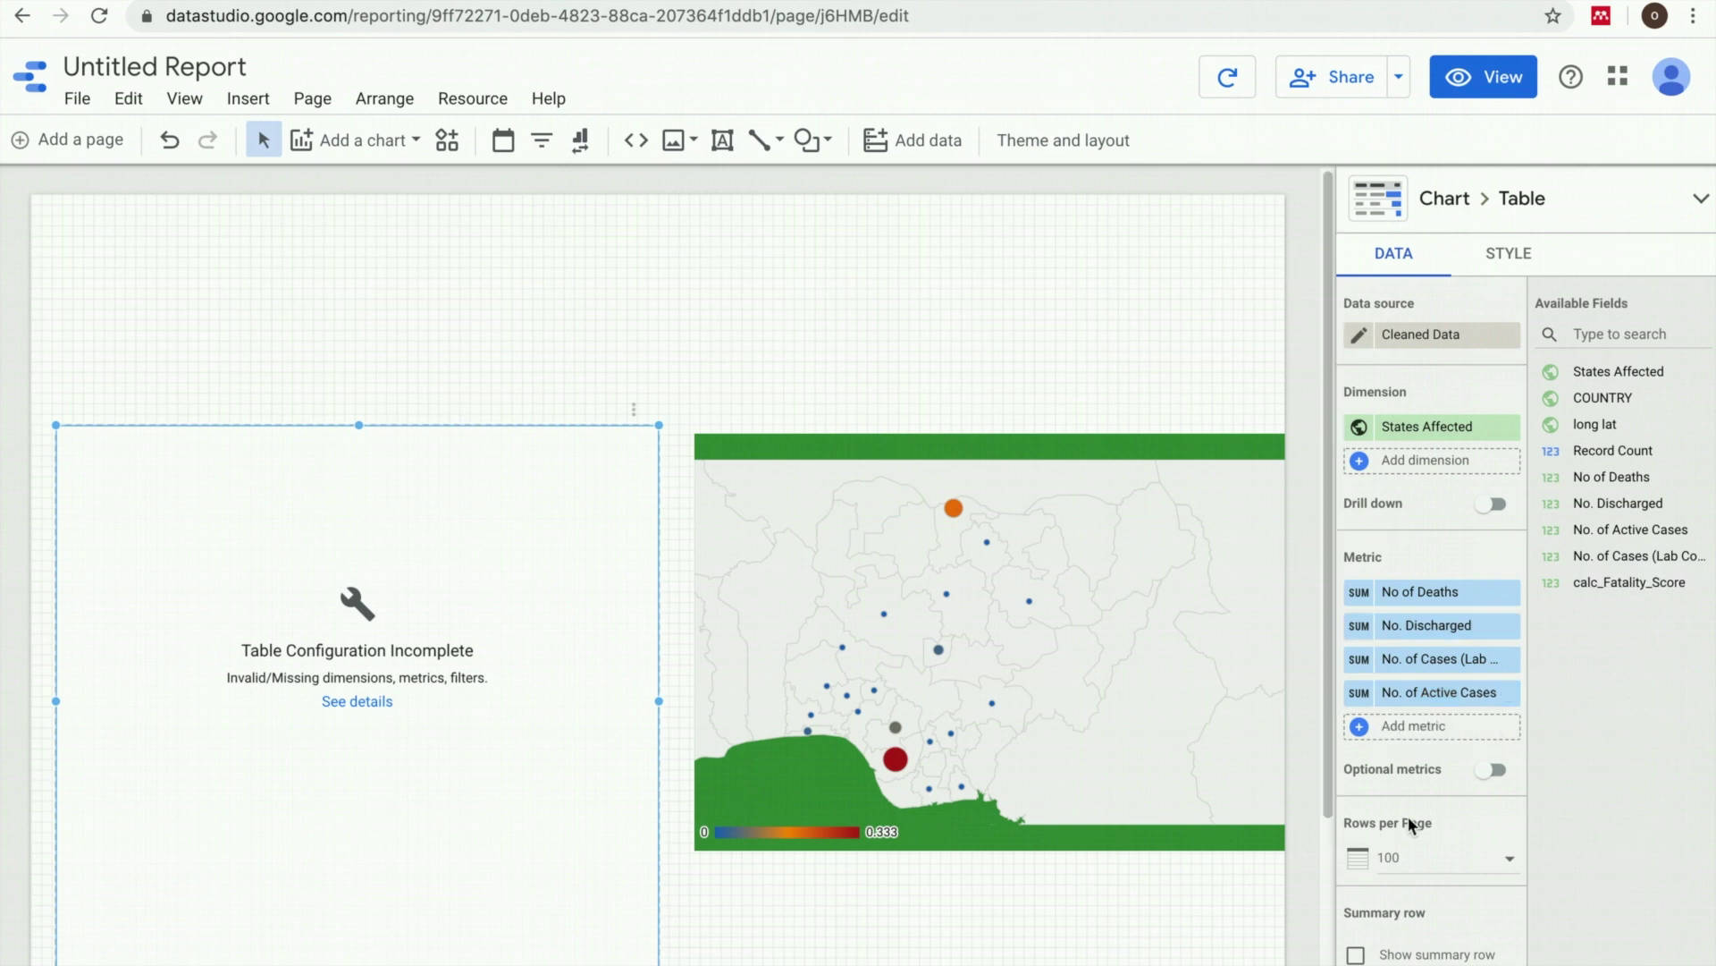
- Sort the table by No. of Cases (Lab Confirmed), and widen it on both sides to span from the page edge to near the map
{"action": "scroll", "coordinate": [1439, 921], "scroll_direction": "down", "scroll_amount": 10}
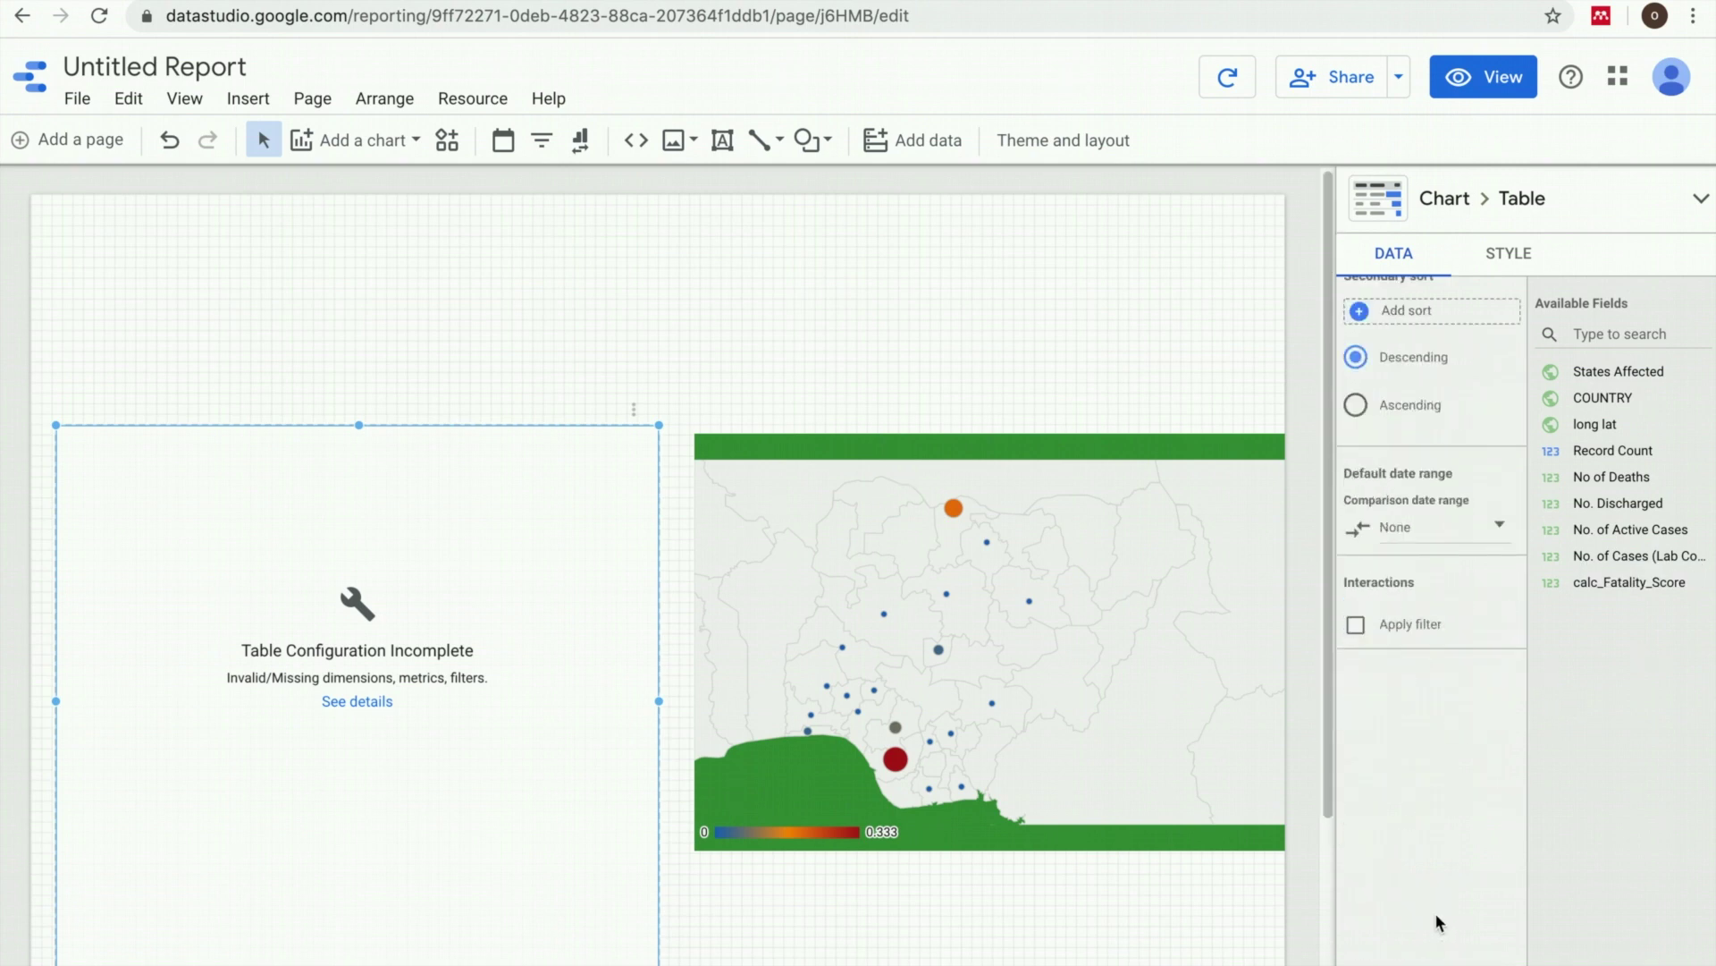
{"action": "scroll", "coordinate": [1435, 912], "scroll_direction": "up", "scroll_amount": 2}
{"action": "scroll", "coordinate": [1435, 912], "scroll_direction": "up", "scroll_amount": 2}
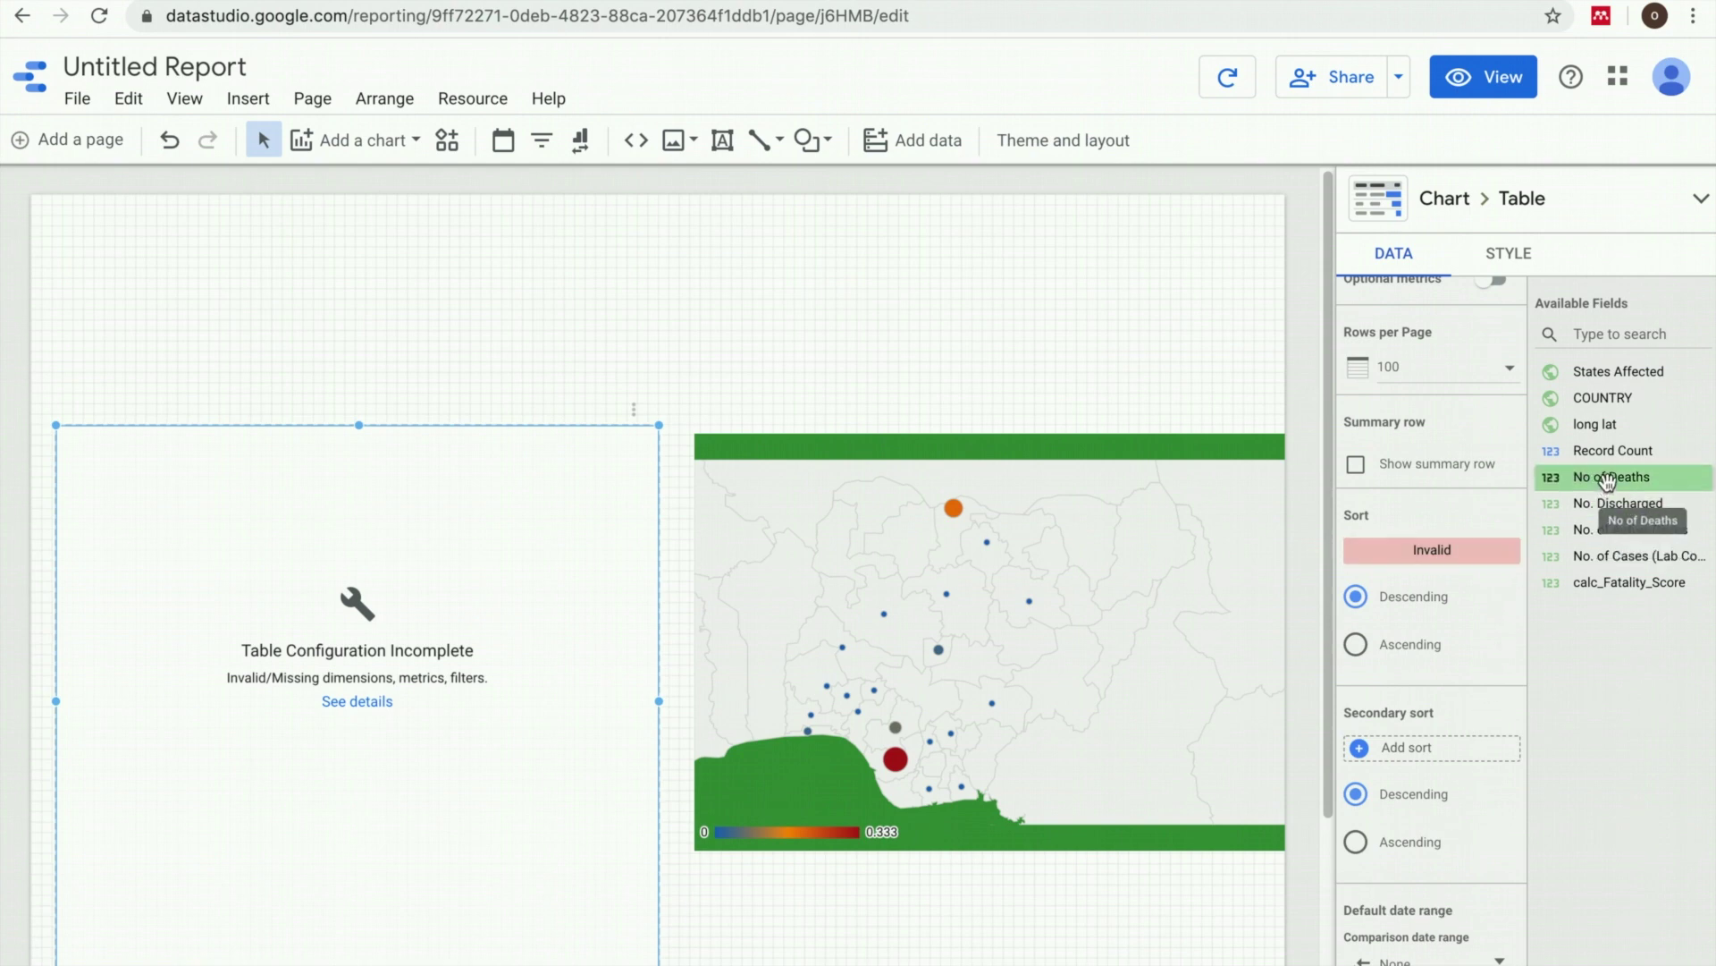
{"action": "left_click_drag", "start_coordinate": [1629, 556], "coordinate": [1467, 551]}
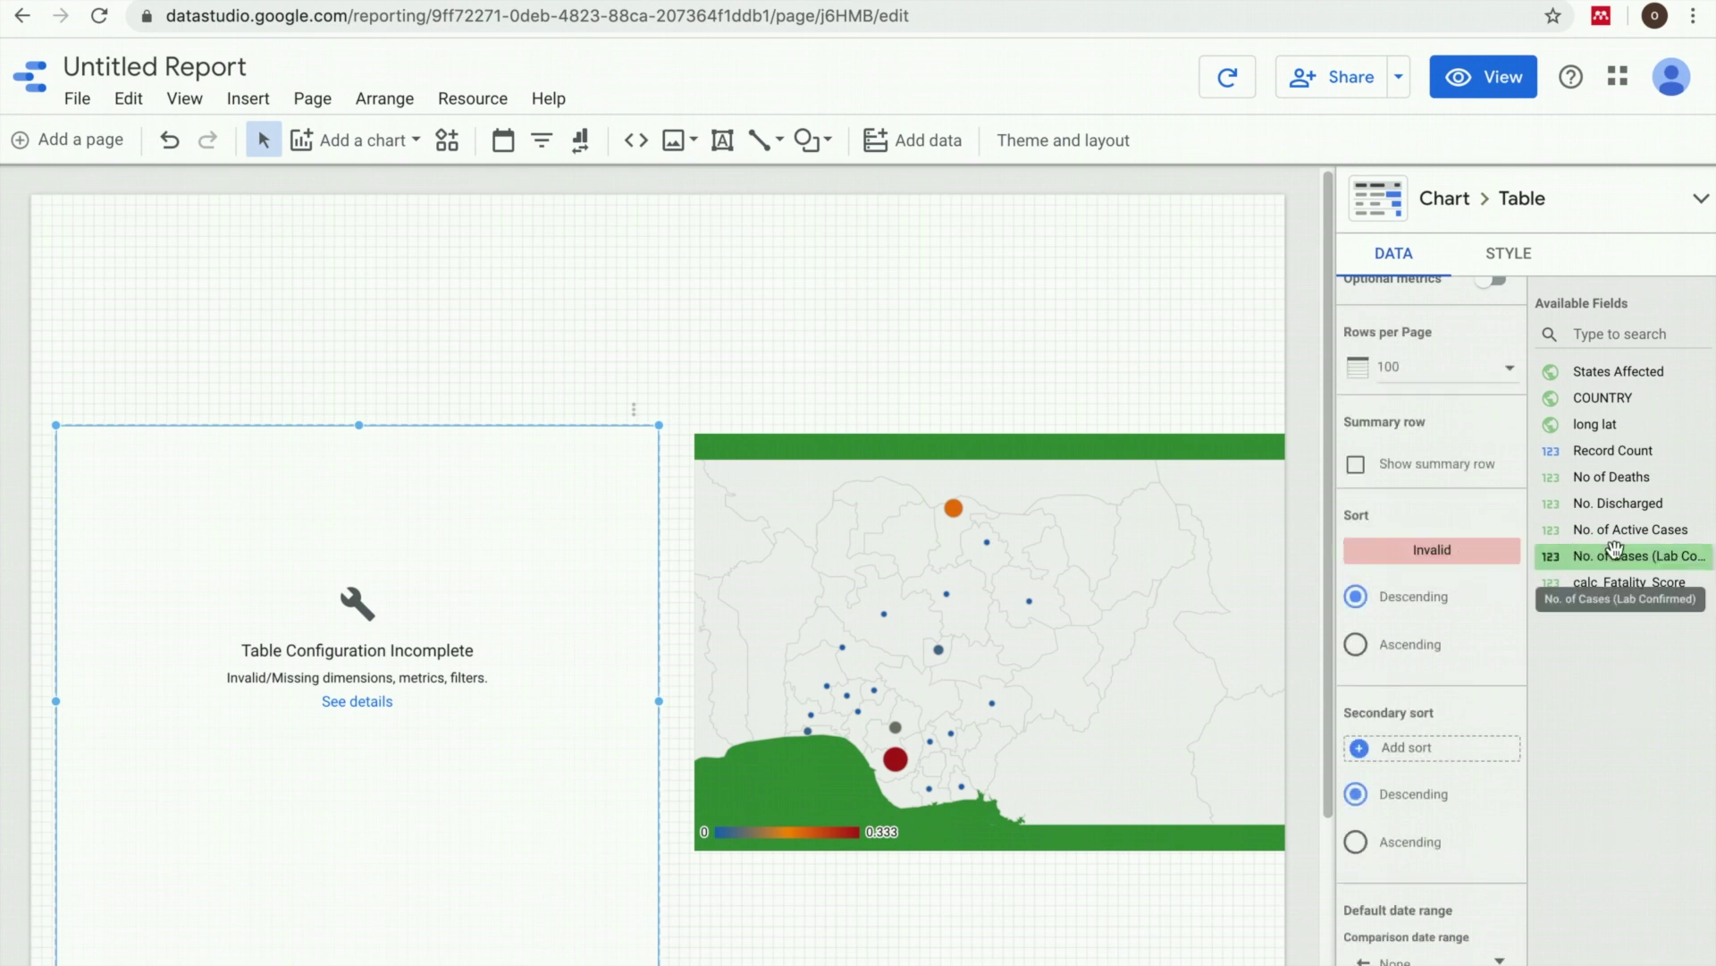
{"action": "left_click_drag", "start_coordinate": [1609, 555], "coordinate": [1464, 556]}
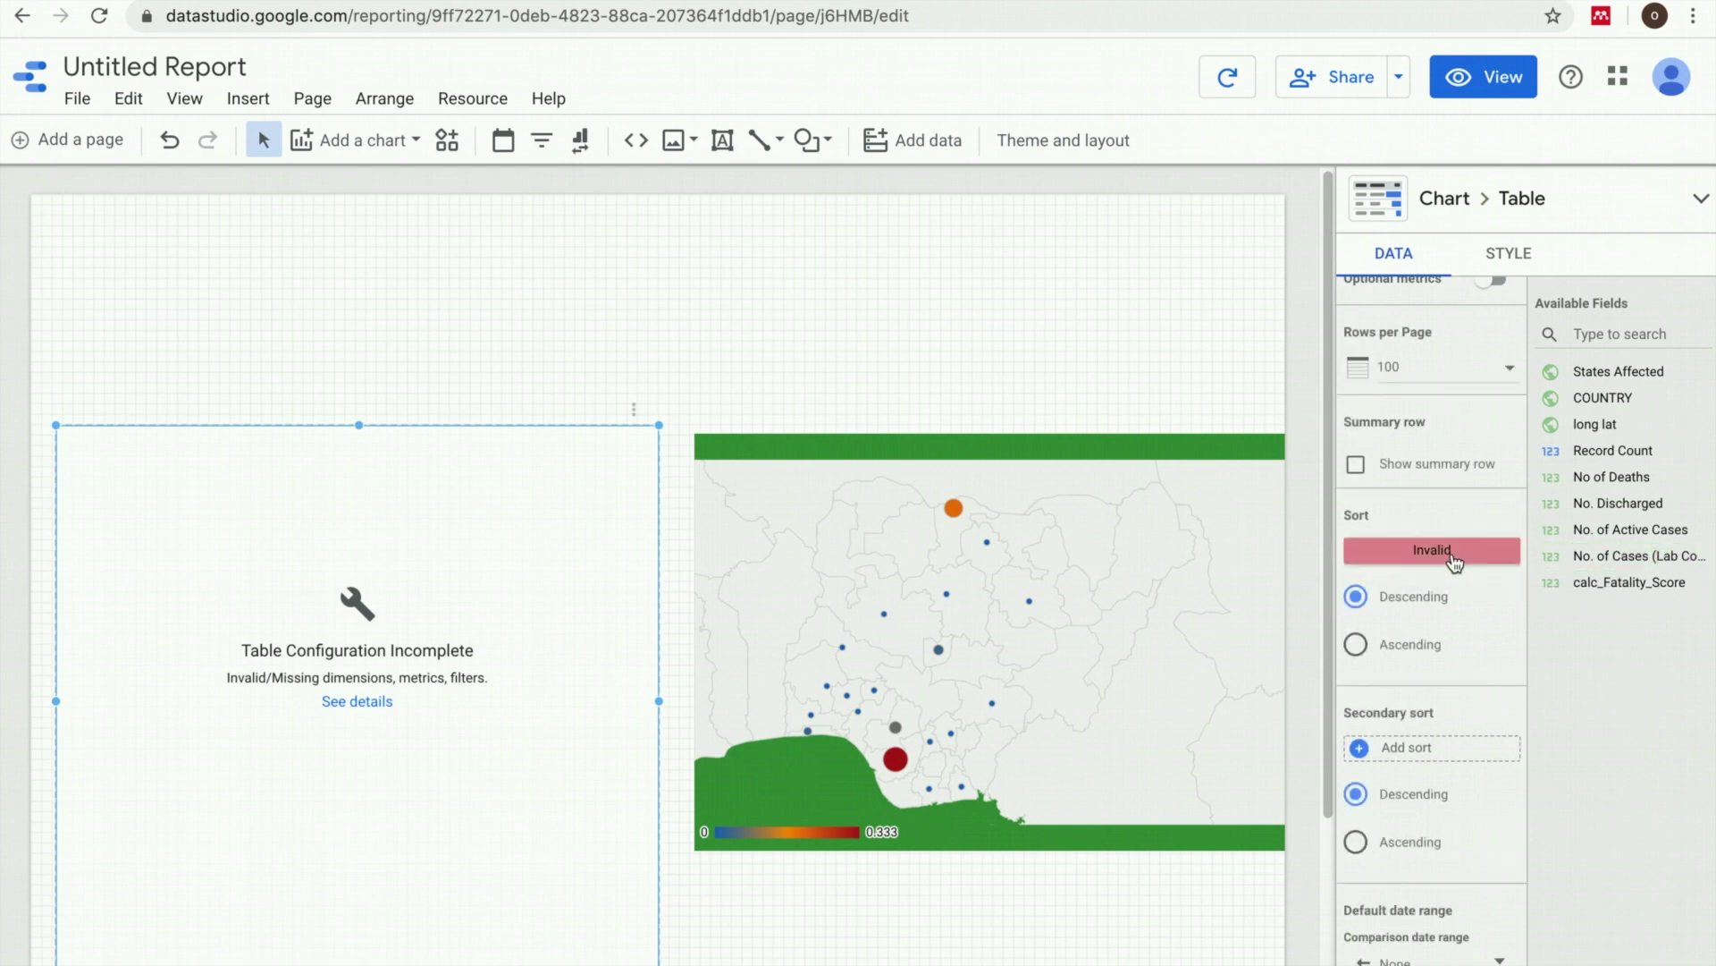
{"action": "left_click", "coordinate": [1457, 556]}
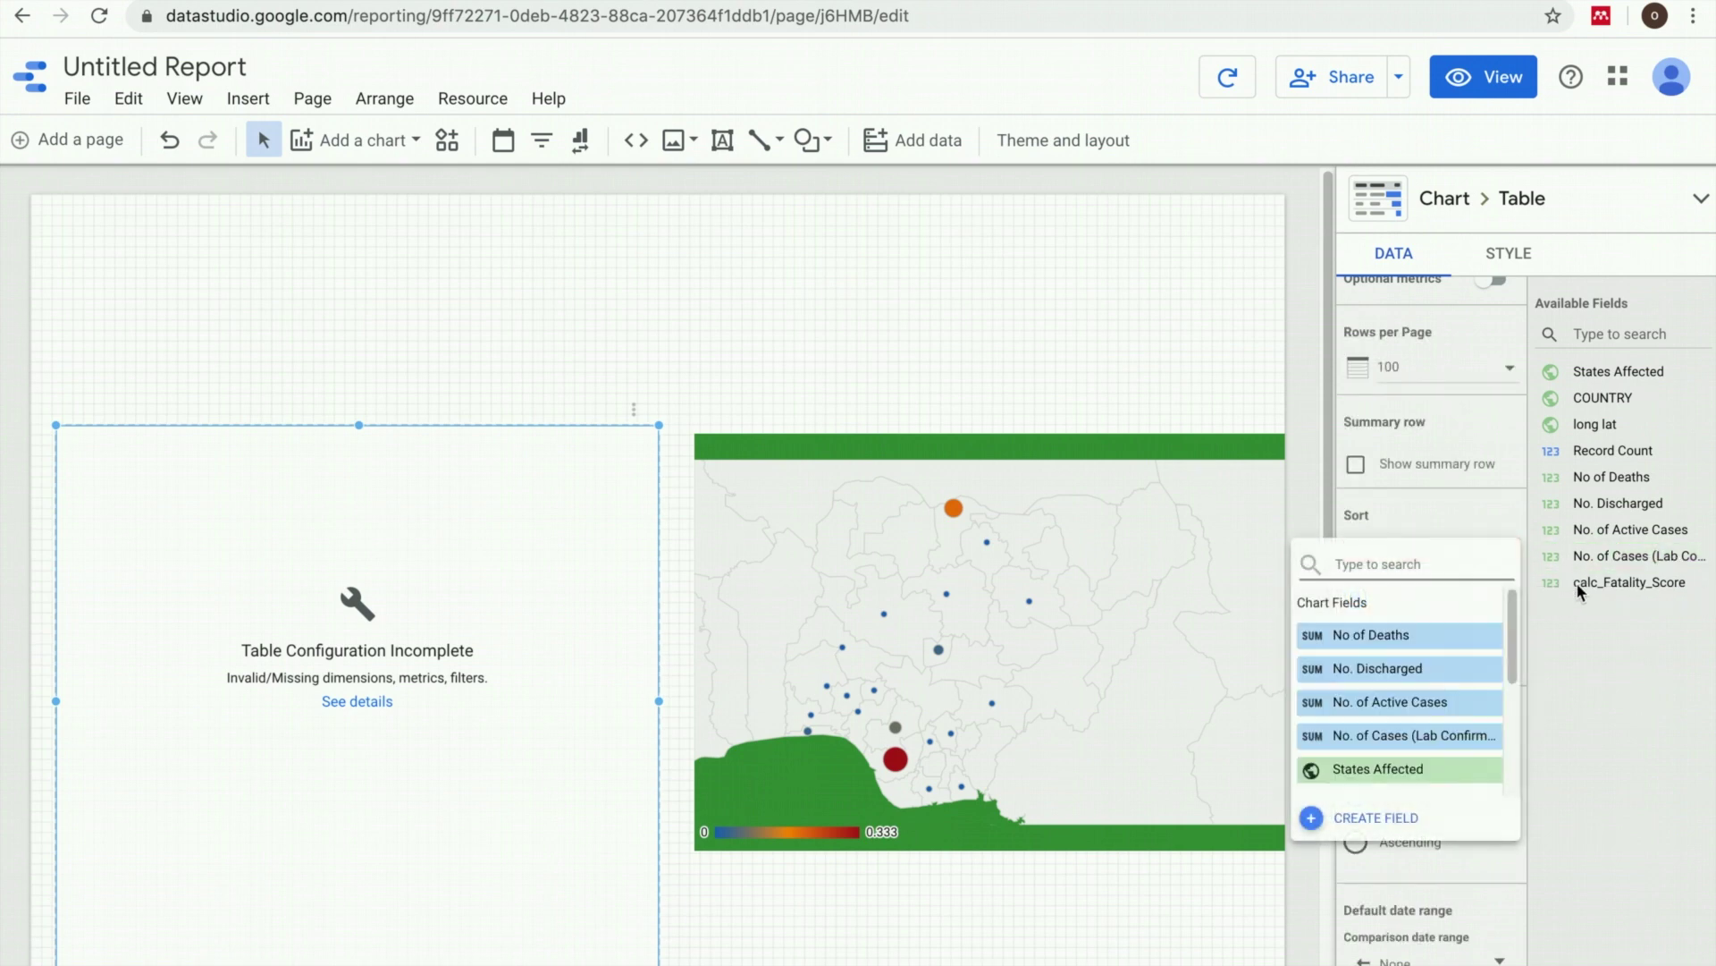
{"action": "left_click", "coordinate": [1429, 735]}
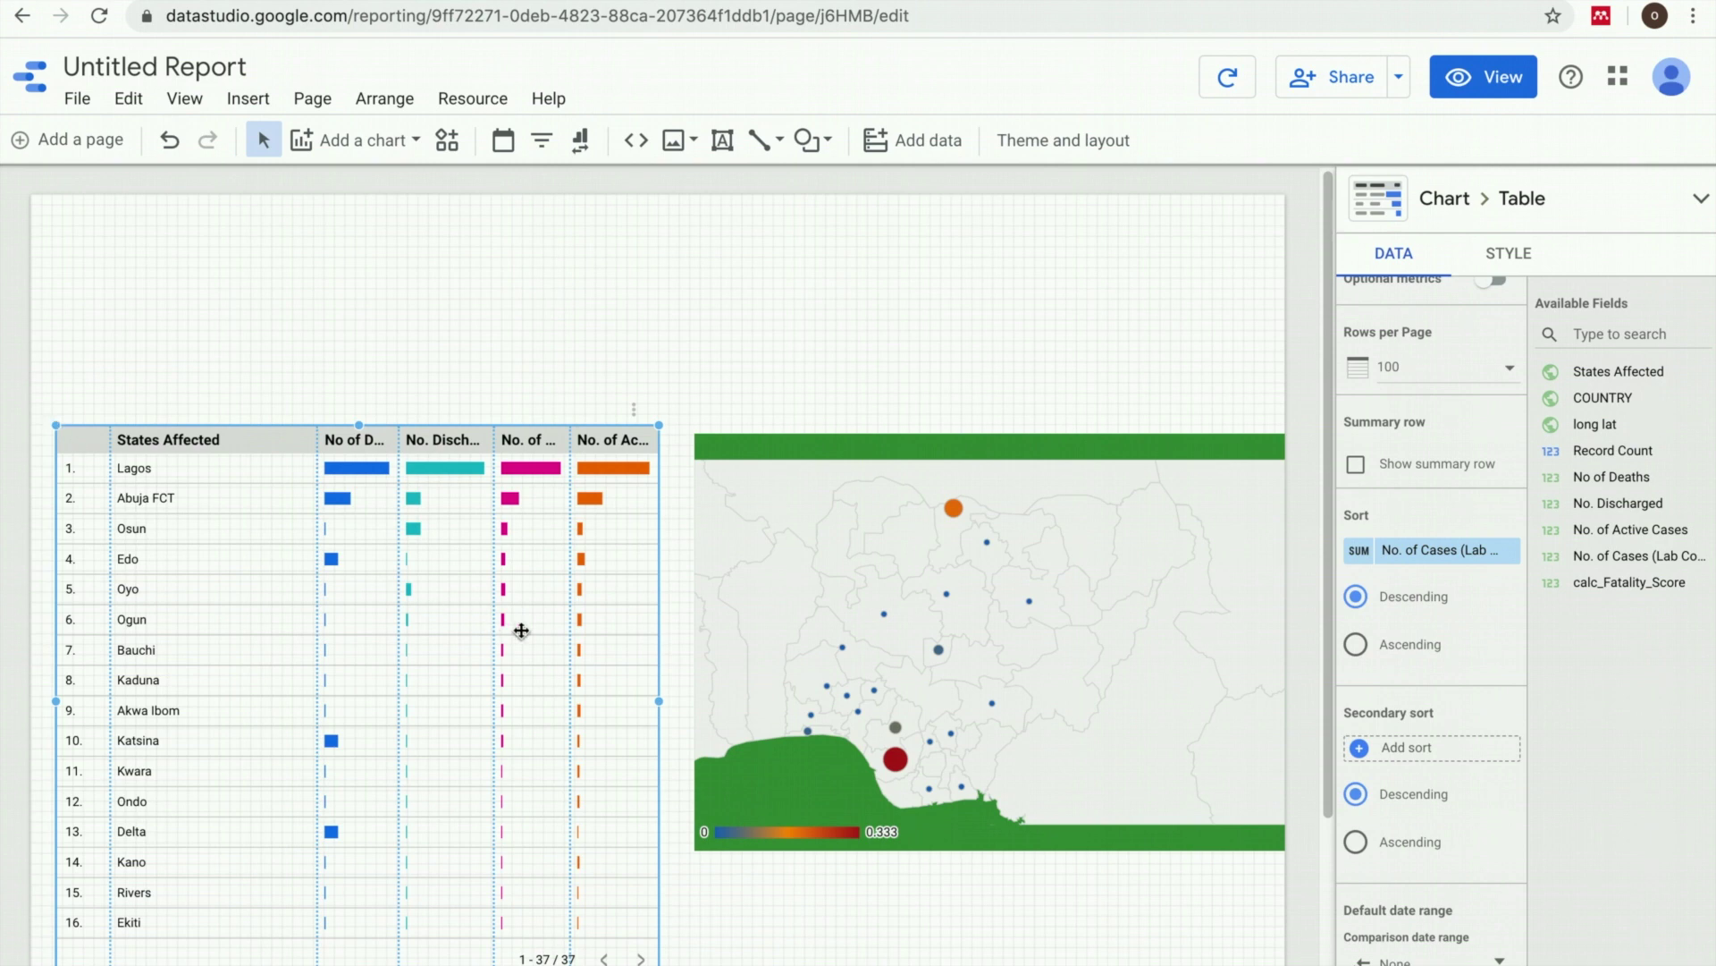
{"action": "left_click_drag", "start_coordinate": [659, 698], "coordinate": [684, 698]}
{"action": "left_click_drag", "start_coordinate": [56, 701], "coordinate": [36, 711]}
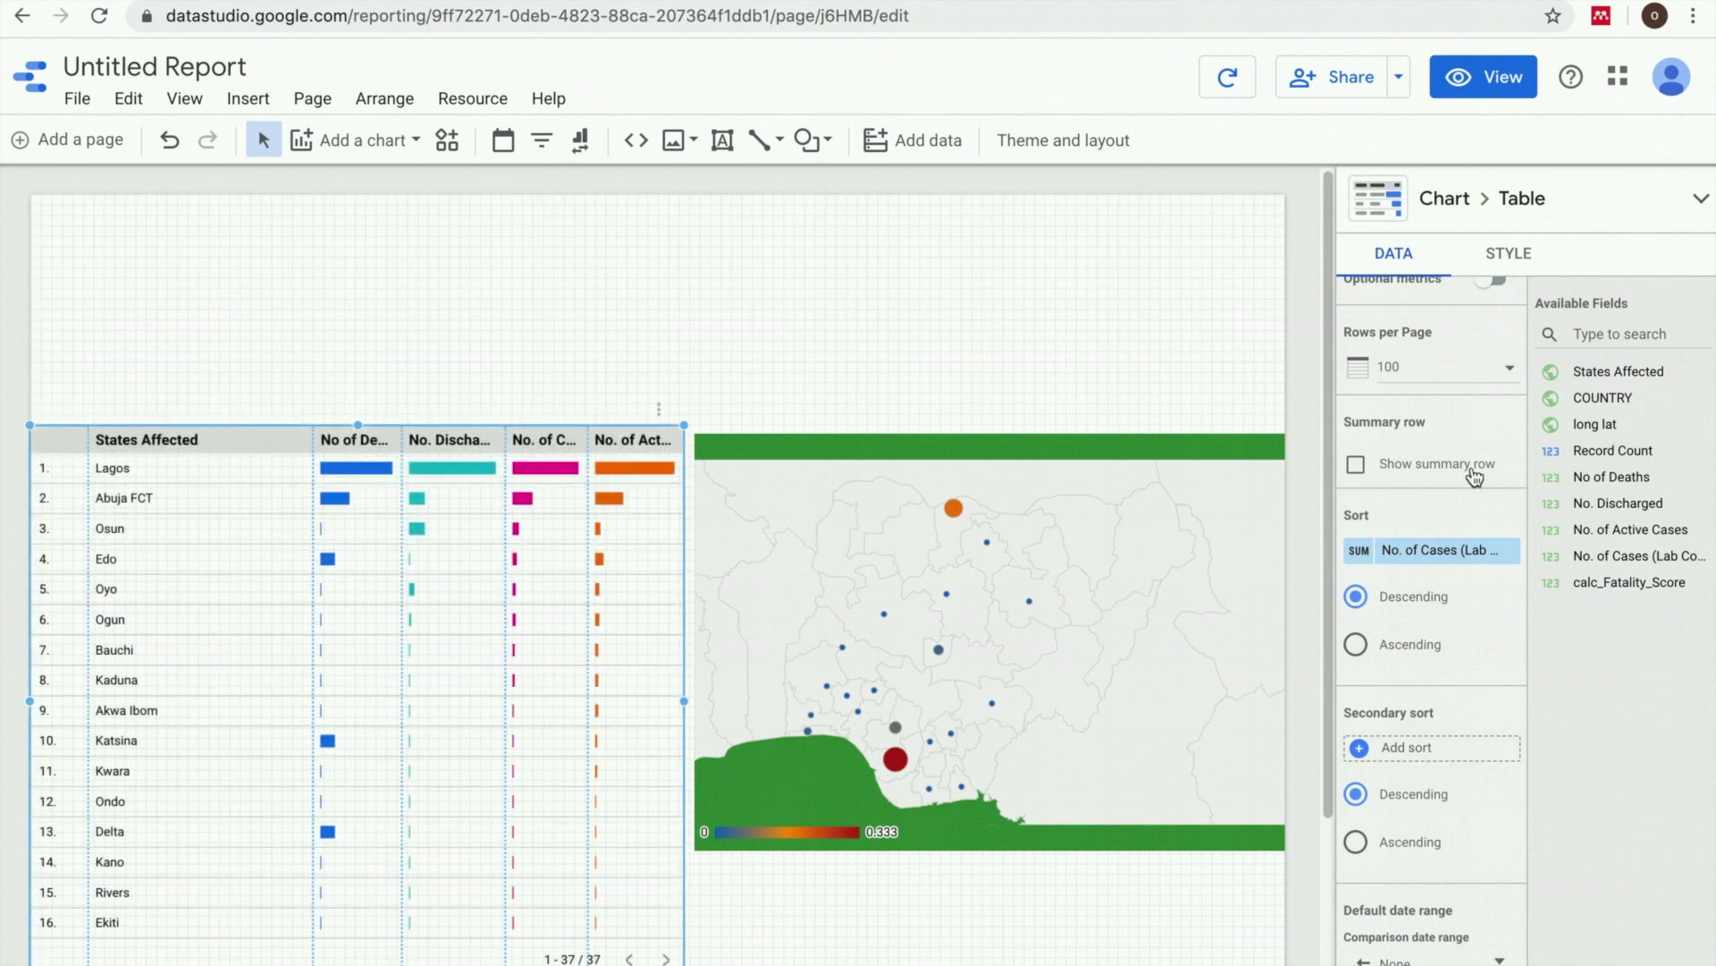
- Hide the table's row numbers and show missing data as blank
{"action": "left_click", "coordinate": [1510, 254]}
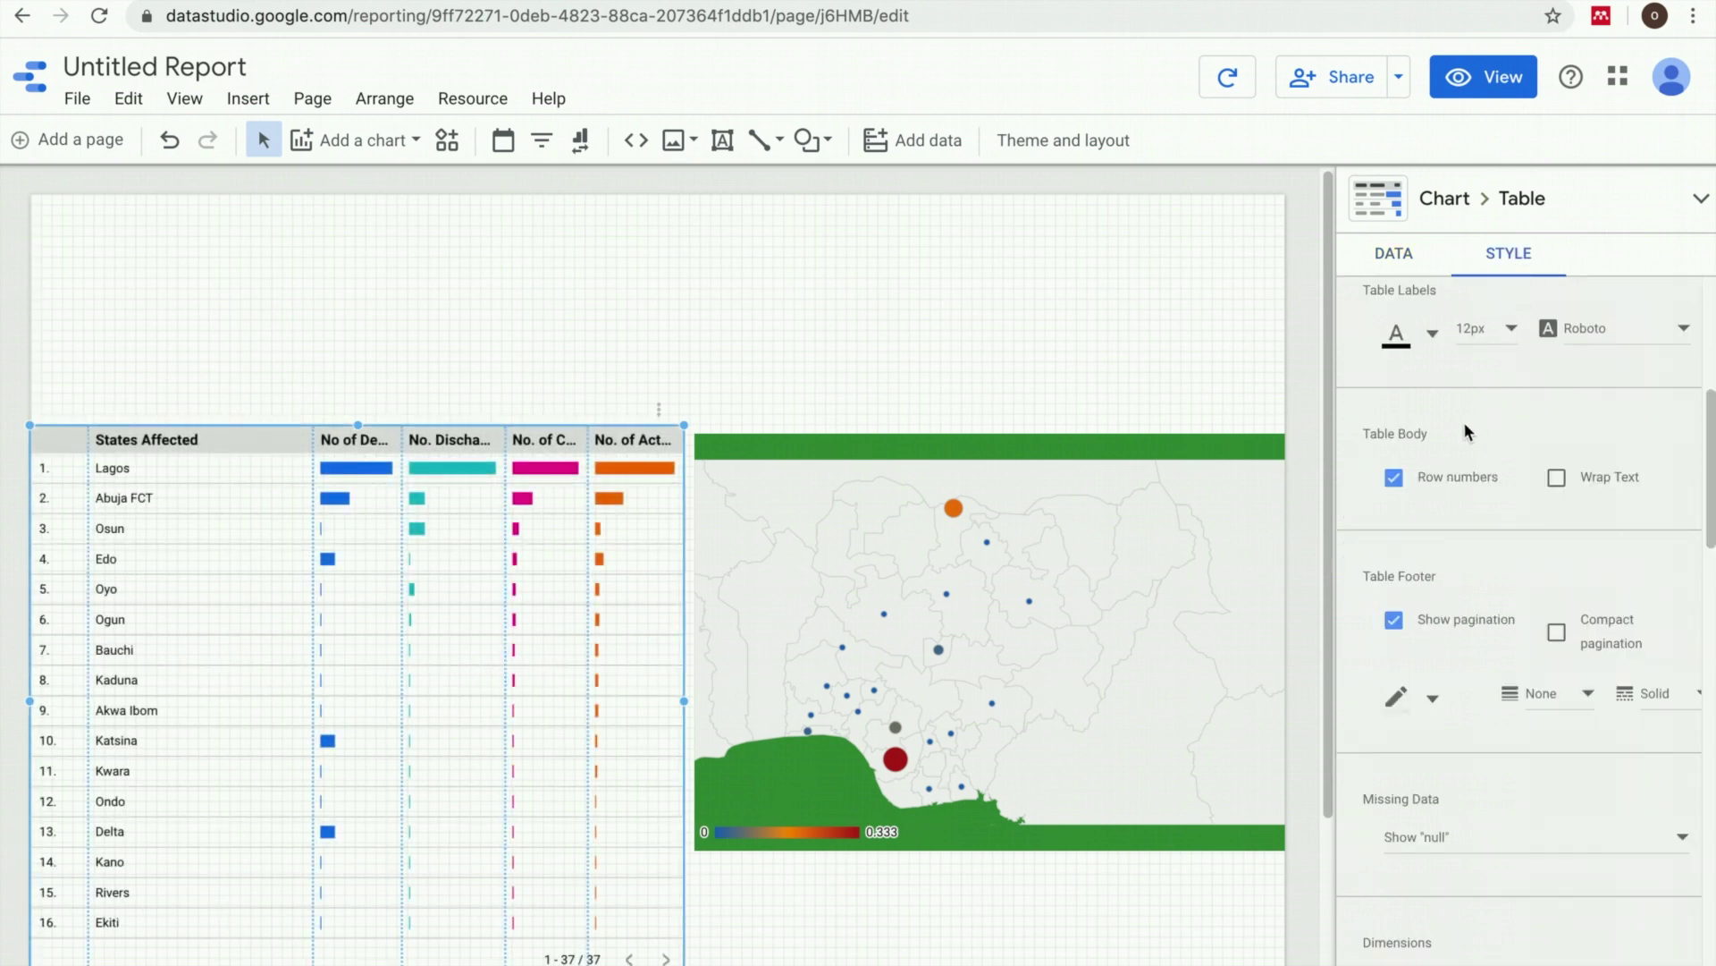
{"action": "left_click", "coordinate": [1398, 481]}
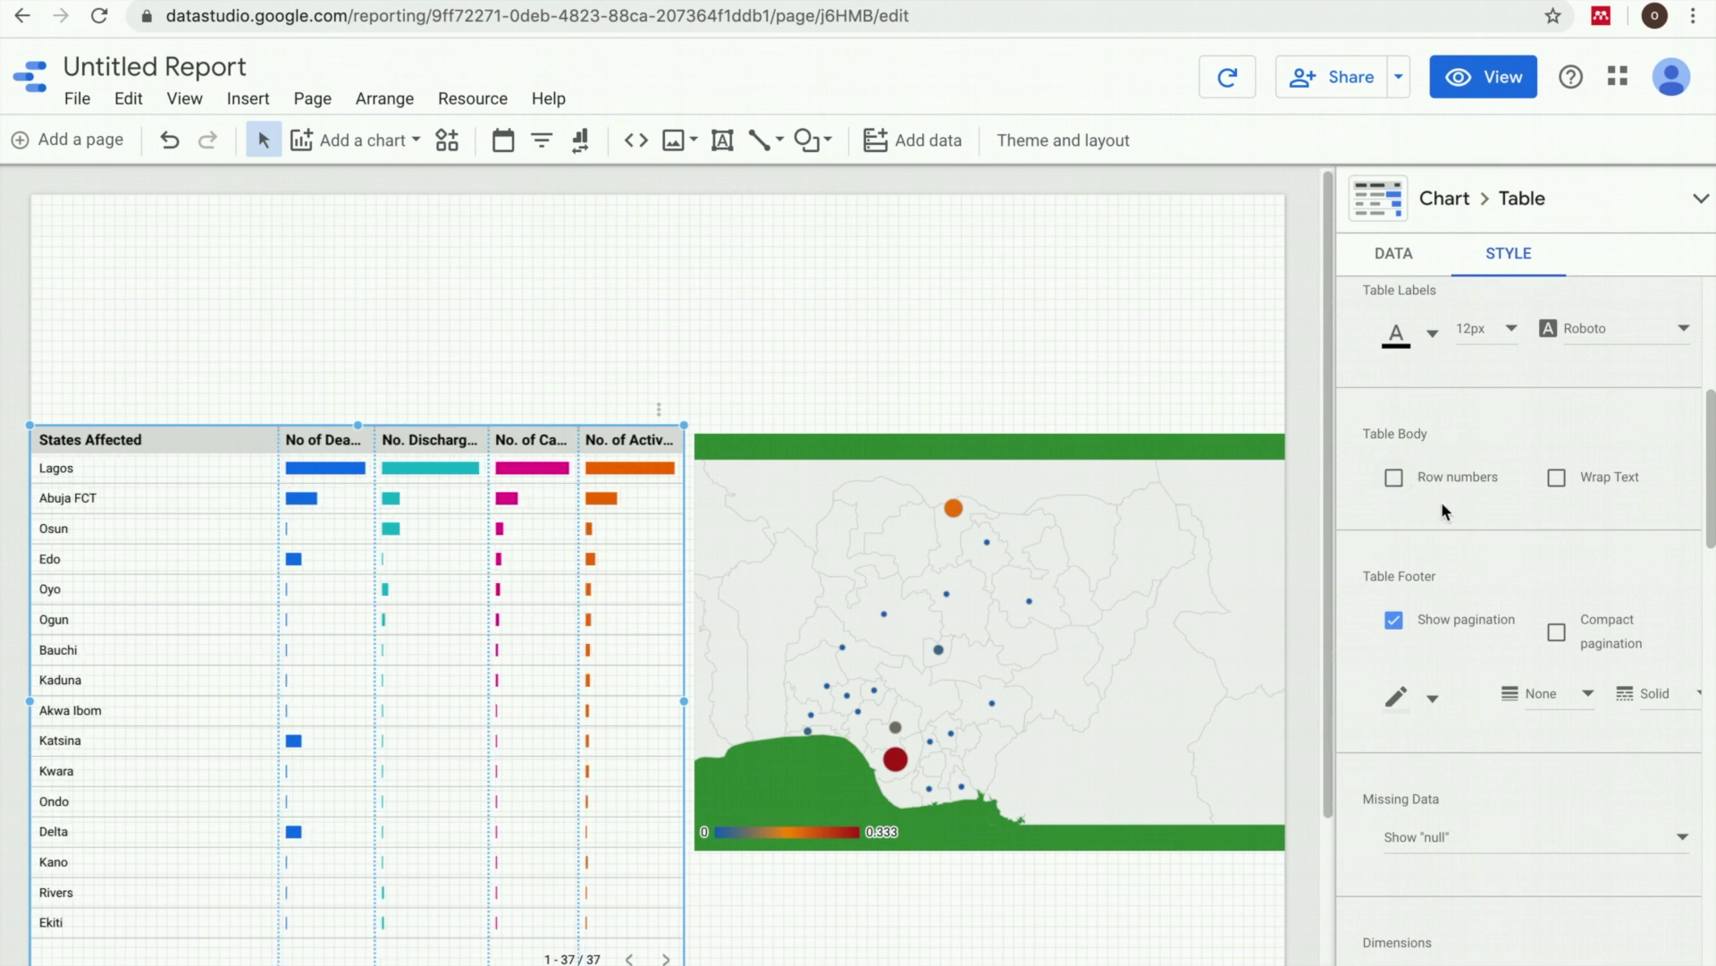
{"action": "scroll", "coordinate": [1454, 518], "scroll_direction": "down", "scroll_amount": 1}
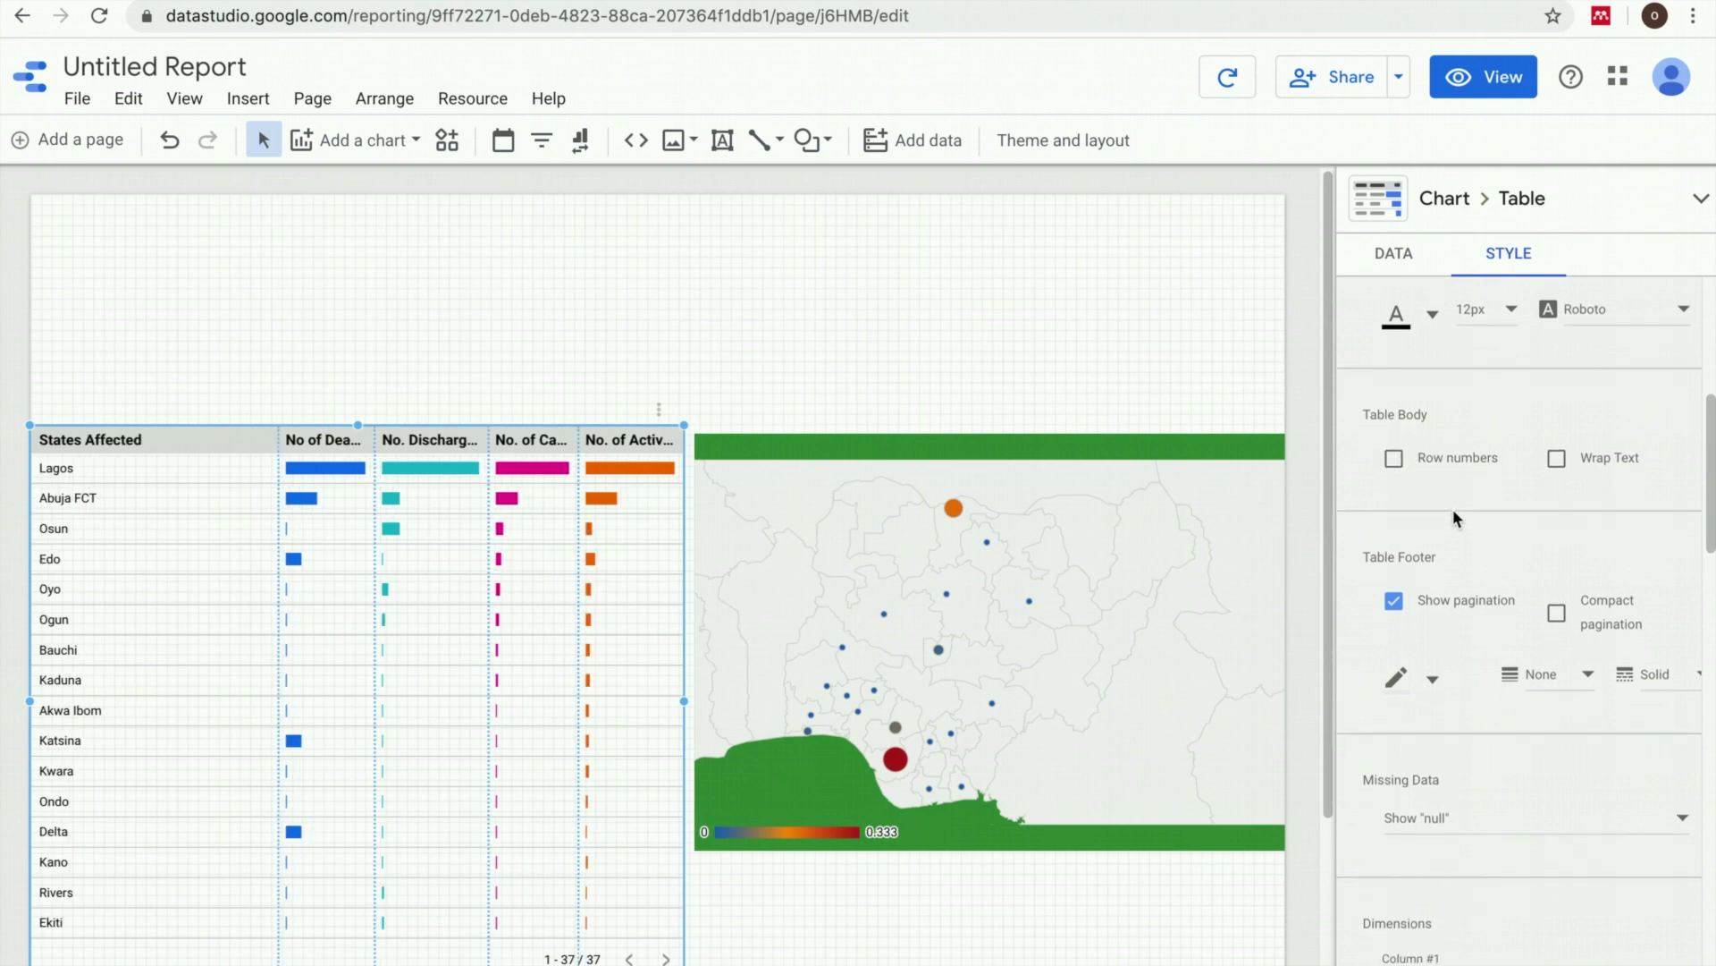
{"action": "scroll", "coordinate": [1454, 519], "scroll_direction": "down", "scroll_amount": 3}
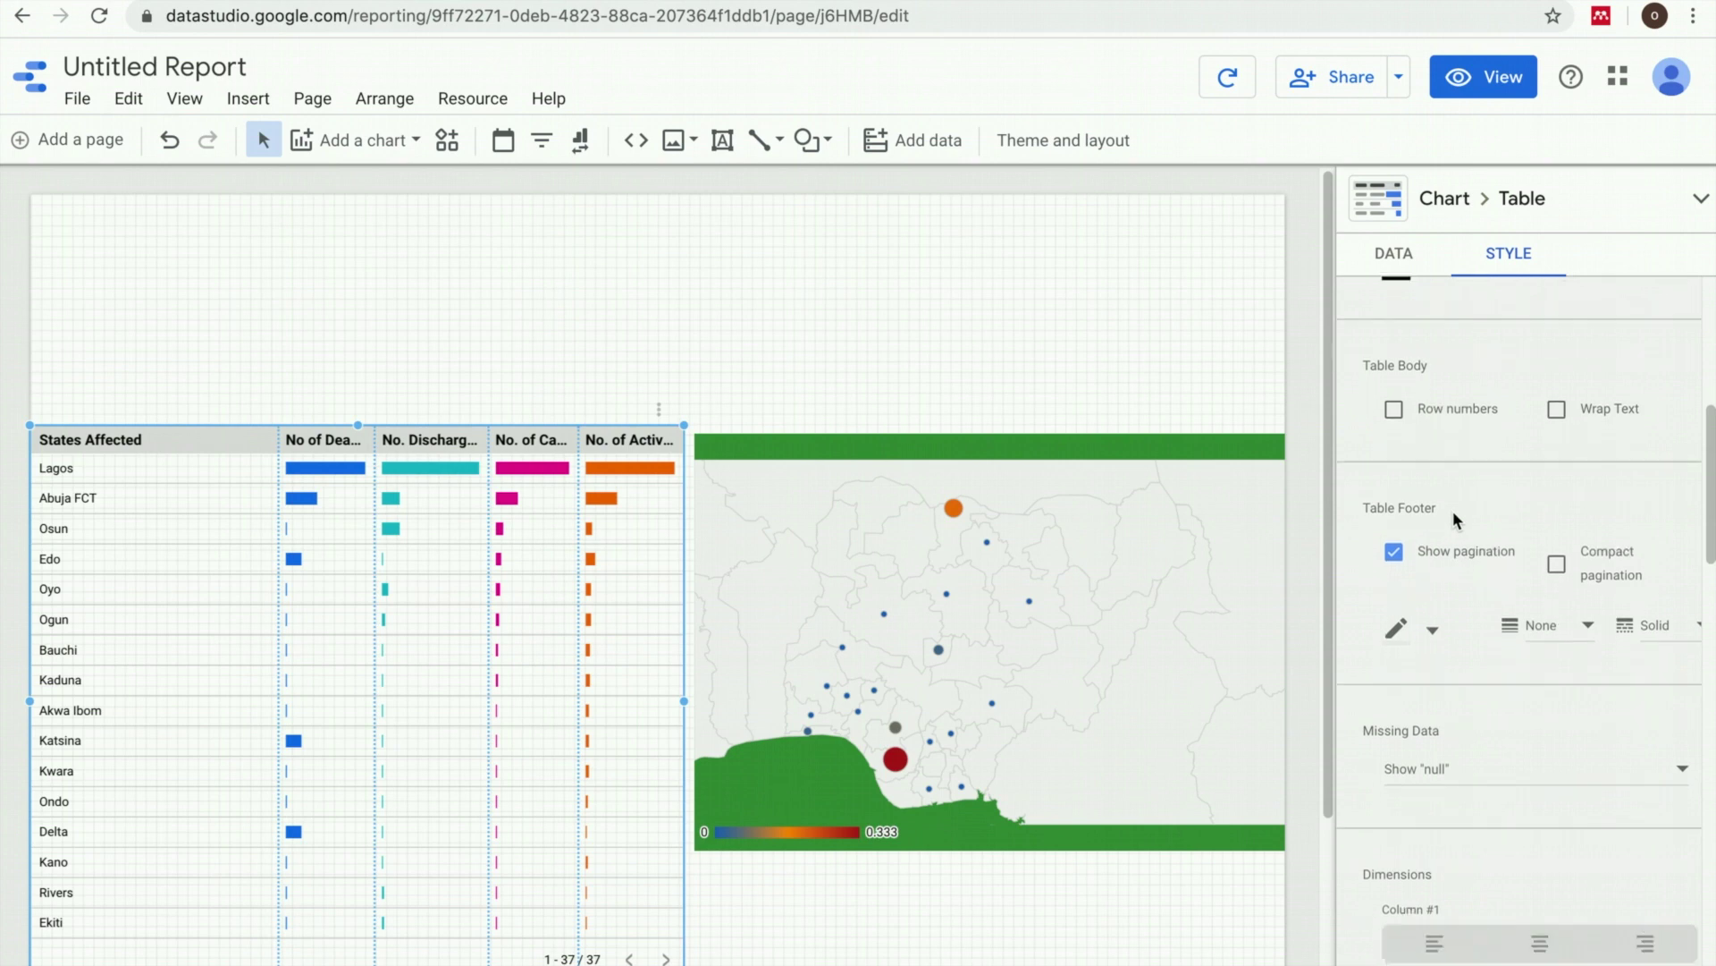
{"action": "left_click", "coordinate": [1603, 729]}
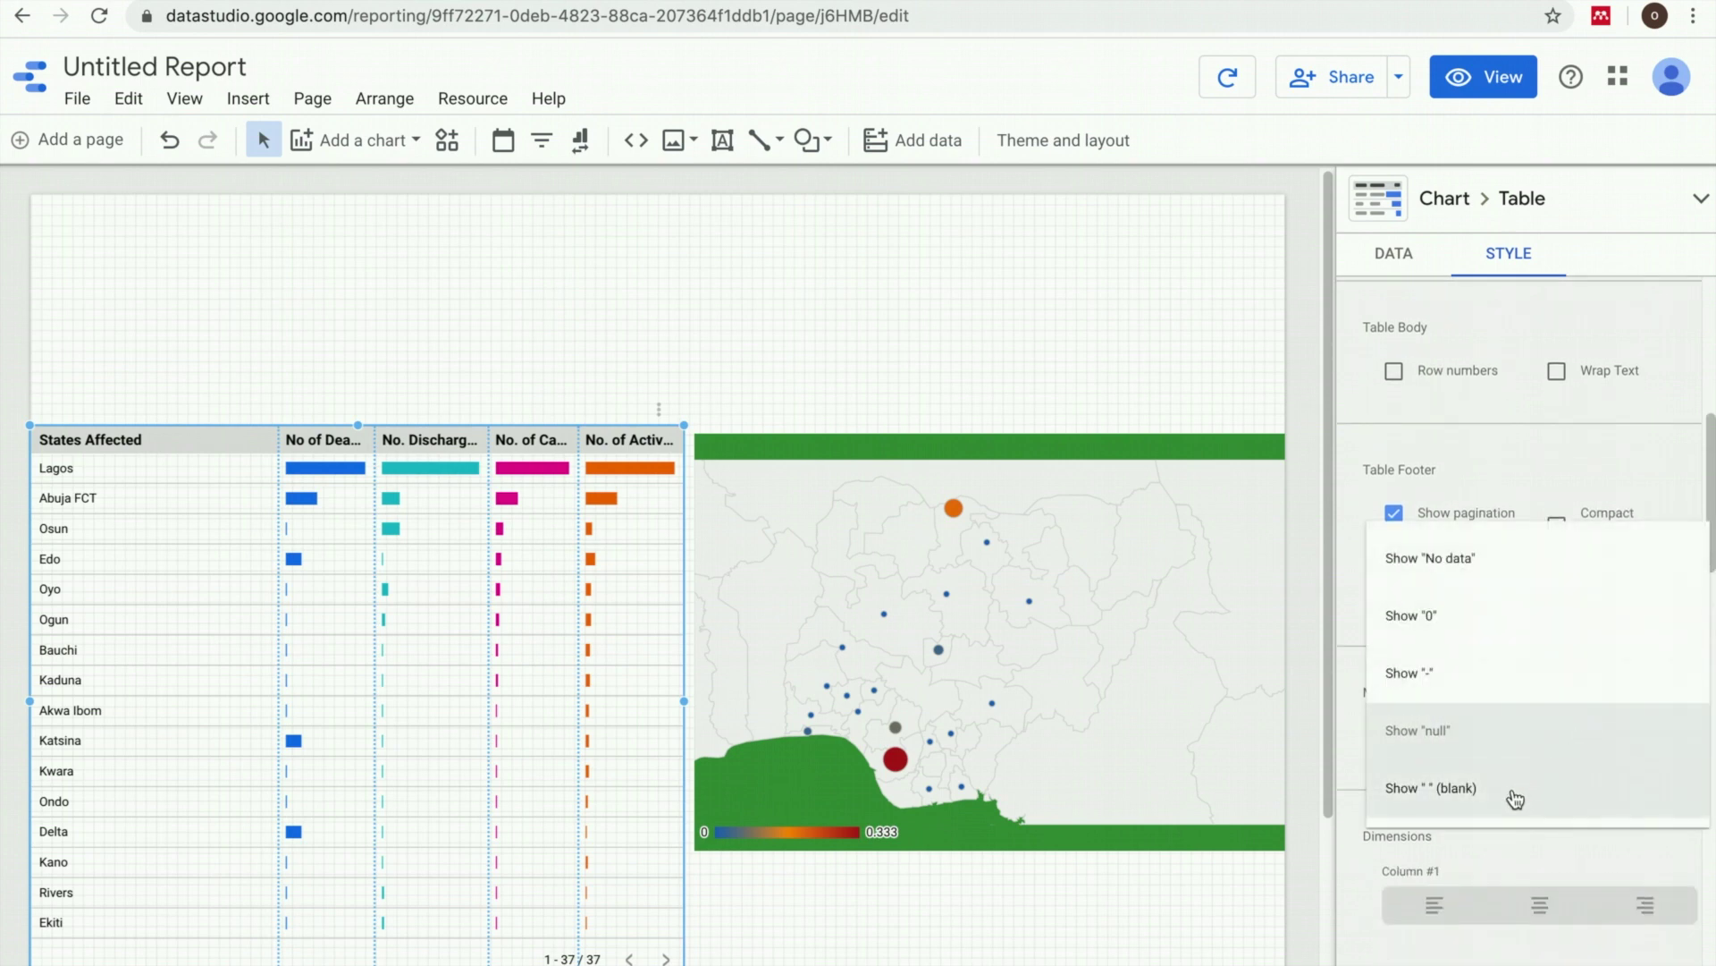
{"action": "left_click", "coordinate": [1503, 796]}
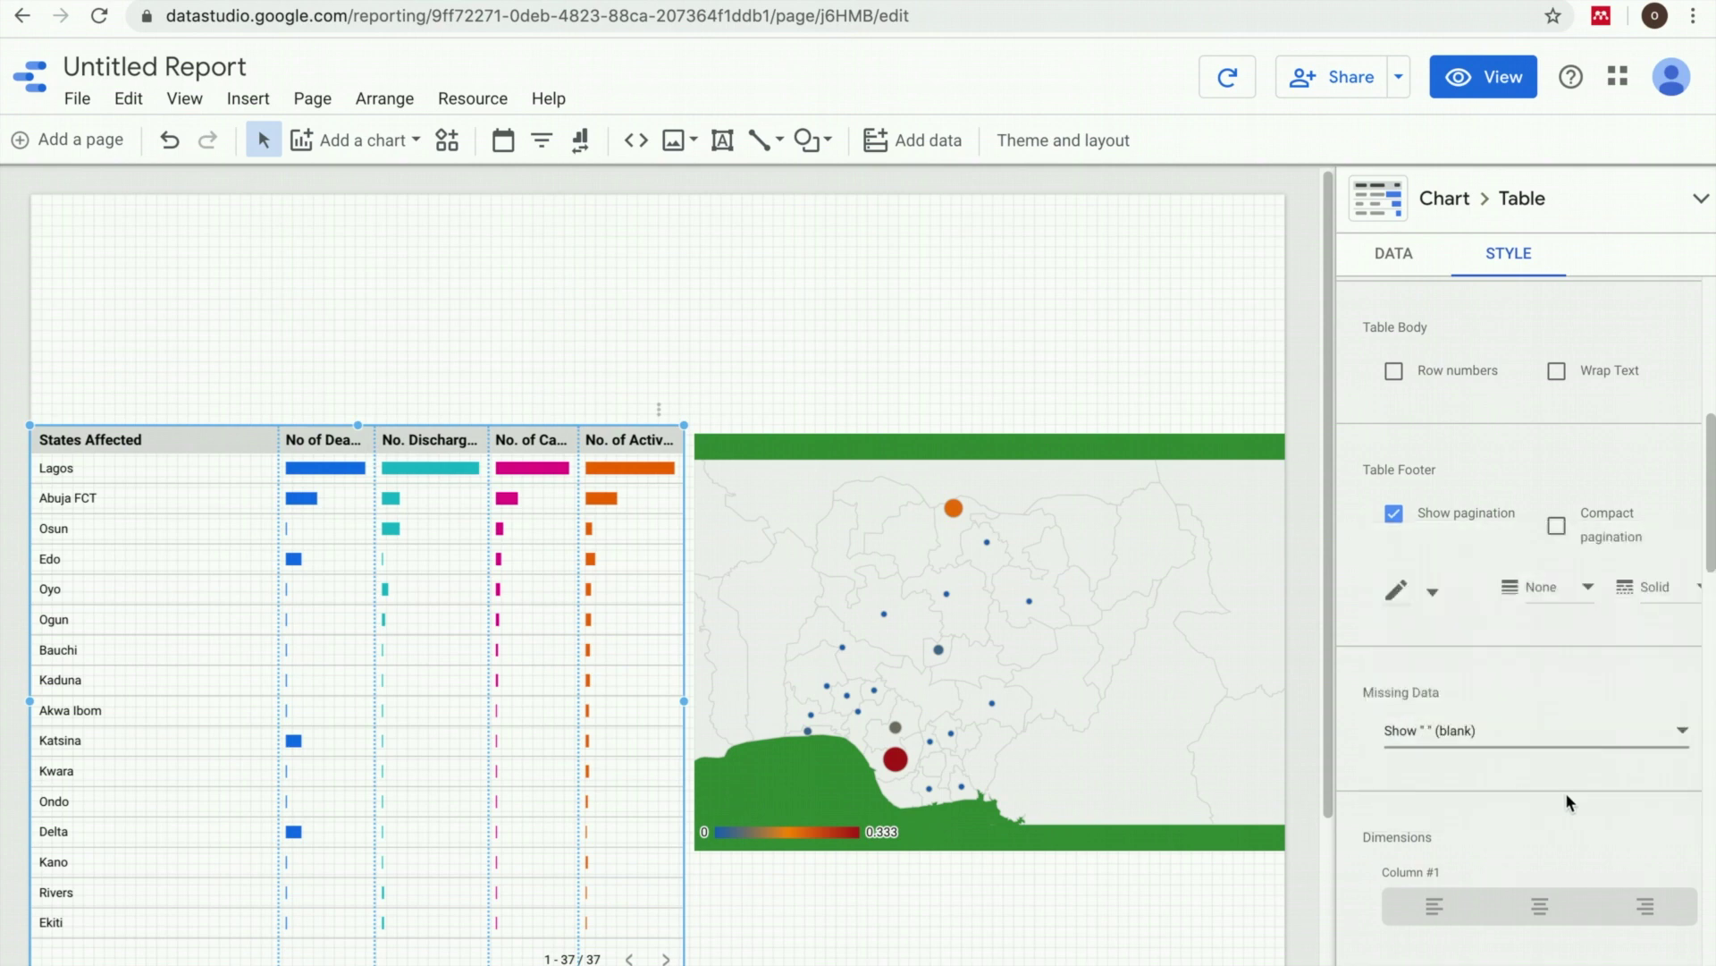
- Show the numbers alongside the bars in the table's No of Deaths column
{"action": "scroll", "coordinate": [1542, 774], "scroll_direction": "up", "scroll_amount": 1}
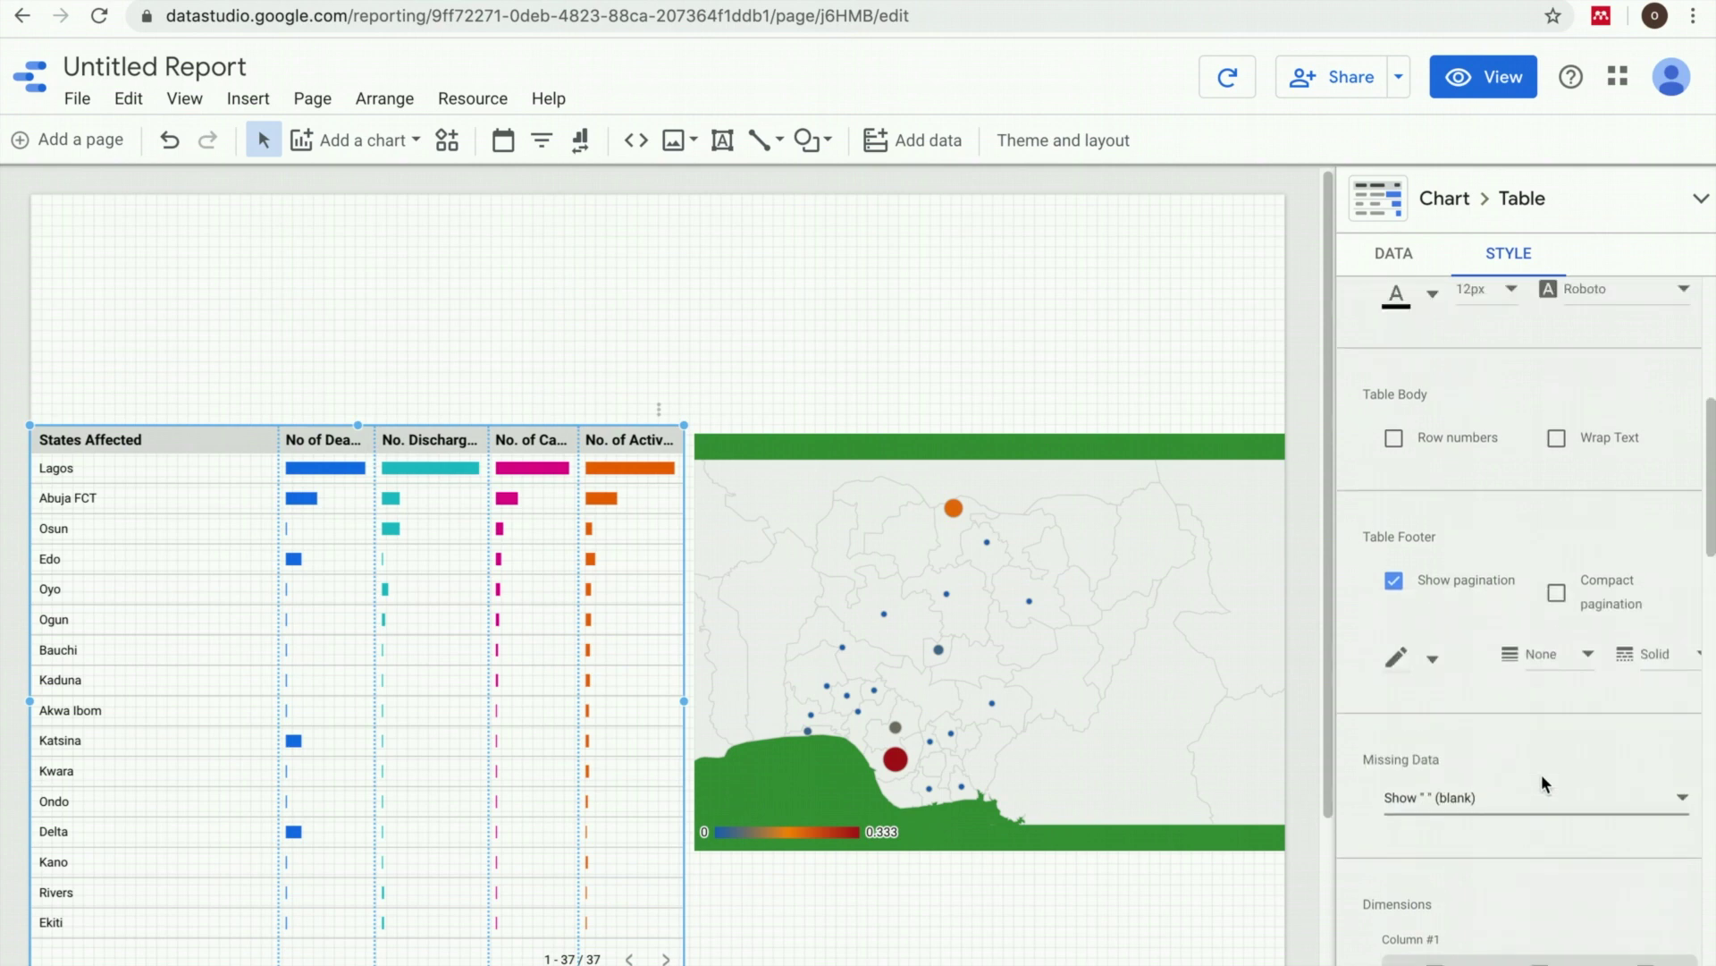
{"action": "scroll", "coordinate": [1542, 775], "scroll_direction": "down", "scroll_amount": 7}
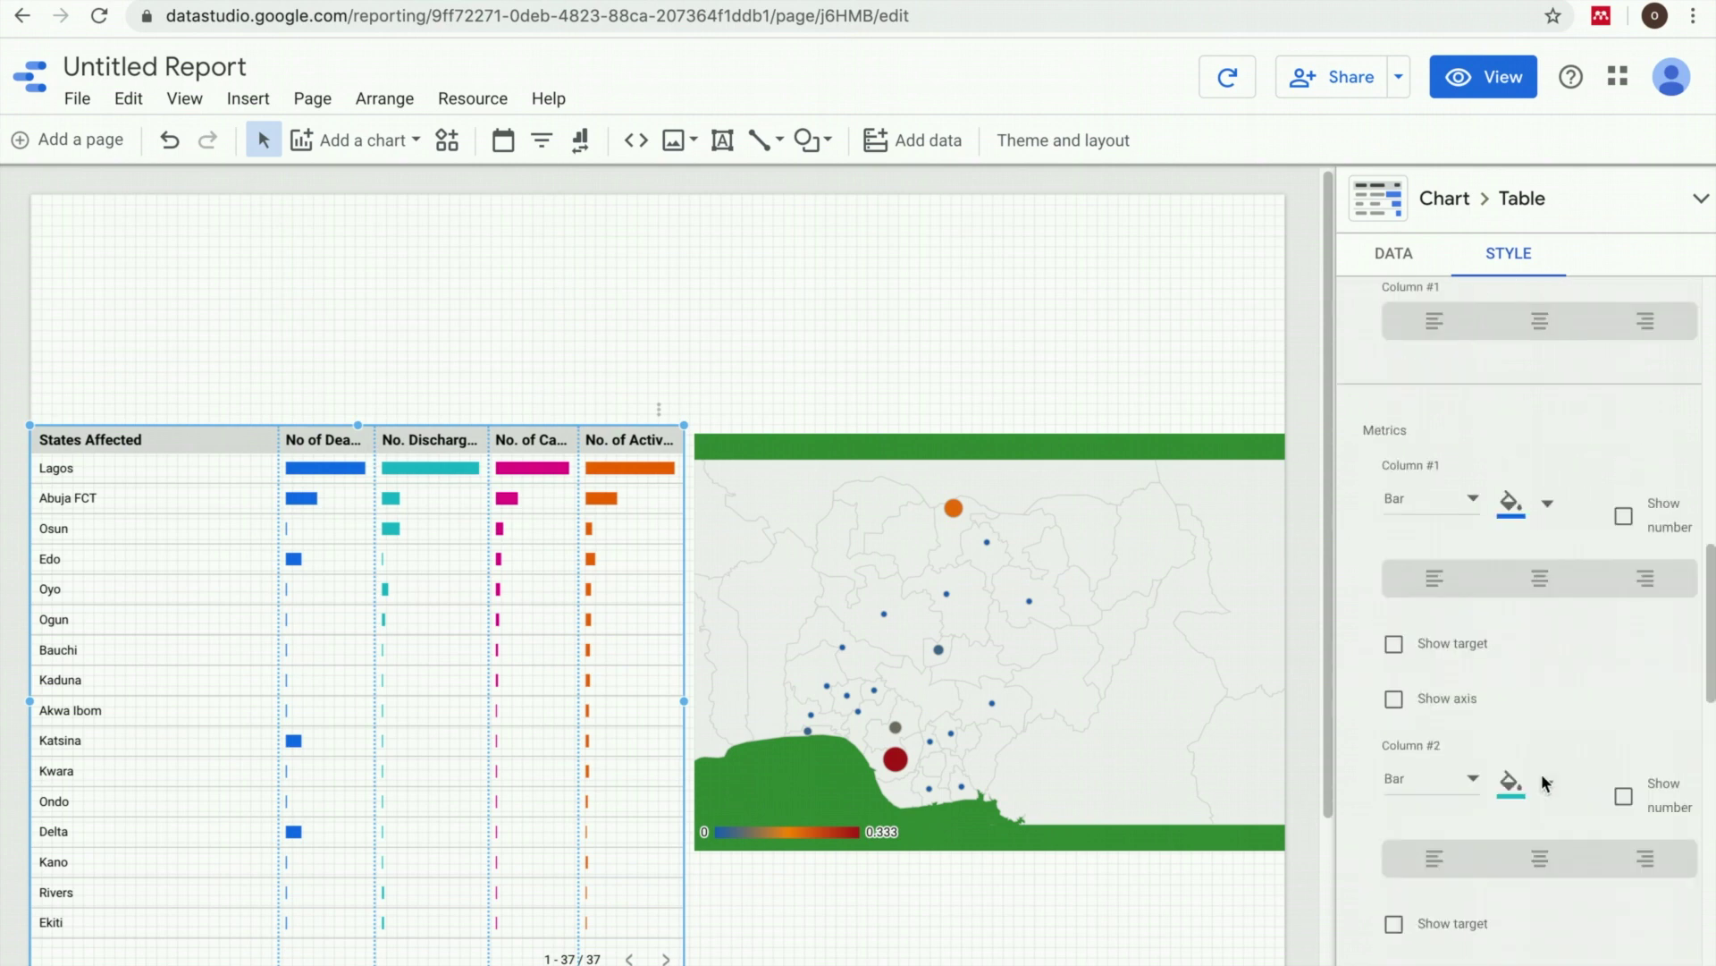
{"action": "left_click", "coordinate": [1625, 517]}
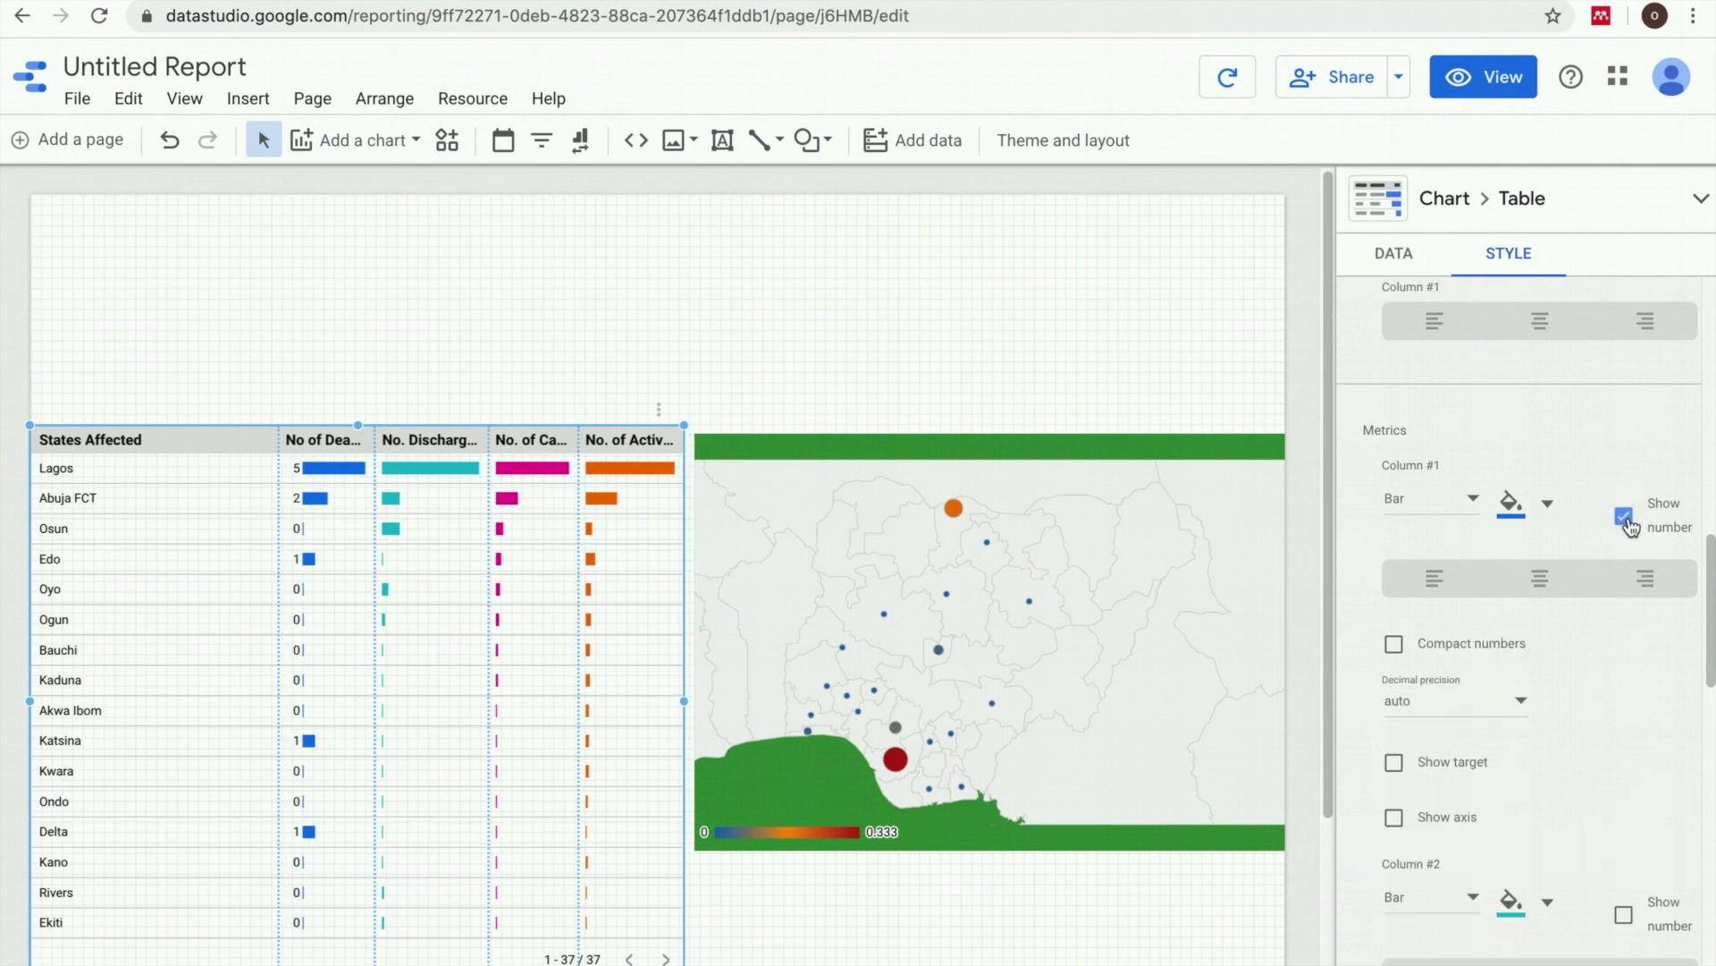
- Color the table's No of Deaths bars black, and give the No. Discharged column visible numbers and dark red bars
{"action": "left_click", "coordinate": [1548, 503]}
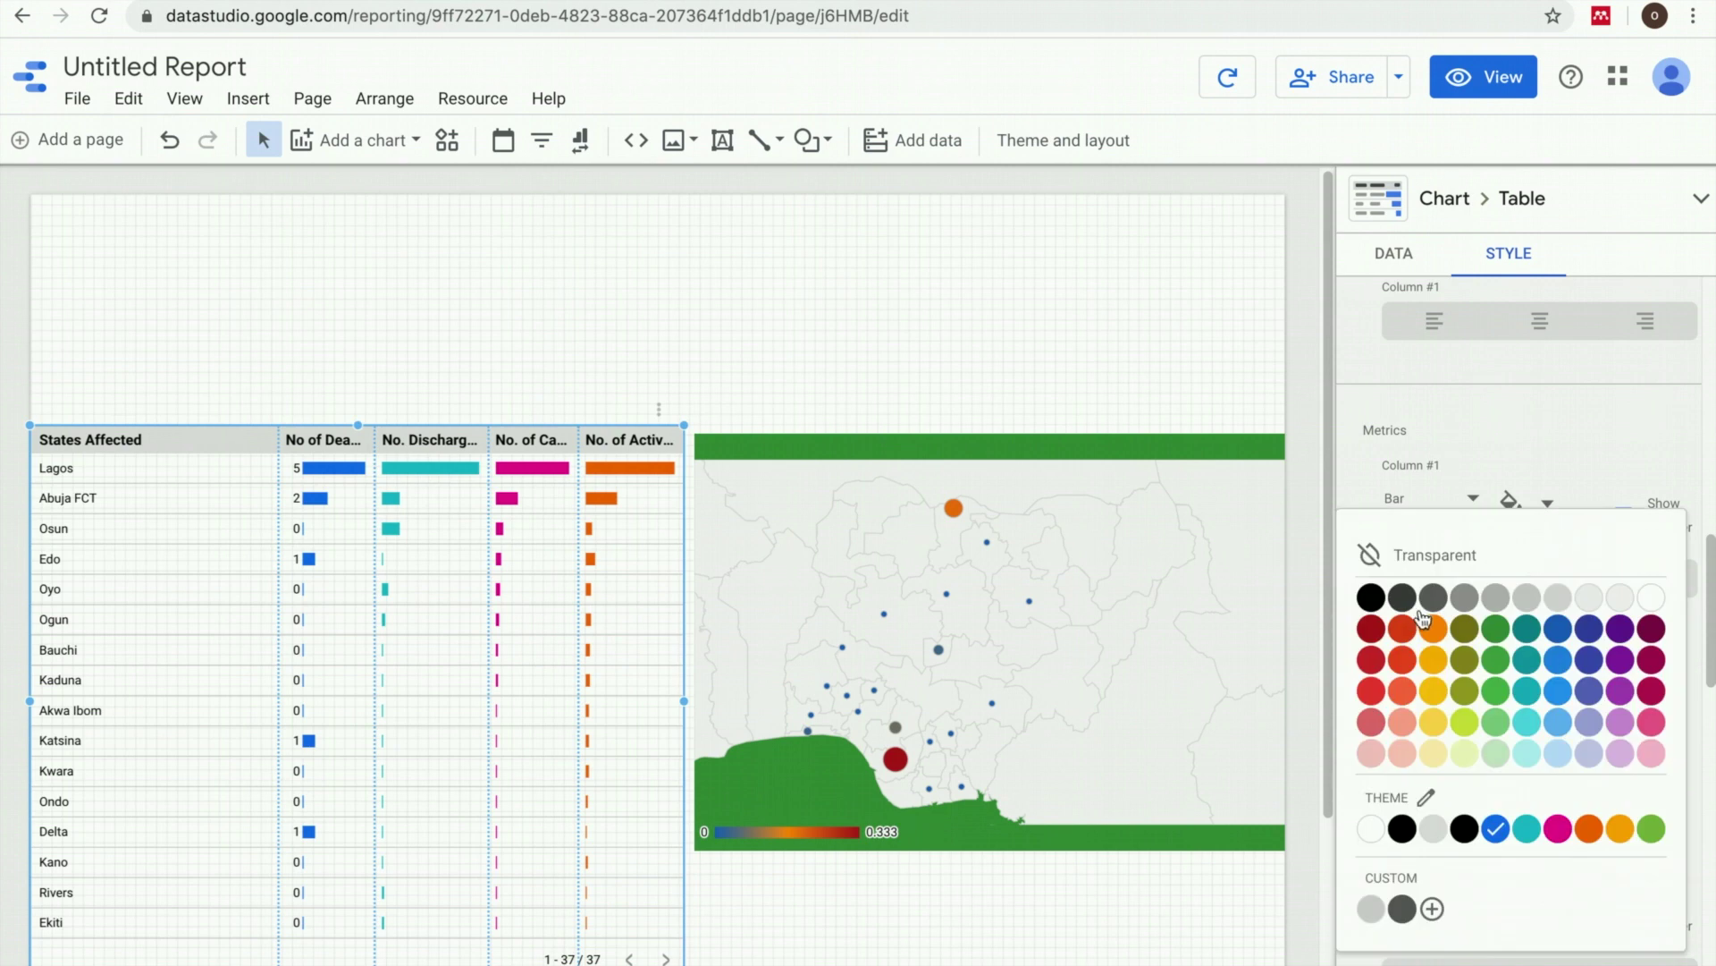
{"action": "left_click", "coordinate": [1371, 596]}
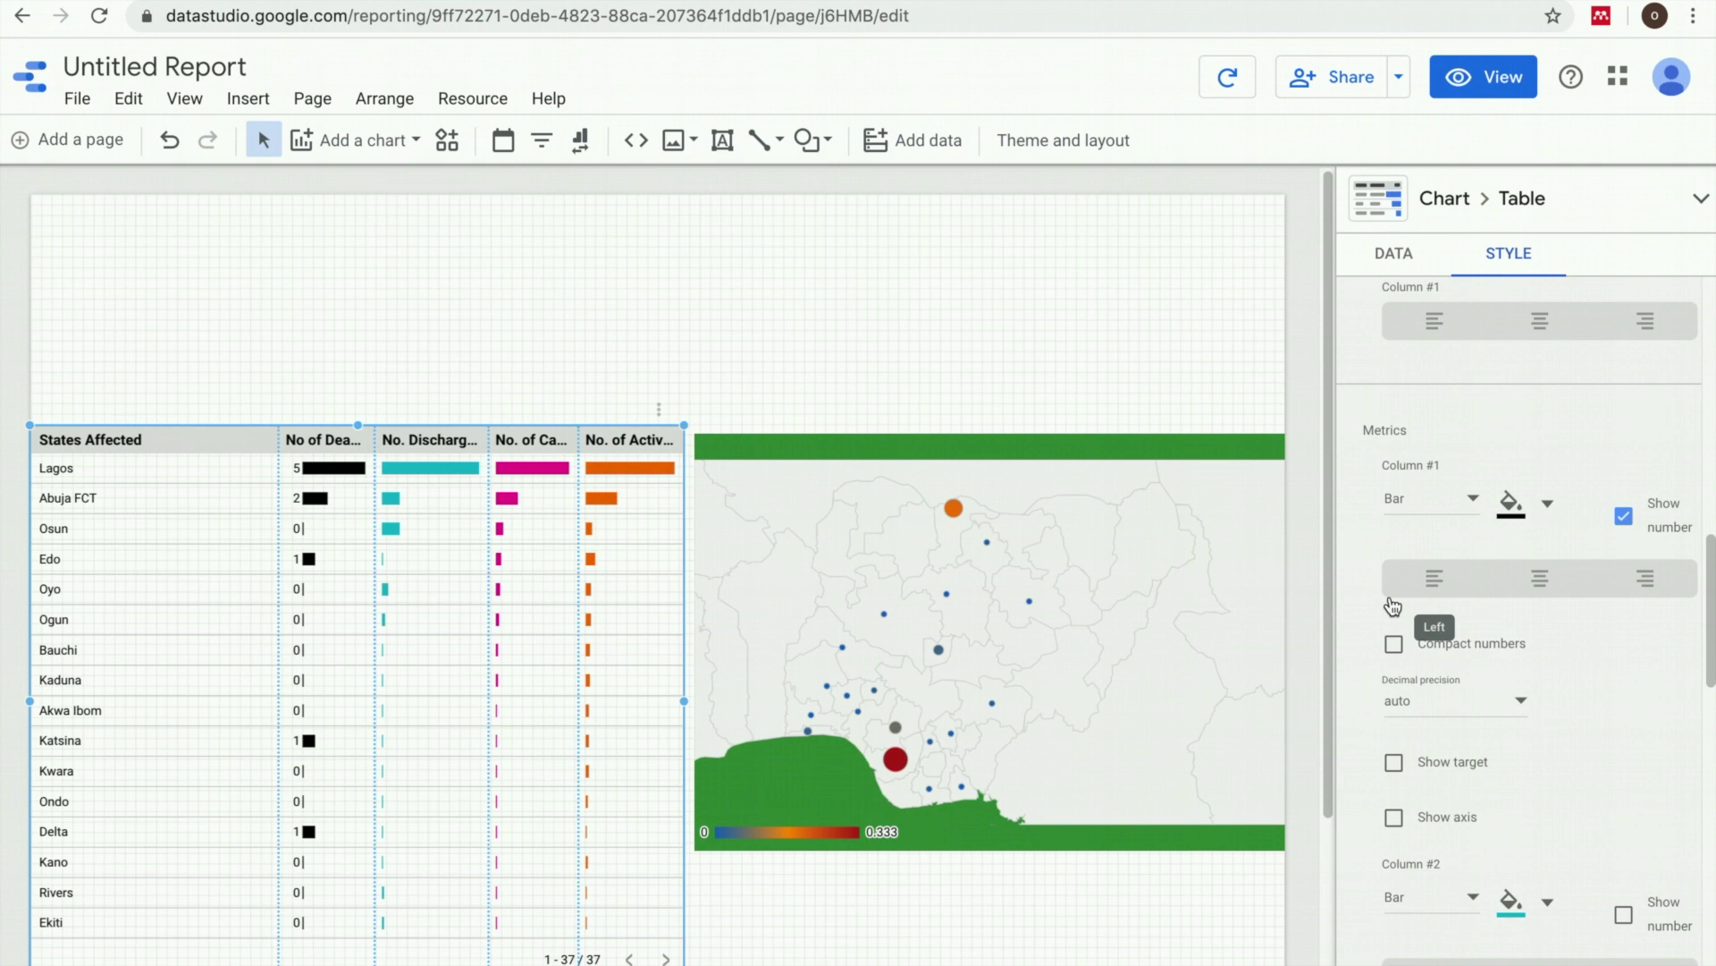
{"action": "scroll", "coordinate": [1468, 744], "scroll_direction": "down", "scroll_amount": 1}
{"action": "left_click", "coordinate": [1623, 890]}
{"action": "scroll", "coordinate": [1536, 828], "scroll_direction": "down", "scroll_amount": 5}
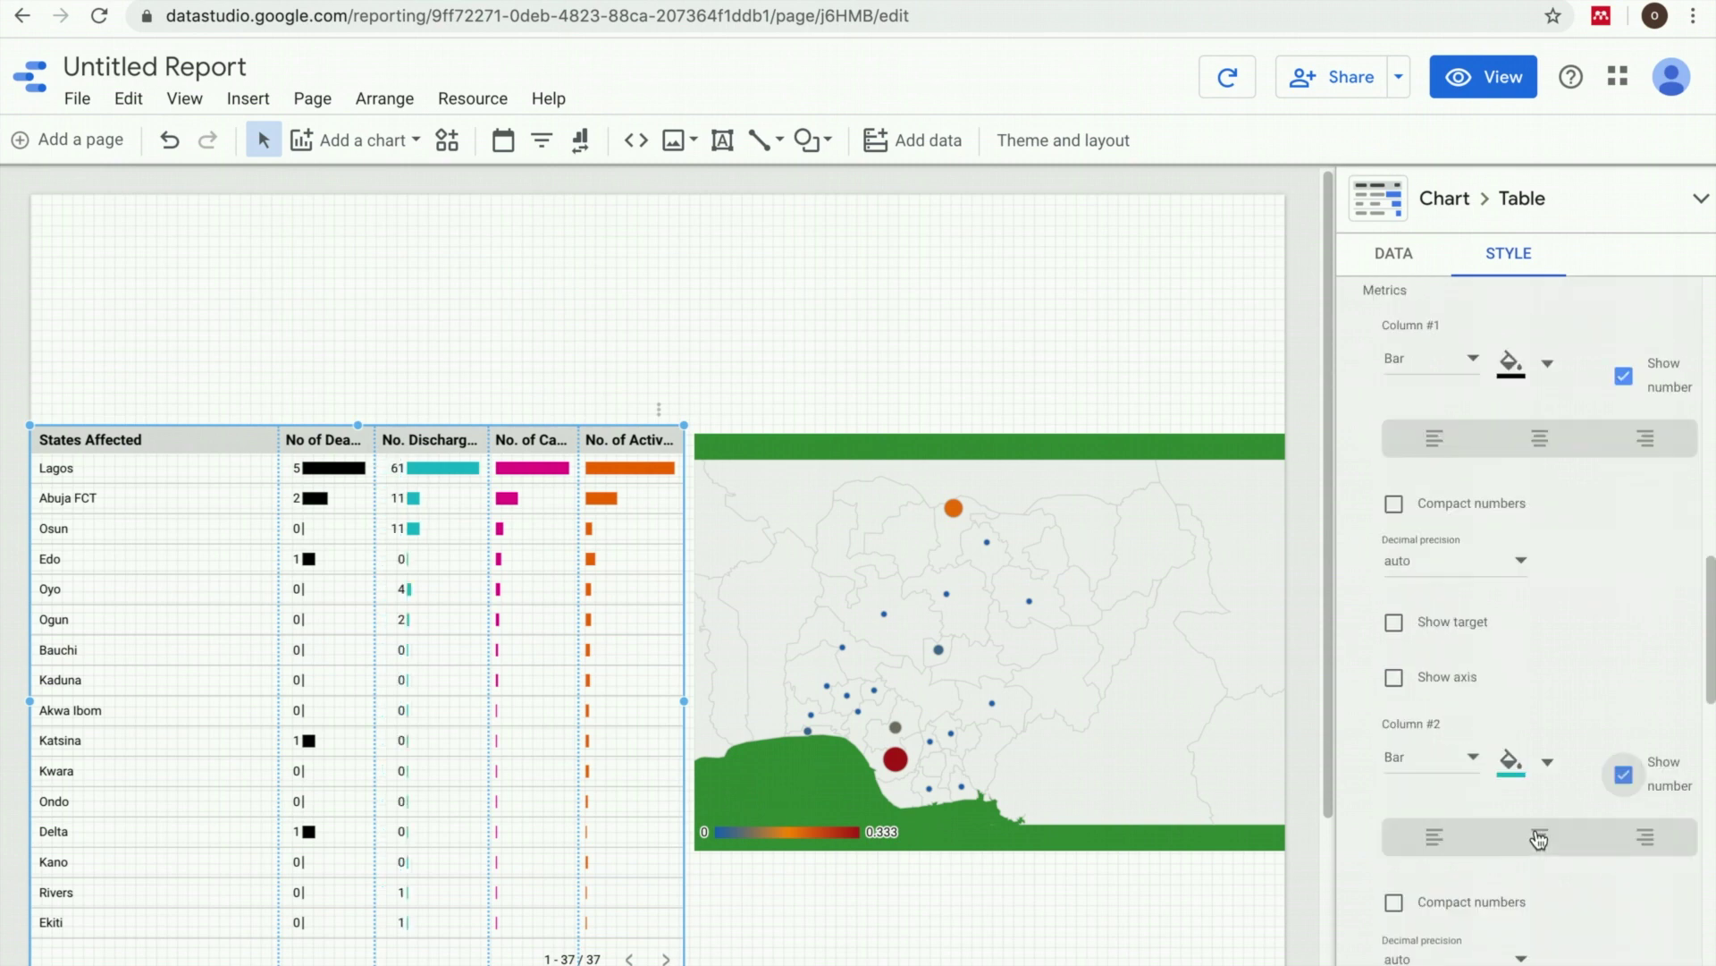
{"action": "left_click", "coordinate": [1547, 737]}
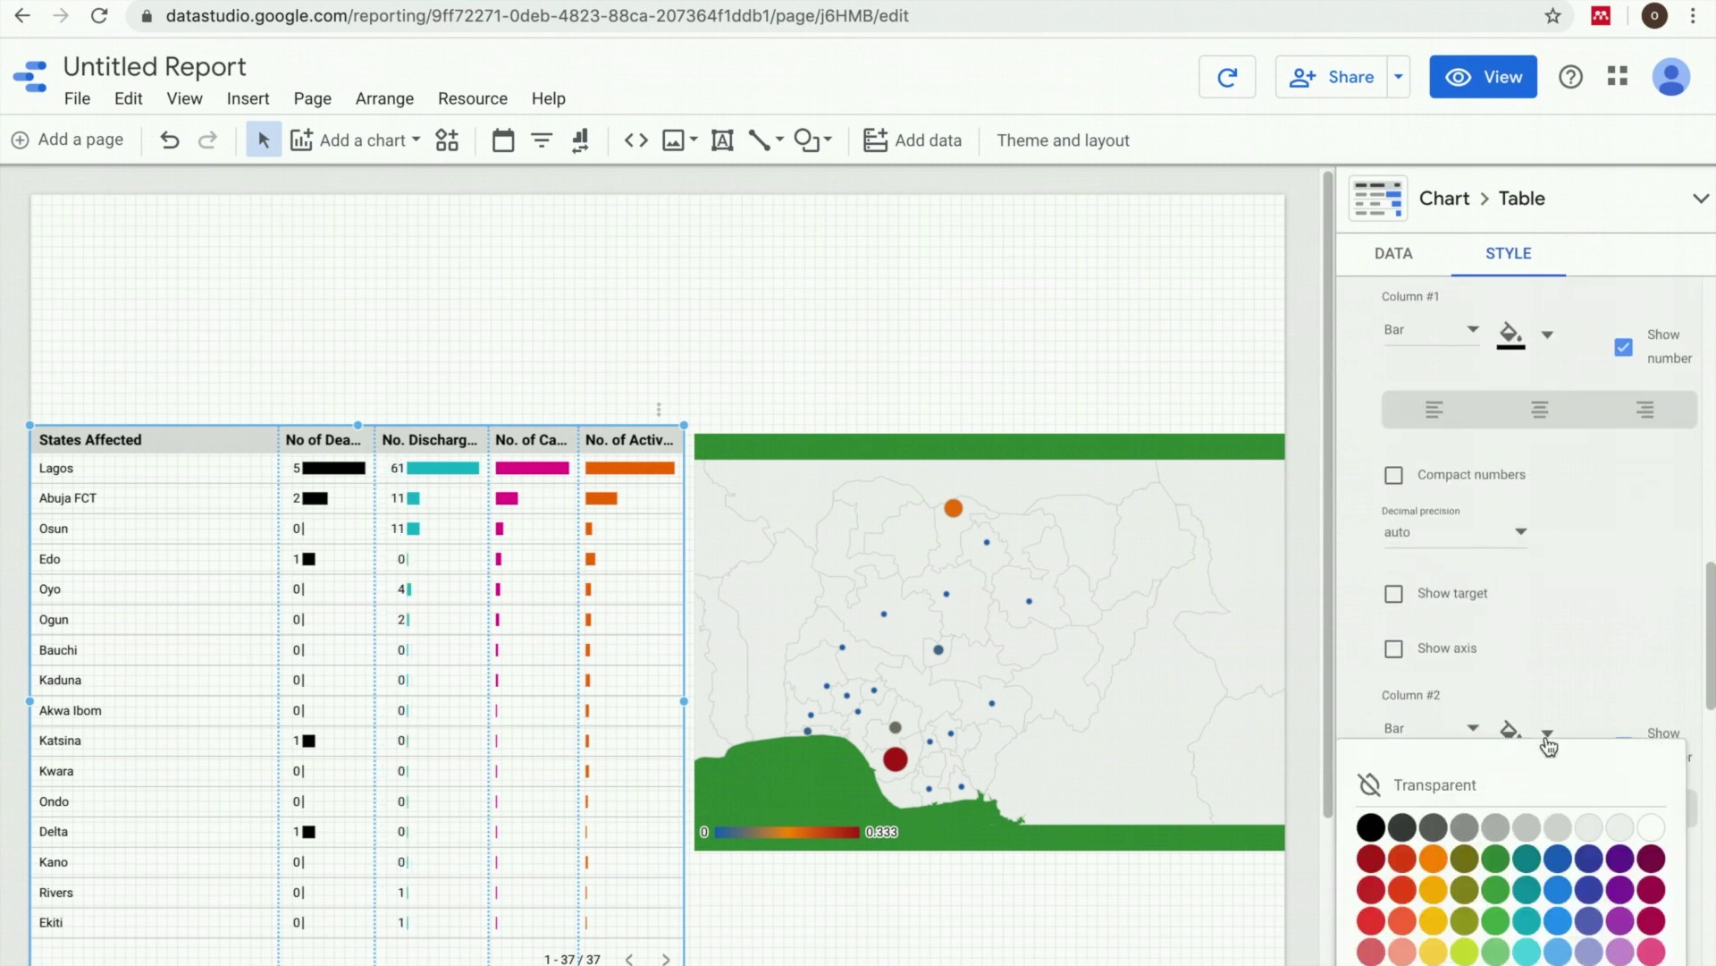
{"action": "left_click", "coordinate": [1399, 869]}
- Show the numbers in the table's No. of Cases (Lab Confirmed) column and color its bars green
{"action": "scroll", "coordinate": [1497, 817], "scroll_direction": "down", "scroll_amount": 3}
{"action": "scroll", "coordinate": [1496, 818], "scroll_direction": "down", "scroll_amount": 2}
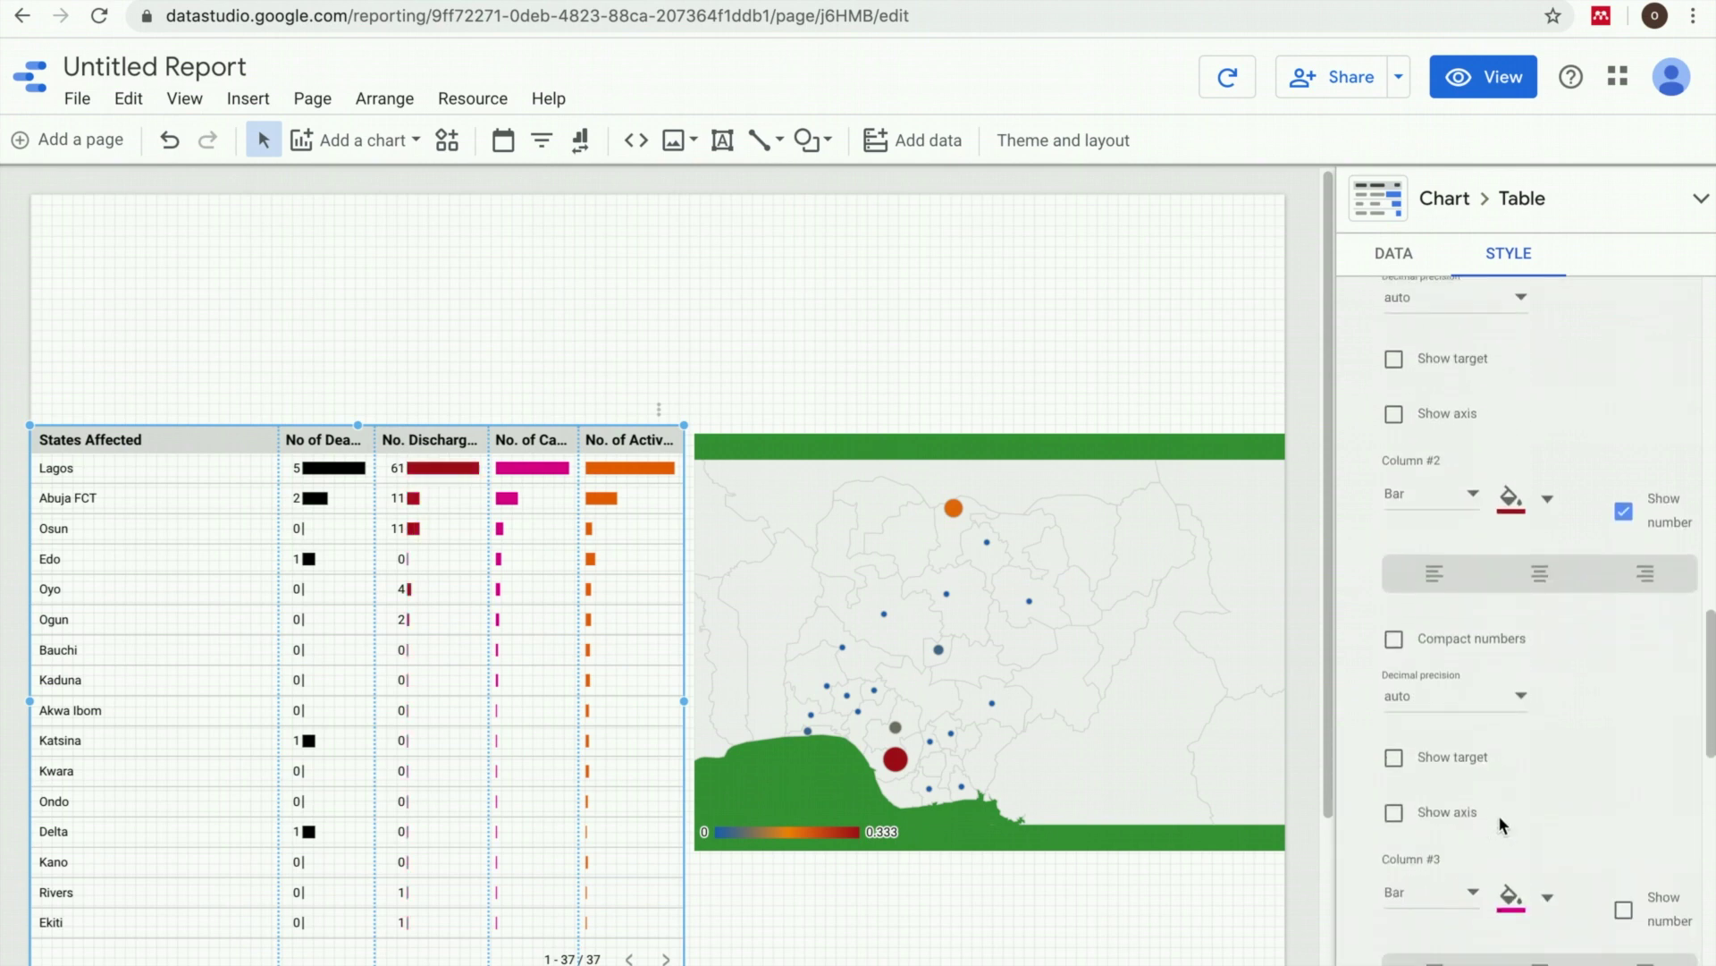
{"action": "scroll", "coordinate": [1498, 814], "scroll_direction": "down", "scroll_amount": 3}
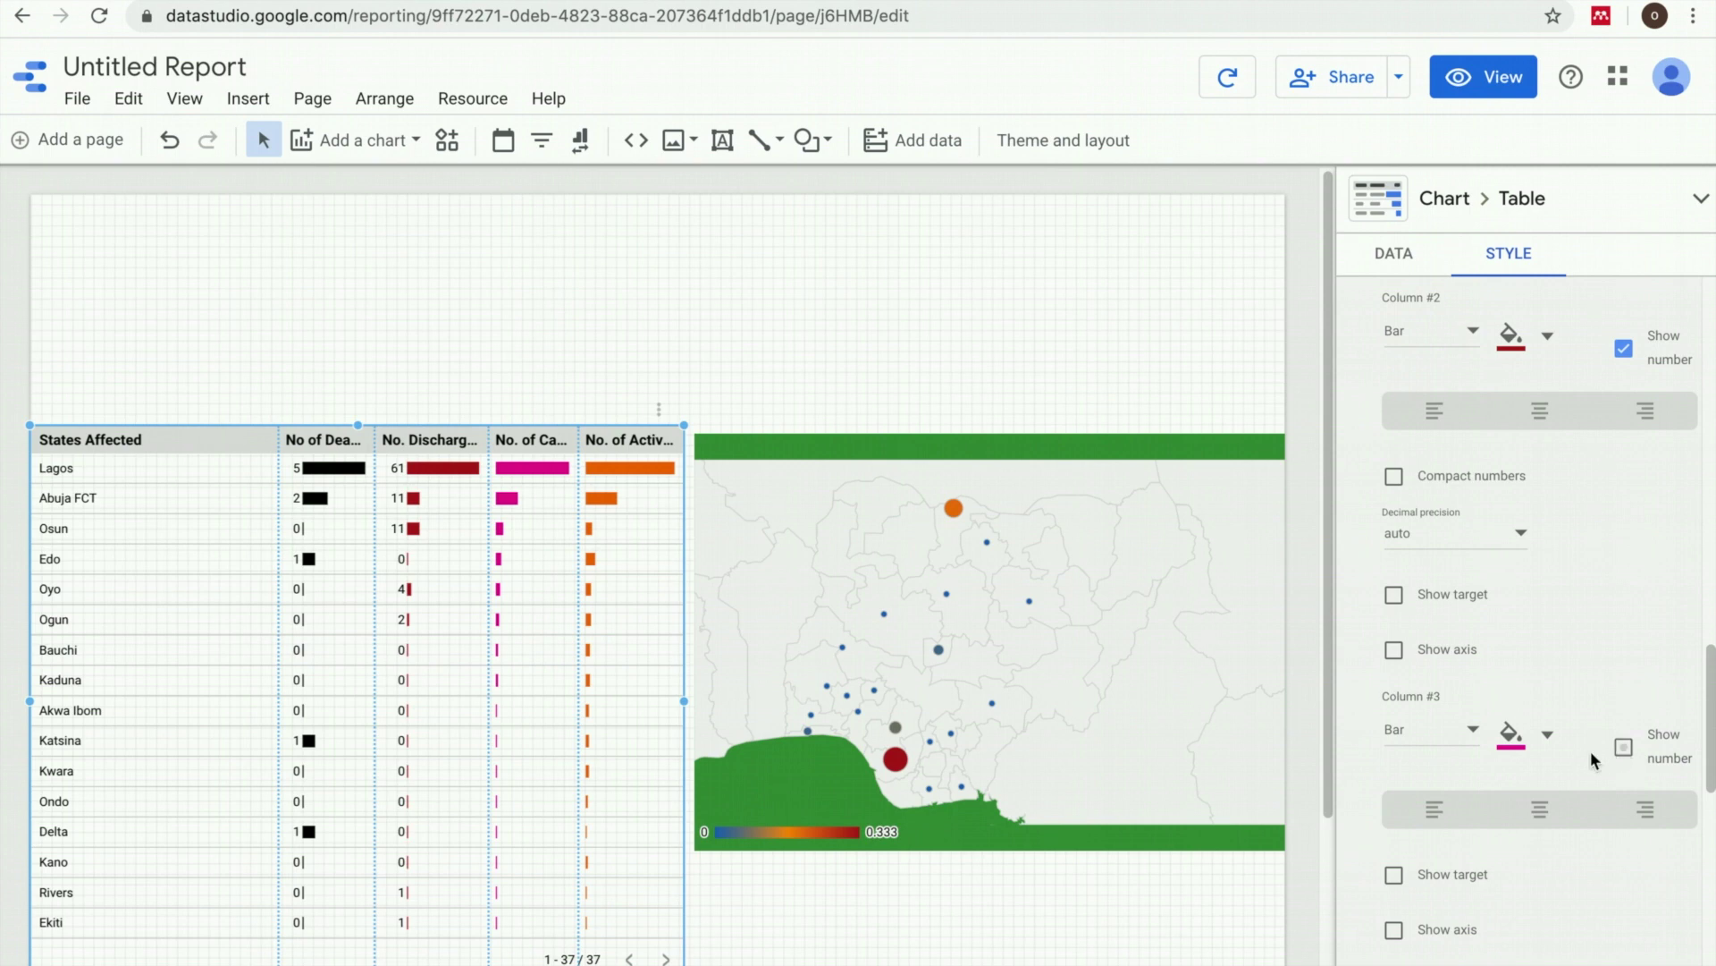
{"action": "left_click", "coordinate": [1623, 747]}
{"action": "left_click", "coordinate": [1520, 733]}
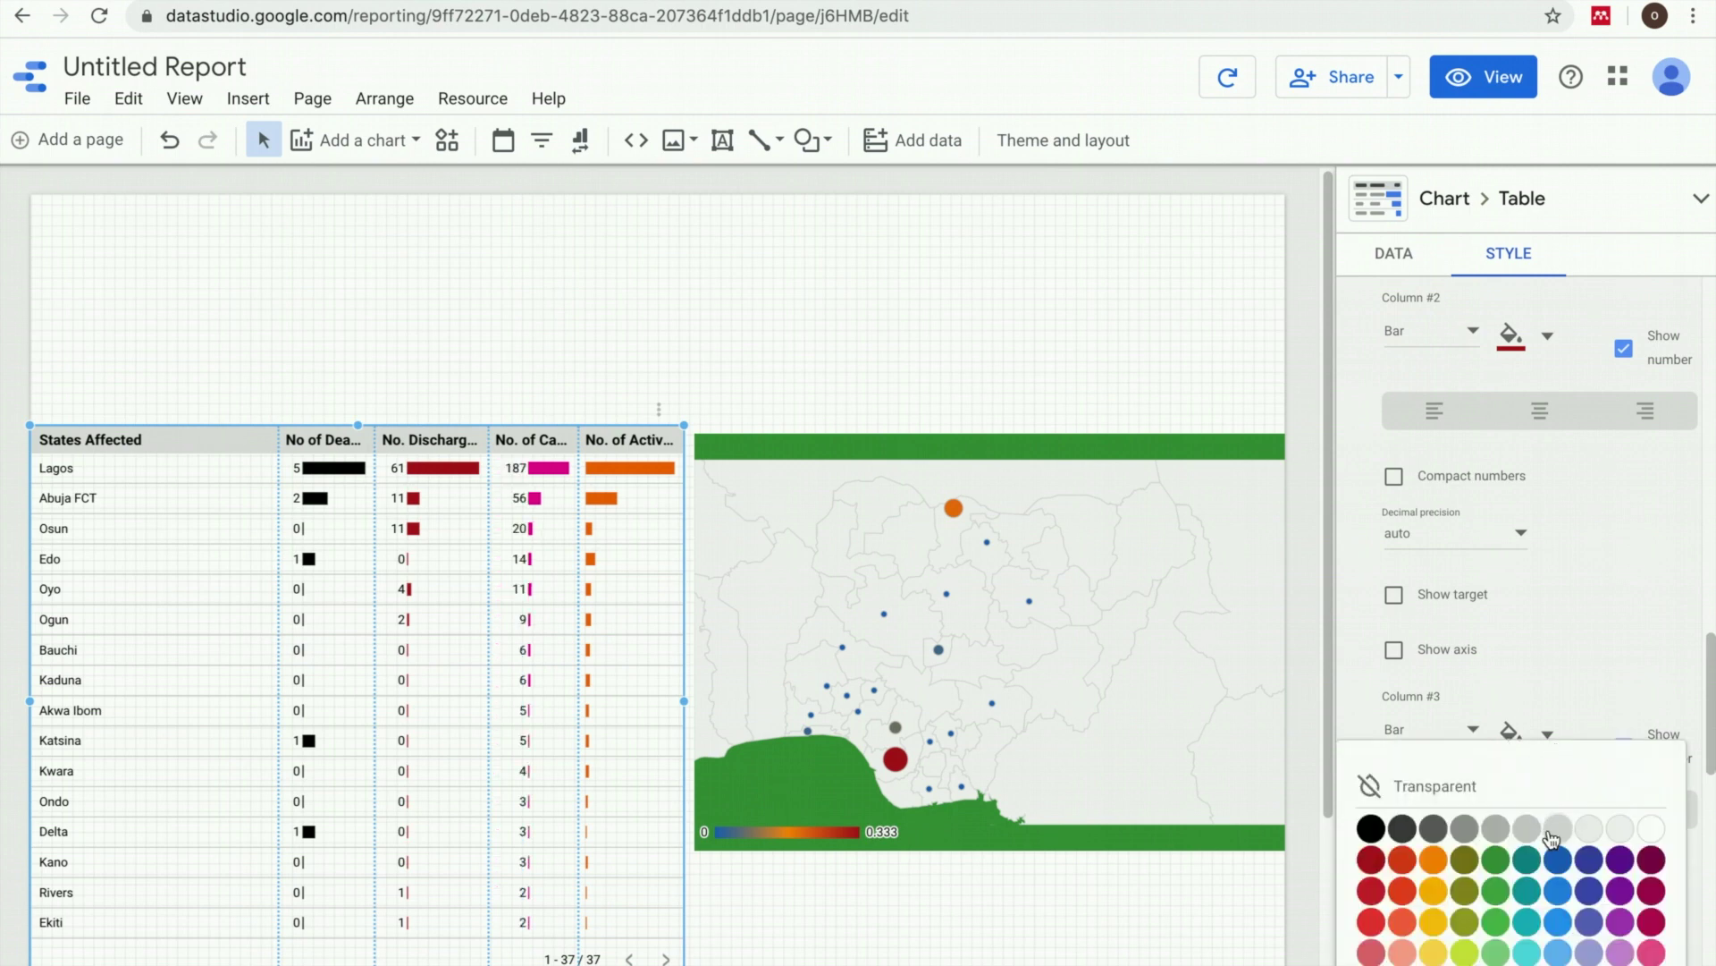
{"action": "left_click", "coordinate": [1496, 860]}
- Show the numbers alongside the bars in the table's No. of Active Cases column
{"action": "scroll", "coordinate": [1528, 774], "scroll_direction": "down", "scroll_amount": 2}
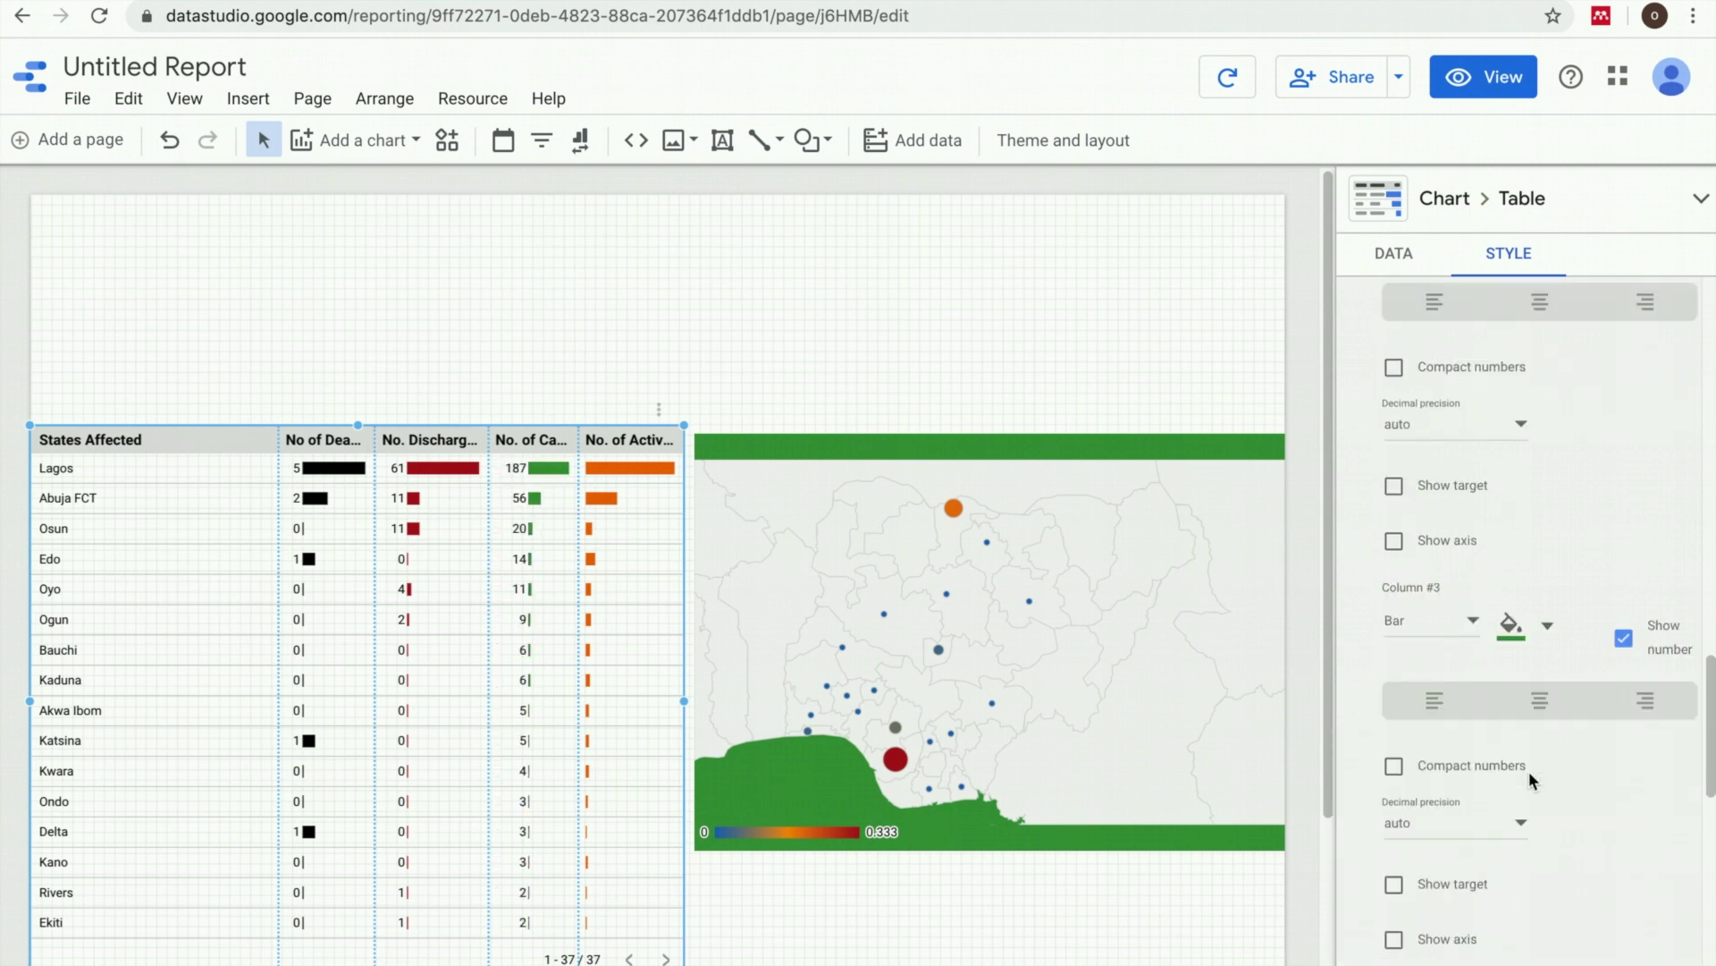
{"action": "scroll", "coordinate": [1484, 711], "scroll_direction": "down", "scroll_amount": 3}
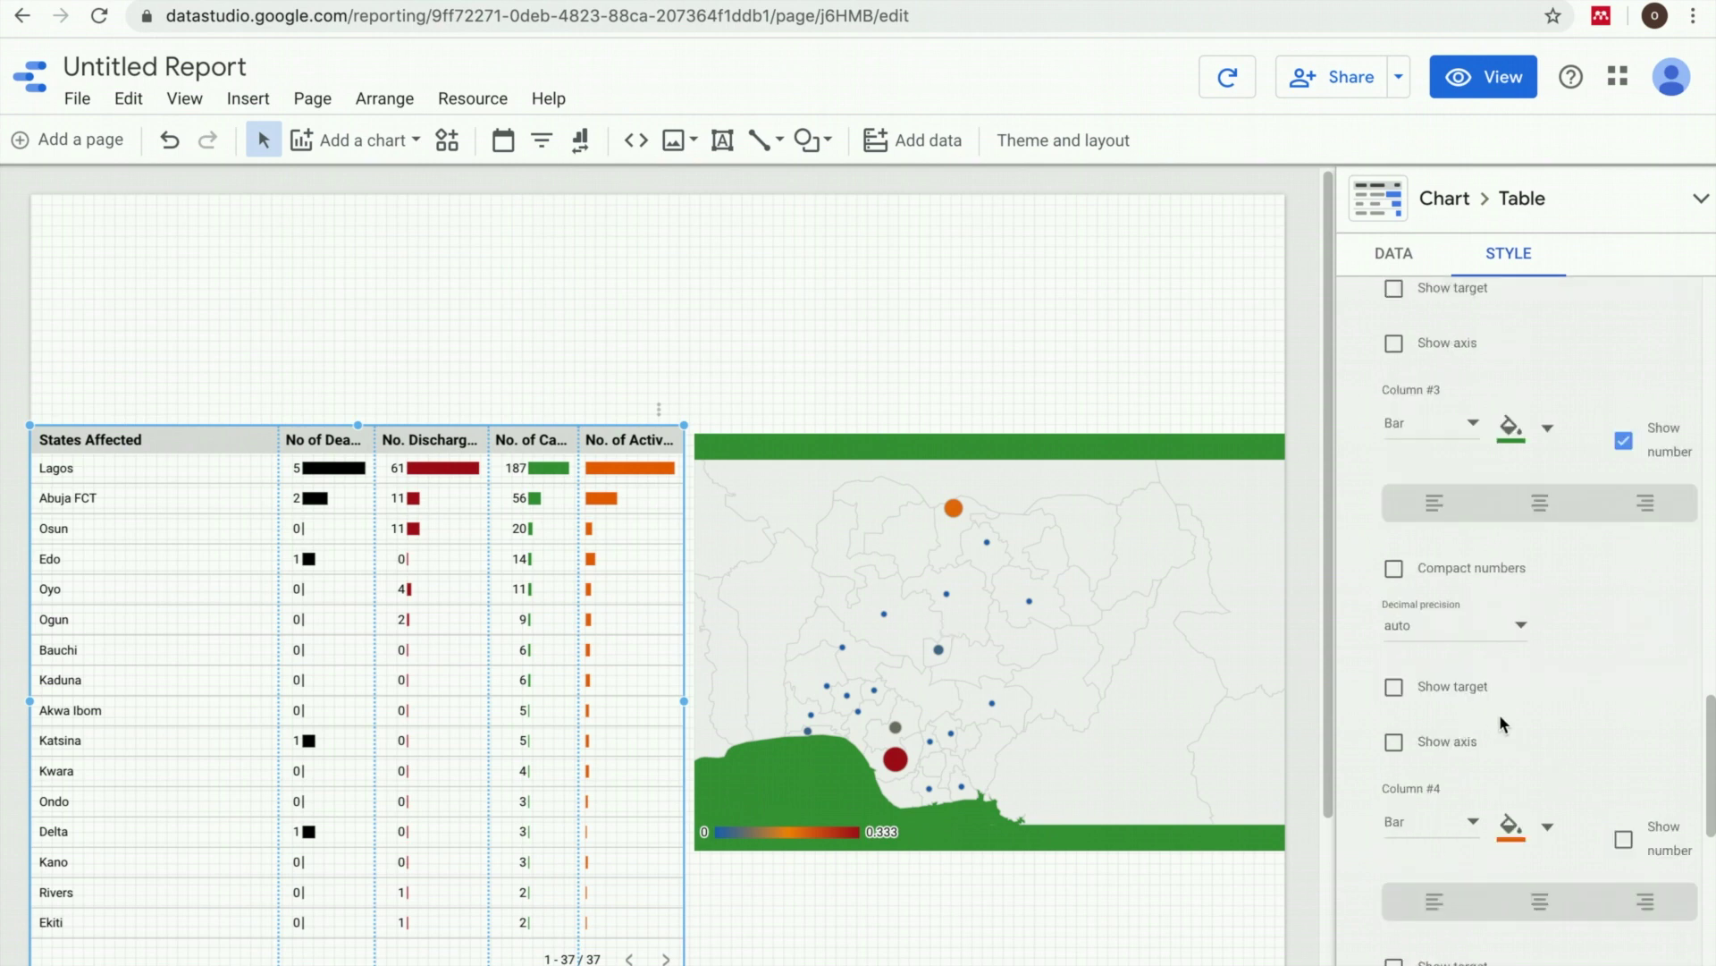
{"action": "scroll", "coordinate": [1500, 715], "scroll_direction": "down", "scroll_amount": 1}
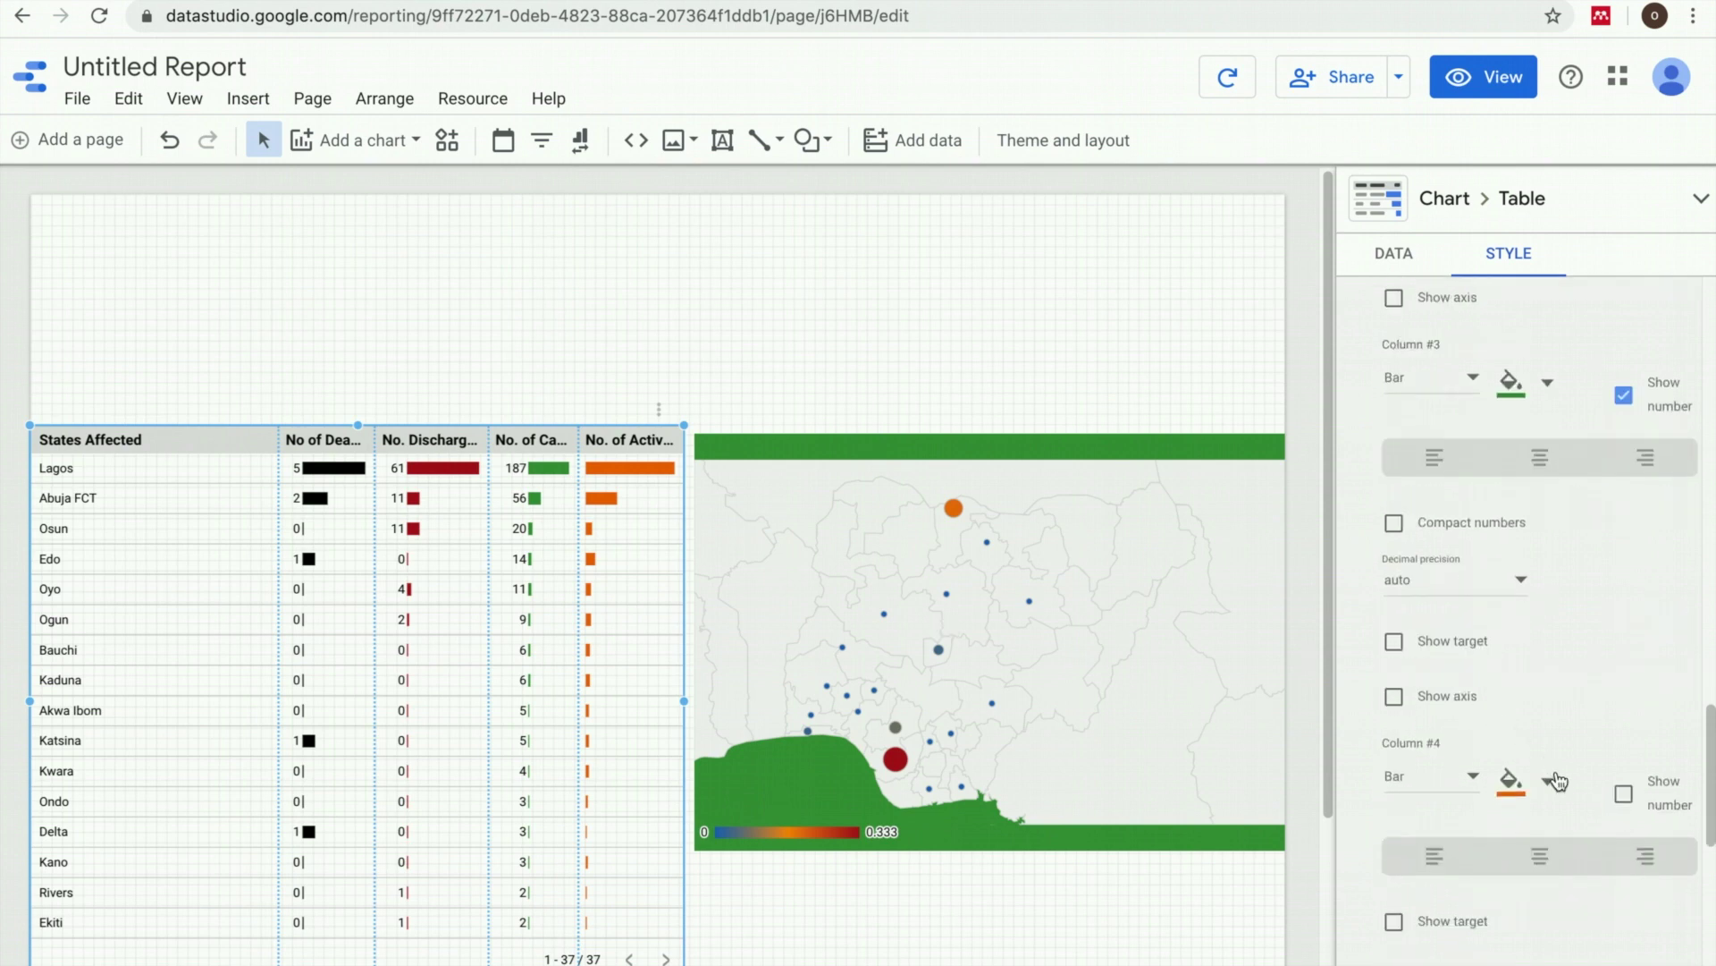
{"action": "left_click", "coordinate": [1624, 794]}
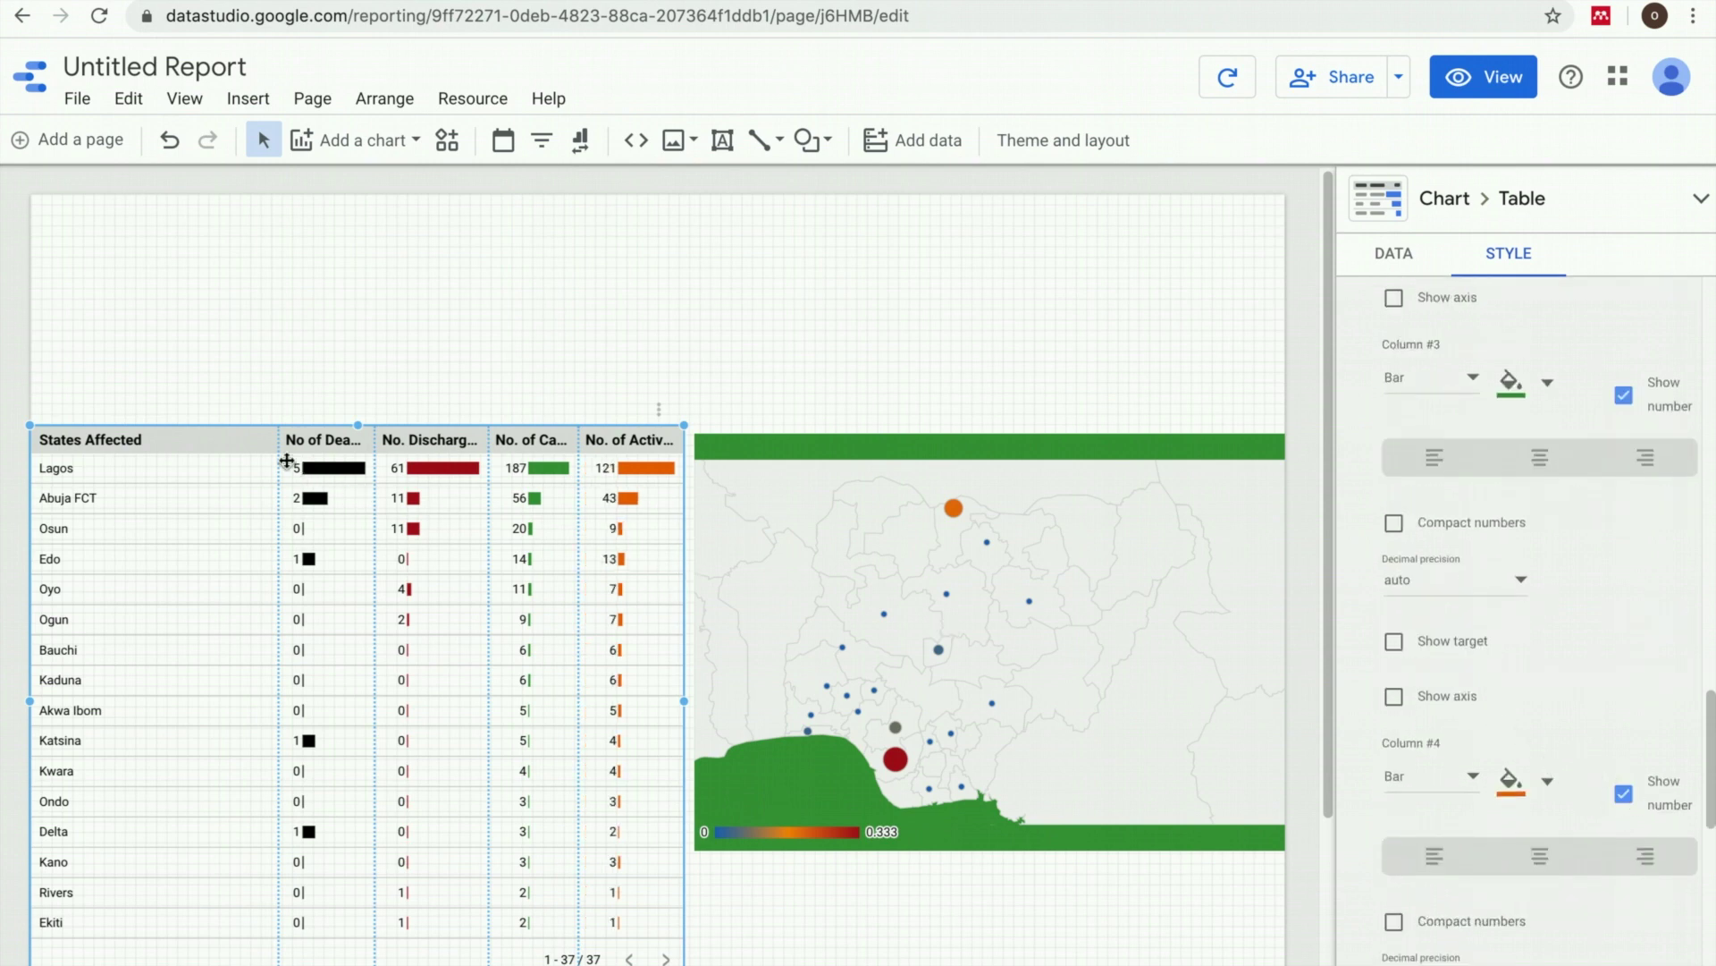
- Narrow the States Affected column, redistribute the four metric column widths, and pull the table's edge slightly away from the map
{"action": "left_click_drag", "start_coordinate": [279, 460], "coordinate": [174, 458]}
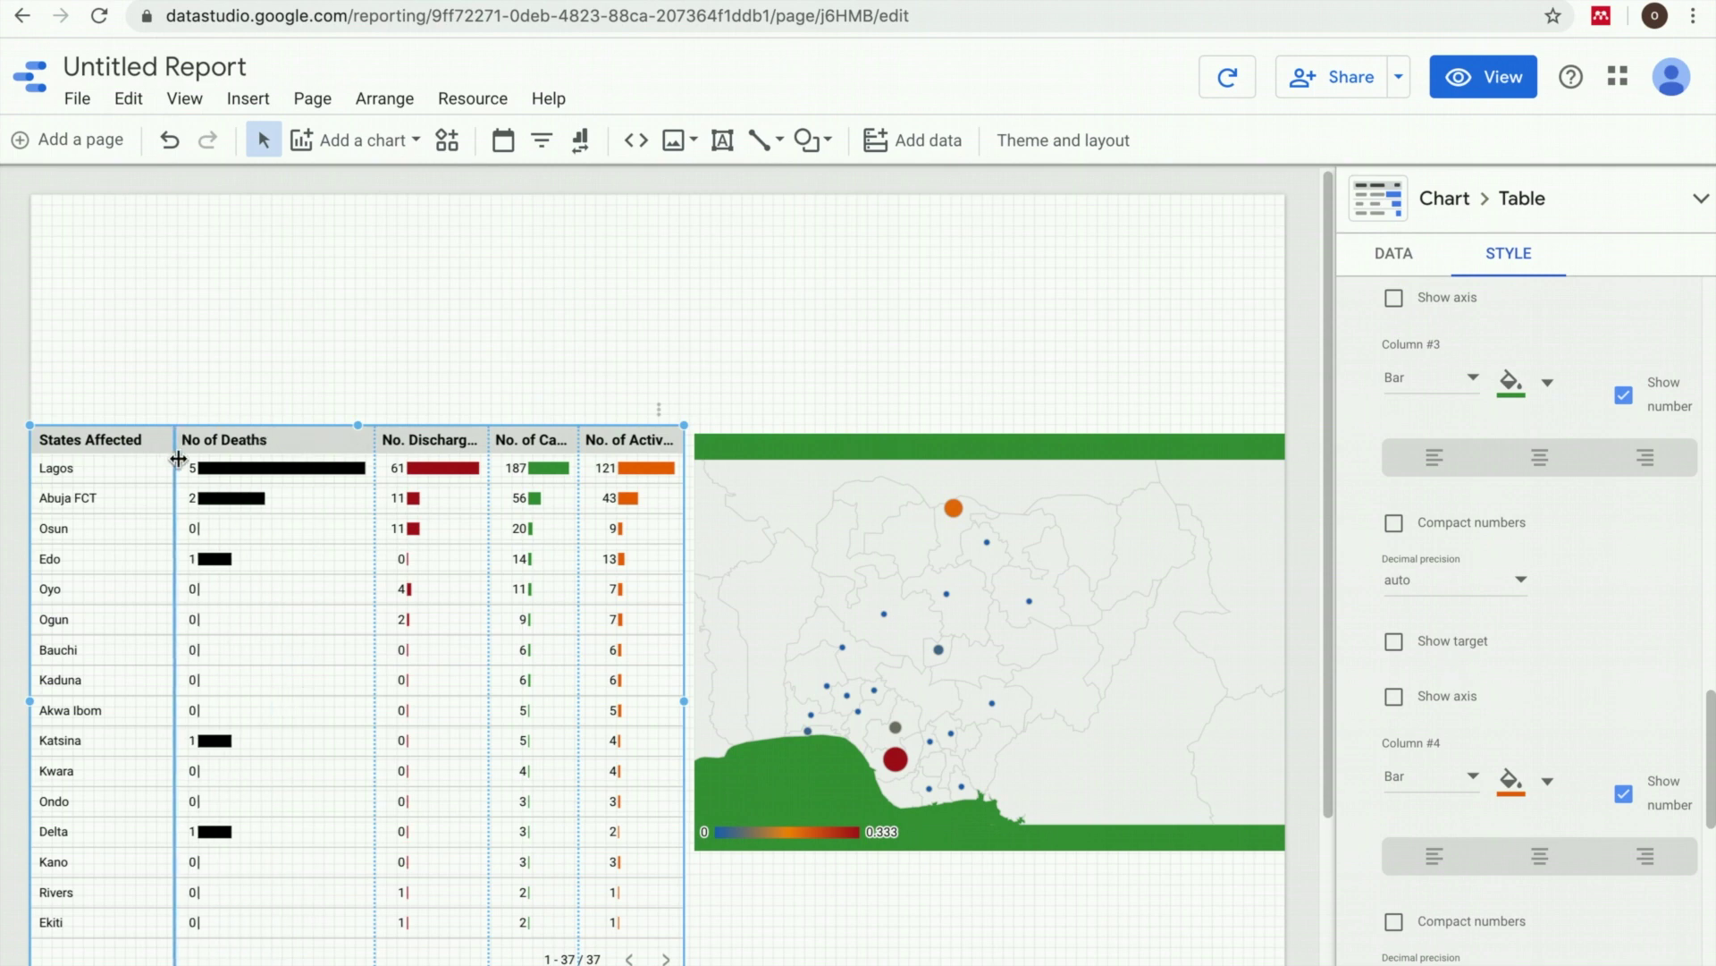
{"action": "left_click_drag", "start_coordinate": [372, 512], "coordinate": [300, 509]}
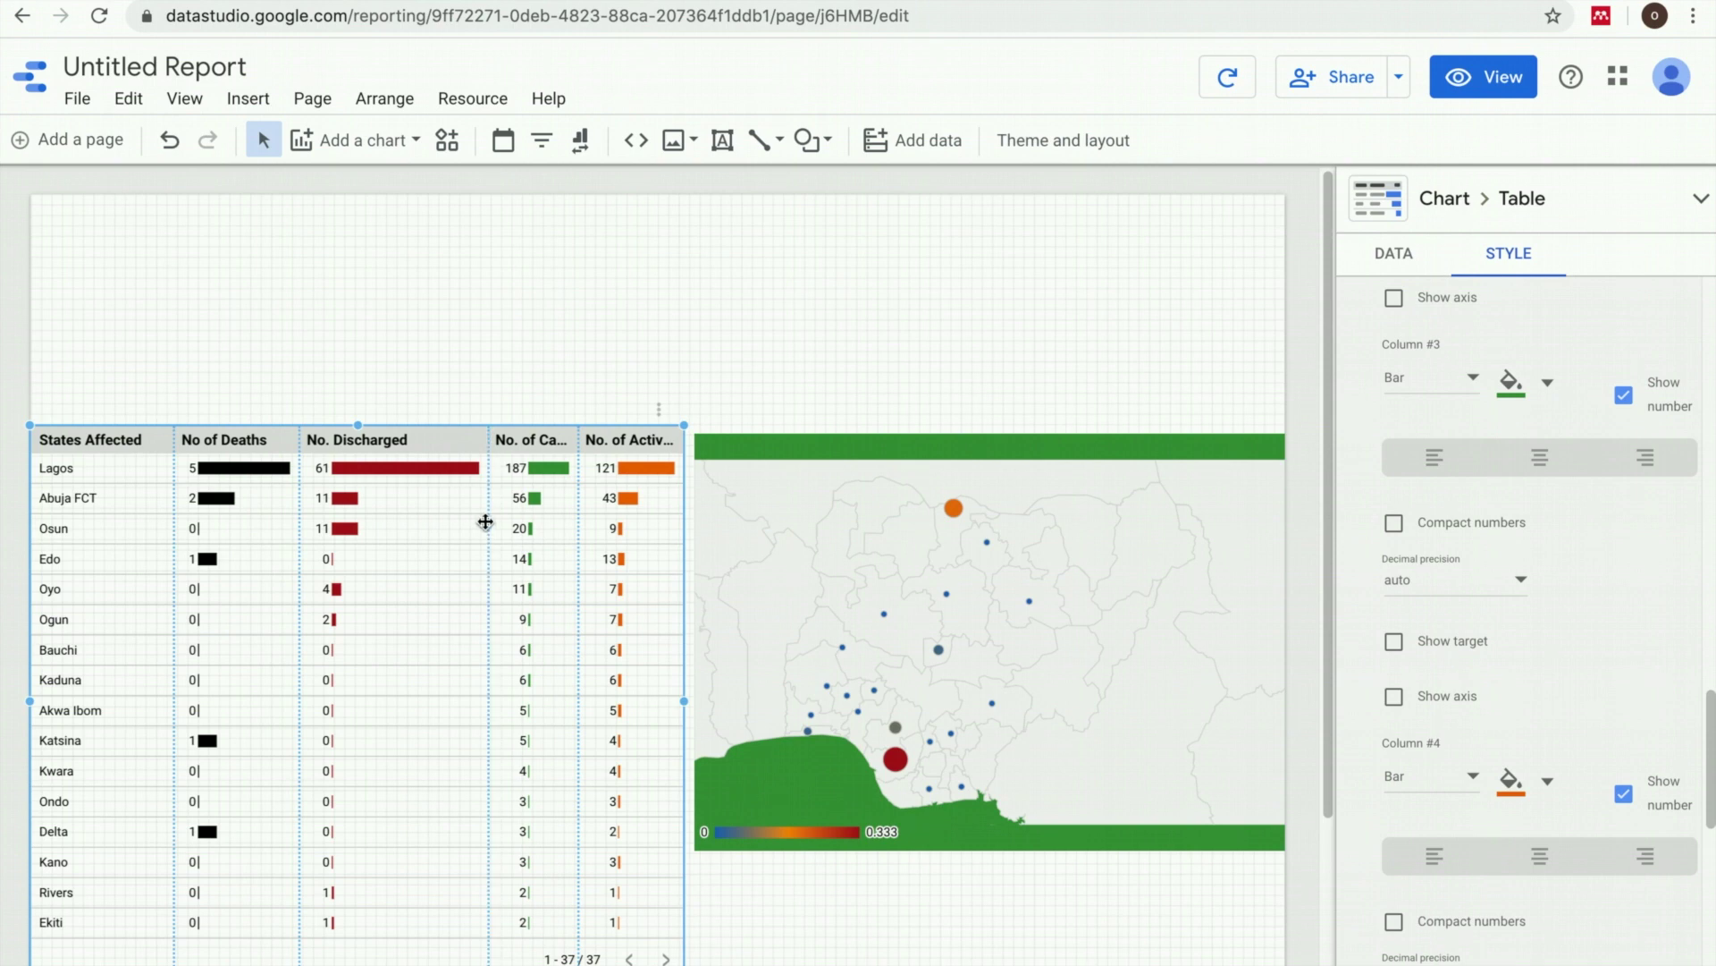
{"action": "left_click_drag", "start_coordinate": [488, 518], "coordinate": [418, 517]}
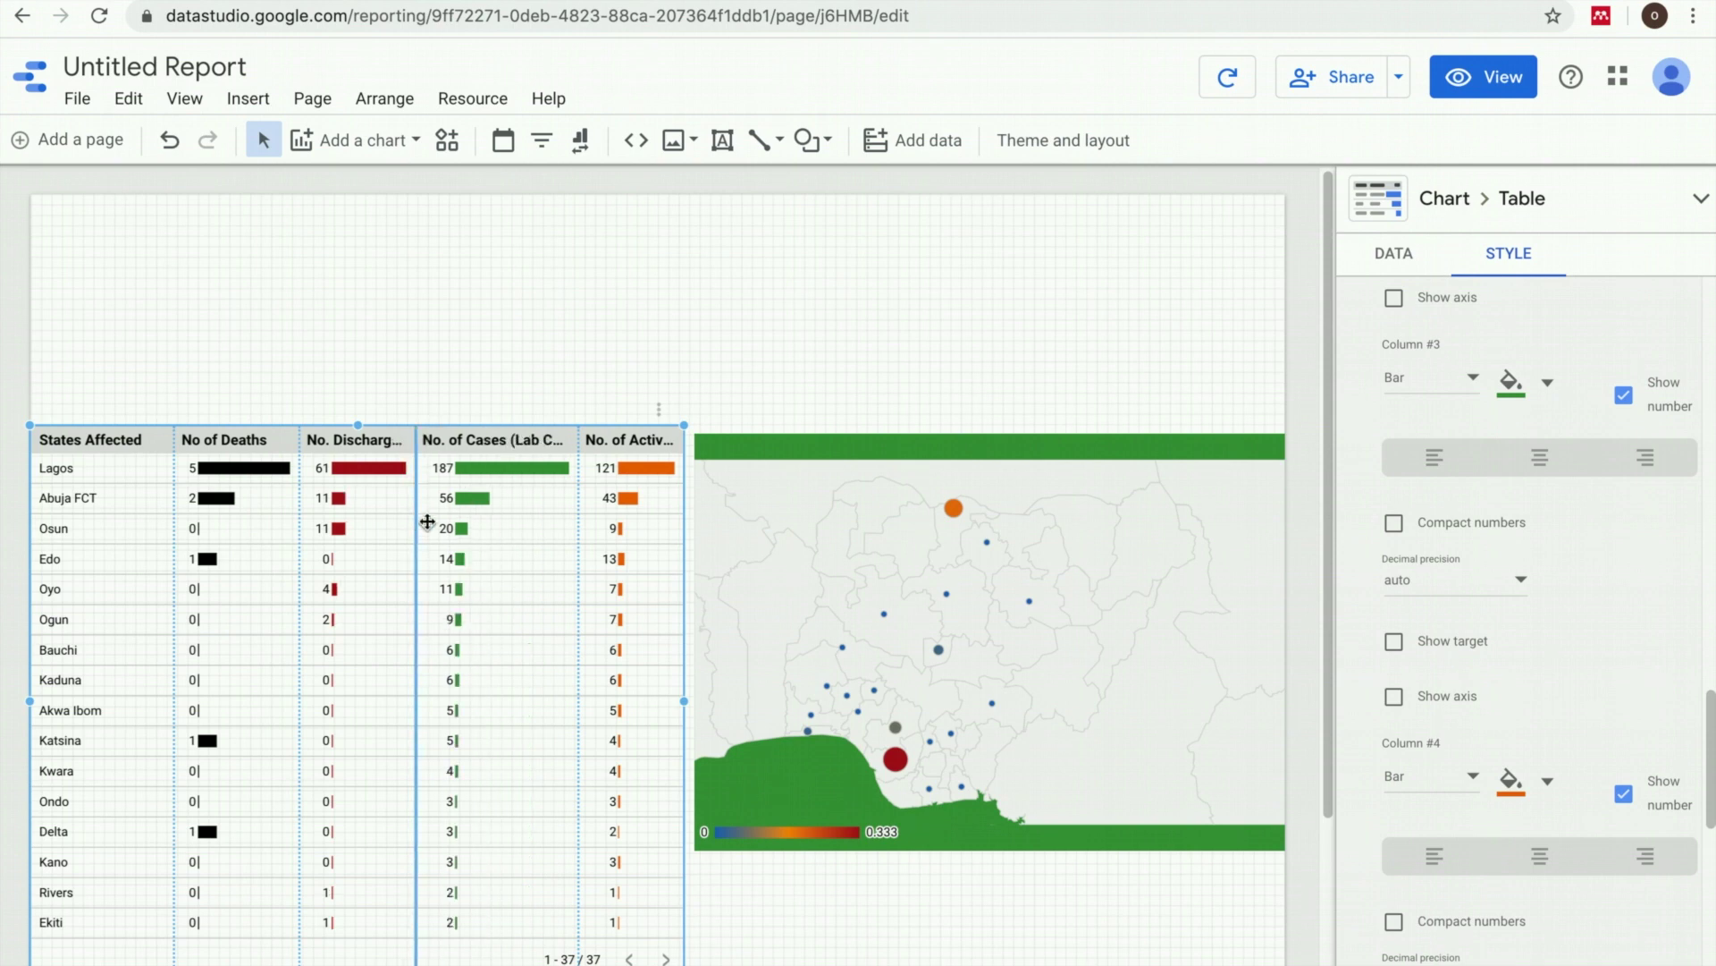
{"action": "left_click_drag", "start_coordinate": [577, 532], "coordinate": [523, 533]}
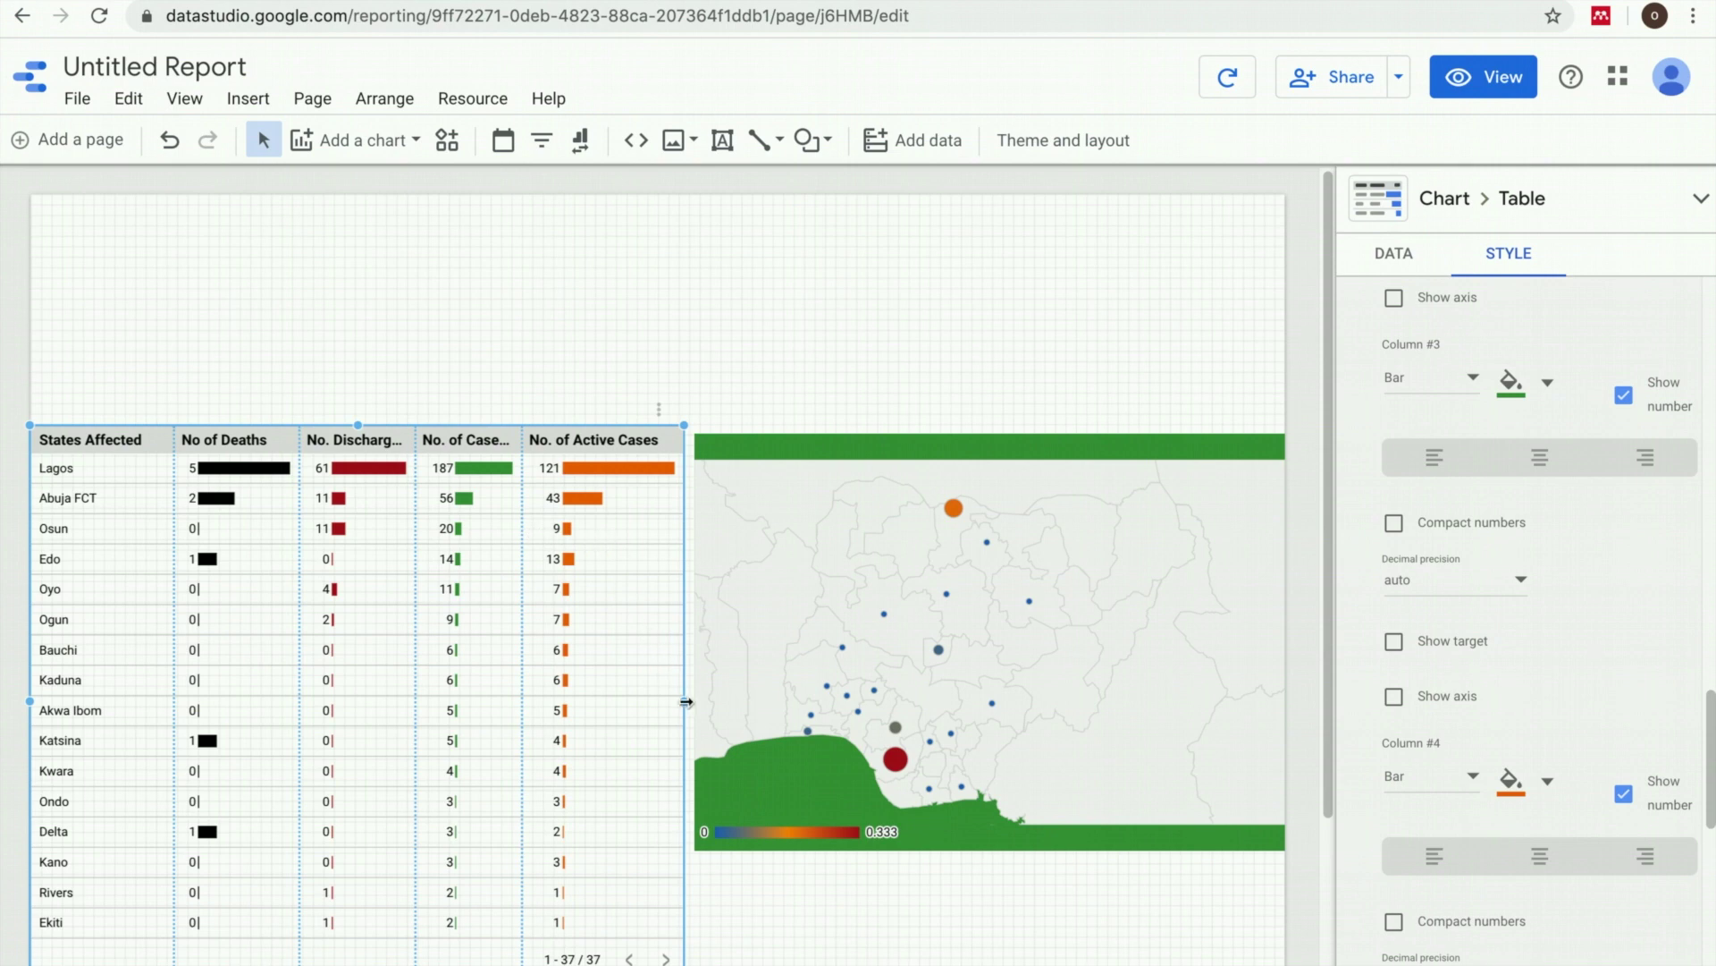
{"action": "mouse_move", "coordinate": [686, 702]}
{"action": "left_mouse_down"}
{"action": "mouse_move", "coordinate": [659, 700]}
{"action": "mouse_move", "coordinate": [675, 701]}
{"action": "left_mouse_up"}
{"action": "left_click_drag", "start_coordinate": [517, 646], "coordinate": [536, 647]}
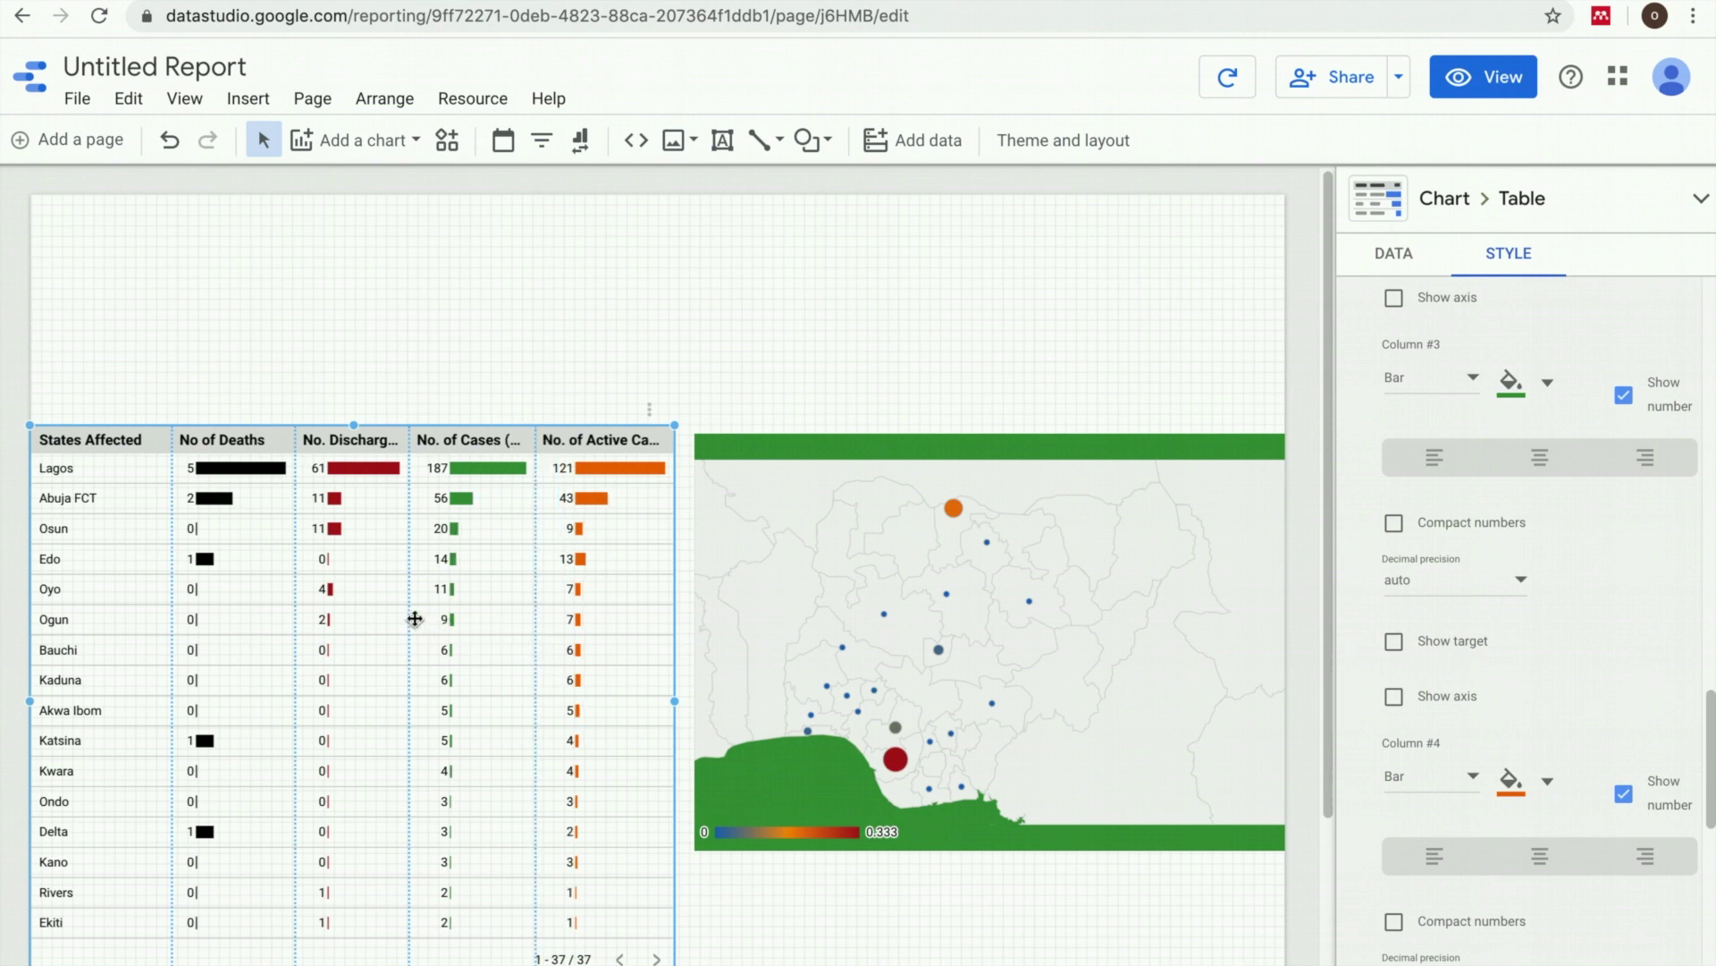
- Rename the table's No of Deaths metric to Deaths
{"action": "left_click", "coordinate": [1394, 259]}
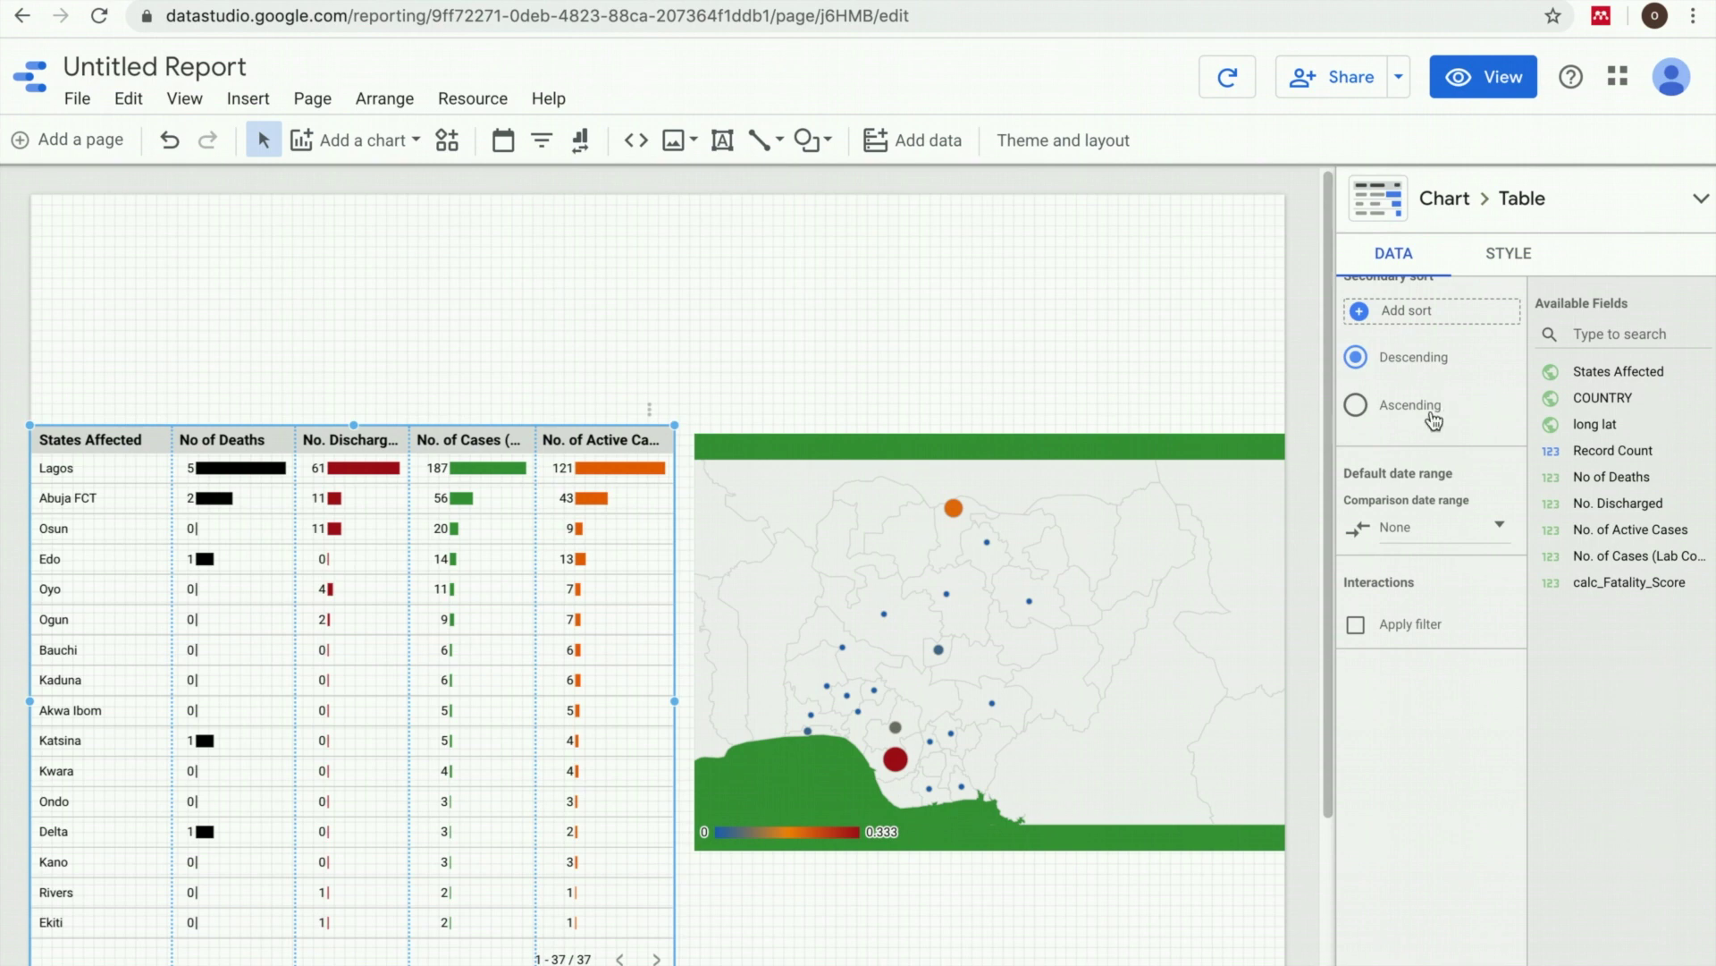
{"action": "scroll", "coordinate": [1422, 425], "scroll_direction": "up", "scroll_amount": 8}
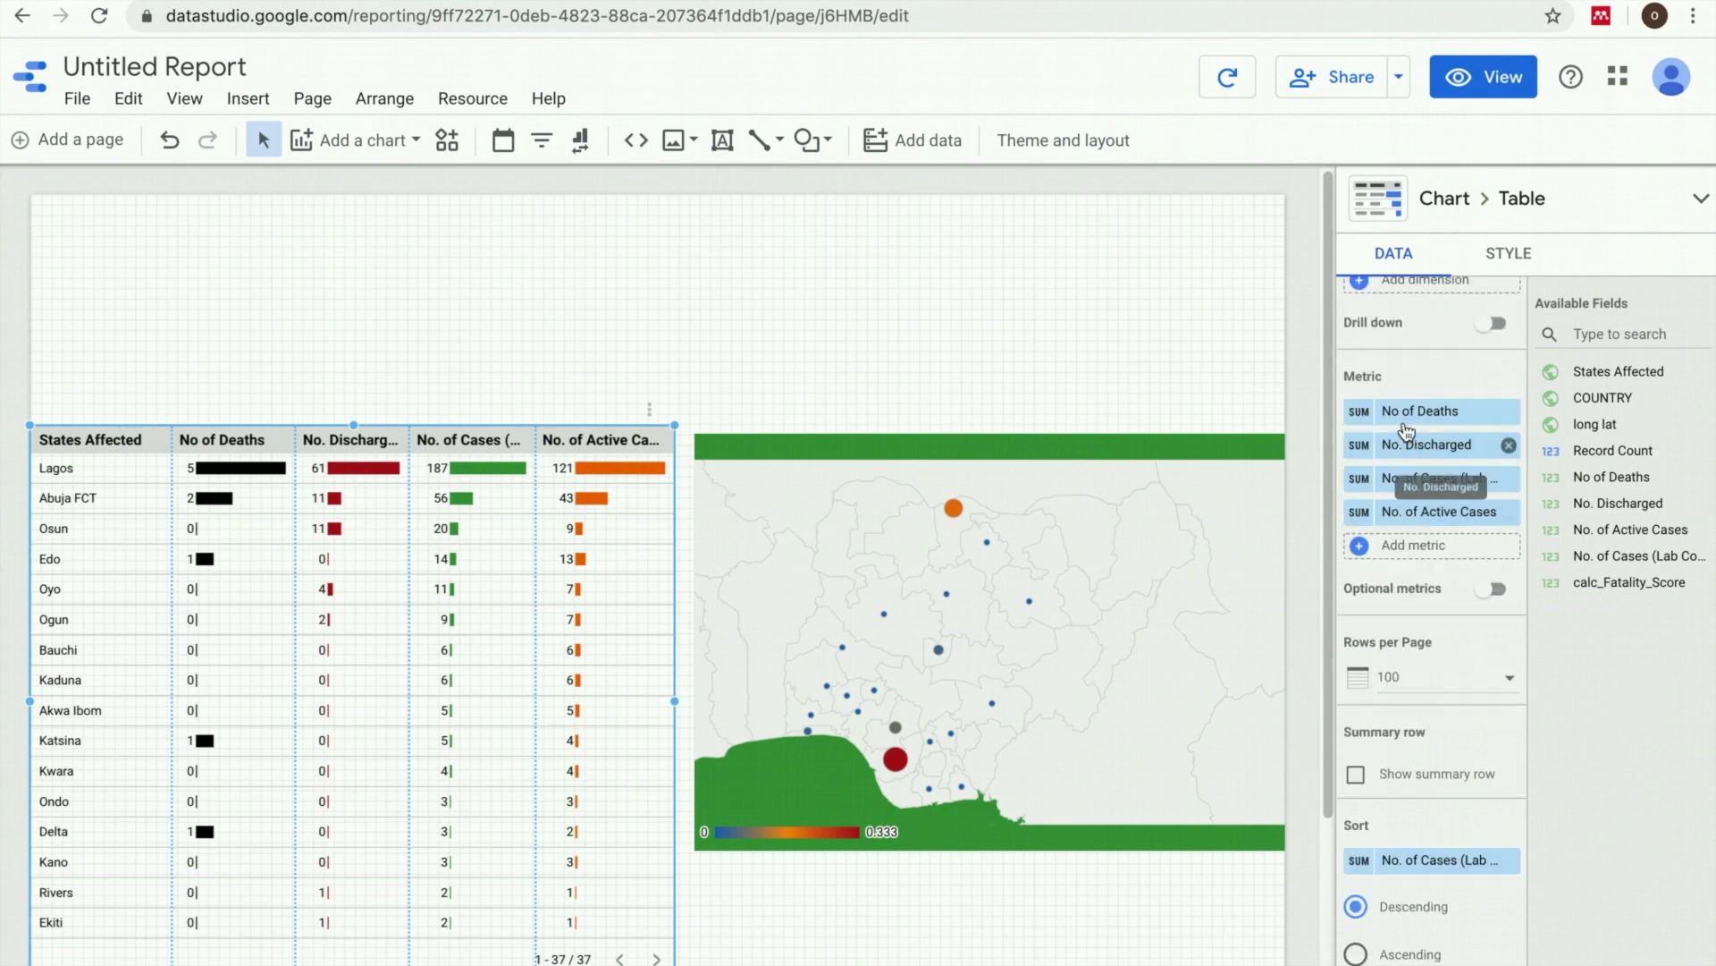
{"action": "left_click", "coordinate": [1358, 411]}
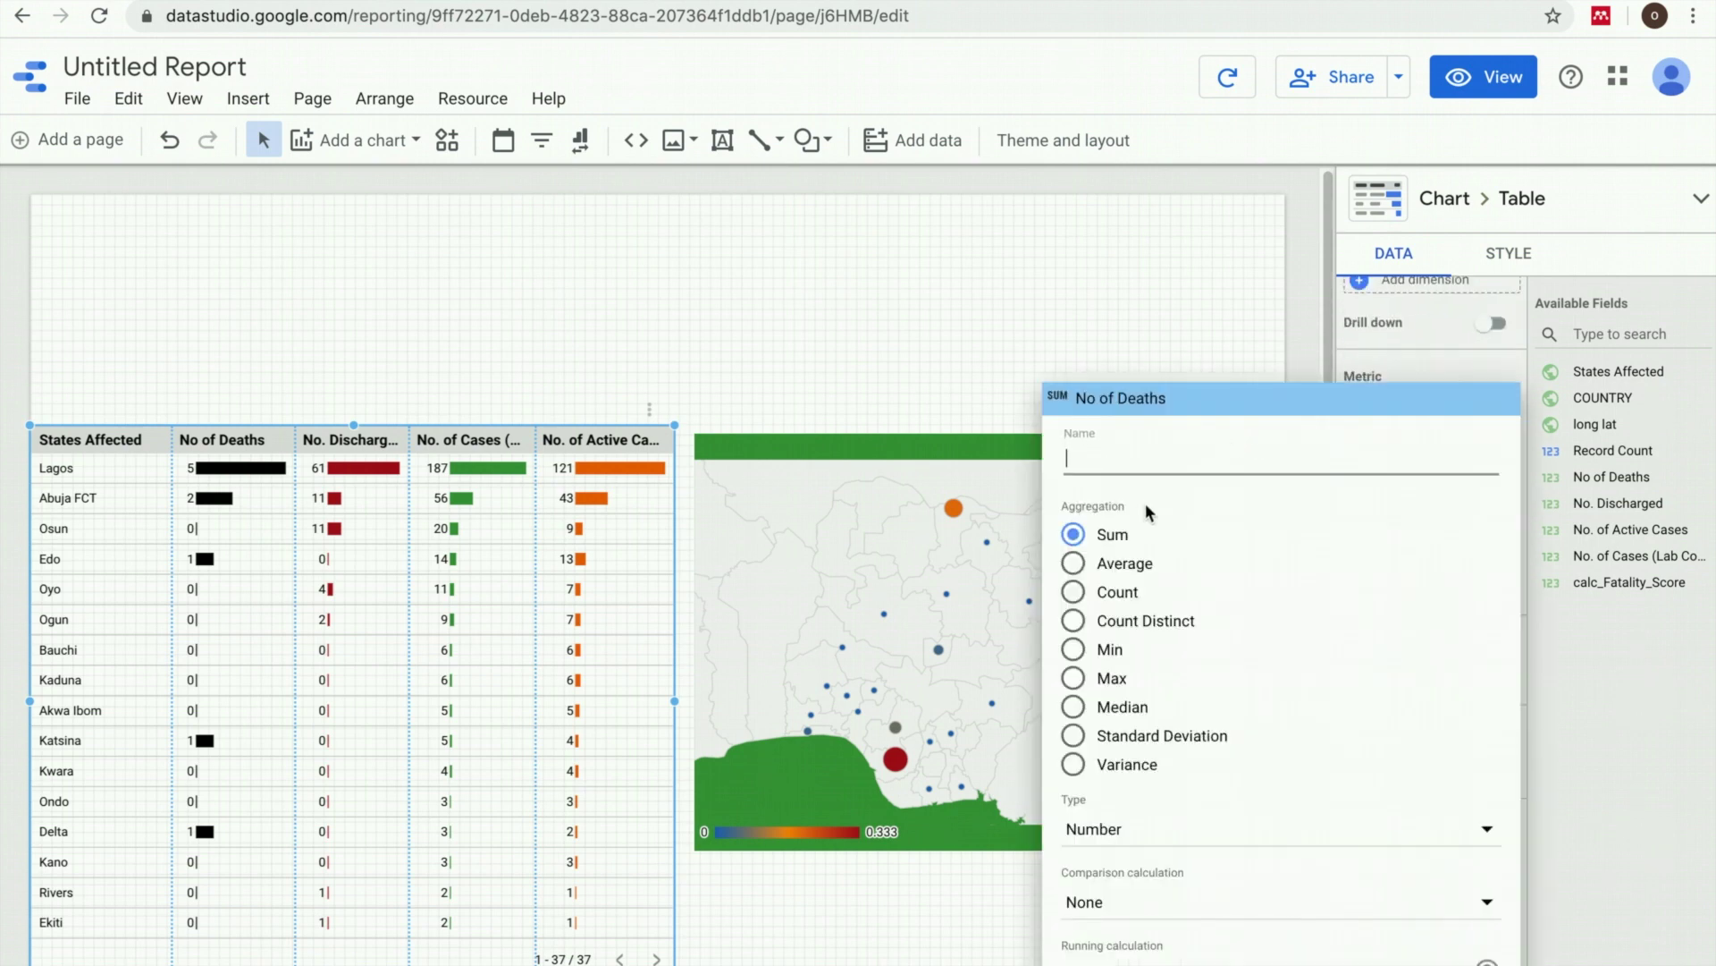
{"action": "type", "text": "De"}
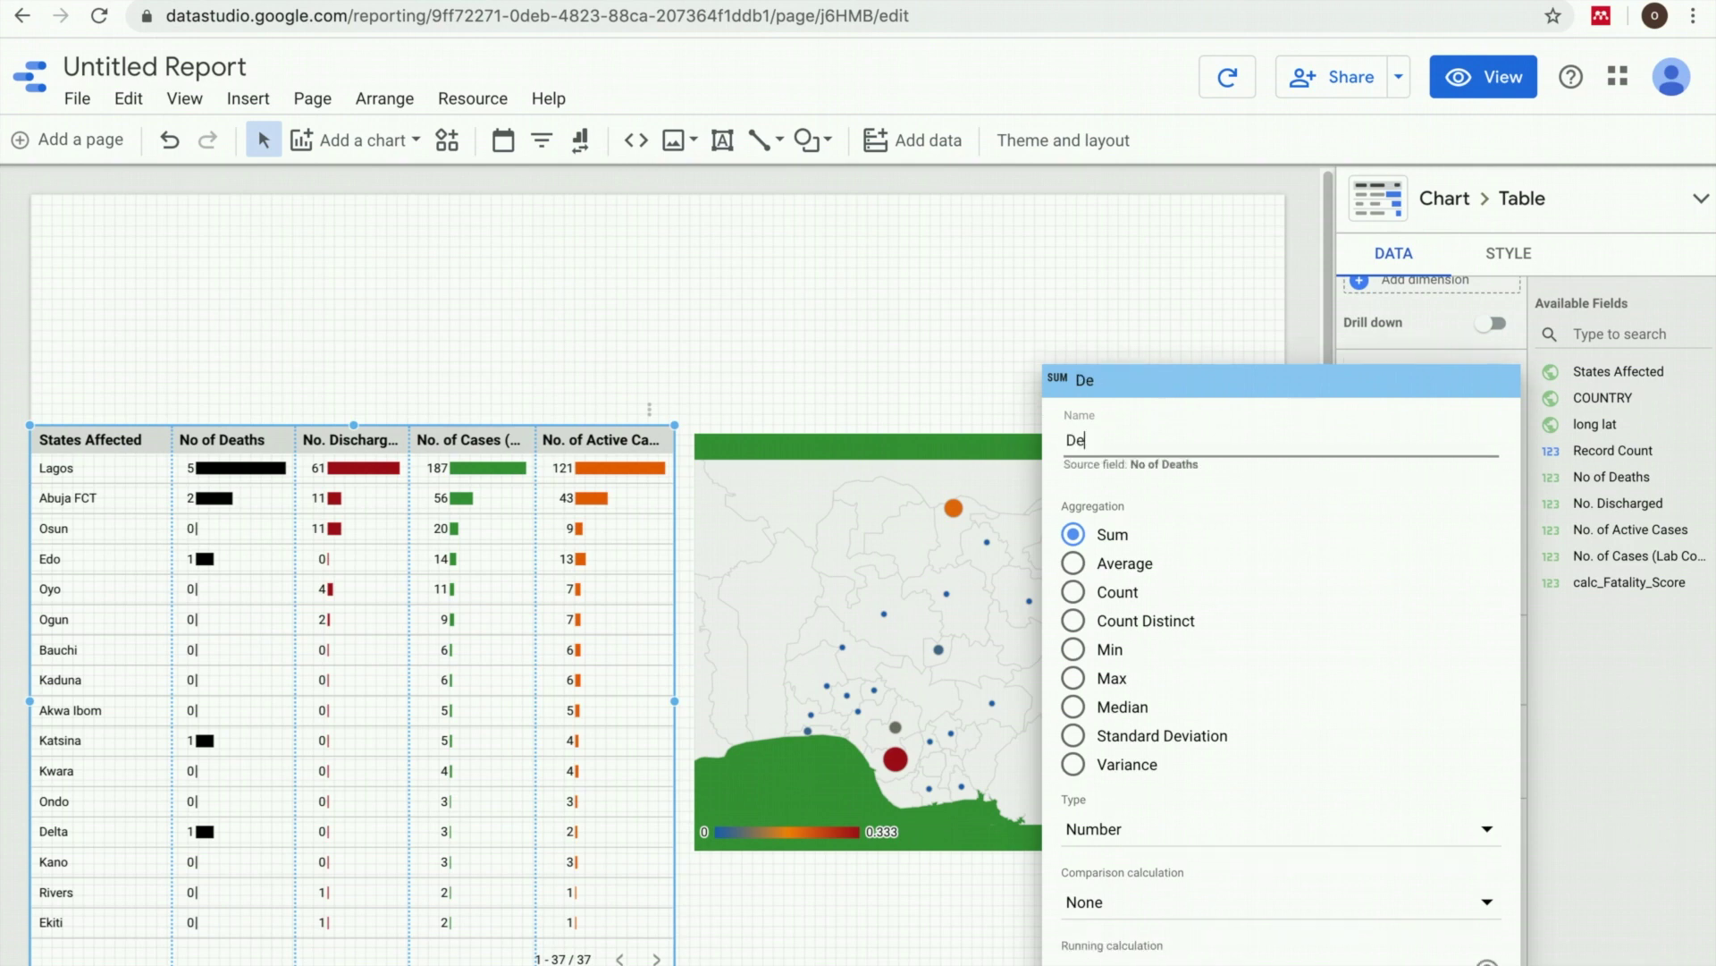
{"action": "type", "text": "aths"}
{"action": "left_click", "coordinate": [1398, 357]}
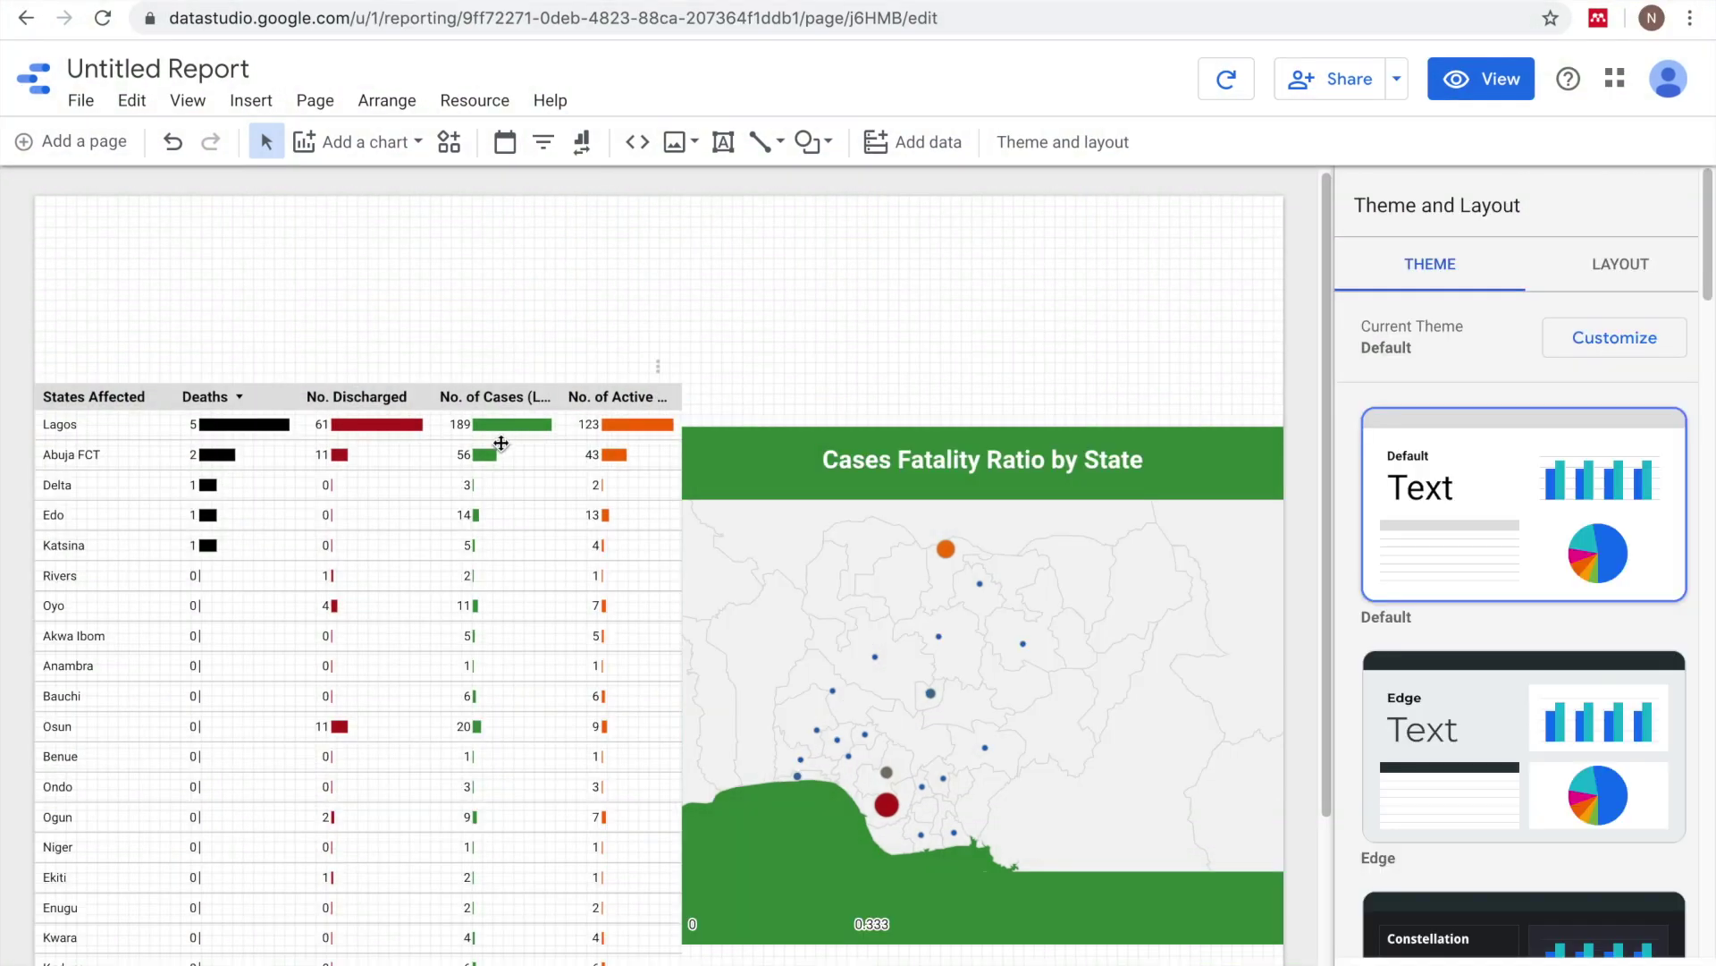
- Rename the table's No. Discharged metric to Discharged
{"action": "left_click", "coordinate": [291, 417]}
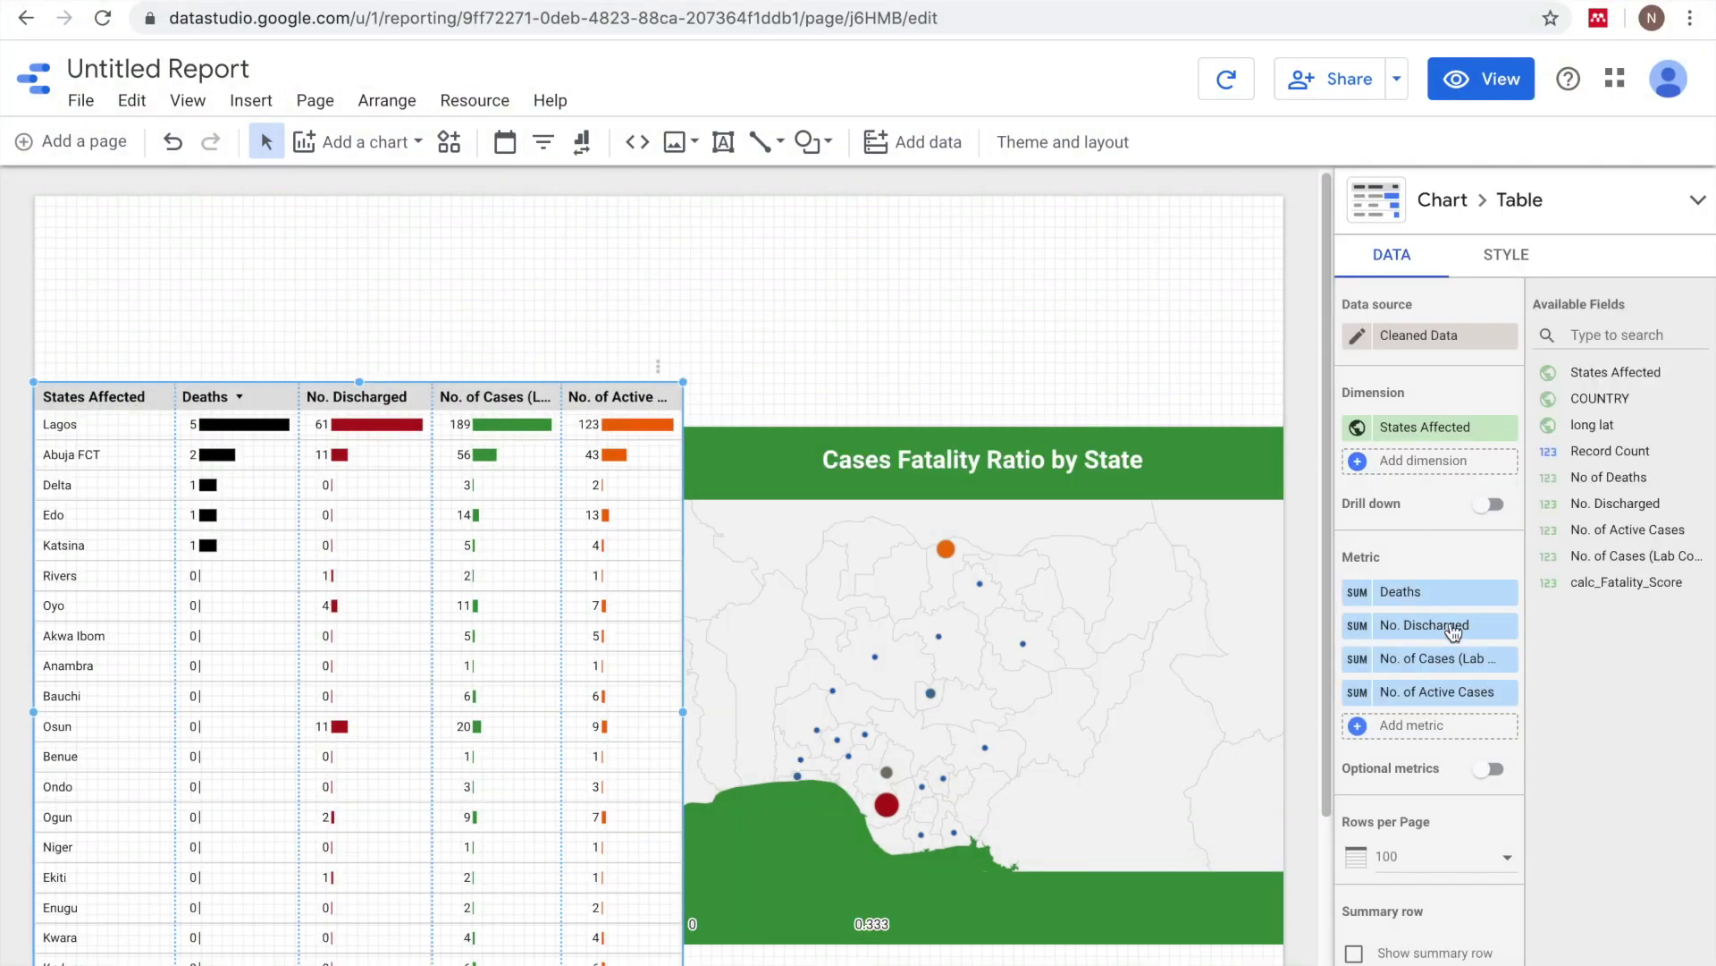
{"action": "left_click", "coordinate": [1359, 625]}
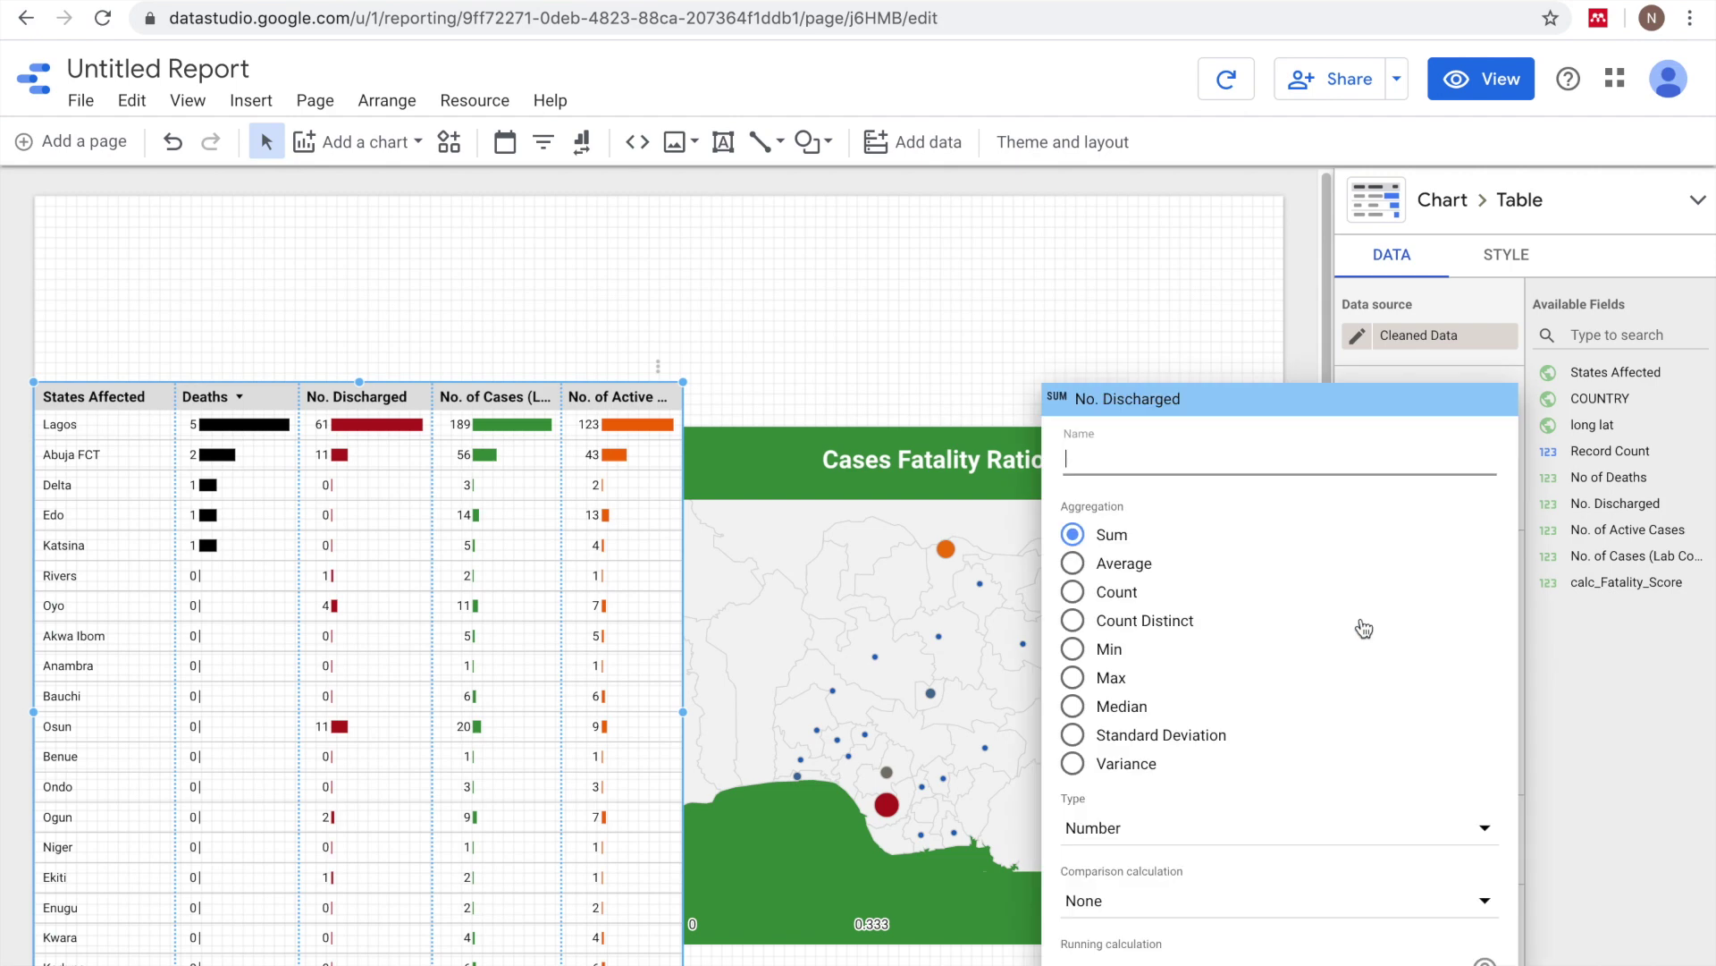
{"action": "type", "text": "Dis"}
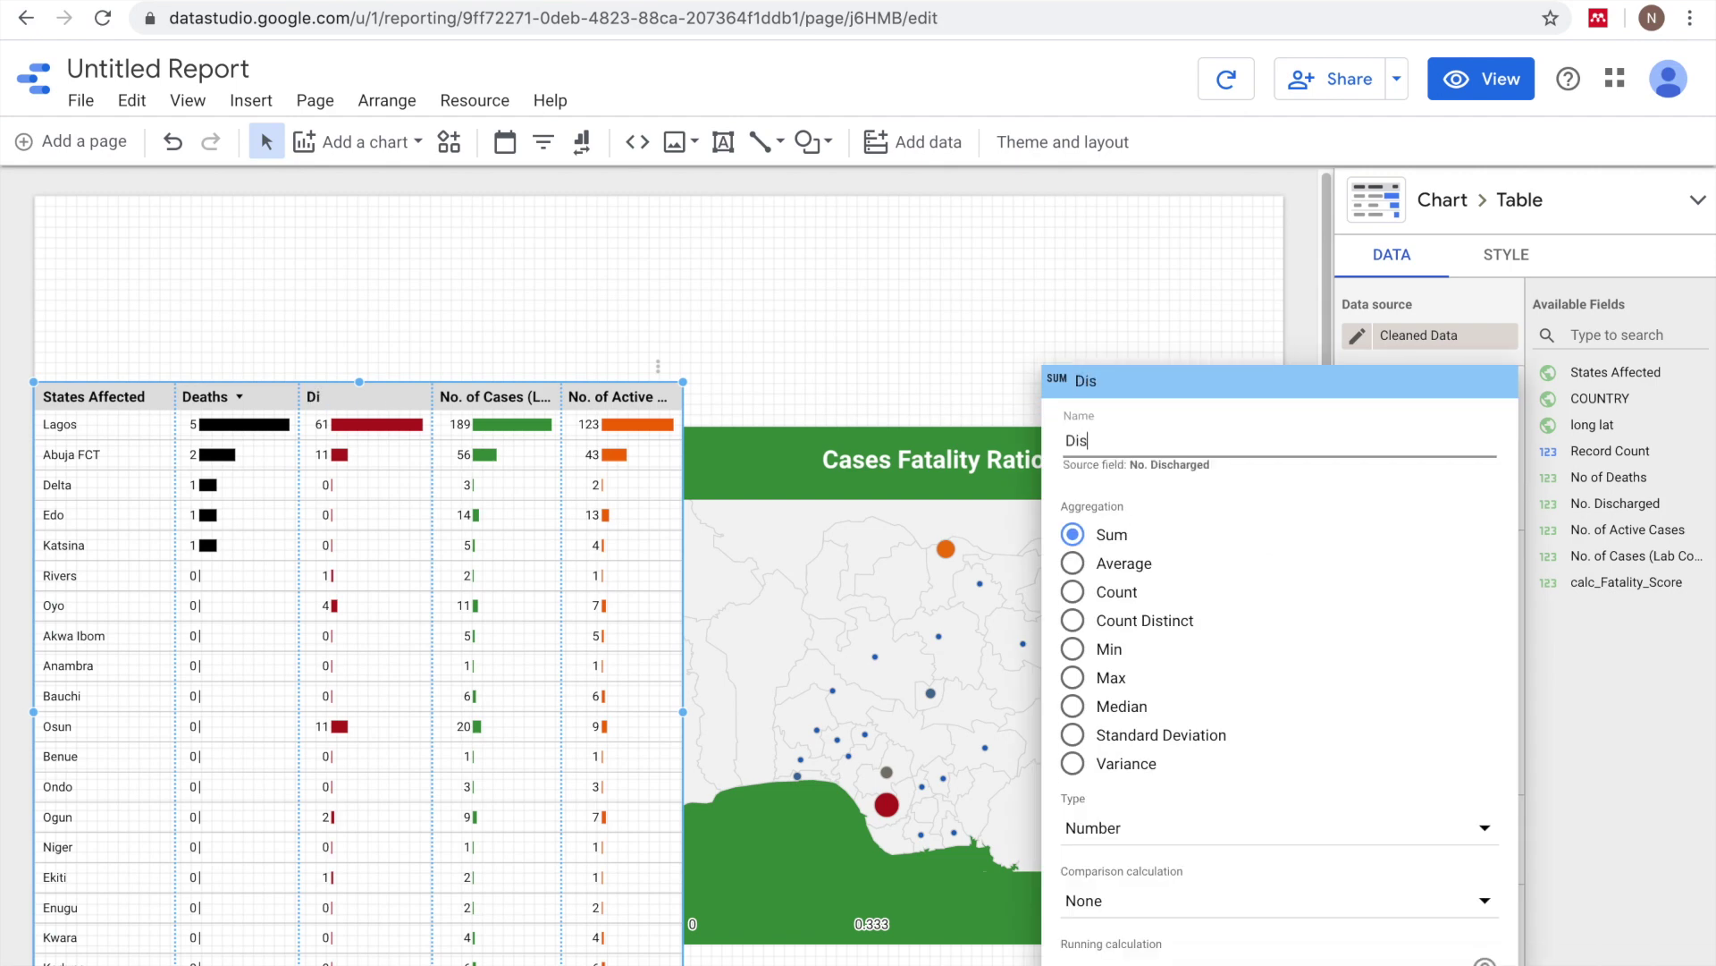
{"action": "type", "text": "charged"}
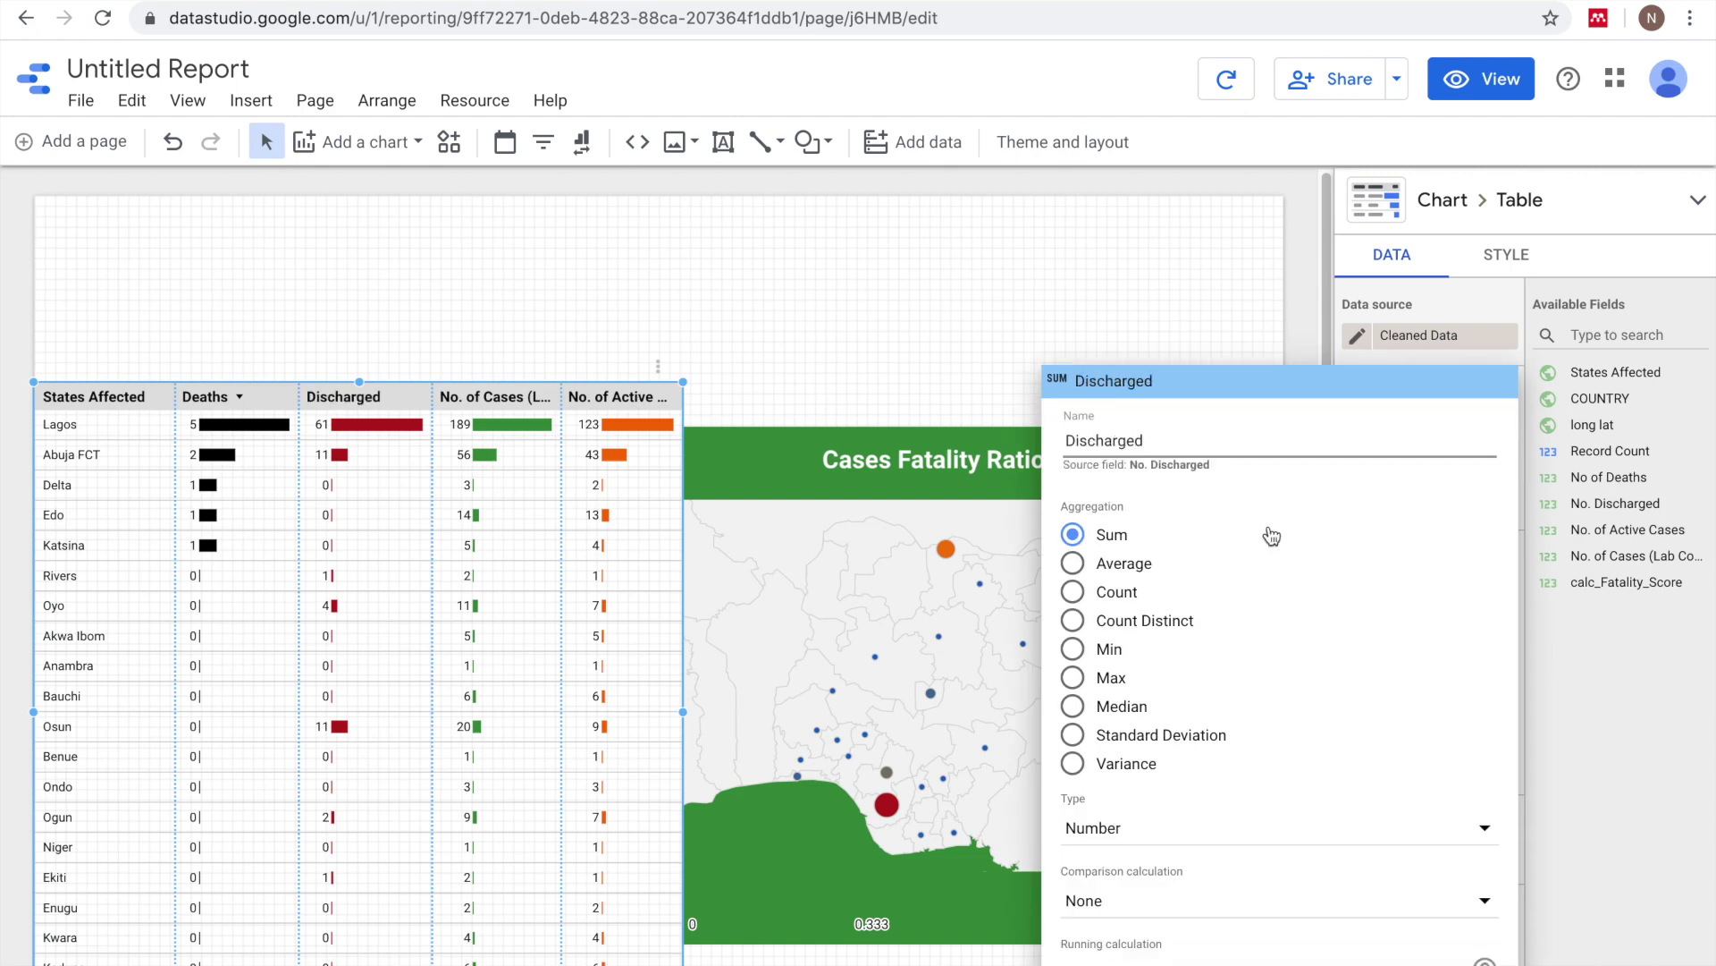
{"action": "left_click", "coordinate": [1279, 329]}
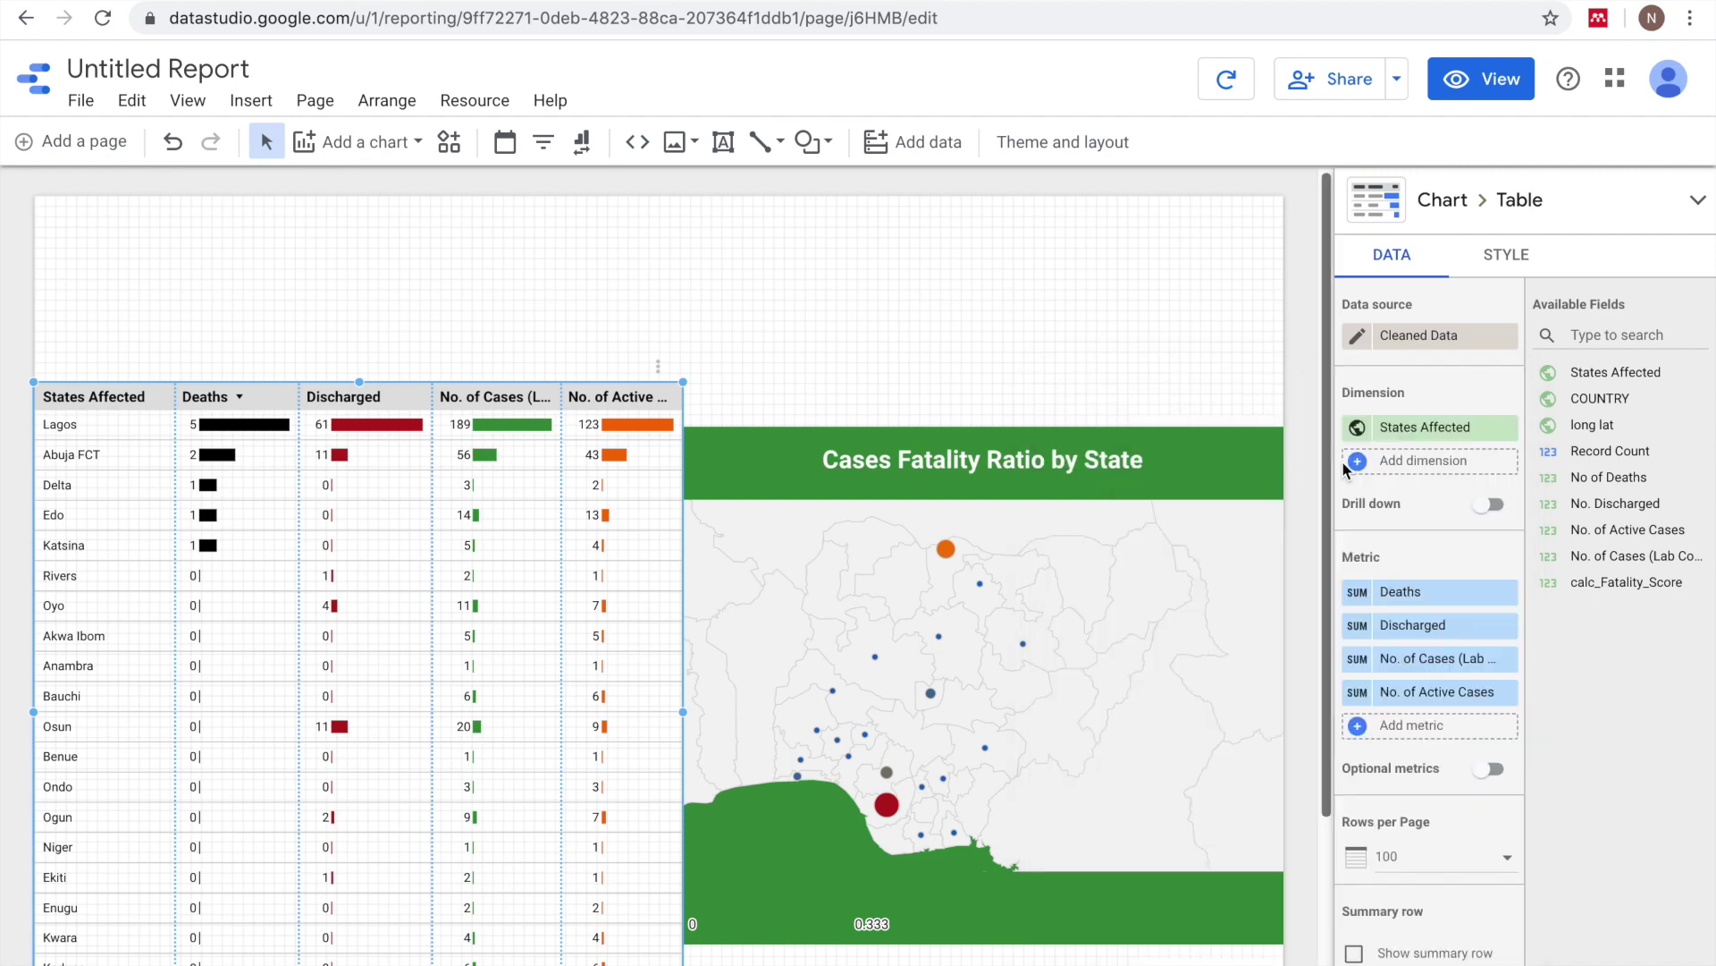
- Rename the table's No. of Cases (Lab Confirmed) metric to Confirmed Cases
{"action": "left_click", "coordinate": [1357, 658]}
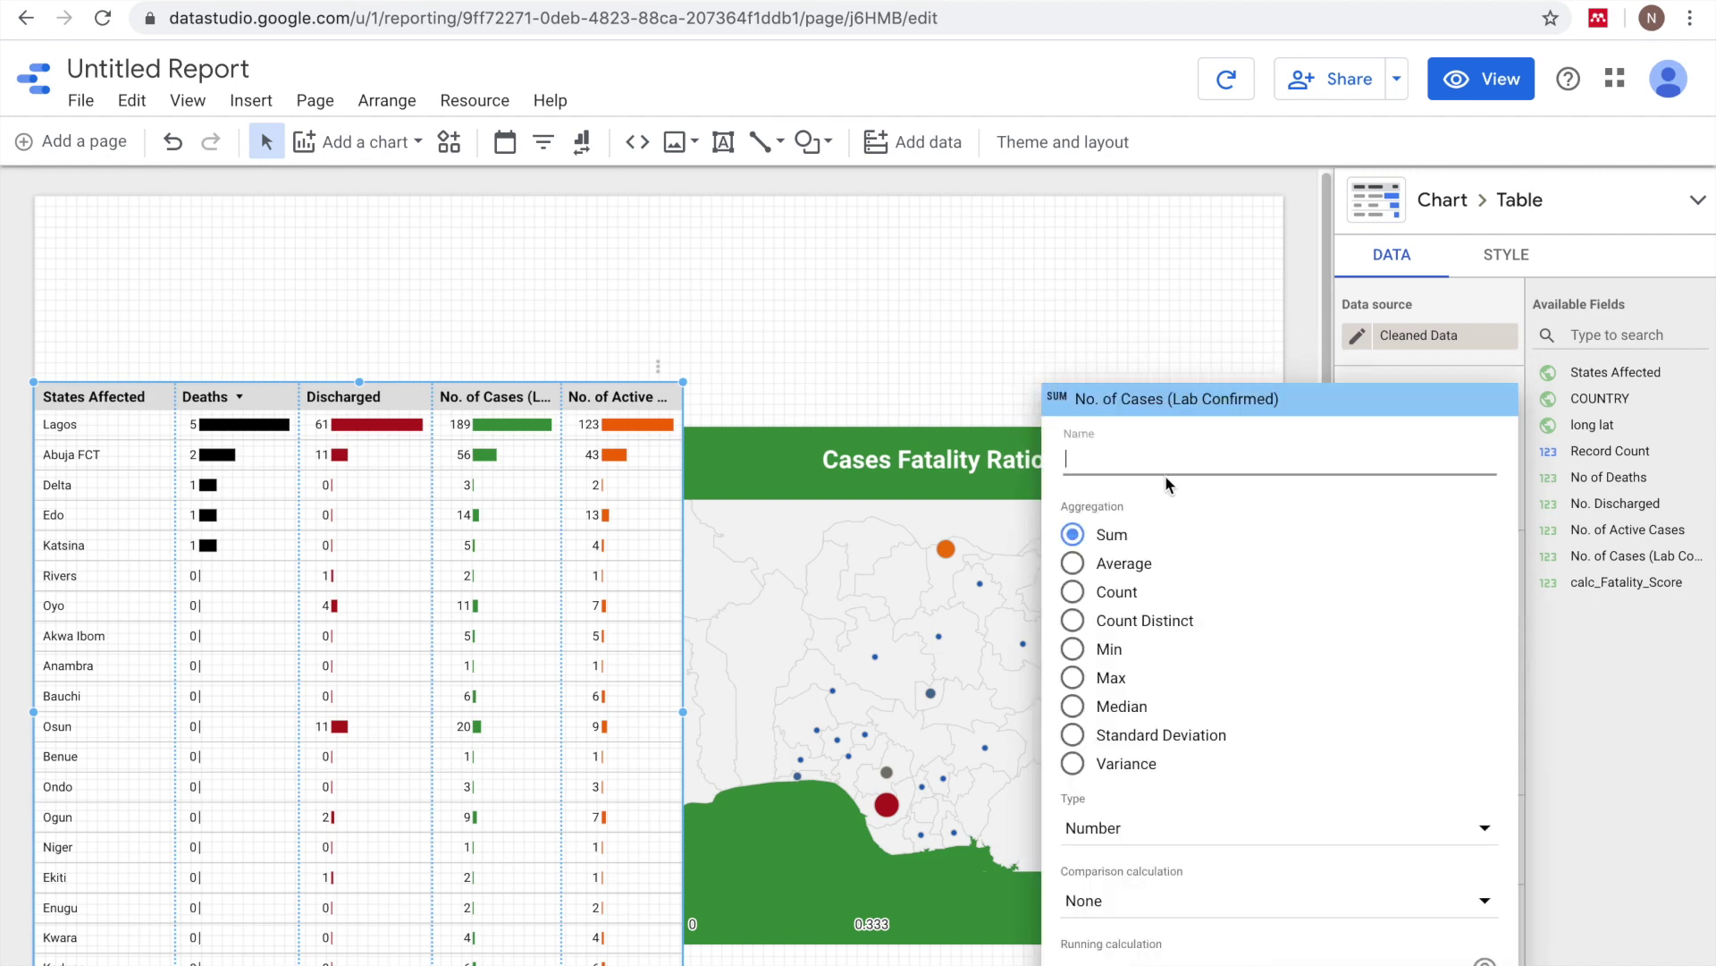
{"action": "type", "text": "Confirmed Cases"}
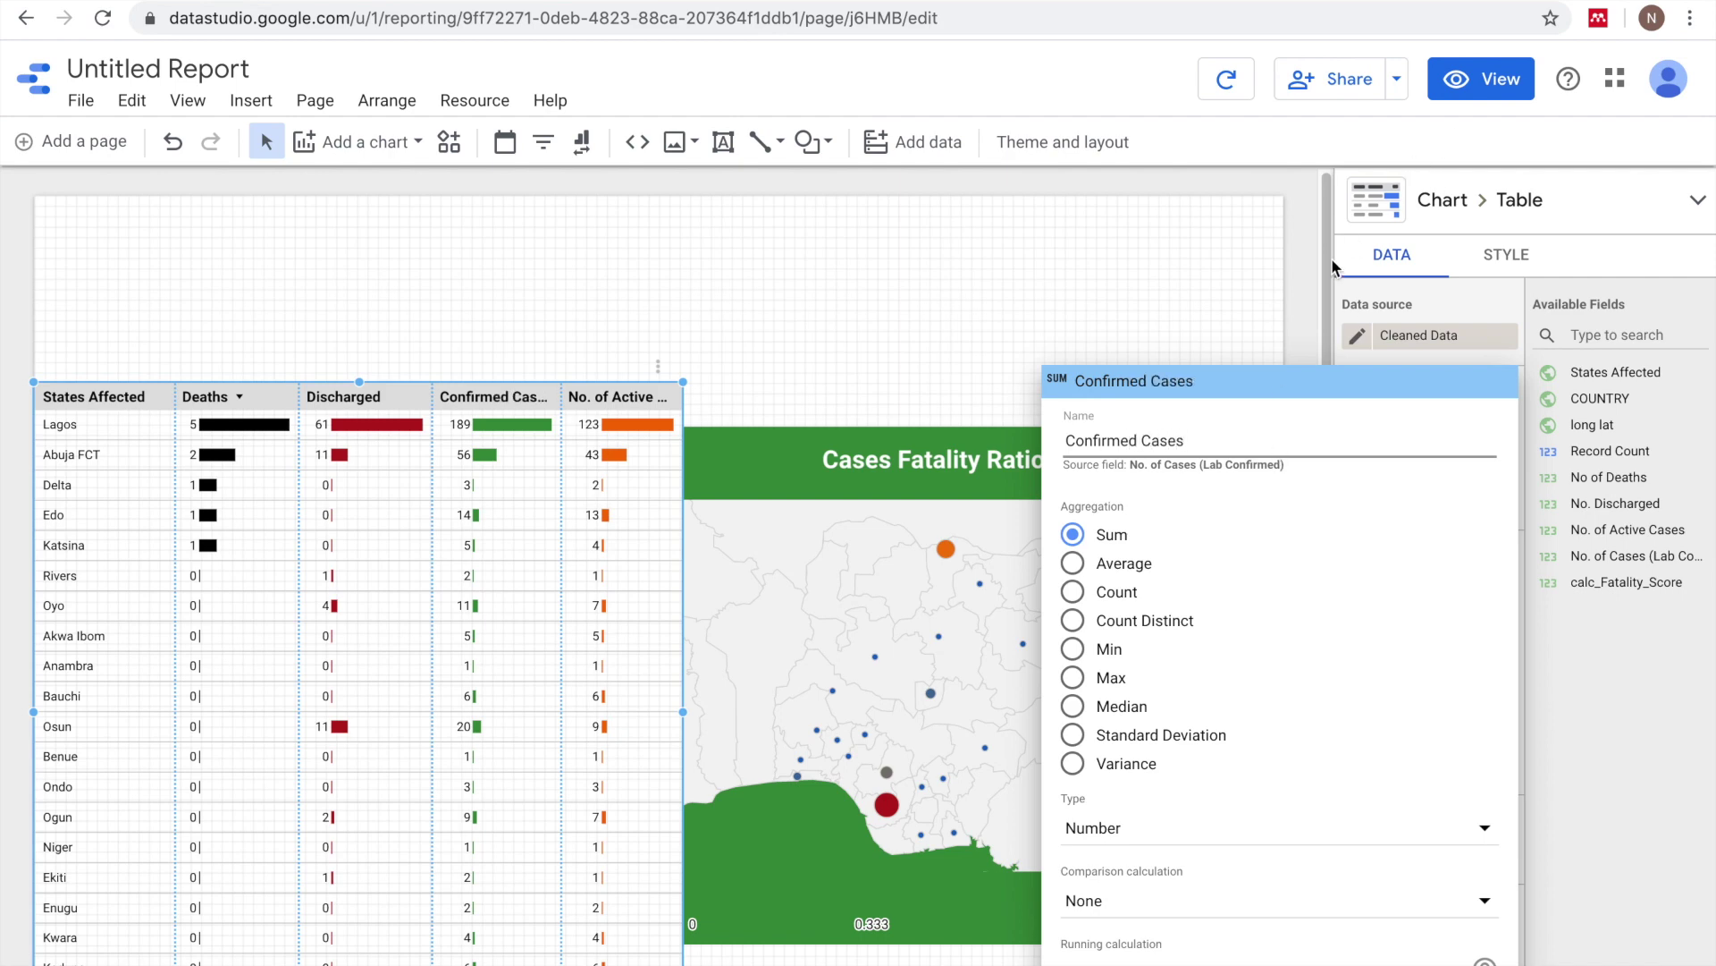
{"action": "left_click", "coordinate": [1285, 284]}
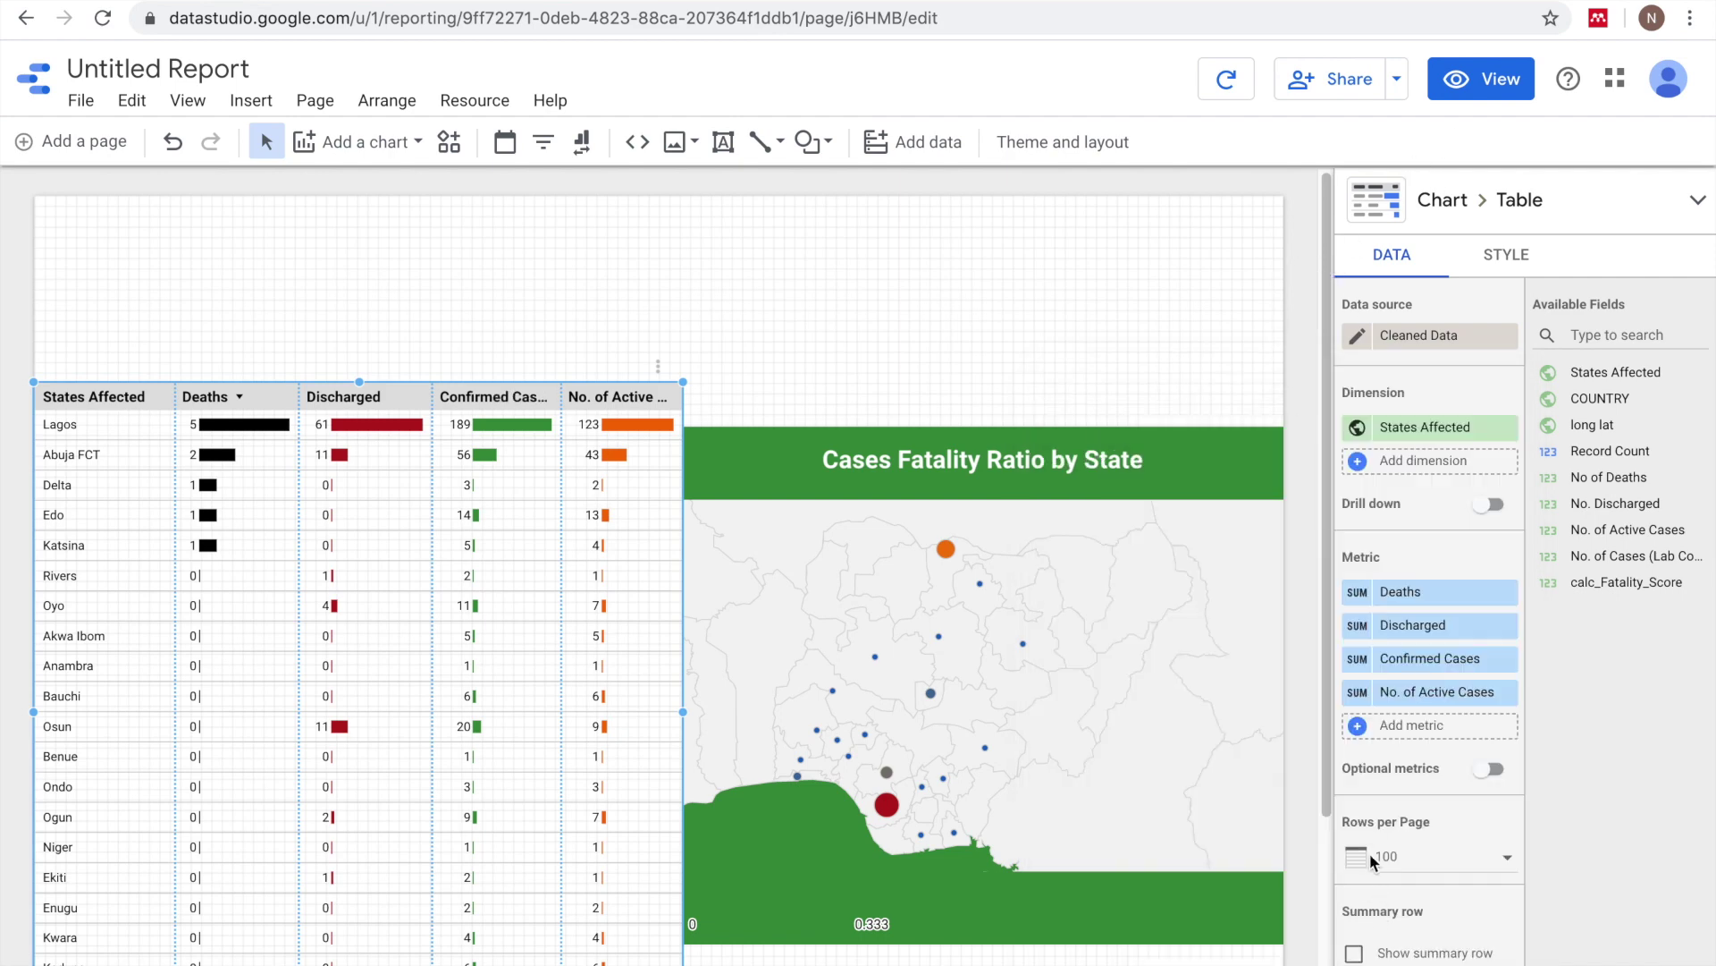
- Rename the No. of Active Cases metric to Active Cases, and move Confirmed Cases ahead of Deaths as the table's first metric
{"action": "left_click", "coordinate": [1357, 692]}
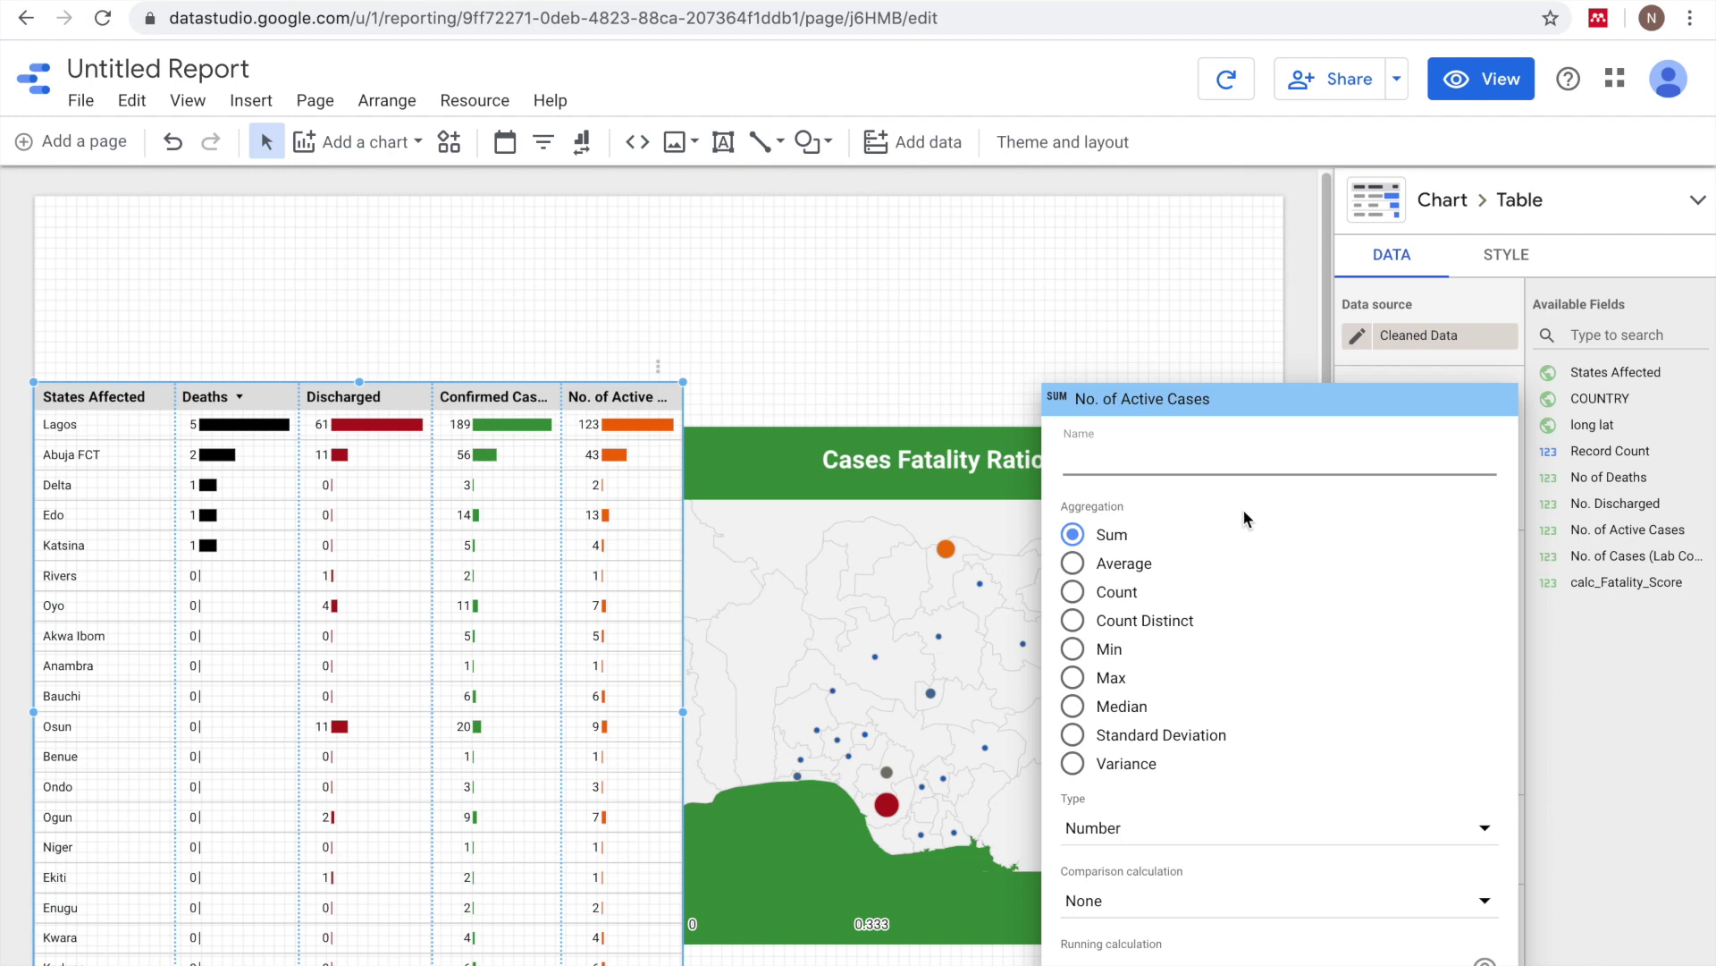
{"action": "type", "text": "Active Cases"}
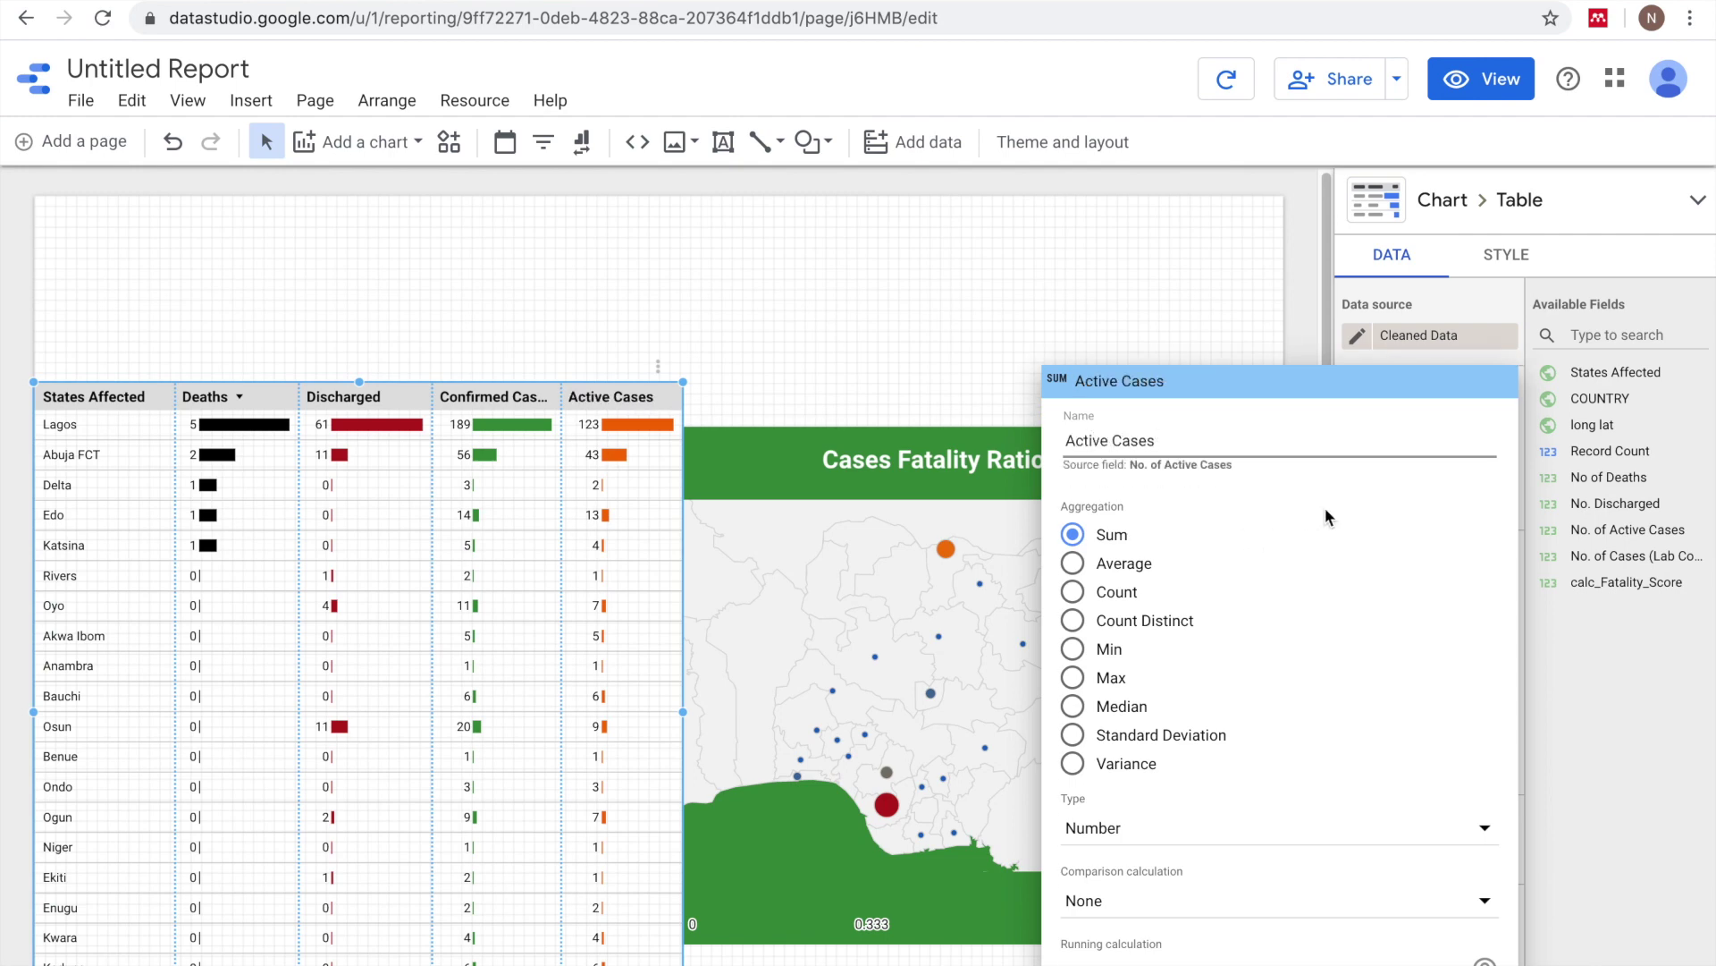
{"action": "left_click", "coordinate": [1301, 331]}
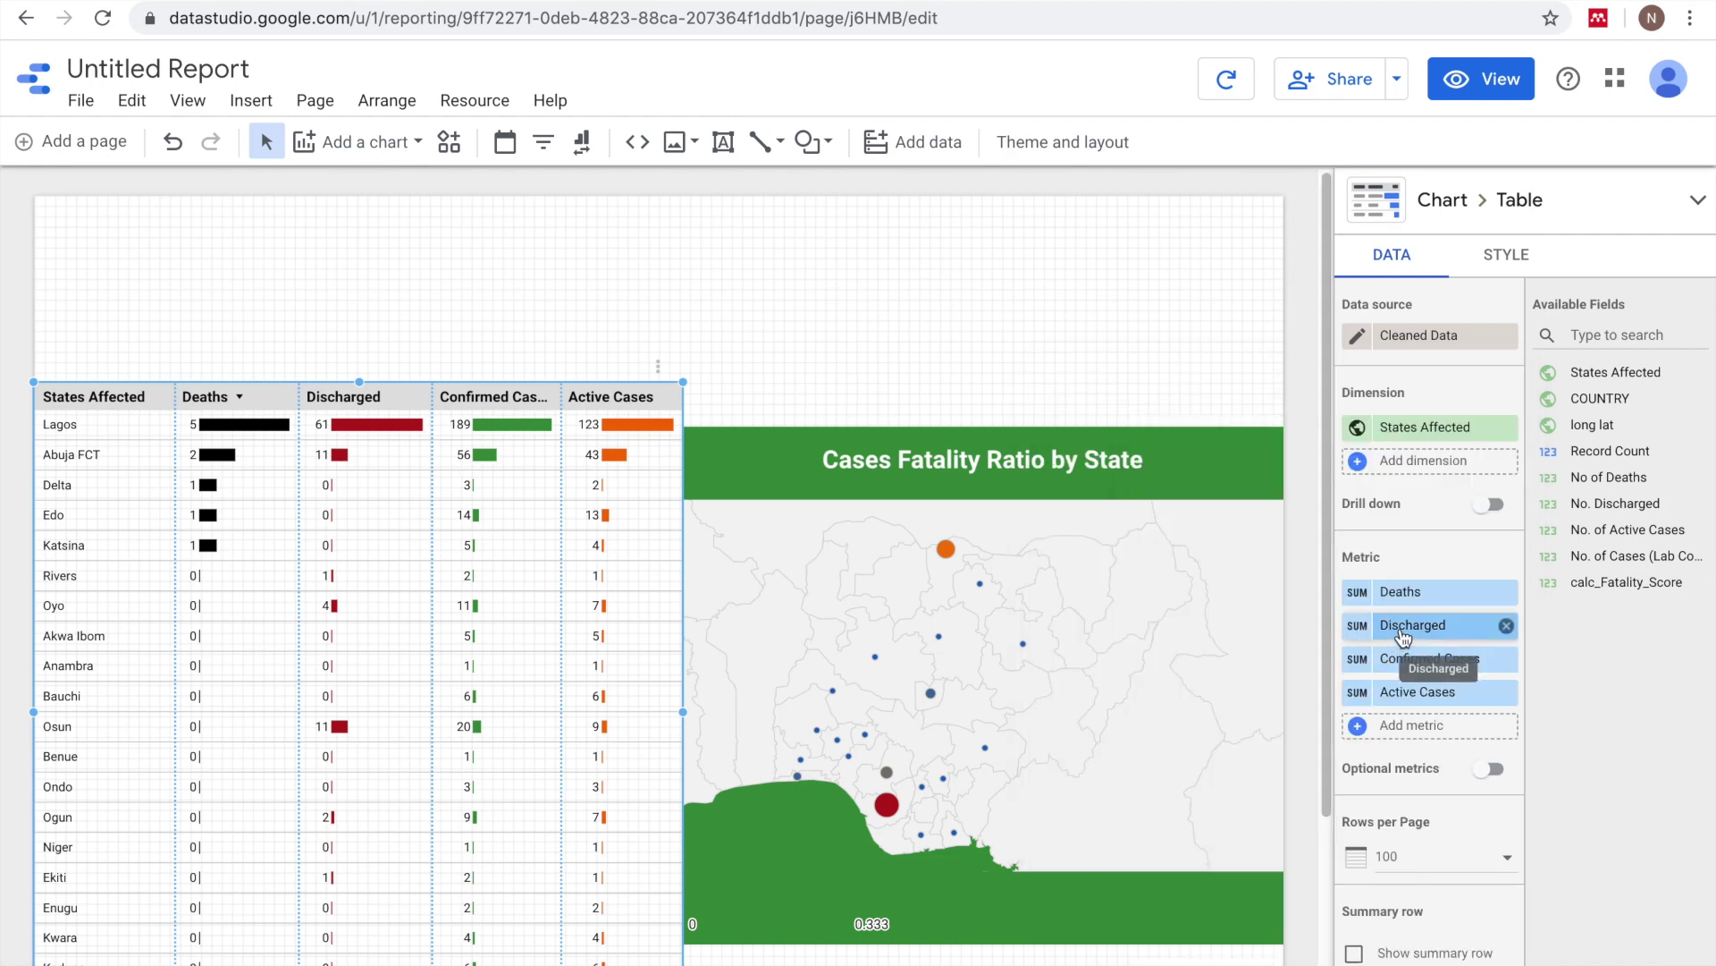
{"action": "left_click_drag", "start_coordinate": [1427, 671], "coordinate": [1420, 602]}
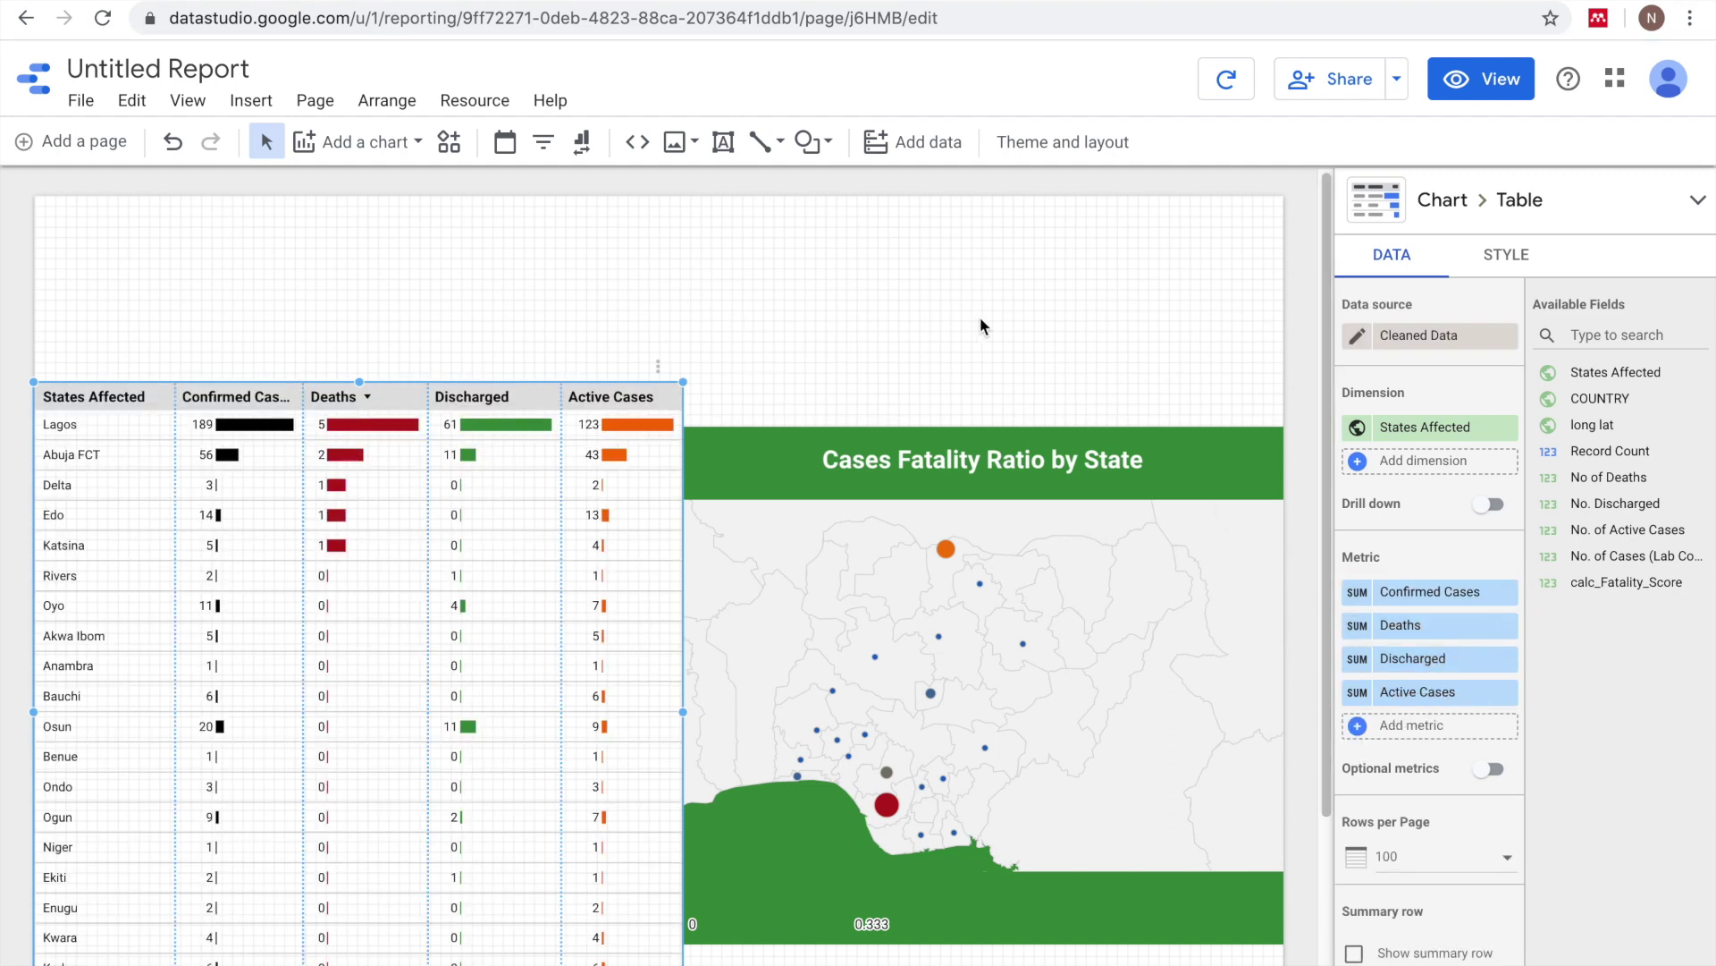
- Insert a scorecard showing the full total in the empty area above the table
{"action": "left_click", "coordinate": [395, 144]}
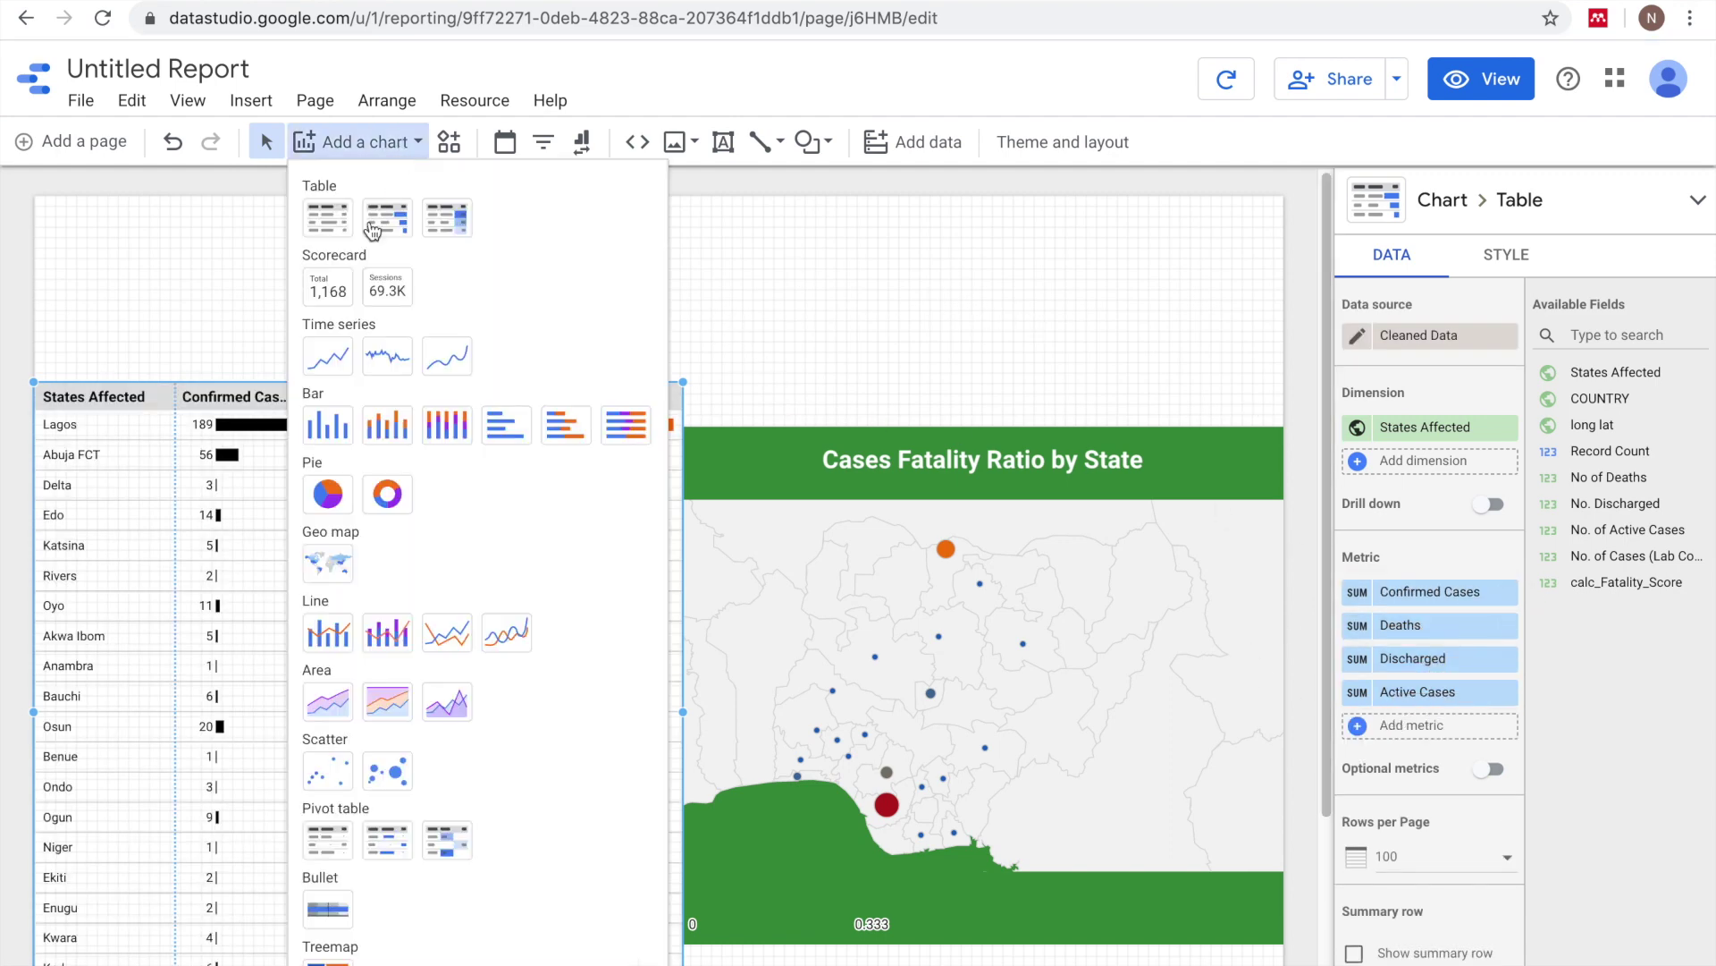
{"action": "left_click", "coordinate": [338, 295]}
{"action": "left_click", "coordinate": [109, 250]}
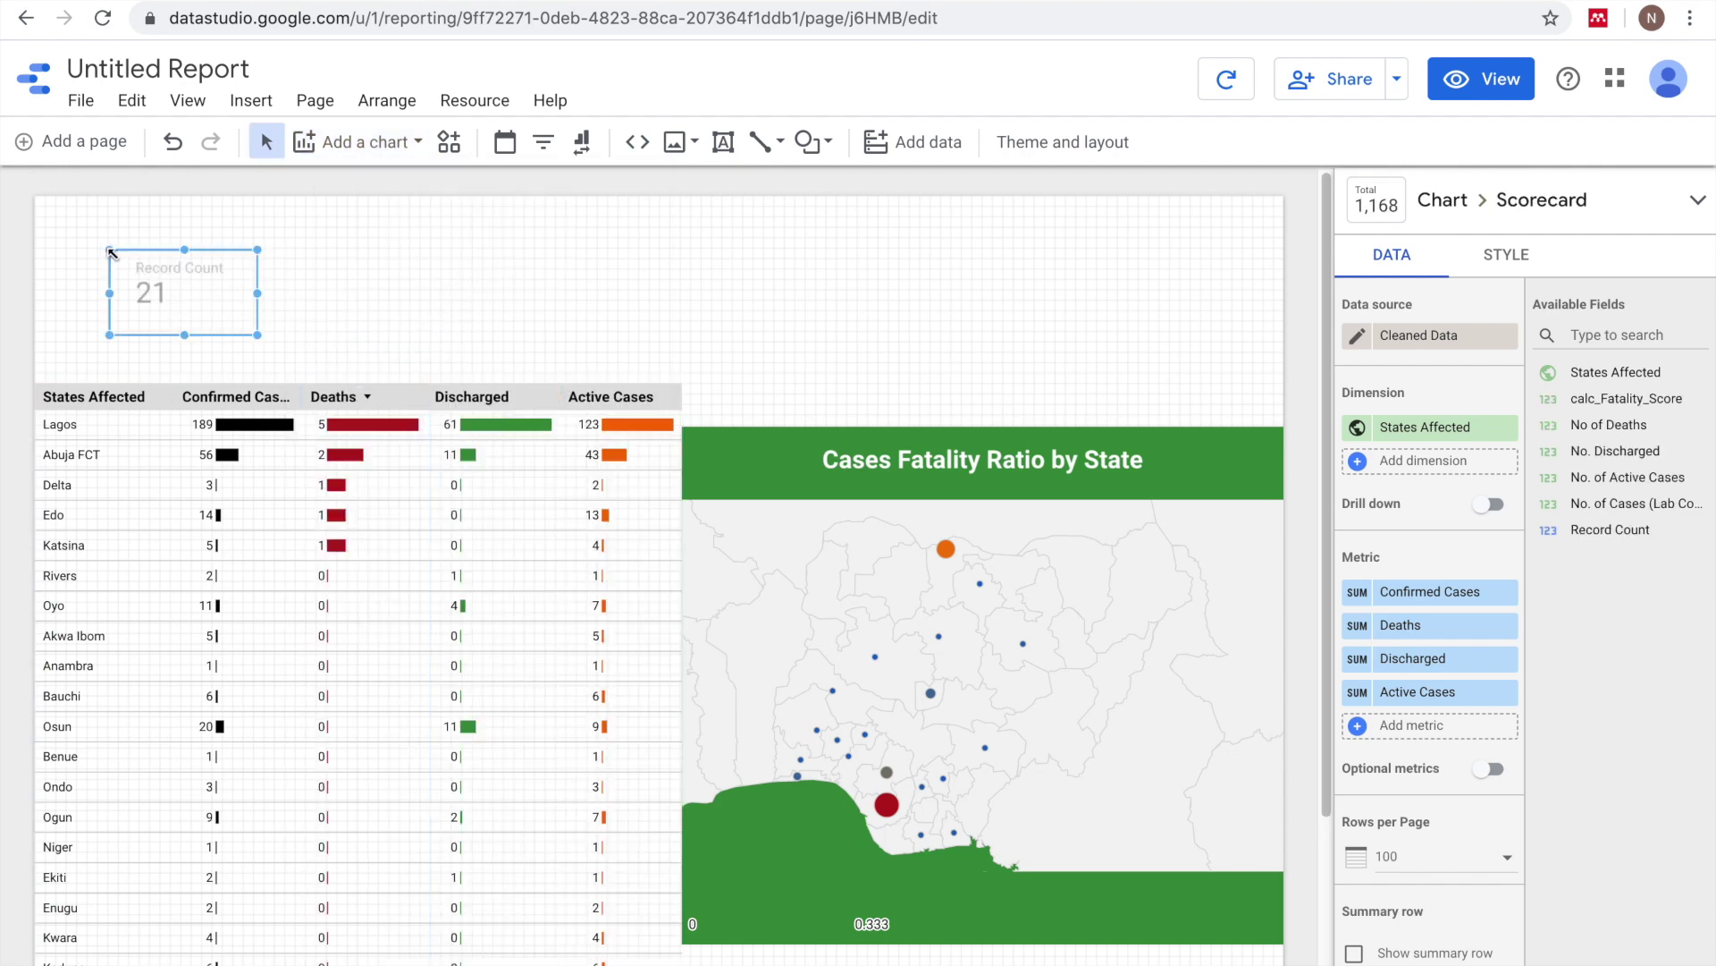
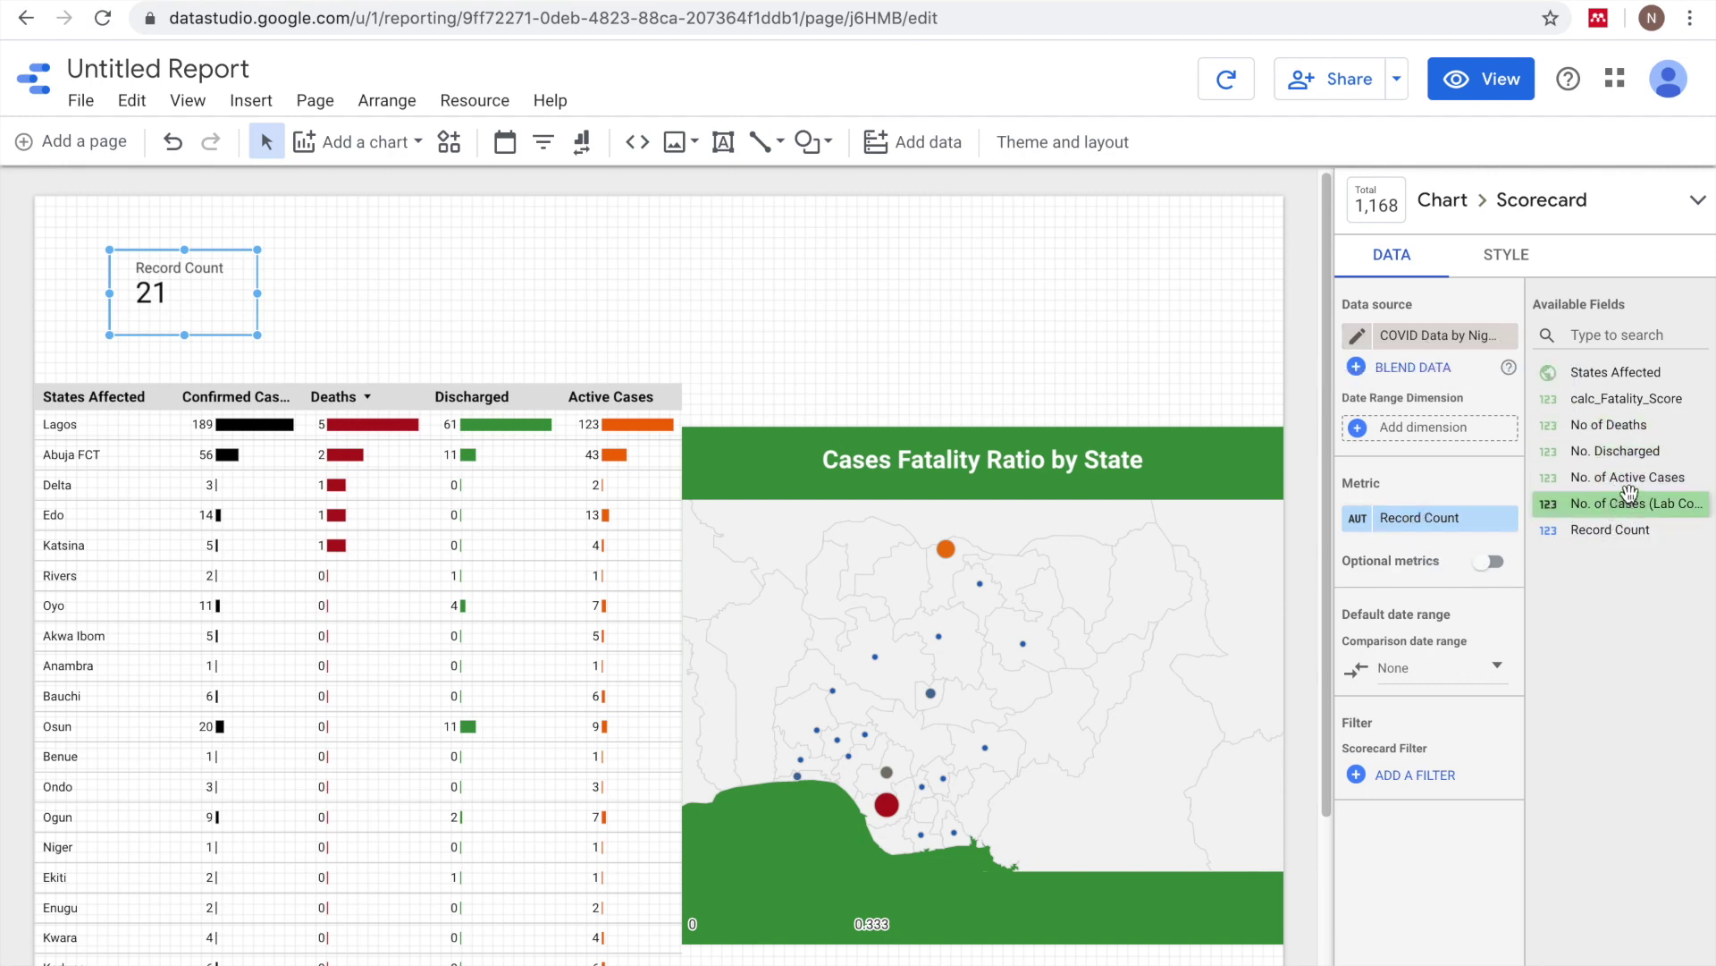
- Set the scorecard's metric to No. of Cases (Lab Confirmed) and compare it with the total row in the source spreadsheet
{"action": "left_click_drag", "start_coordinate": [1629, 497], "coordinate": [1486, 523]}
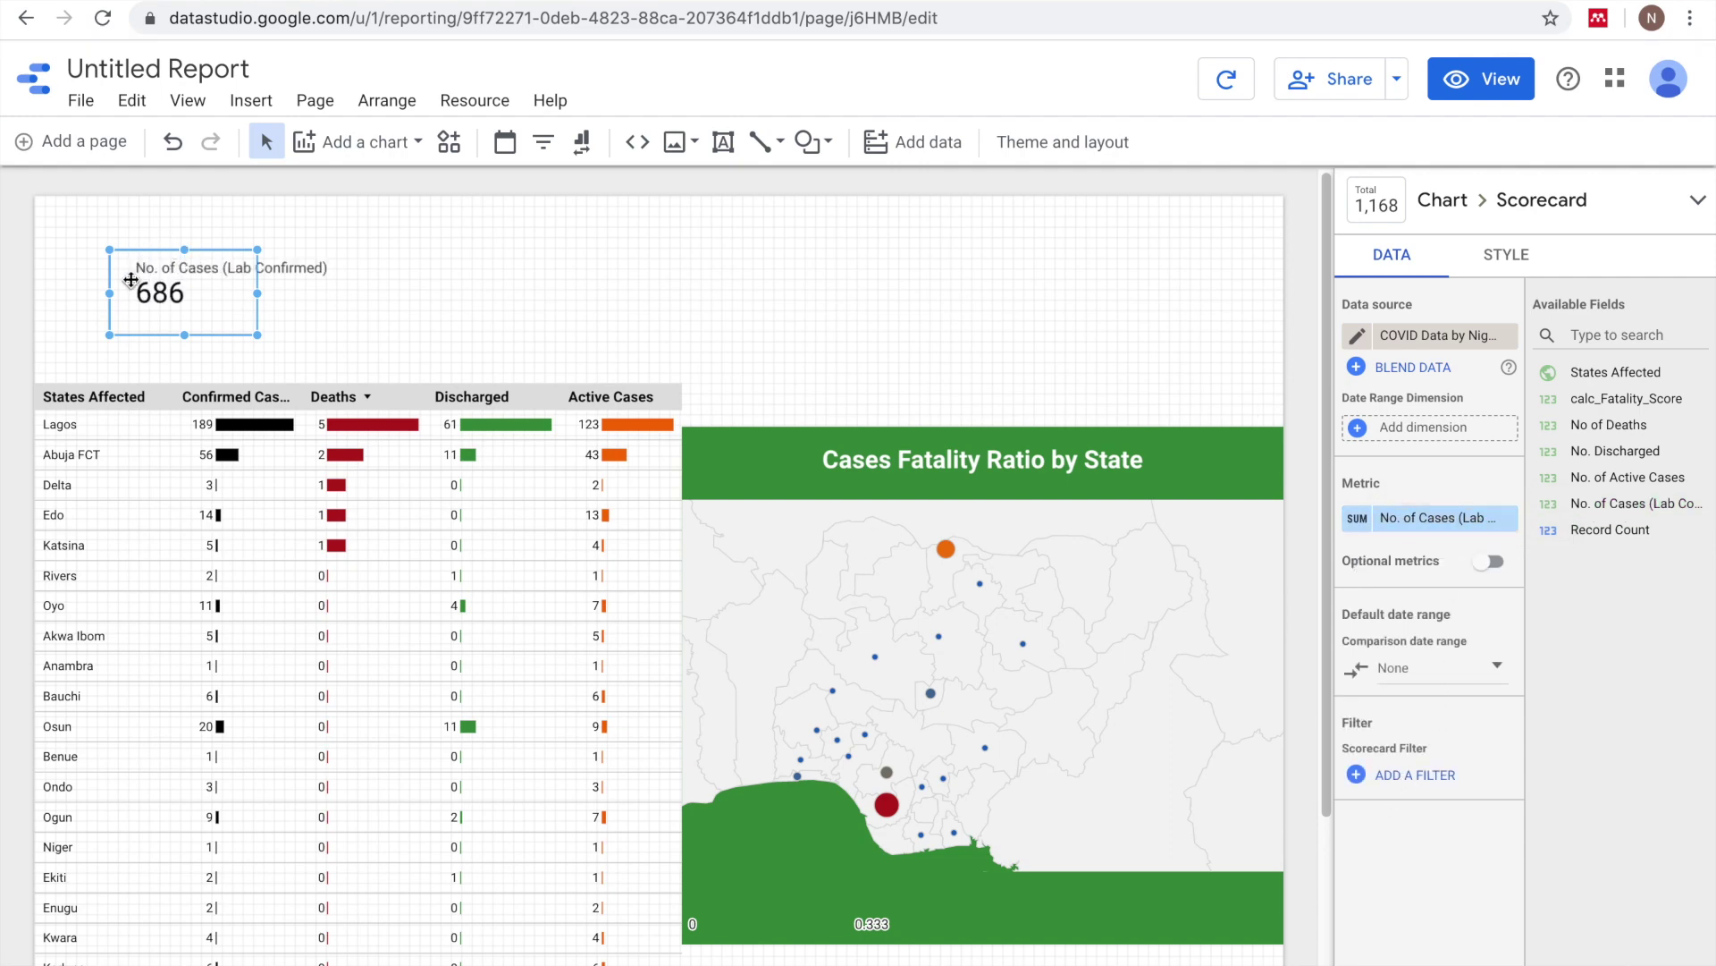
{"action": "left_click", "coordinate": [175, 1]}
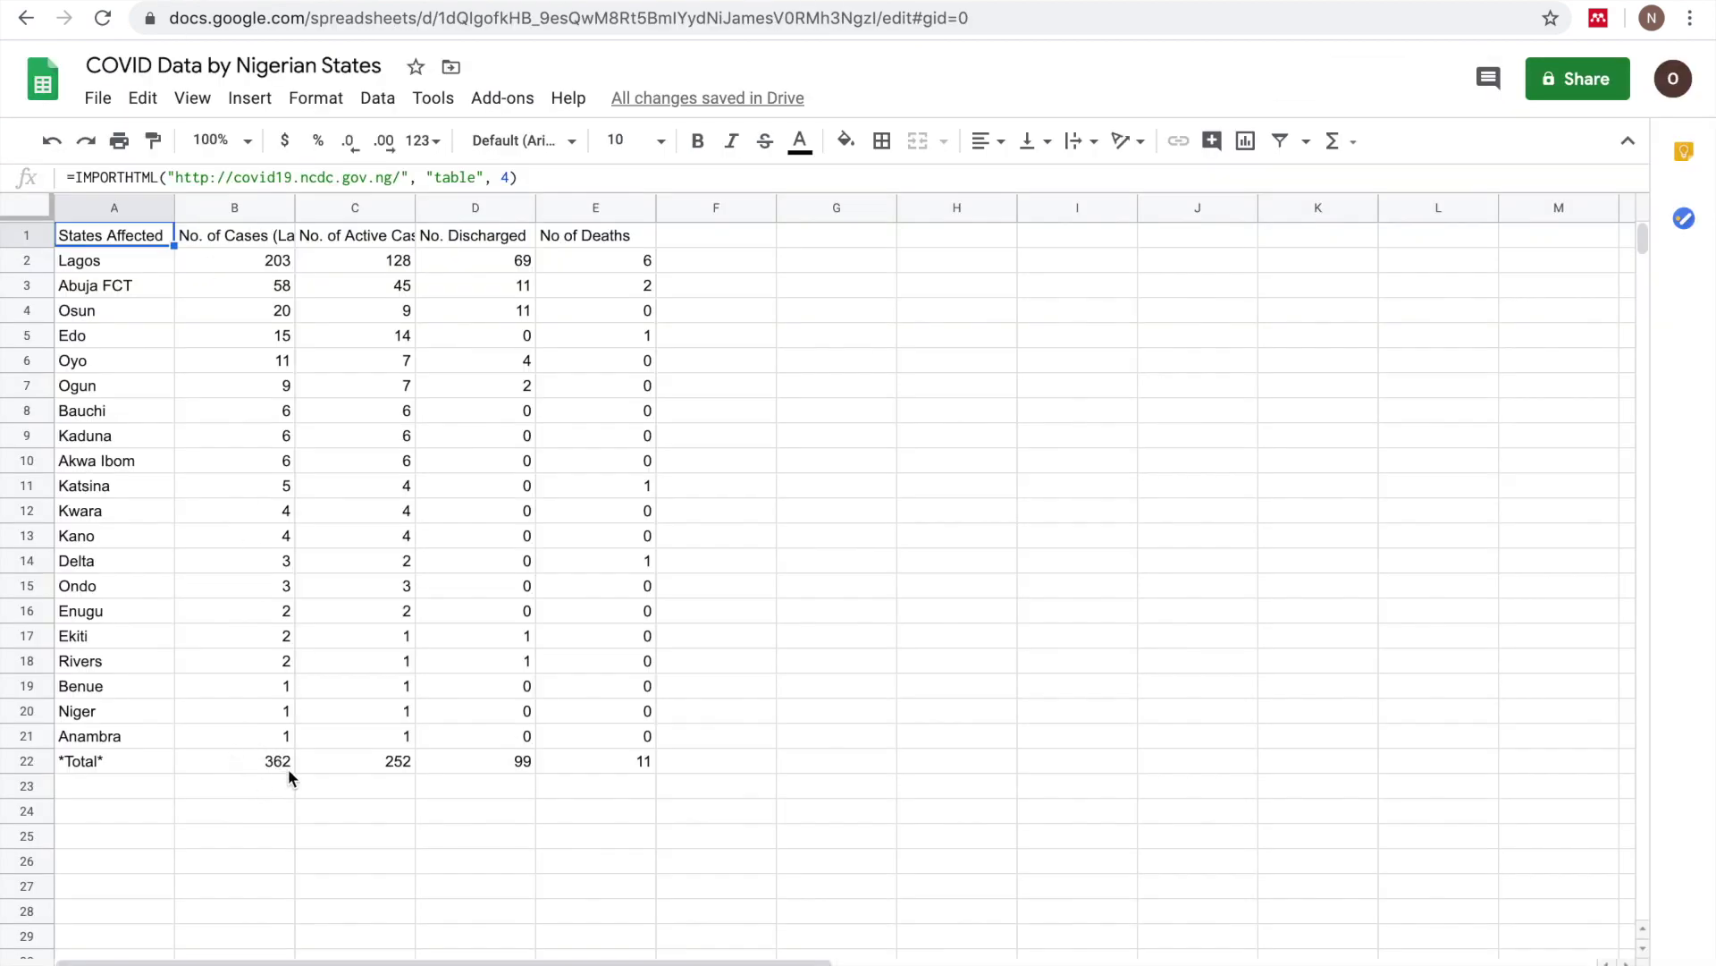
{"action": "left_click", "coordinate": [983, 1]}
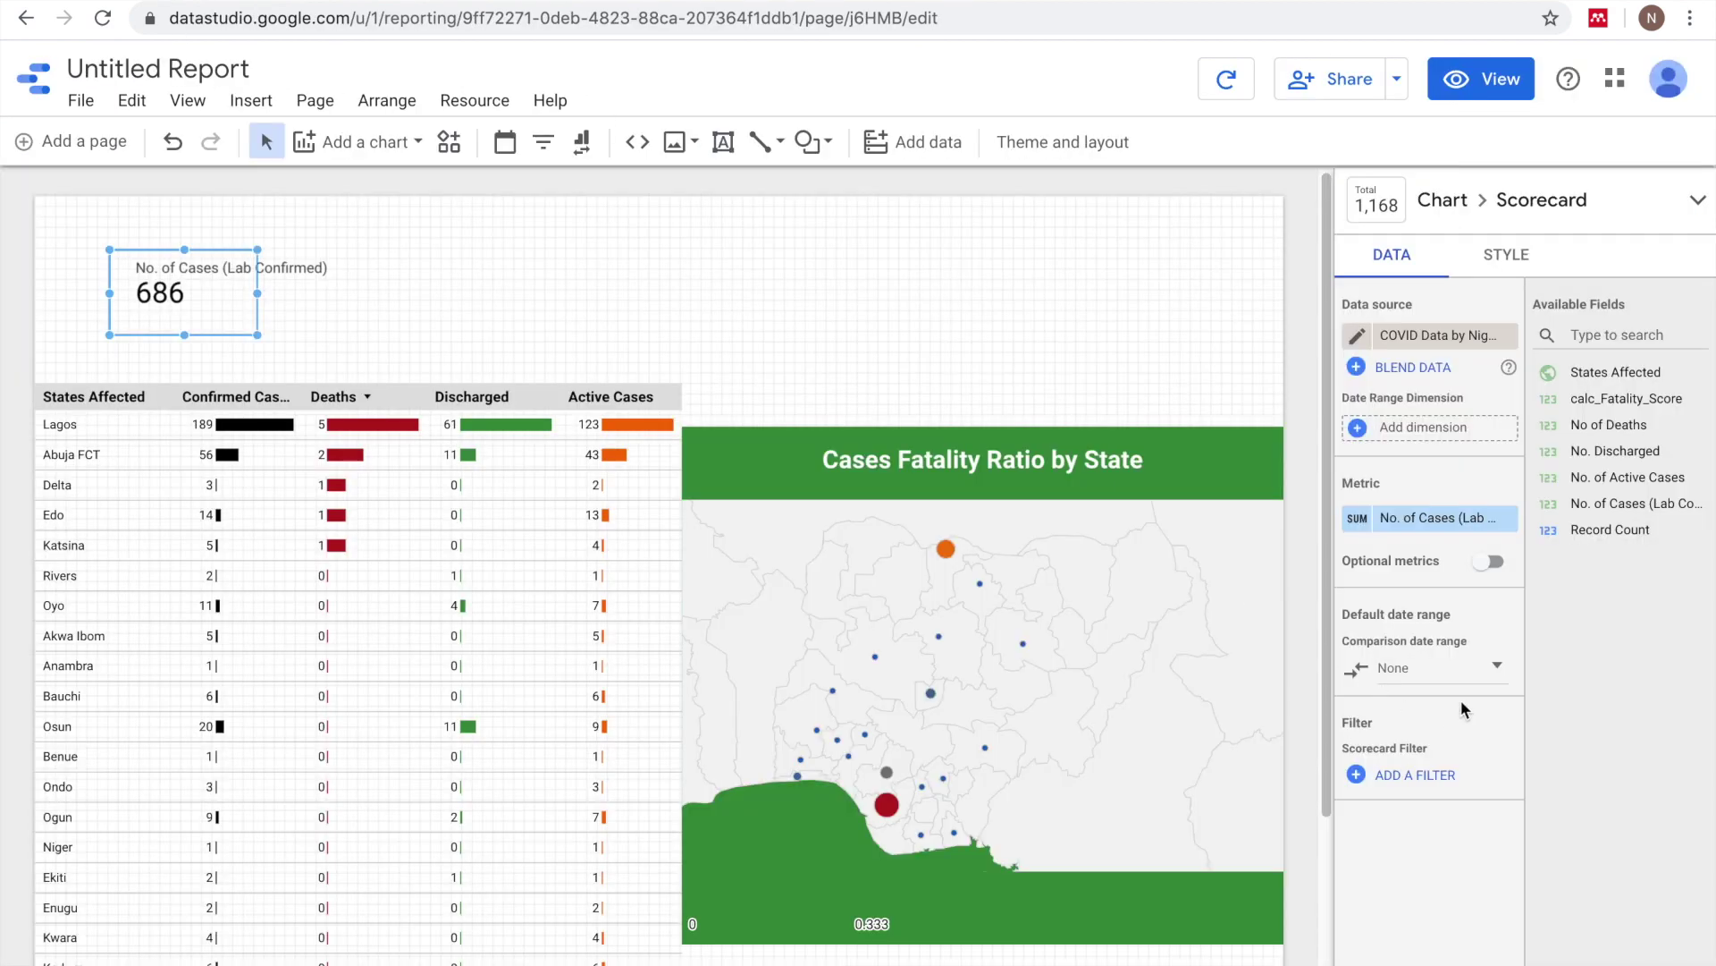
- Create a scorecard filter named Totals that includes records where States Affected contains Total
{"action": "left_click", "coordinate": [1404, 774]}
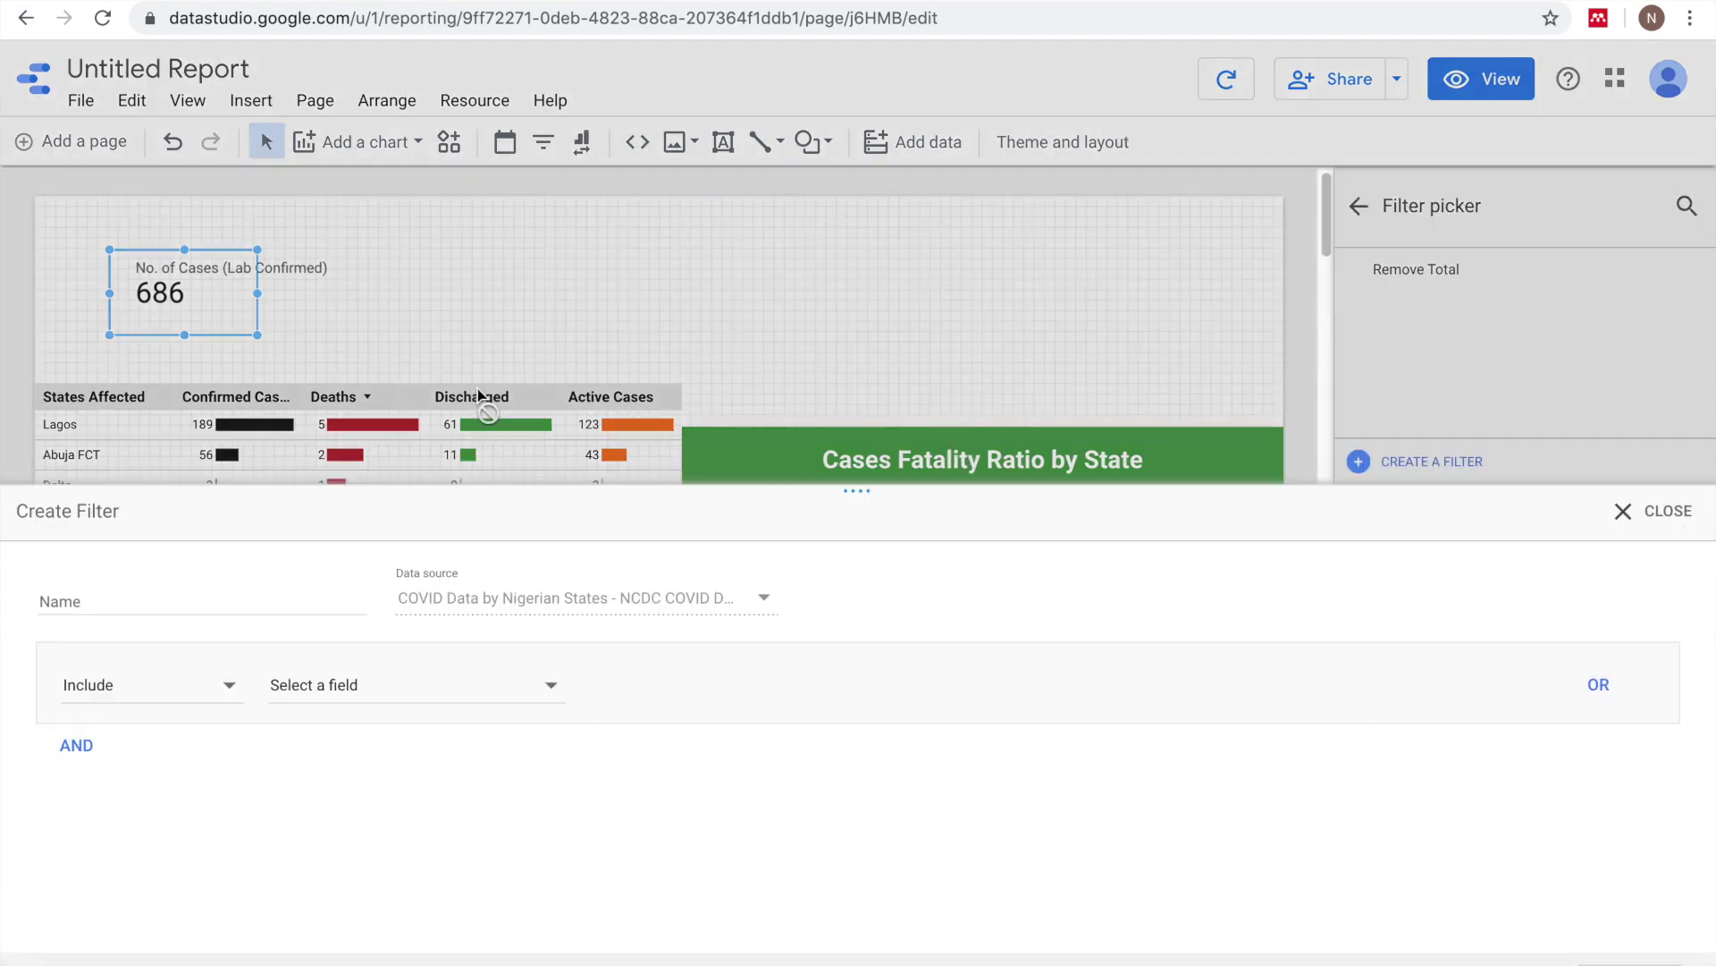
{"action": "left_click", "coordinate": [349, 592]}
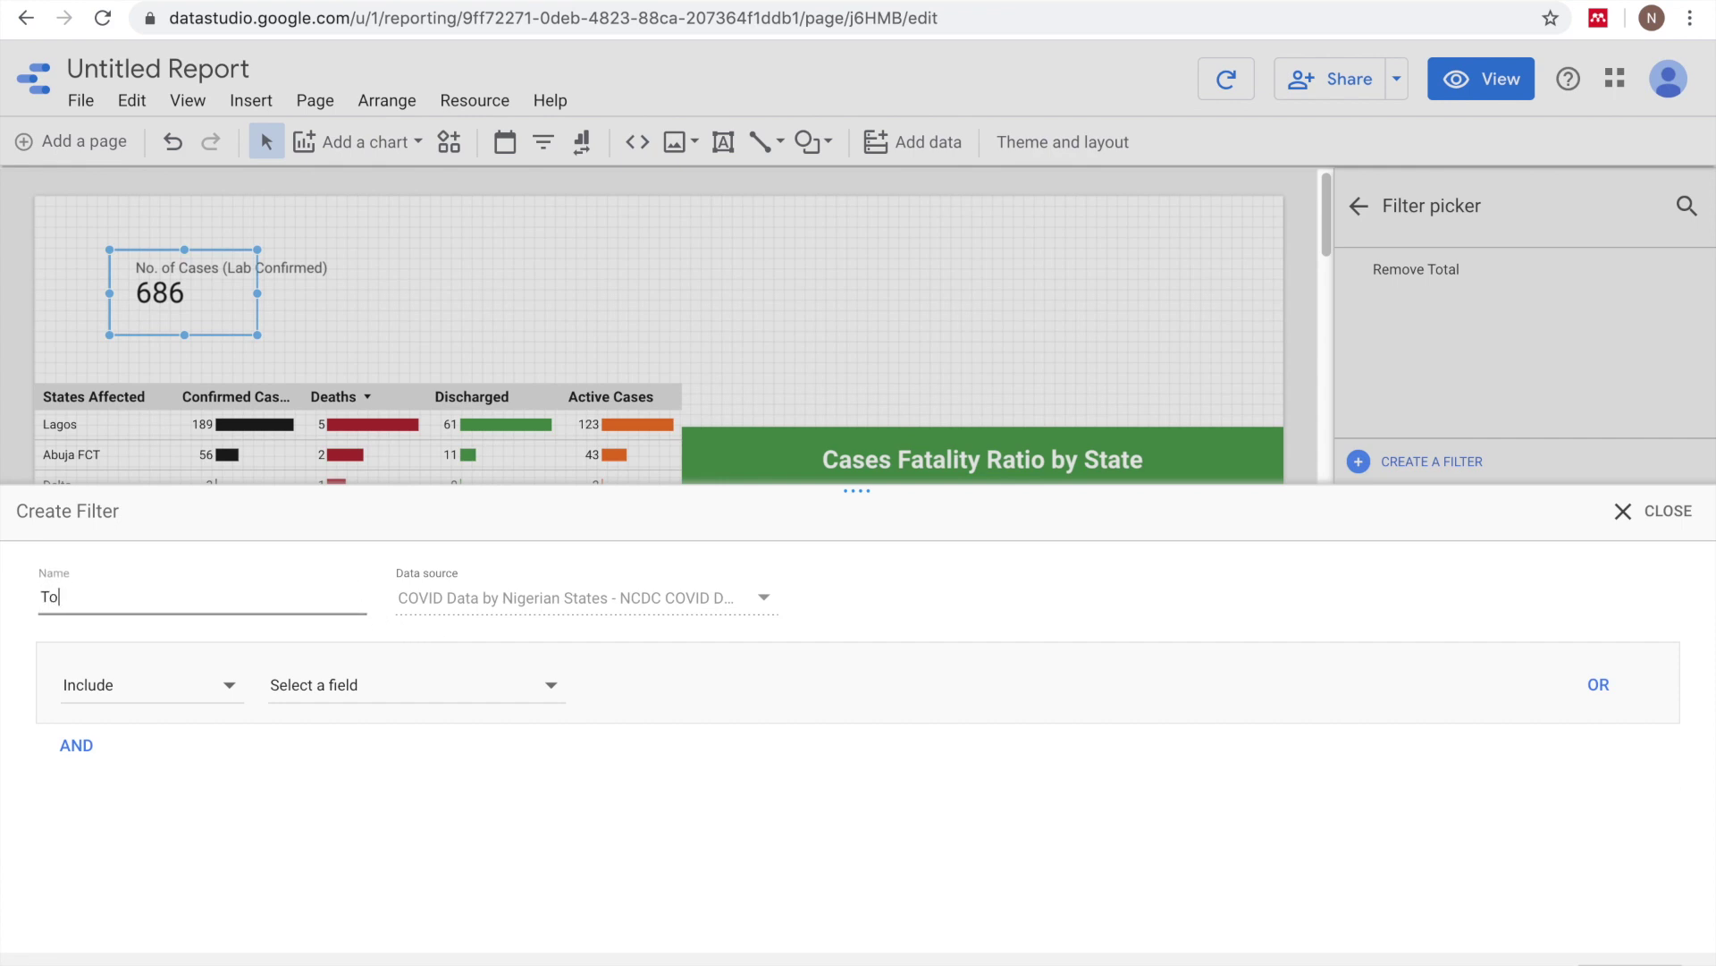
{"action": "left_click", "coordinate": [386, 692]}
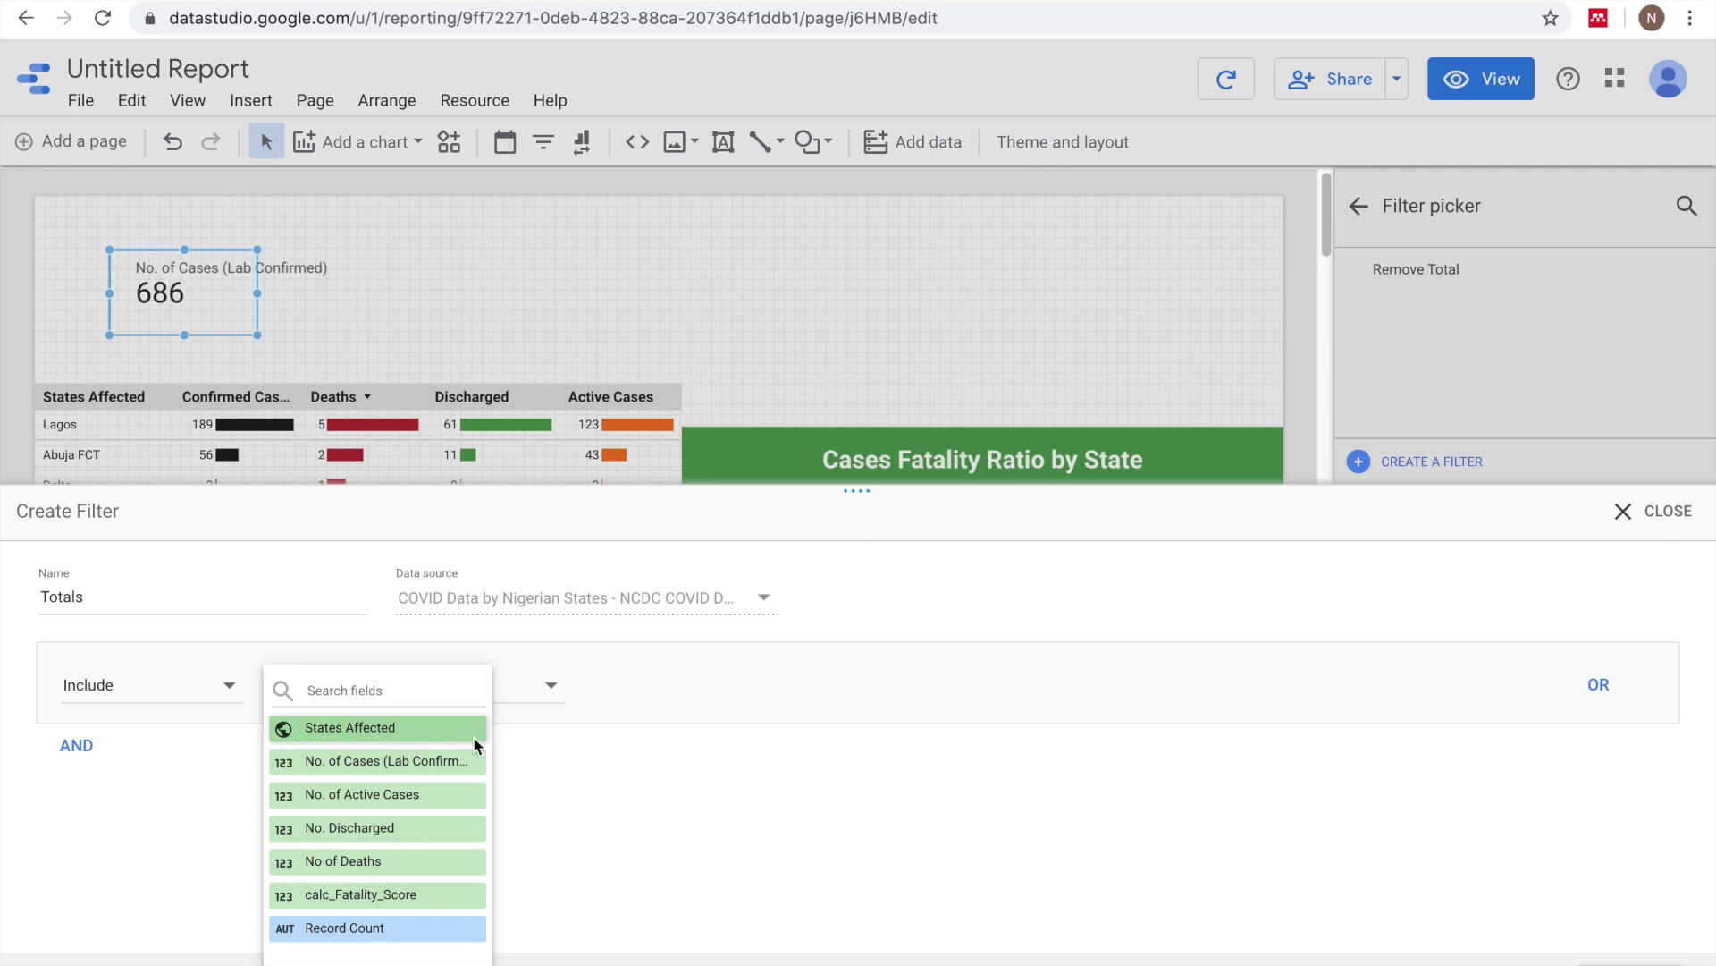
{"action": "left_click", "coordinate": [473, 737]}
{"action": "left_click", "coordinate": [626, 699]}
{"action": "left_click", "coordinate": [635, 702]}
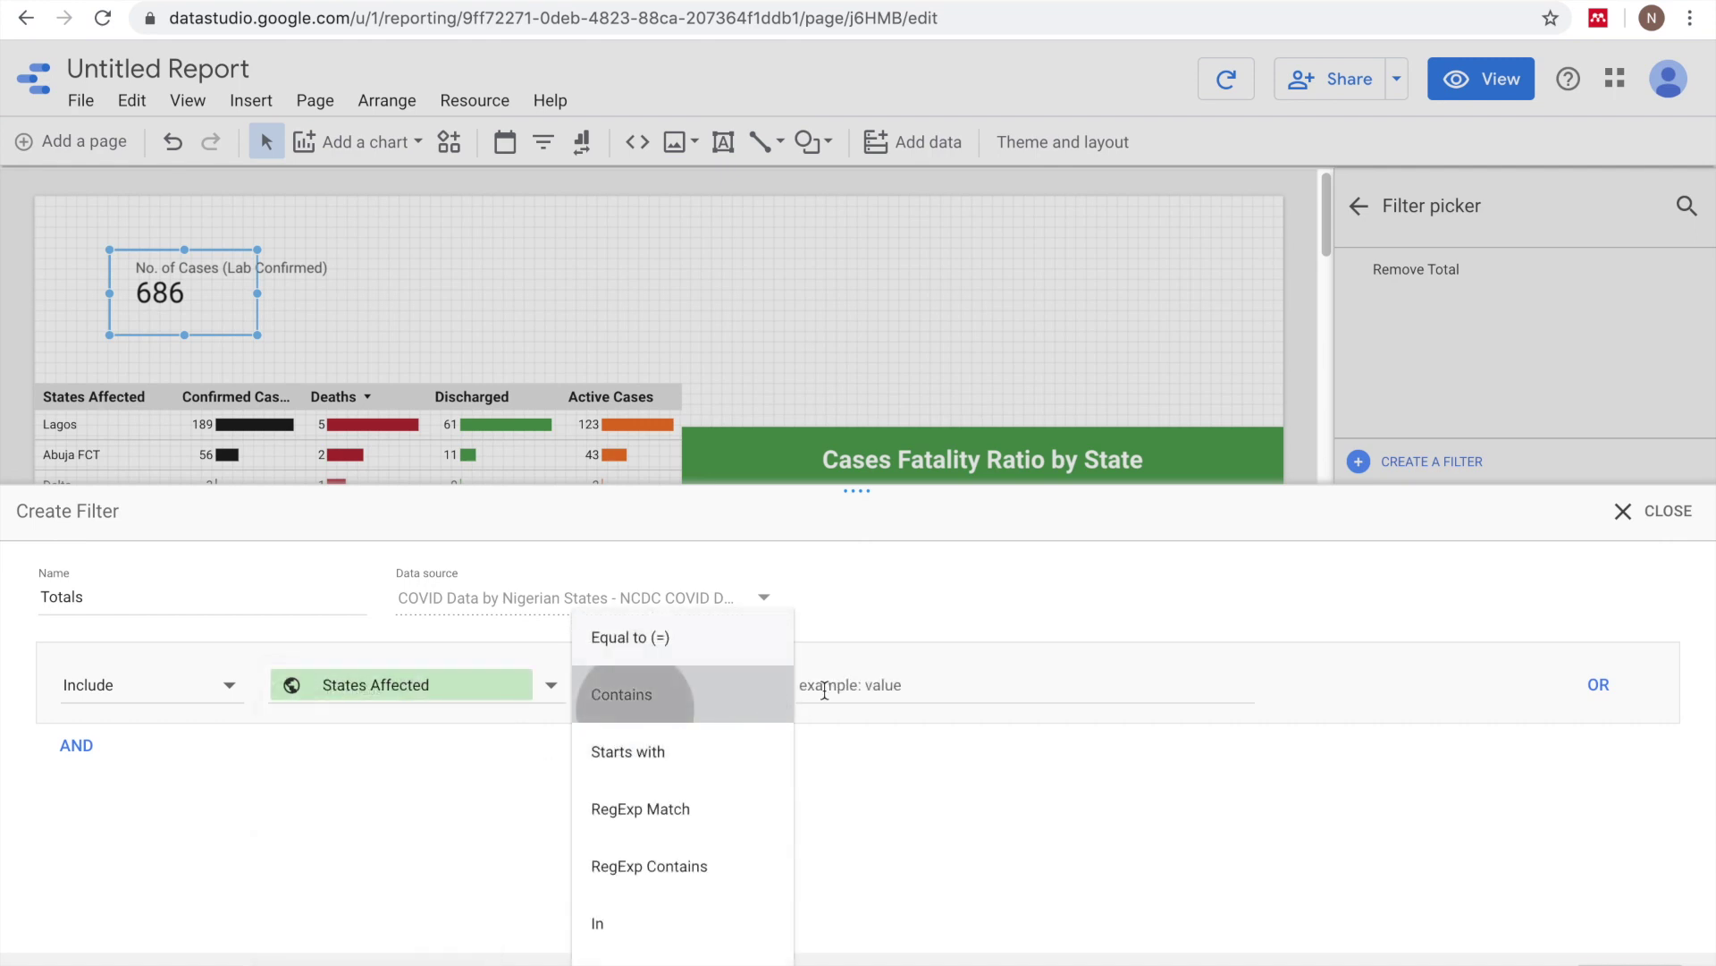
{"action": "left_click", "coordinate": [854, 684]}
{"action": "type", "text": "Total"}
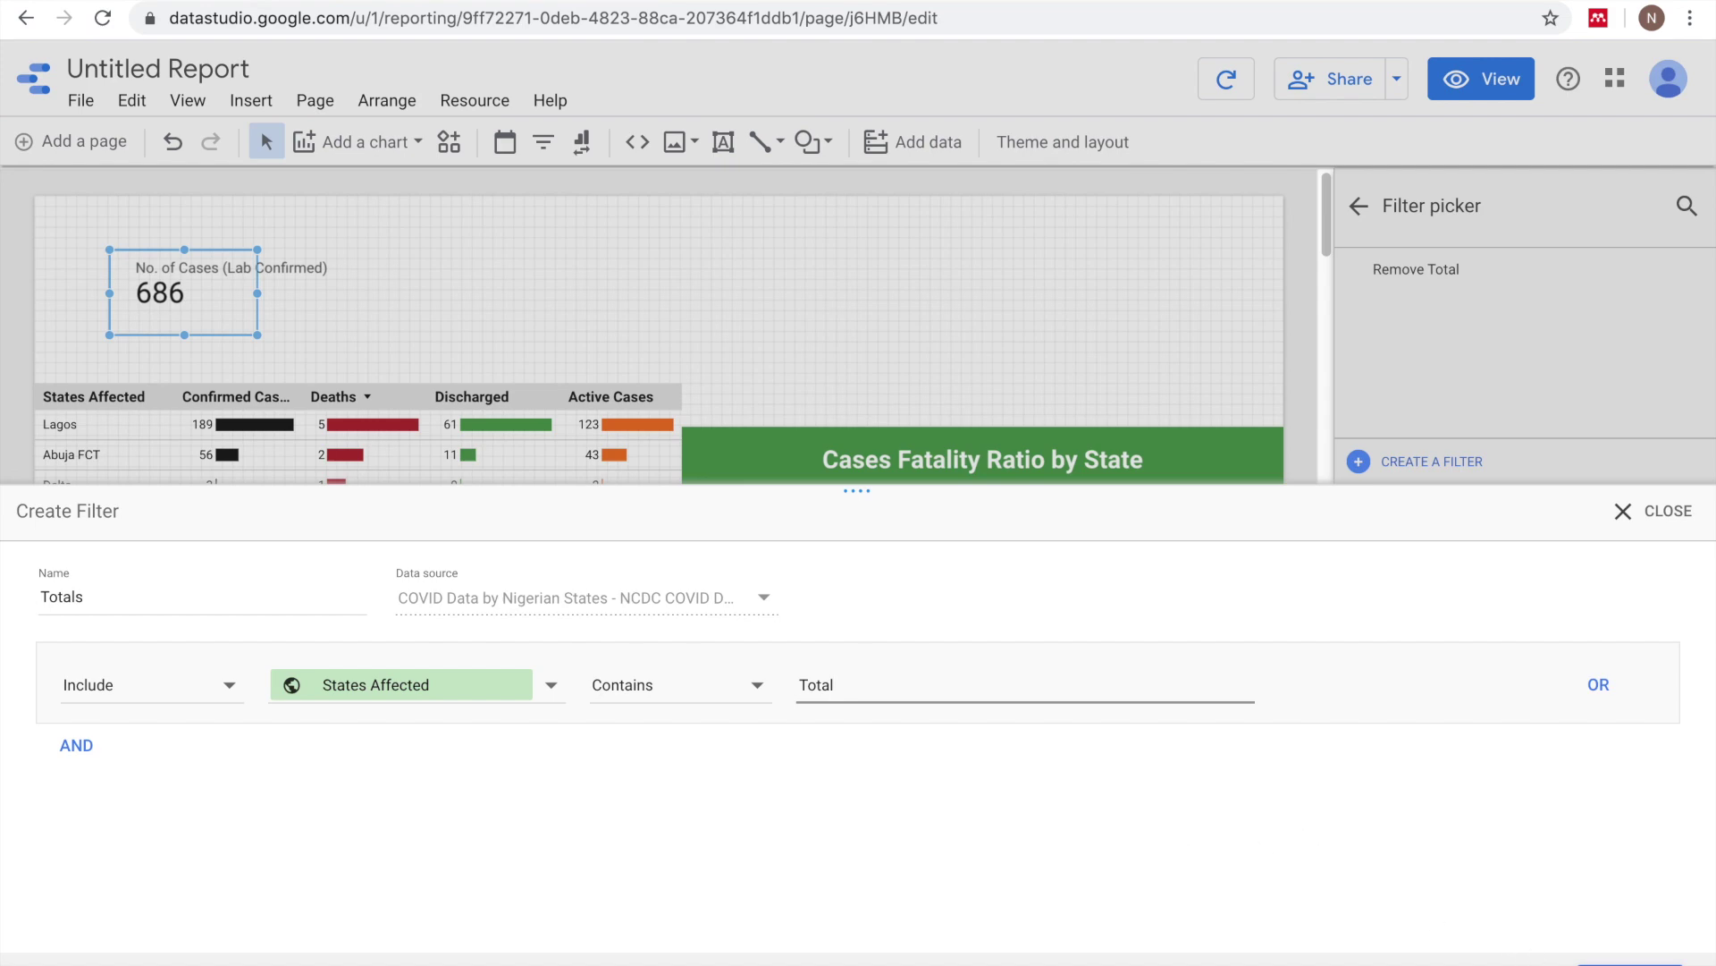
{"action": "left_click", "coordinate": [1628, 961]}
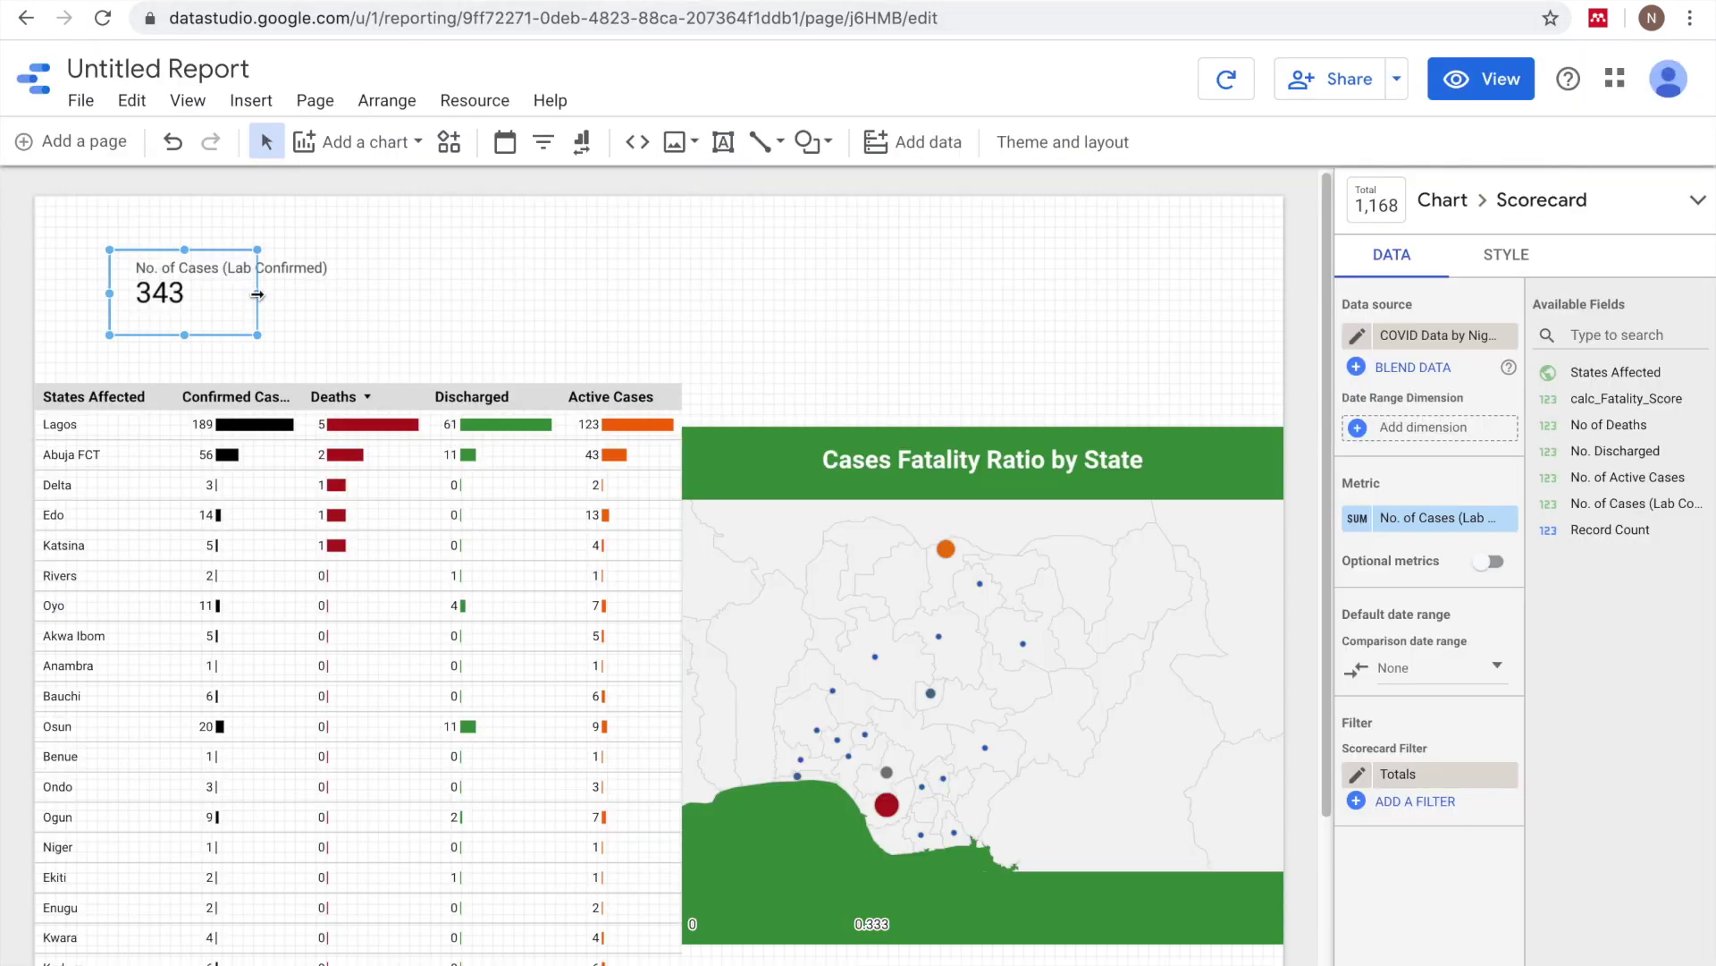
- Widen the scorecard so its full label fits inside, and refresh the report data
{"action": "left_click_drag", "start_coordinate": [258, 294], "coordinate": [342, 294]}
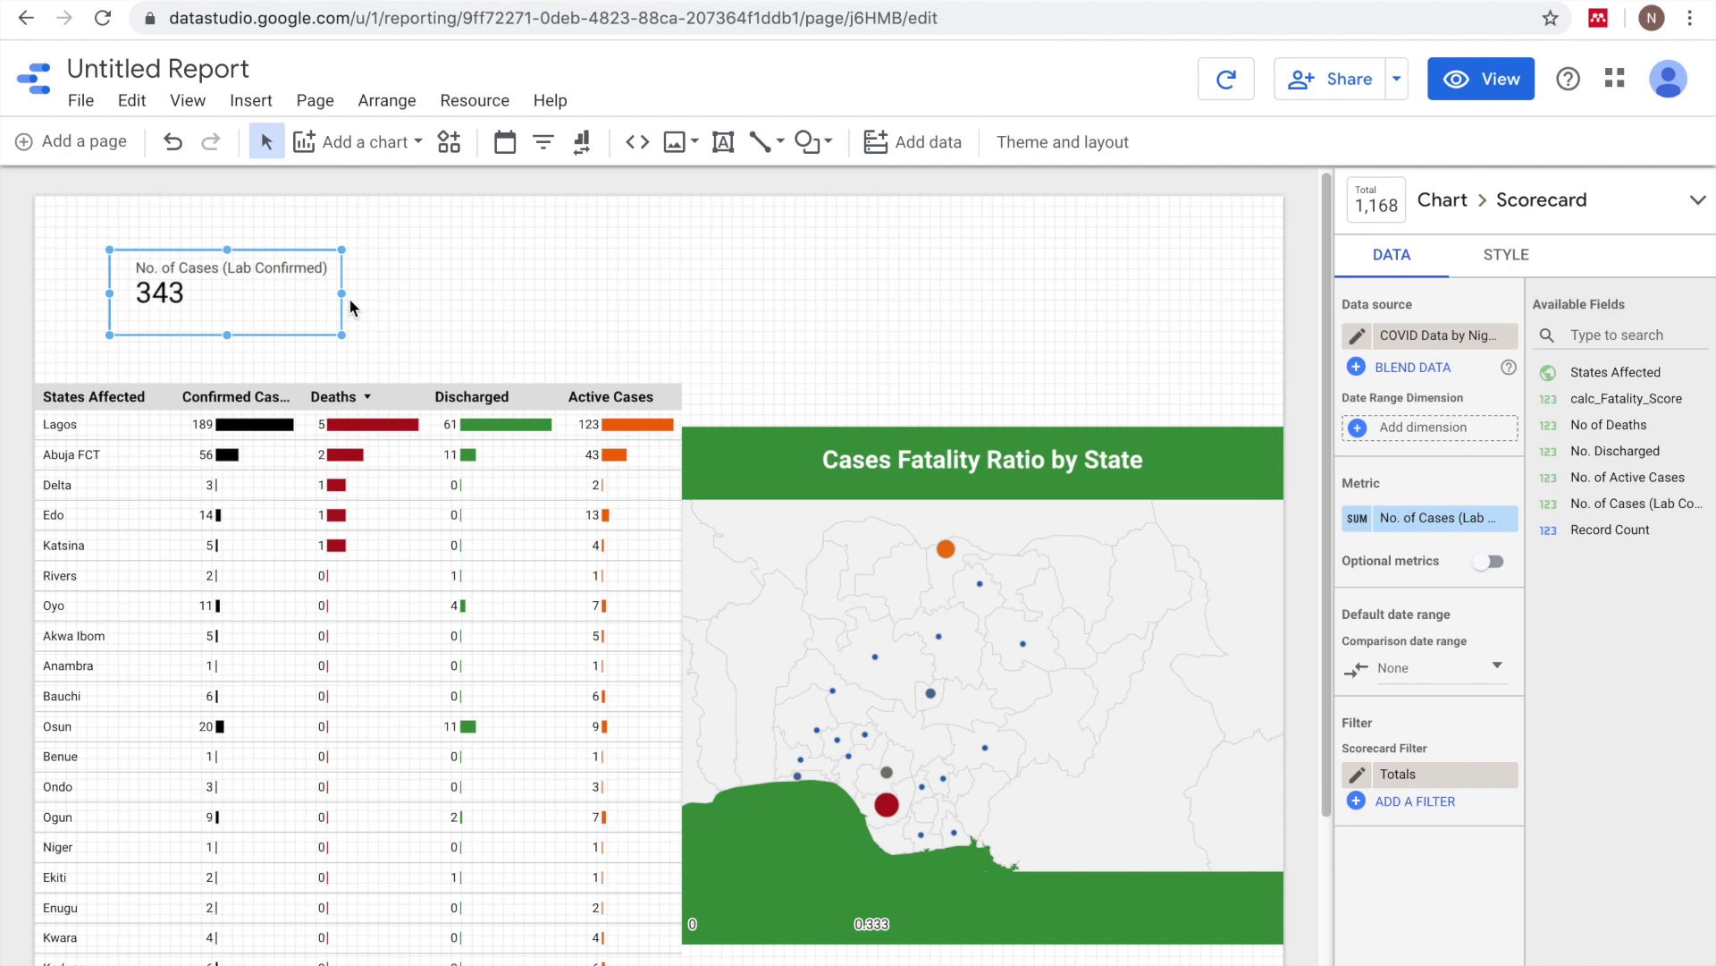
{"action": "left_click", "coordinate": [1232, 94]}
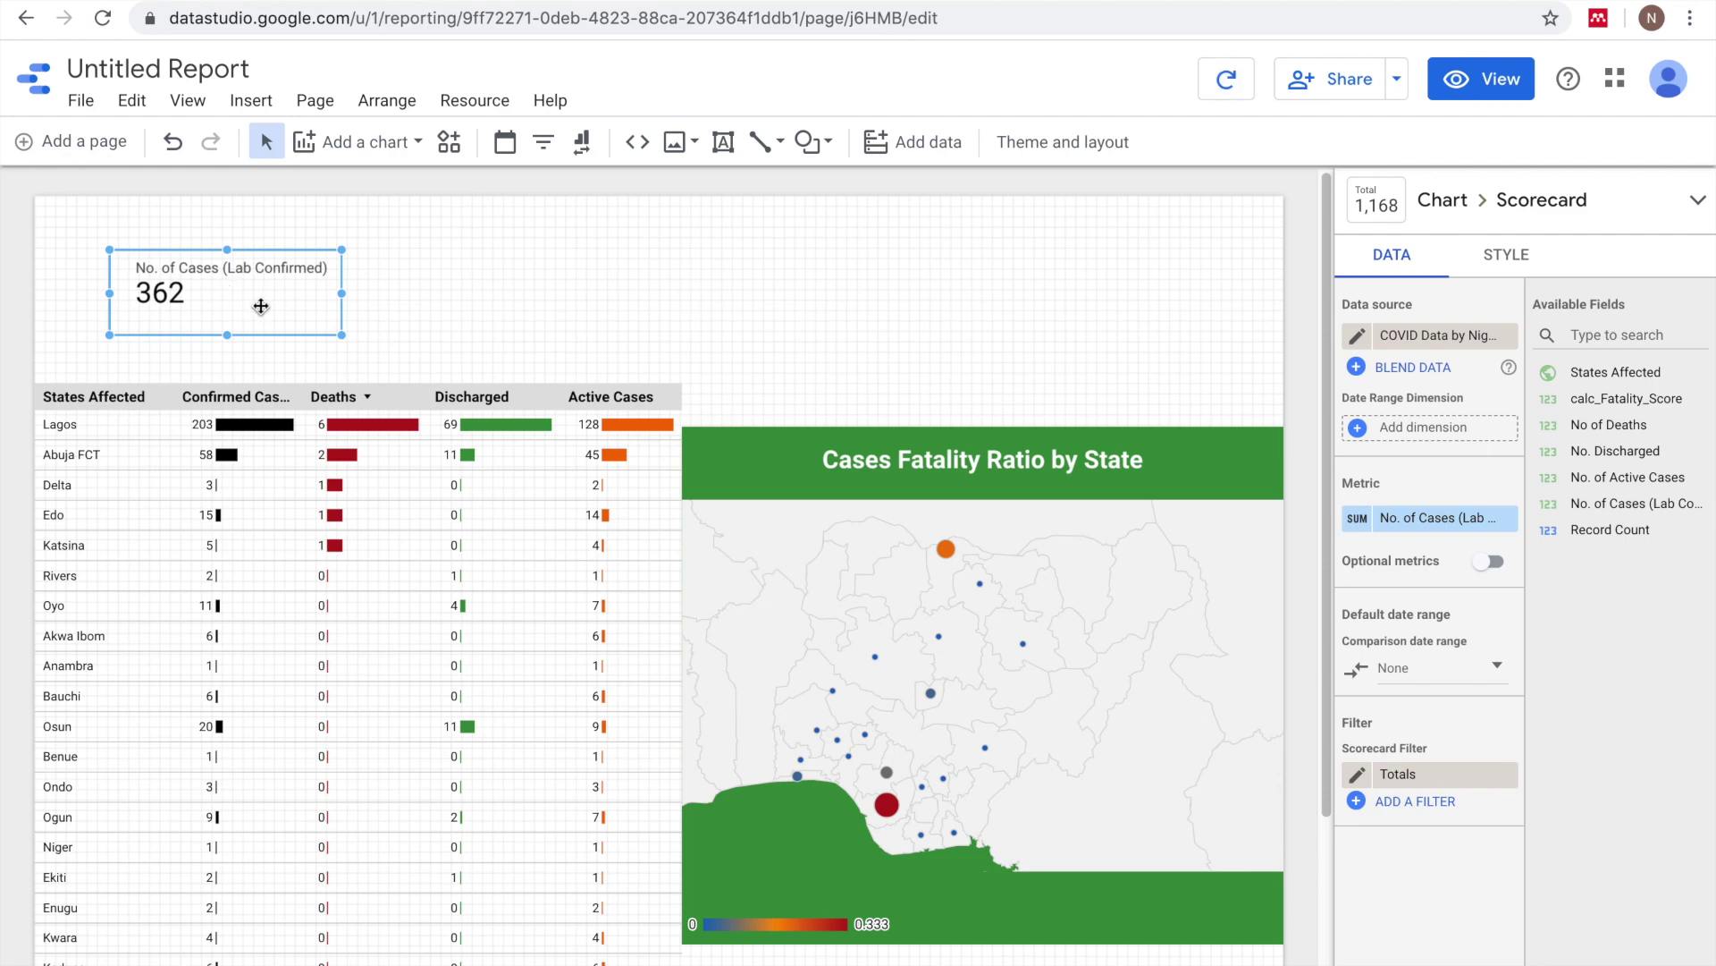
- Duplicate the scorecard along the row into three more, with the metrics No of Deaths, No. Discharged and No. of Active Cases
{"action": "key", "text": "super+v"}
{"action": "left_click_drag", "start_coordinate": [257, 307], "coordinate": [484, 286]}
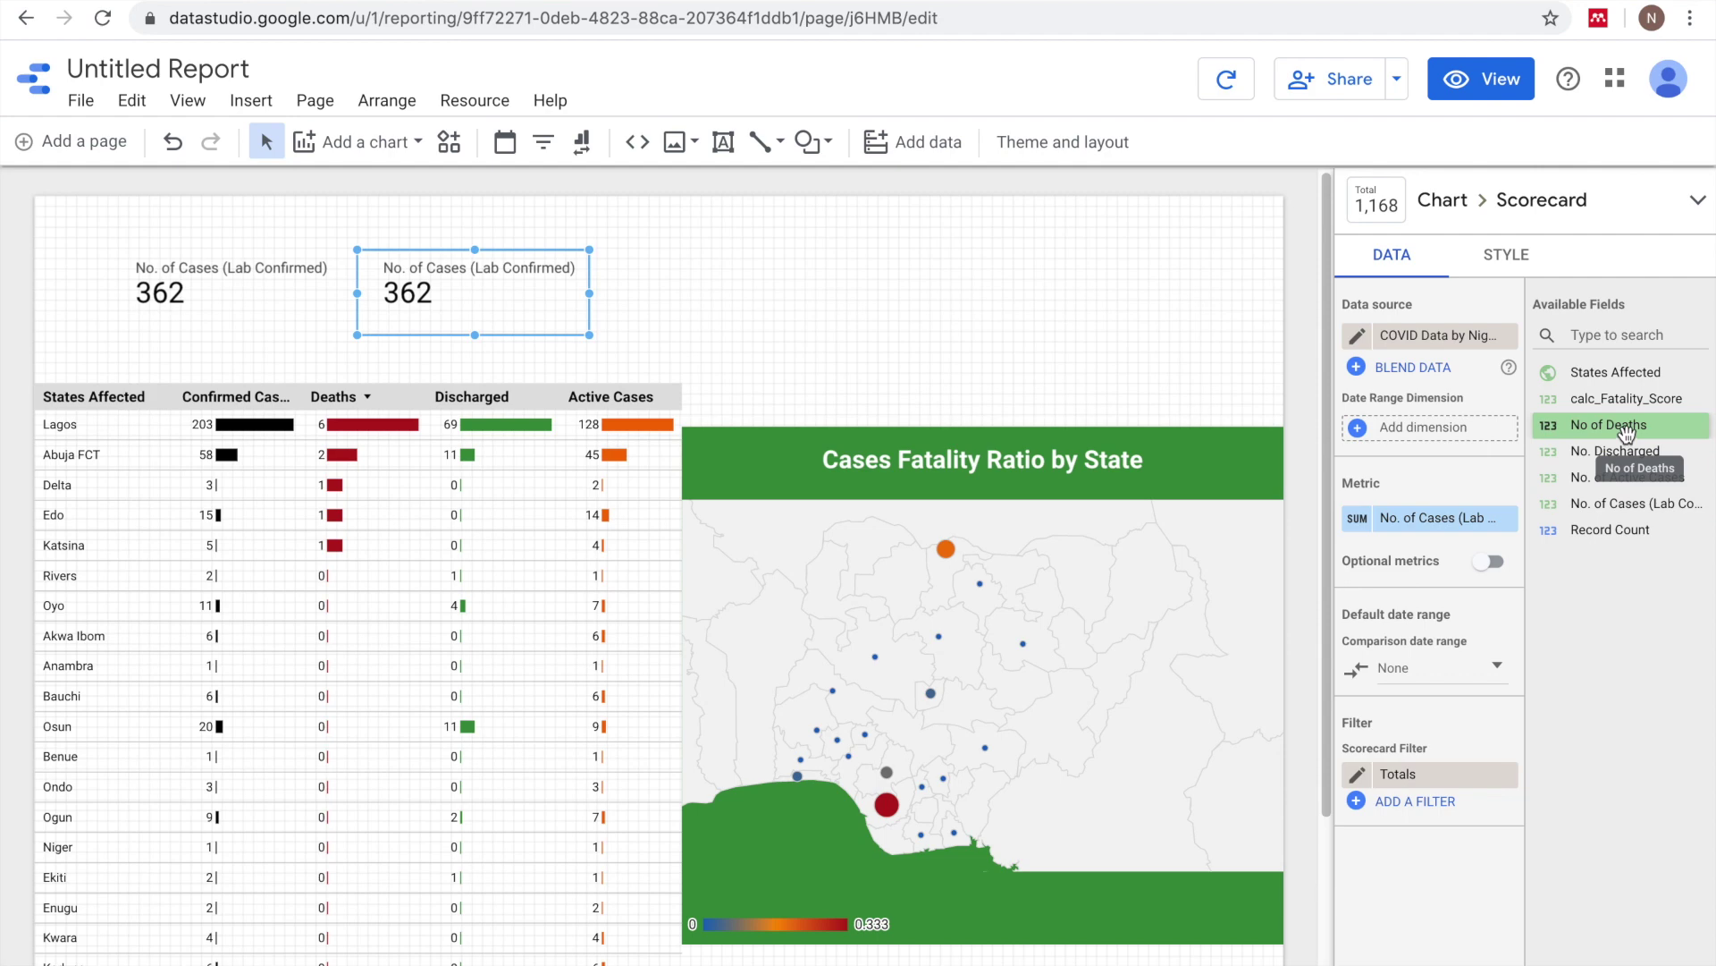
{"action": "left_click_drag", "start_coordinate": [1625, 433], "coordinate": [1469, 529]}
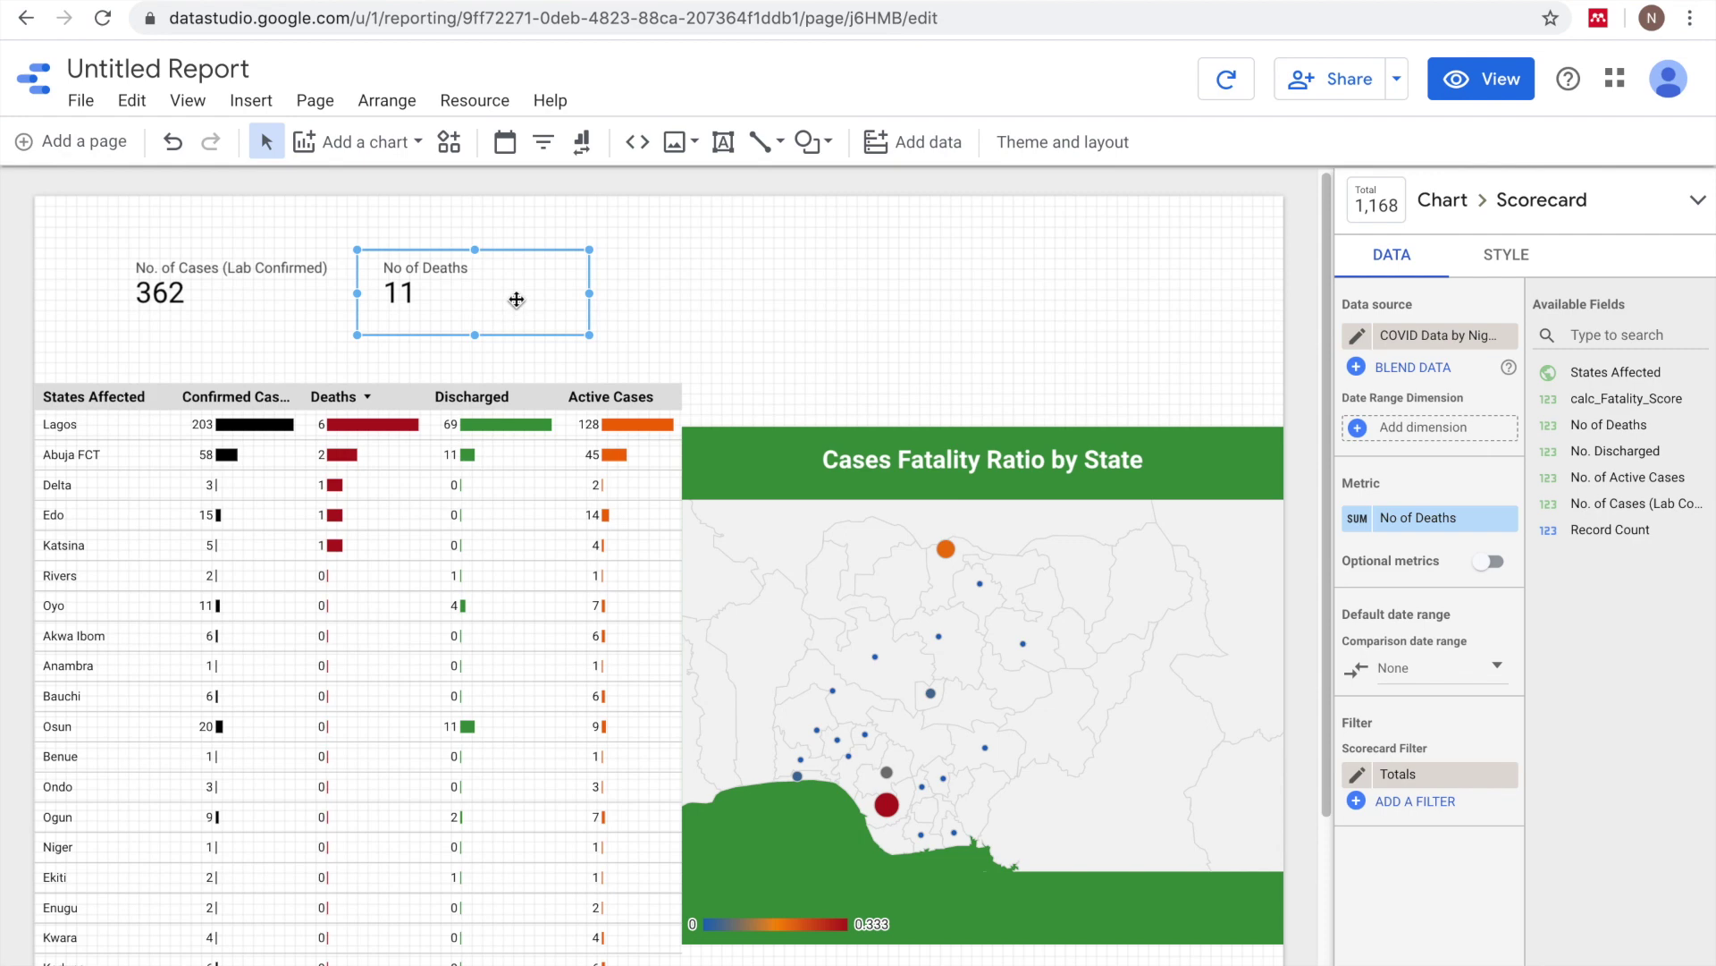
{"action": "left_click_drag", "start_coordinate": [516, 306], "coordinate": [744, 277]}
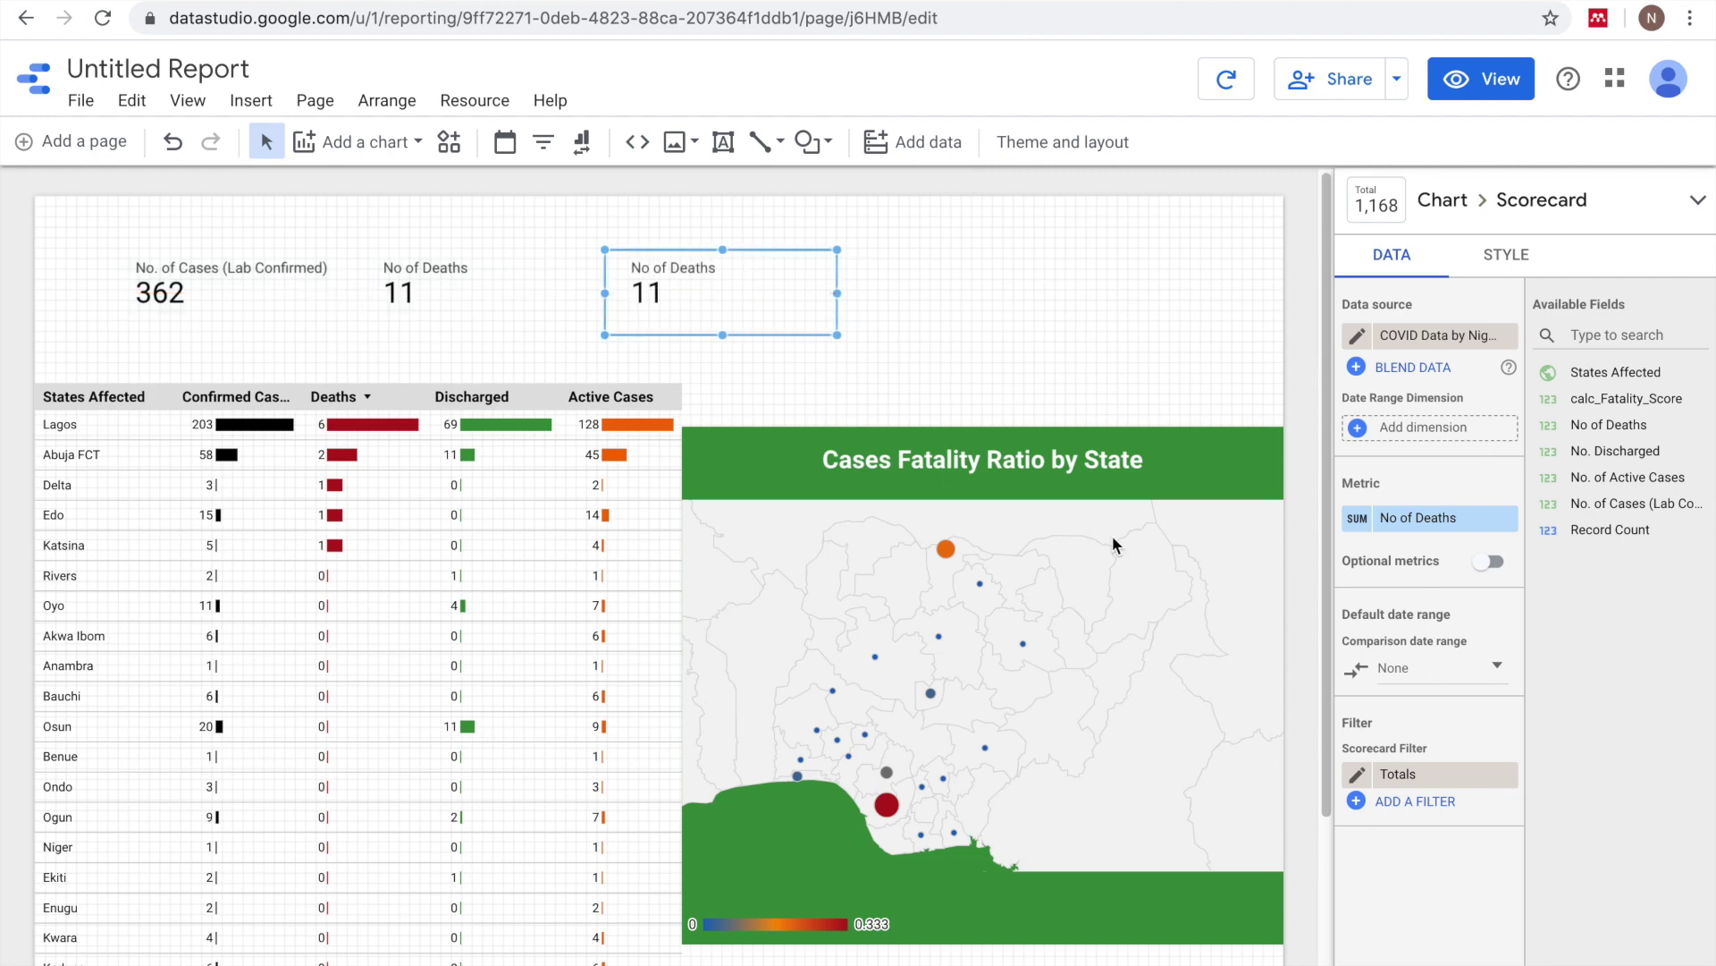
{"action": "left_click_drag", "start_coordinate": [1609, 451], "coordinate": [1463, 518]}
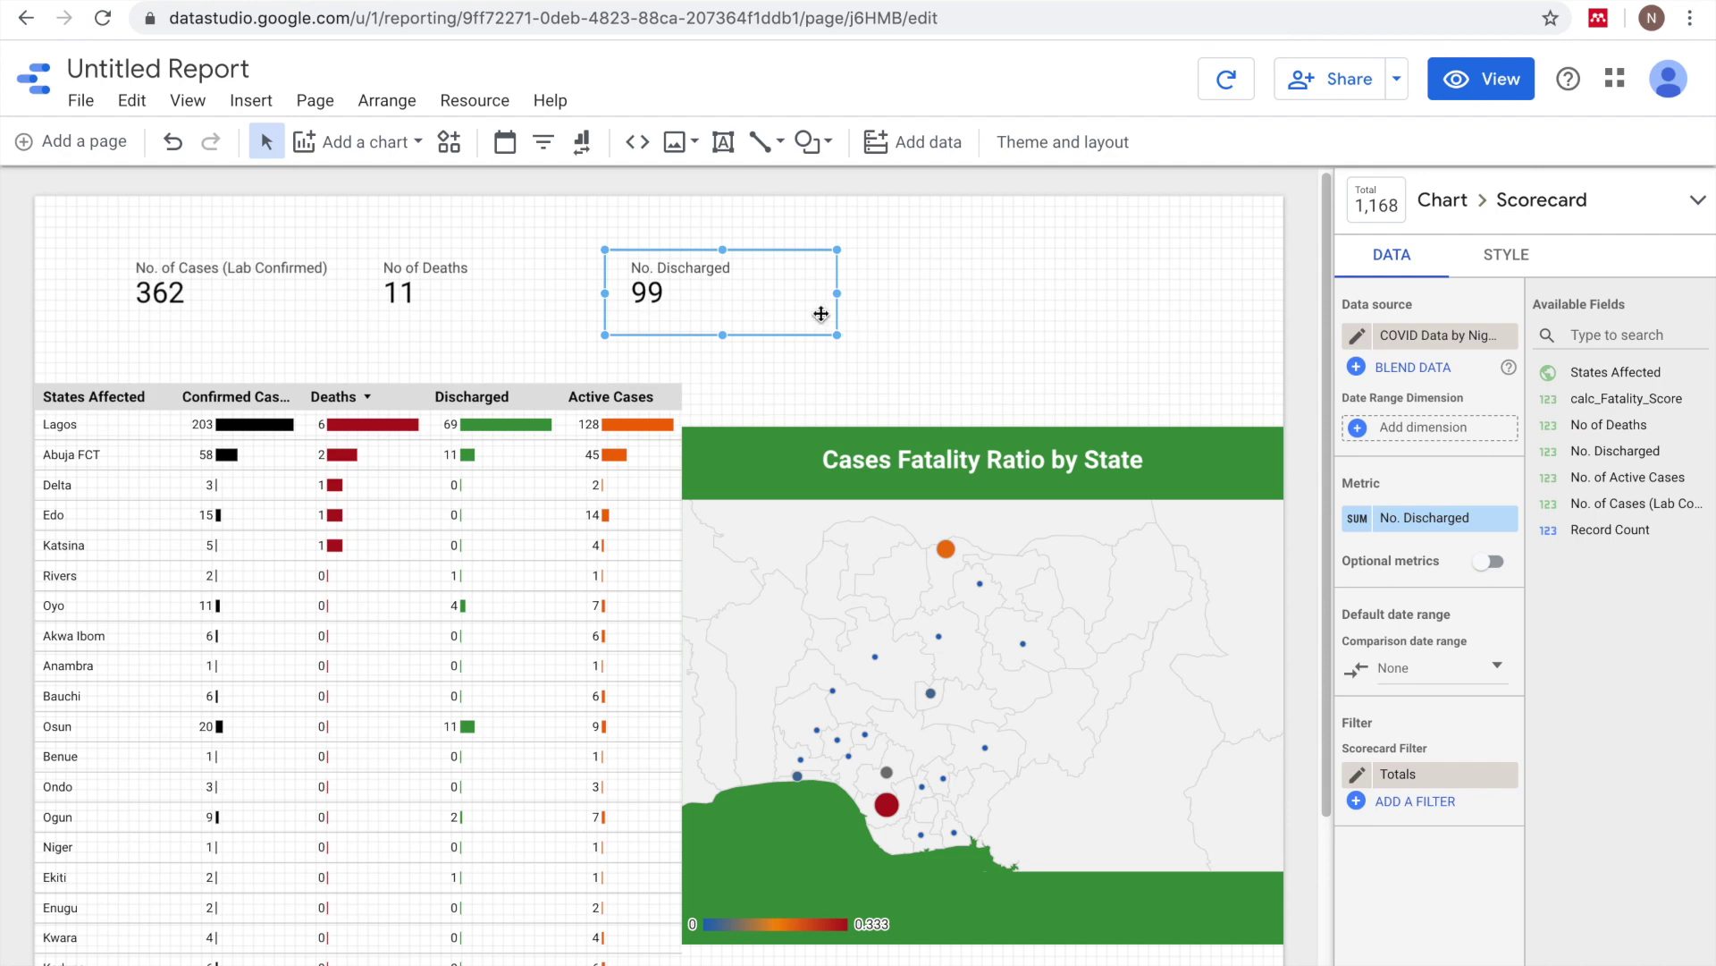
{"action": "left_click_drag", "start_coordinate": [791, 303], "coordinate": [1006, 295]}
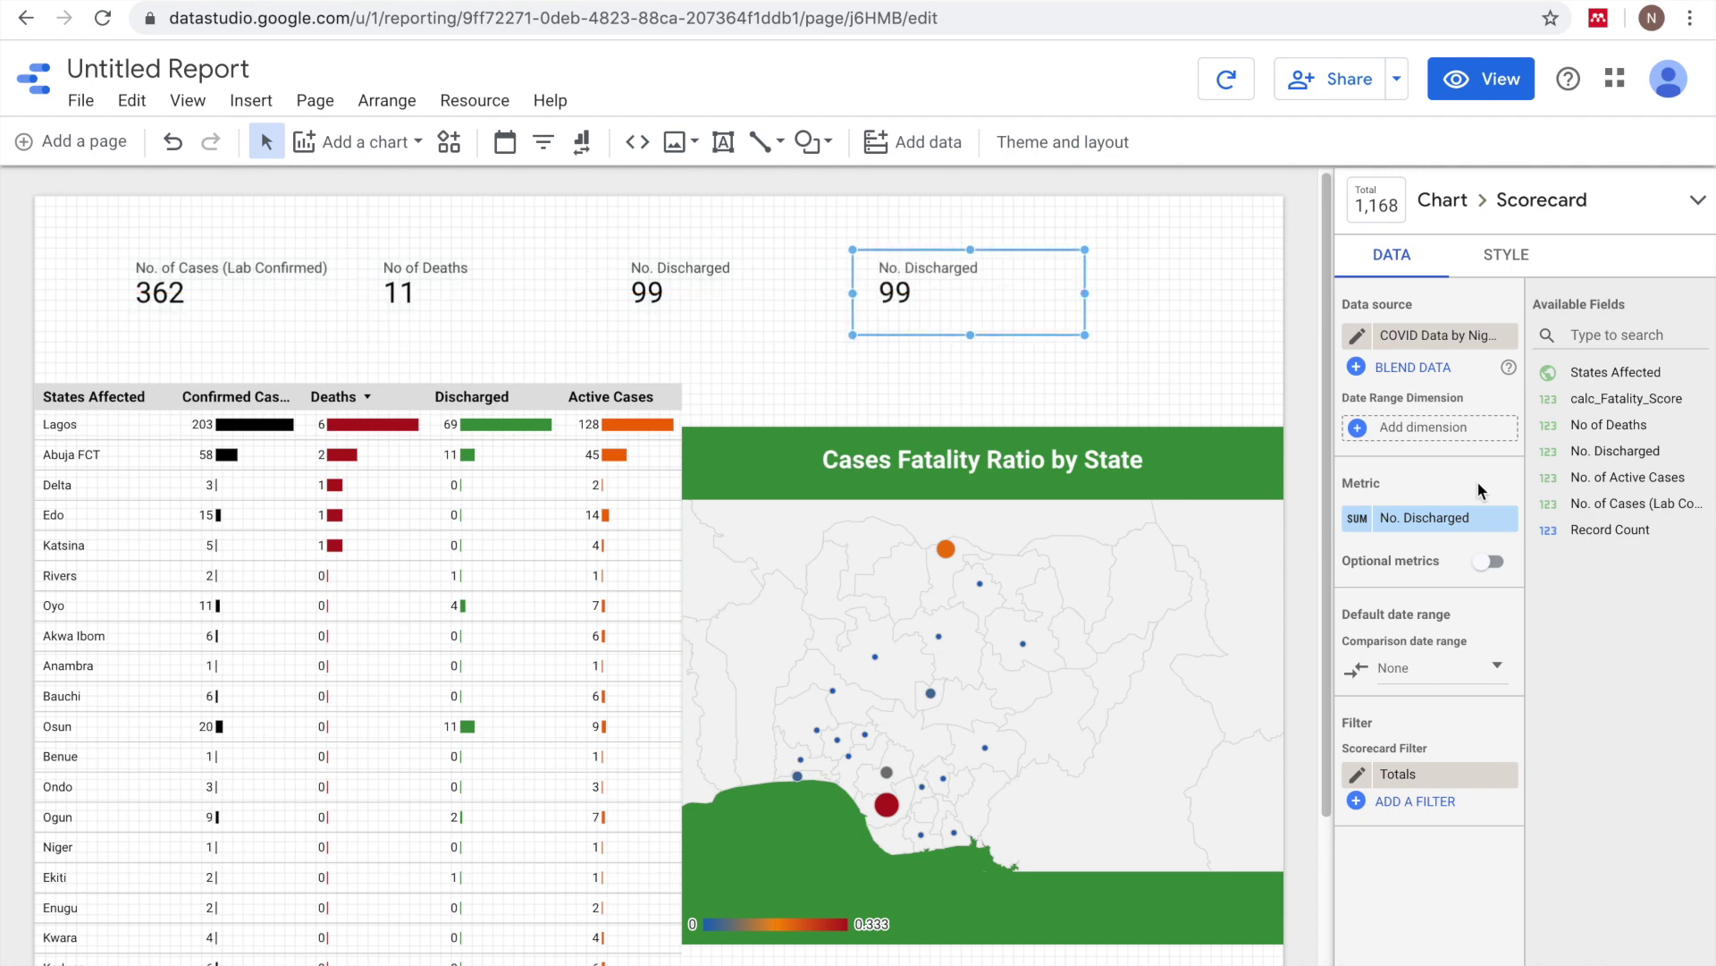
{"action": "left_click_drag", "start_coordinate": [1645, 477], "coordinate": [1466, 521]}
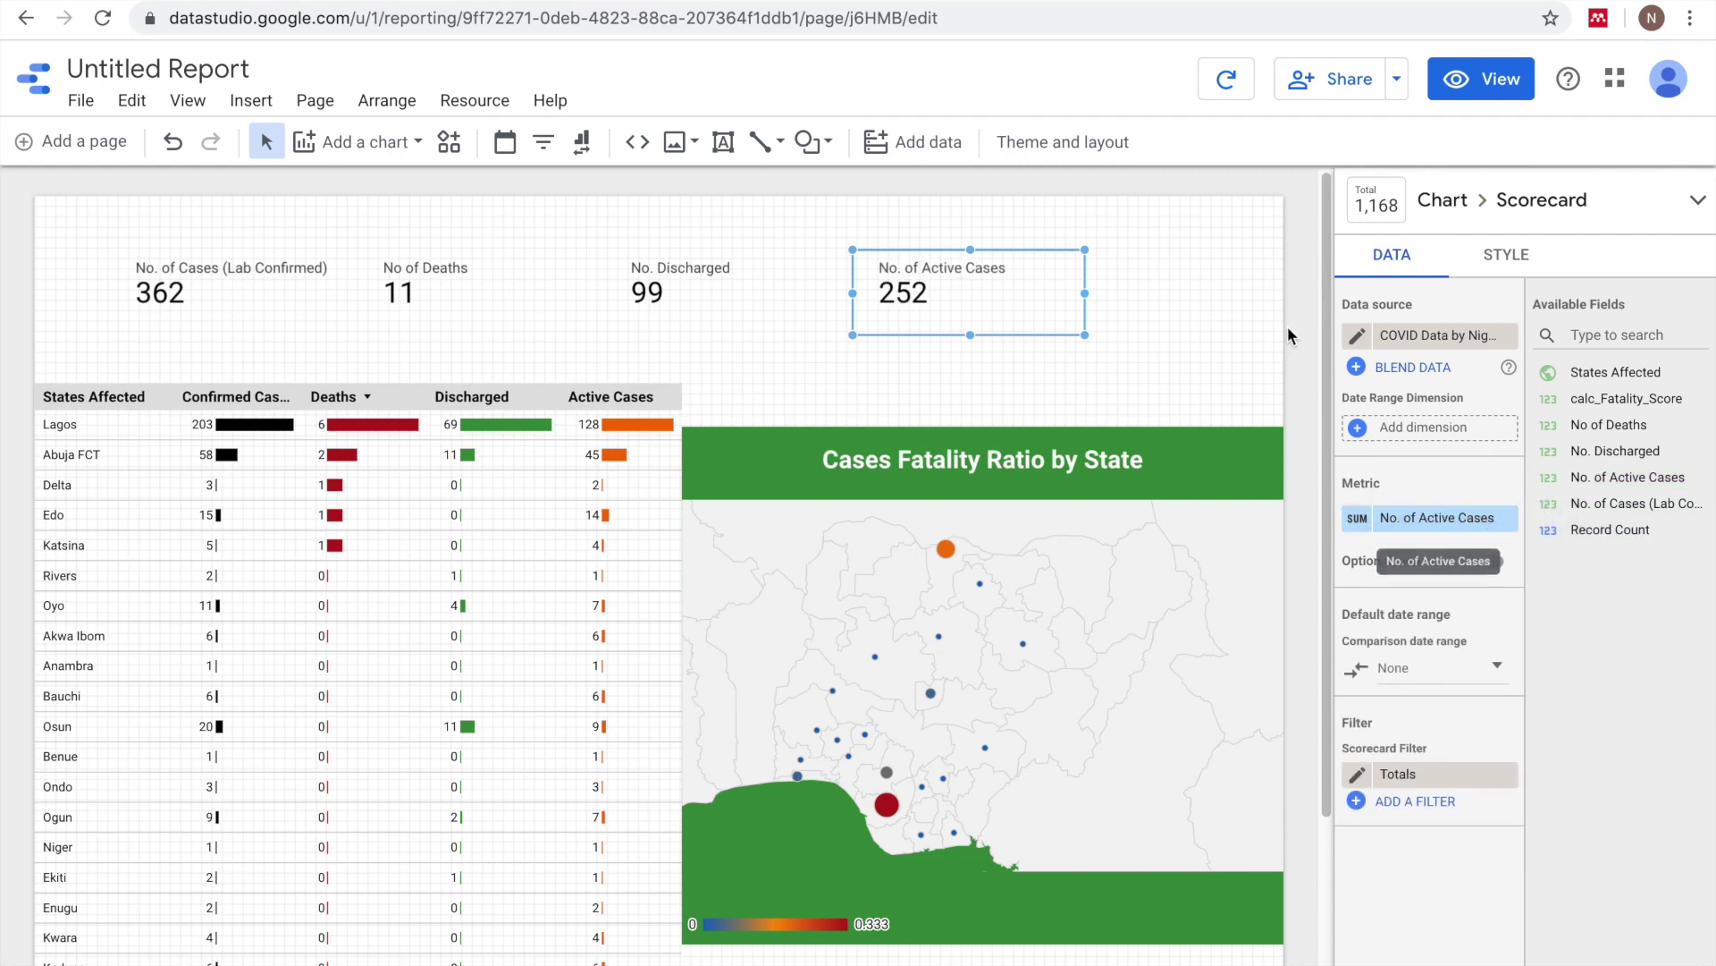
- Shift the four scorecards toward the page's right edge with even spacing, leaving room for another at the row's start
{"action": "left_click_drag", "start_coordinate": [1009, 290], "coordinate": [1194, 288]}
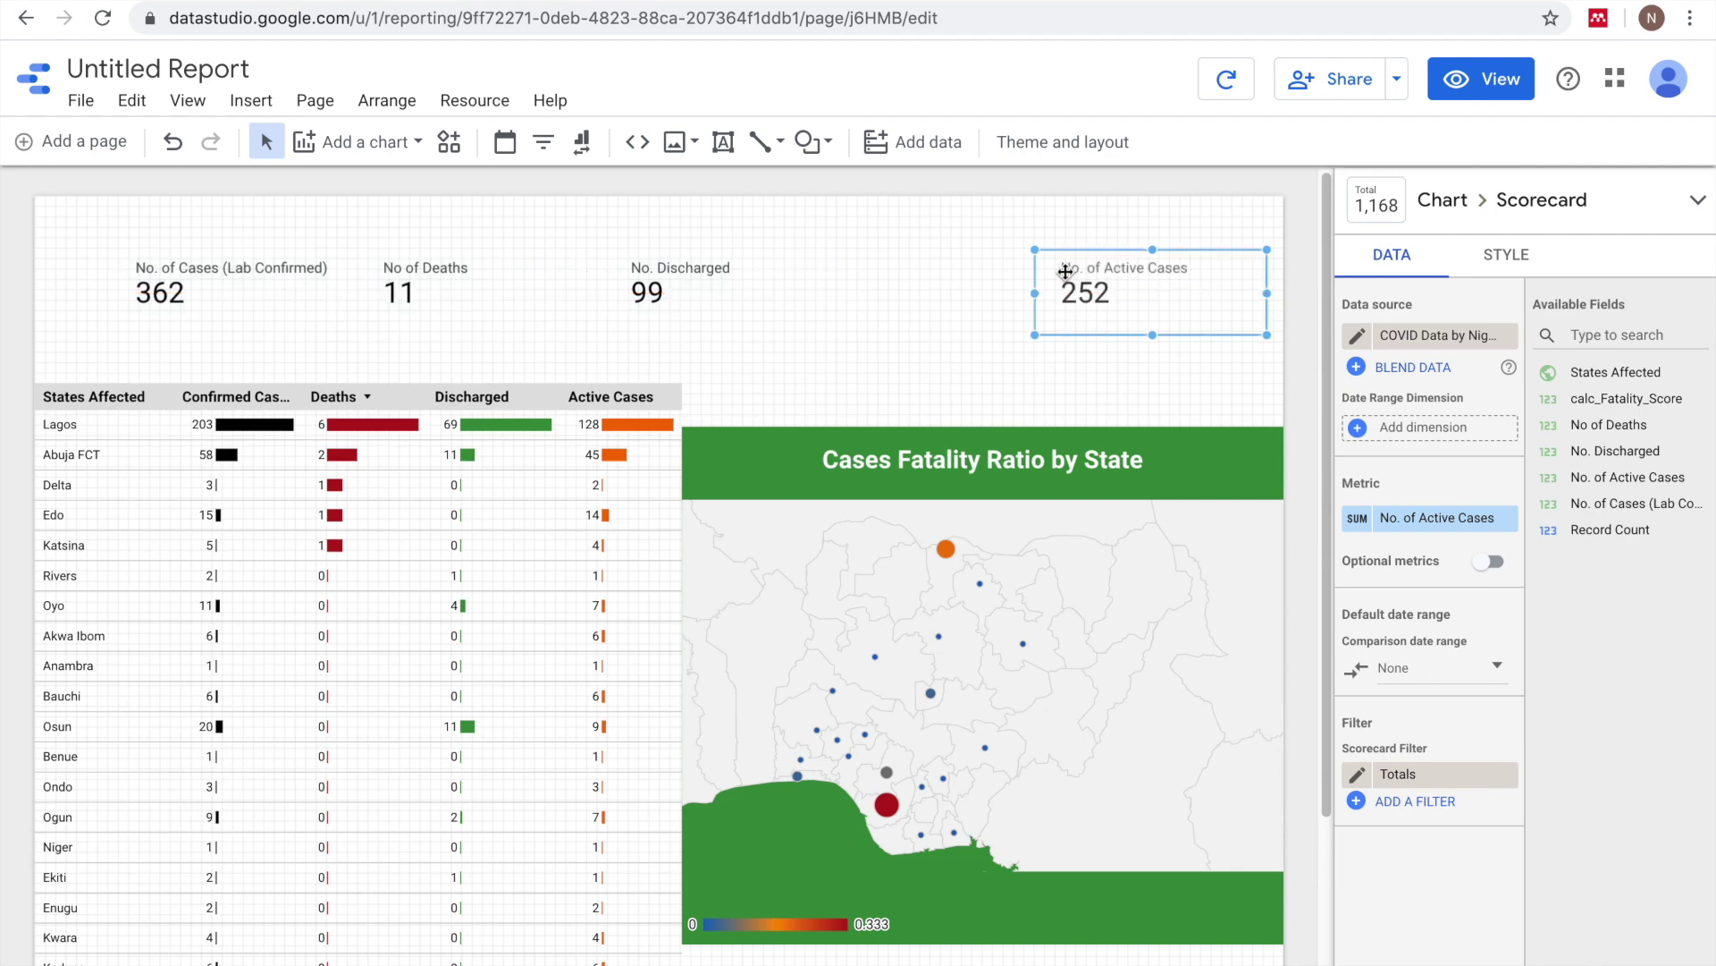
{"action": "left_click_drag", "start_coordinate": [728, 280], "coordinate": [901, 280]}
{"action": "left_click_drag", "start_coordinate": [490, 279], "coordinate": [670, 275]}
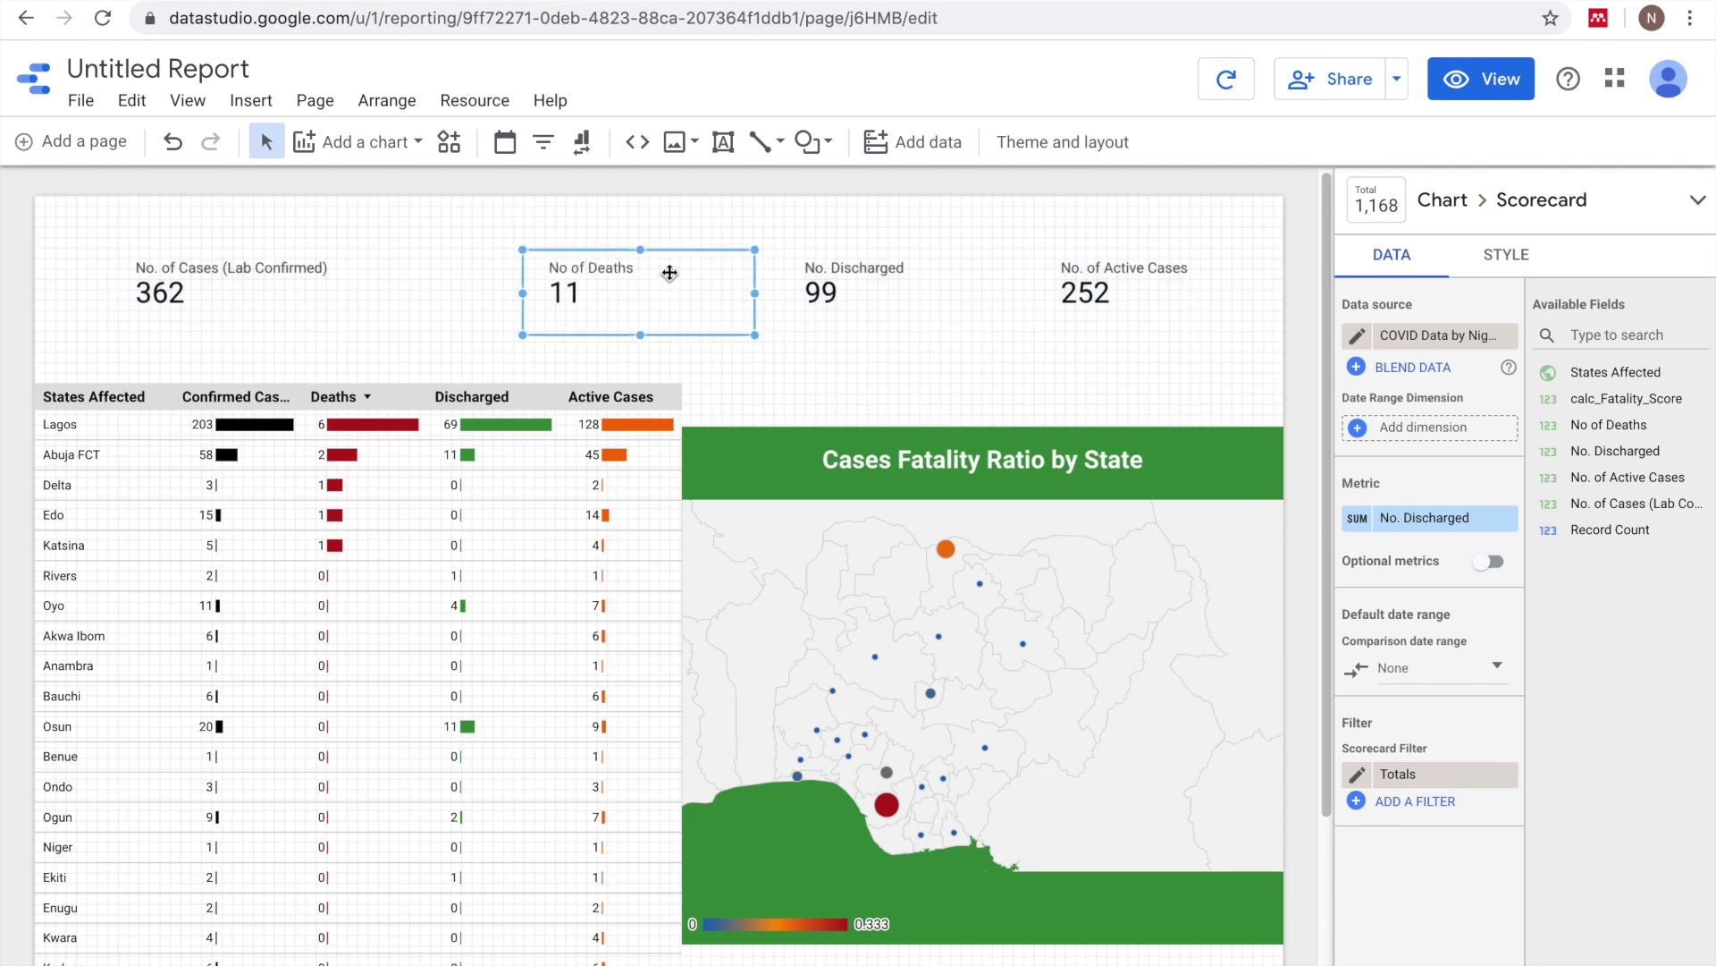
{"action": "left_click_drag", "start_coordinate": [301, 265], "coordinate": [441, 268]}
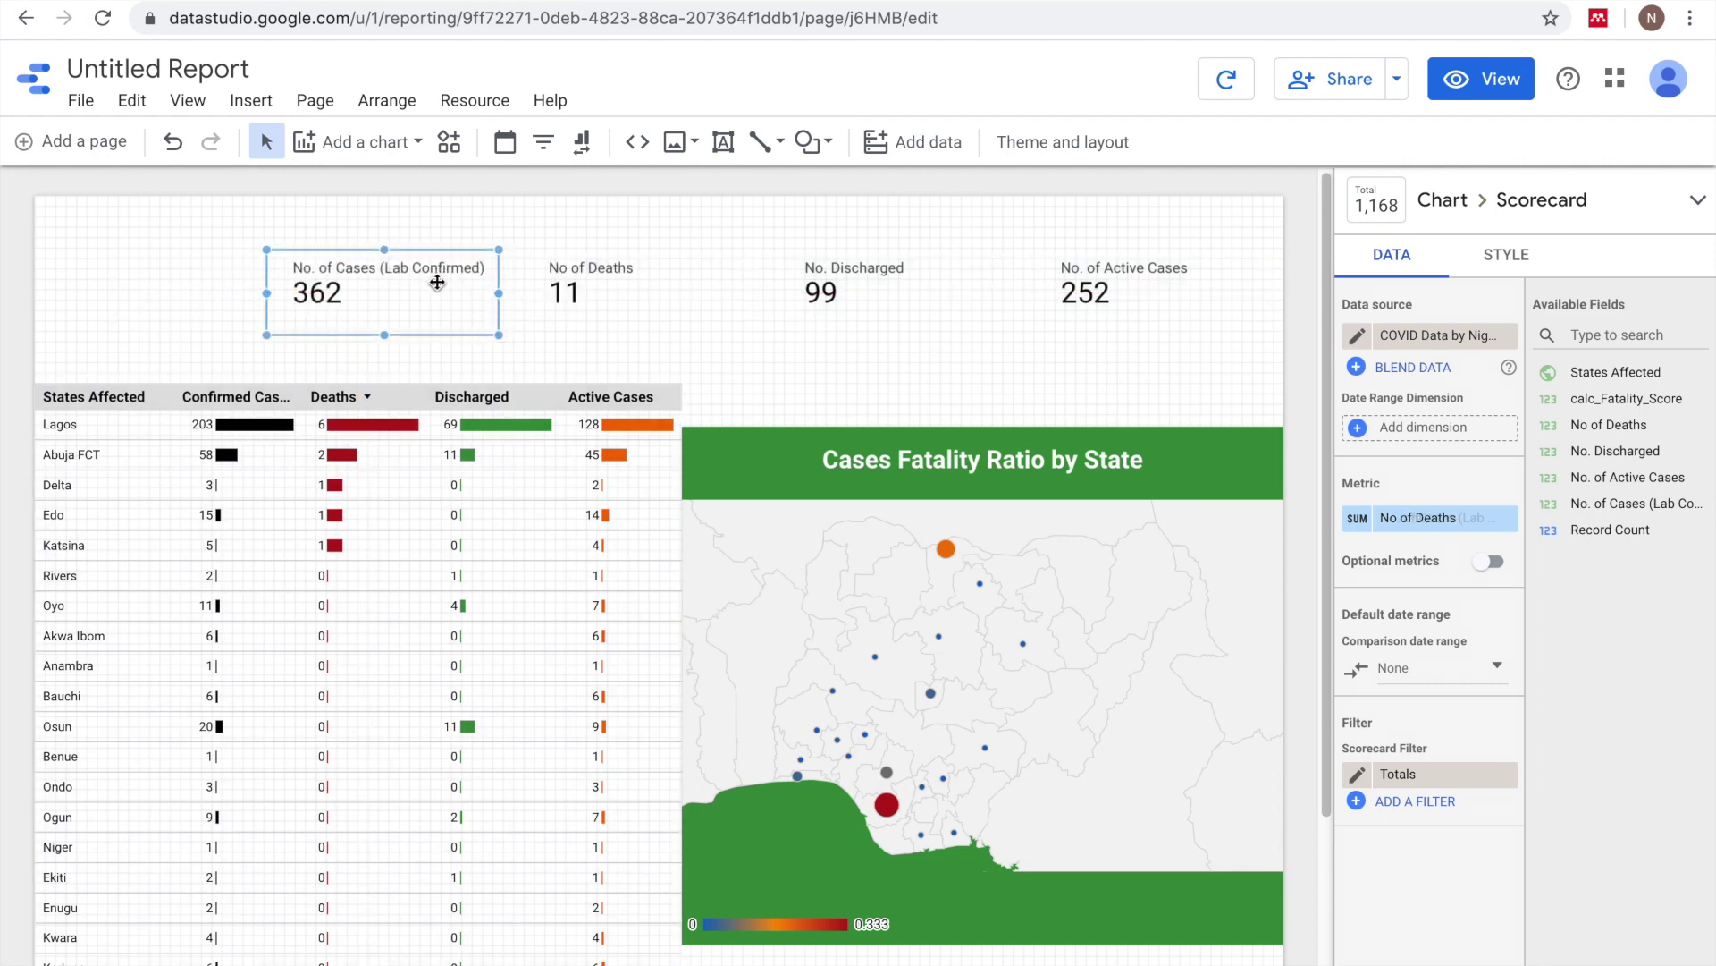
- Copy the confirmed cases scorecard to the row's start, with States Affected as its metric and without the Totals filter
{"action": "left_click_drag", "start_coordinate": [304, 292], "coordinate": [184, 307]}
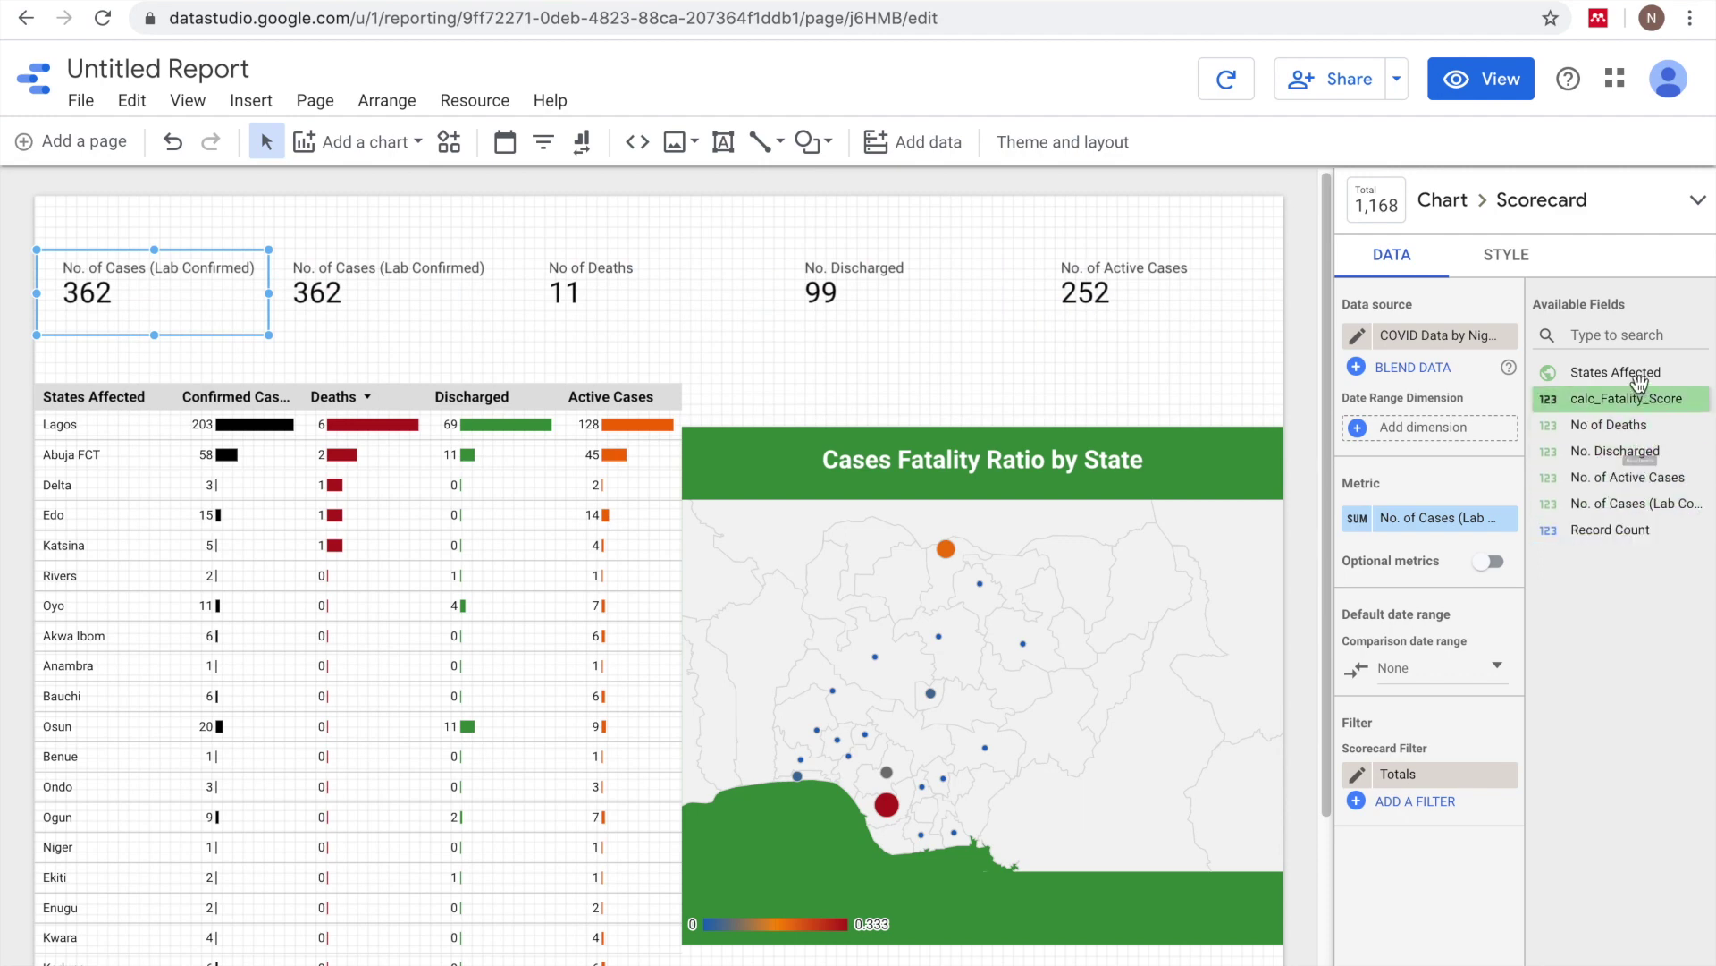
{"action": "left_click_drag", "start_coordinate": [1618, 374], "coordinate": [1466, 525]}
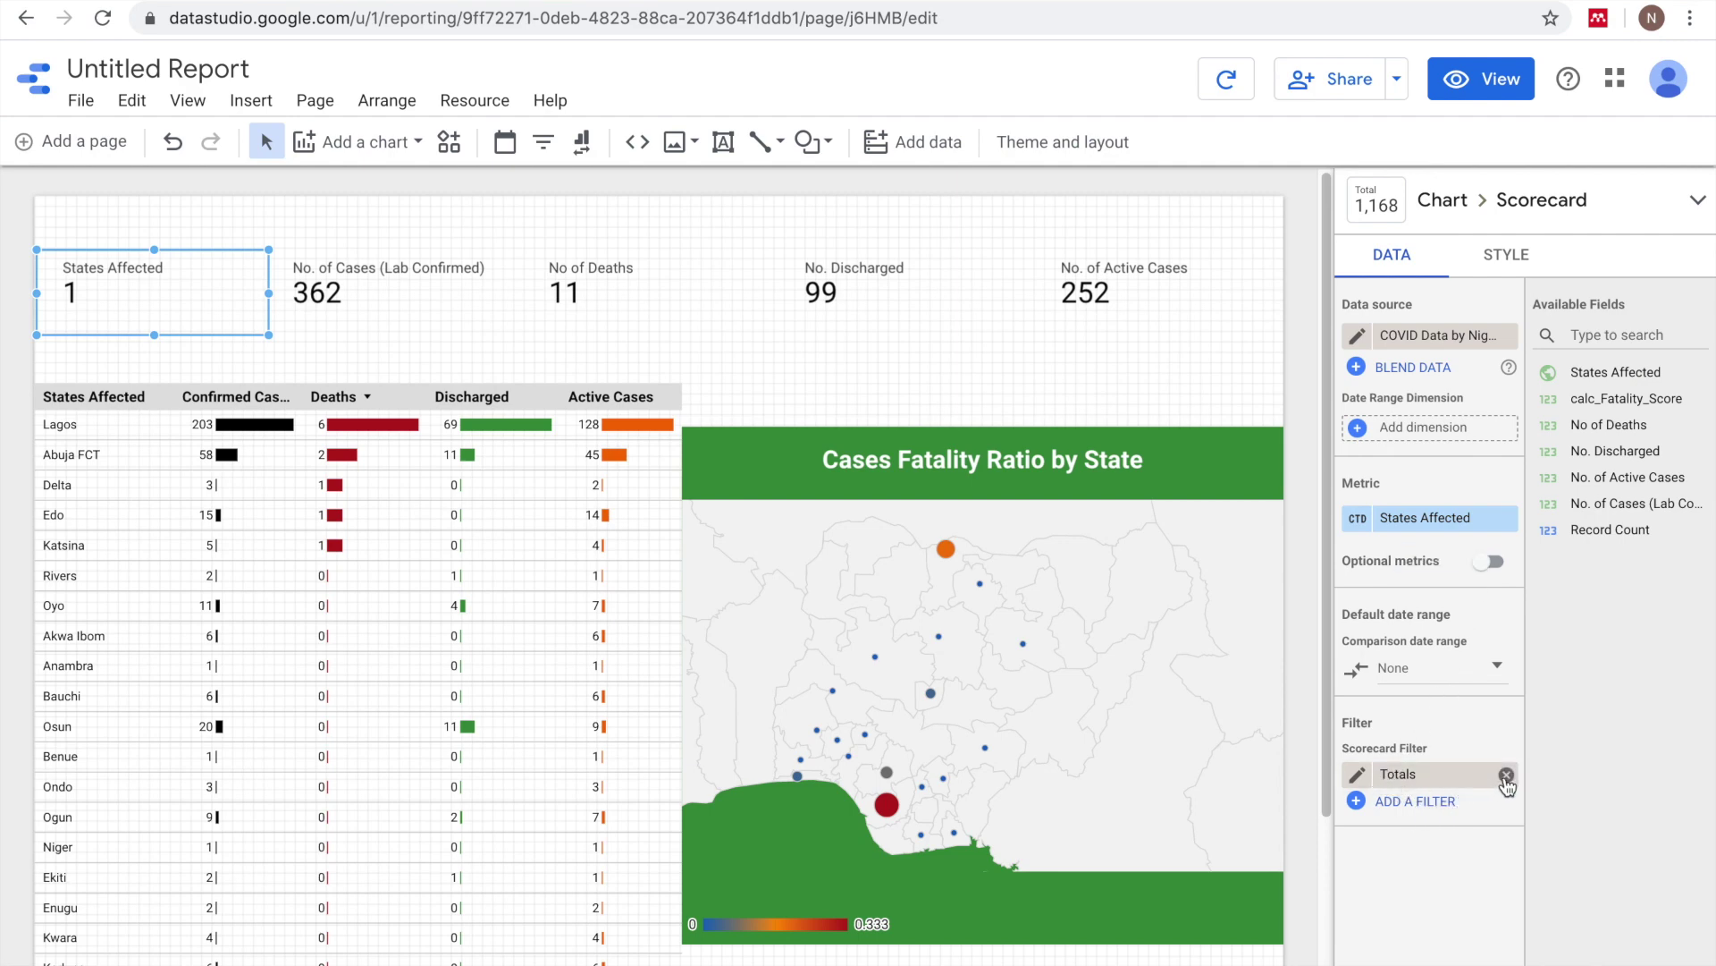
{"action": "left_click", "coordinate": [1507, 776]}
- Try to apply the existing Remove Total filter to the States Affected scorecard, and take it off again
{"action": "left_click", "coordinate": [1419, 782]}
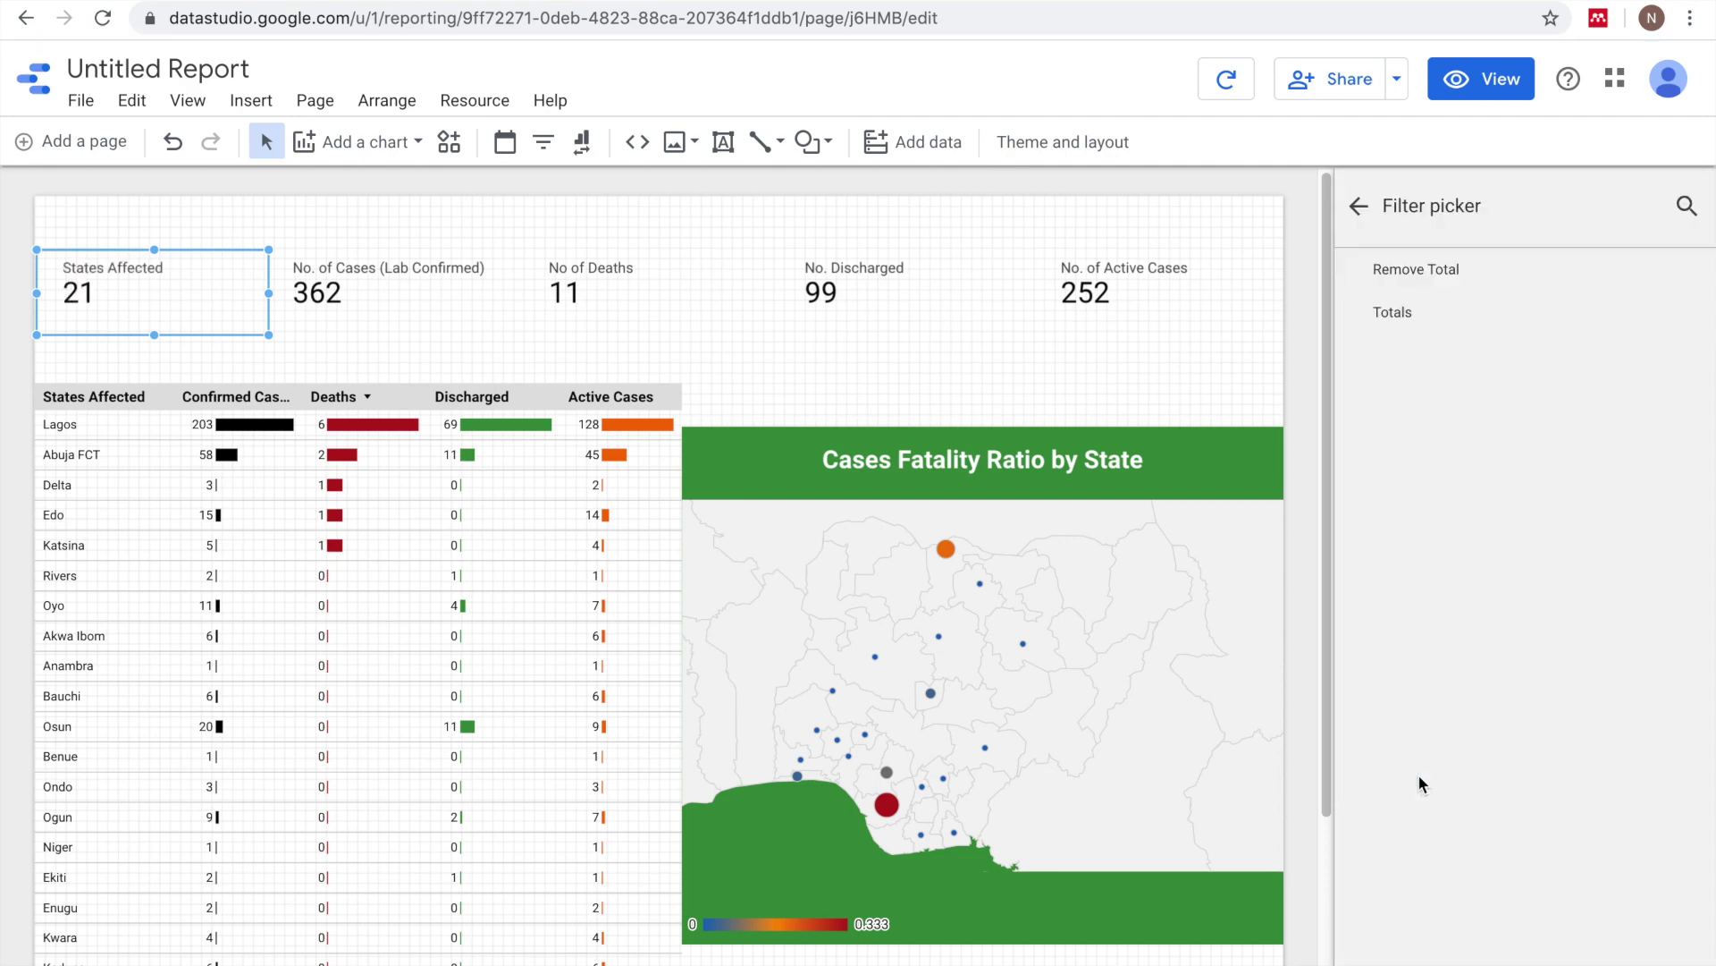
{"action": "left_click", "coordinate": [1415, 271]}
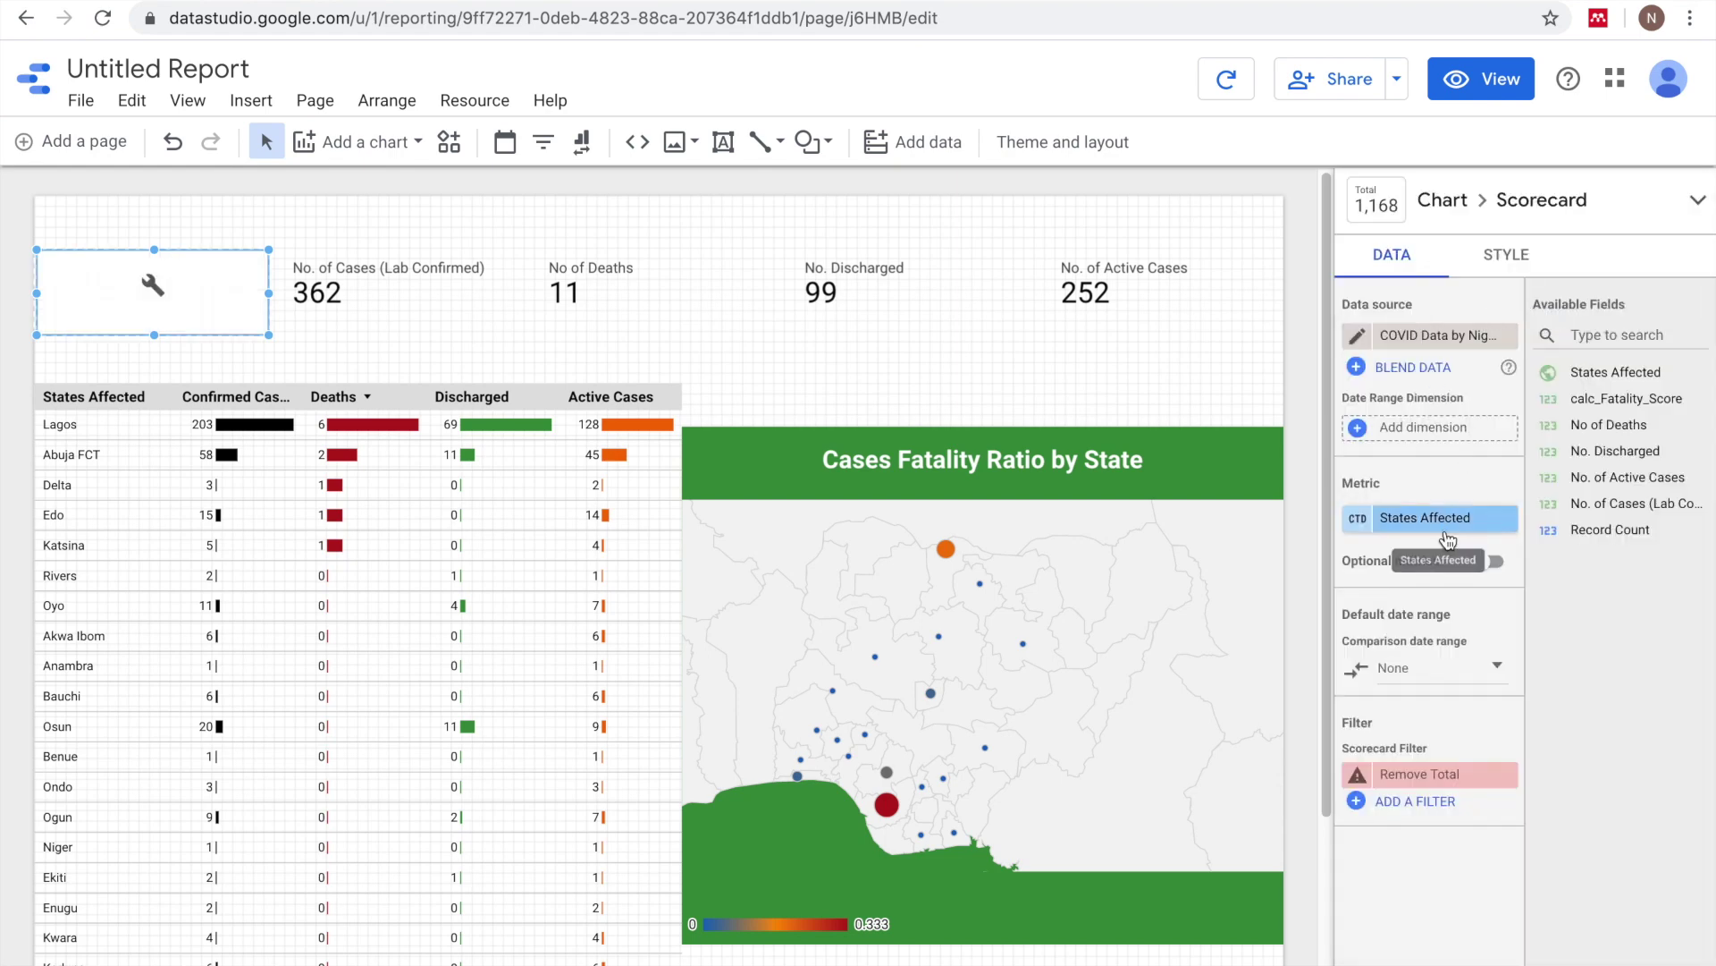
{"action": "left_click", "coordinate": [1508, 776]}
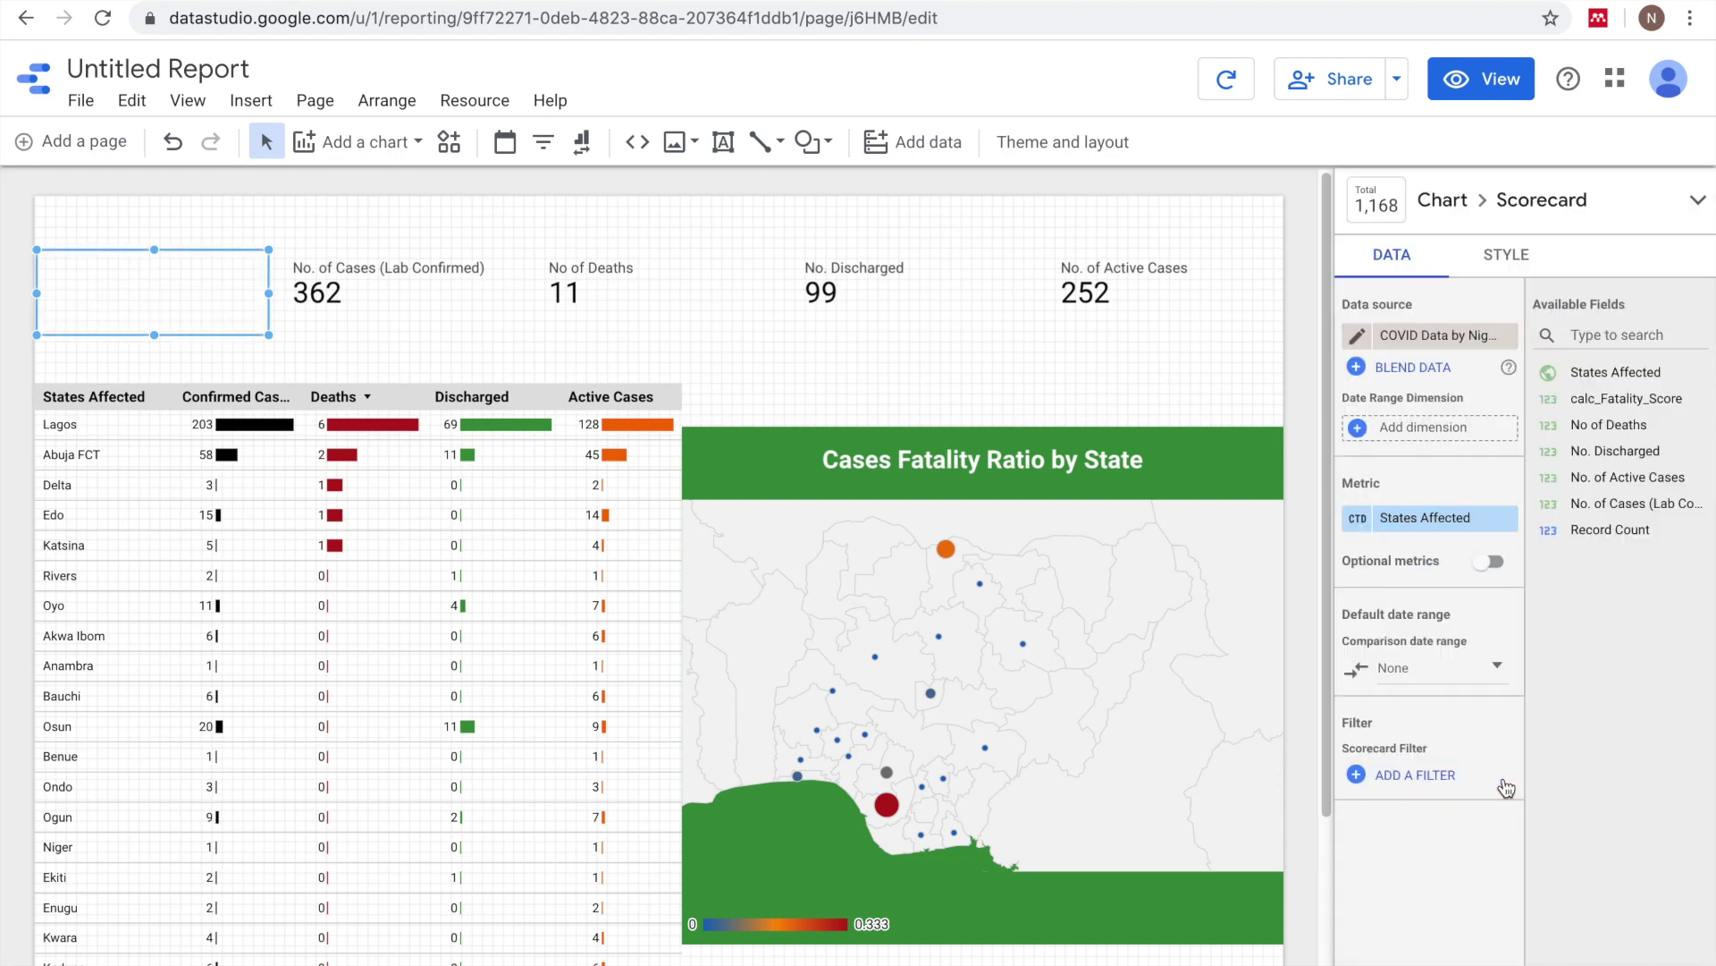
- Create a filter named States Affected for this scorecard that excludes records where States Affected contains Total
{"action": "left_click", "coordinate": [1422, 776]}
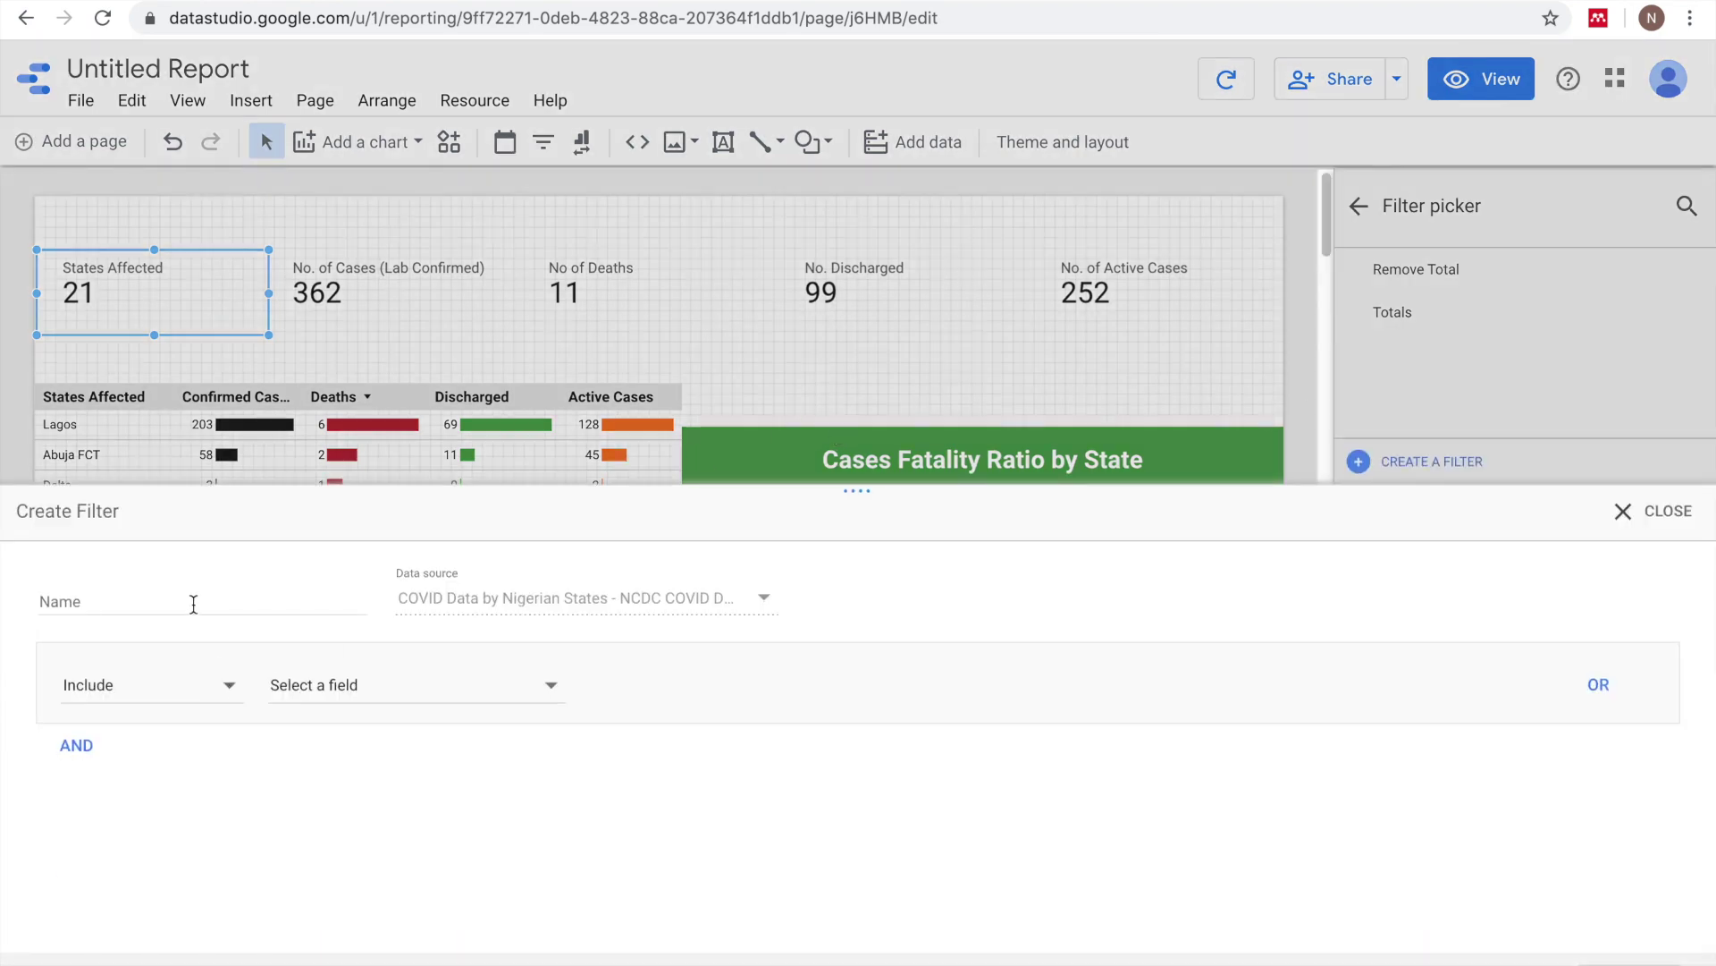
{"action": "left_click", "coordinate": [191, 602]}
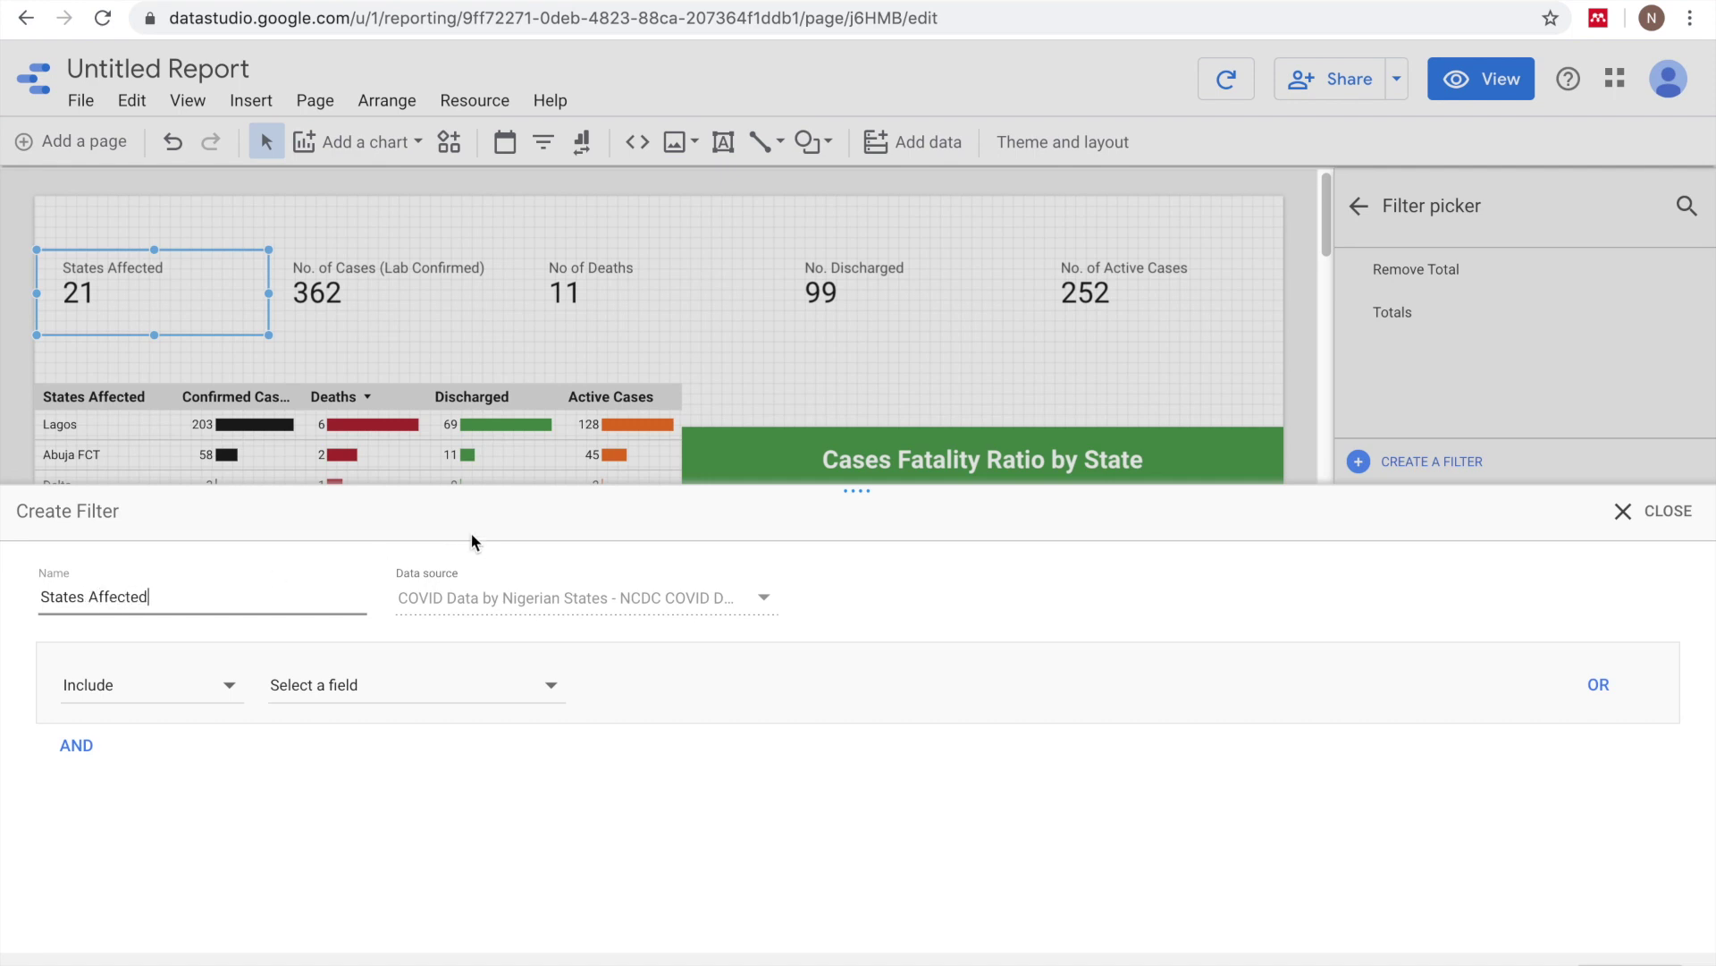
{"action": "left_click", "coordinate": [337, 702]}
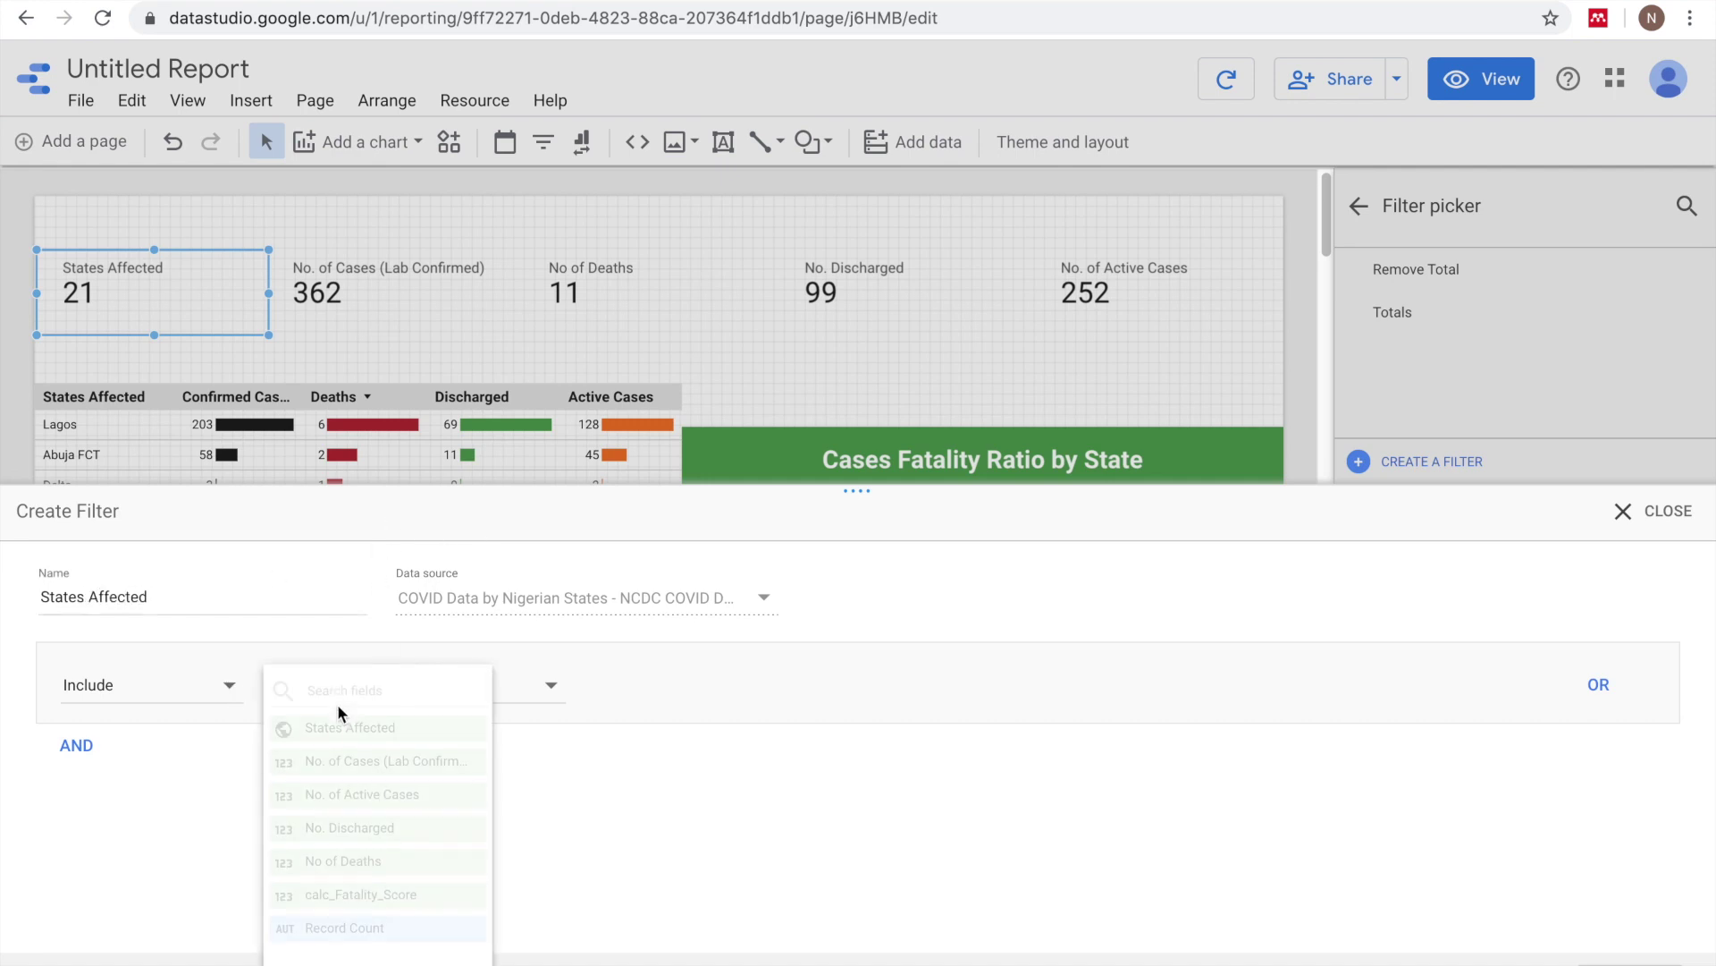
{"action": "left_click", "coordinate": [345, 728]}
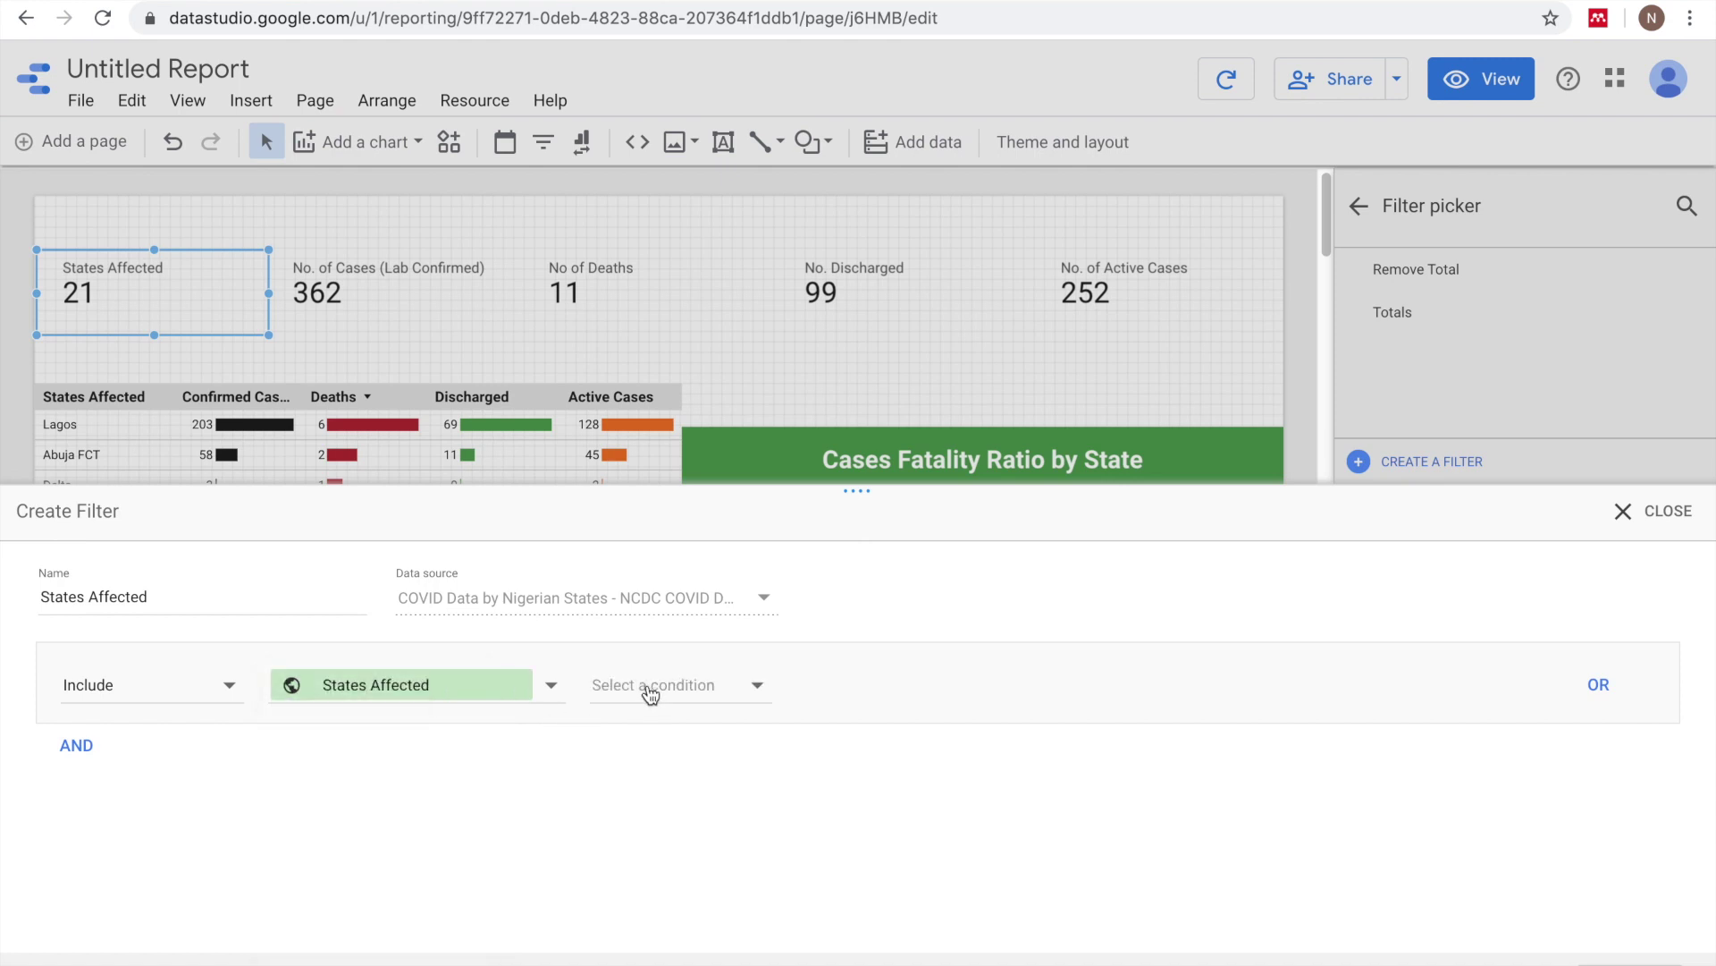
{"action": "left_click", "coordinate": [114, 685]}
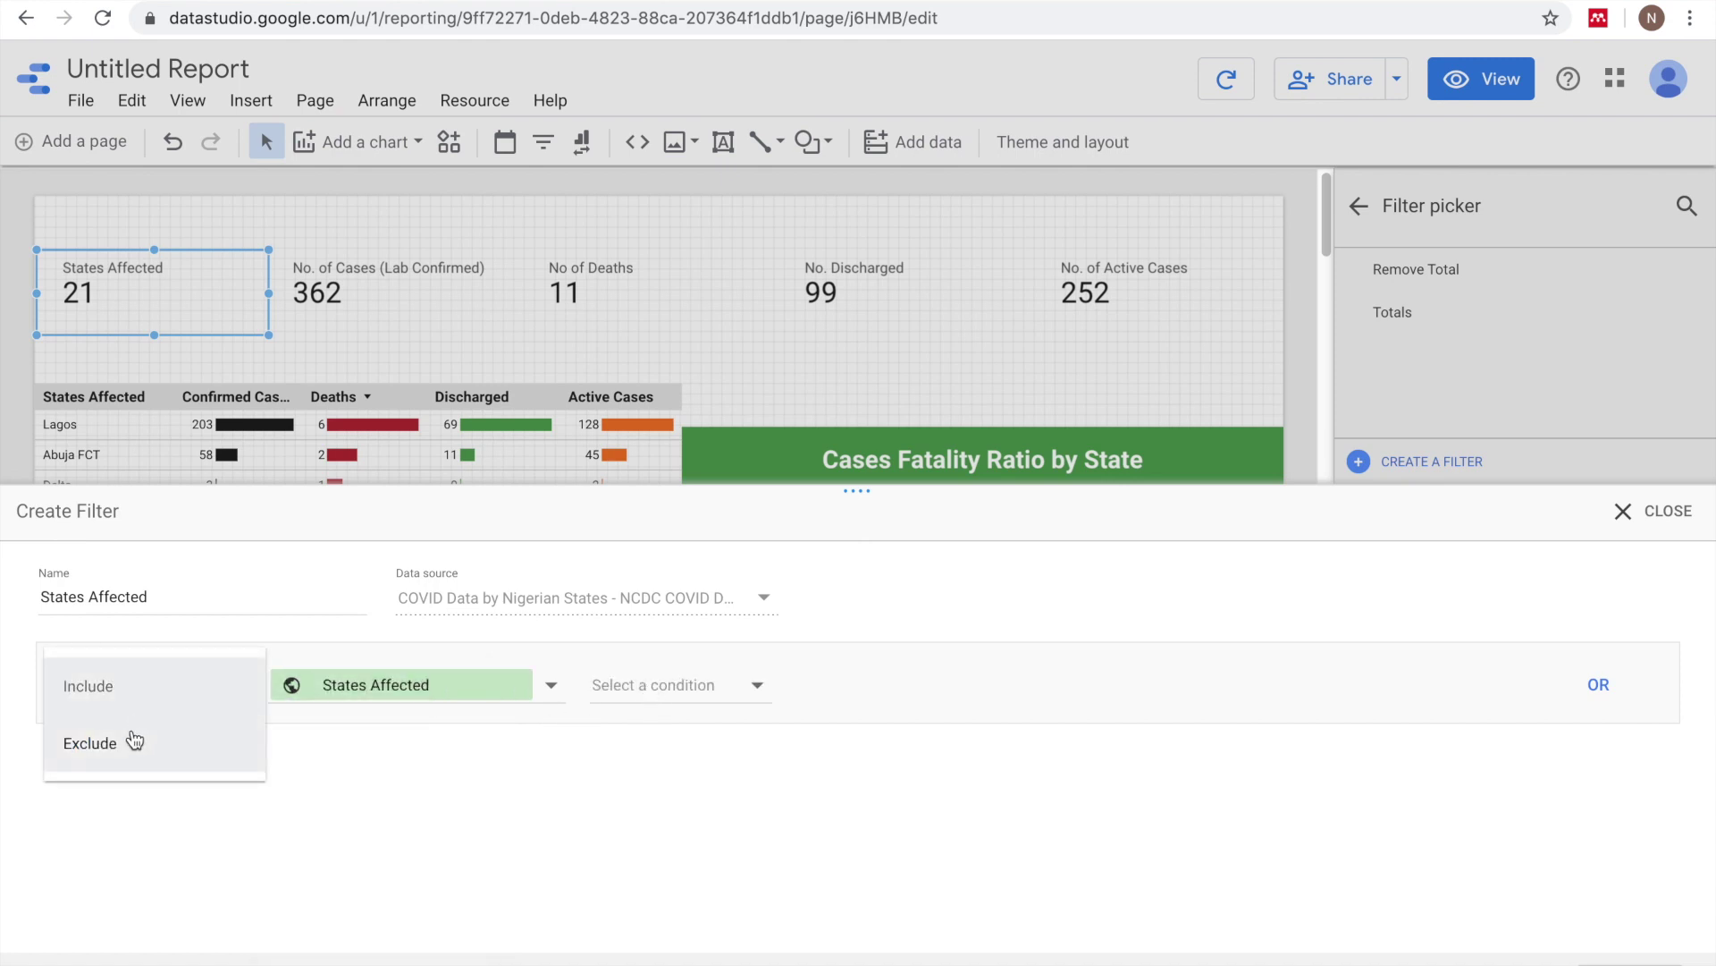
{"action": "left_click", "coordinate": [134, 740]}
{"action": "left_click", "coordinate": [682, 701]}
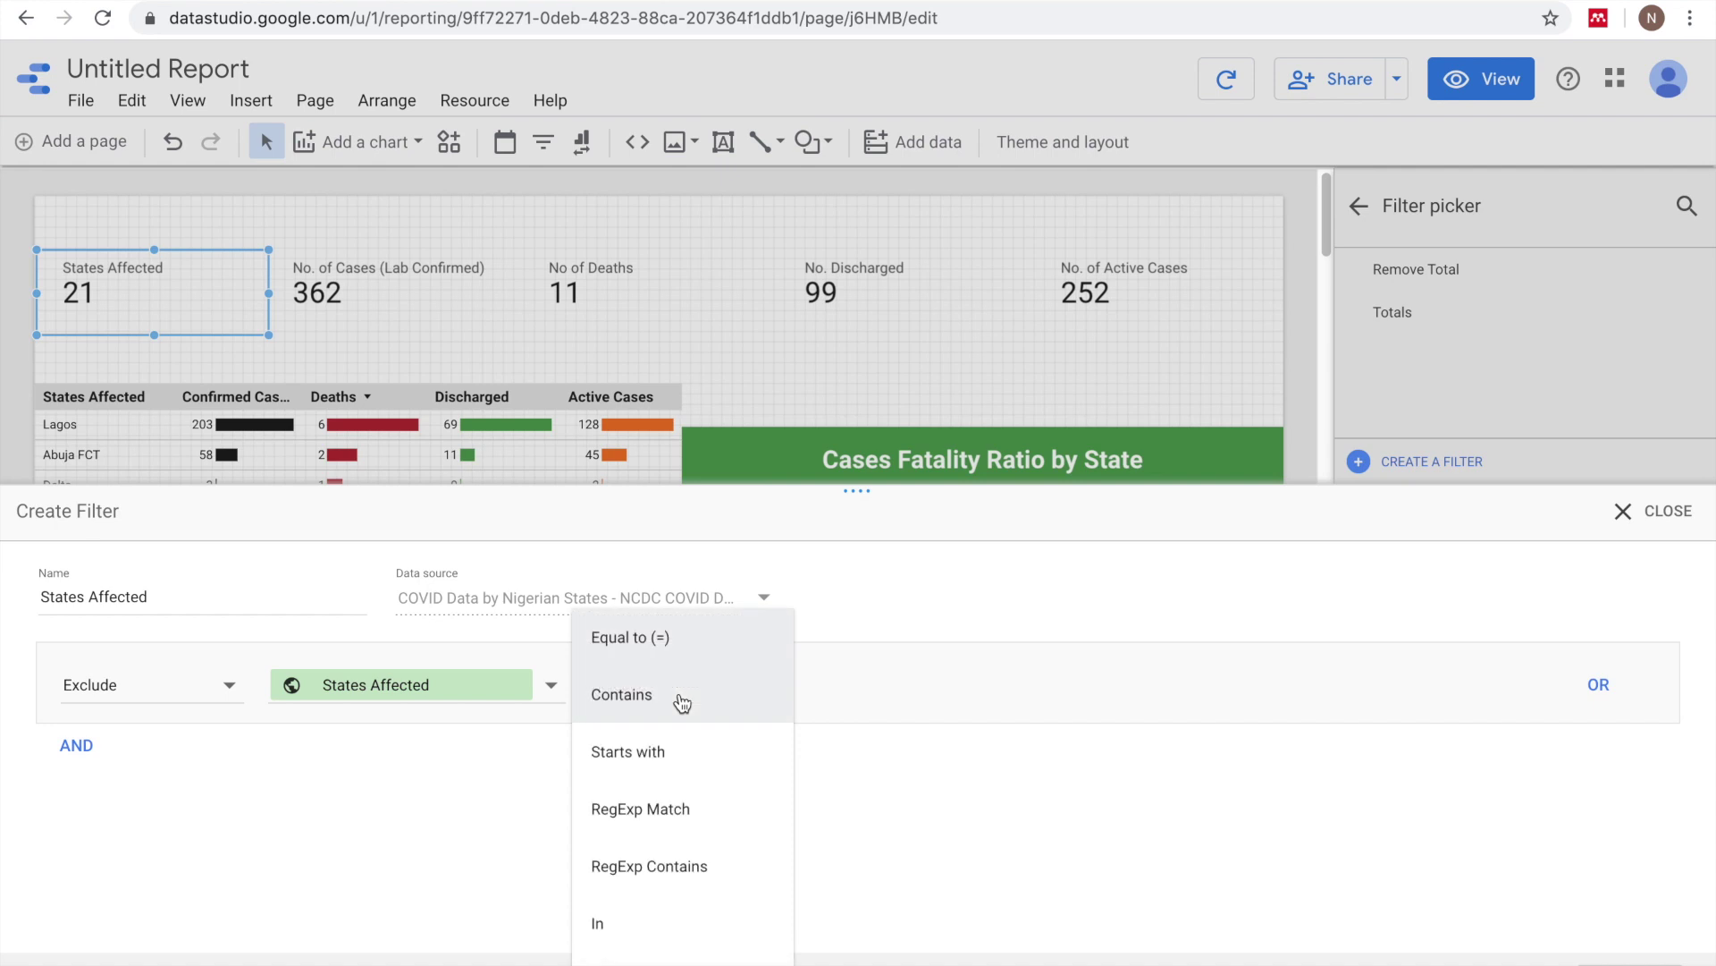
{"action": "left_click", "coordinate": [682, 701]}
{"action": "type", "text": "Total"}
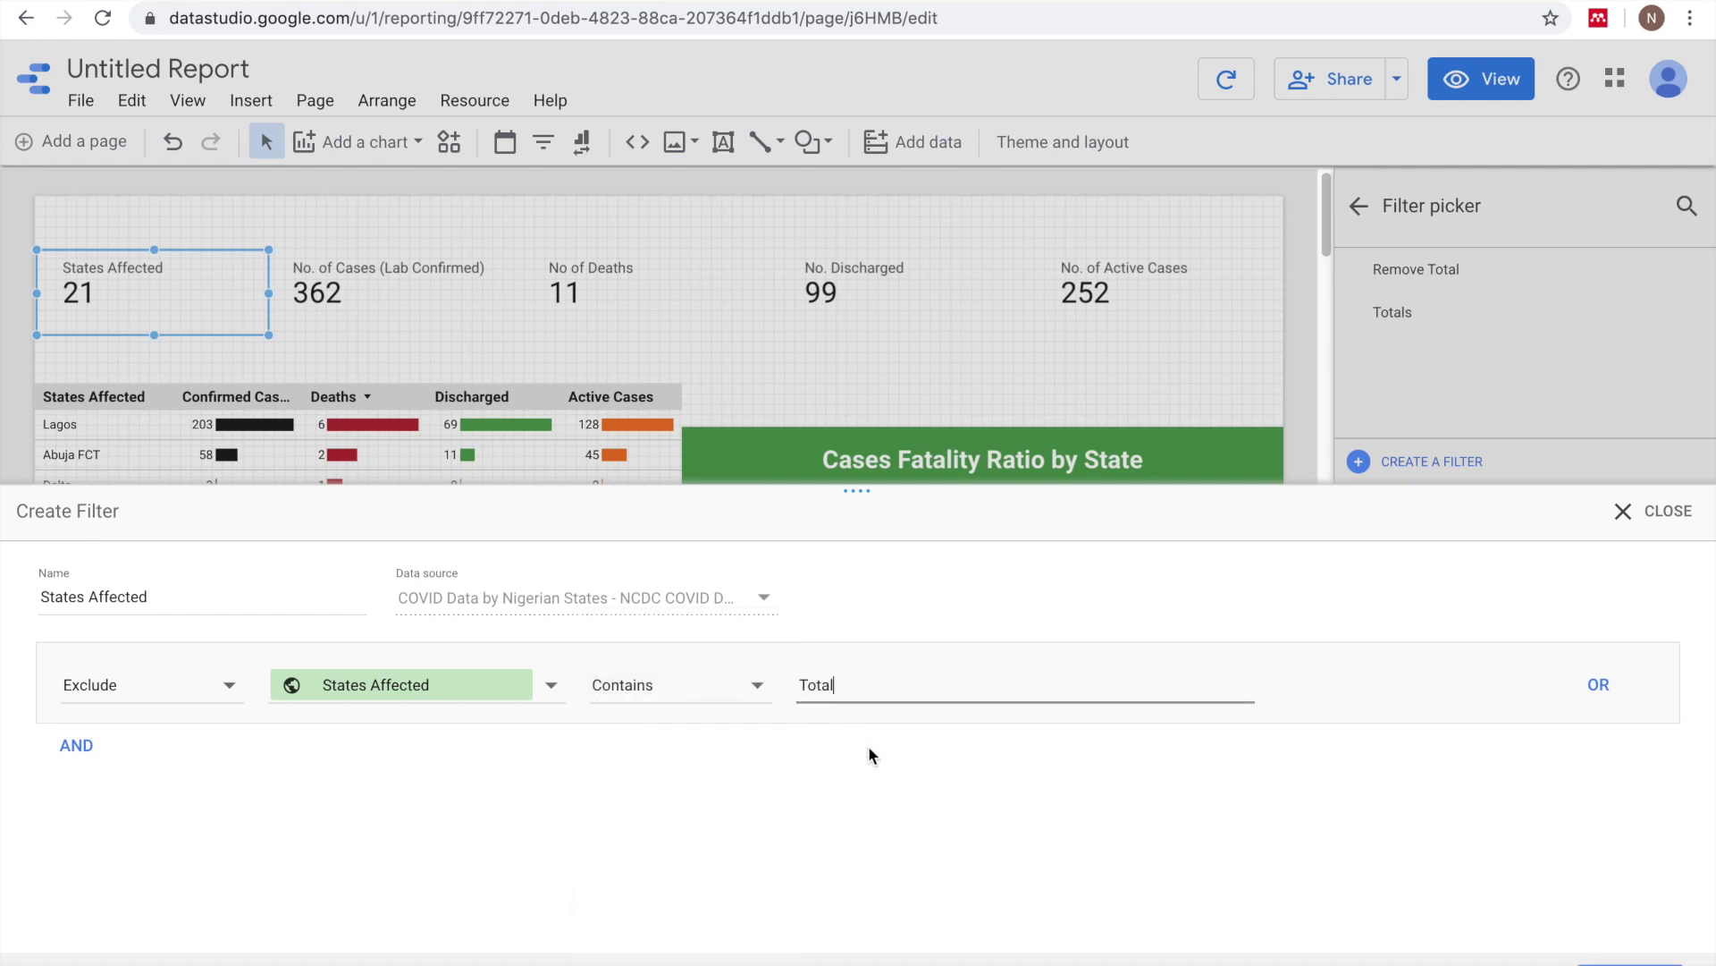
{"action": "left_click", "coordinate": [1629, 961]}
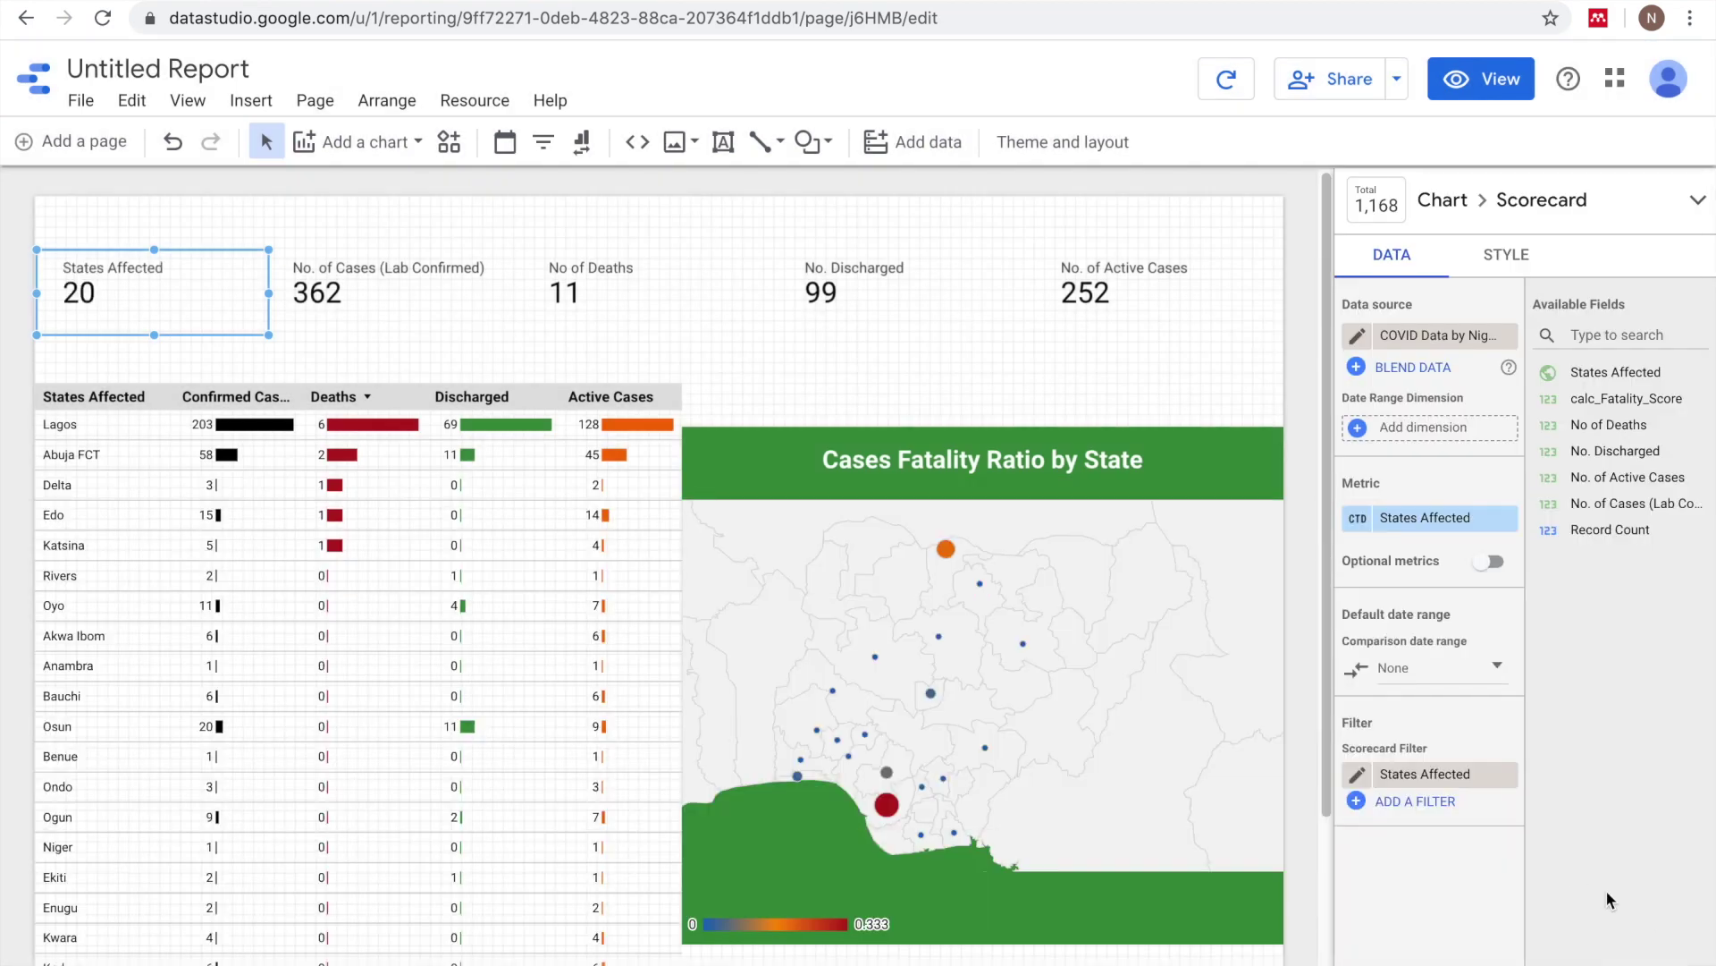
- Rename the metric of the States Affected scorecard as Number of States Affected
{"action": "left_click", "coordinate": [1359, 521]}
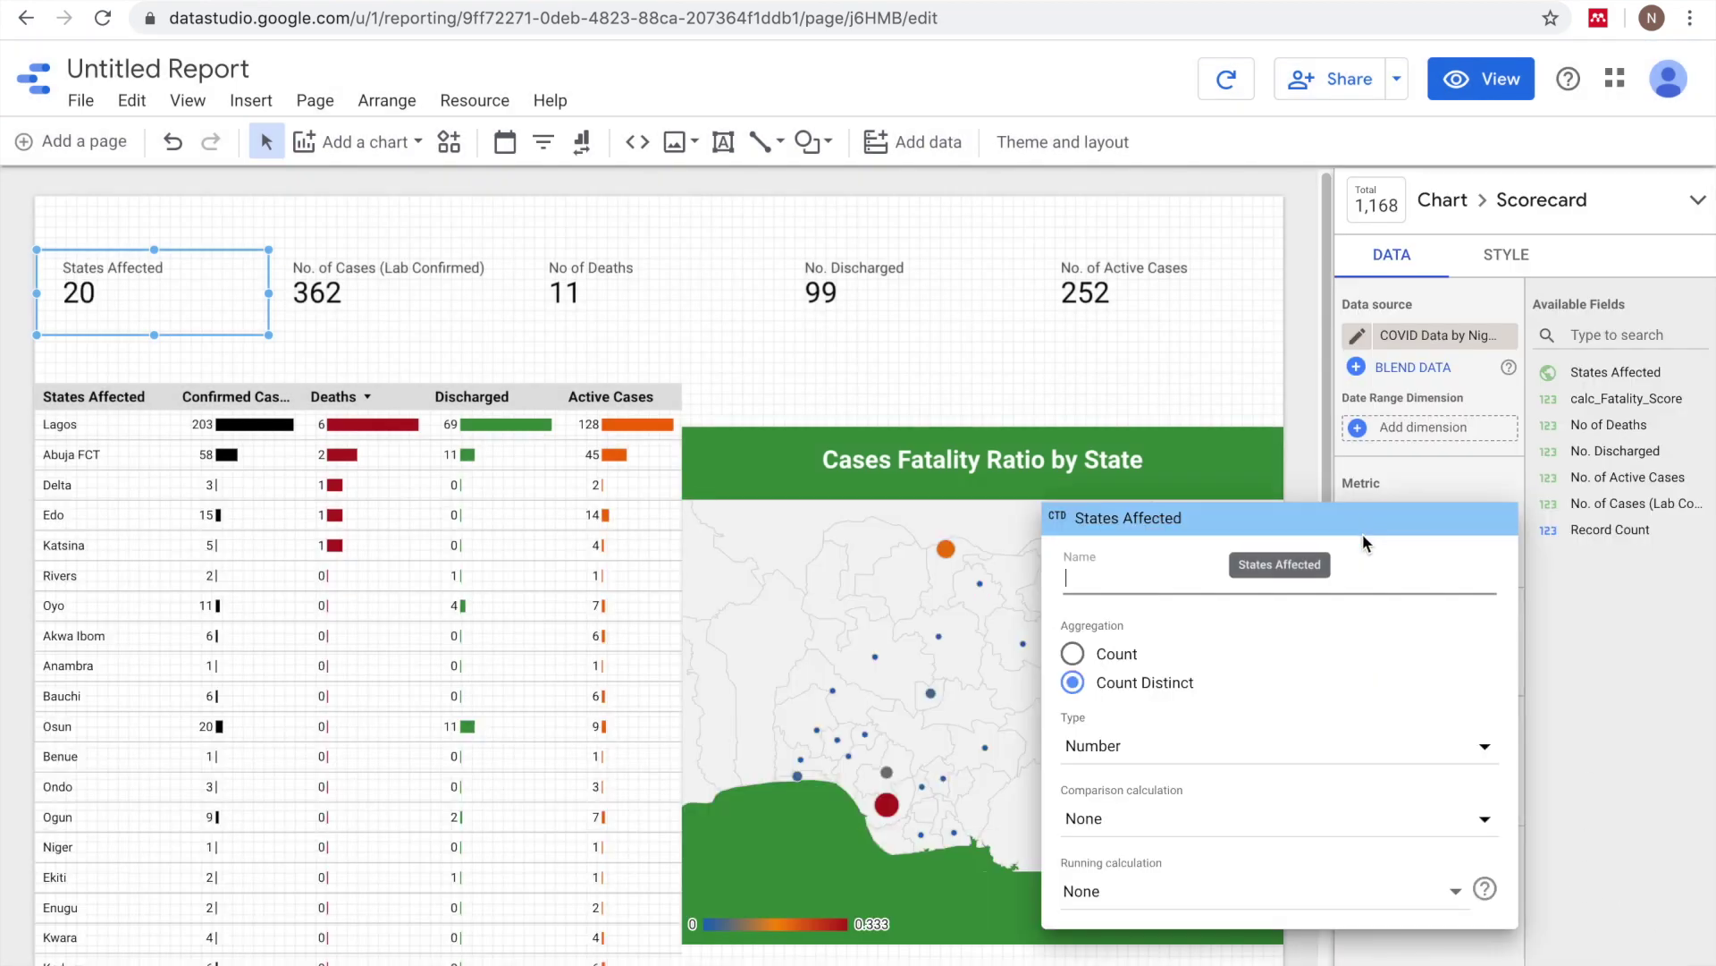
{"action": "type", "text": "Numbe"}
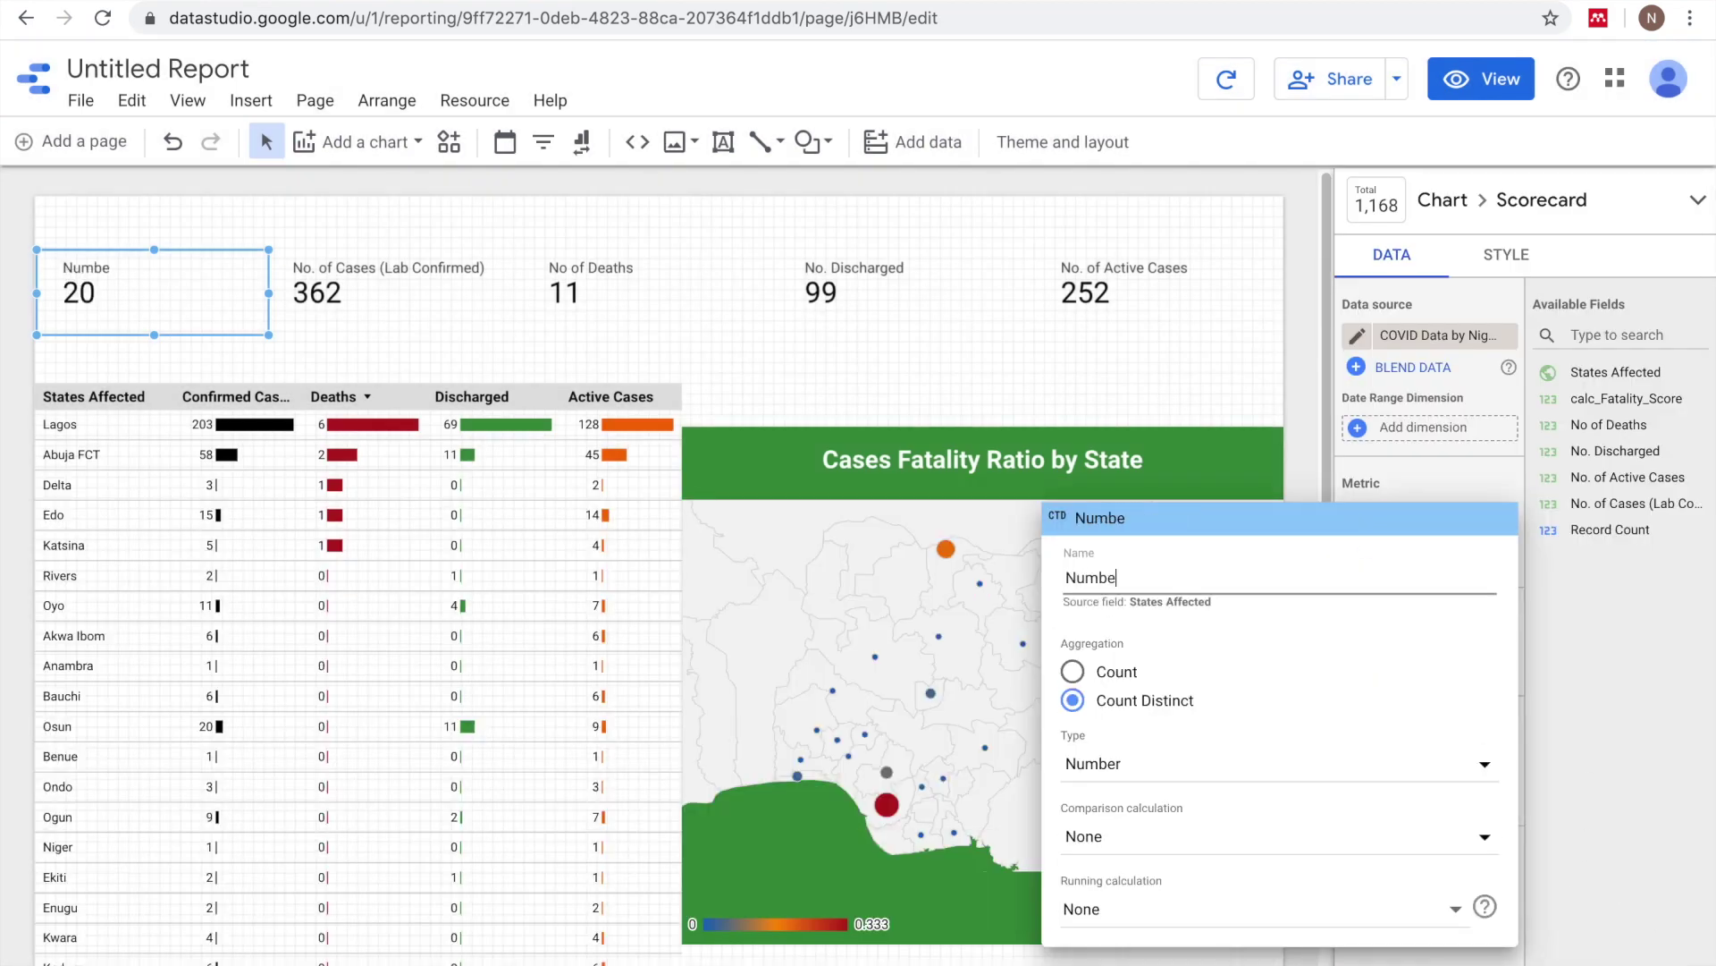
{"action": "type", "text": "r of States Affected"}
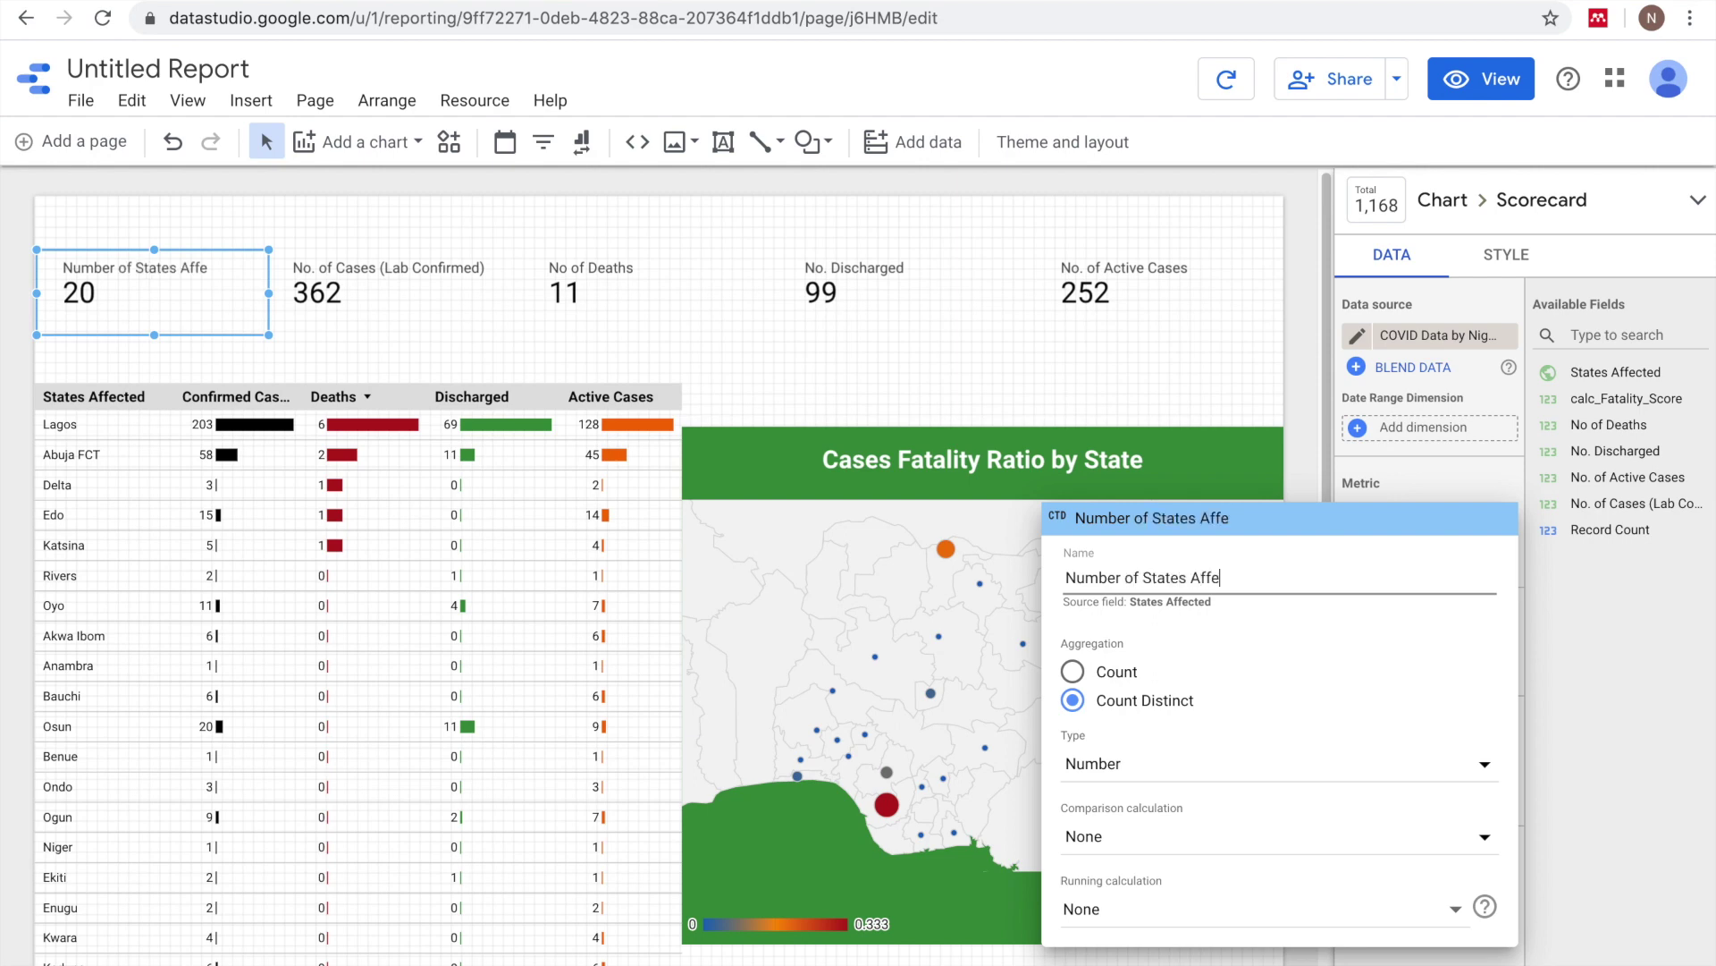
{"action": "left_click", "coordinate": [1260, 363]}
- Rename the metric of the lab-confirmed cases scorecard as Confirmed Cases
{"action": "left_click", "coordinate": [459, 286]}
{"action": "left_click", "coordinate": [1374, 527]}
{"action": "type", "text": "Confirmed Cases"}
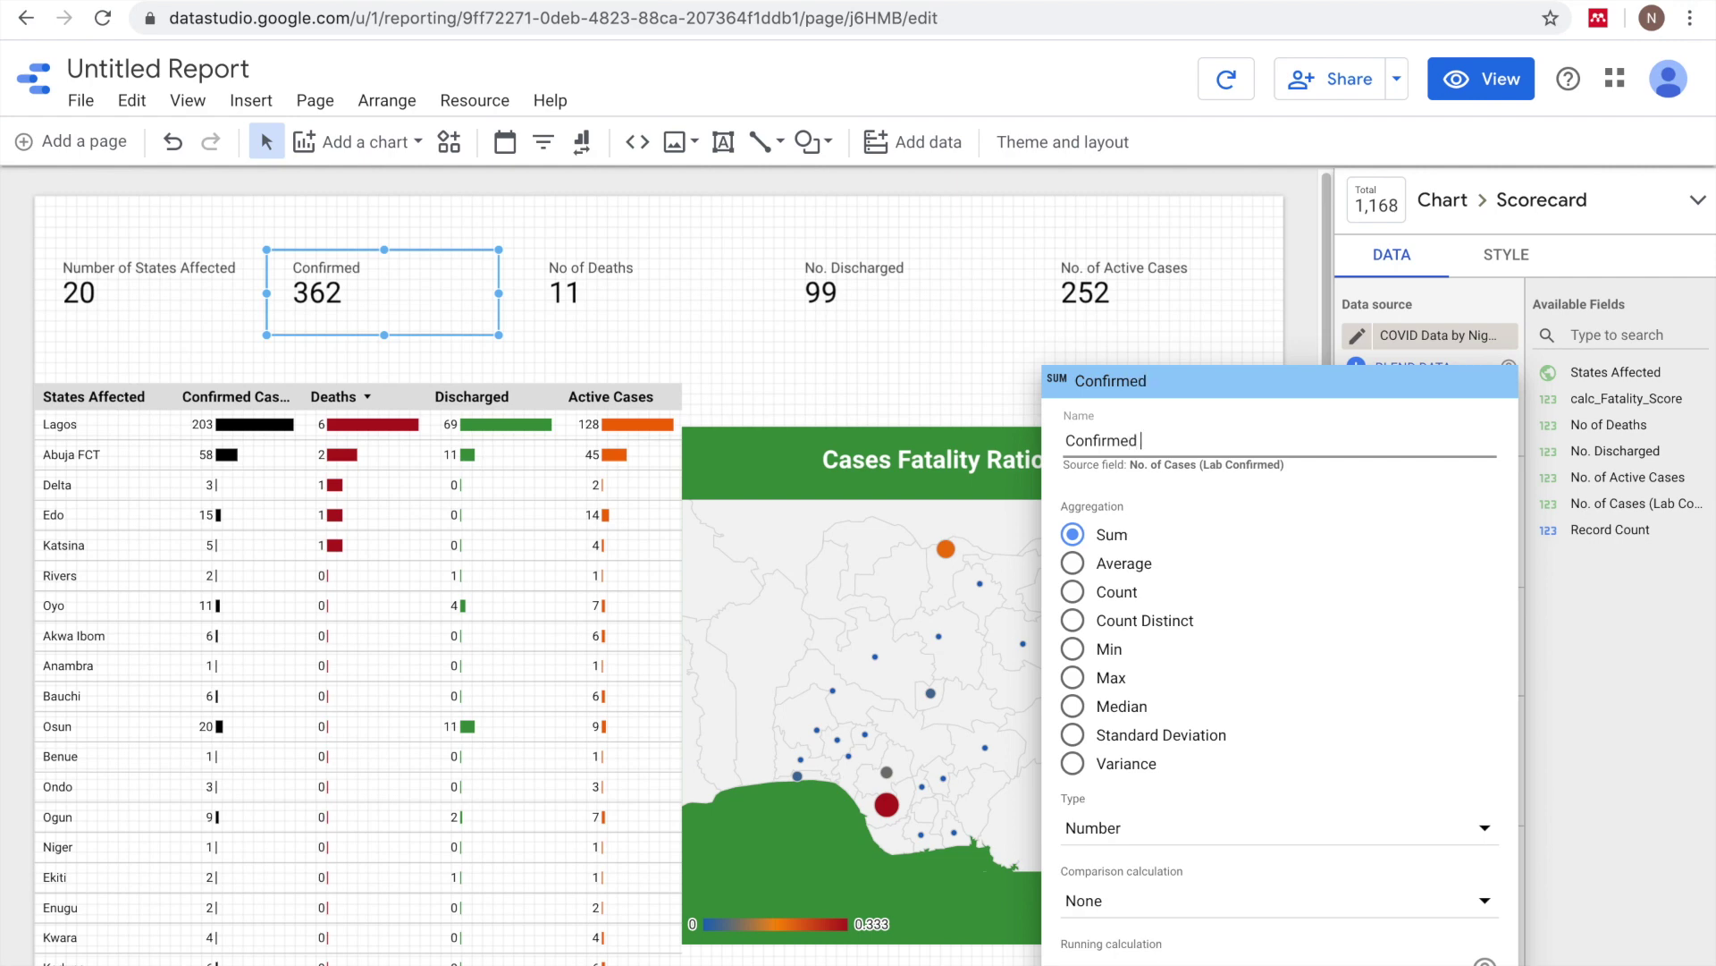
{"action": "left_click", "coordinate": [1304, 318]}
- Rename the metric of the No of Deaths scorecard as Deaths
{"action": "left_click", "coordinate": [666, 276]}
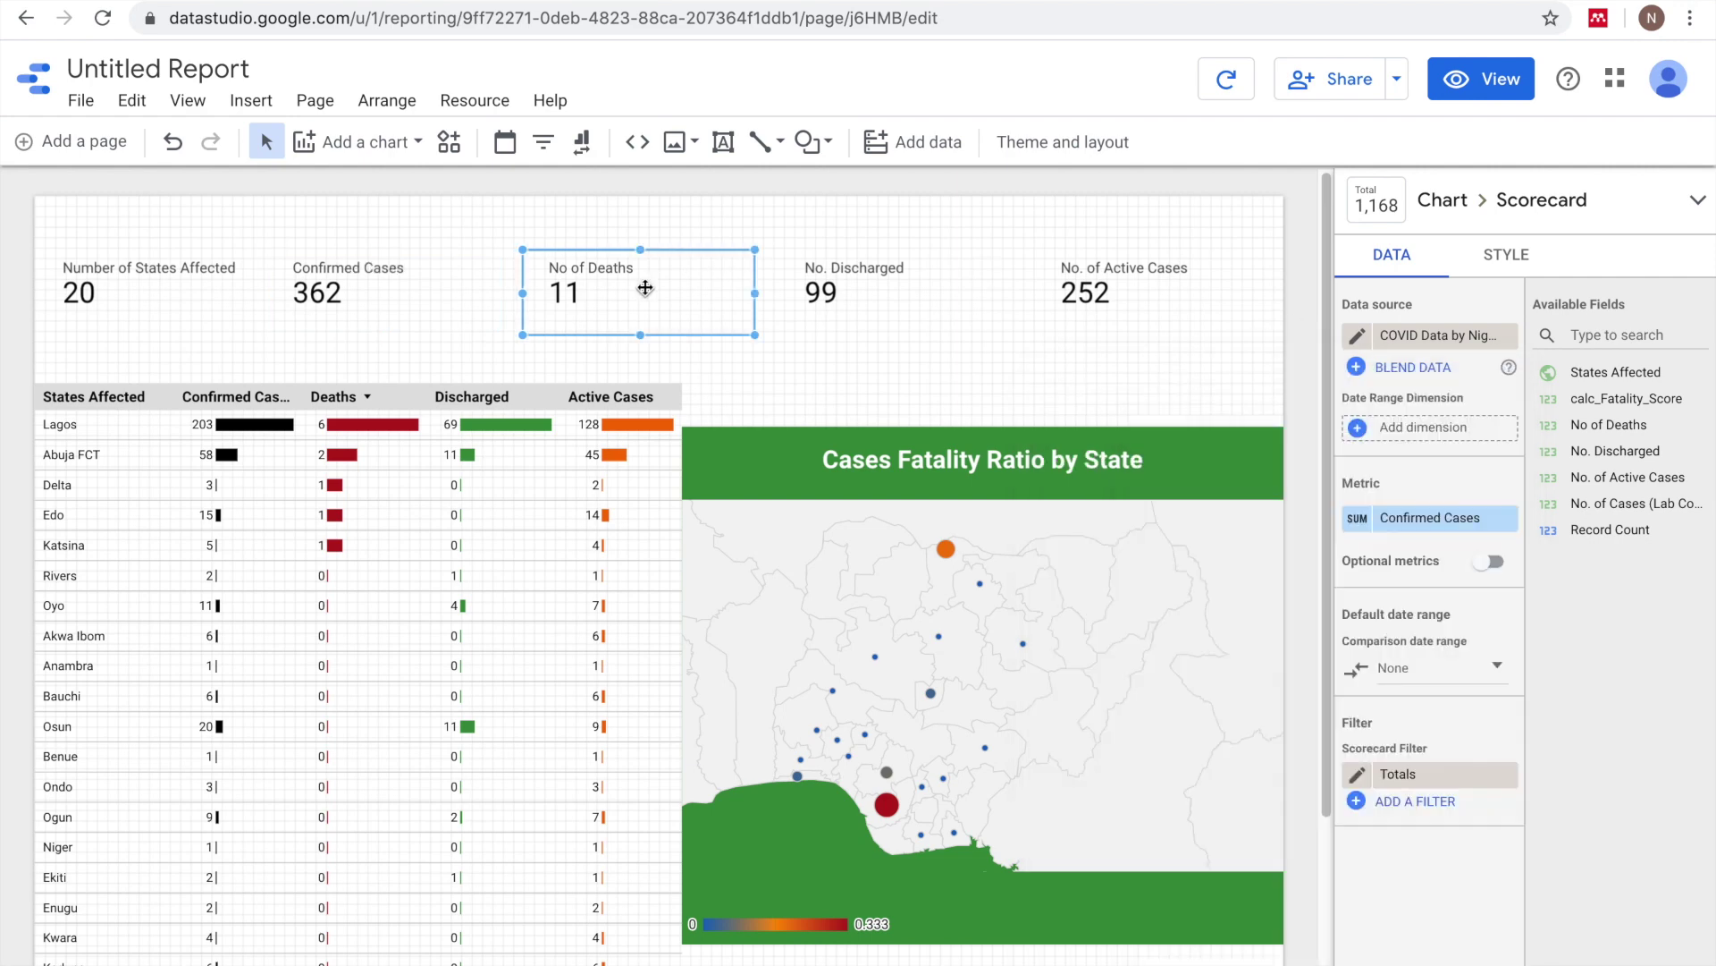
{"action": "left_click", "coordinate": [1357, 519]}
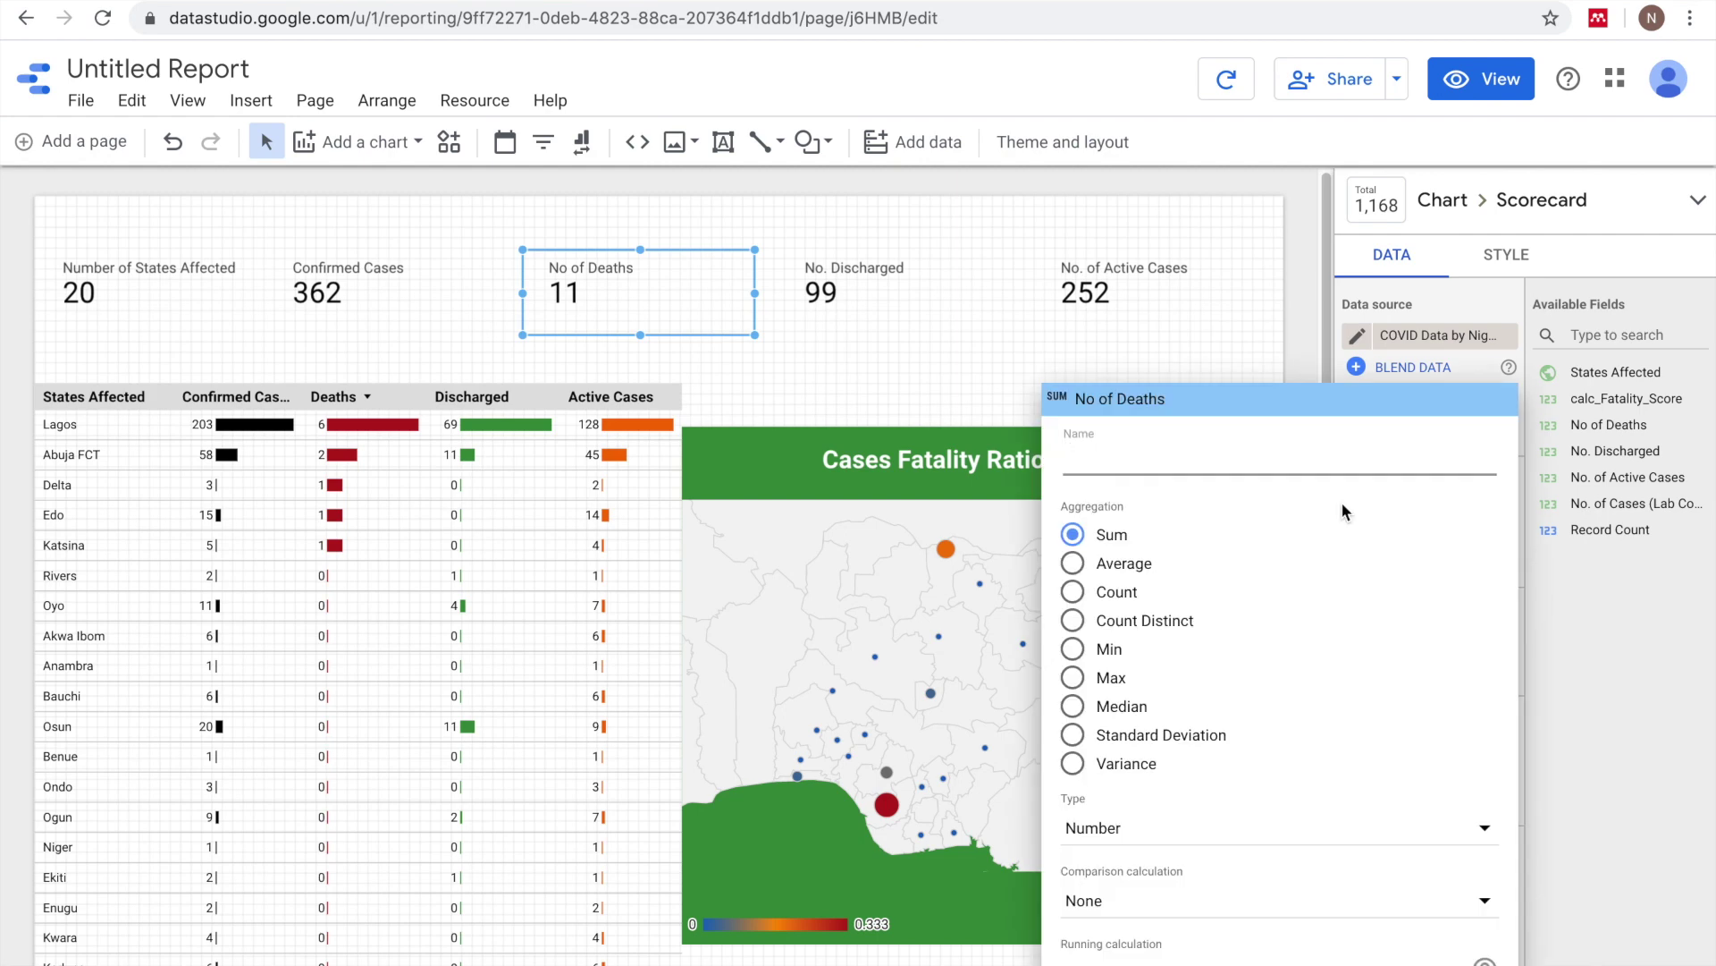
{"action": "type", "text": "Deaths"}
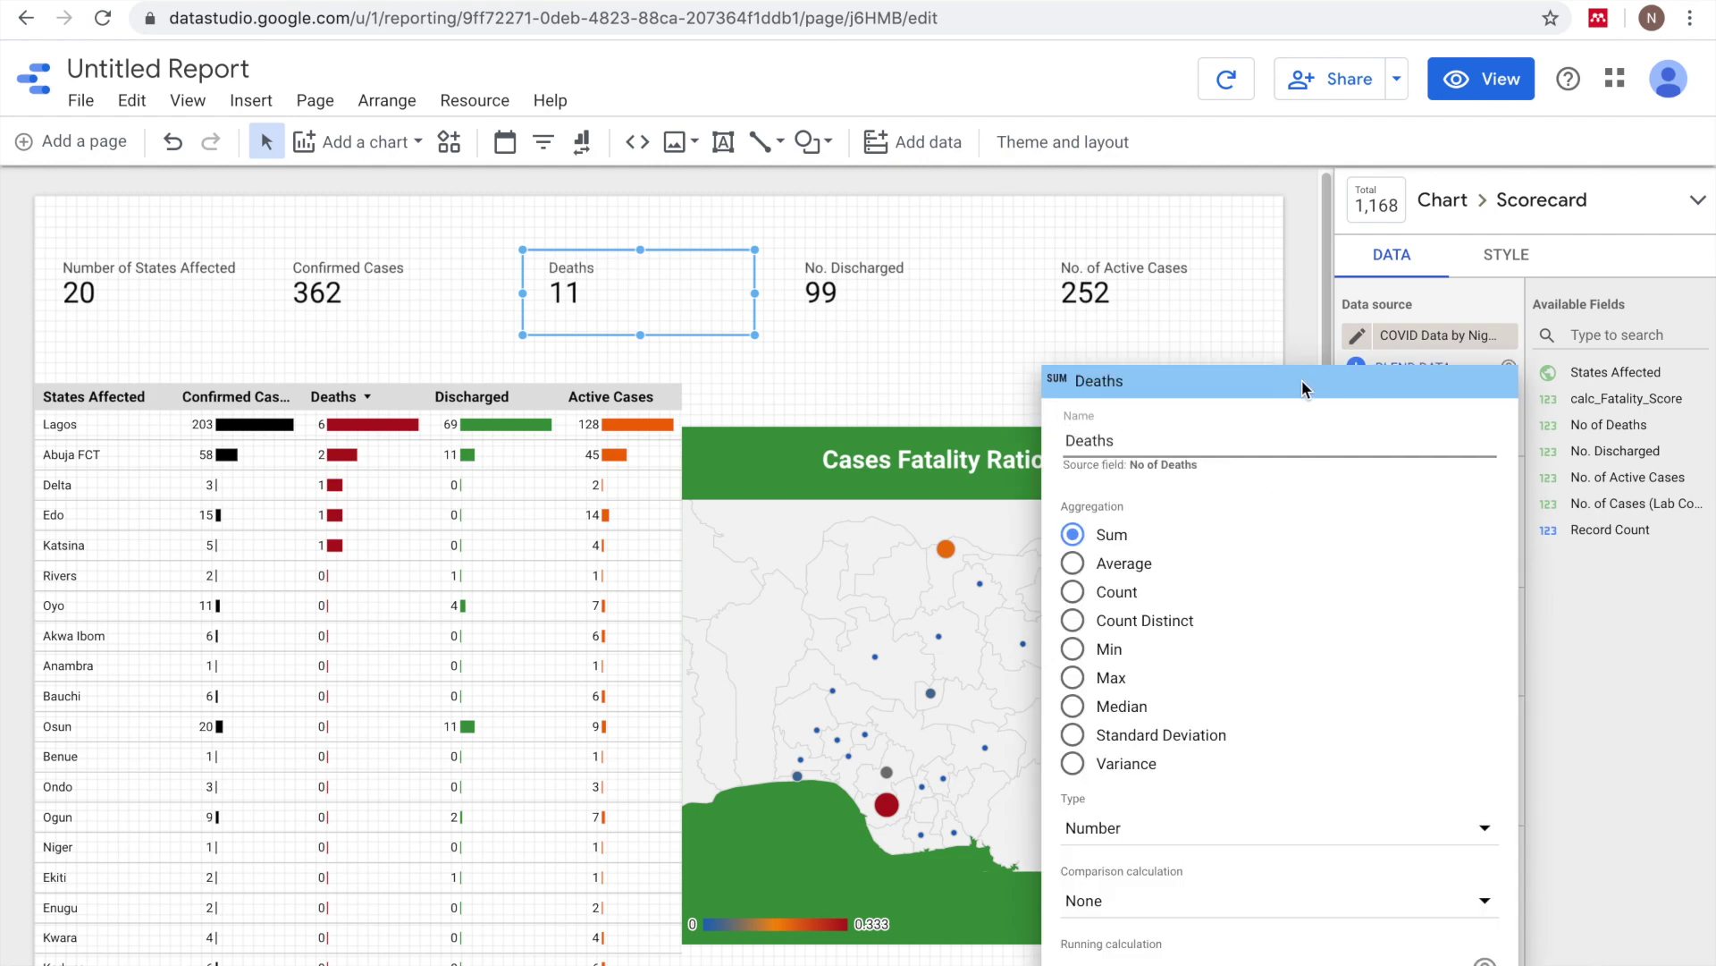
{"action": "left_click", "coordinate": [1301, 346]}
- Rename the metric of the No. Discharged scorecard as Discharged
{"action": "left_click", "coordinate": [856, 301]}
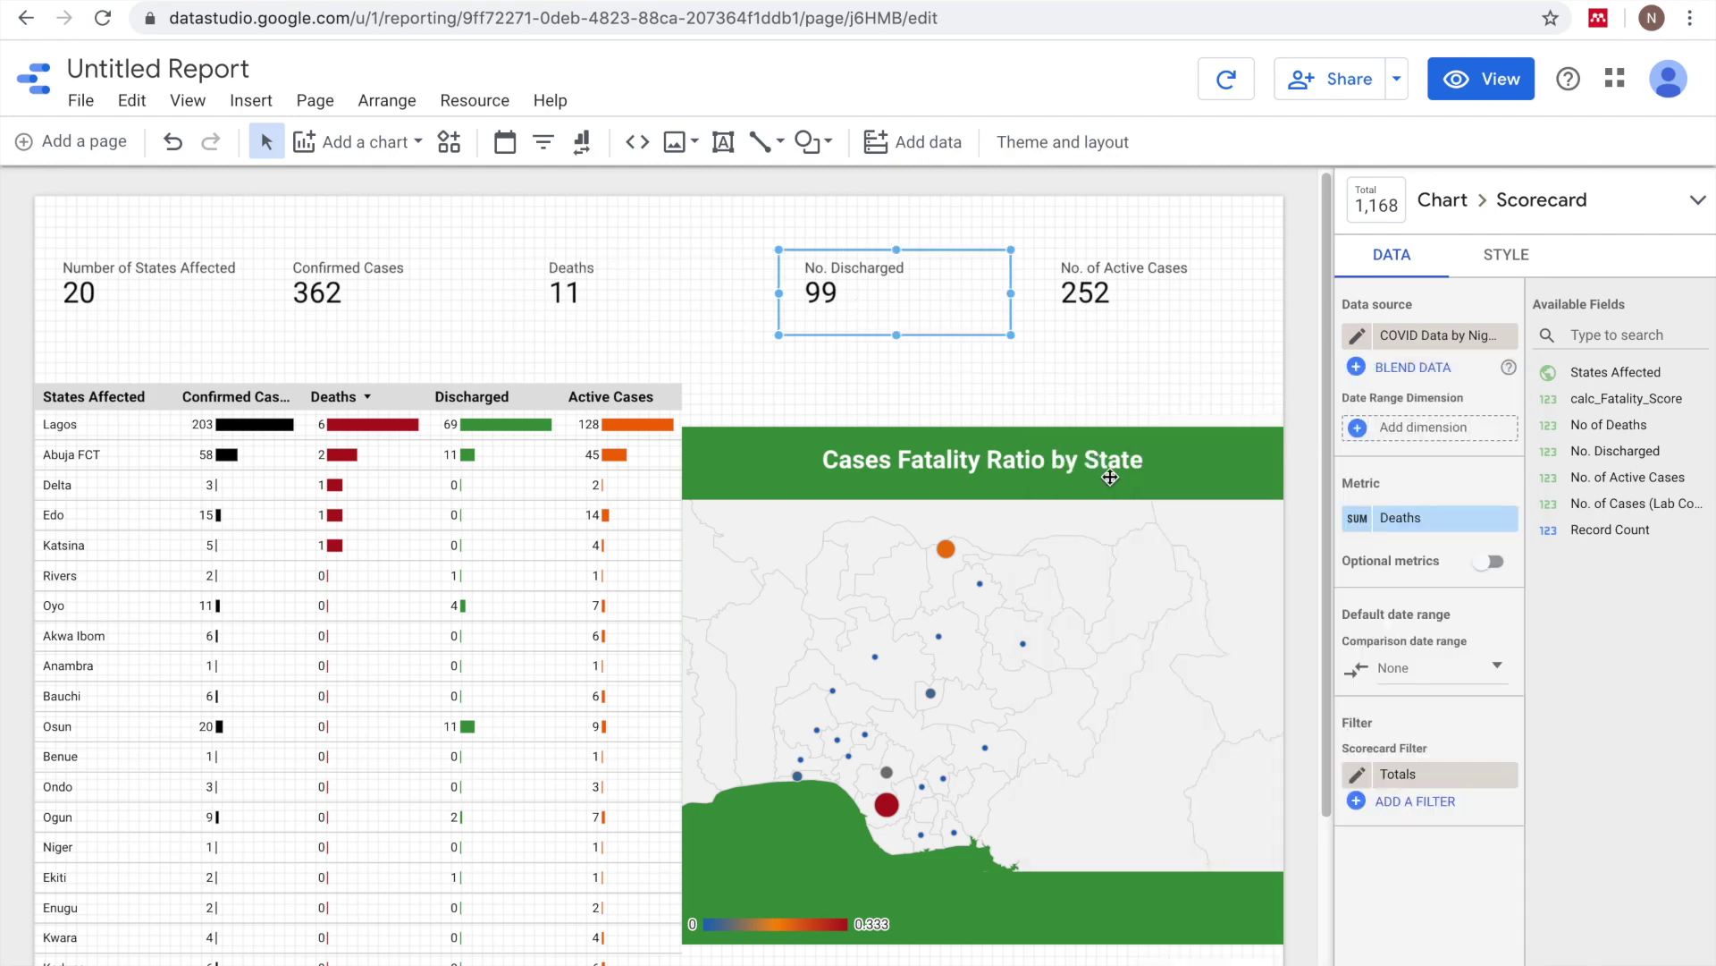
{"action": "left_click", "coordinate": [1357, 525]}
{"action": "type", "text": "D"}
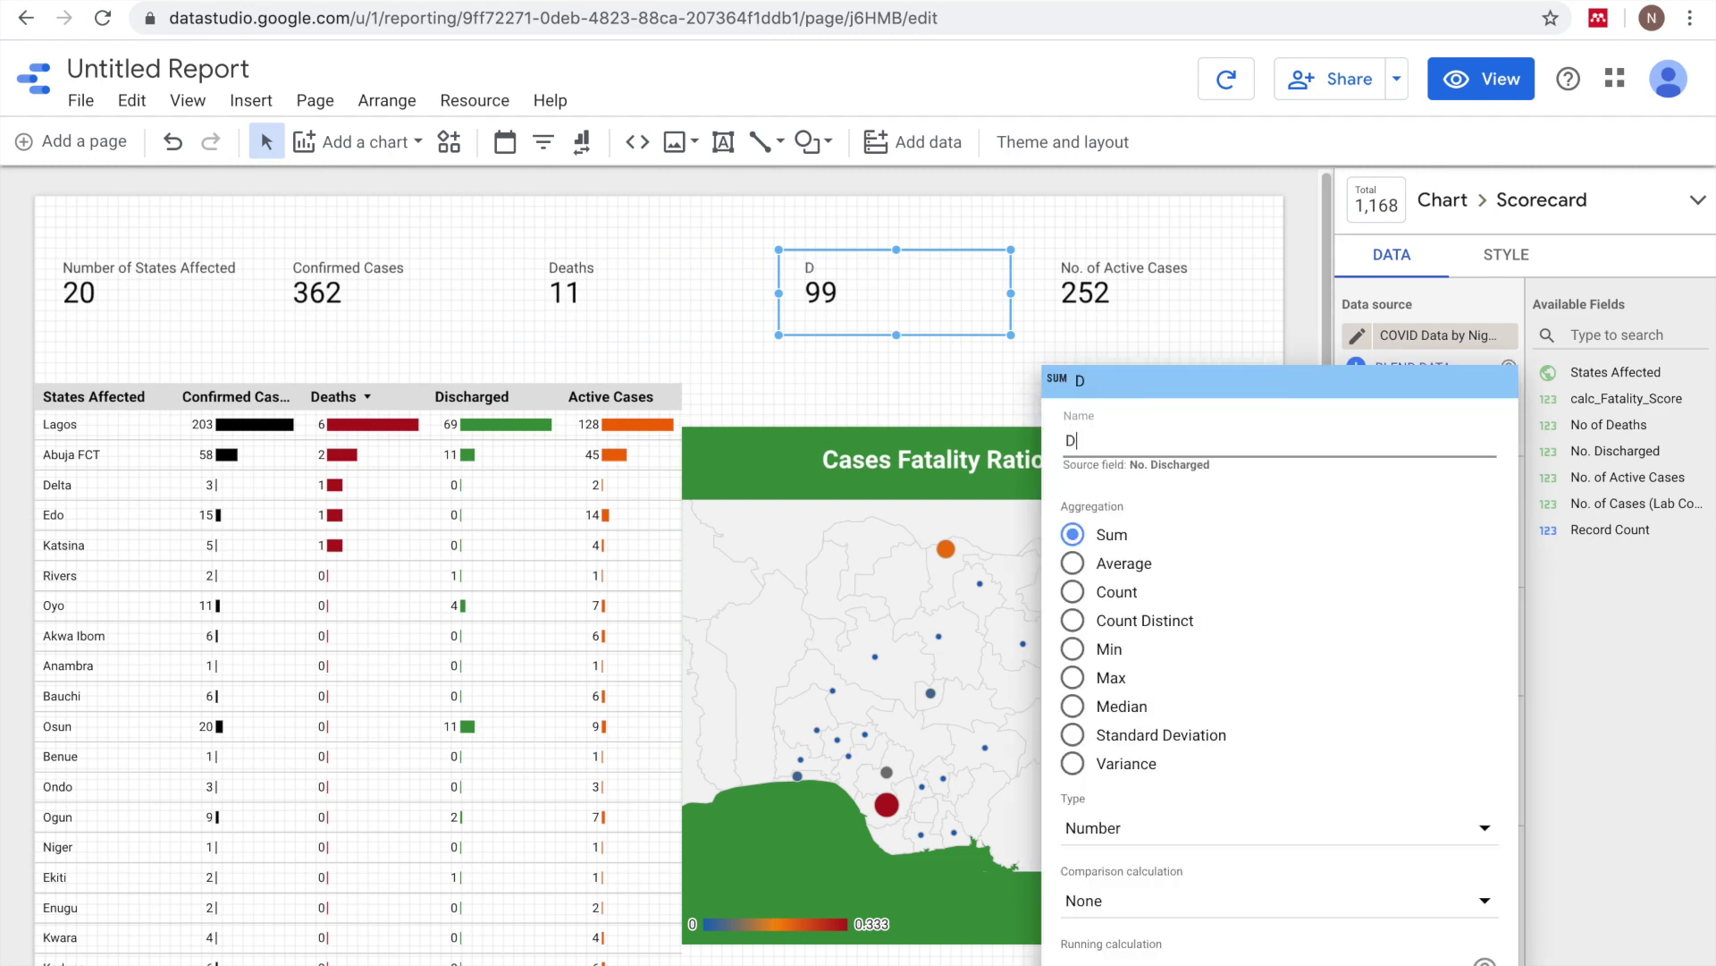
{"action": "type", "text": "ischarged"}
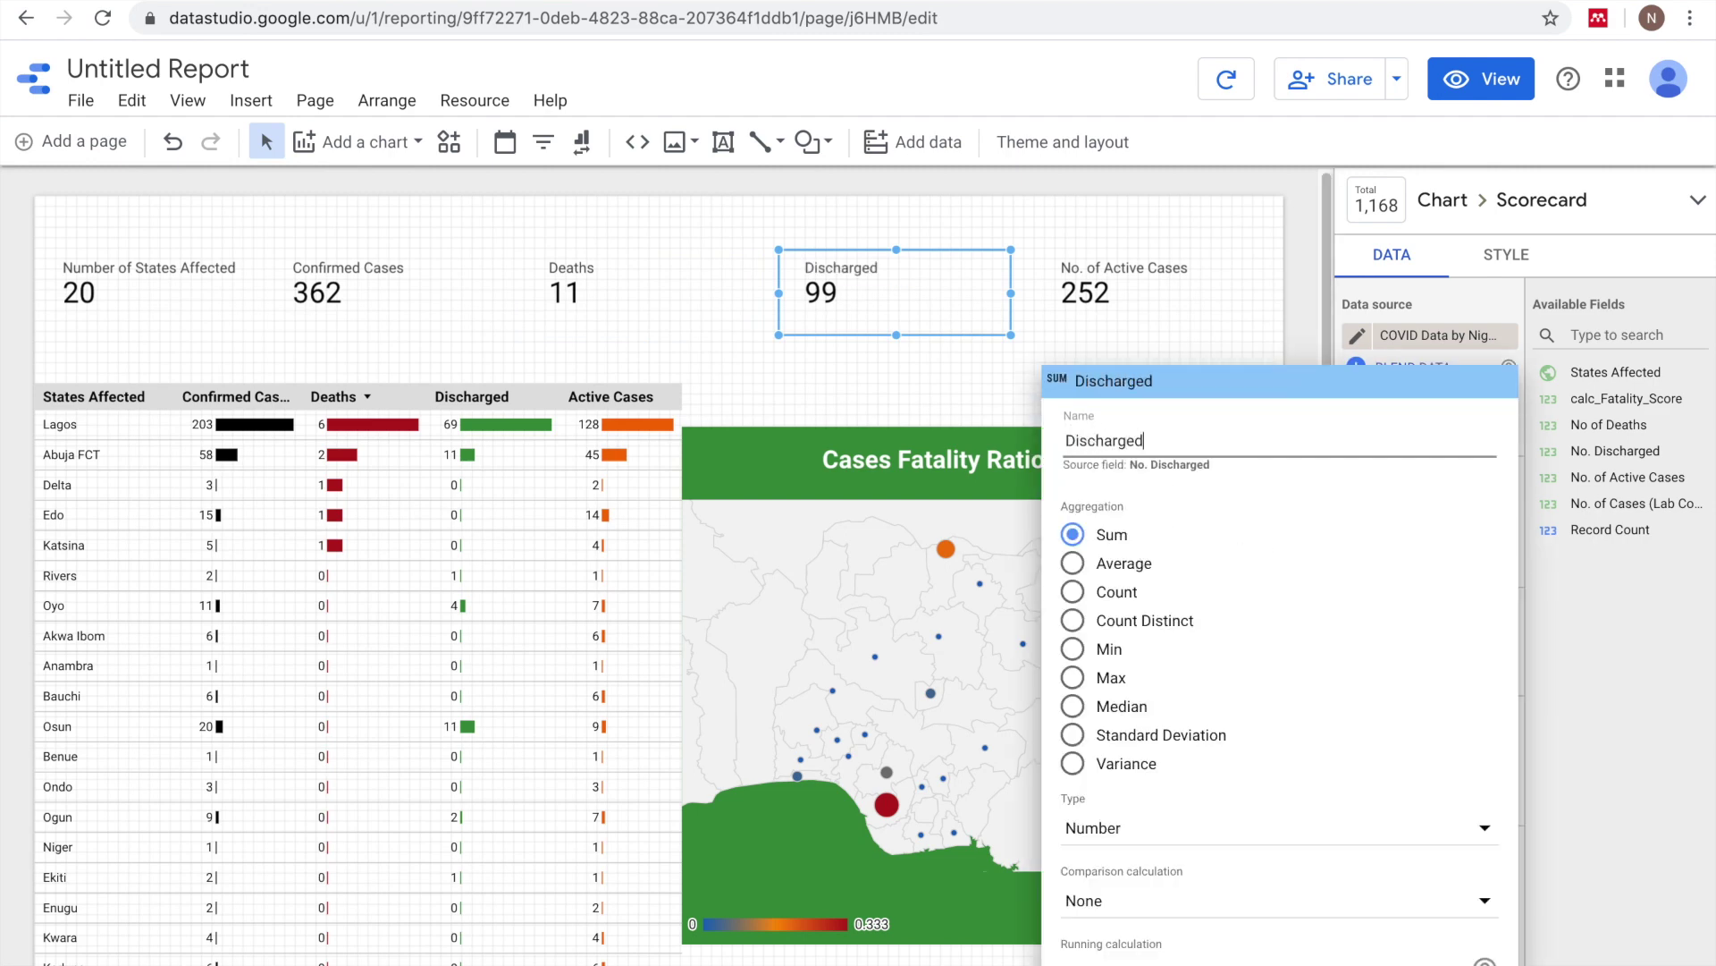
{"action": "left_click", "coordinate": [1296, 326]}
- Rename the metric of the No. of Active Cases scorecard as Active Cases
{"action": "left_click", "coordinate": [1172, 292]}
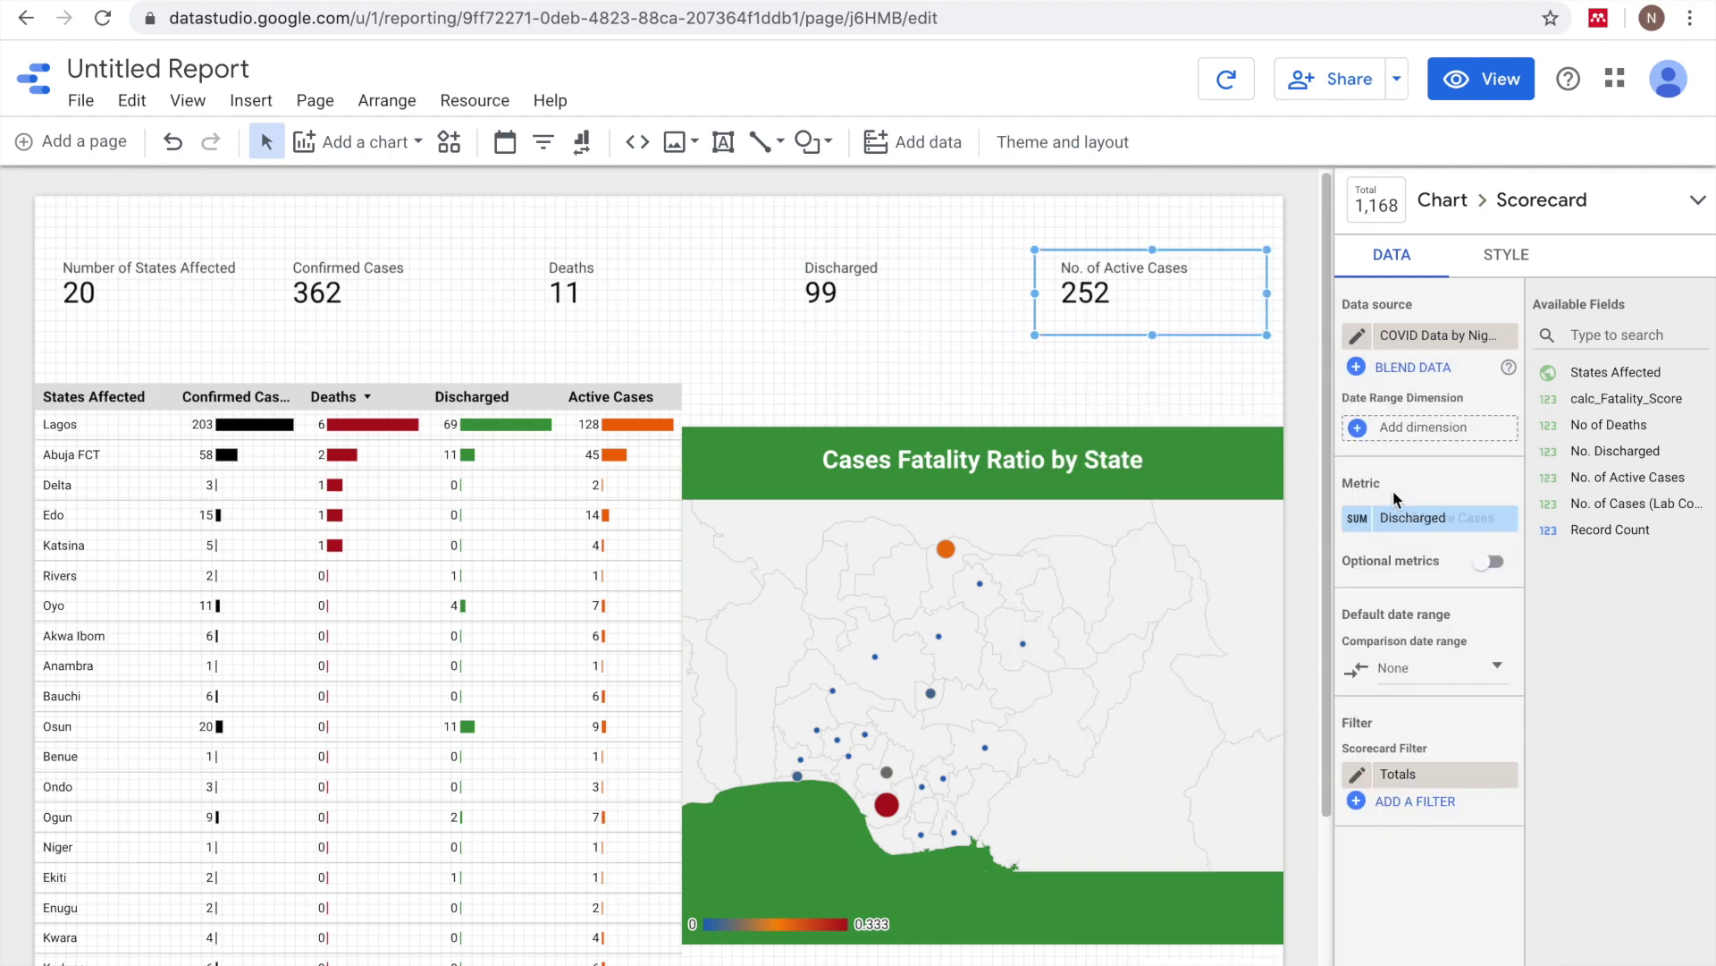
{"action": "left_click", "coordinate": [1358, 518]}
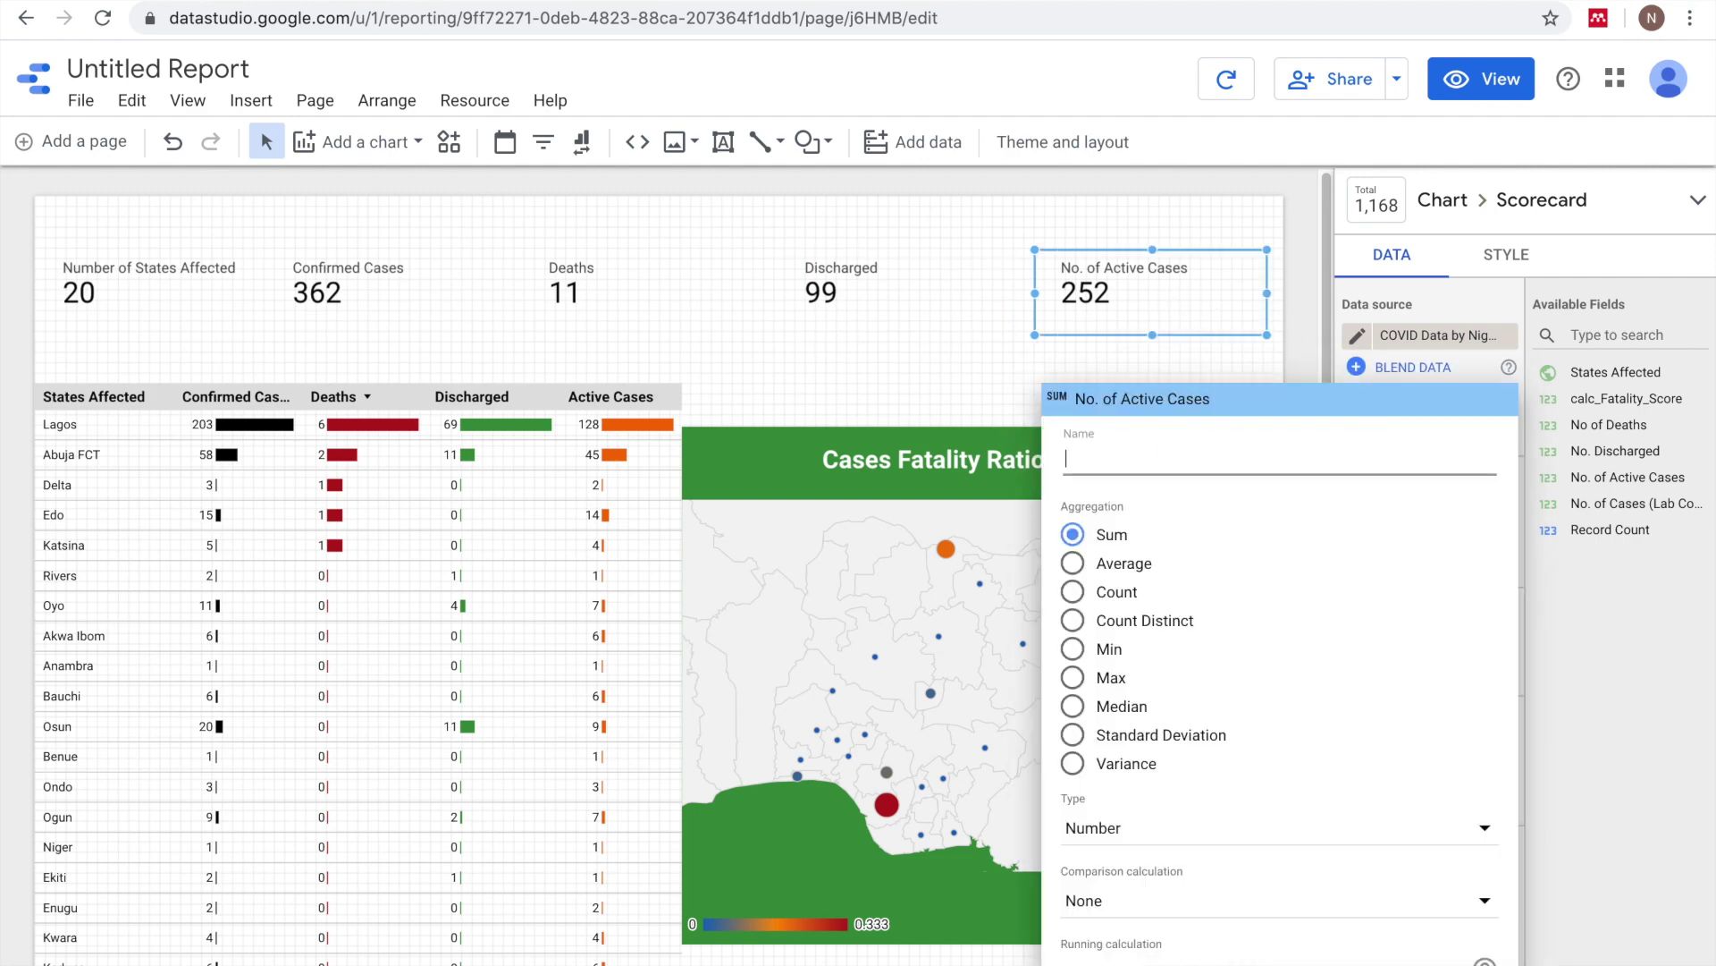
{"action": "type", "text": "Active Cases"}
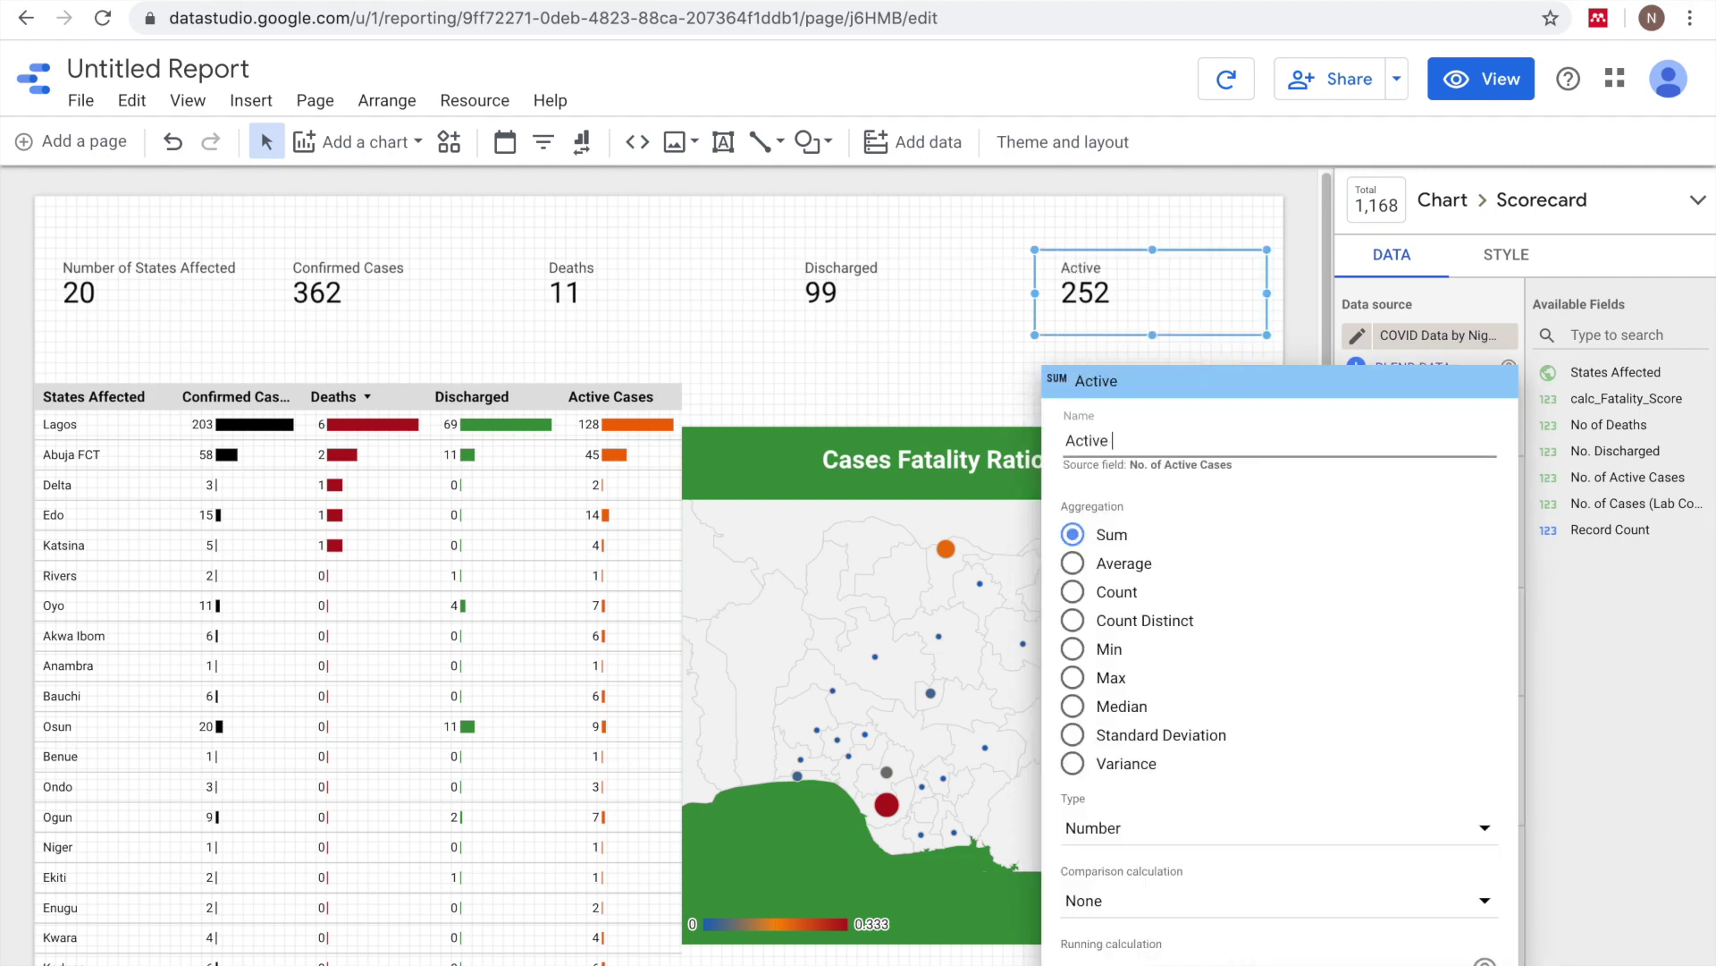
{"action": "left_click", "coordinate": [1296, 320]}
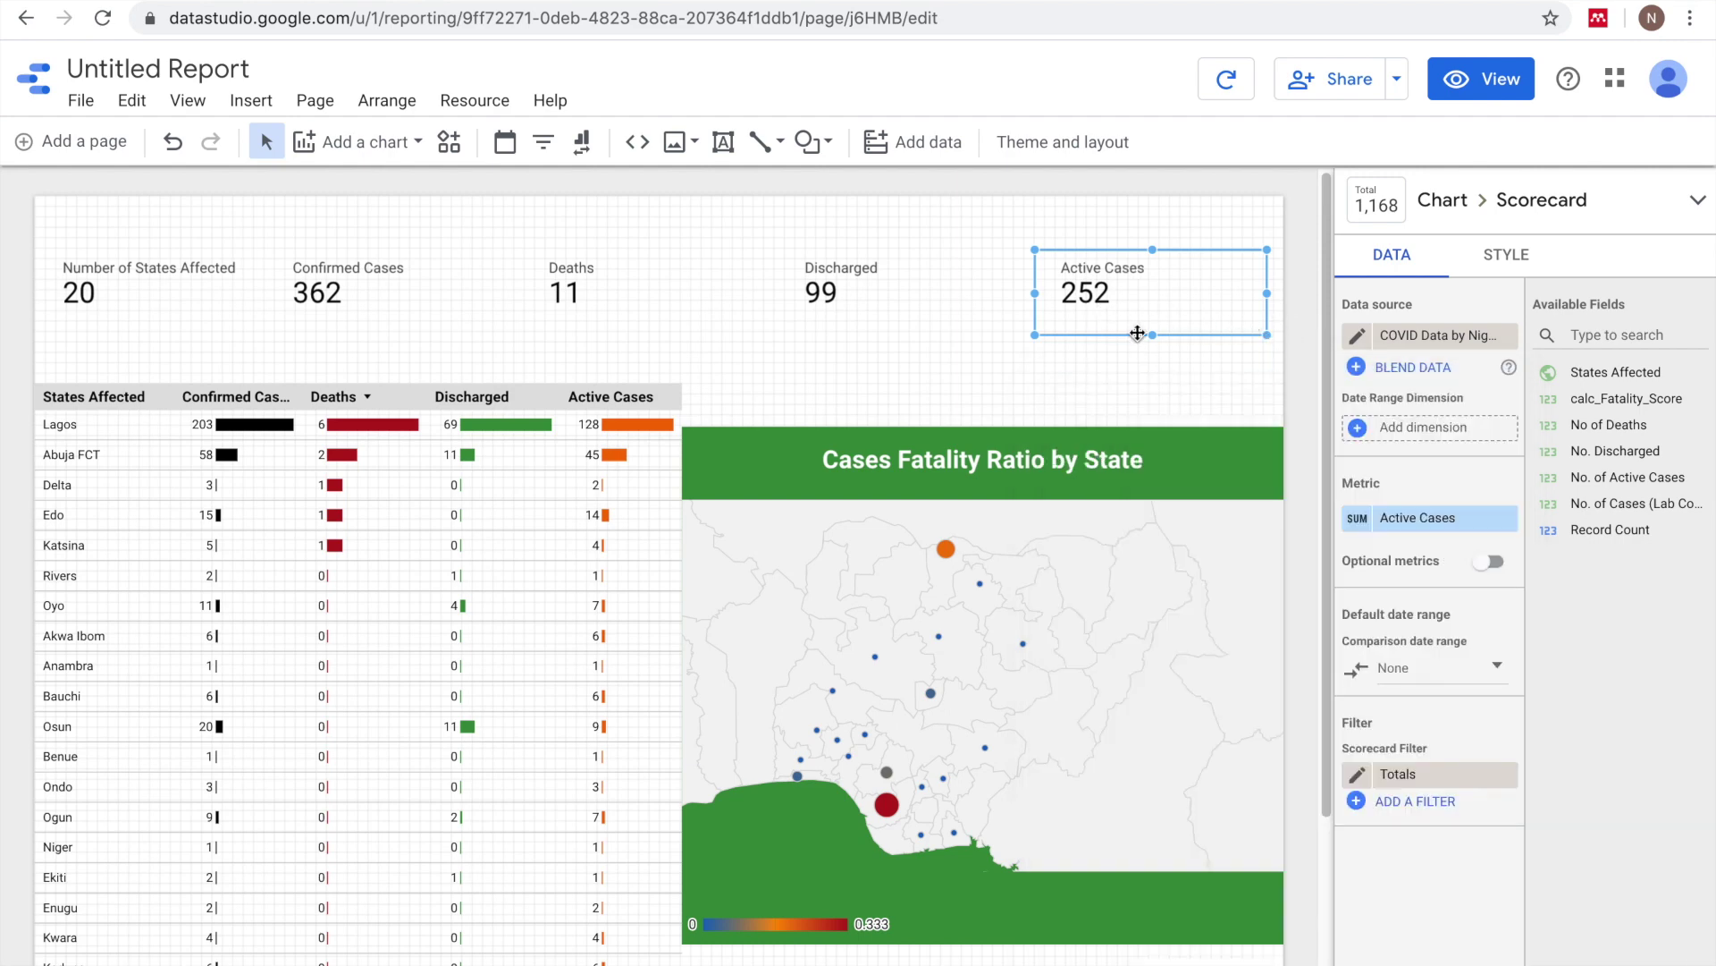
- Extend the Active Cases scorecard downward to the level of the table's header, and bring up its label style settings
{"action": "left_click_drag", "start_coordinate": [1152, 337], "coordinate": [1152, 385]}
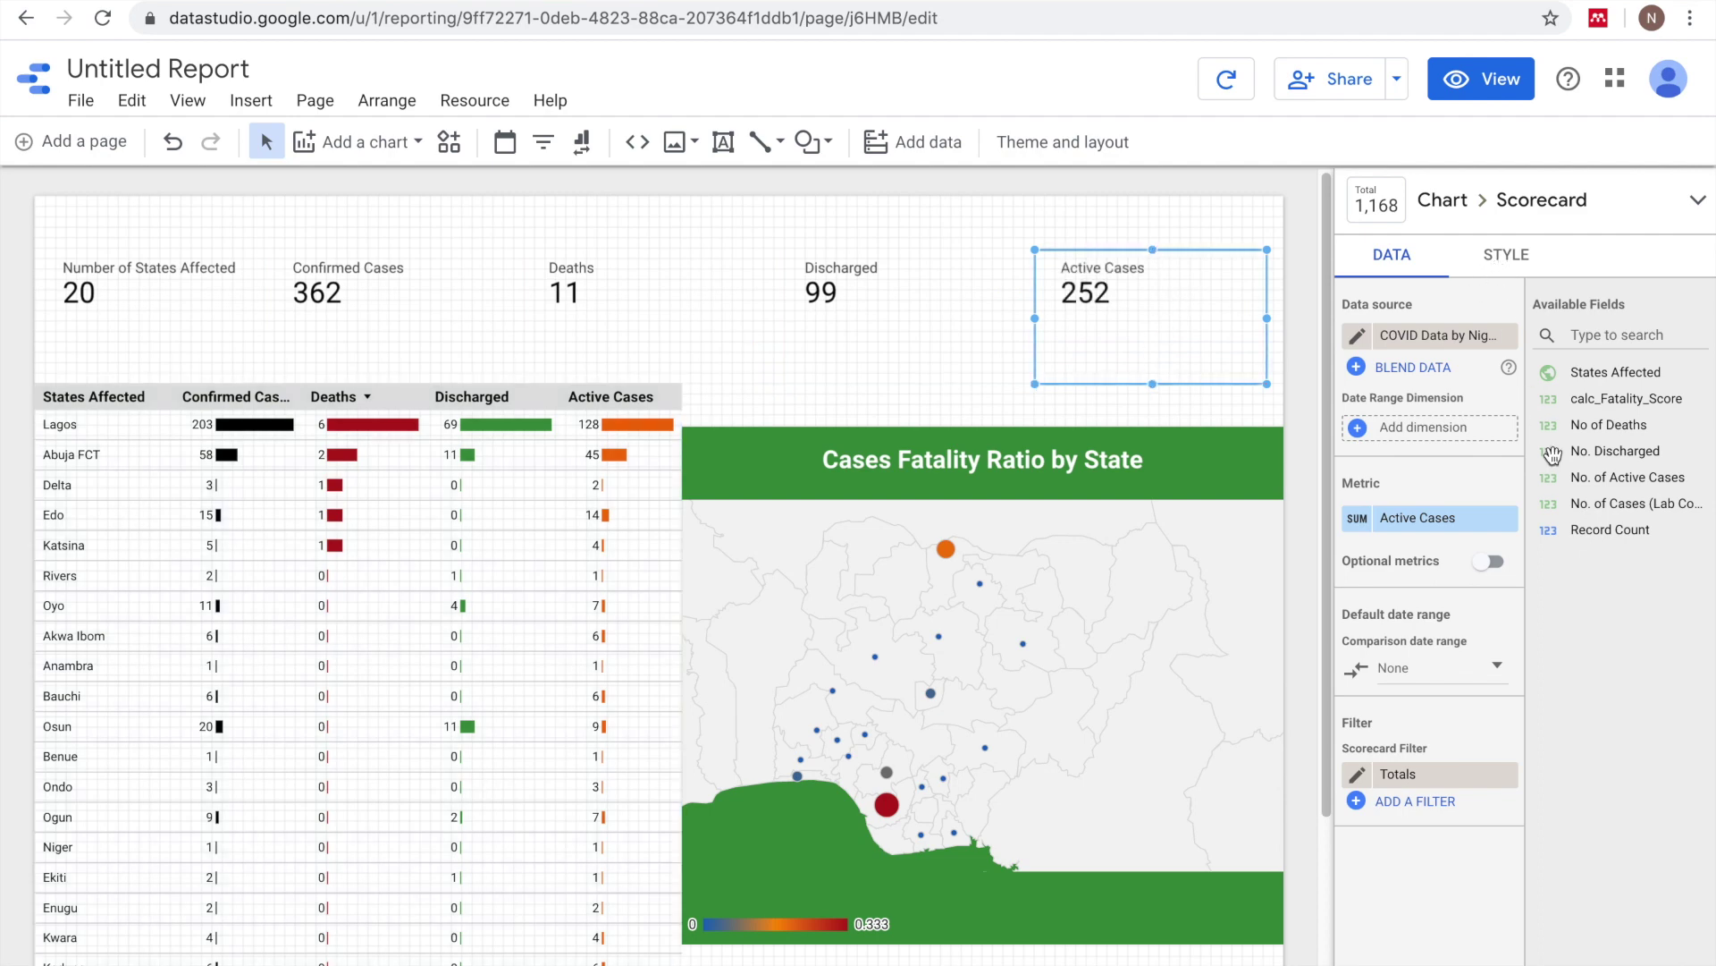
{"action": "left_click", "coordinate": [1519, 279]}
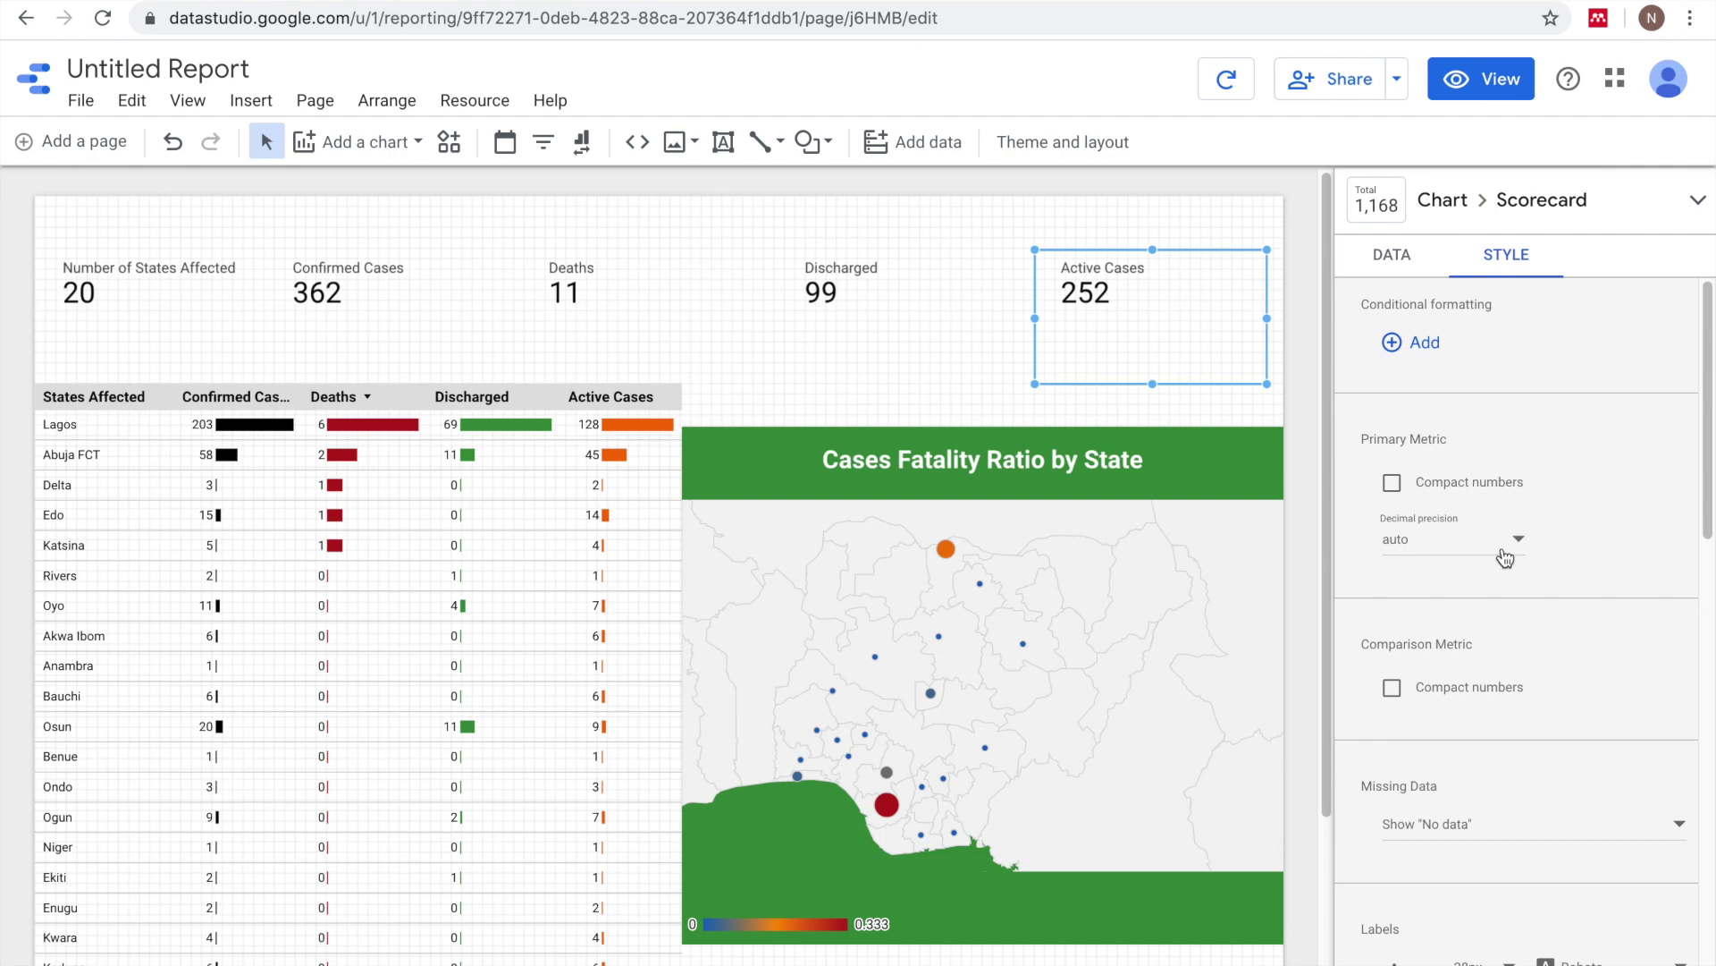
{"action": "scroll", "coordinate": [1506, 556], "scroll_direction": "down", "scroll_amount": 4}
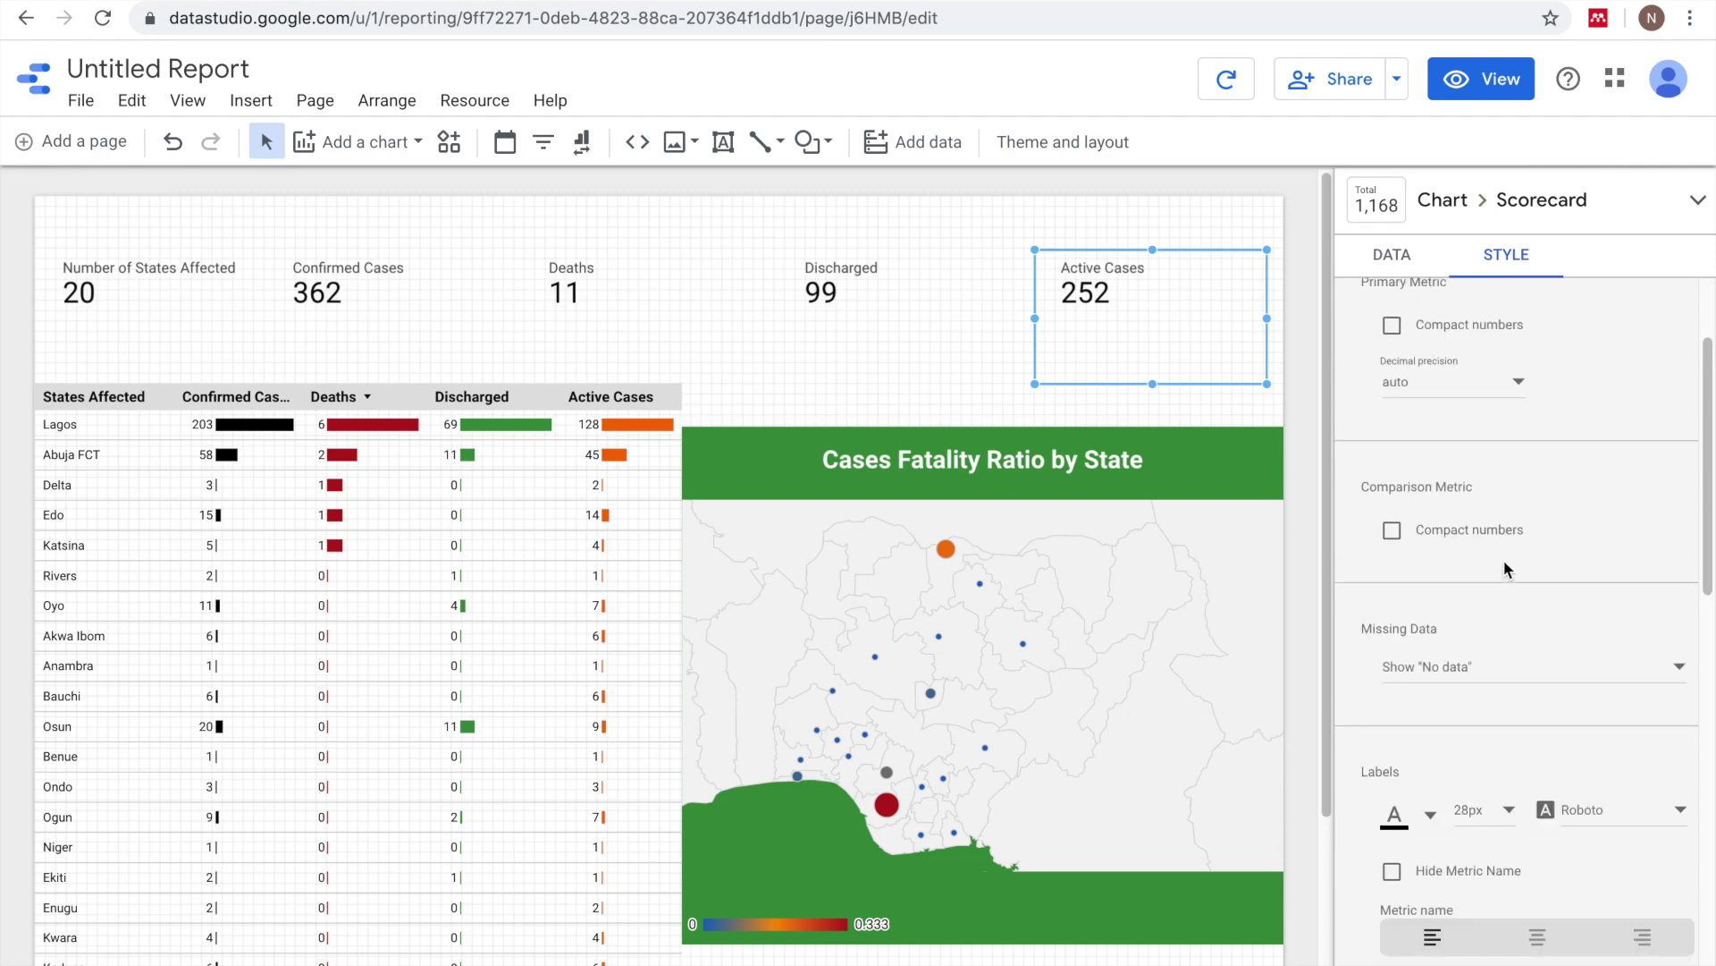
- Center-align the metric name, metric value and comparison of the Active Cases scorecard
{"action": "scroll", "coordinate": [1503, 560], "scroll_direction": "down", "scroll_amount": 2}
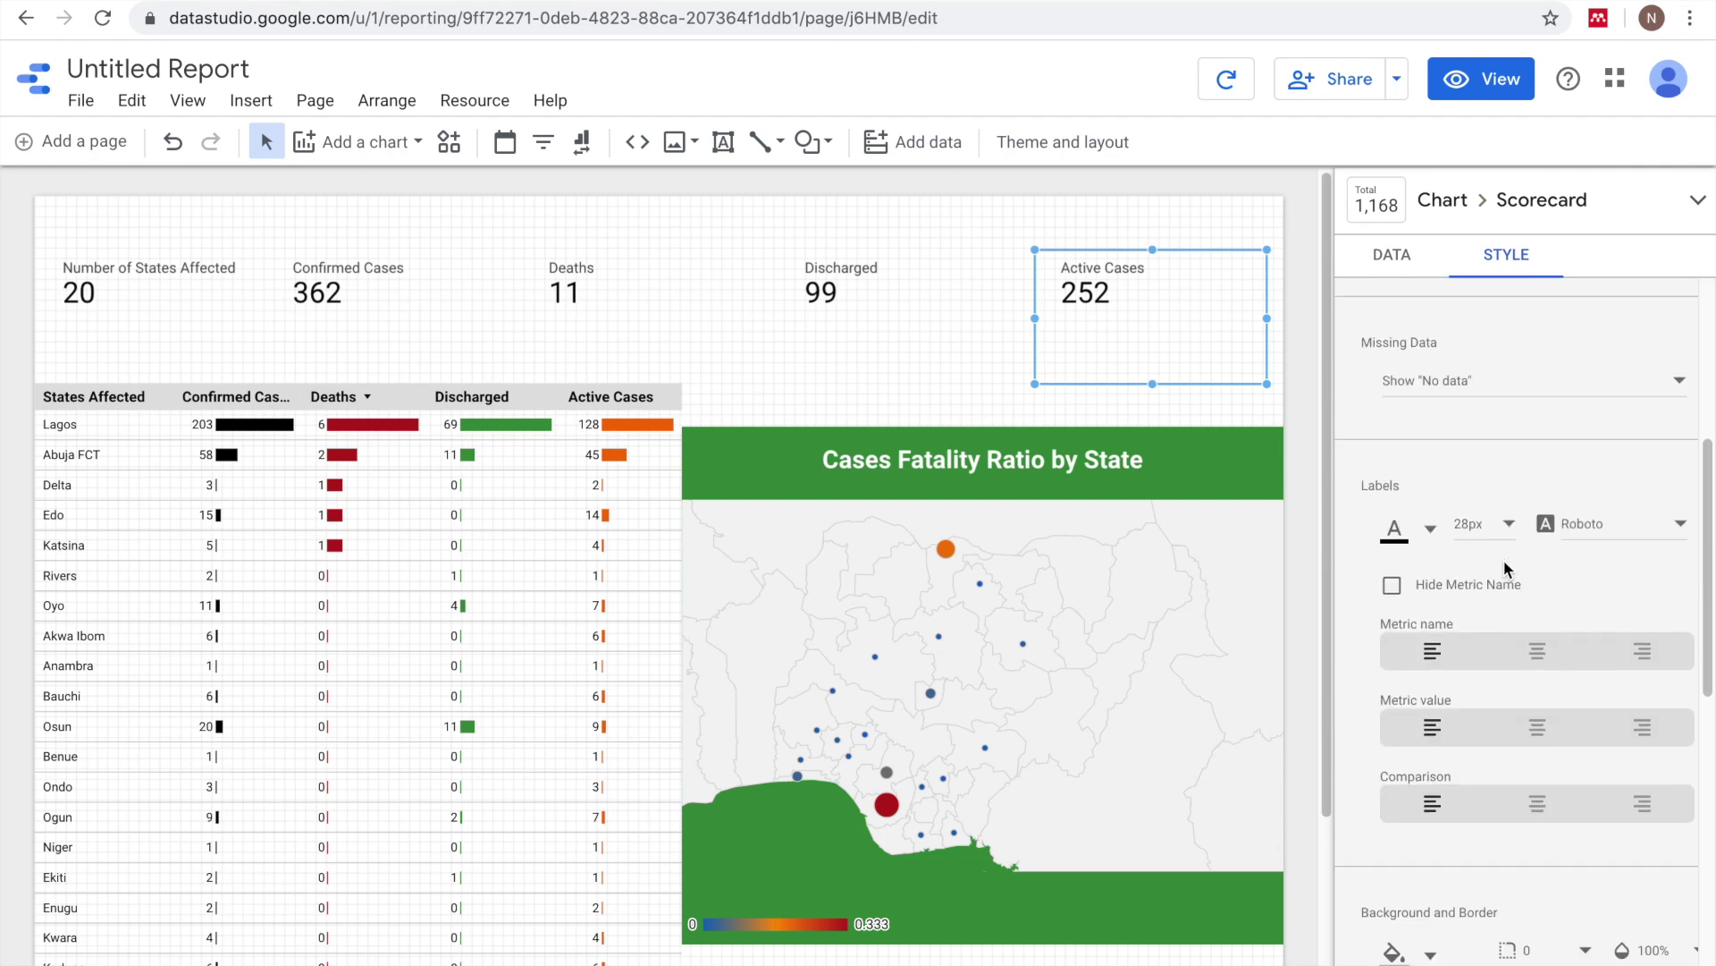
{"action": "left_click", "coordinate": [1534, 650]}
{"action": "left_click", "coordinate": [1537, 727]}
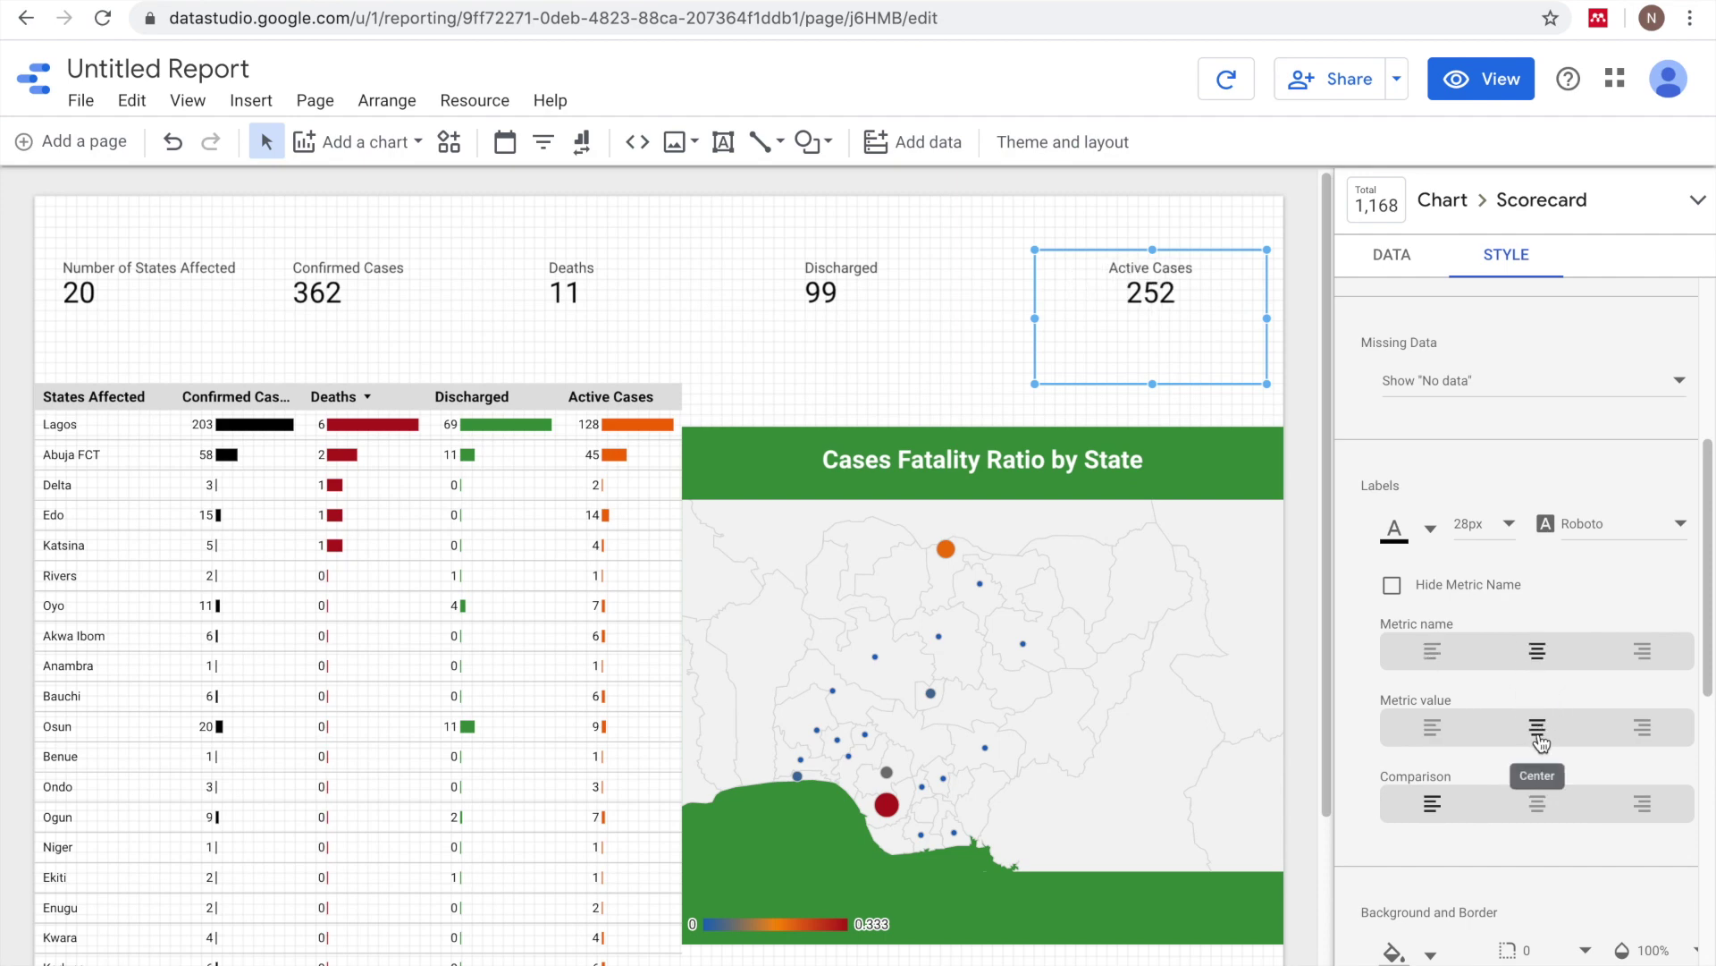
{"action": "left_click", "coordinate": [1539, 809]}
- Set the label font size of the Active Cases scorecard to 60px
{"action": "left_click", "coordinate": [1505, 532]}
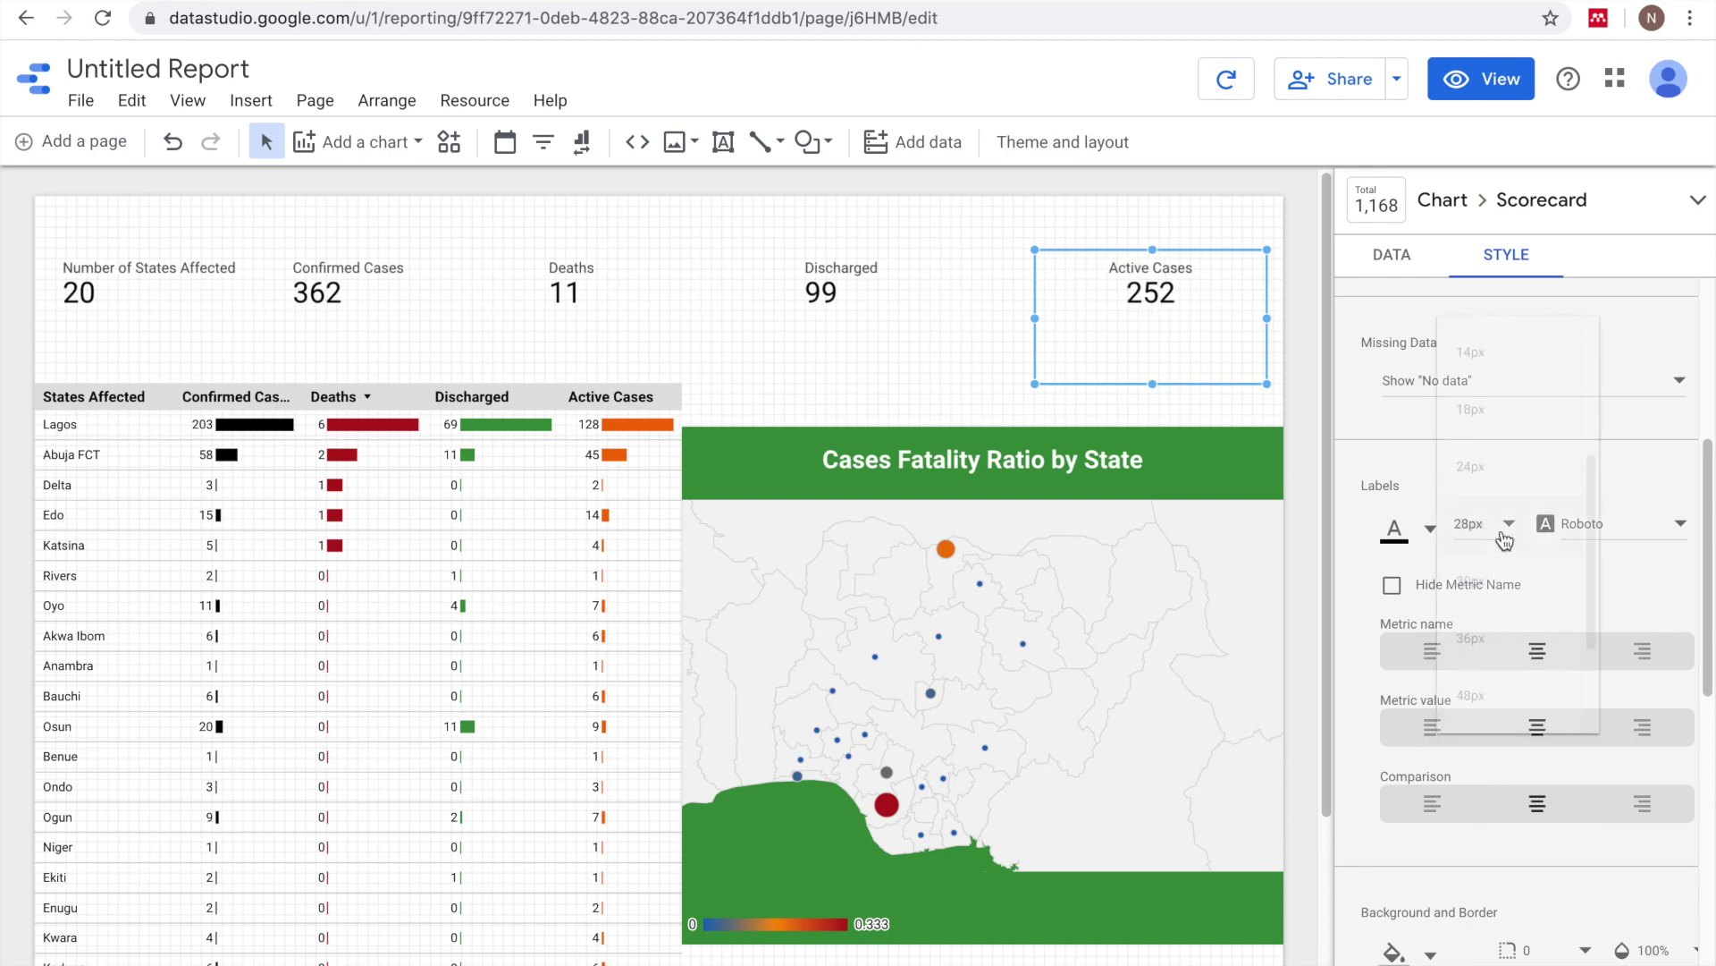
{"action": "left_click", "coordinate": [1494, 693]}
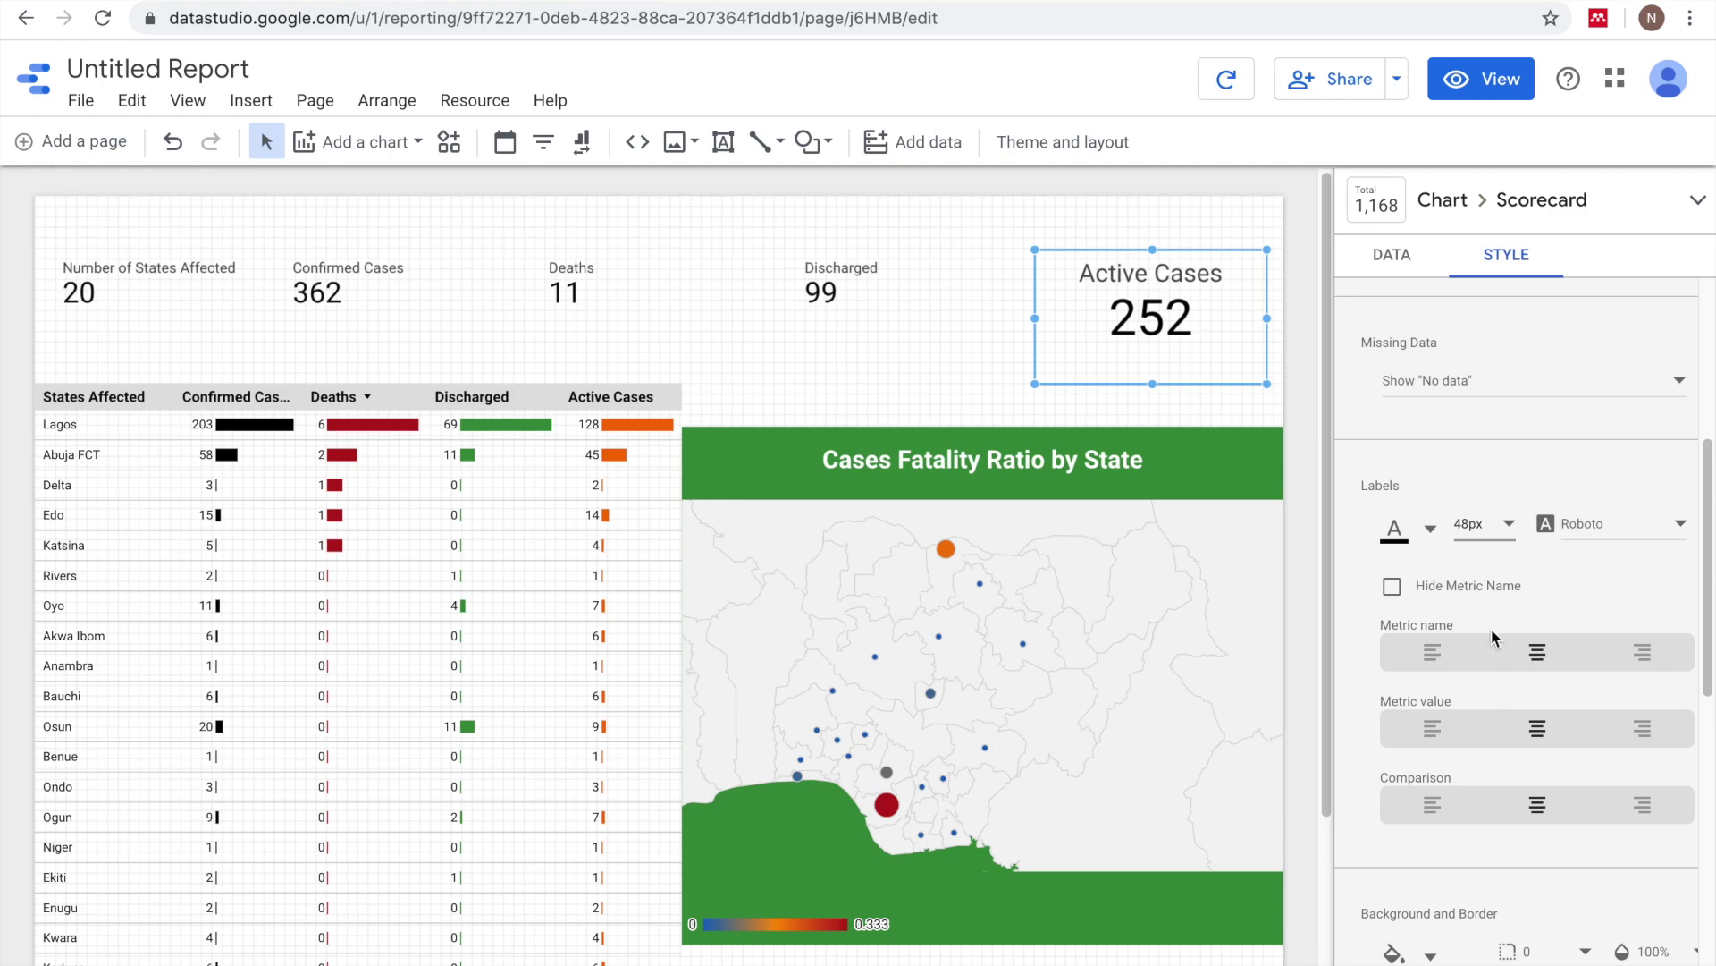
{"action": "left_click", "coordinate": [1486, 527]}
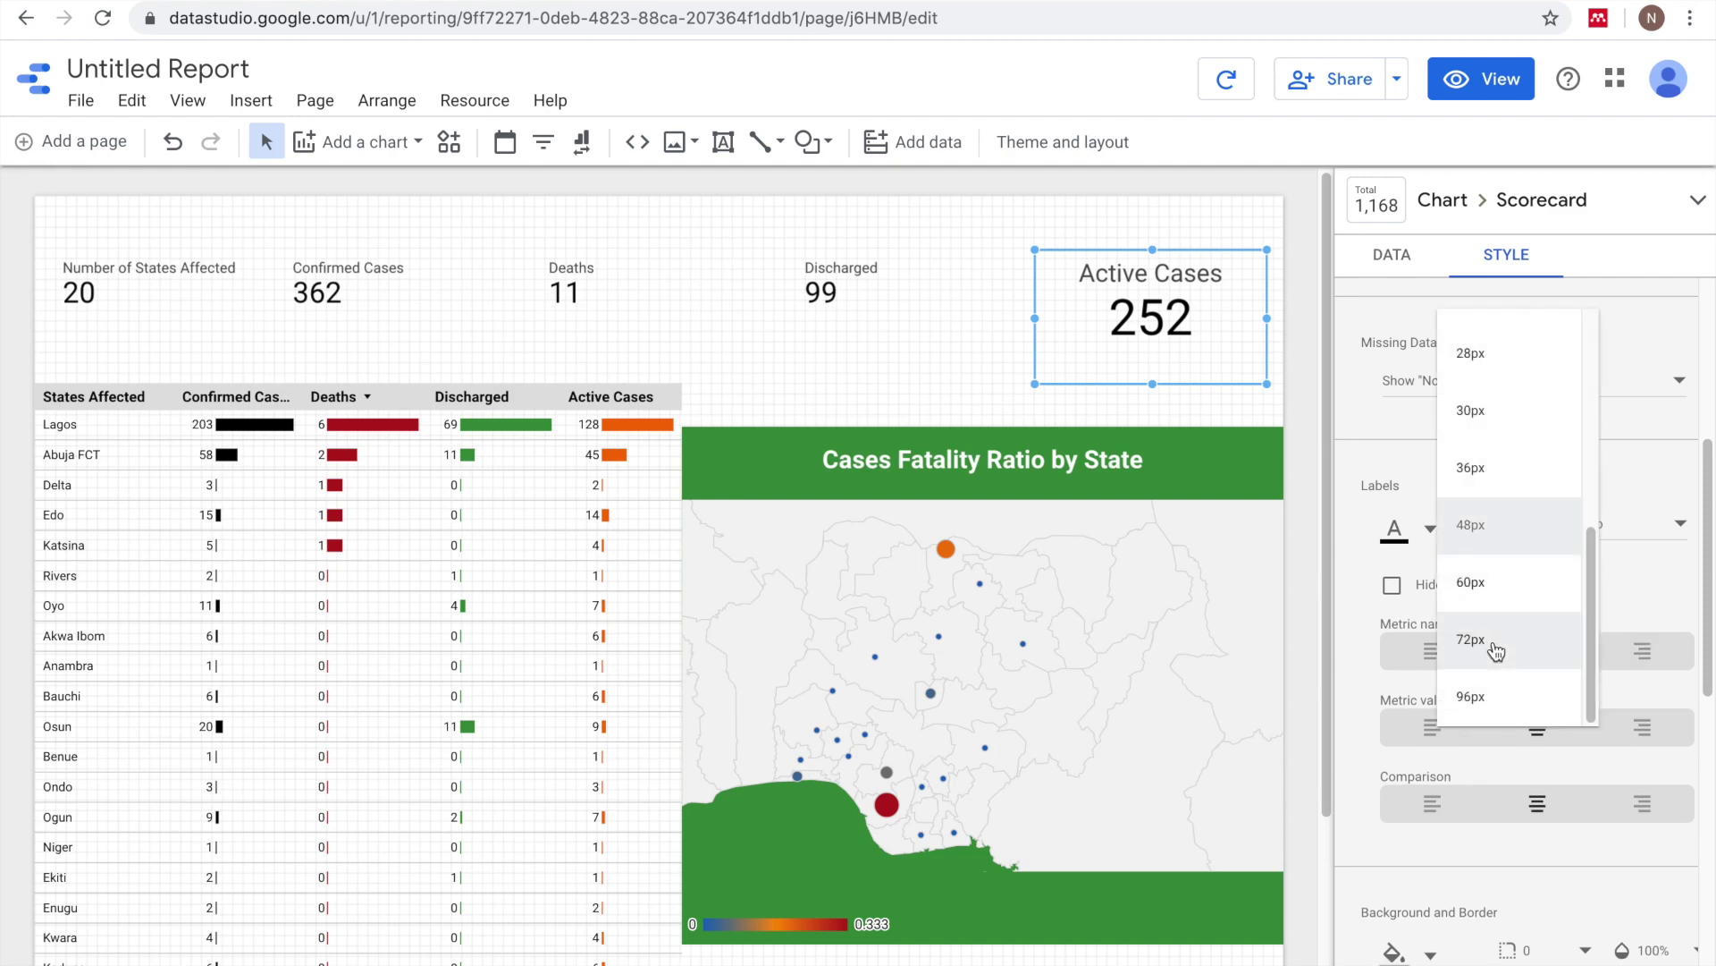
{"action": "left_click", "coordinate": [1484, 594]}
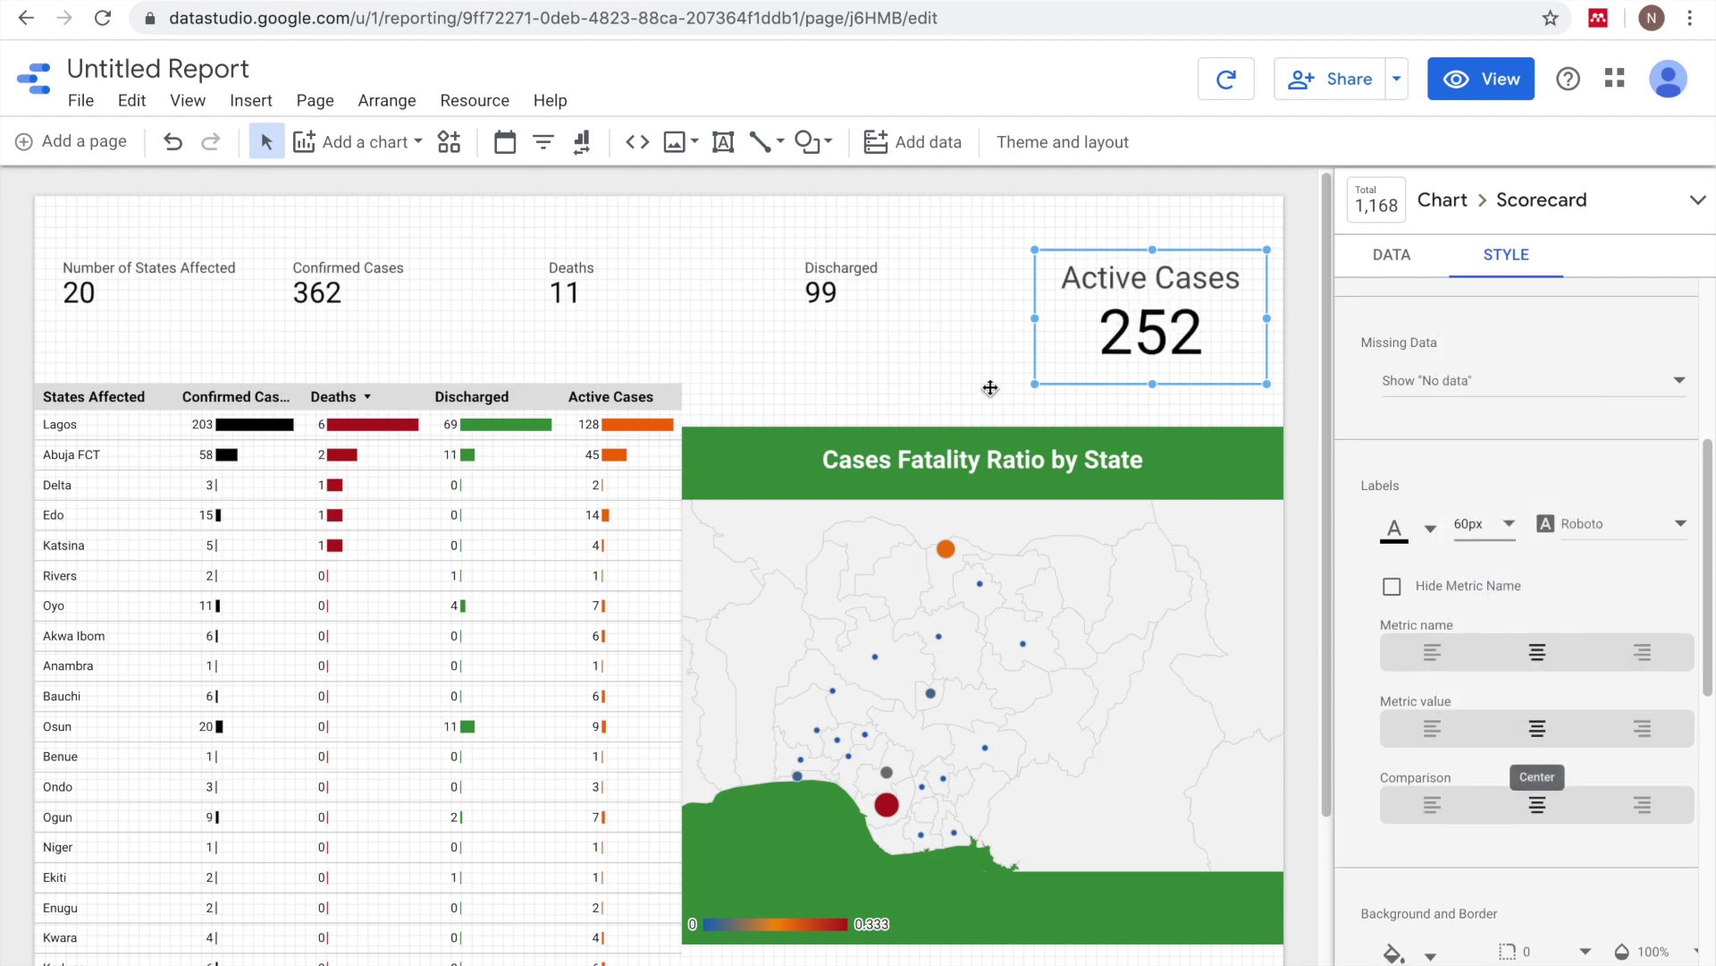
- Center-align the metric name, value and comparison of the Number of States Affected, Confirmed Cases, Deaths and Discharged scorecards together
{"action": "left_click", "coordinate": [875, 297]}
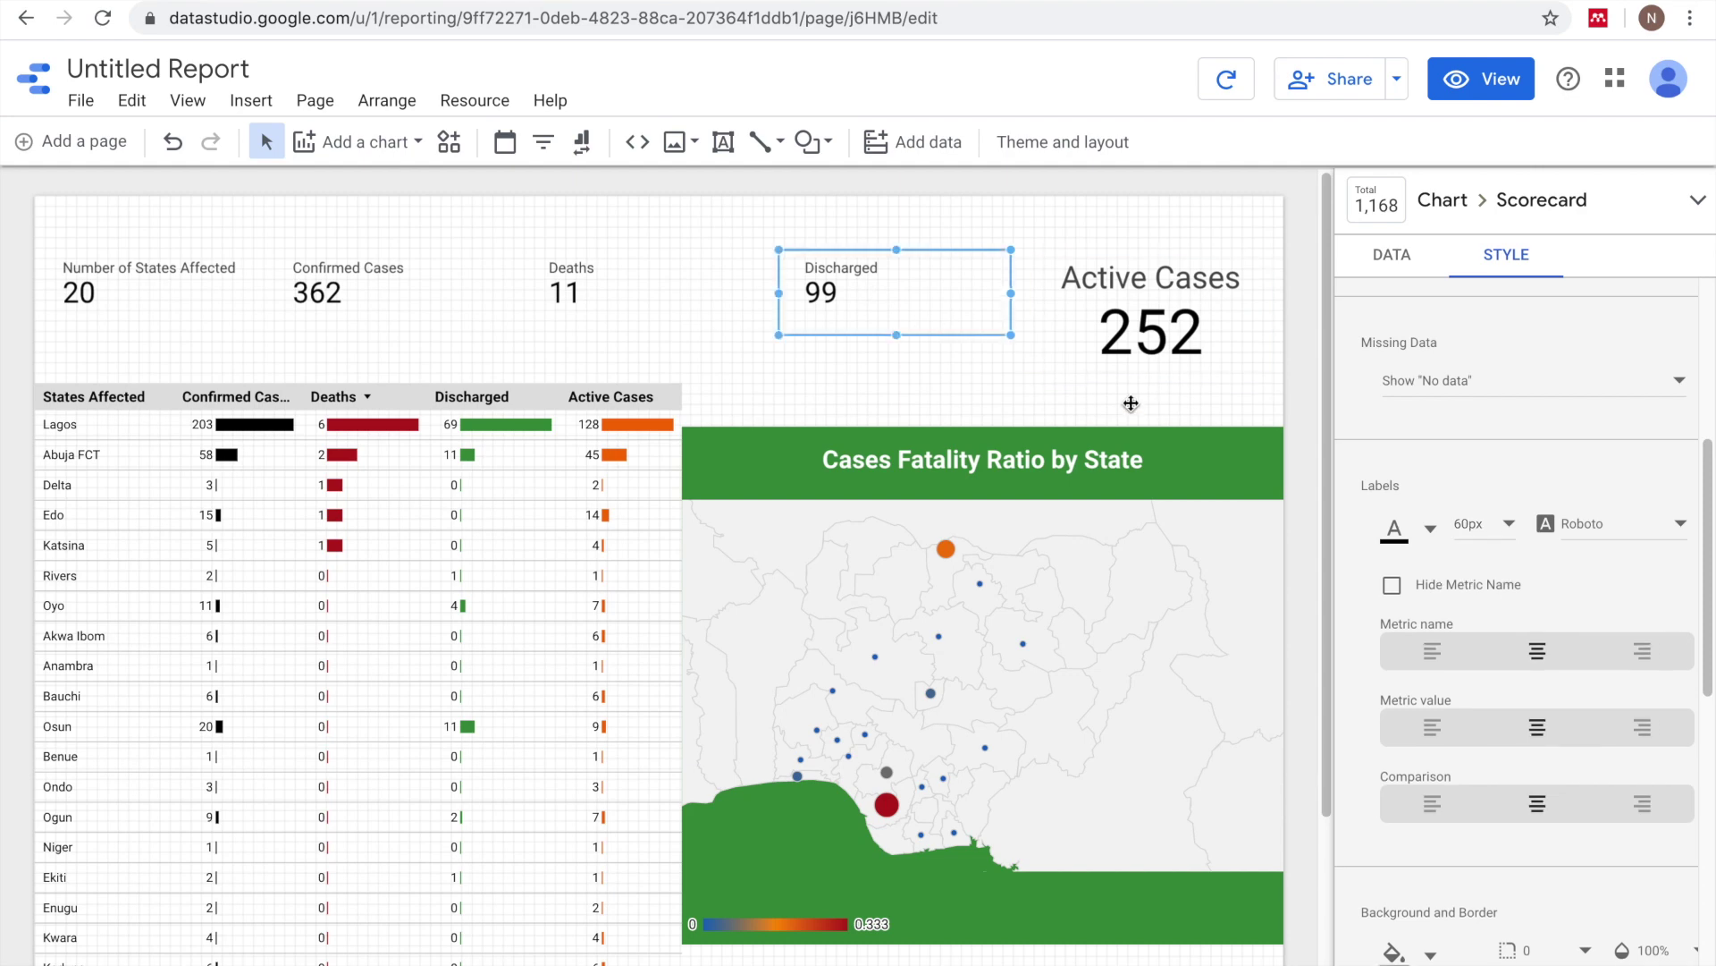
{"action": "left_click", "coordinate": [176, 283]}
{"action": "left_click", "coordinate": [309, 304], "text": "shift"}
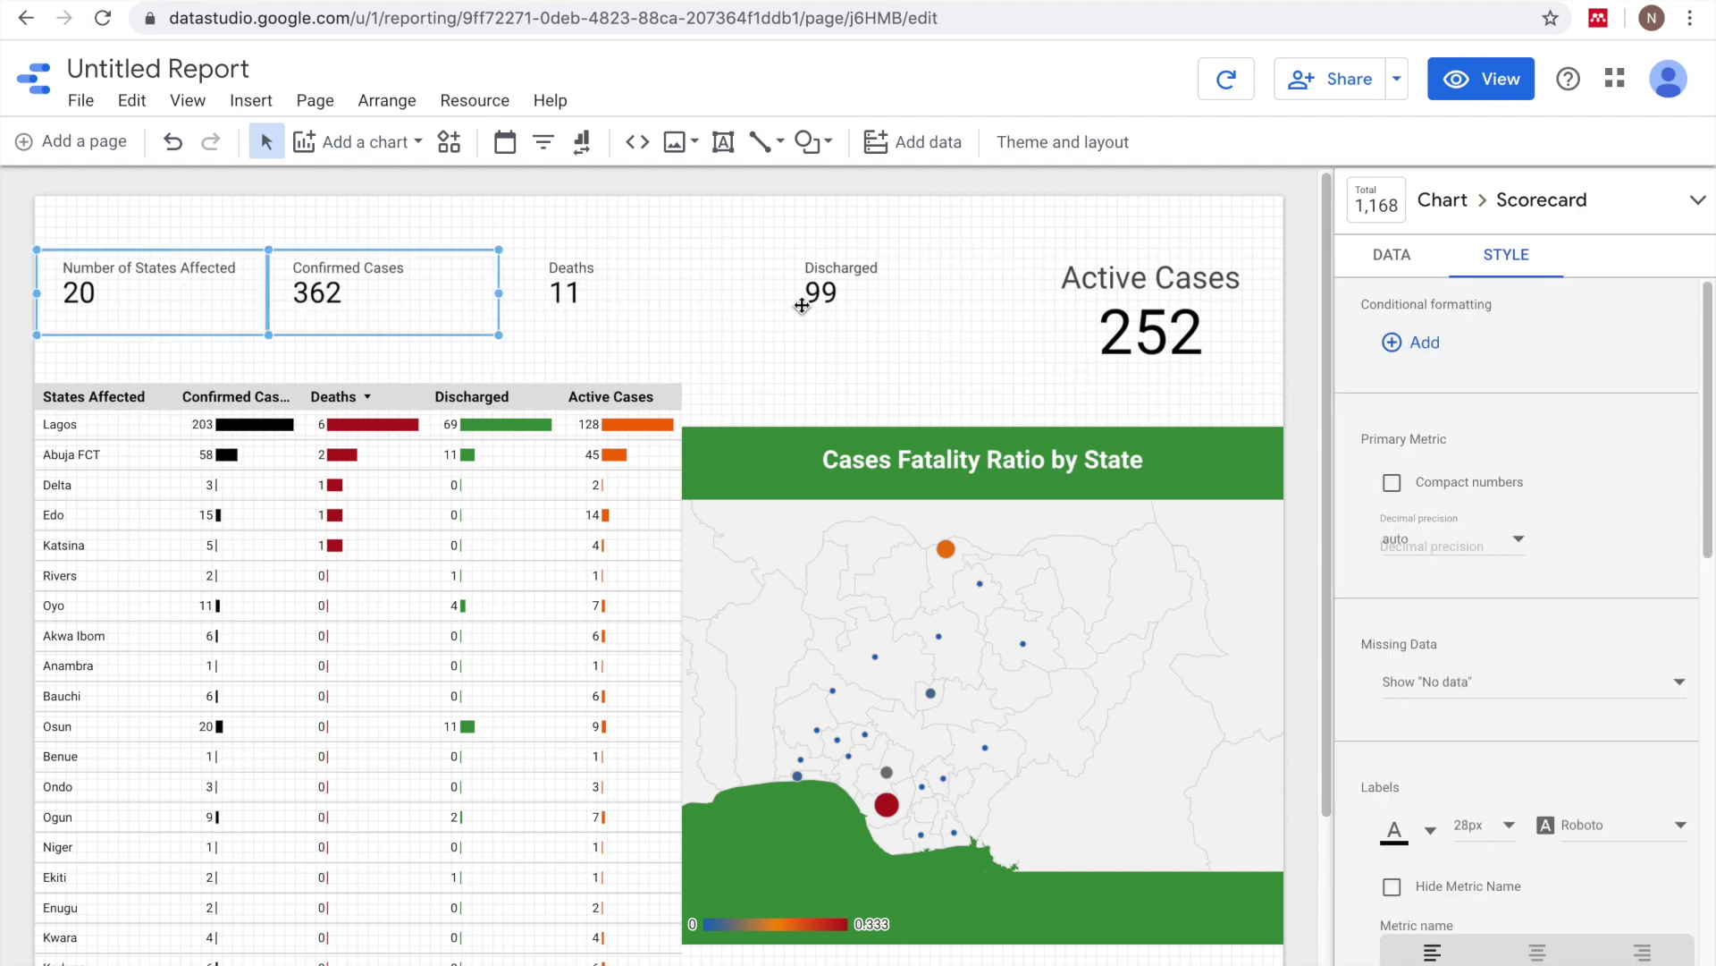
{"action": "left_click", "coordinate": [662, 287], "text": "shift"}
{"action": "left_click", "coordinate": [818, 304], "text": "shift"}
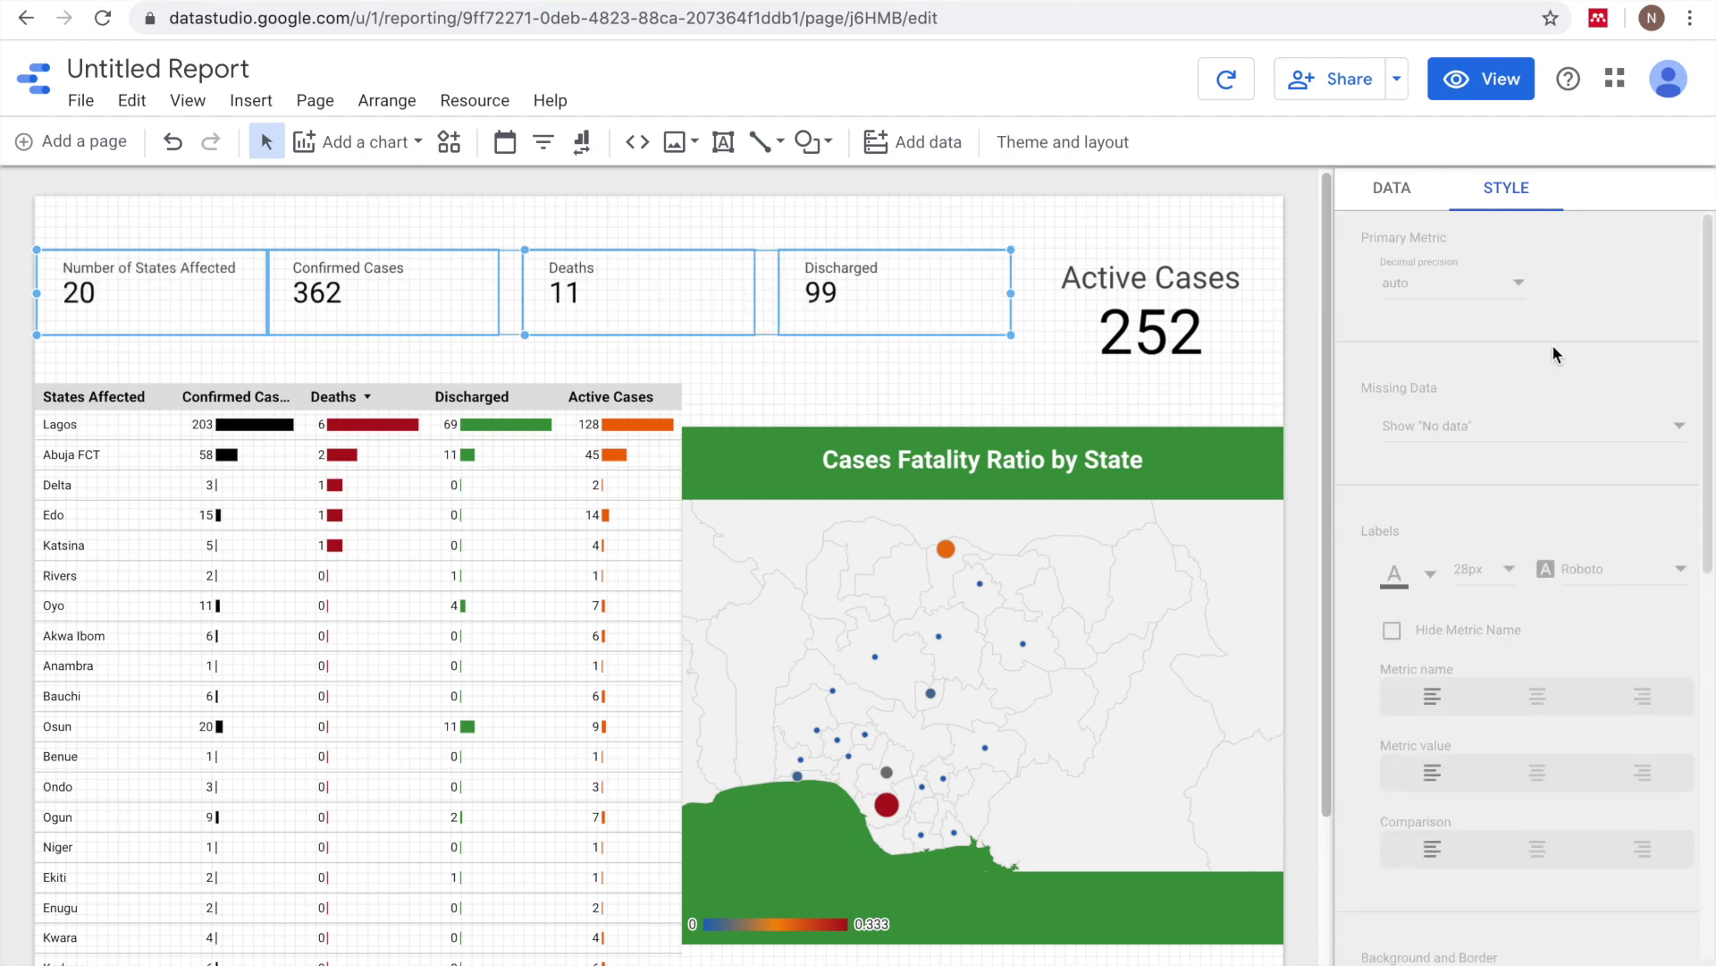
{"action": "left_click", "coordinate": [1538, 696]}
{"action": "left_click", "coordinate": [1538, 774]}
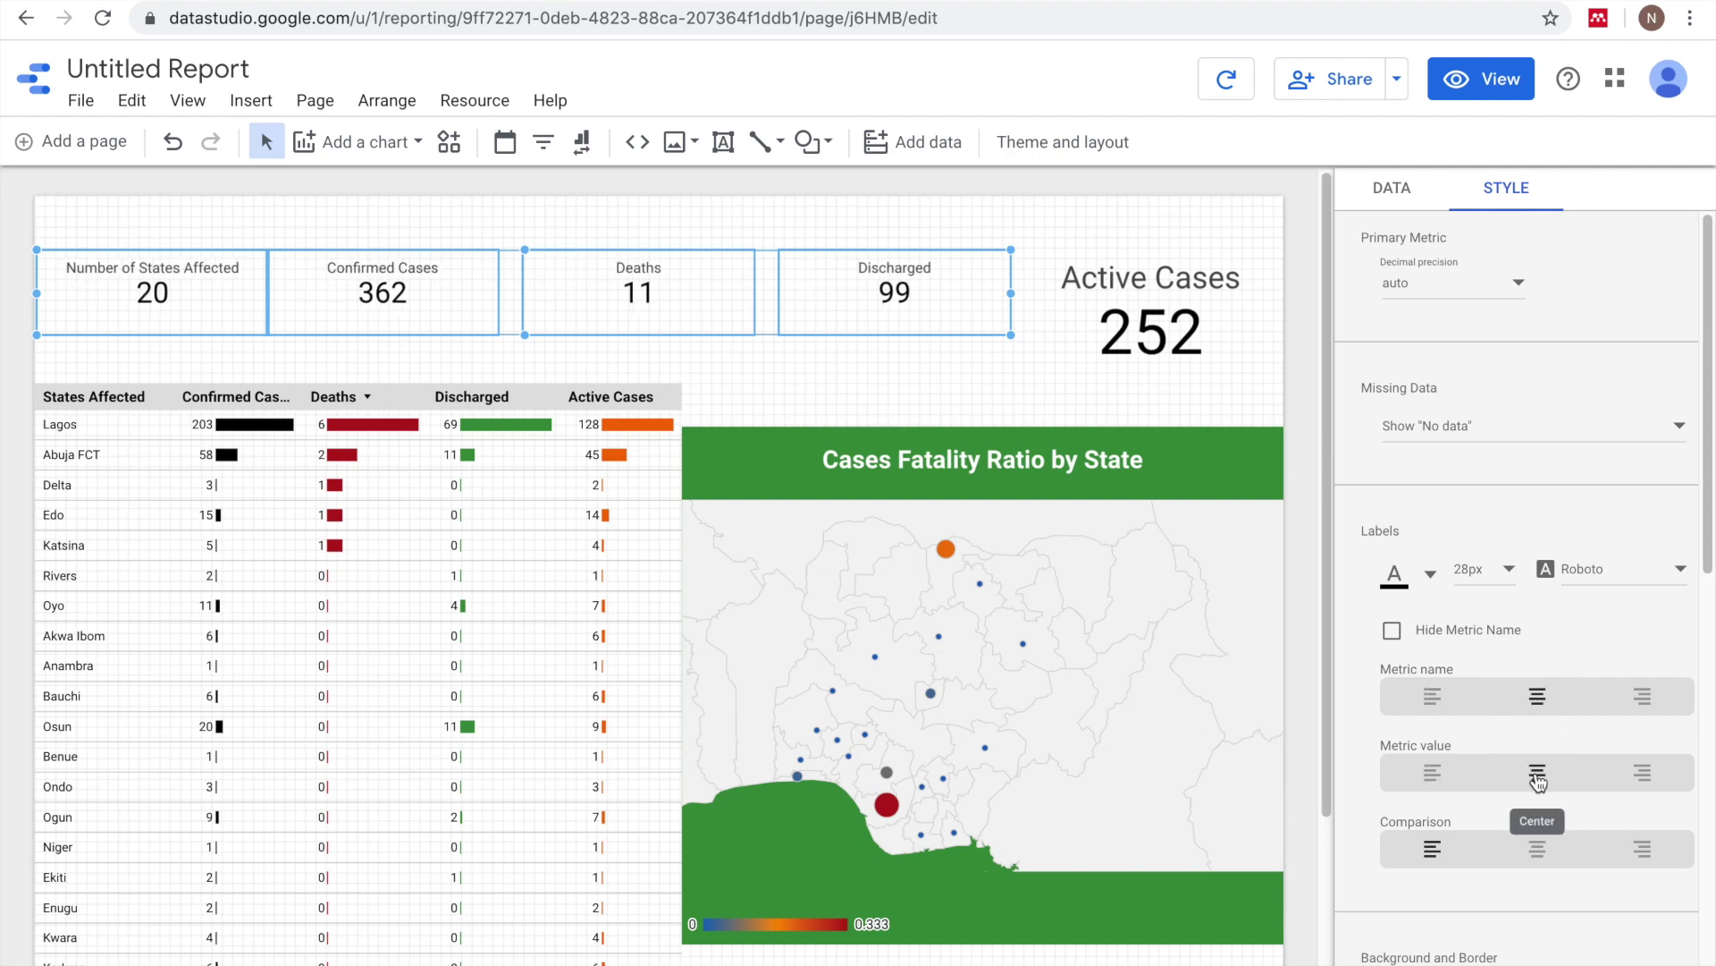
{"action": "left_click", "coordinate": [1538, 849]}
- Set the label font size of the four selected scorecards to 36px
{"action": "left_click", "coordinate": [1502, 576]}
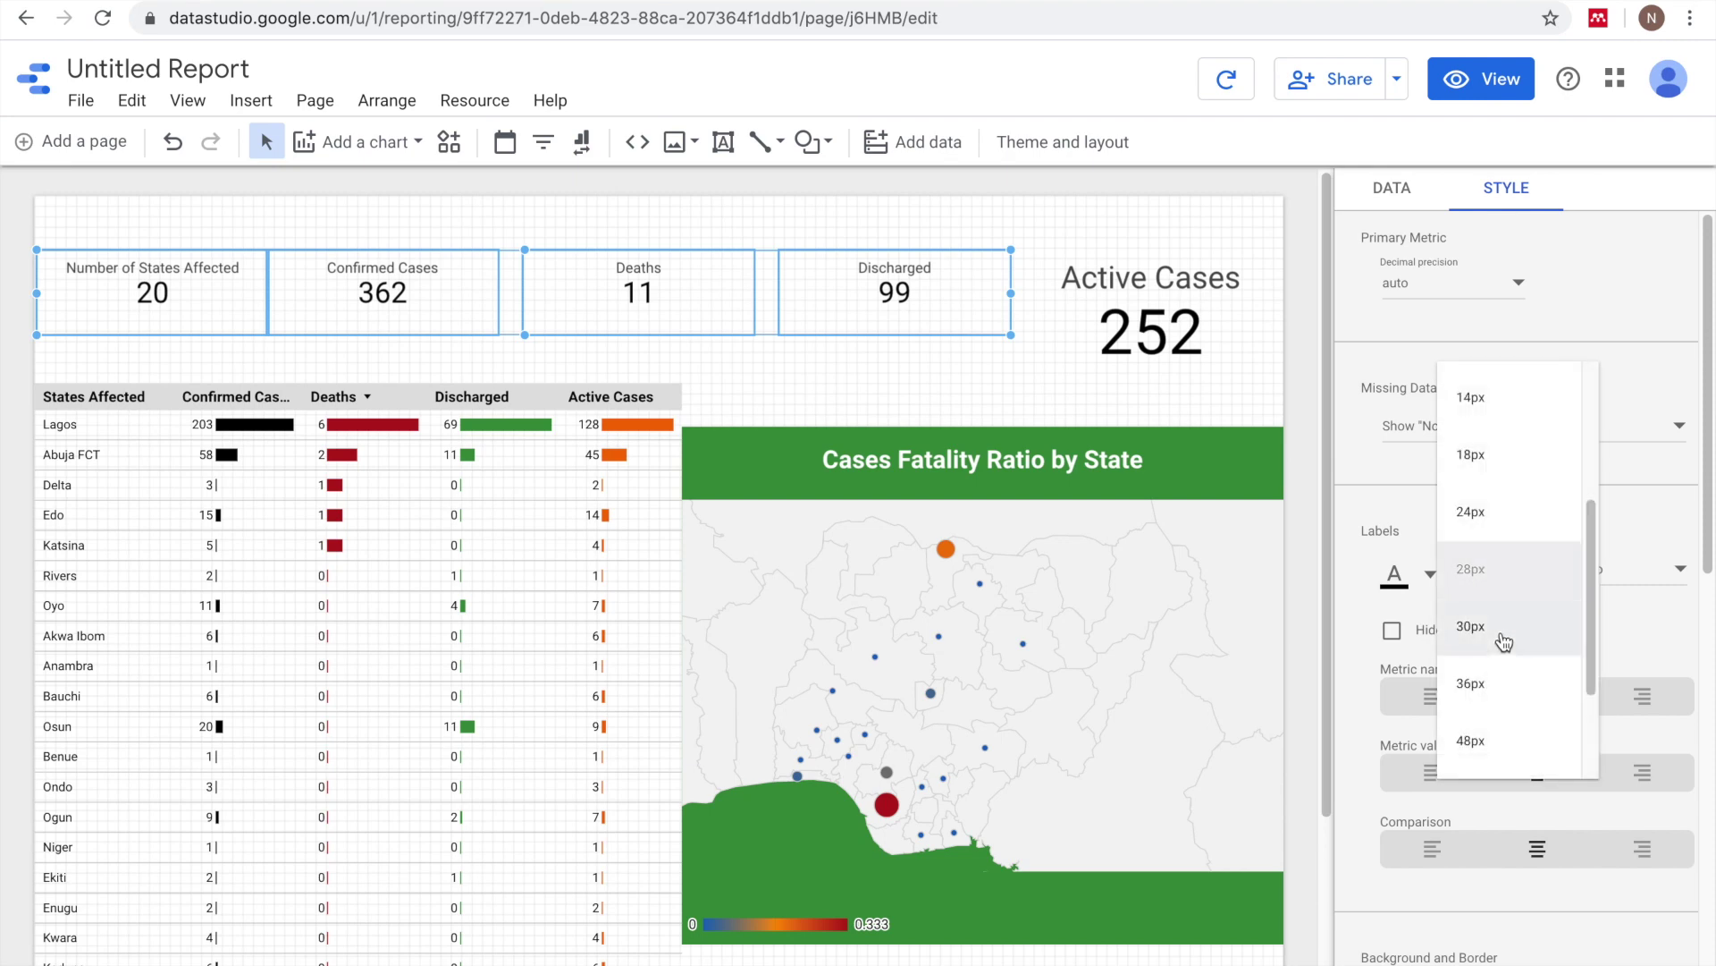
{"action": "left_click", "coordinate": [1502, 641]}
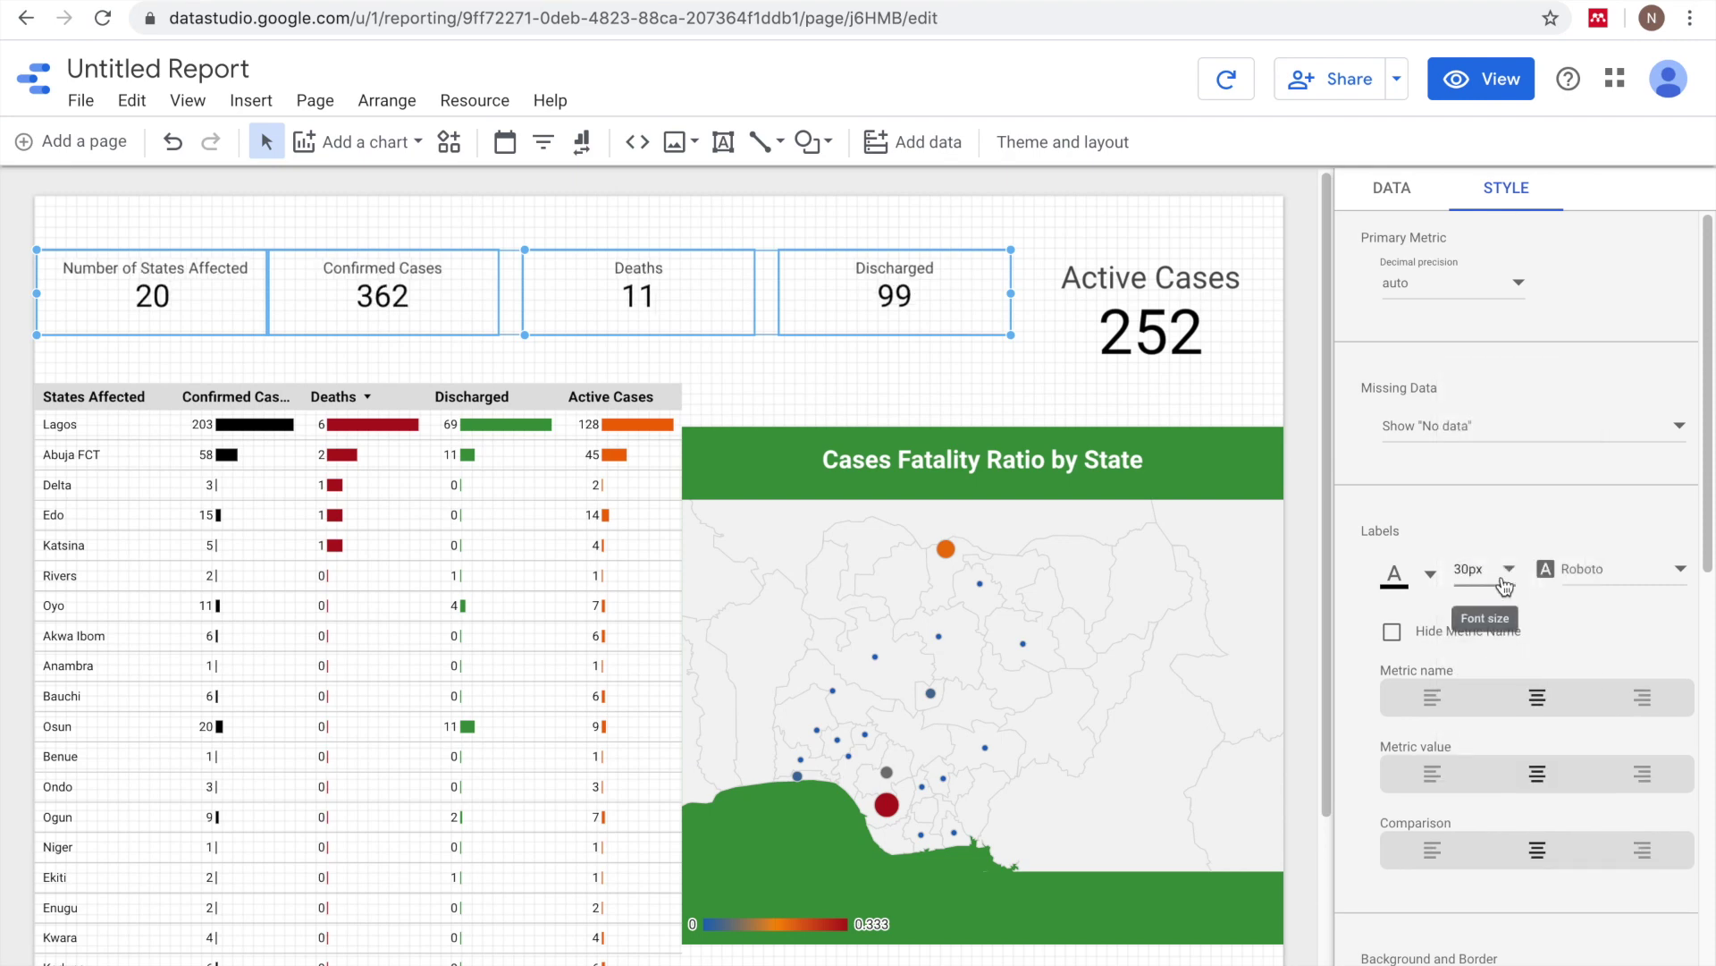
{"action": "left_click", "coordinate": [1503, 587]}
{"action": "left_click", "coordinate": [1495, 642]}
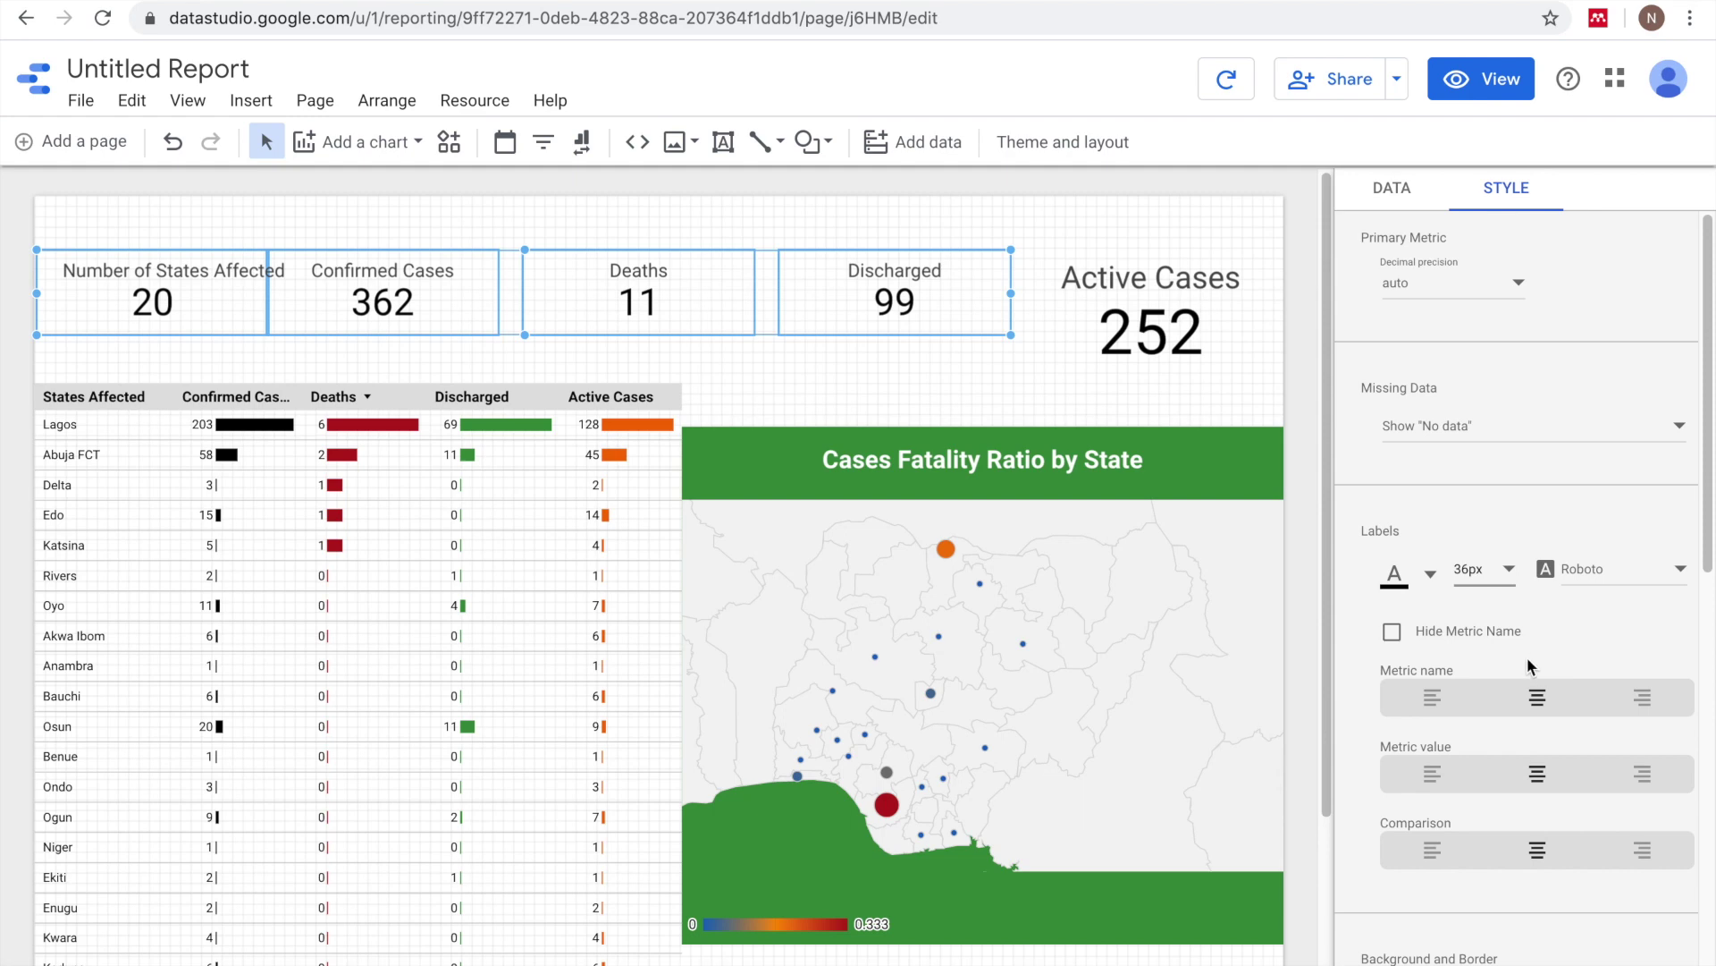
- Give the four selected scorecards a black background and white label text
{"action": "scroll", "coordinate": [1490, 819], "scroll_direction": "down", "scroll_amount": 5}
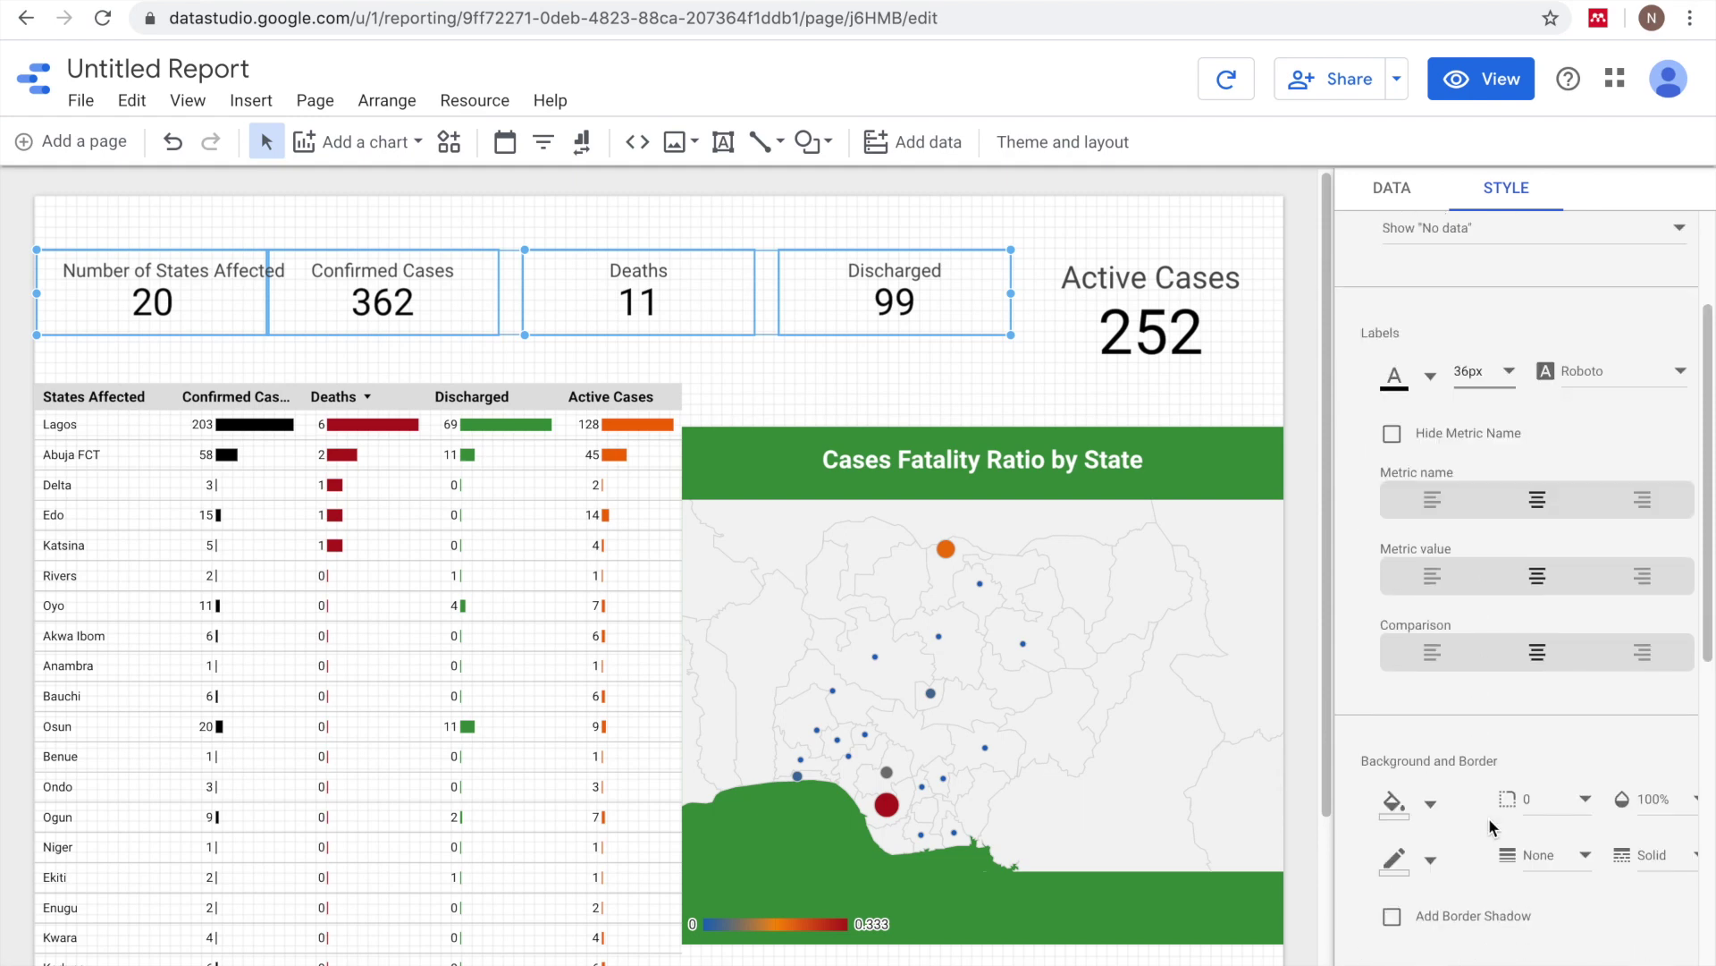
{"action": "left_click", "coordinate": [1432, 767]}
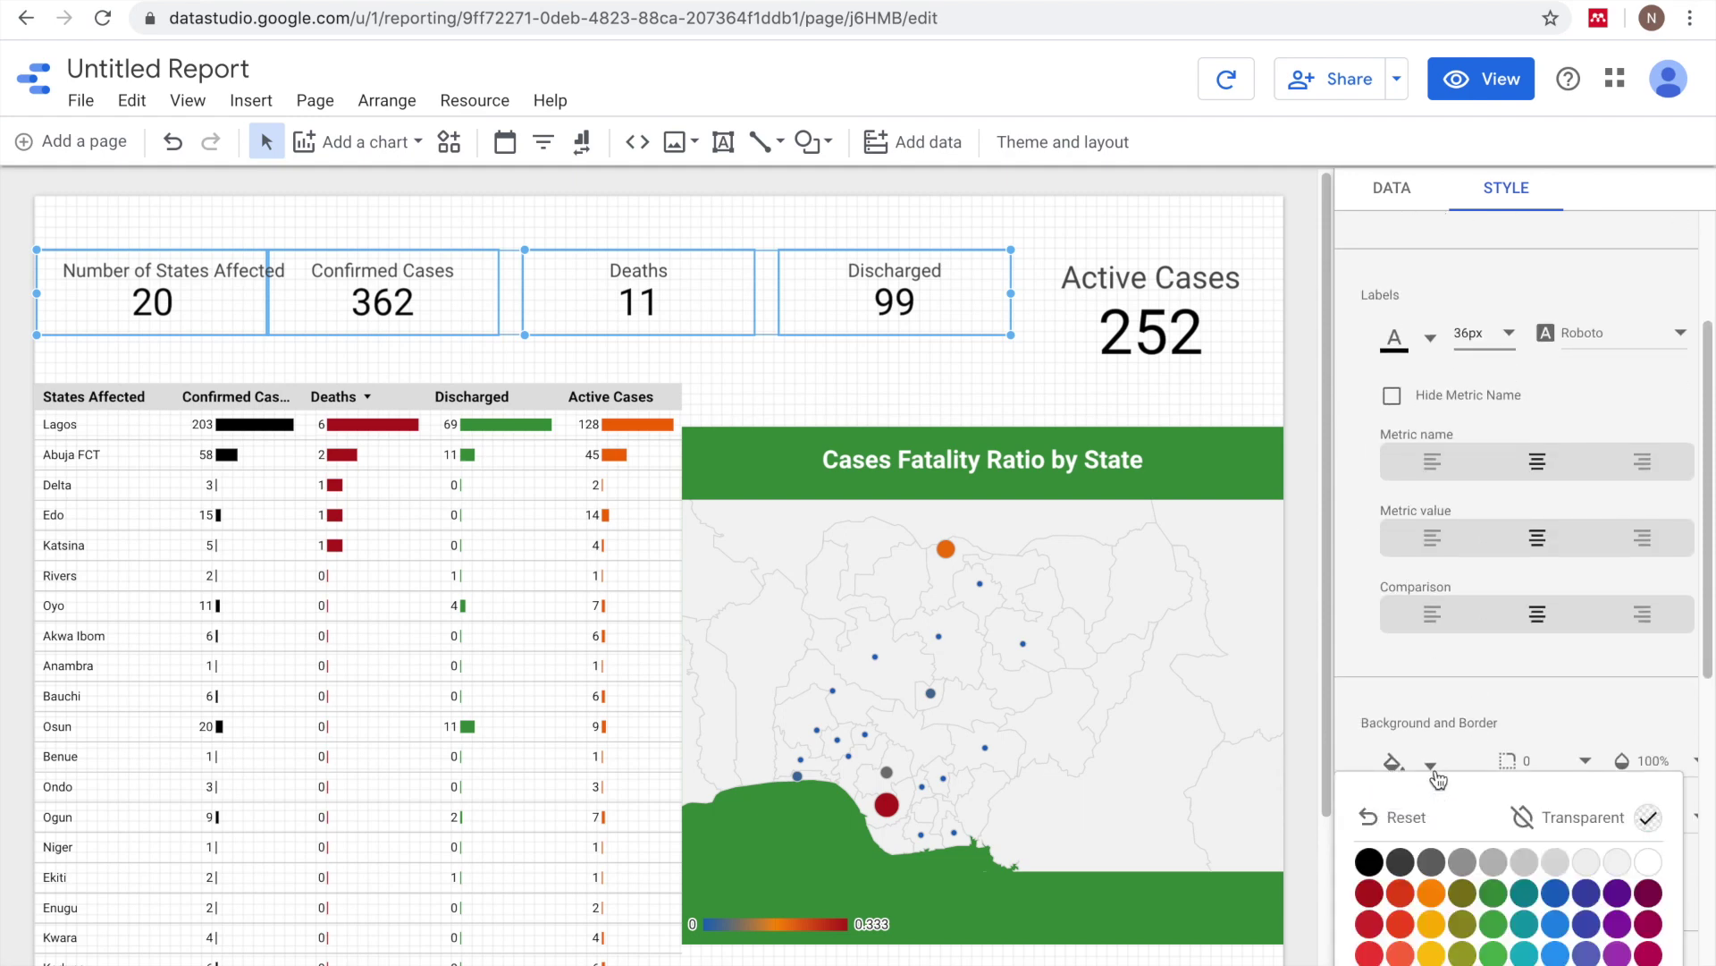
{"action": "left_click", "coordinate": [1368, 862]}
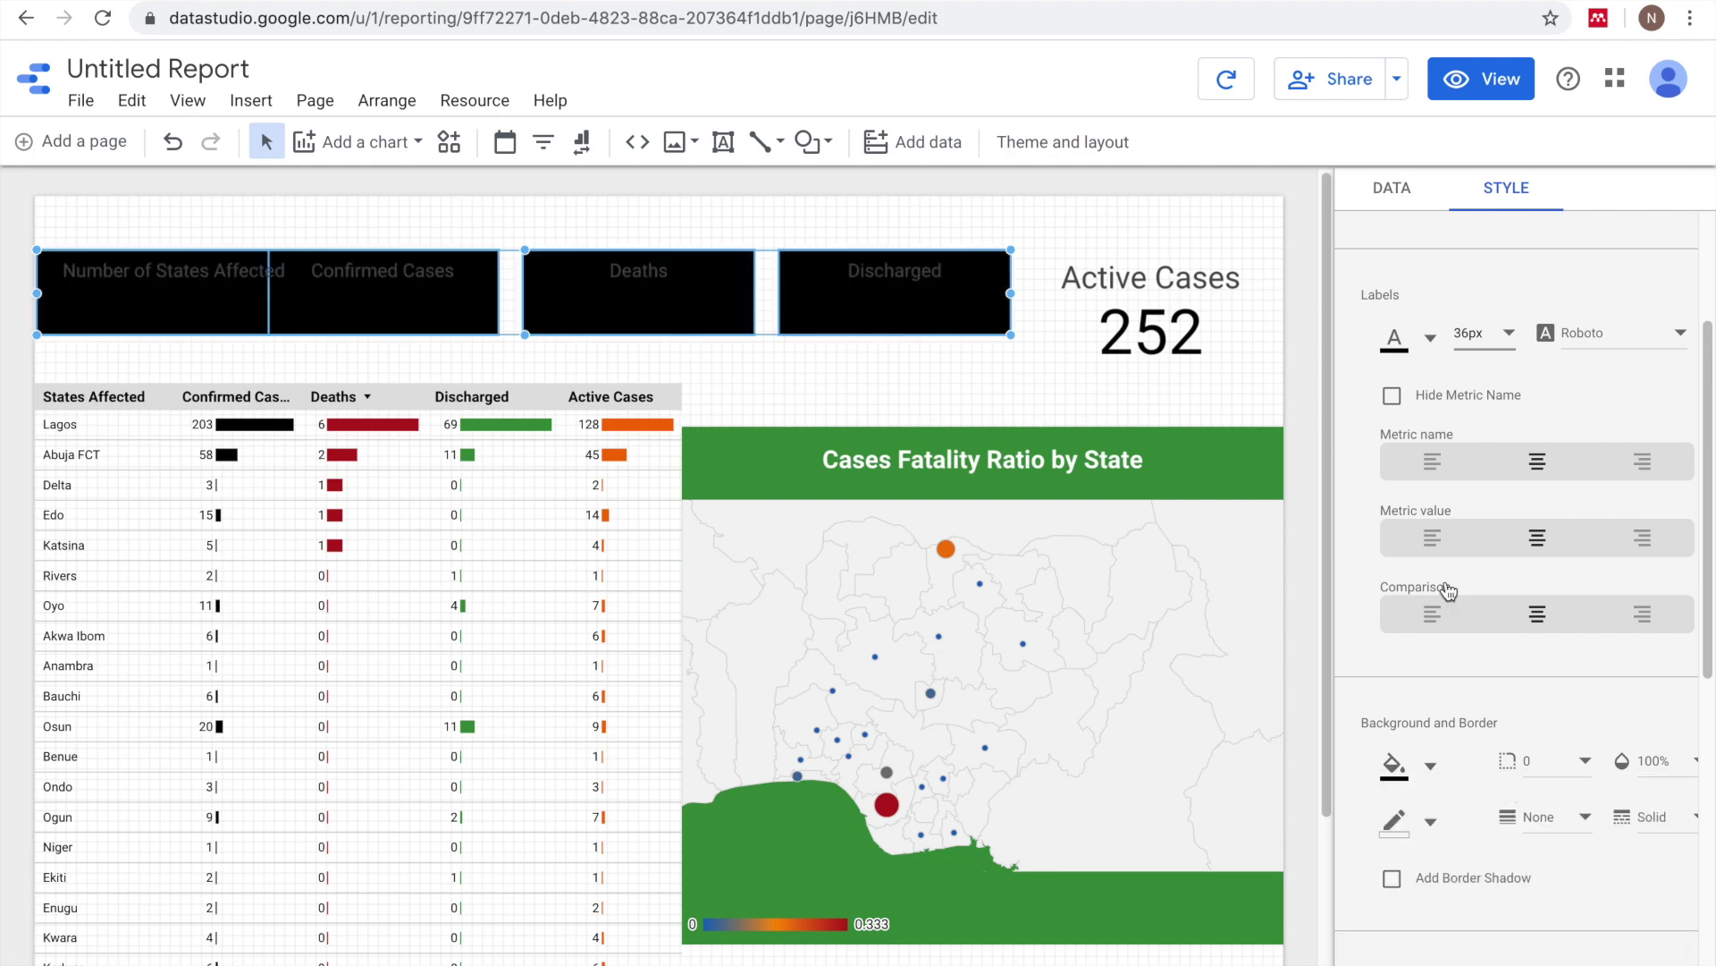
{"action": "left_click", "coordinate": [1428, 356]}
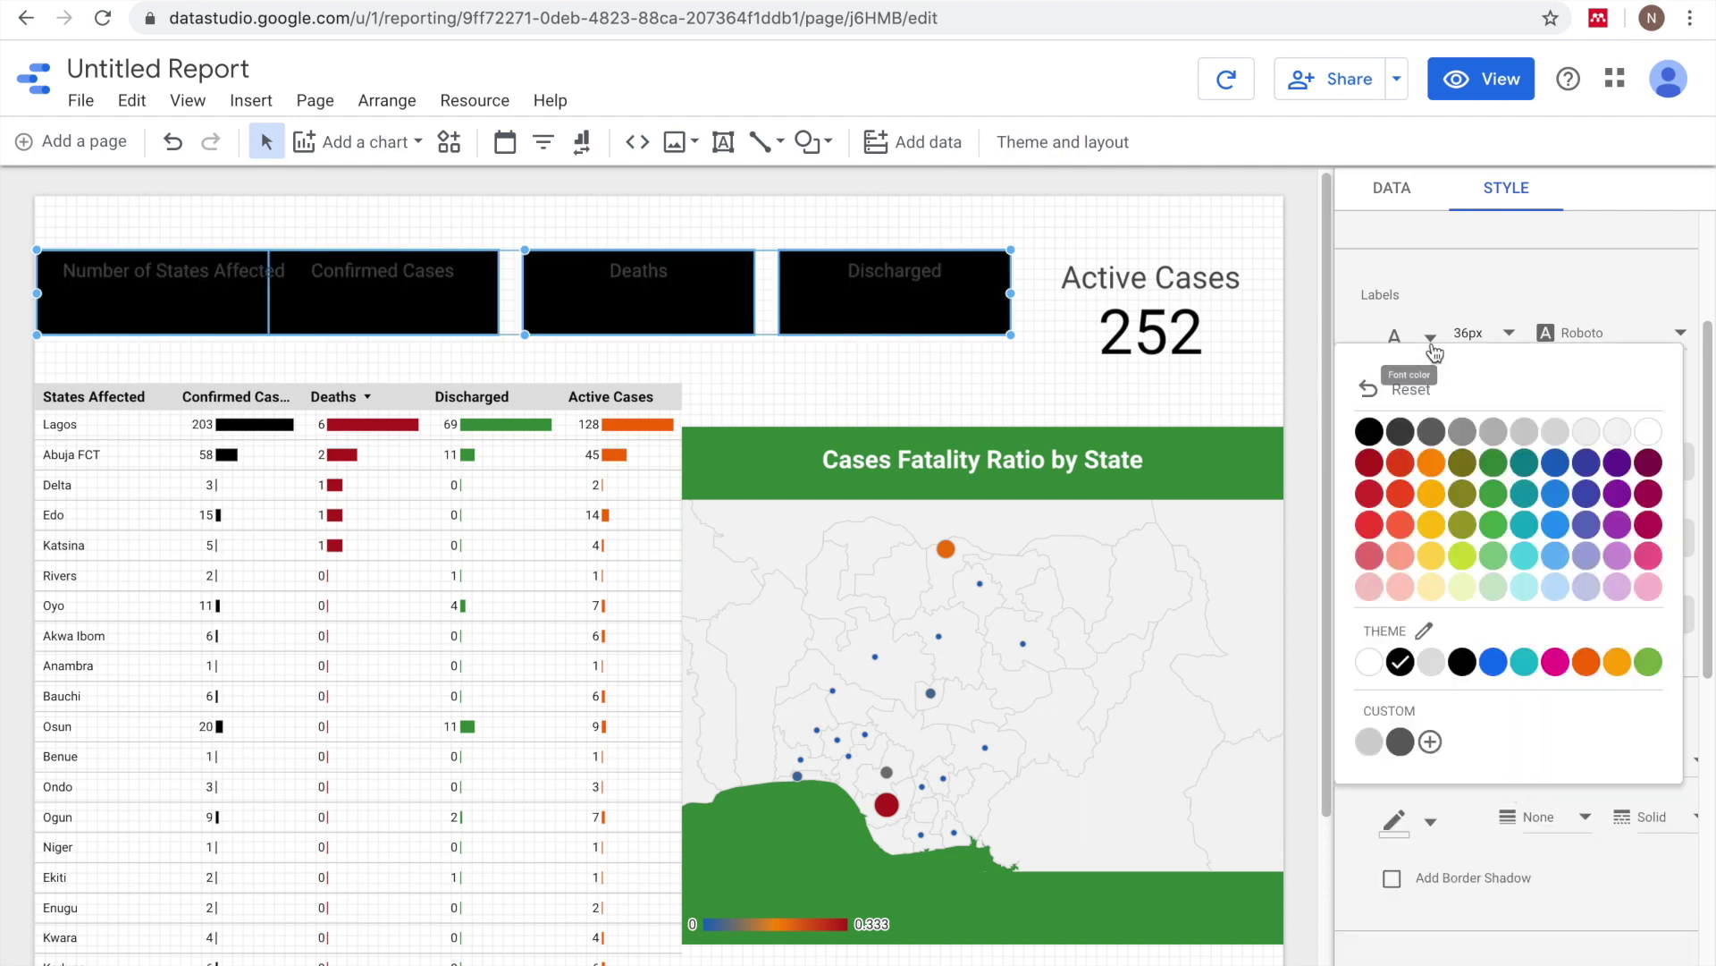
{"action": "left_click", "coordinate": [1652, 431]}
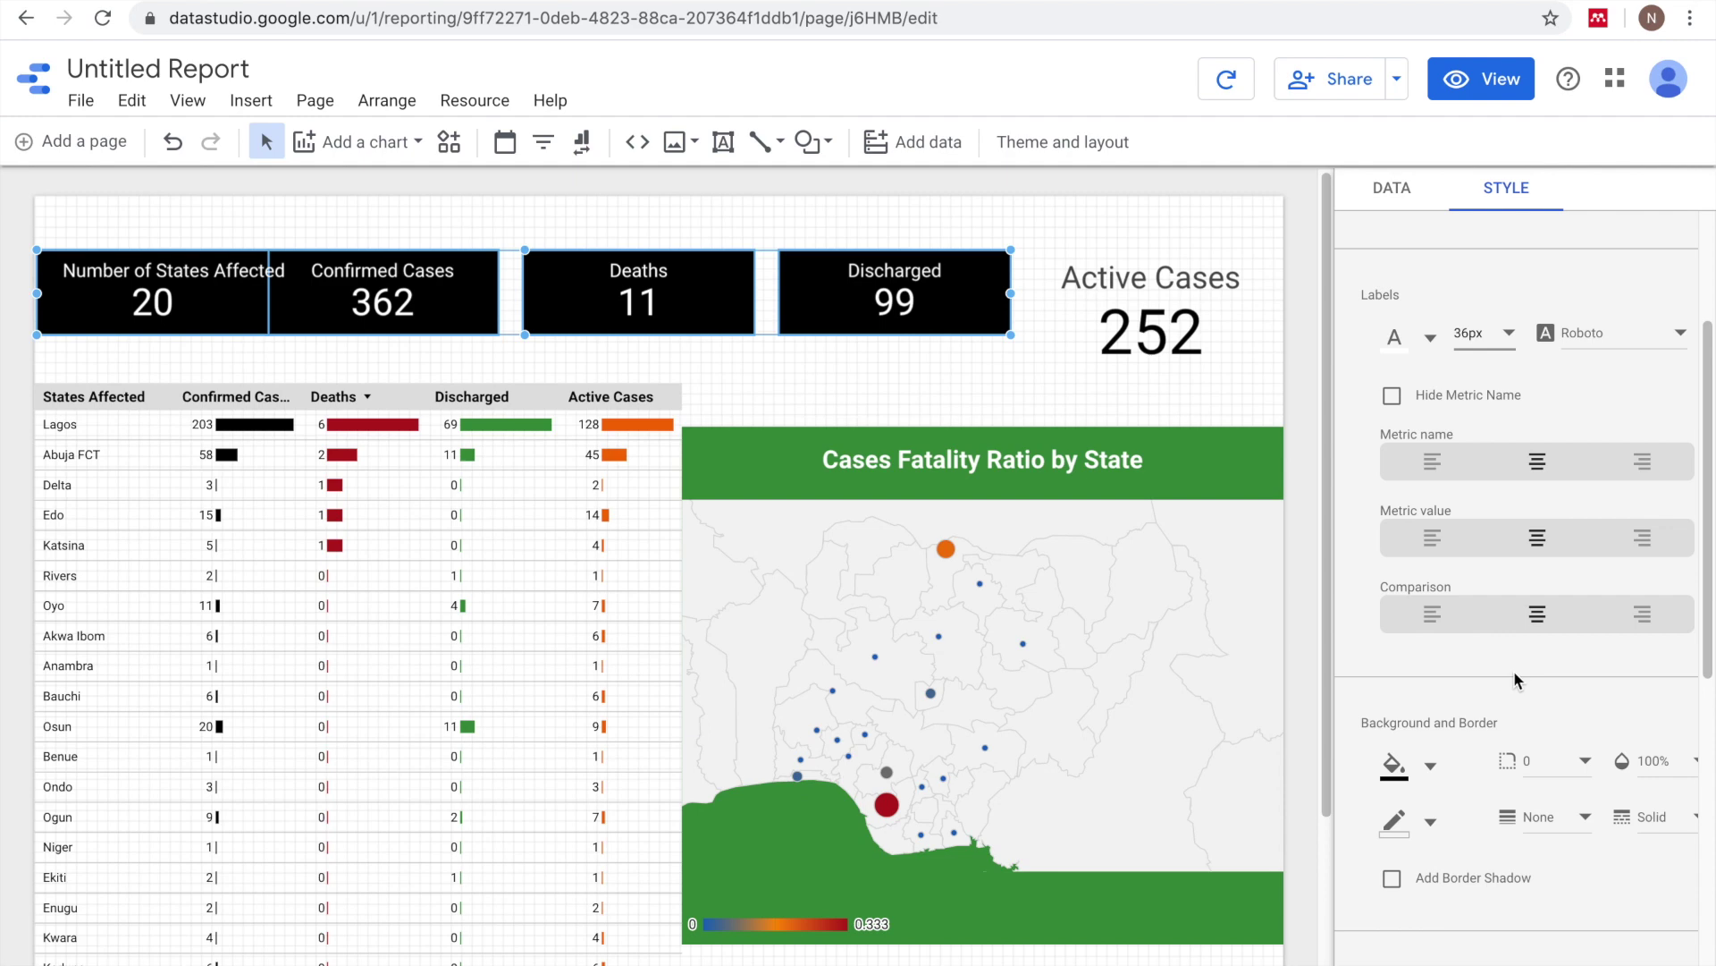
{"action": "scroll", "coordinate": [1515, 677], "scroll_direction": "down", "scroll_amount": 1}
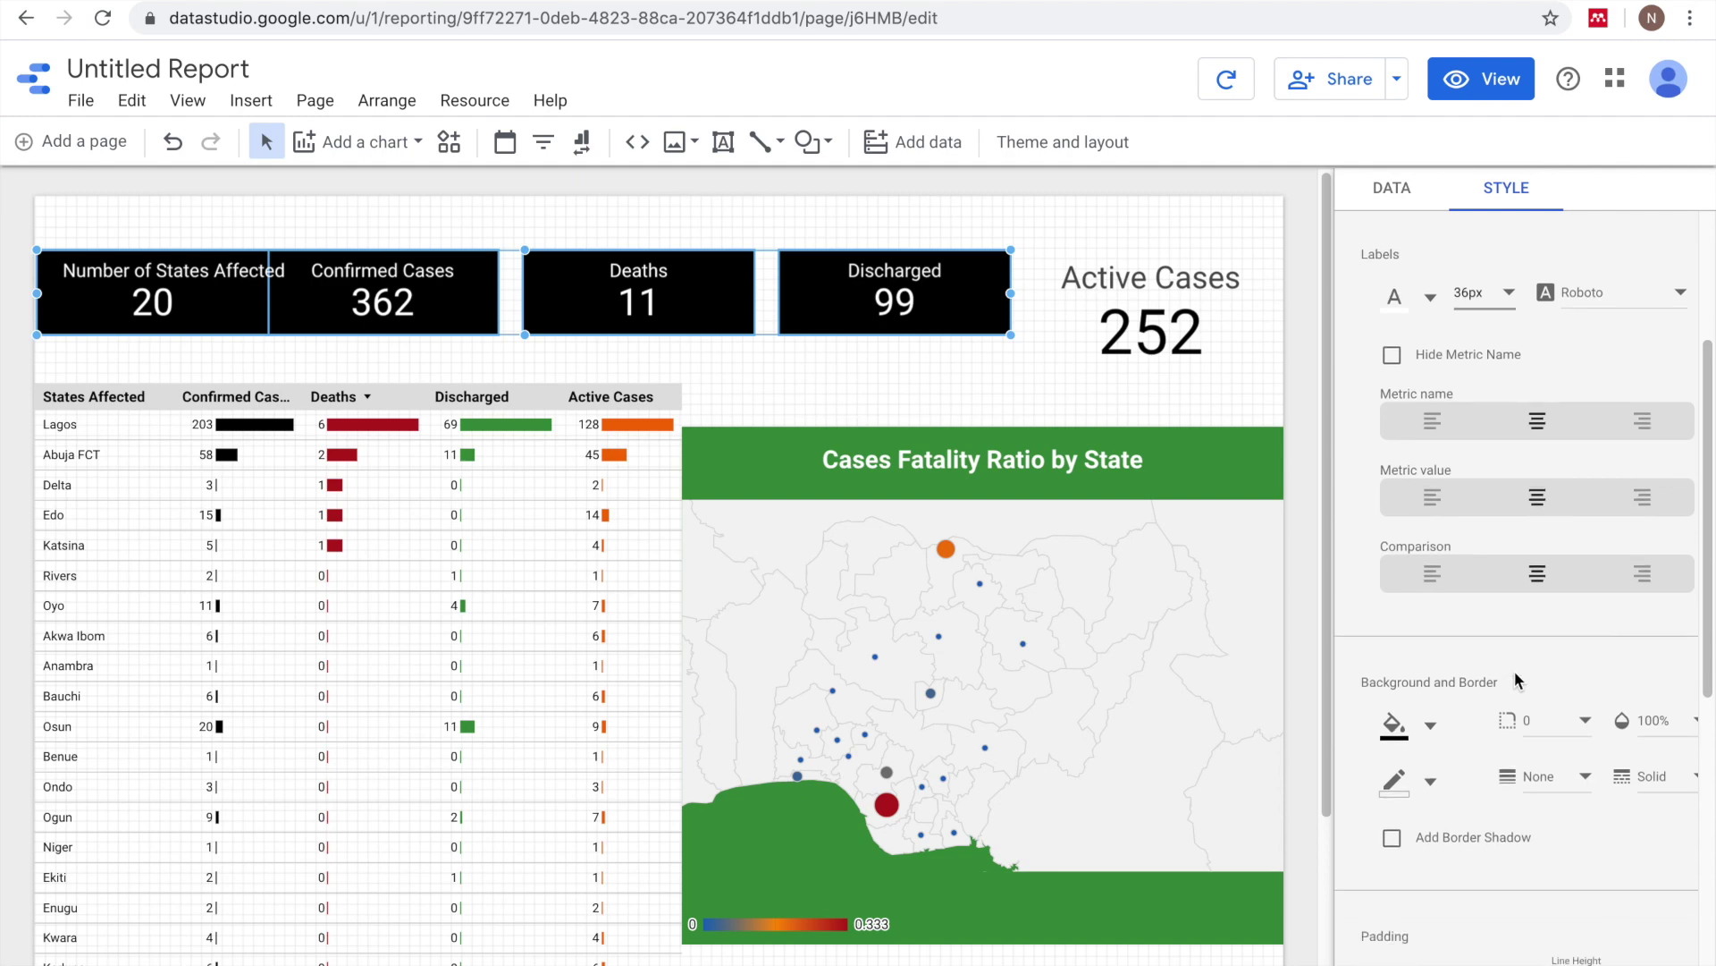
{"action": "scroll", "coordinate": [1517, 682], "scroll_direction": "down", "scroll_amount": 1}
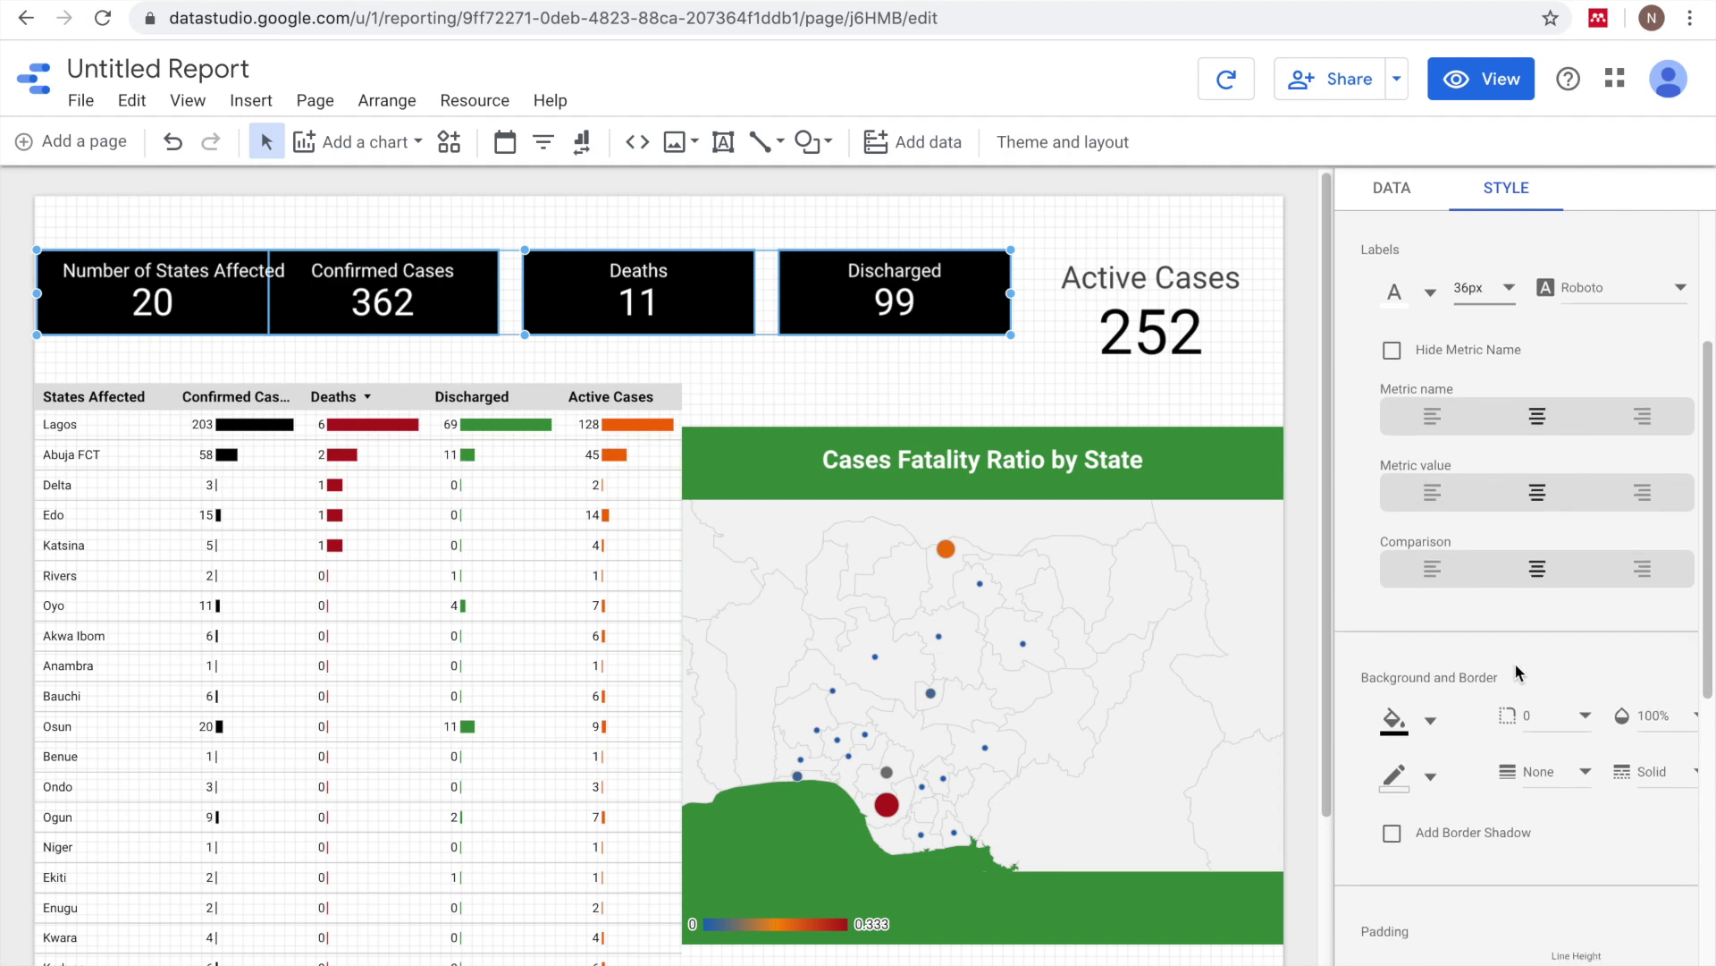
- Give the Active Cases scorecard a black background and white label text to match the others
{"action": "left_click", "coordinate": [1211, 308]}
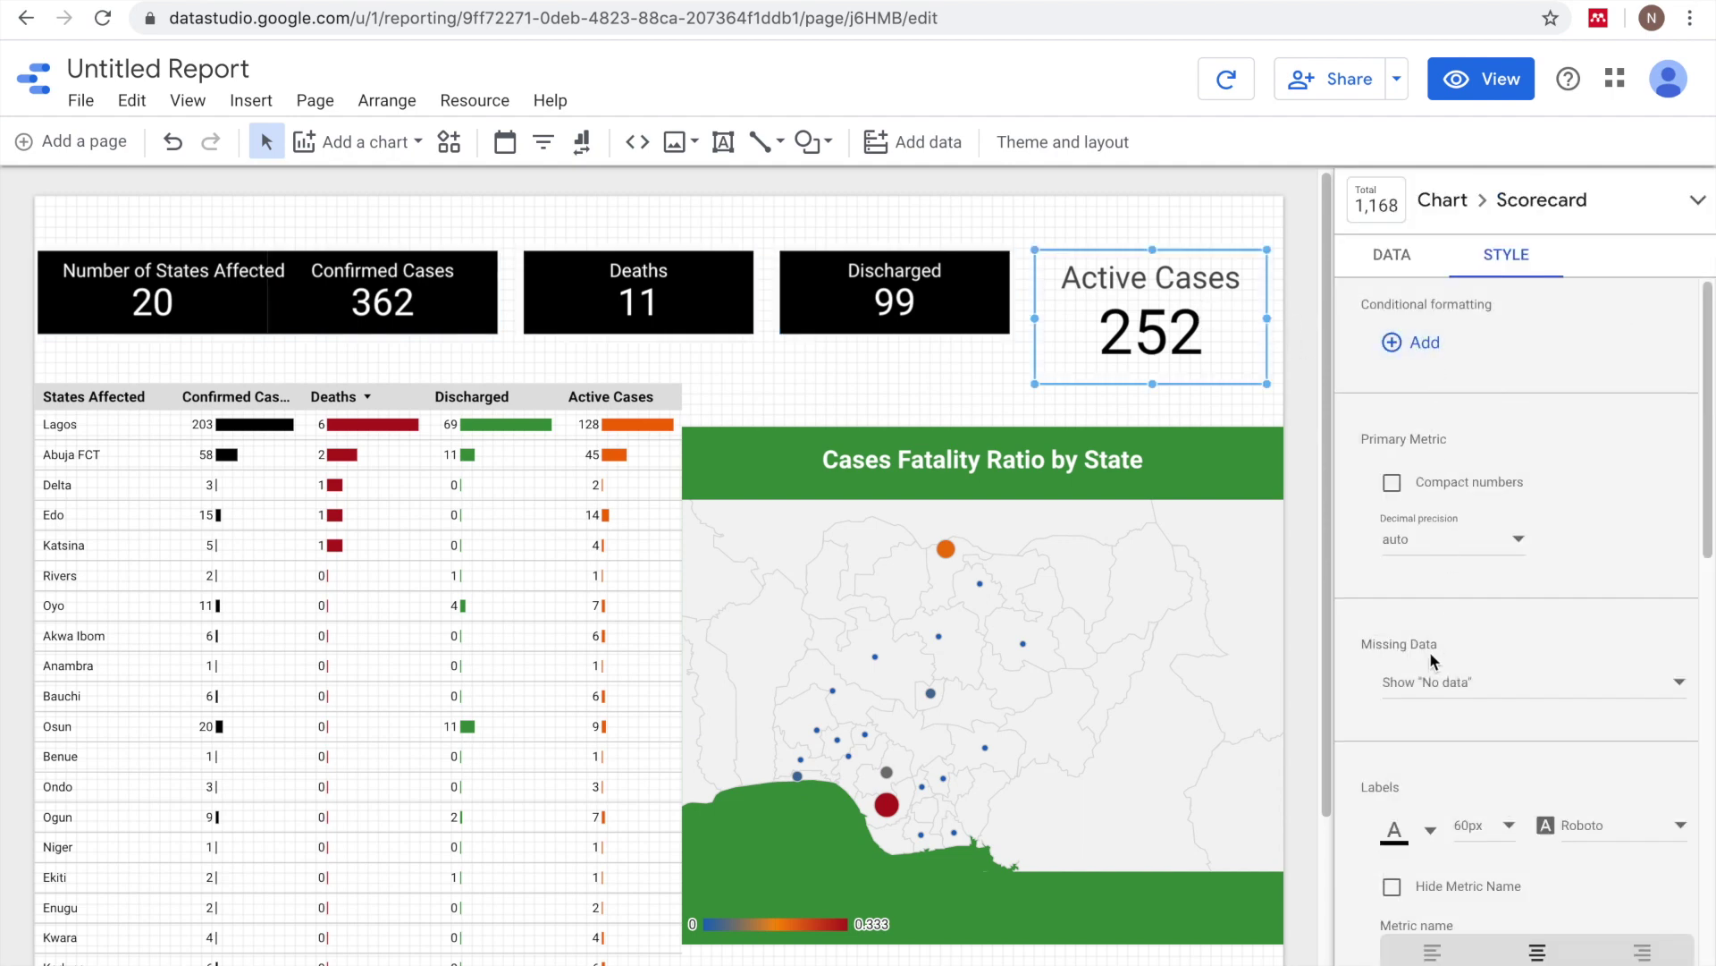
{"action": "scroll", "coordinate": [1429, 651], "scroll_direction": "down", "scroll_amount": 8}
{"action": "left_click", "coordinate": [1395, 499]}
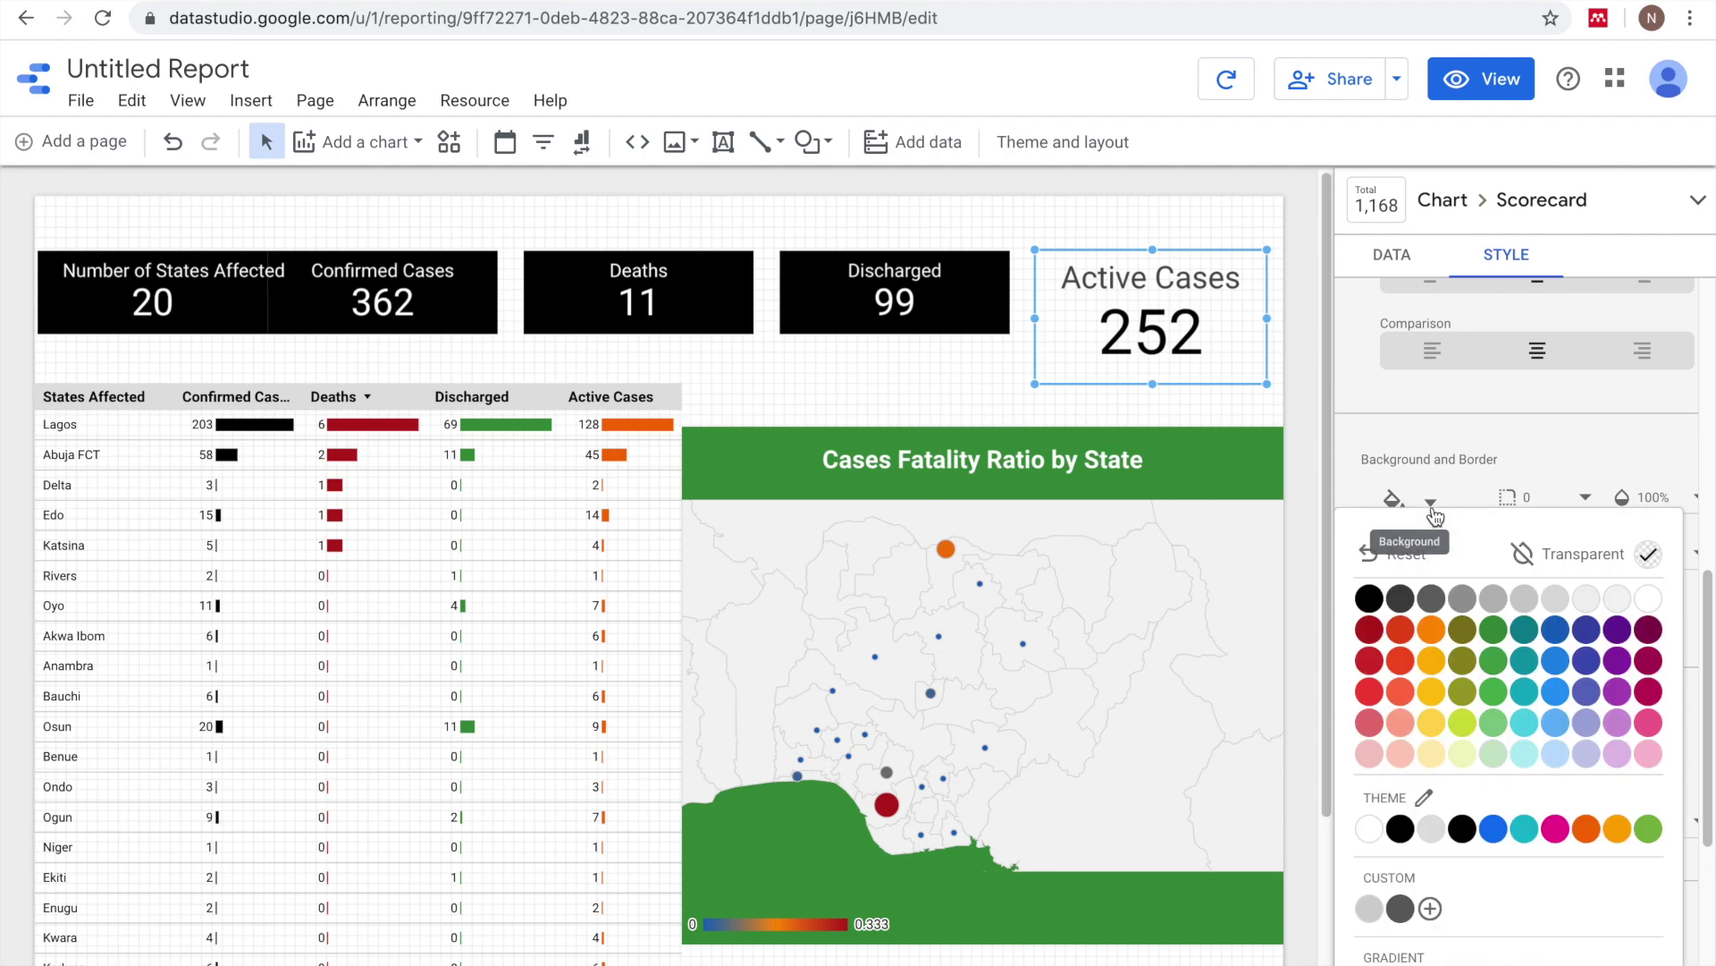
{"action": "left_click", "coordinate": [1396, 605]}
{"action": "scroll", "coordinate": [1426, 541], "scroll_direction": "up", "scroll_amount": 6}
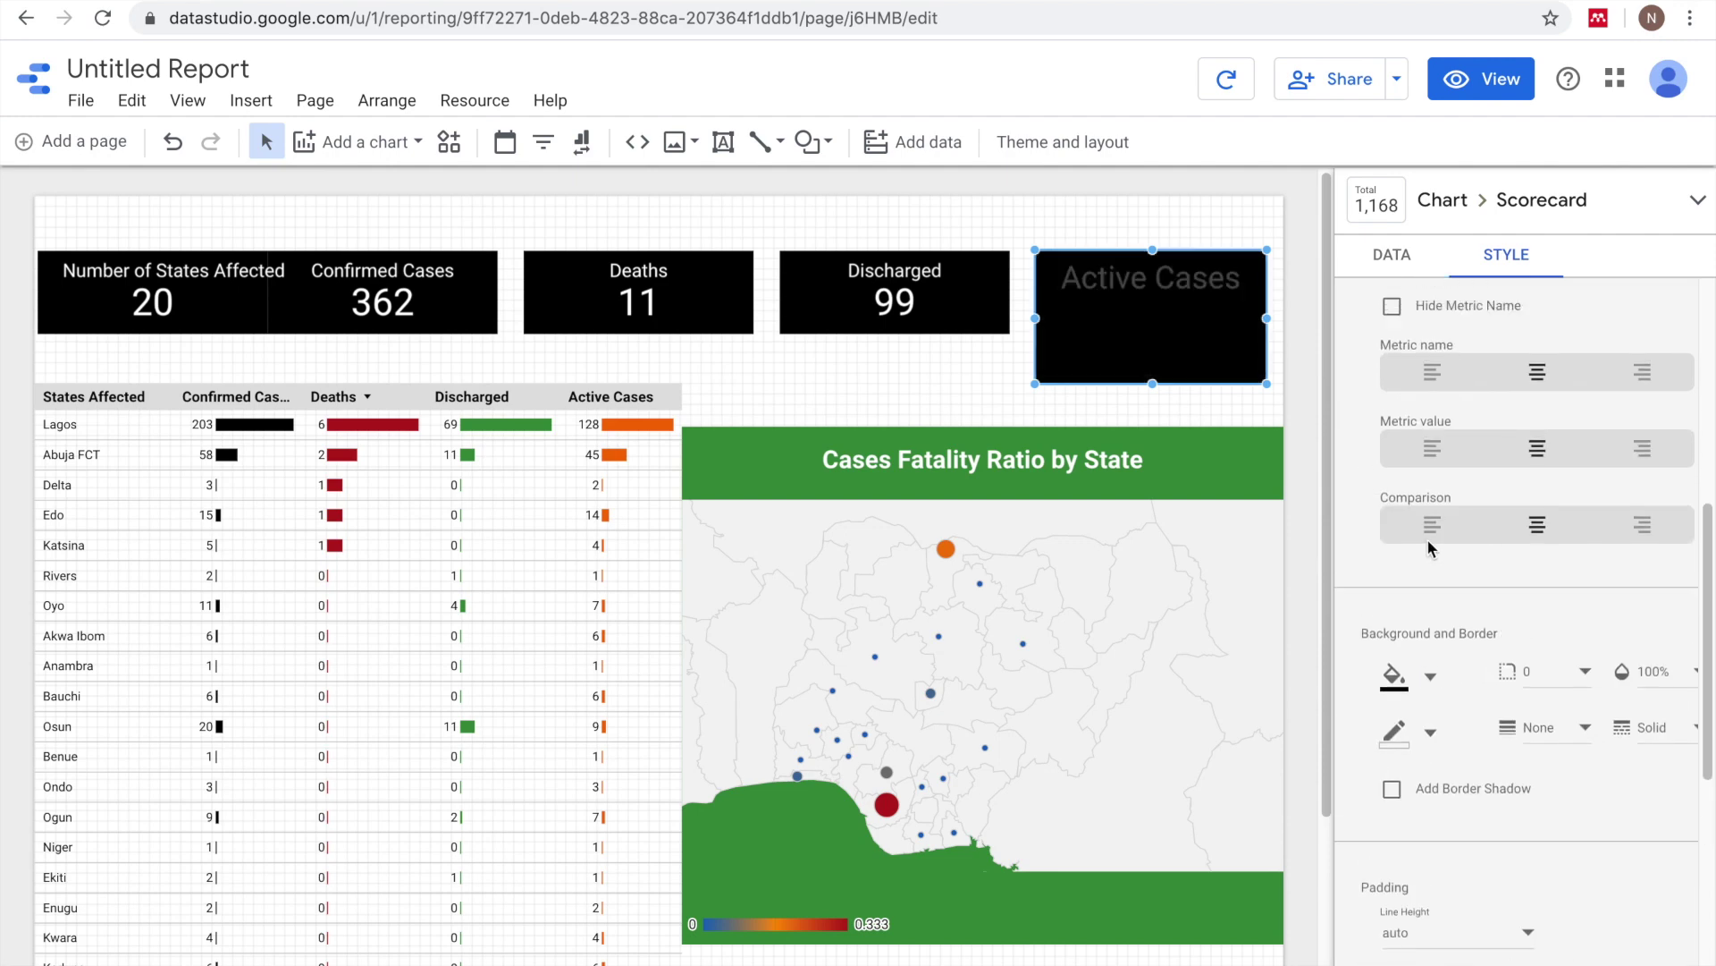
{"action": "left_click", "coordinate": [1395, 613]}
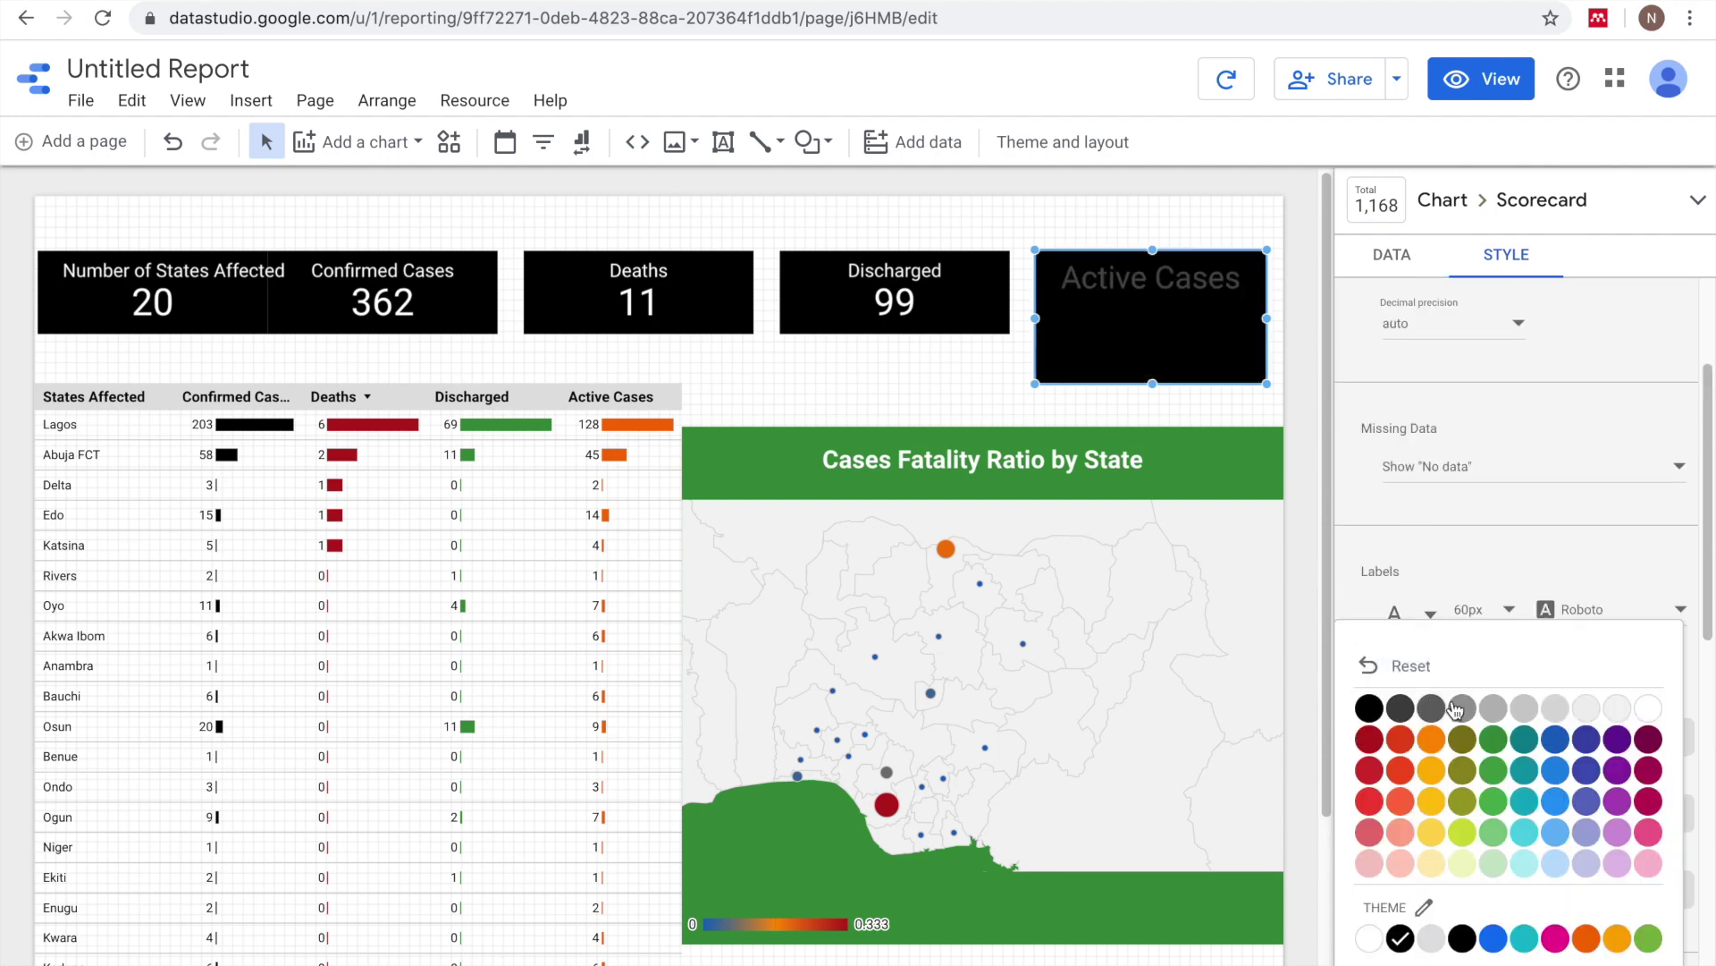
{"action": "left_click", "coordinate": [1647, 711]}
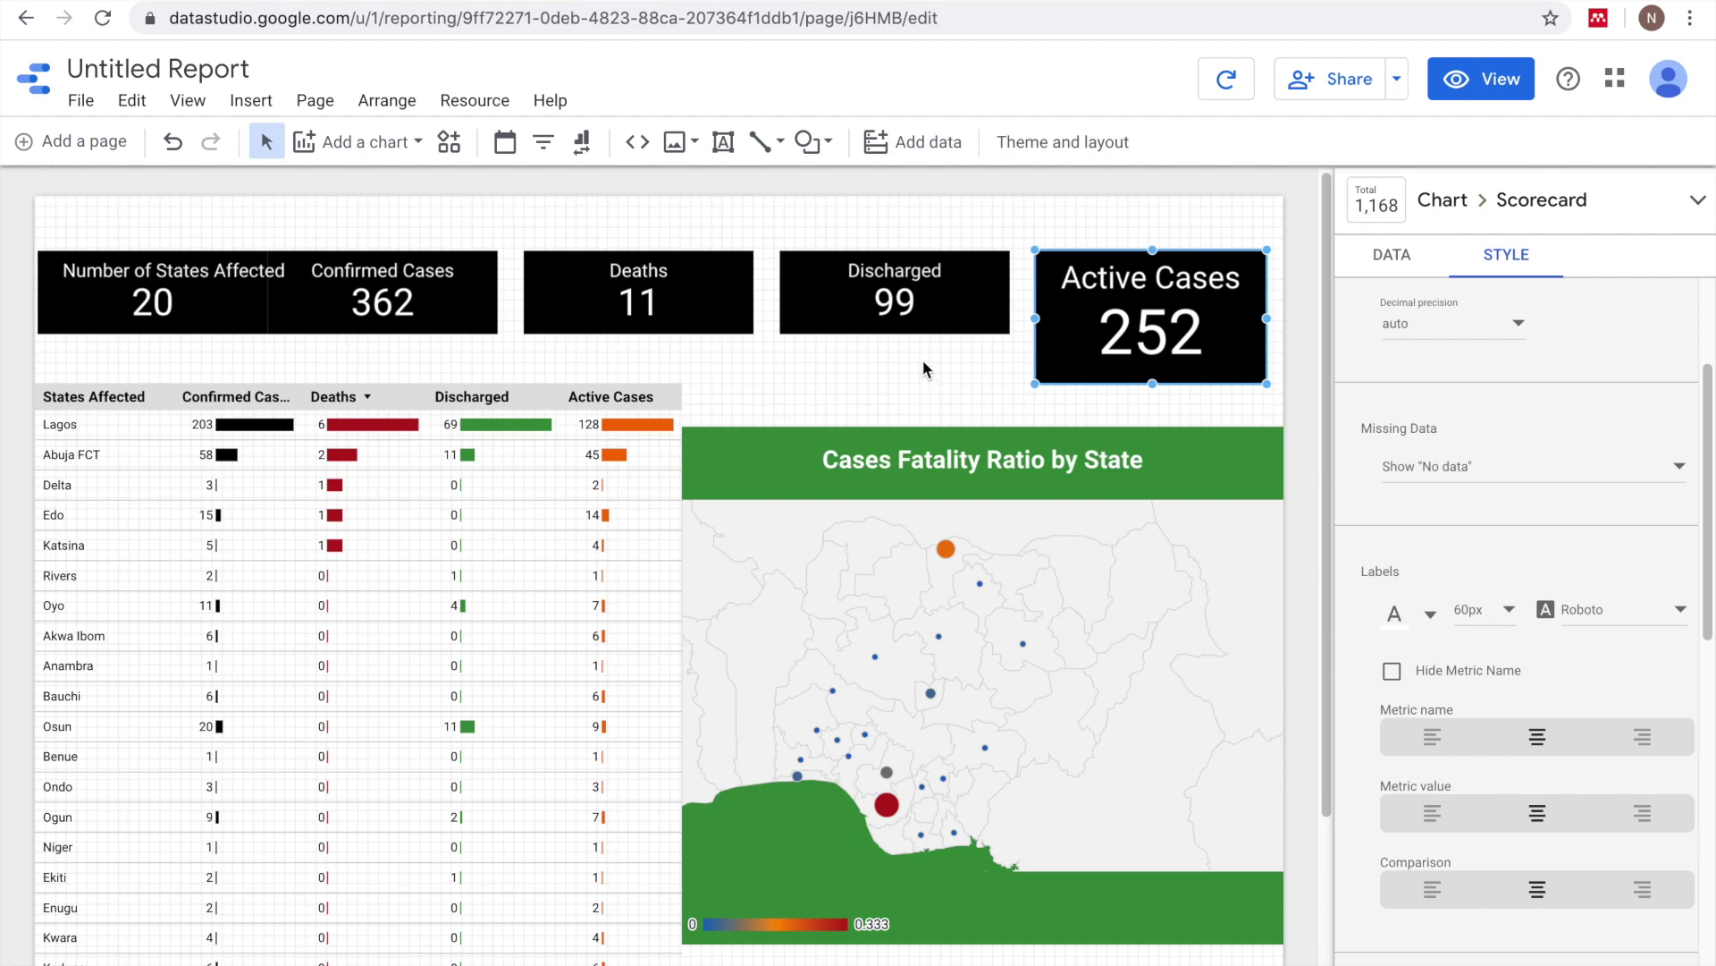
{"action": "left_click", "coordinate": [958, 321]}
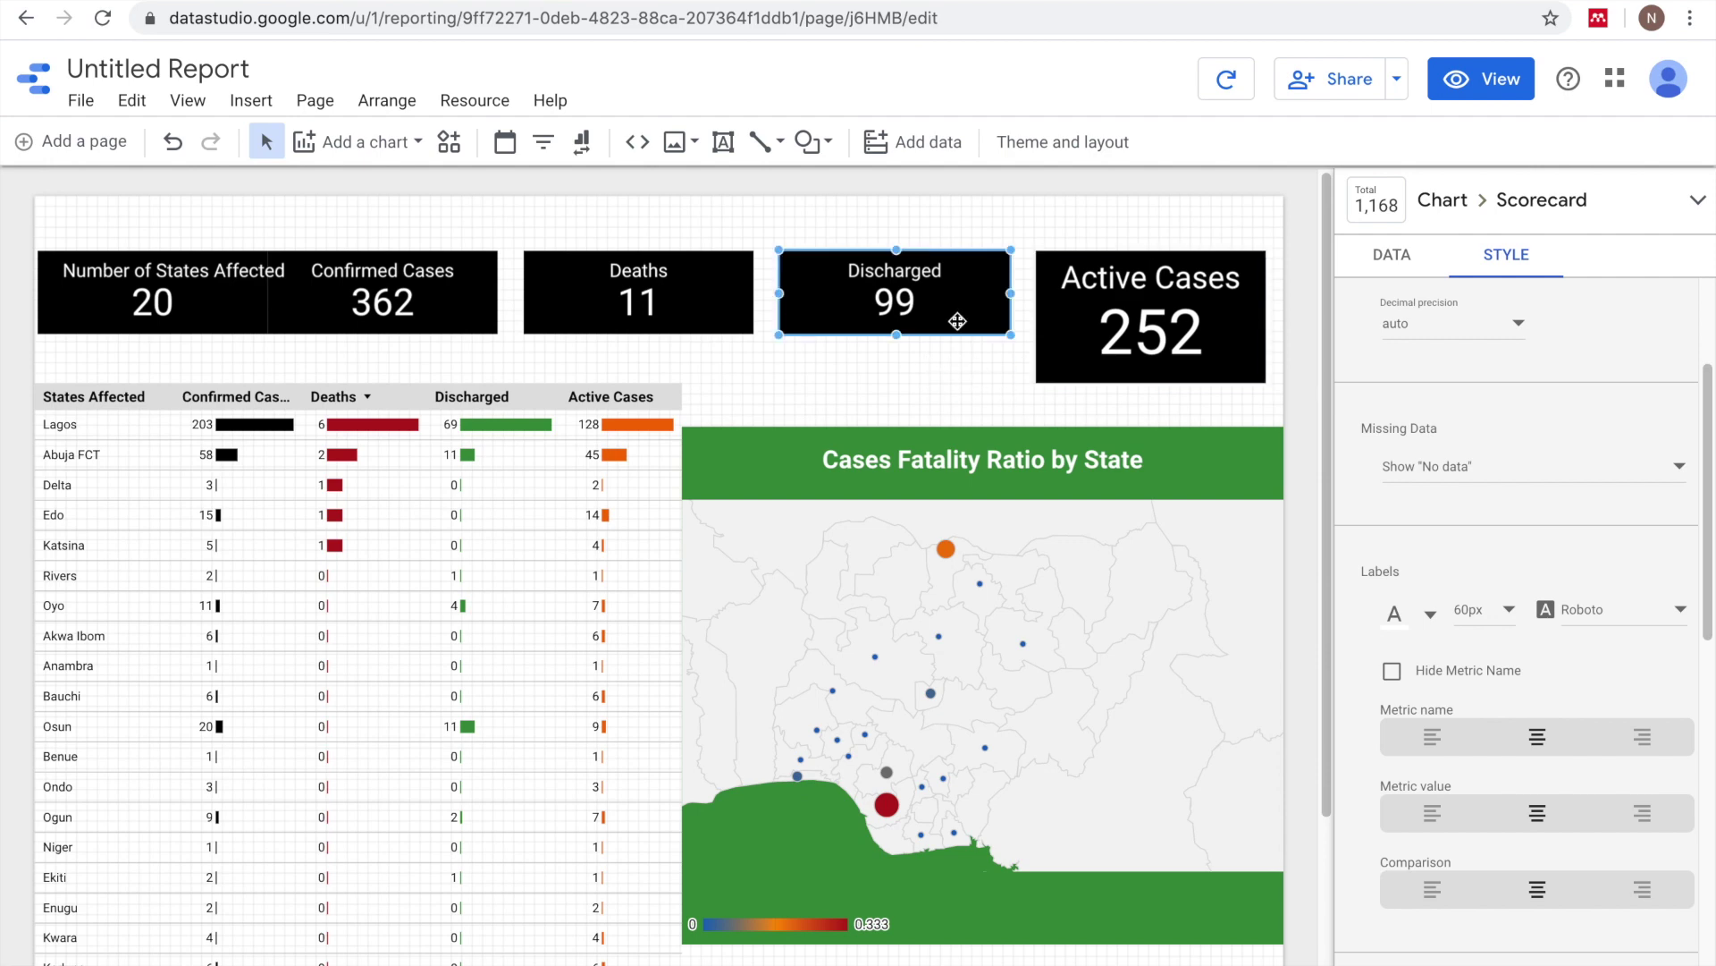
{"action": "left_click_drag", "start_coordinate": [960, 332], "coordinate": [961, 346]}
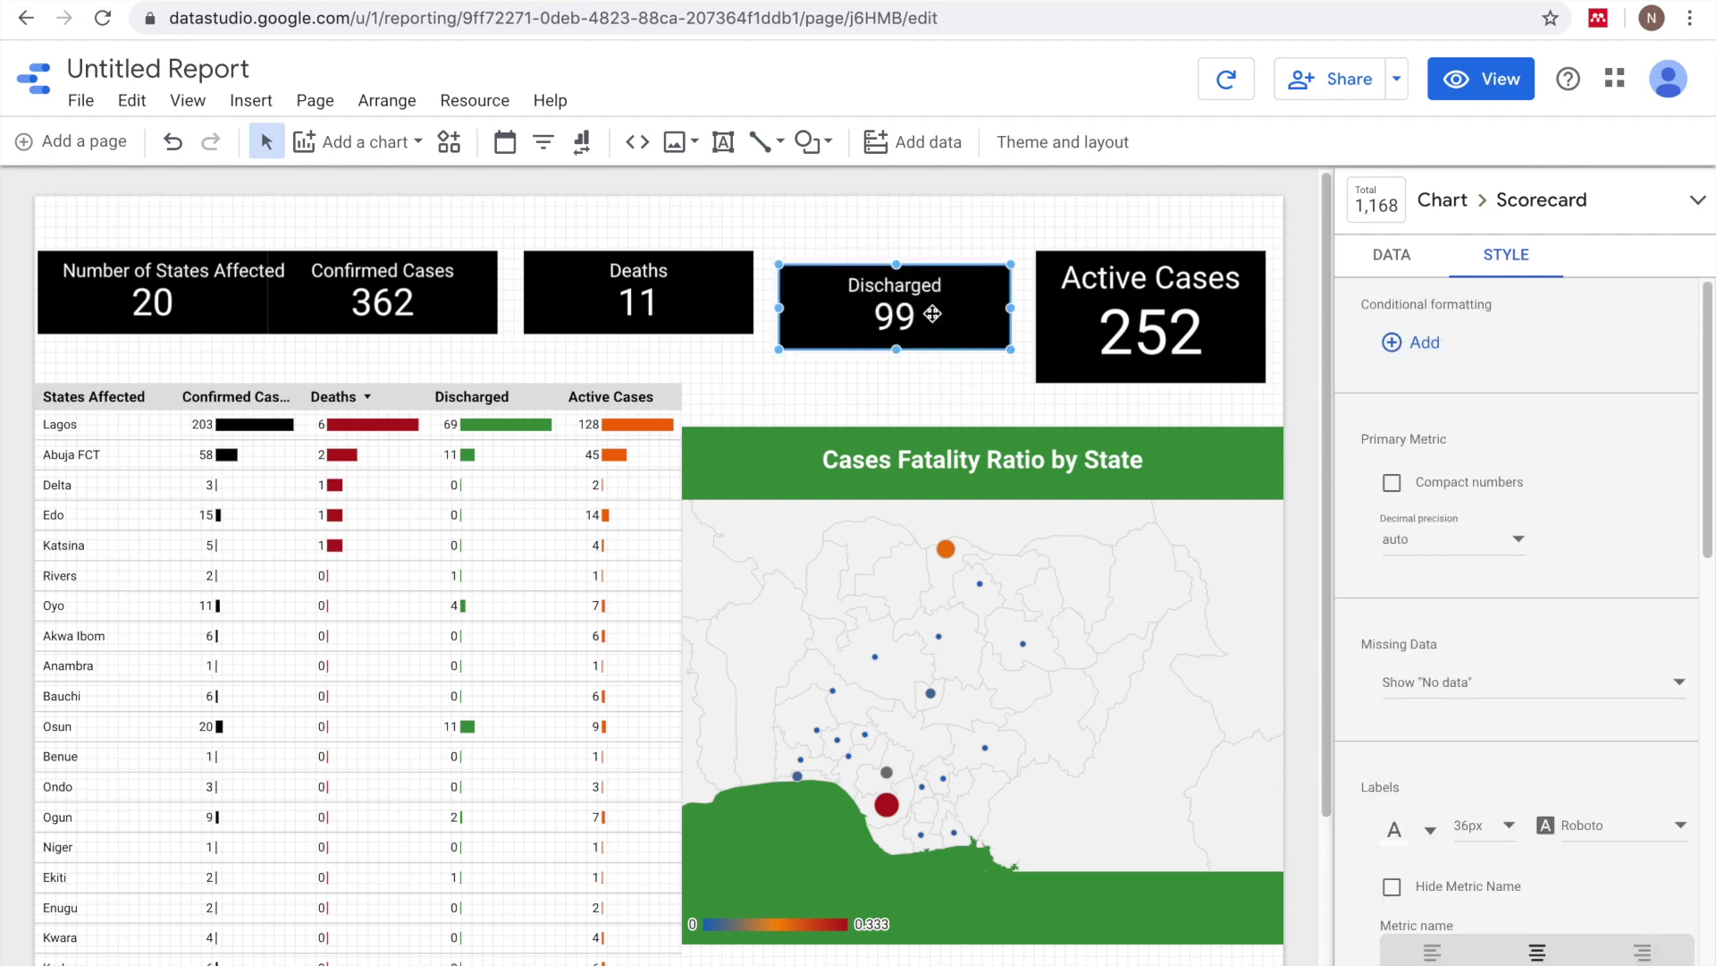
{"action": "key", "text": "ctrl+z"}
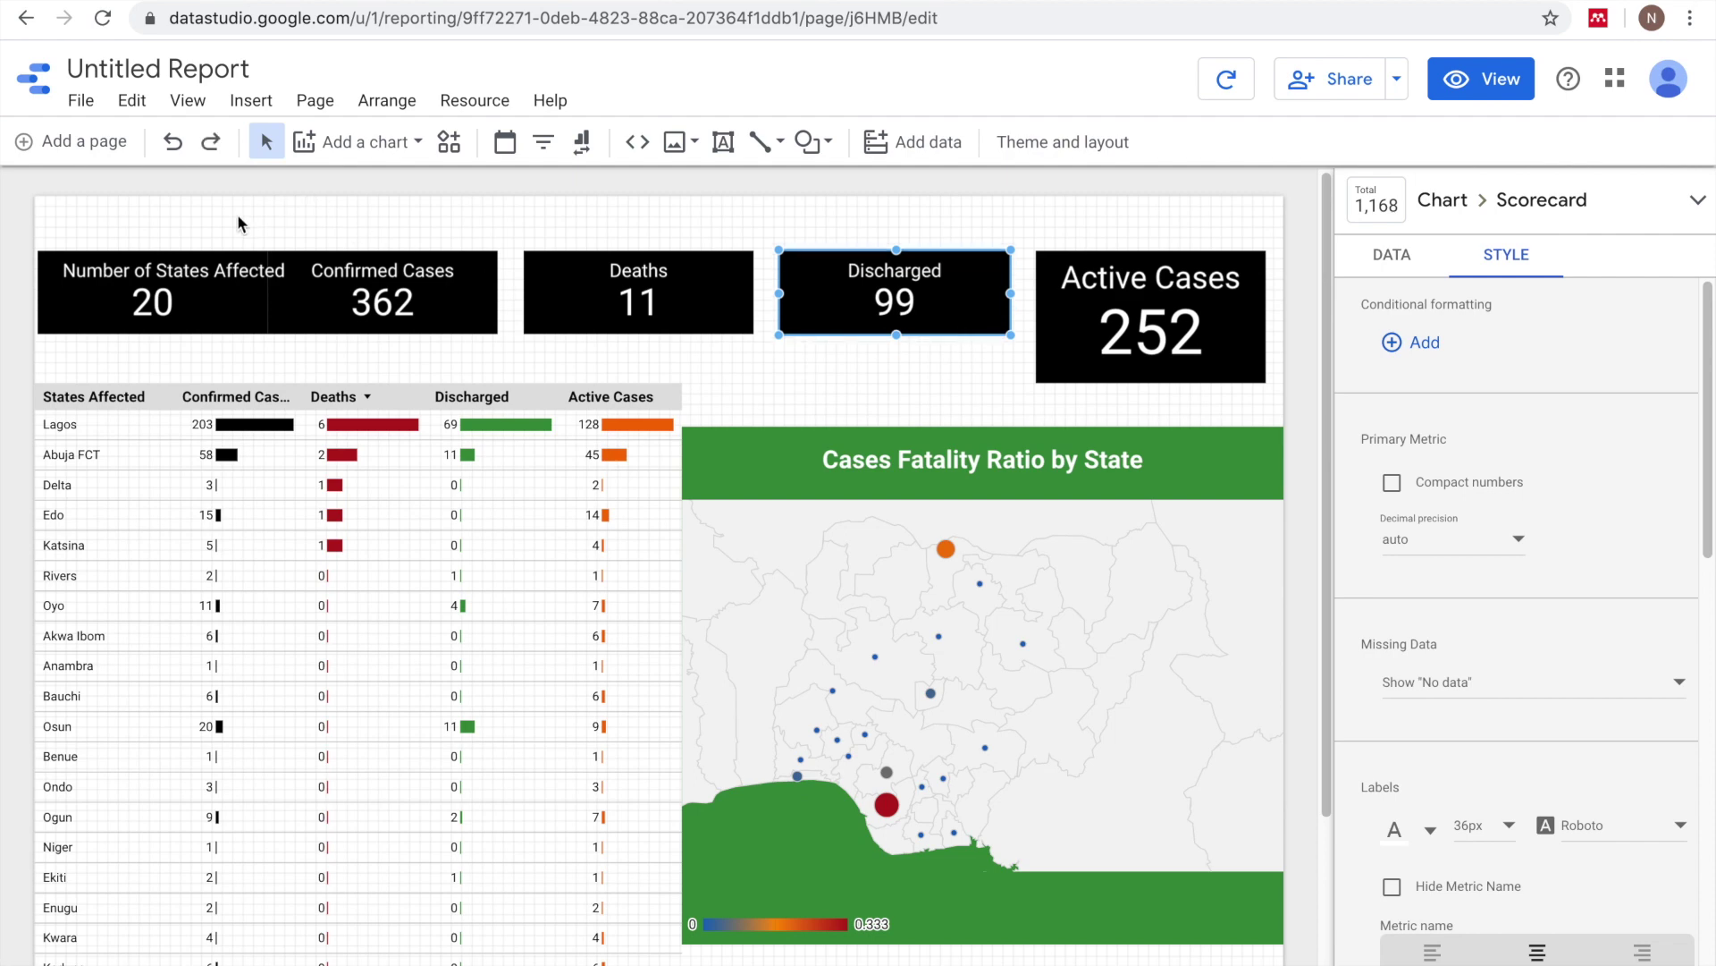
- Shift the four smaller scorecards together slightly down and to the right, nearer the table and the Active Cases scorecard
{"action": "left_click_drag", "start_coordinate": [89, 226], "coordinate": [959, 367]}
{"action": "key", "text": "Down"}
{"action": "key", "text": "Down"}
{"action": "key", "text": "Down"}
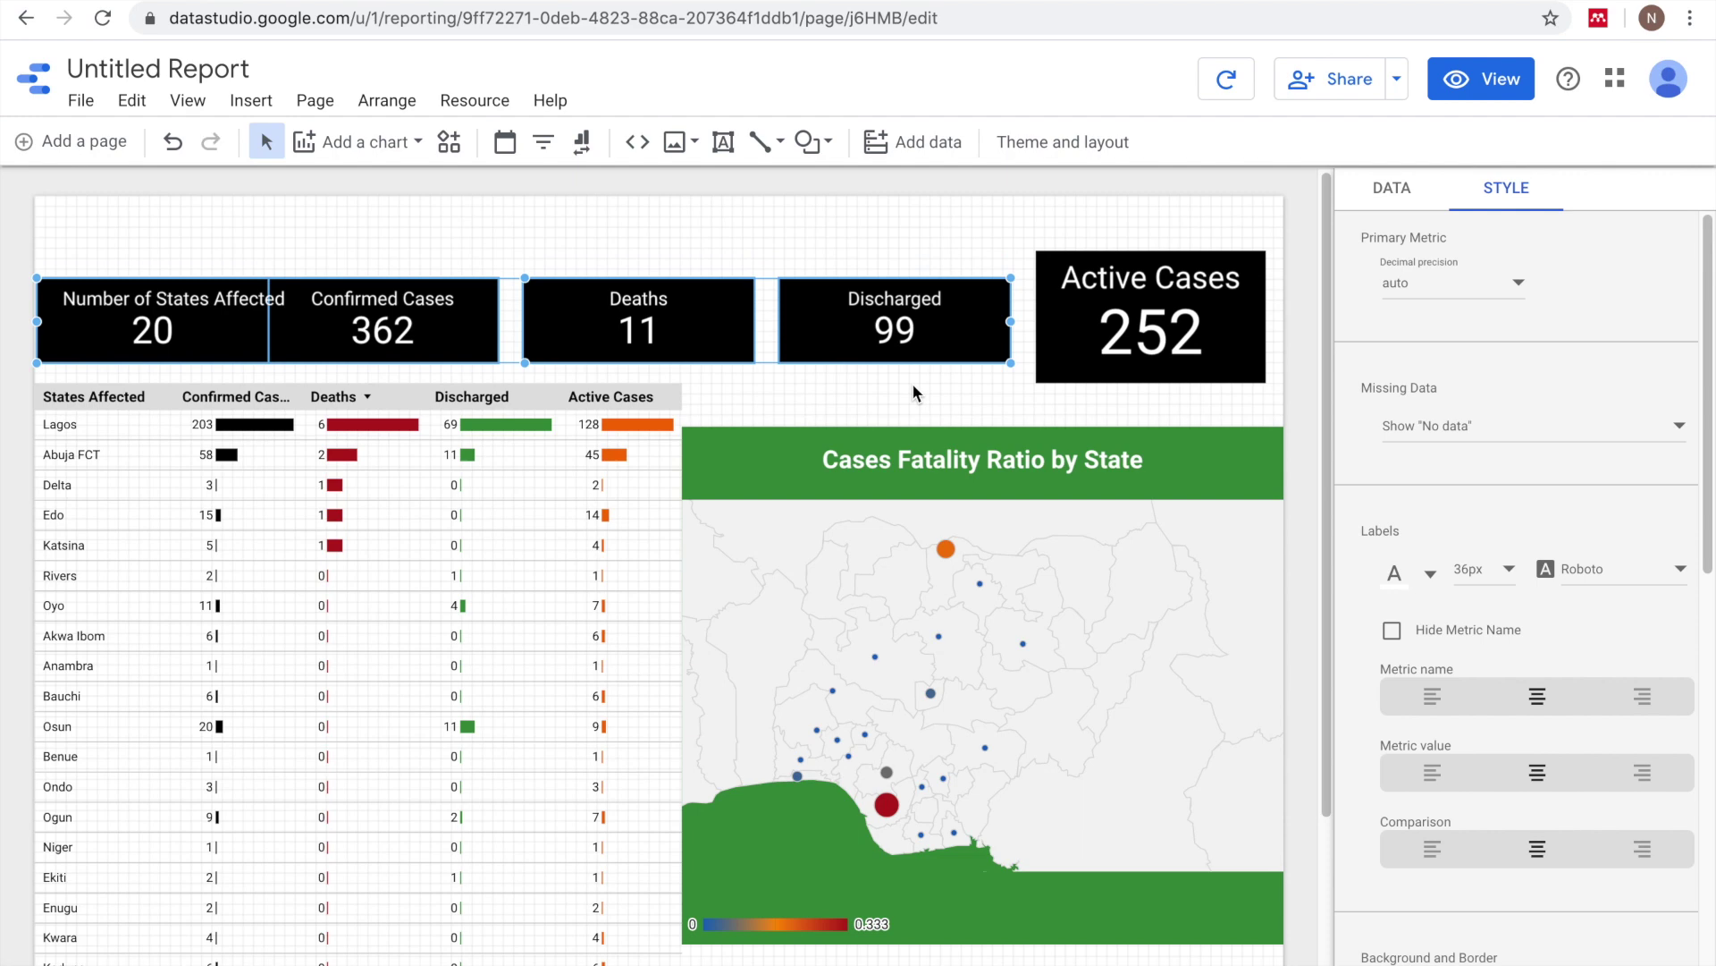
{"action": "key", "text": "Right"}
{"action": "key", "text": "Up"}
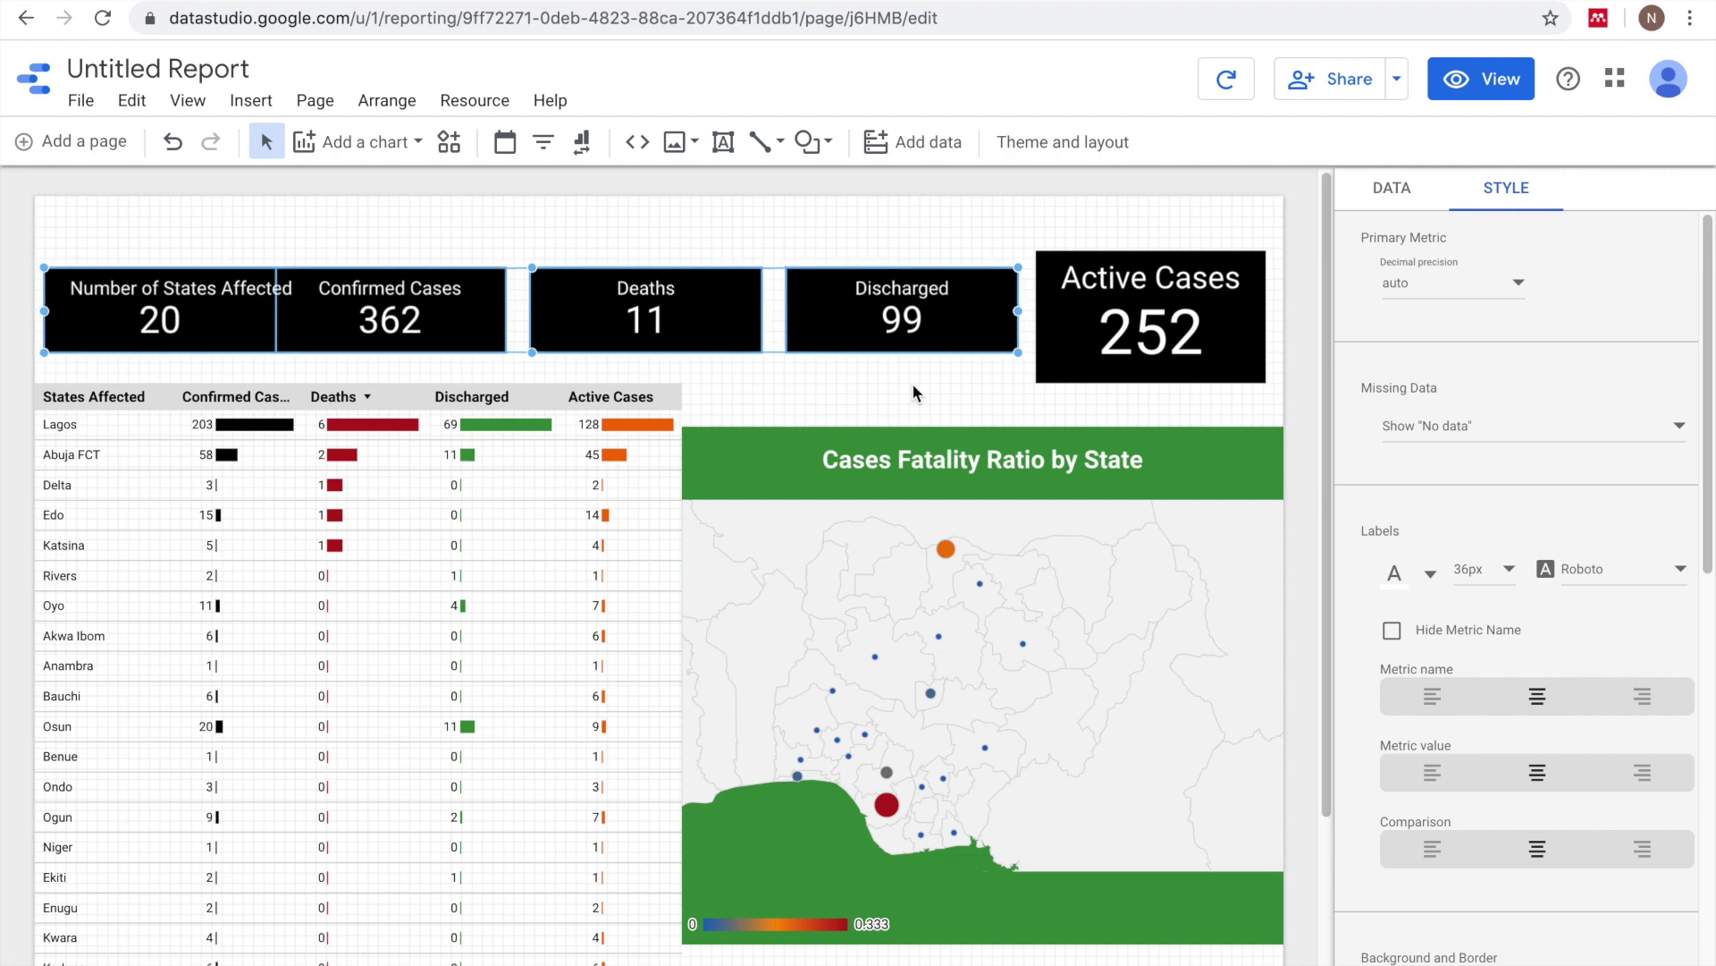
{"action": "key", "text": "Right"}
{"action": "key", "text": "Down"}
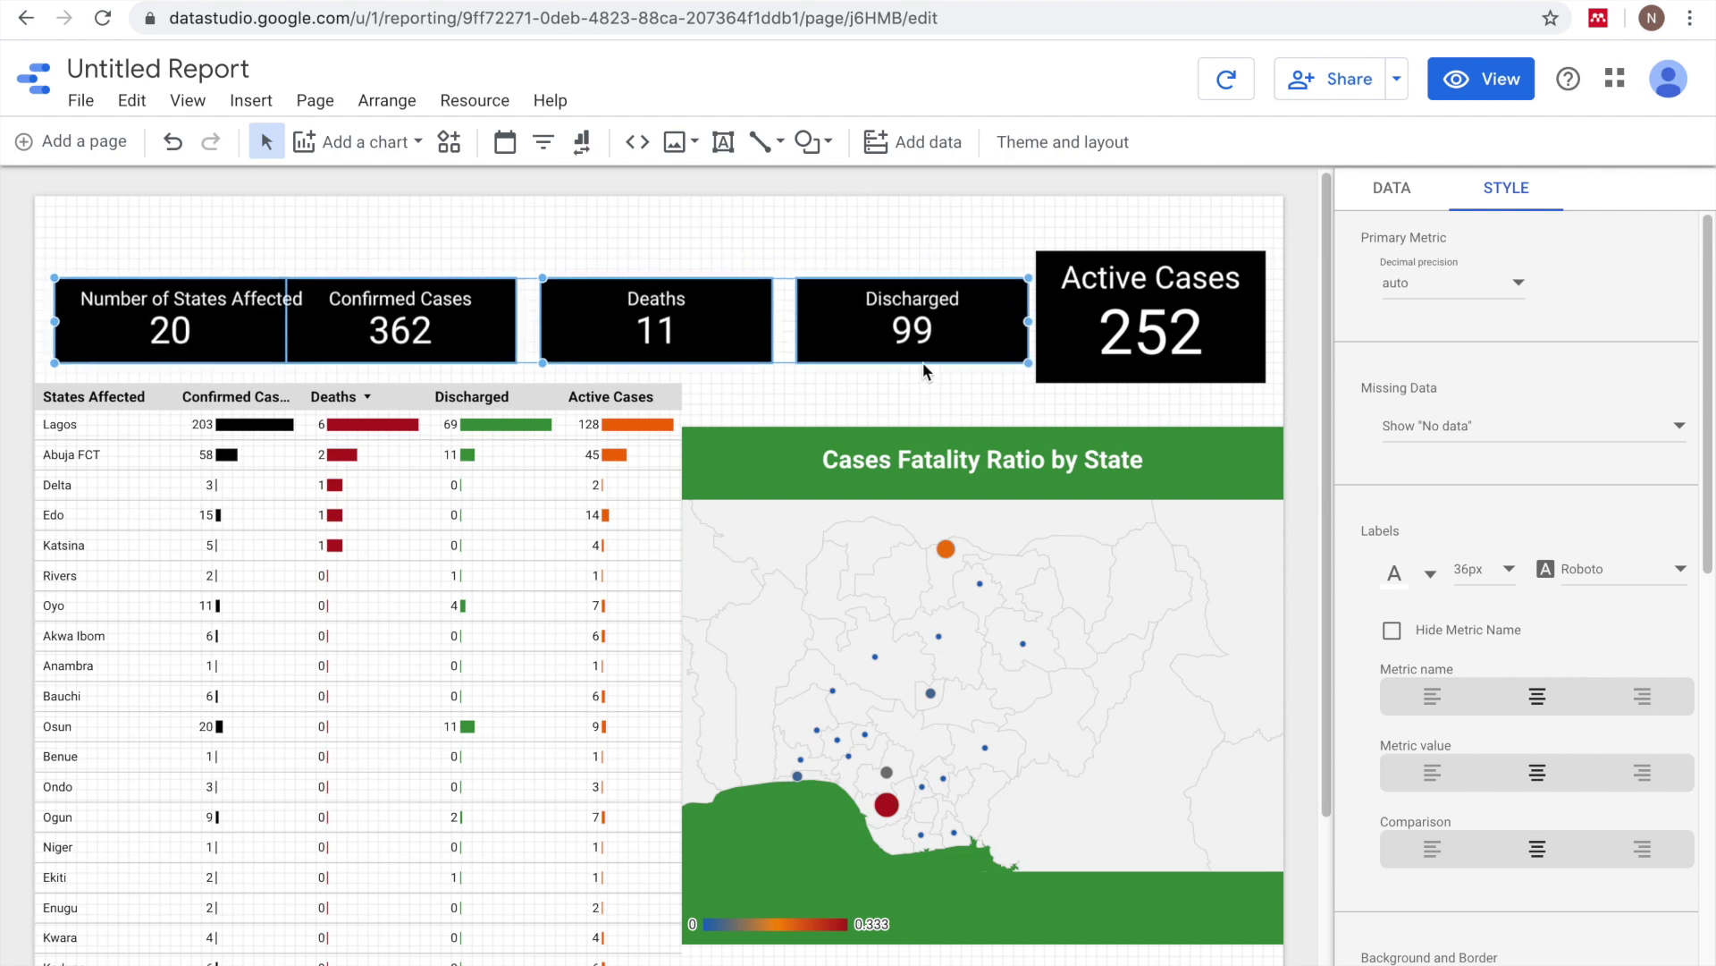
{"action": "left_click", "coordinate": [638, 251]}
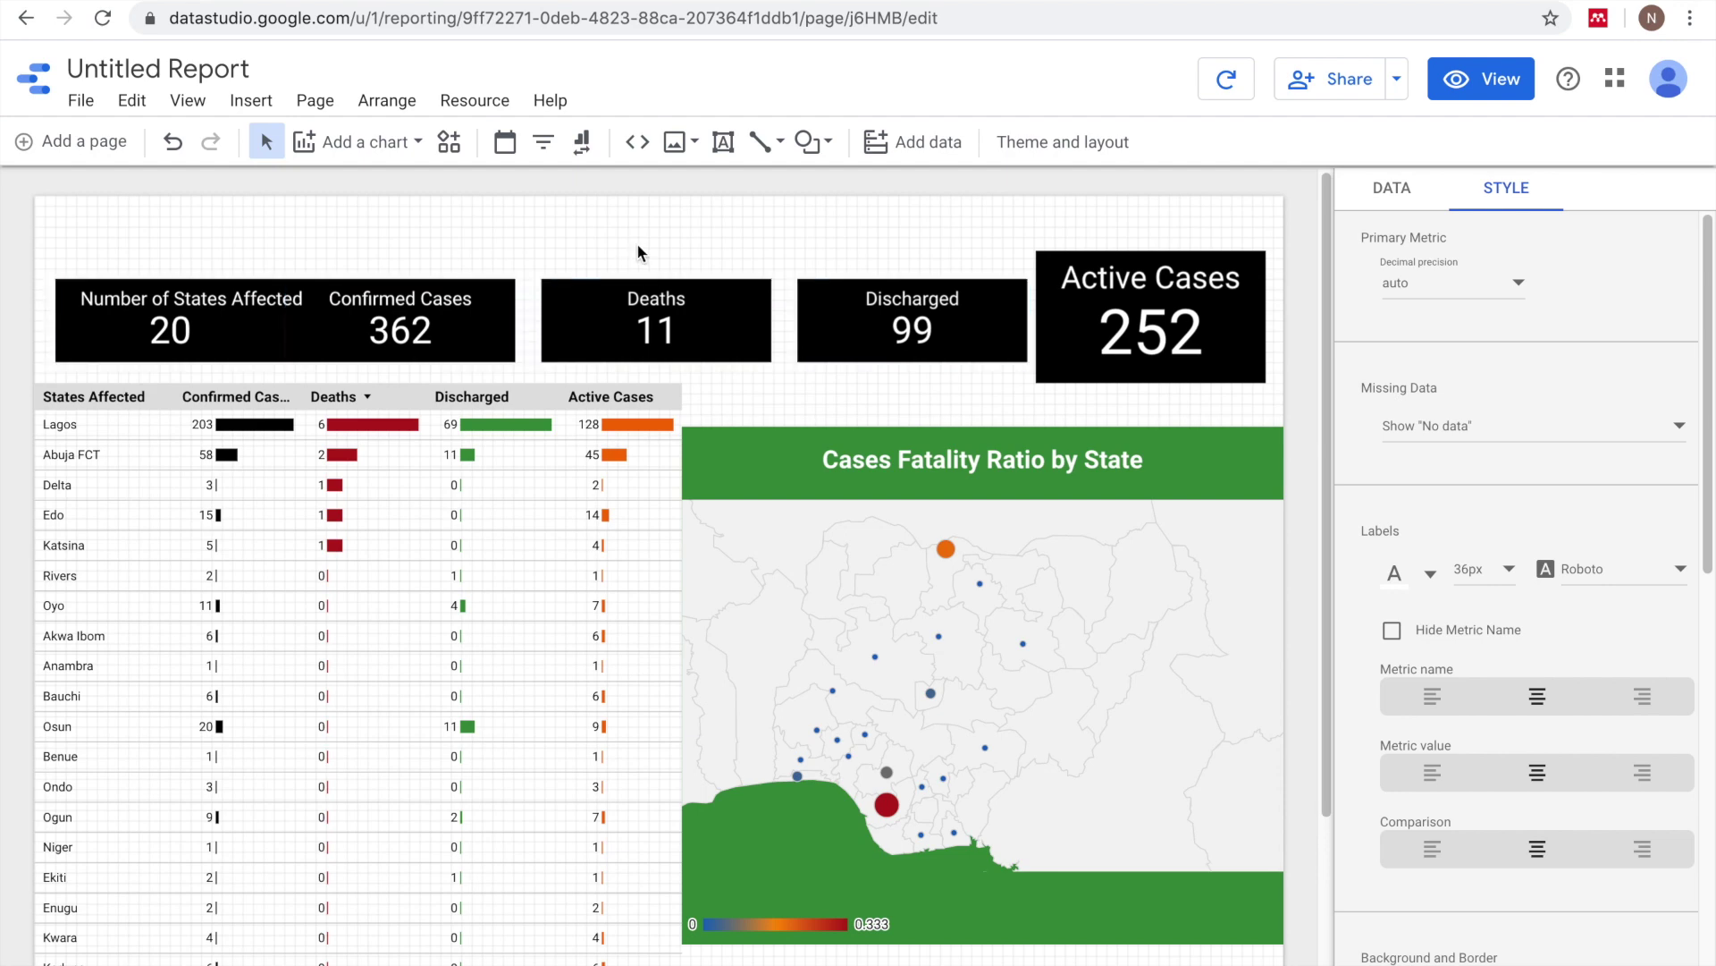
- Space out the small scorecards evenly by moving Number of States Affected to the page's left edge and nudging Deaths and Discharged left
{"action": "left_click_drag", "start_coordinate": [243, 325], "coordinate": [224, 325]}
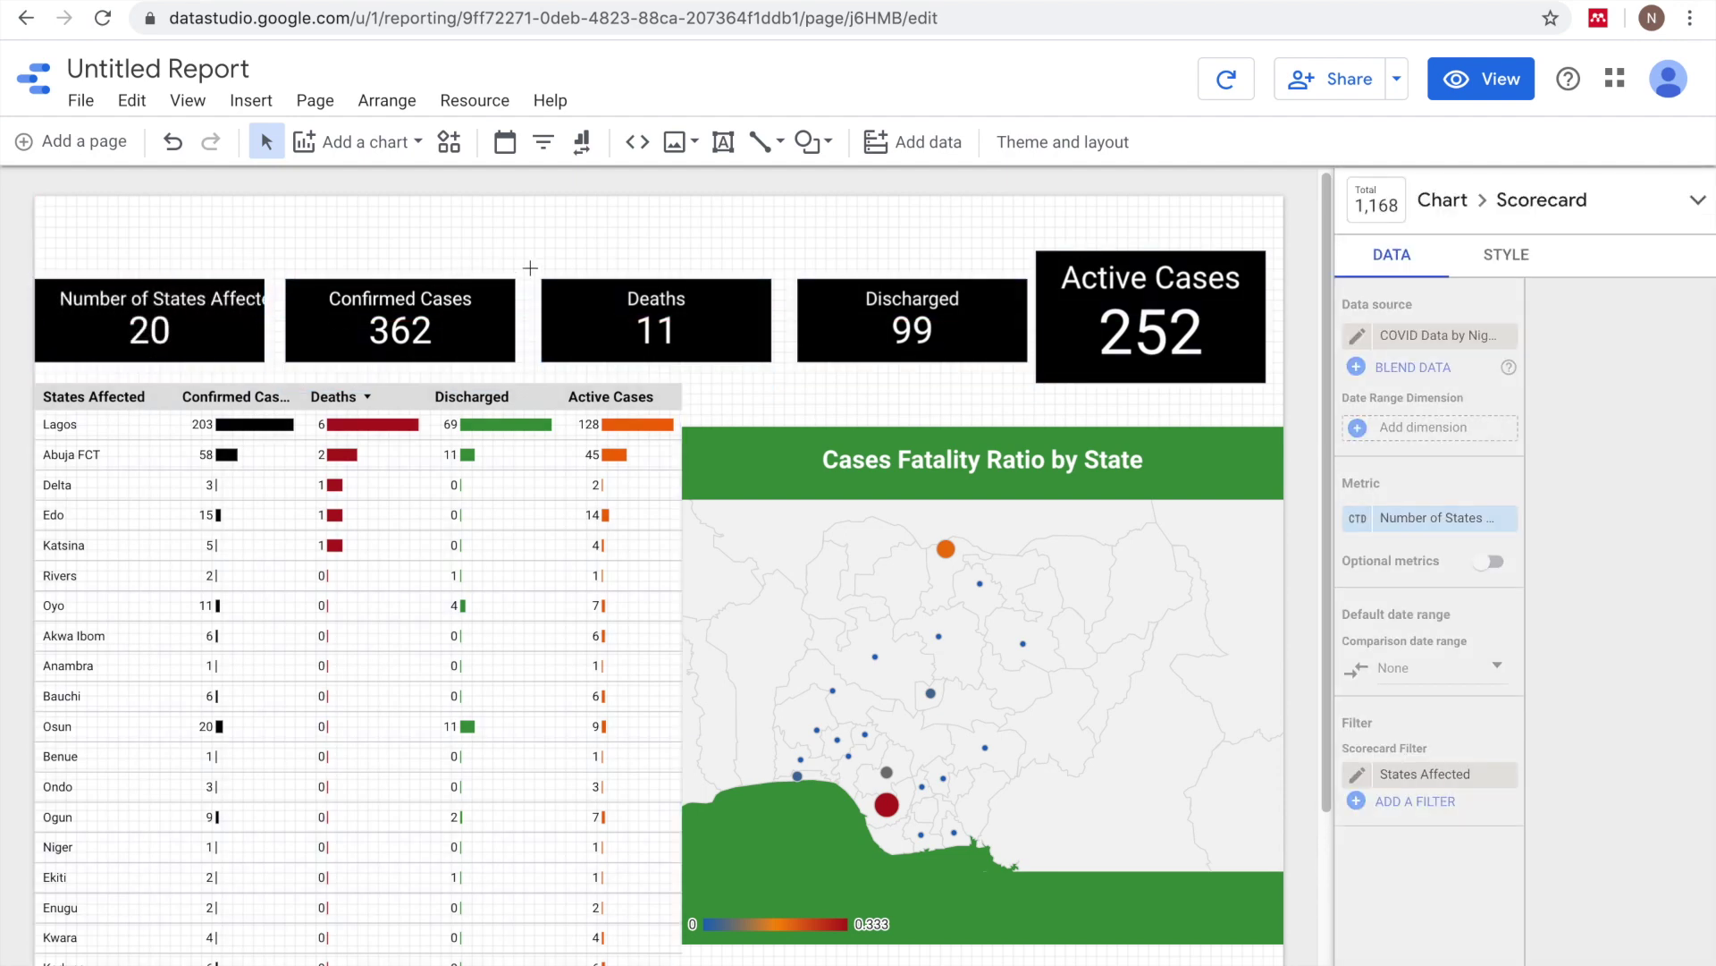
{"action": "left_click", "coordinate": [586, 314]}
{"action": "left_click_drag", "start_coordinate": [586, 315], "coordinate": [581, 313]}
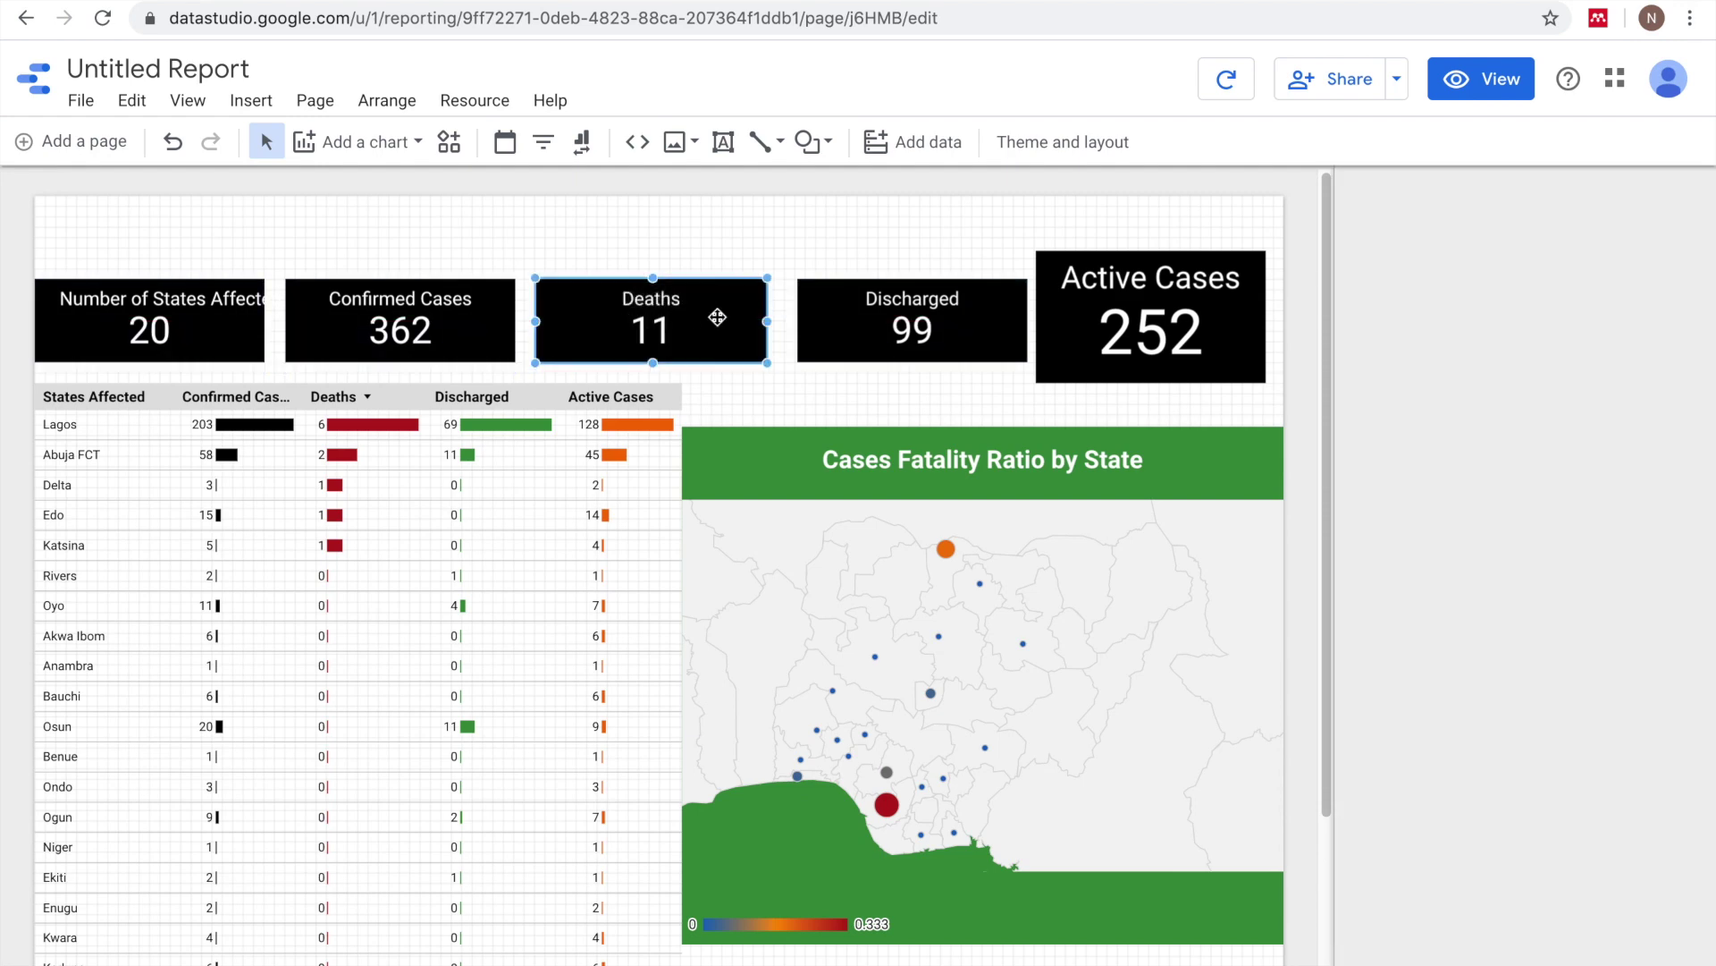
{"action": "left_click", "coordinate": [811, 319]}
{"action": "left_click_drag", "start_coordinate": [812, 319], "coordinate": [801, 320]}
{"action": "left_click", "coordinate": [828, 232]}
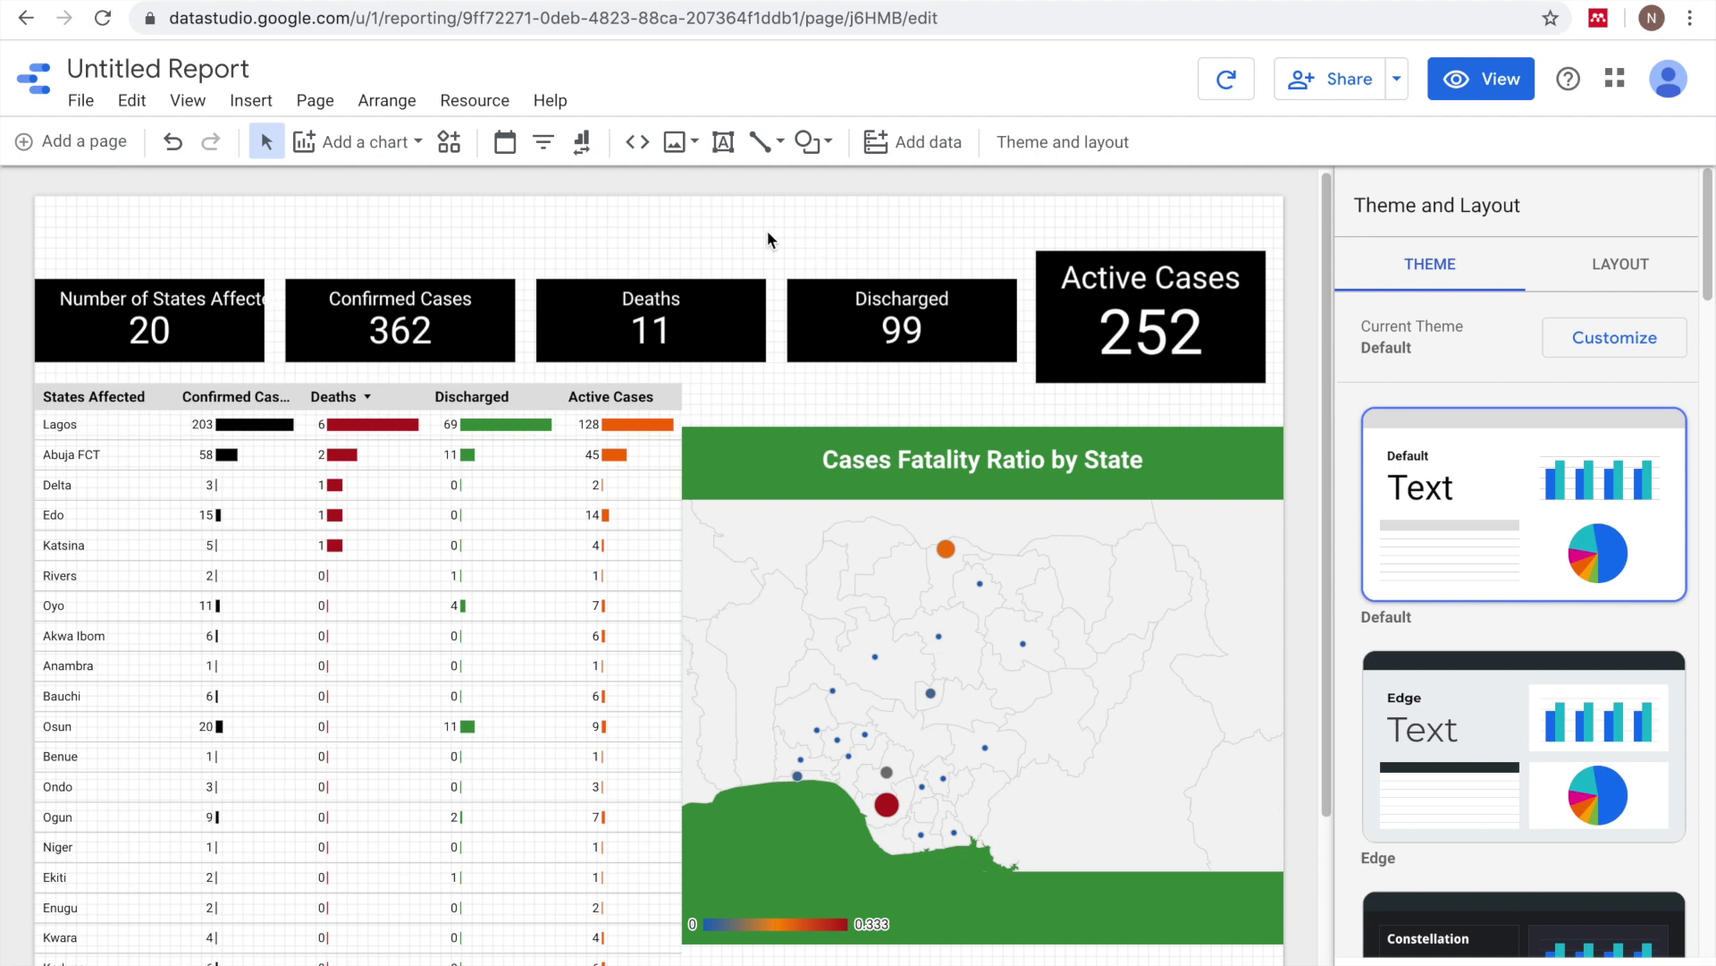
- Add a text box across the full width of the page above the scorecards, reading "COVID-19 CASES IN NIGERIA"
{"action": "left_click", "coordinate": [724, 141]}
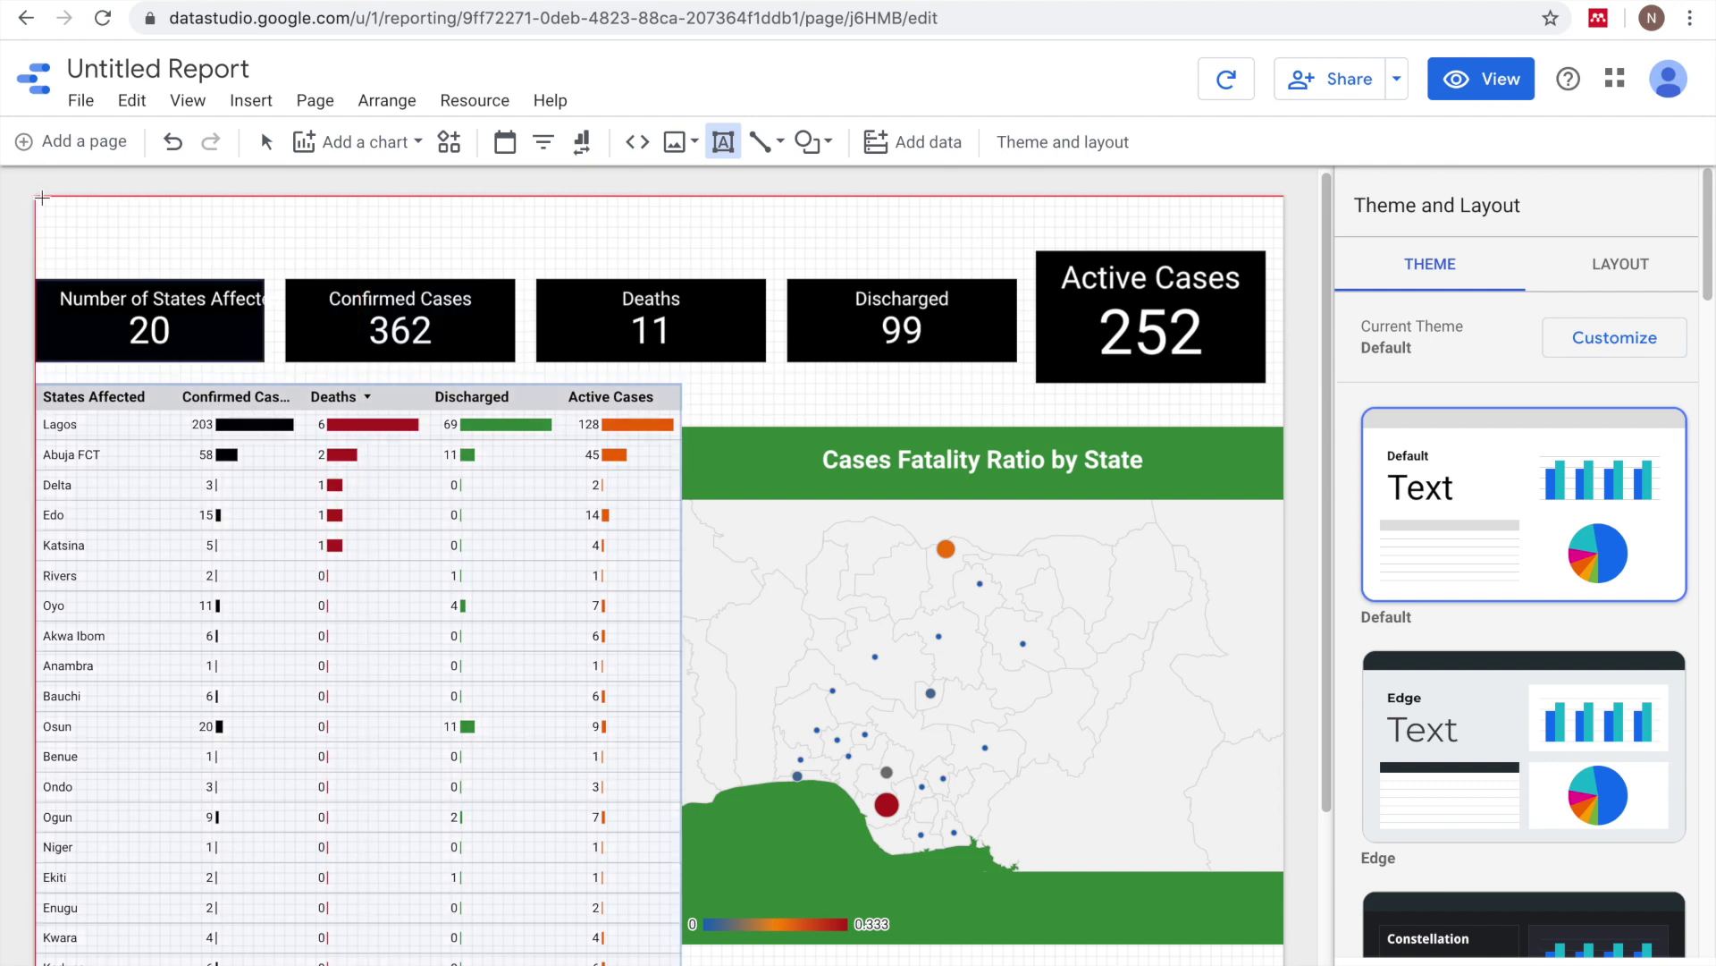
{"action": "left_click_drag", "start_coordinate": [37, 197], "coordinate": [1273, 245]}
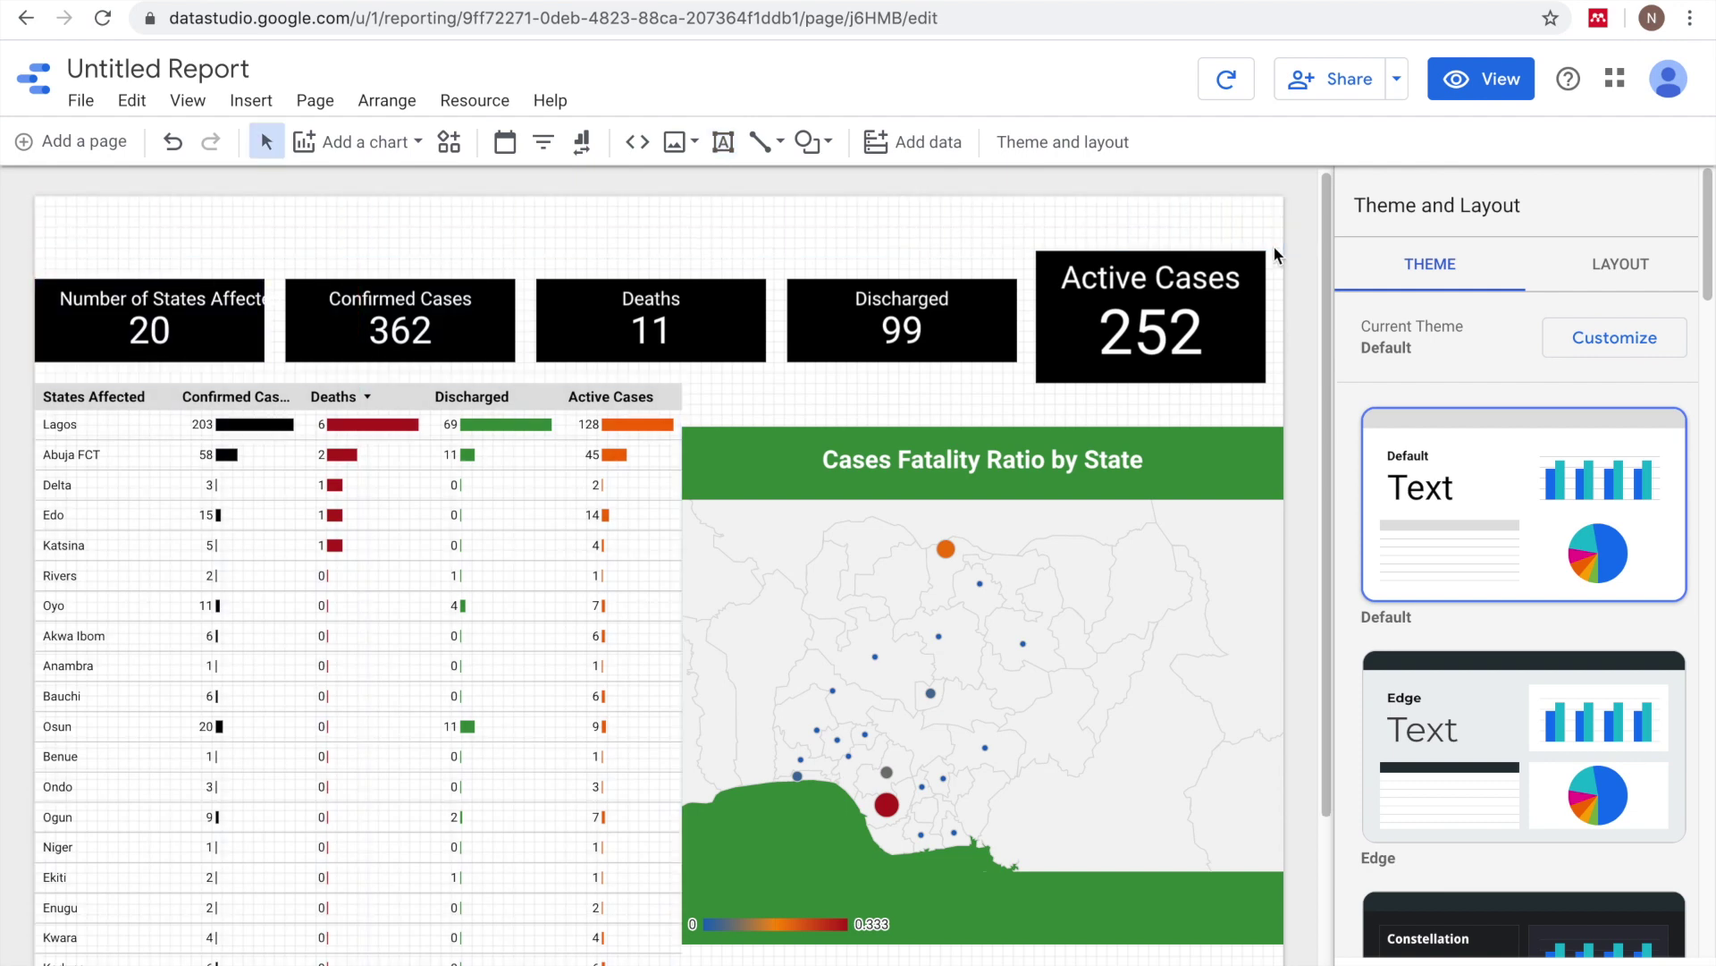
{"action": "type", "text": "COVID-19 CASES IN NIGERIA"}
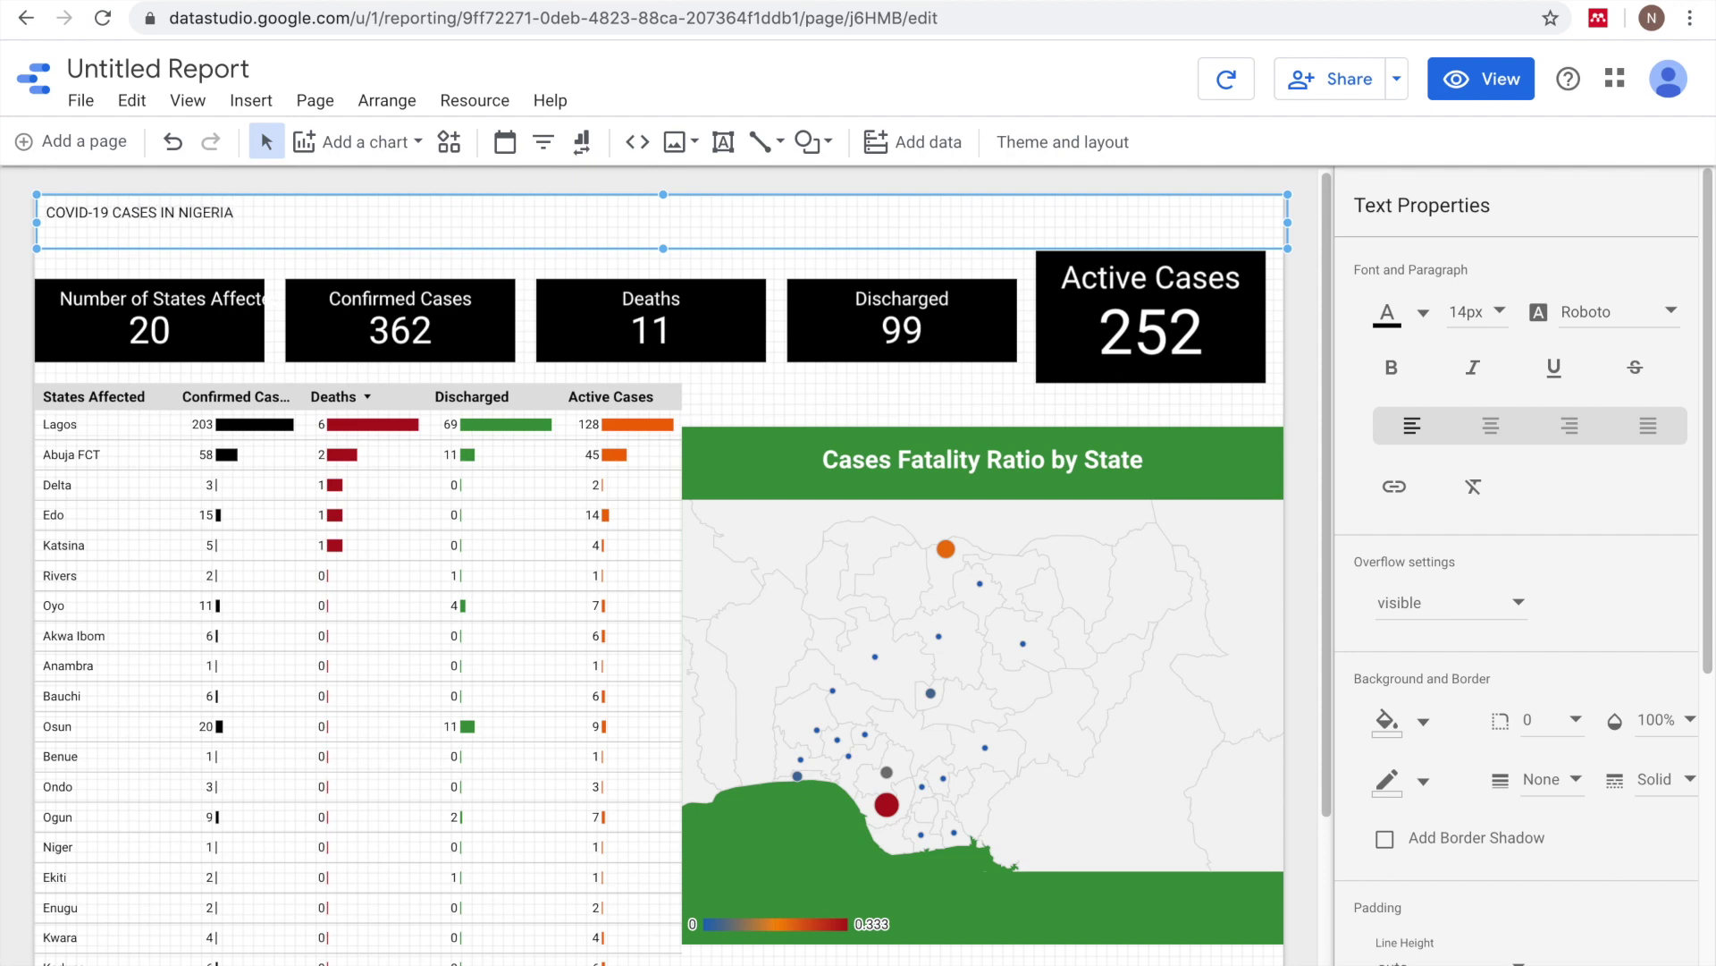
- Center the report title, make it bold and set its font size to 60px
{"action": "key", "text": "ctrl+a"}
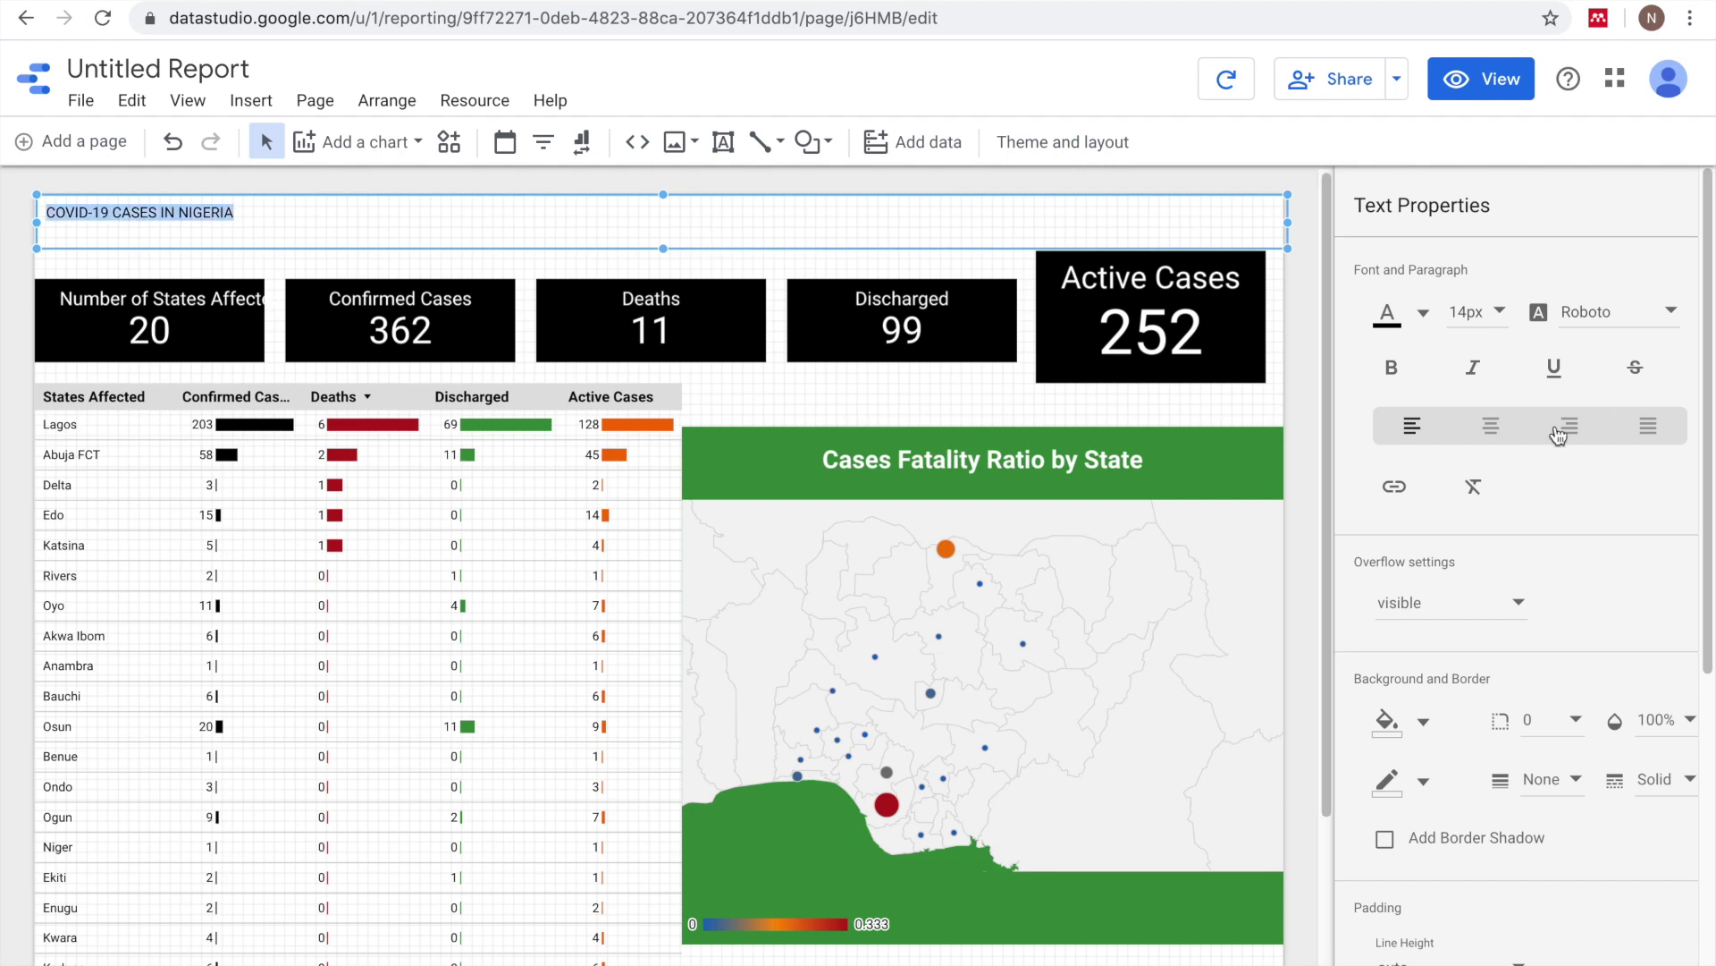
{"action": "left_click", "coordinate": [1491, 427]}
{"action": "left_click", "coordinate": [1410, 375]}
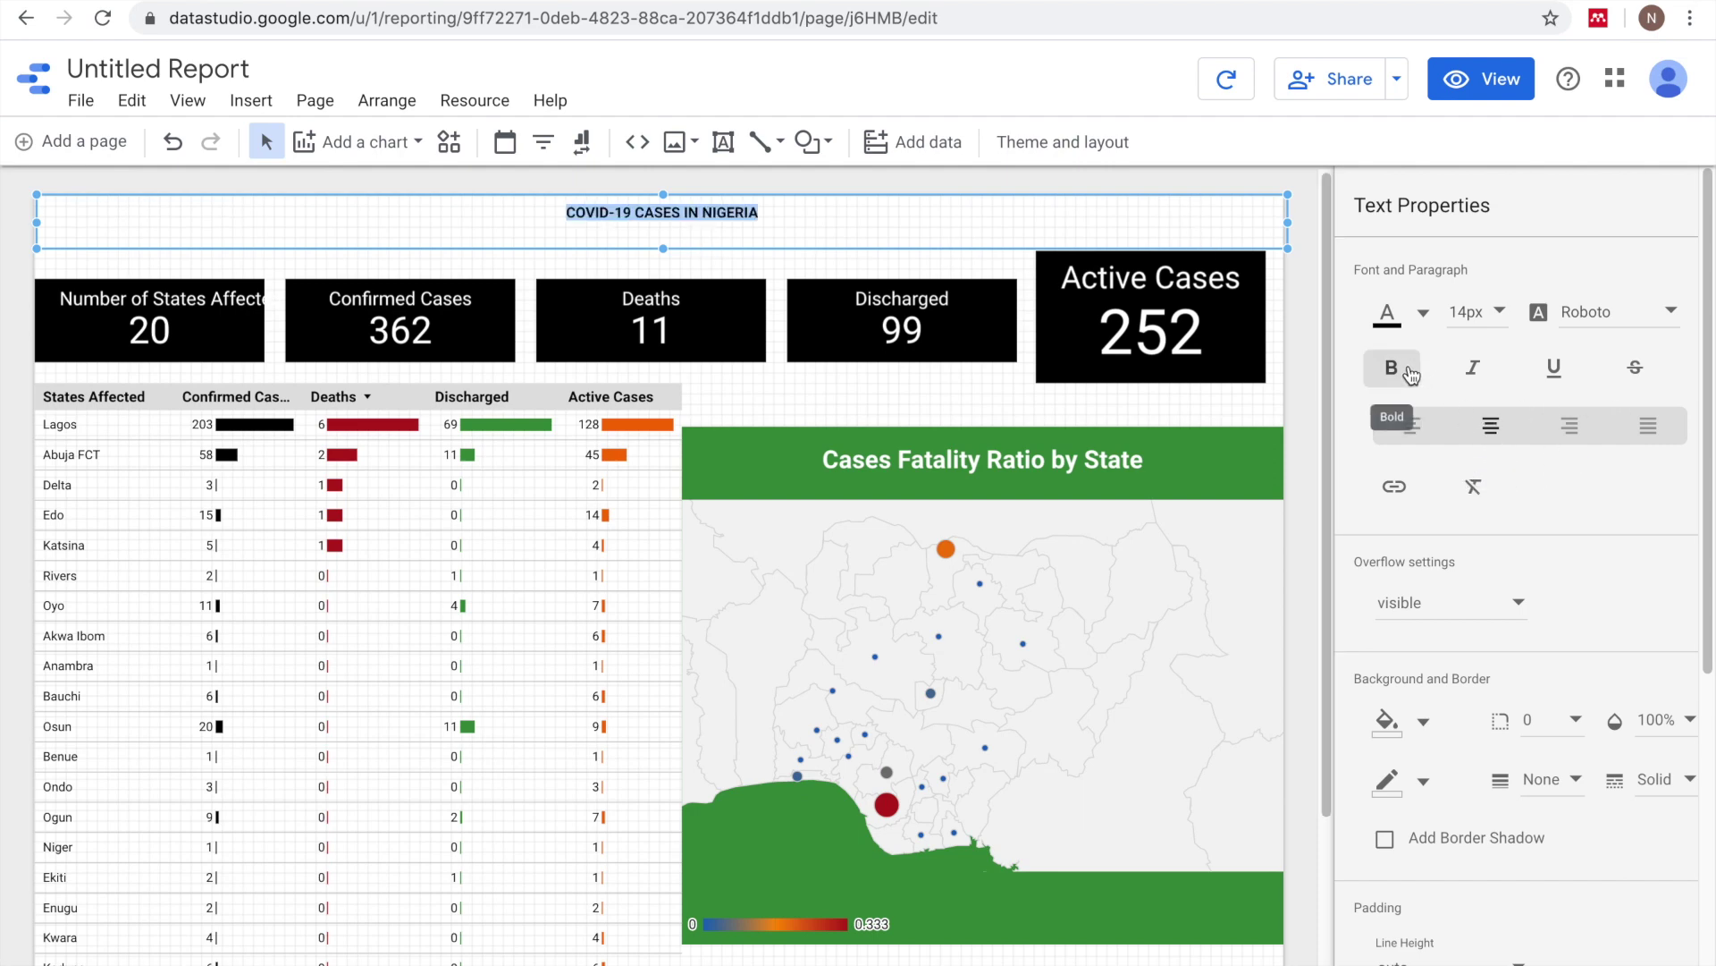
{"action": "left_click", "coordinate": [1474, 320]}
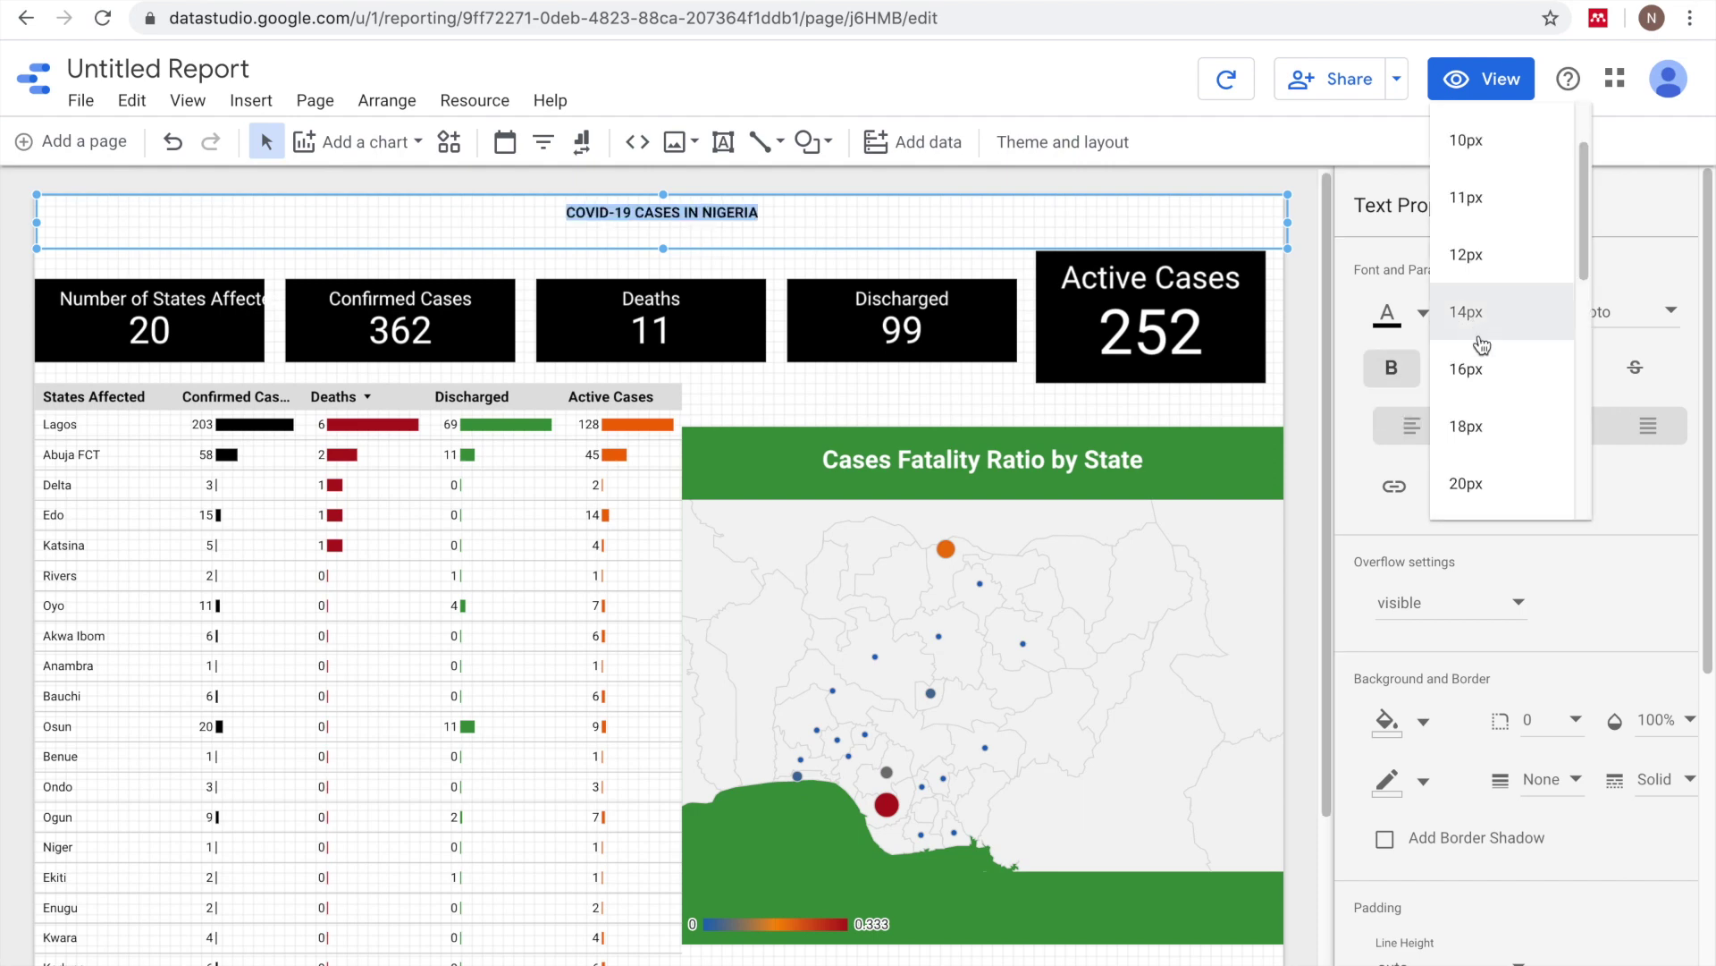
{"action": "left_click", "coordinate": [1495, 482]}
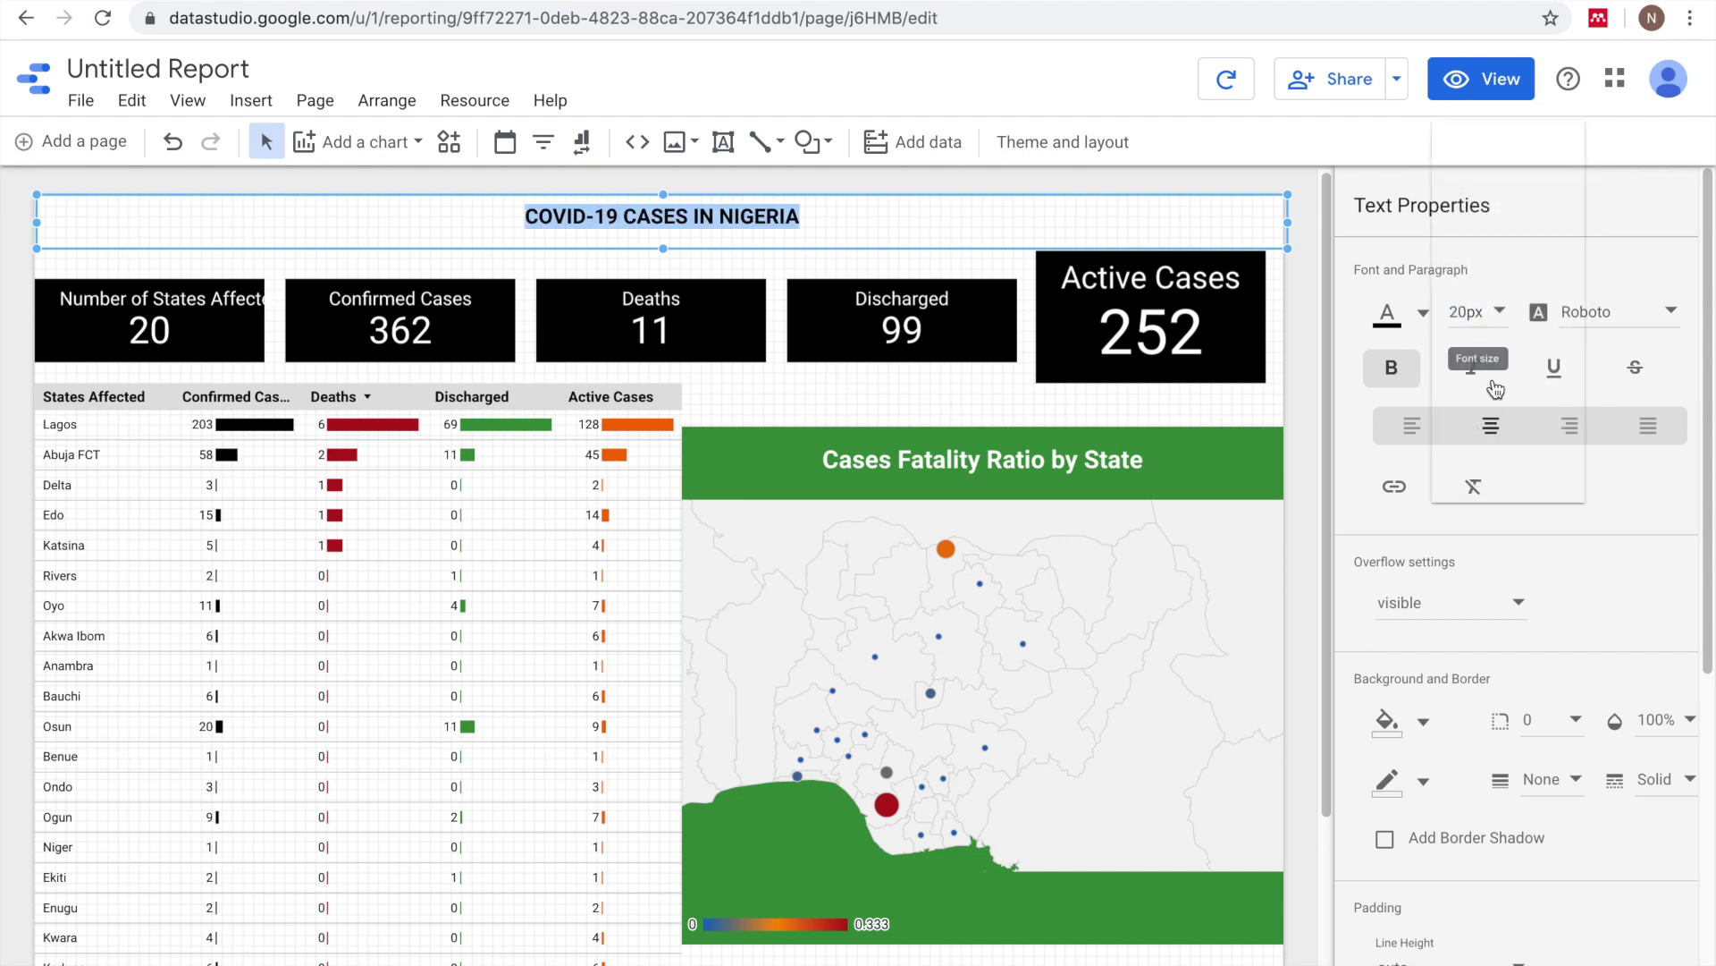
{"action": "left_click", "coordinate": [1481, 324]}
{"action": "scroll", "coordinate": [1495, 393], "scroll_direction": "up", "scroll_amount": 2}
{"action": "scroll", "coordinate": [1497, 425], "scroll_direction": "down", "scroll_amount": 6}
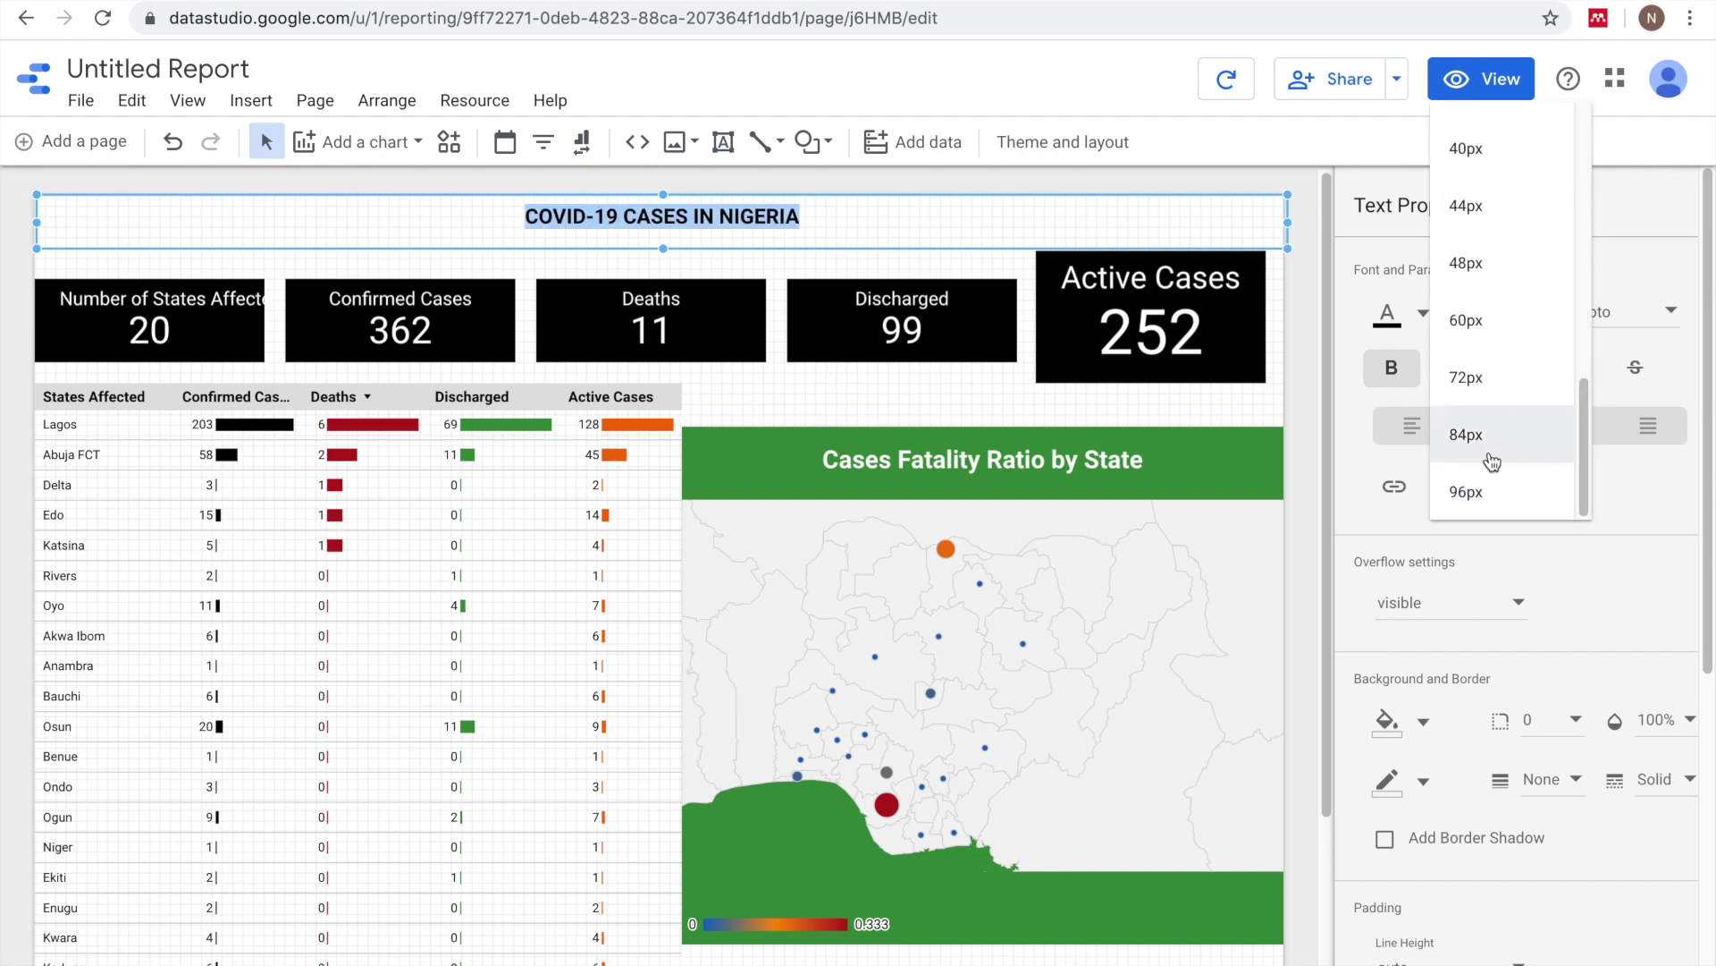
{"action": "left_click", "coordinate": [1491, 438]}
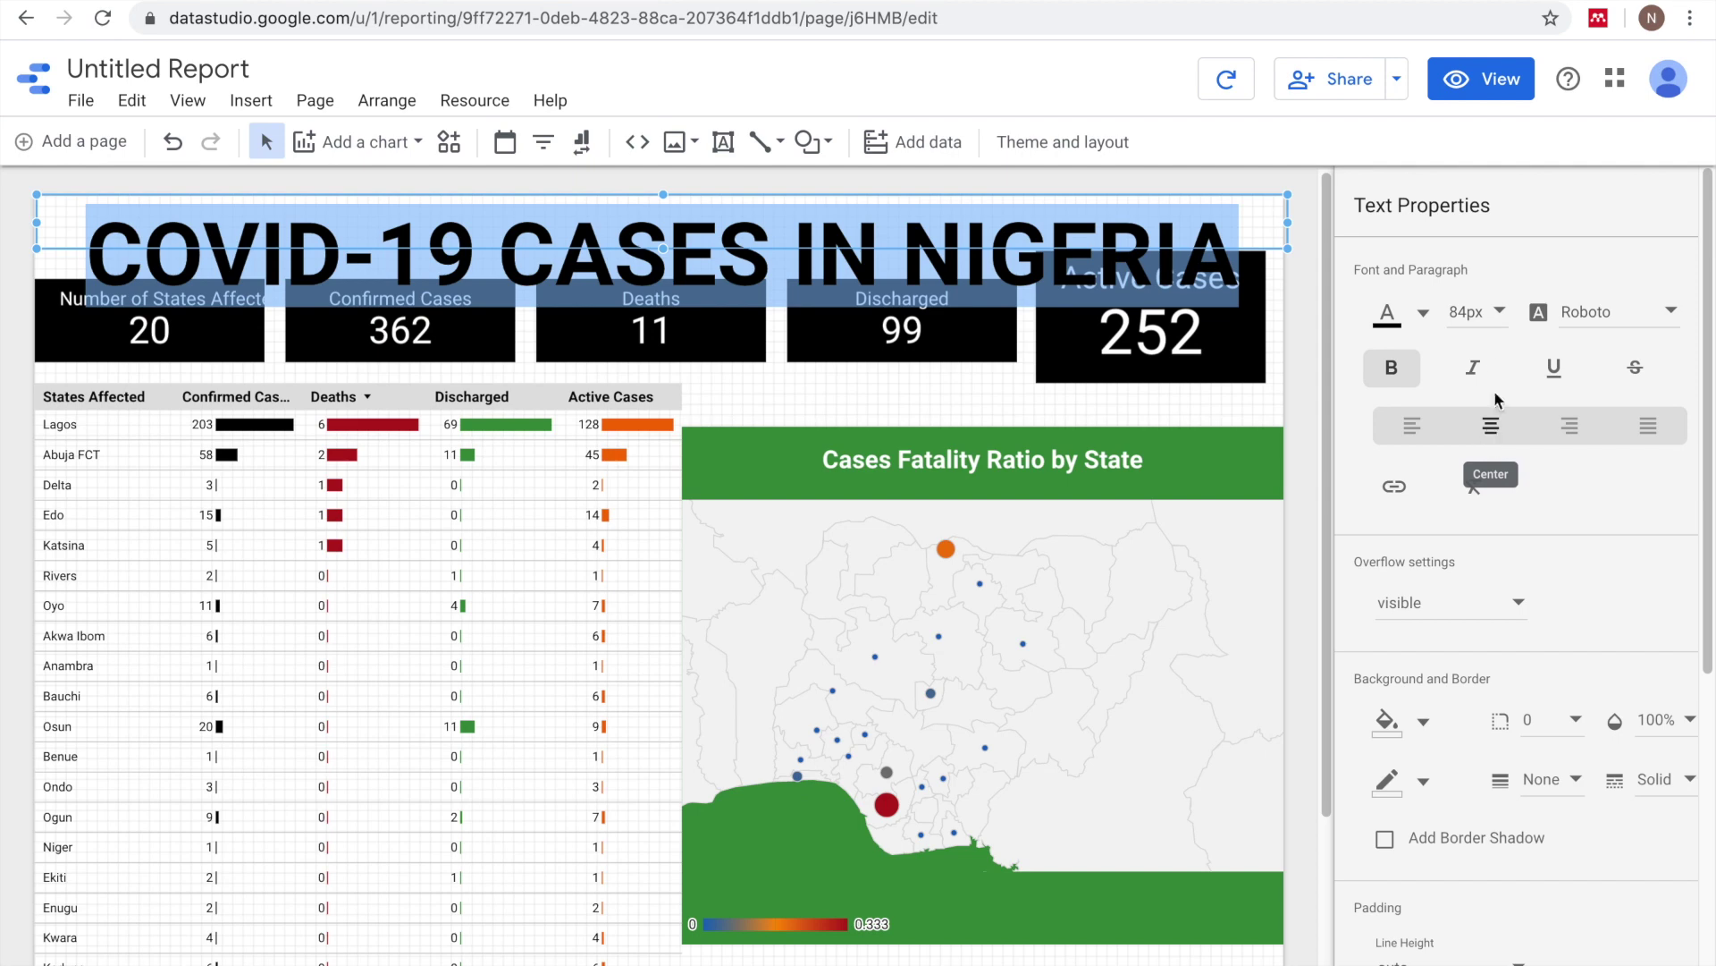
{"action": "left_click", "coordinate": [1475, 313]}
{"action": "left_click", "coordinate": [1475, 268]}
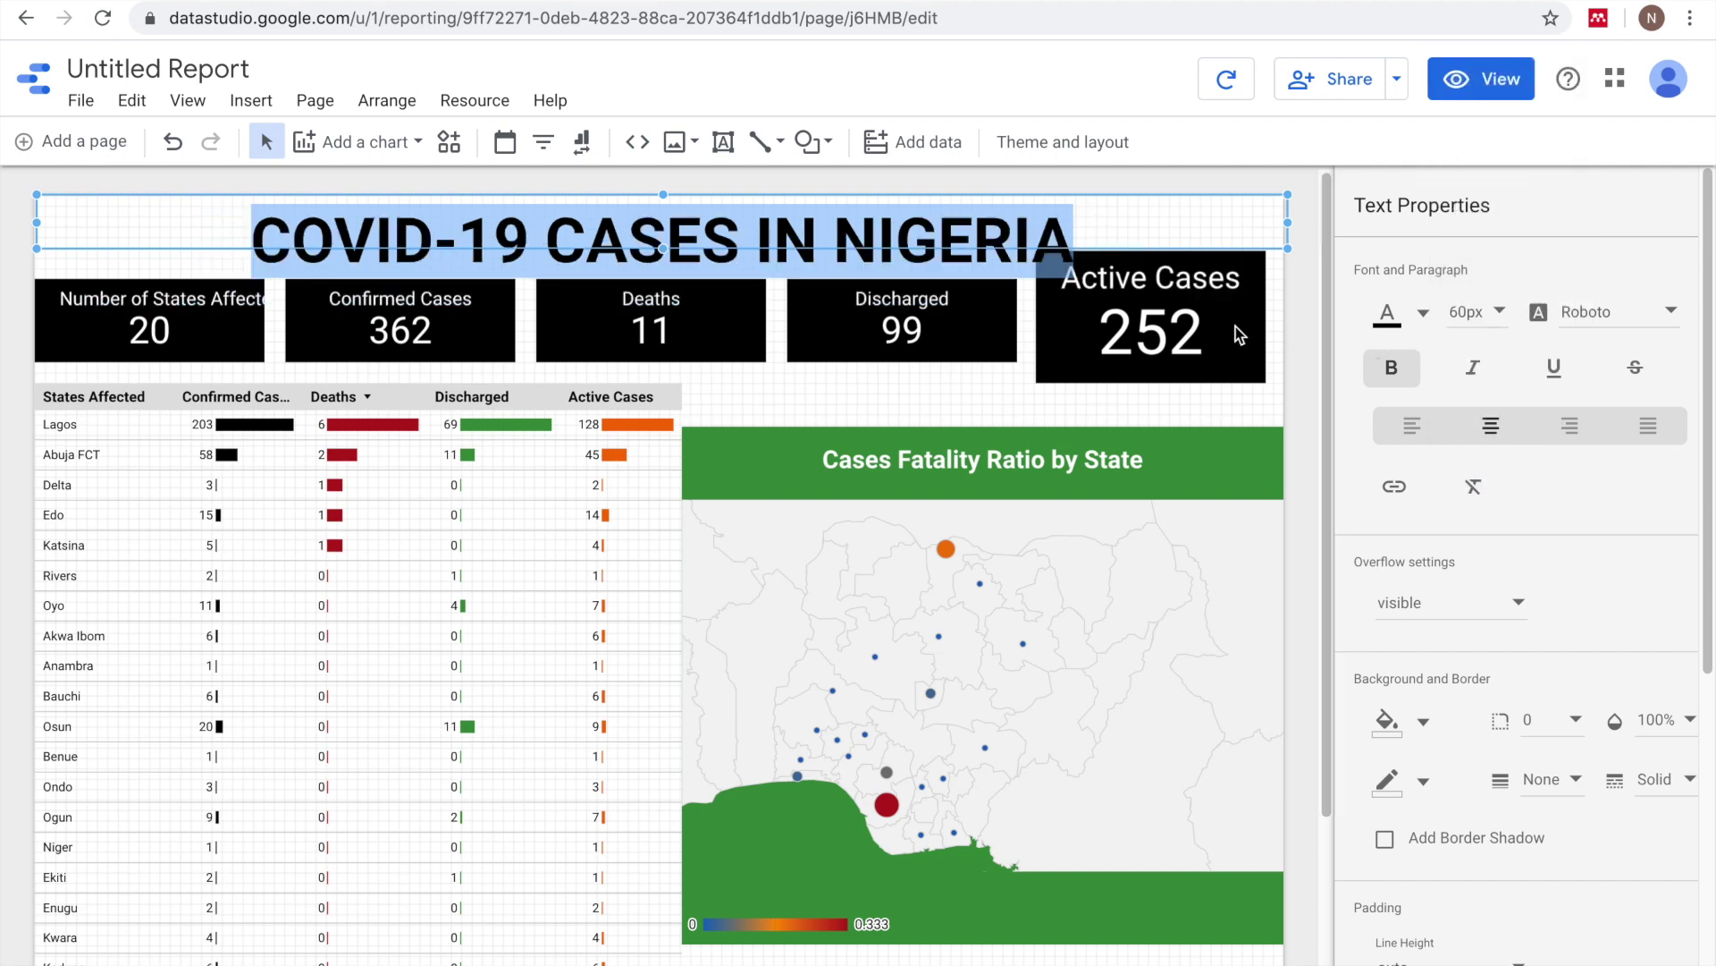
- Extend the title's text box downward to enclose the enlarged text and give it a light grey background
{"action": "left_click", "coordinate": [669, 251]}
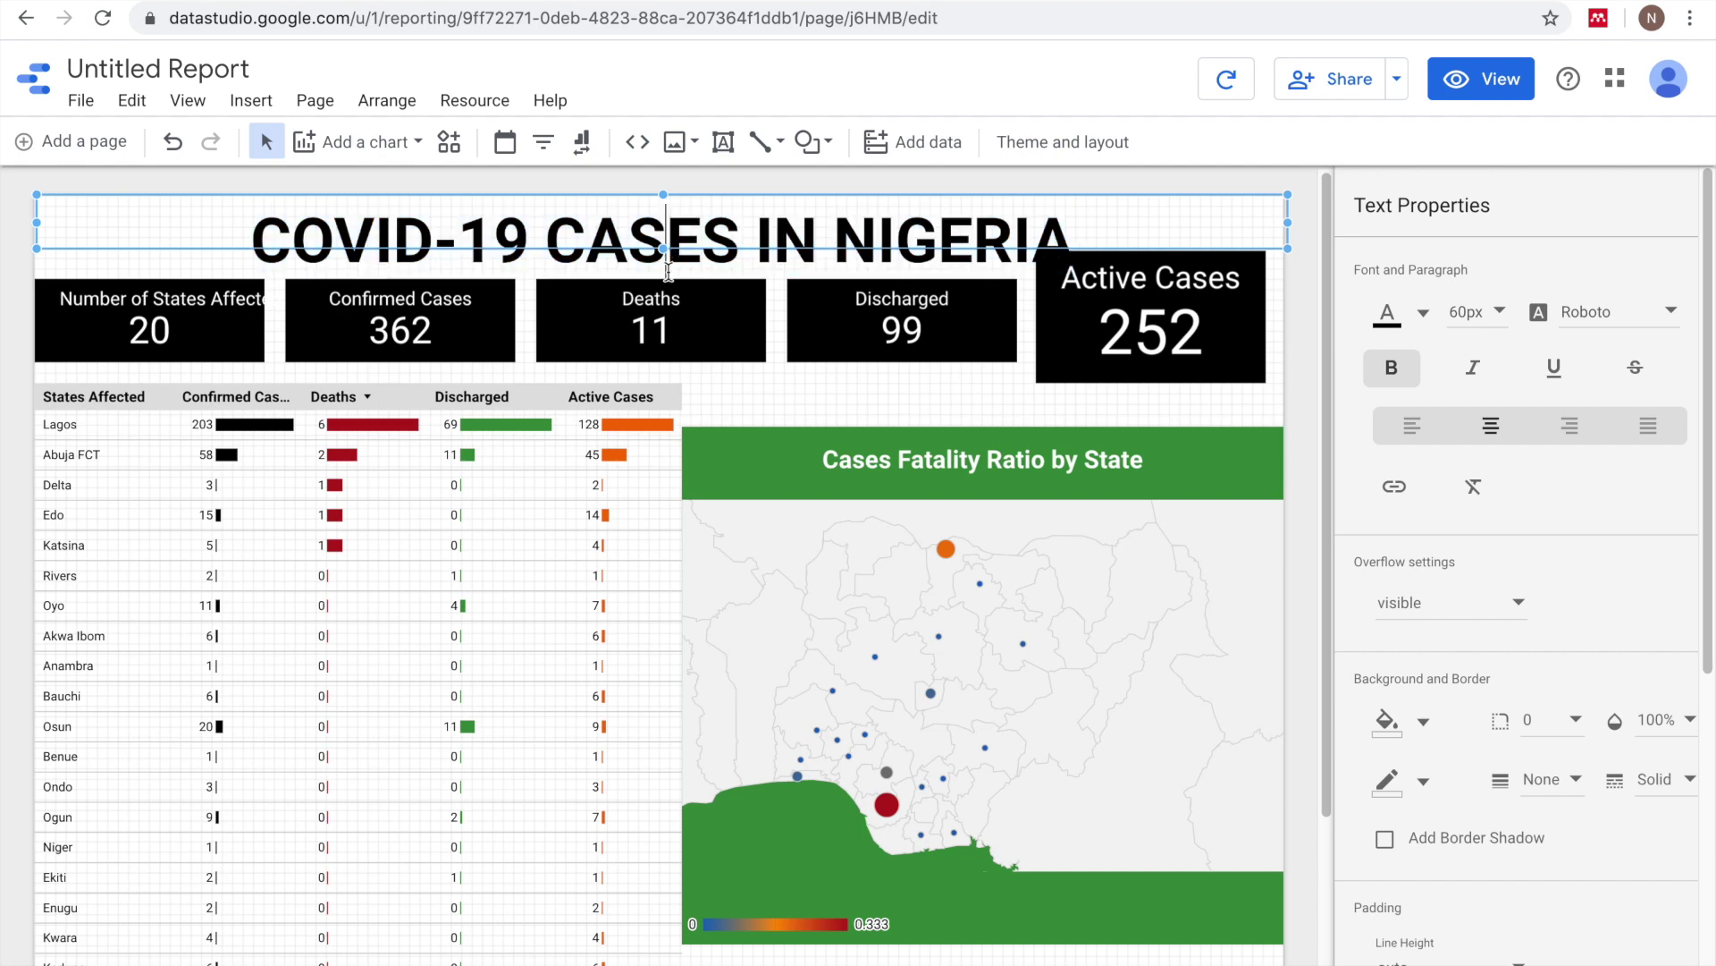
{"action": "left_click_drag", "start_coordinate": [662, 251], "coordinate": [665, 279]}
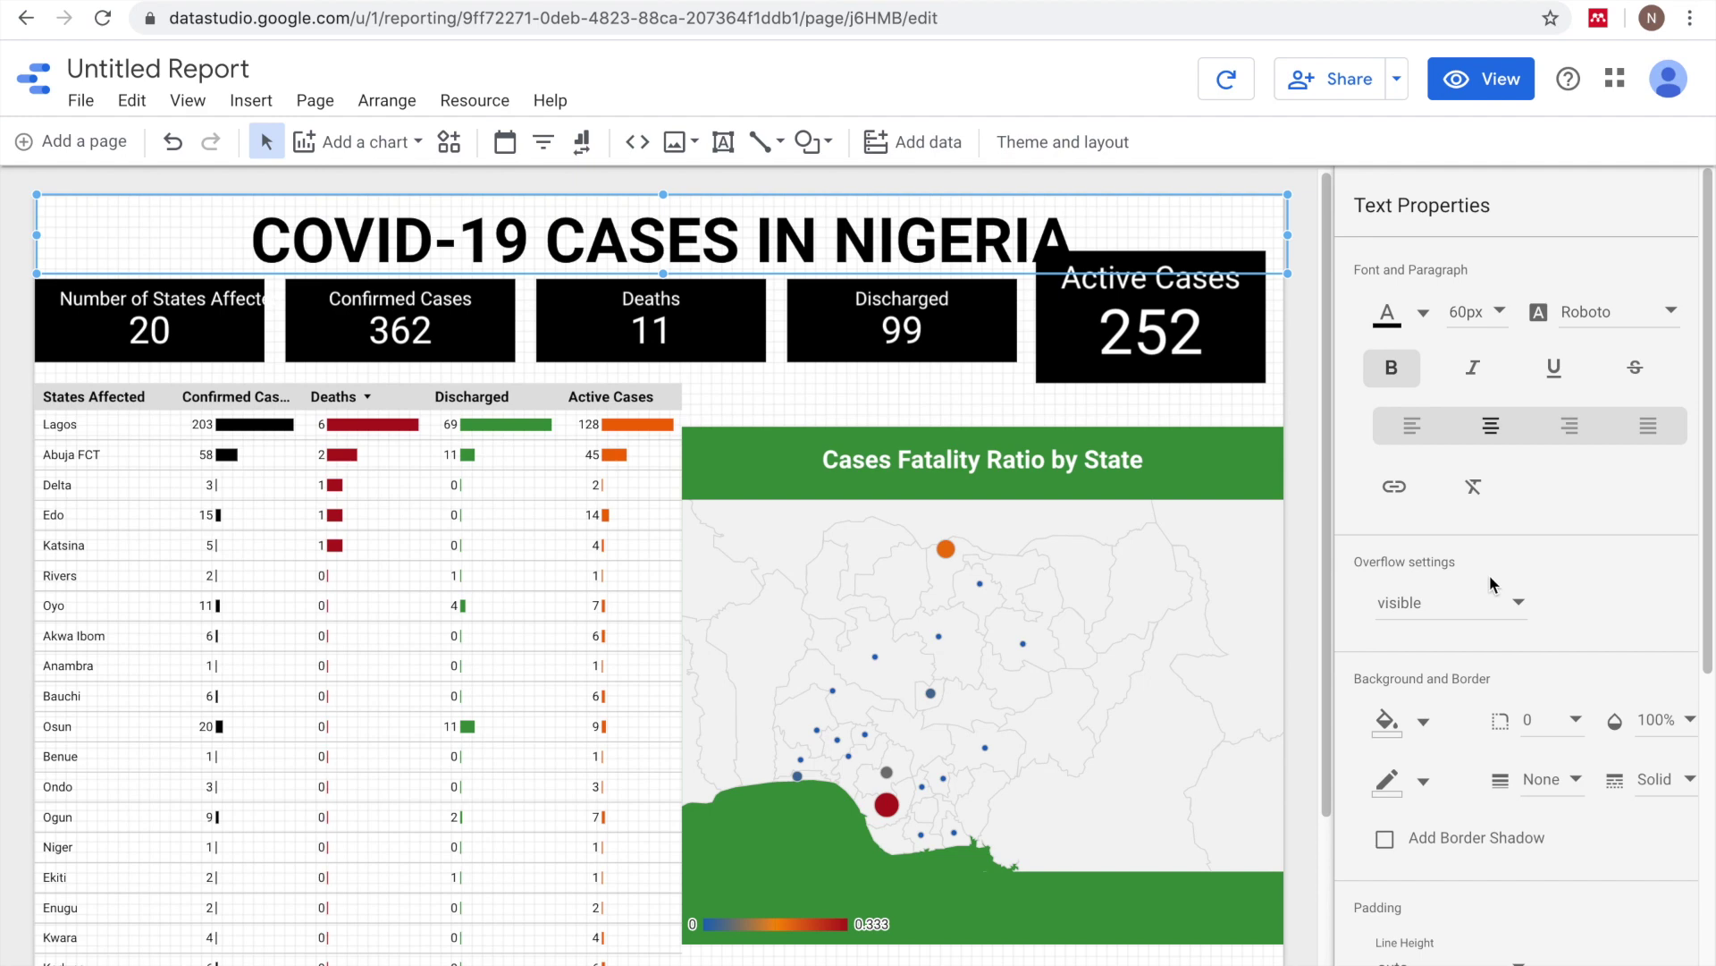
{"action": "left_click", "coordinate": [1422, 724]}
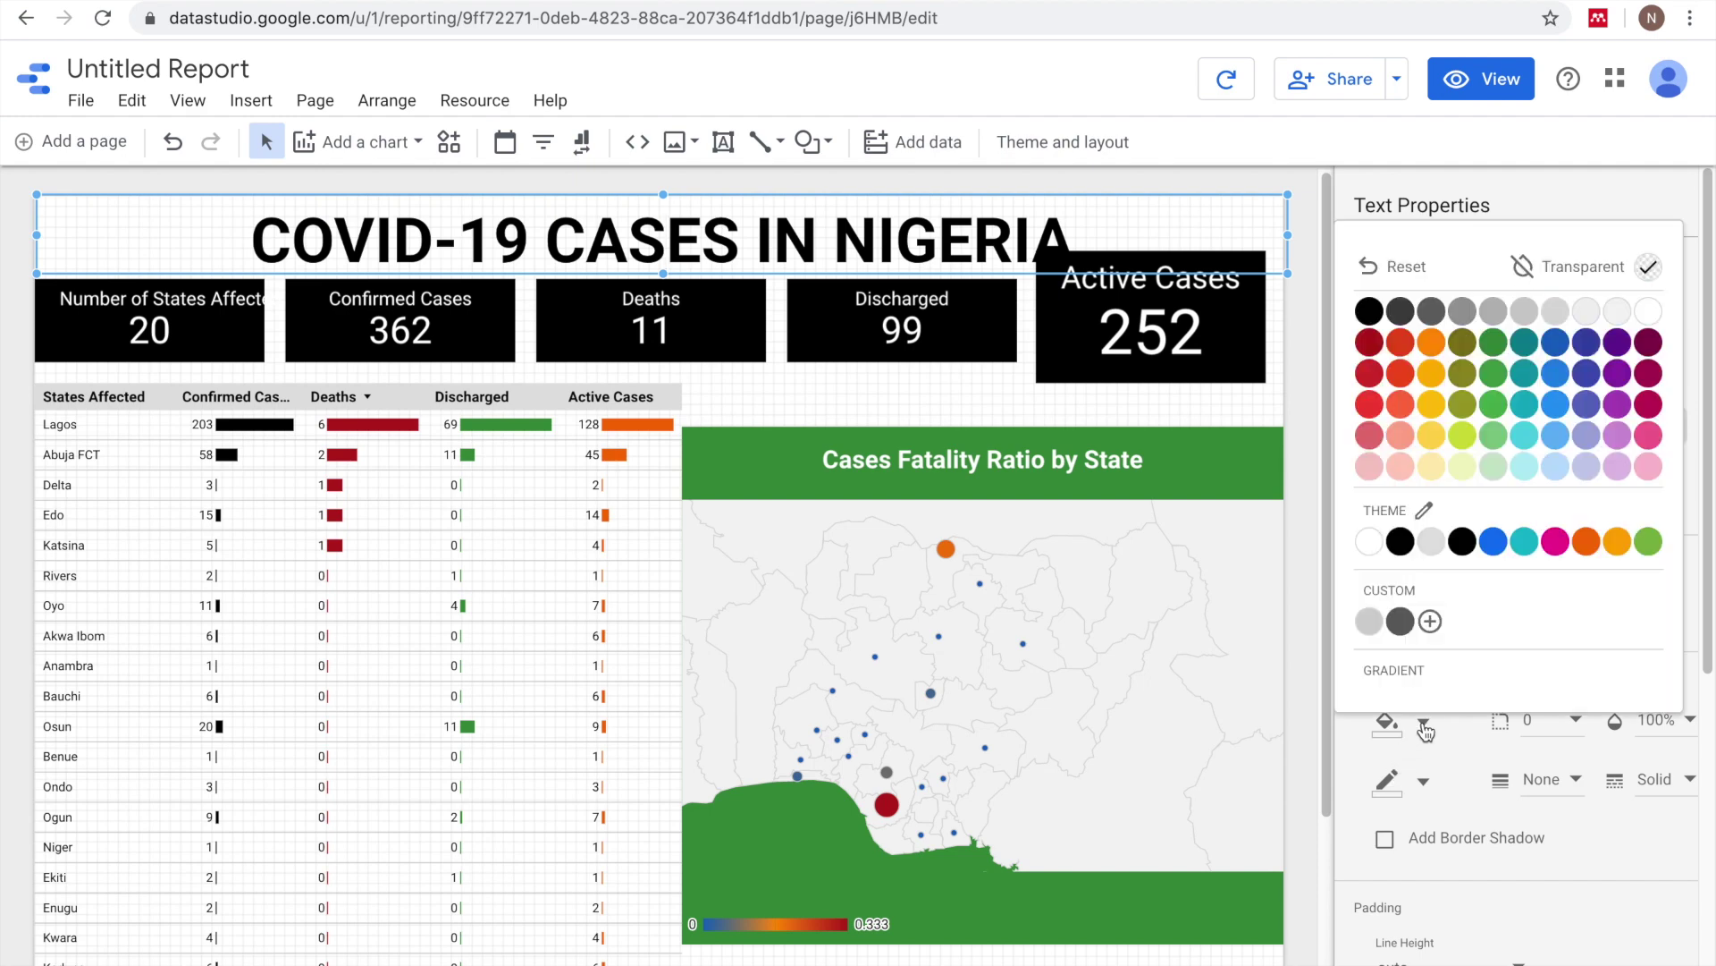
{"action": "left_click", "coordinate": [1378, 624]}
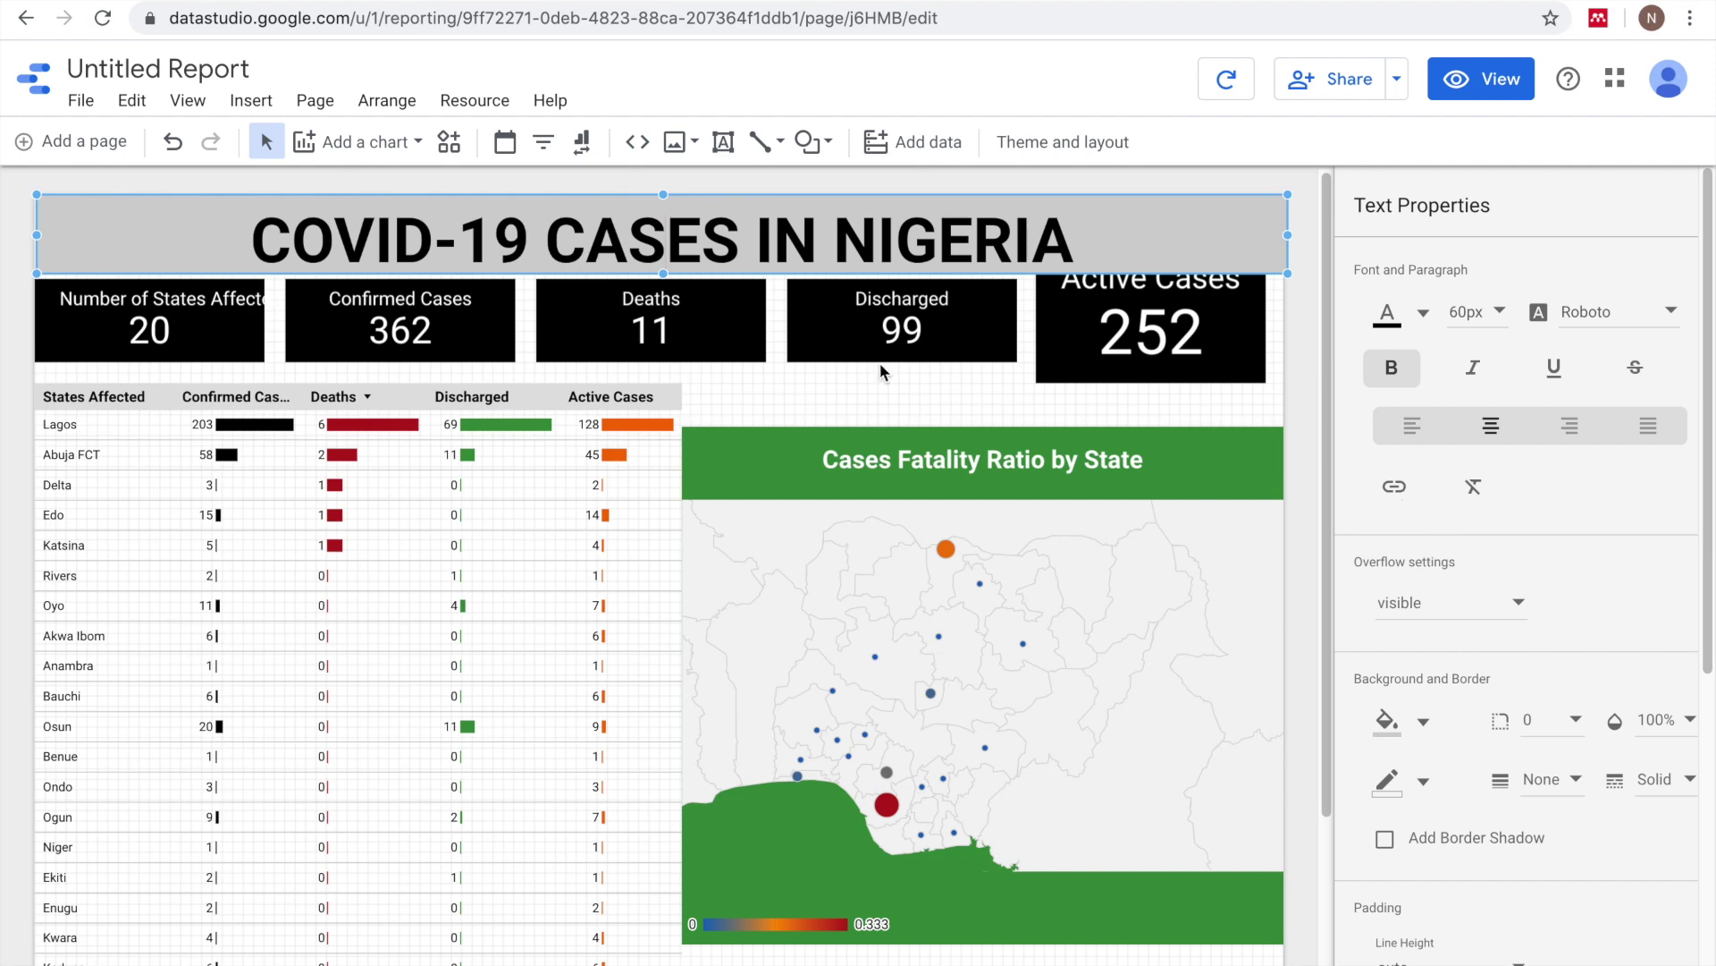
- Move the states table down toward the page's lower edge
{"action": "scroll", "coordinate": [889, 380], "scroll_direction": "down", "scroll_amount": 3}
{"action": "left_click", "coordinate": [581, 459]}
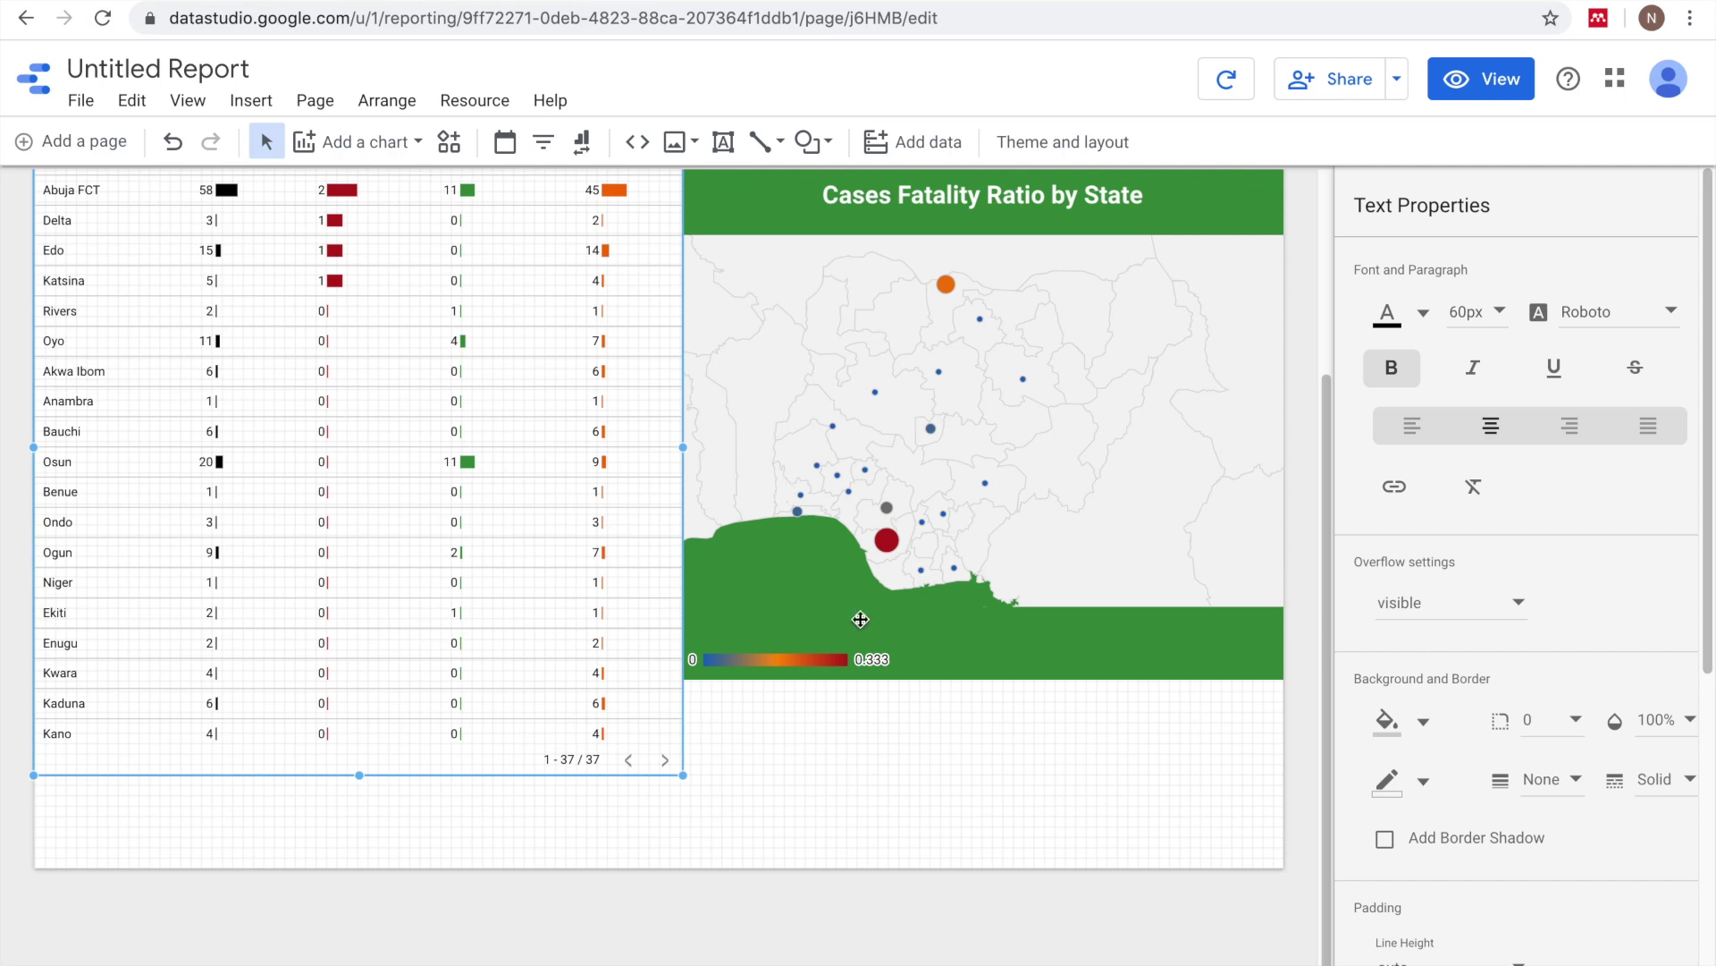
{"action": "left_click", "coordinate": [909, 654], "text": "shift"}
{"action": "key", "text": "Down"}
{"action": "key", "text": "Down"}
{"action": "key", "text": "Down"}
{"action": "key", "text": "Down"}
{"action": "key", "text": "Down"}
{"action": "key", "text": "Down"}
{"action": "key", "text": "Down"}
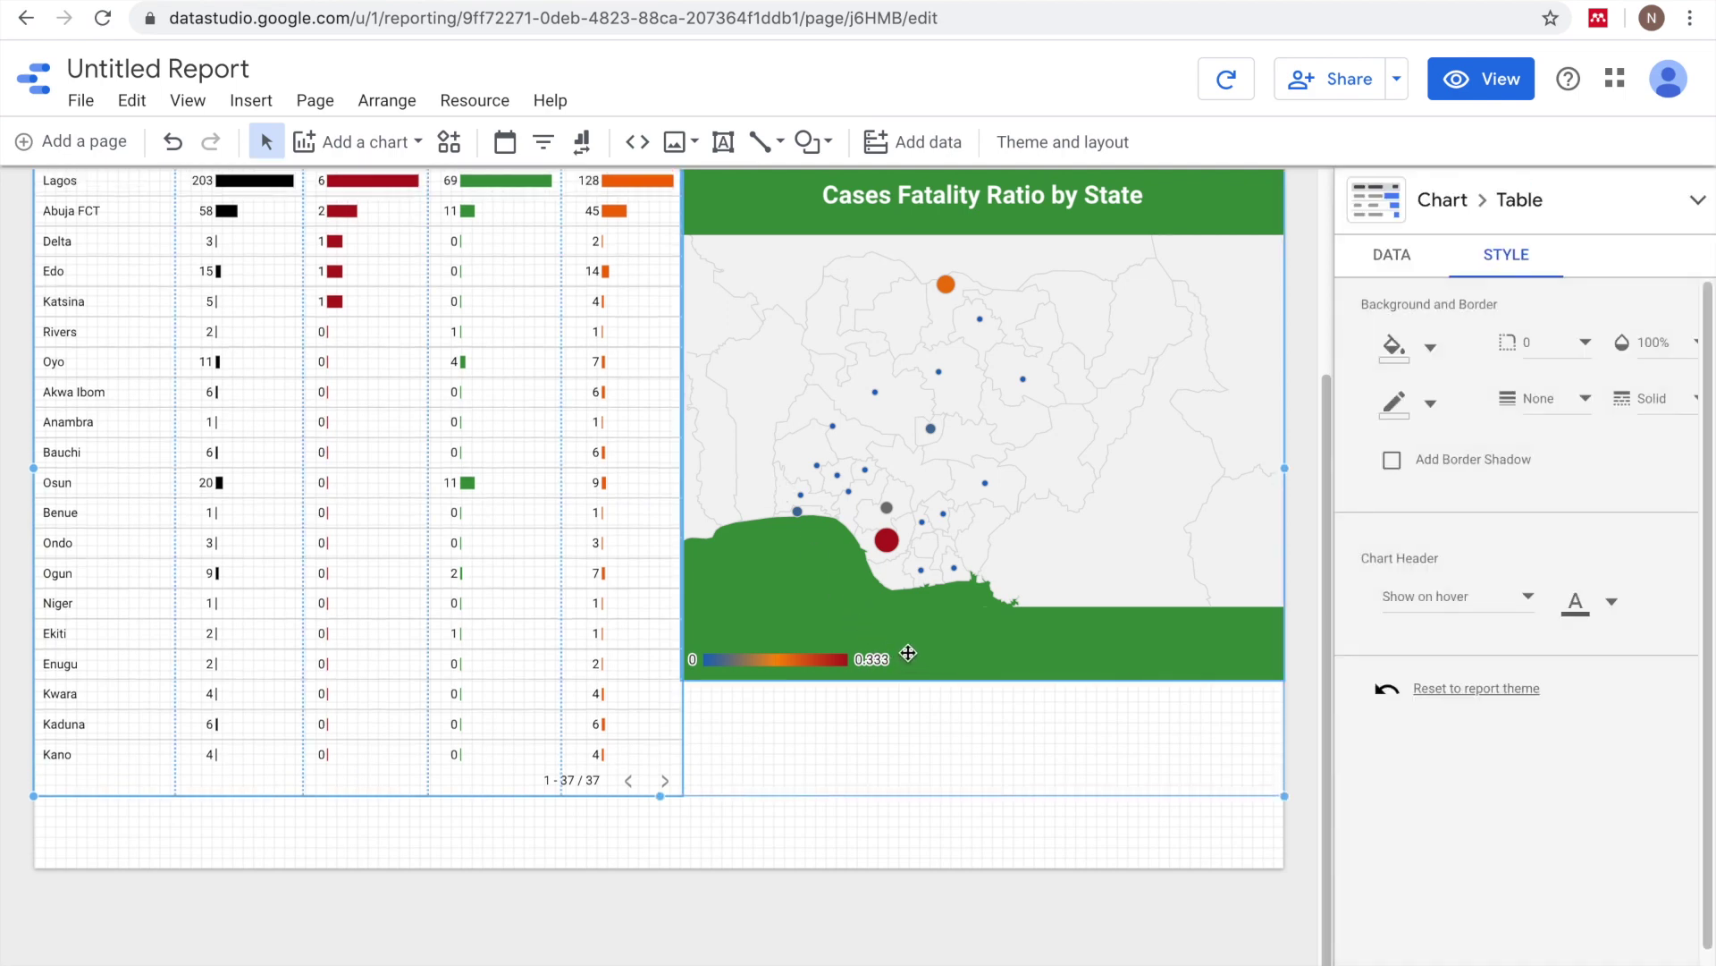
{"action": "key", "text": "Down"}
{"action": "key", "text": "Down"}
{"action": "key", "text": "Down"}
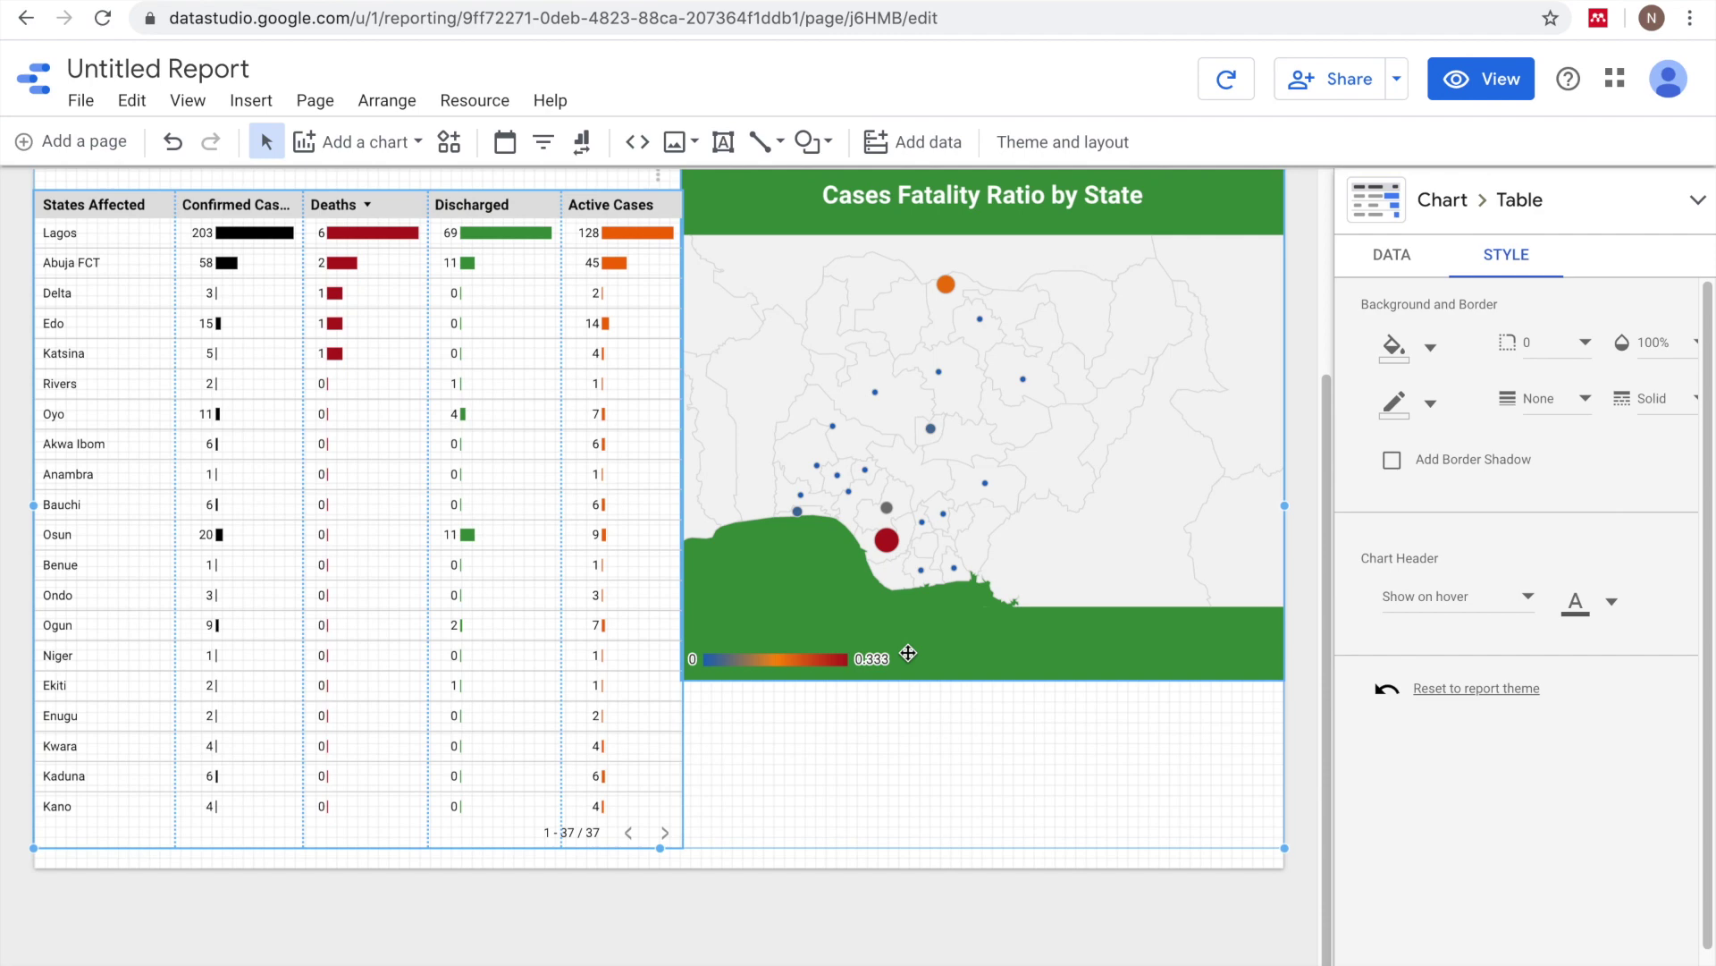
- Move the geo map down beside the states table and raise the table's upper edge slightly
{"action": "left_click_drag", "start_coordinate": [969, 582], "coordinate": [979, 699]}
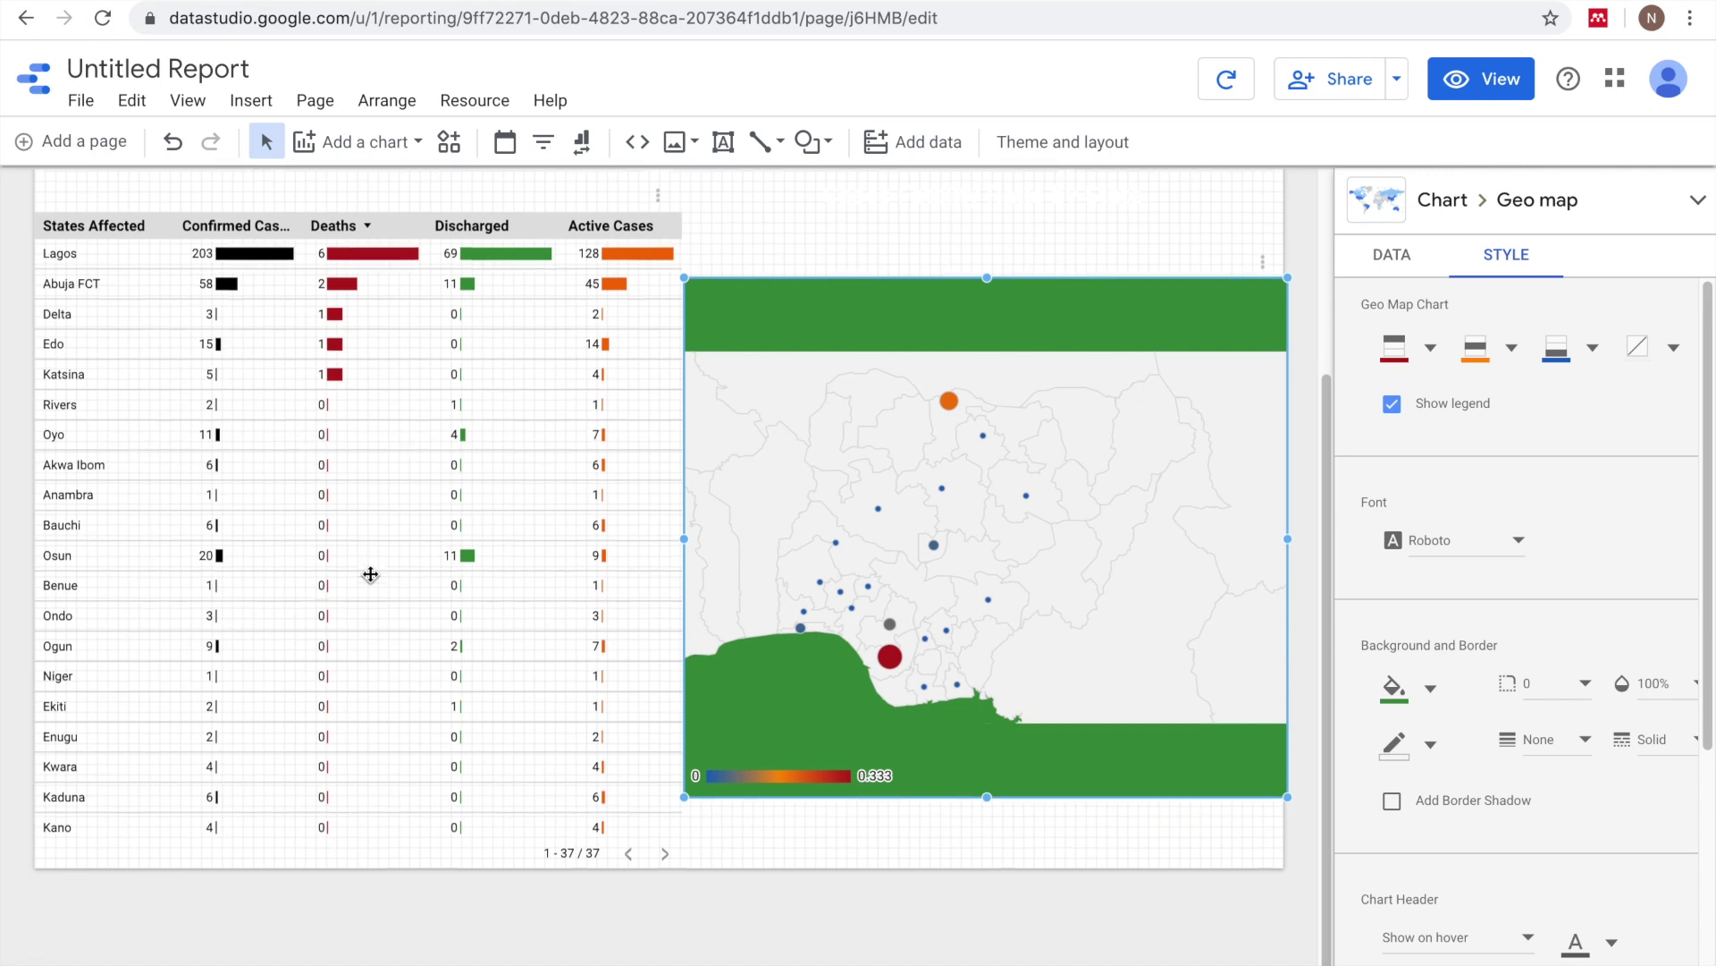
{"action": "scroll", "coordinate": [370, 574], "scroll_direction": "up", "scroll_amount": 1}
{"action": "left_click", "coordinate": [385, 347]}
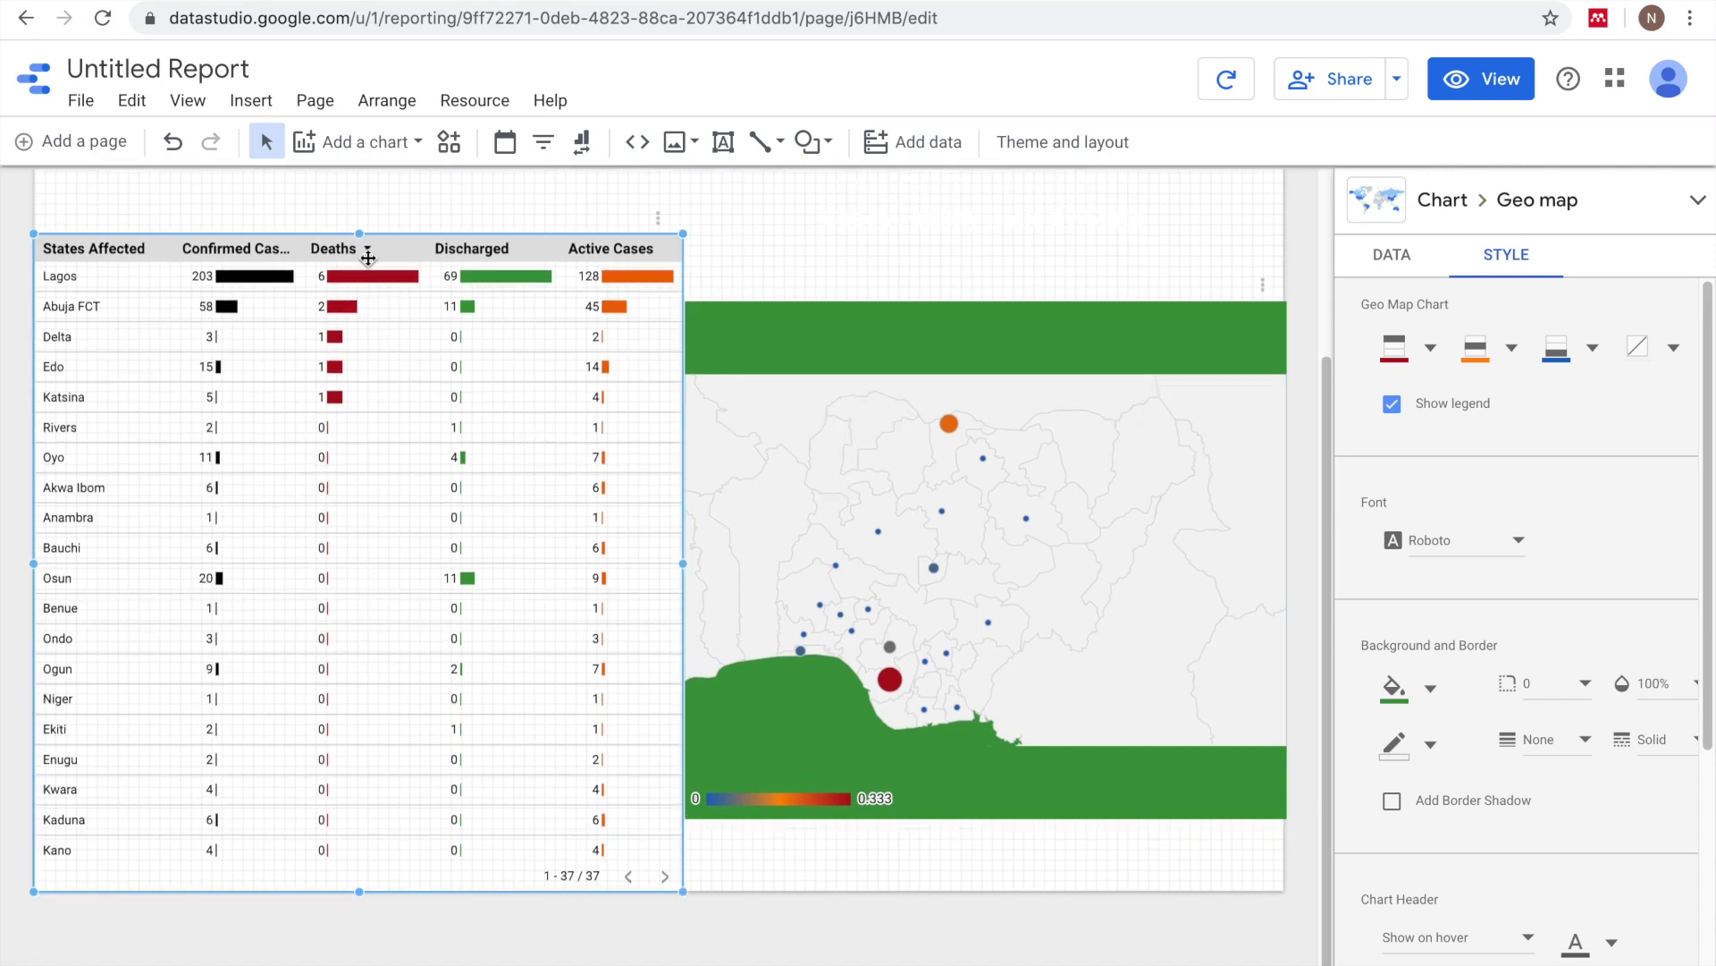
{"action": "mouse_move", "coordinate": [362, 236]}
{"action": "left_mouse_down"}
{"action": "mouse_move", "coordinate": [366, 211]}
{"action": "mouse_move", "coordinate": [365, 232]}
{"action": "left_mouse_up"}
{"action": "scroll", "coordinate": [718, 466], "scroll_direction": "up", "scroll_amount": 3}
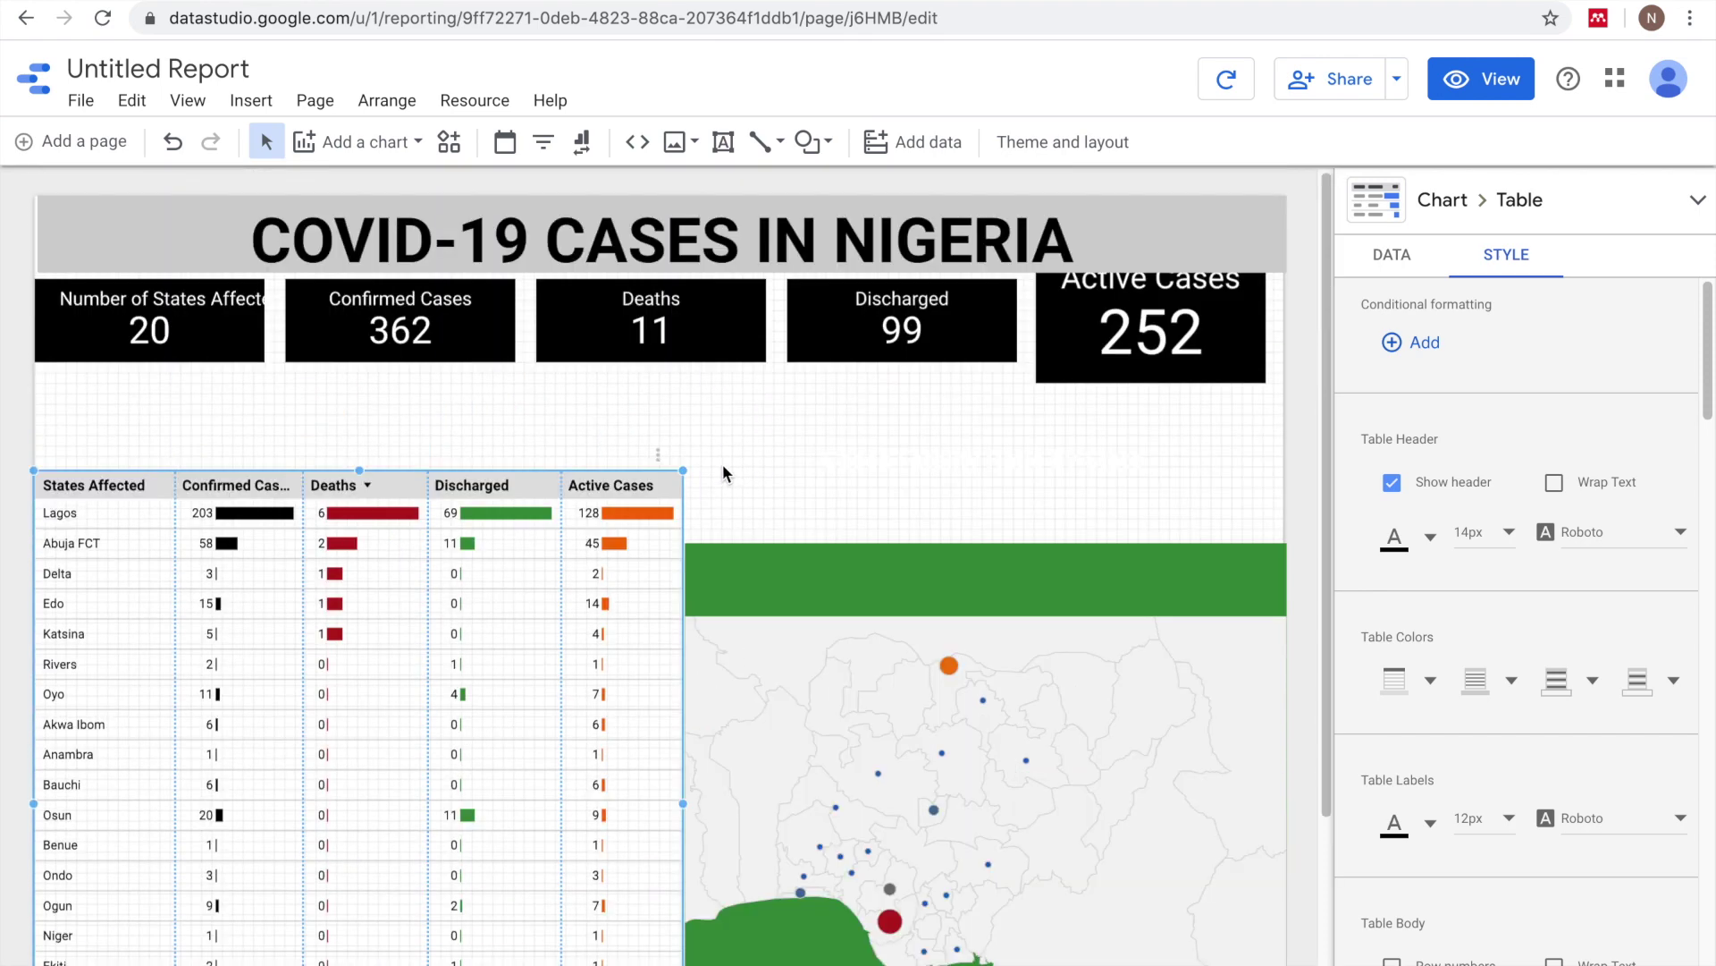
- Select all five scorecards and move them down together so they sit clear of the title banner
{"action": "left_click", "coordinate": [195, 381]}
{"action": "left_click_drag", "start_coordinate": [101, 299], "coordinate": [1208, 404]}
{"action": "key", "text": "Down"}
{"action": "key", "text": "Down"}
{"action": "key", "text": "Down"}
{"action": "key", "text": "Down"}
{"action": "key", "text": "Down"}
{"action": "key", "text": "Down"}
{"action": "key", "text": "Down"}
{"action": "key", "text": "Down"}
{"action": "key", "text": "Down"}
{"action": "key", "text": "Down"}
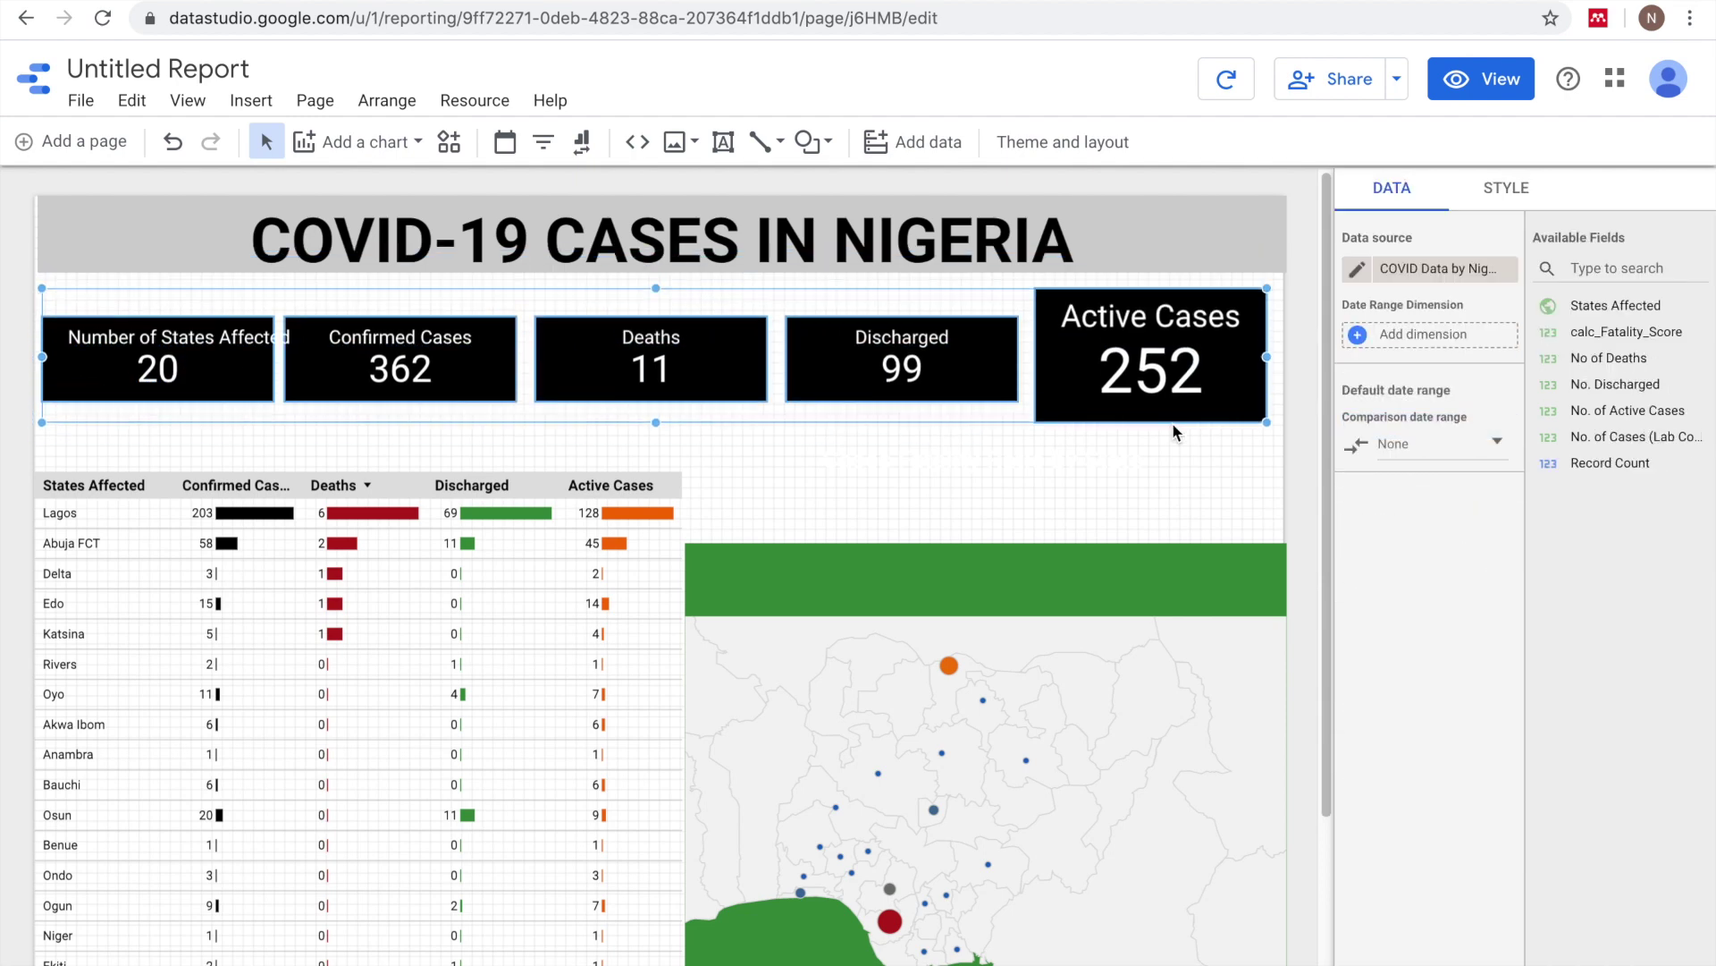
{"action": "key", "text": "Down"}
{"action": "key", "text": "Down"}
{"action": "key", "text": "Down"}
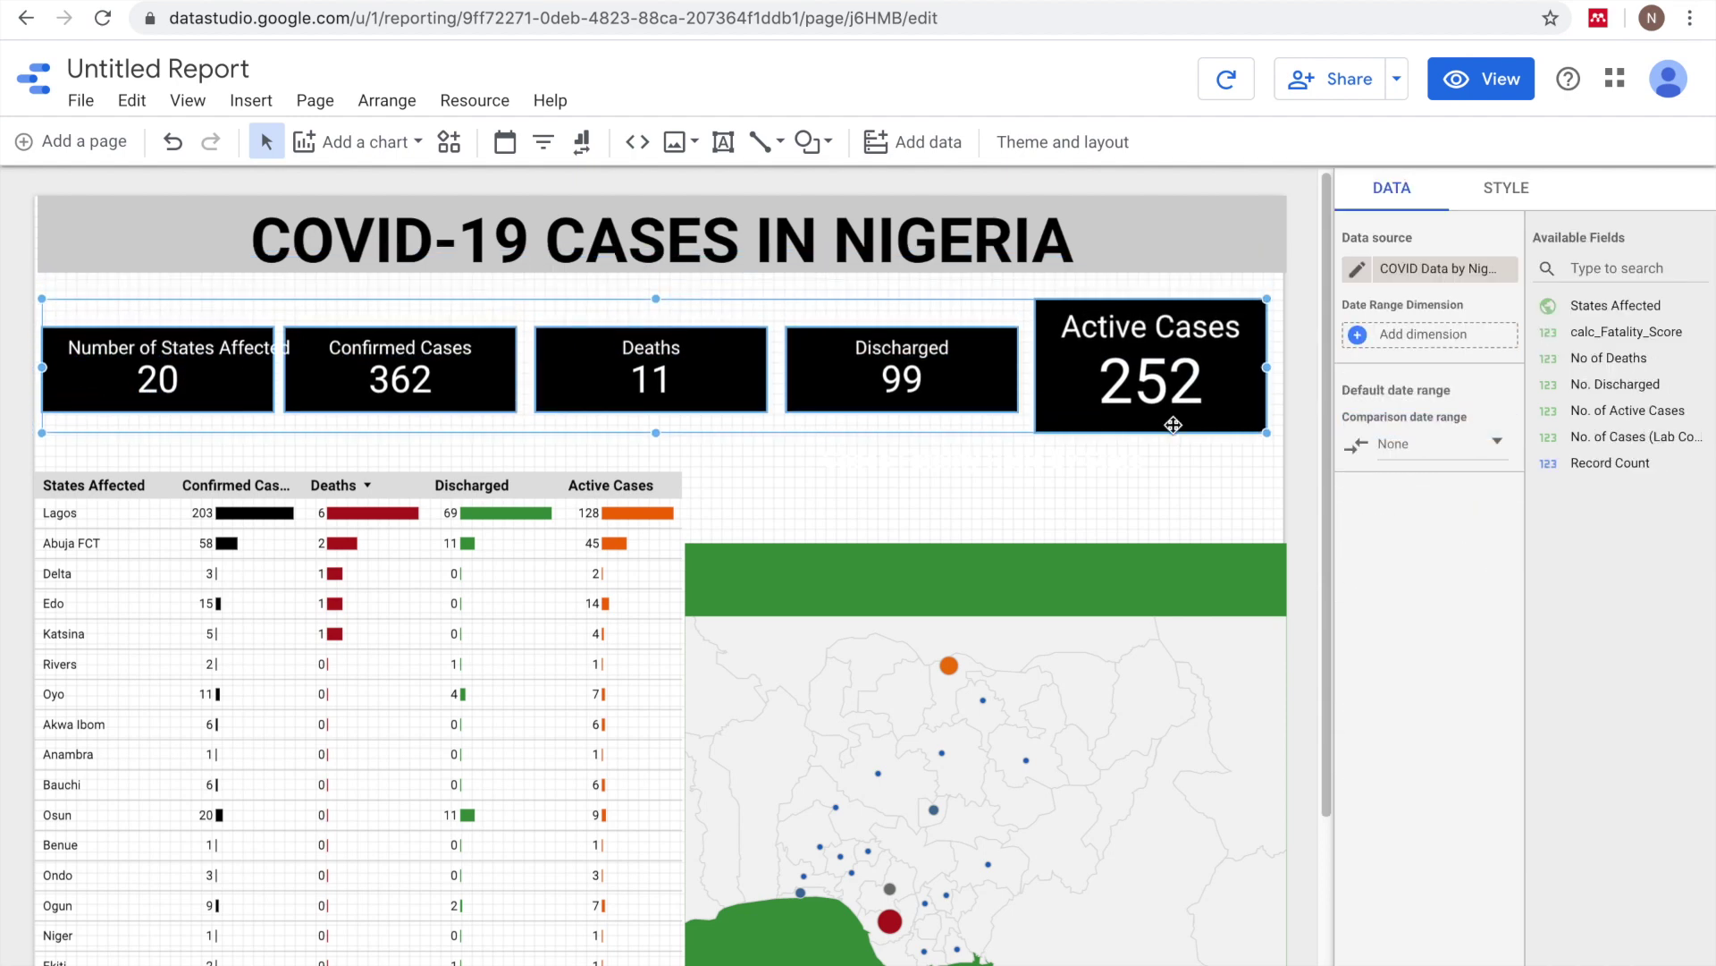
- Rename the metric of the Number of States Affected scorecard to "Stated Affected"
{"action": "left_click", "coordinate": [214, 360]}
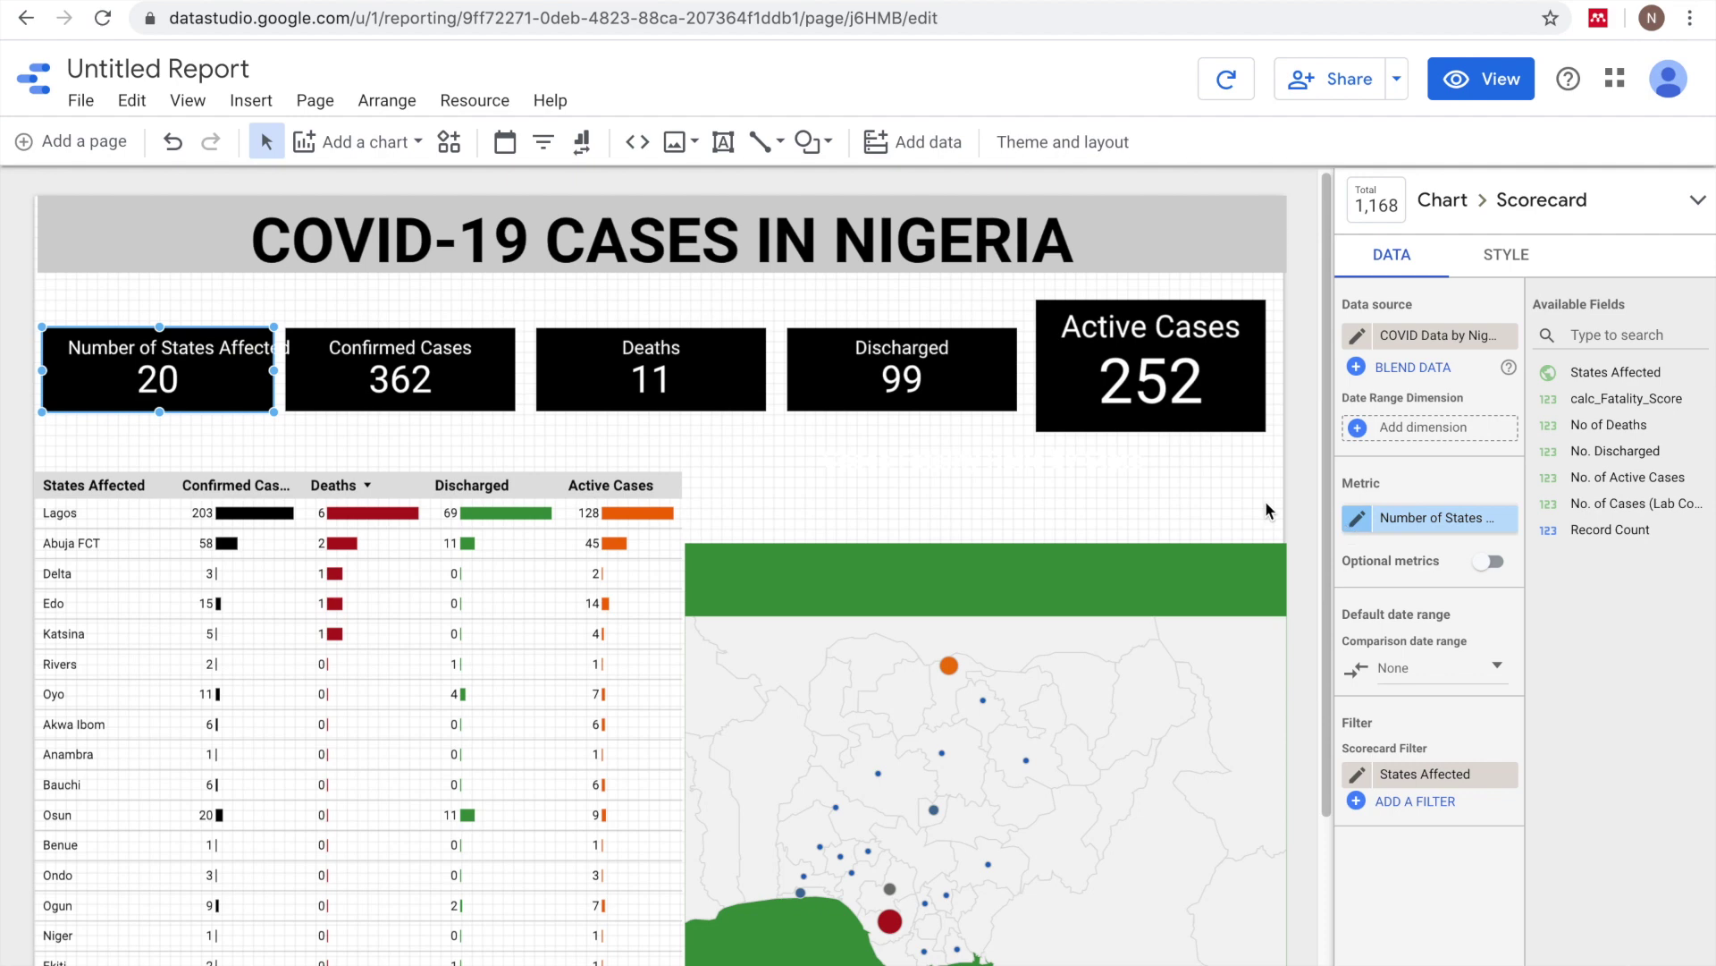
{"action": "left_click", "coordinate": [1356, 518]}
{"action": "left_click_drag", "start_coordinate": [1265, 582], "coordinate": [1085, 581]}
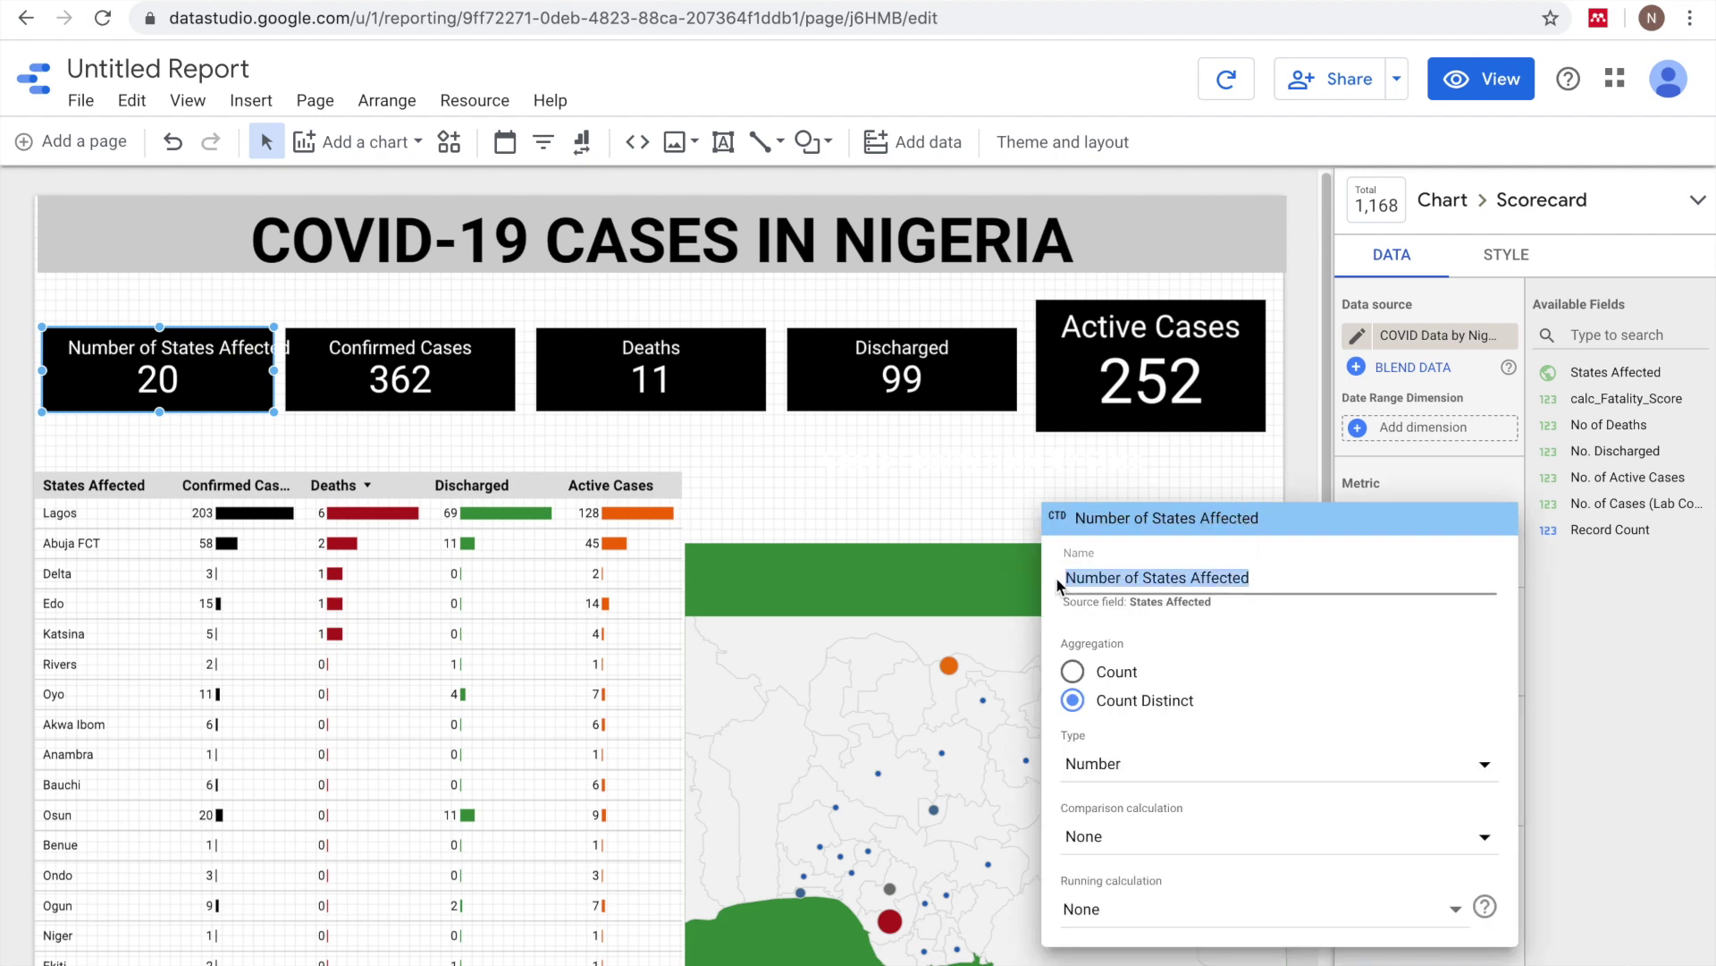
{"action": "type", "text": "S"}
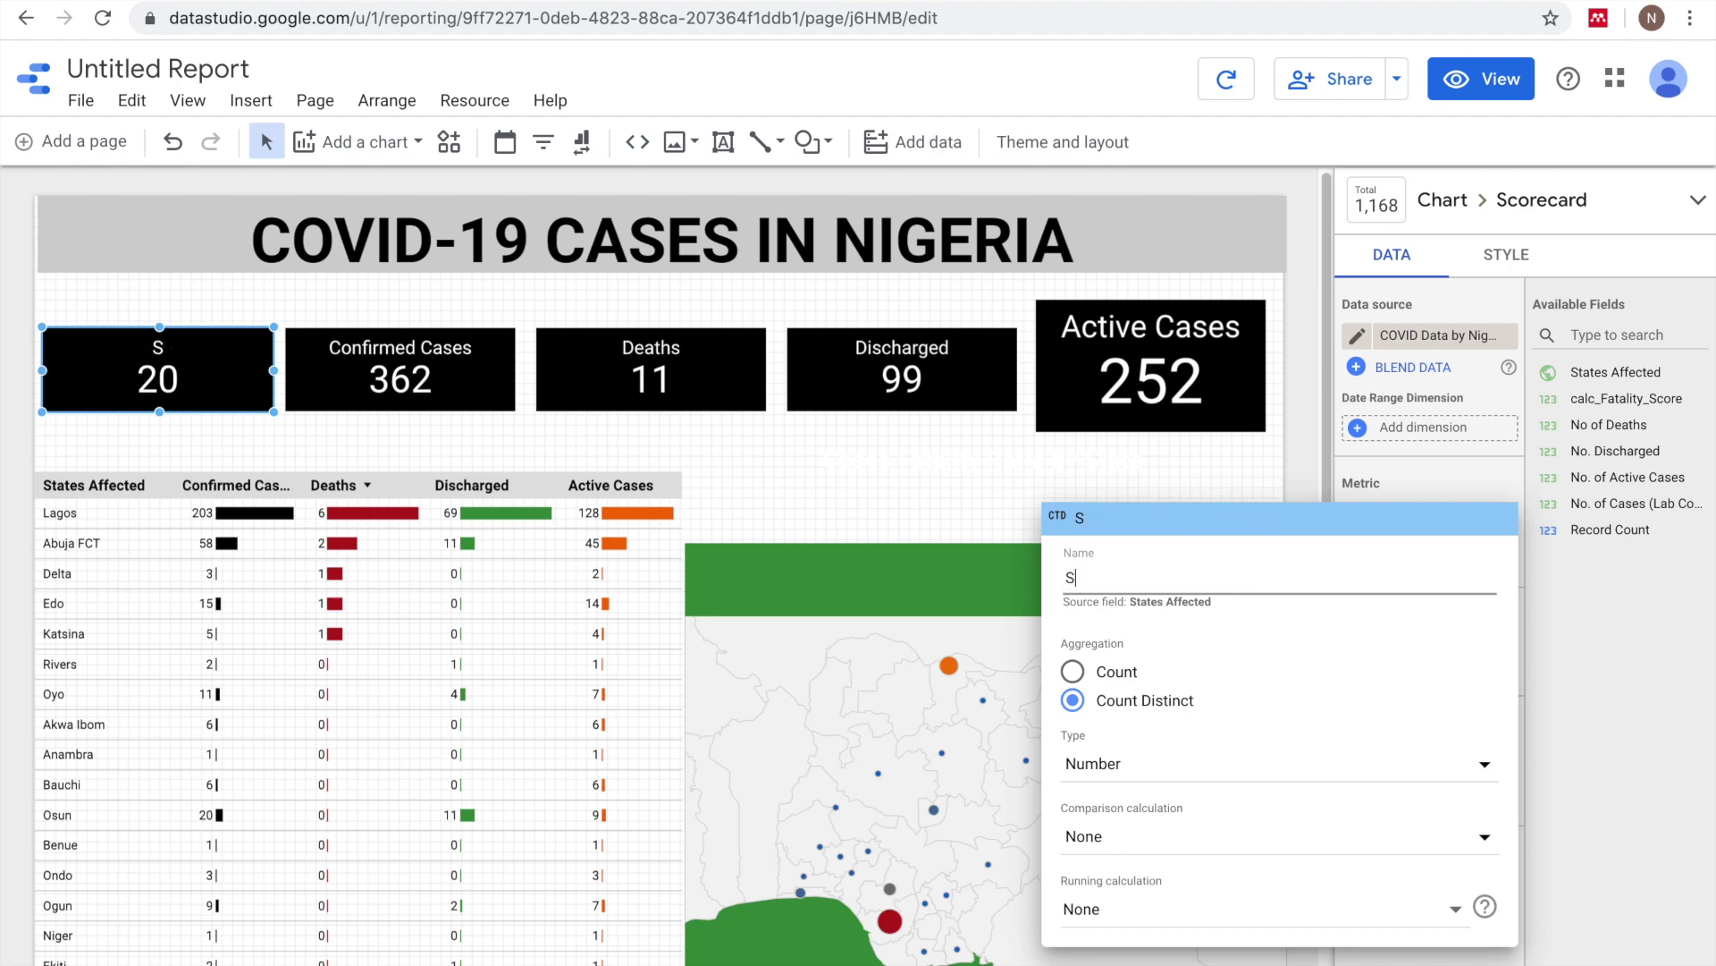
{"action": "type", "text": "tated Affected"}
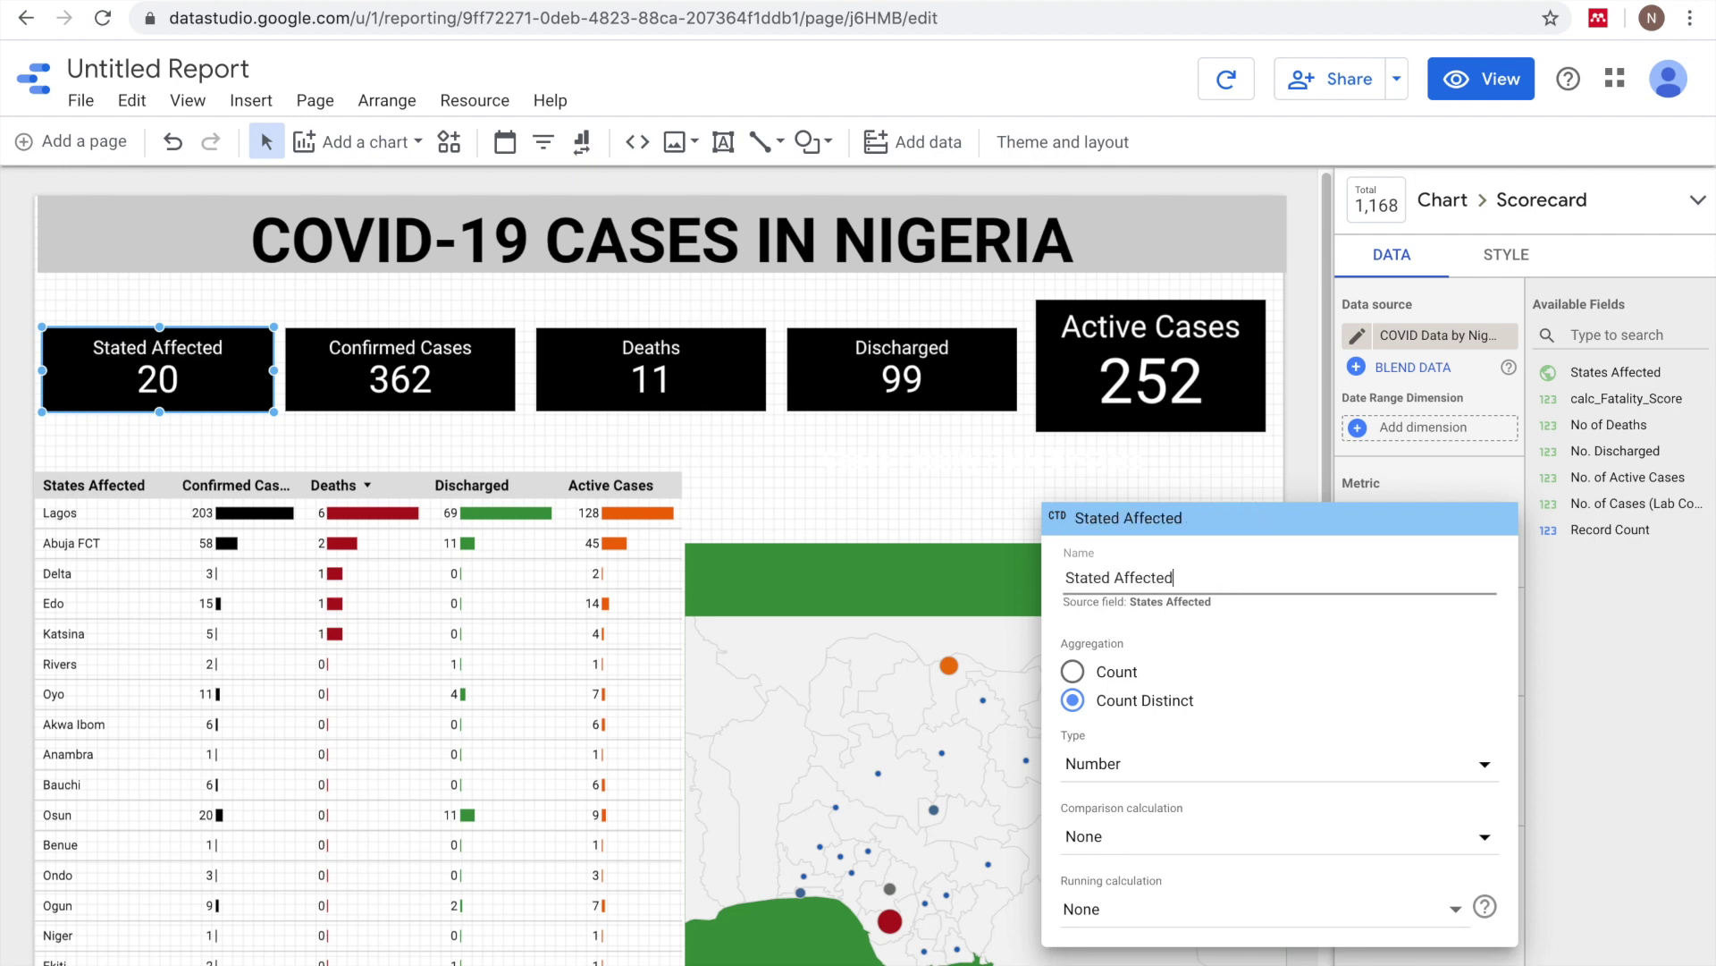
{"action": "left_click", "coordinate": [948, 484]}
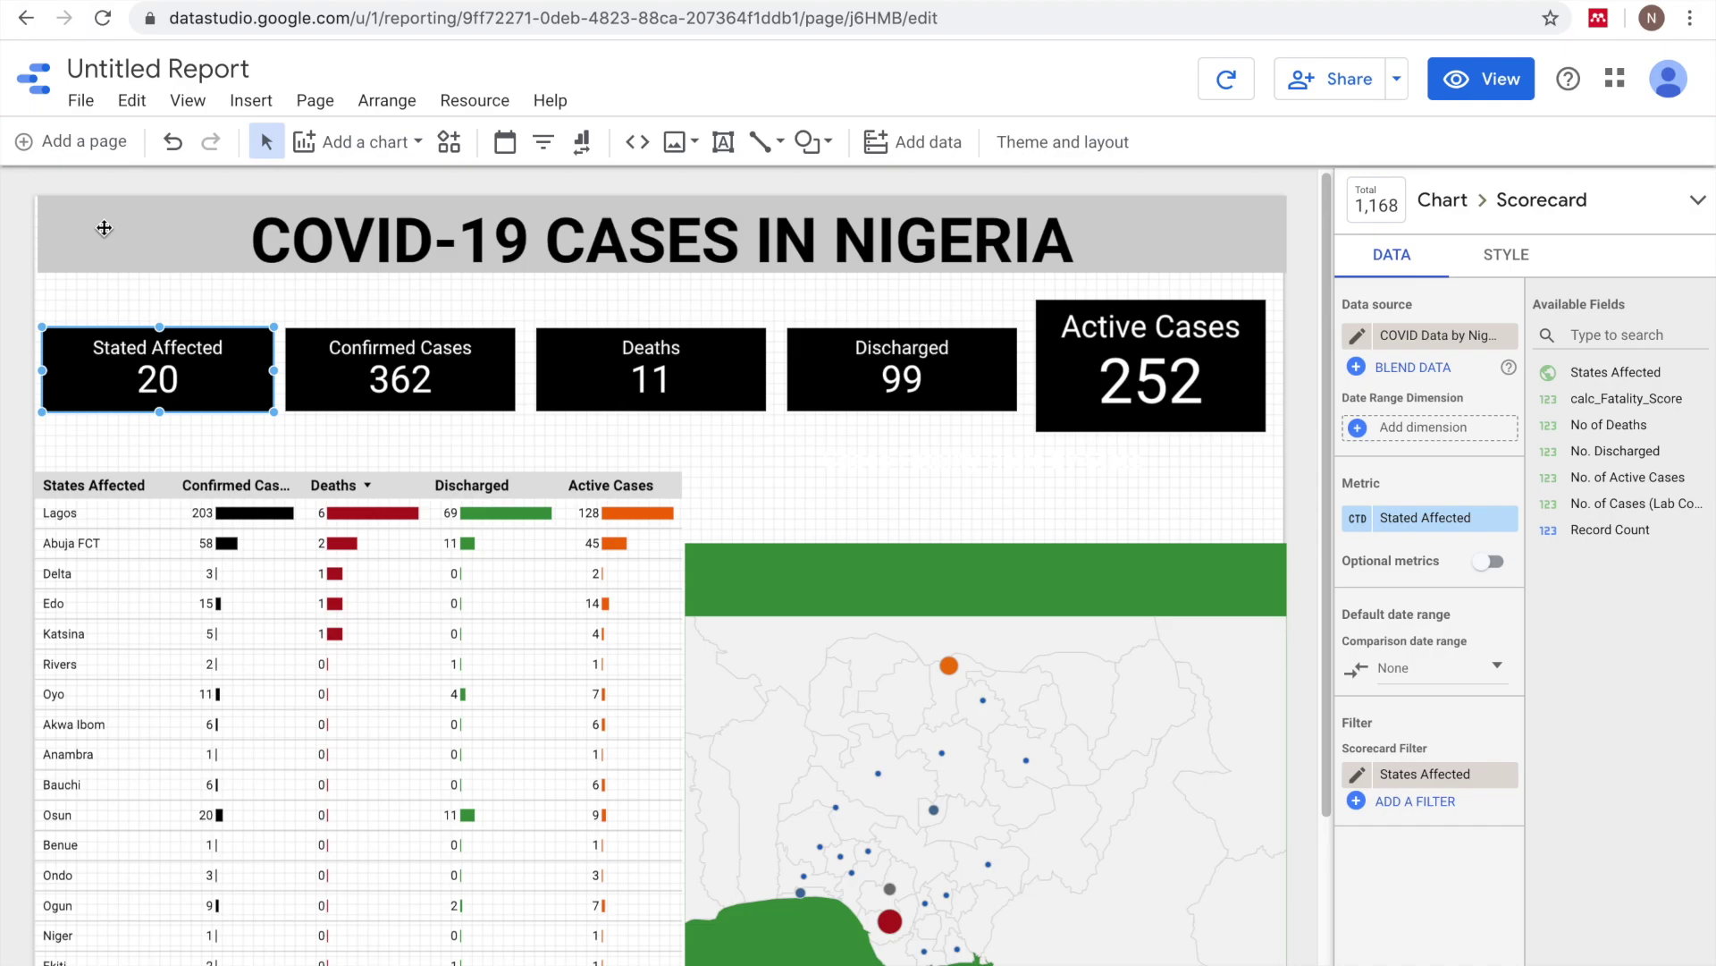
- Search Google for "nigerian coat of arm" in a new browser tab
{"action": "key", "text": "ctrl+t"}
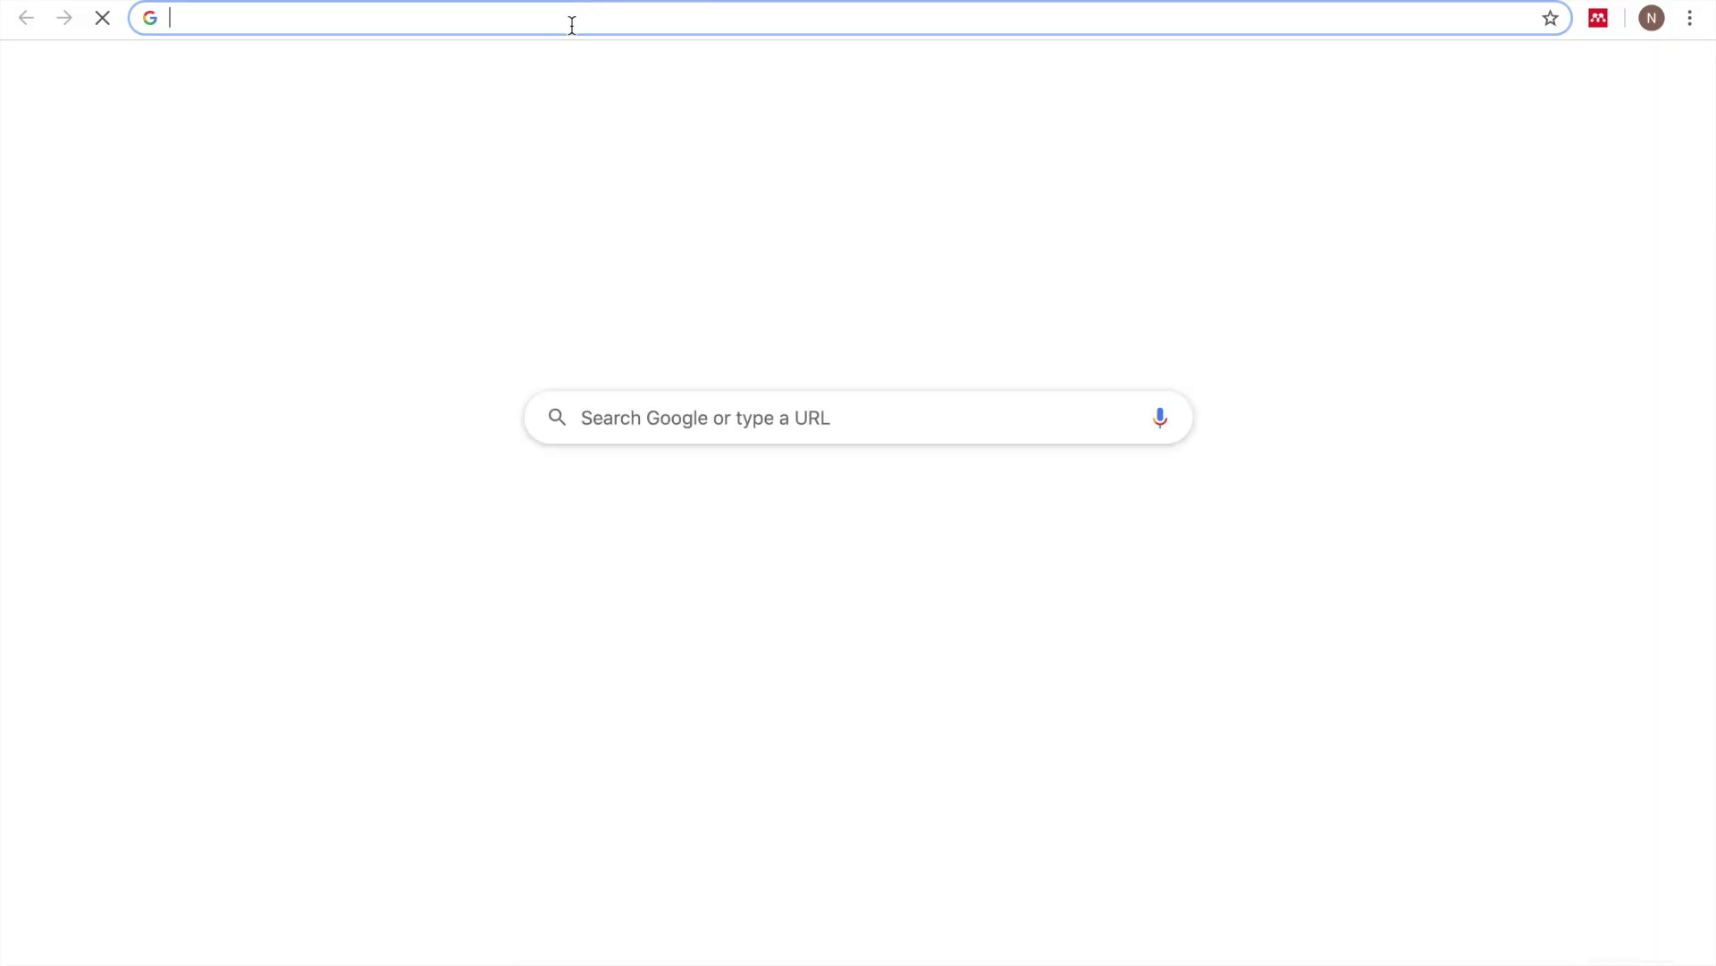
{"action": "type", "text": "niger"}
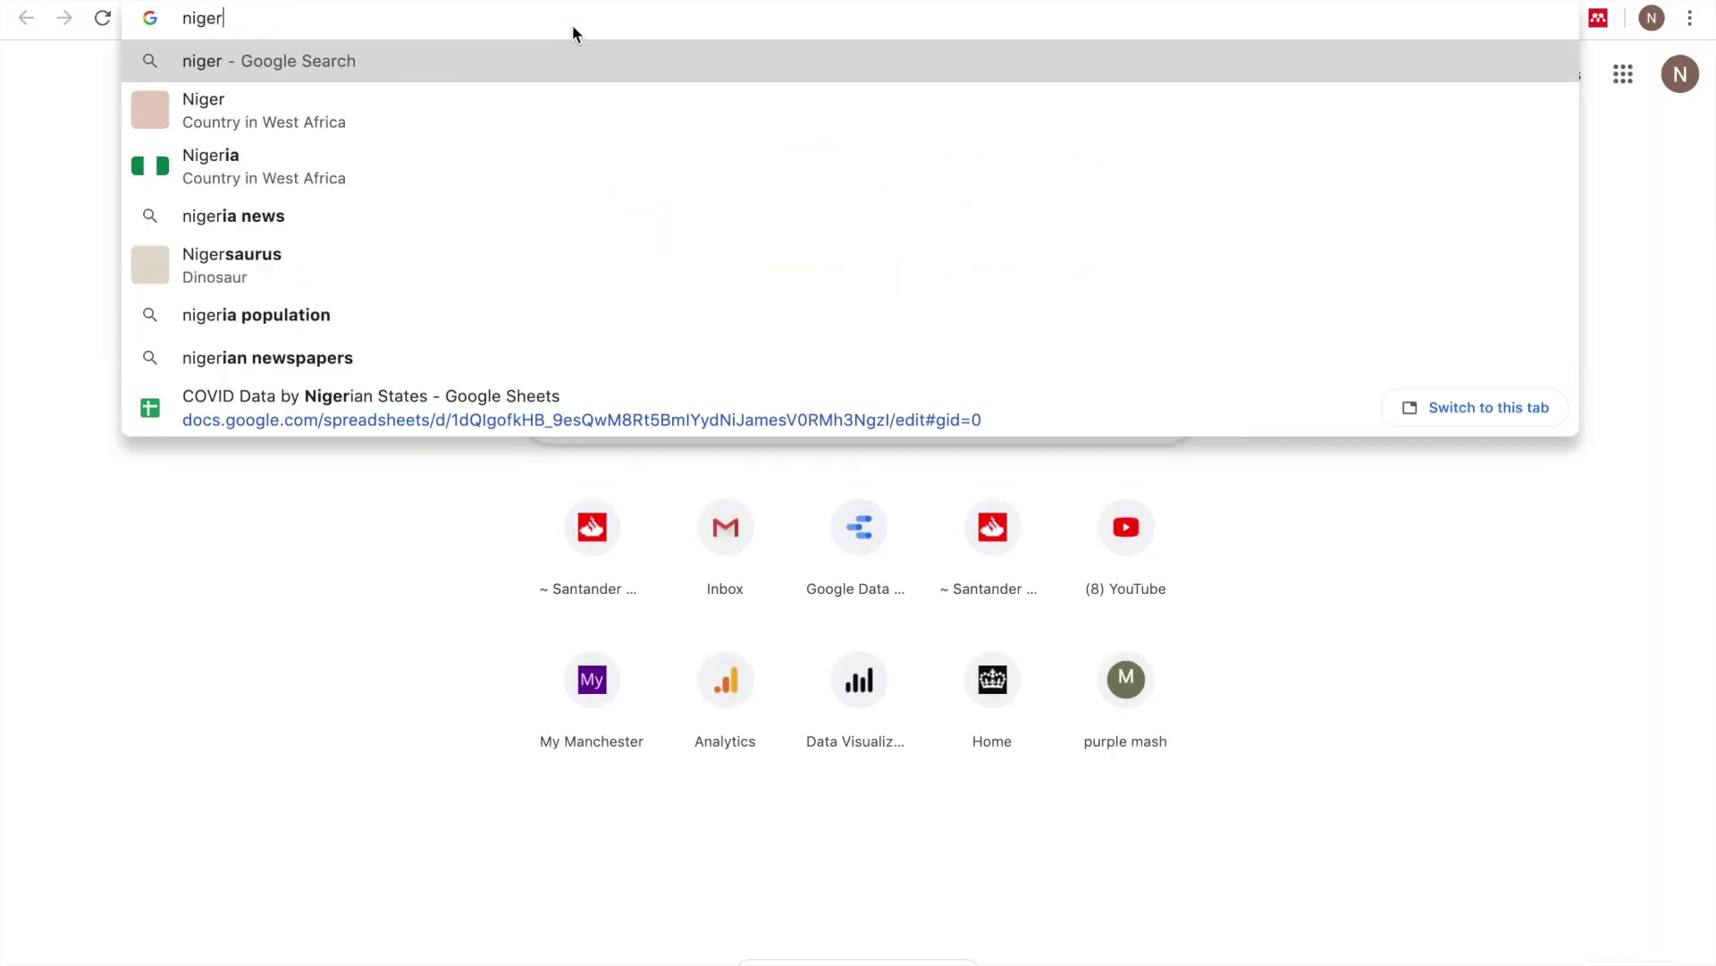
{"action": "type", "text": "ian arm"}
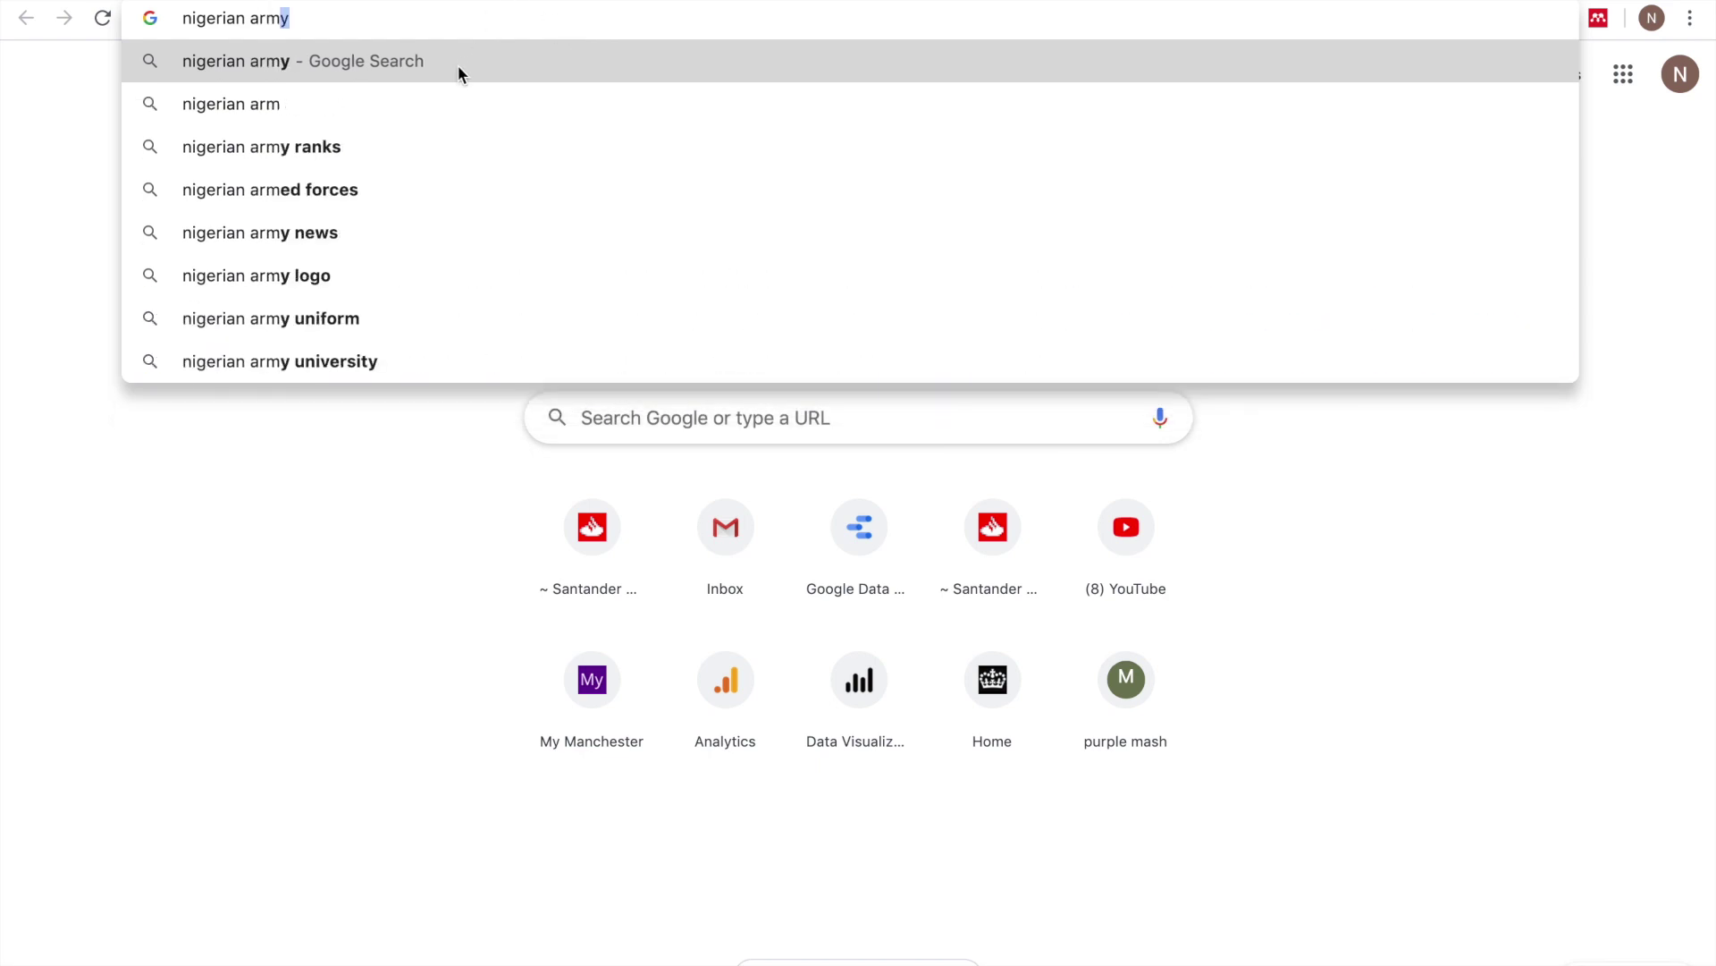
{"action": "left_click", "coordinate": [423, 106]}
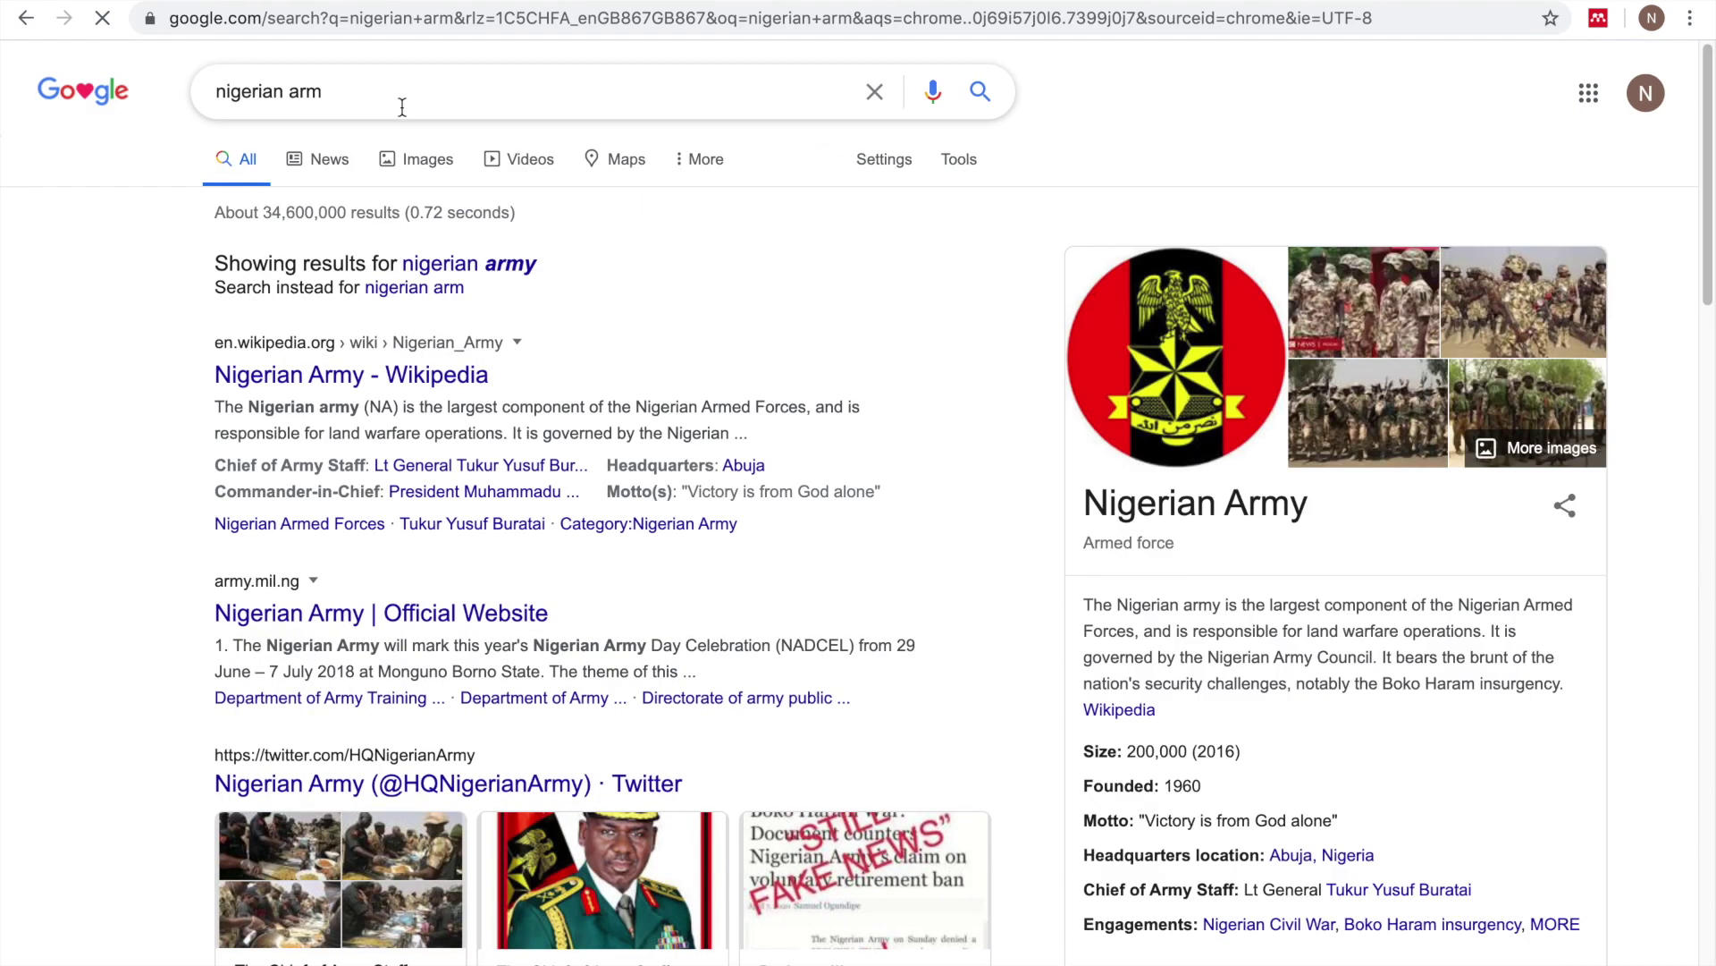
{"action": "left_click", "coordinate": [290, 93]}
{"action": "type", "text": "coat"}
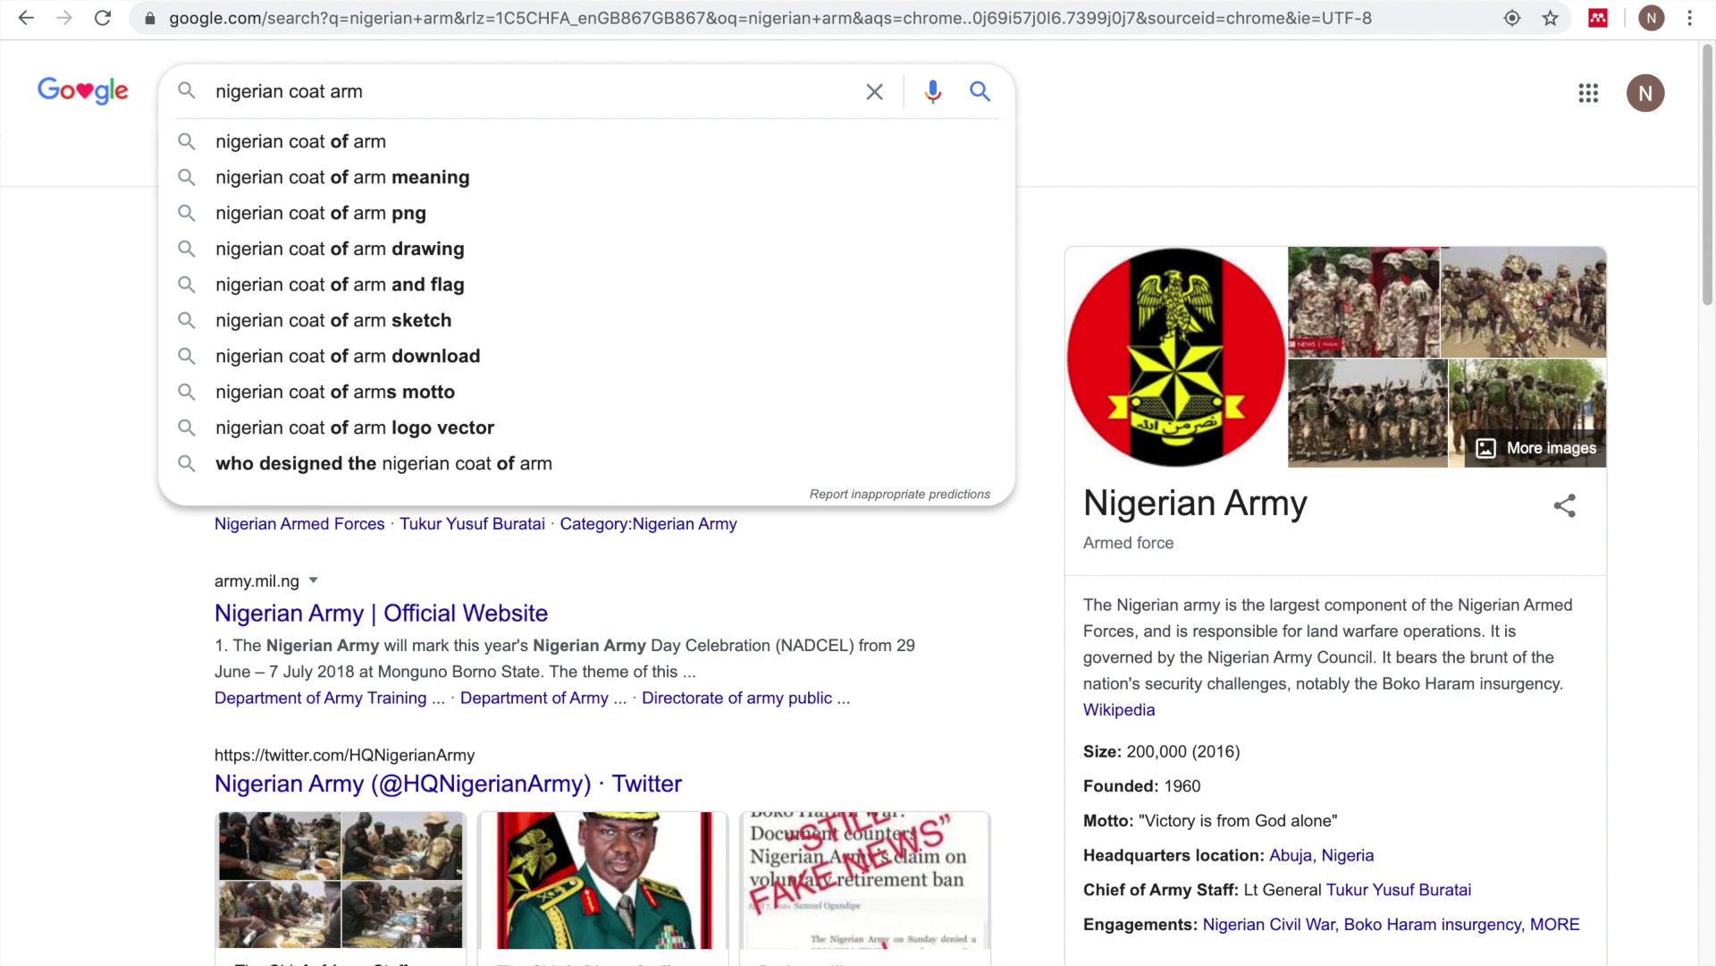
{"action": "left_click", "coordinate": [345, 140]}
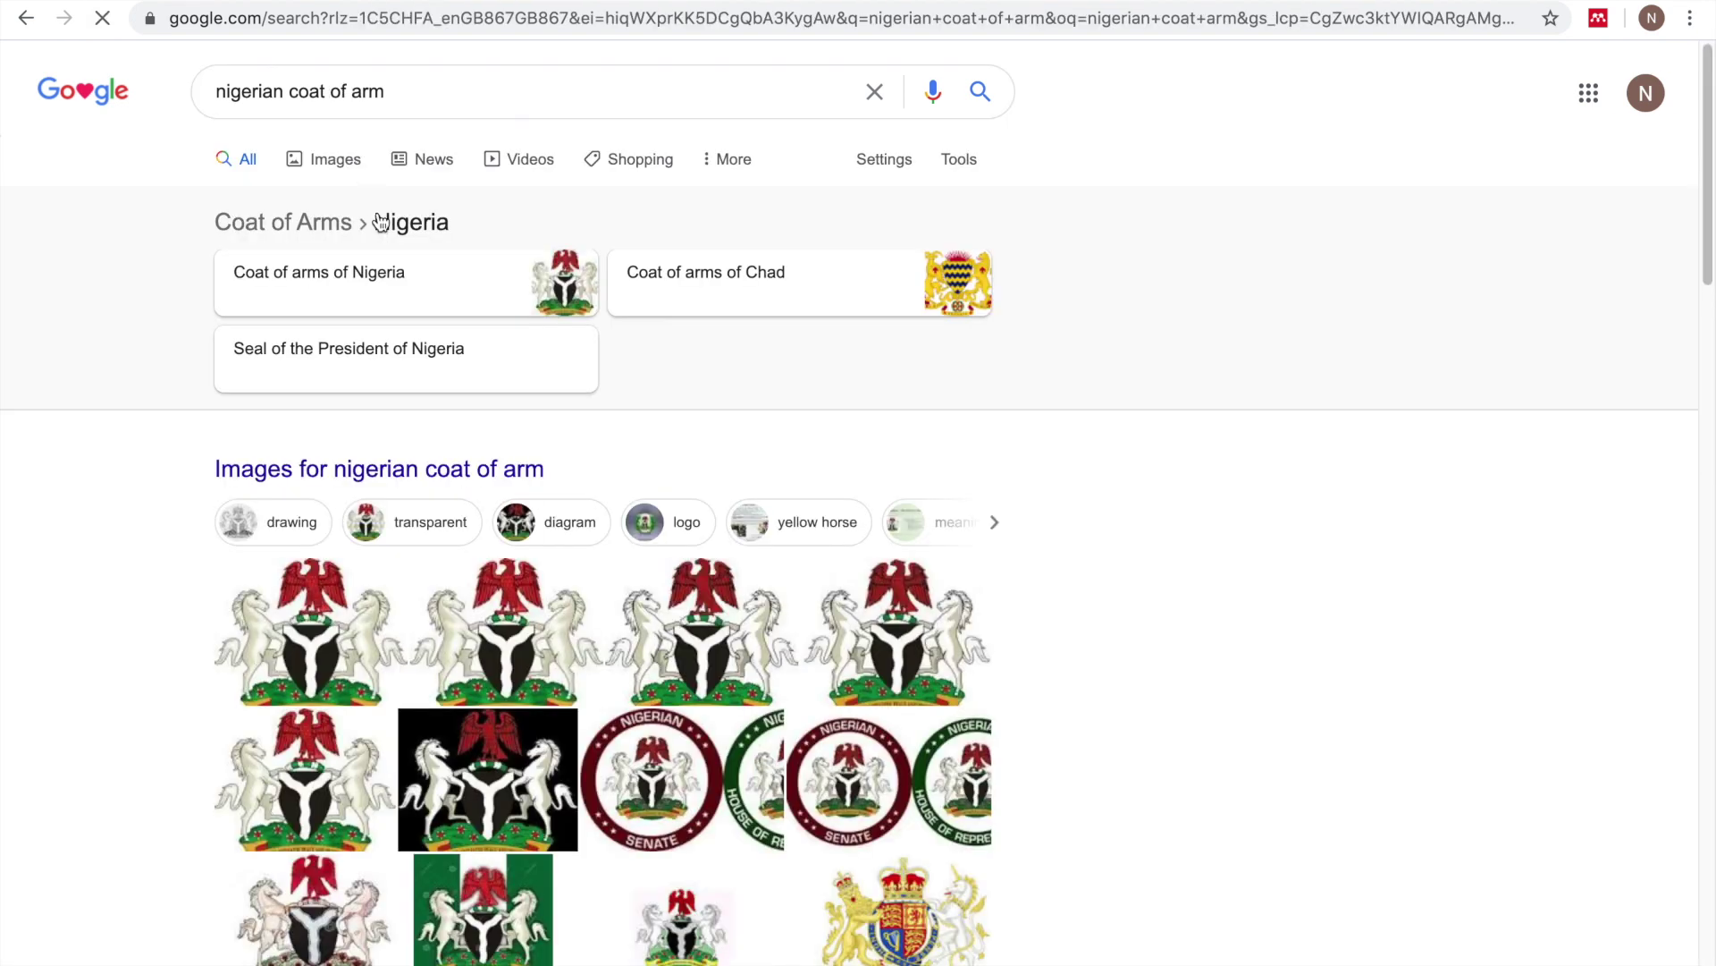
{"action": "left_click", "coordinate": [735, 160]}
{"action": "left_click", "coordinate": [960, 167]}
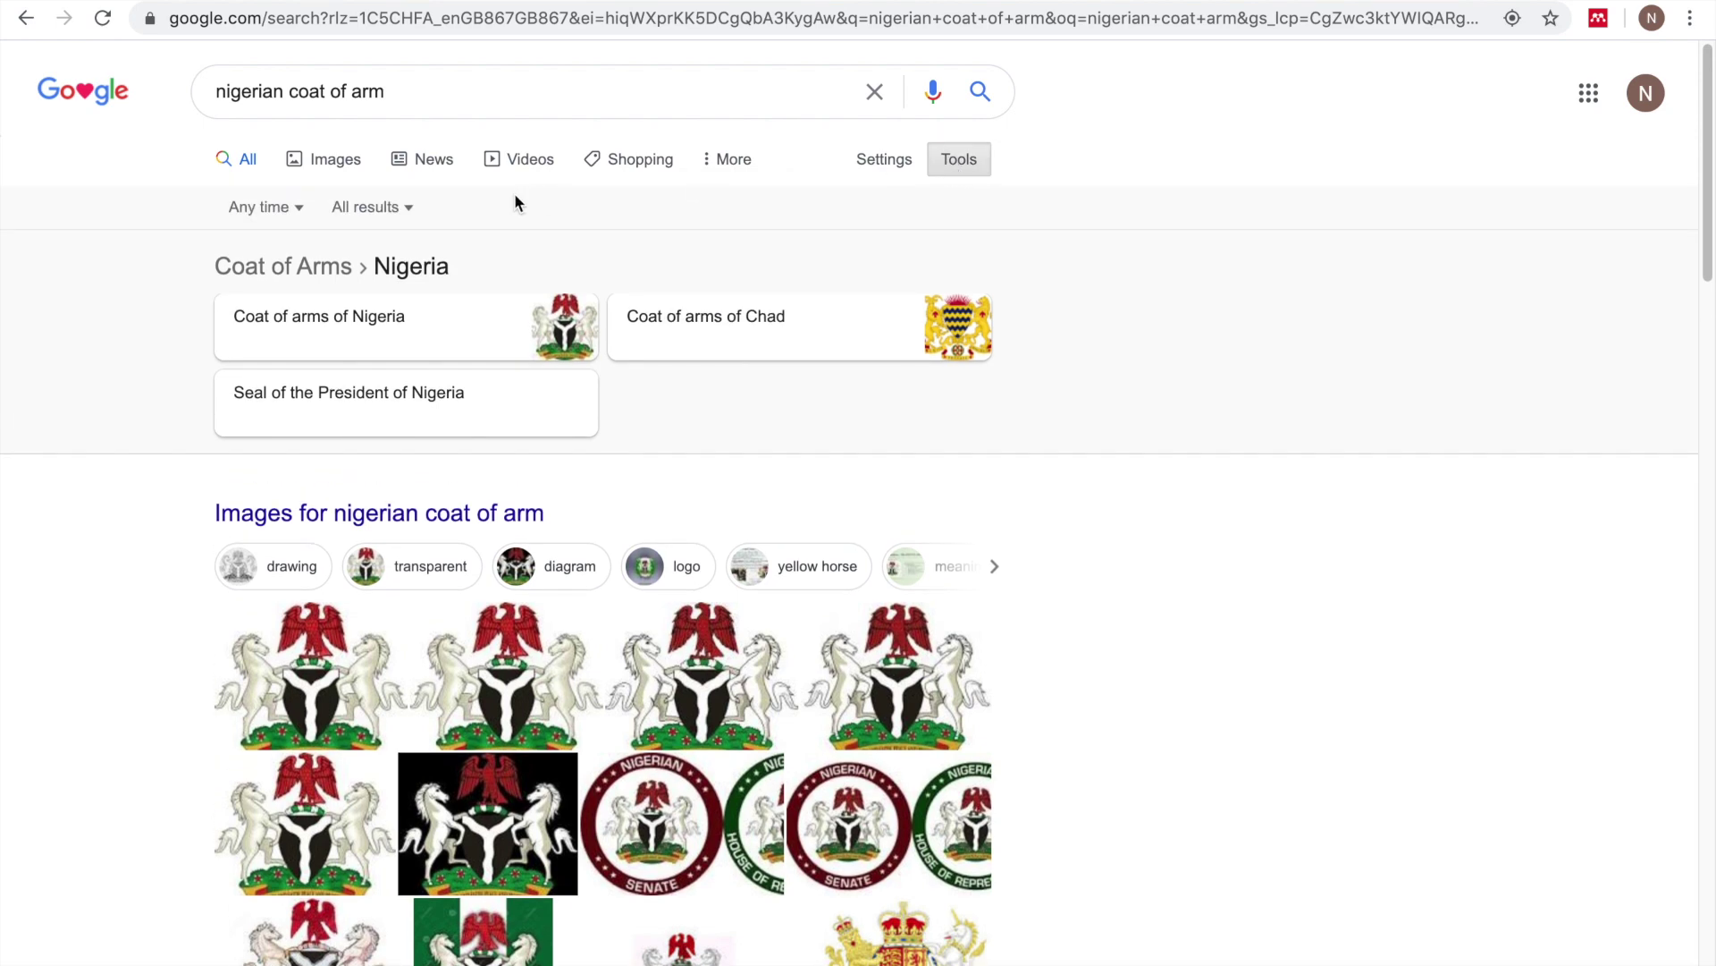
{"action": "left_click", "coordinate": [411, 213]}
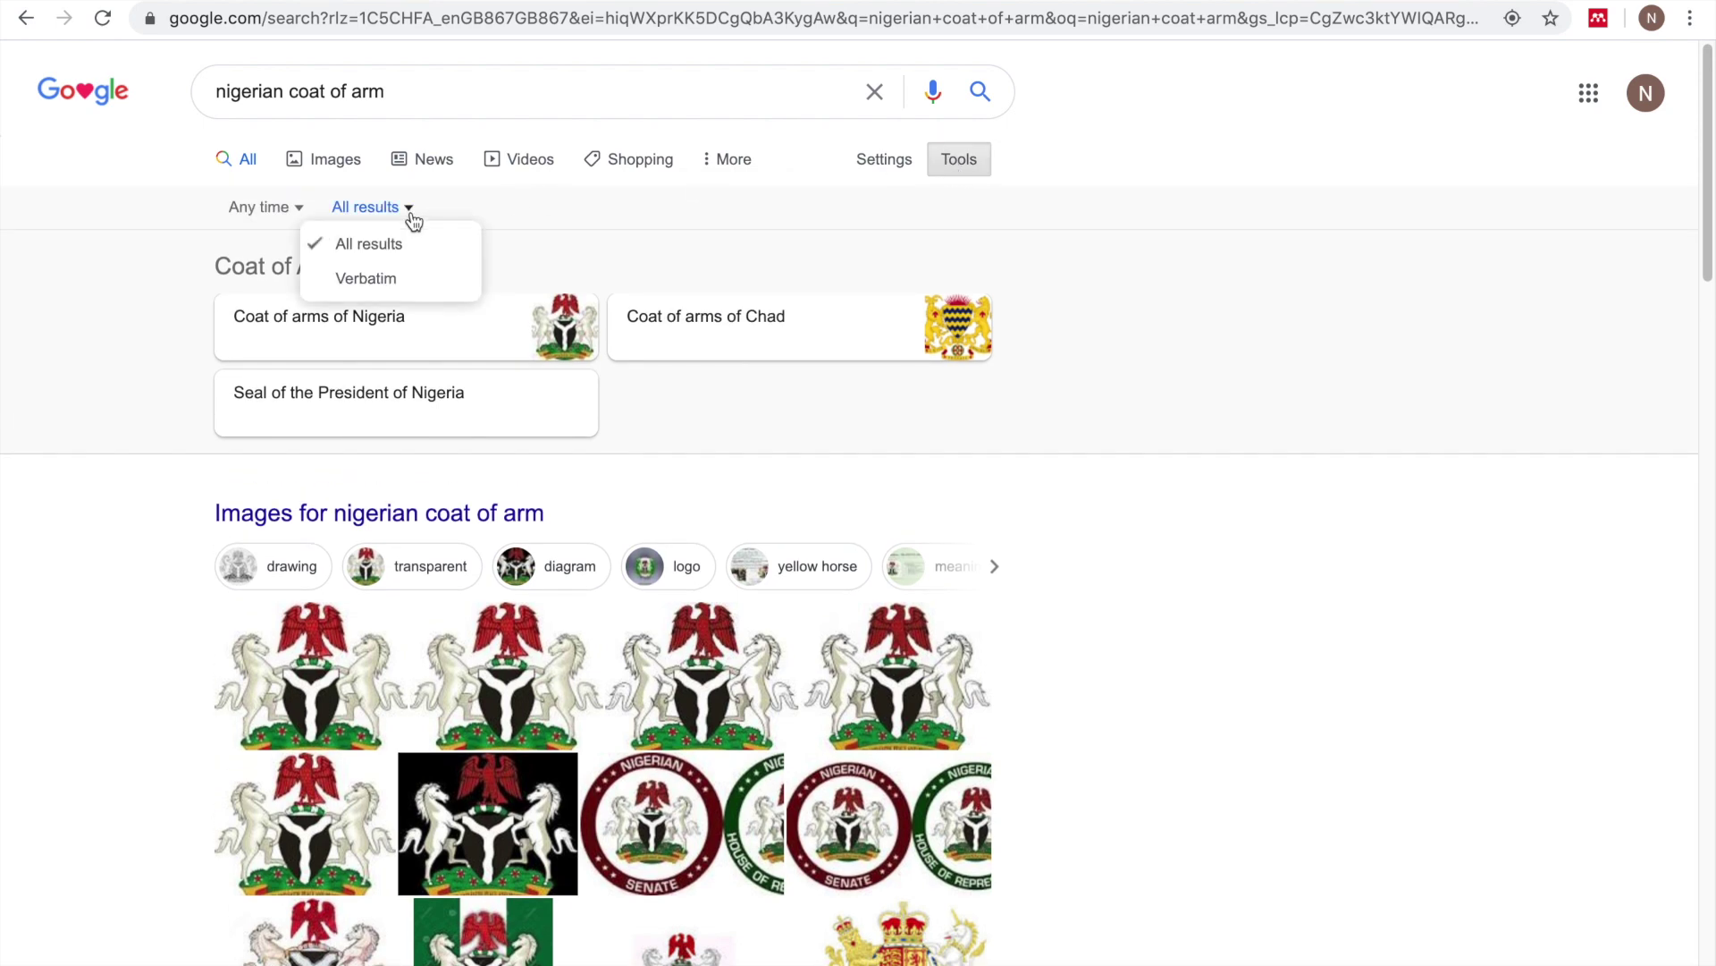
{"action": "left_click", "coordinate": [889, 163]}
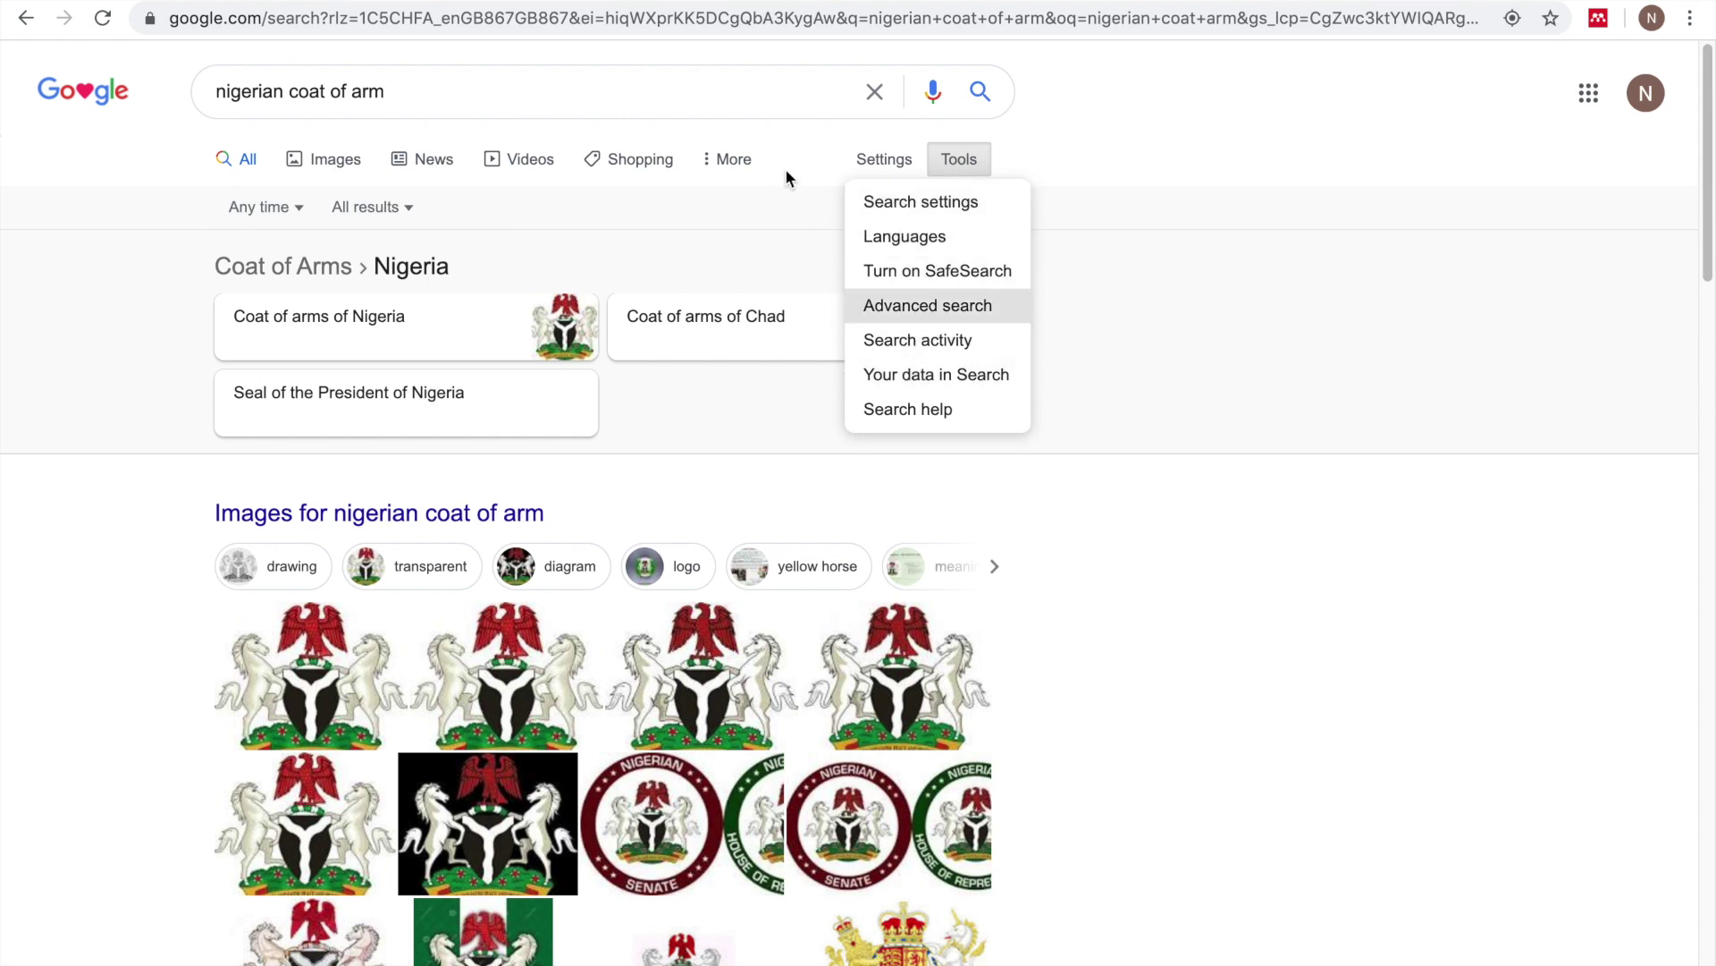
{"action": "left_click", "coordinate": [749, 167]}
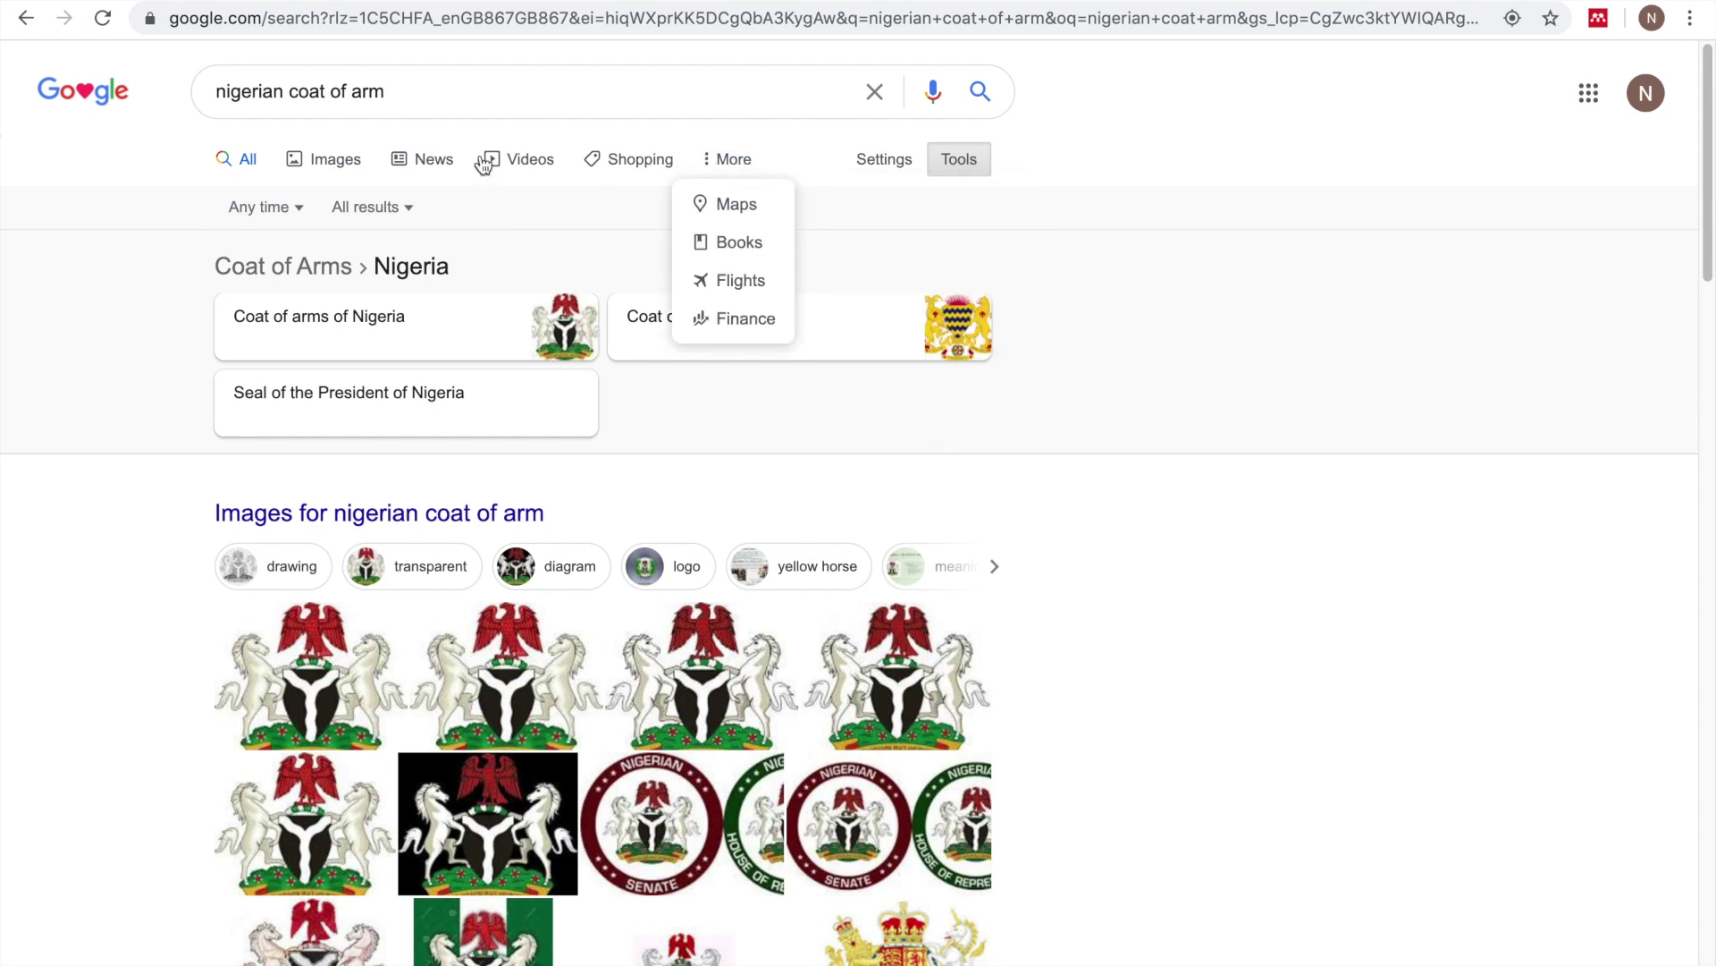
{"action": "left_click", "coordinate": [944, 168]}
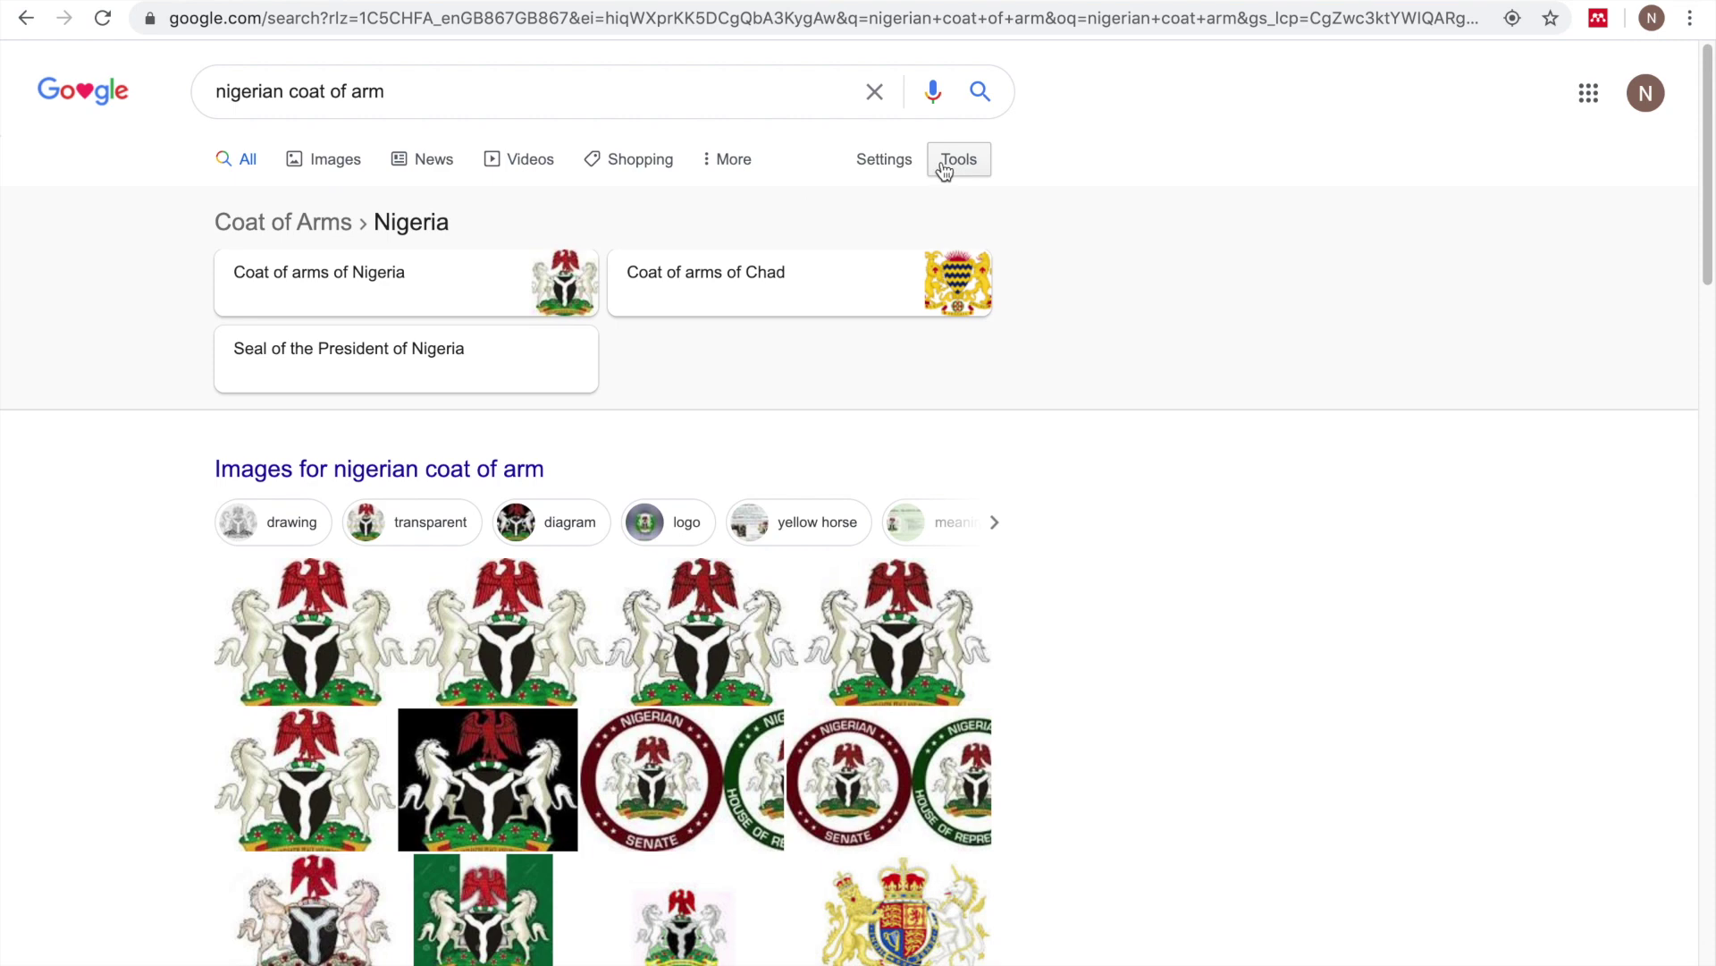
{"action": "left_click", "coordinate": [286, 209]}
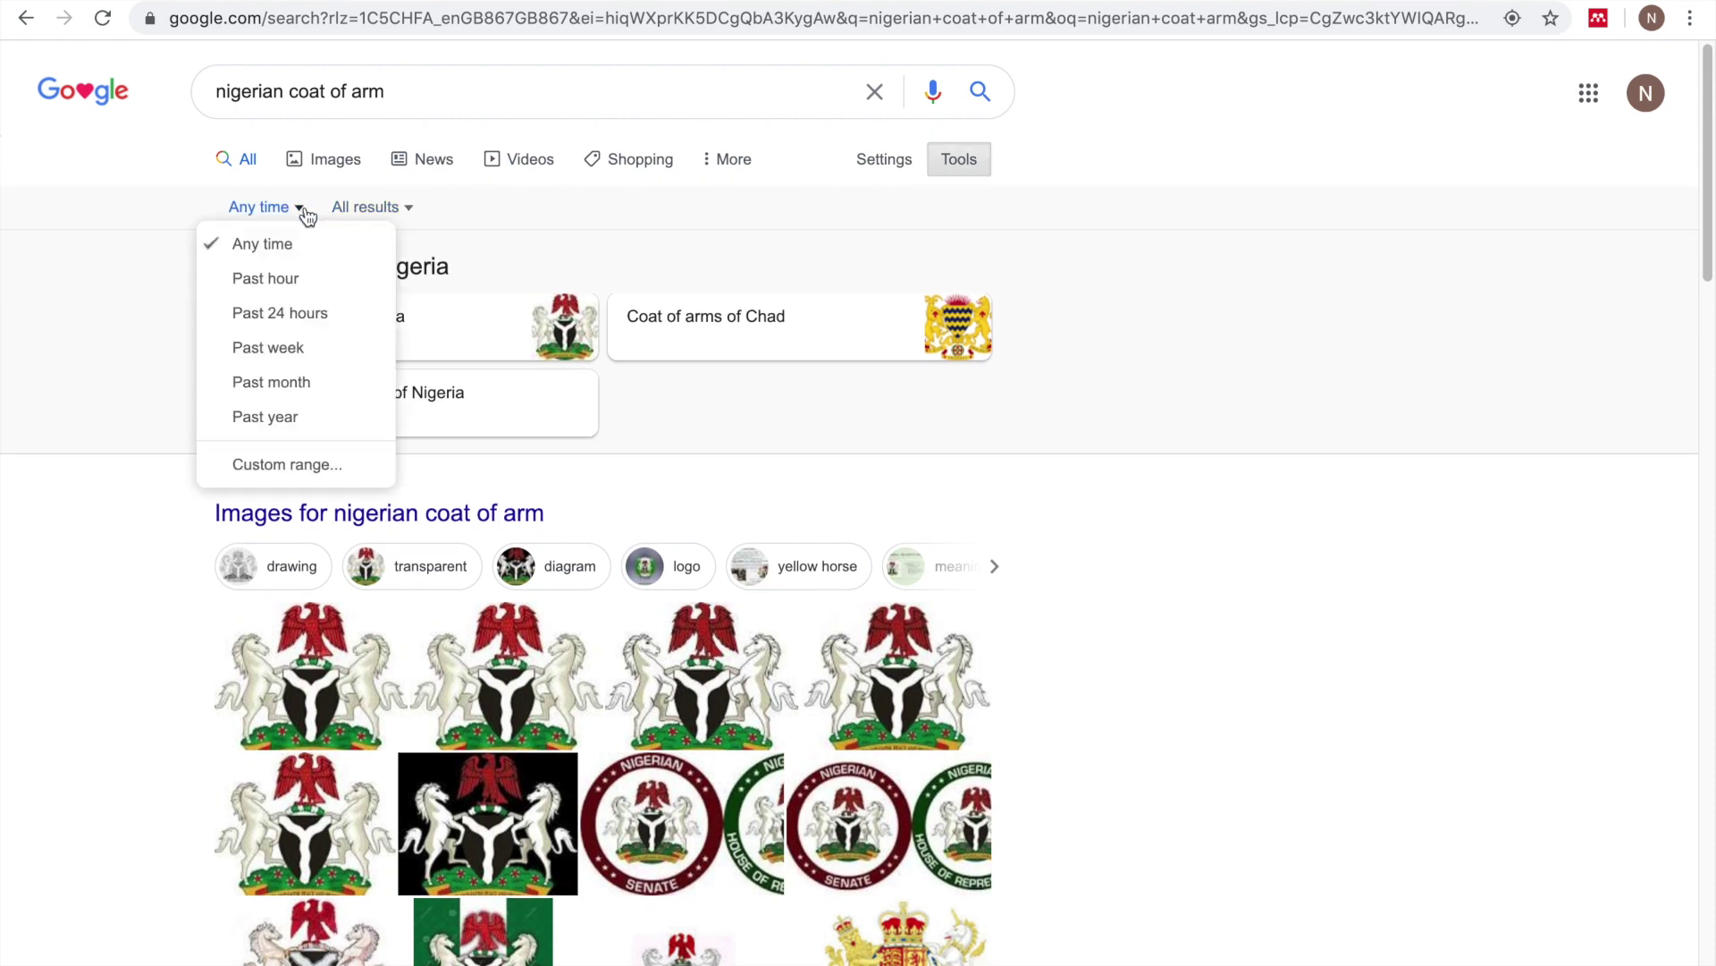
{"action": "left_click", "coordinate": [393, 218]}
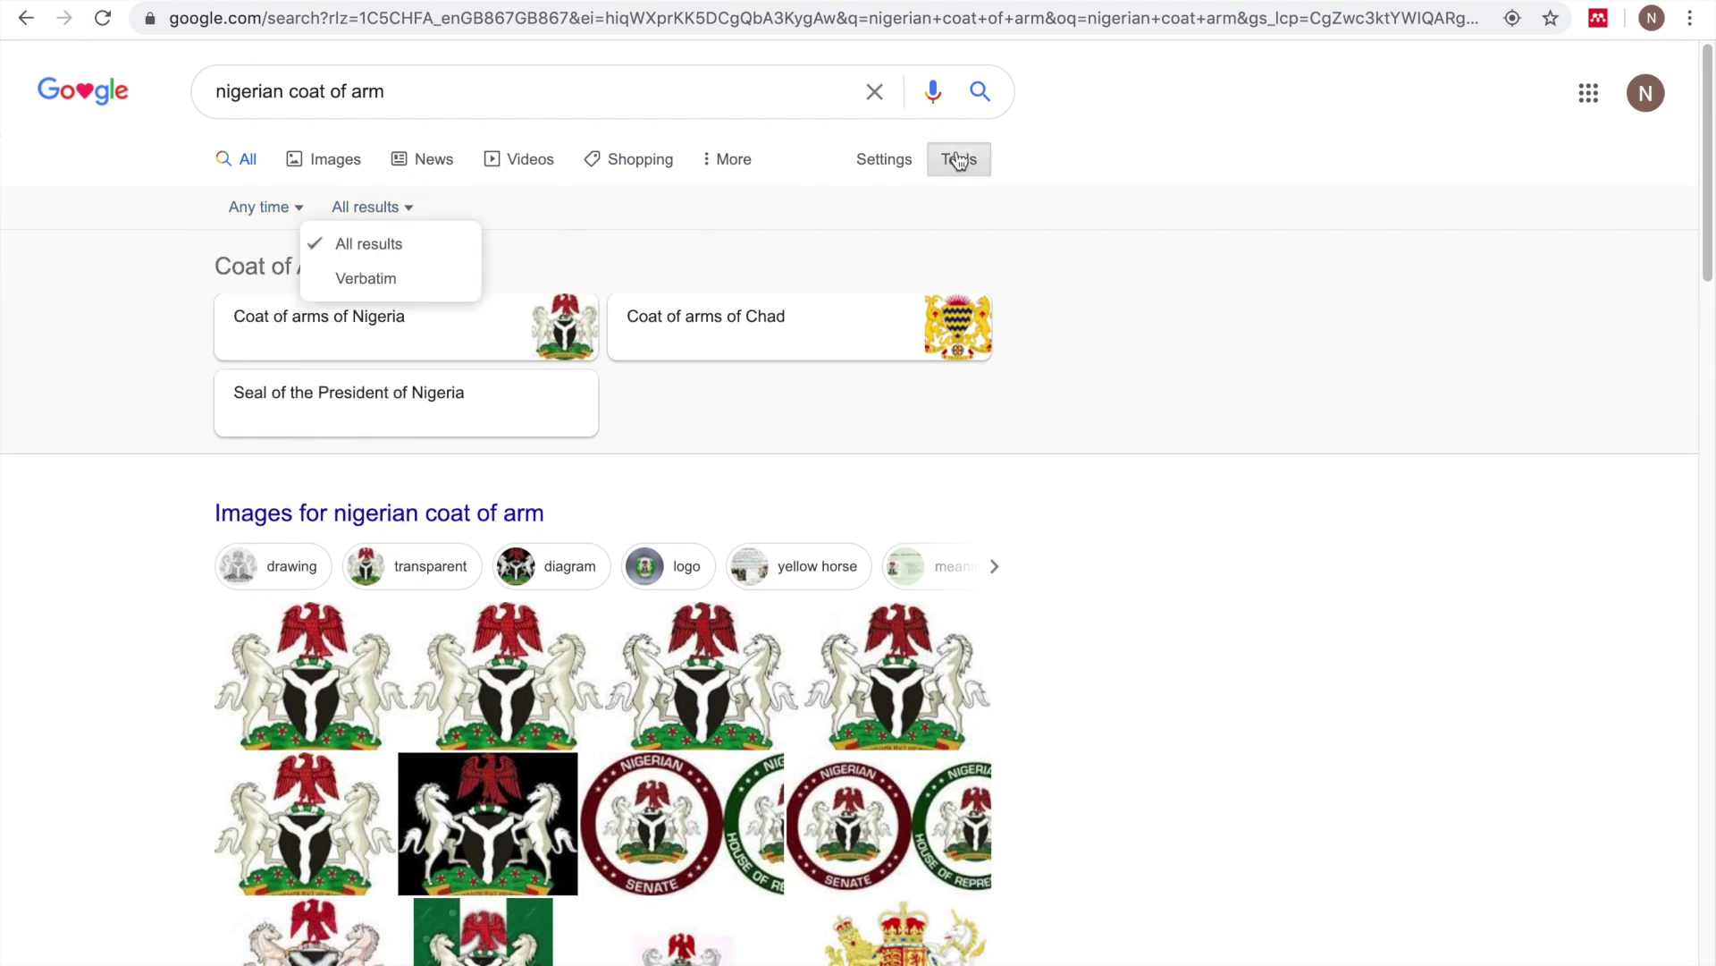
- Use advanced search to limit results to usage rights "free to use or share, even commercially", and show the image results
{"action": "left_click", "coordinate": [899, 166]}
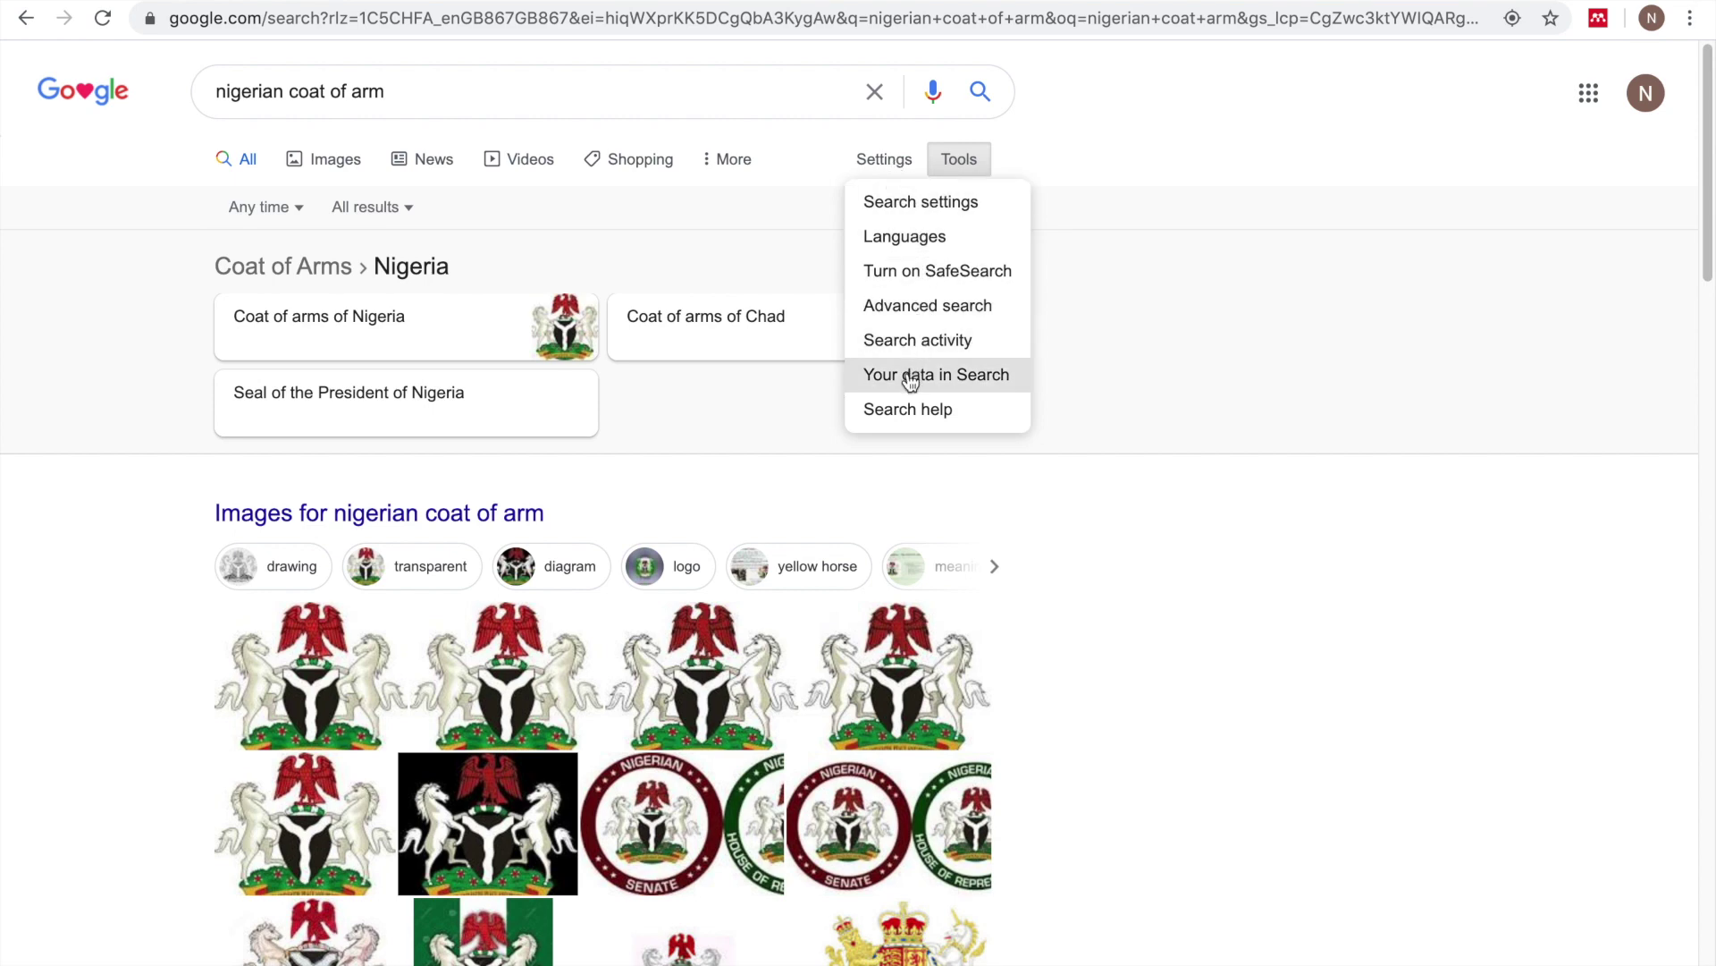
{"action": "left_click", "coordinate": [936, 311]}
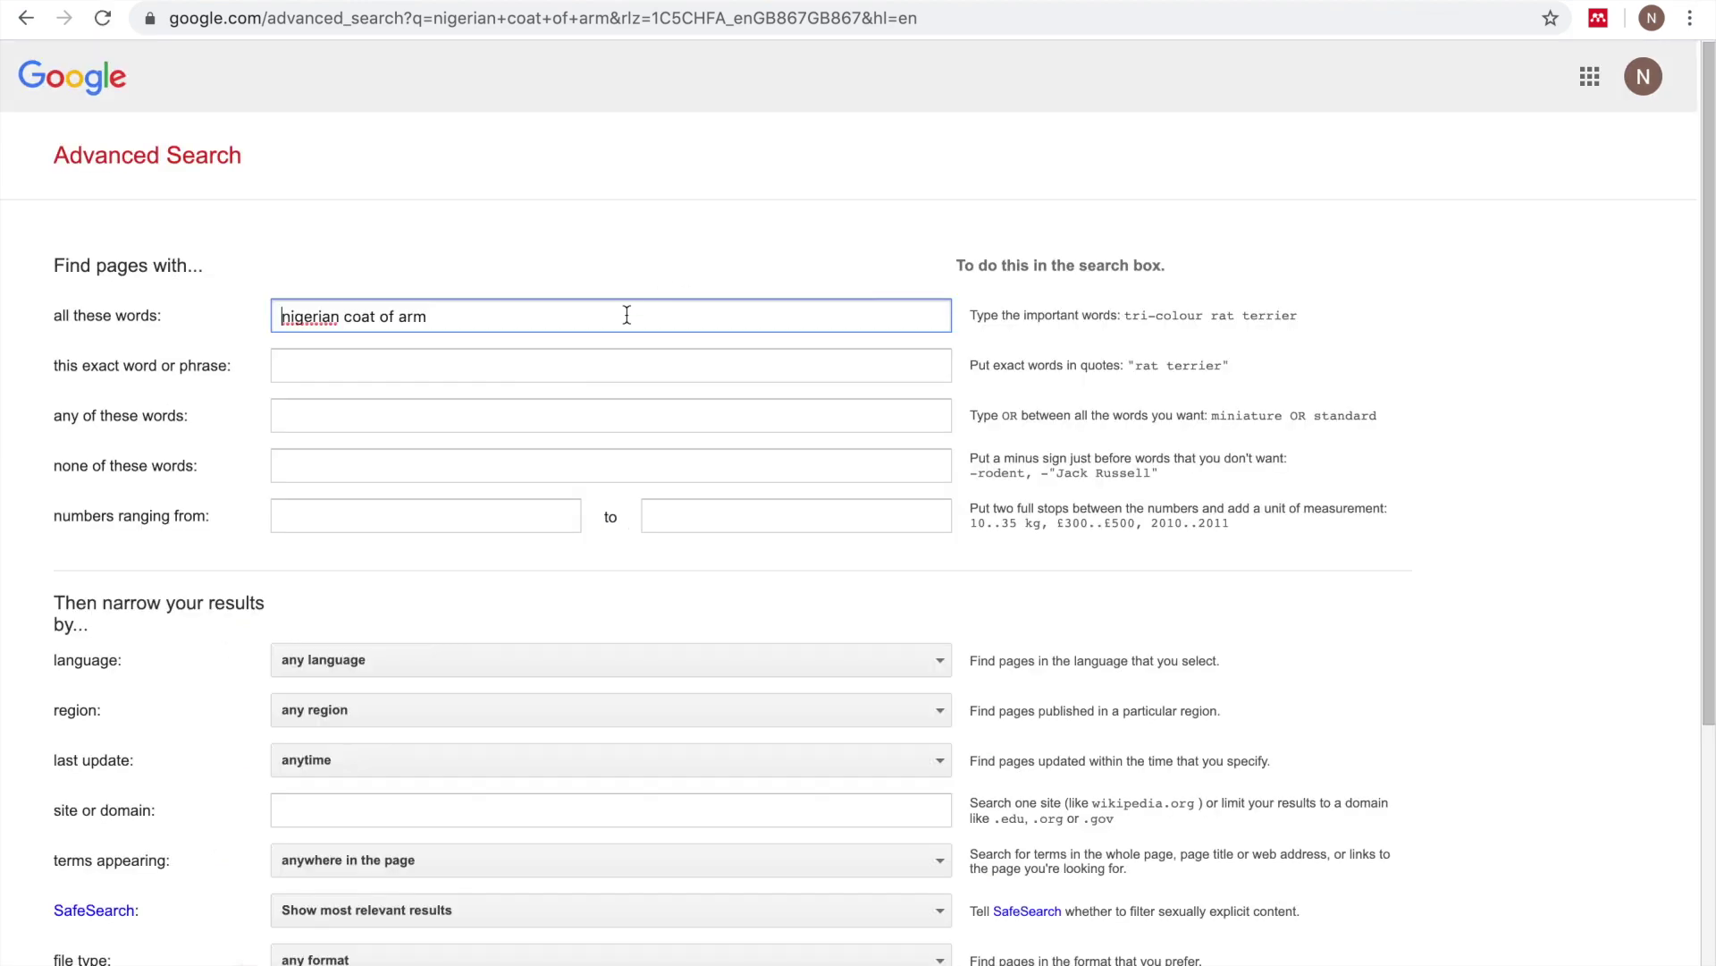
{"action": "scroll", "coordinate": [626, 304], "scroll_direction": "down", "scroll_amount": 5}
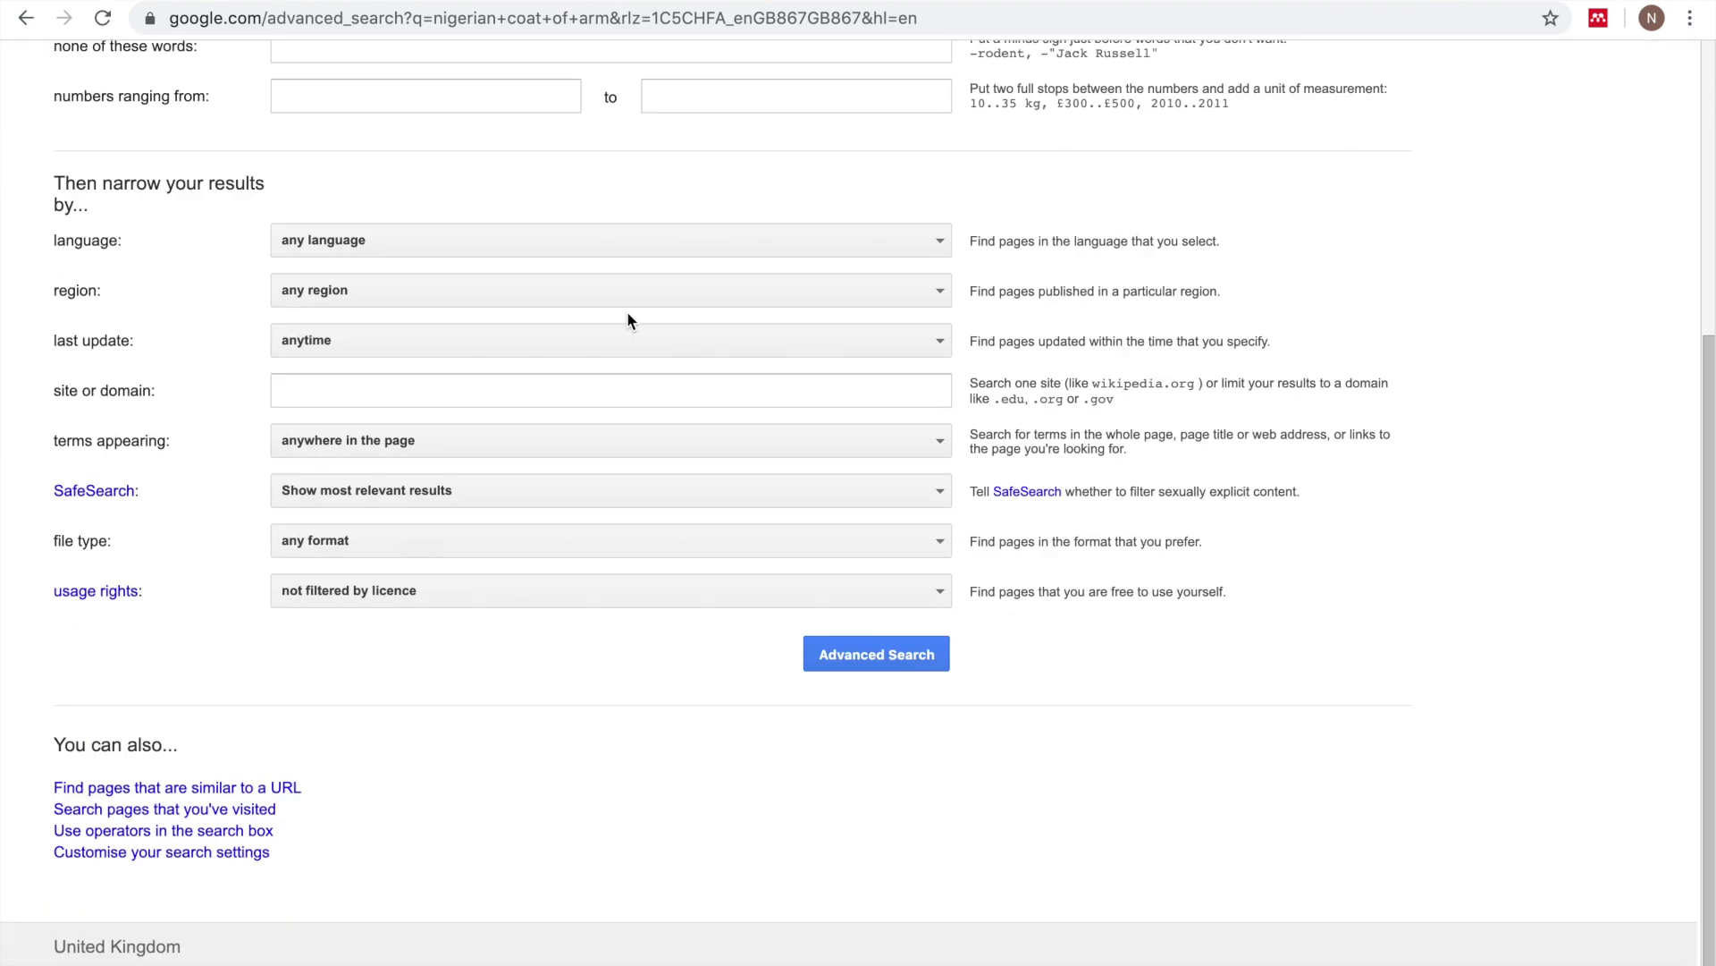
{"action": "left_click", "coordinate": [525, 590]}
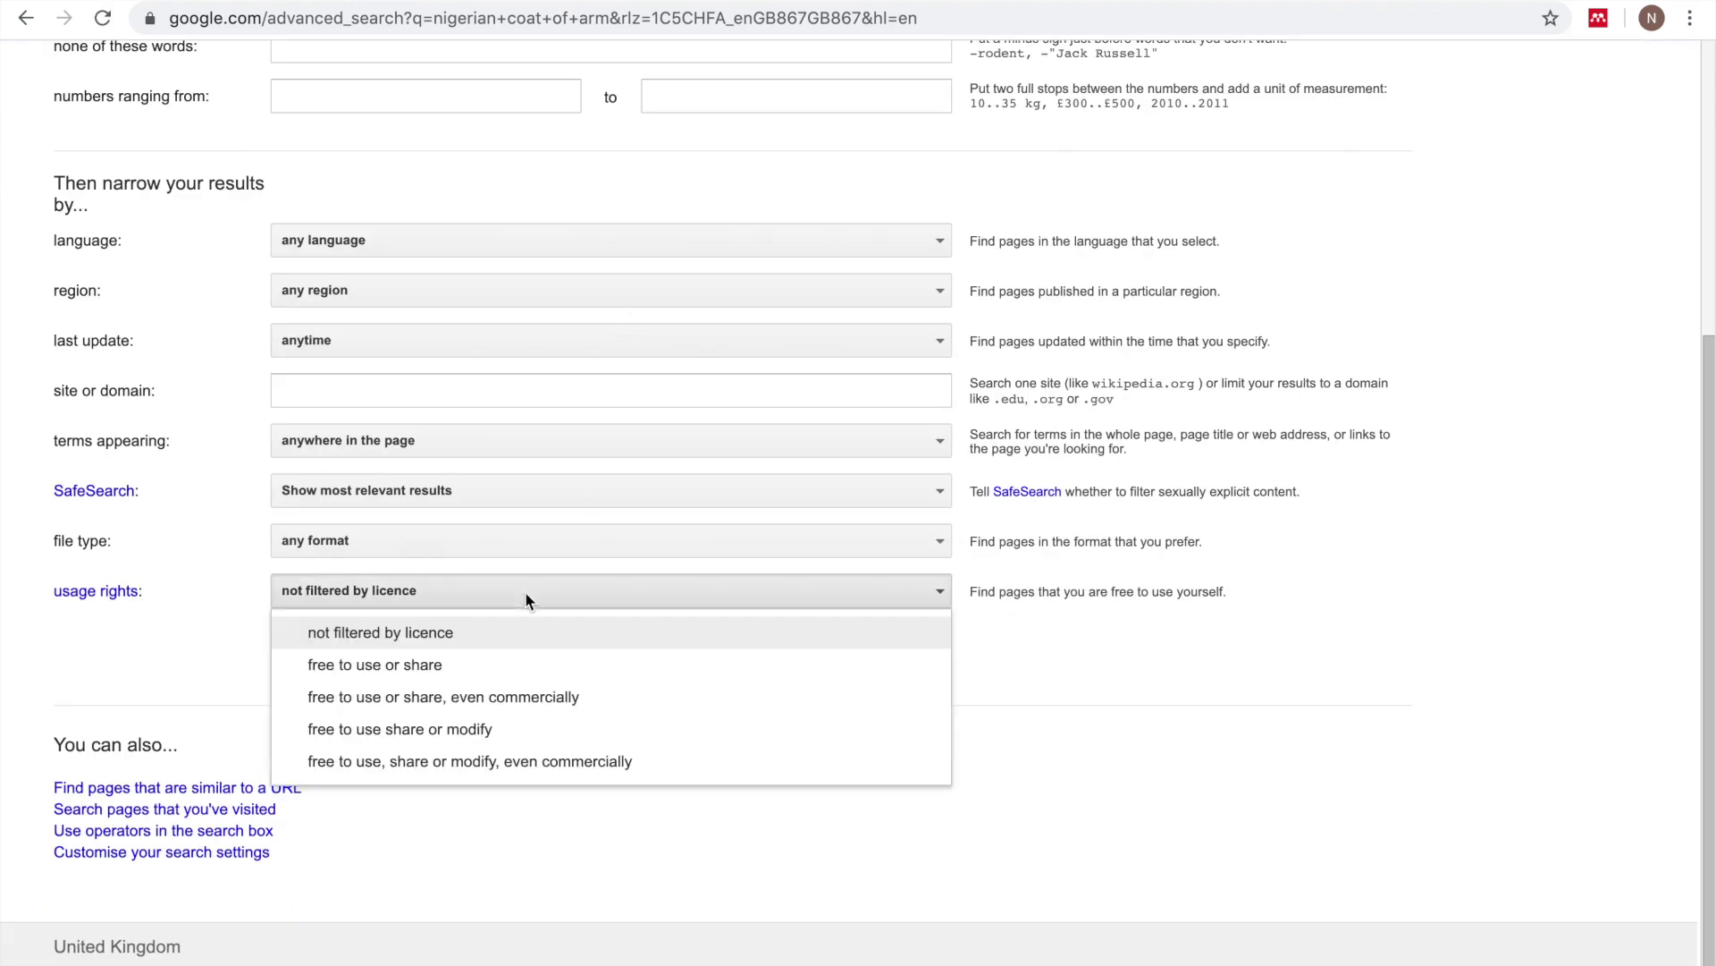
{"action": "left_click", "coordinate": [513, 703]}
{"action": "left_click", "coordinate": [856, 657]}
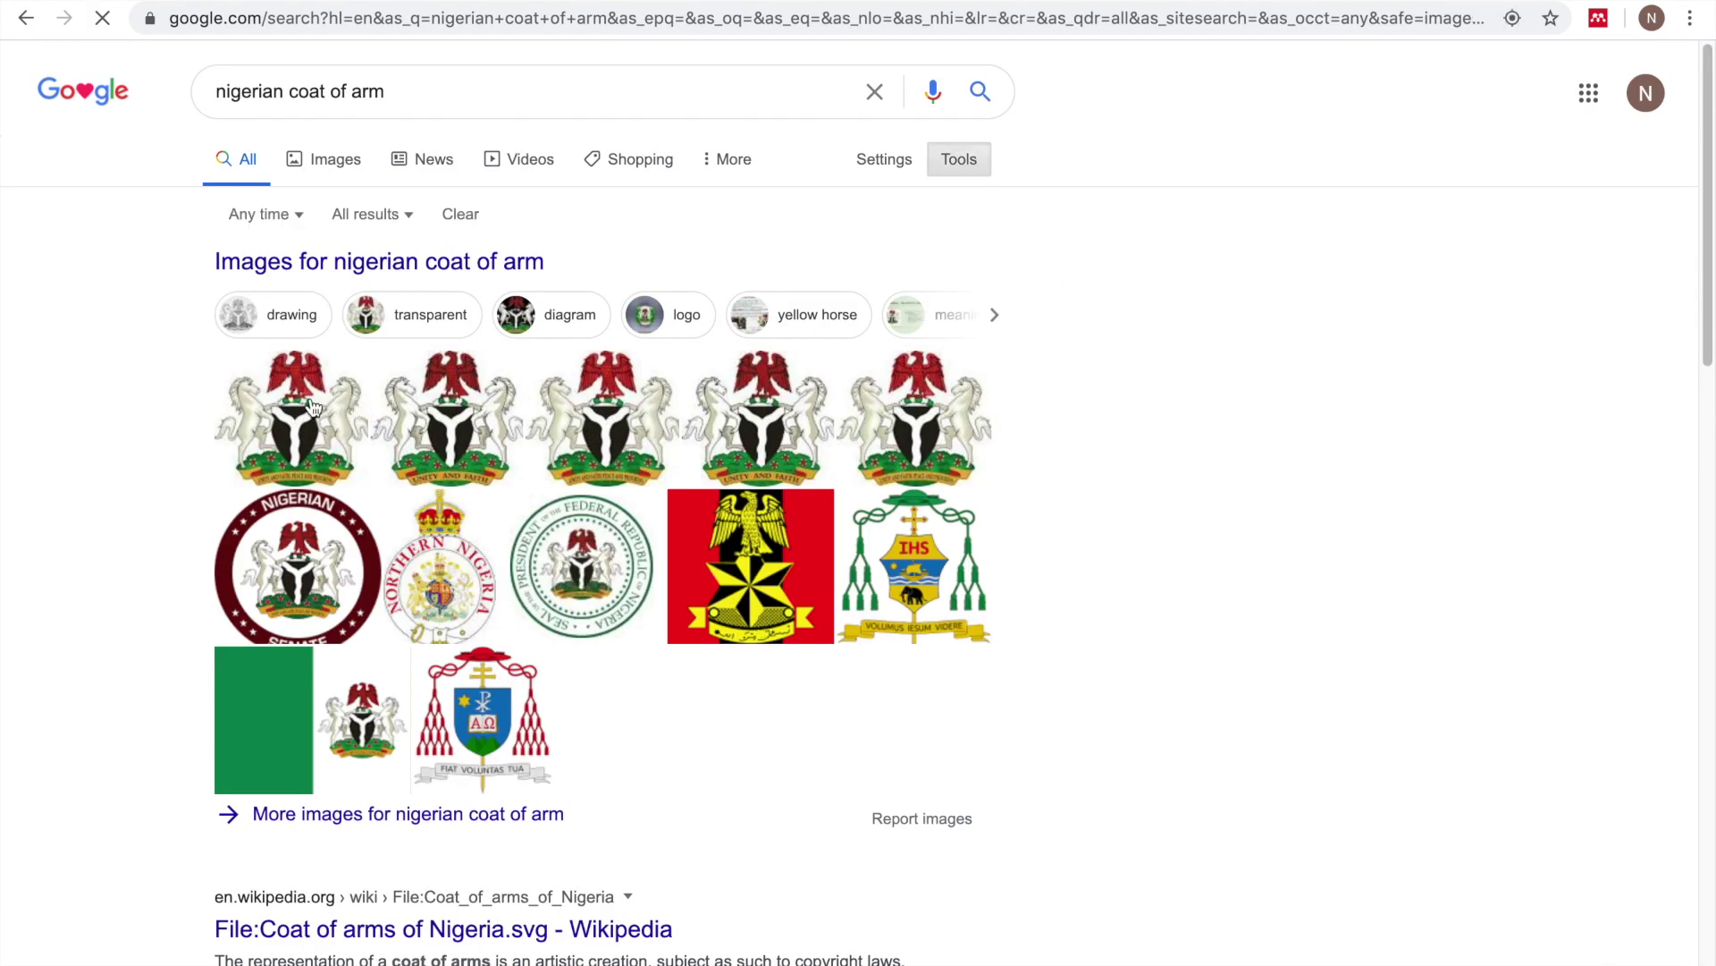
{"action": "left_click", "coordinate": [329, 161]}
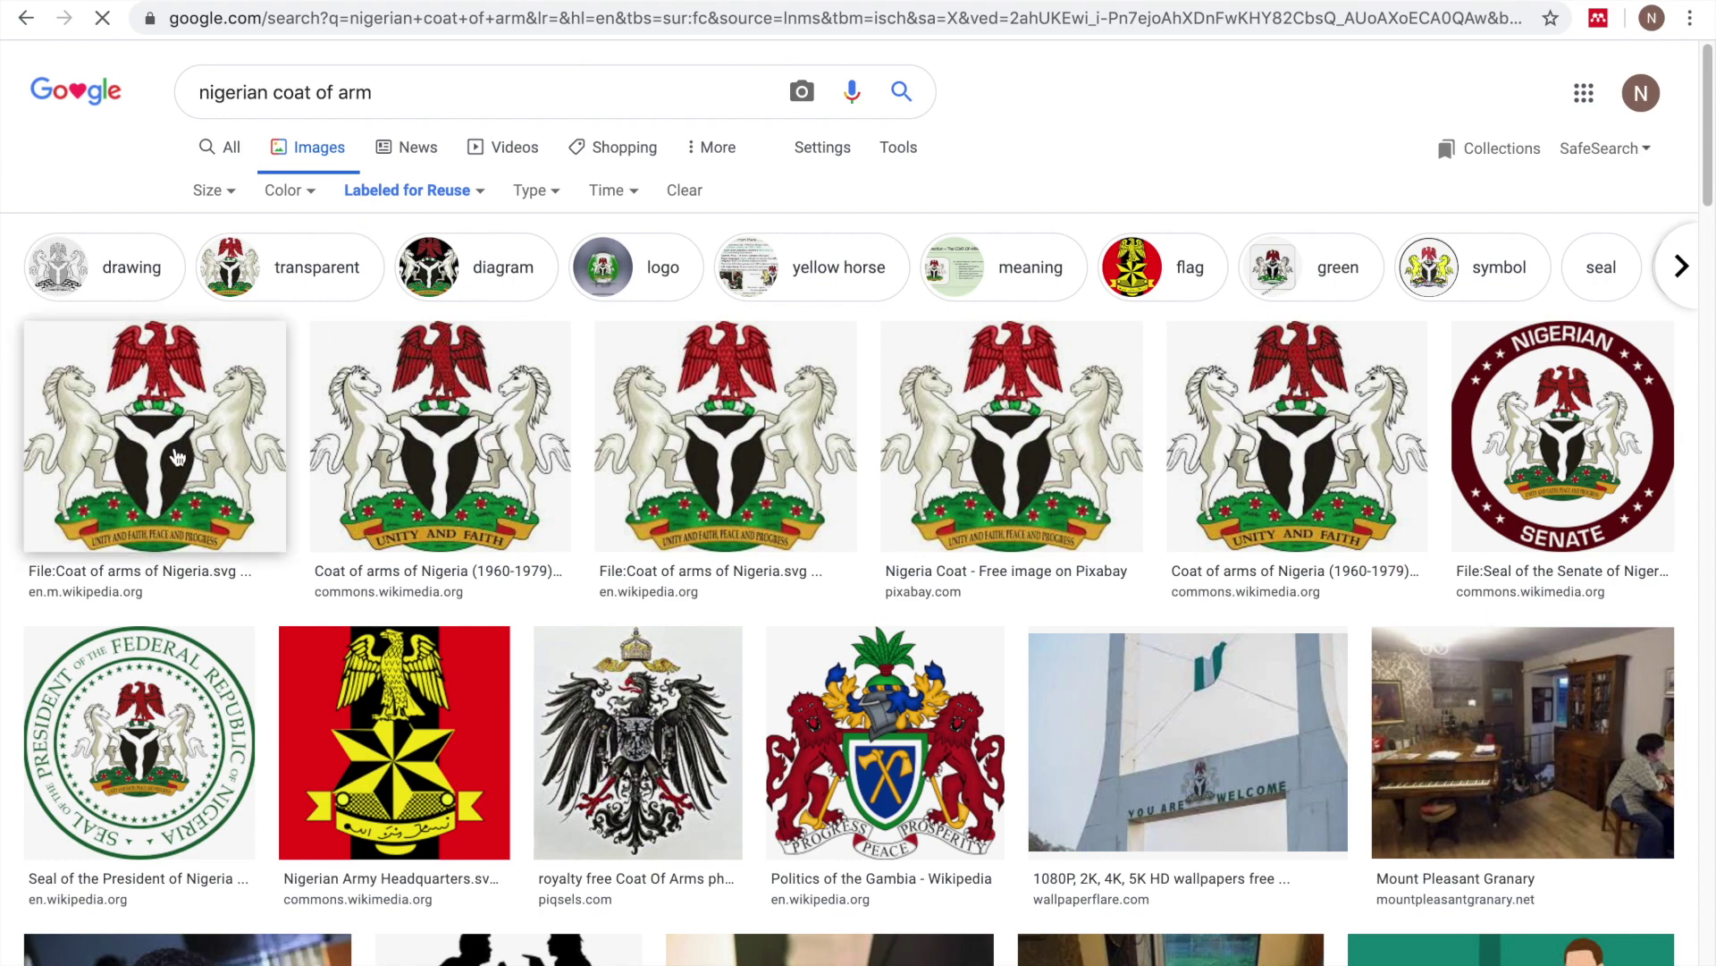
- Preview several of the reusable Nigerian coat of arms image results to compare them
{"action": "left_click", "coordinate": [183, 460]}
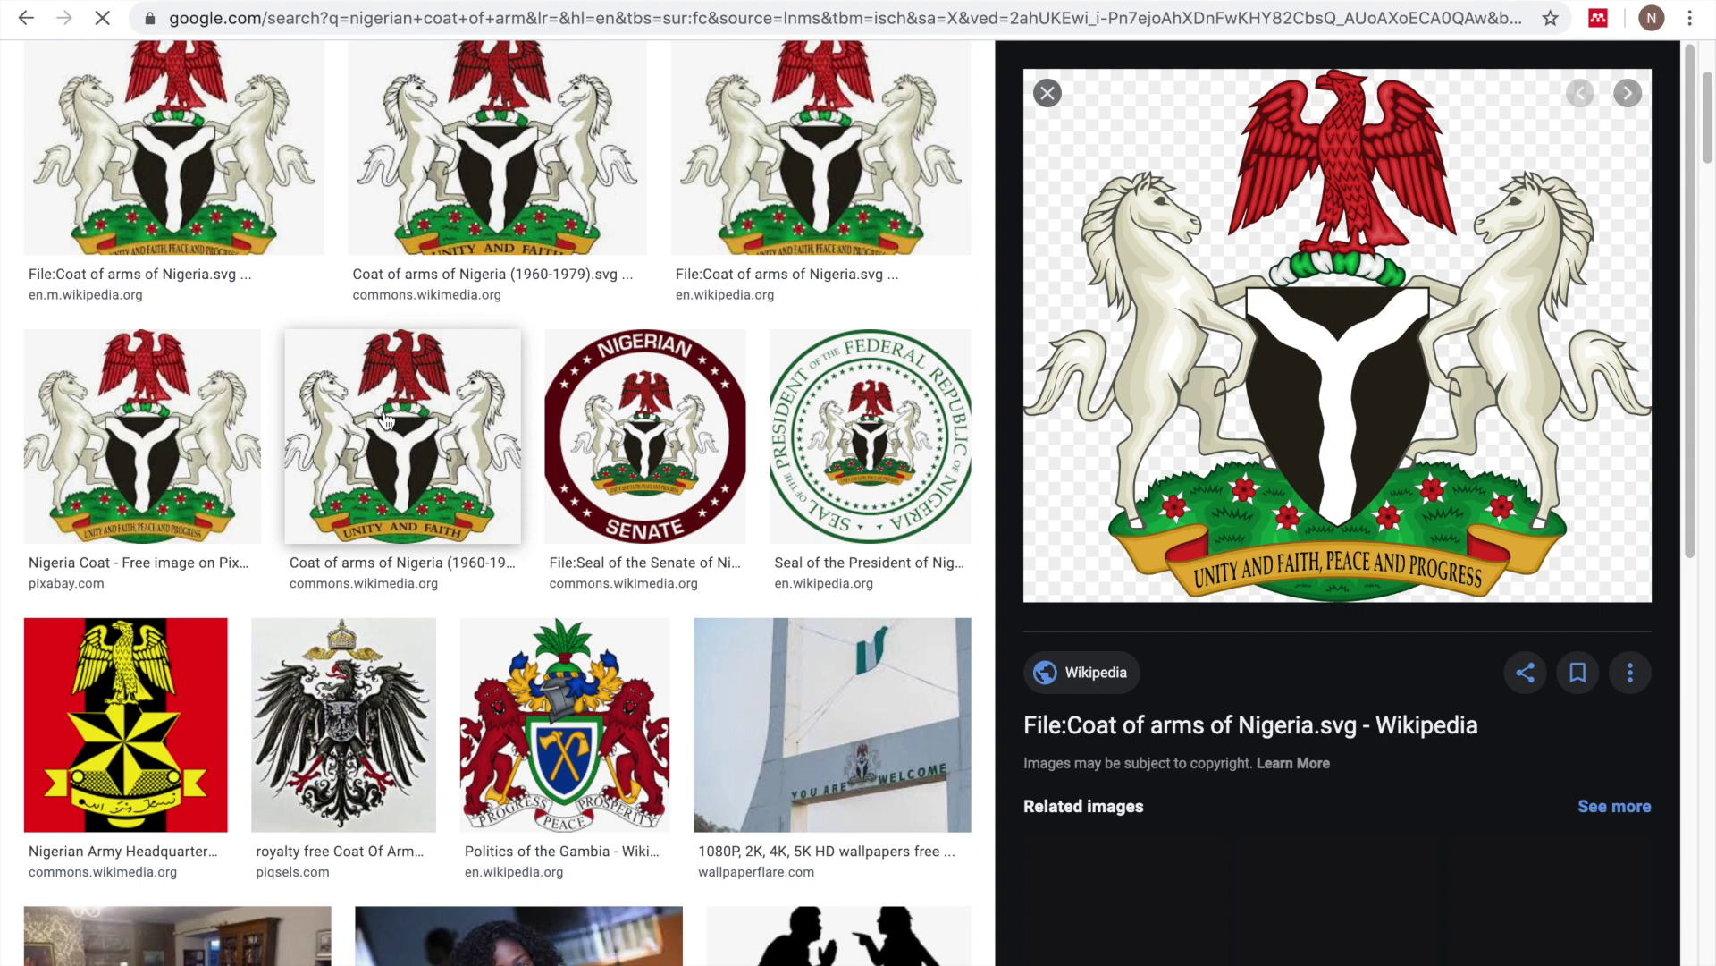
{"action": "left_click", "coordinate": [432, 217]}
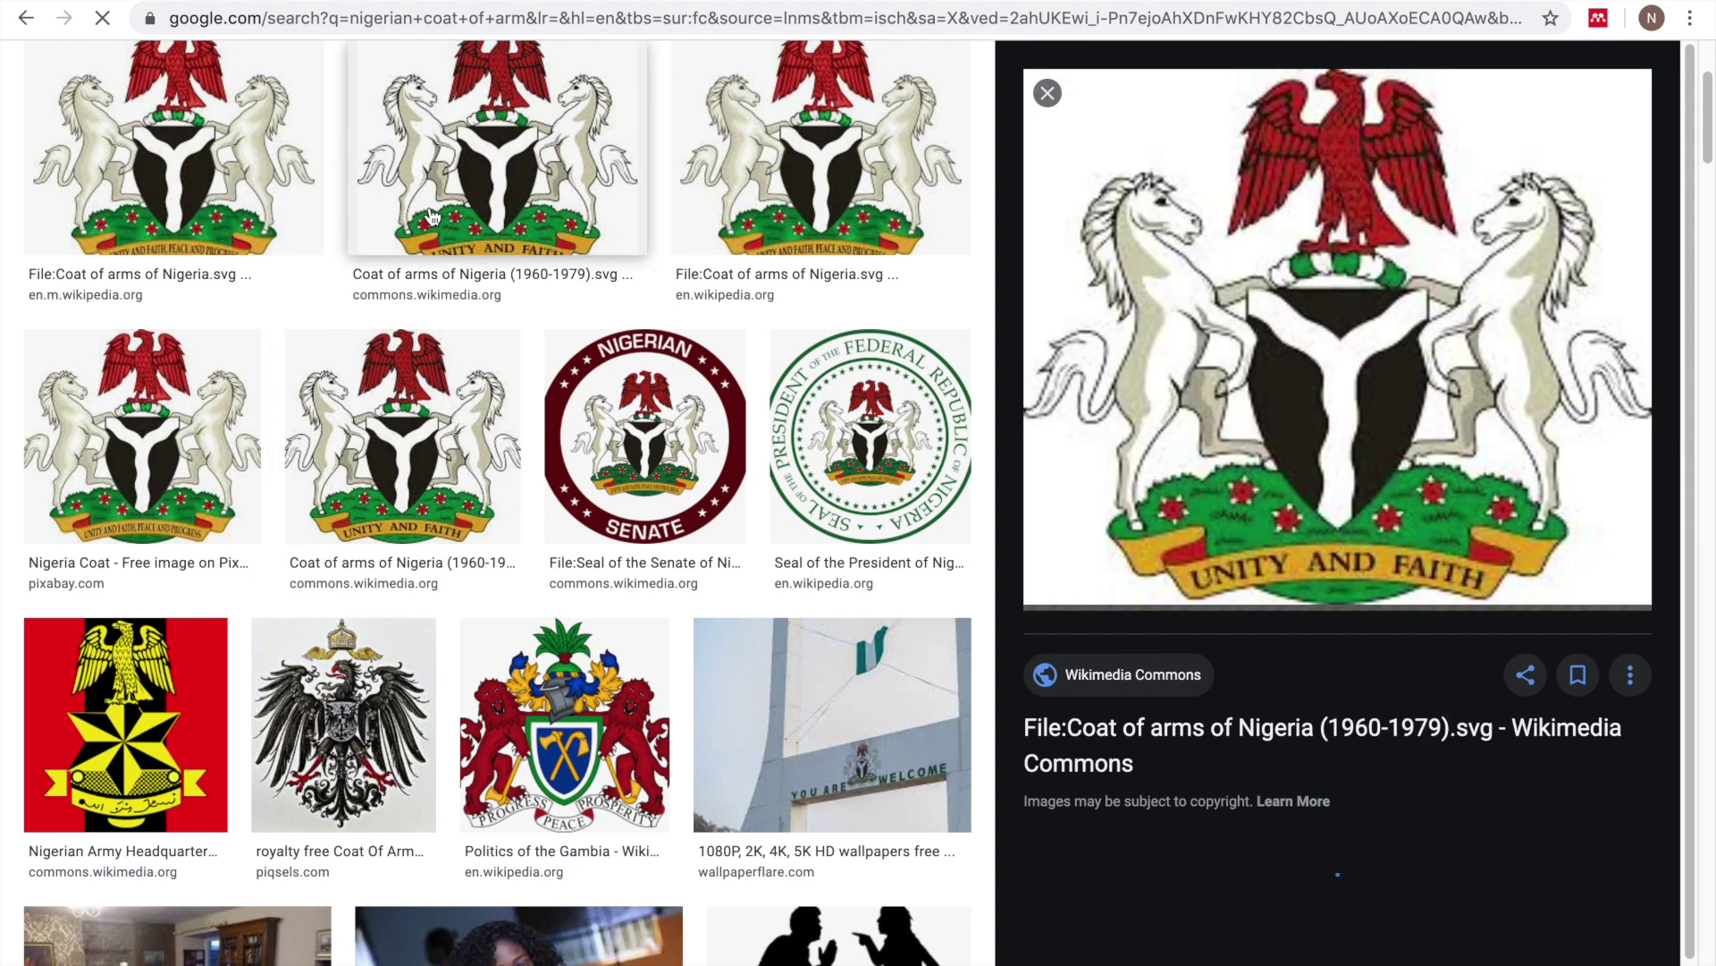
{"action": "left_click", "coordinate": [858, 223]}
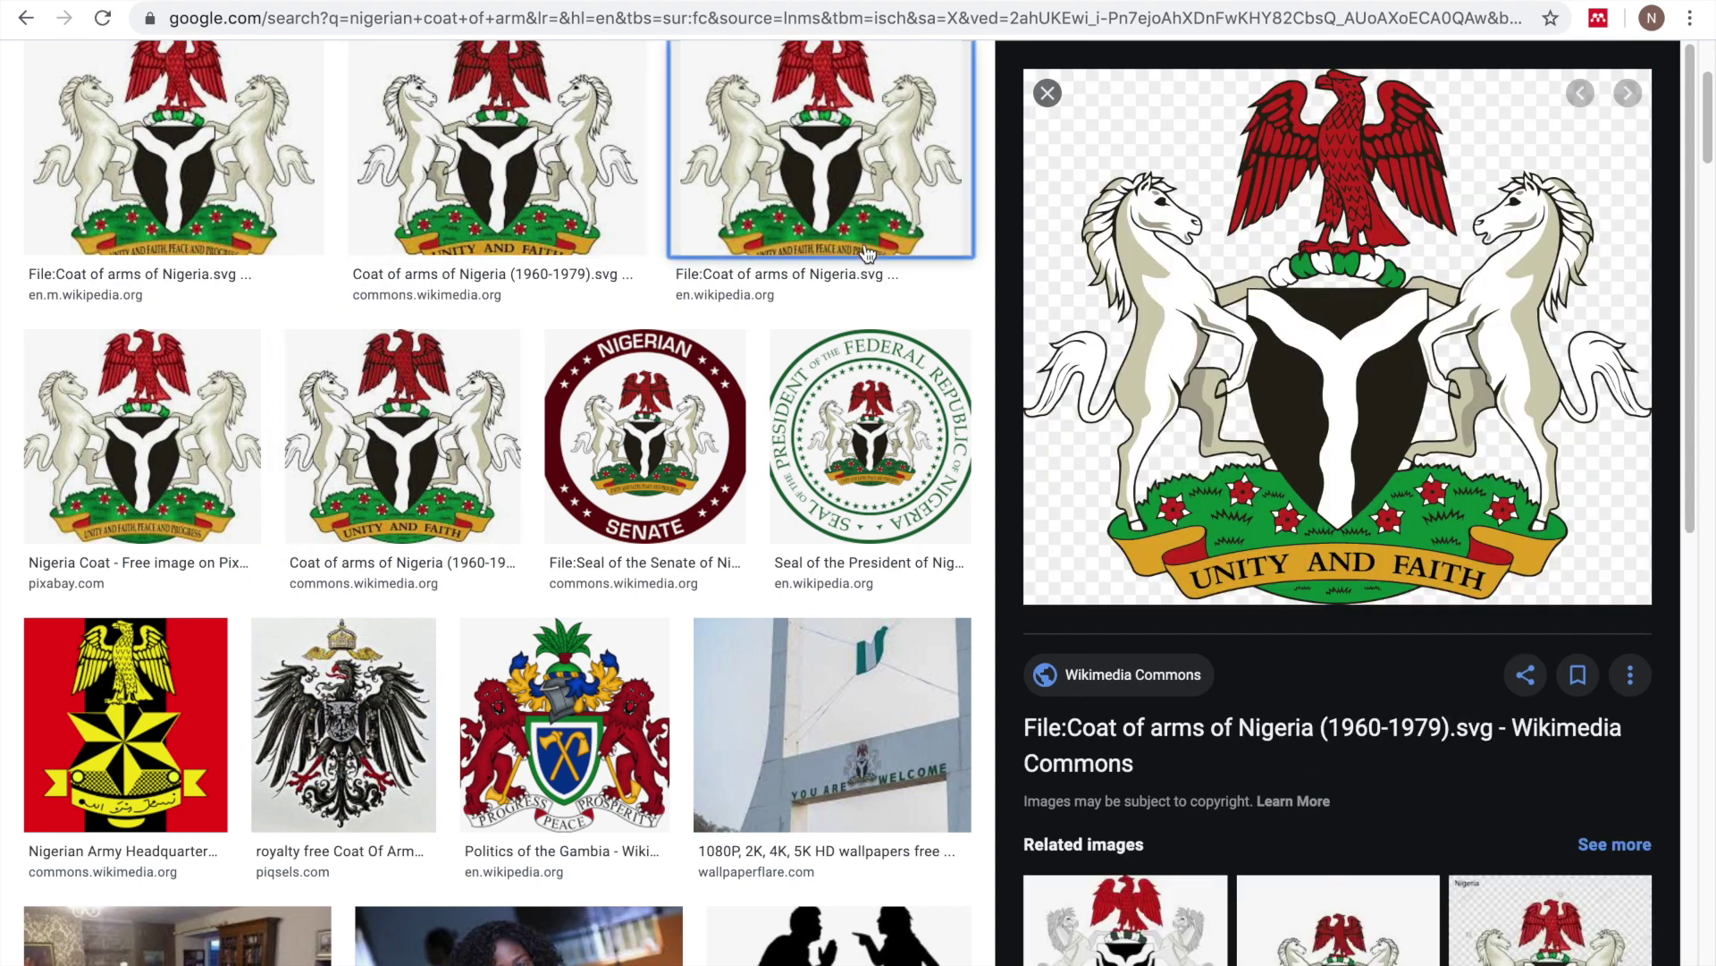
{"action": "left_click", "coordinate": [228, 417]}
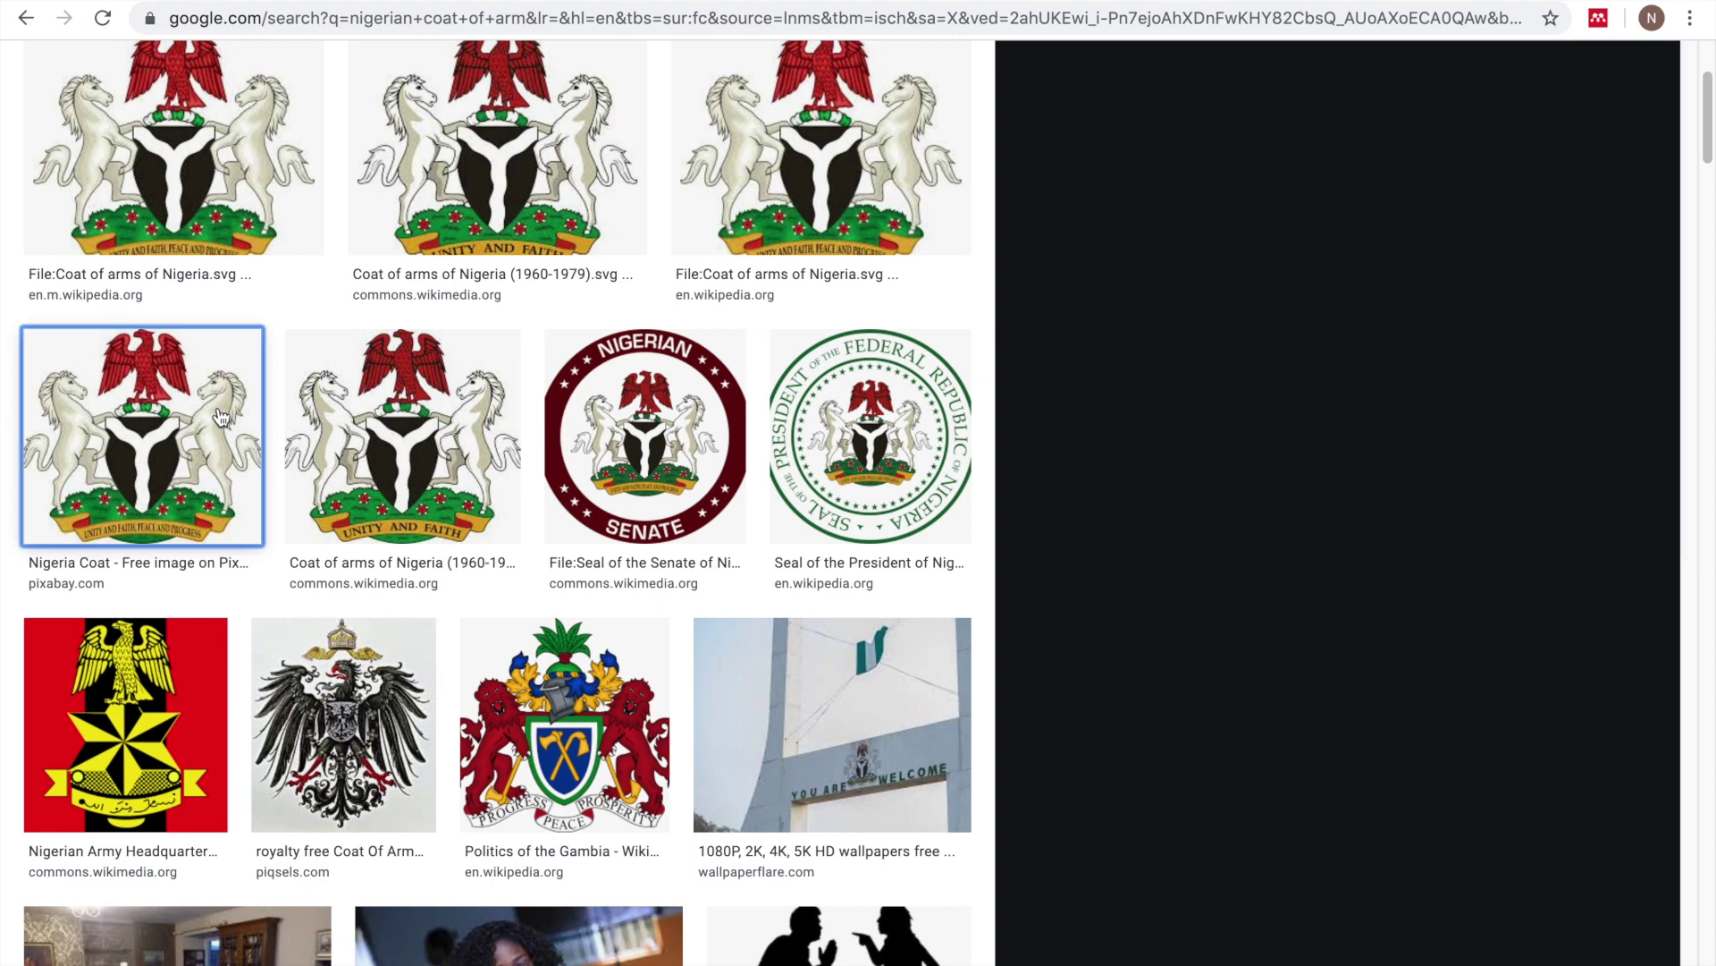
{"action": "left_click", "coordinate": [430, 465]}
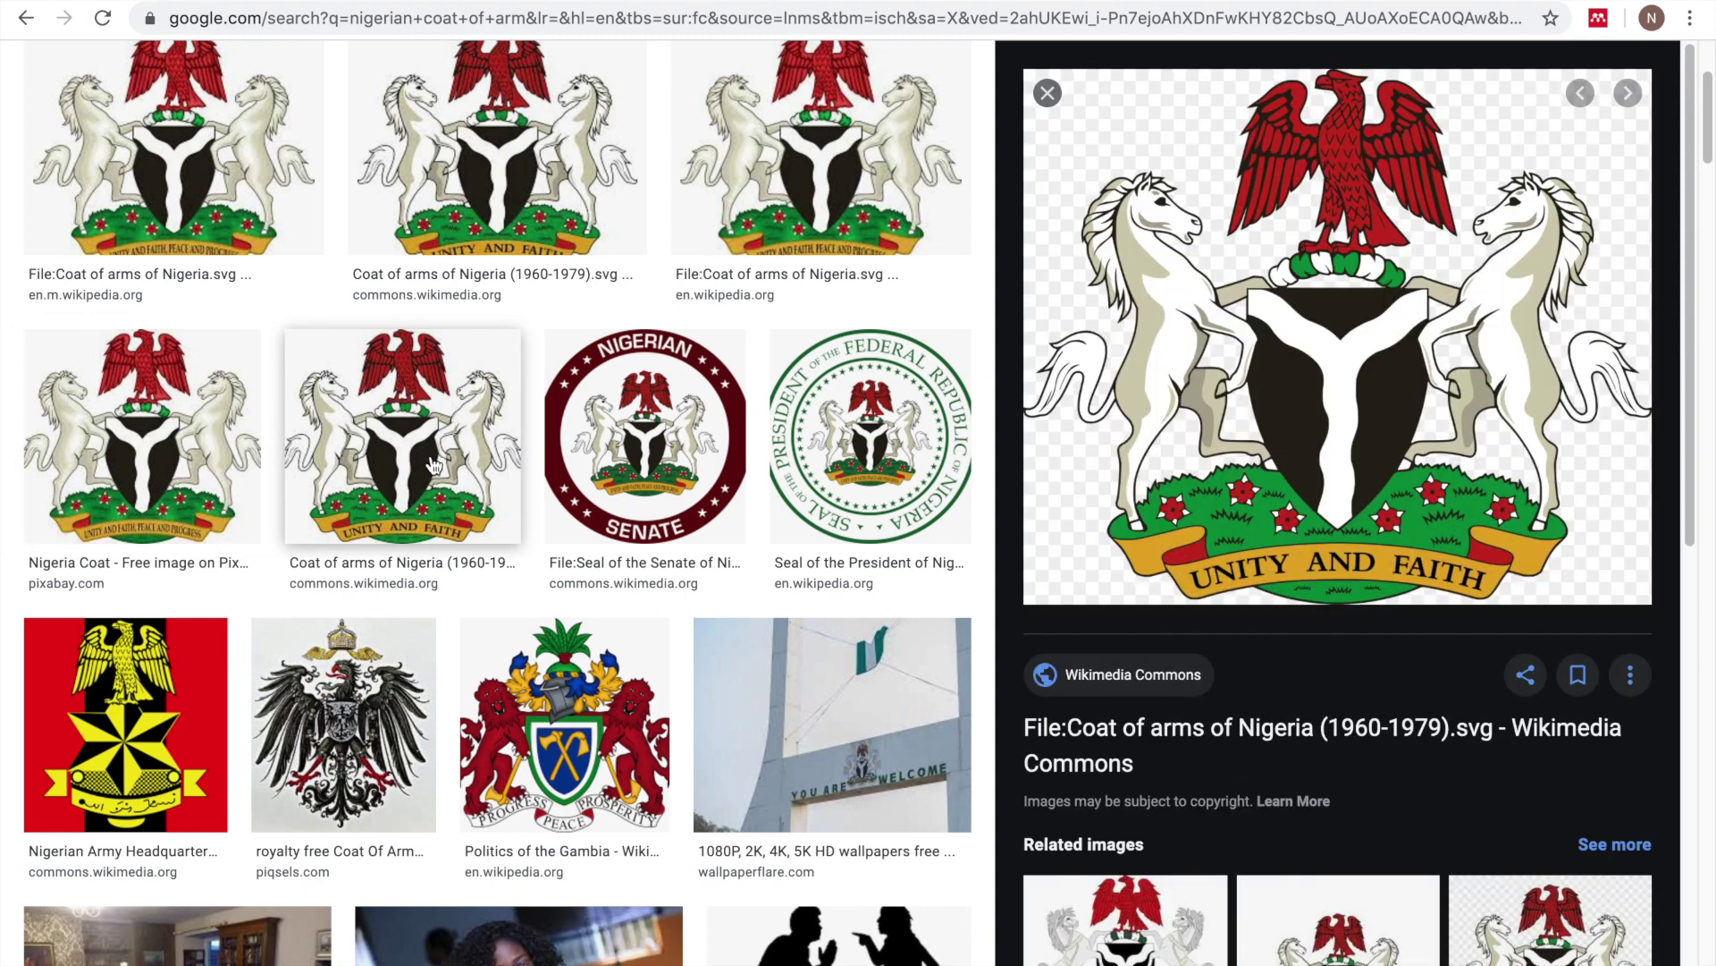
{"action": "scroll", "coordinate": [282, 659], "scroll_direction": "up", "scroll_amount": 3}
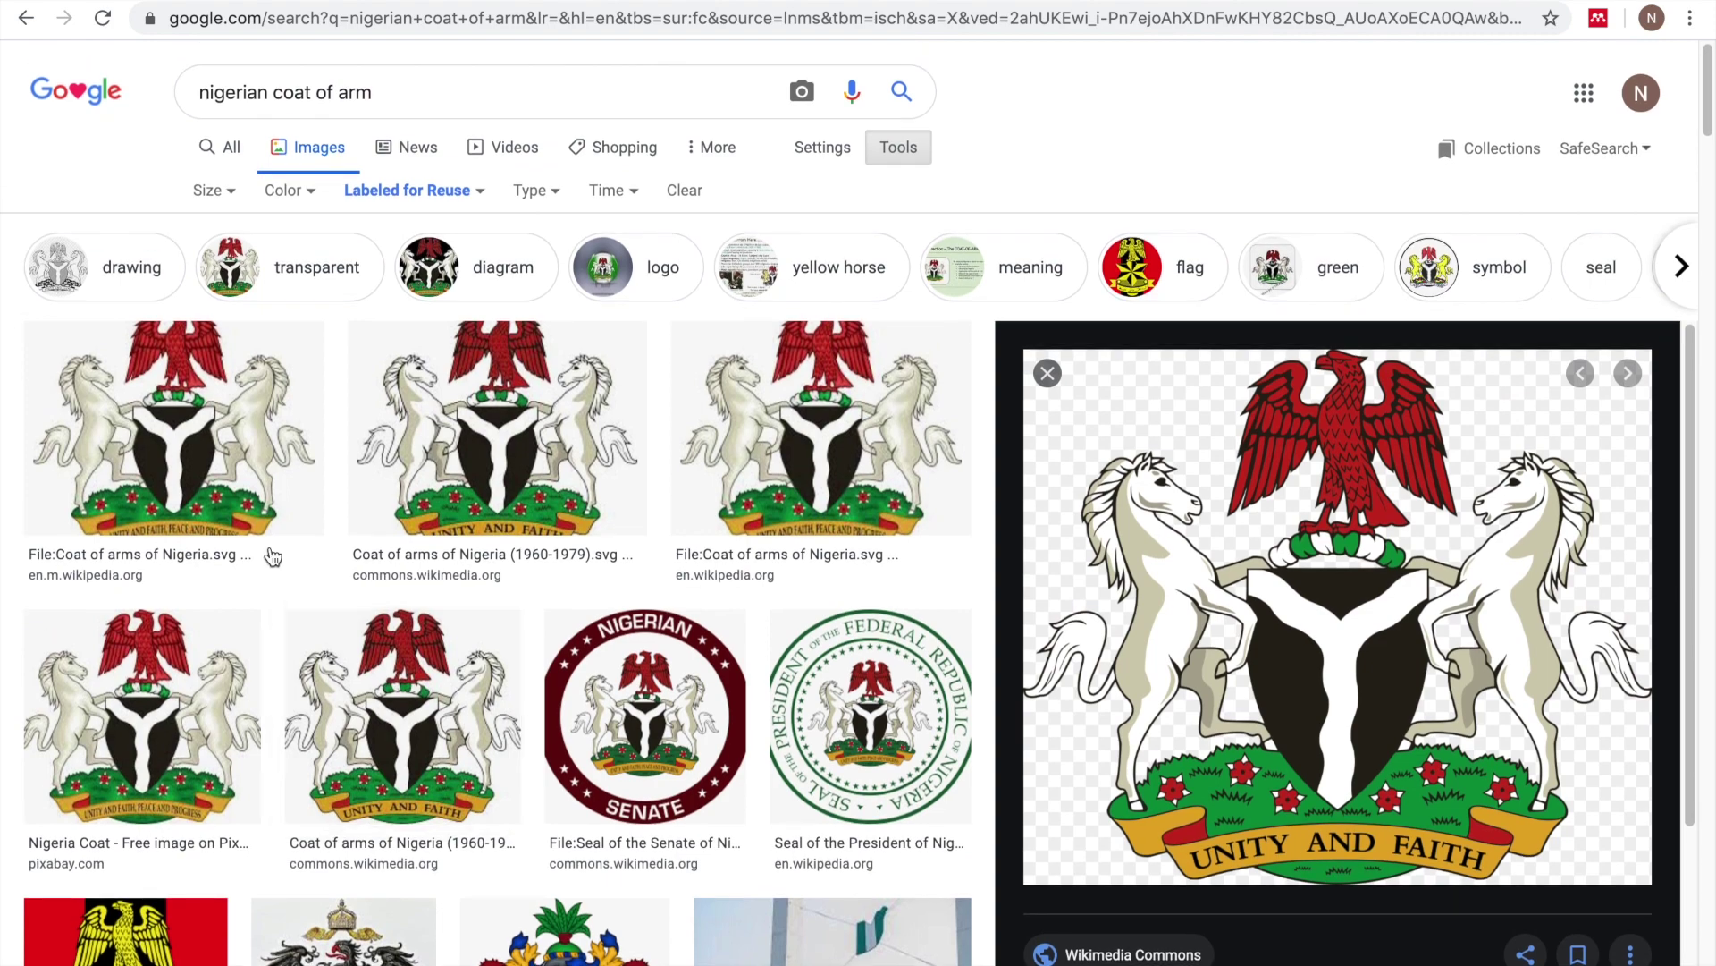
- Preview the first result, File:Coat of arms of Nigeria.svg from Wikipedia, and copy its image address
{"action": "left_click", "coordinate": [229, 496]}
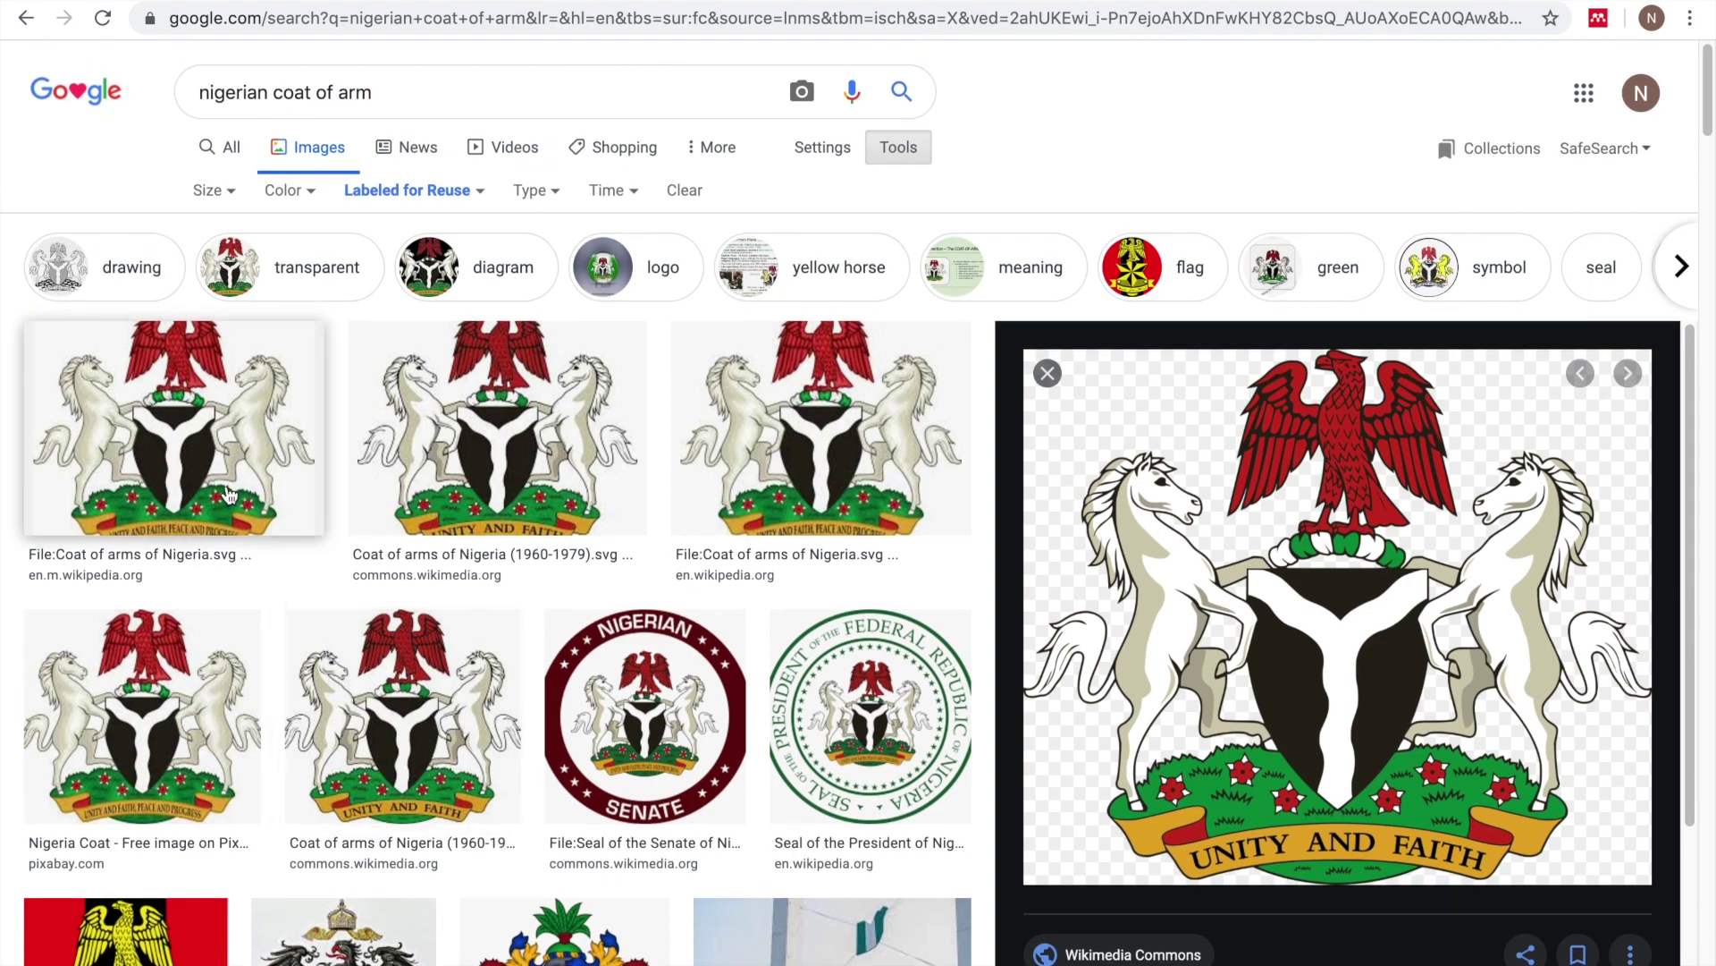
{"action": "scroll", "coordinate": [230, 495], "scroll_direction": "down", "scroll_amount": 3}
{"action": "scroll", "coordinate": [257, 527], "scroll_direction": "up", "scroll_amount": 3}
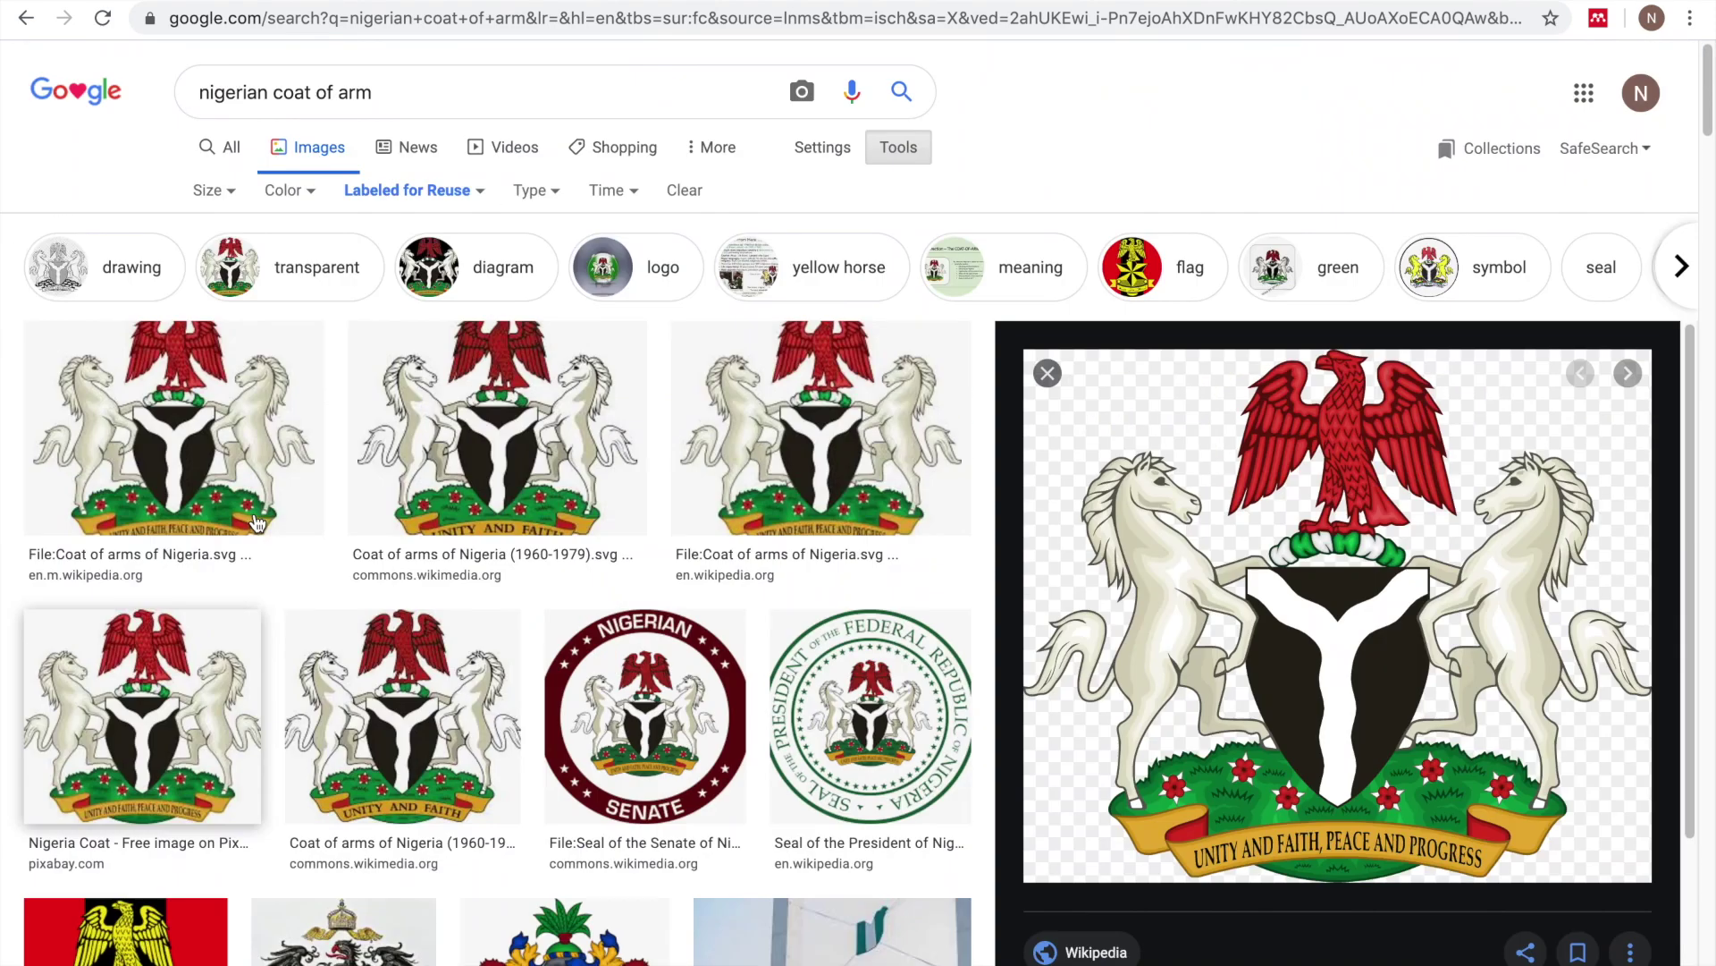
{"action": "right_click", "coordinate": [1271, 633]}
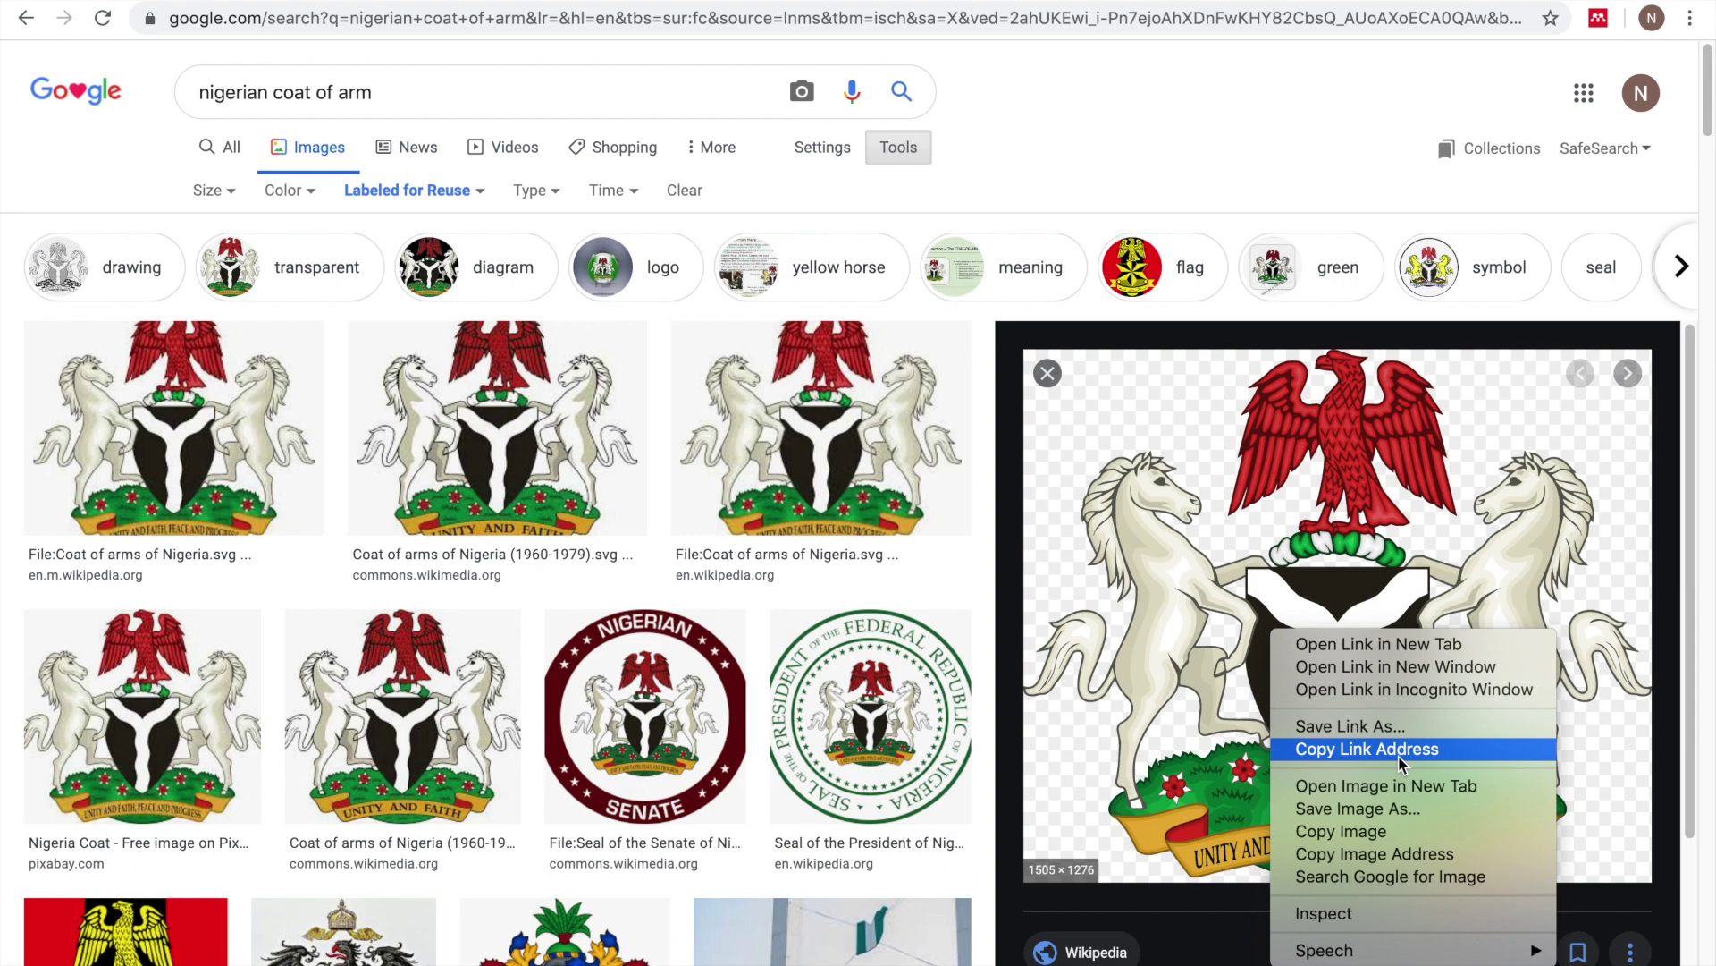
{"action": "left_click", "coordinate": [1406, 877]}
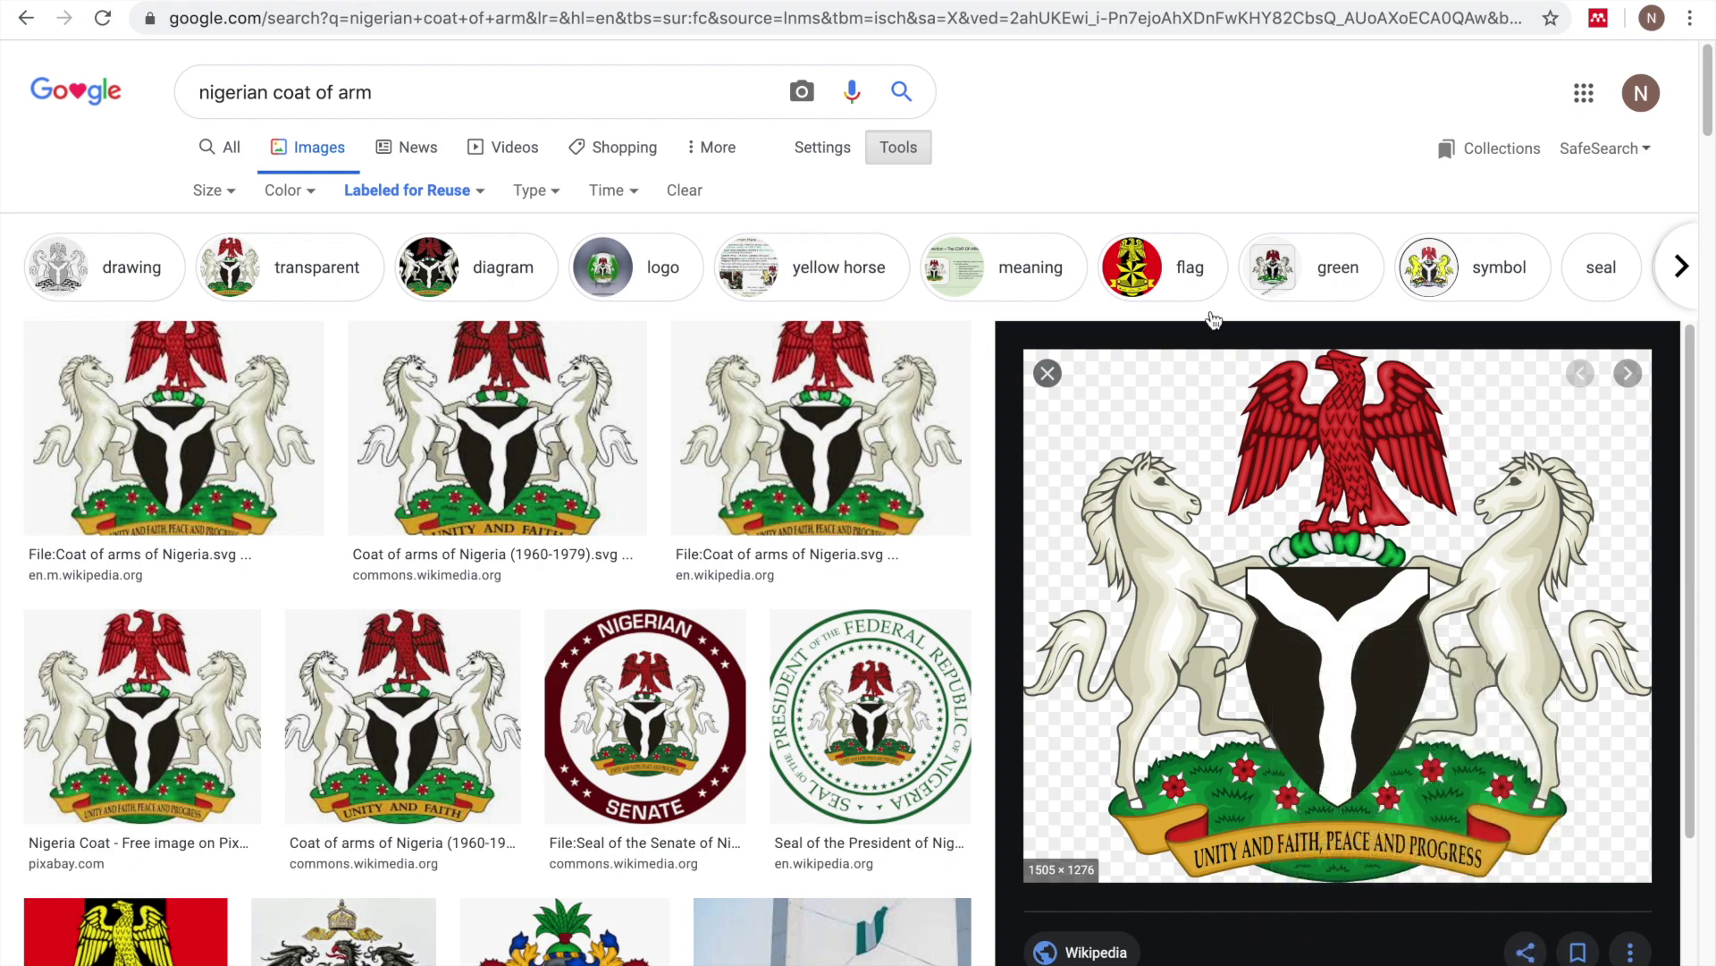
- Switch to the Data Studio report and insert an image by URL using the copied Wikimedia address of Coat_of_arms_of_Nigeria.svg
{"action": "left_click", "coordinate": [367, 0]}
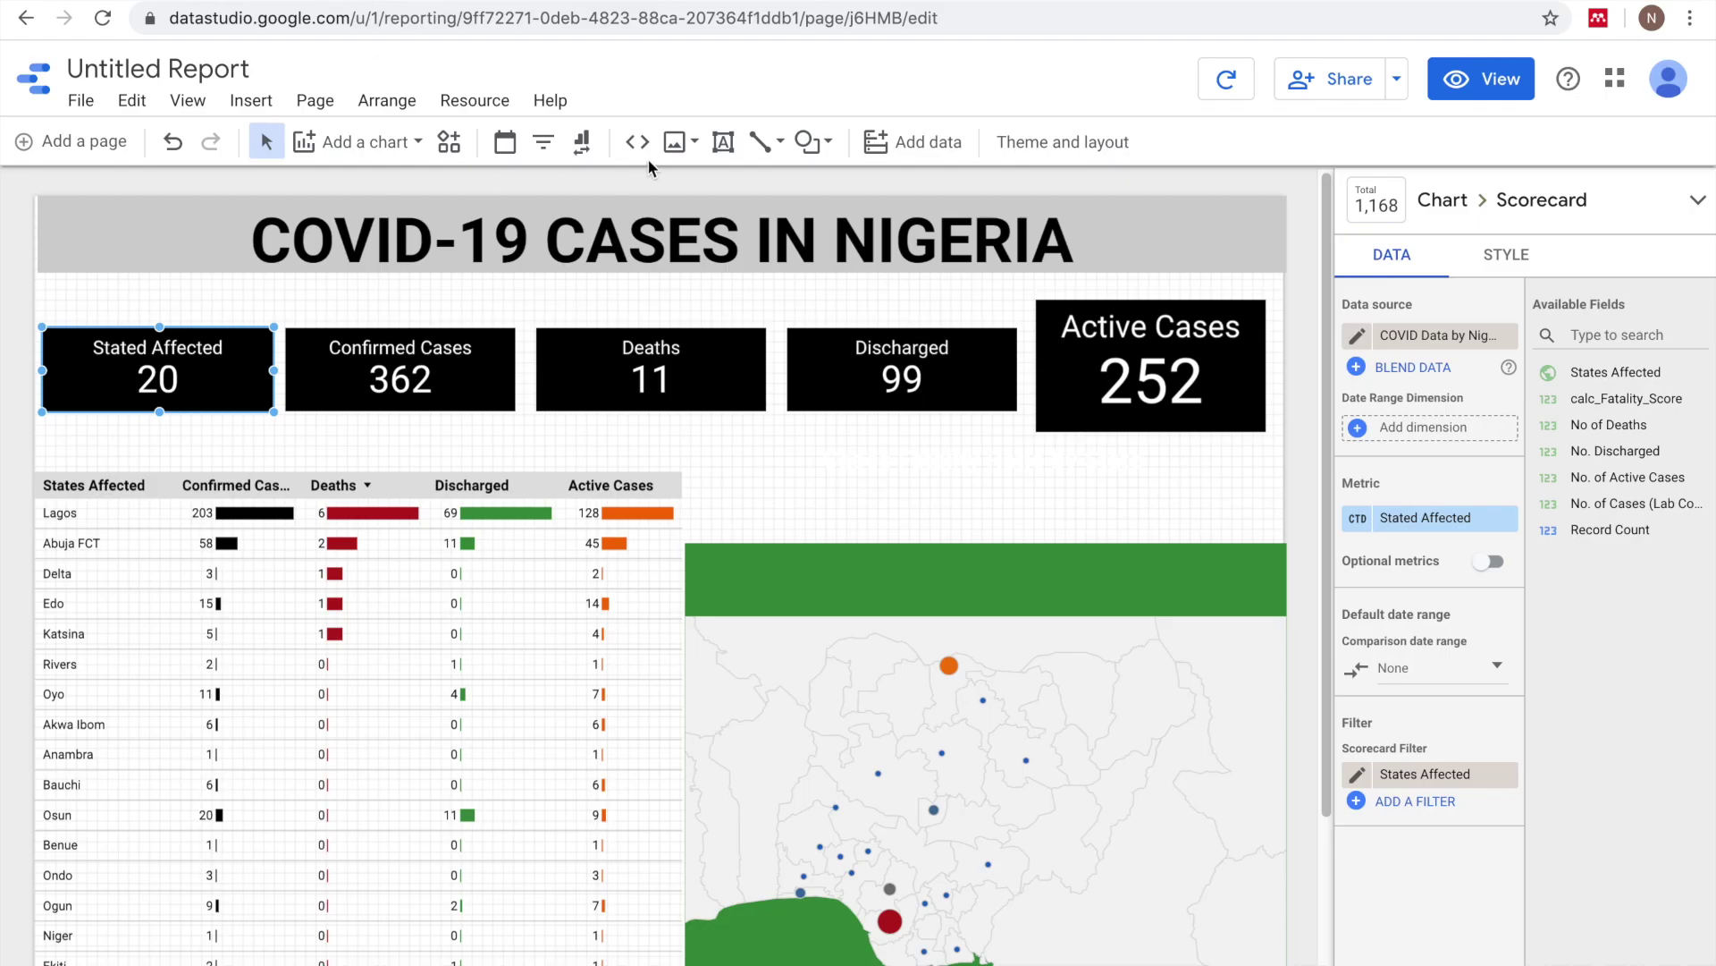
{"action": "left_click", "coordinate": [676, 141]}
{"action": "left_click", "coordinate": [724, 241]}
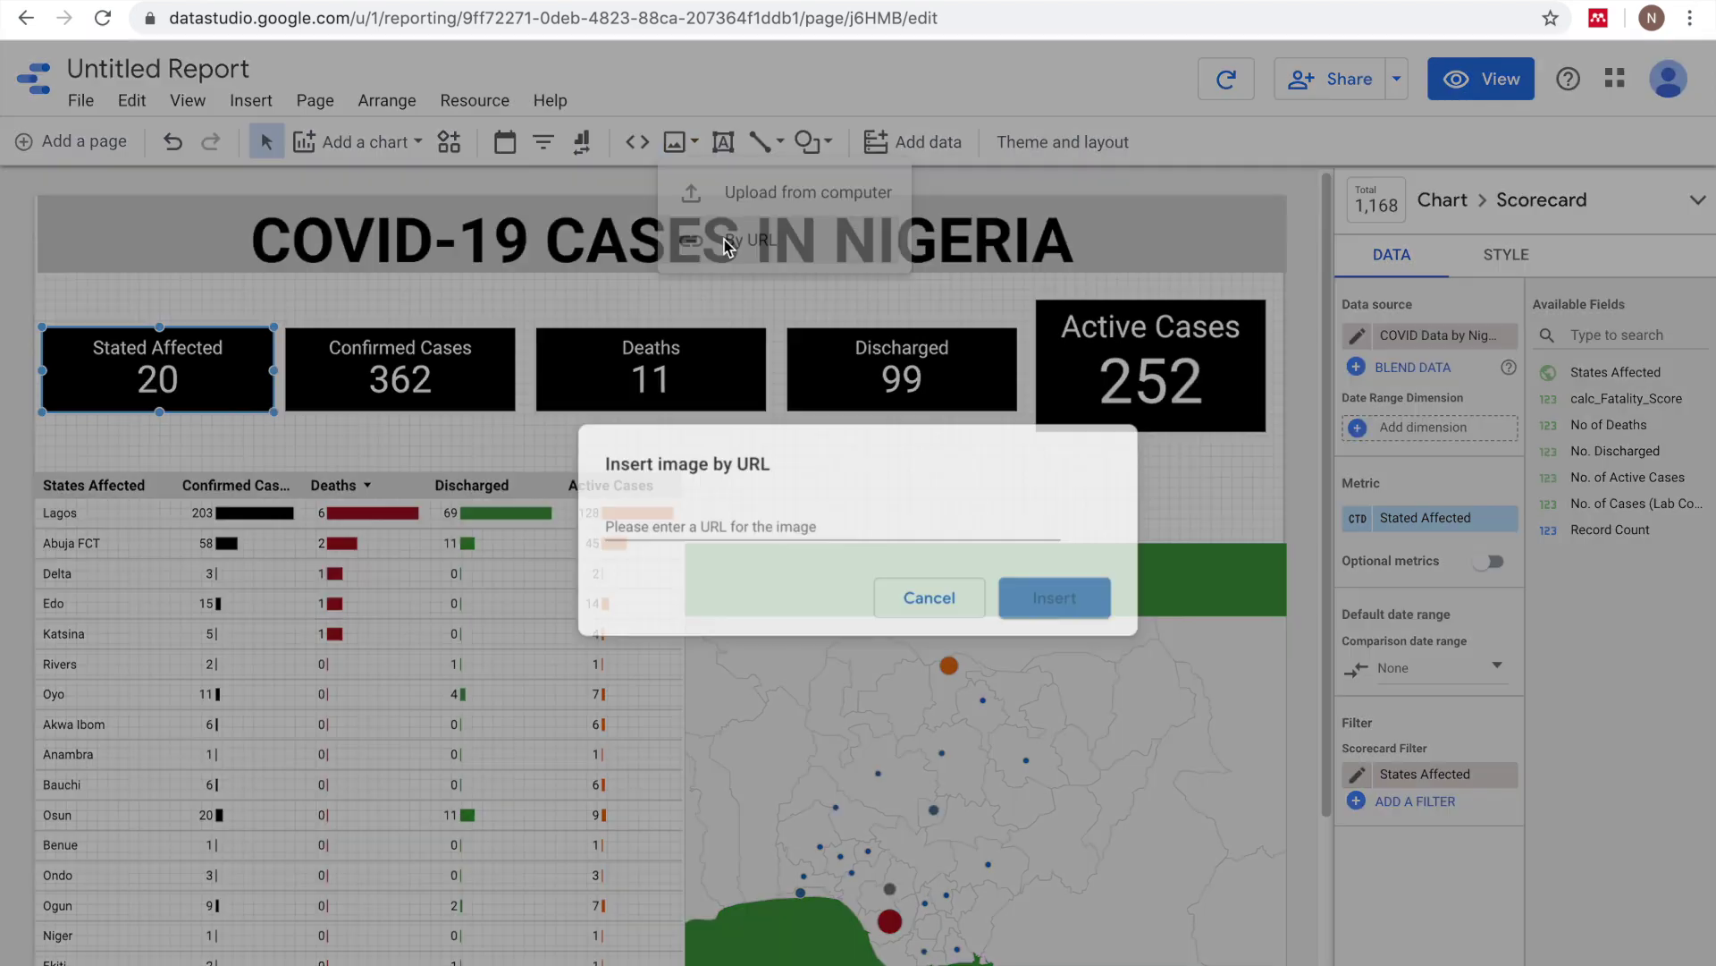
{"action": "type", "text": "https://upload.wikimedia.org/wikipedia/commons/b/bc/Coat_of_arms_of_Nigeria.svg"}
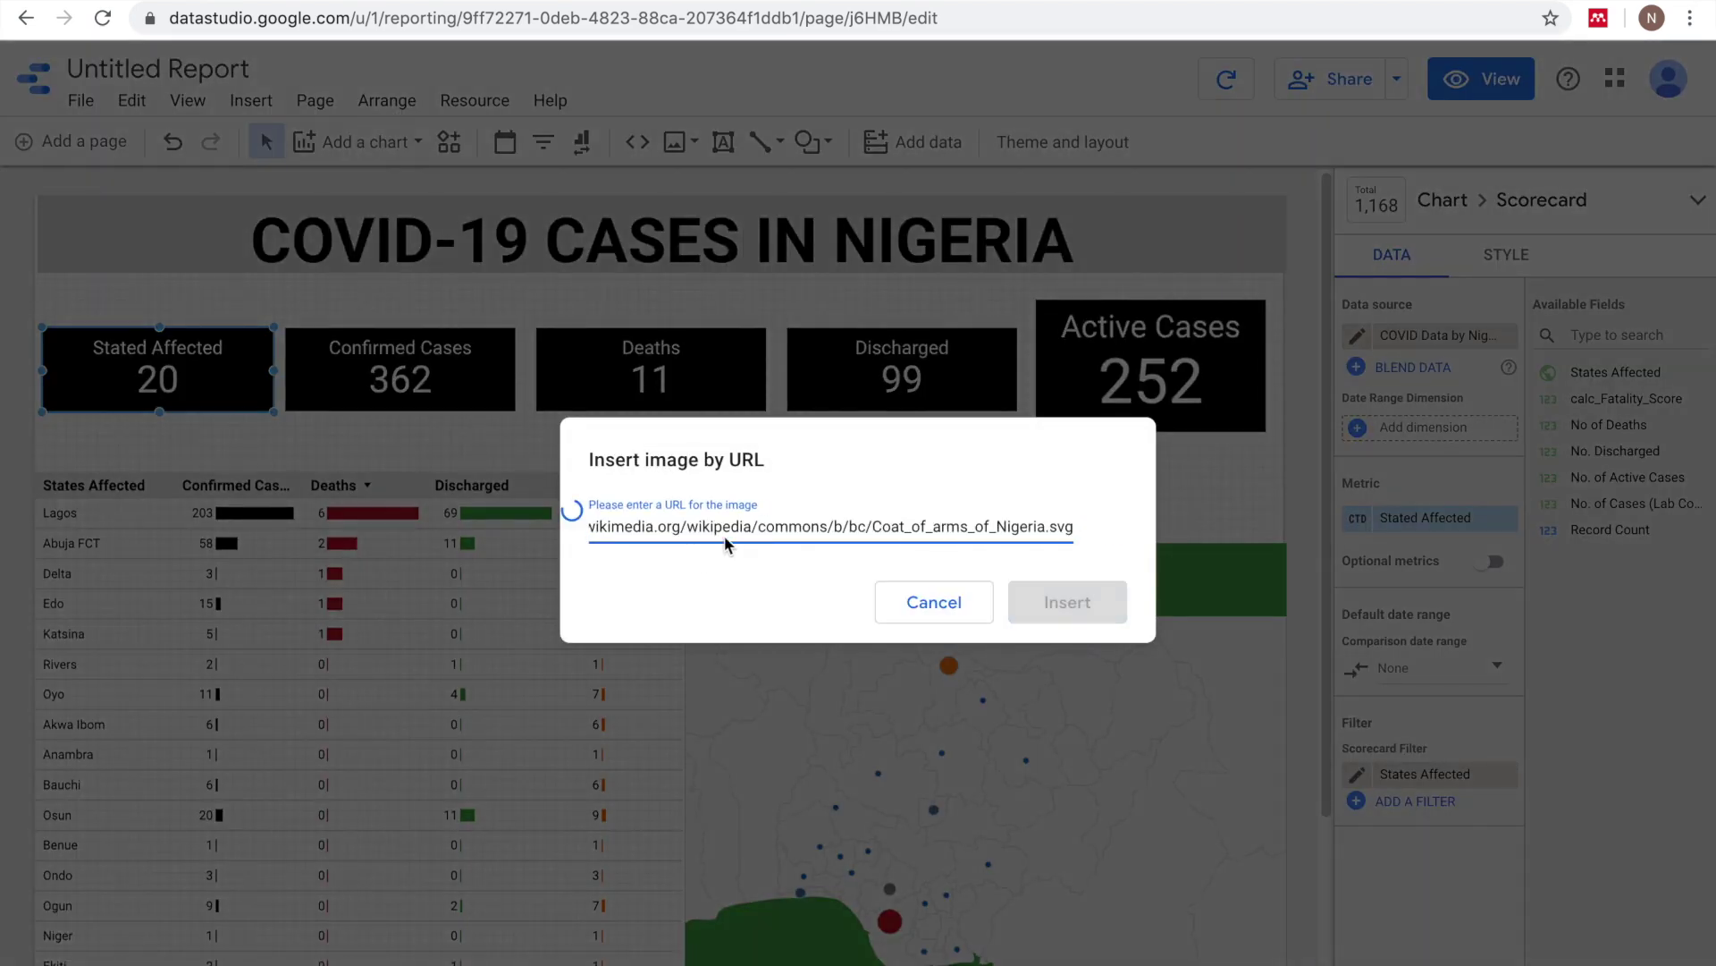
{"action": "left_click", "coordinate": [1041, 603]}
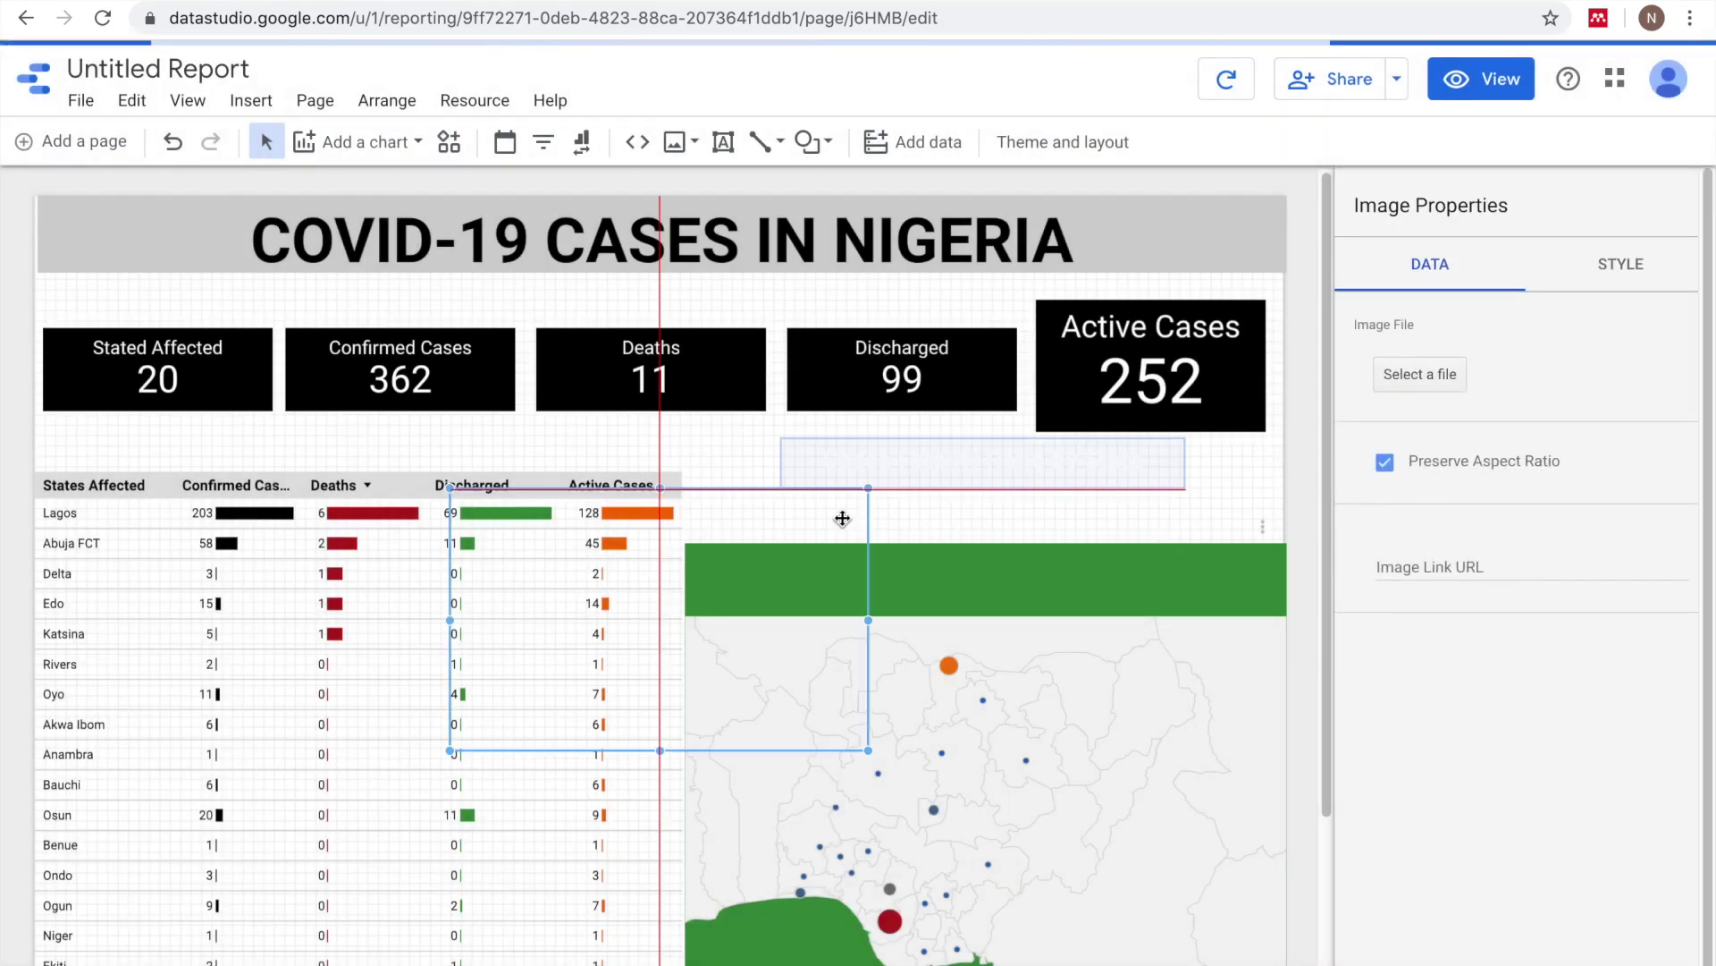
- Move and shrink the coat of arms into the page's upper-left corner, and resize the title banner to start beside it, slightly taller
{"action": "left_click_drag", "start_coordinate": [744, 510], "coordinate": [306, 216]}
{"action": "left_click_drag", "start_coordinate": [321, 458], "coordinate": [166, 269]}
{"action": "left_click", "coordinate": [221, 256]}
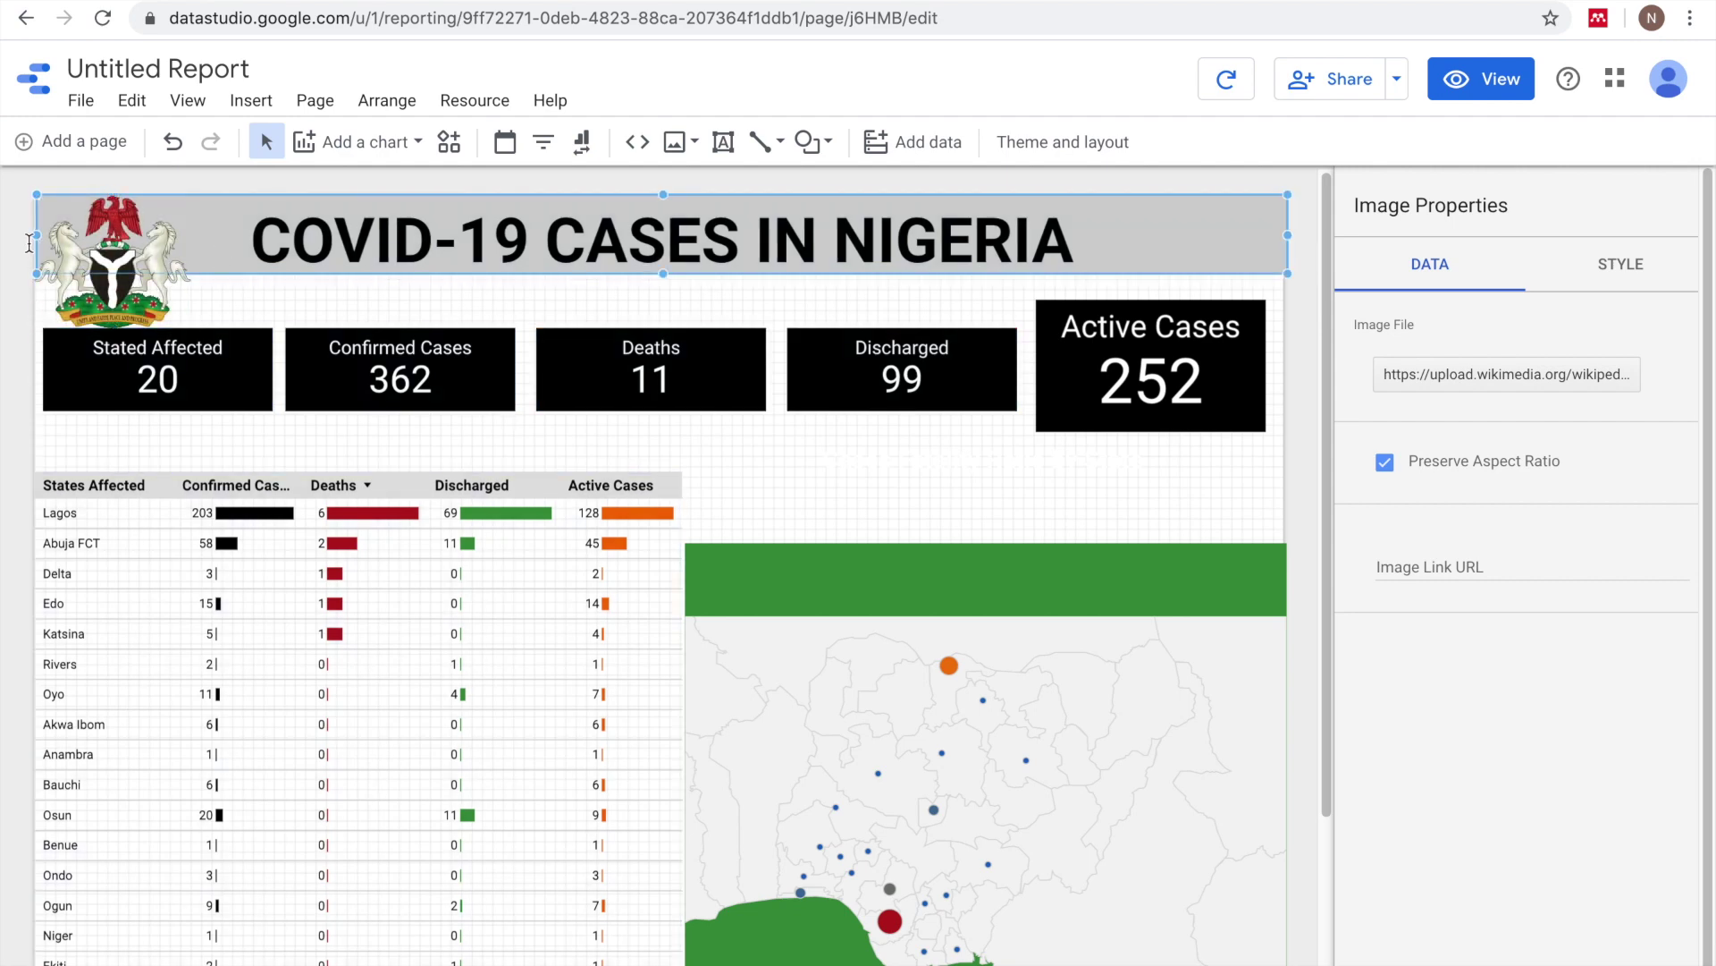
{"action": "left_click_drag", "start_coordinate": [39, 246], "coordinate": [190, 283]}
{"action": "left_click_drag", "start_coordinate": [741, 277], "coordinate": [741, 285]}
- Shrink the coat of arms further and resize the title banner to meet its edge and match its height
{"action": "left_click", "coordinate": [123, 257]}
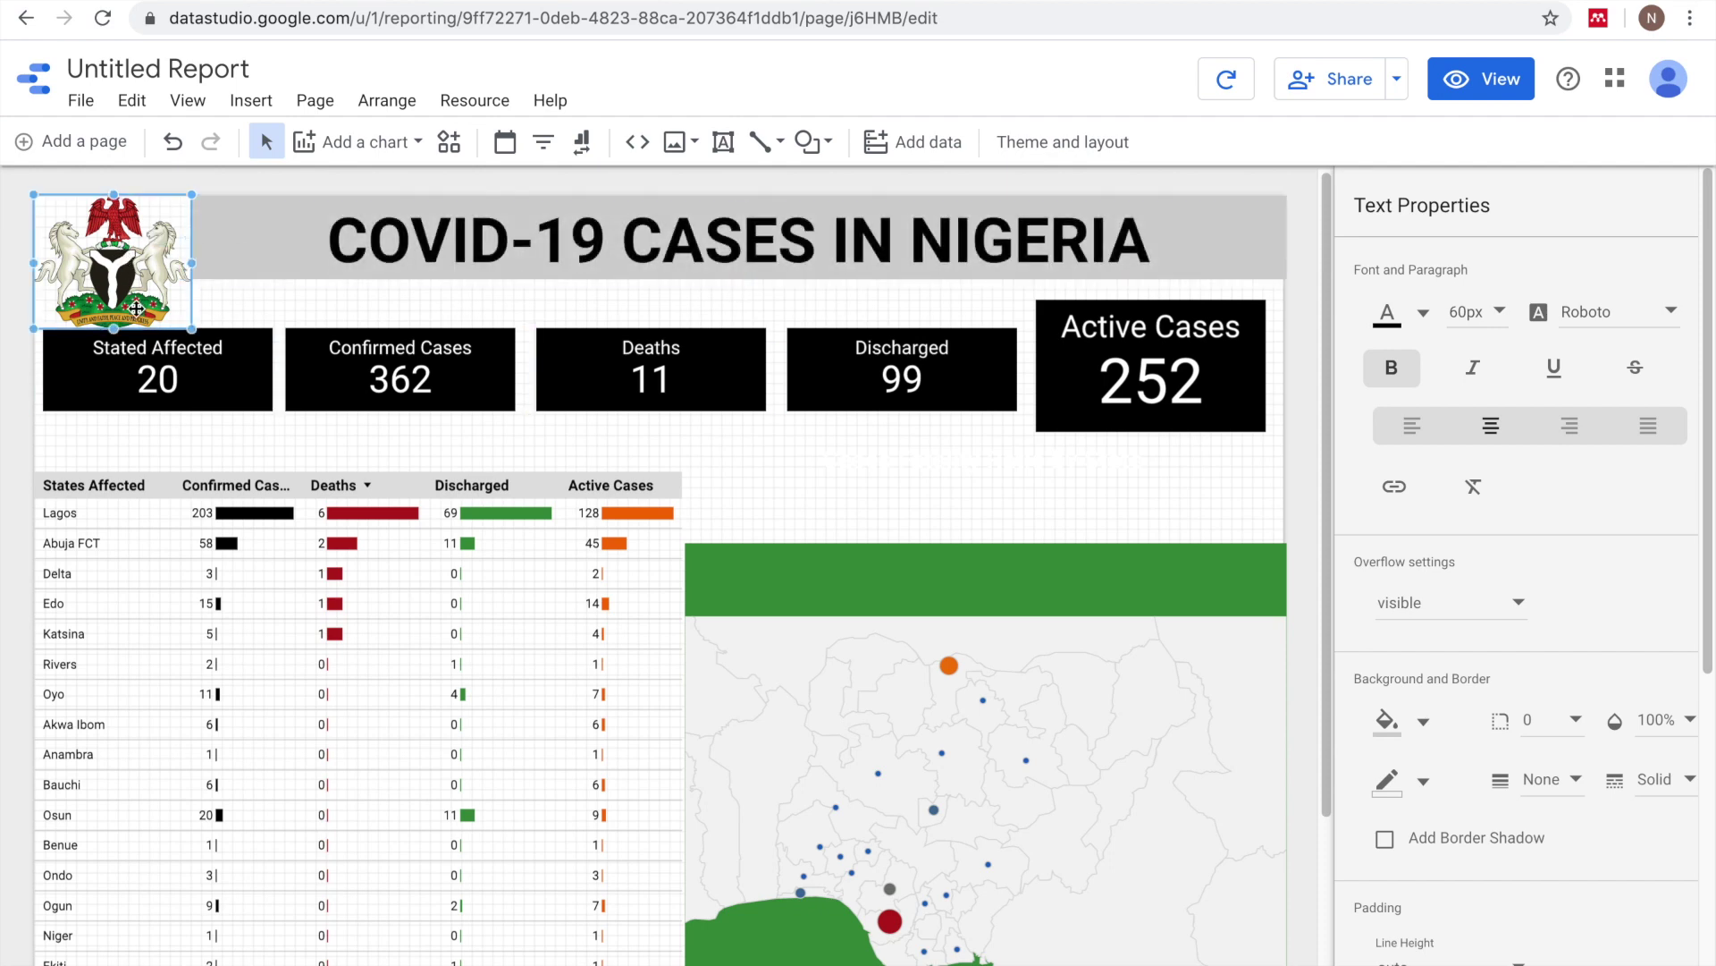
{"action": "left_click_drag", "start_coordinate": [114, 329], "coordinate": [149, 245]}
{"action": "left_click", "coordinate": [199, 250]}
{"action": "left_click_drag", "start_coordinate": [715, 283], "coordinate": [715, 290]}
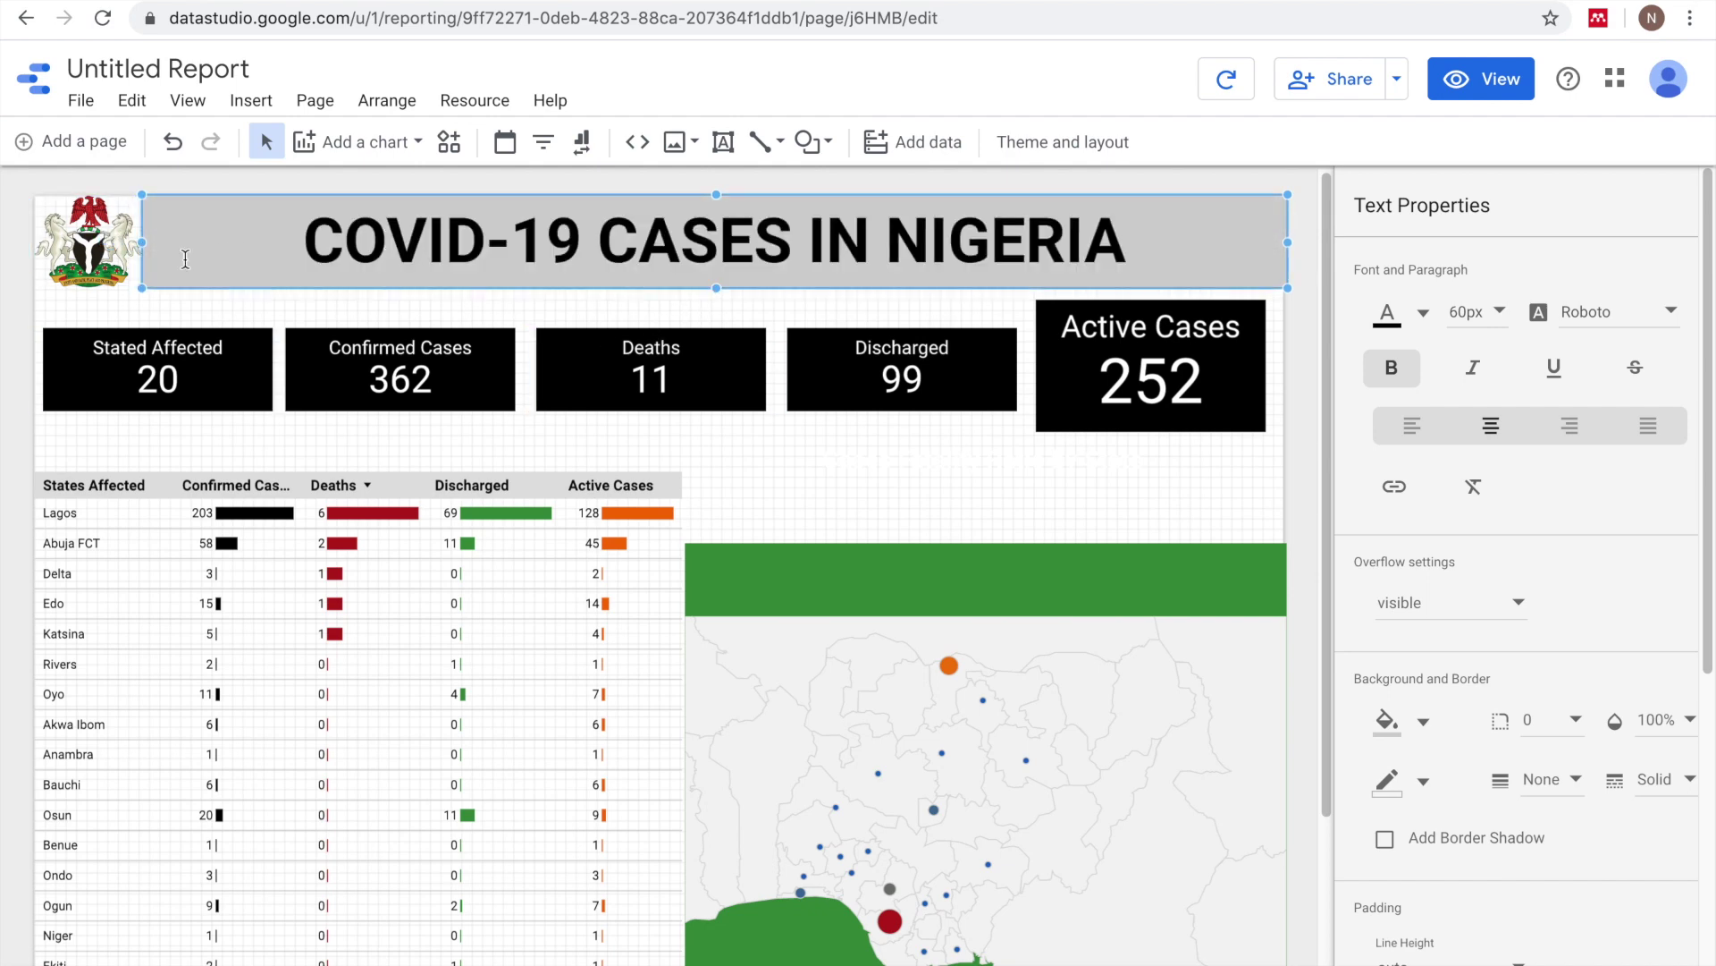
- Group the coat of arms image with the title banner
{"action": "right_click", "coordinate": [102, 256]}
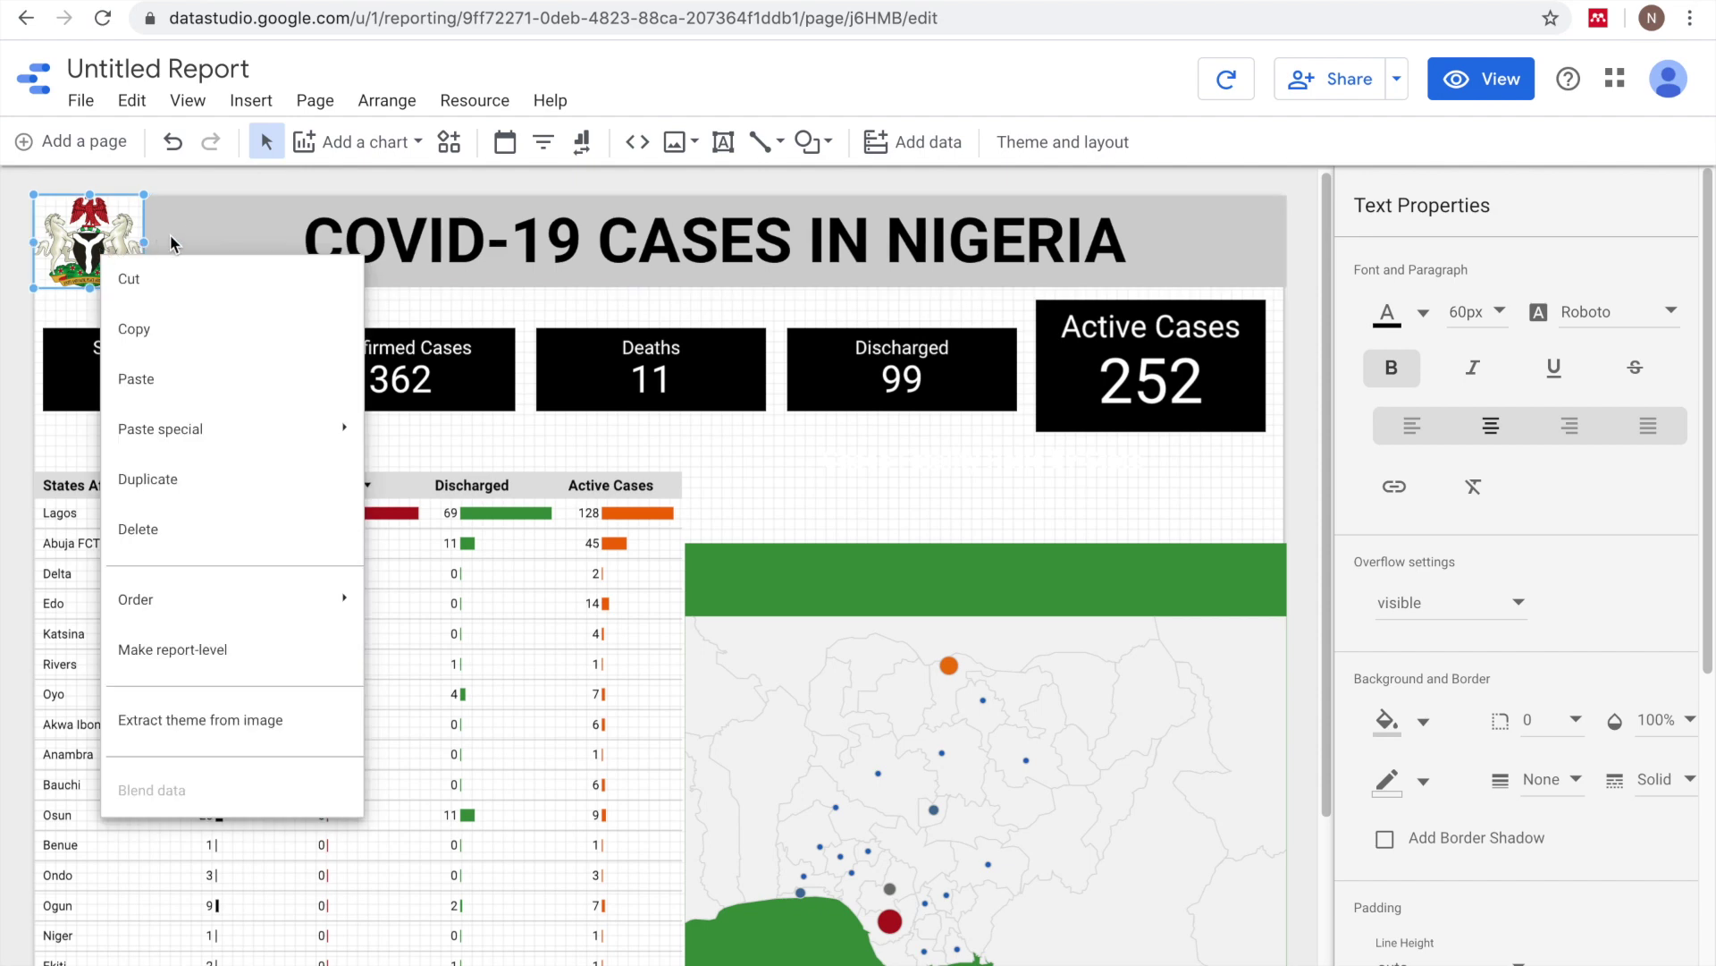
{"action": "left_click", "coordinate": [214, 231]}
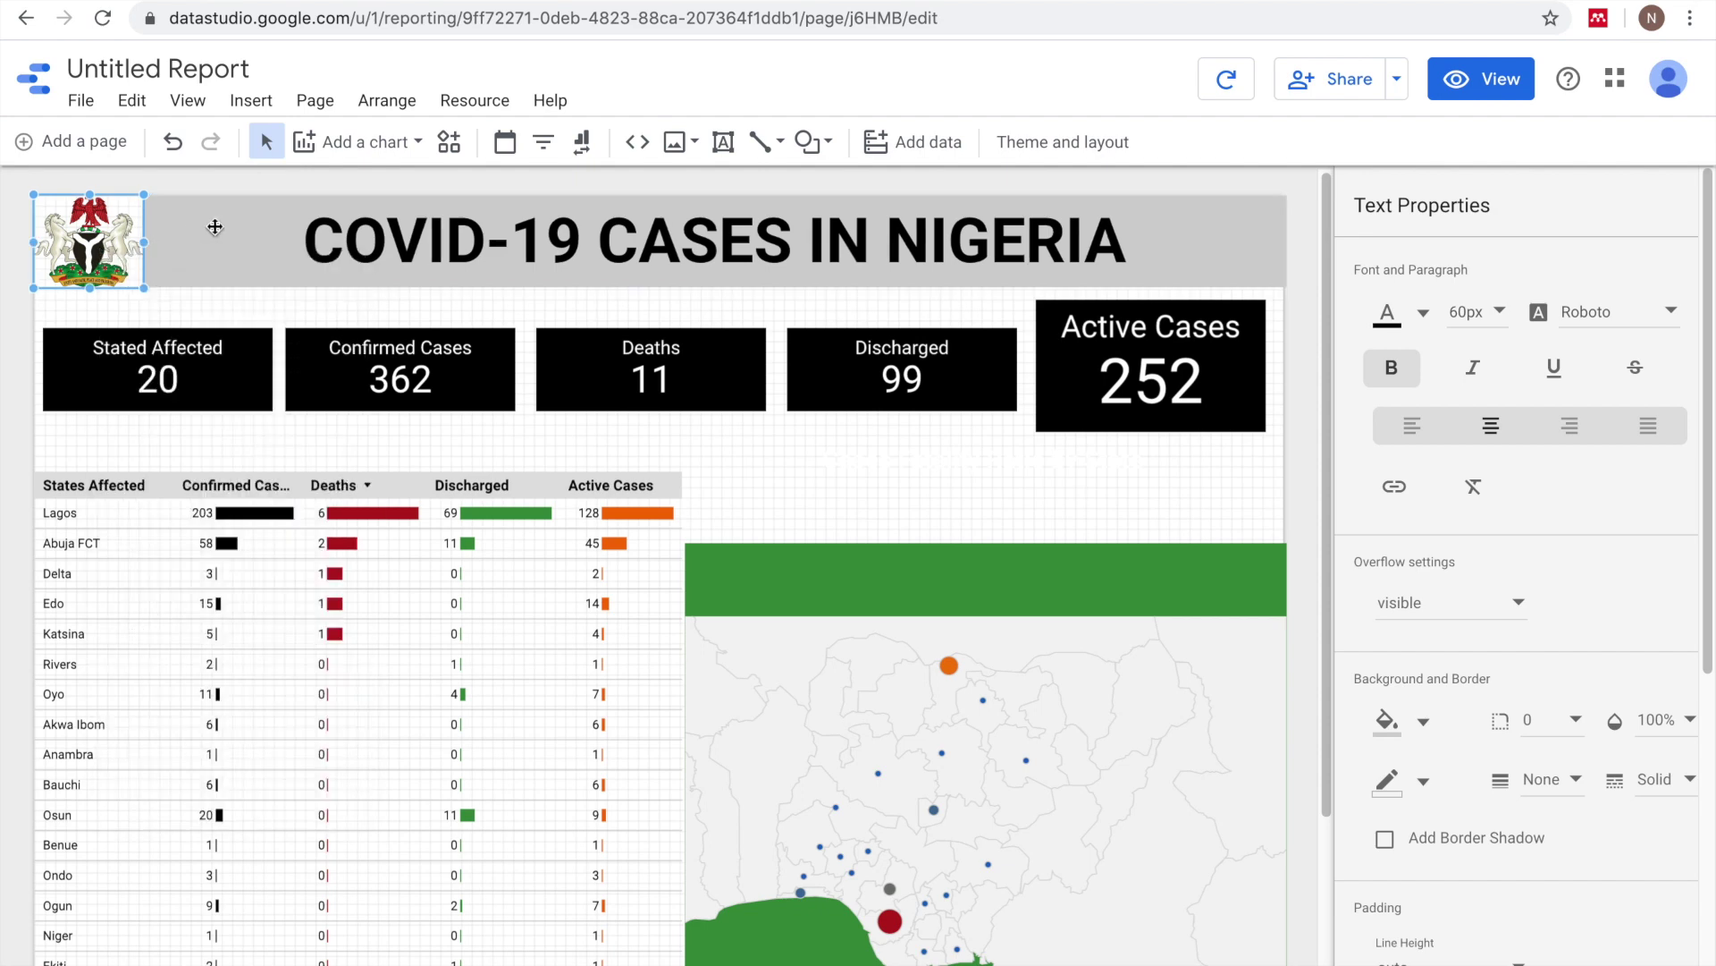
{"action": "left_click", "coordinate": [214, 226], "text": "shift"}
{"action": "right_click", "coordinate": [214, 226]}
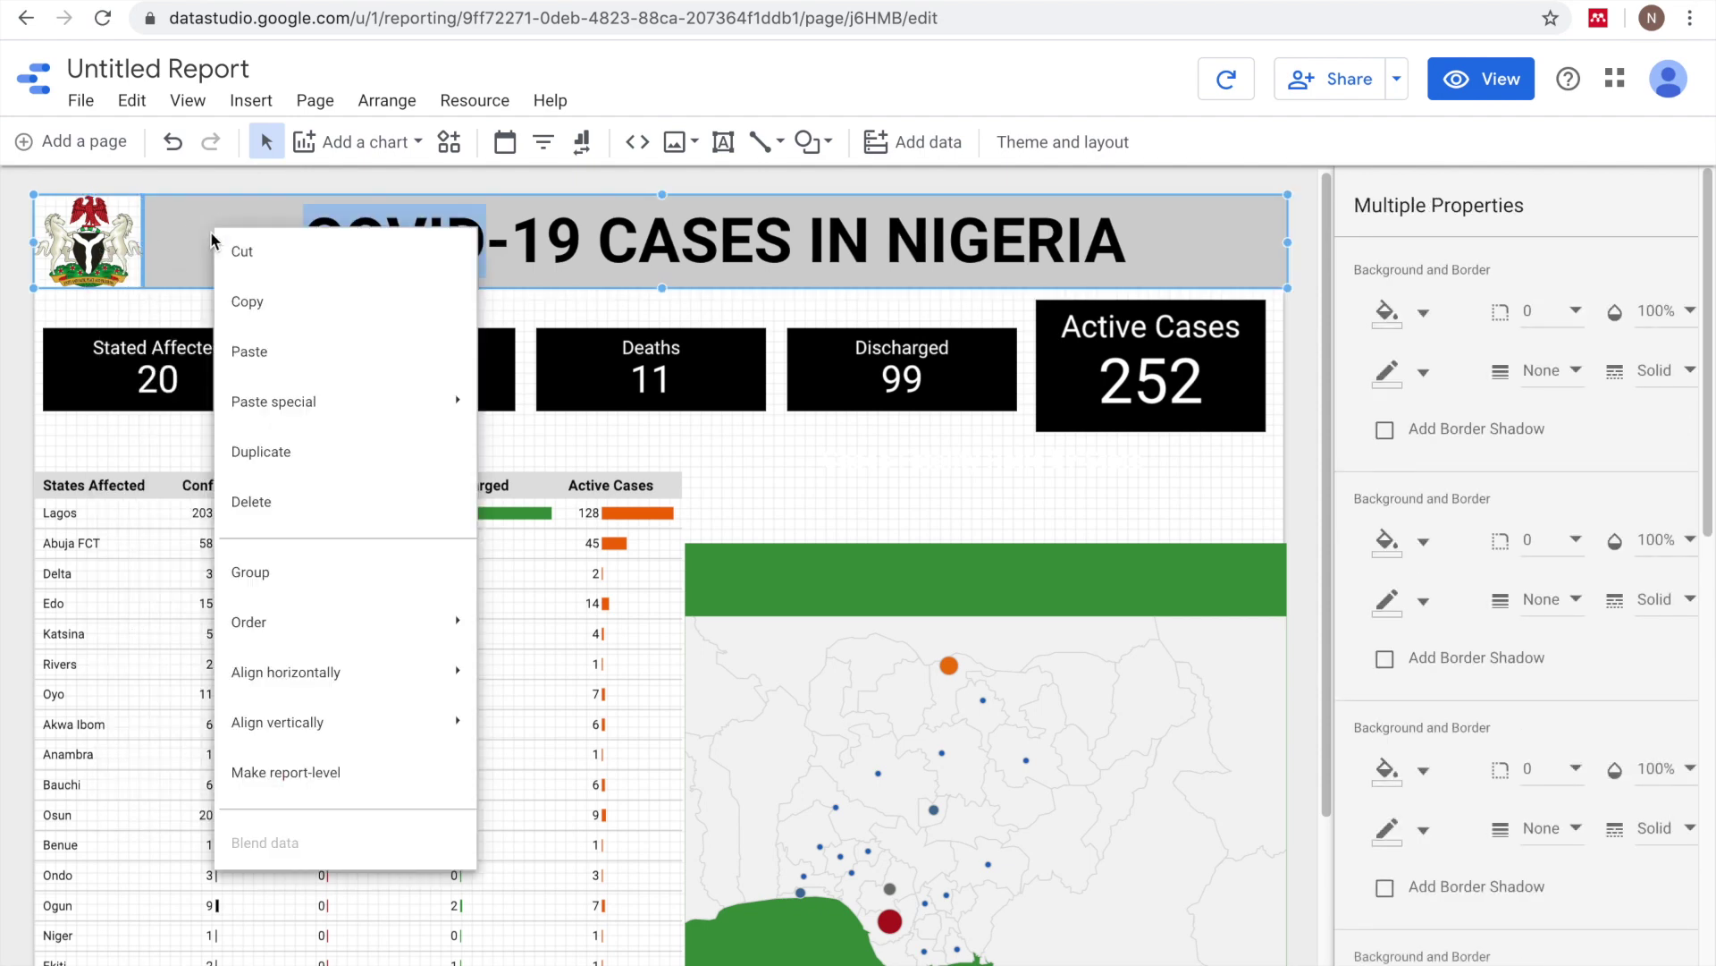
{"action": "left_click", "coordinate": [307, 592]}
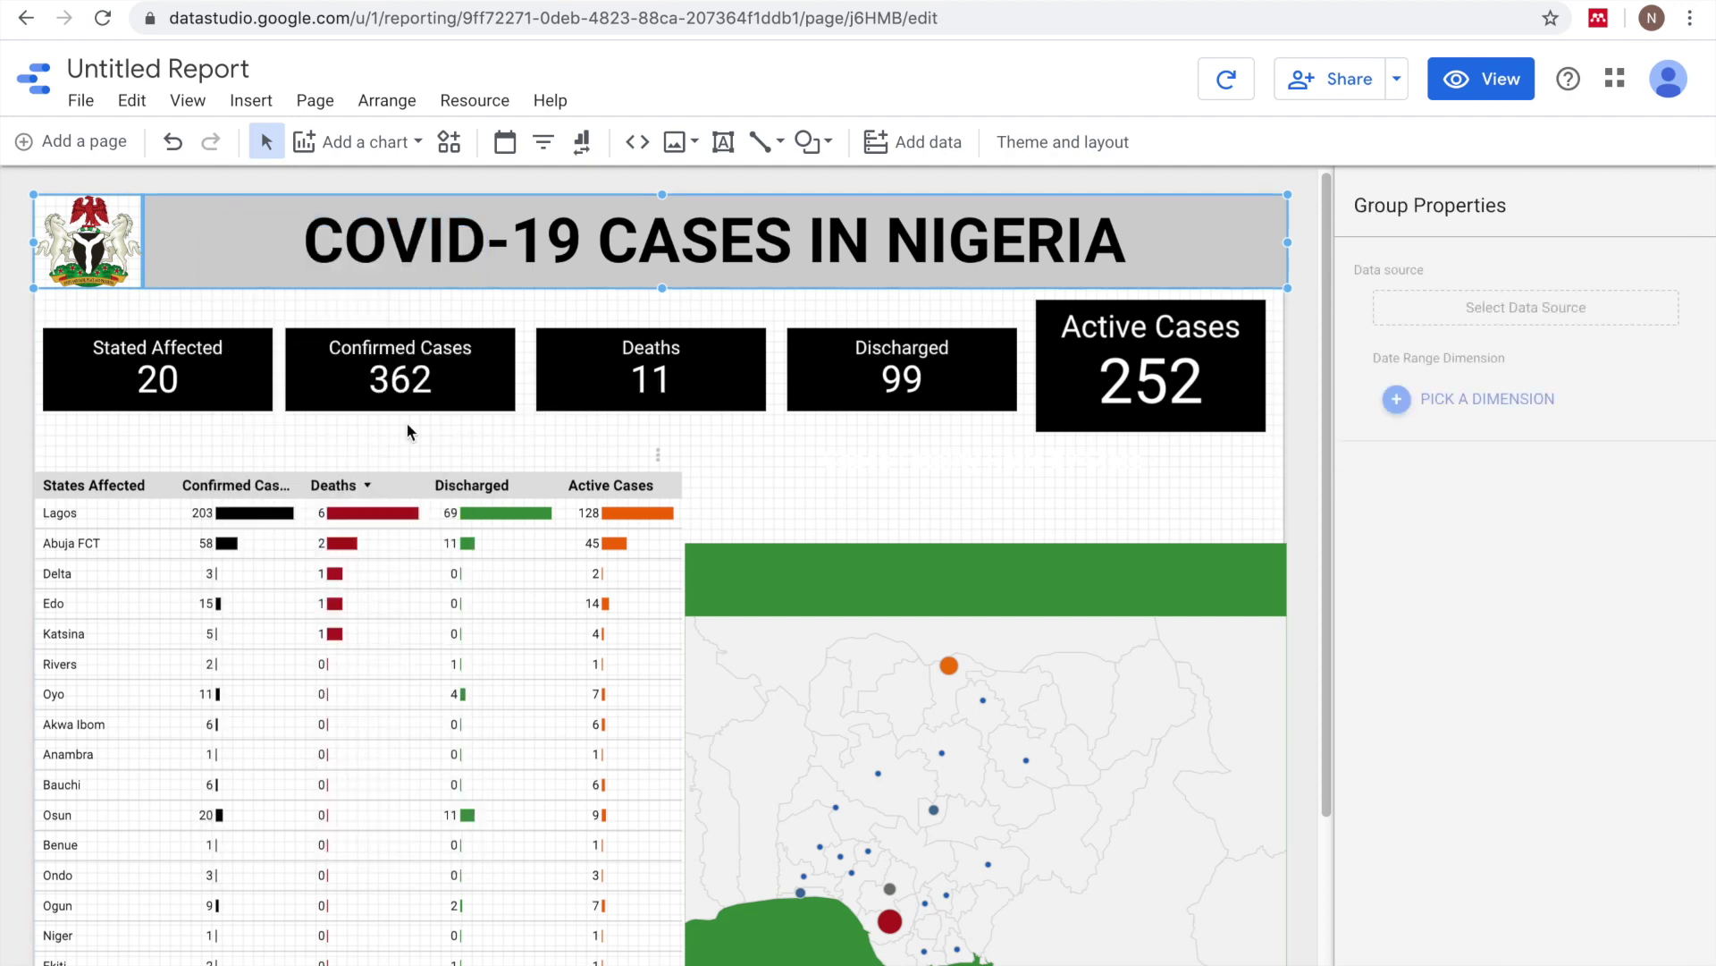
- Make the grouped title banner and coat of arms report-level, and add a second page to the report
{"action": "right_click", "coordinate": [229, 244]}
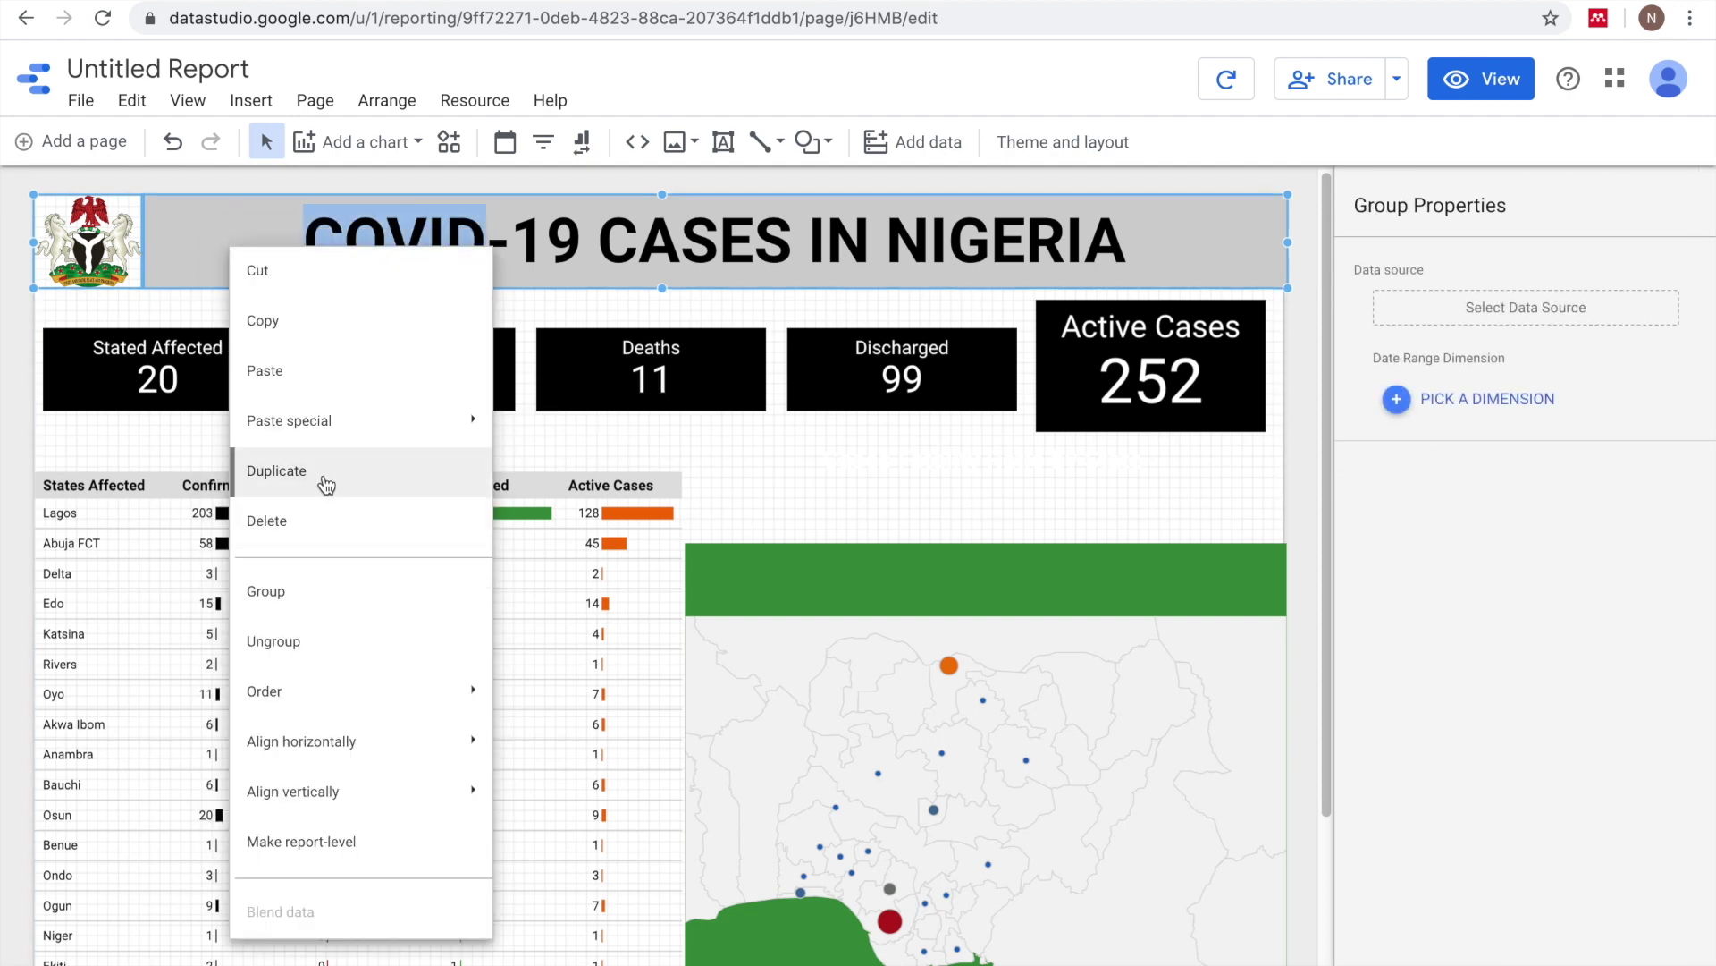
{"action": "mouse_move", "coordinate": [338, 706]}
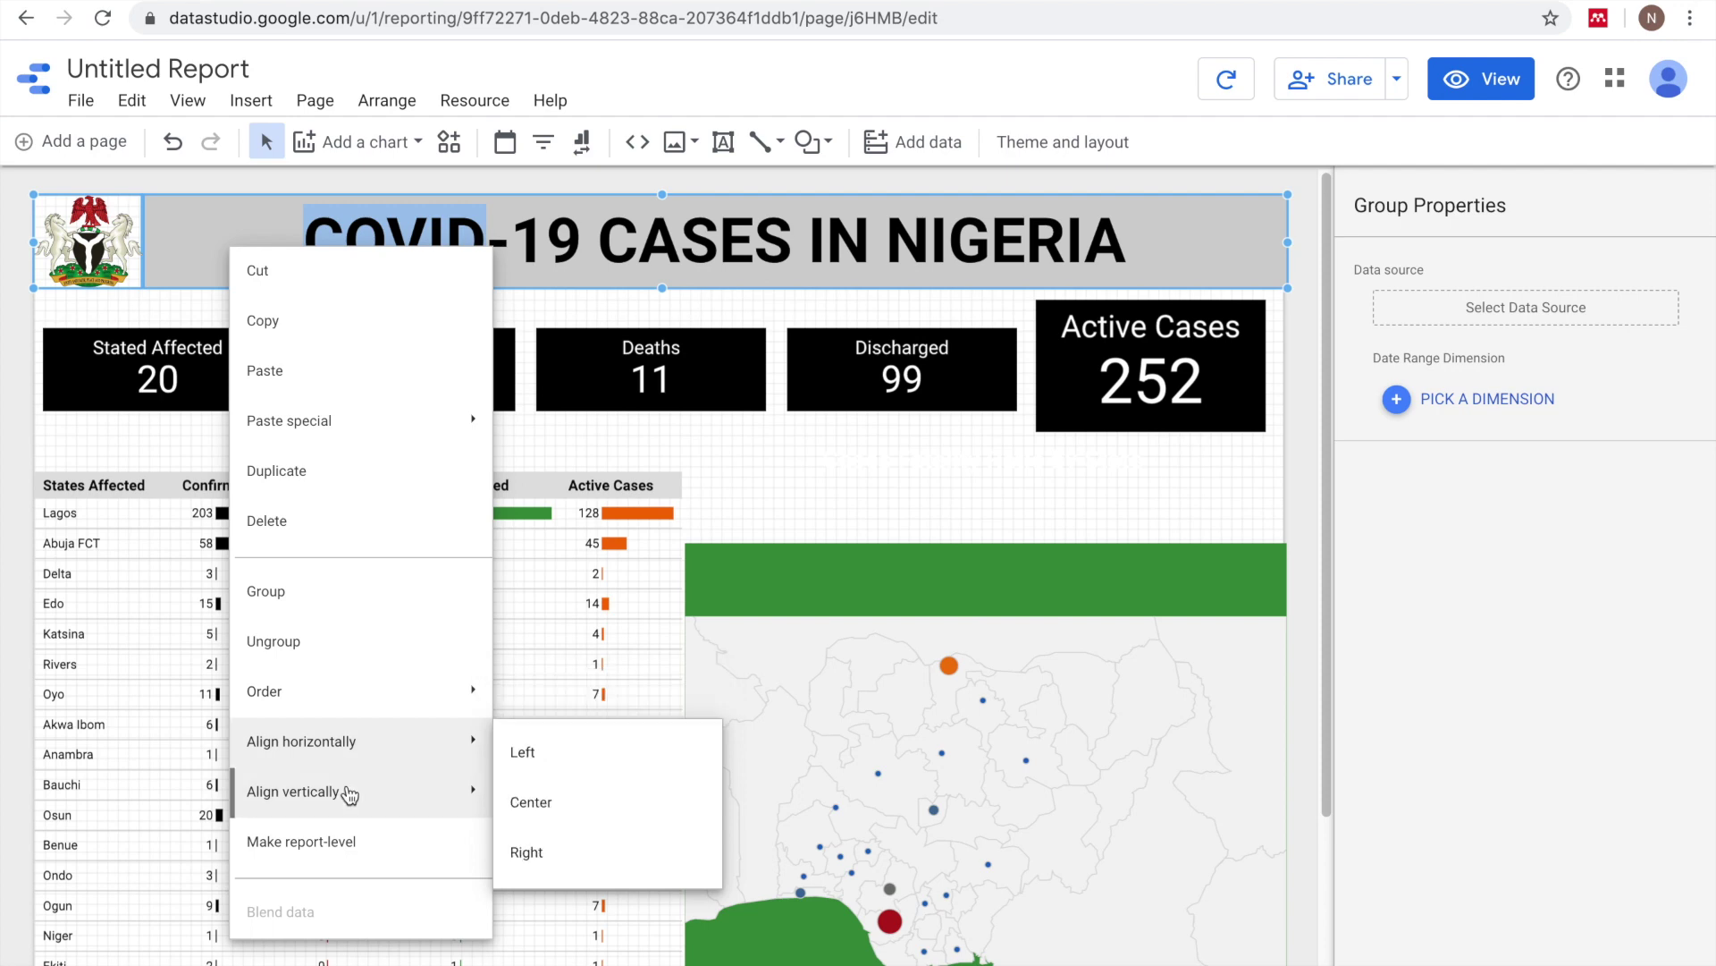
{"action": "left_click", "coordinate": [323, 841]}
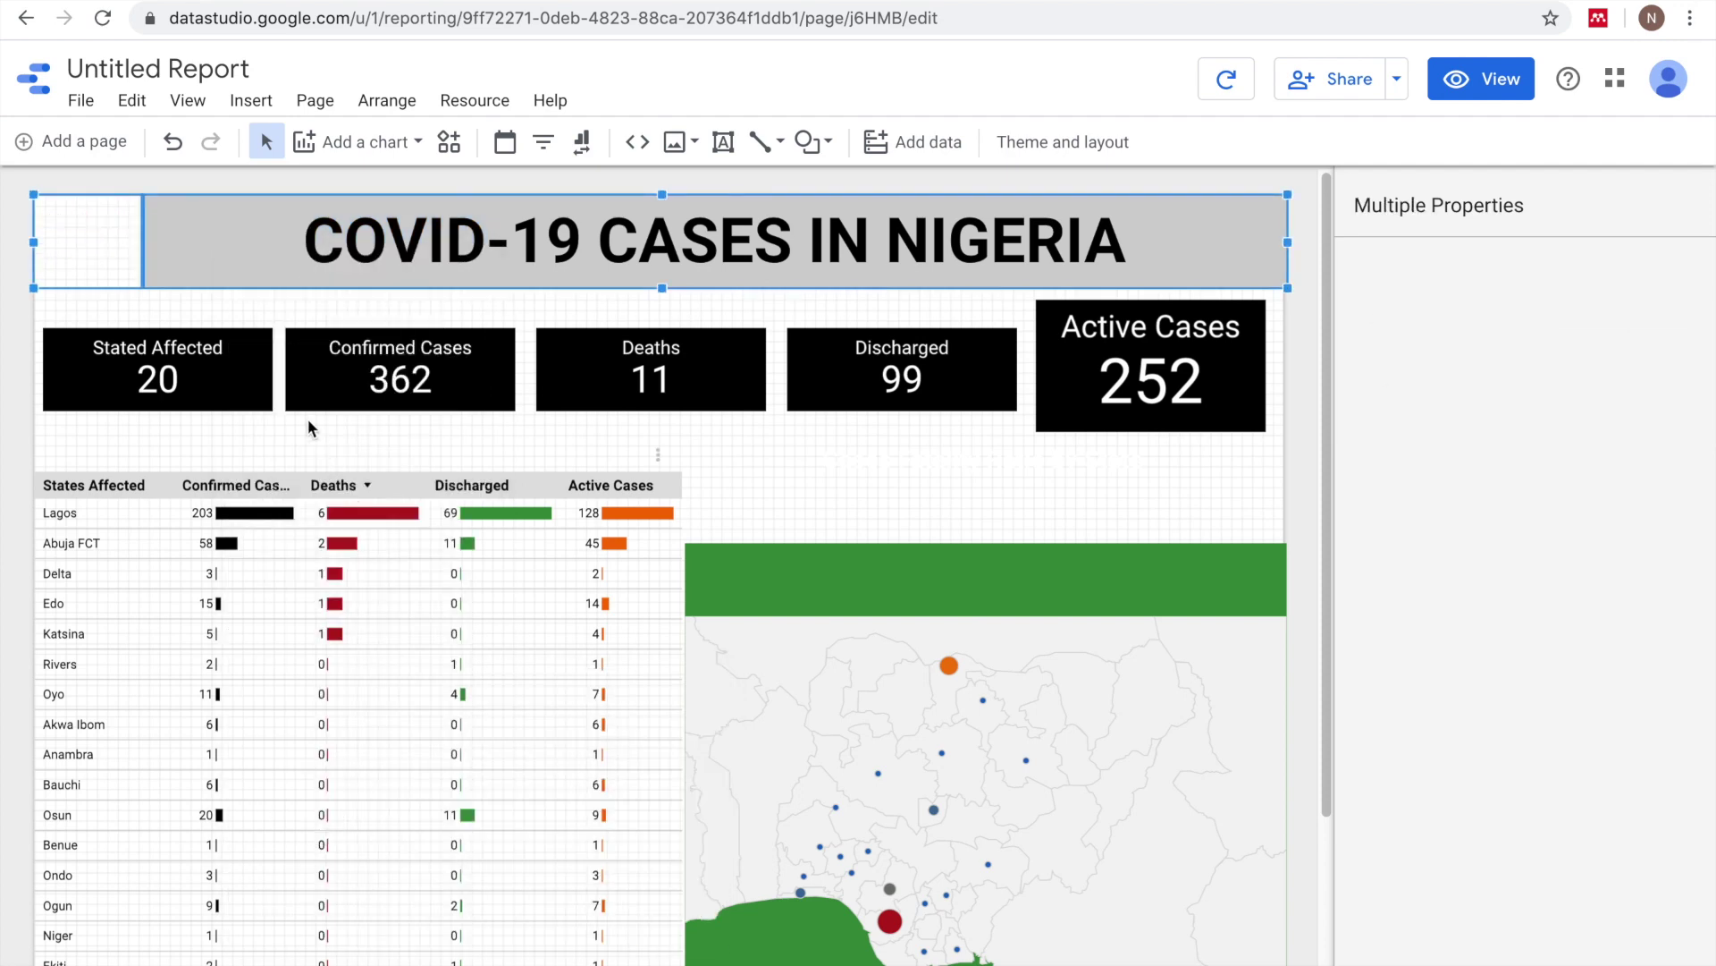
{"action": "left_click", "coordinate": [86, 152]}
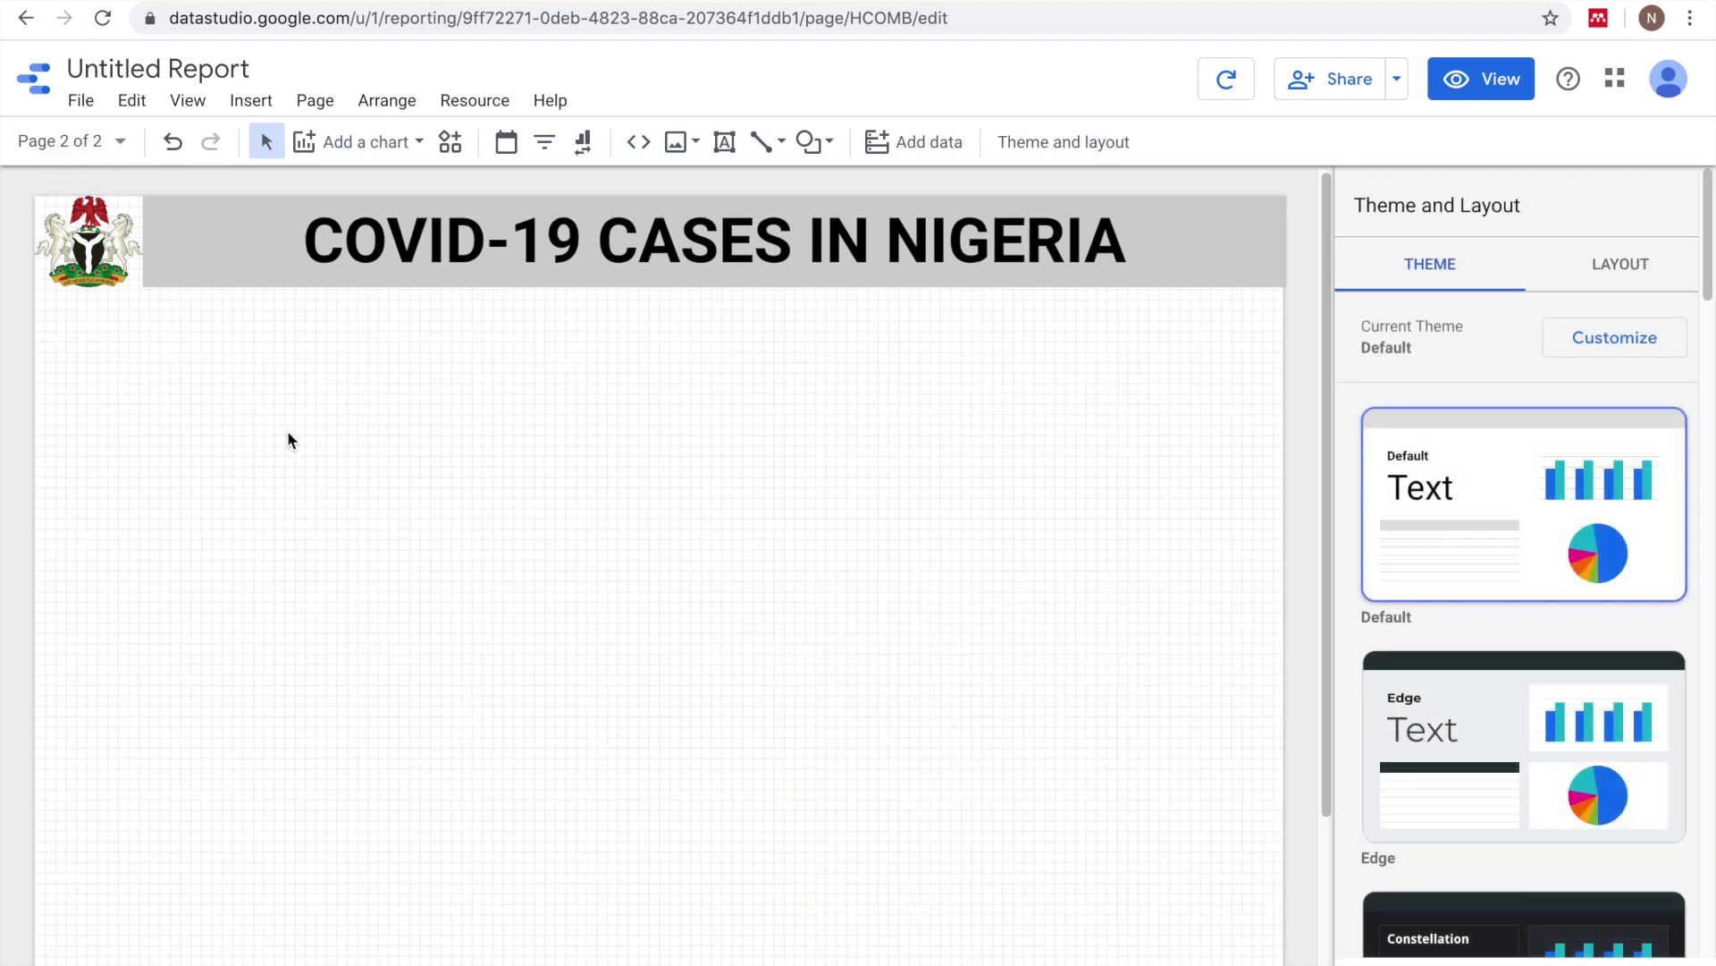
- Insert a time series chart below the banner and set its data source to COVID Data by Nigerian States - Nigeria COVID Timeseries
{"action": "left_click", "coordinate": [362, 148]}
{"action": "left_click", "coordinate": [327, 358]}
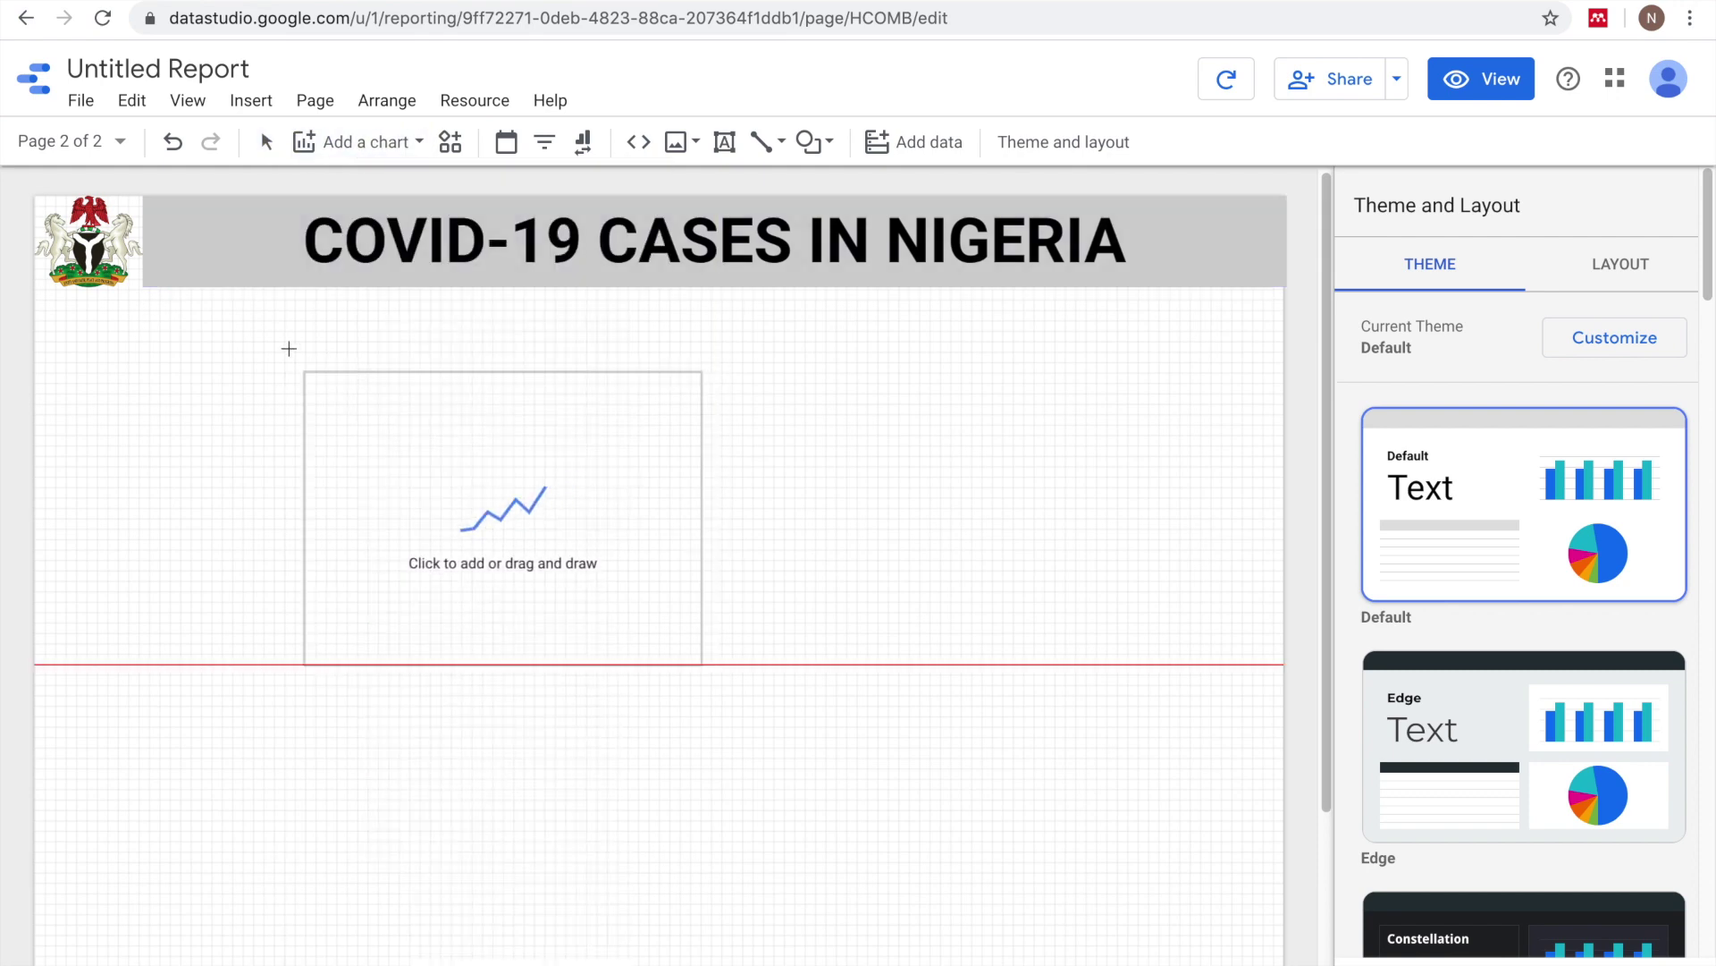
{"action": "left_click", "coordinate": [287, 346]}
{"action": "left_click_drag", "start_coordinate": [689, 644], "coordinate": [999, 744]}
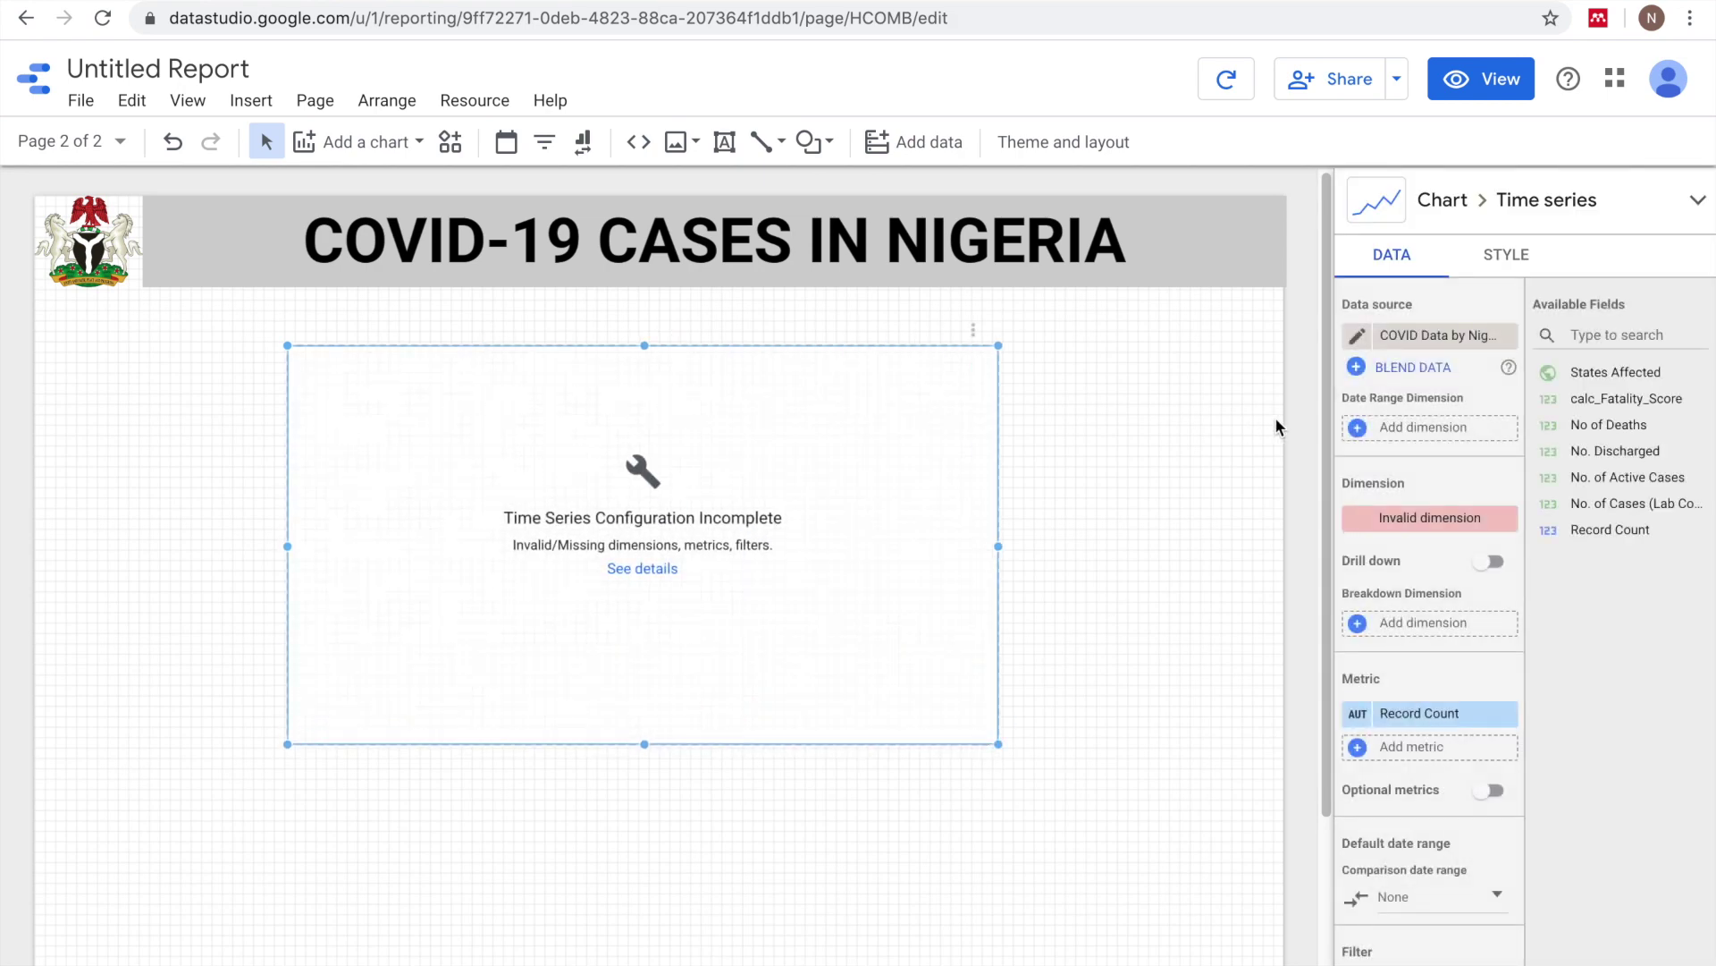
{"action": "left_click", "coordinate": [1438, 335]}
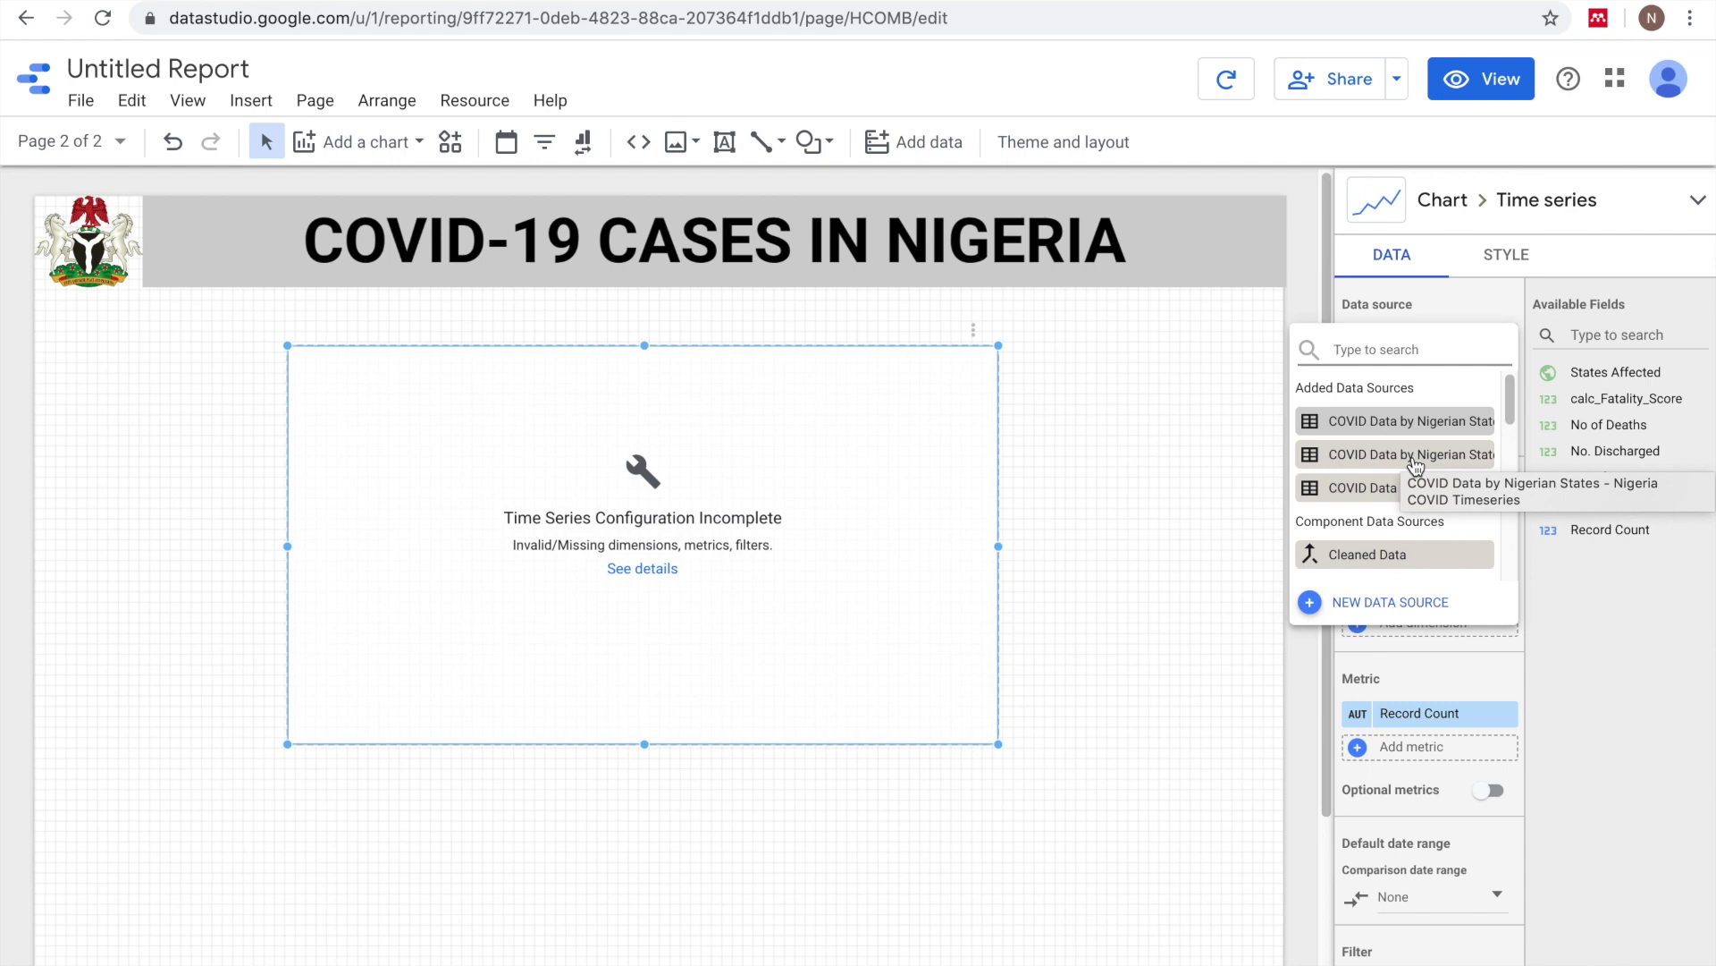
{"action": "left_click", "coordinate": [1415, 456]}
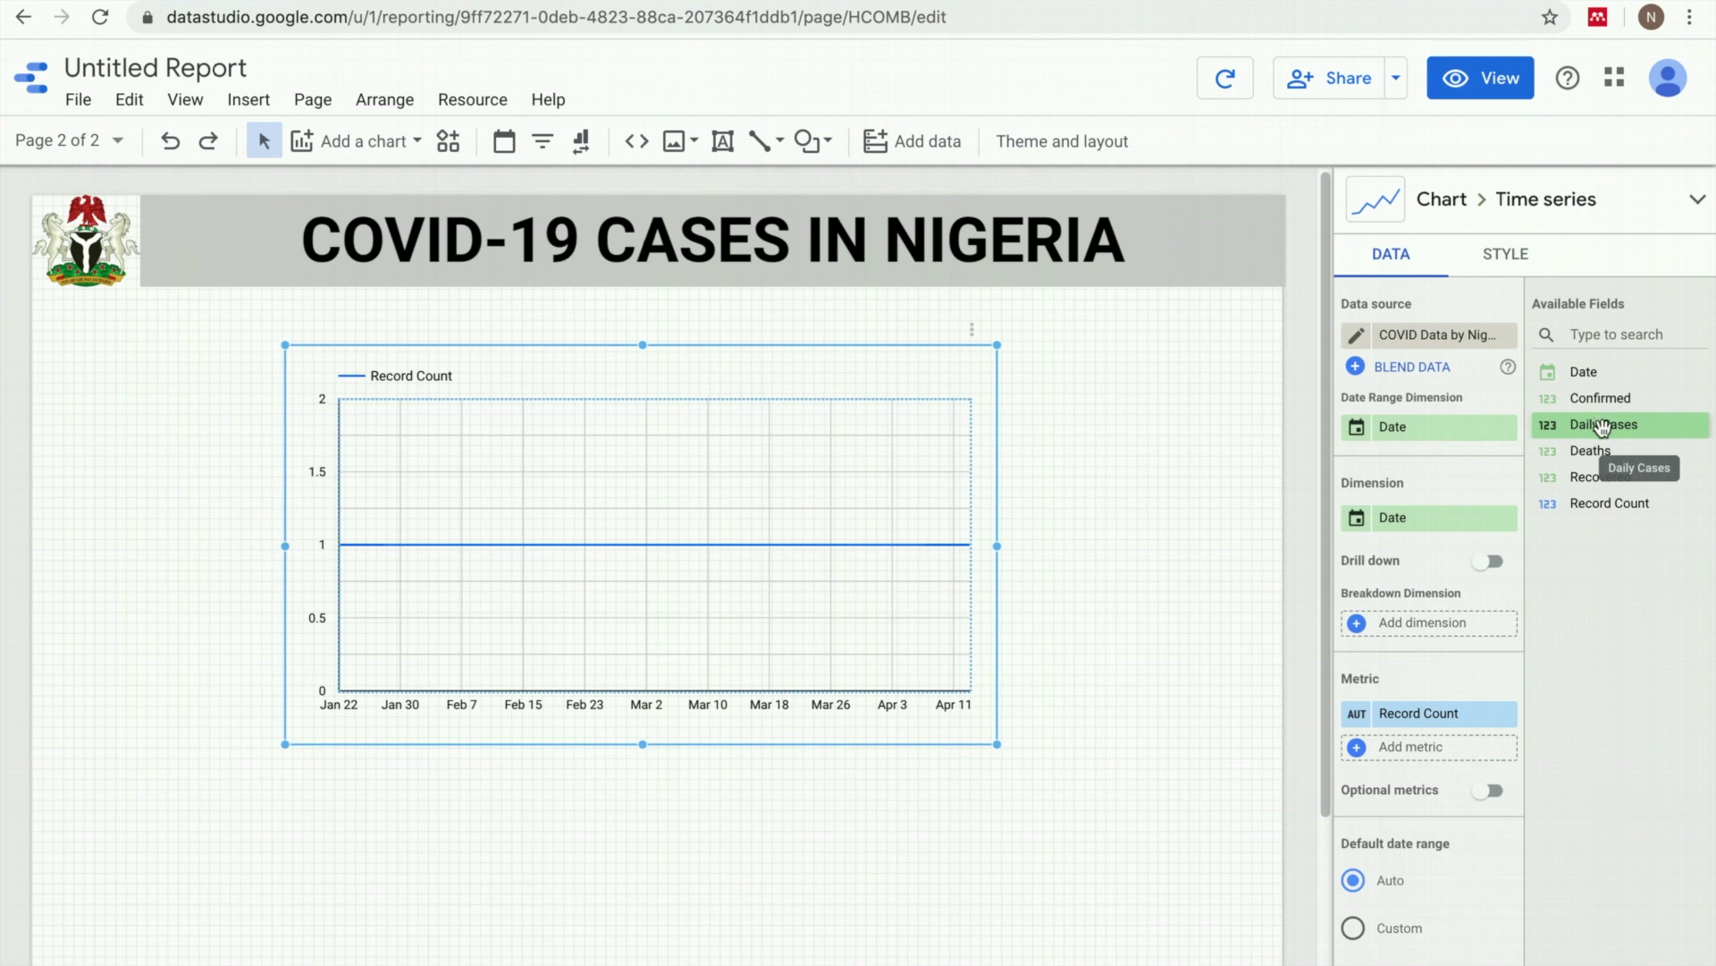
- Replace the chart's Record Count metric with Confirmed and Deaths, and move the chart slightly up and to the right beneath the banner
{"action": "left_click_drag", "start_coordinate": [1605, 398], "coordinate": [1448, 731]}
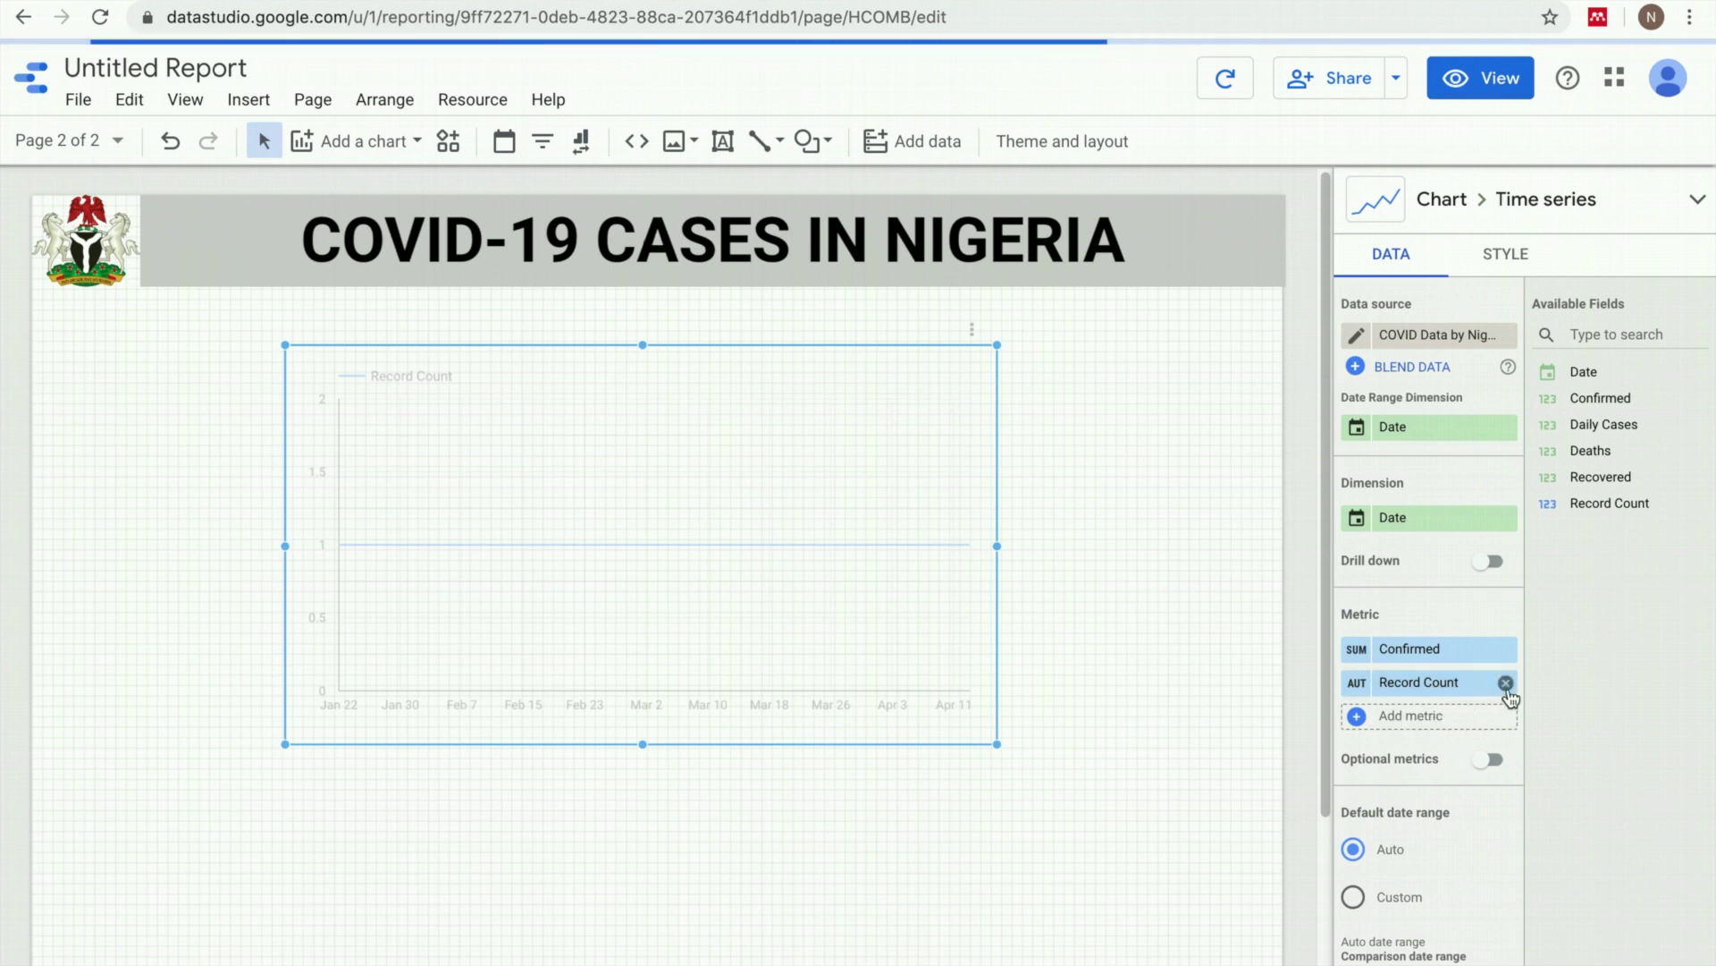
{"action": "left_click", "coordinate": [1507, 683]}
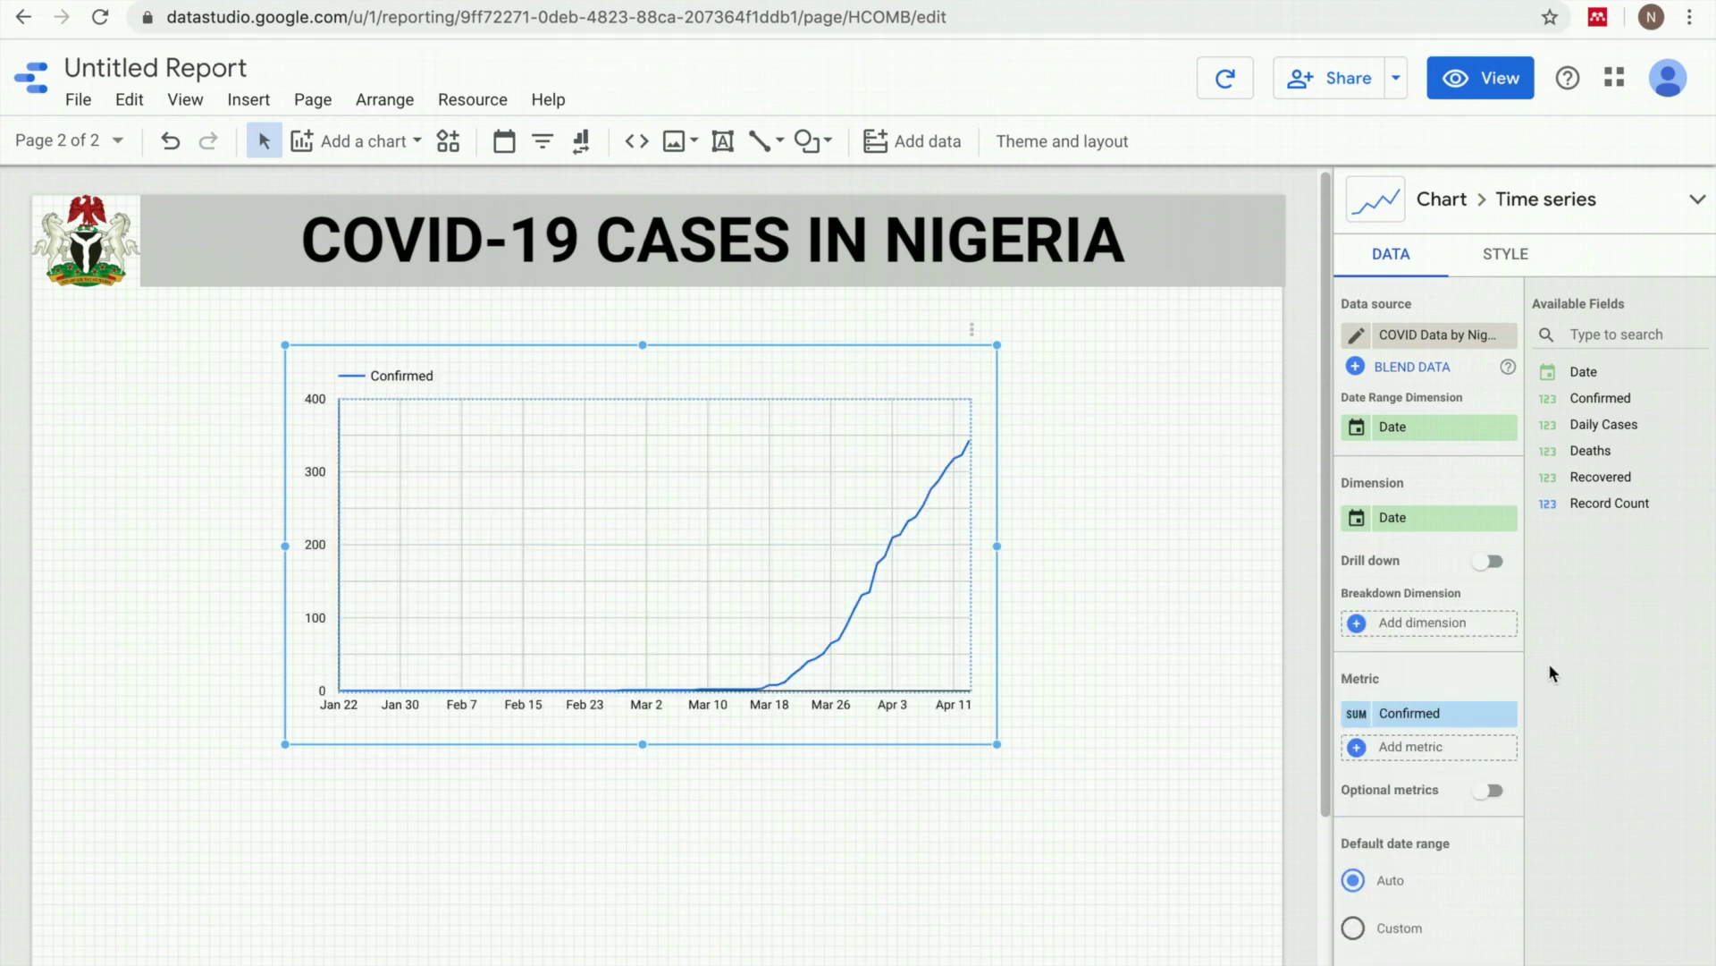
{"action": "left_click_drag", "start_coordinate": [1575, 451], "coordinate": [1423, 752]}
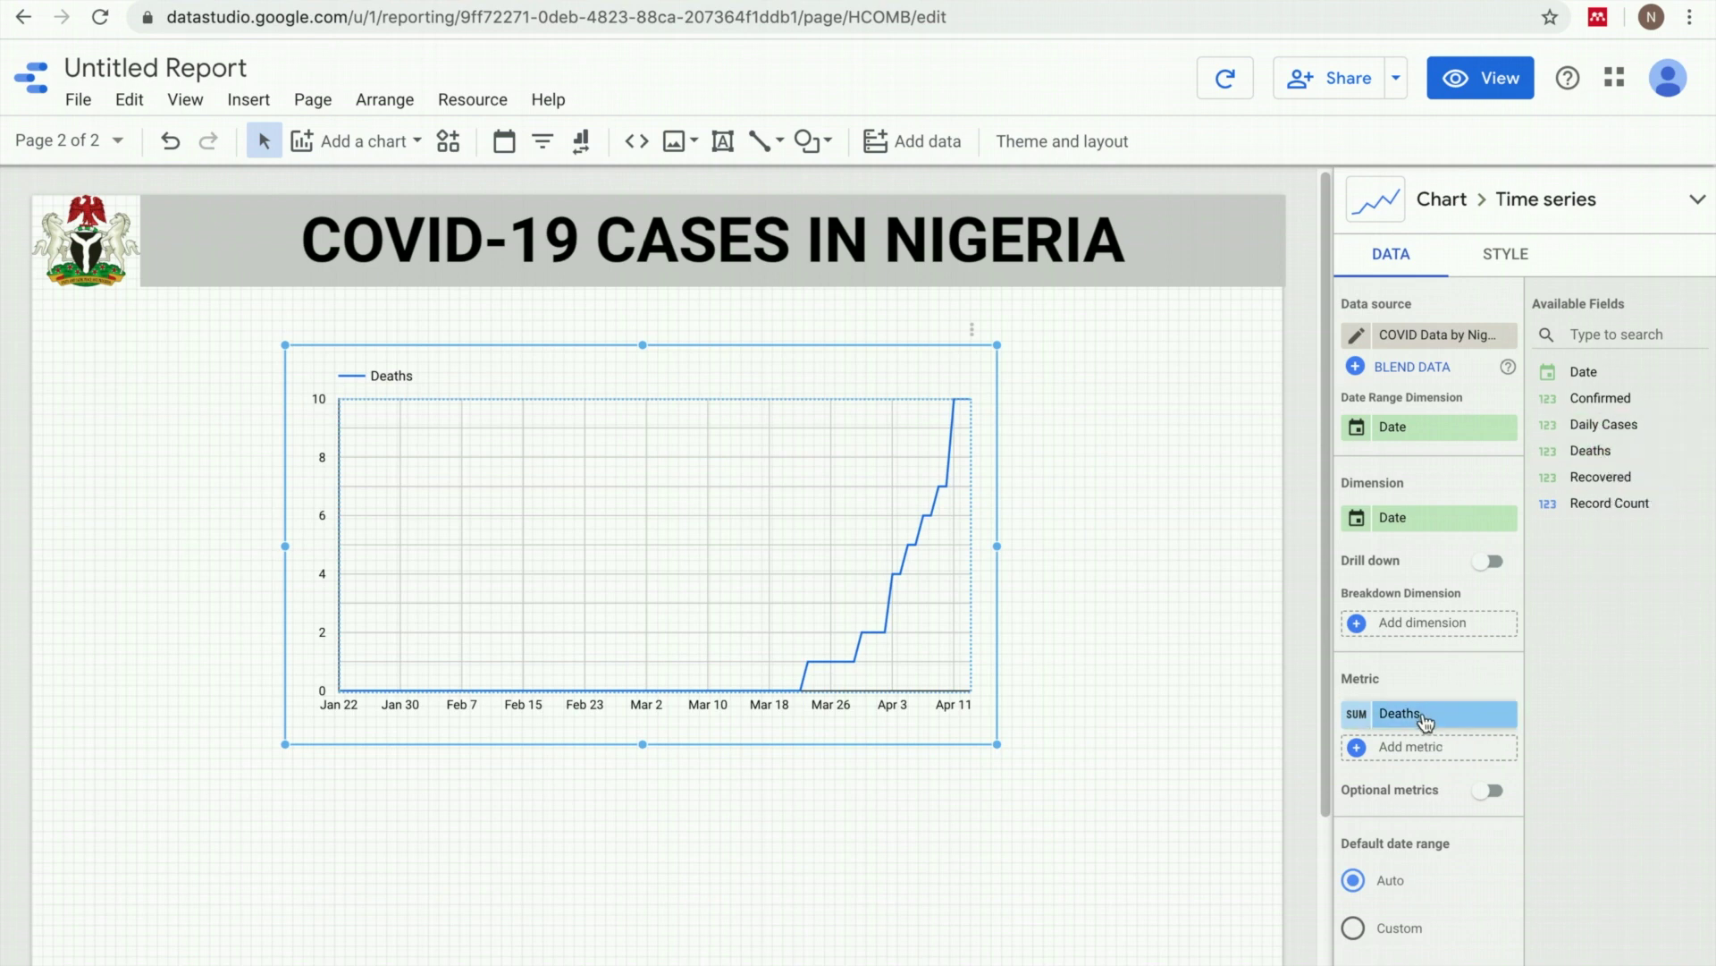
{"action": "left_click", "coordinate": [1600, 397]}
{"action": "left_click", "coordinate": [1605, 423], "text": "shift"}
{"action": "left_click_drag", "start_coordinate": [1604, 424], "coordinate": [1431, 705]}
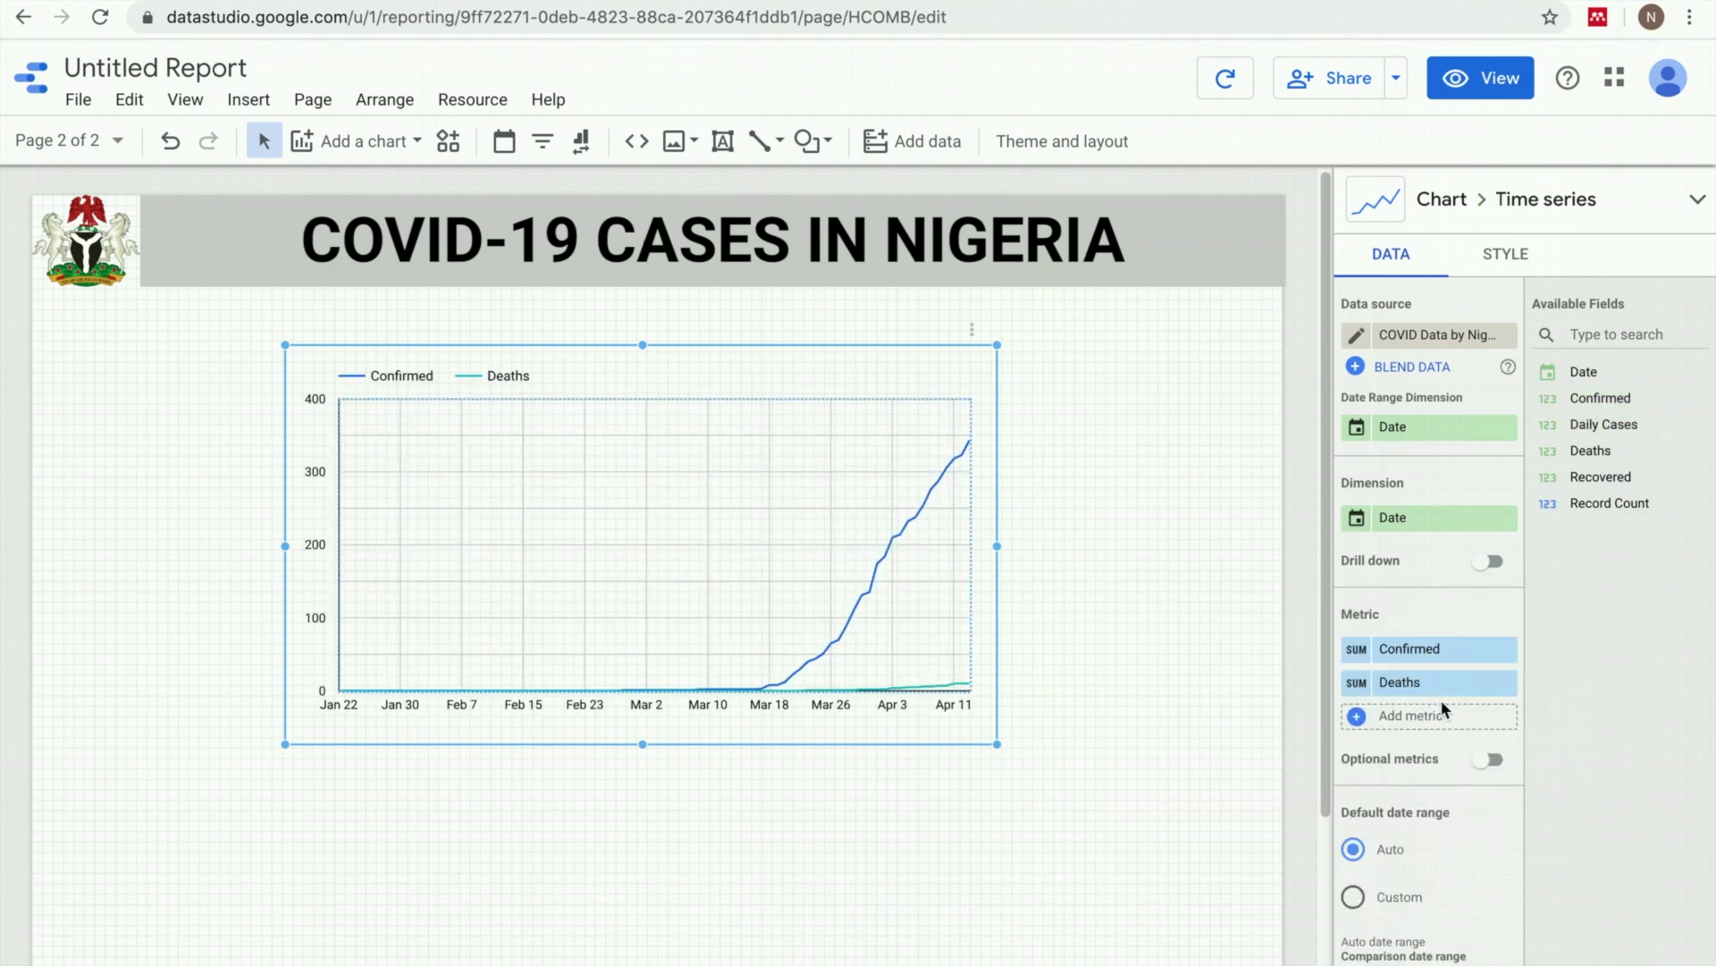
{"action": "left_click_drag", "start_coordinate": [886, 379], "coordinate": [889, 360]}
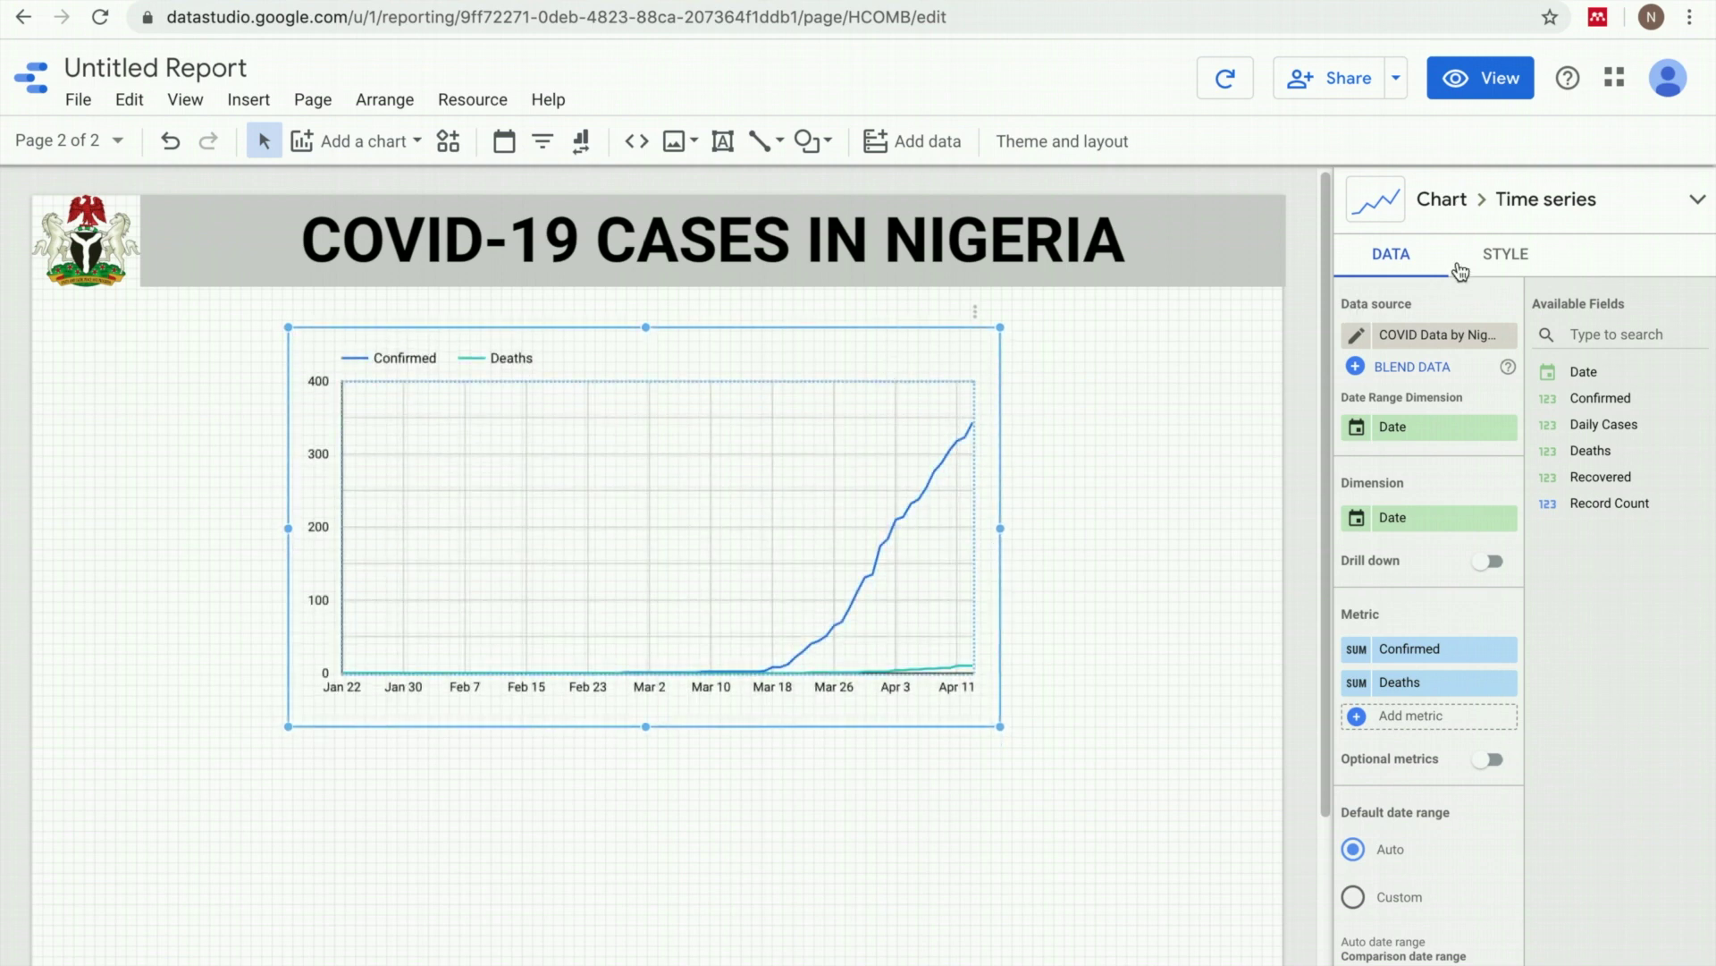
{"action": "left_click_drag", "start_coordinate": [873, 370], "coordinate": [903, 366]}
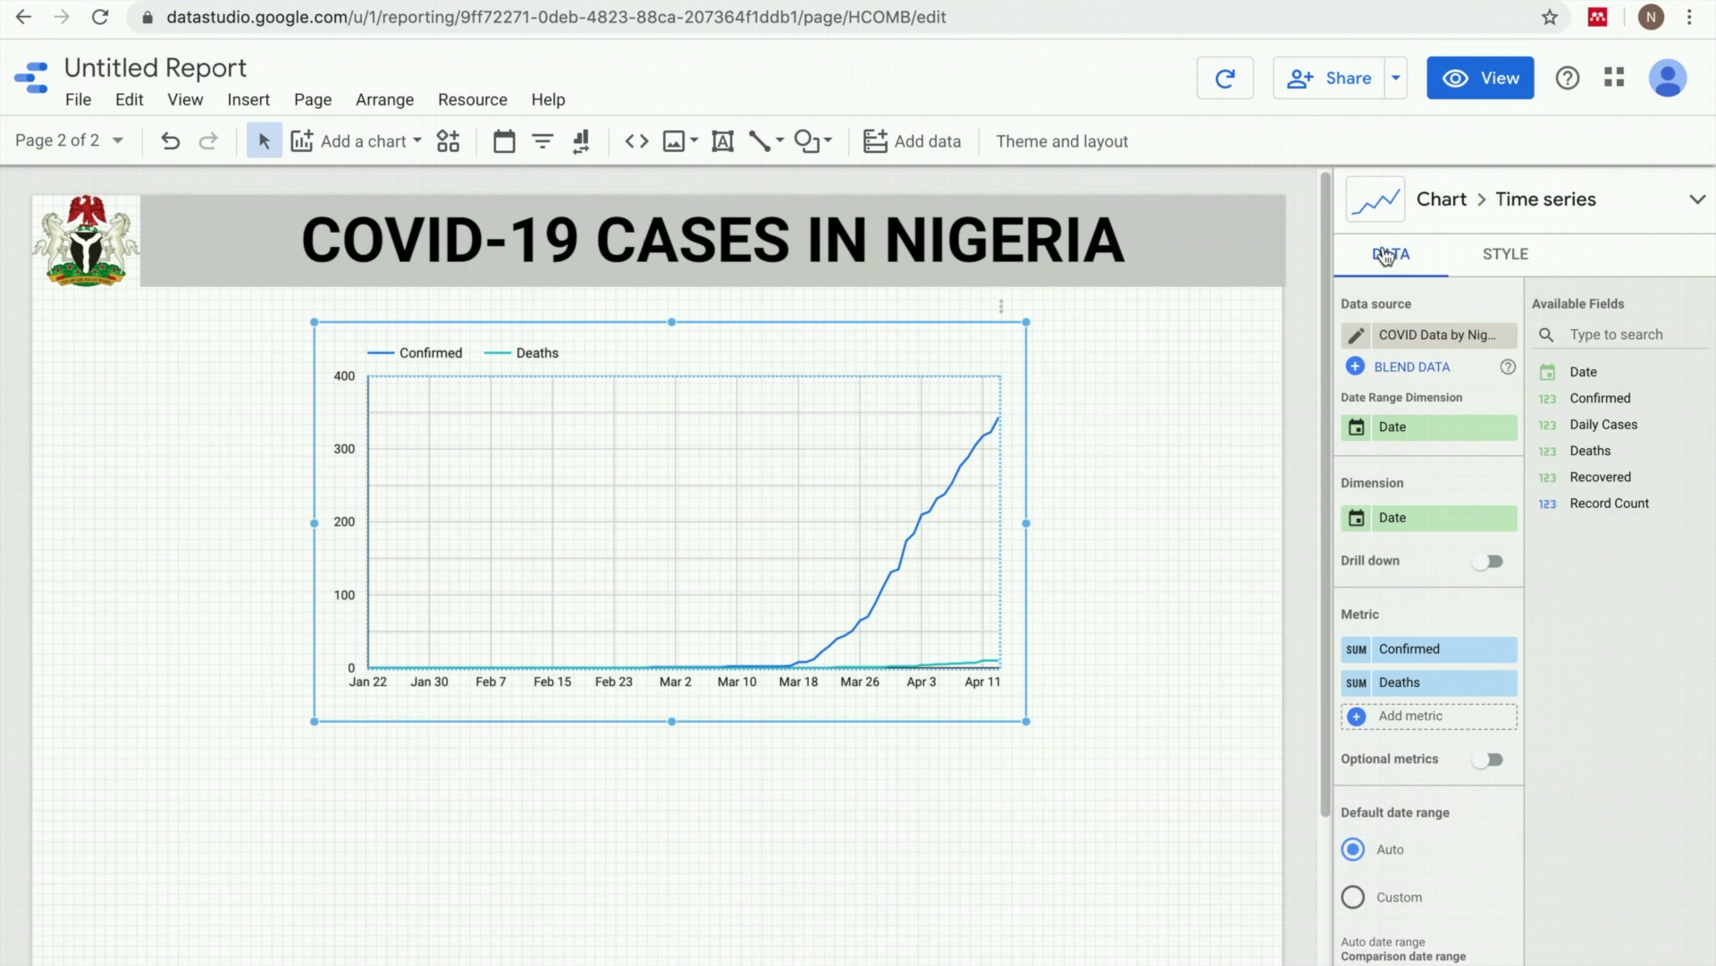
- Place the time series chart's legend at the bottom with Center alignment
{"action": "left_click", "coordinate": [1504, 256]}
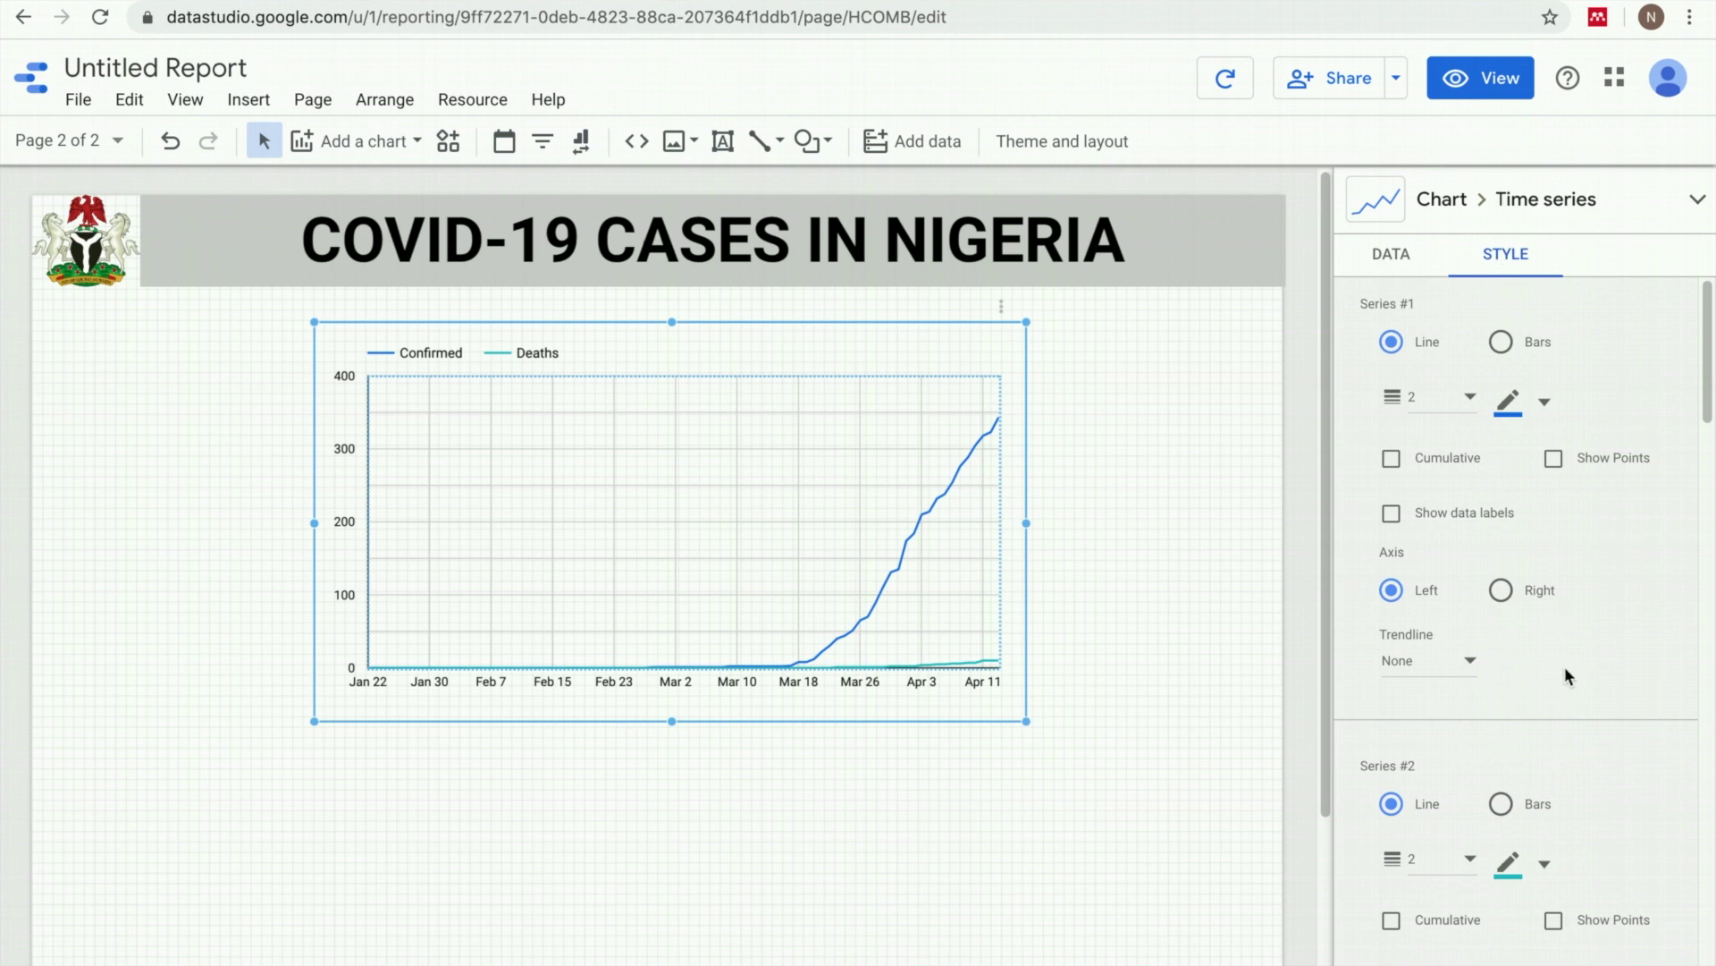
{"action": "scroll", "coordinate": [1565, 669], "scroll_direction": "down", "scroll_amount": 5}
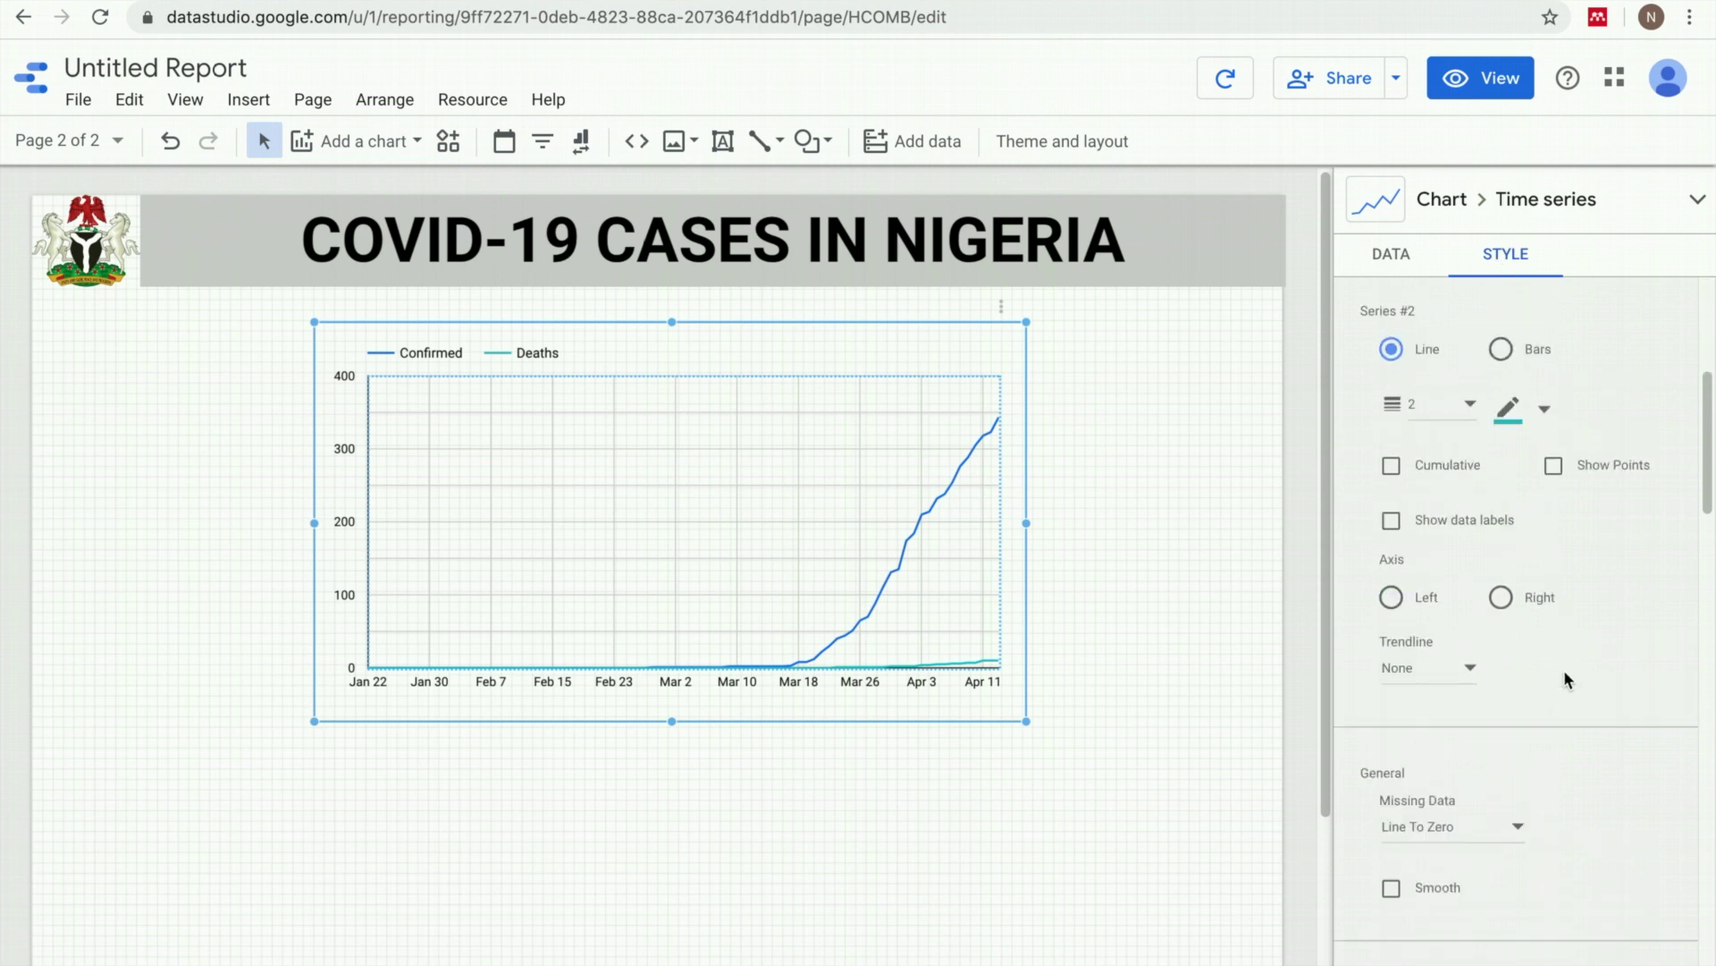
{"action": "scroll", "coordinate": [1564, 678], "scroll_direction": "down", "scroll_amount": 3}
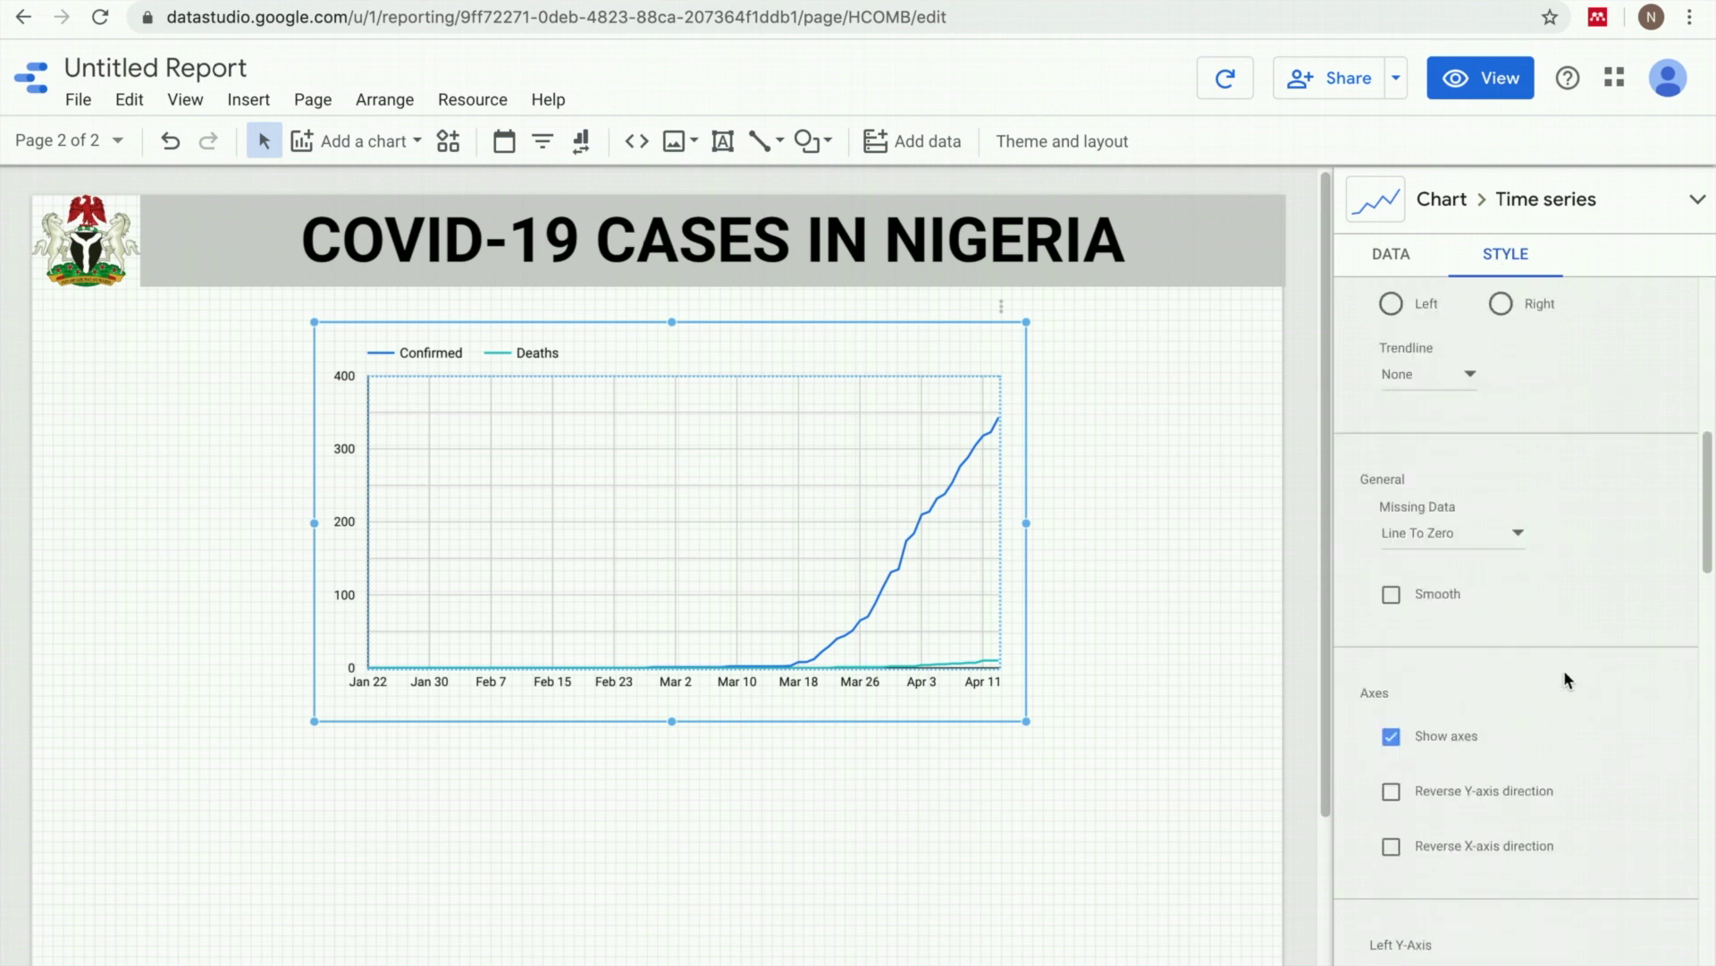
{"action": "scroll", "coordinate": [1565, 675], "scroll_direction": "down", "scroll_amount": 8}
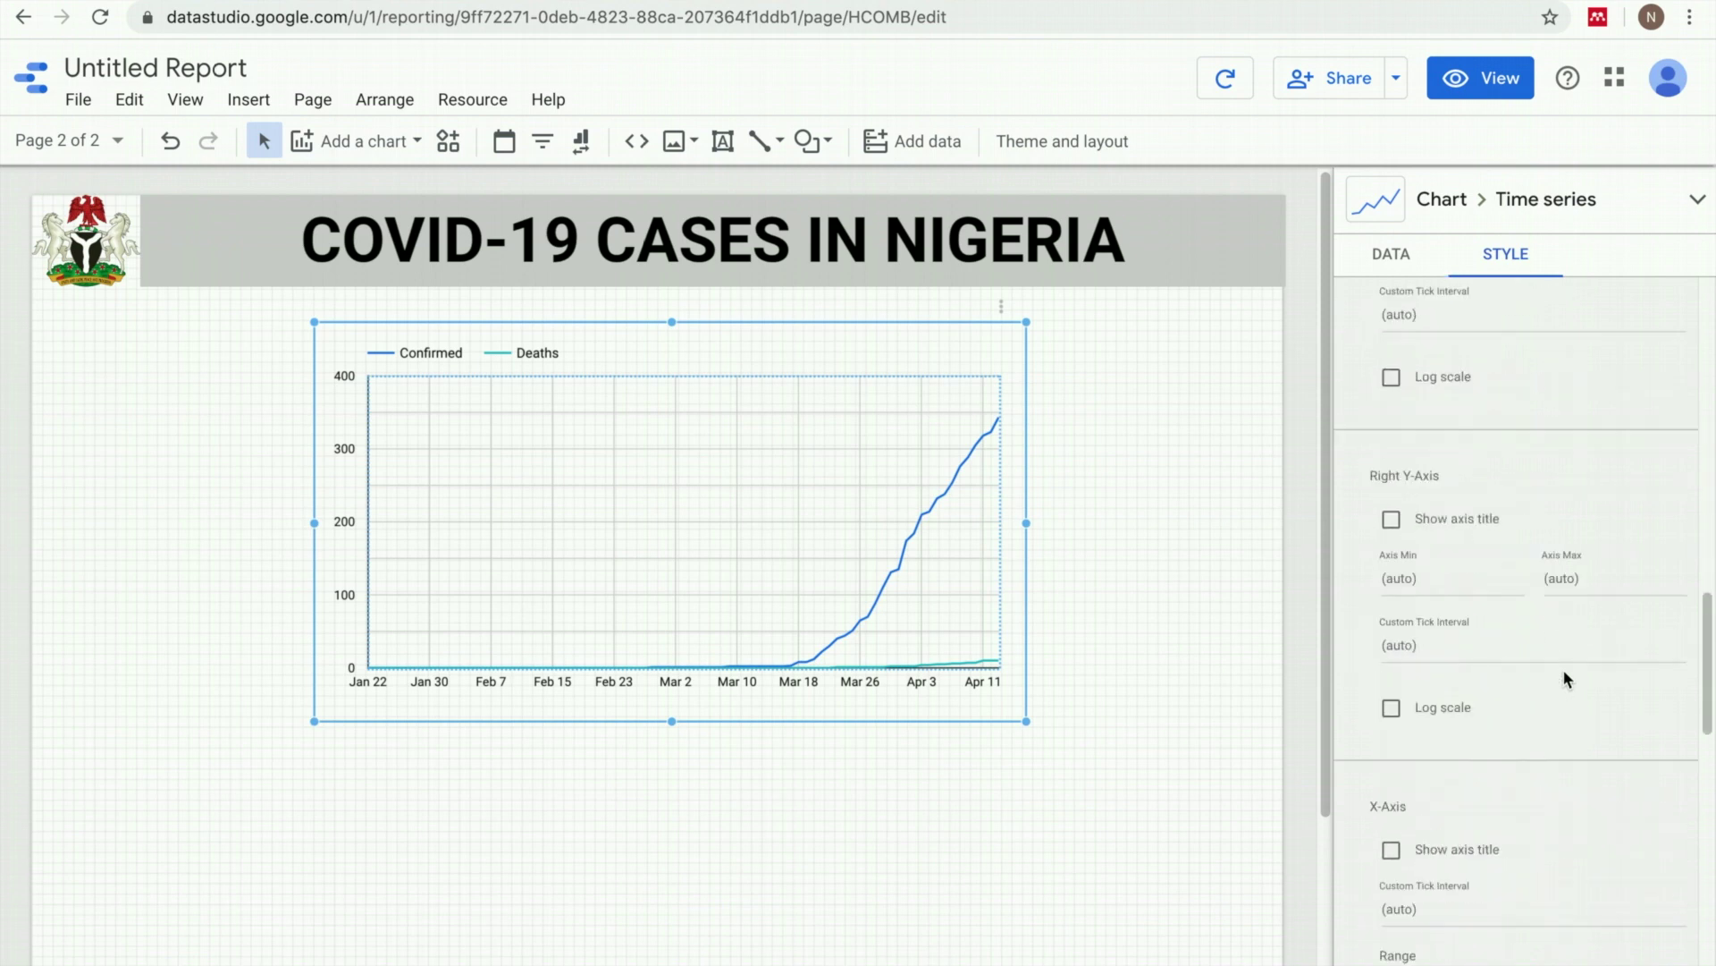
{"action": "scroll", "coordinate": [1562, 671], "scroll_direction": "down", "scroll_amount": 5}
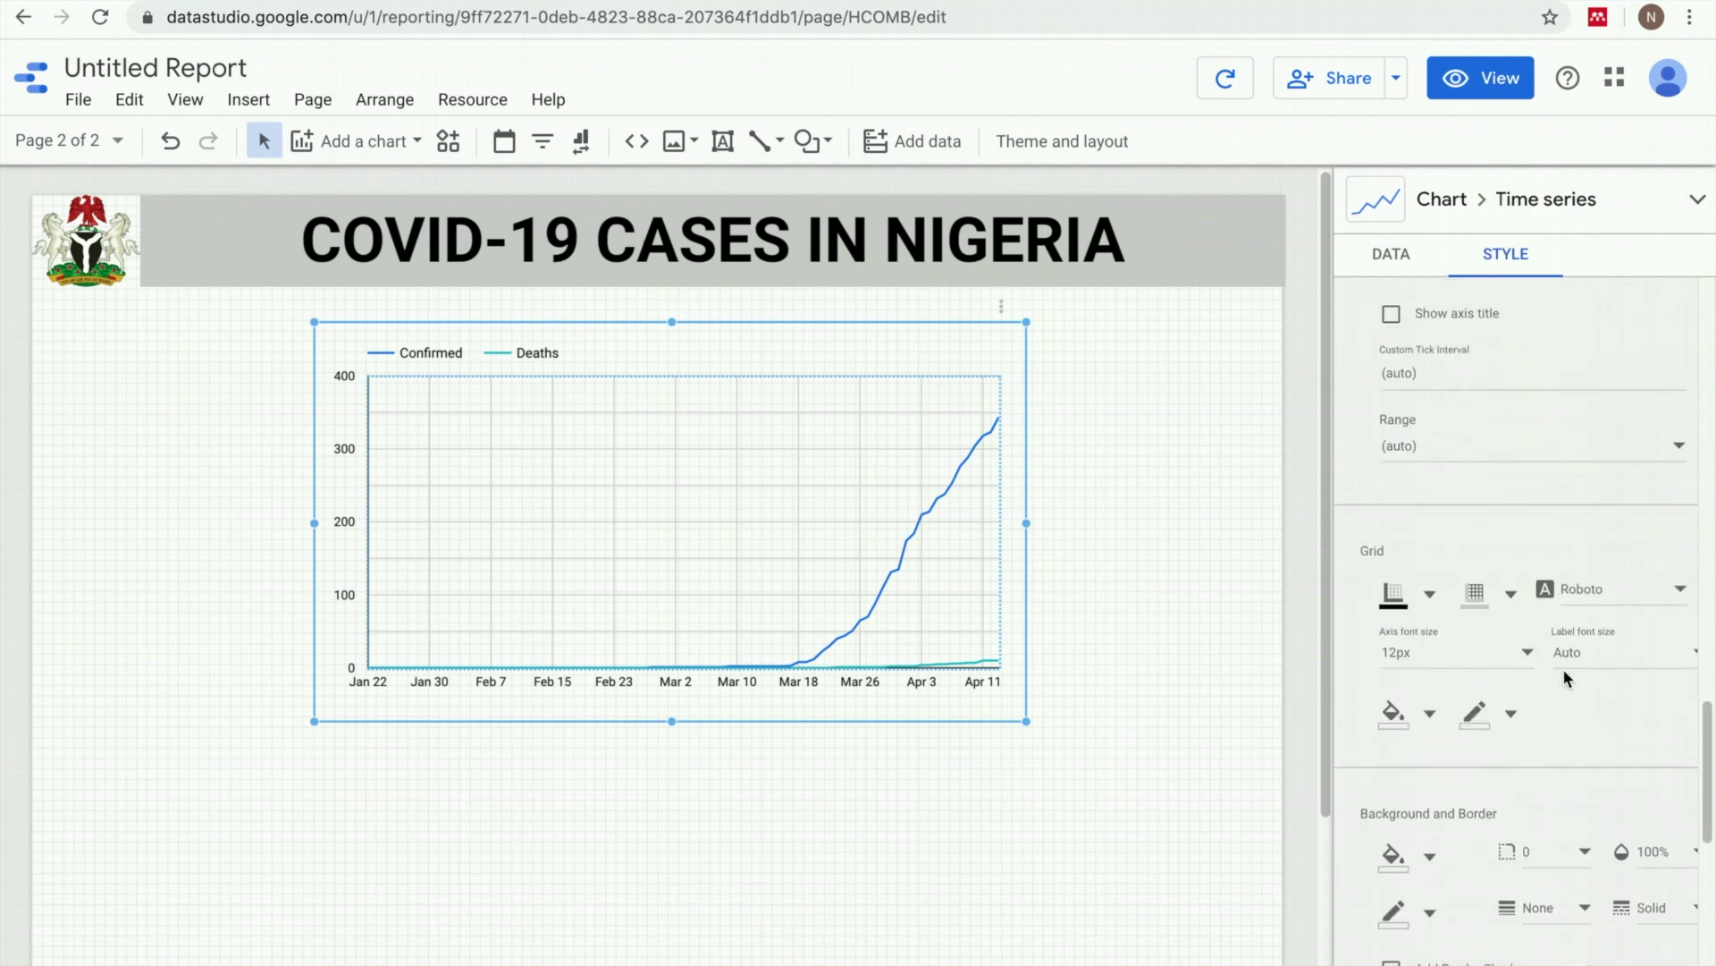
{"action": "scroll", "coordinate": [1564, 677], "scroll_direction": "down", "scroll_amount": 4}
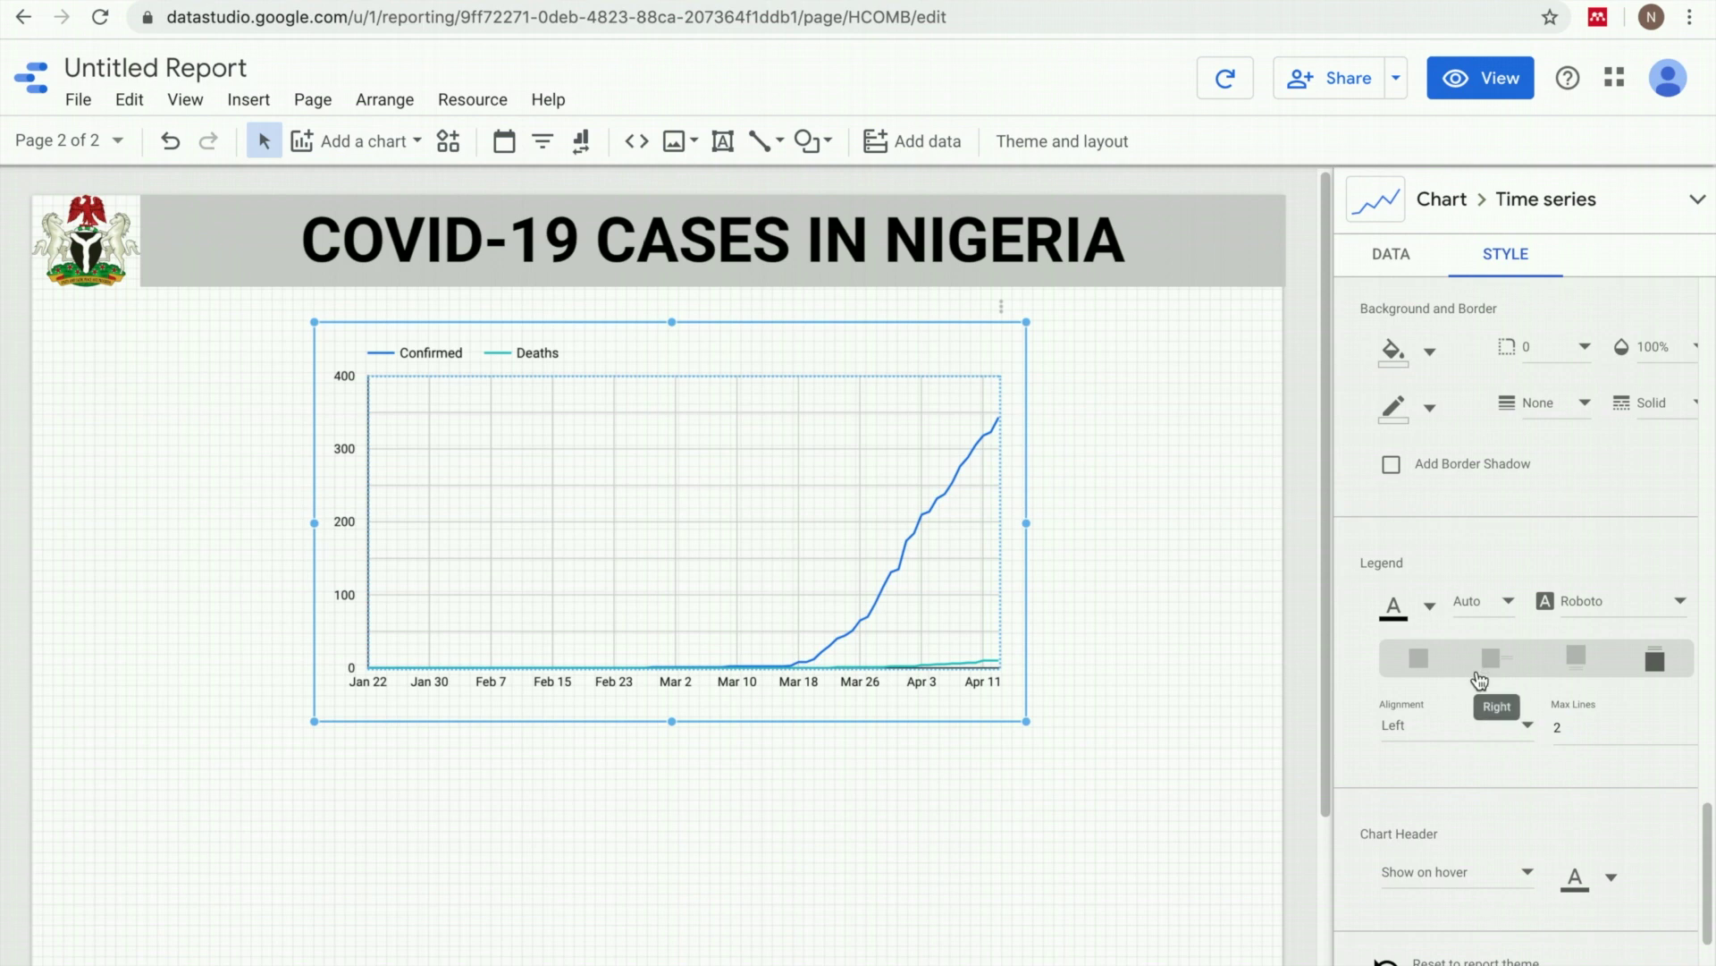
{"action": "left_click", "coordinate": [1564, 668]}
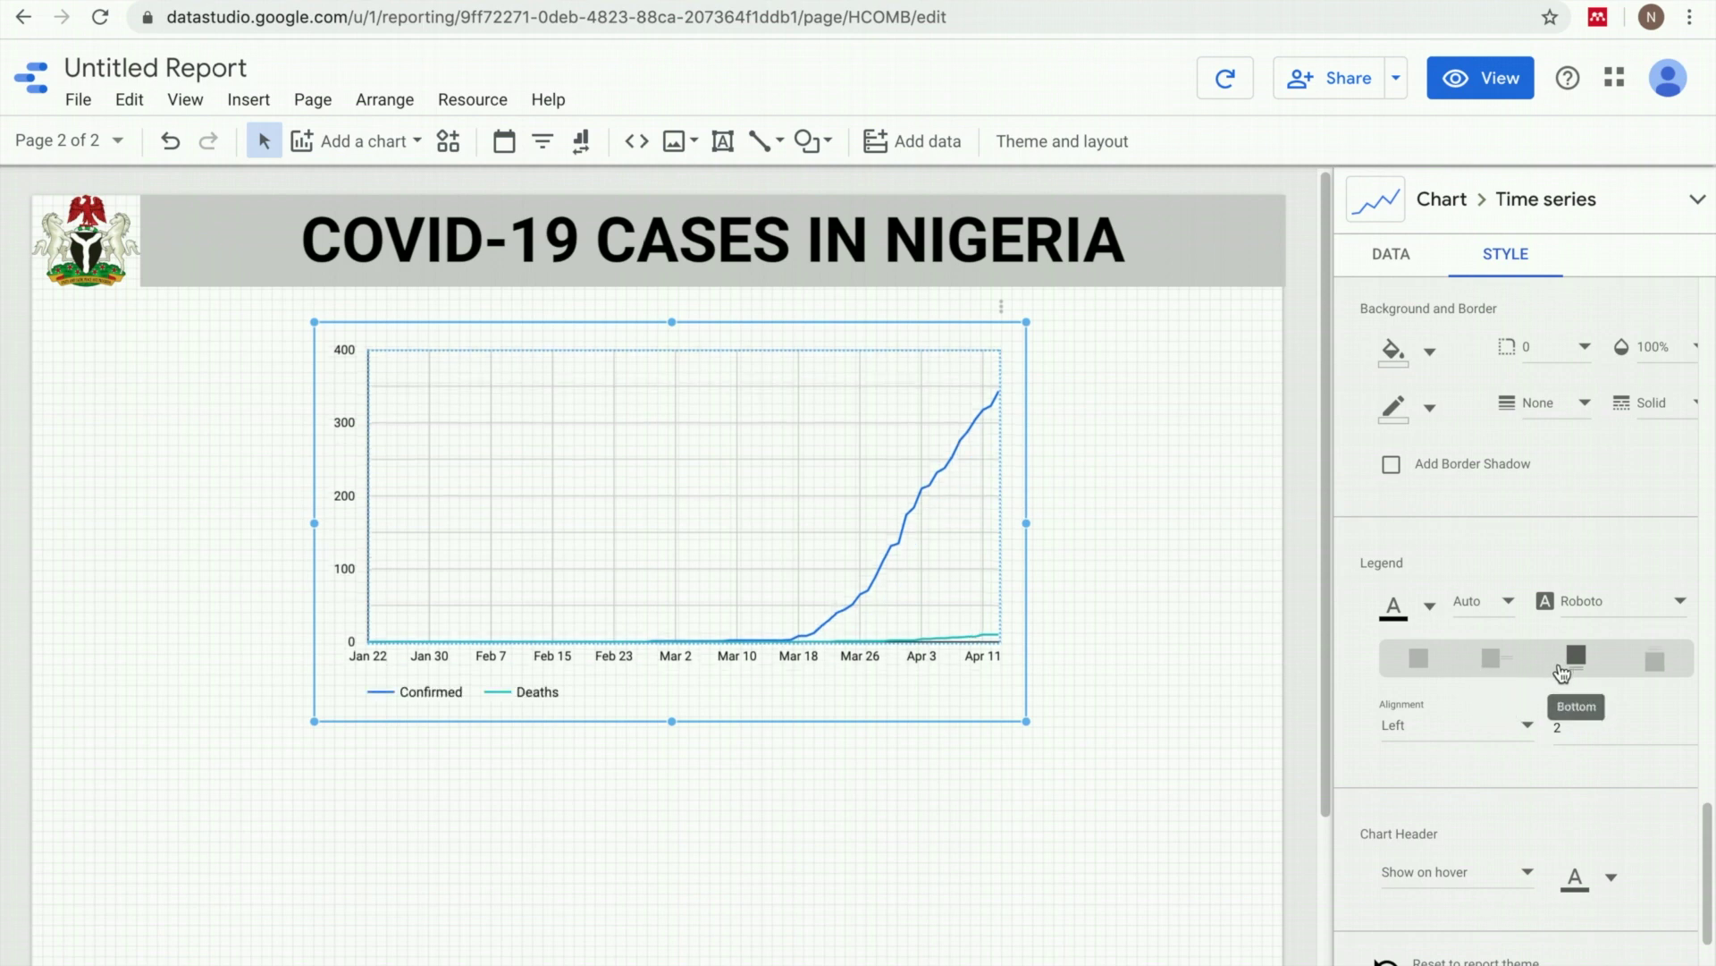
{"action": "left_click", "coordinate": [1499, 732]}
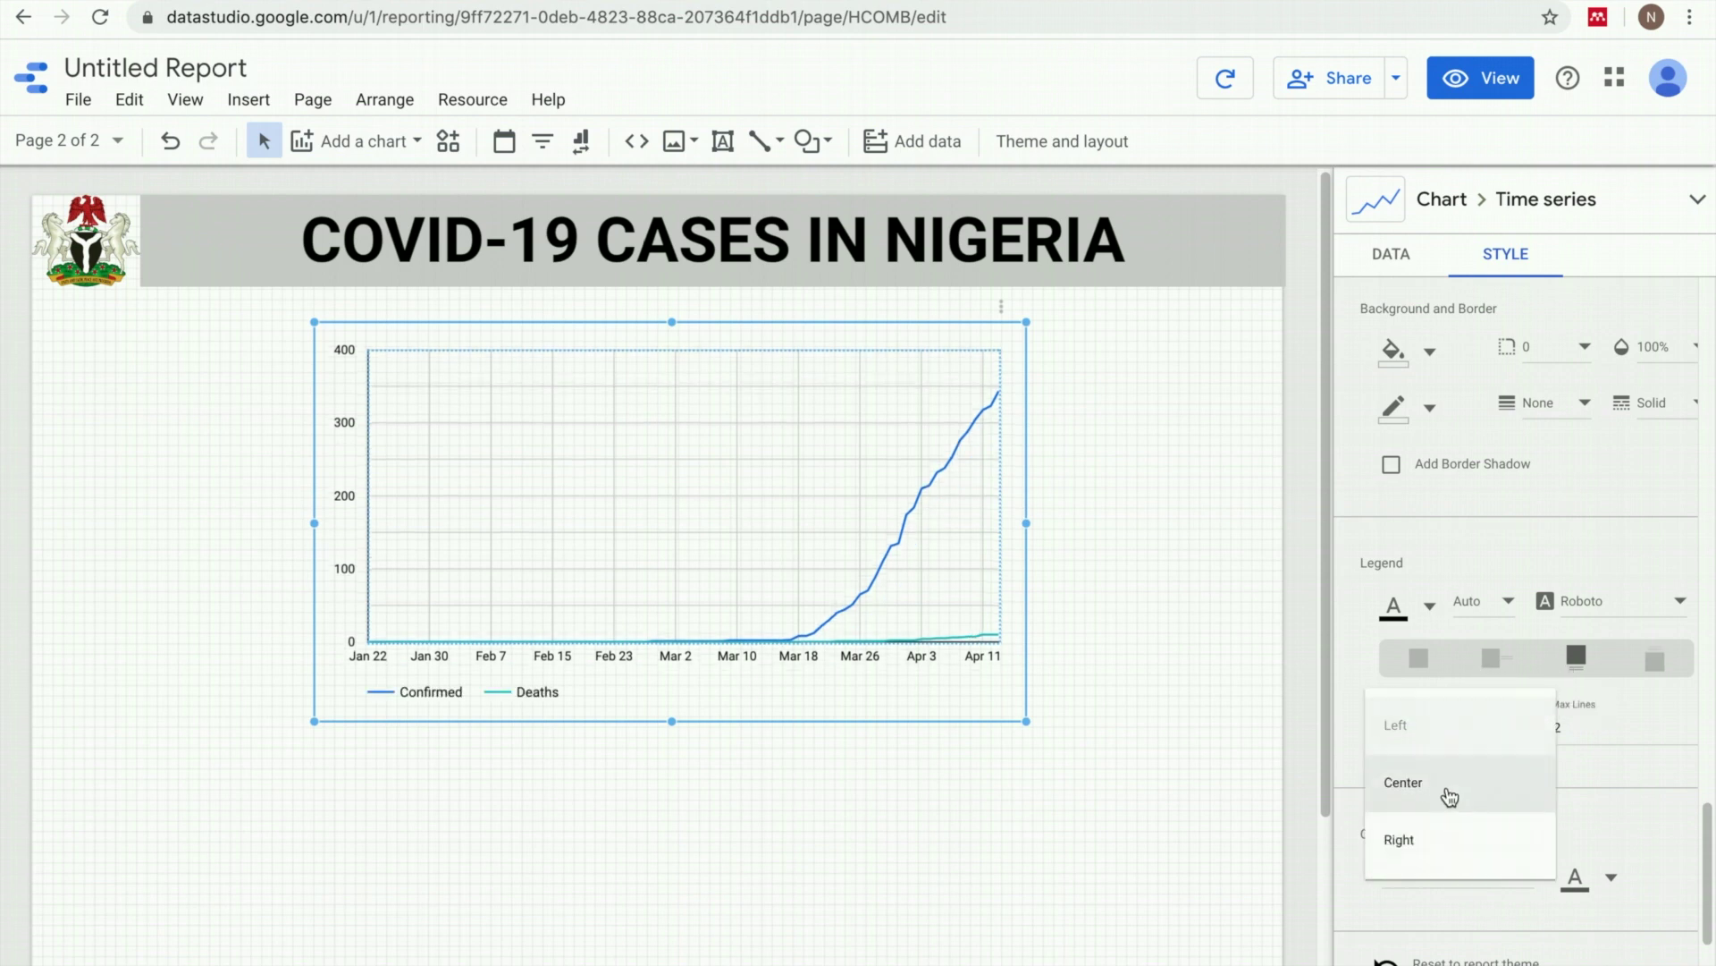
{"action": "left_click", "coordinate": [1449, 792]}
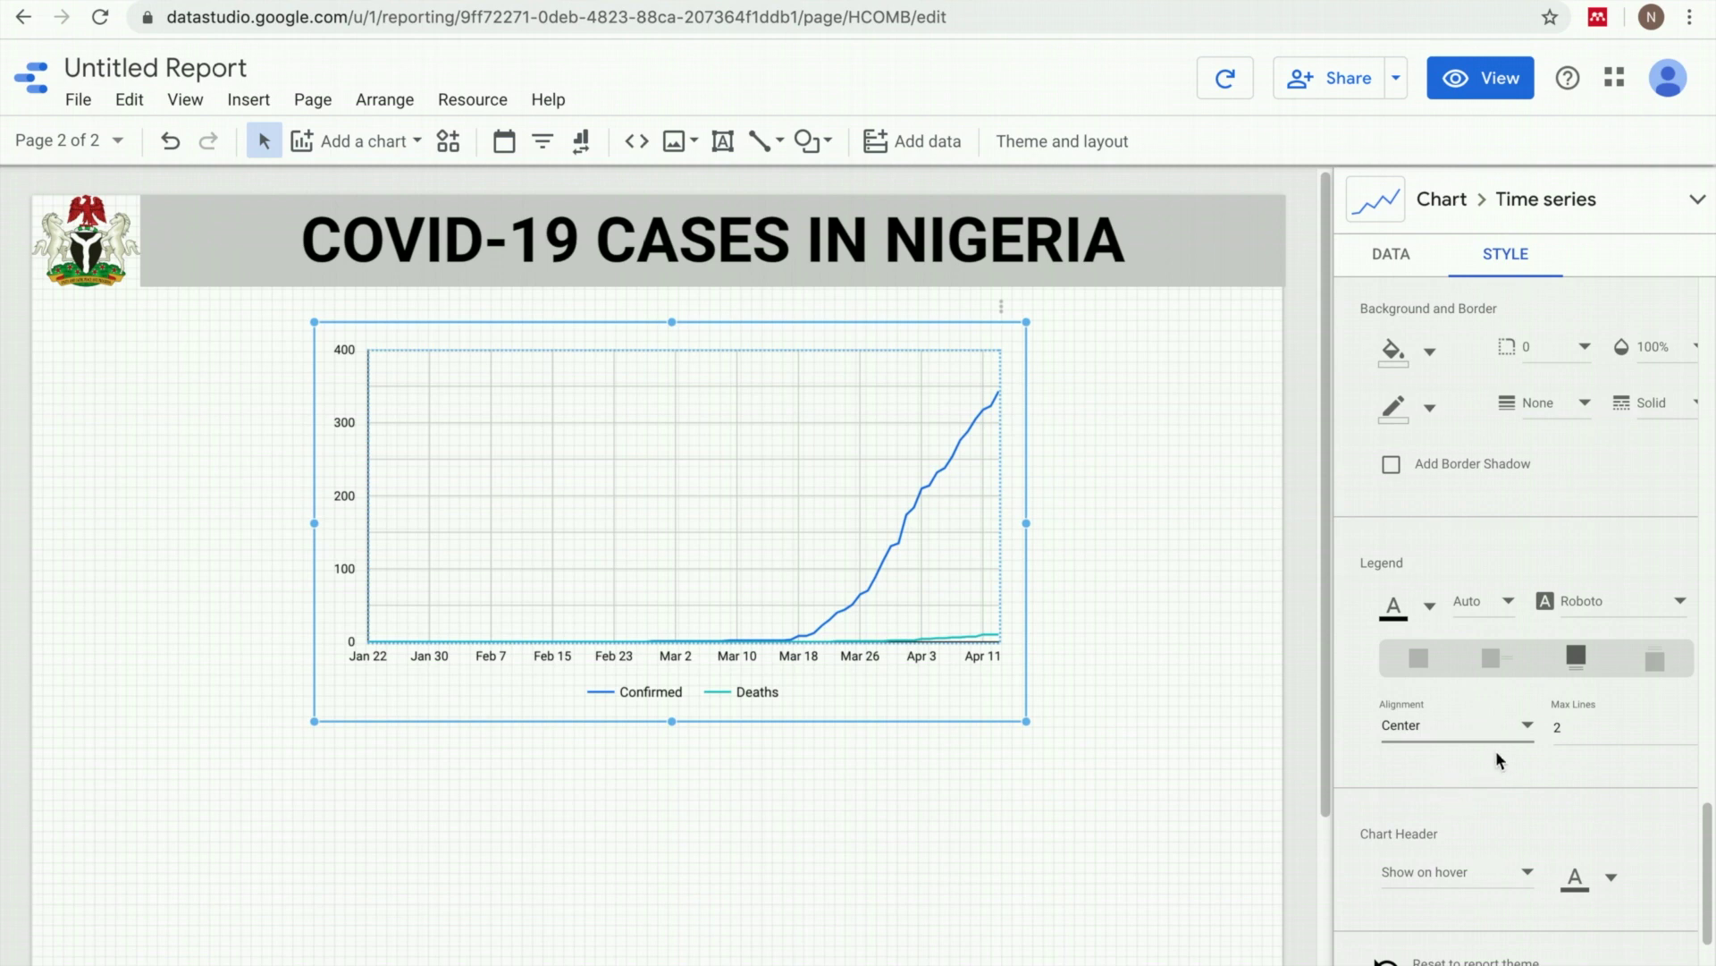
- Change the line colour of Series #2, Deaths, to dark red
{"action": "scroll", "coordinate": [1499, 759], "scroll_direction": "down", "scroll_amount": 1}
{"action": "scroll", "coordinate": [1498, 760], "scroll_direction": "up", "scroll_amount": 15}
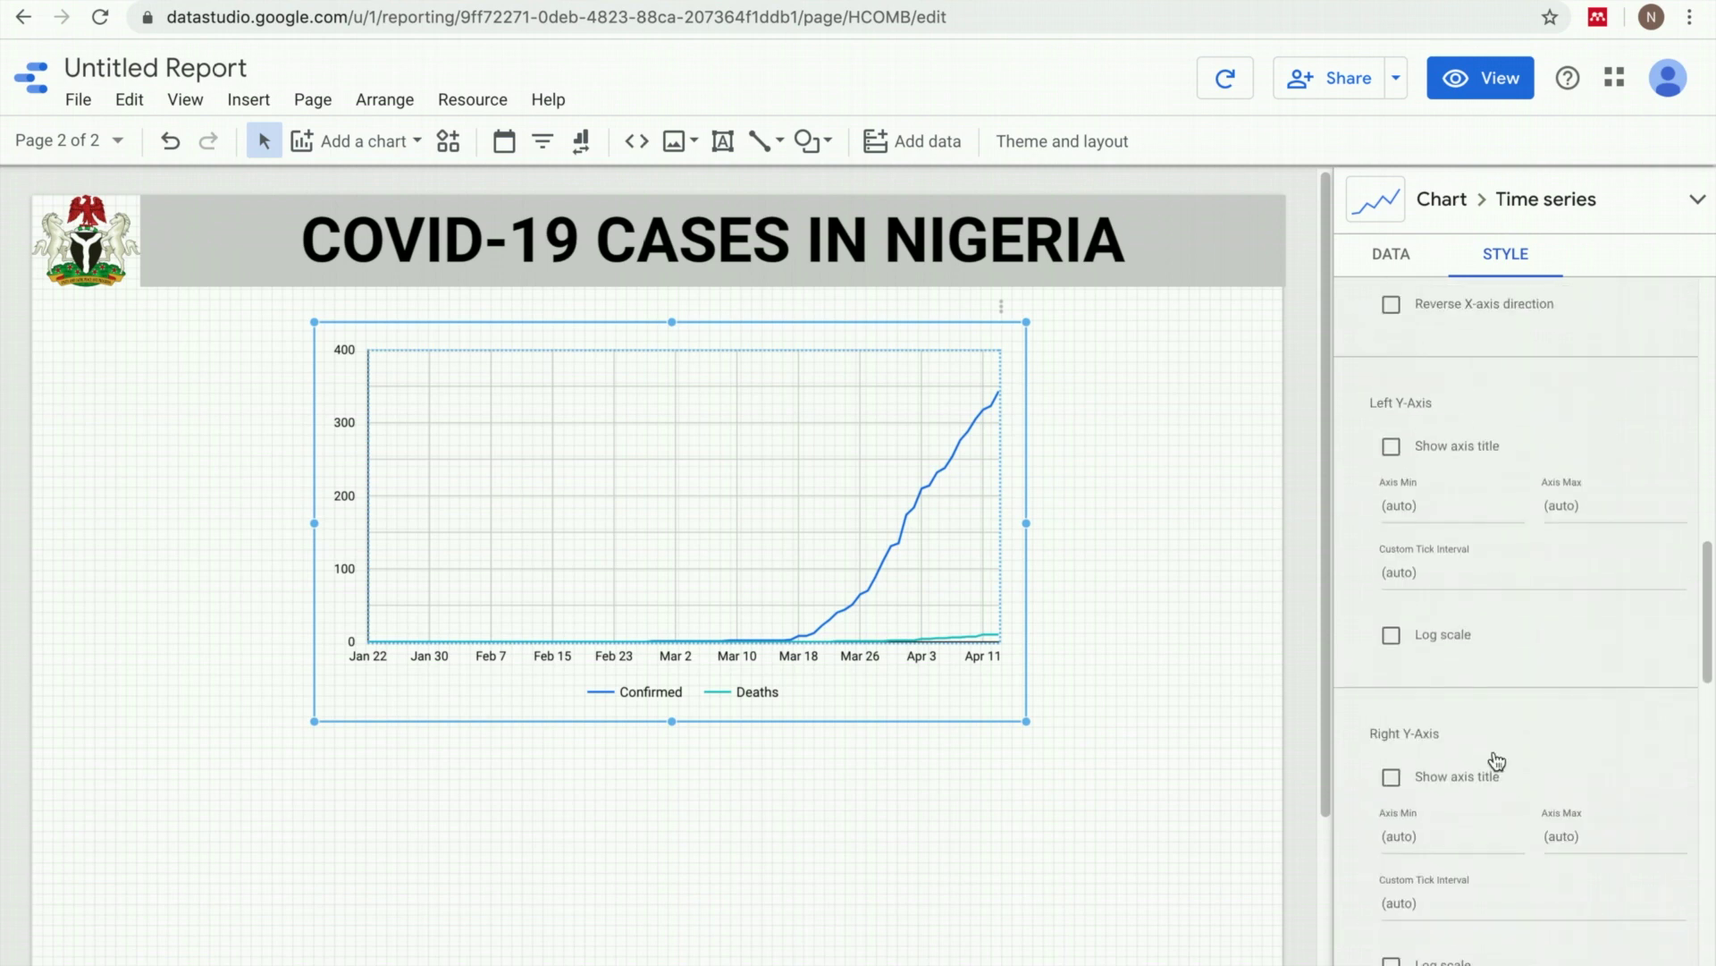
{"action": "scroll", "coordinate": [1495, 760], "scroll_direction": "up", "scroll_amount": 10}
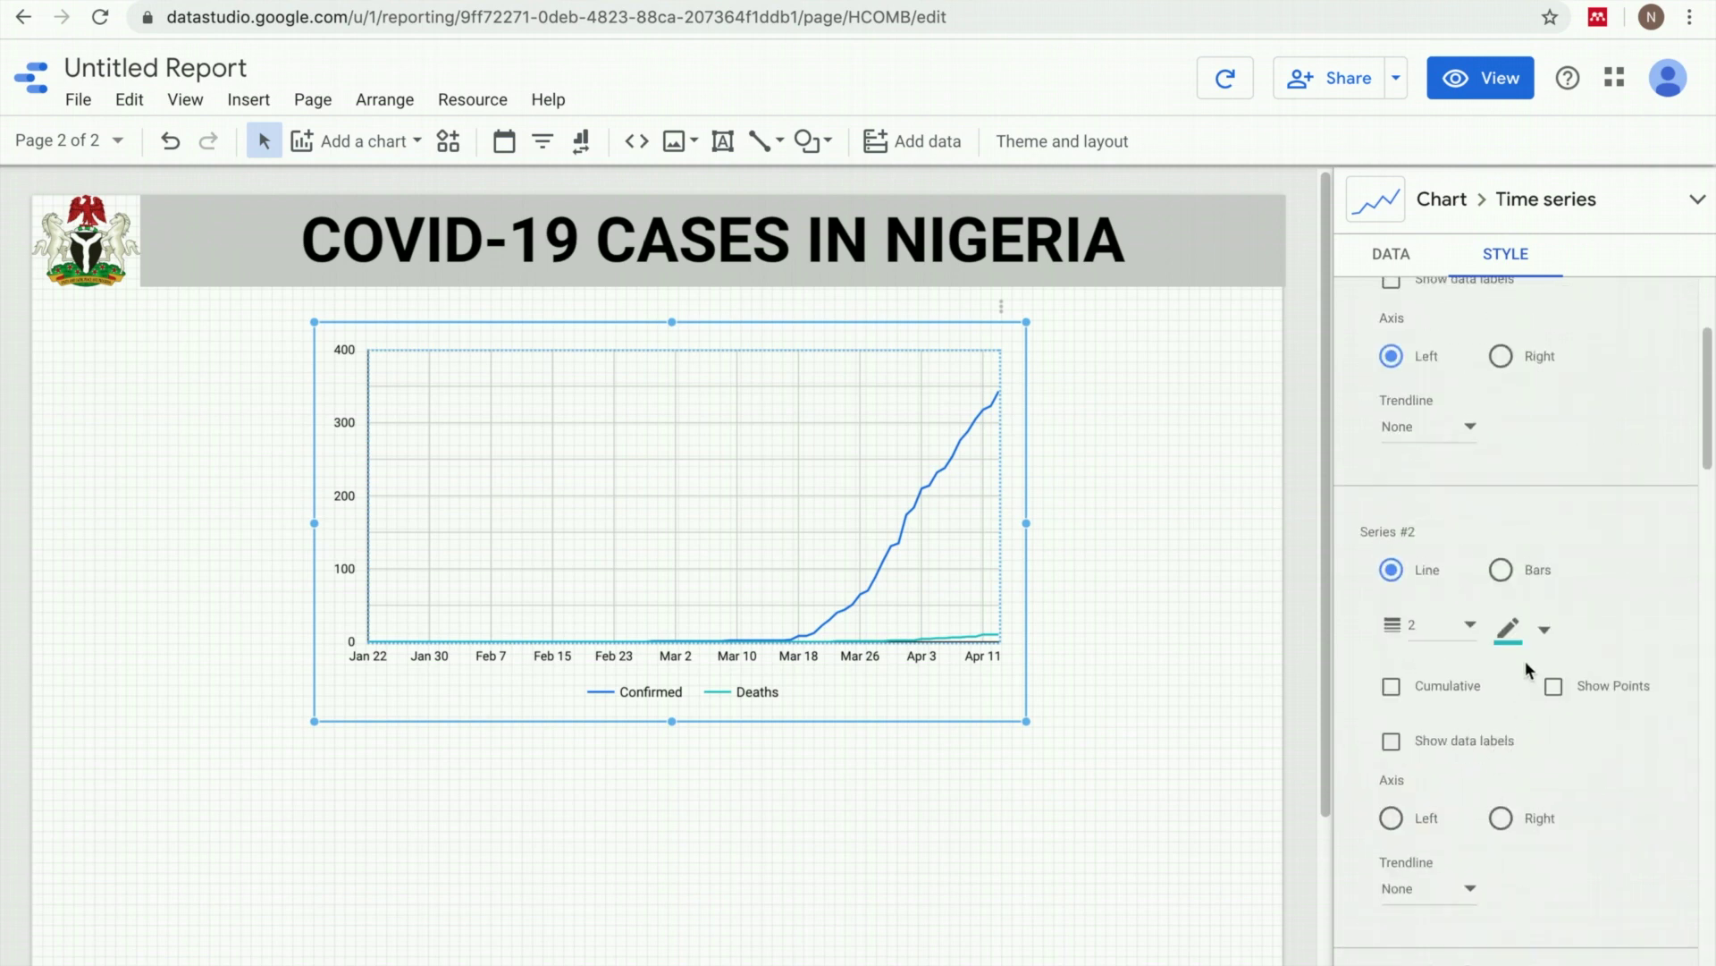
{"action": "left_click", "coordinate": [1511, 636]}
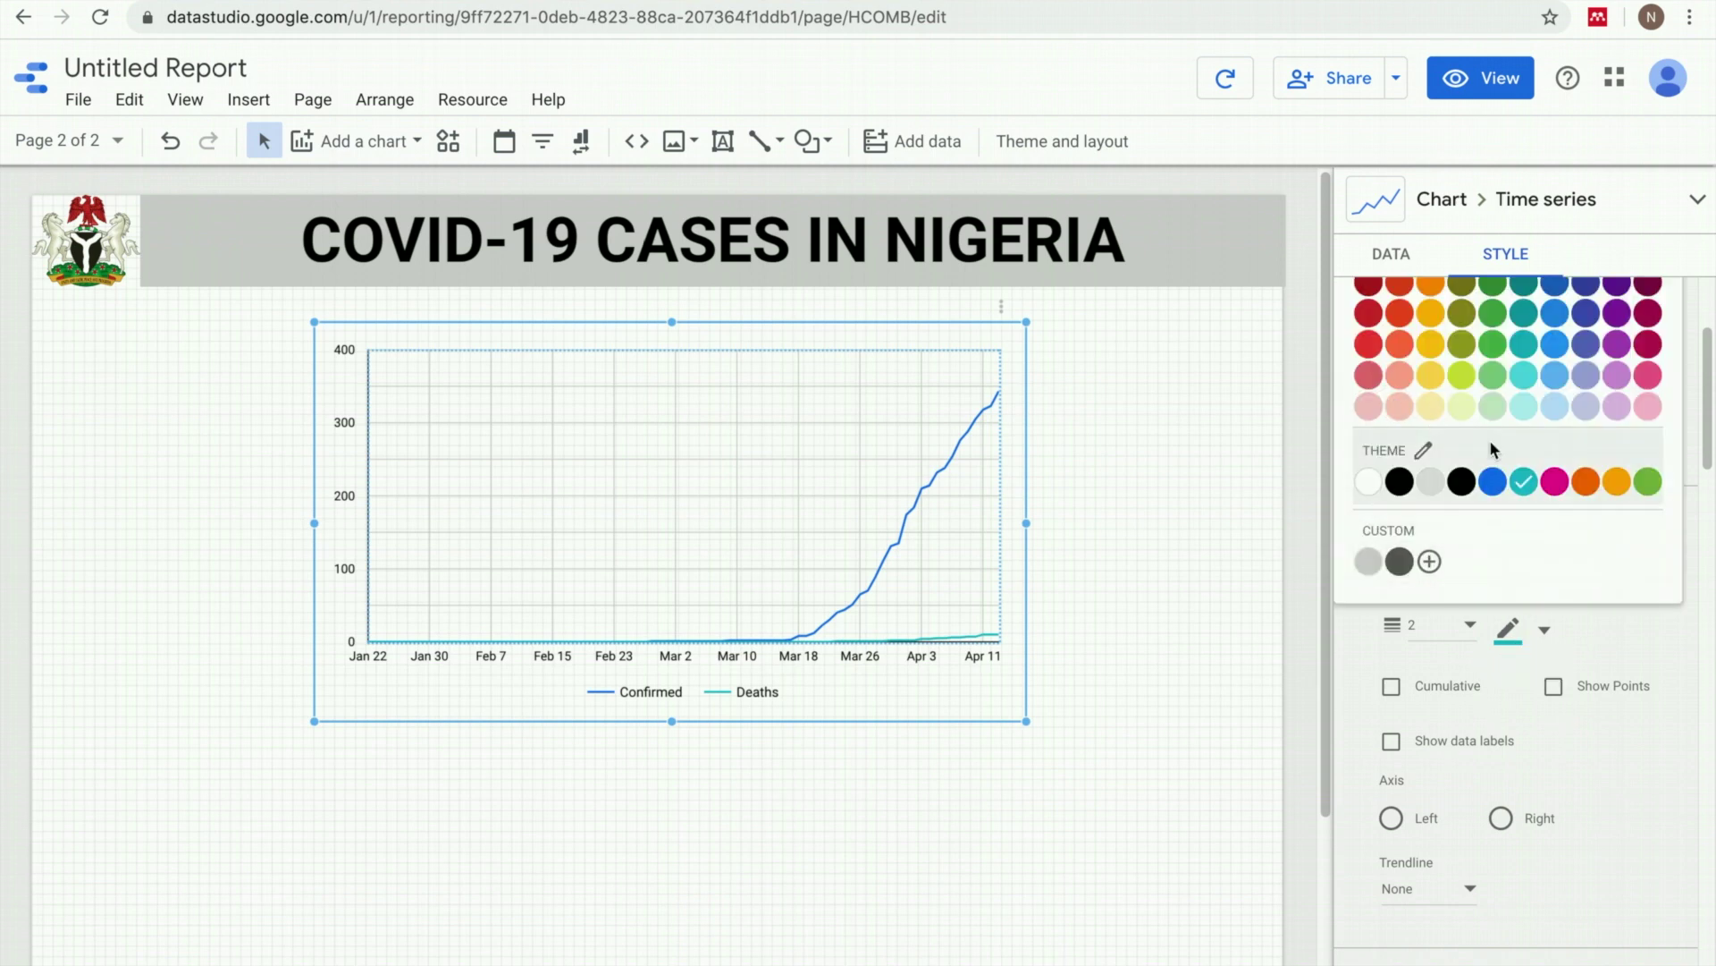
{"action": "scroll", "coordinate": [1431, 434], "scroll_direction": "down", "scroll_amount": 2}
{"action": "scroll", "coordinate": [1410, 432], "scroll_direction": "up", "scroll_amount": 5}
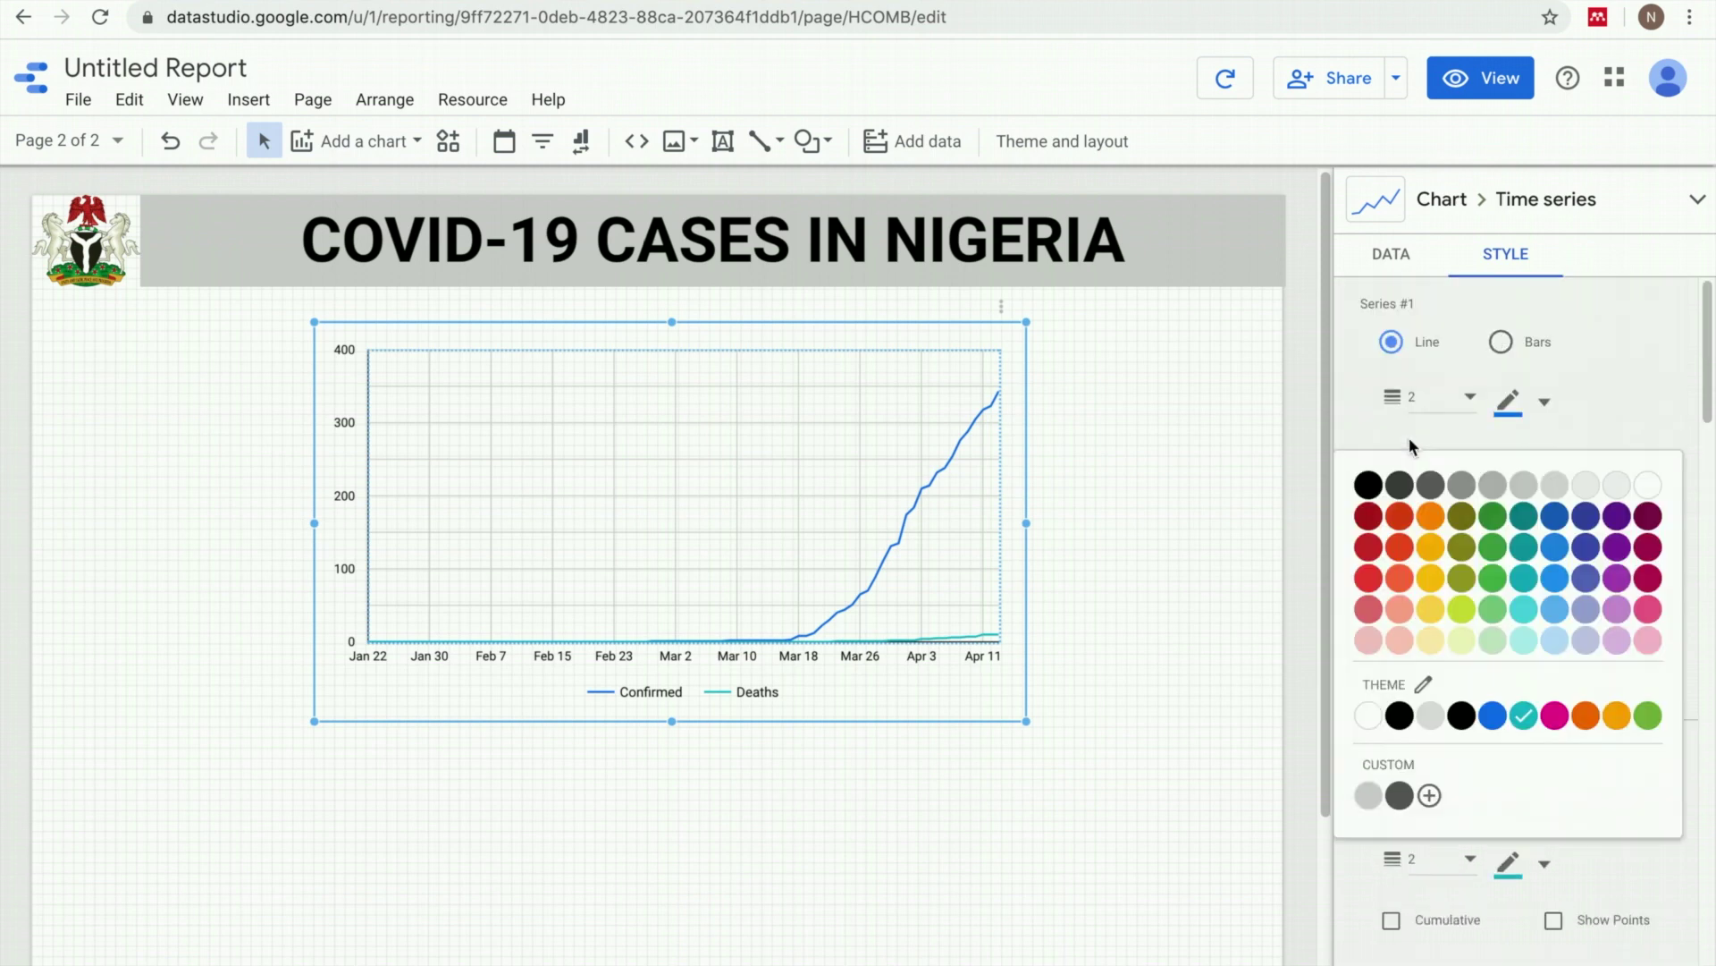
{"action": "left_click", "coordinate": [1372, 517]}
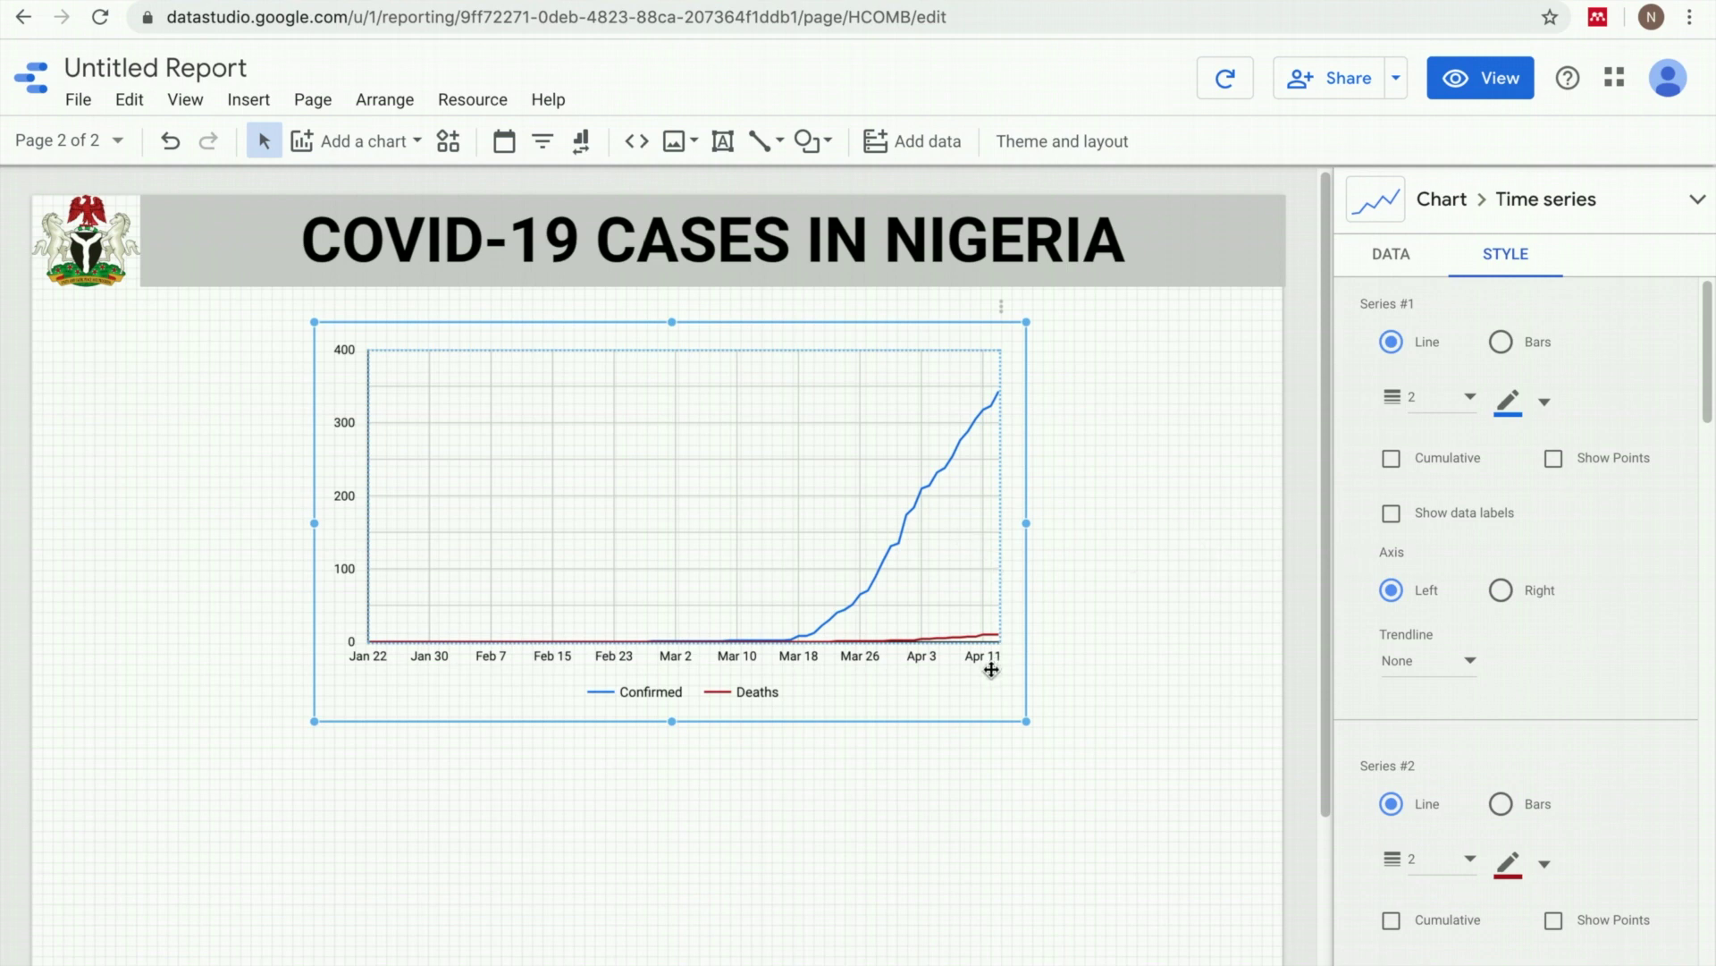
- Duplicate the time series chart and position the copy directly beneath the original, near the page's lower edge
{"action": "left_click_drag", "start_coordinate": [992, 669], "coordinate": [991, 677]}
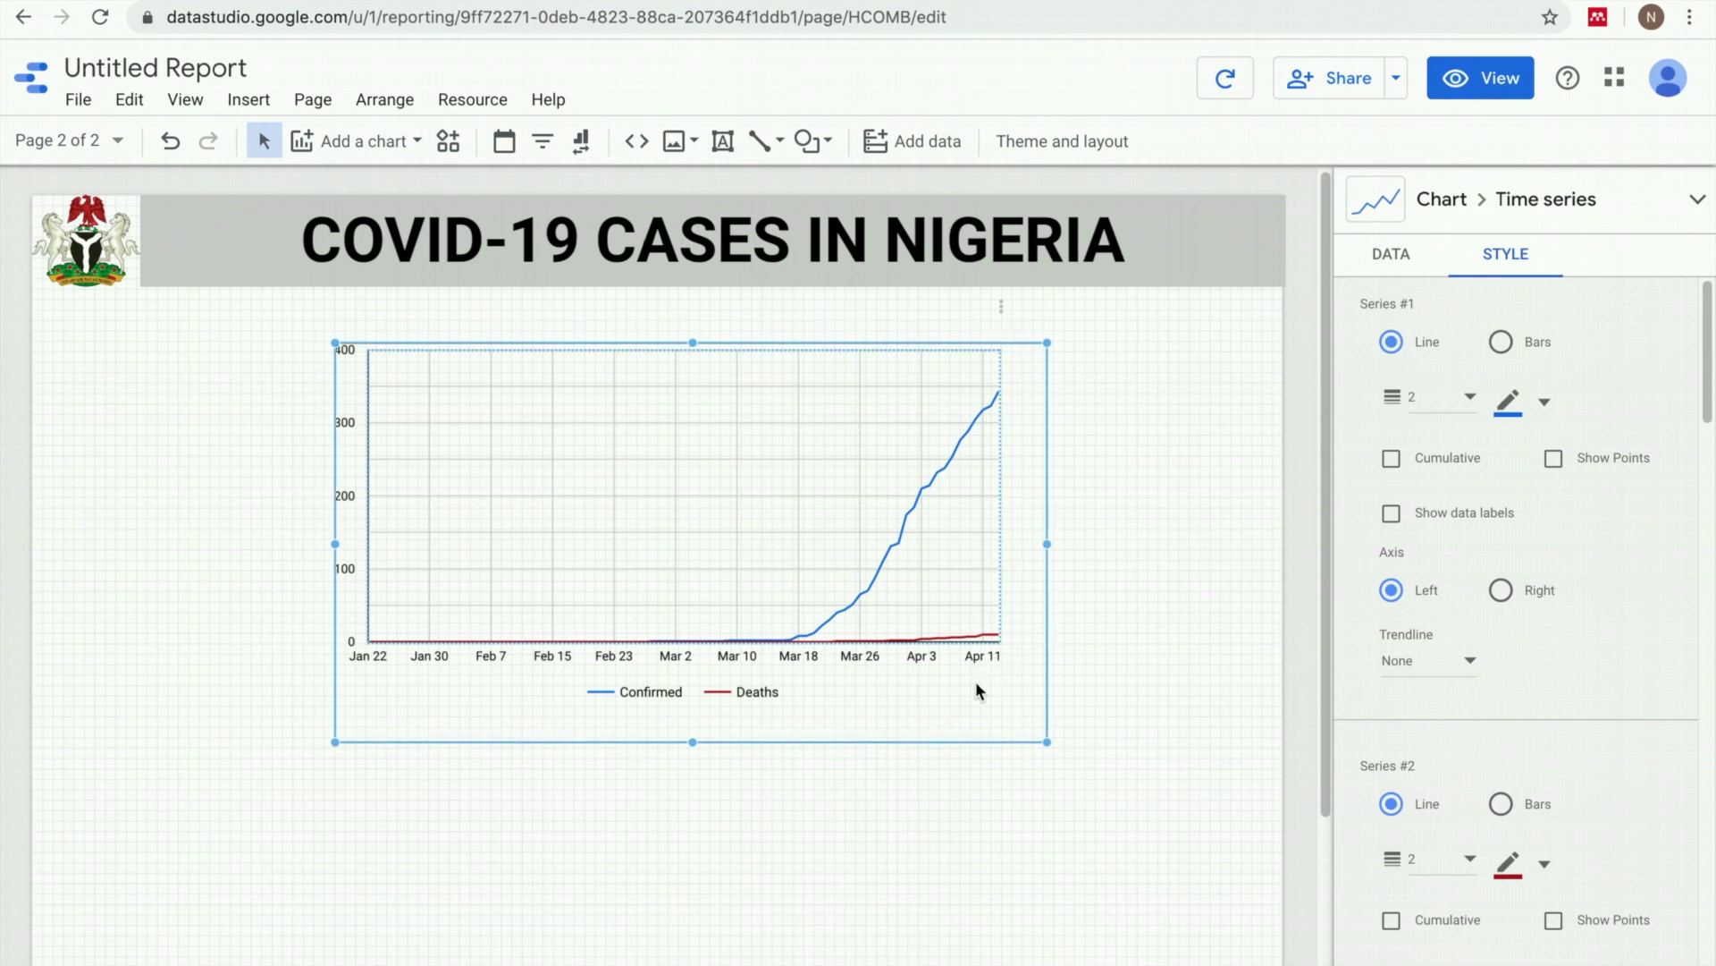
{"action": "key", "text": "ctrl+d"}
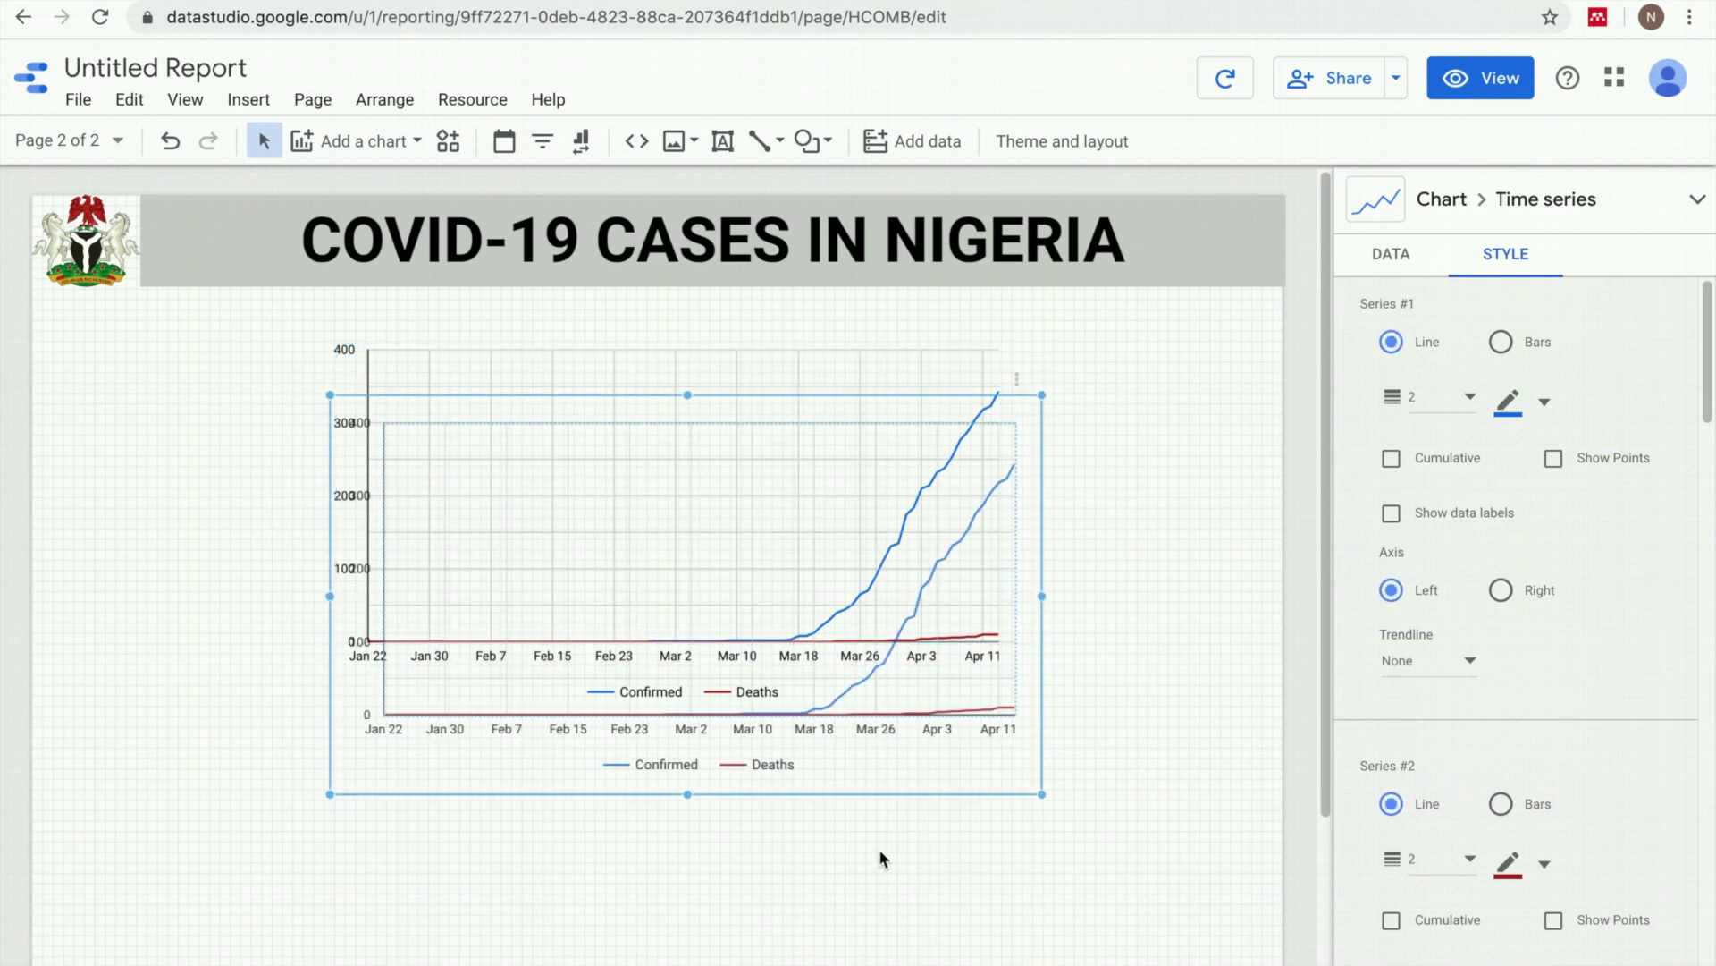
{"action": "scroll", "coordinate": [1093, 694], "scroll_direction": "down", "scroll_amount": 3}
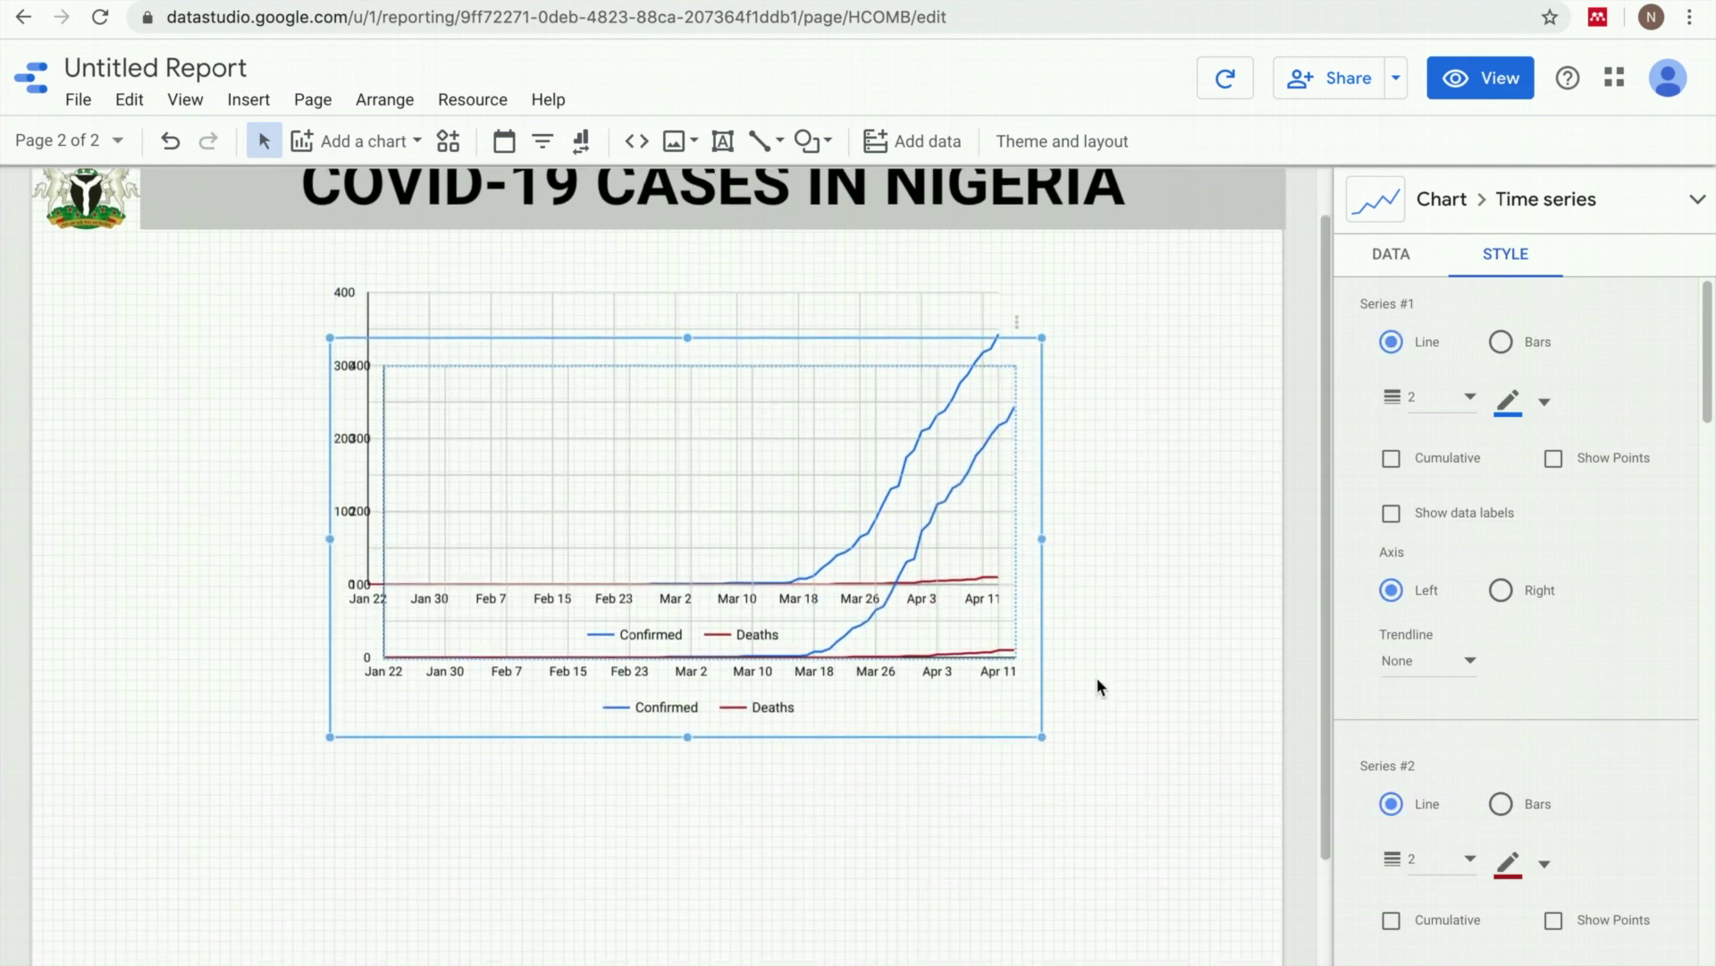
{"action": "left_click_drag", "start_coordinate": [944, 510], "coordinate": [911, 816]}
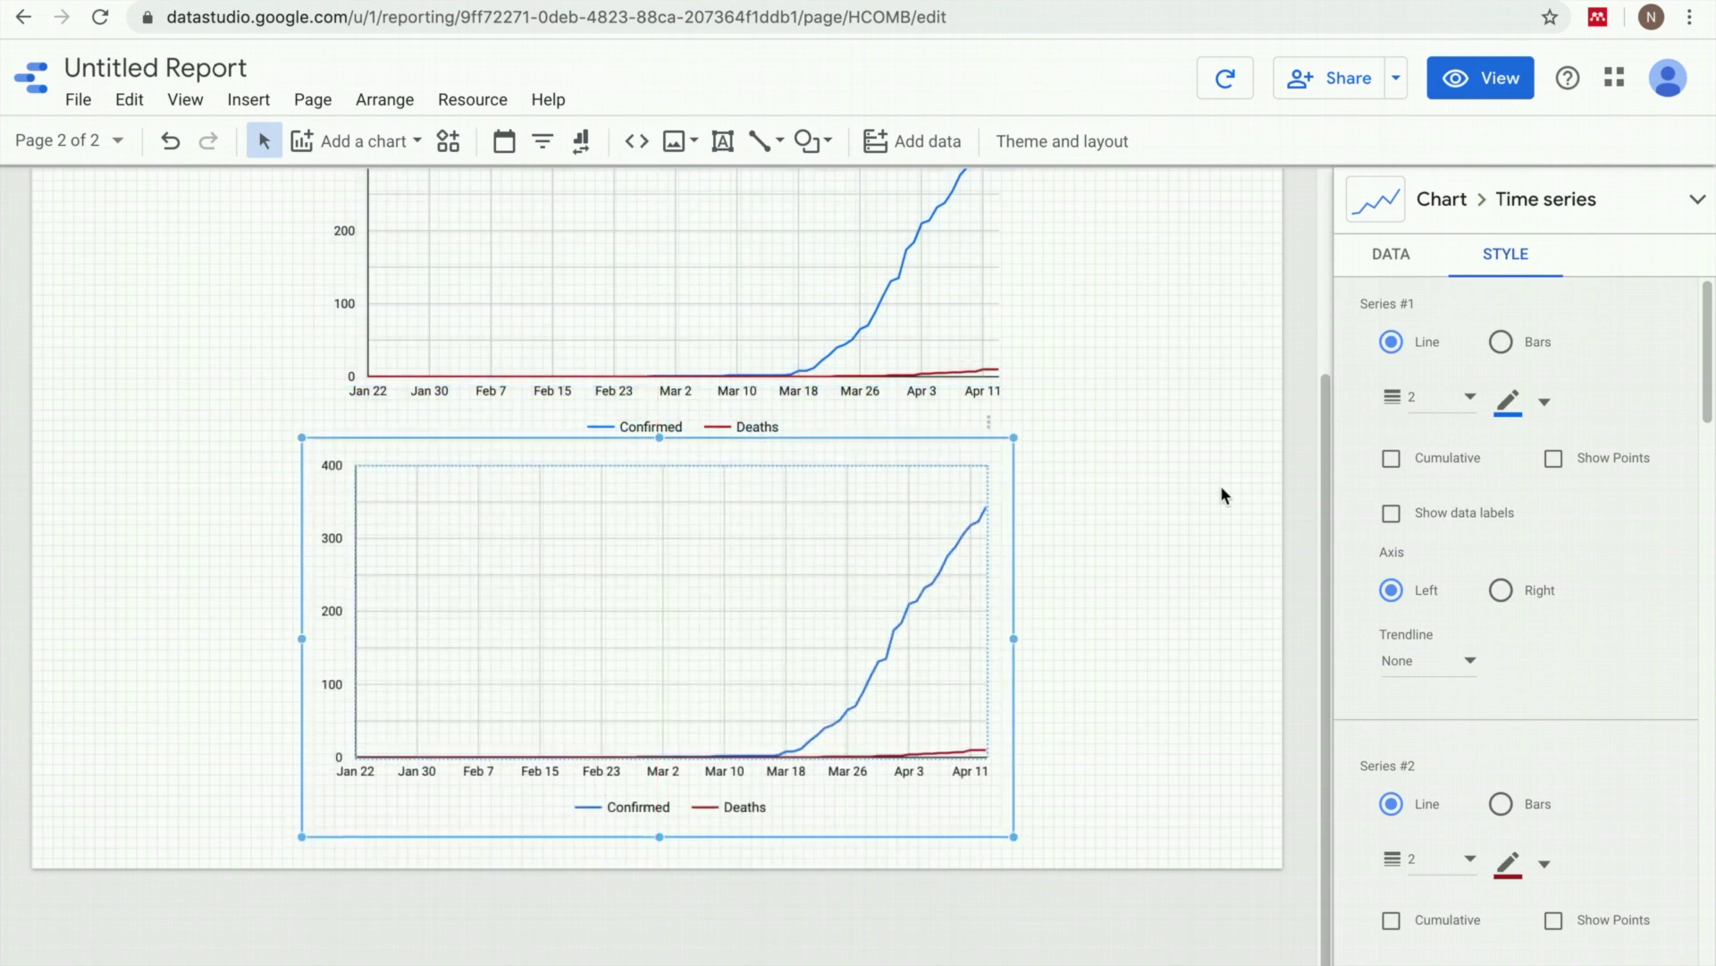
- Replace the lower time series chart's Confirmed metric with Daily Cases and remove its Deaths metric
{"action": "left_click", "coordinate": [1392, 257]}
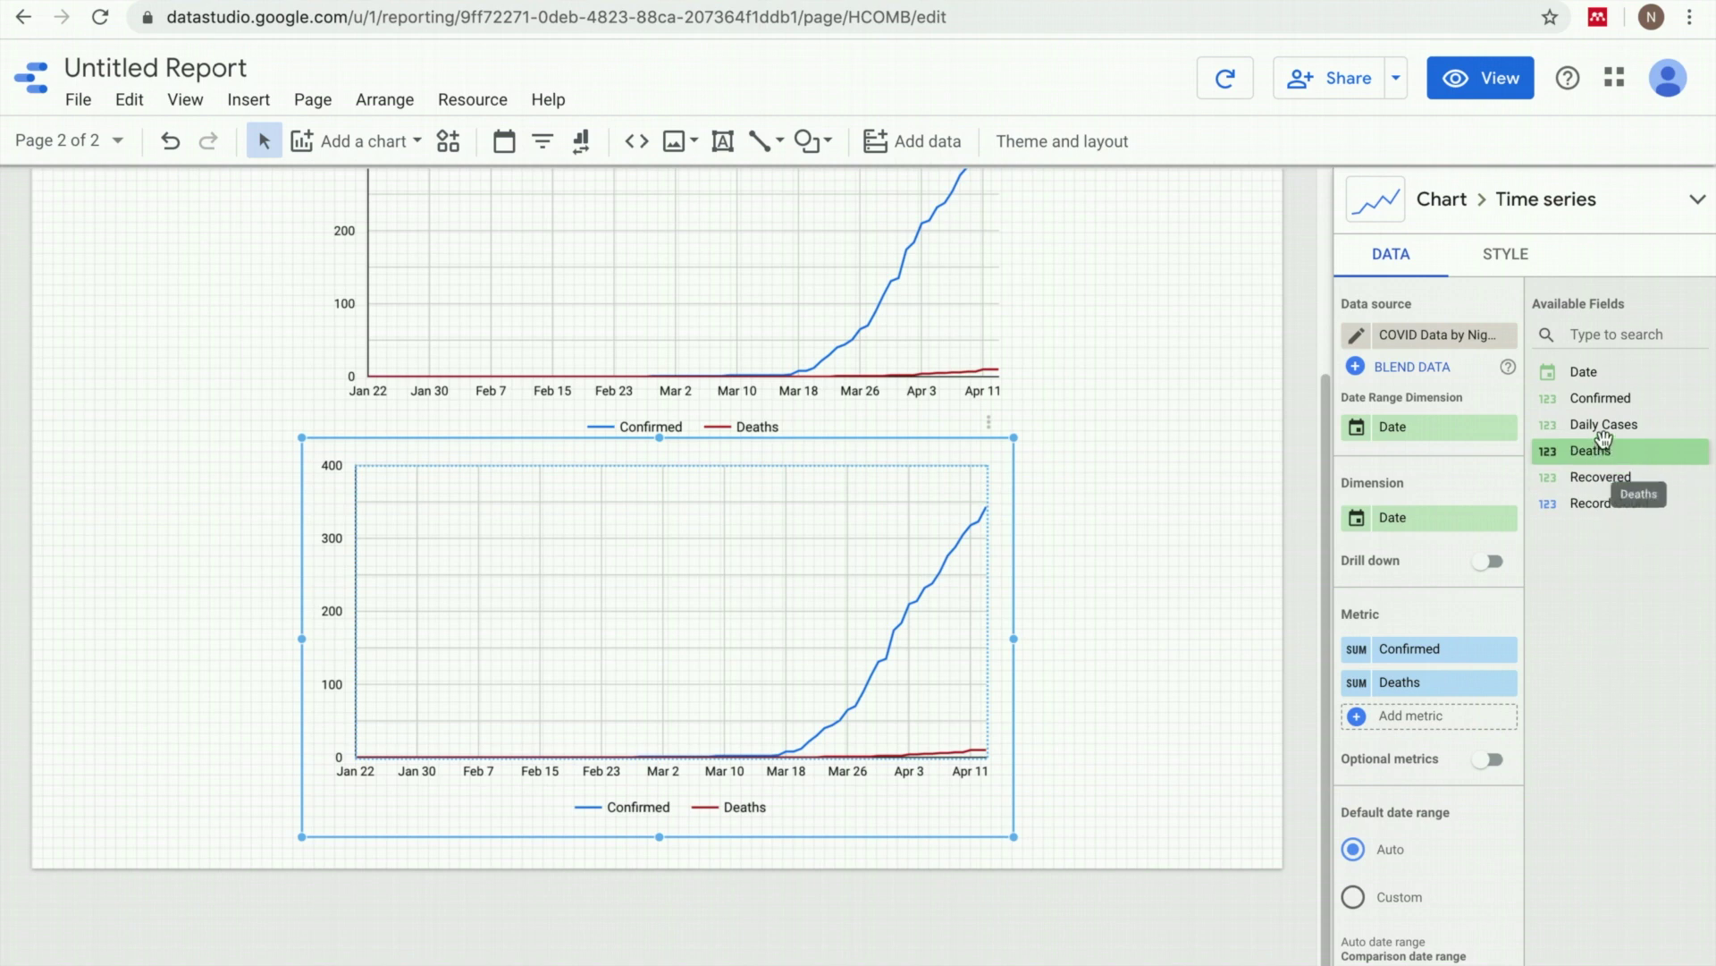
{"action": "left_click", "coordinate": [1442, 648]}
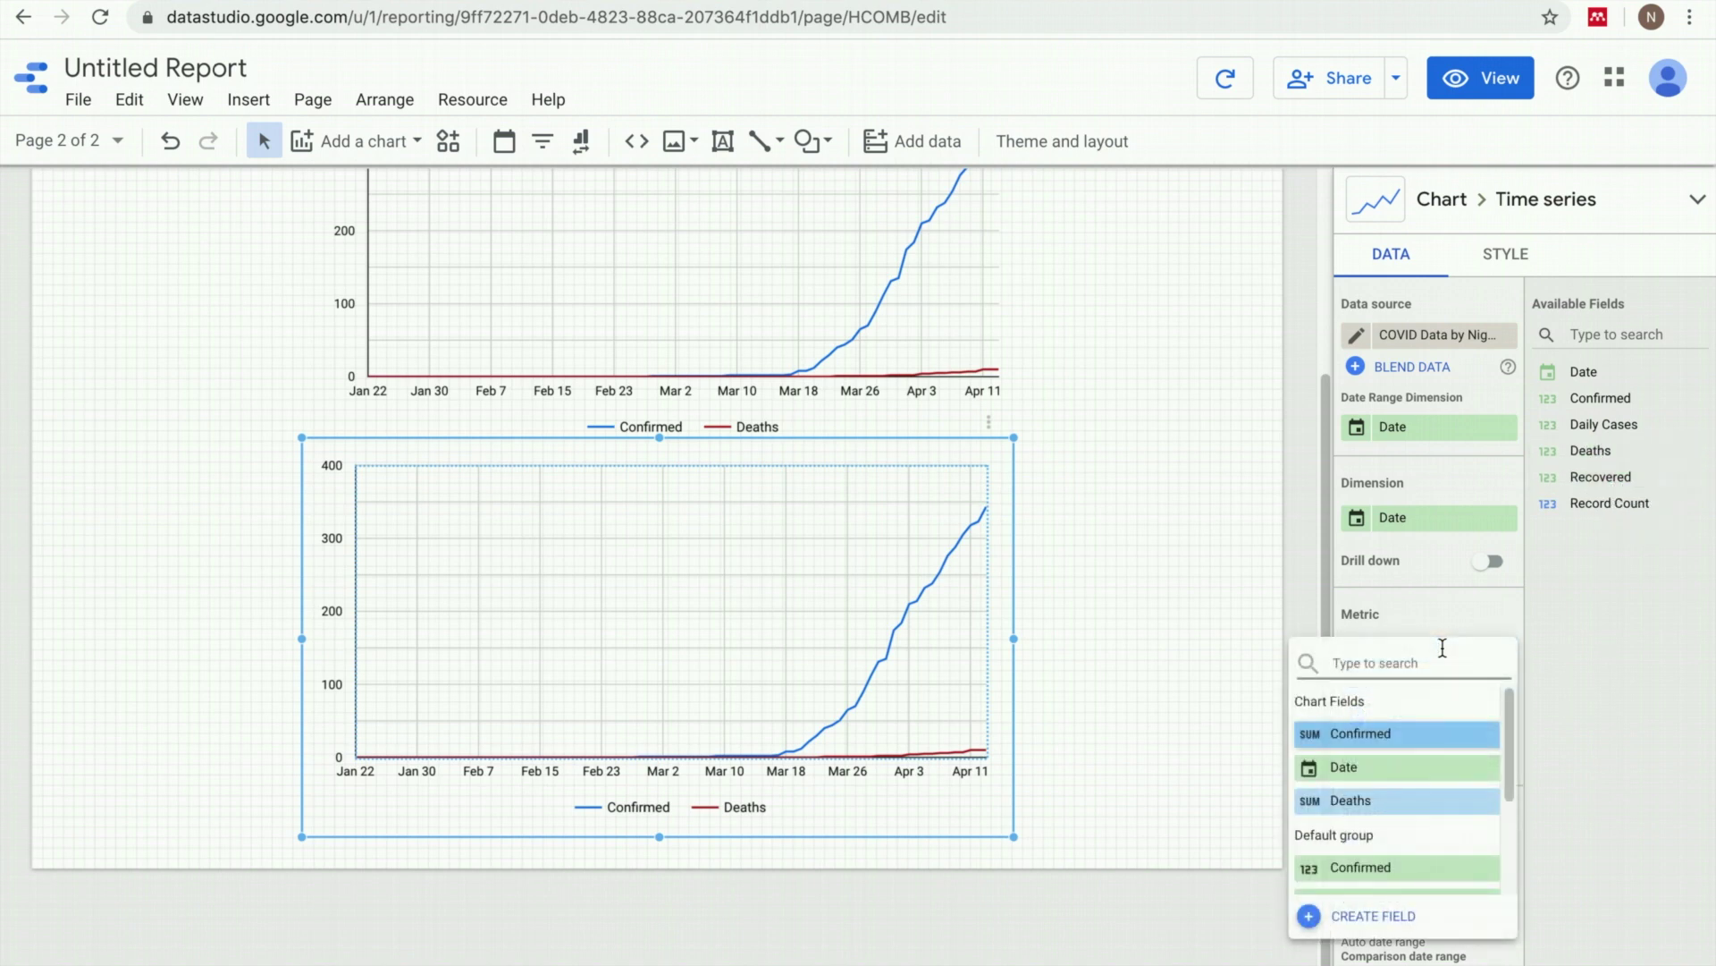
{"action": "type", "text": "dai"}
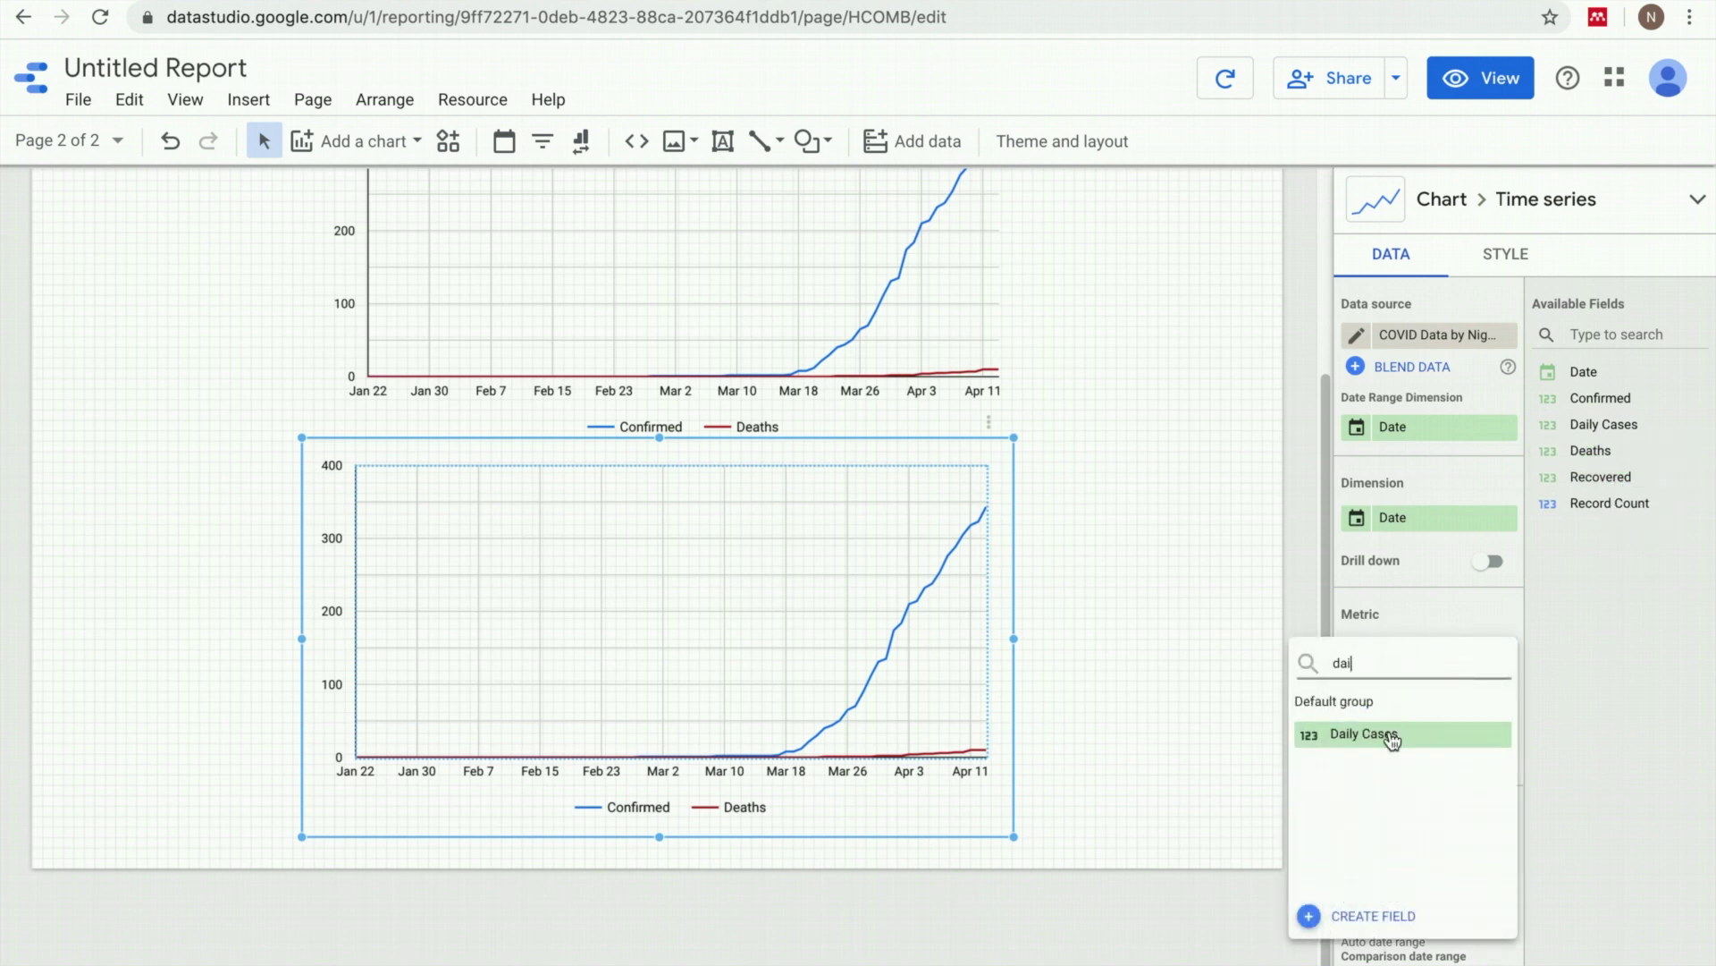
{"action": "left_click", "coordinate": [1392, 737]}
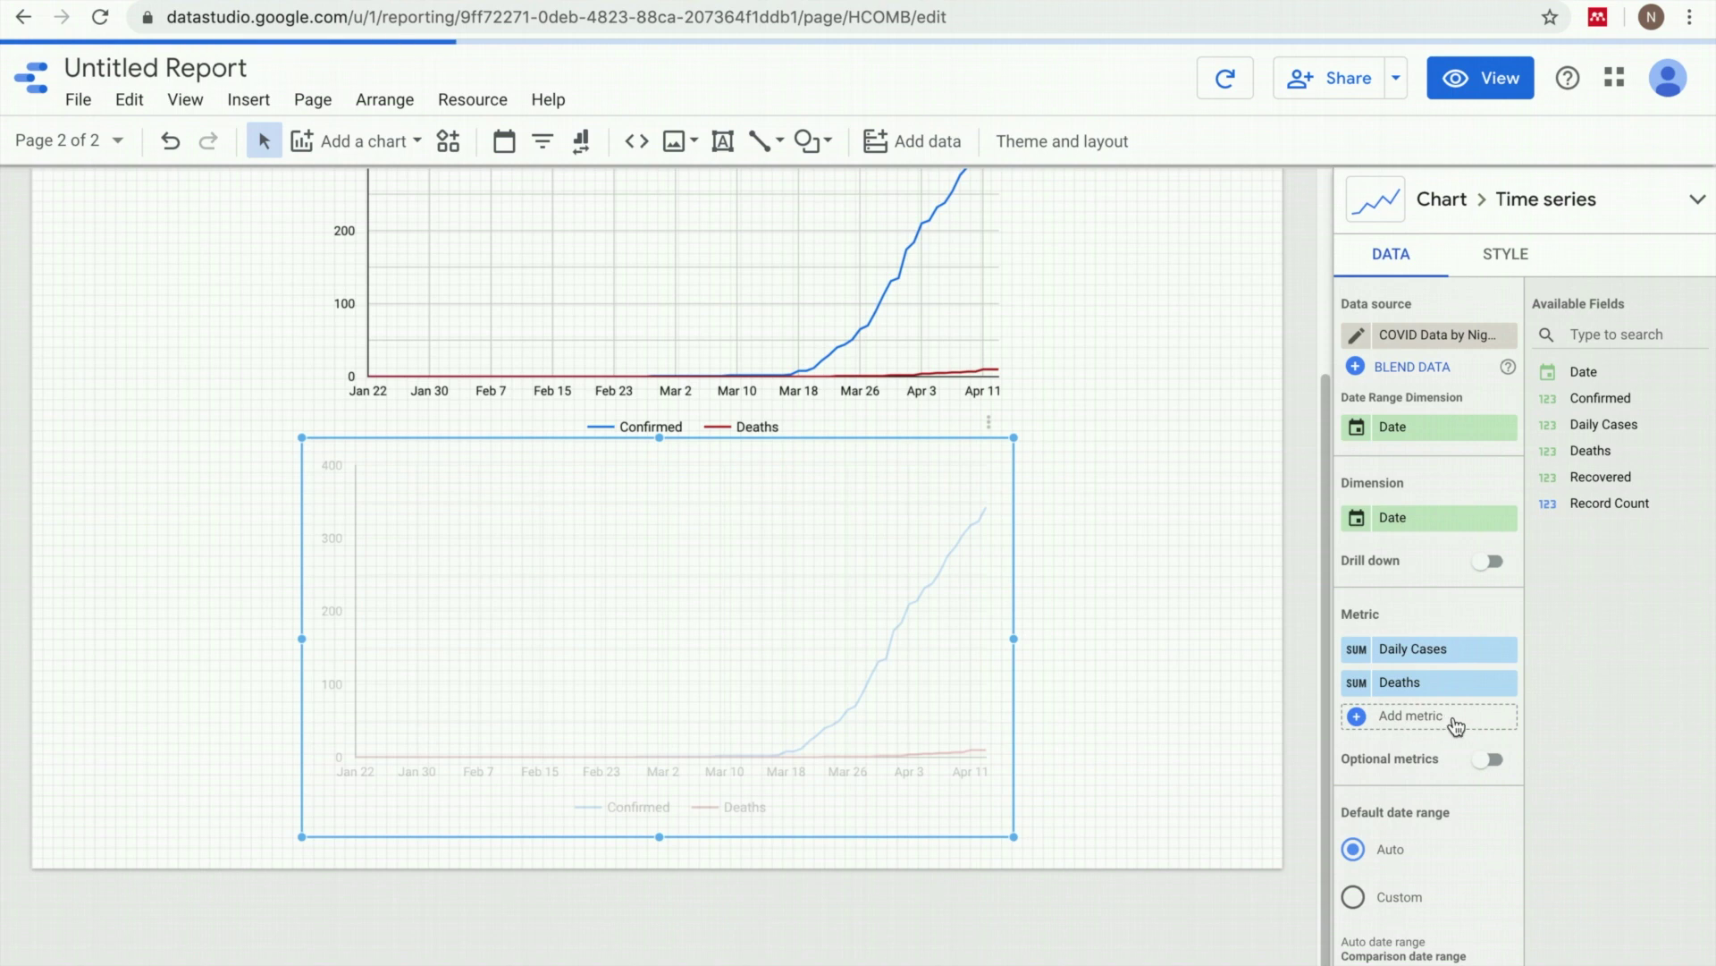
{"action": "left_click", "coordinate": [1505, 683]}
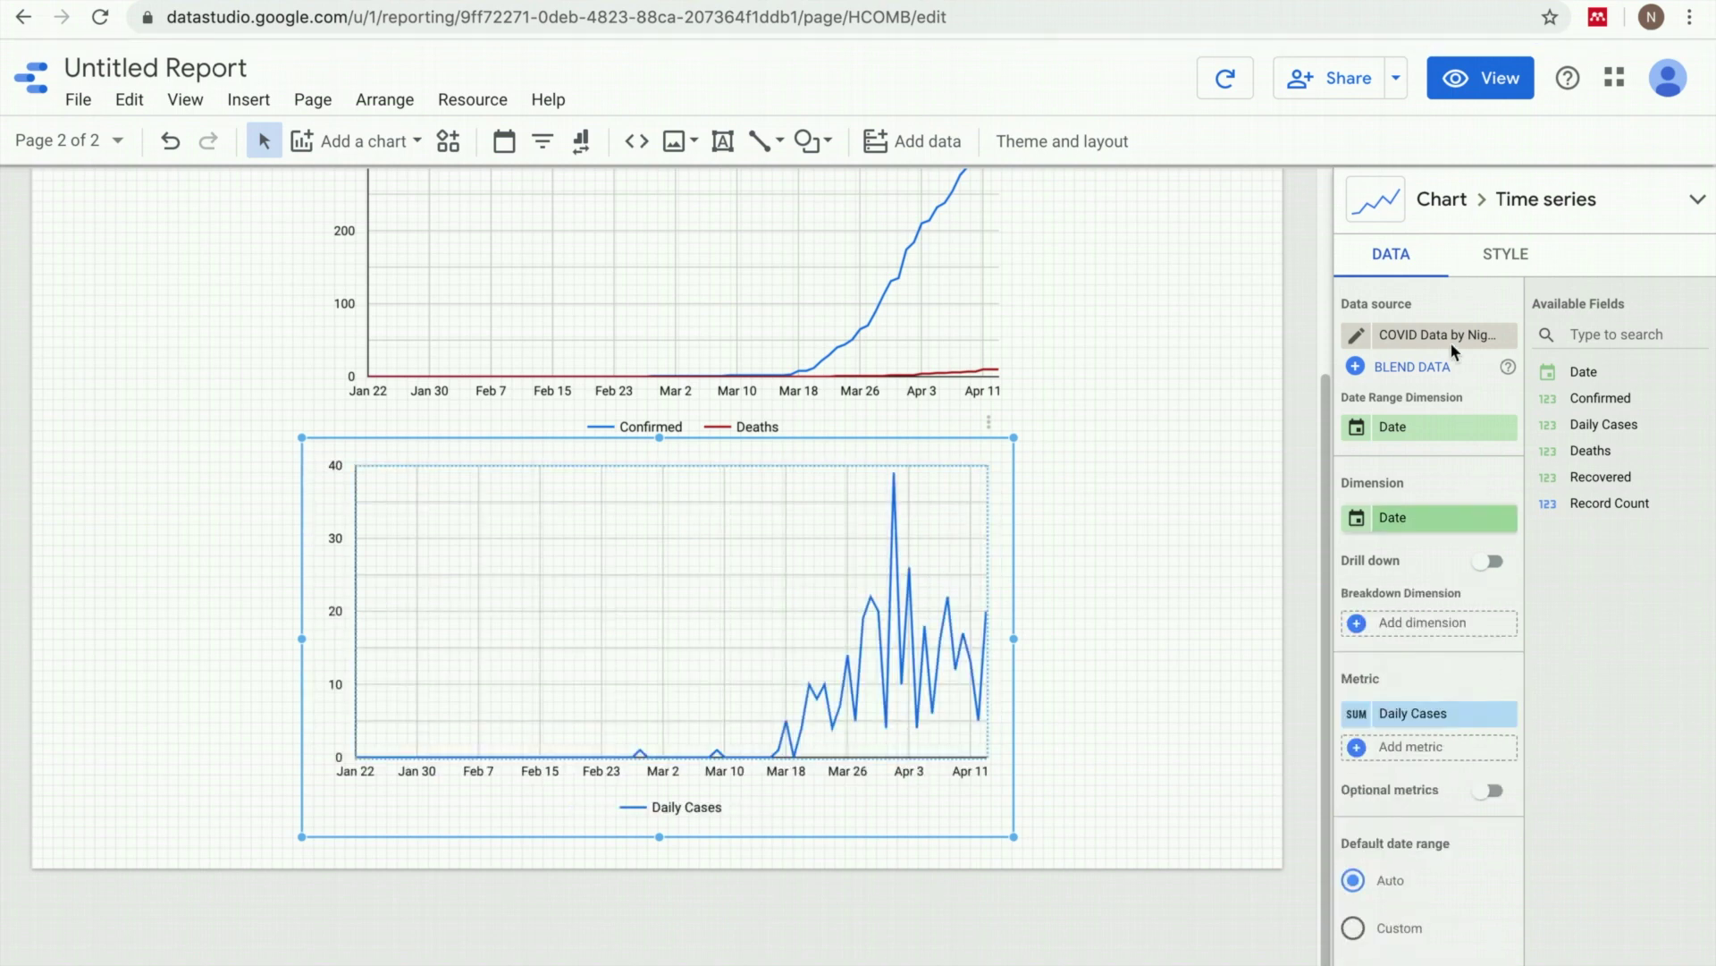
- Show the Daily Cases series as bars, convert the chart to a column chart and move it slightly down
{"action": "left_click", "coordinate": [1501, 268]}
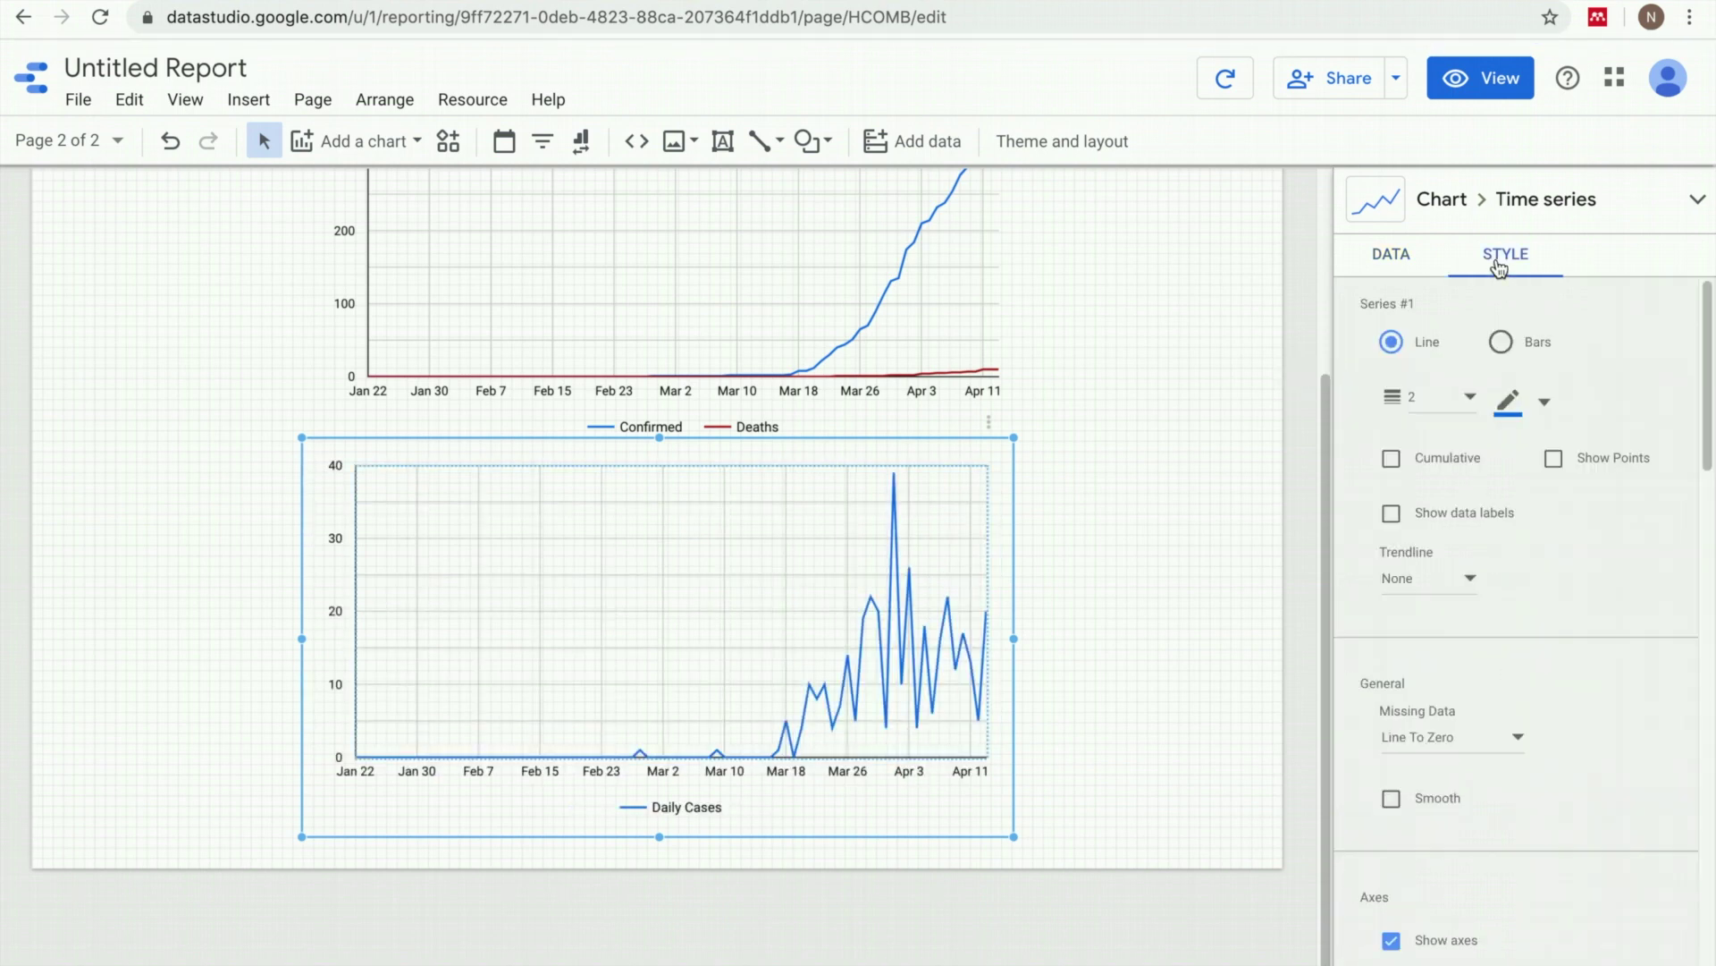
{"action": "left_click", "coordinate": [1503, 347]}
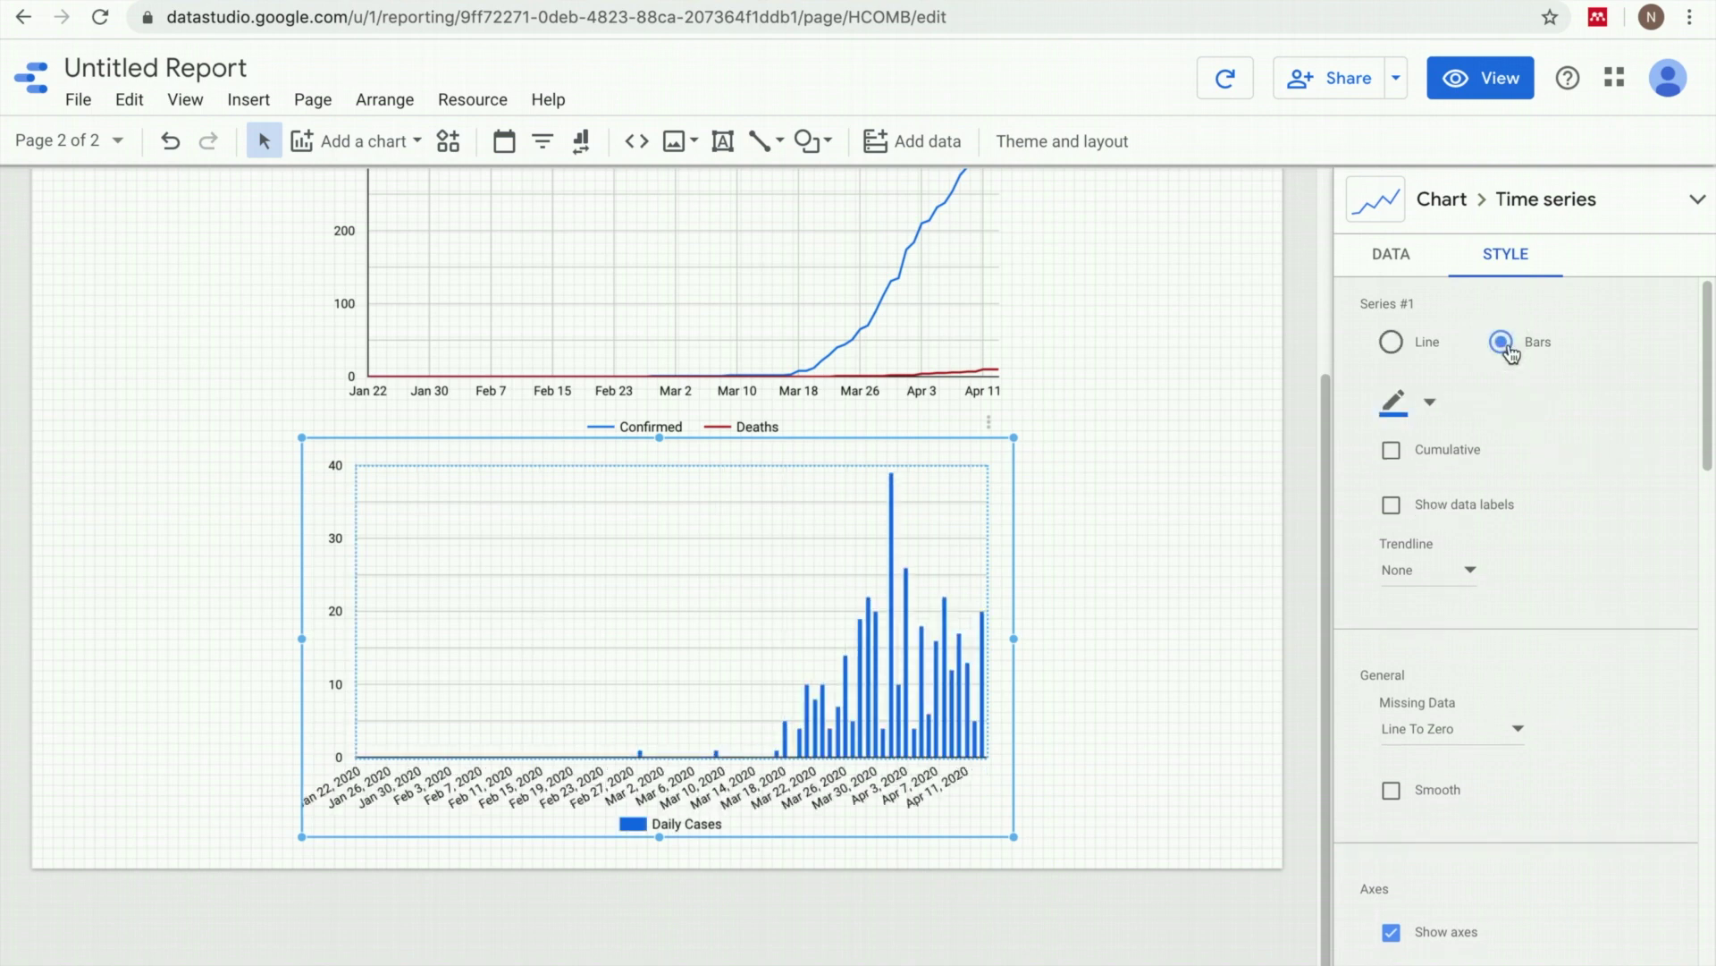
{"action": "left_click", "coordinate": [1688, 211]}
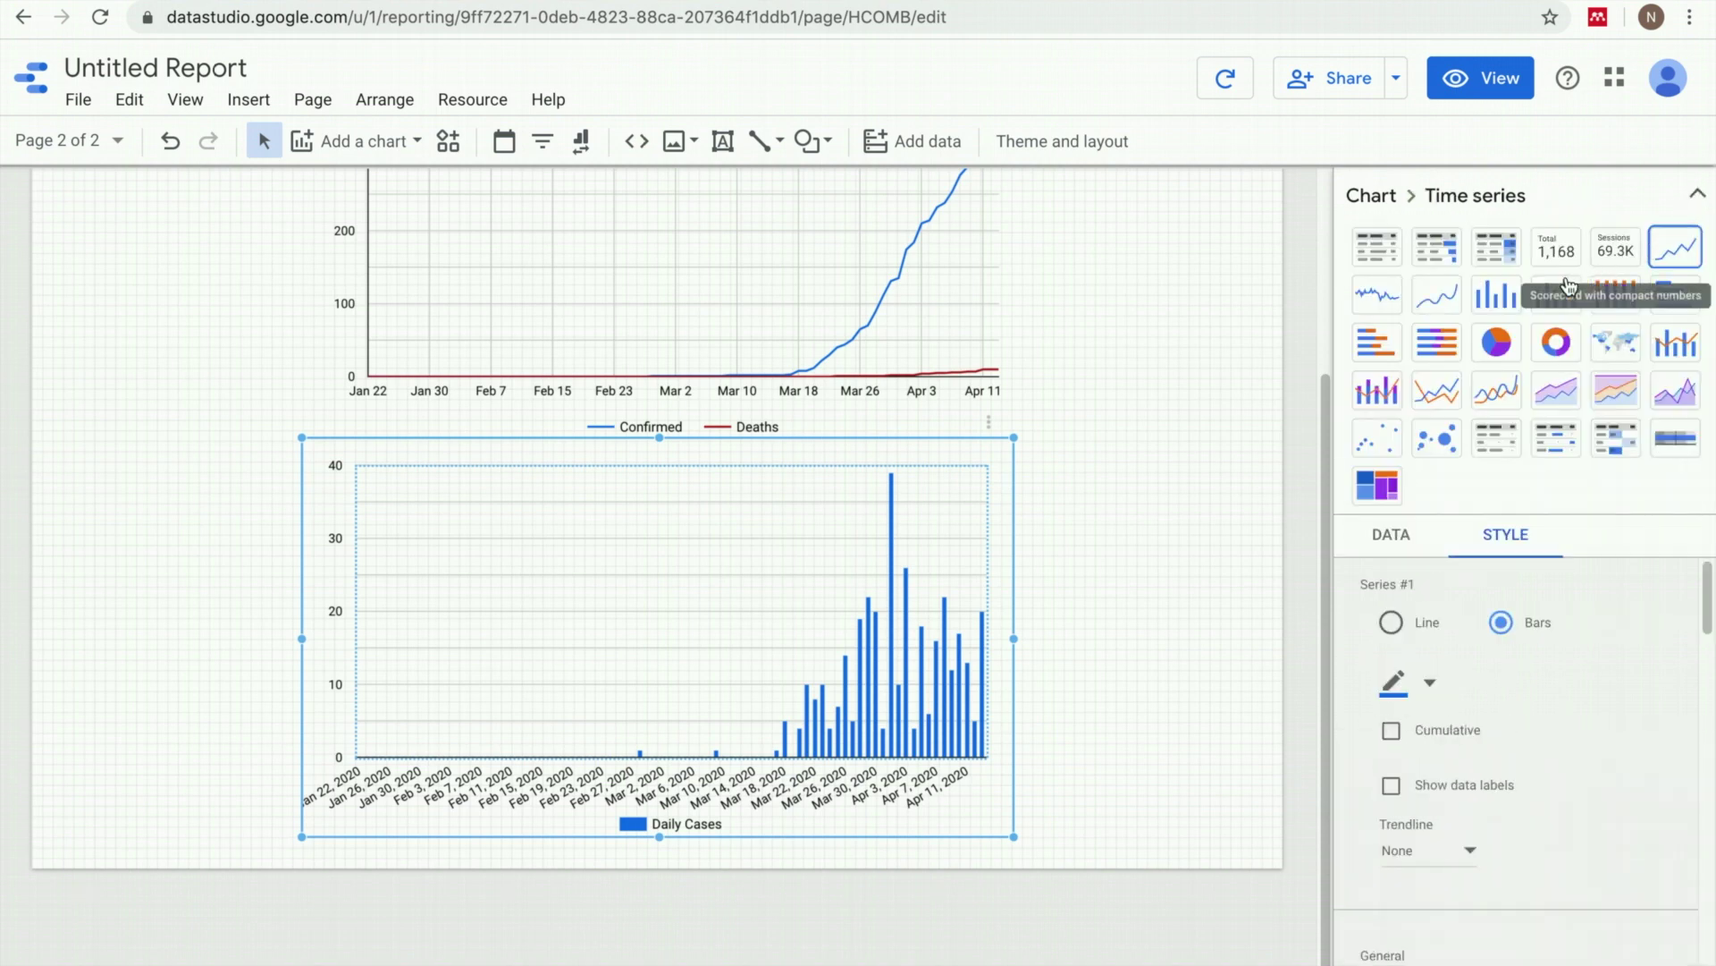
{"action": "left_click", "coordinate": [1508, 308]}
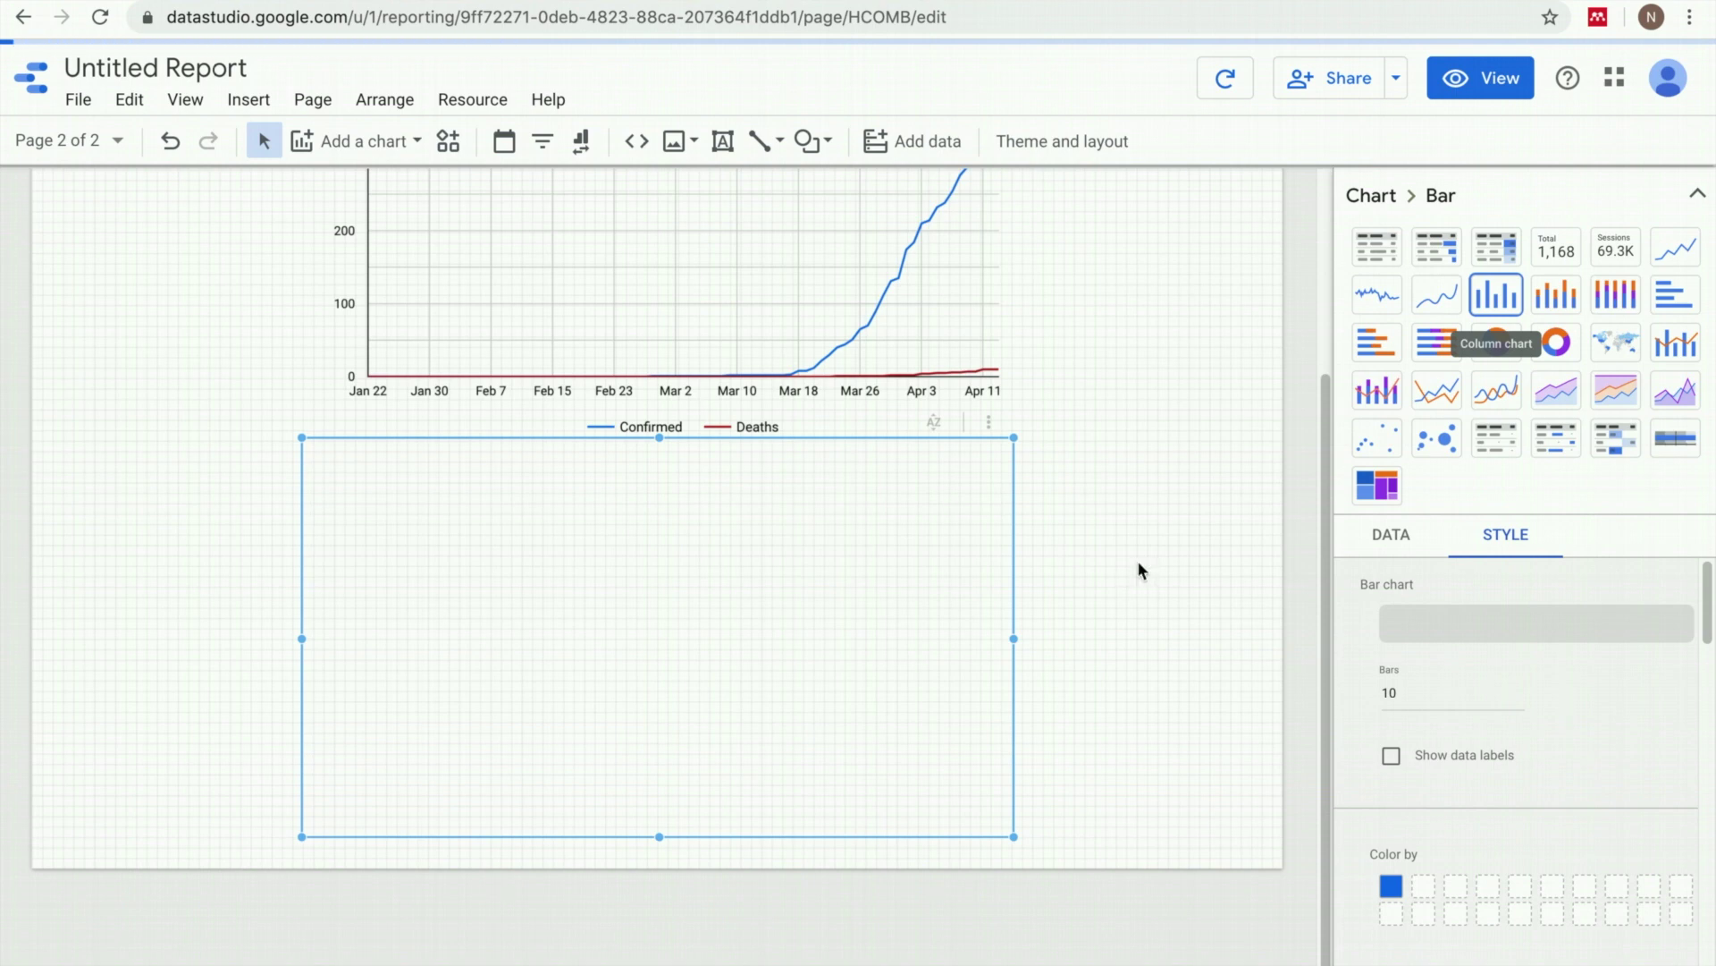
{"action": "left_click_drag", "start_coordinate": [996, 475], "coordinate": [996, 508]}
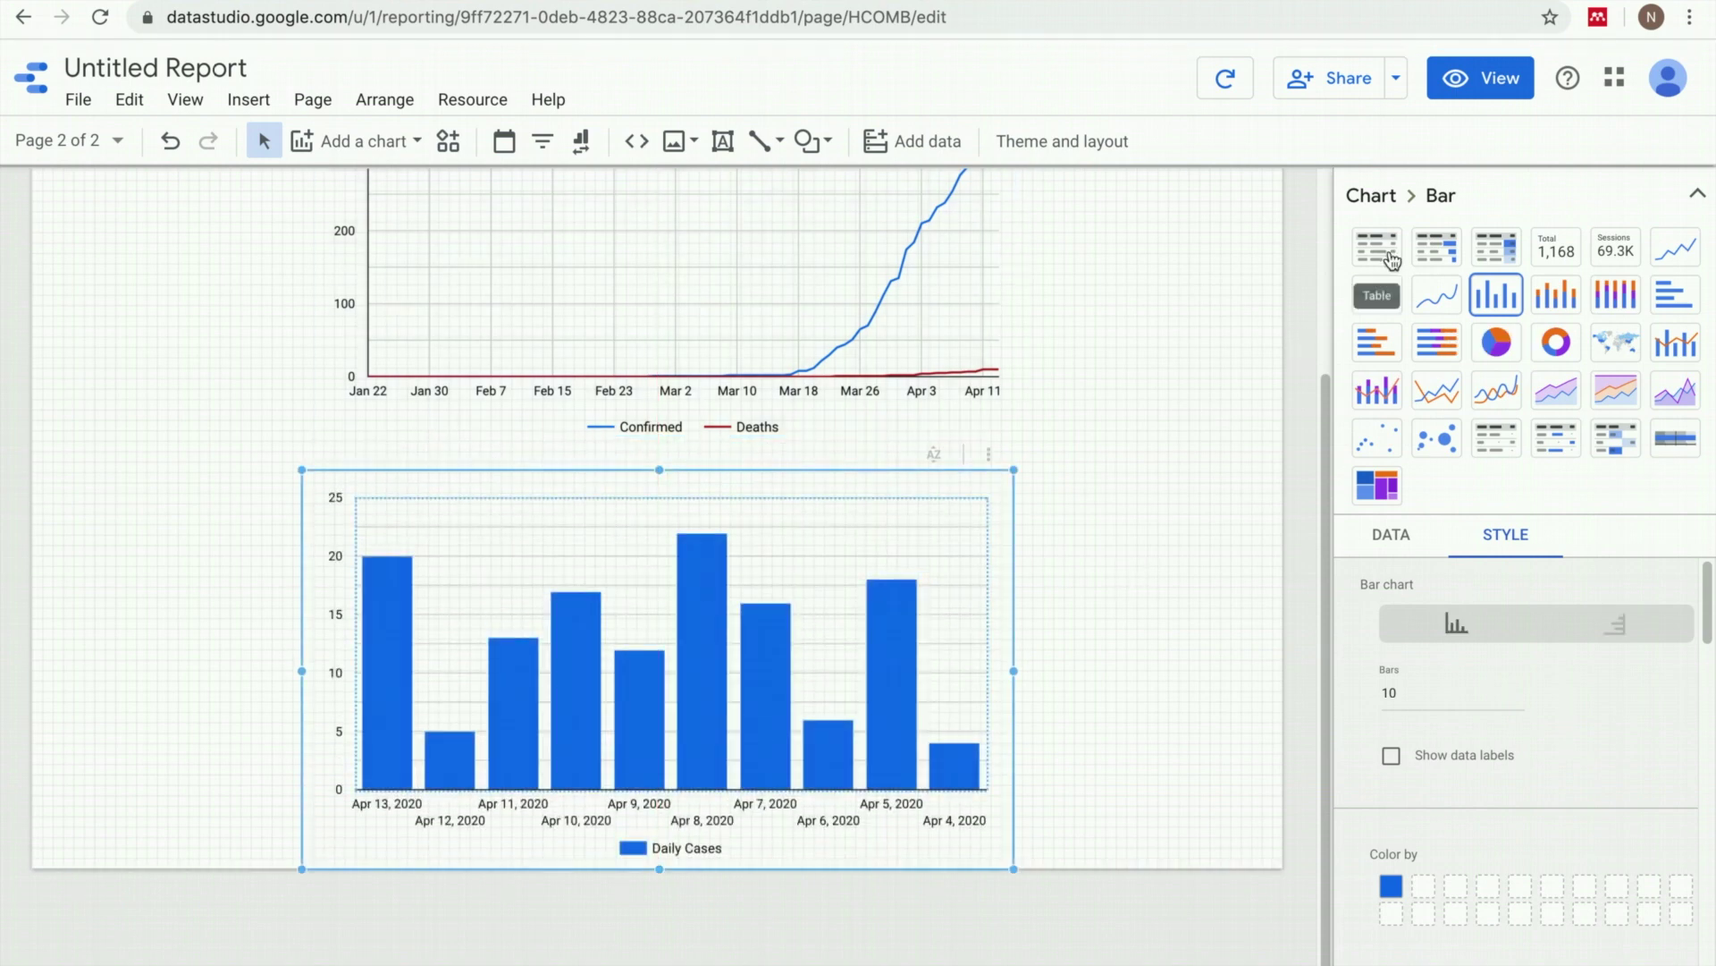
{"action": "left_click", "coordinate": [1382, 207]}
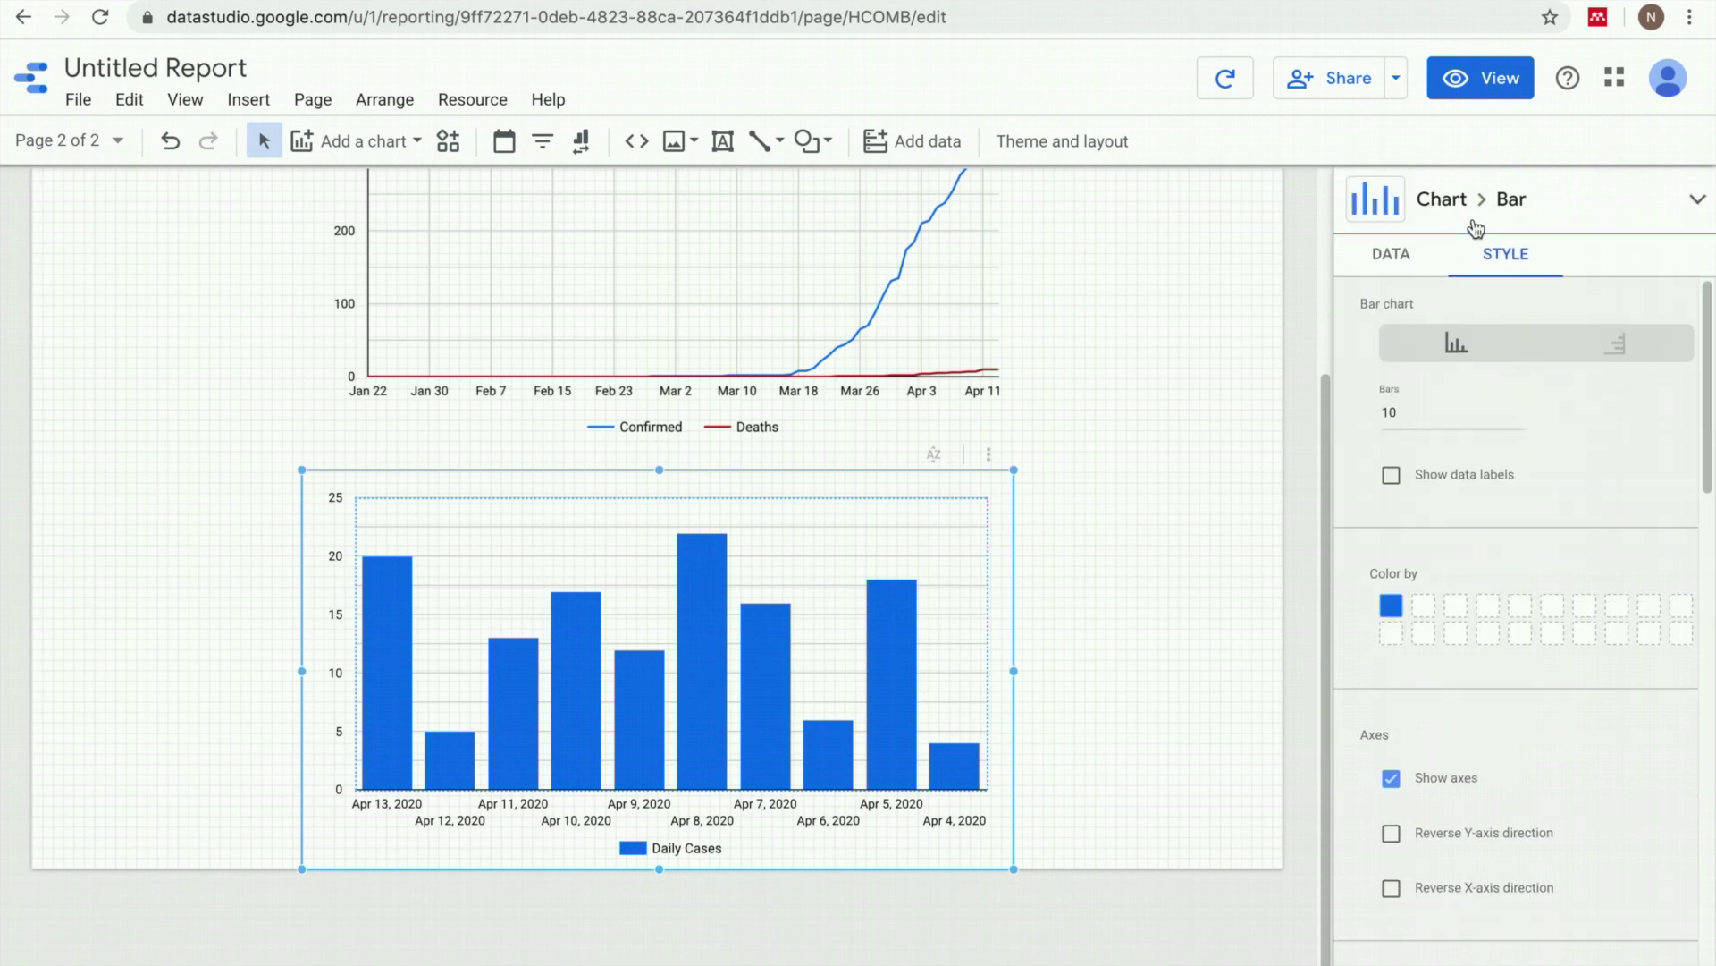
- Set the column chart's number of bars to 100 and sort it by Date in ascending order
{"action": "left_click", "coordinate": [1414, 414]}
{"action": "double_click", "coordinate": [1389, 411]}
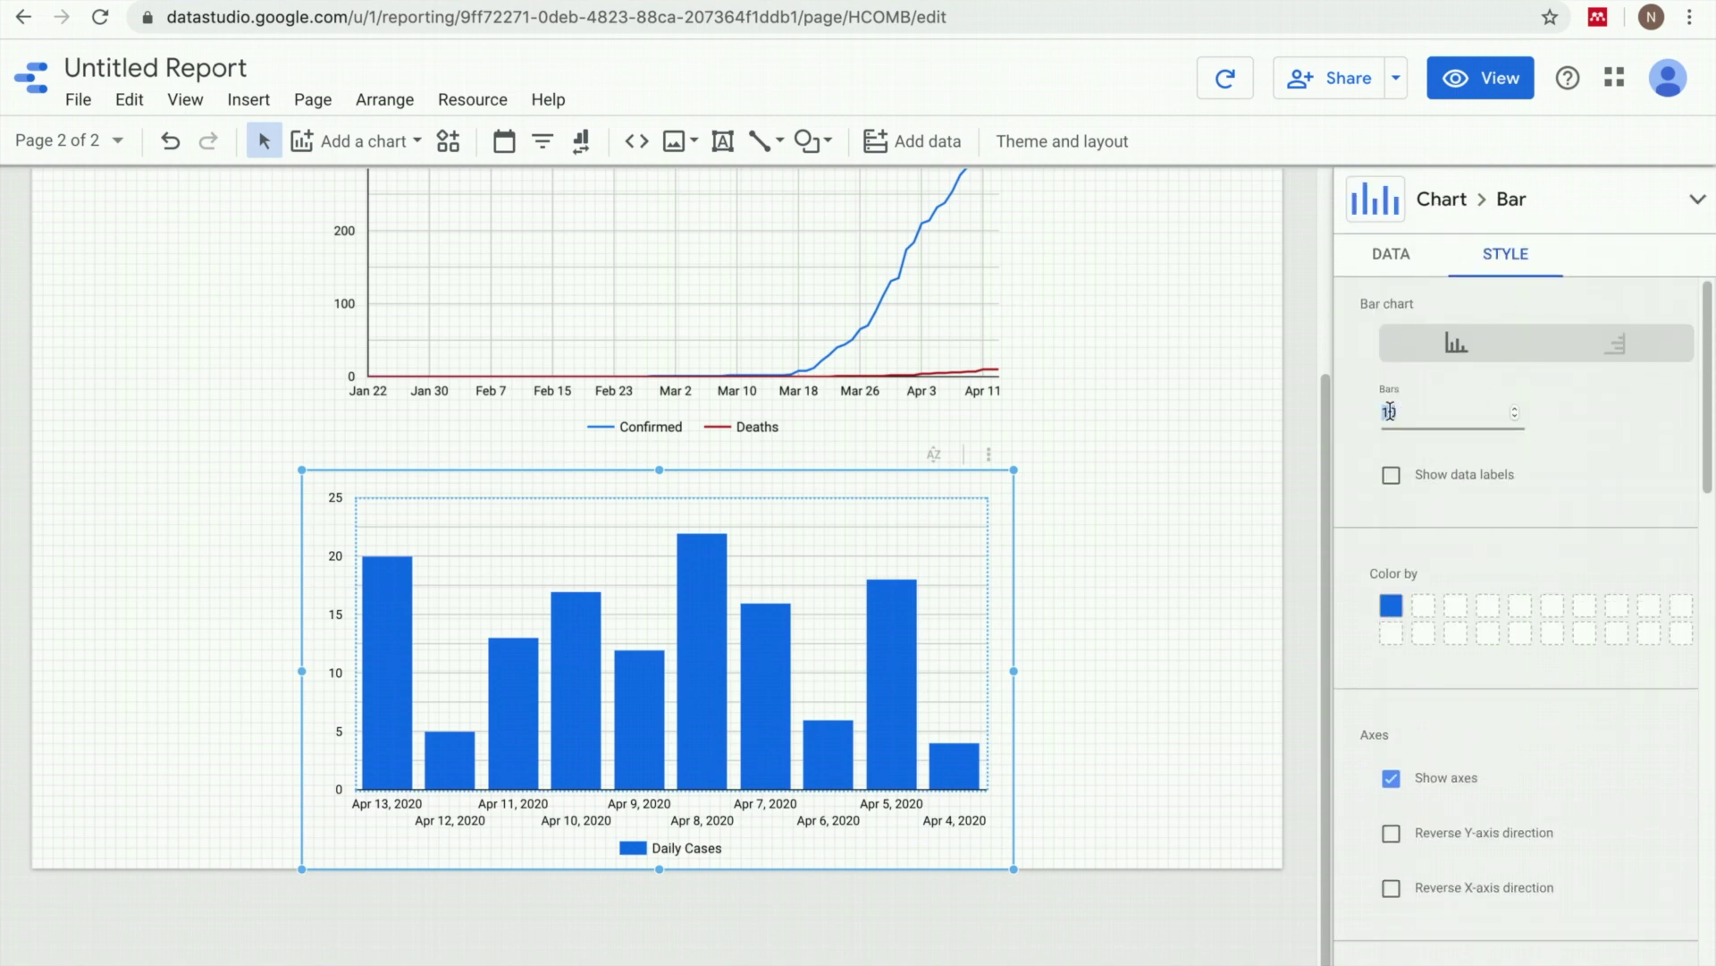
{"action": "type", "text": "100"}
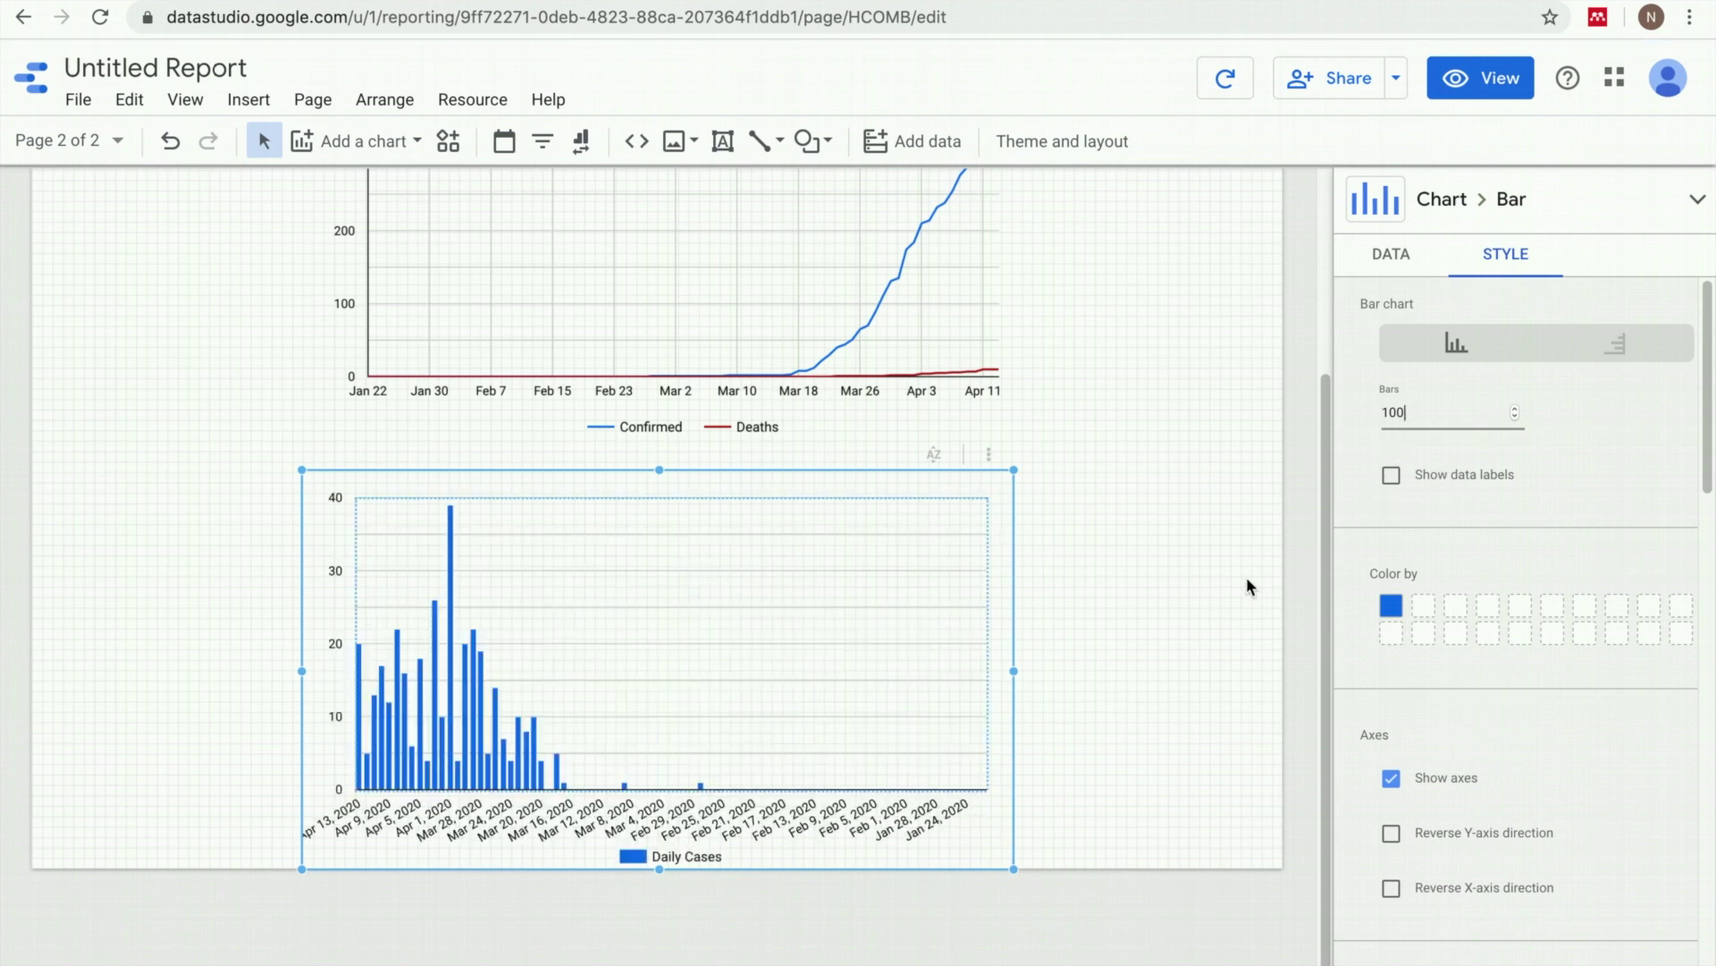
{"action": "left_click", "coordinate": [1393, 257]}
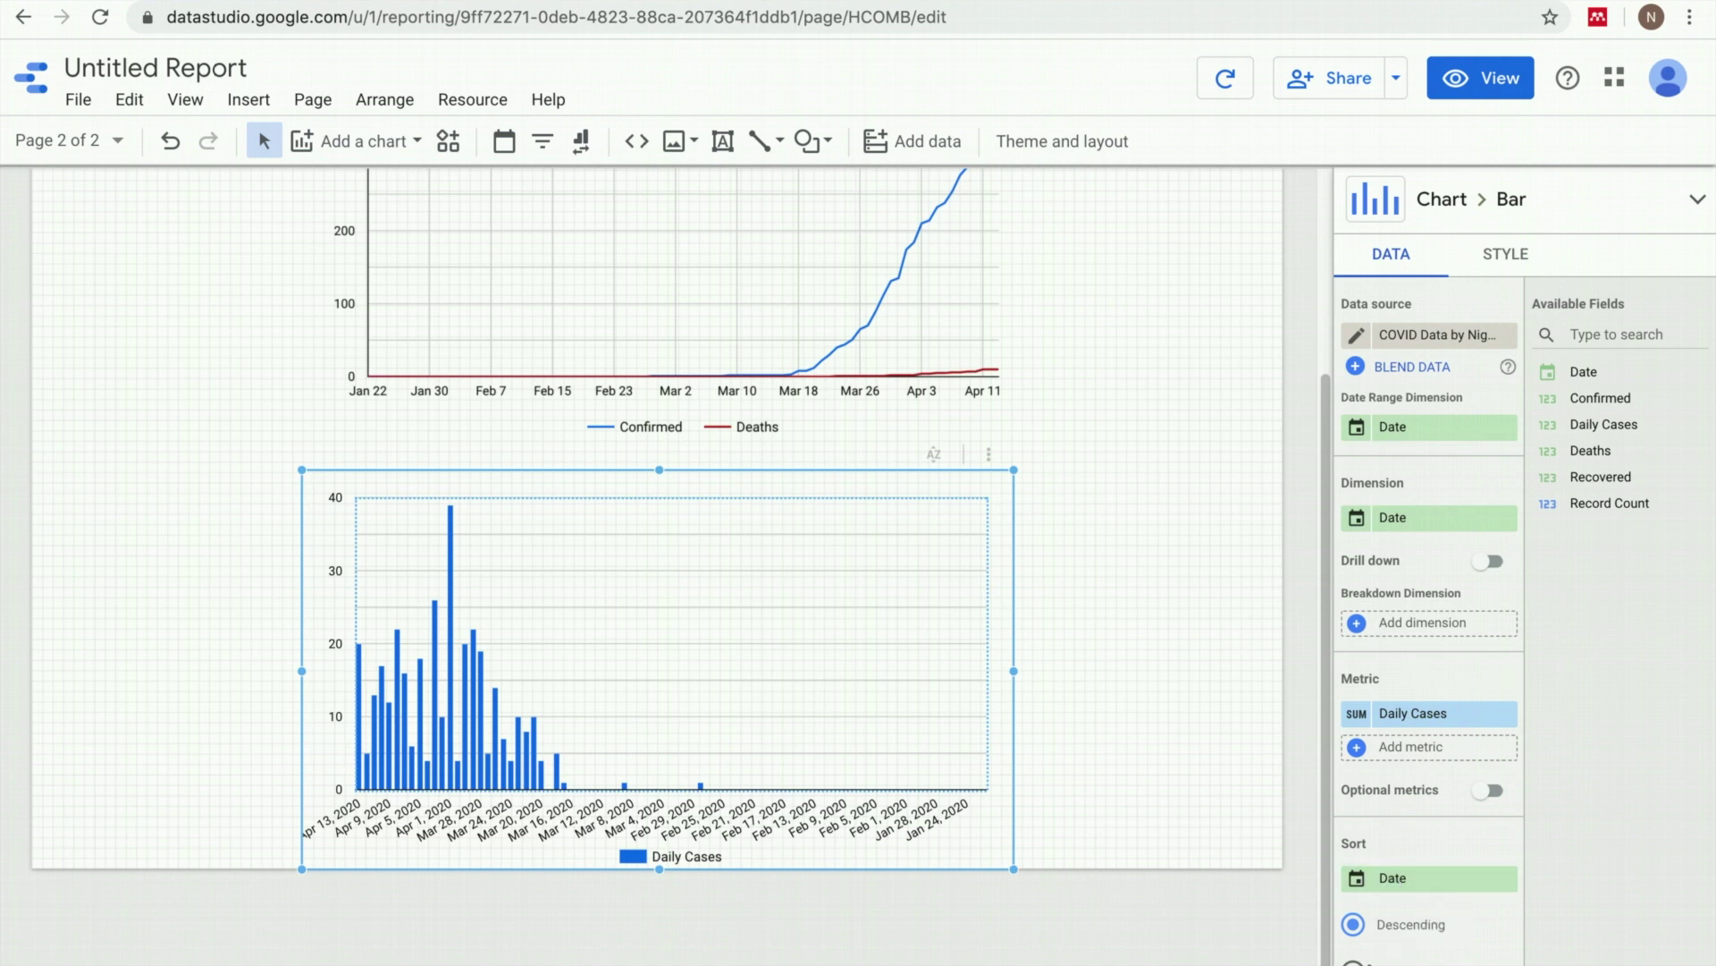
{"action": "left_click", "coordinate": [1354, 923]}
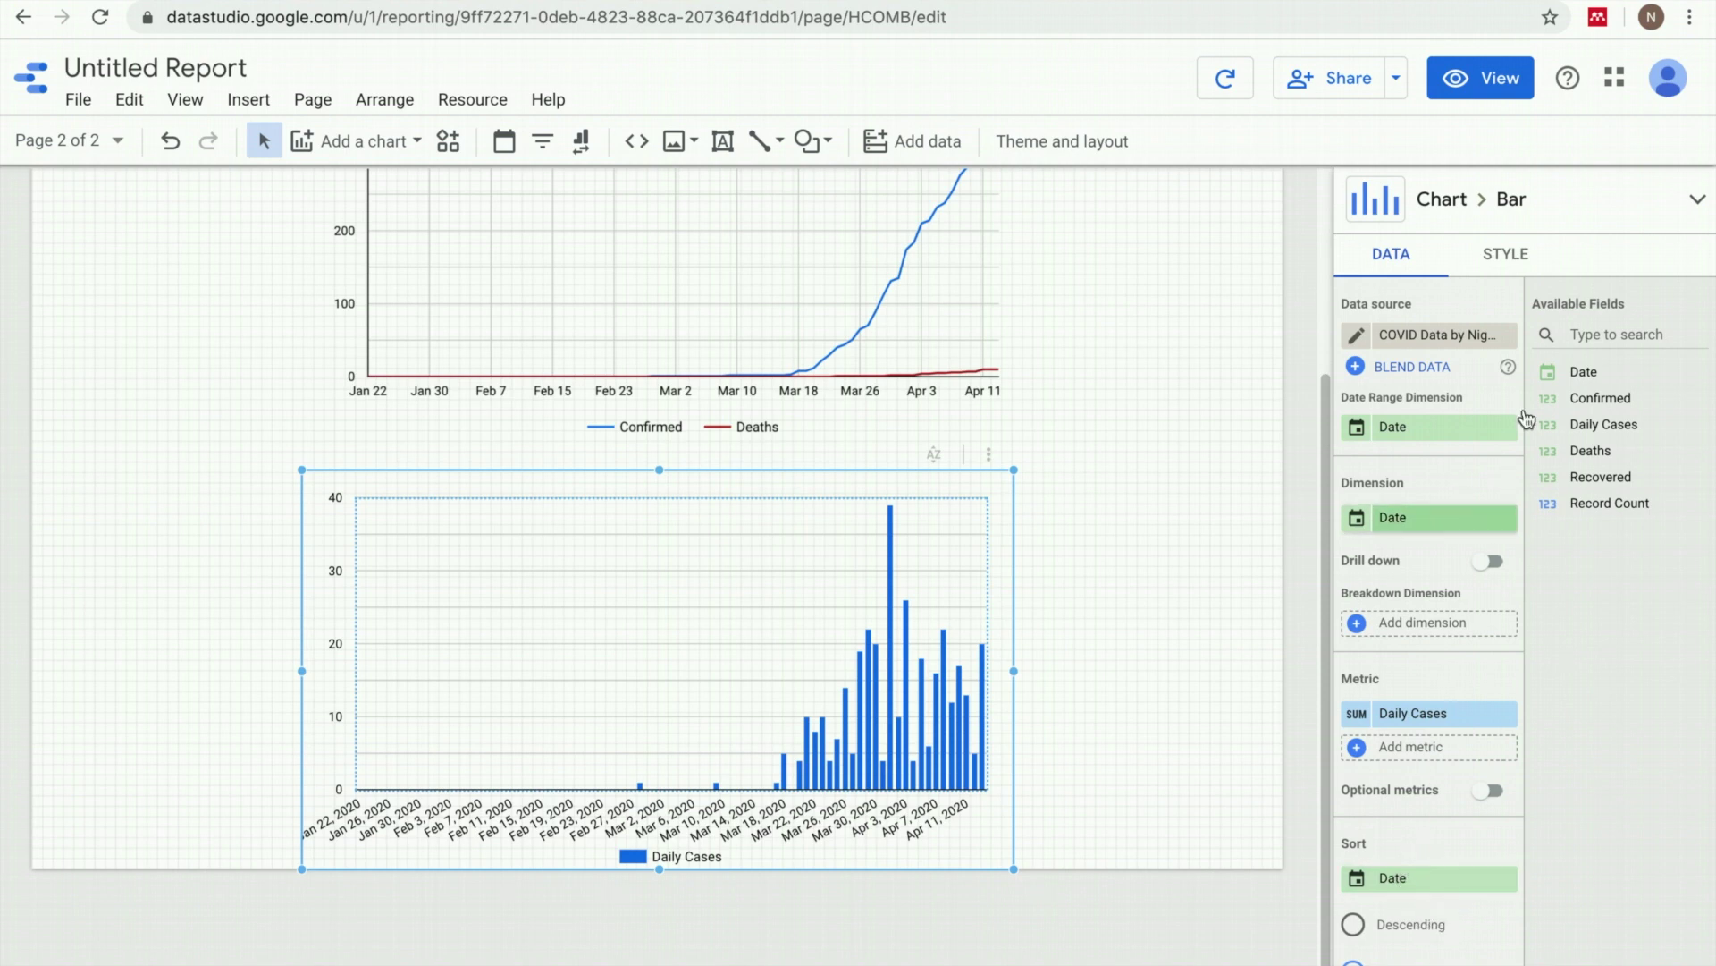
- Create a new filter for the column chart that includes Date with the condition Greater than or equal to (>=)
{"action": "scroll", "coordinate": [1448, 550], "scroll_direction": "down", "scroll_amount": 6}
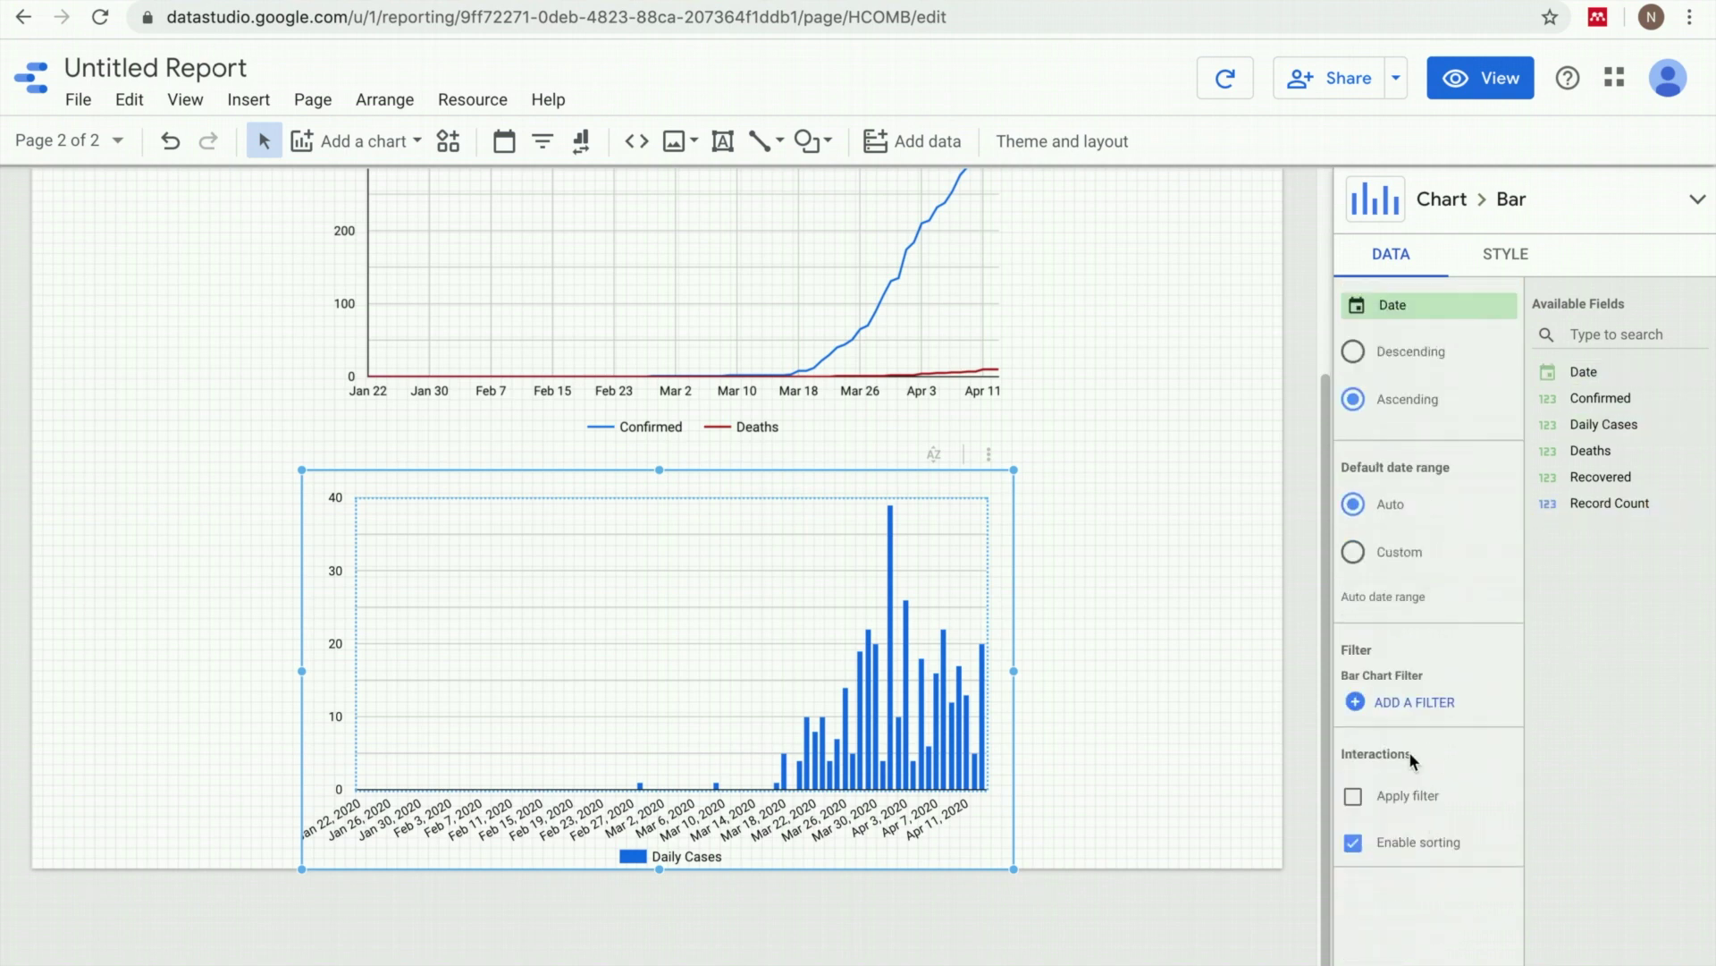
{"action": "left_click", "coordinate": [1400, 701]}
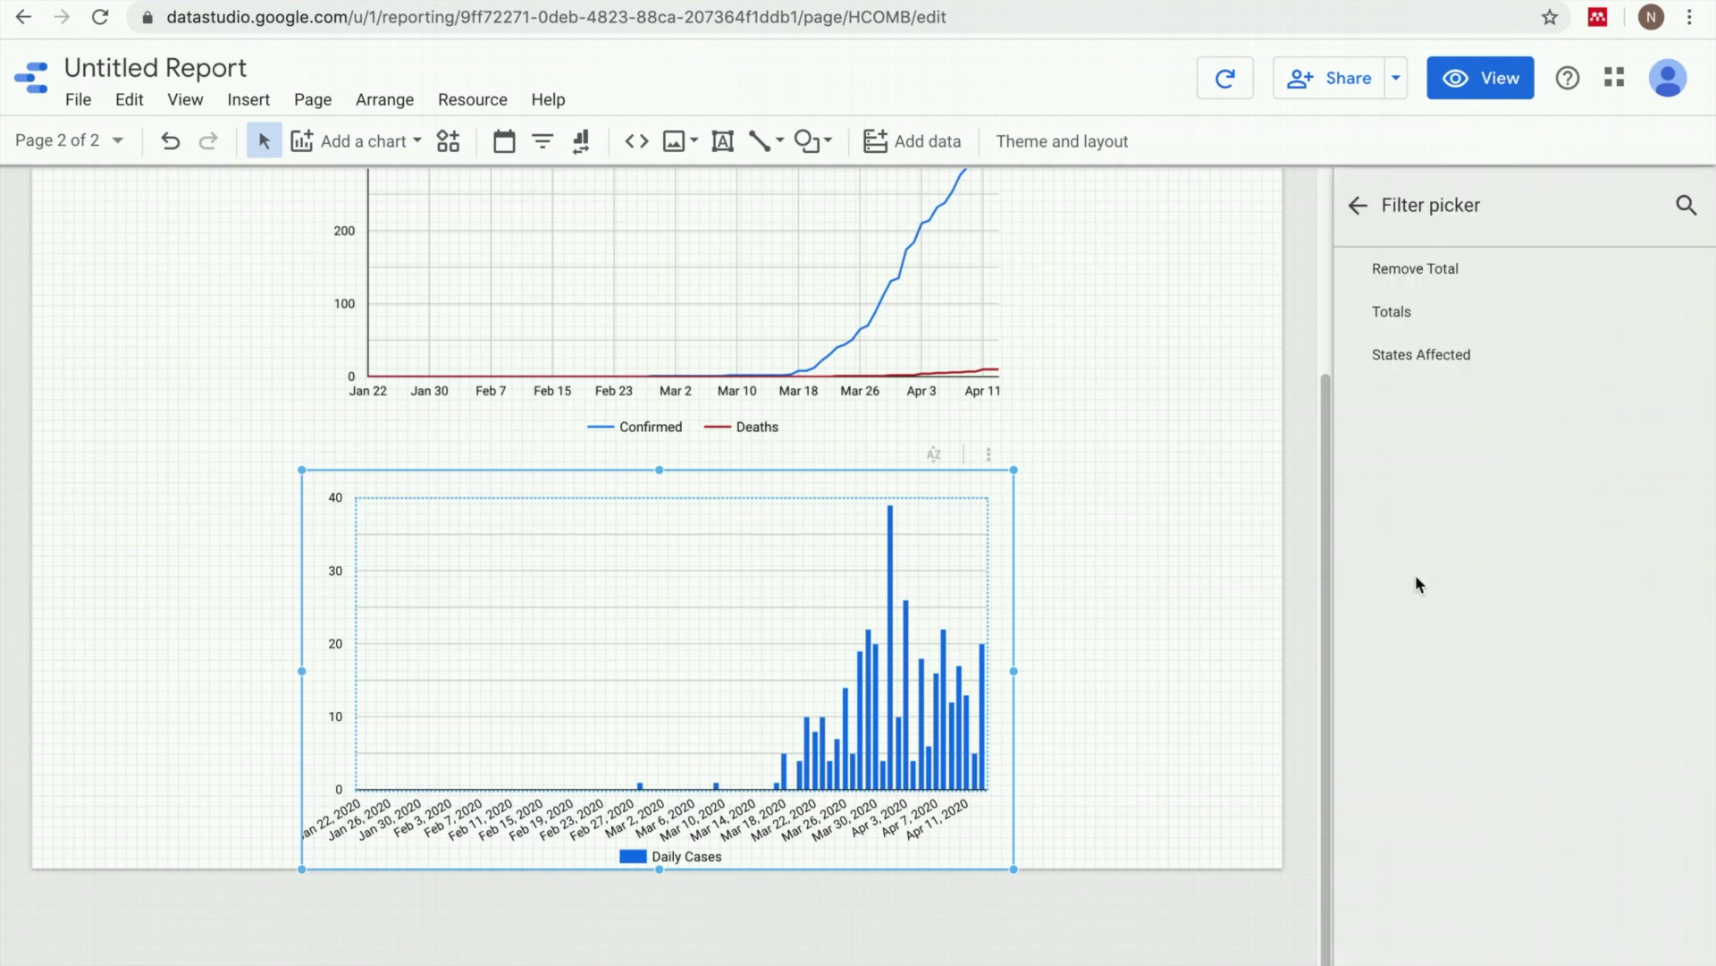
{"action": "left_click", "coordinate": [1431, 963]}
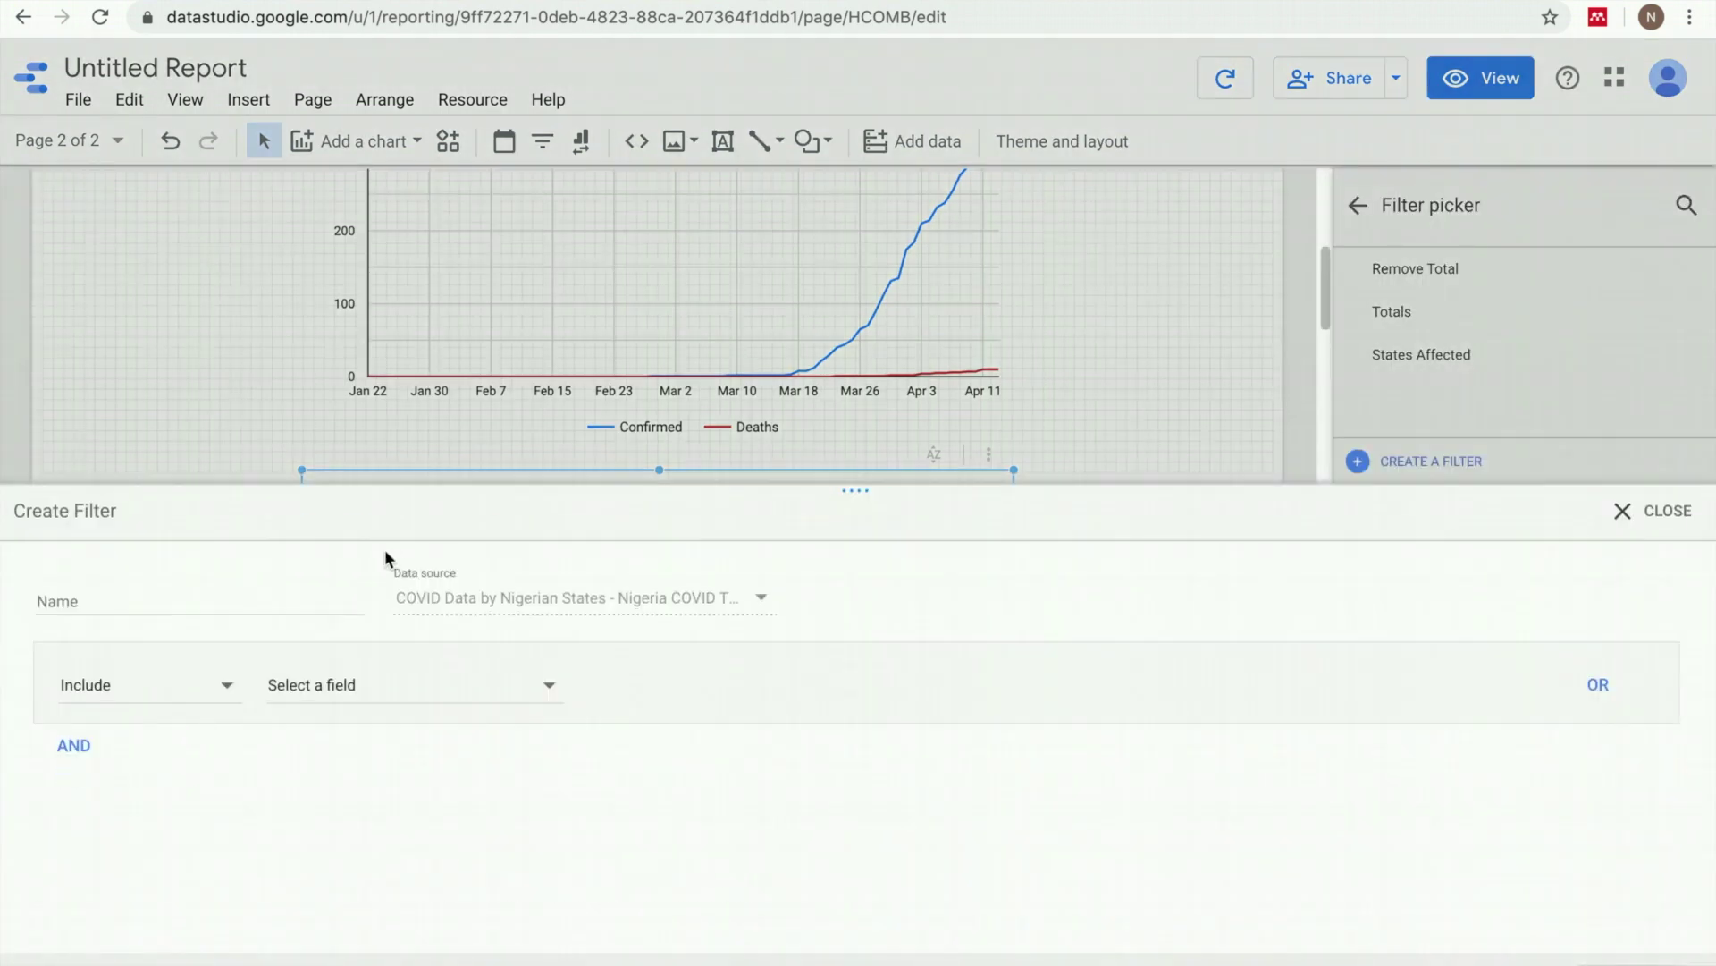
{"action": "left_click", "coordinate": [375, 690]}
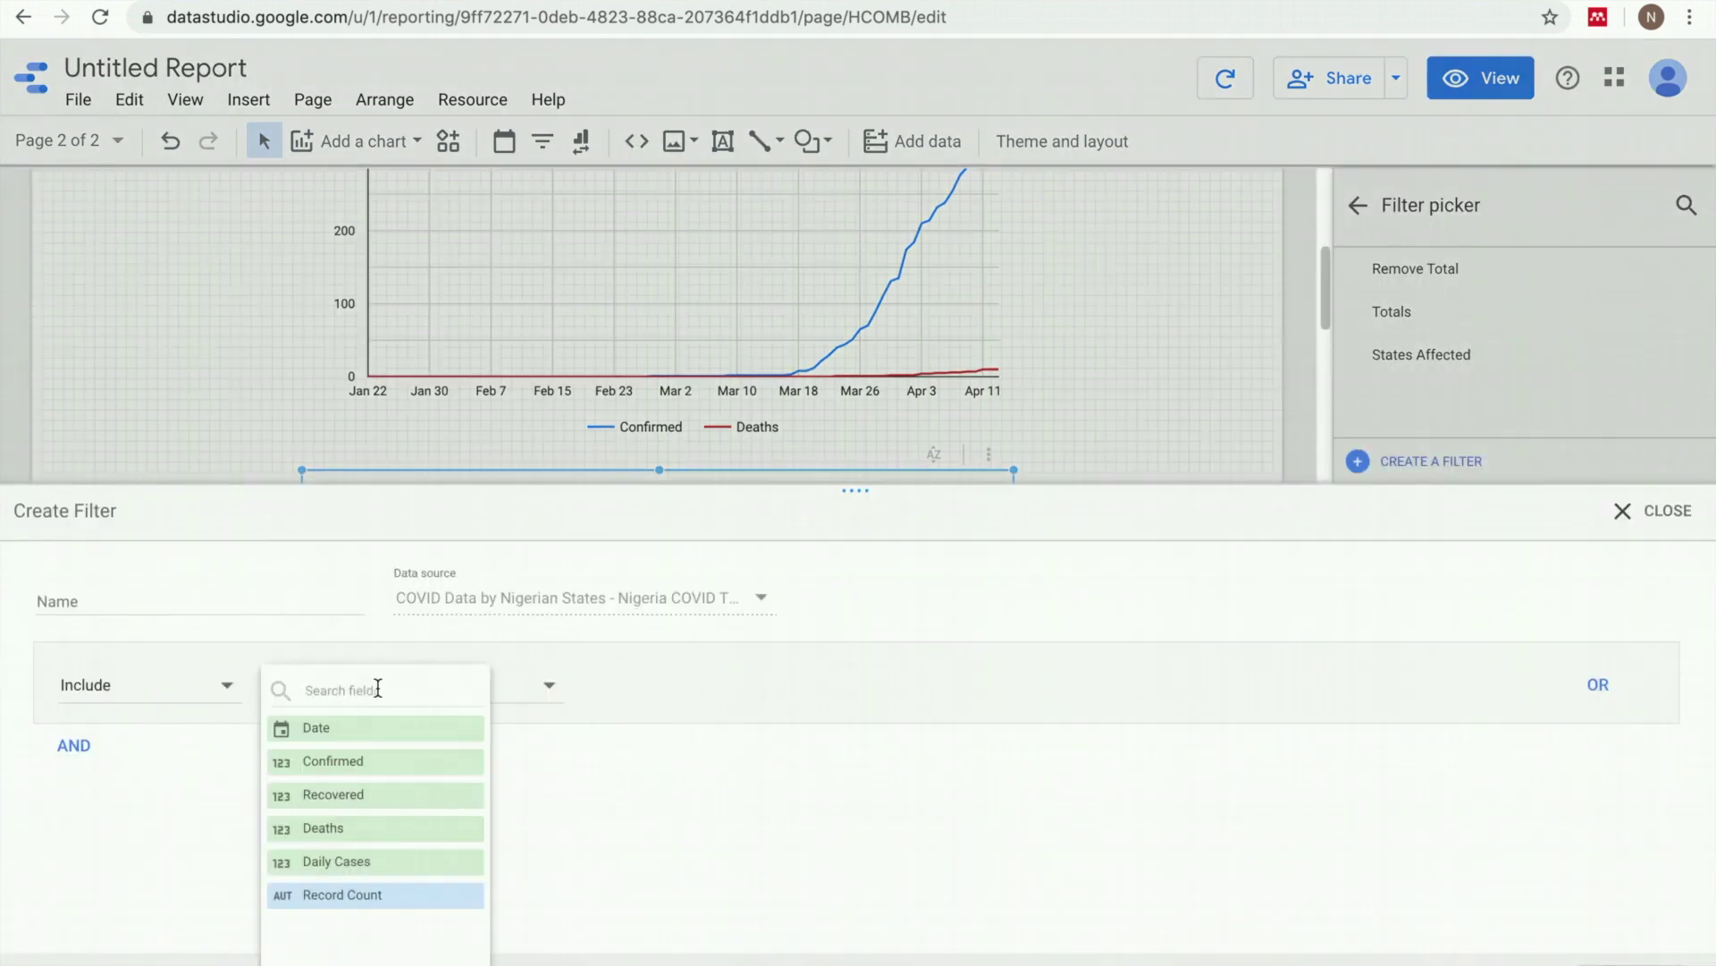
{"action": "left_click", "coordinate": [350, 733]}
{"action": "left_click", "coordinate": [656, 690]}
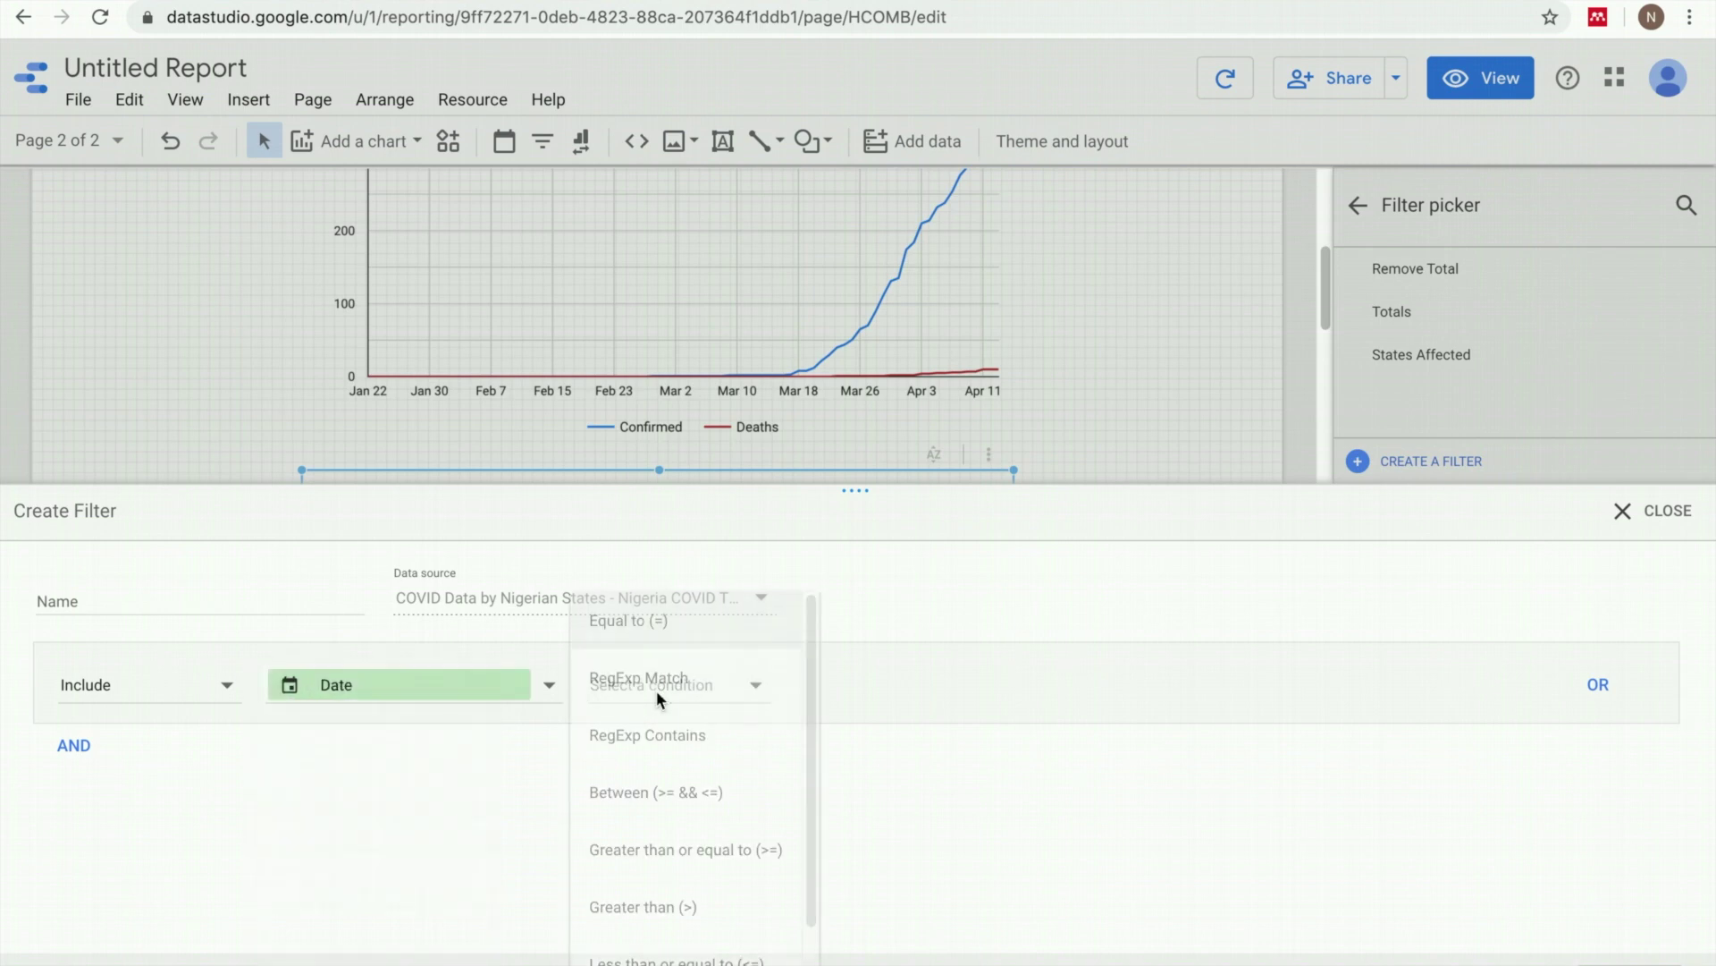
{"action": "left_click", "coordinate": [661, 872]}
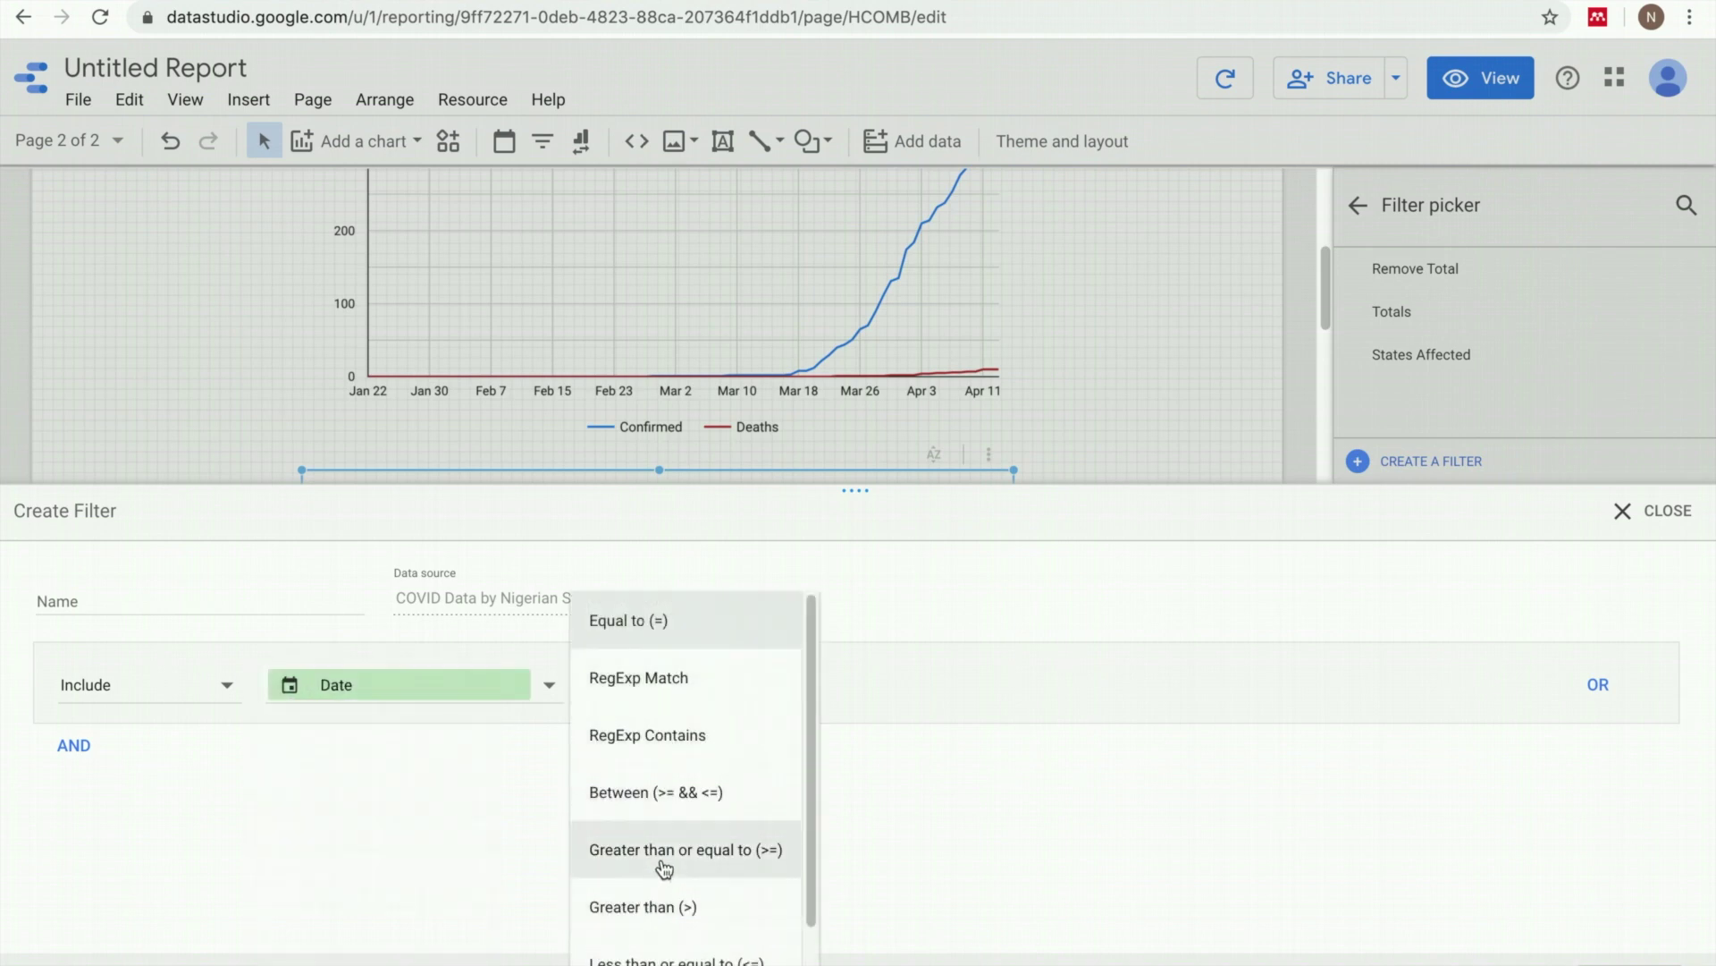
- Set the filter's comparison date to 02/28/2020 and save it to the column chart
{"action": "left_click", "coordinate": [1002, 684]}
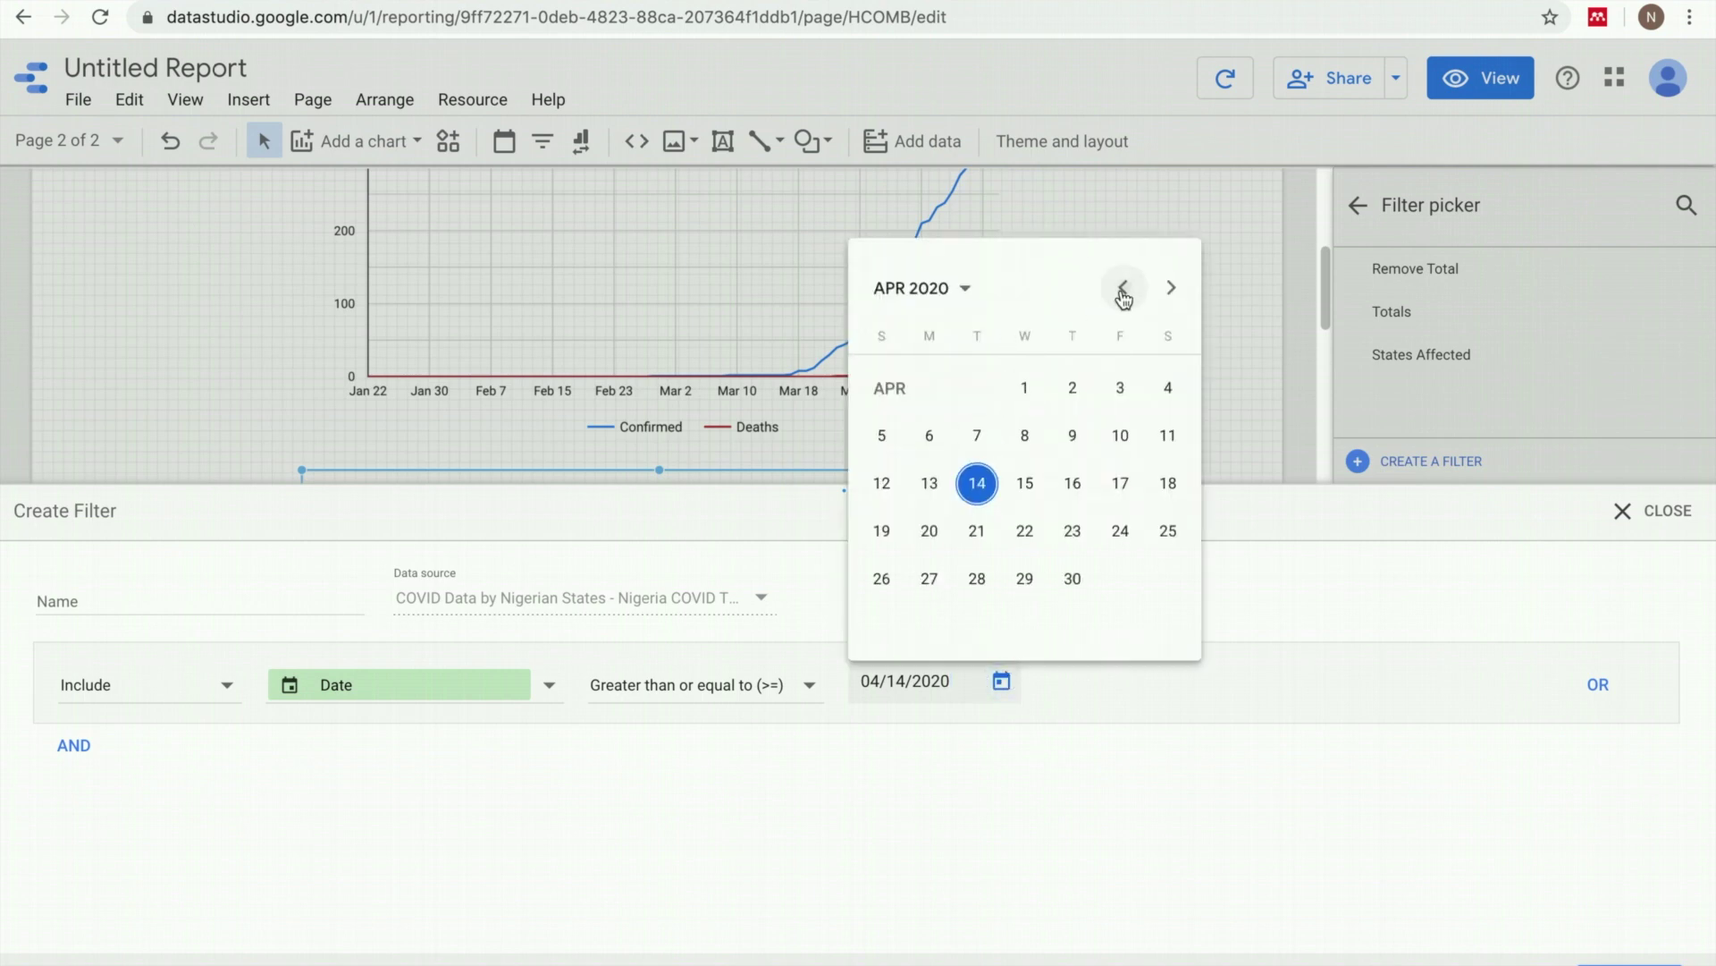
{"action": "left_click", "coordinate": [1124, 290]}
{"action": "left_click", "coordinate": [1124, 290]}
{"action": "left_click", "coordinate": [1124, 291]}
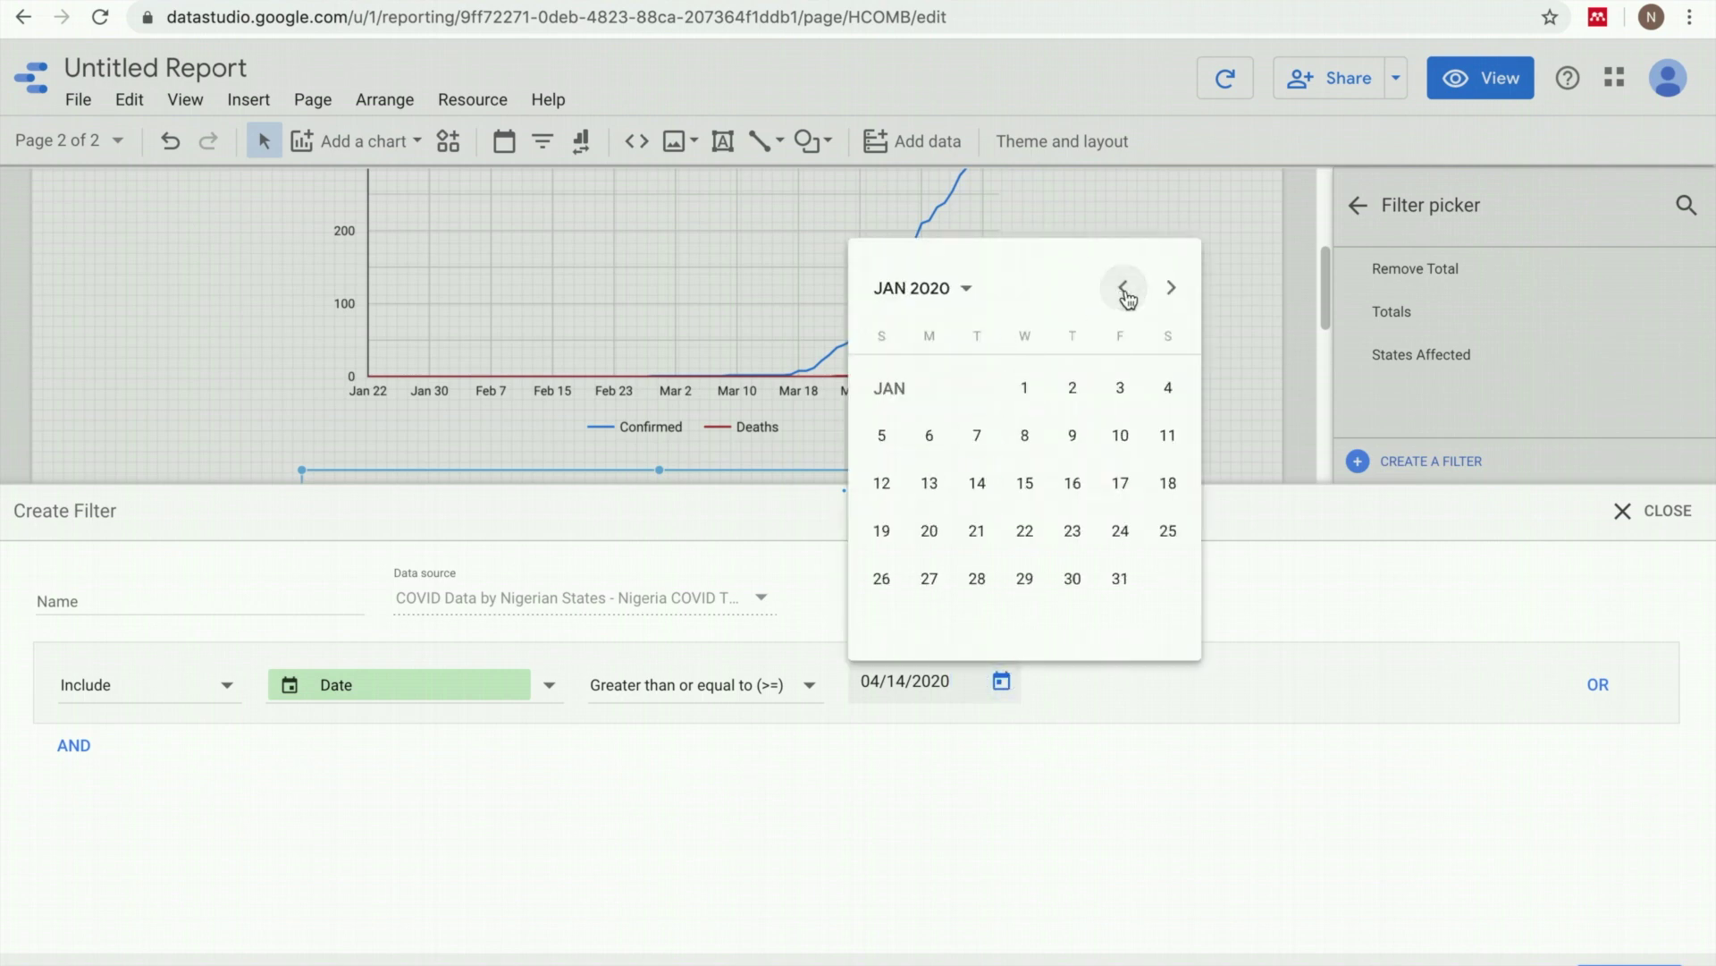
{"action": "left_click", "coordinate": [1171, 288]}
{"action": "left_click", "coordinate": [1121, 581]}
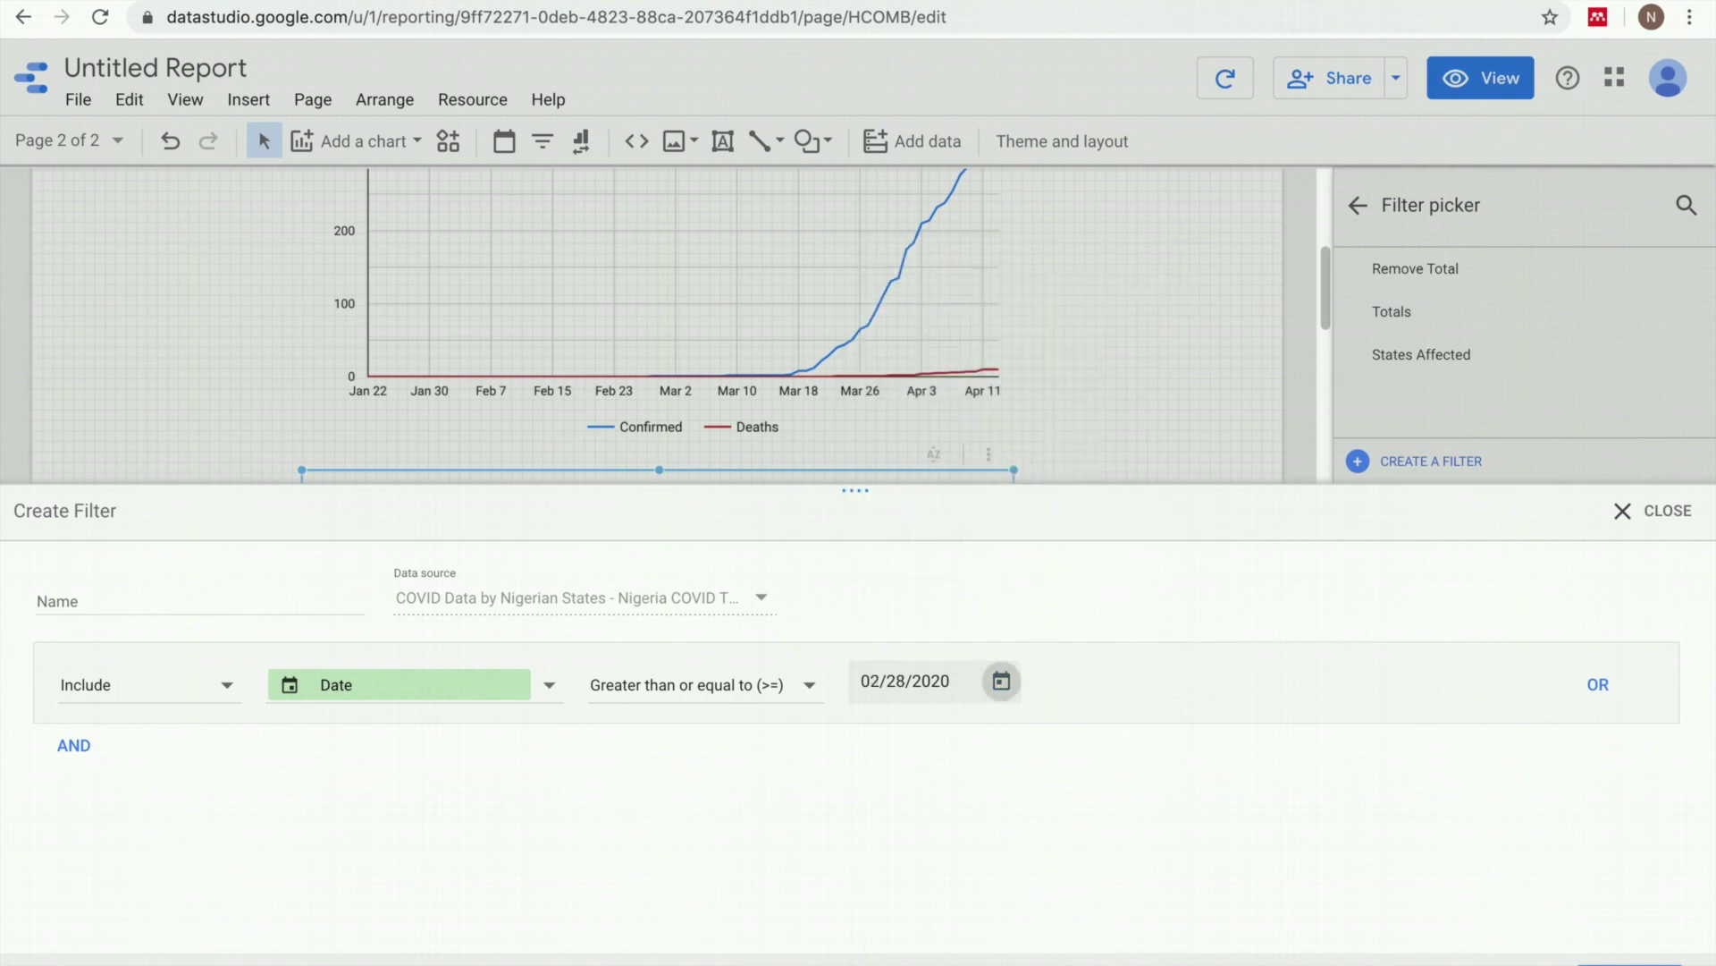
{"action": "left_click", "coordinate": [1621, 956]}
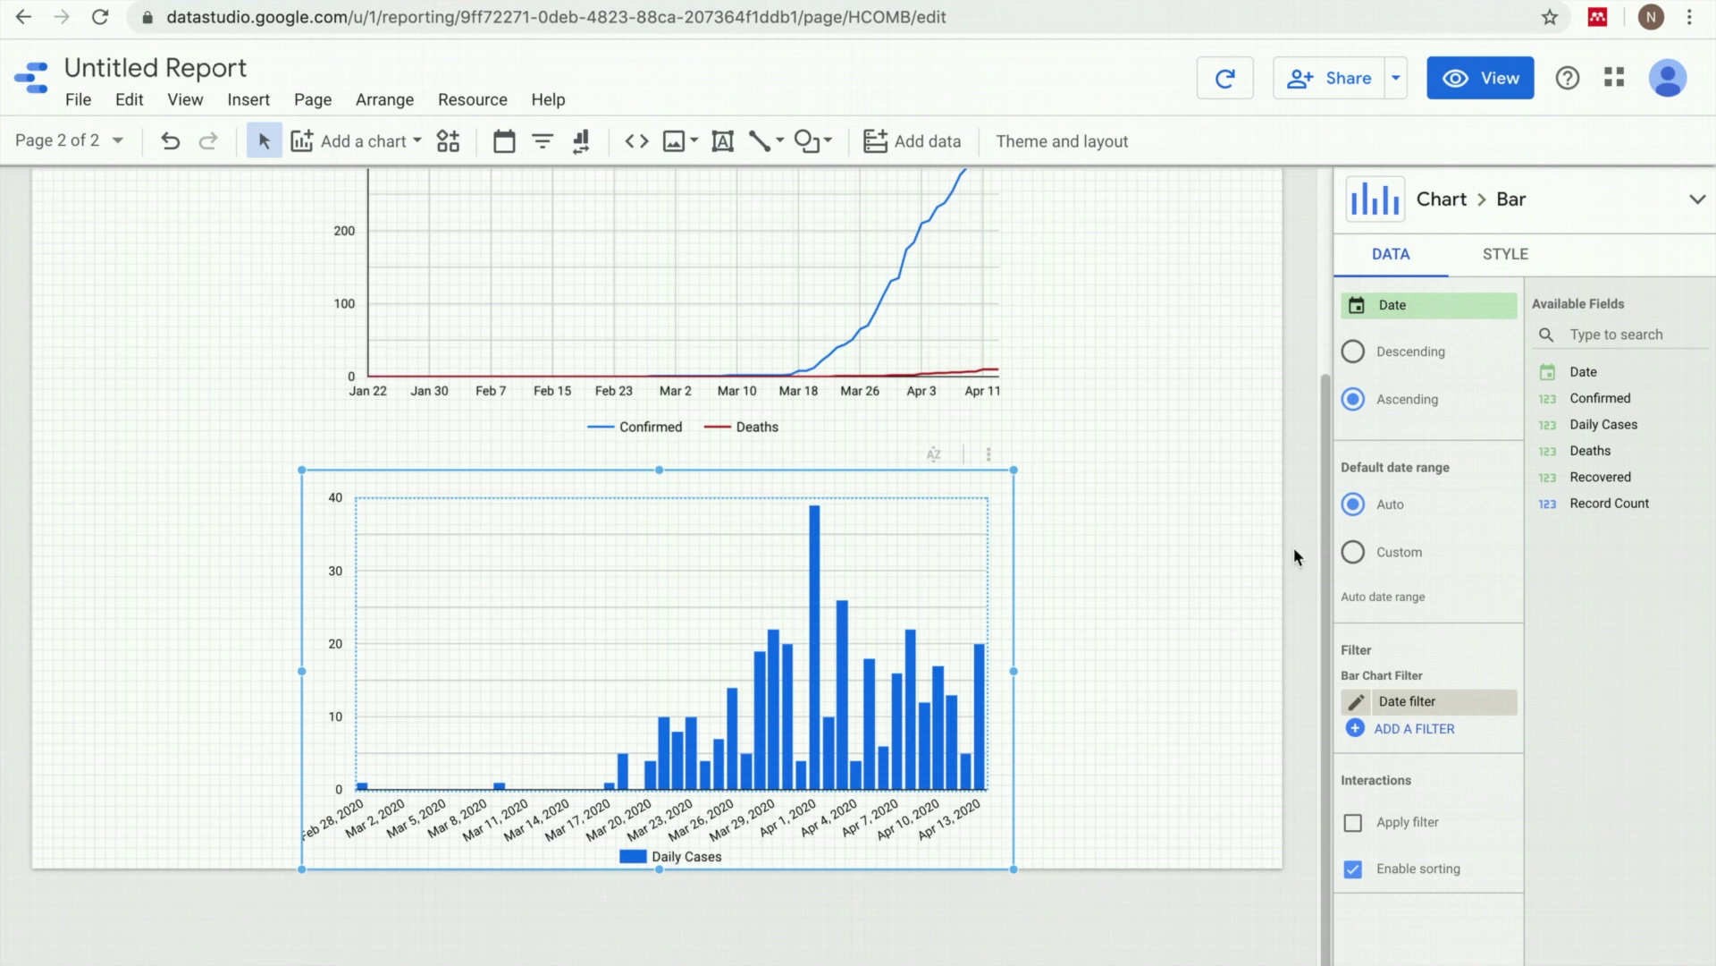
- Set the column chart's legend to none and move the chart slightly up, closer to the time series chart
{"action": "left_click", "coordinate": [1489, 261]}
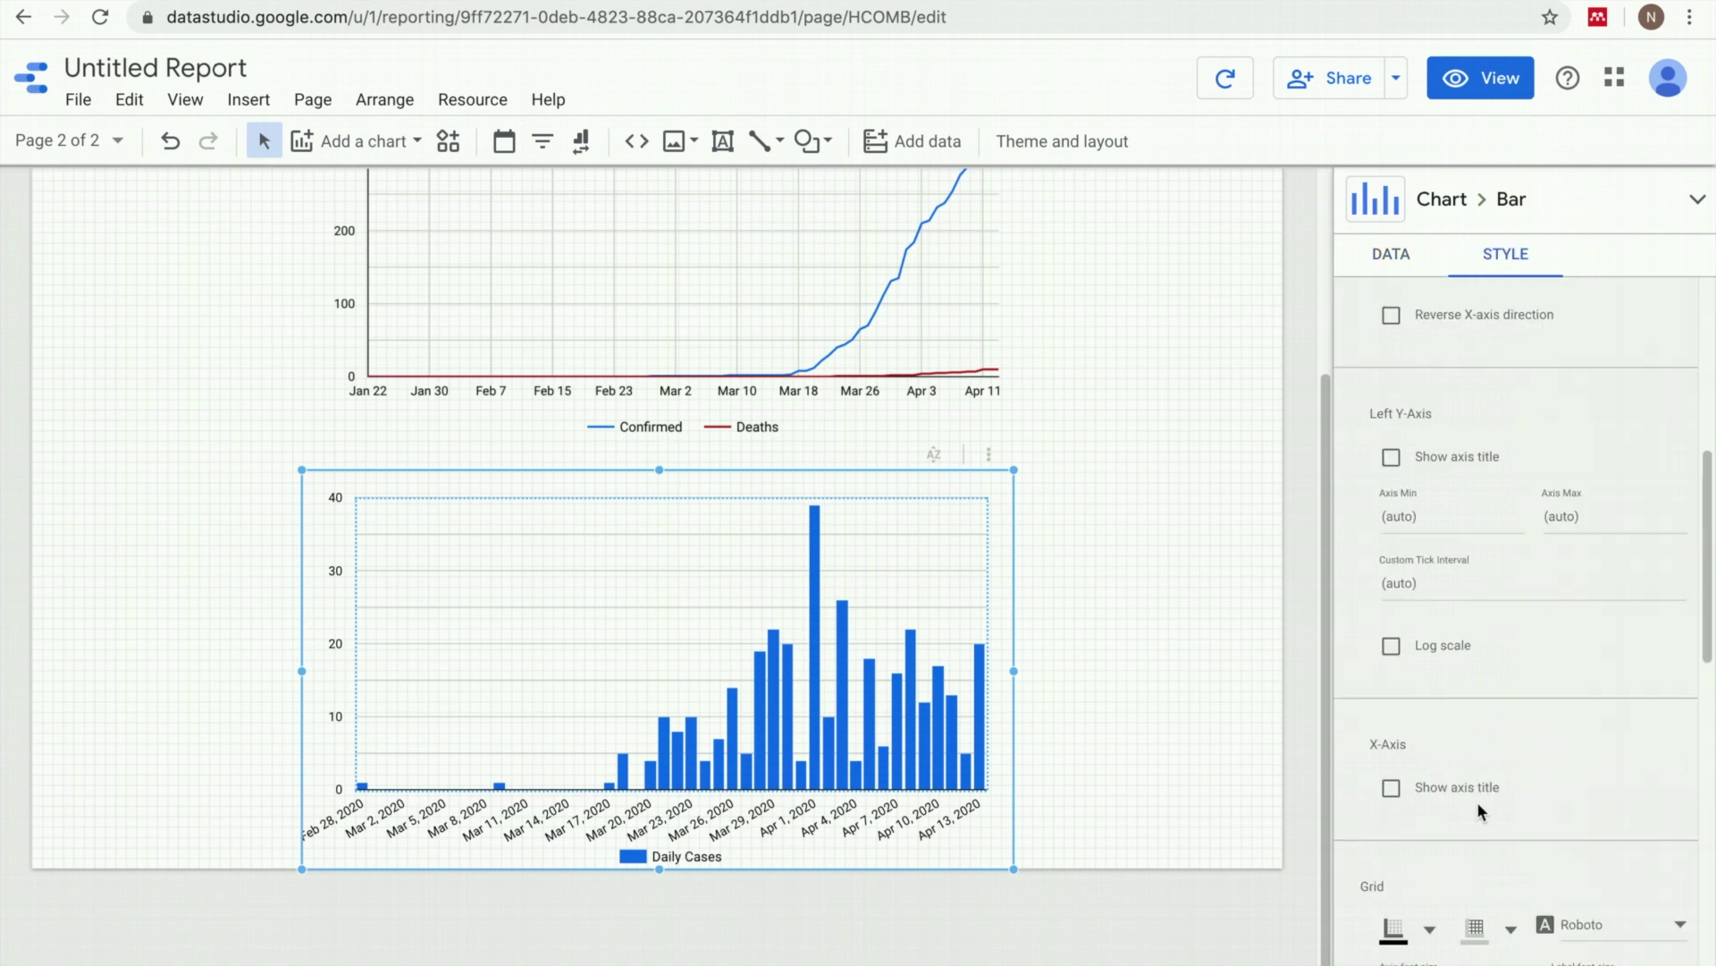
{"action": "scroll", "coordinate": [1479, 801], "scroll_direction": "down", "scroll_amount": 1}
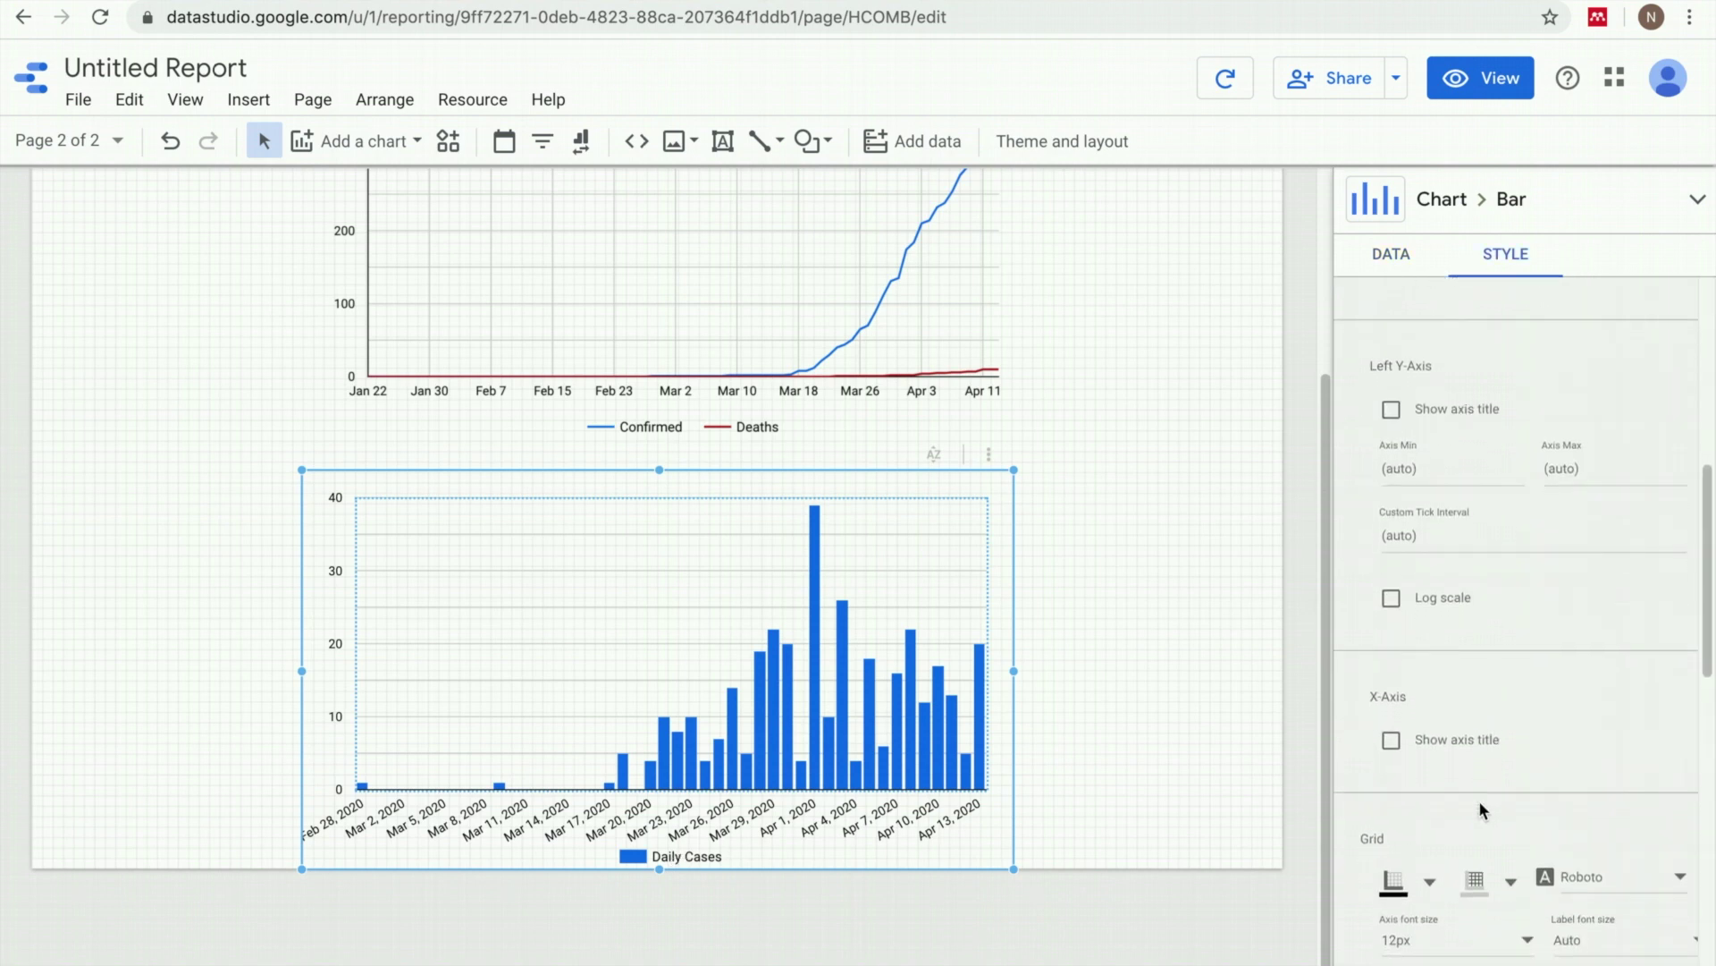
{"action": "scroll", "coordinate": [1479, 803], "scroll_direction": "down", "scroll_amount": 1}
{"action": "scroll", "coordinate": [1481, 810], "scroll_direction": "down", "scroll_amount": 5}
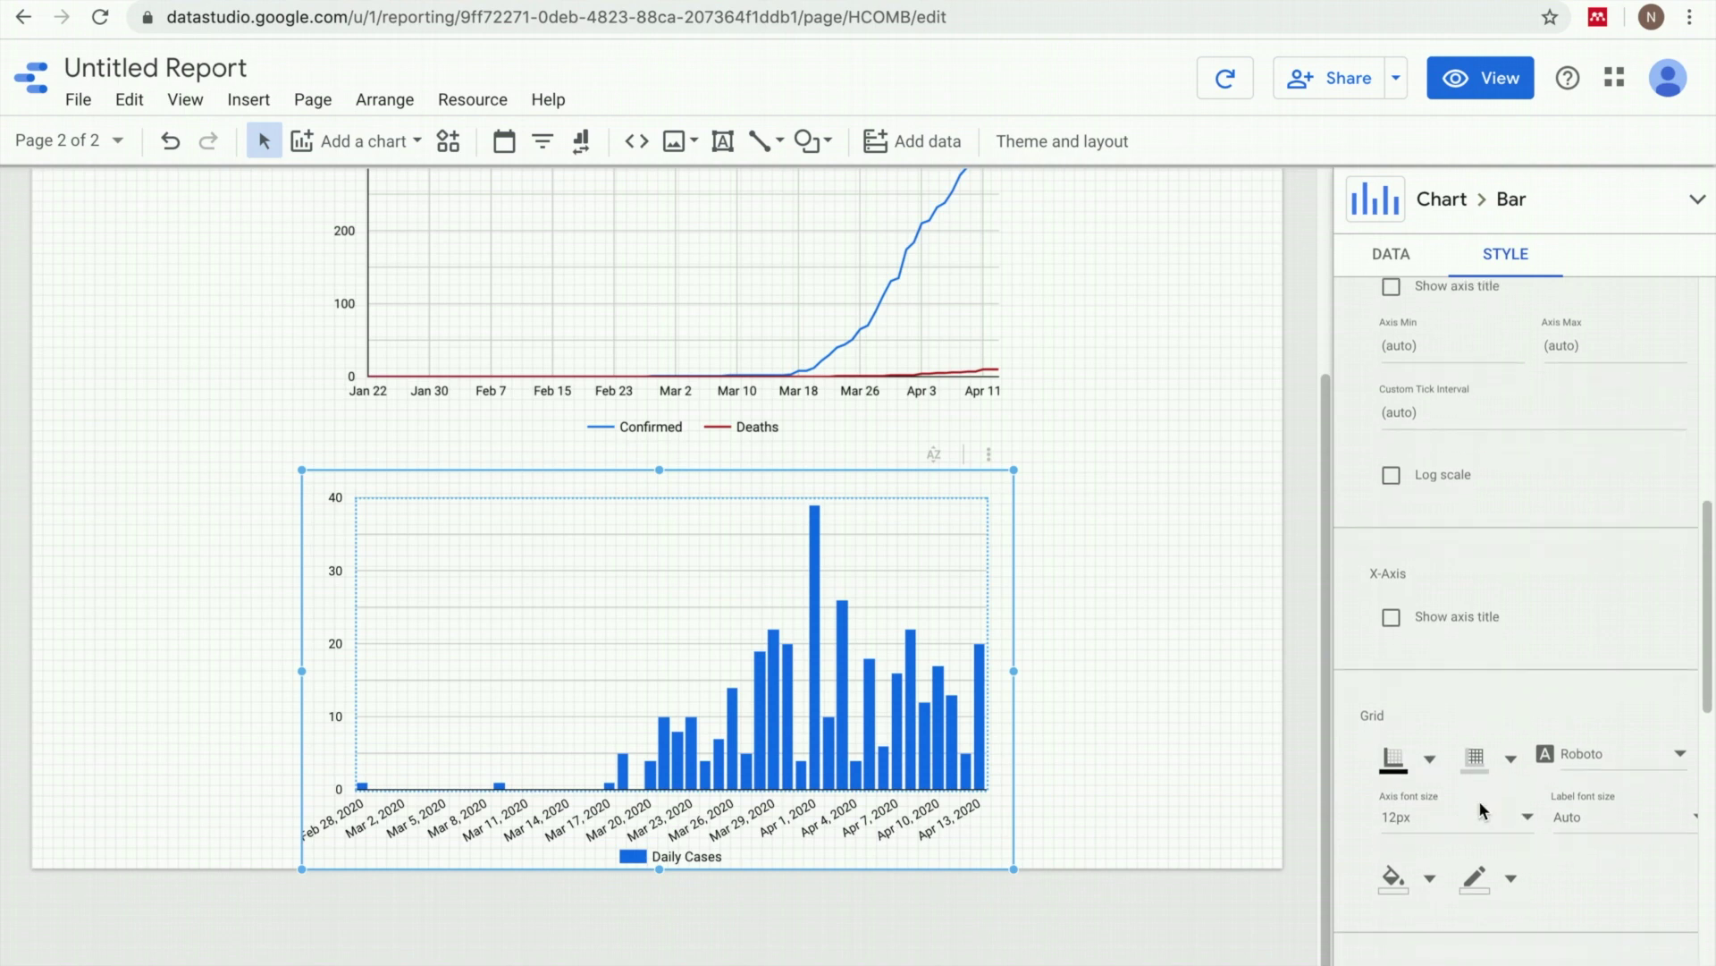
{"action": "scroll", "coordinate": [1480, 809], "scroll_direction": "down", "scroll_amount": 2}
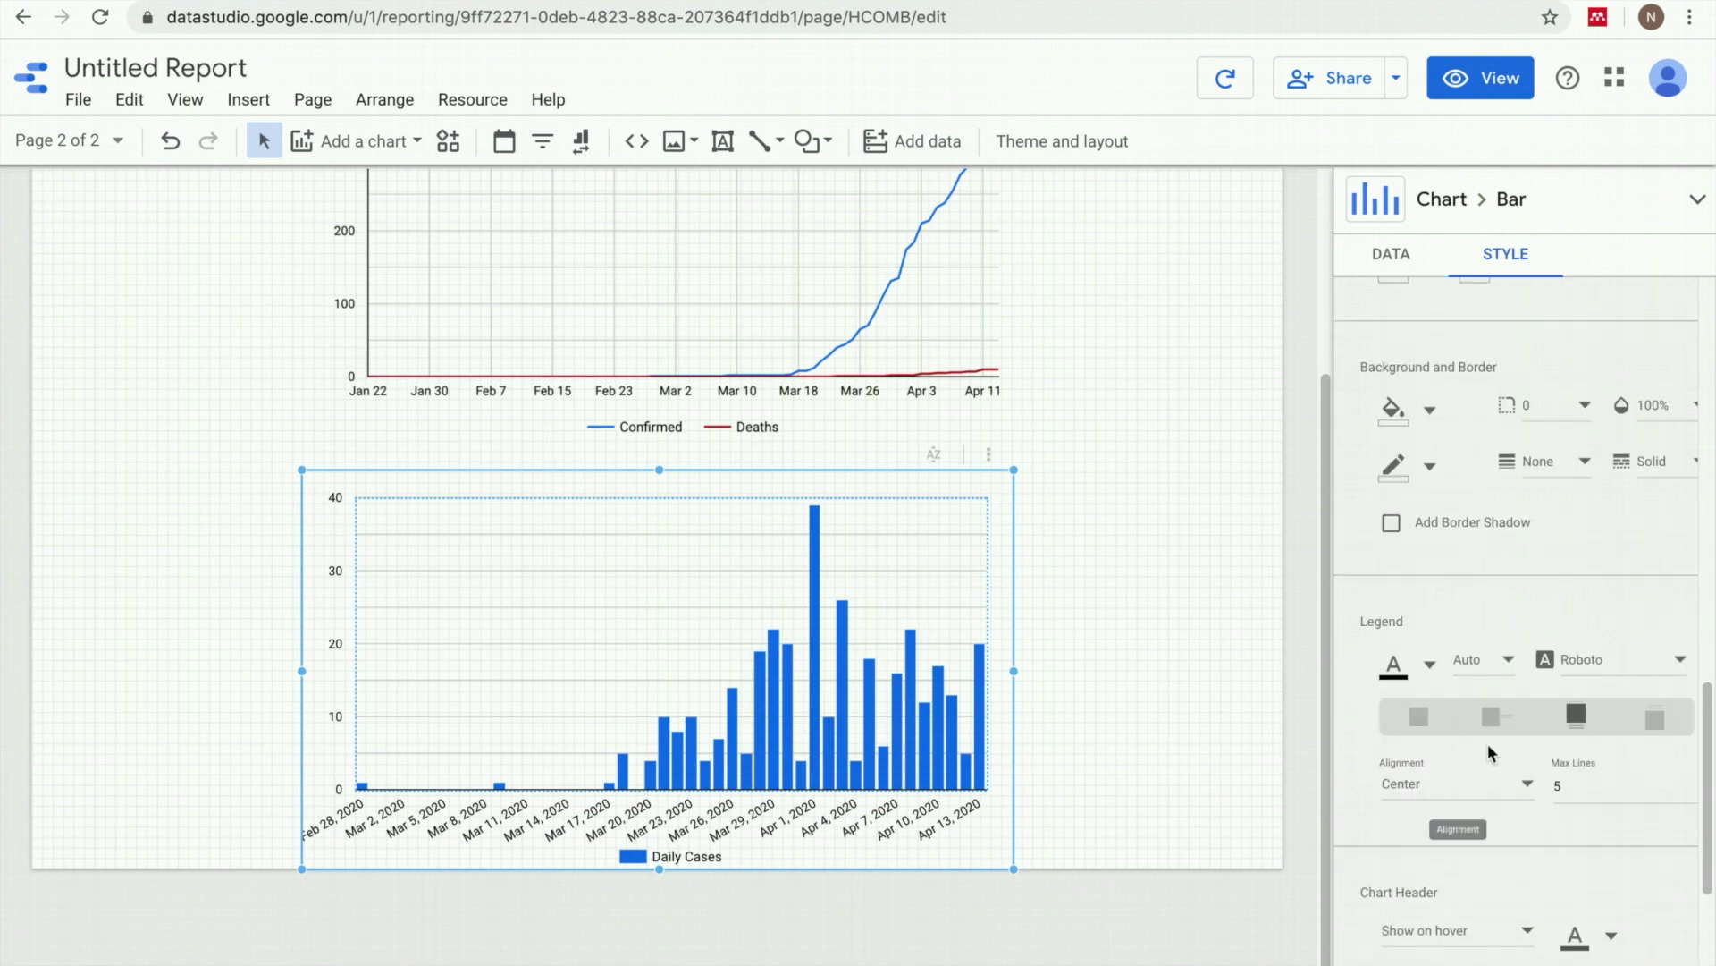
{"action": "left_click", "coordinate": [1420, 720]}
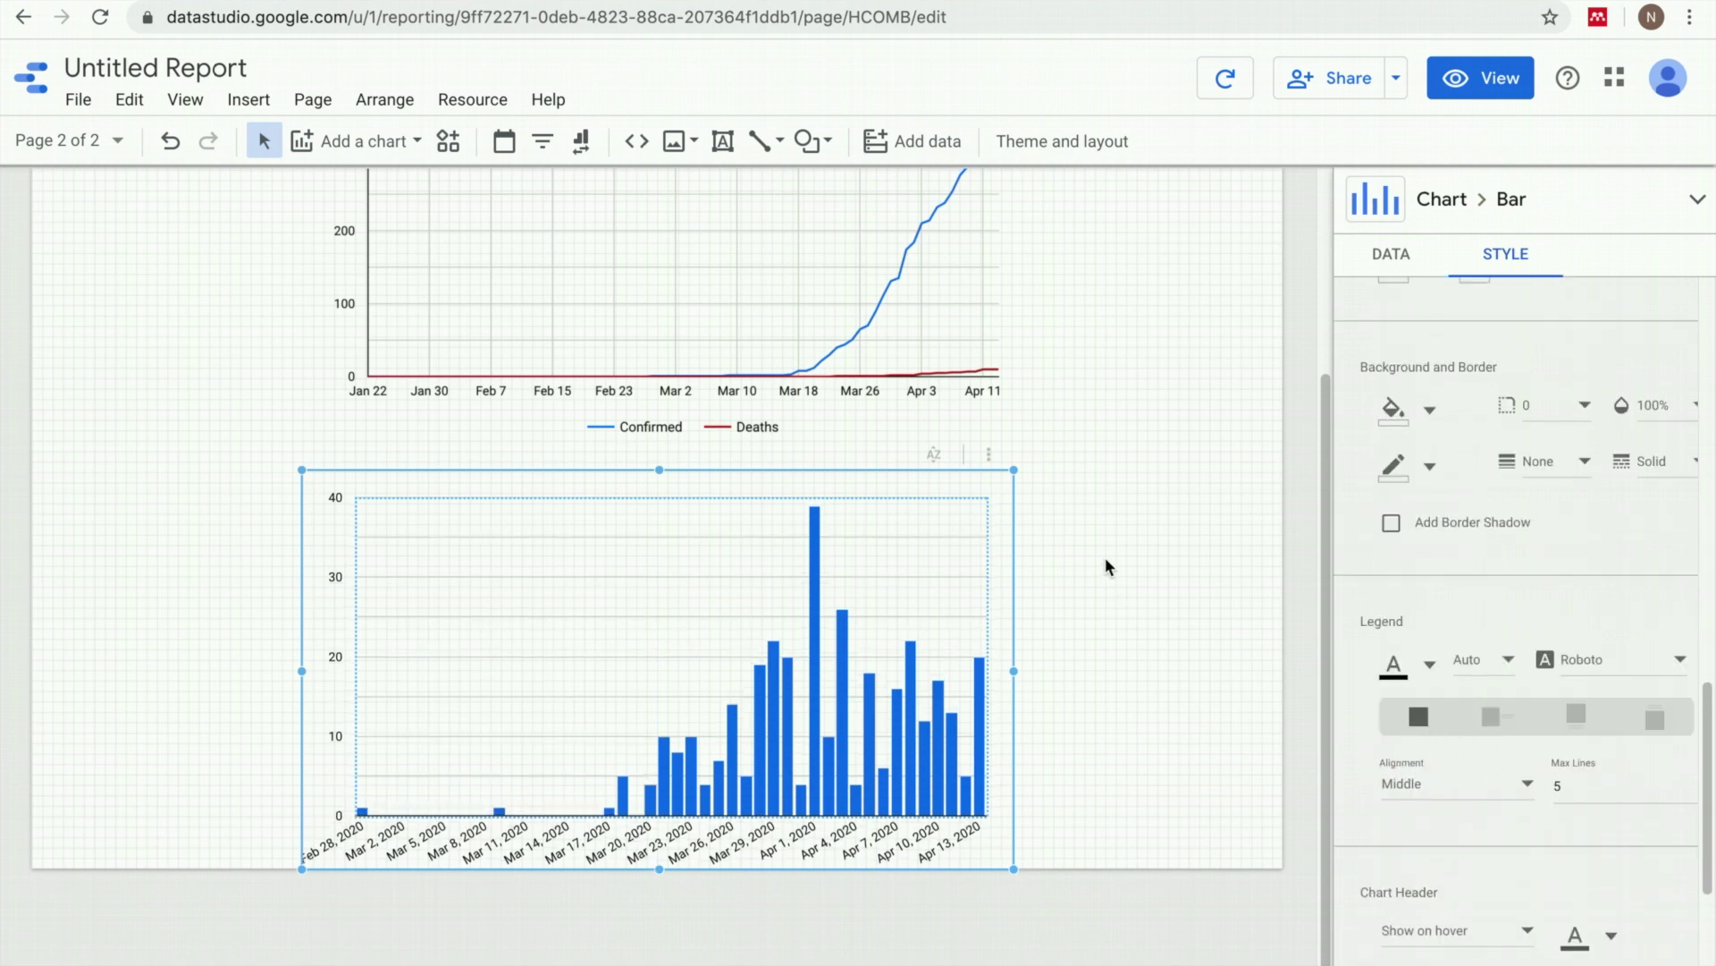
{"action": "left_click_drag", "start_coordinate": [974, 485], "coordinate": [975, 470]}
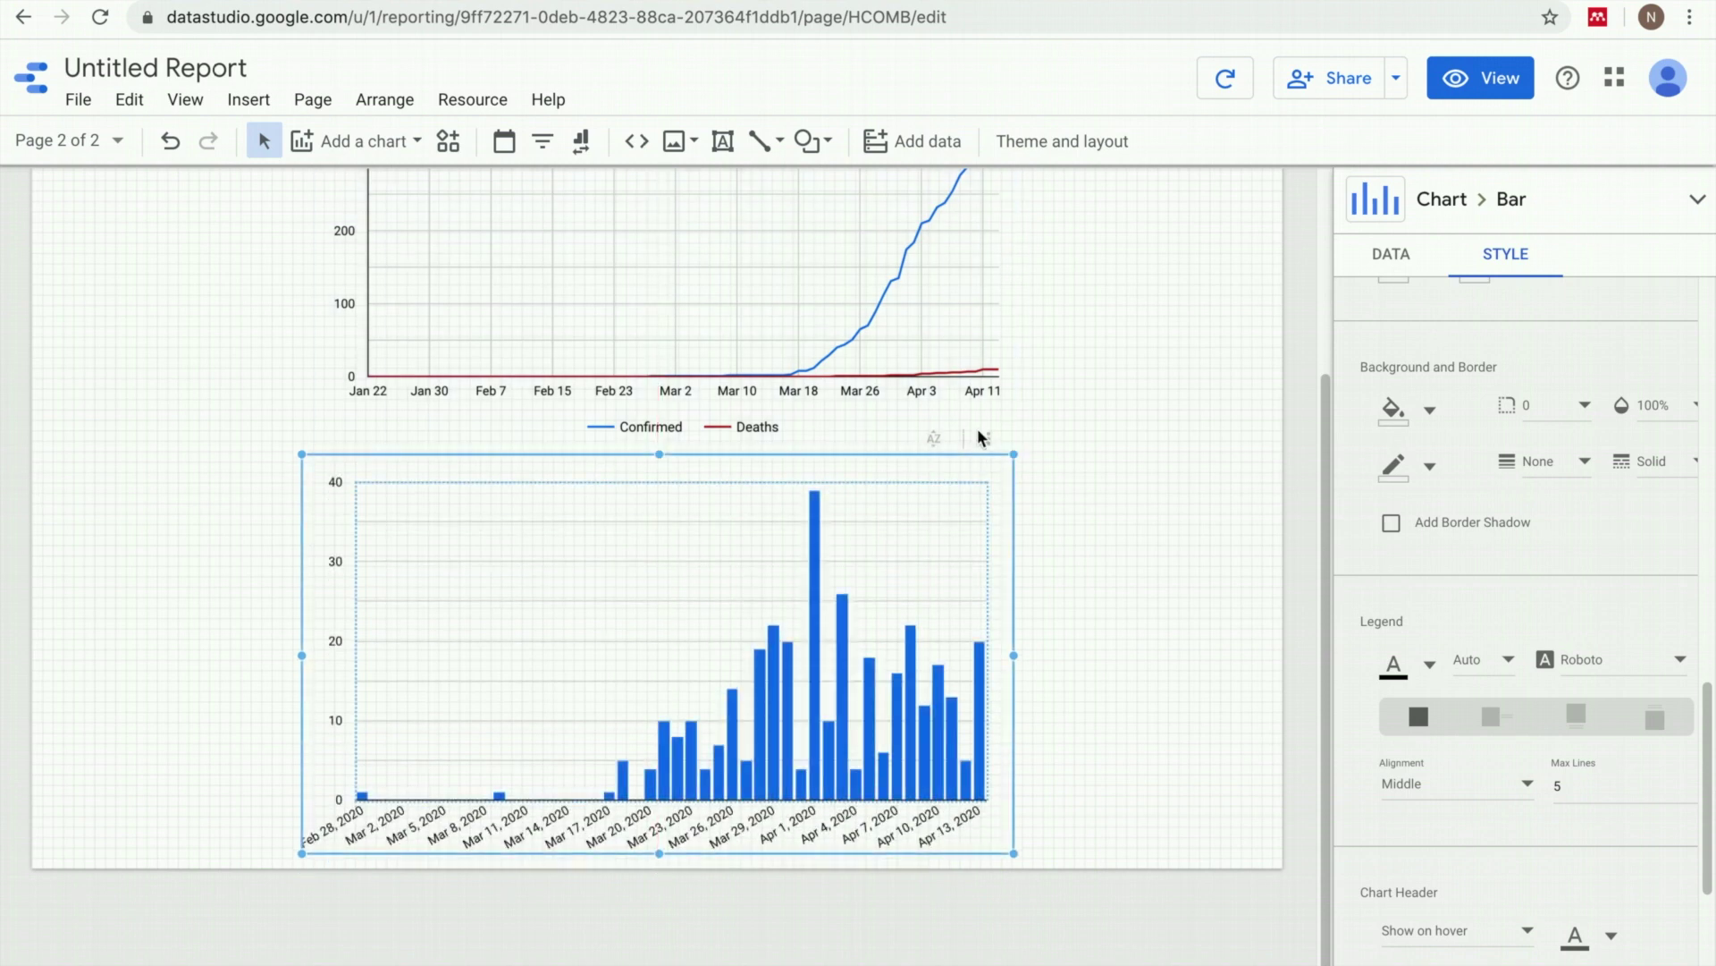
{"action": "left_click", "coordinate": [935, 379], "text": "shift"}
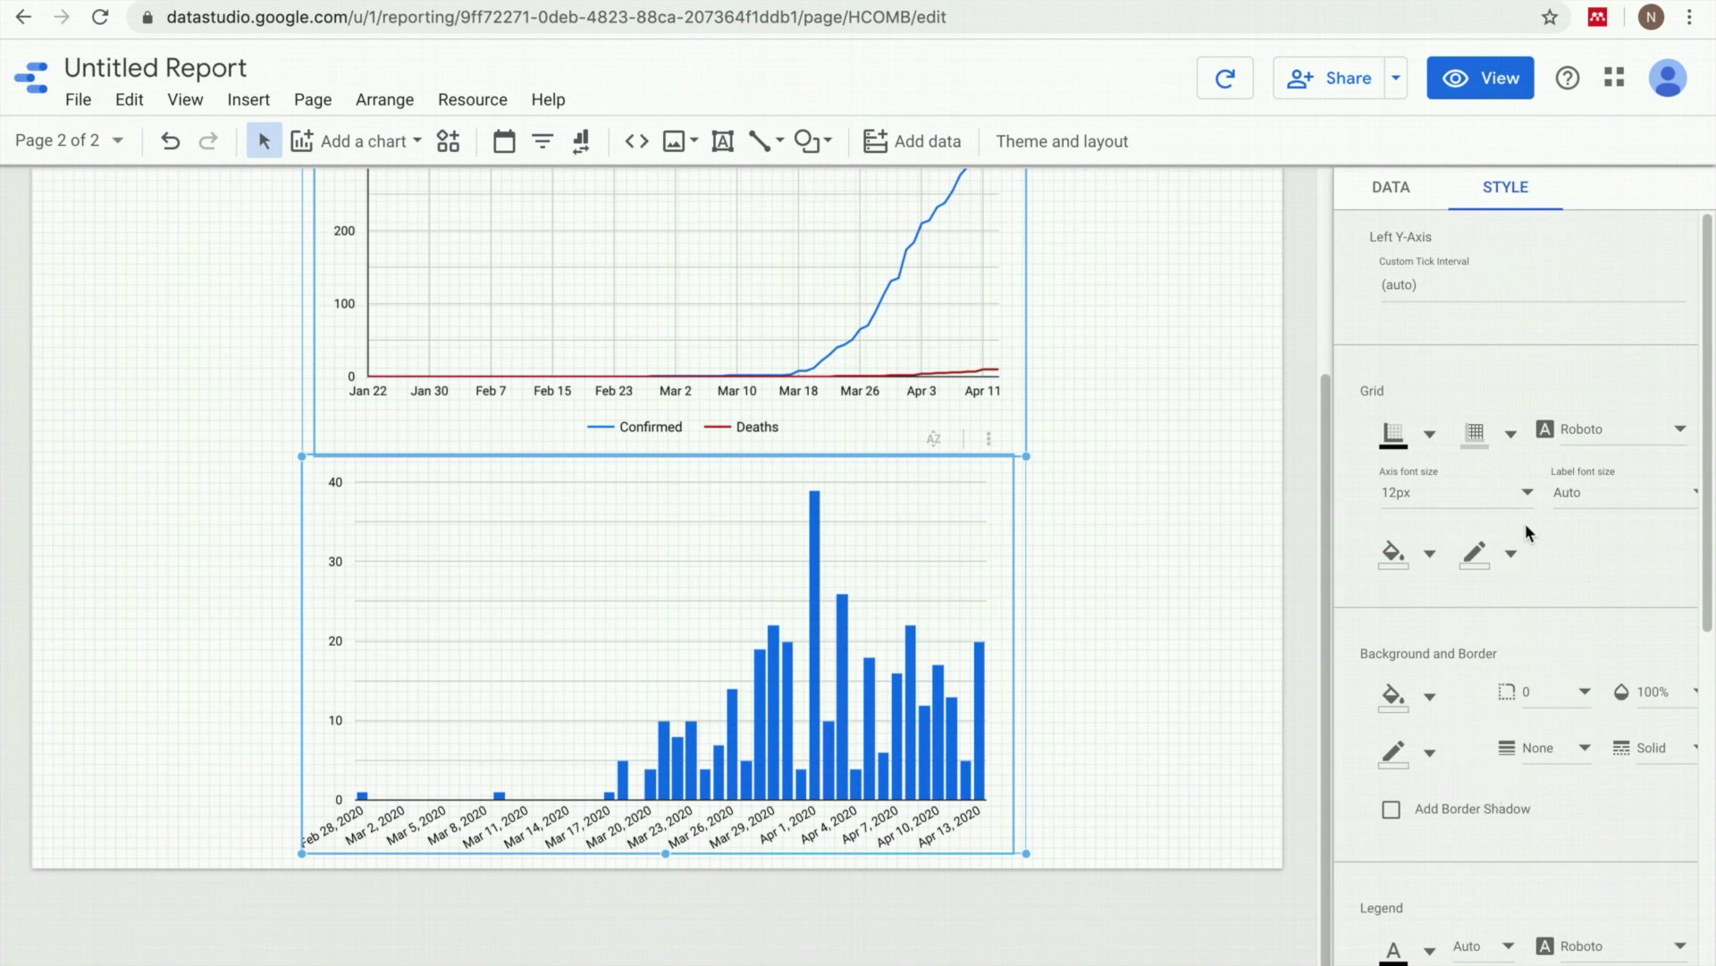
{"action": "scroll", "coordinate": [1522, 589], "scroll_direction": "down", "scroll_amount": 2}
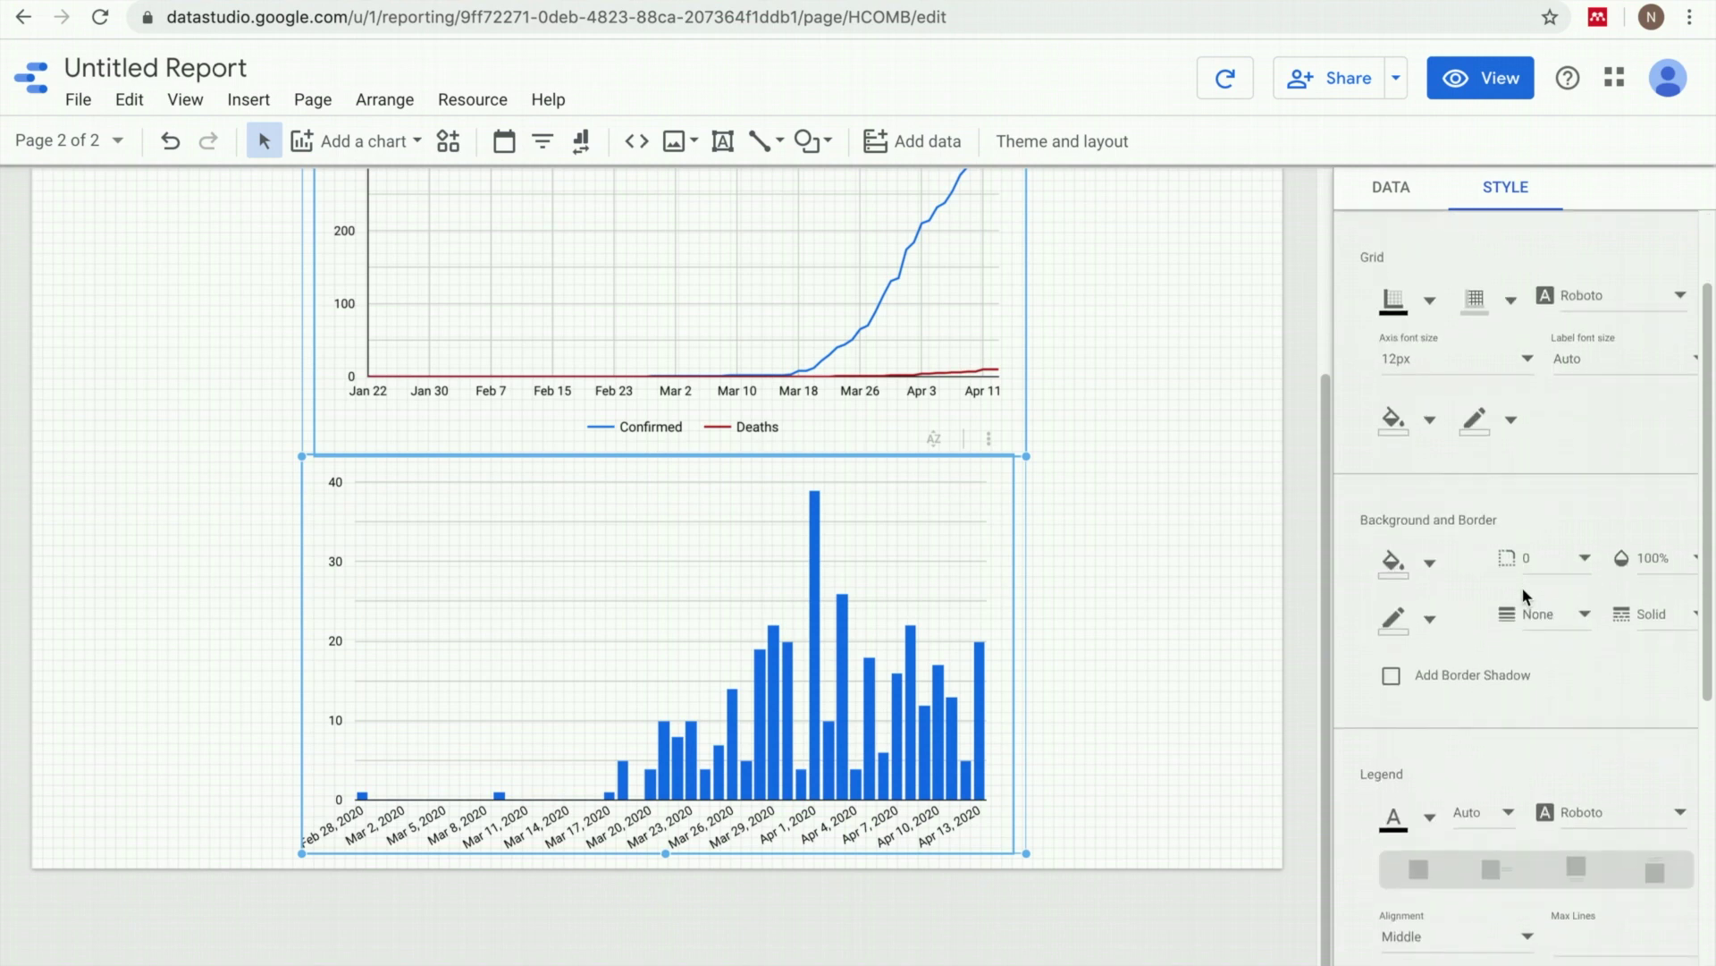
{"action": "scroll", "coordinate": [1521, 589], "scroll_direction": "up", "scroll_amount": 3}
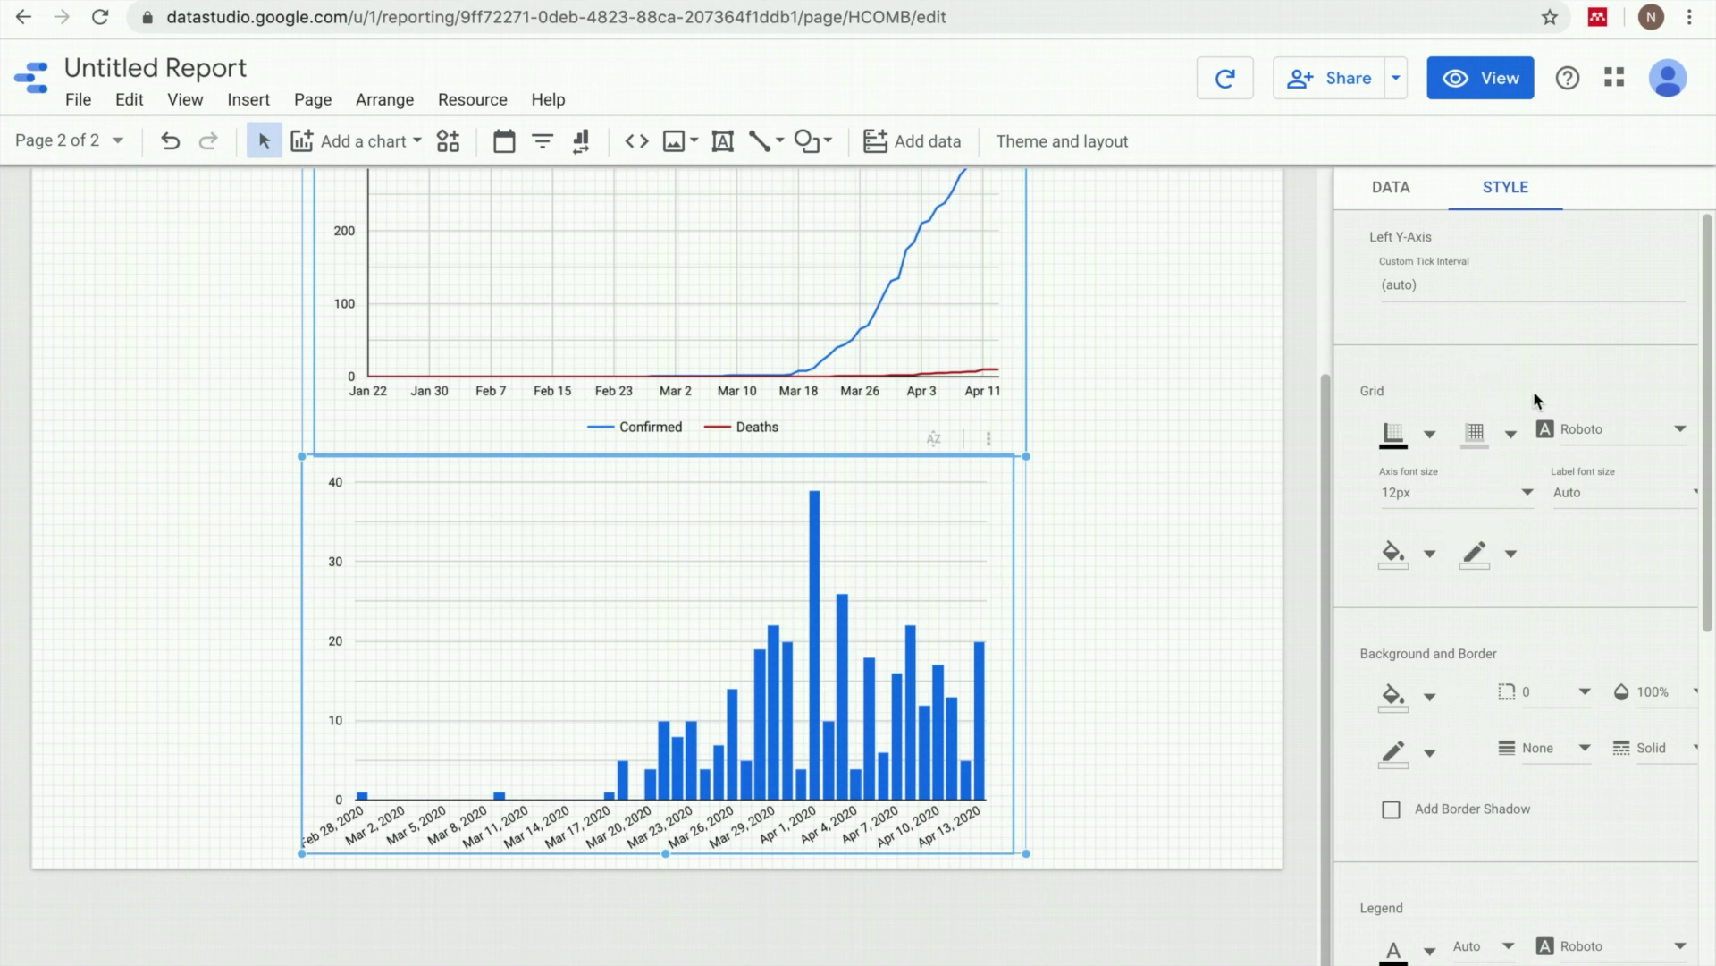
{"action": "left_click", "coordinate": [1175, 484]}
- Show the axis titles on both the left Y-axis and the X-axis of the daily cases column chart
{"action": "left_click", "coordinate": [961, 486]}
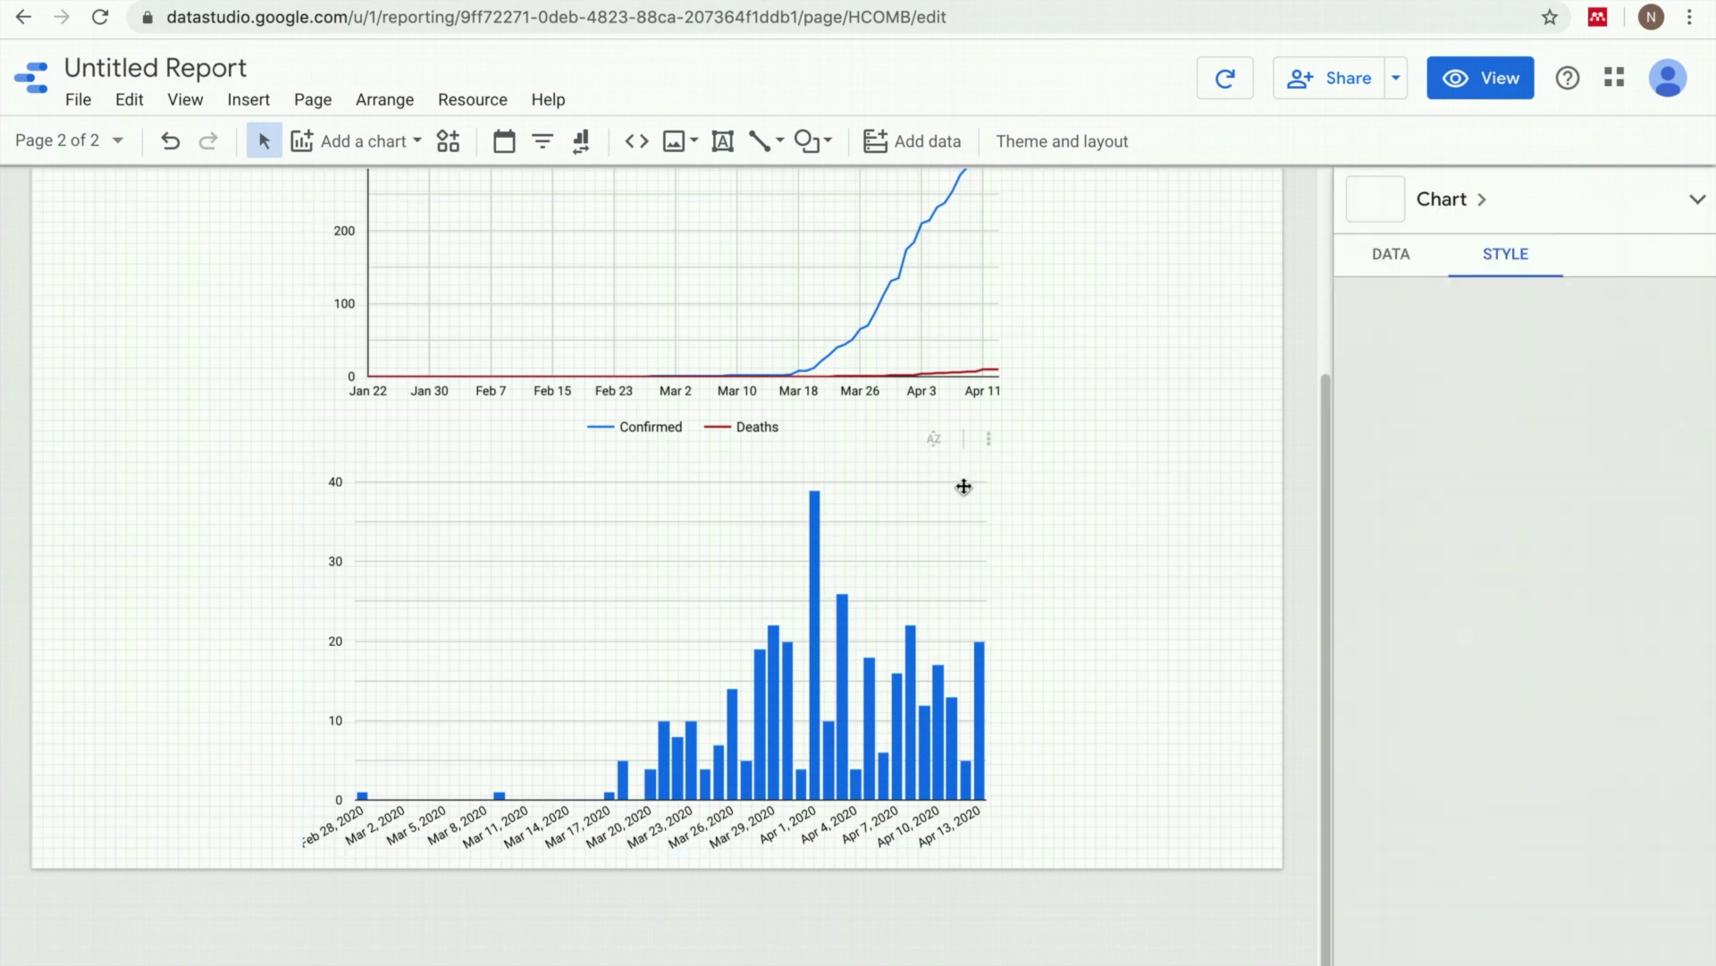
{"action": "left_click", "coordinate": [1484, 259]}
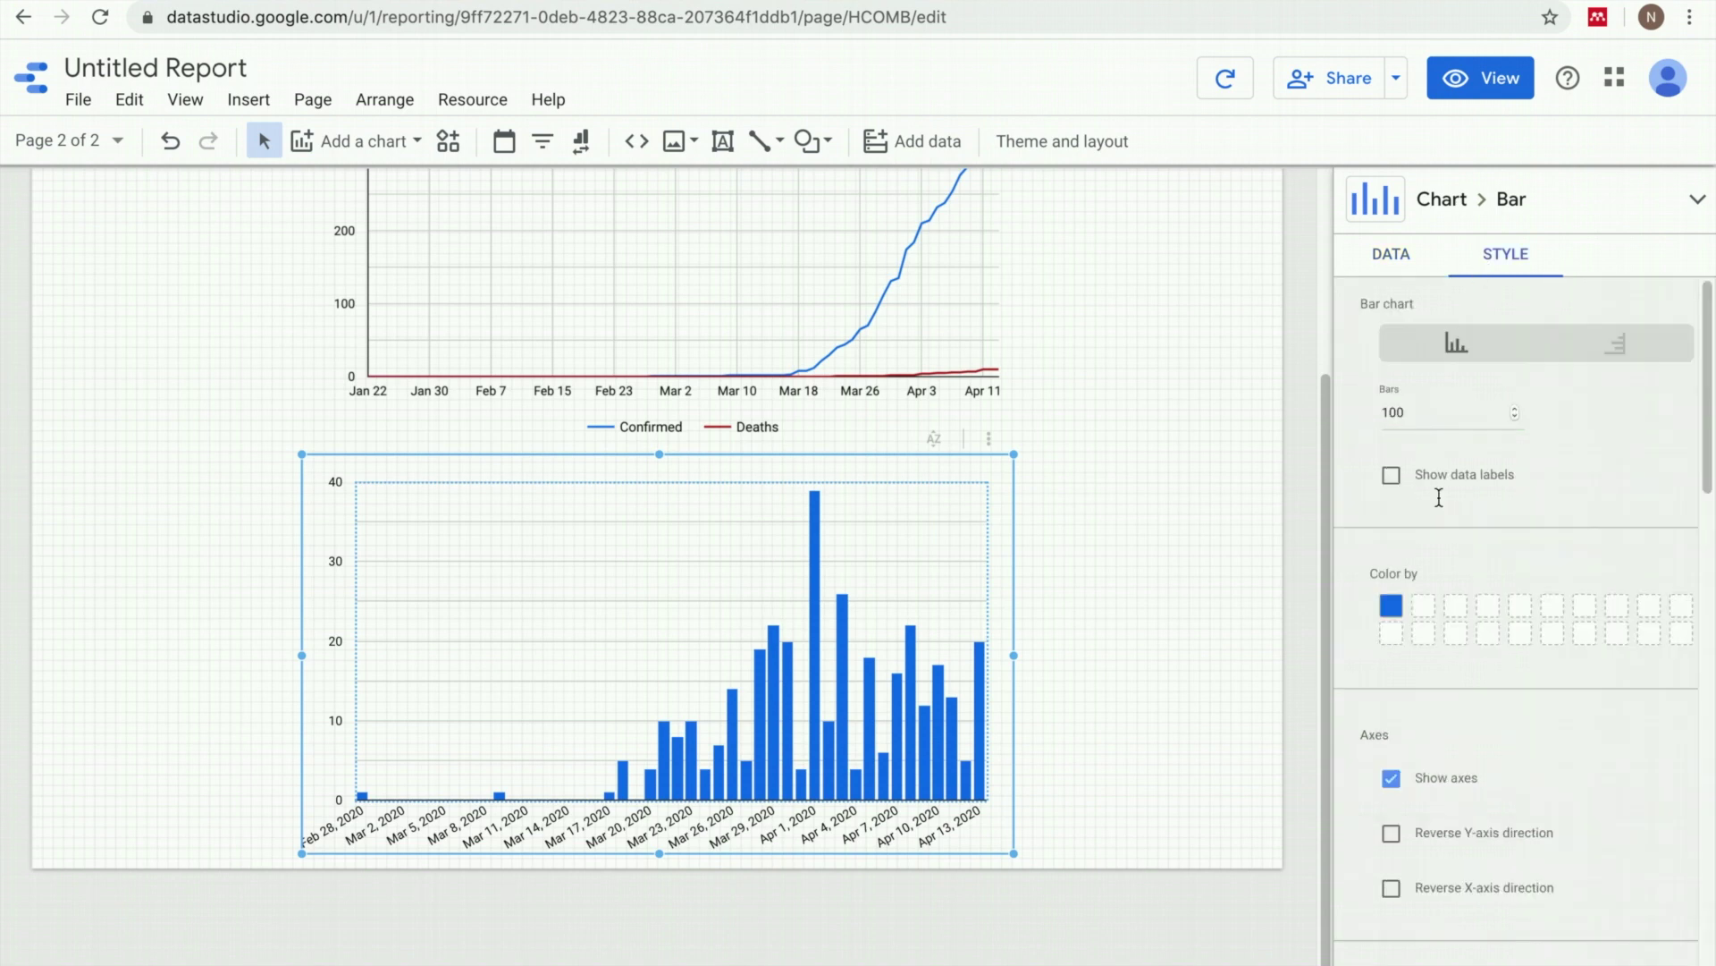
{"action": "scroll", "coordinate": [1443, 662], "scroll_direction": "down", "scroll_amount": 2}
{"action": "scroll", "coordinate": [1443, 662], "scroll_direction": "down", "scroll_amount": 5}
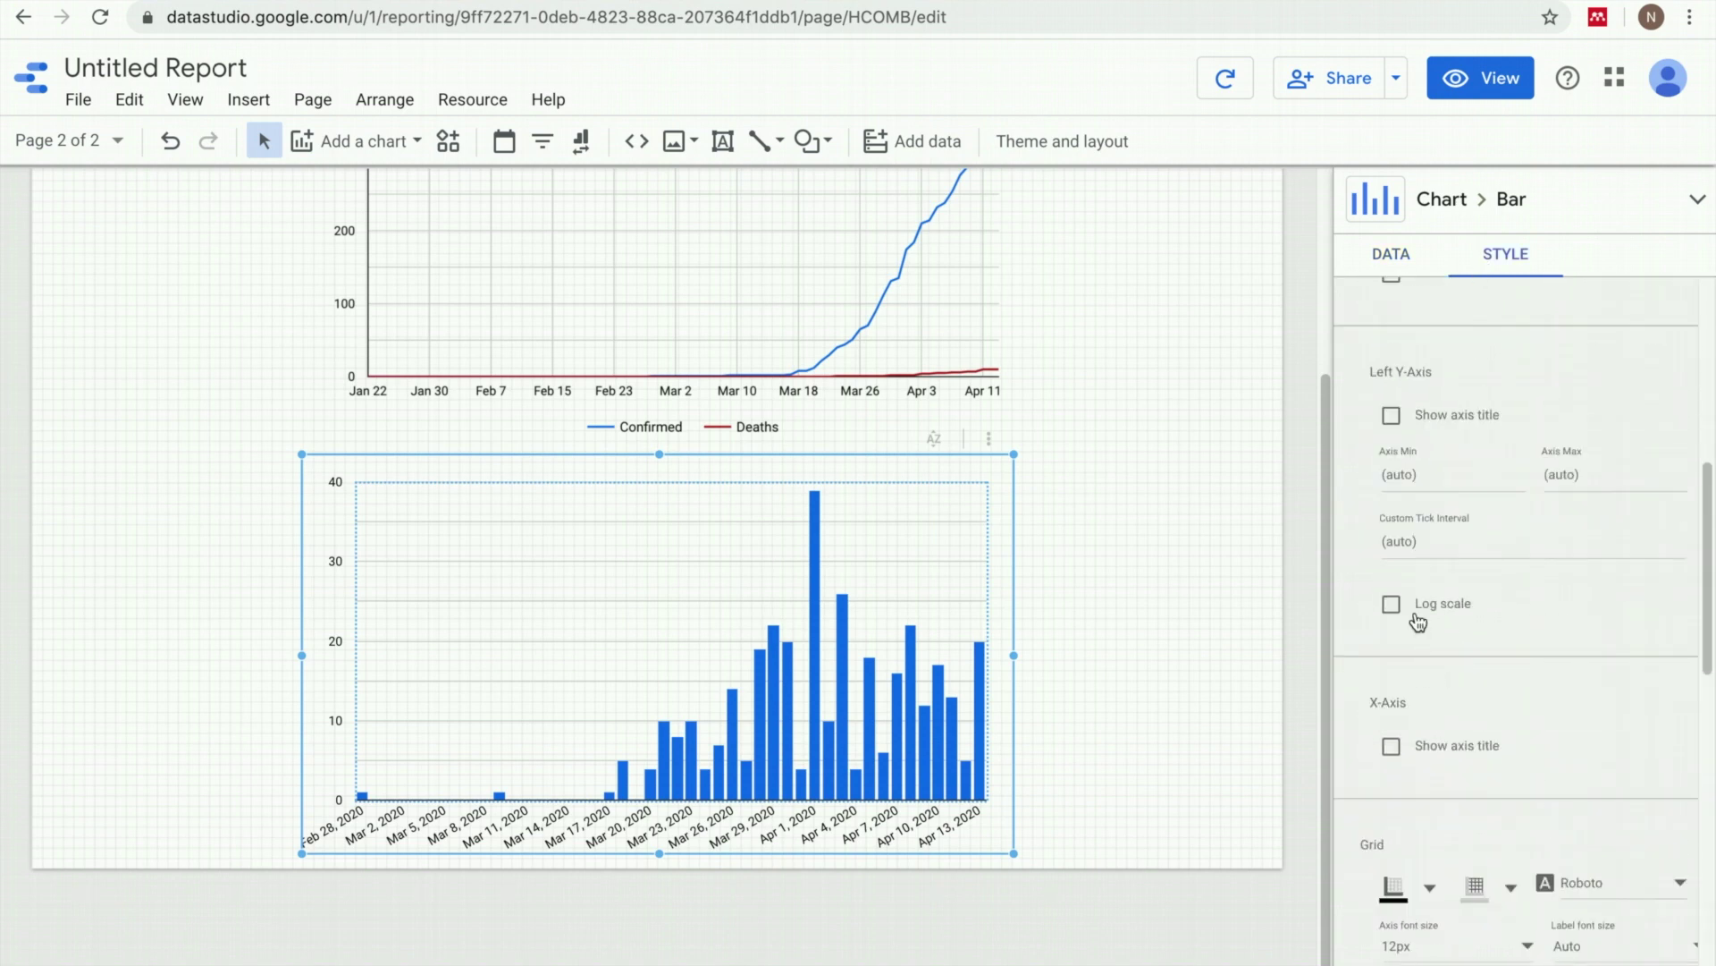
{"action": "left_click", "coordinate": [1396, 417]}
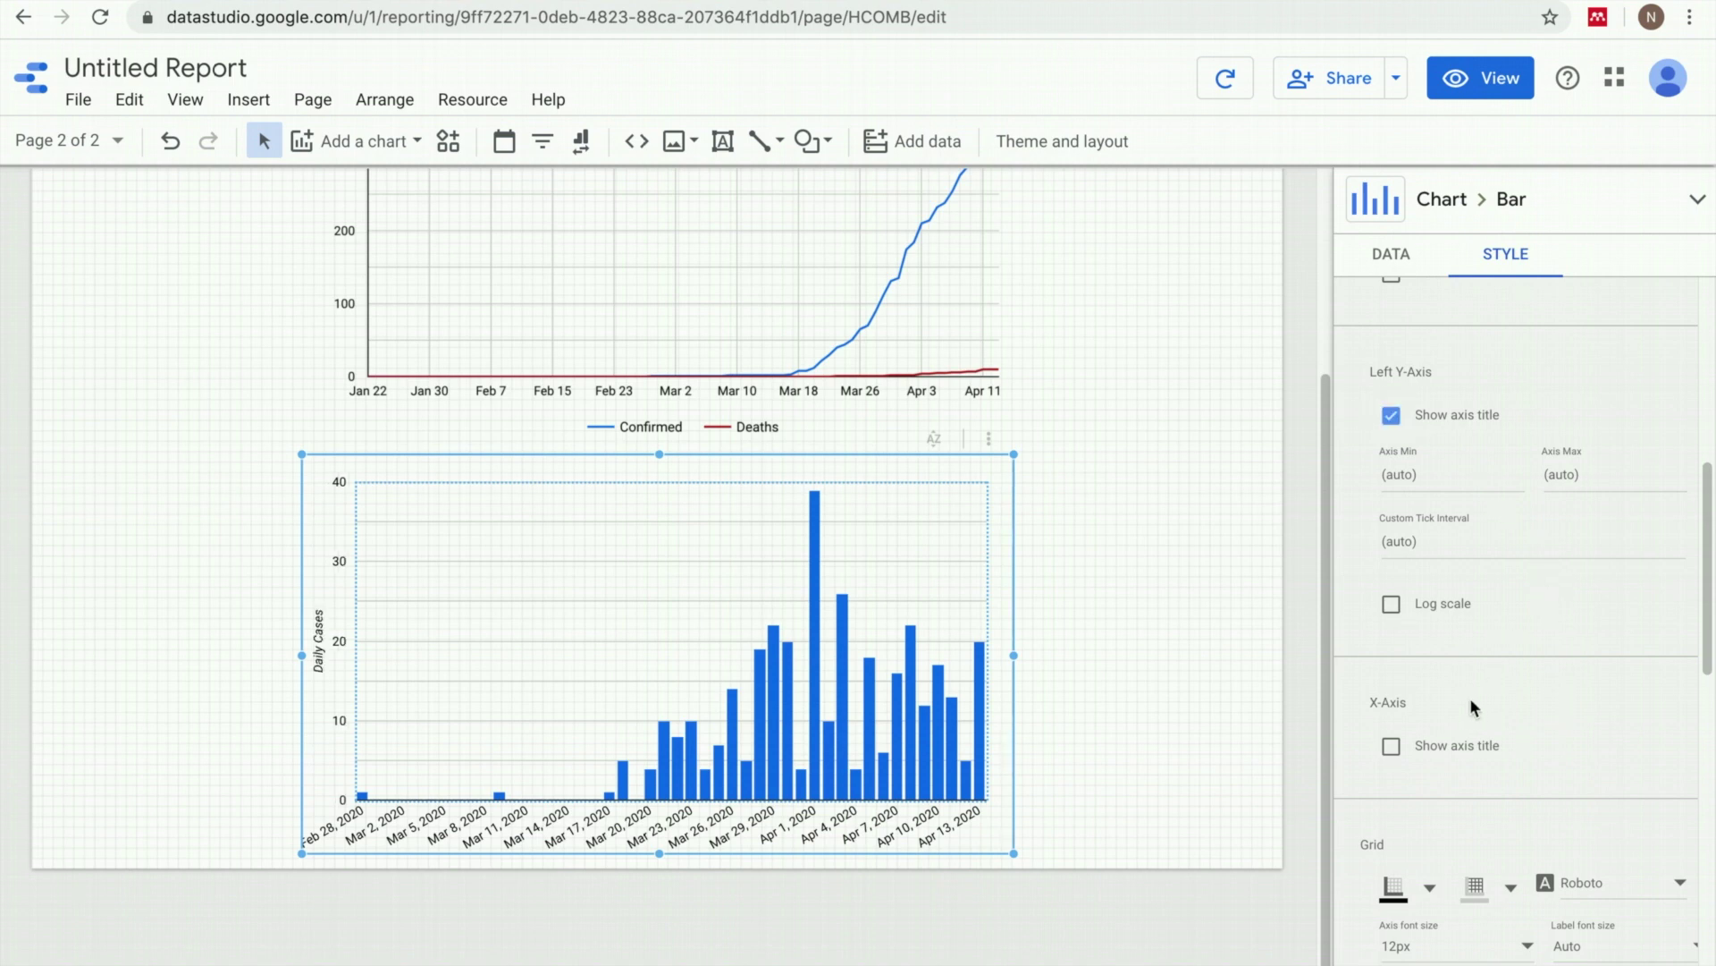
{"action": "left_click", "coordinate": [1391, 748]}
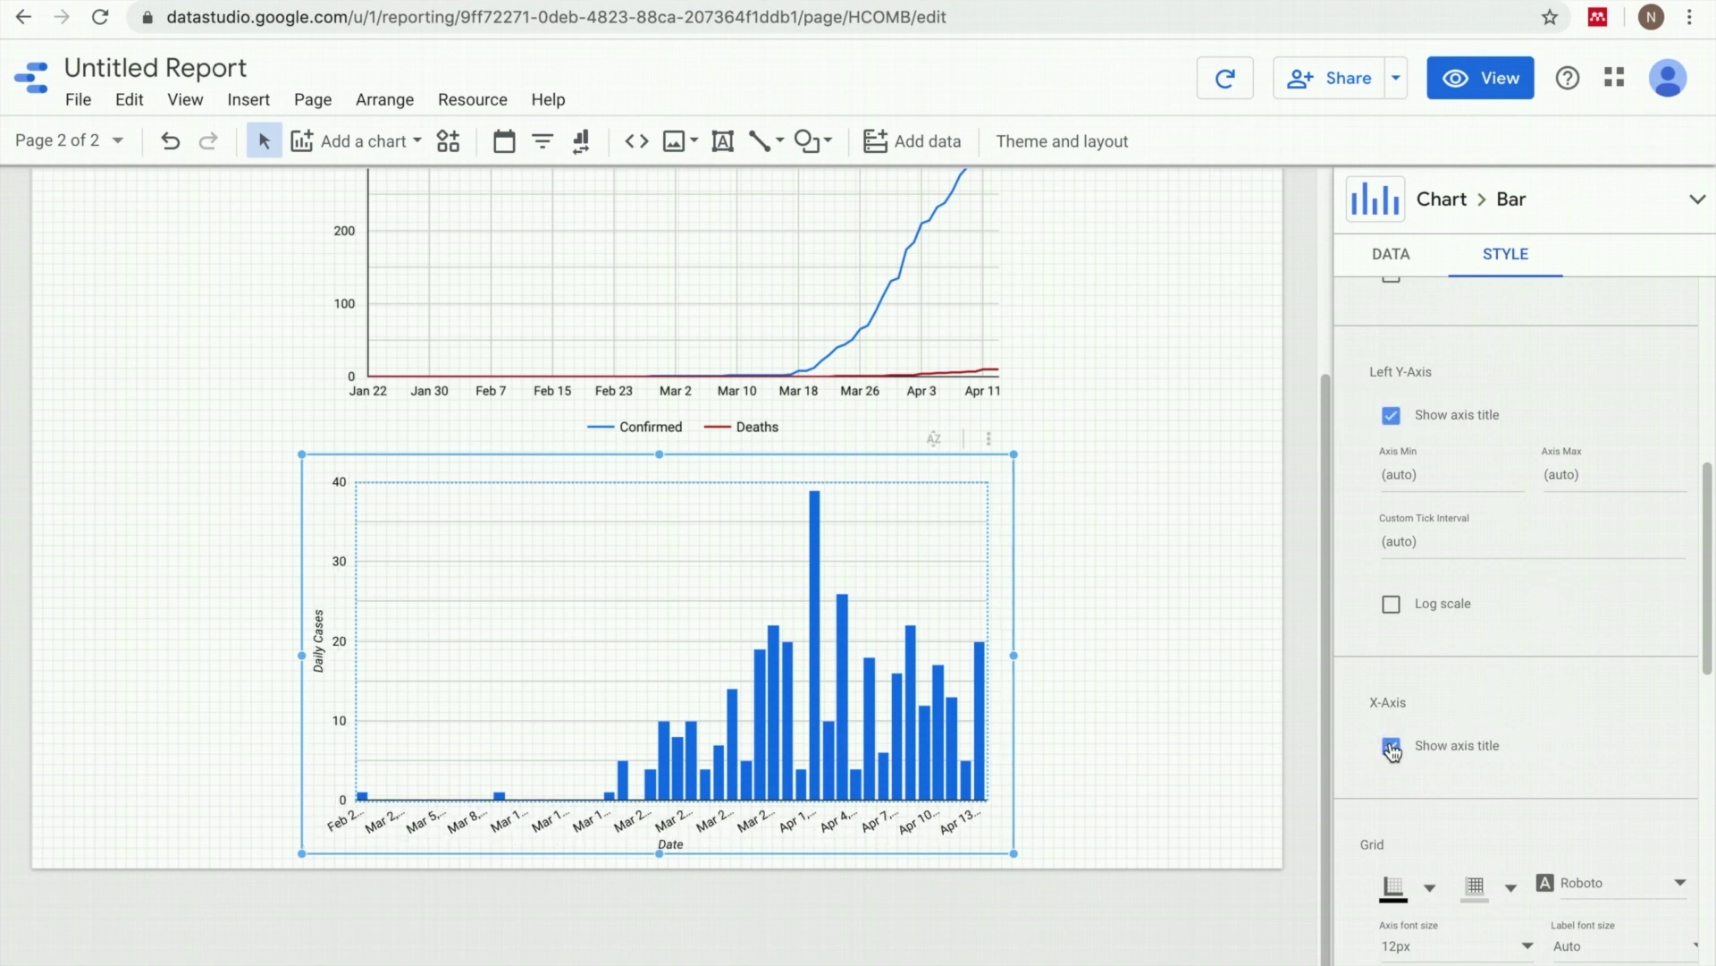
- Try an axis font size of 16px on the column chart, then settle on 14px
{"action": "scroll", "coordinate": [1565, 747], "scroll_direction": "down", "scroll_amount": 3}
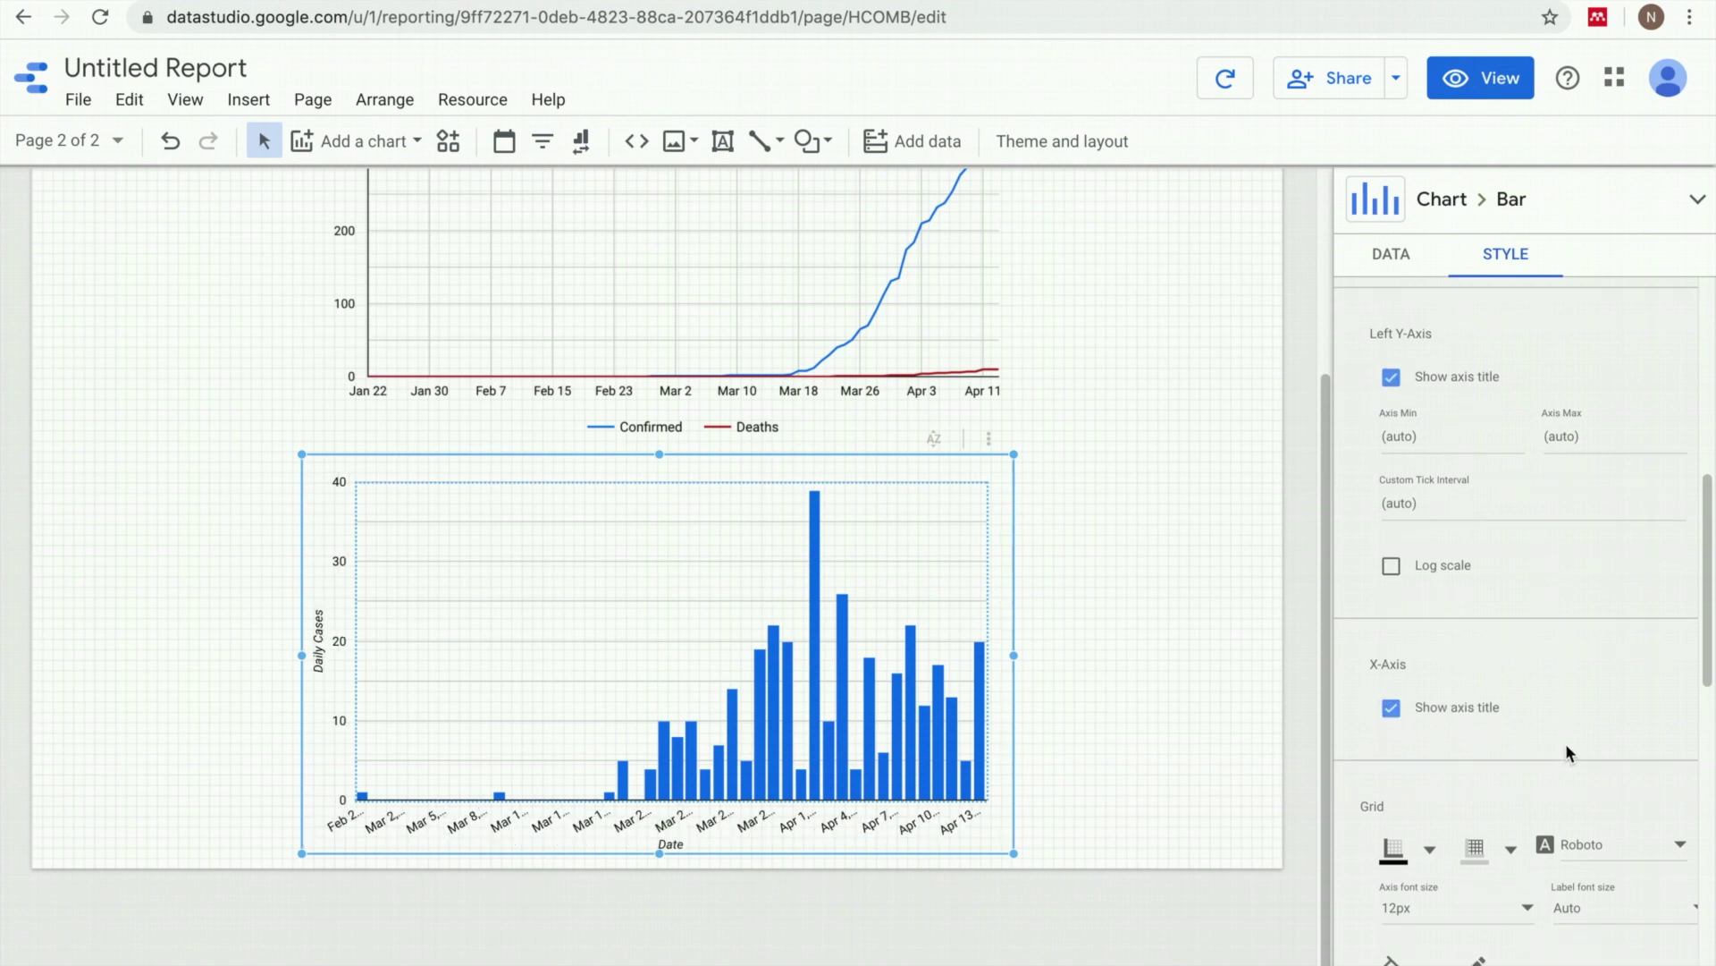
{"action": "scroll", "coordinate": [1568, 754], "scroll_direction": "down", "scroll_amount": 7}
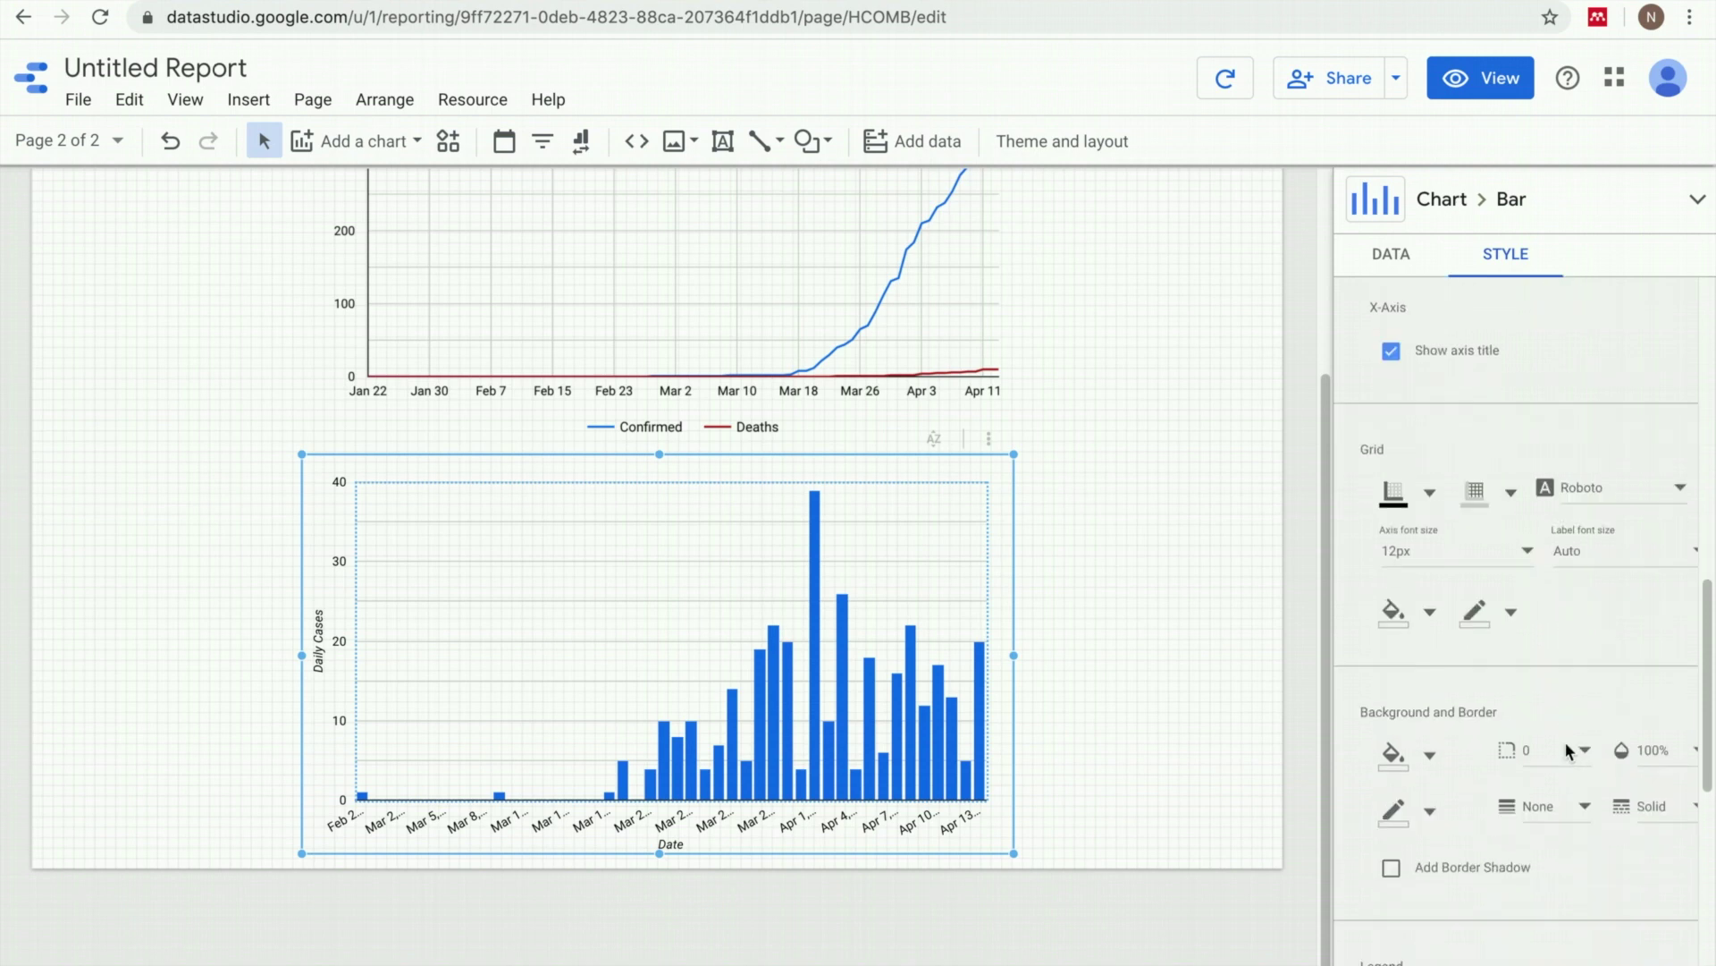
{"action": "scroll", "coordinate": [1566, 749], "scroll_direction": "down", "scroll_amount": 2}
{"action": "scroll", "coordinate": [1566, 749], "scroll_direction": "up", "scroll_amount": 4}
{"action": "scroll", "coordinate": [1565, 738], "scroll_direction": "up", "scroll_amount": 1}
{"action": "scroll", "coordinate": [1564, 738], "scroll_direction": "up", "scroll_amount": 1}
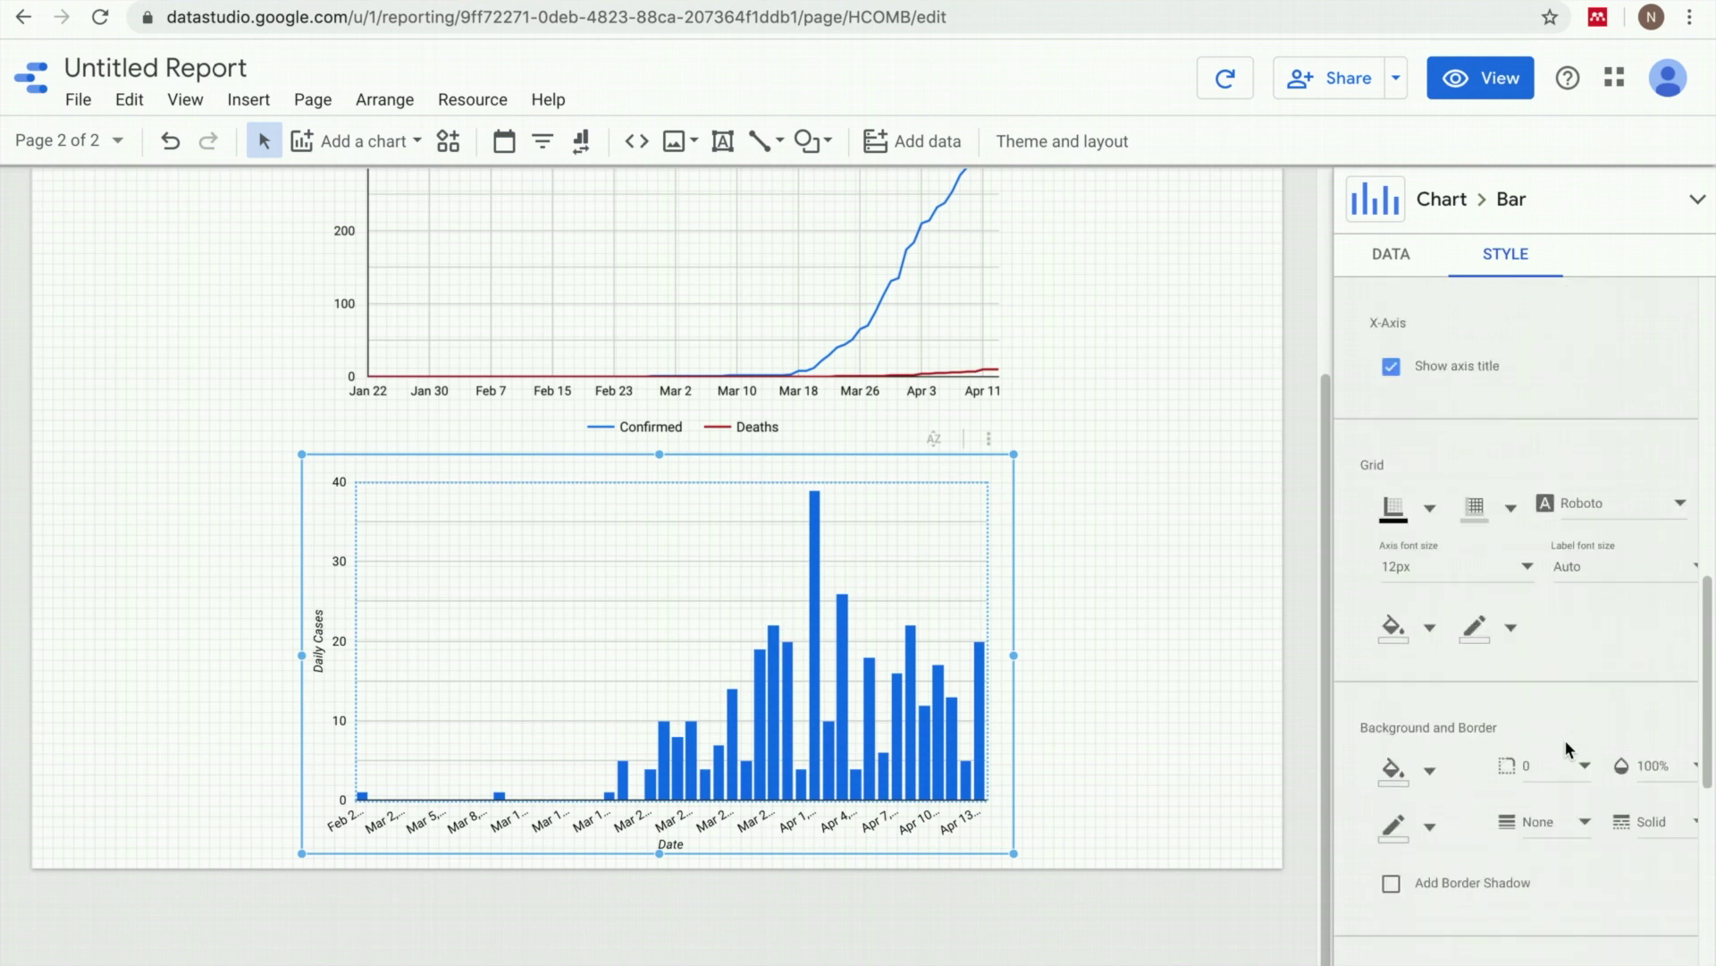
{"action": "left_click", "coordinate": [1520, 571]}
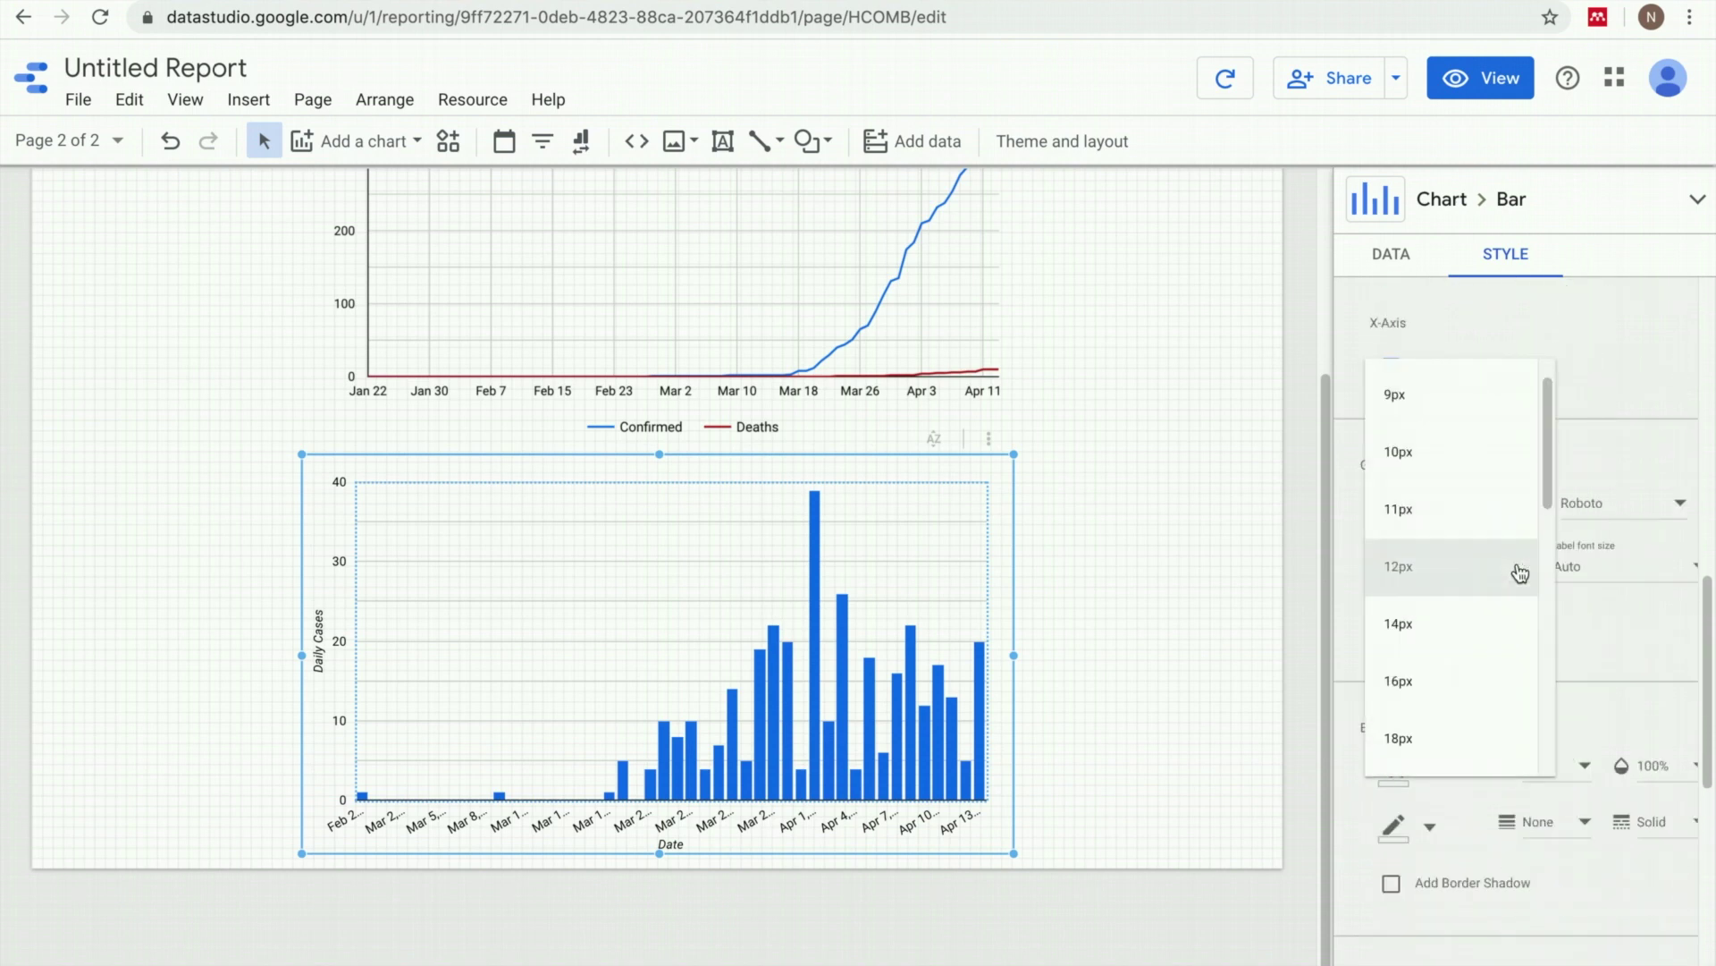
{"action": "left_click", "coordinate": [1457, 681]}
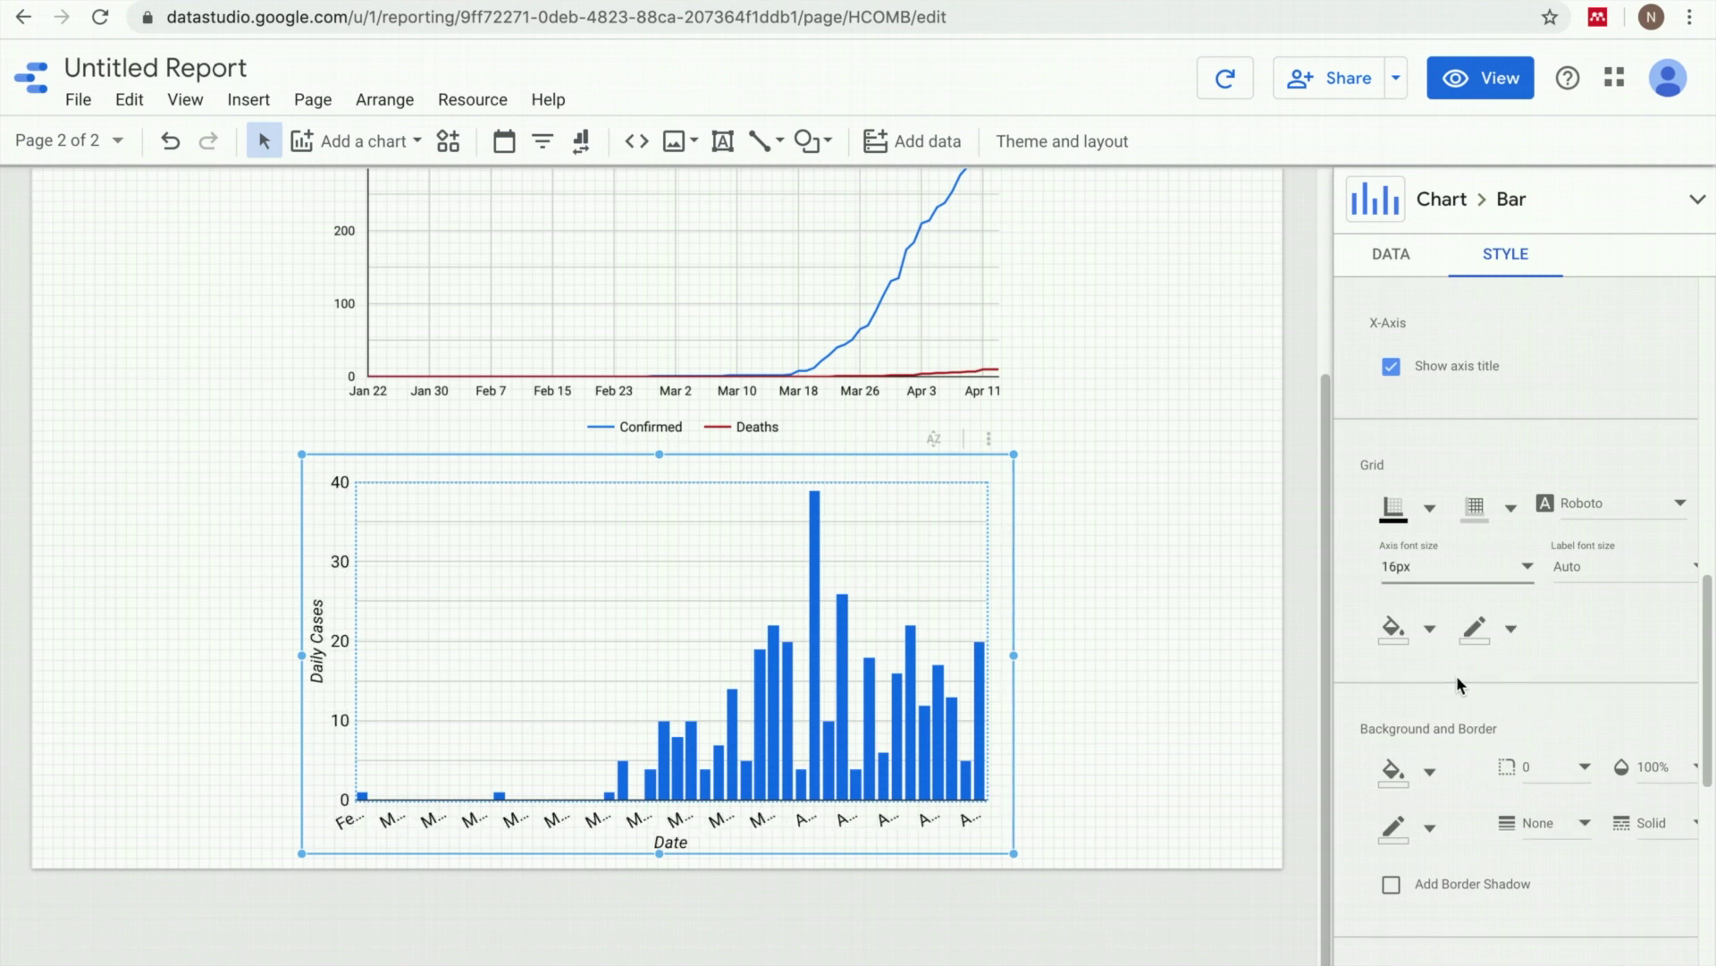
{"action": "left_click", "coordinate": [1481, 574]}
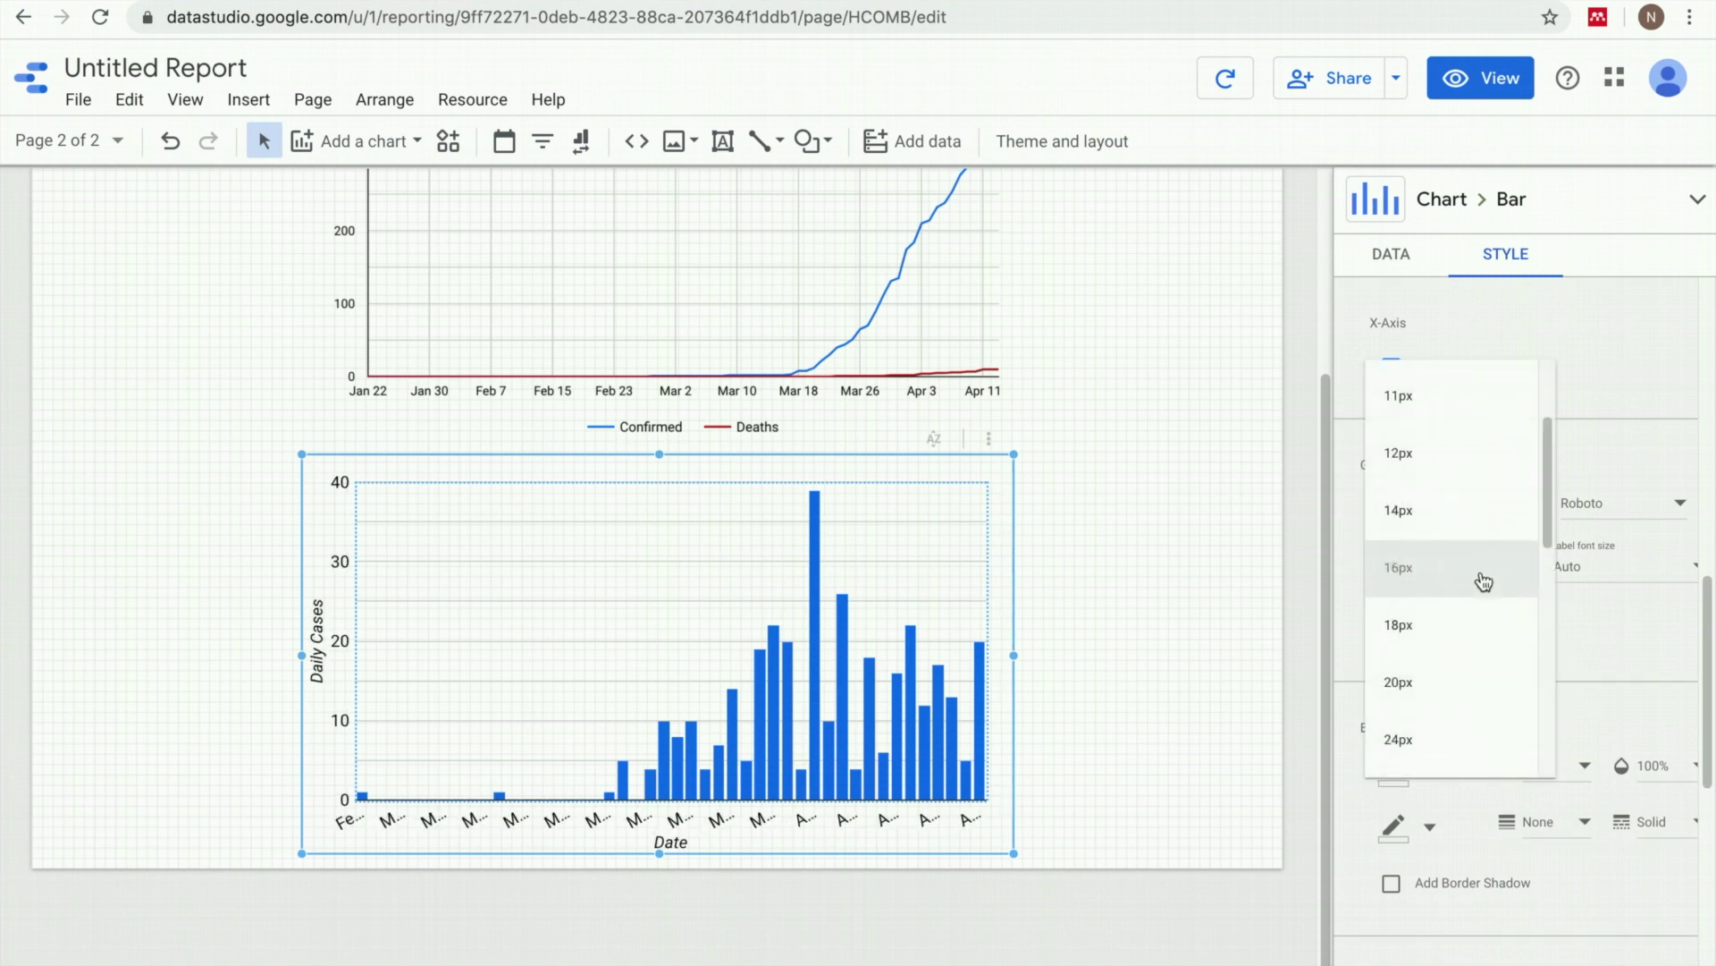
{"action": "left_click", "coordinate": [1452, 520]}
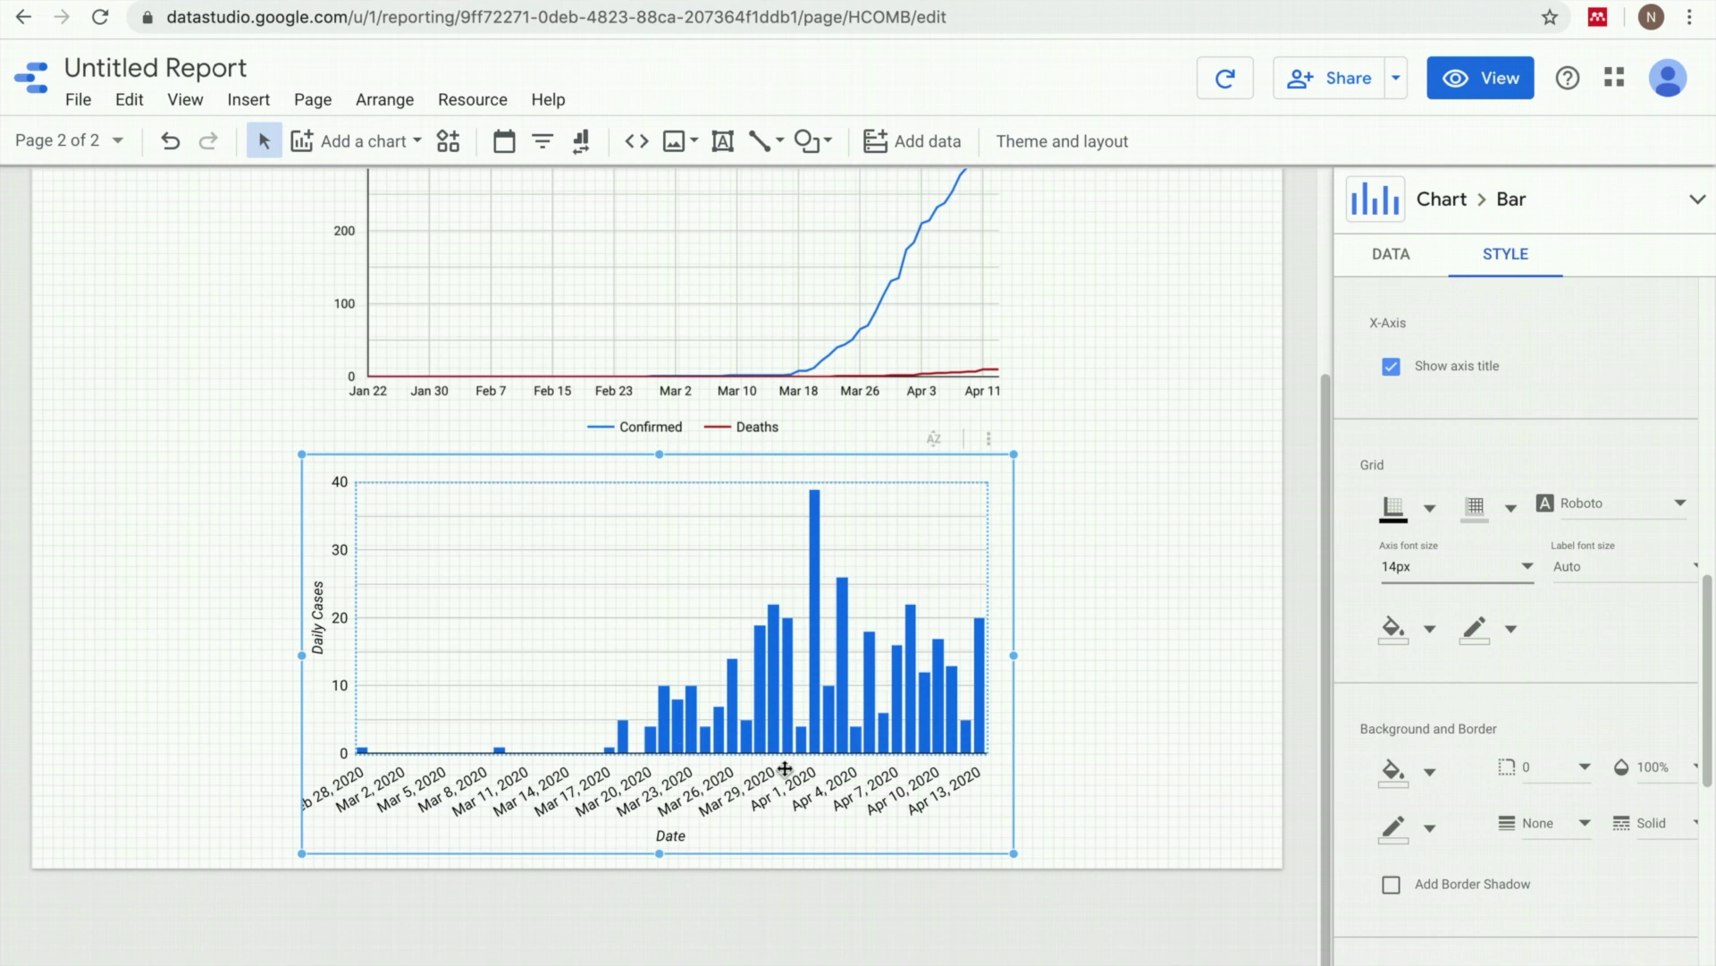
- Add a text box above the time series chart reading "Confirmed Cases and Deaths - Cumulative"
{"action": "left_click", "coordinate": [839, 352]}
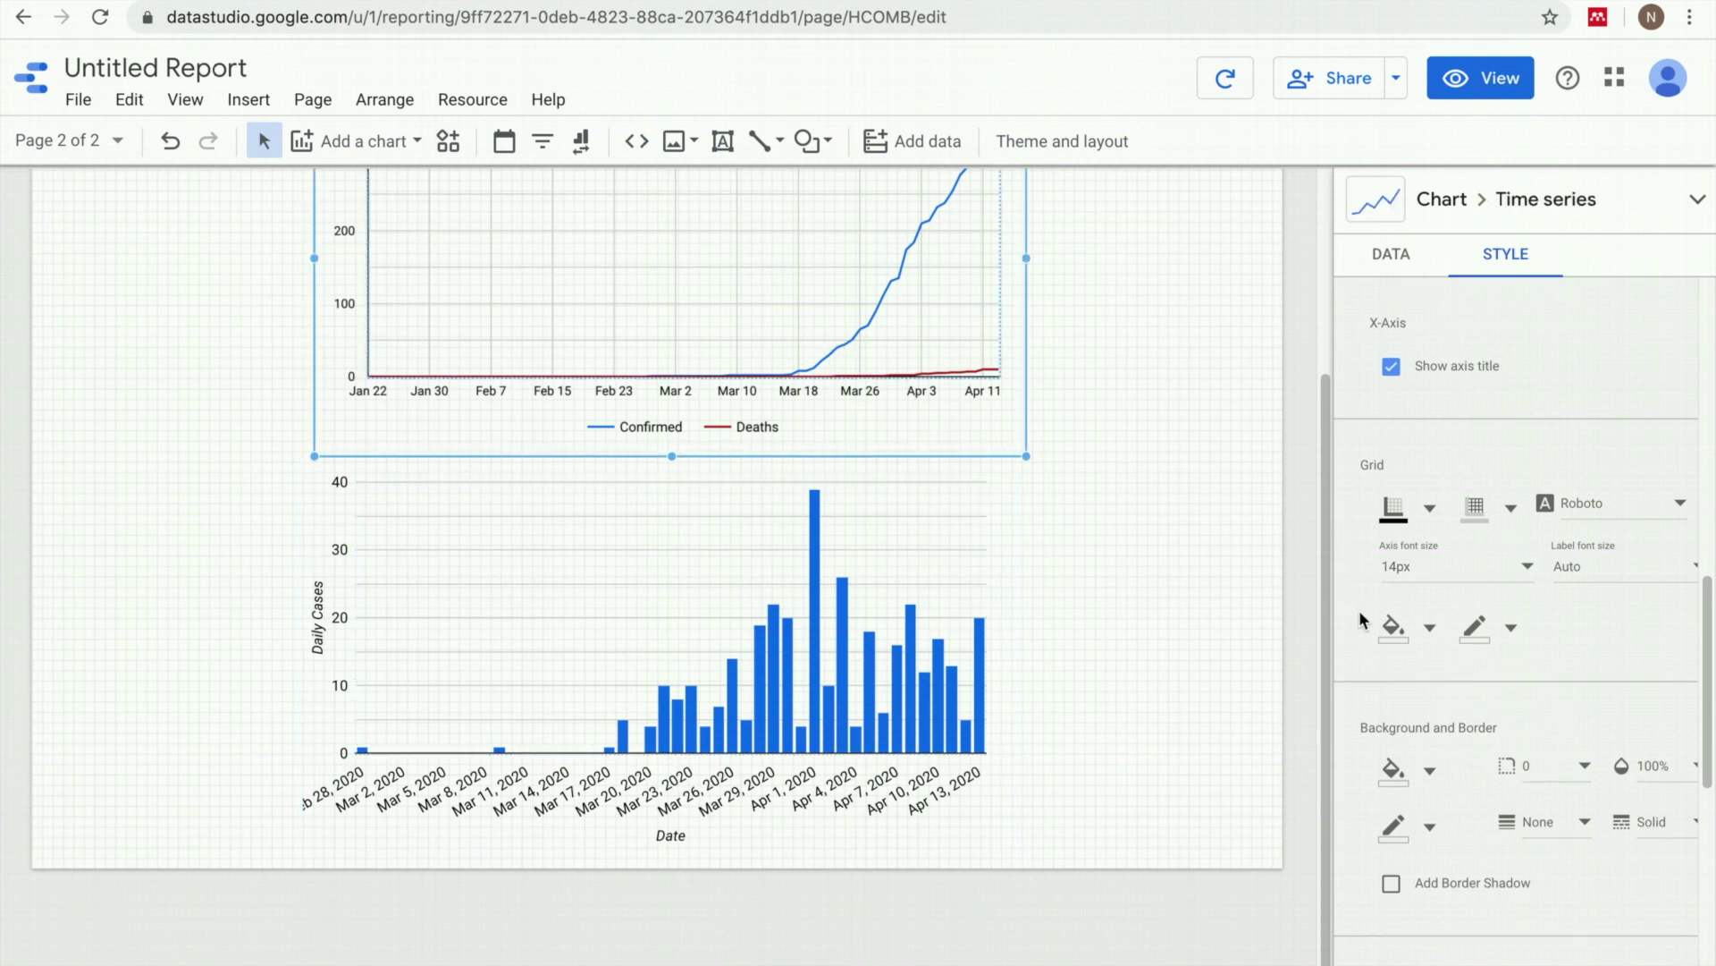
{"action": "scroll", "coordinate": [1359, 610], "scroll_direction": "up", "scroll_amount": 10}
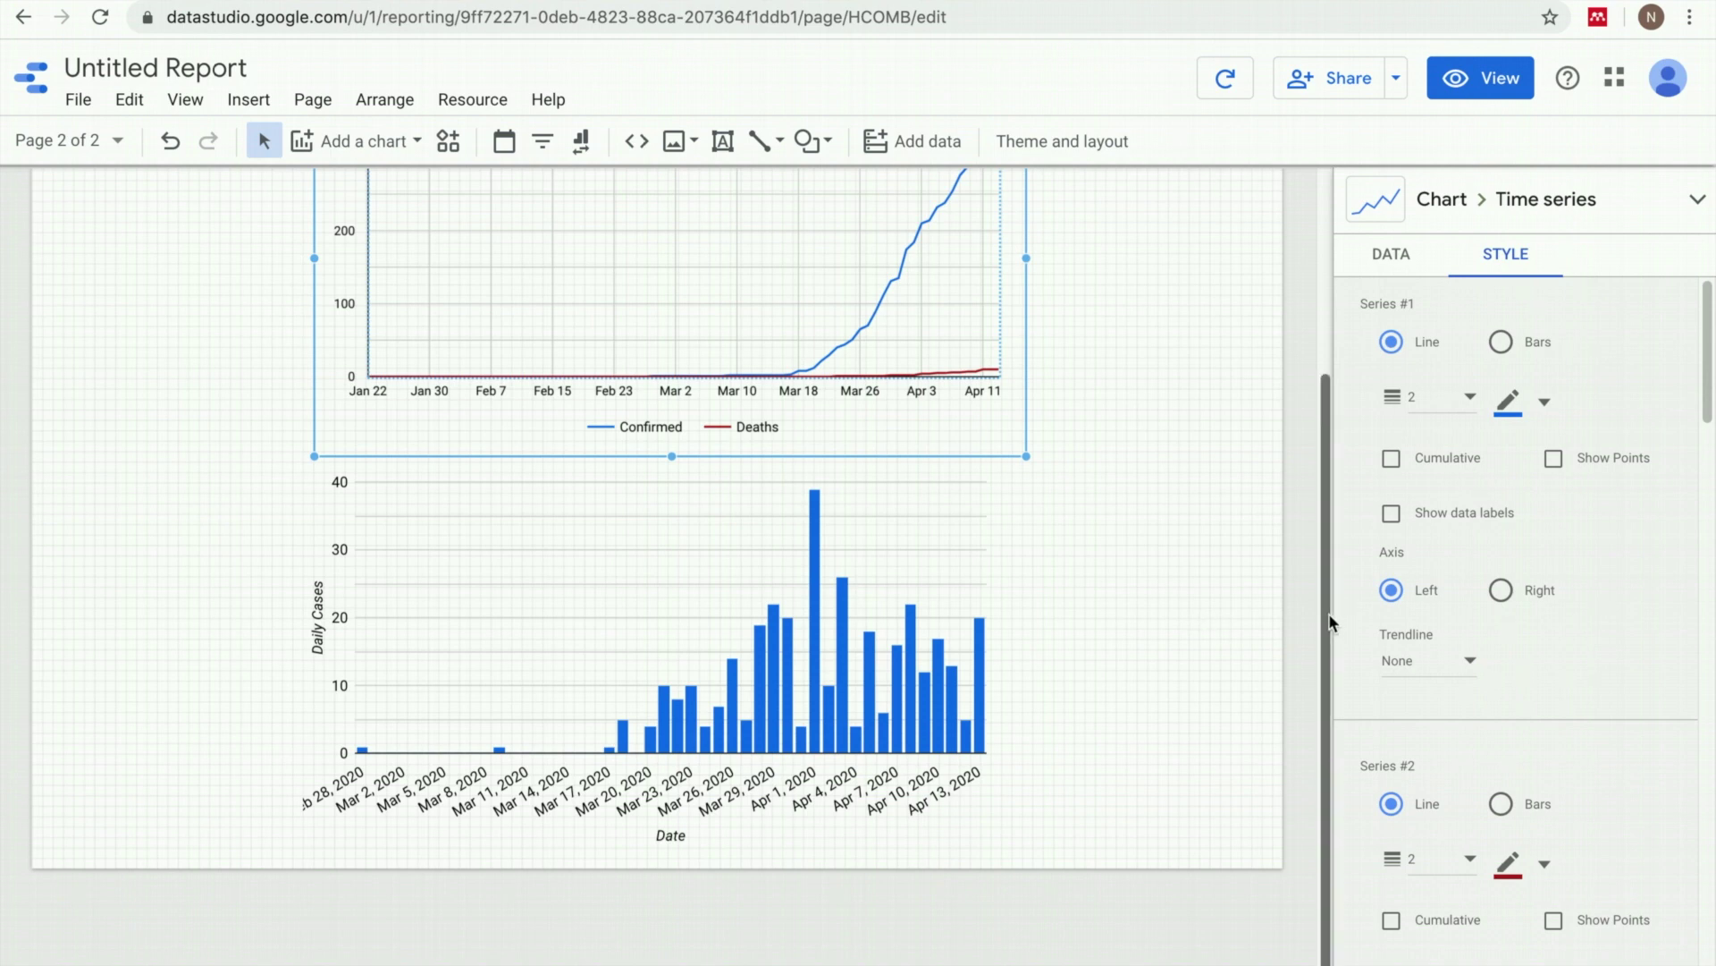
{"action": "left_click_drag", "start_coordinate": [1326, 616], "coordinate": [1320, 512]}
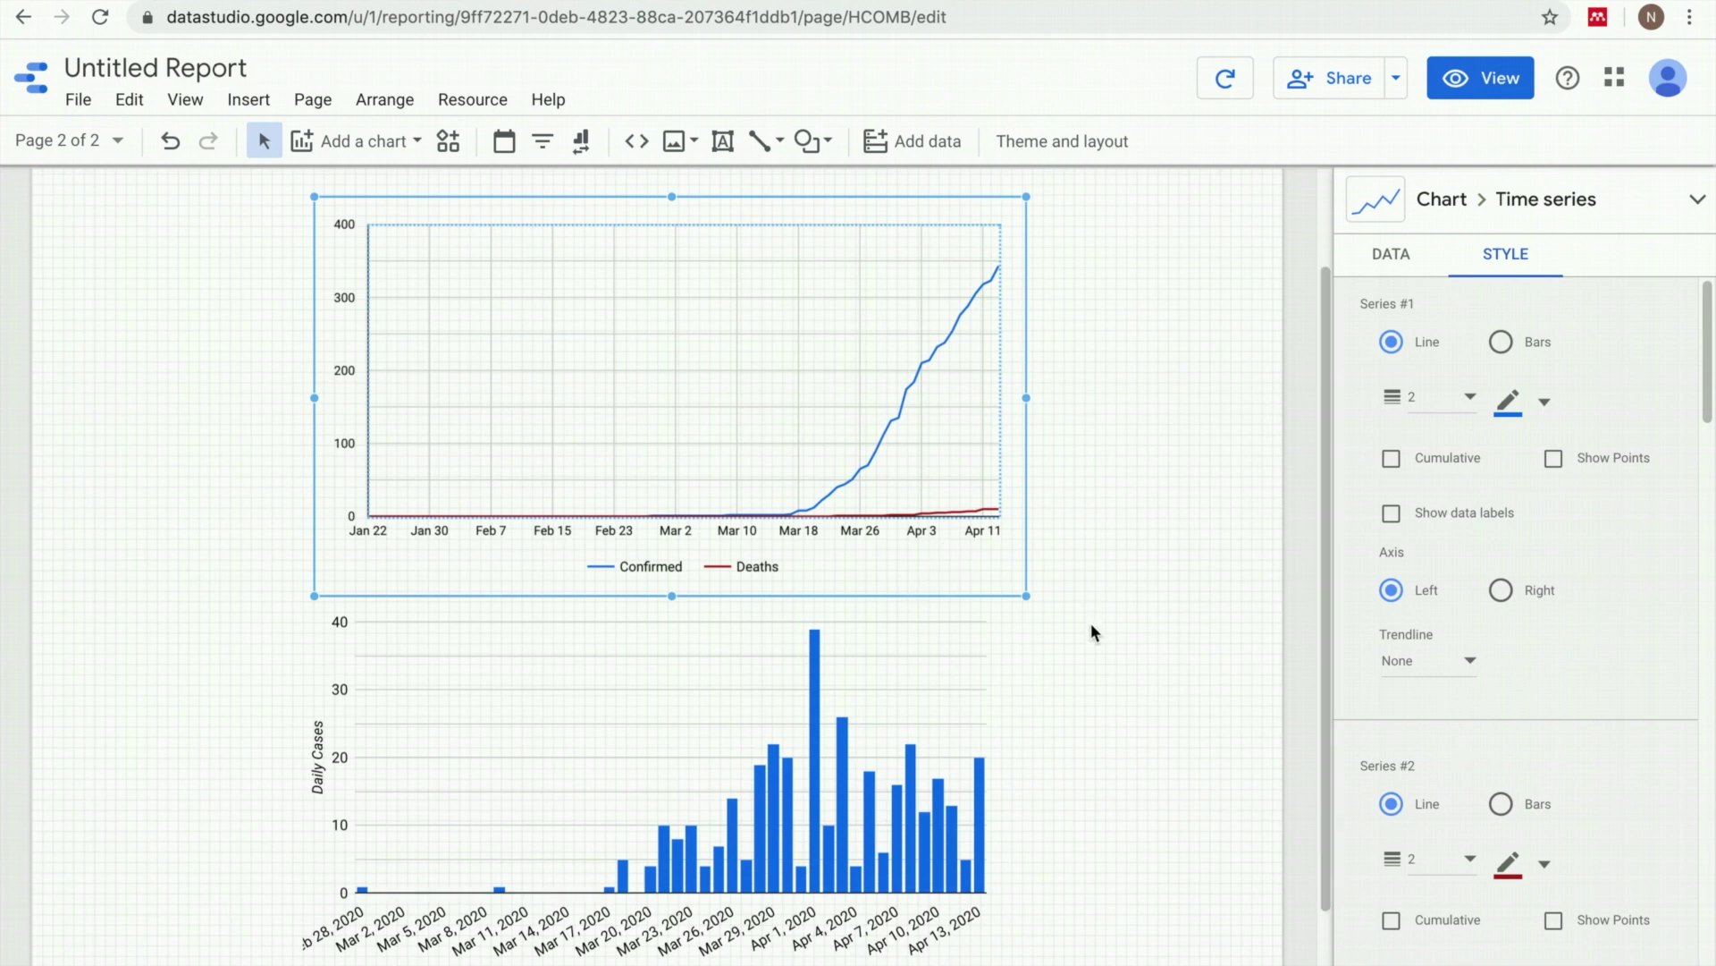
{"action": "left_click", "coordinate": [723, 142]}
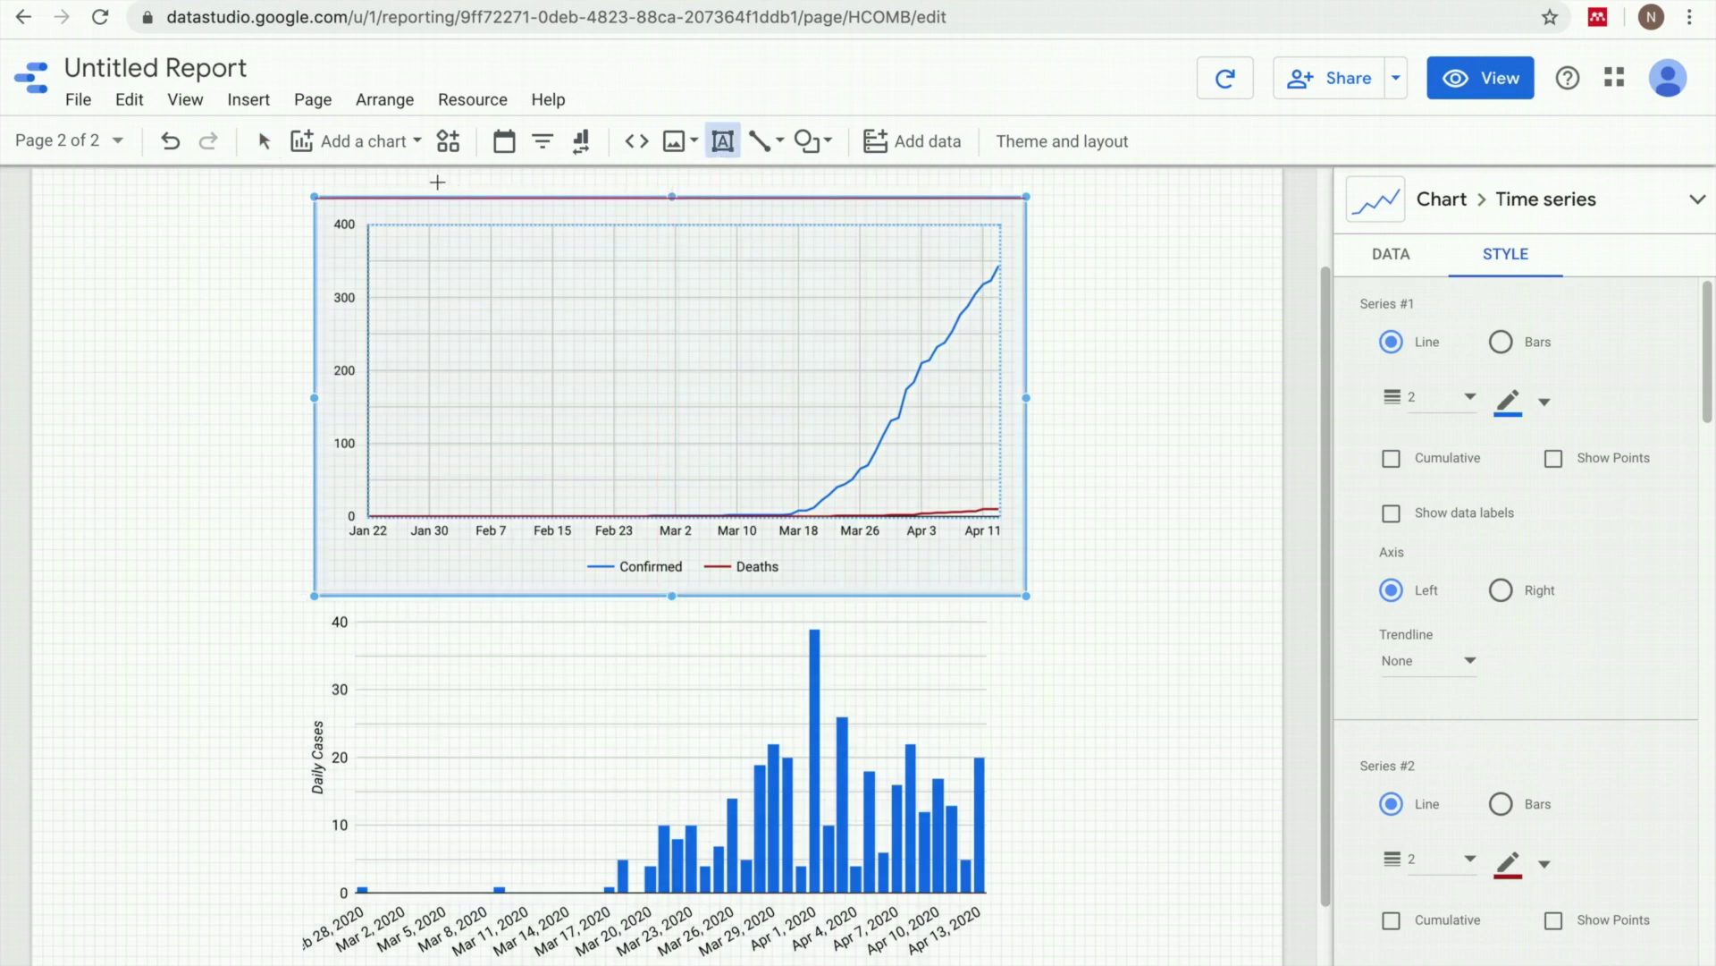
{"action": "left_click_drag", "start_coordinate": [433, 184], "coordinate": [919, 221]}
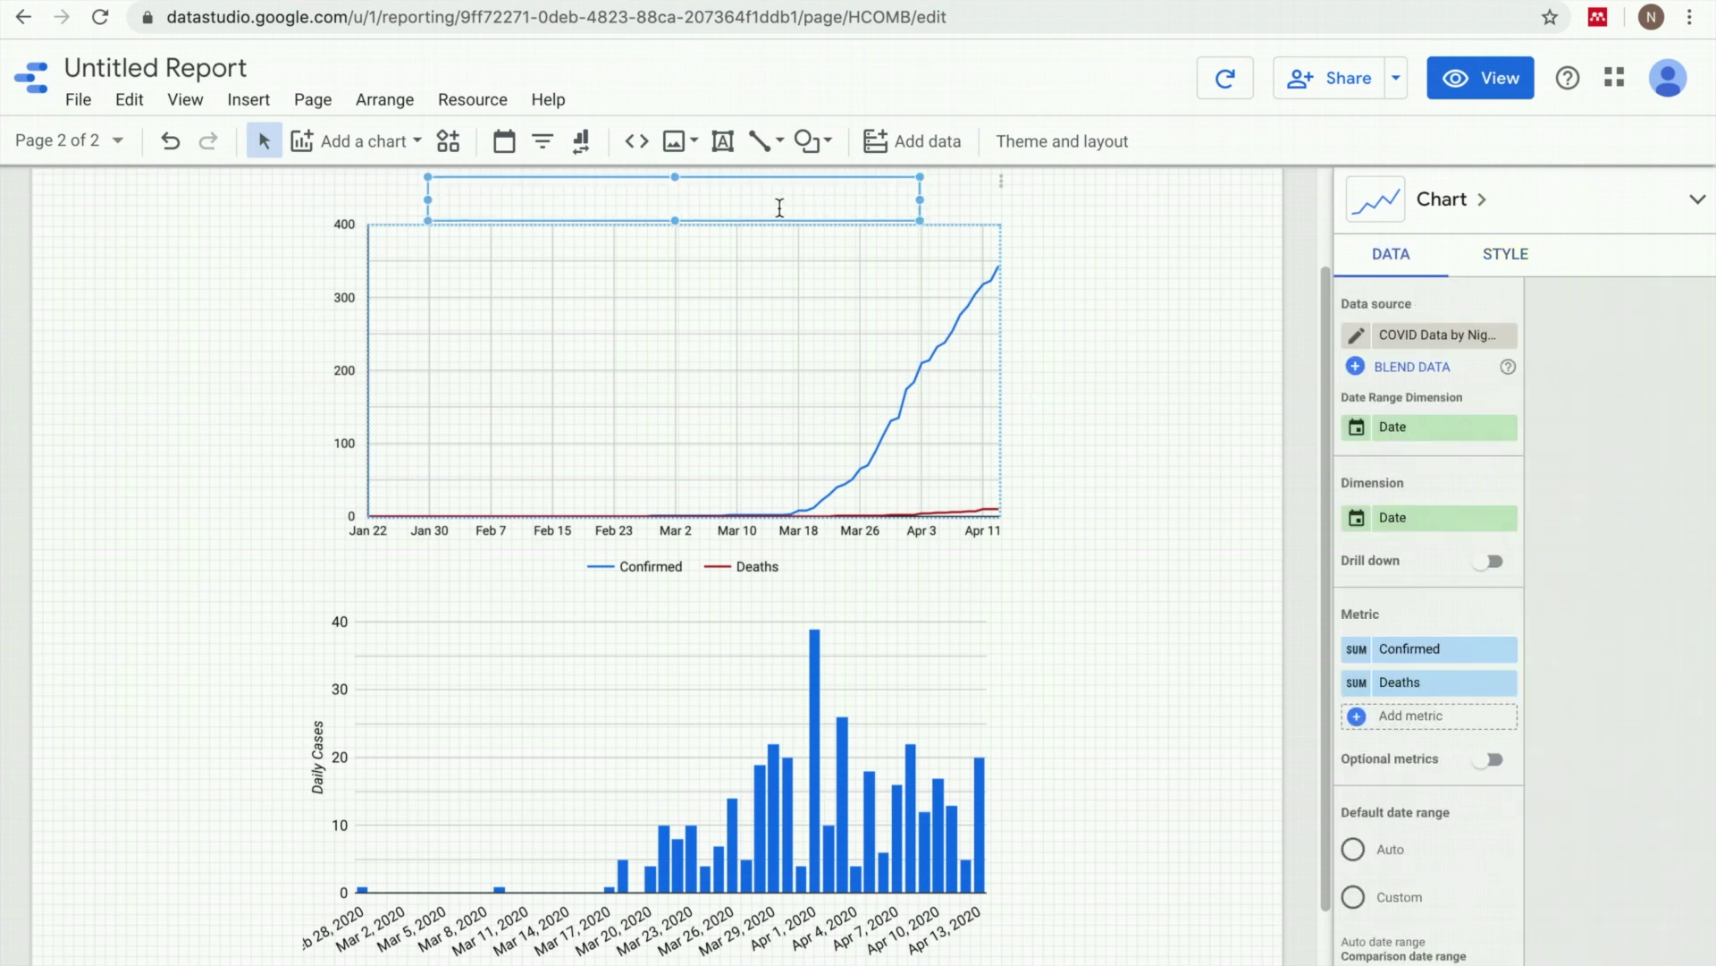
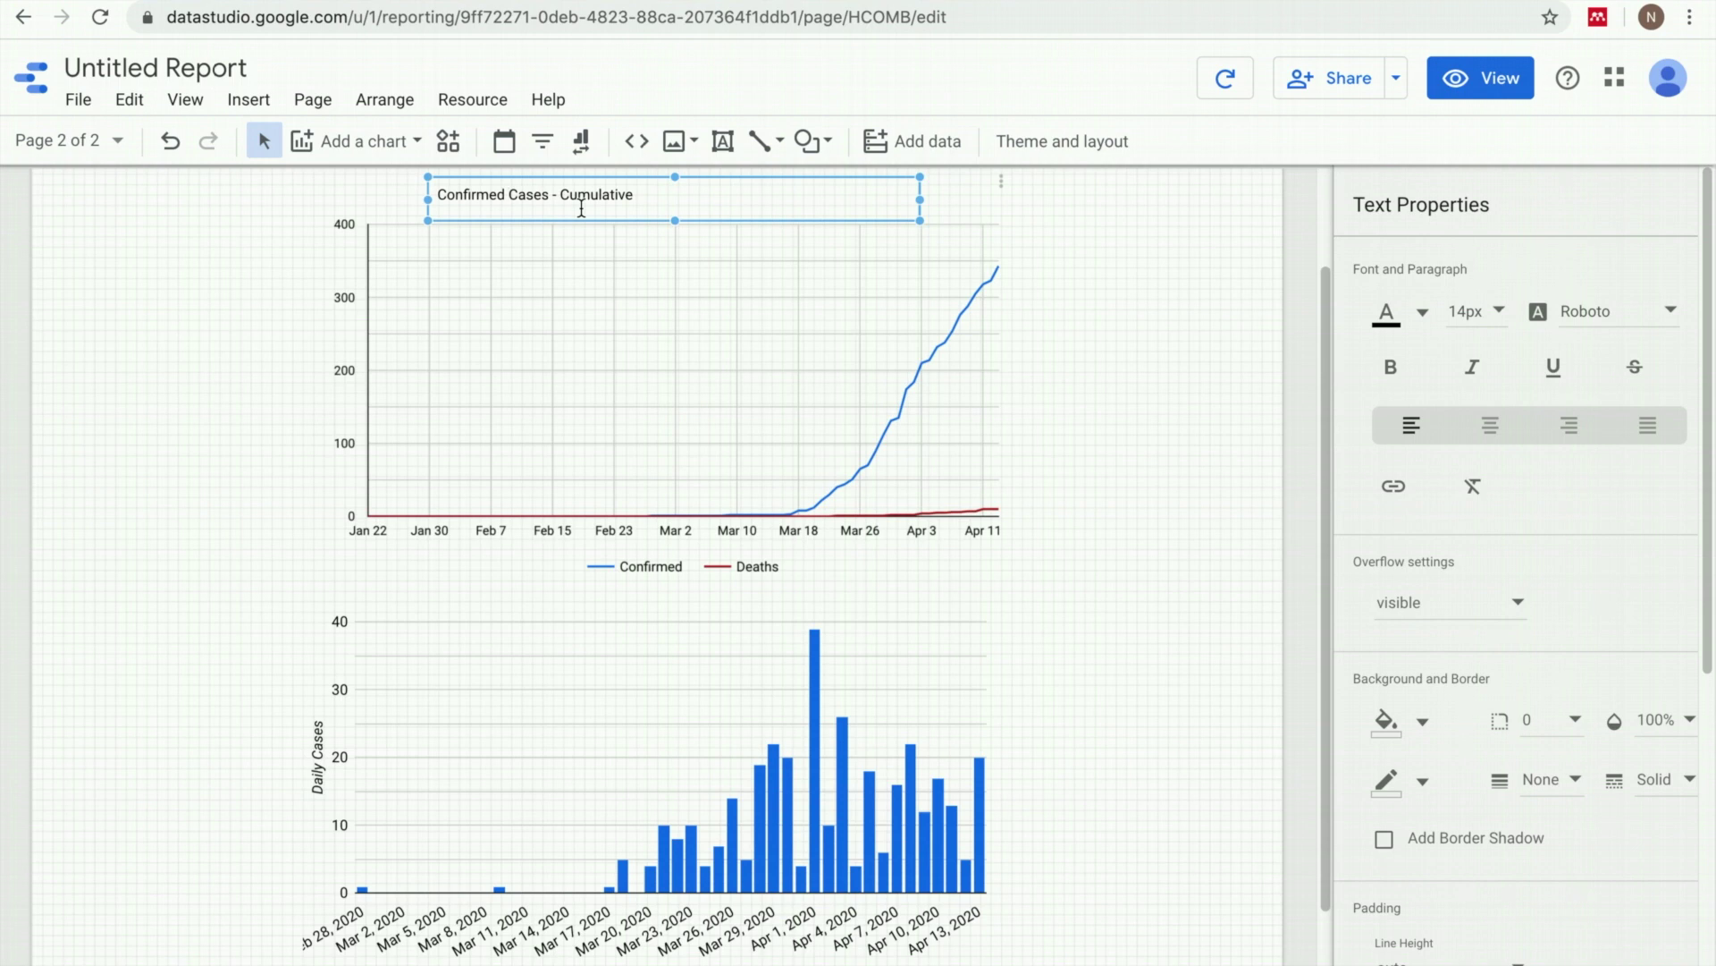
{"action": "key", "text": "BackSpace"}
{"action": "type", "text": "and Deaths"}
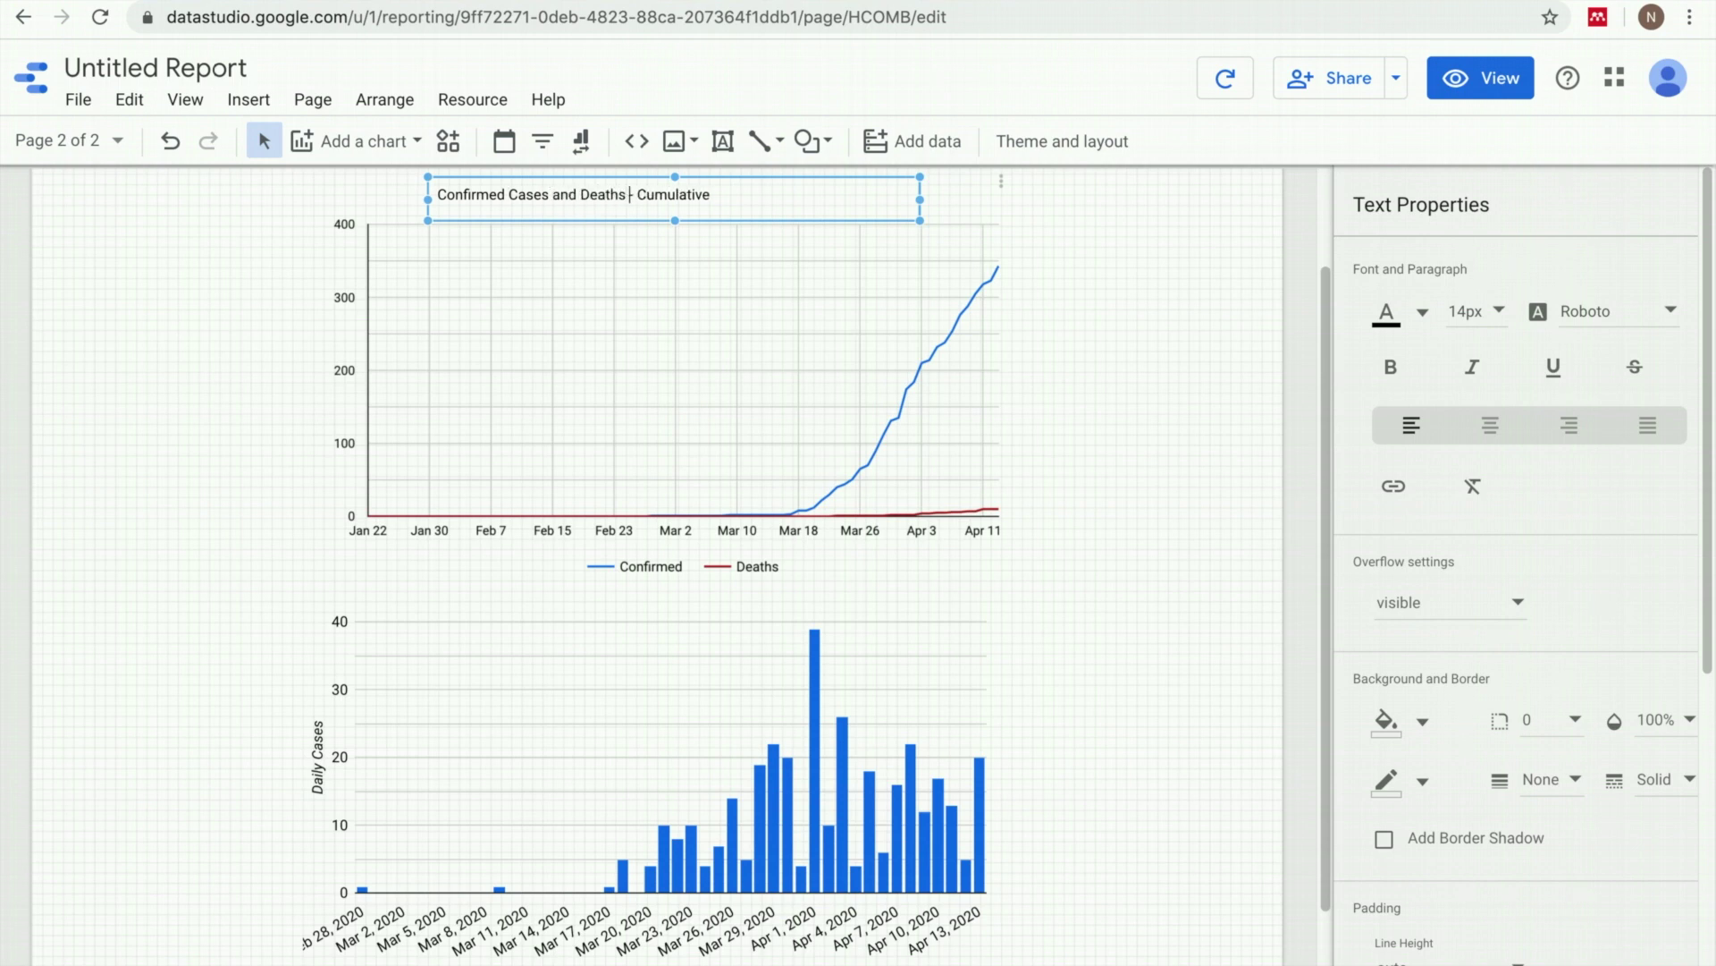
- Format the time series title as centred, bold text with a font size of 20px
{"action": "left_click", "coordinate": [1490, 427]}
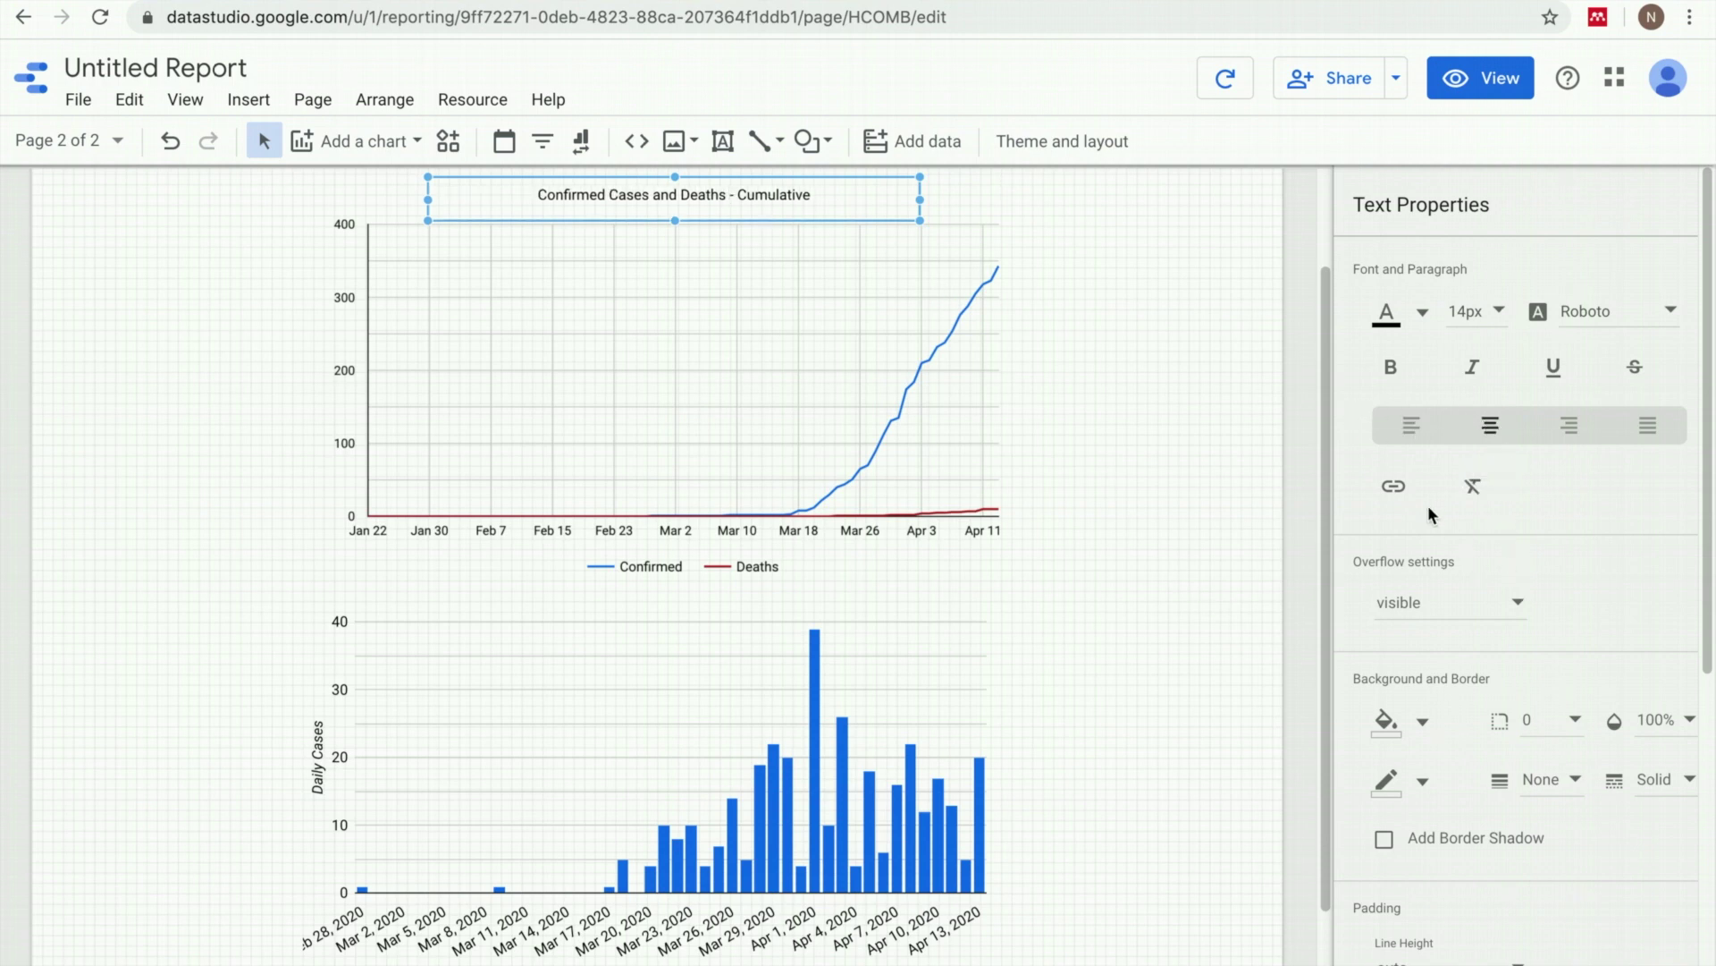
{"action": "left_click", "coordinate": [1484, 318]}
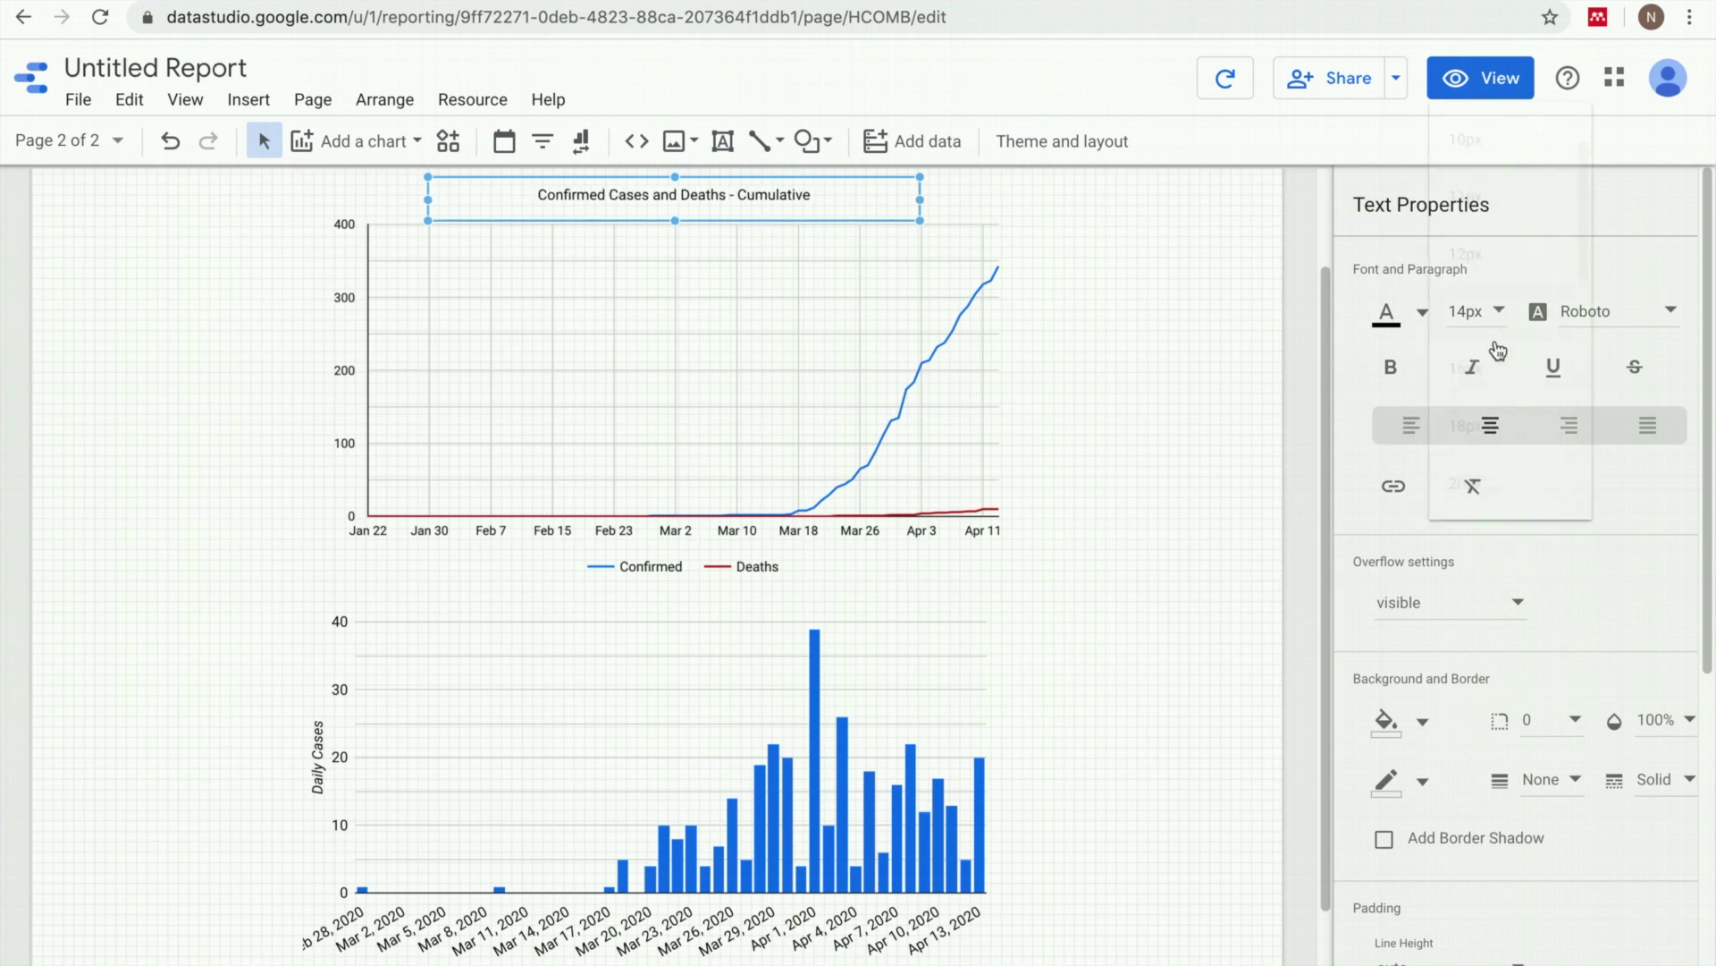
{"action": "left_click", "coordinate": [1484, 426]}
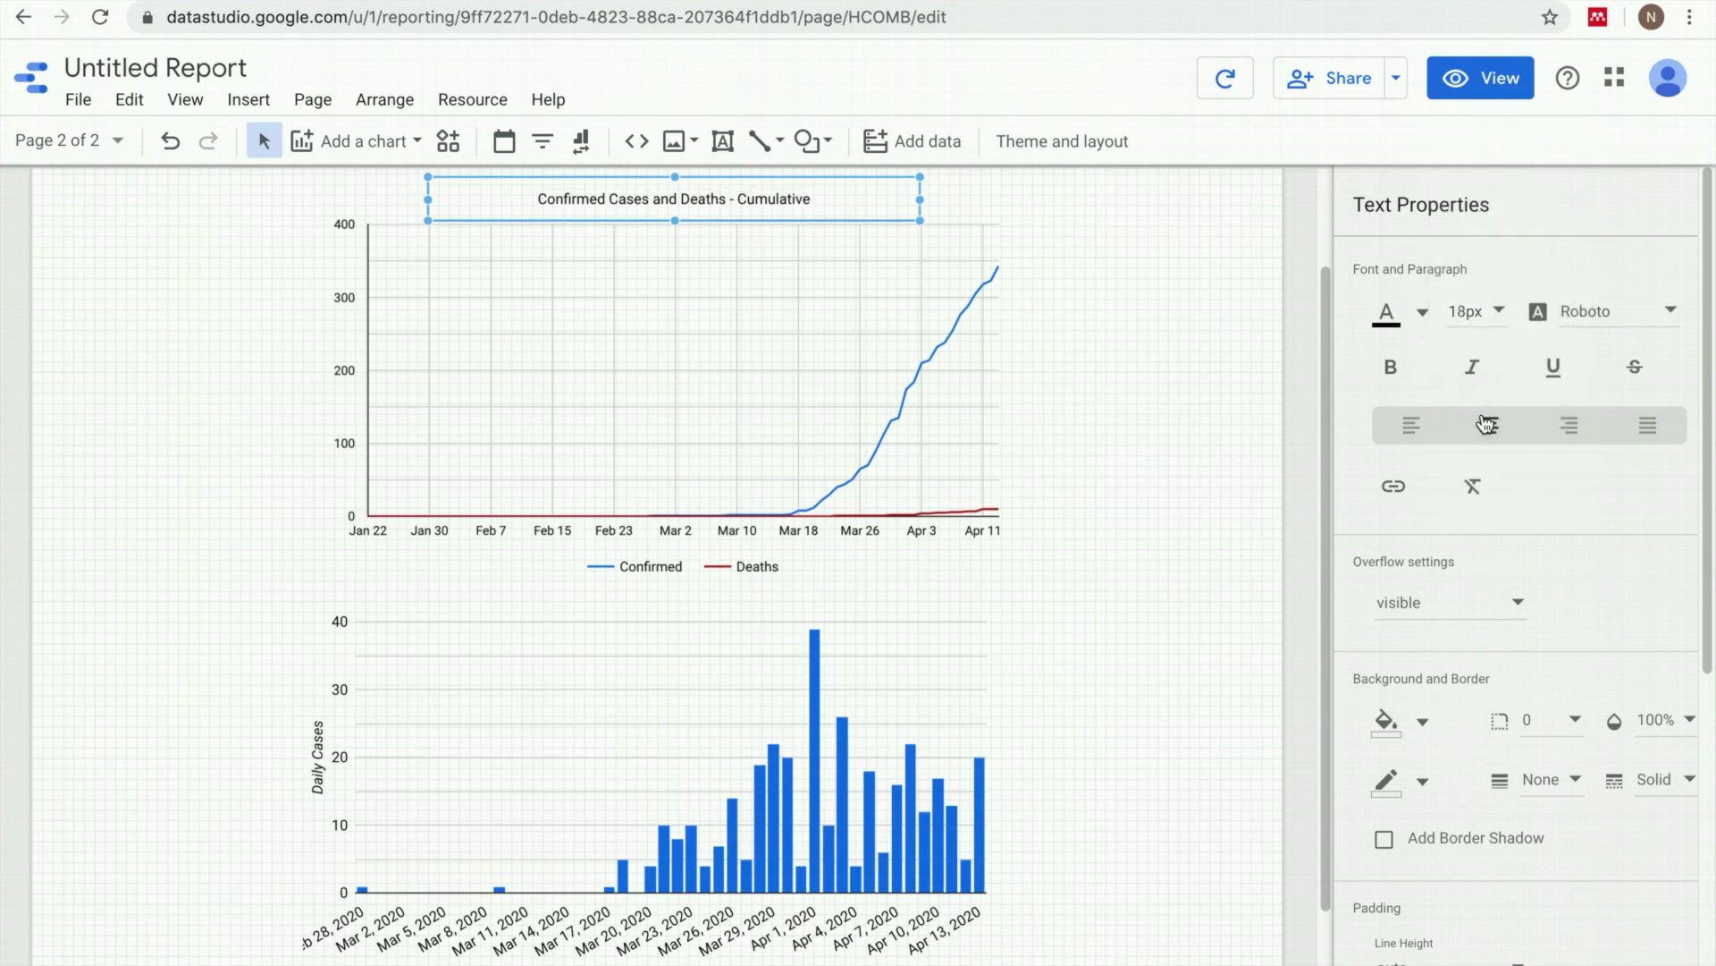
{"action": "triple_click", "coordinate": [846, 204]}
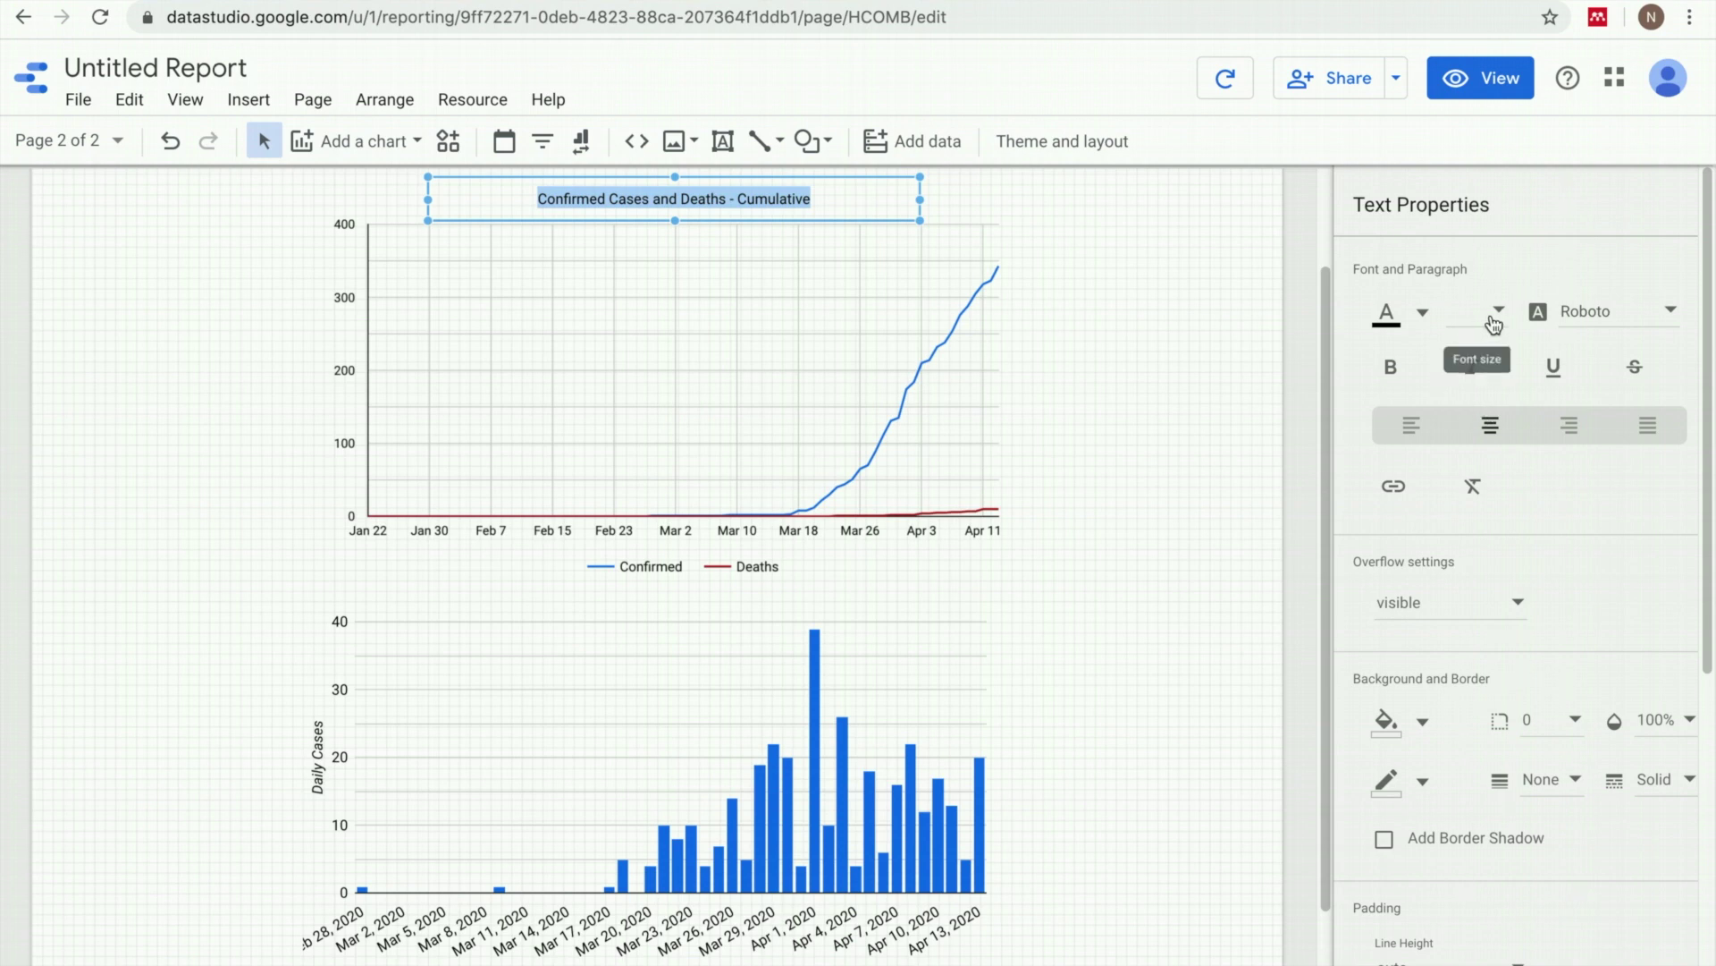
{"action": "left_click", "coordinate": [1491, 323]}
{"action": "left_click", "coordinate": [1477, 597]}
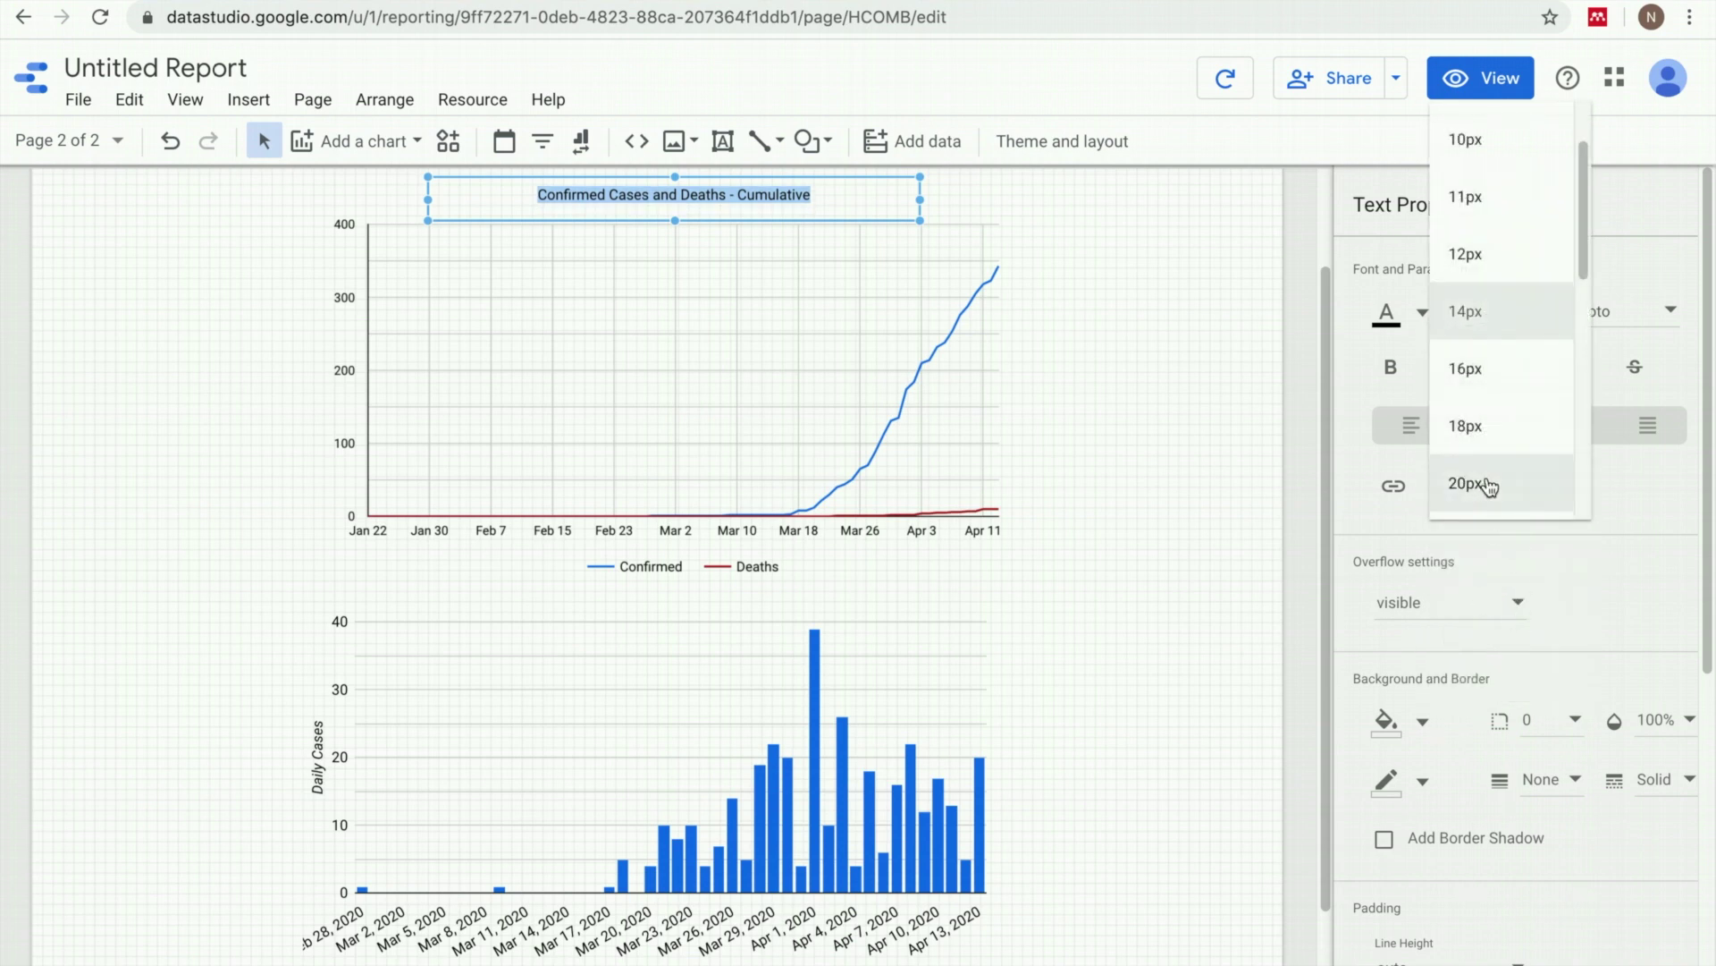
{"action": "left_click", "coordinate": [1475, 483]}
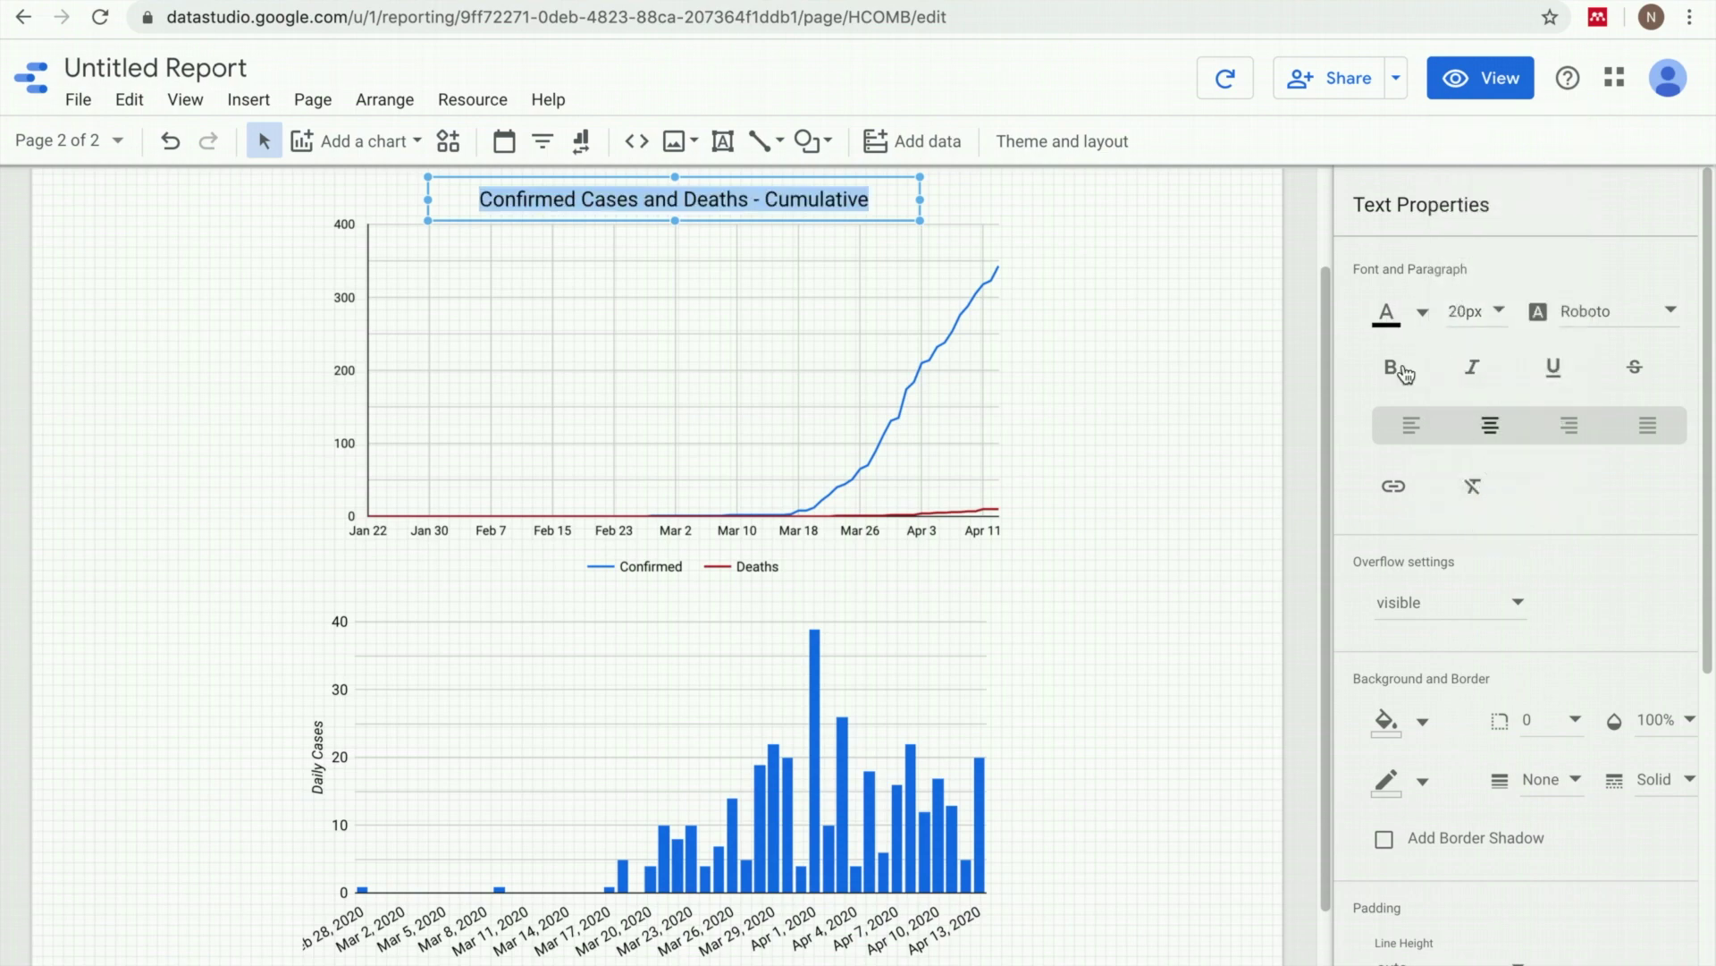
{"action": "left_click", "coordinate": [1400, 370]}
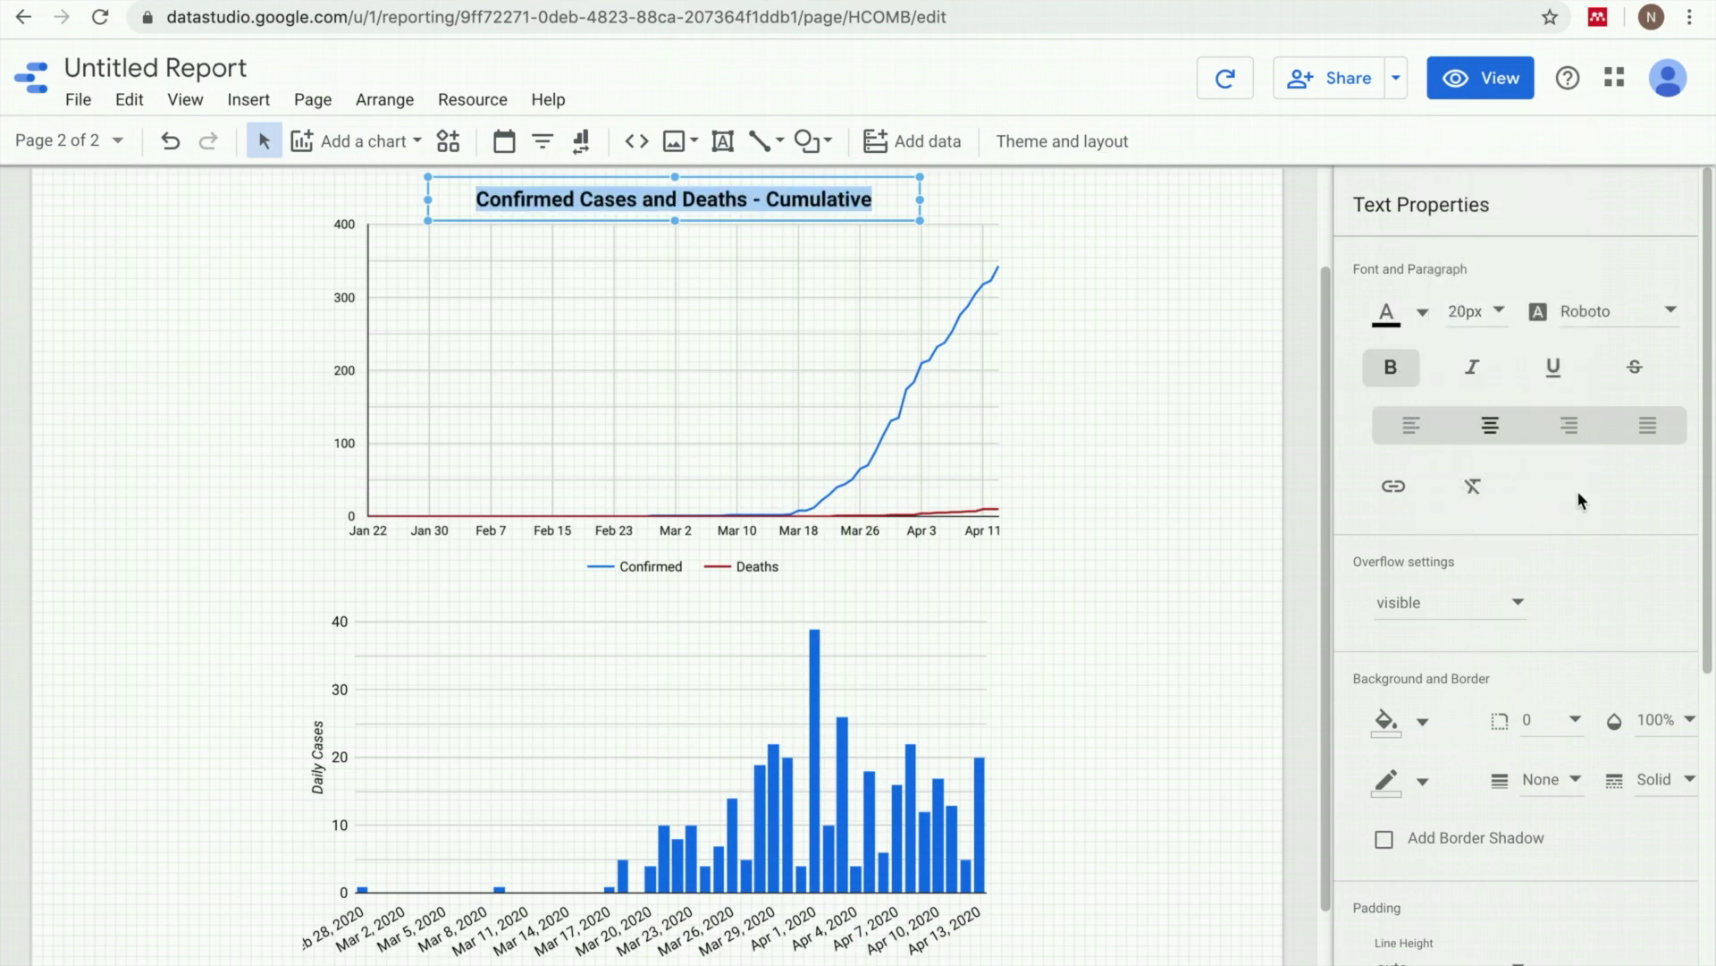
- Give the time series title a dark green background and white text
{"action": "scroll", "coordinate": [1187, 469], "scroll_direction": "down", "scroll_amount": 2}
{"action": "scroll", "coordinate": [1187, 469], "scroll_direction": "up", "scroll_amount": 3}
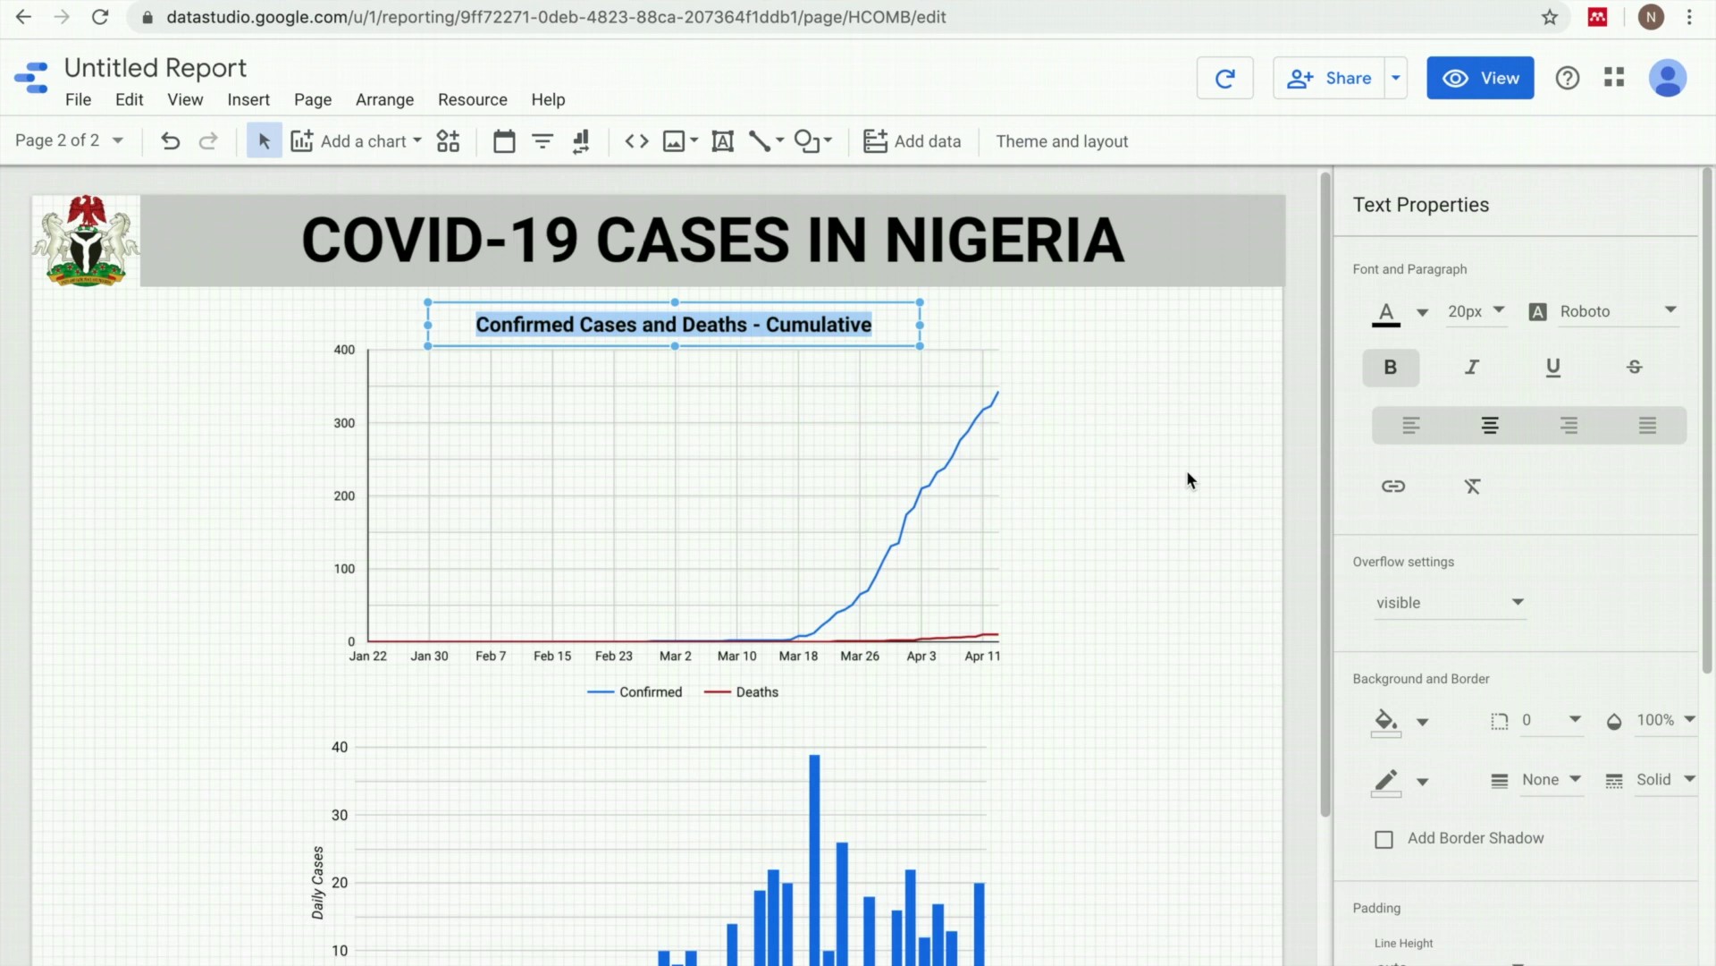
{"action": "scroll", "coordinate": [1187, 470], "scroll_direction": "down", "scroll_amount": 1}
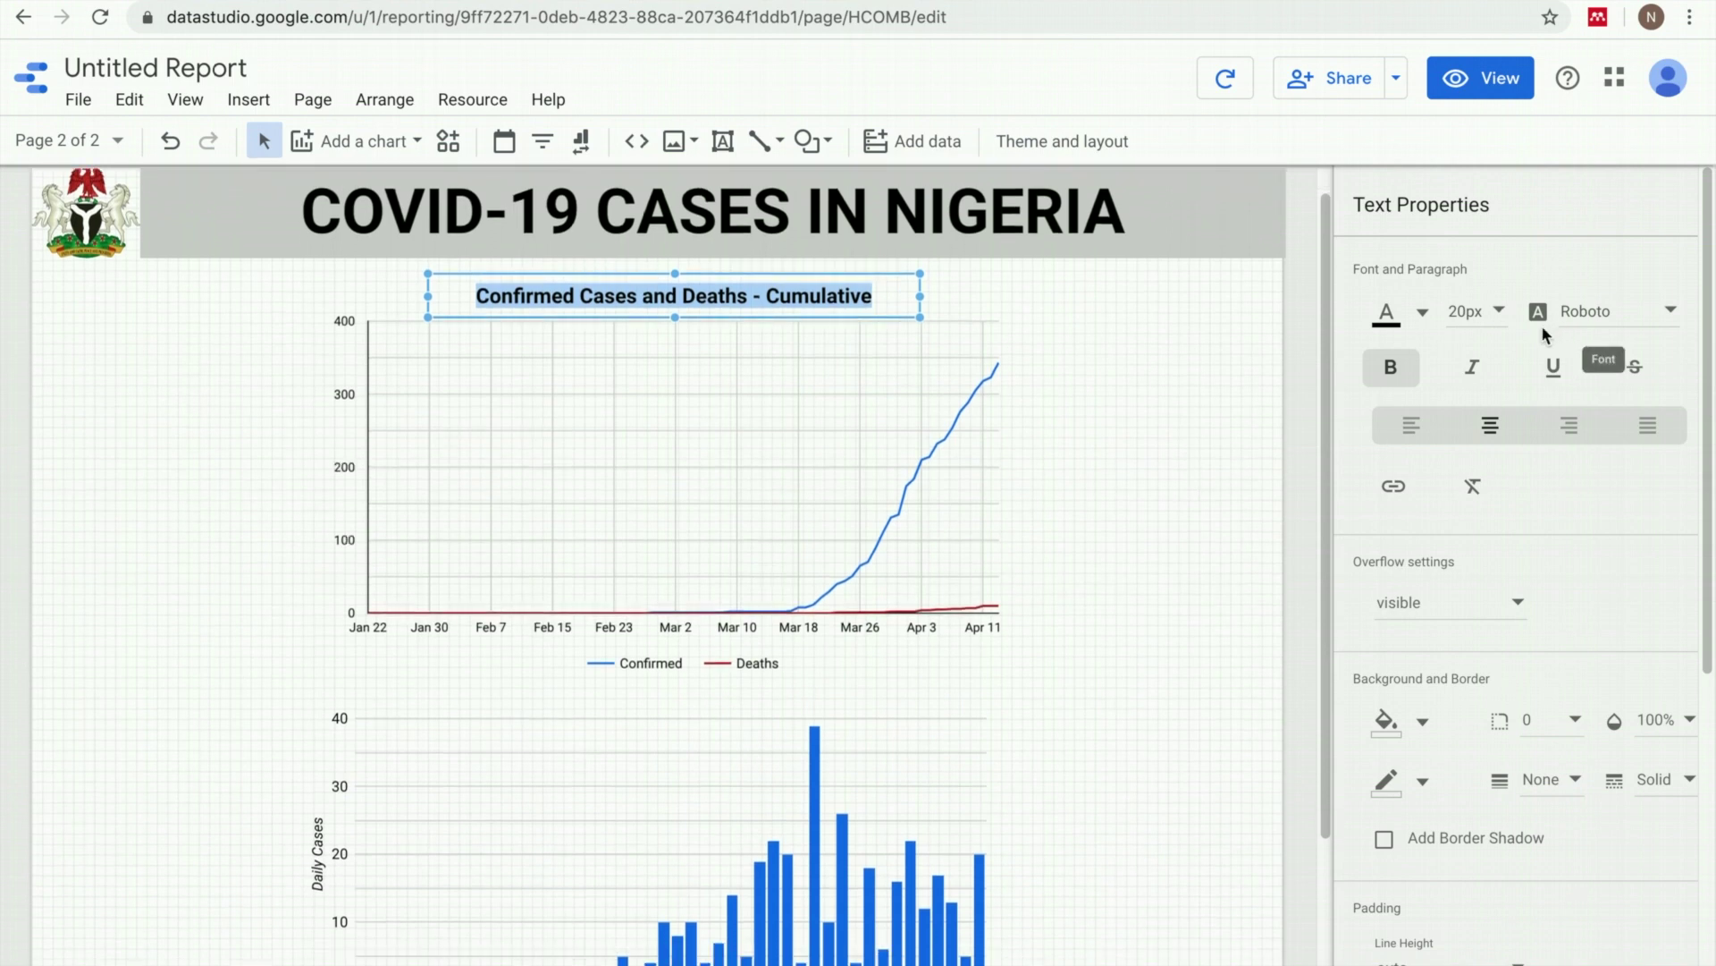
{"action": "left_click", "coordinate": [1424, 724]}
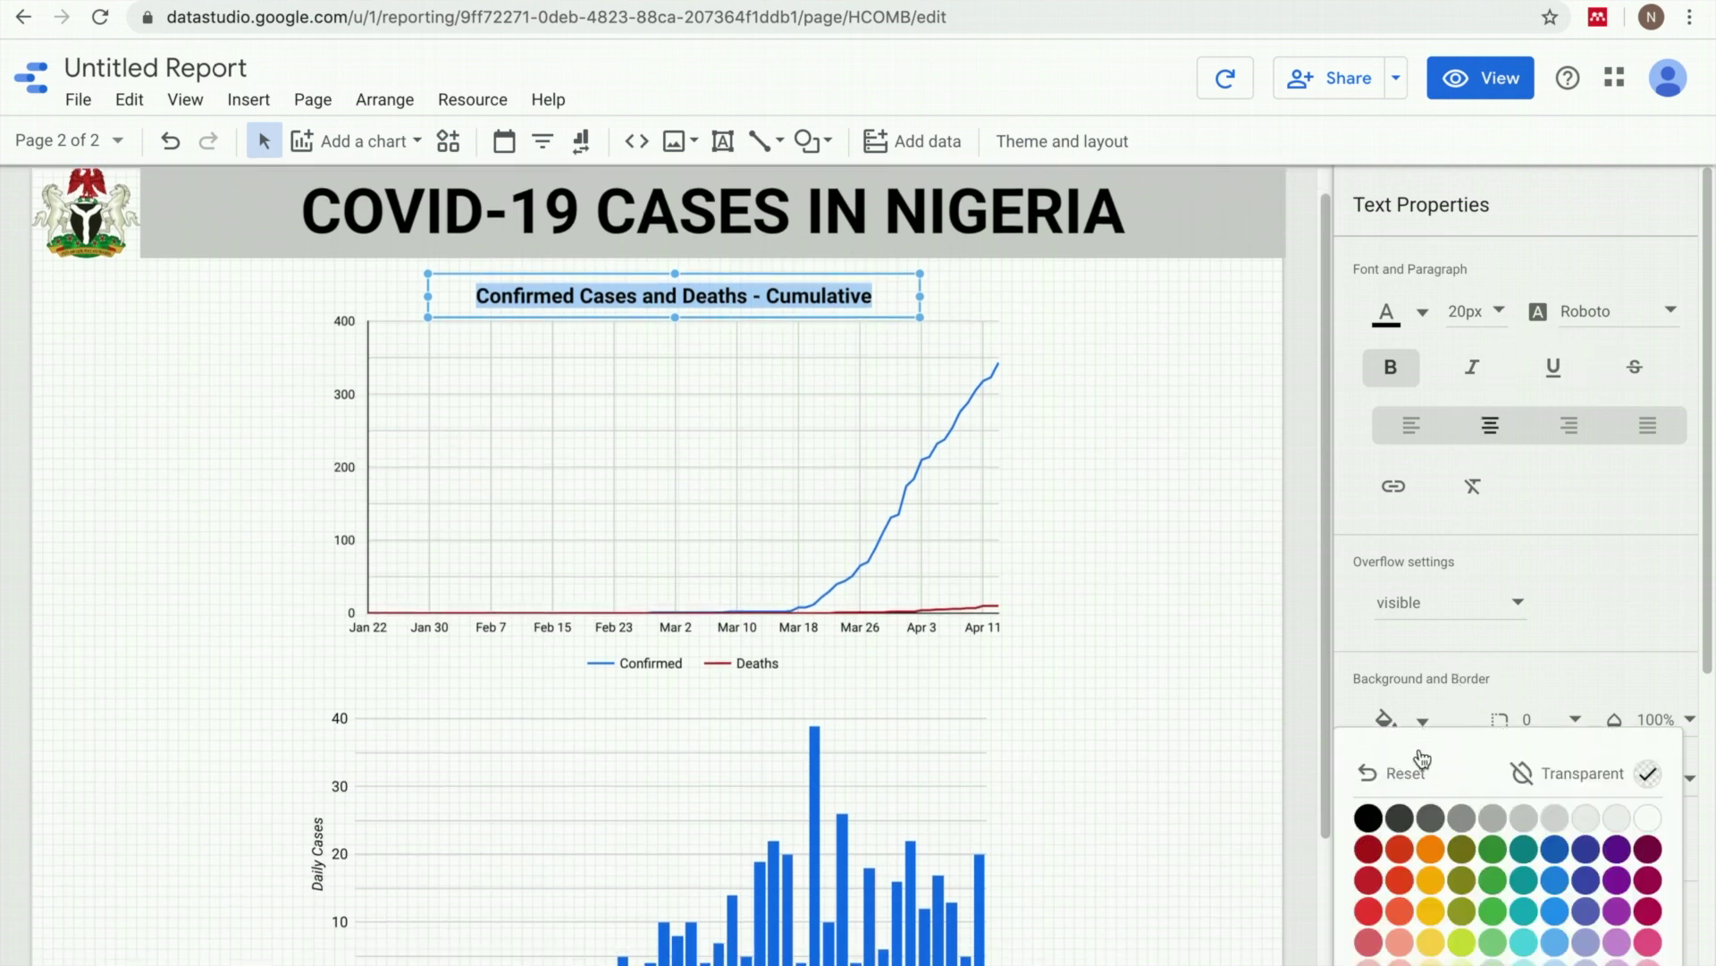
{"action": "left_click", "coordinate": [1495, 854]}
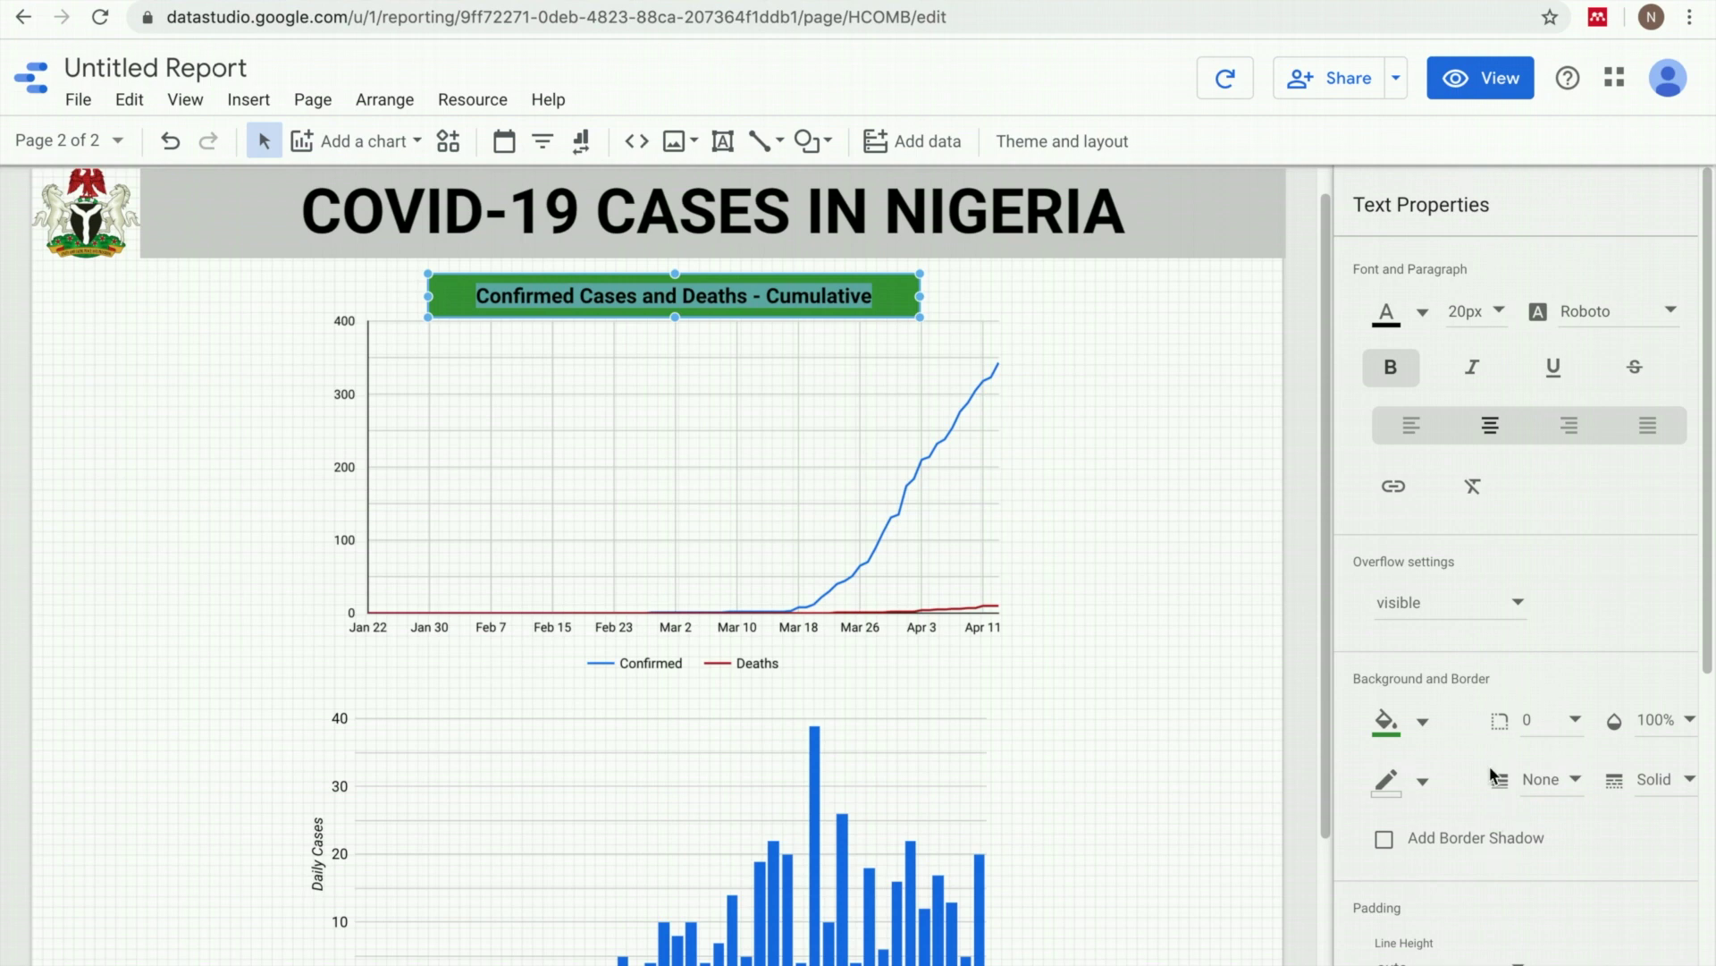
{"action": "left_click", "coordinate": [1388, 319]}
{"action": "left_click", "coordinate": [1654, 352]}
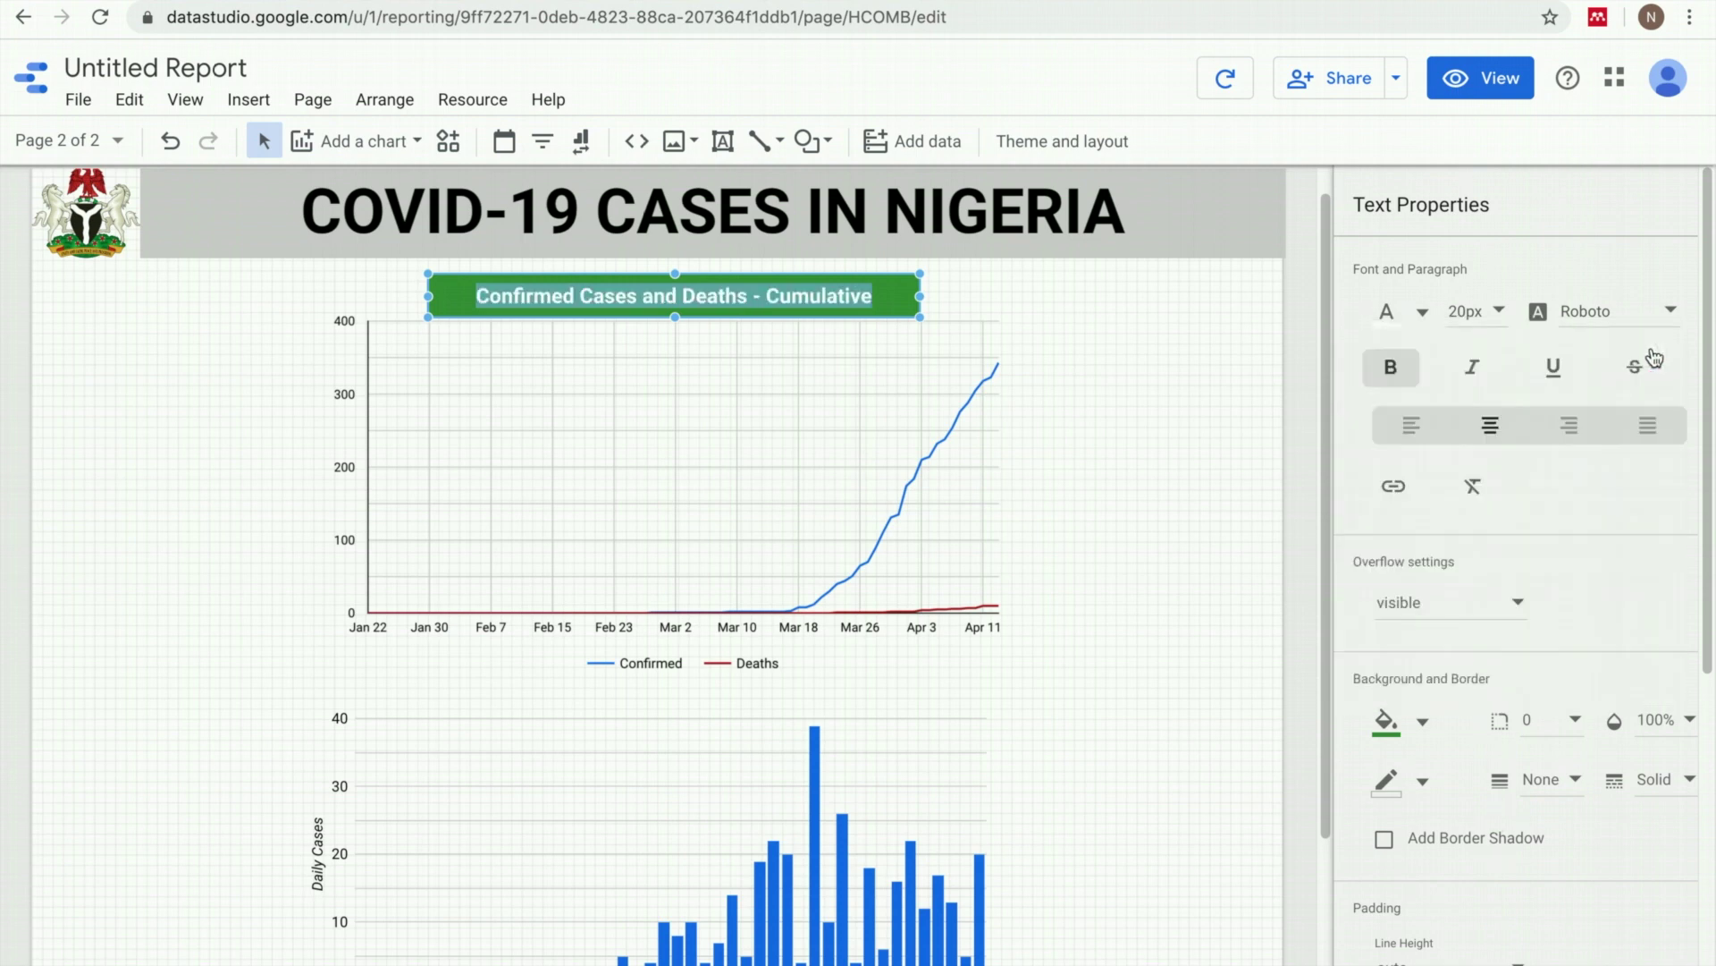
{"action": "left_click", "coordinate": [1065, 293]}
- Duplicate the green title box and place the copy between the two charts, just above the column chart
{"action": "left_click", "coordinate": [897, 286]}
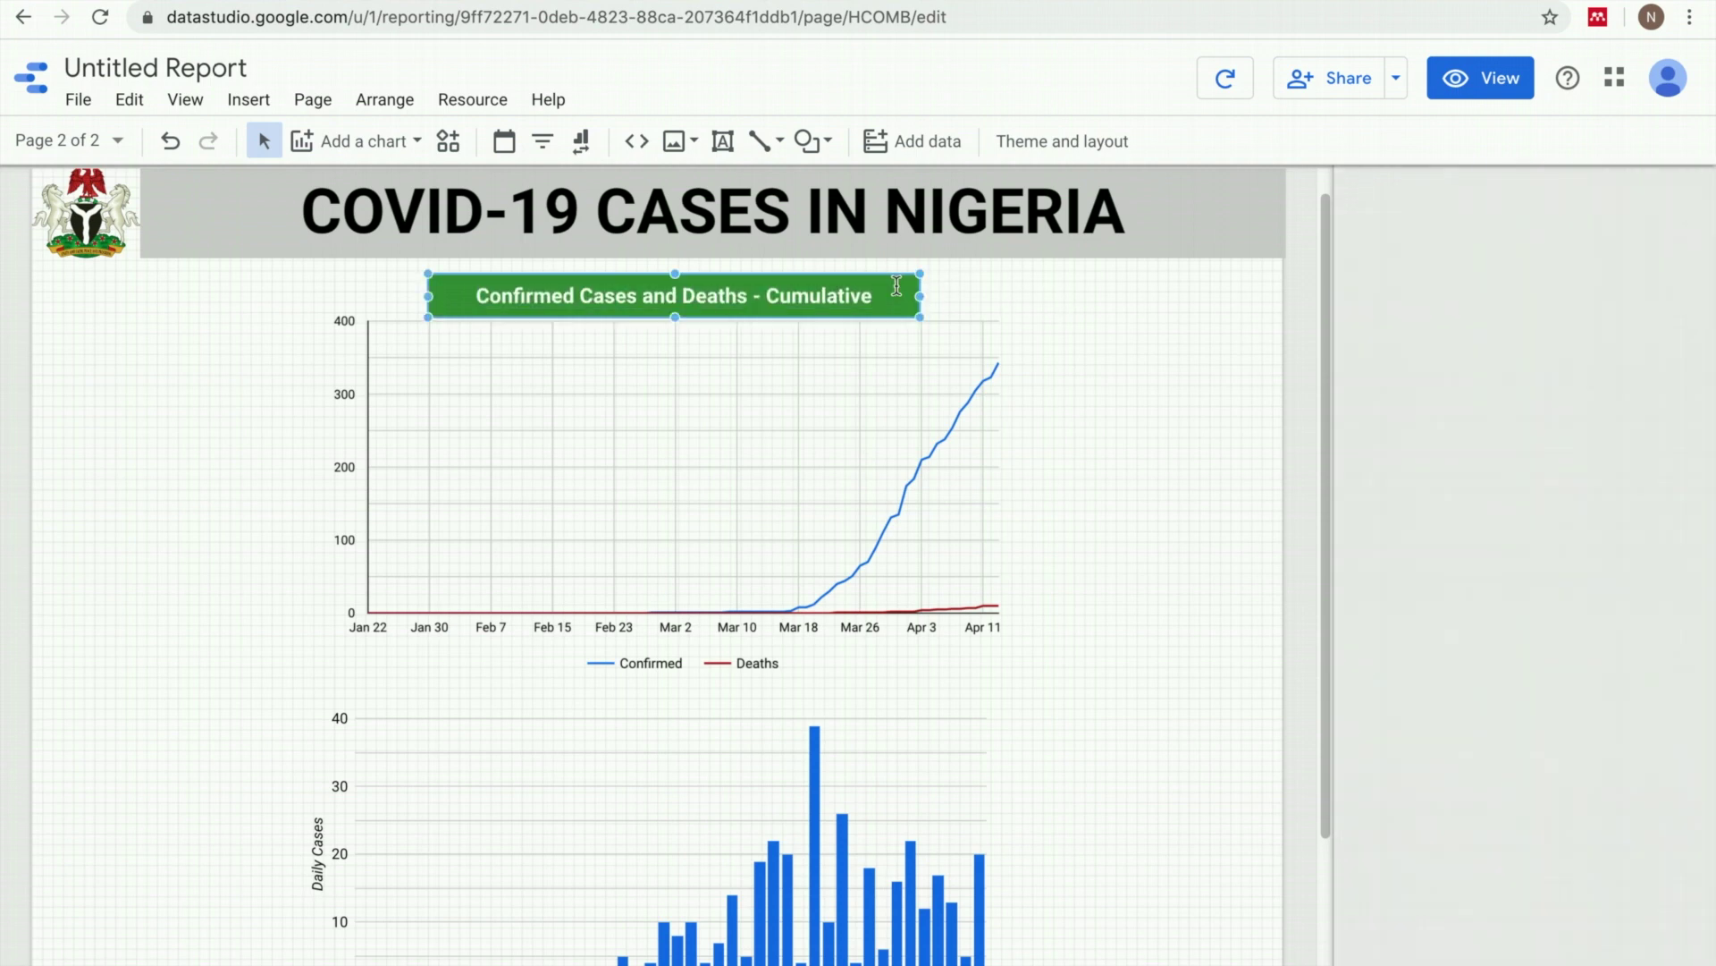
{"action": "key", "text": "ctrl+d"}
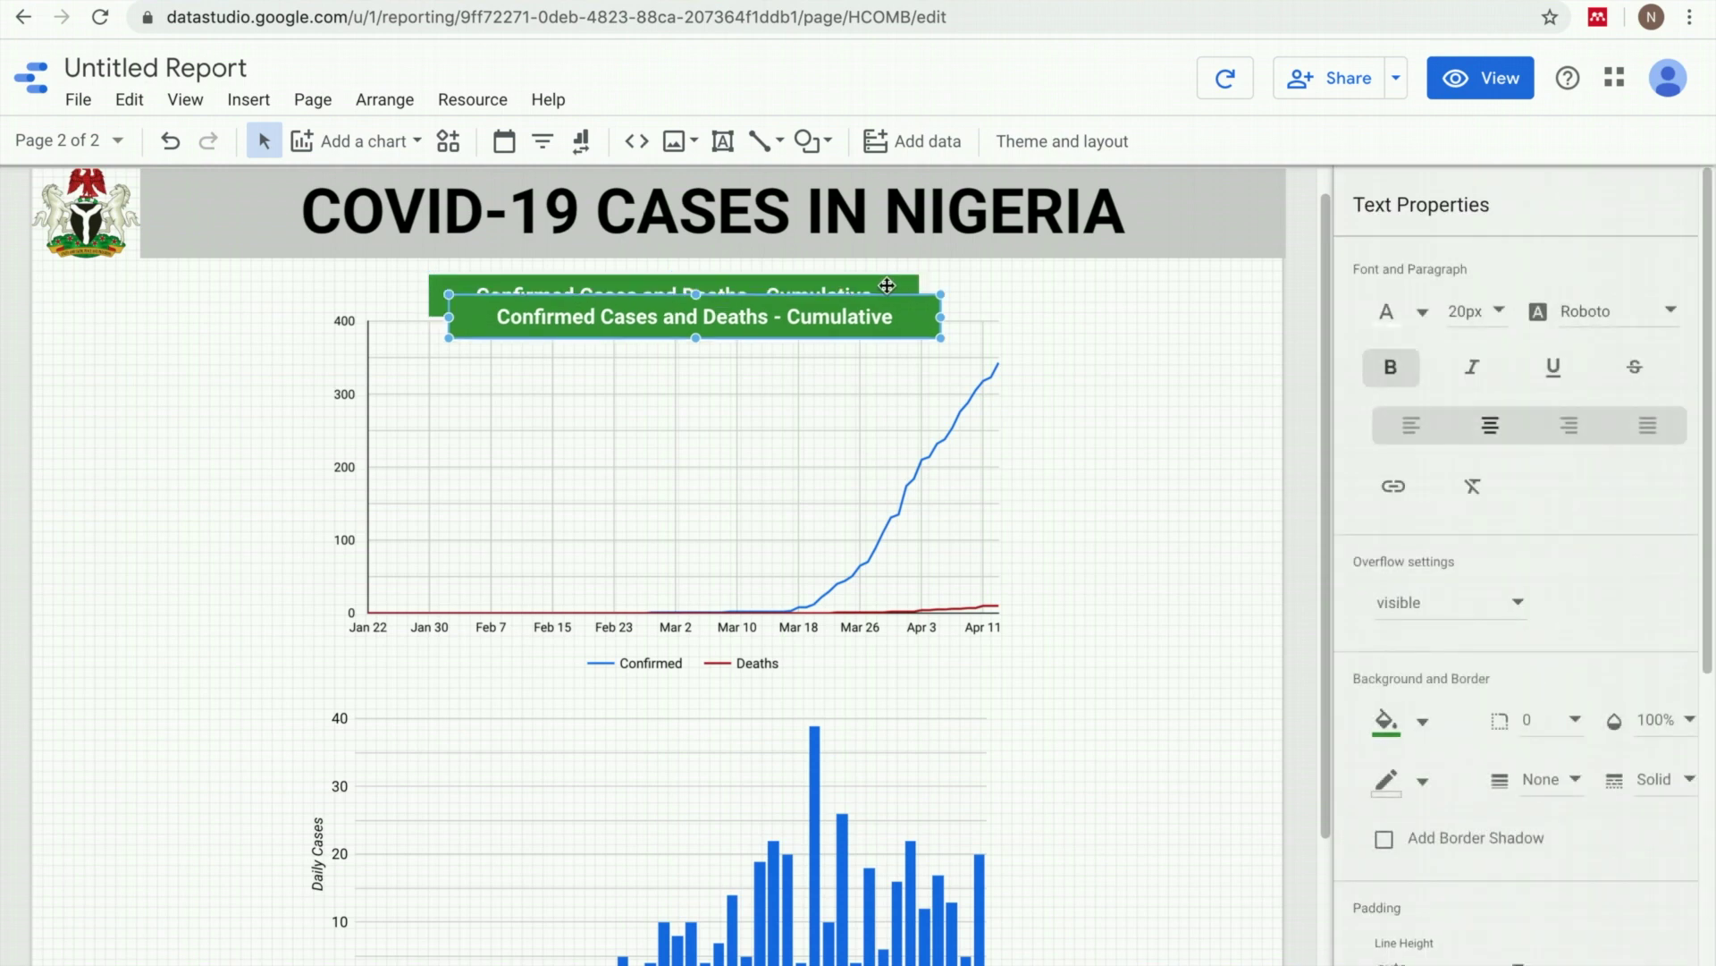
{"action": "left_click_drag", "start_coordinate": [895, 306], "coordinate": [809, 625]}
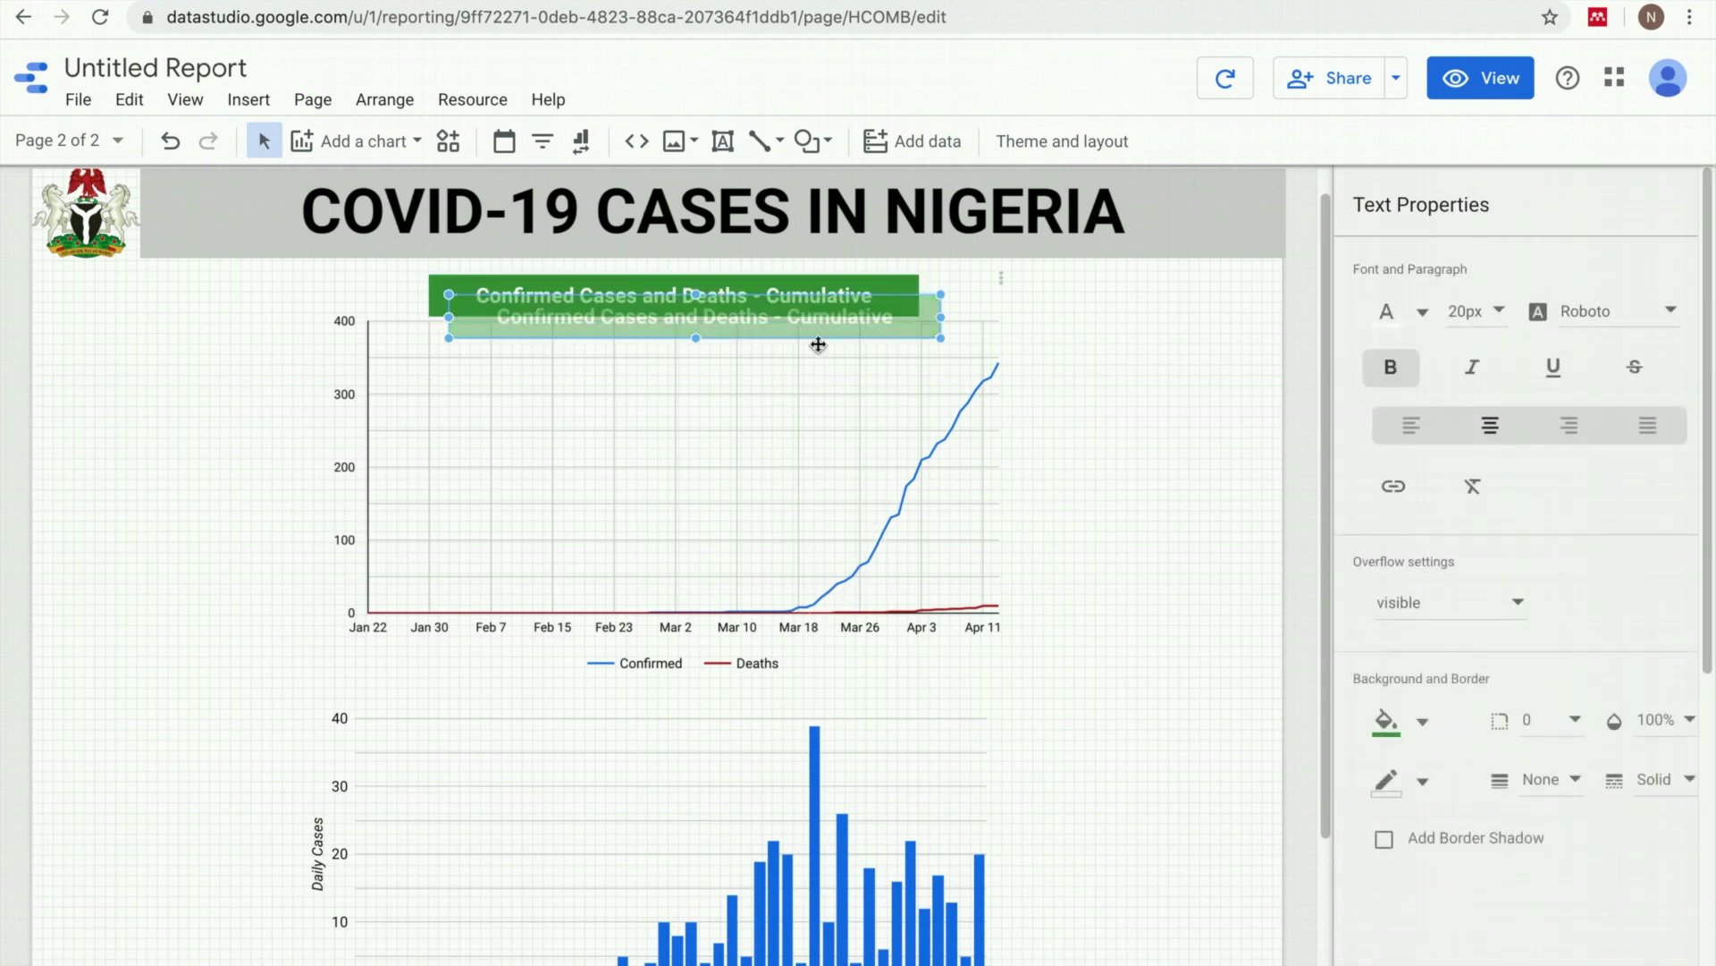
{"action": "left_click_drag", "start_coordinate": [737, 617], "coordinate": [813, 680]}
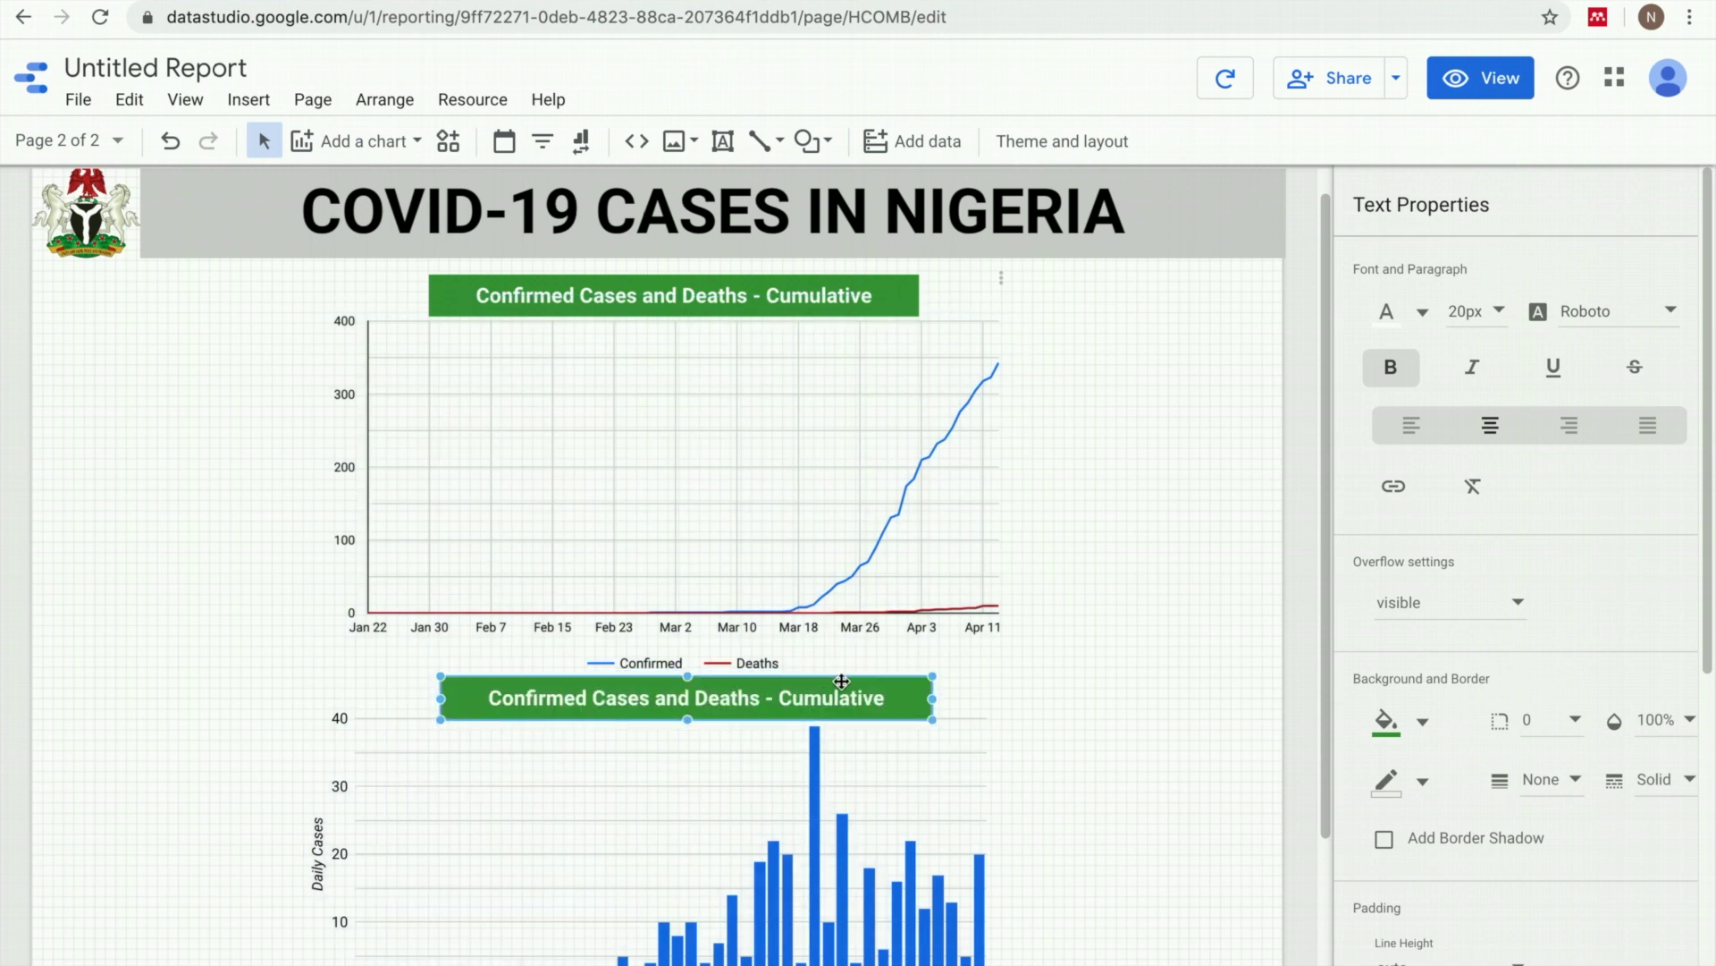
- Replace the text of the duplicated green title above the column chart with "Daily Cases"
{"action": "double_click", "coordinate": [885, 700]}
{"action": "type", "text": "D"}
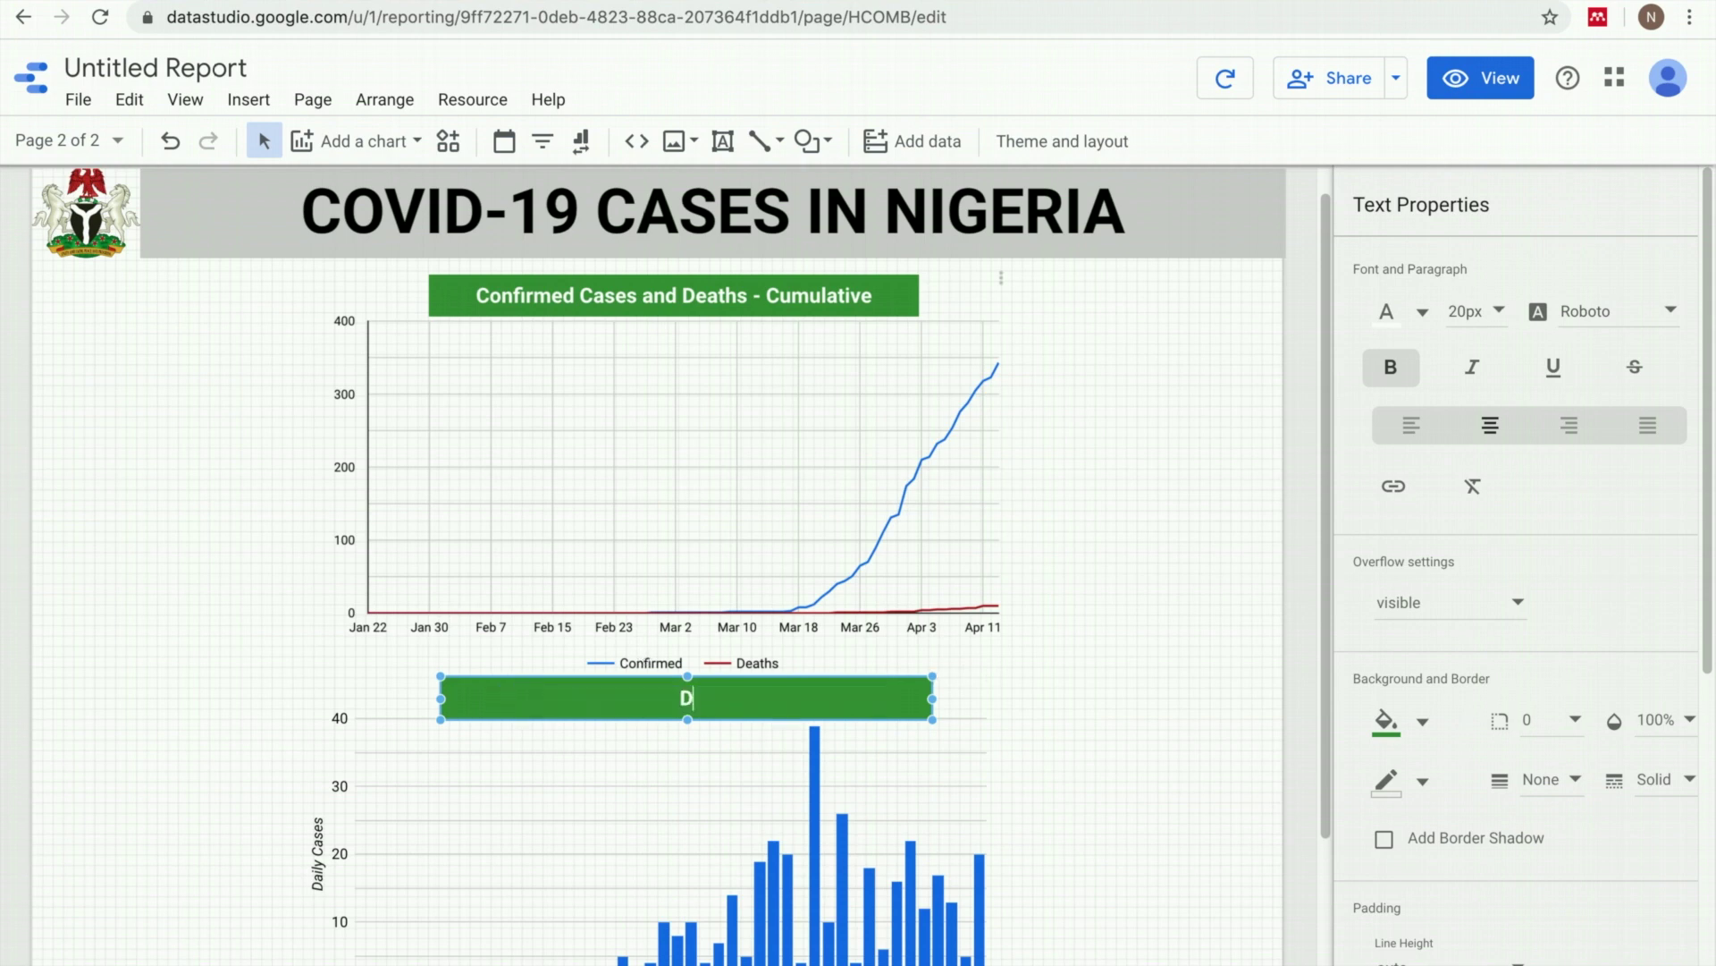
{"action": "type", "text": "aily Cases"}
- Recolour the bars of the daily cases column chart from the palette, settling on dark grey
{"action": "scroll", "coordinate": [1138, 653], "scroll_direction": "down", "scroll_amount": 3}
{"action": "left_click", "coordinate": [958, 622]}
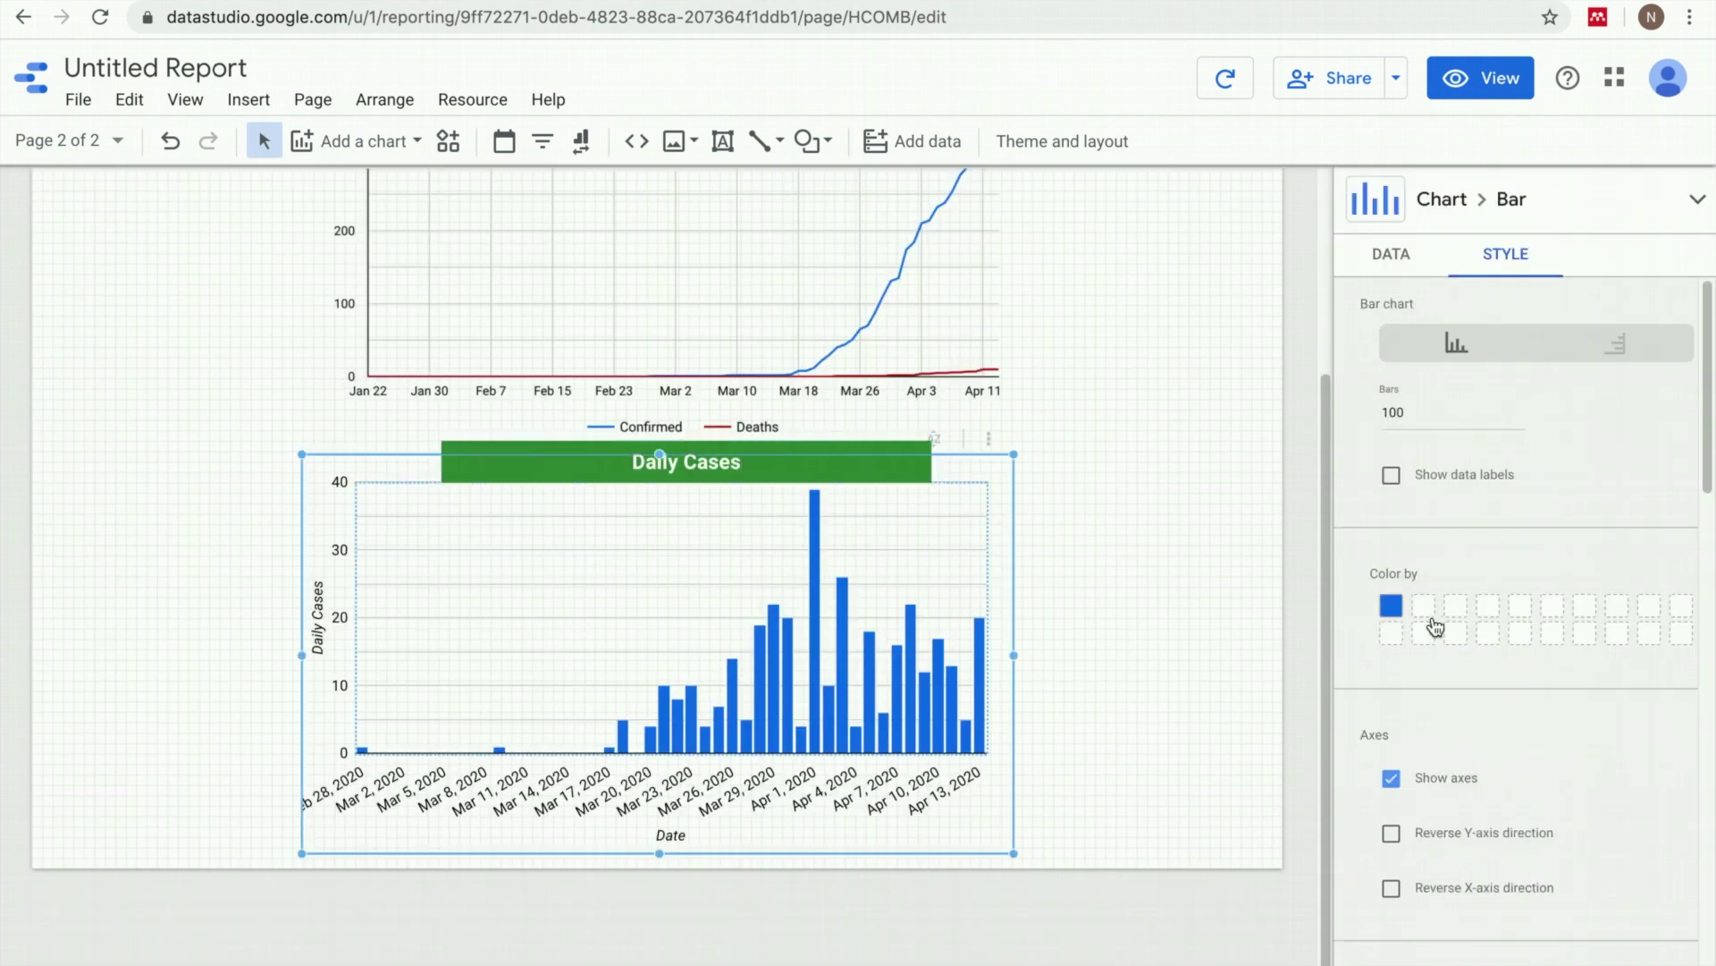
{"action": "left_click", "coordinate": [1391, 606]}
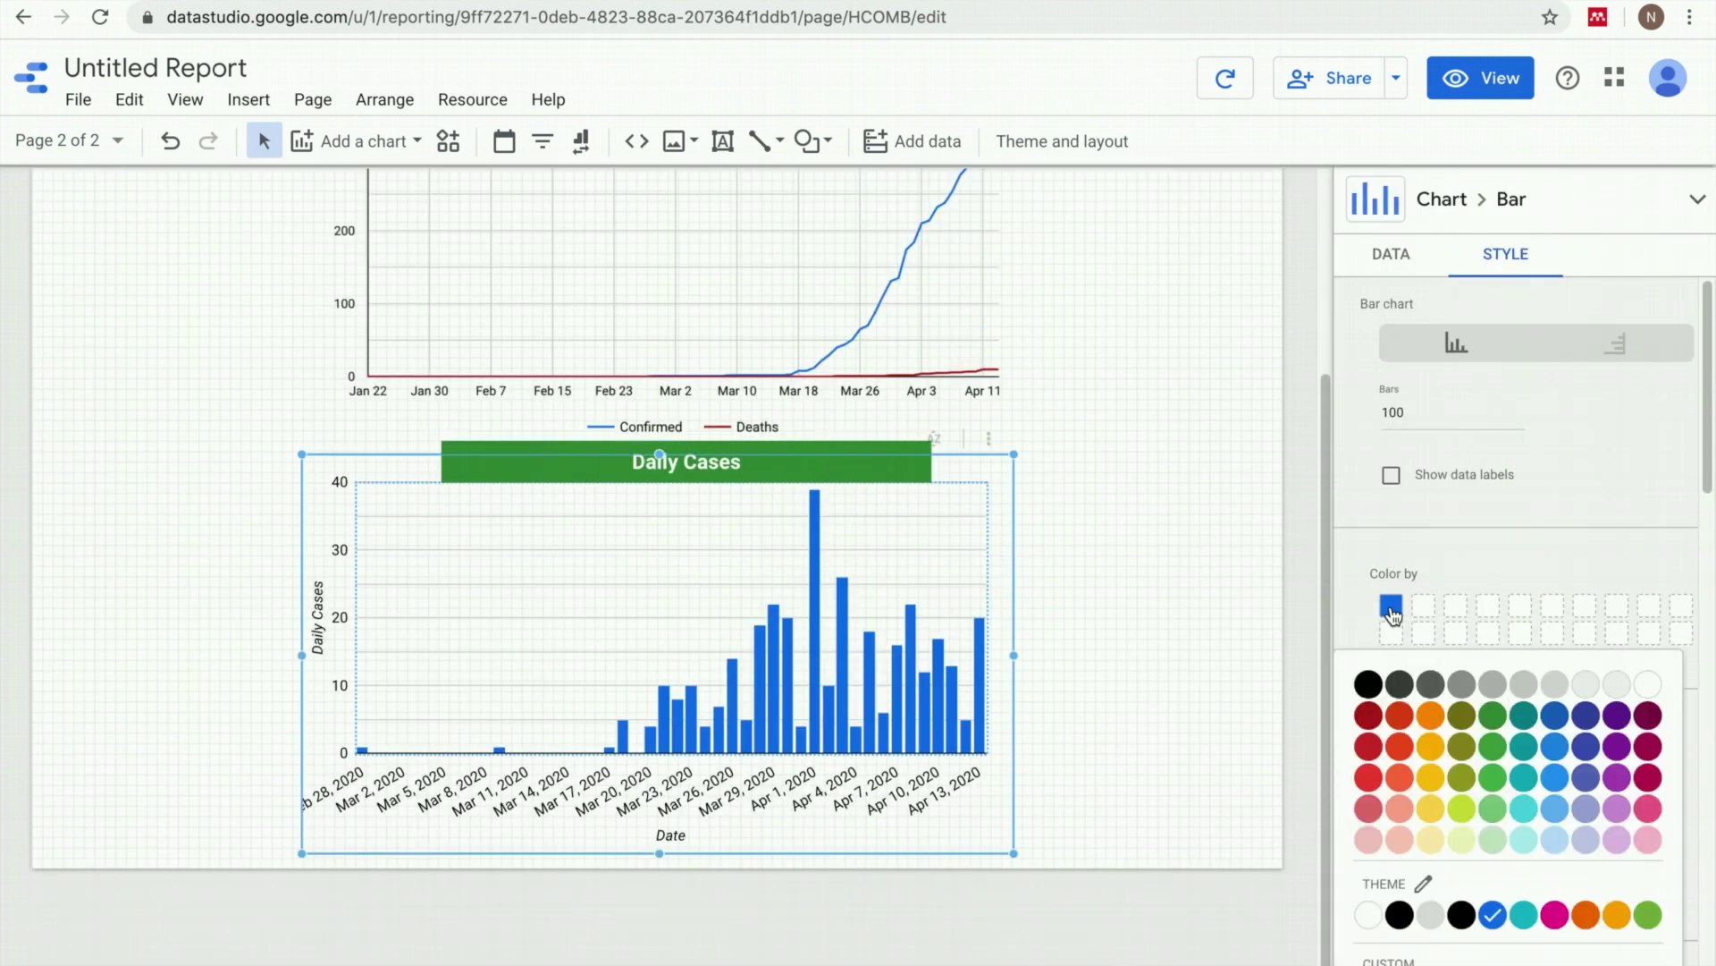
{"action": "left_click", "coordinate": [1462, 686]}
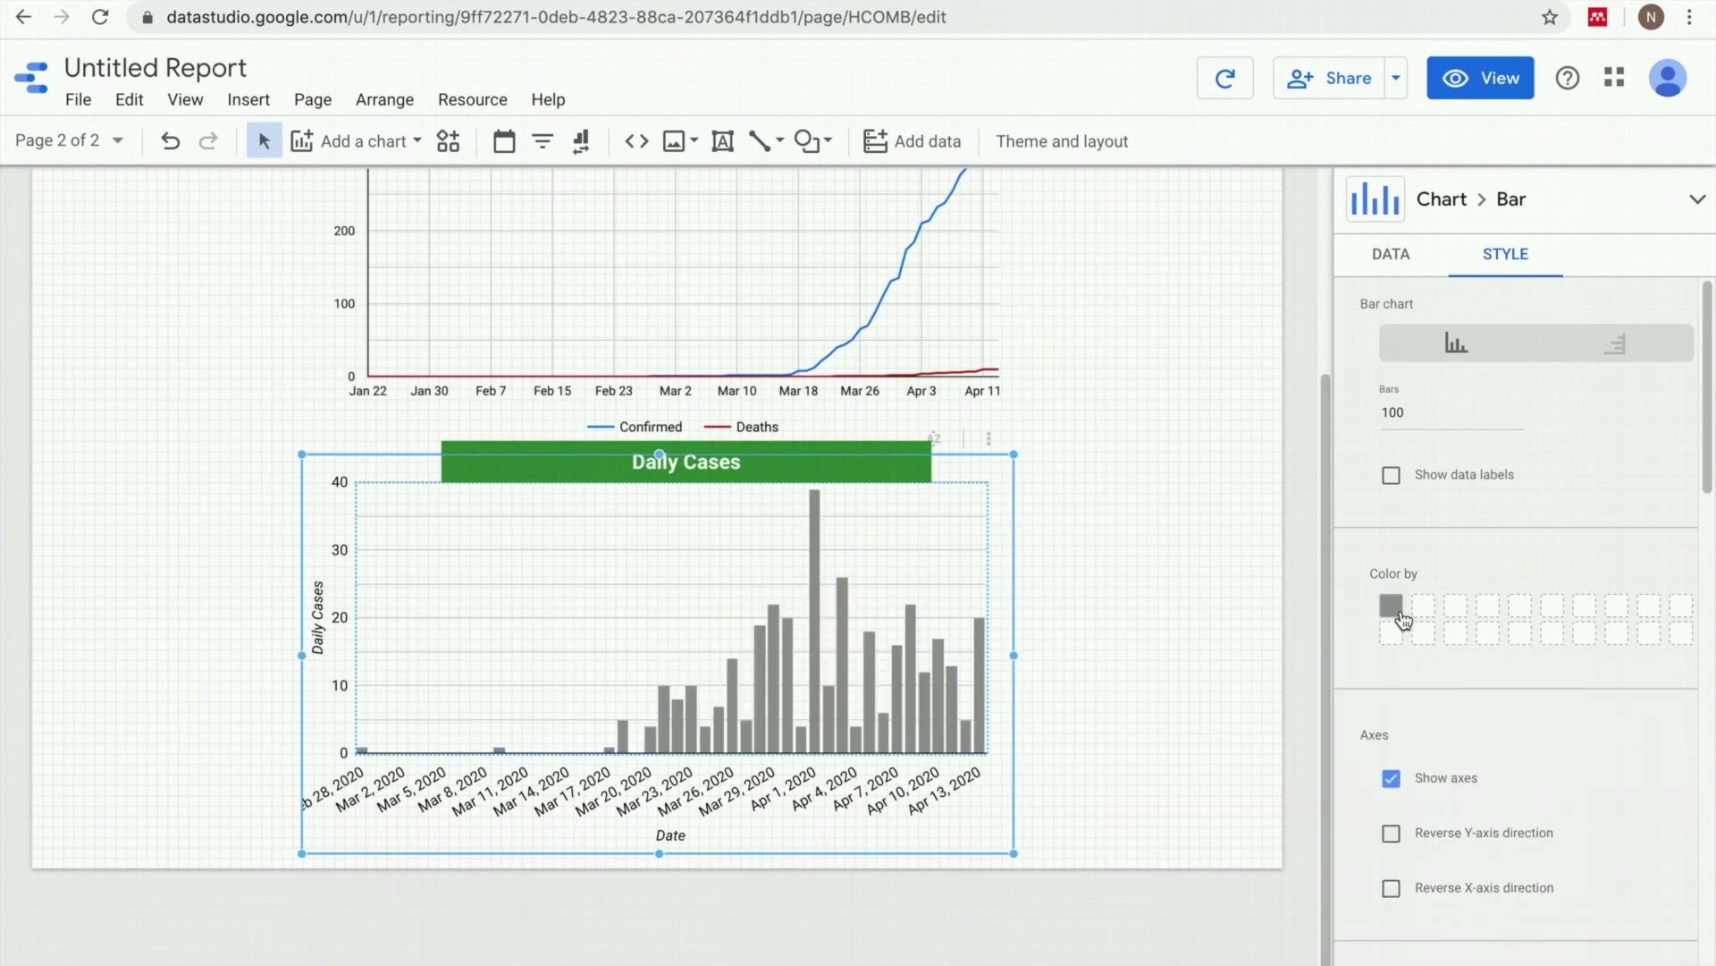
{"action": "left_click", "coordinate": [1393, 607]}
{"action": "left_click", "coordinate": [1431, 683]}
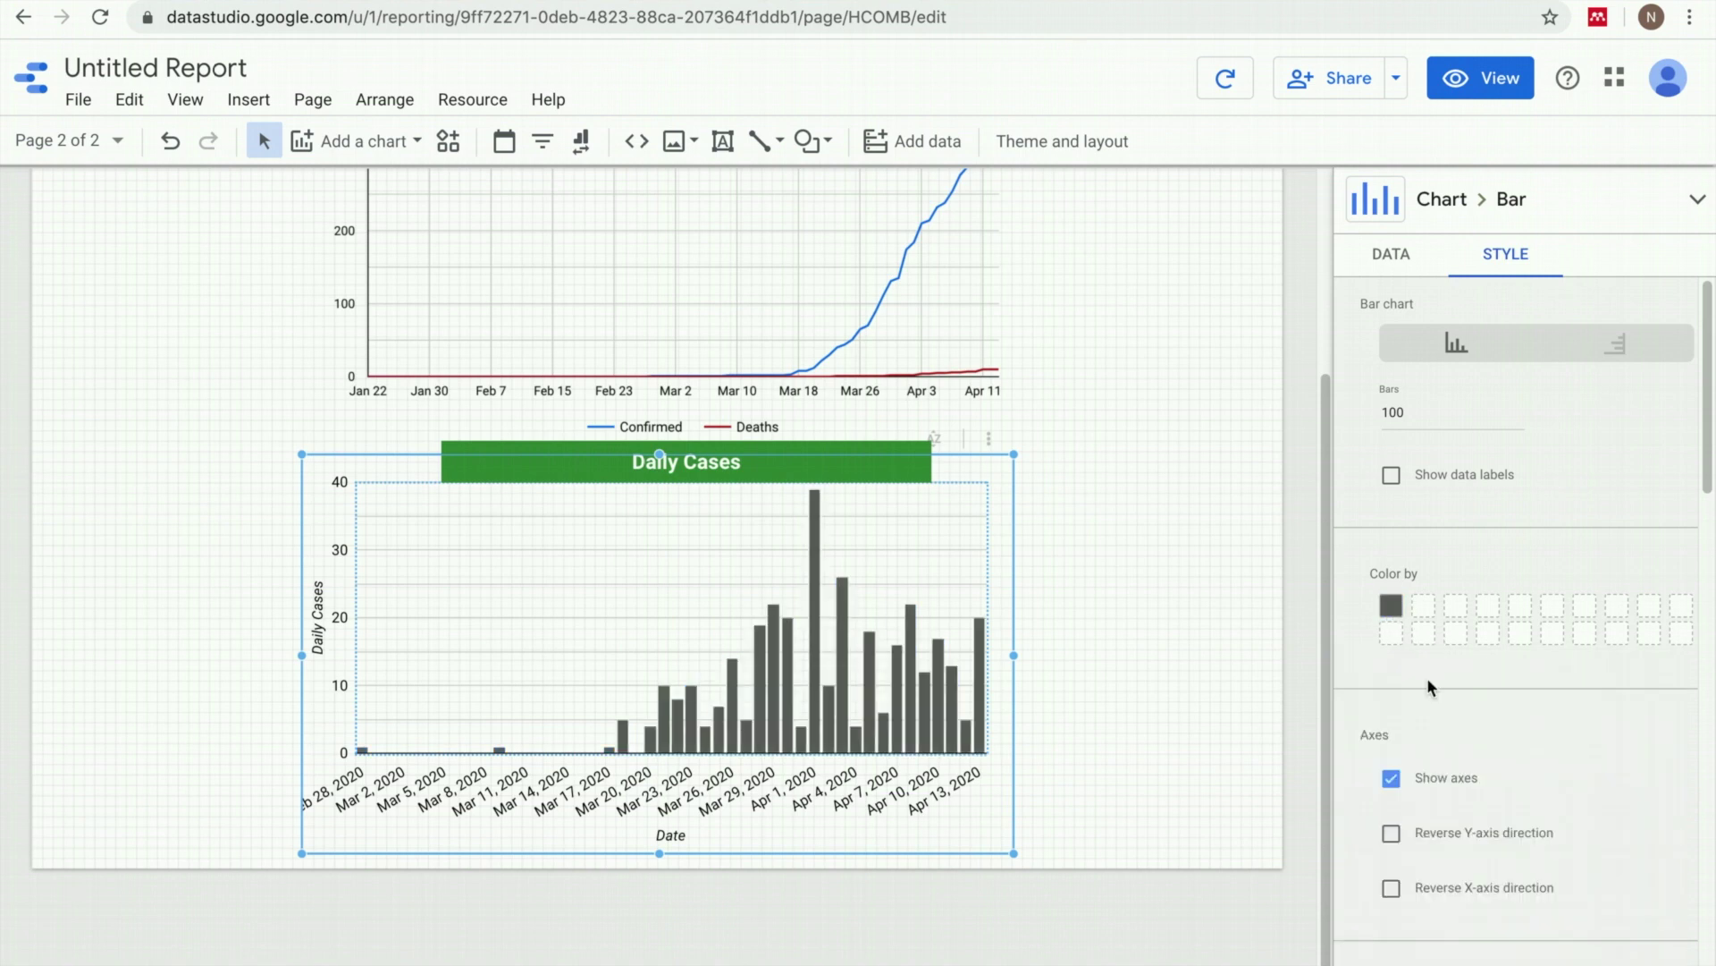
{"action": "left_click", "coordinate": [1140, 468]}
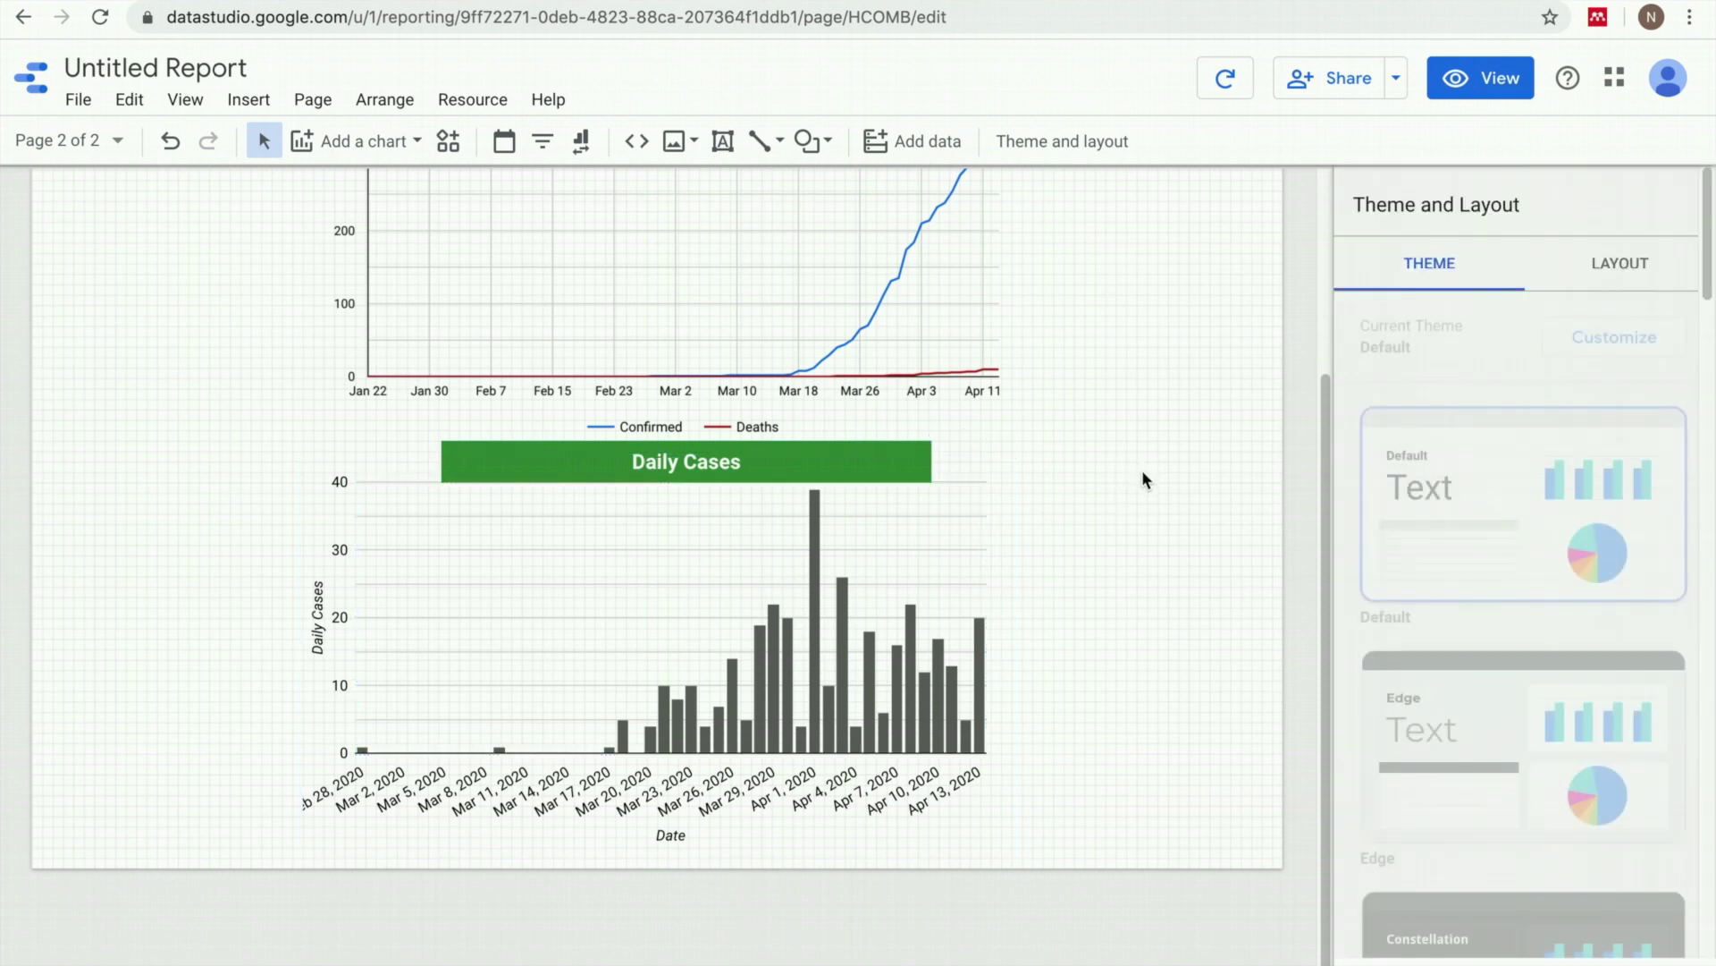
- Preview the report in view mode and look through the charts on page 2 and the table and map on page 1
{"action": "left_click_drag", "start_coordinate": [1327, 525], "coordinate": [1311, 333]}
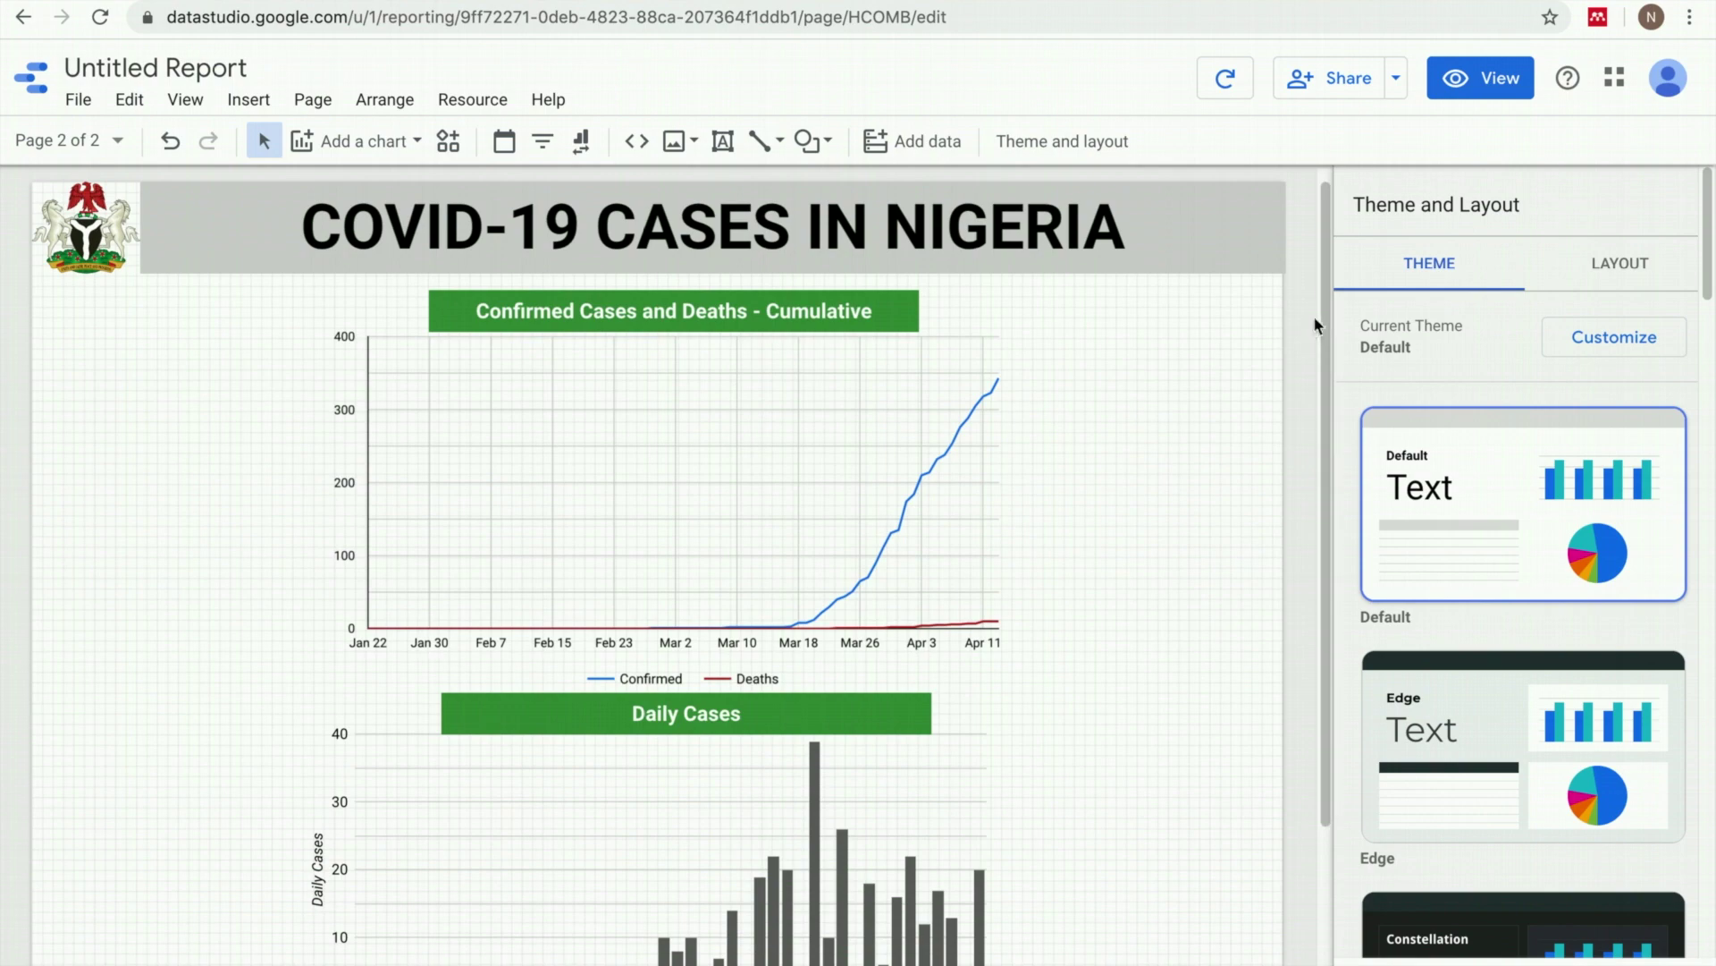
{"action": "left_click", "coordinate": [1481, 78]}
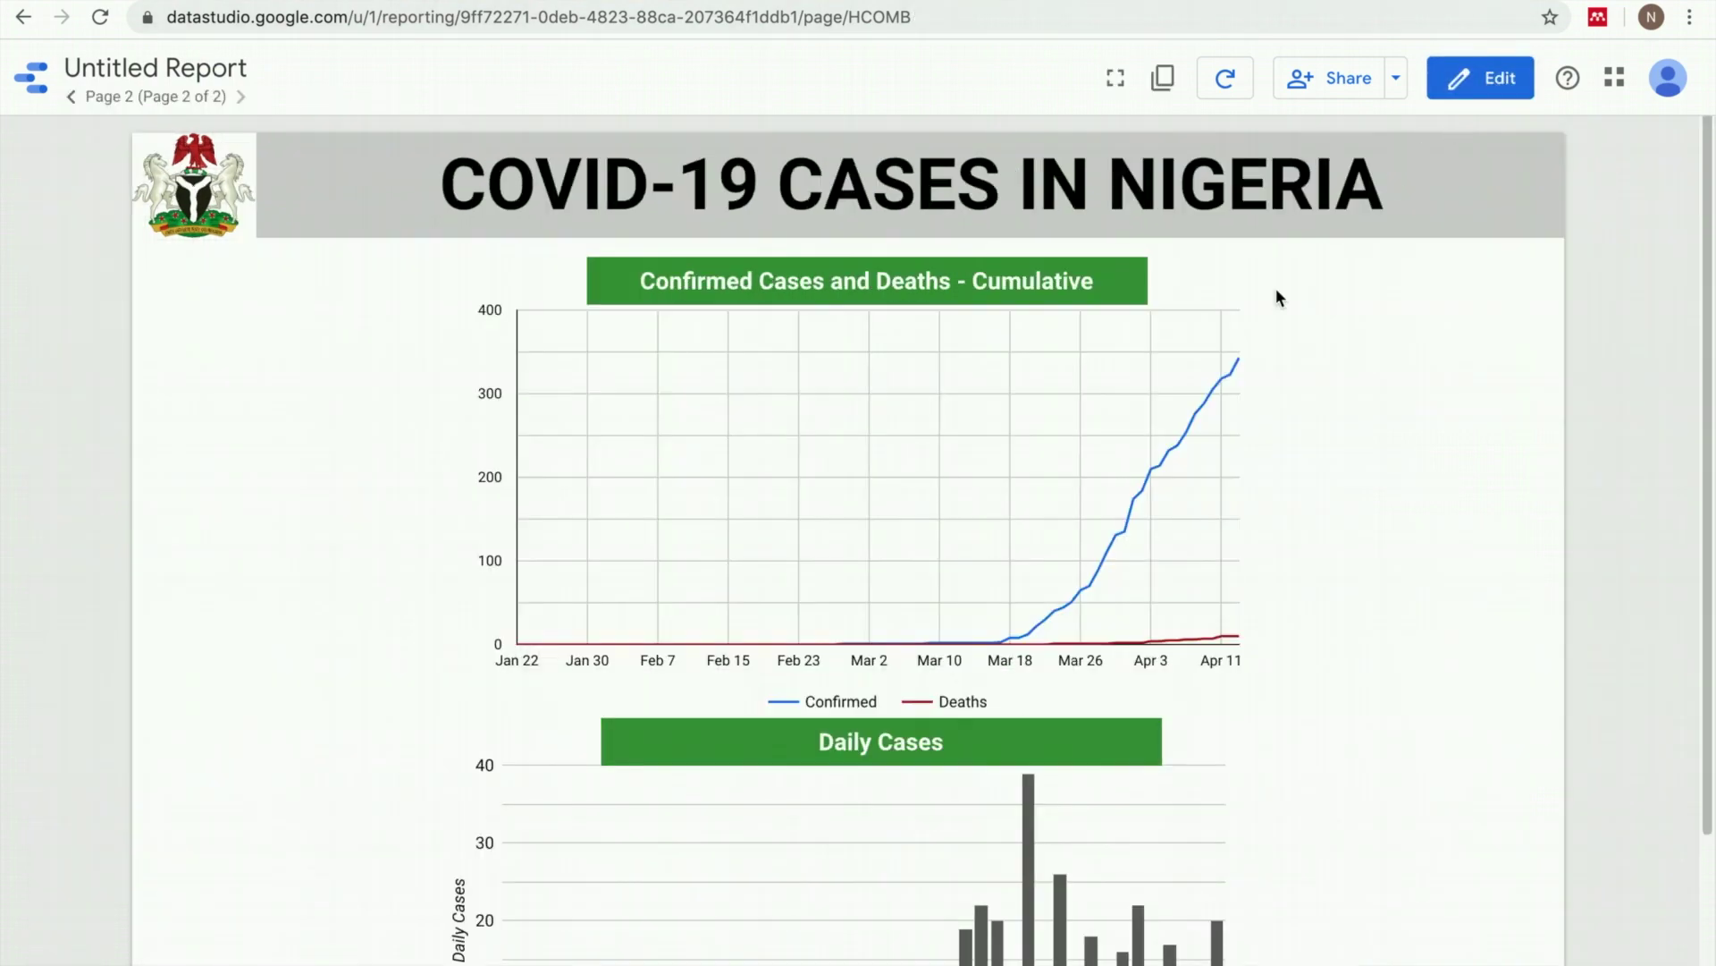
{"action": "scroll", "coordinate": [1285, 415], "scroll_direction": "down", "scroll_amount": 3}
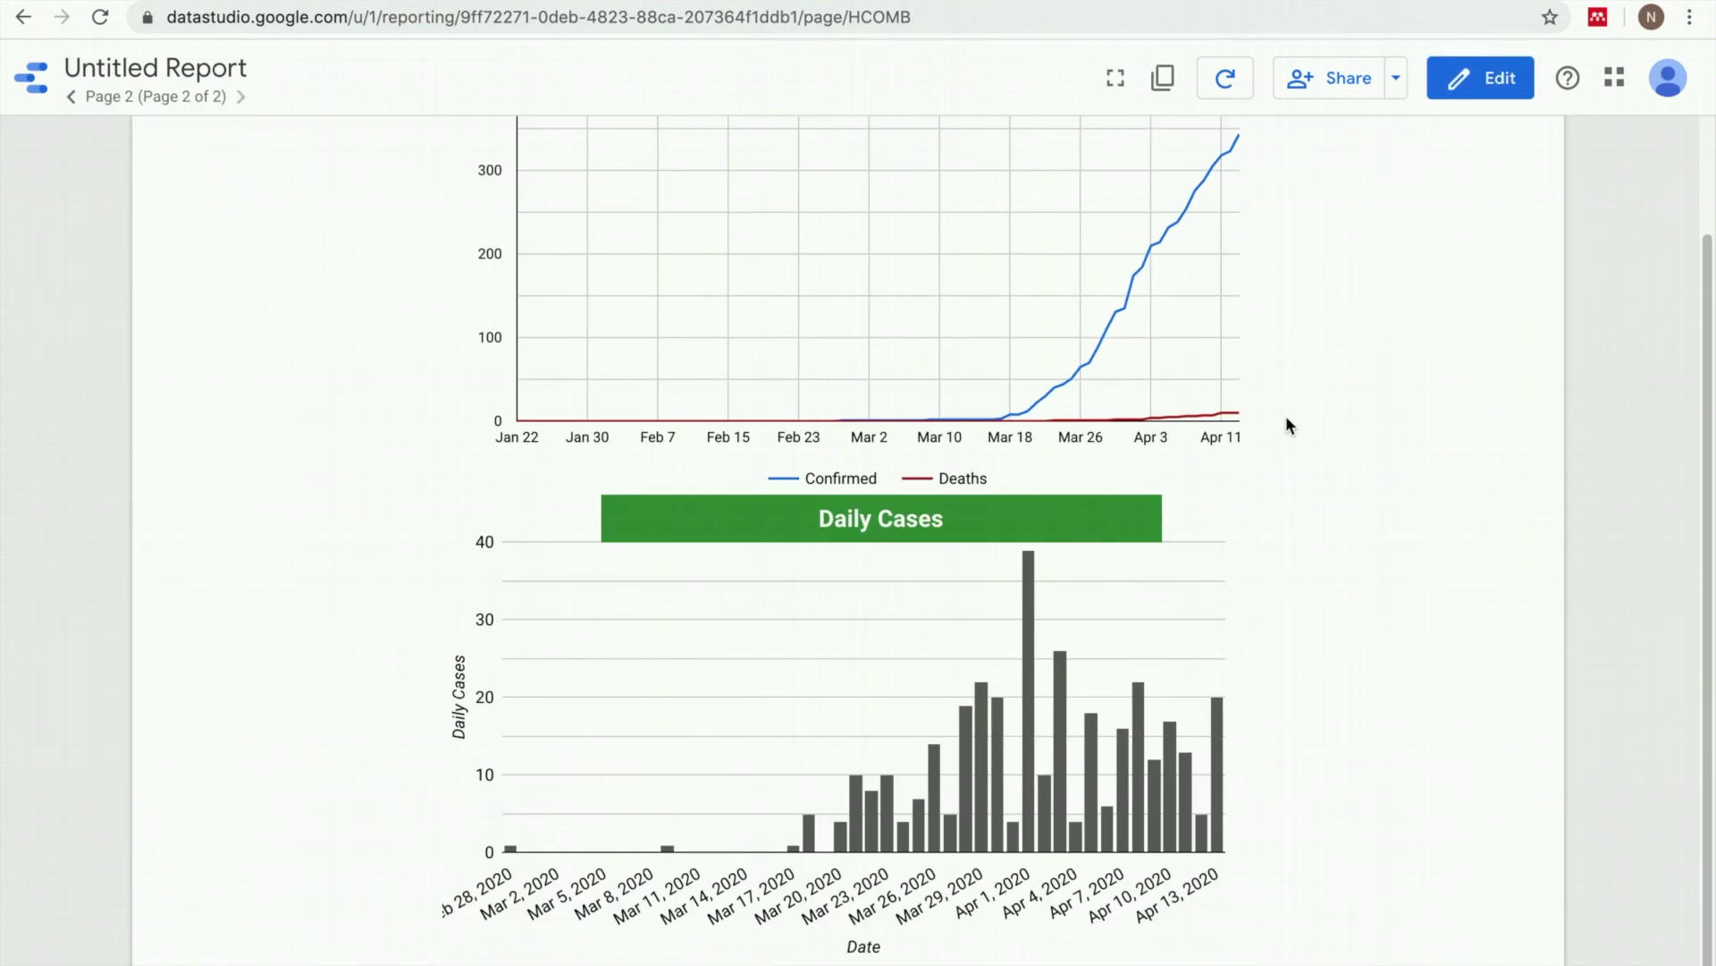
{"action": "scroll", "coordinate": [1285, 423], "scroll_direction": "up", "scroll_amount": 3}
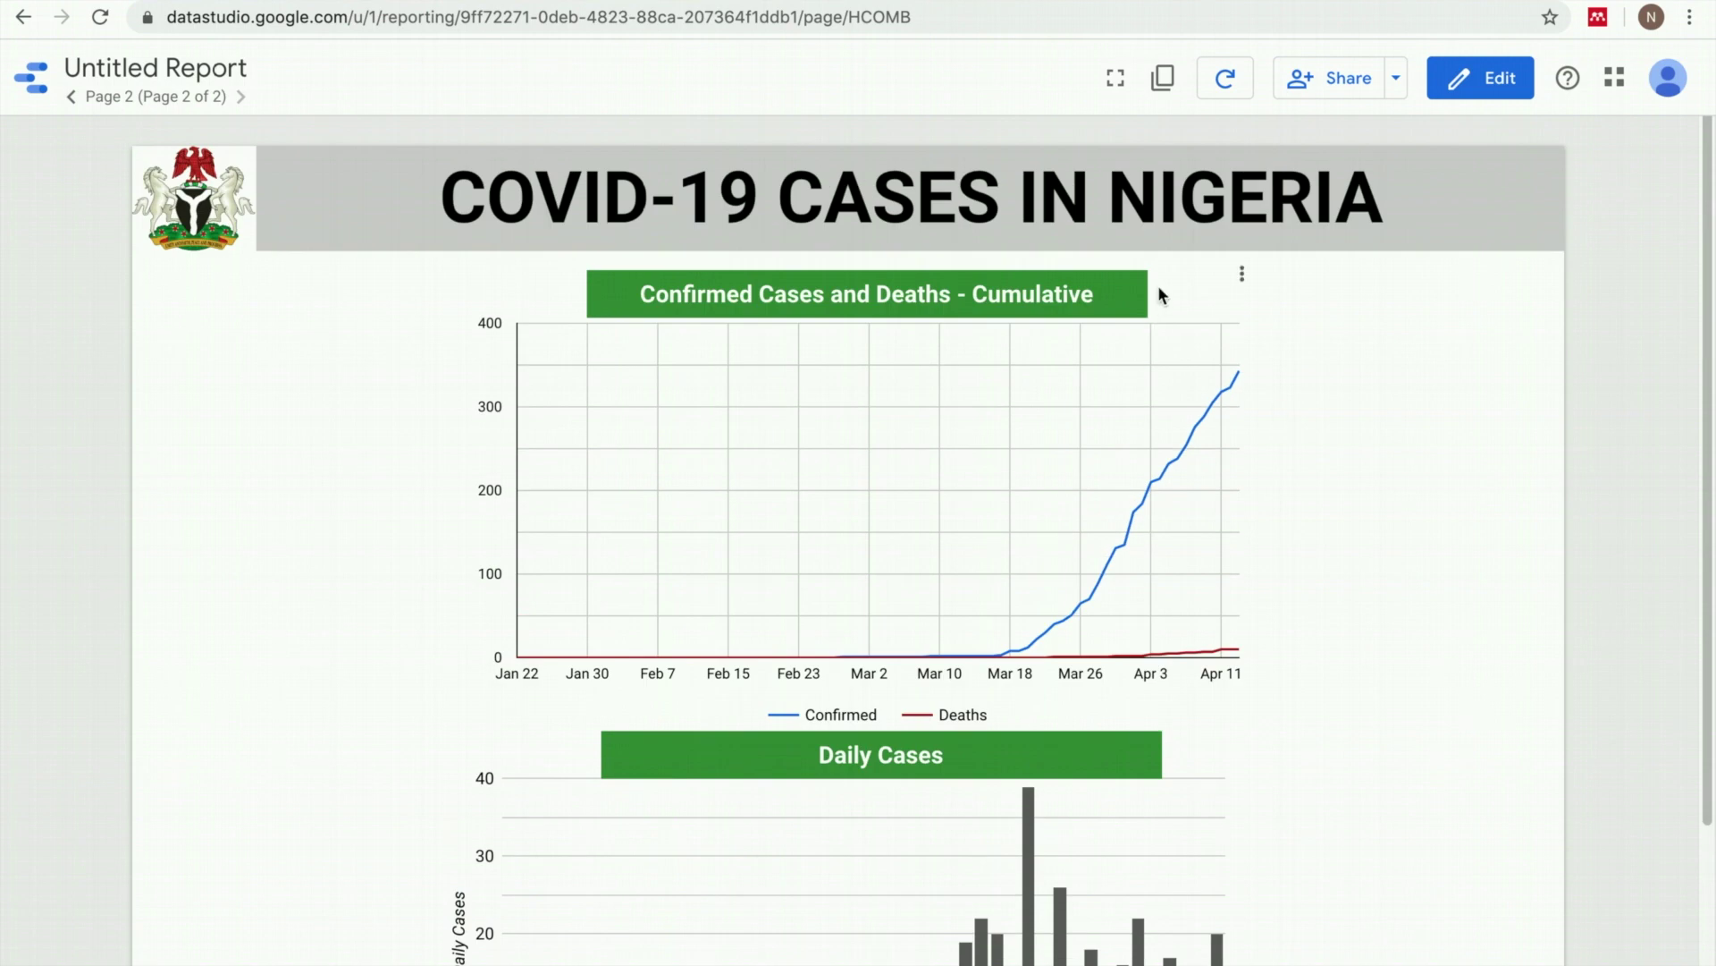
{"action": "left_click", "coordinate": [71, 98]}
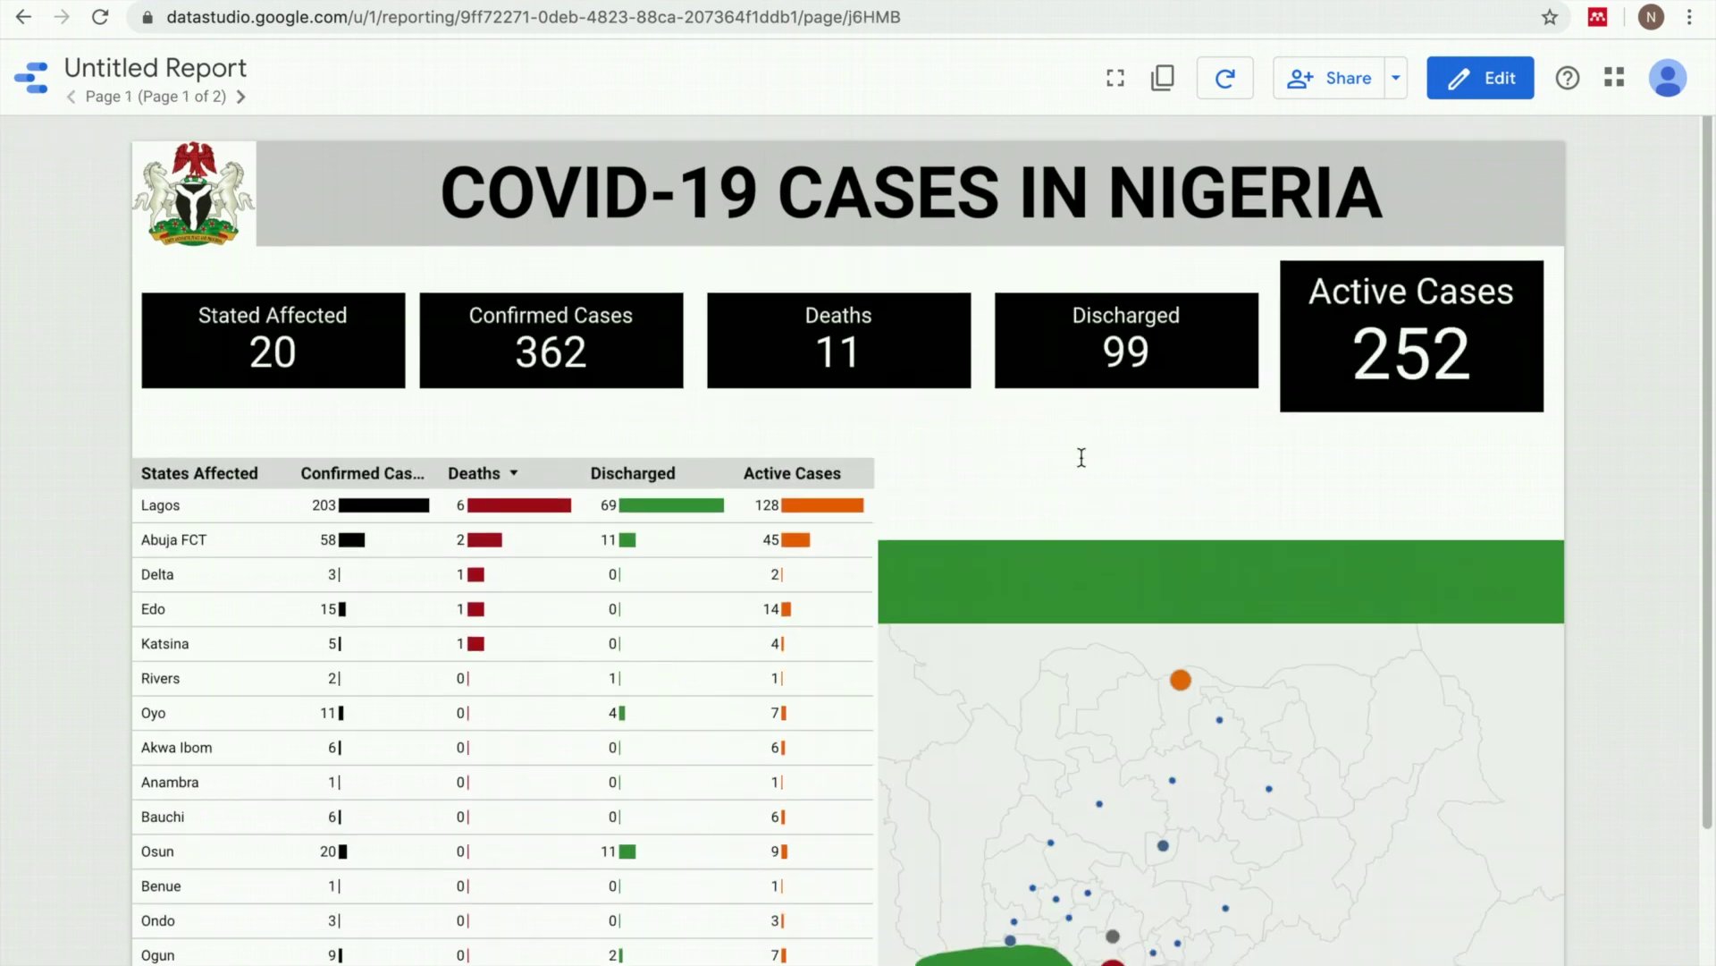
{"action": "scroll", "coordinate": [1082, 456], "scroll_direction": "down", "scroll_amount": 3}
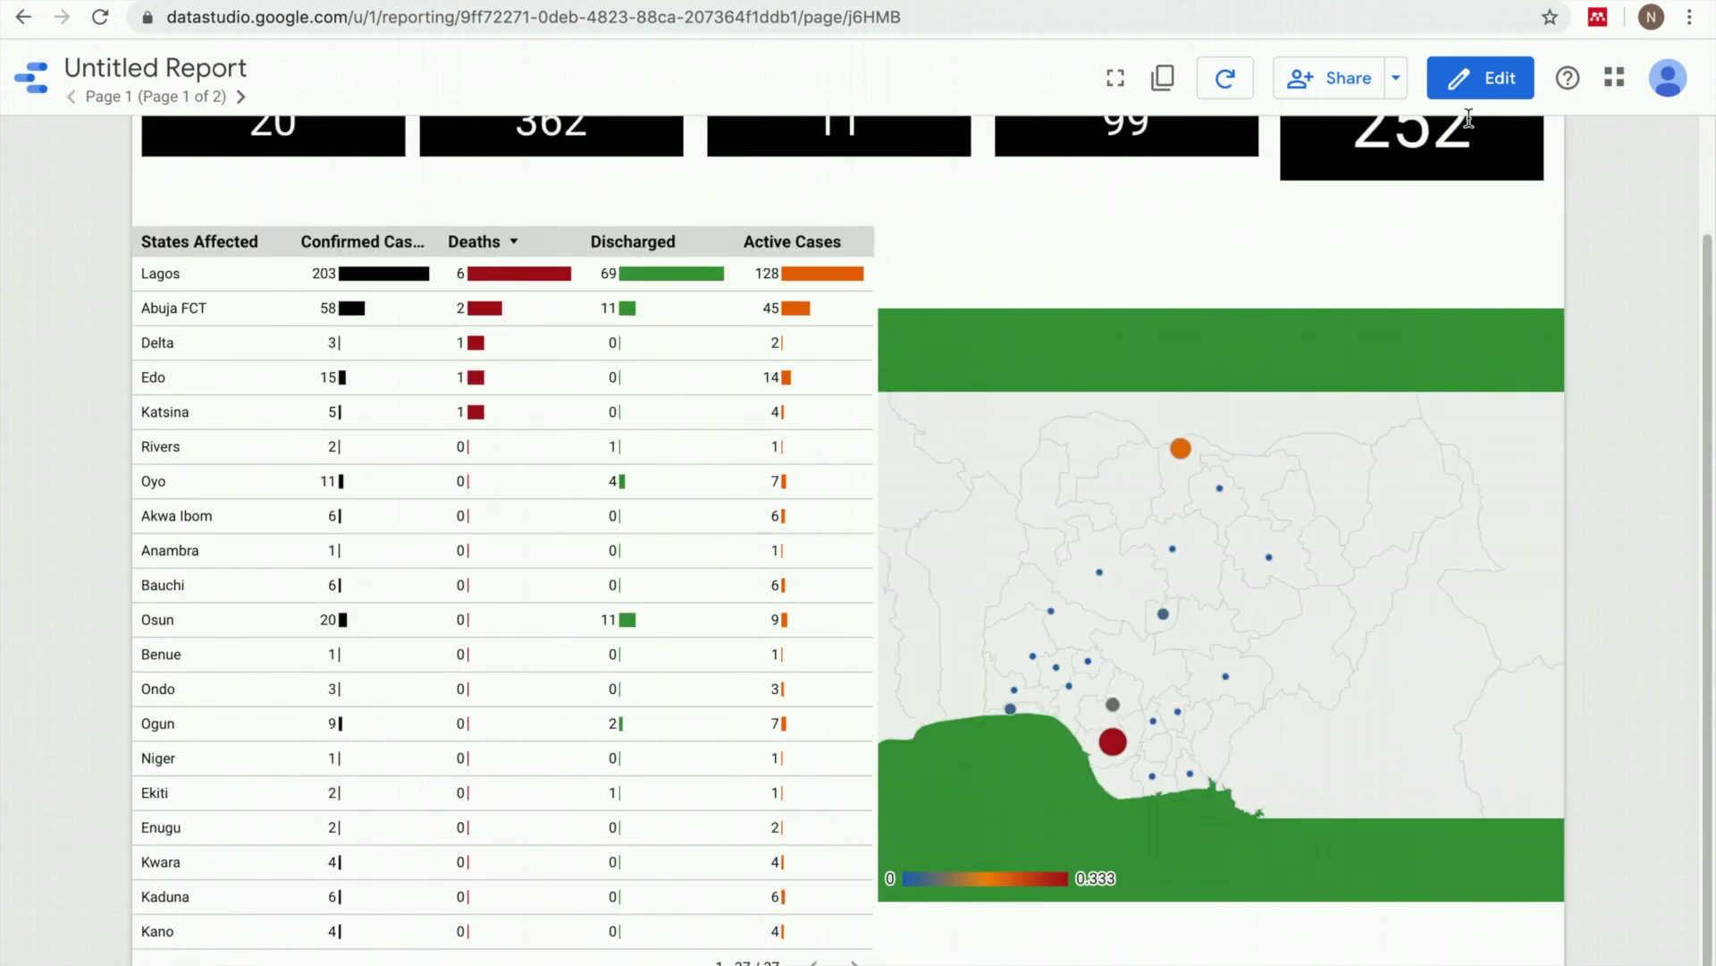
- Return to editing page 1 and enable the apply filter interaction on the Nigeria geo map
{"action": "left_click", "coordinate": [1473, 81]}
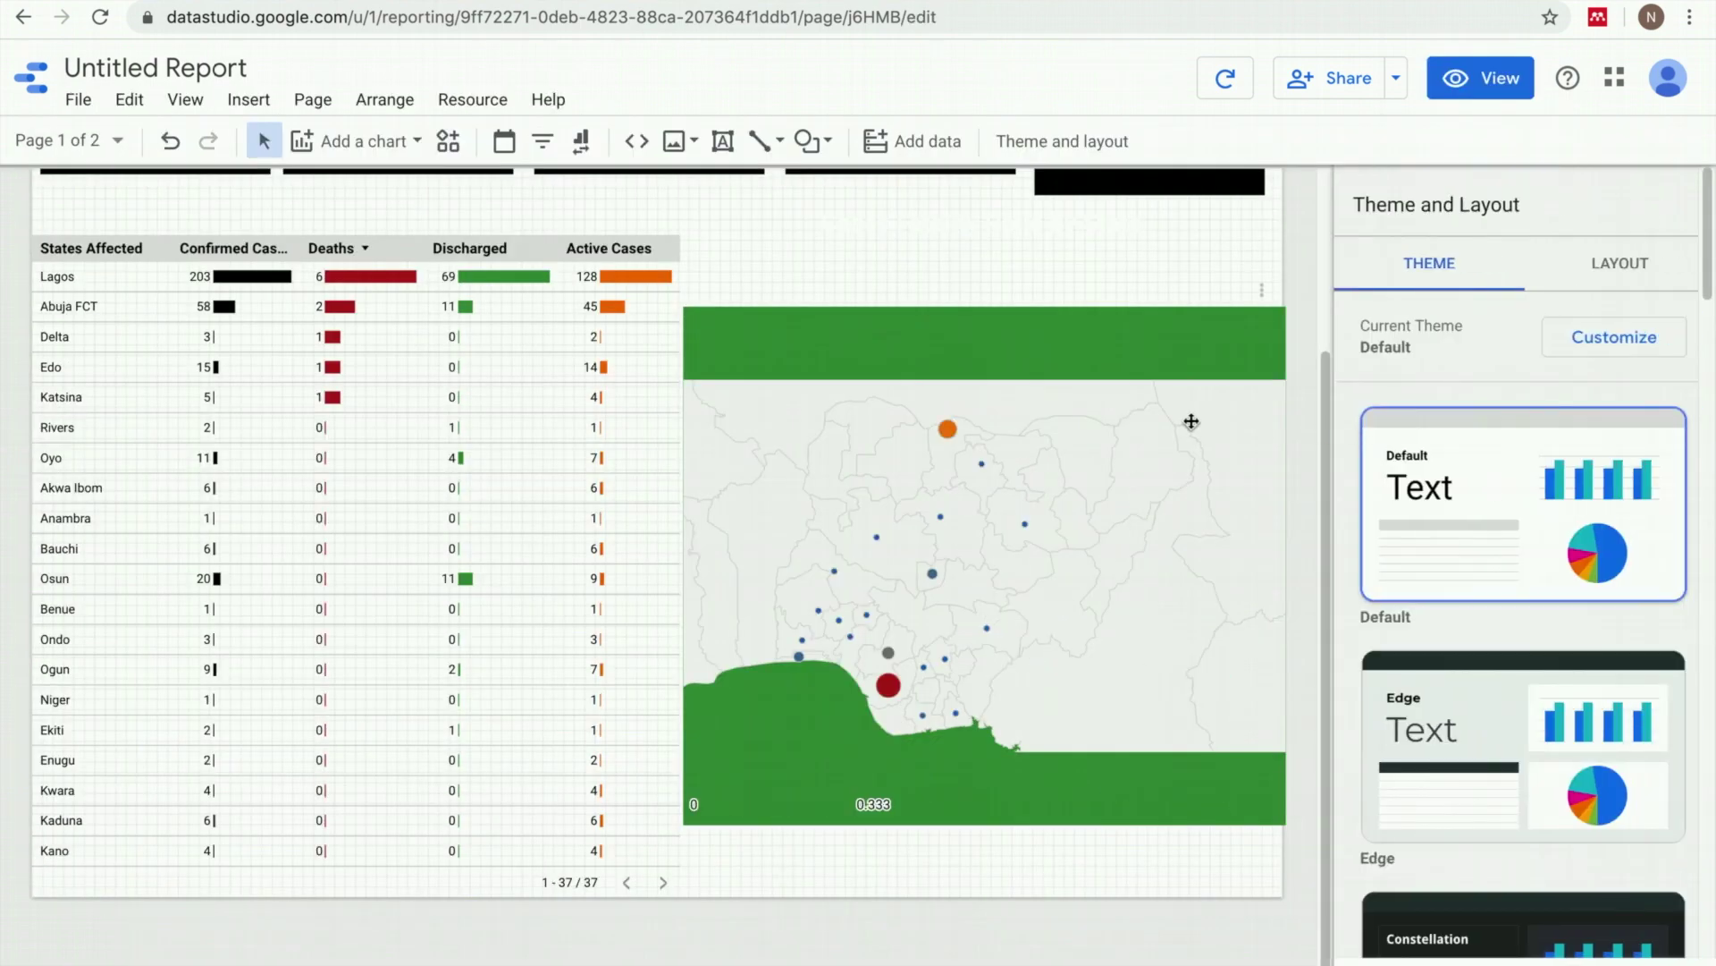
{"action": "left_click", "coordinate": [1190, 419]}
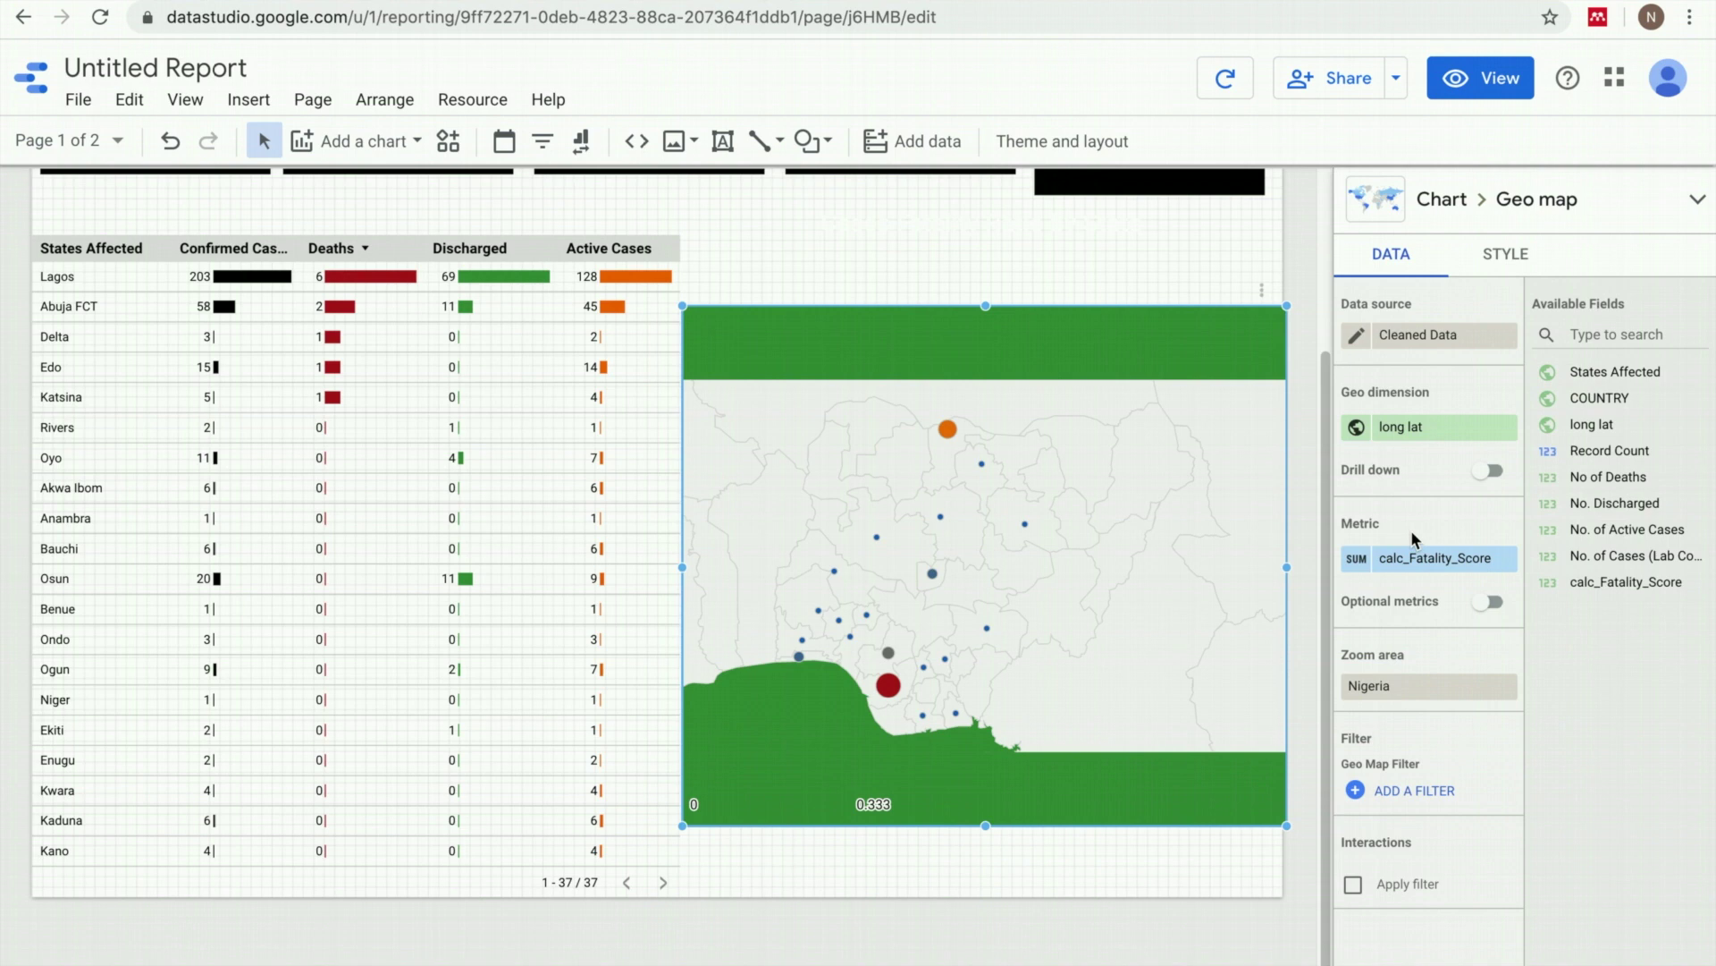
{"action": "left_click", "coordinate": [1352, 884]}
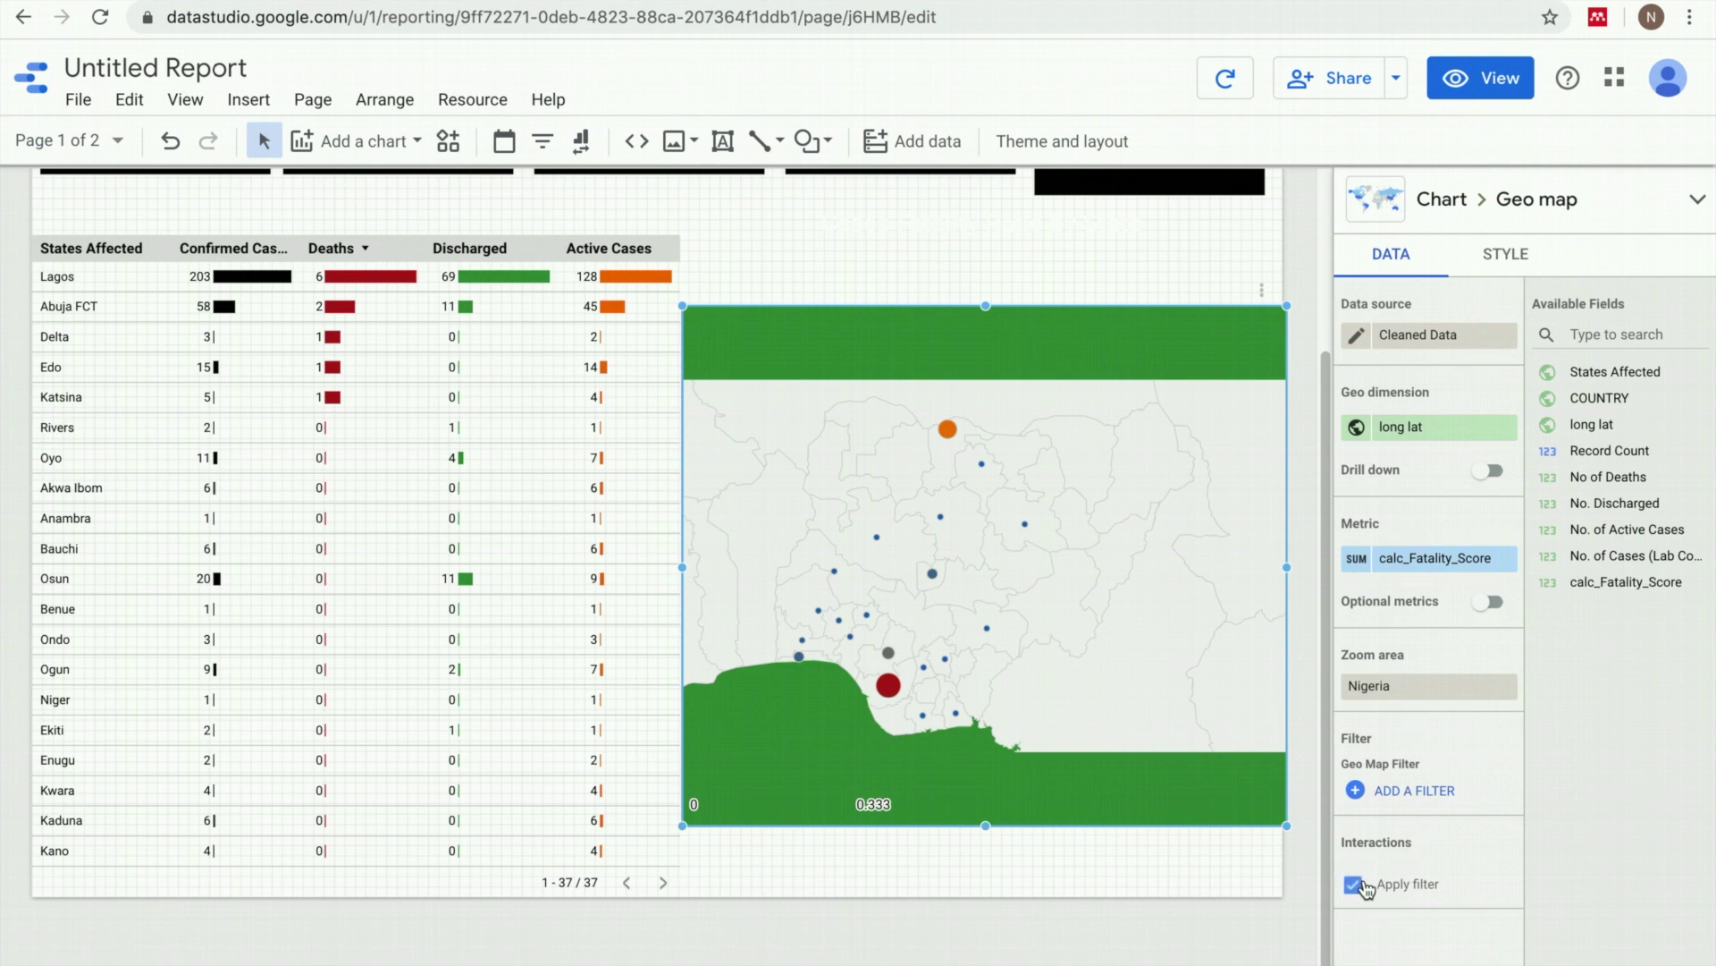
- Rename the first report page as "Overview"
{"action": "left_click", "coordinate": [118, 143]}
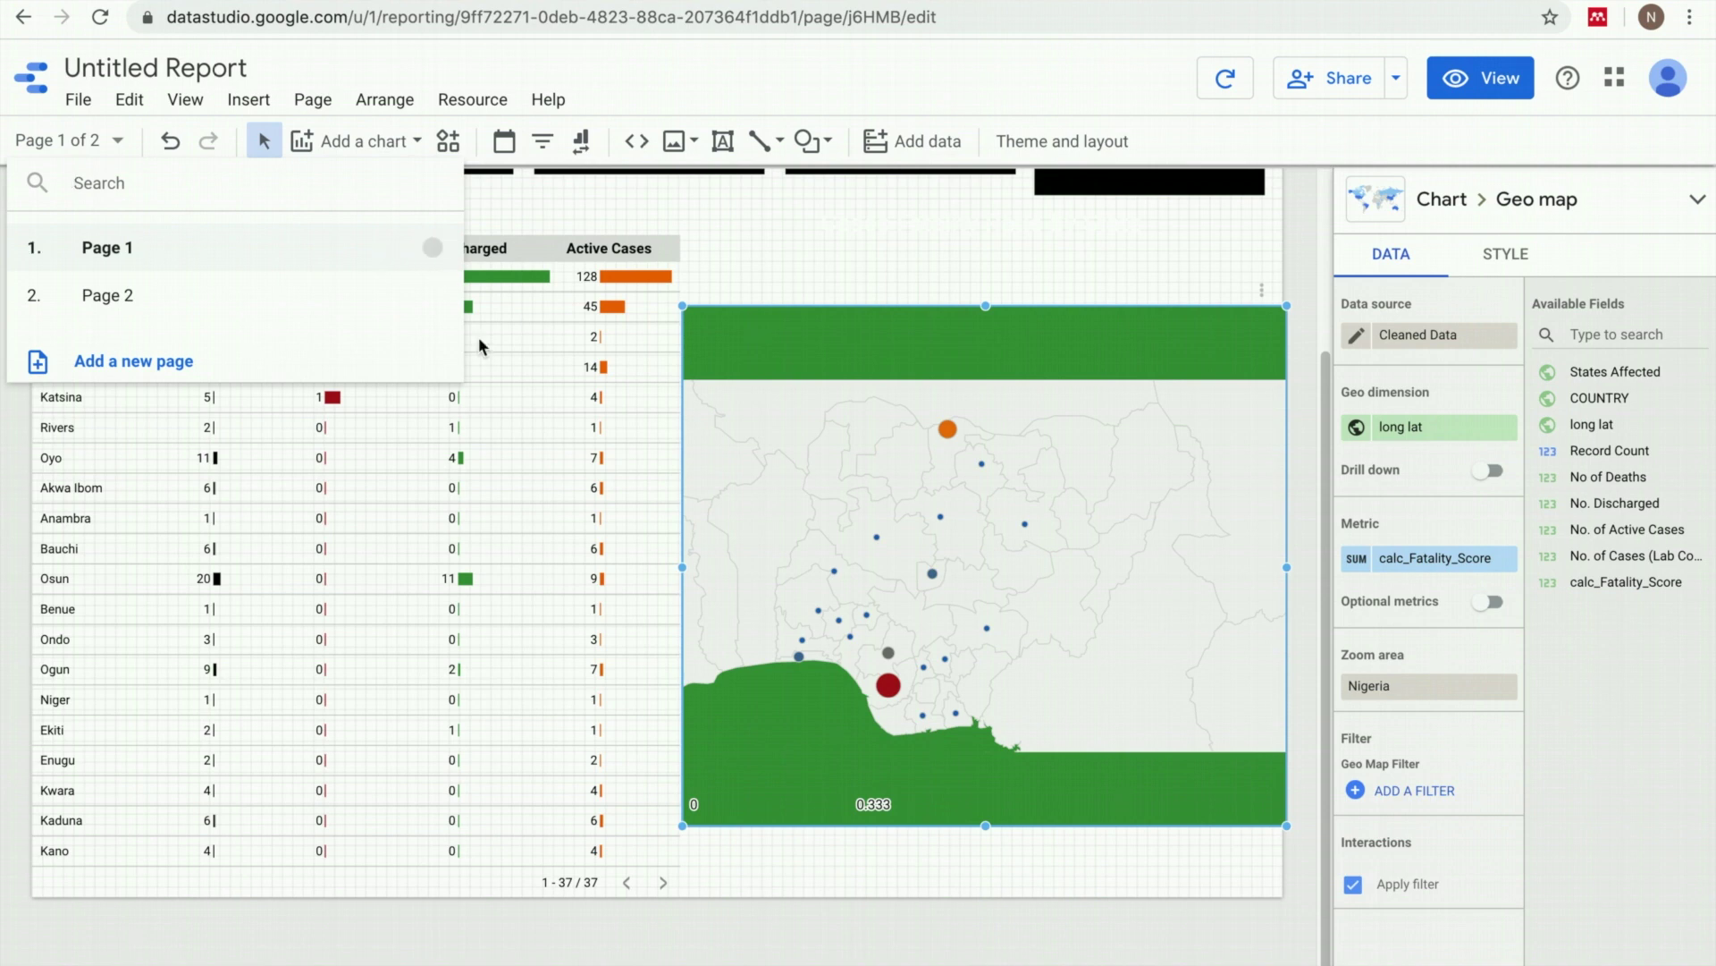
{"action": "left_click", "coordinate": [433, 248]}
{"action": "left_click", "coordinate": [497, 269]}
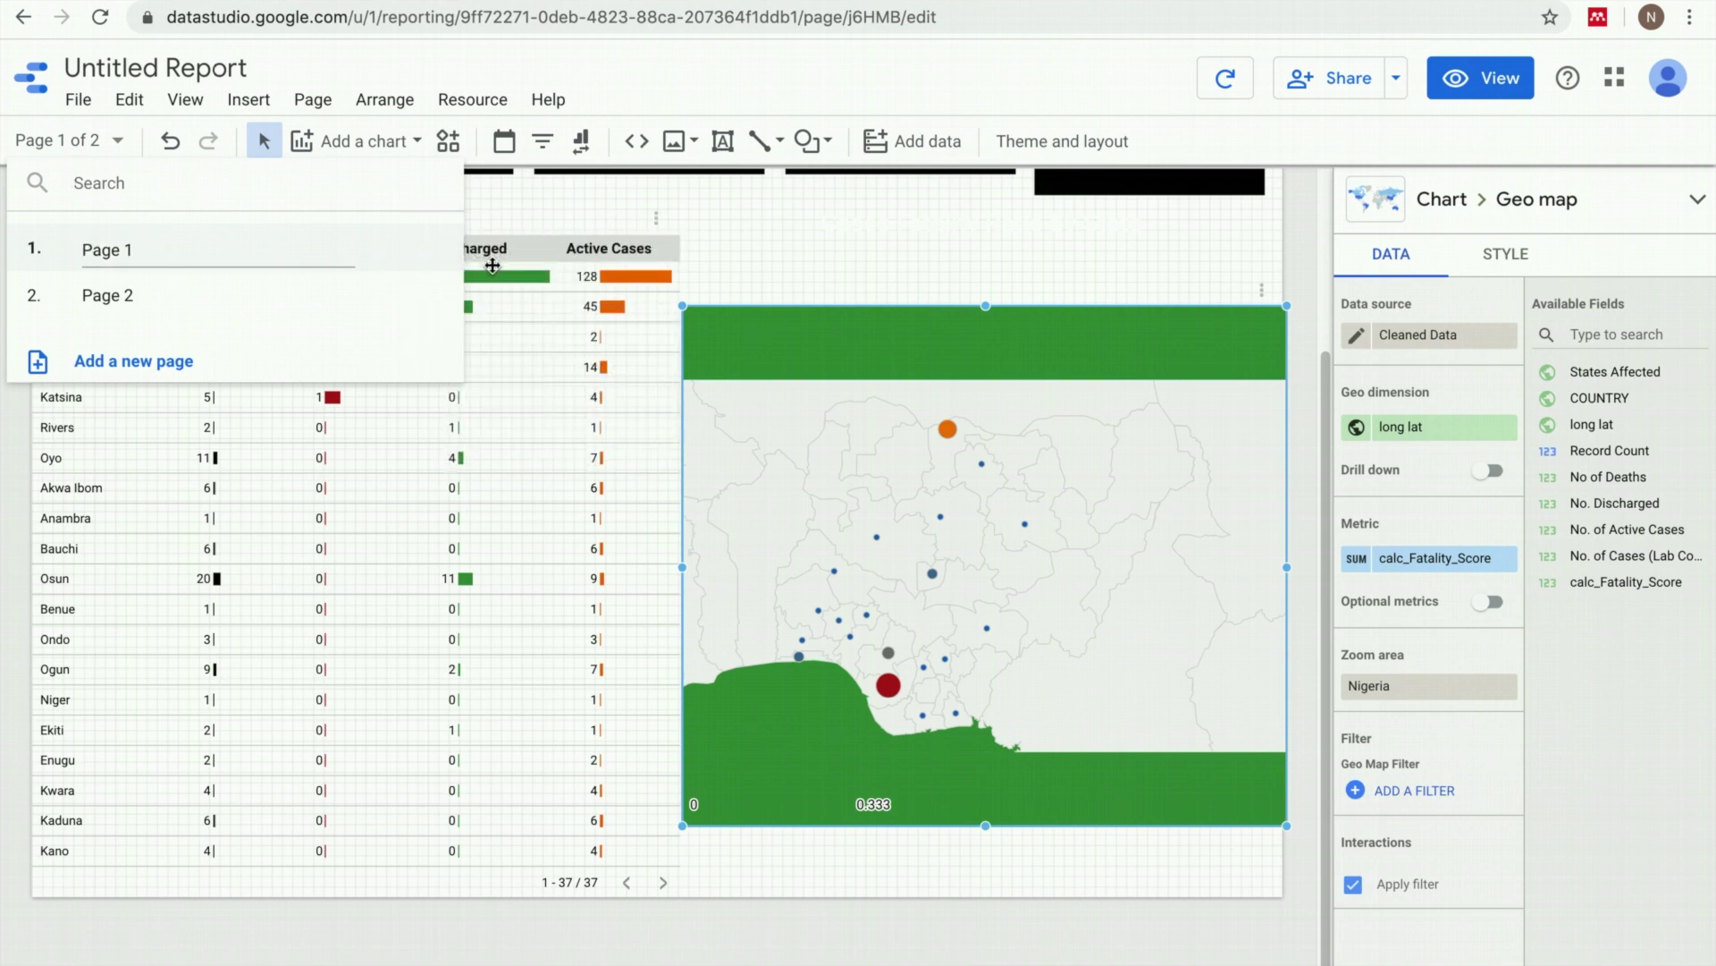
{"action": "key", "text": "BackSpace"}
{"action": "key", "text": "BackSpace"}
- Rename the second report page as "Time Series"
{"action": "left_click", "coordinate": [273, 304]}
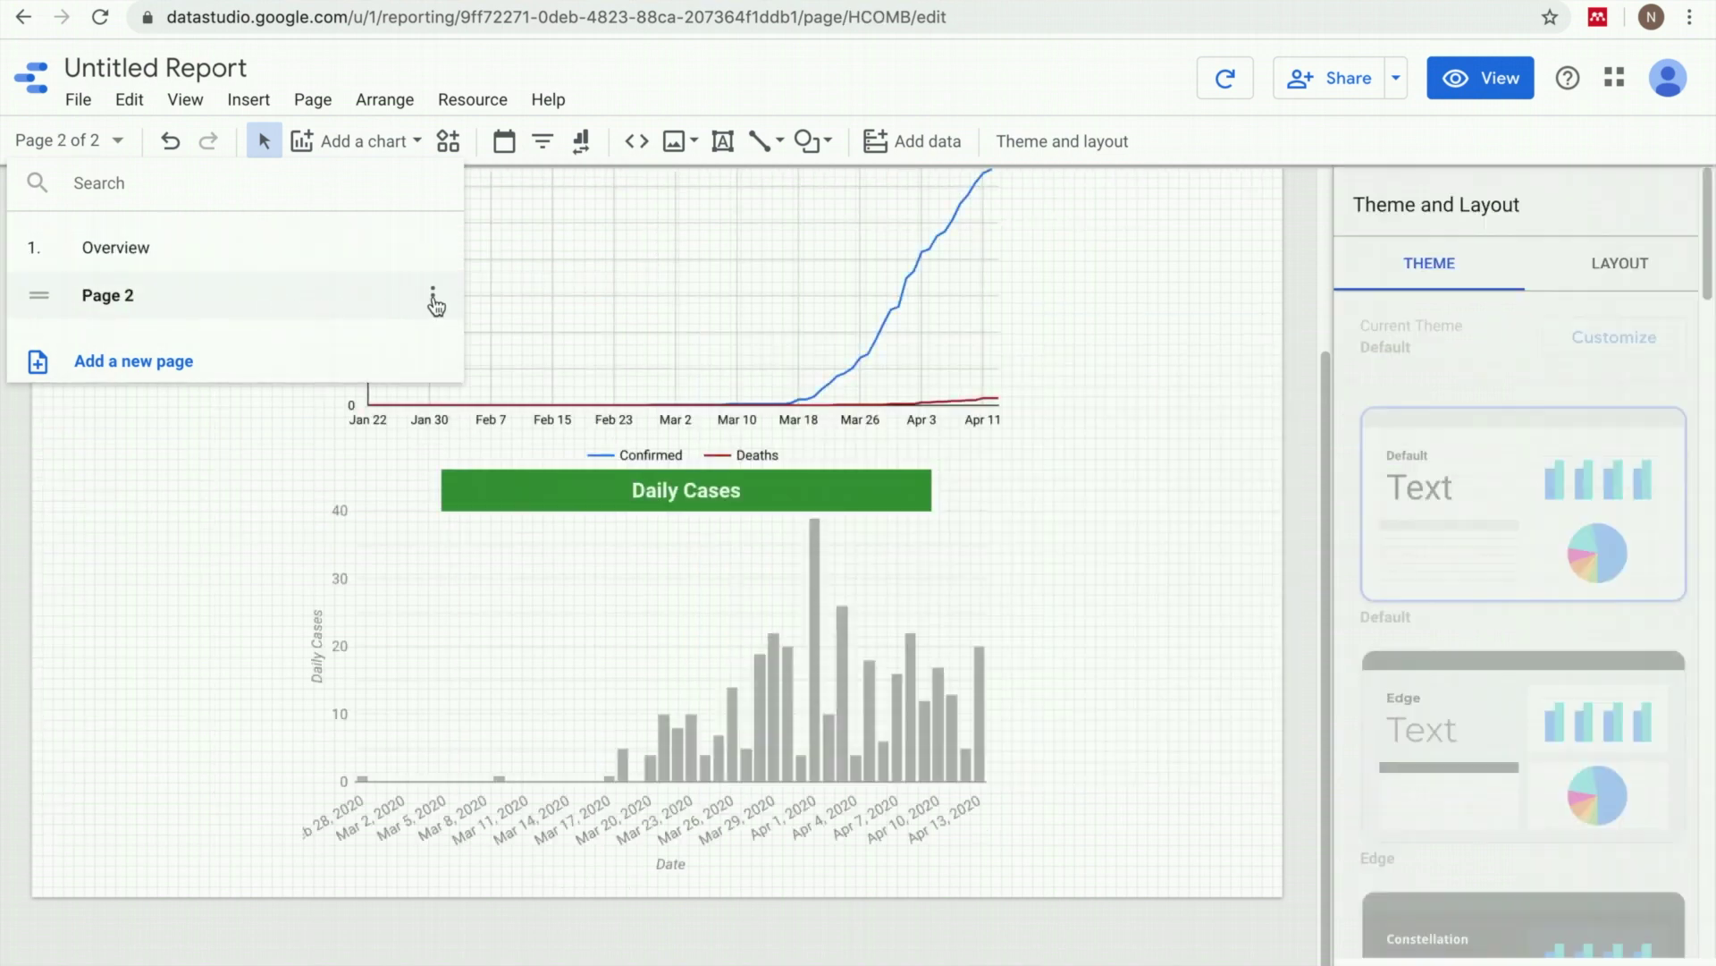
{"action": "left_click", "coordinate": [433, 299]}
{"action": "left_click", "coordinate": [452, 300]}
{"action": "left_click_drag", "start_coordinate": [181, 309], "coordinate": [95, 302]}
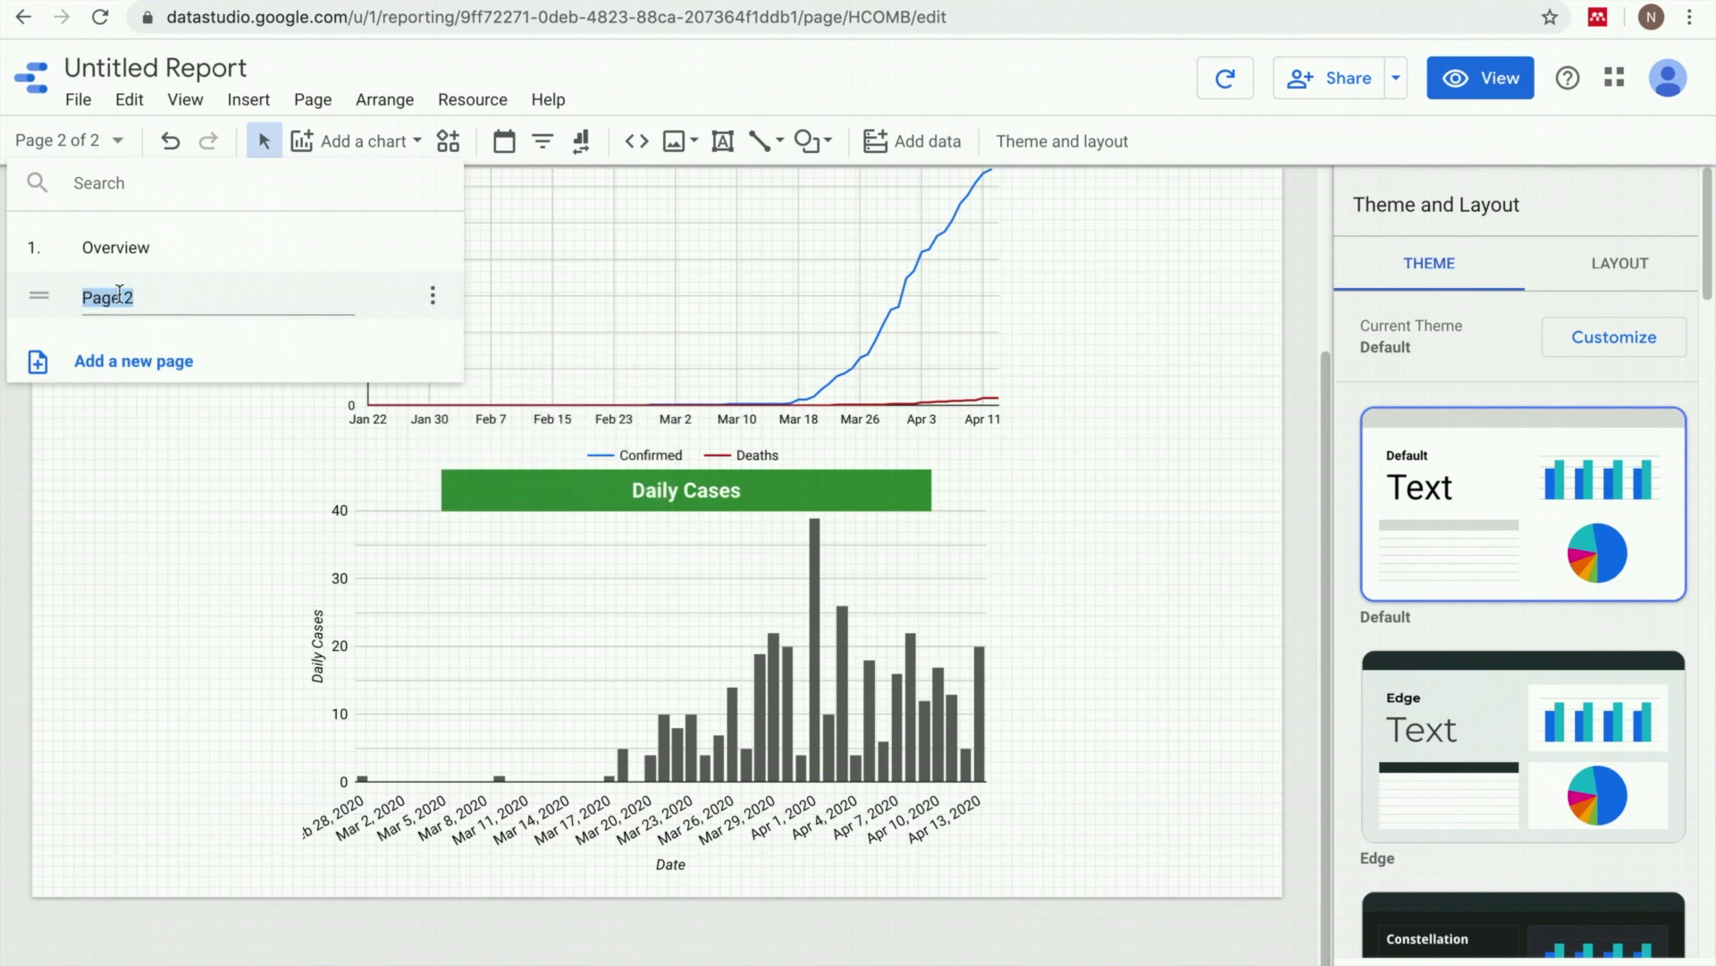
{"action": "type", "text": "Time Series"}
{"action": "left_click", "coordinate": [1028, 234]}
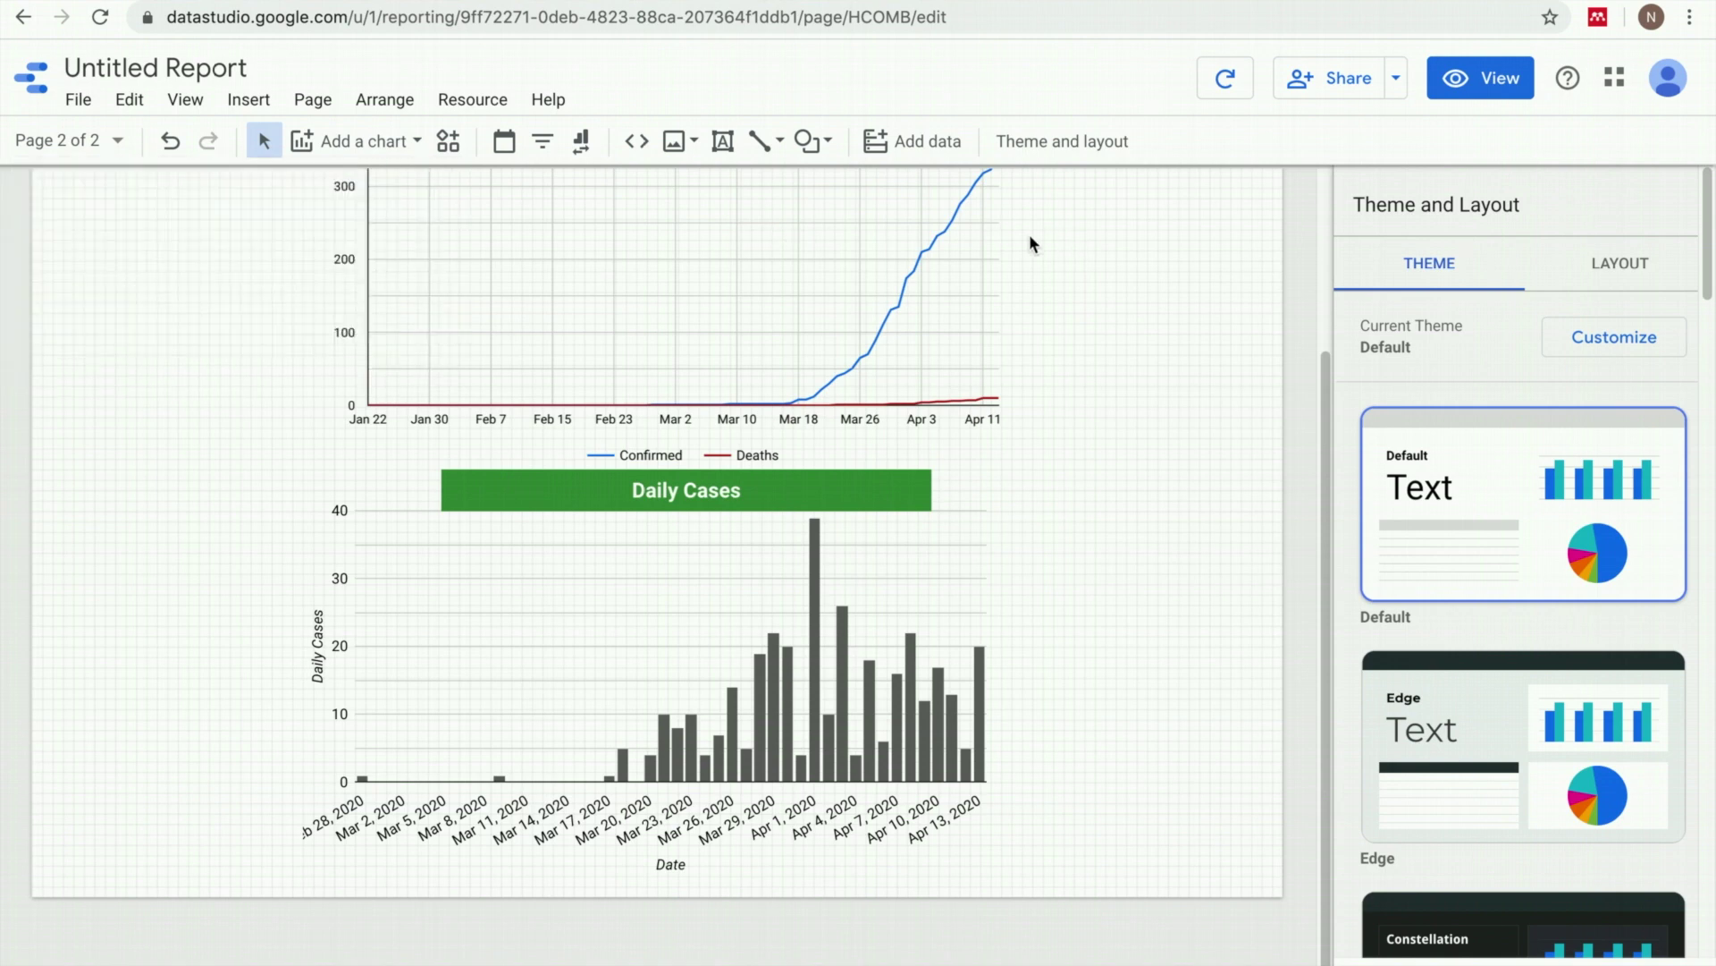
- Rename the untitled report as "Nigeria COVID-19 Report"
{"action": "left_click", "coordinate": [86, 99]}
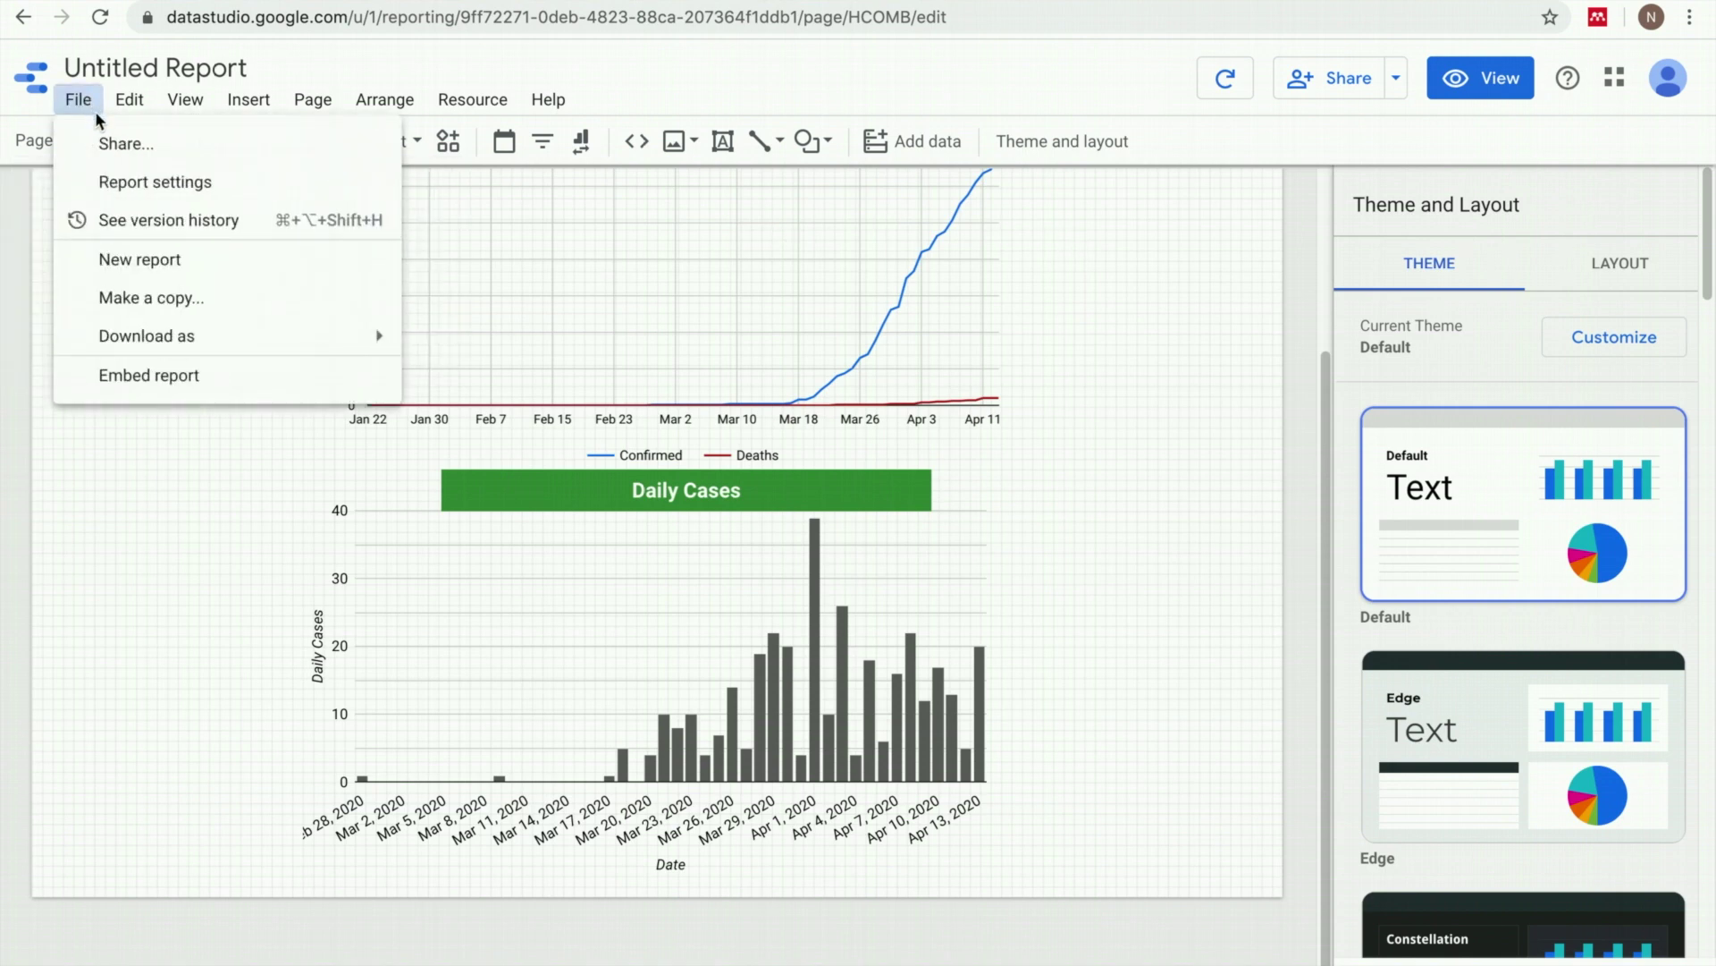
{"action": "left_click", "coordinate": [153, 67]}
{"action": "left_click", "coordinate": [241, 65]}
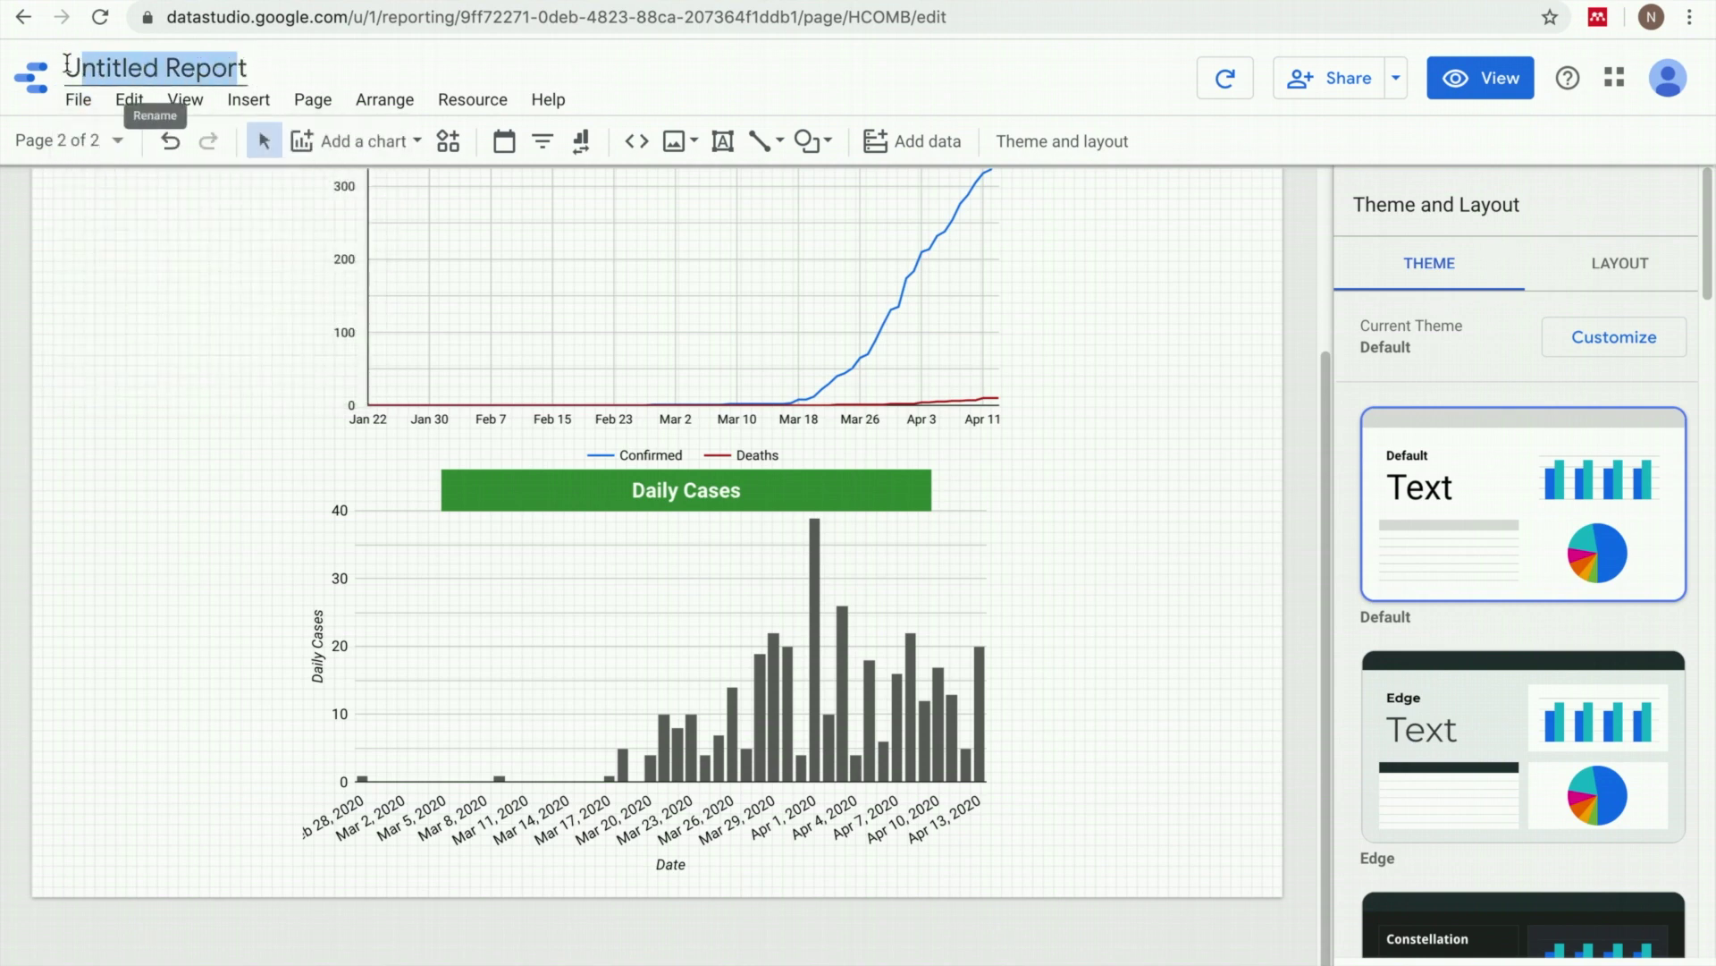
{"action": "type", "text": "t"}
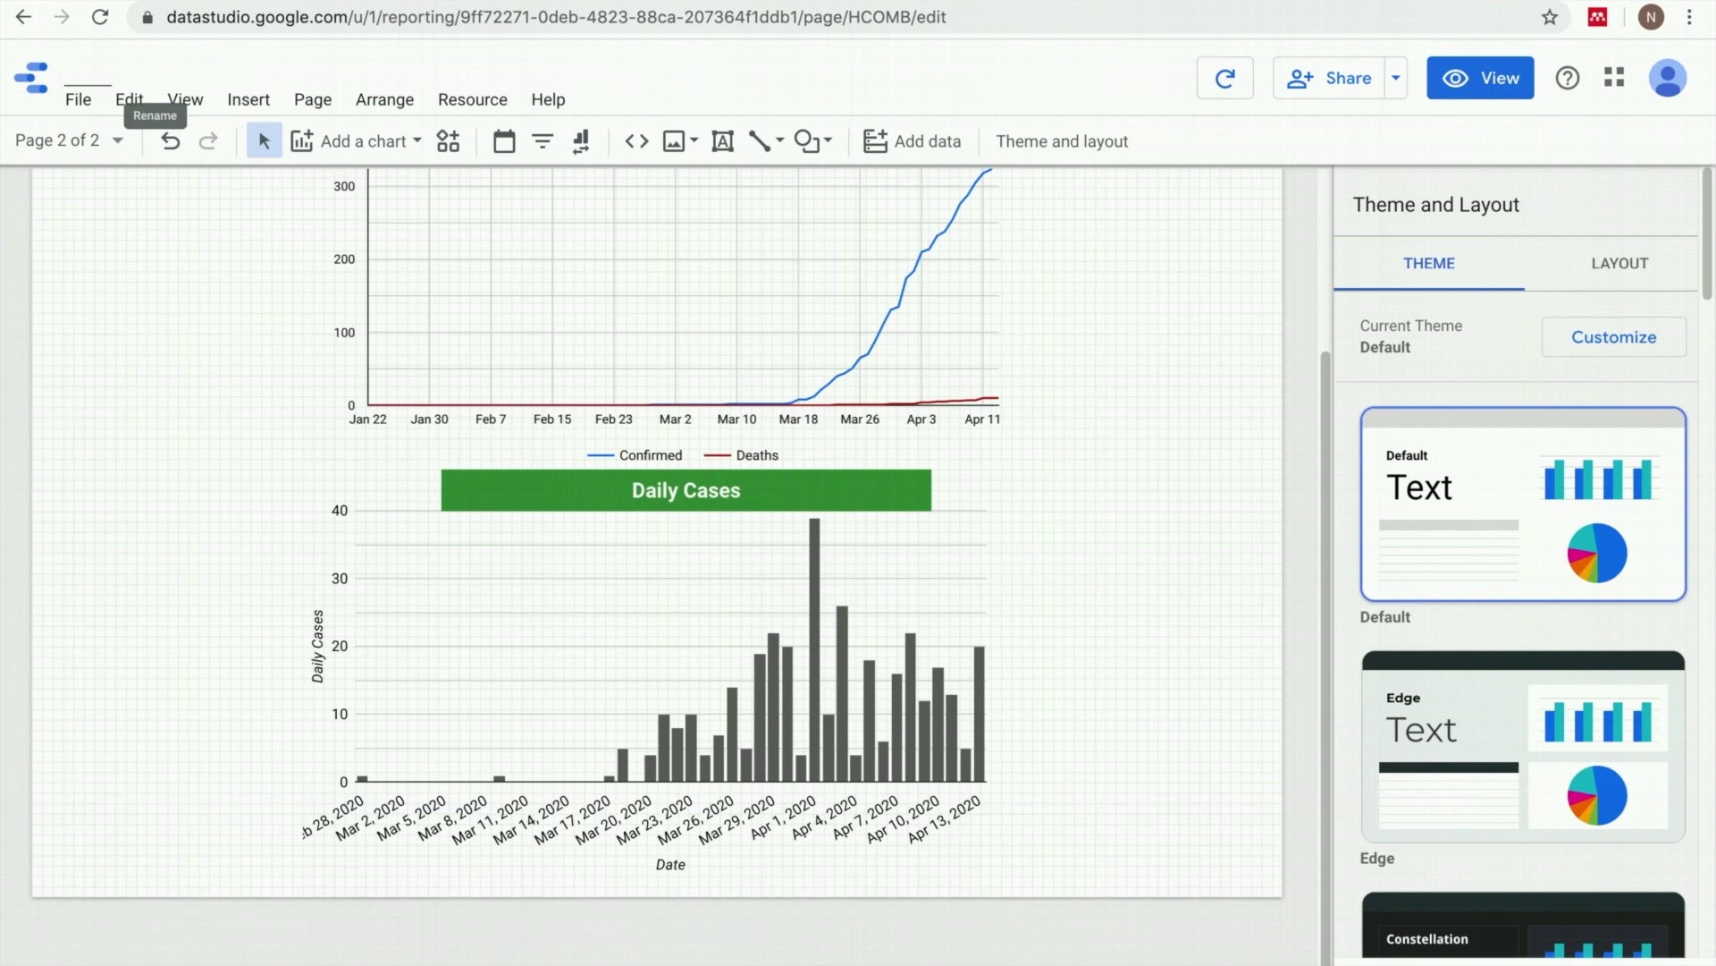
{"action": "type", "text": "OVID-19 Report"}
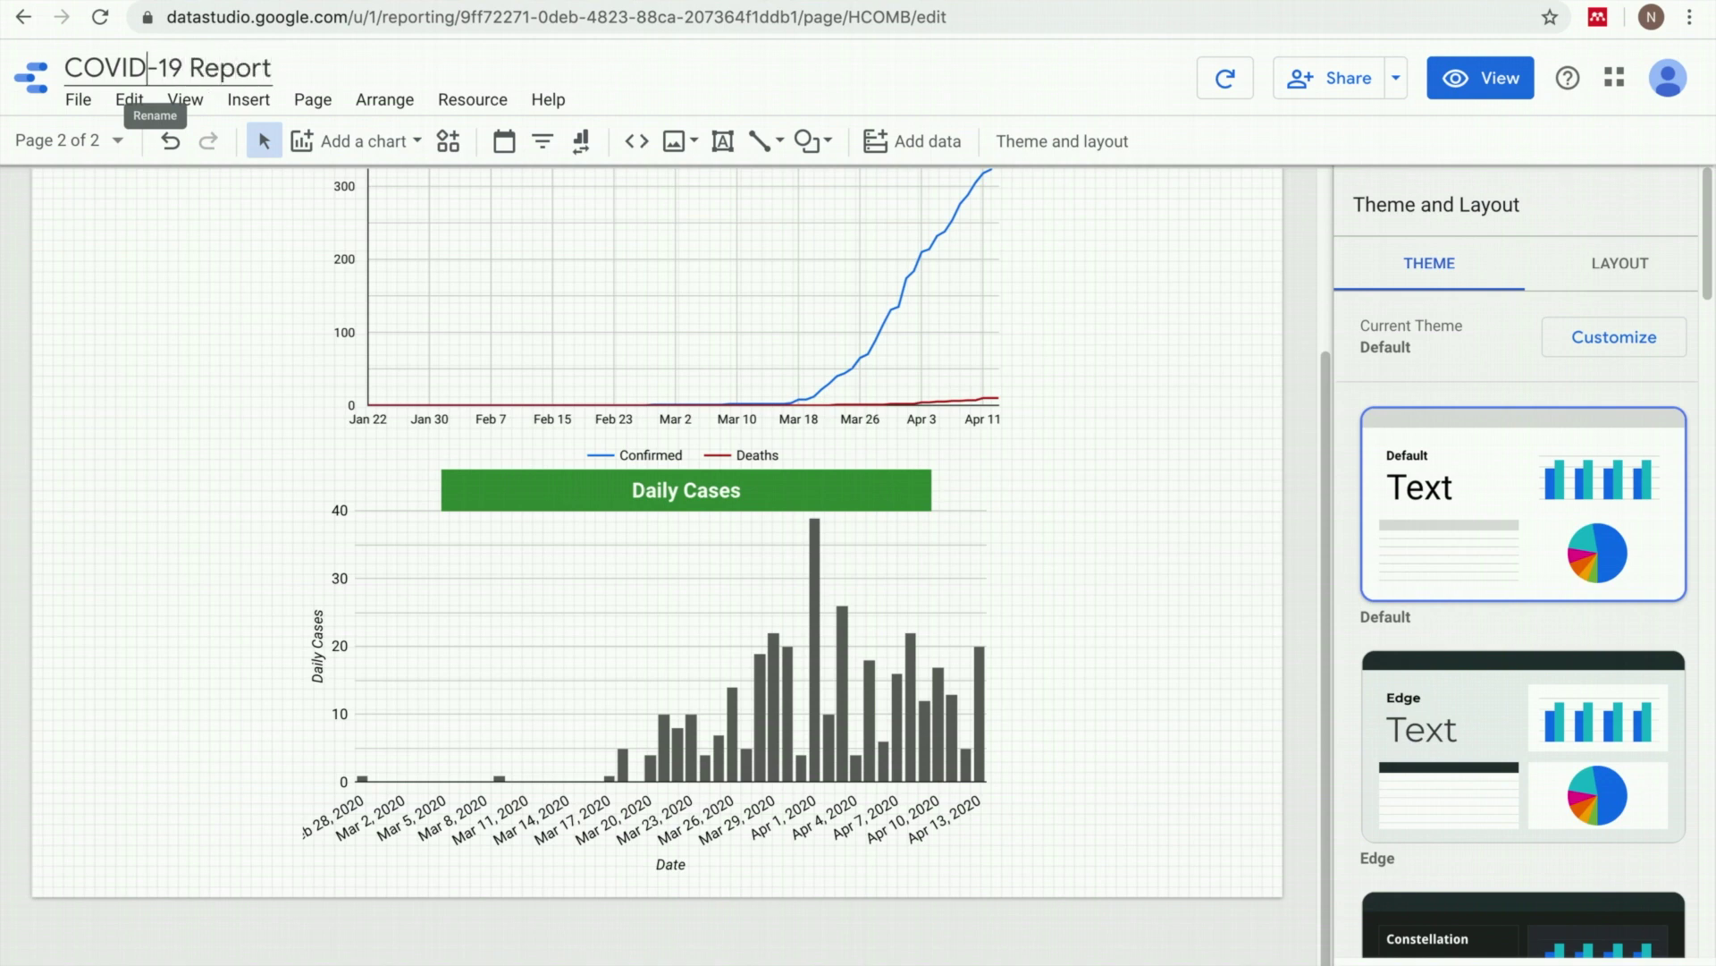
{"action": "type", "text": "Nigeria"}
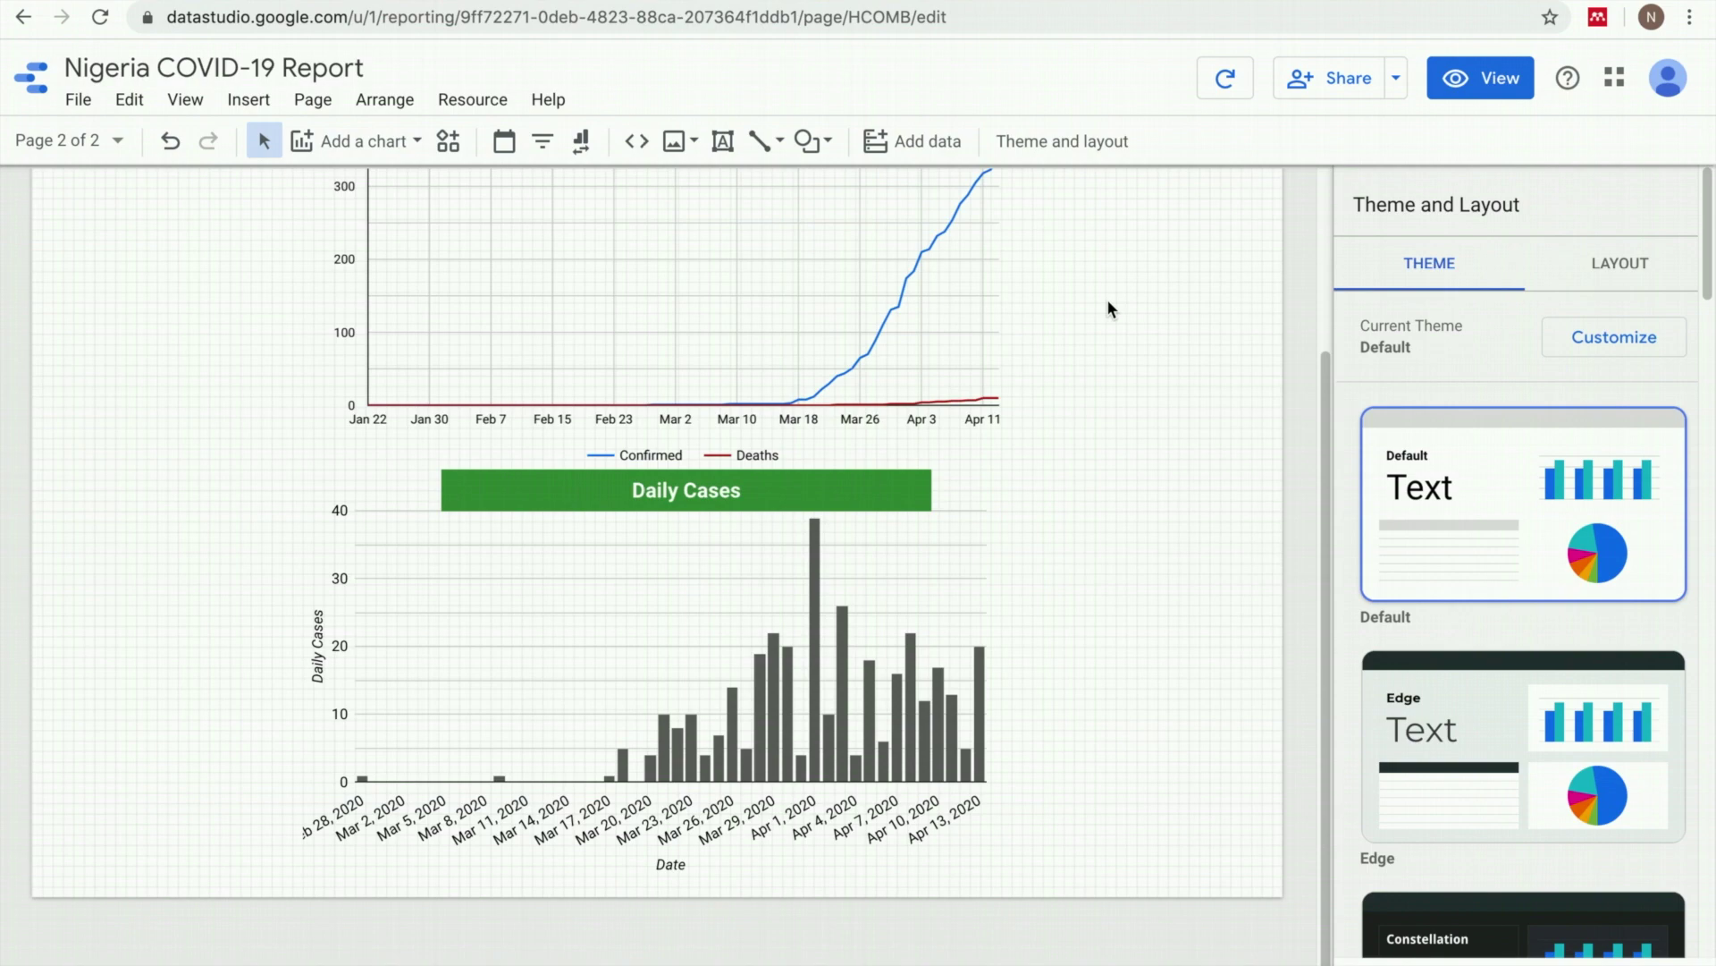
- Test the map's filtering in view mode on the Overview page, using the orange northern point and the large red southern point
{"action": "left_click", "coordinate": [1480, 78]}
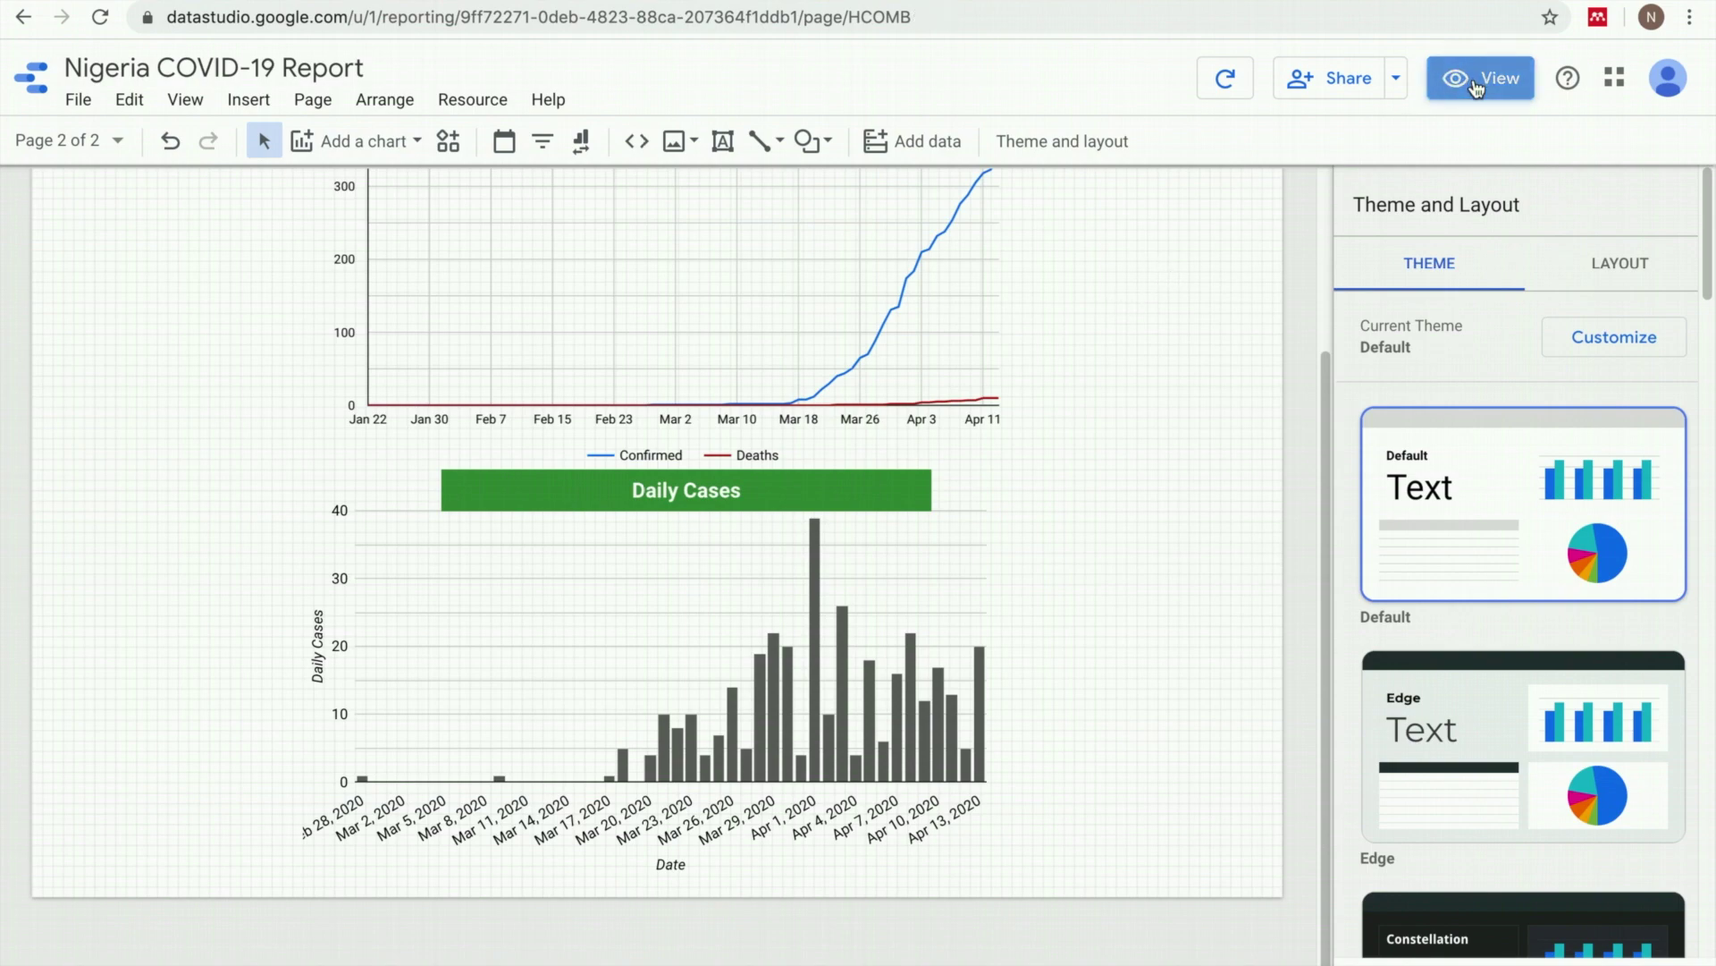
{"action": "left_click", "coordinate": [72, 96]}
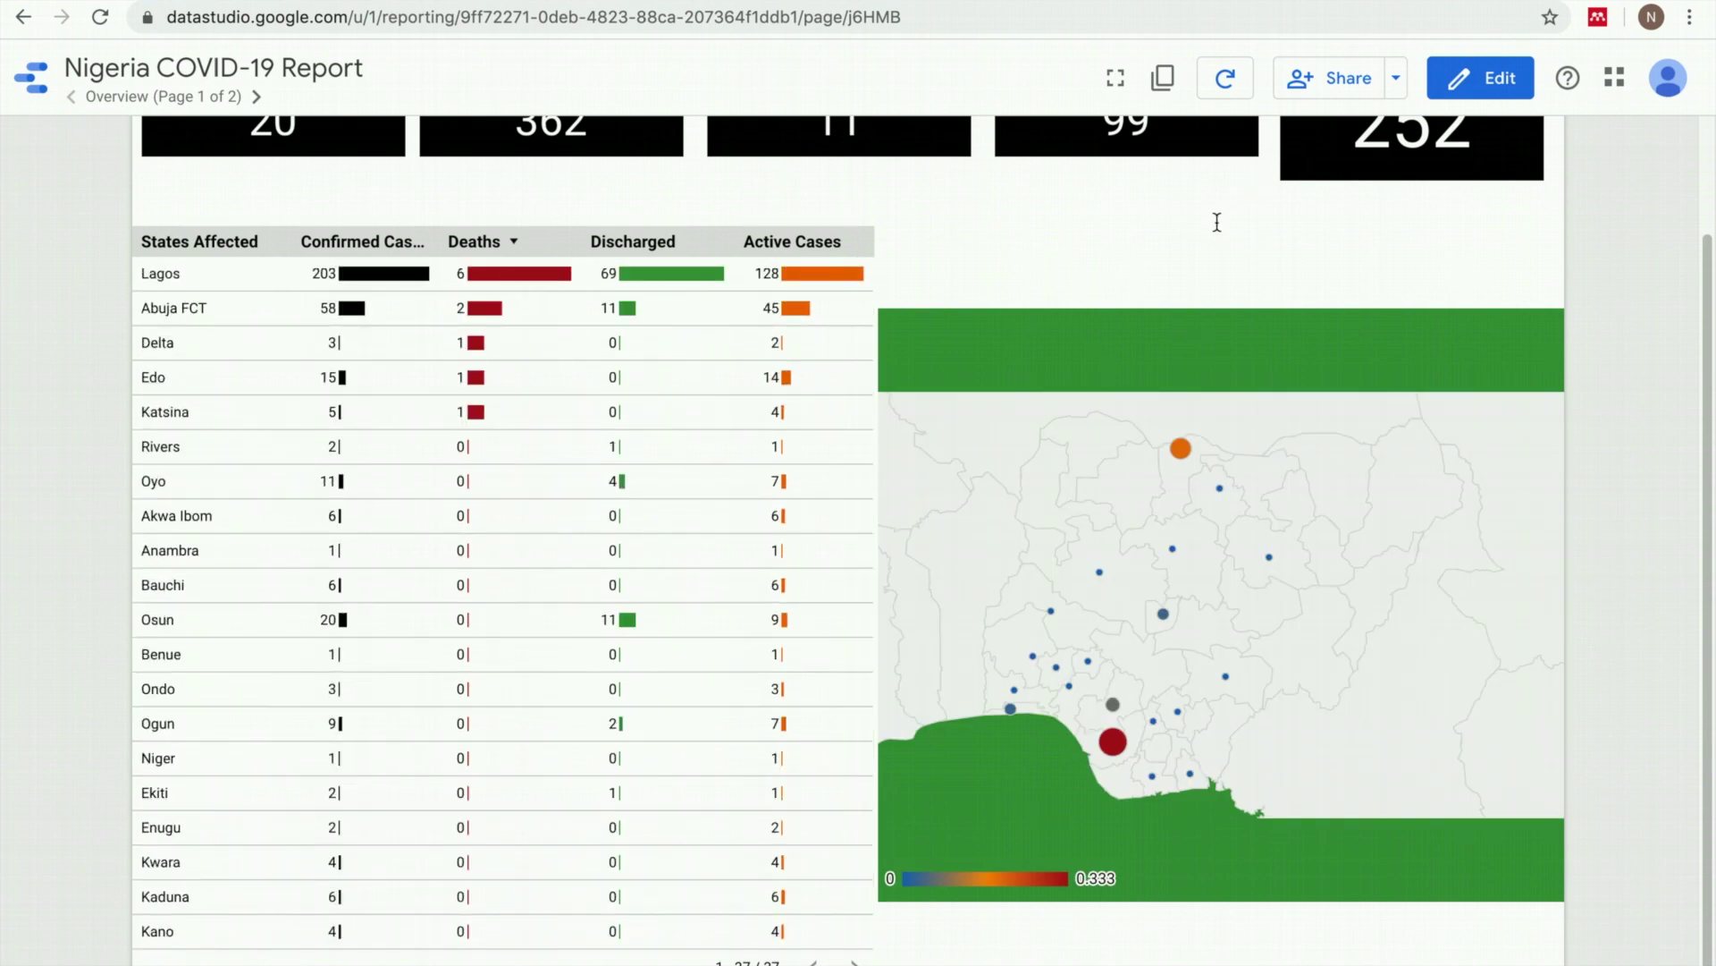
{"action": "left_click", "coordinate": [1186, 454]}
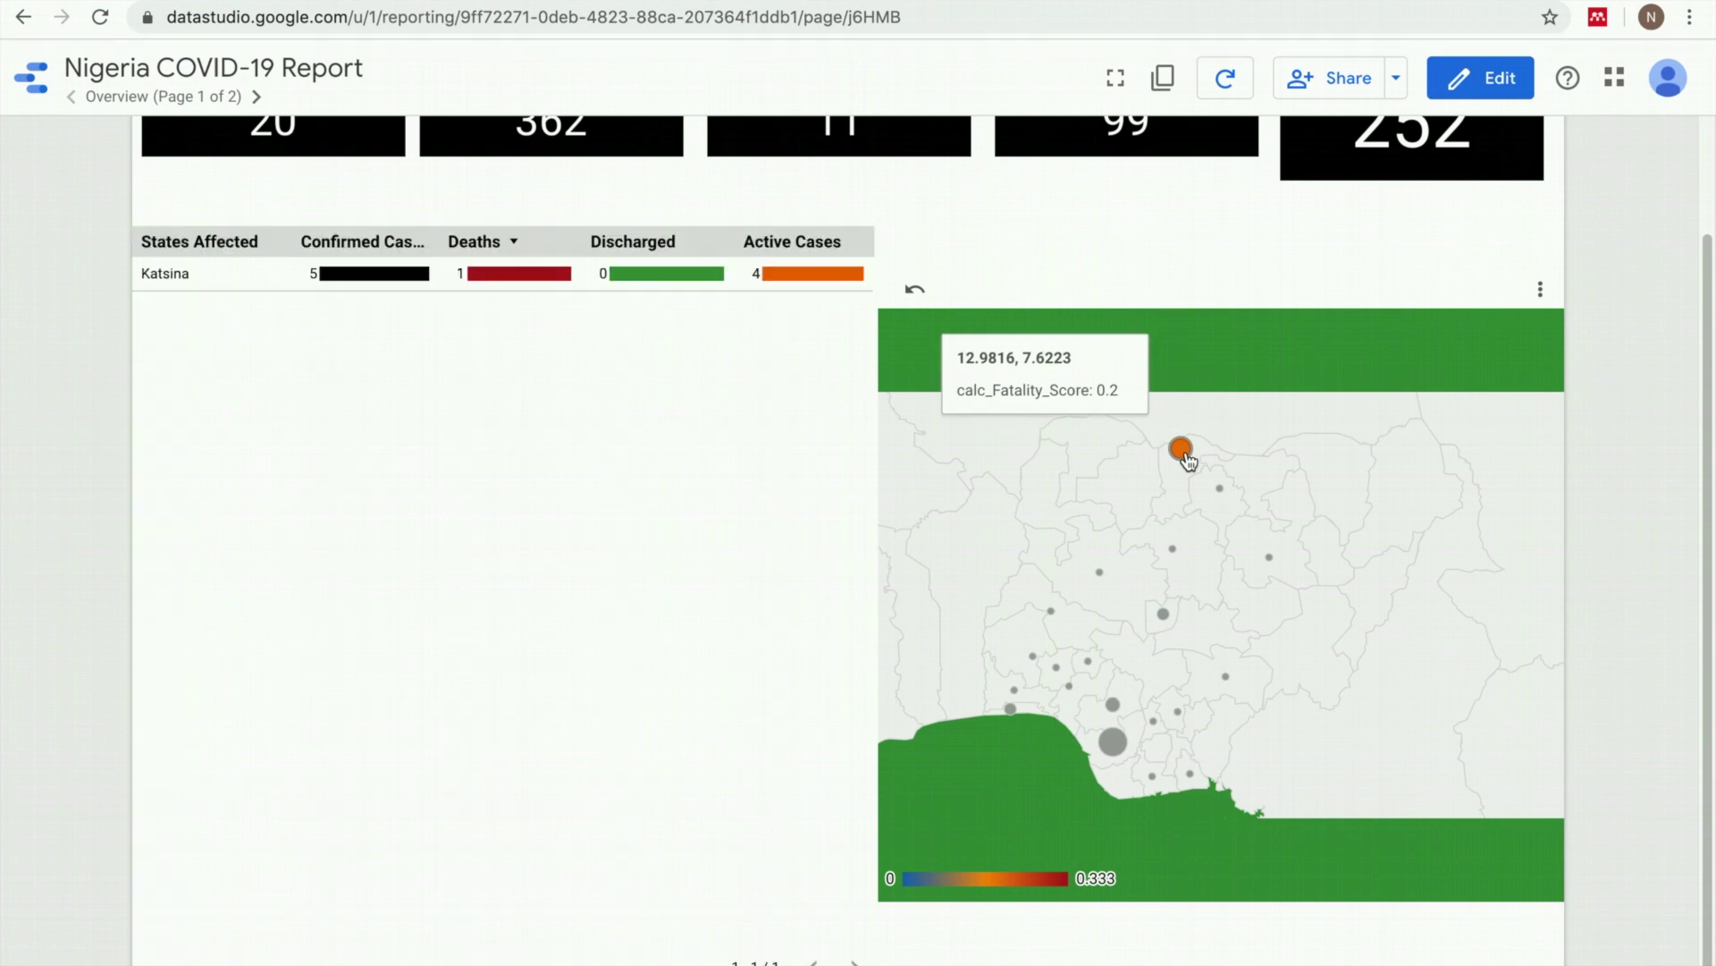
{"action": "left_click", "coordinate": [1122, 742]}
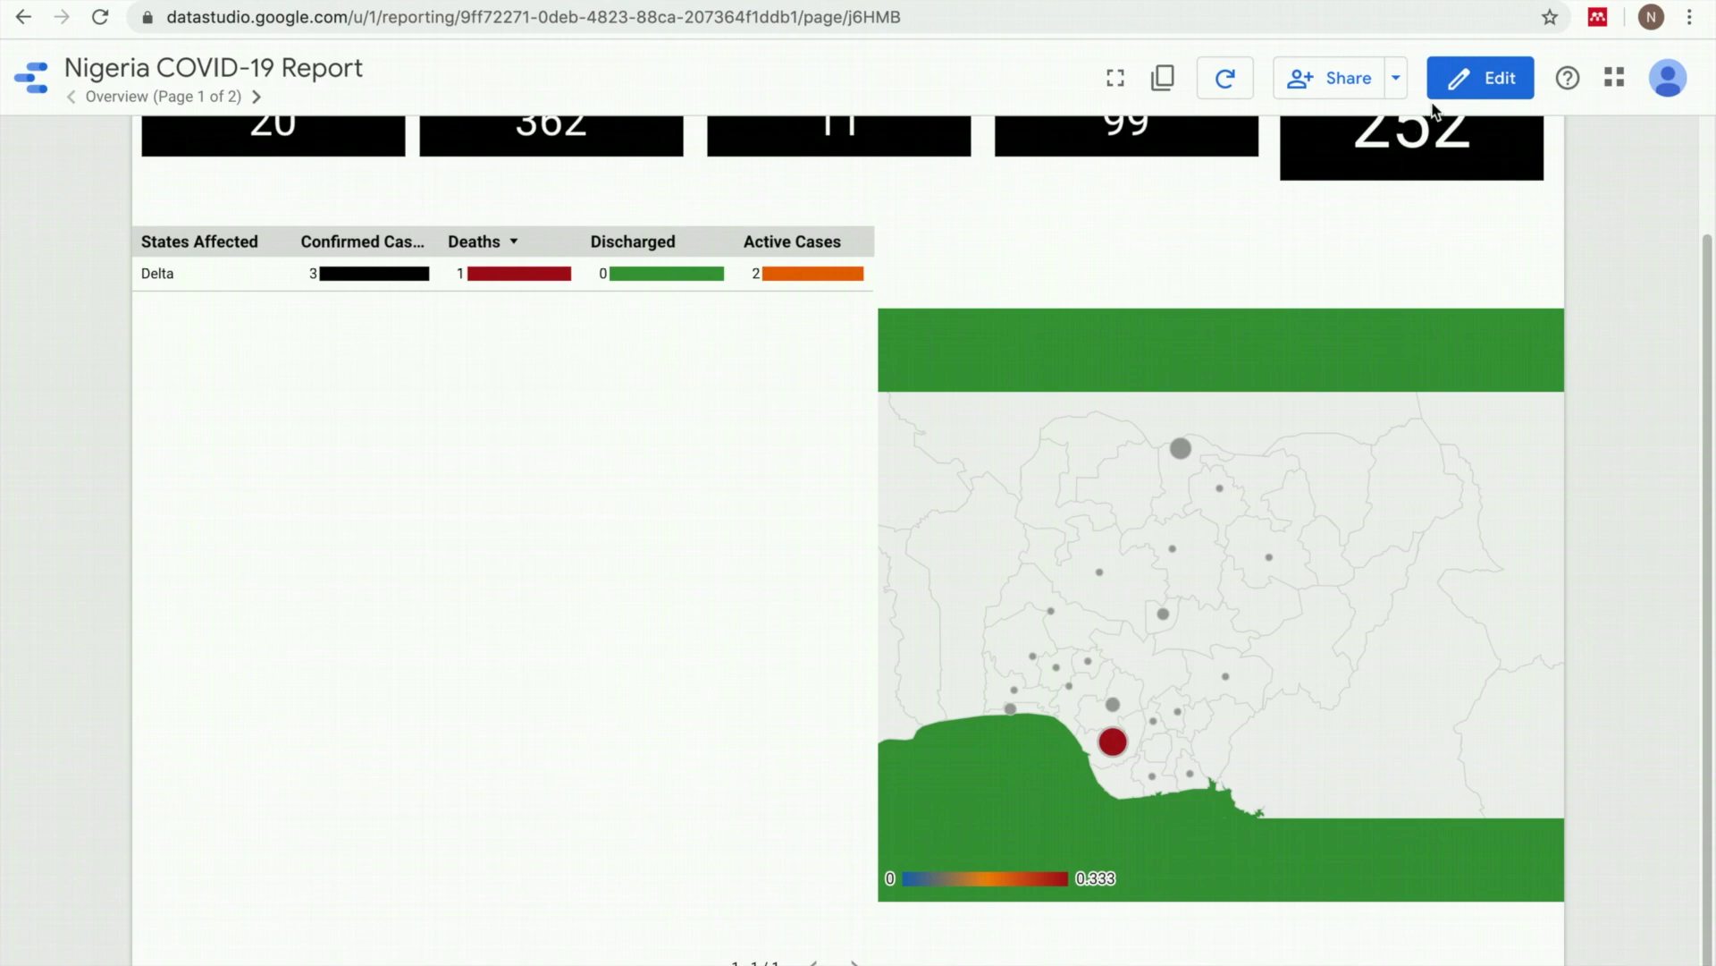
- Return to editing and add a text box on the green band above the map reading "Case Fatality Ratio by State"
{"action": "left_click", "coordinate": [1477, 86]}
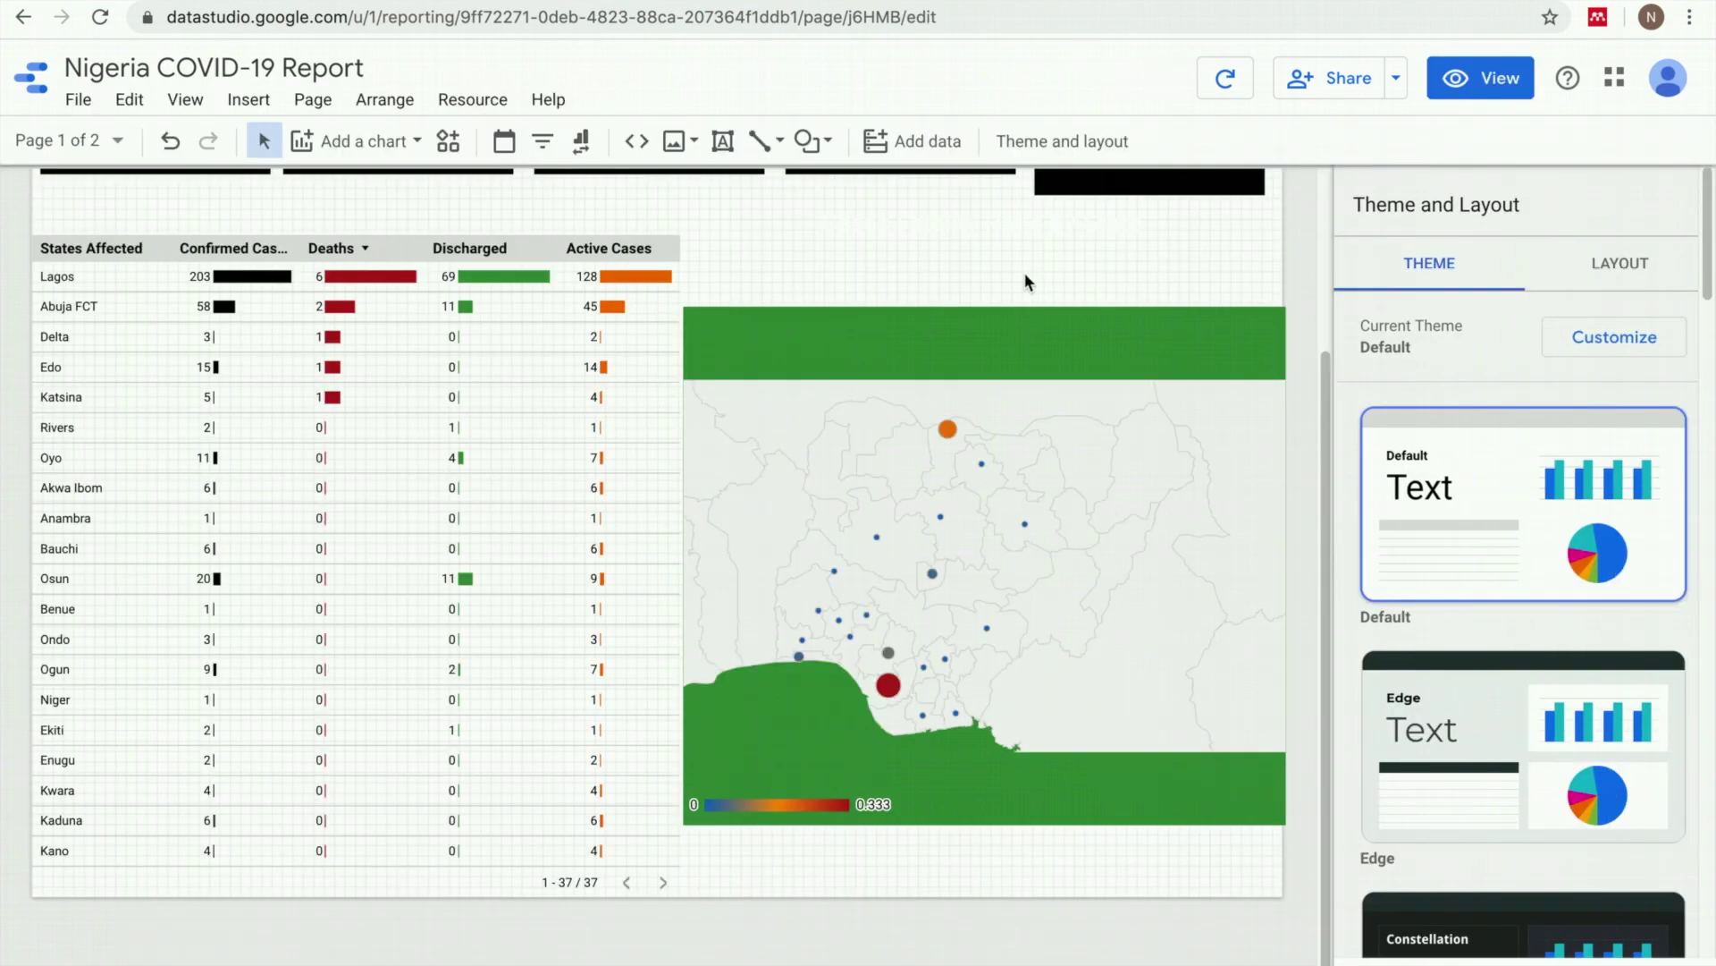
{"action": "scroll", "coordinate": [970, 277], "scroll_direction": "up", "scroll_amount": 3}
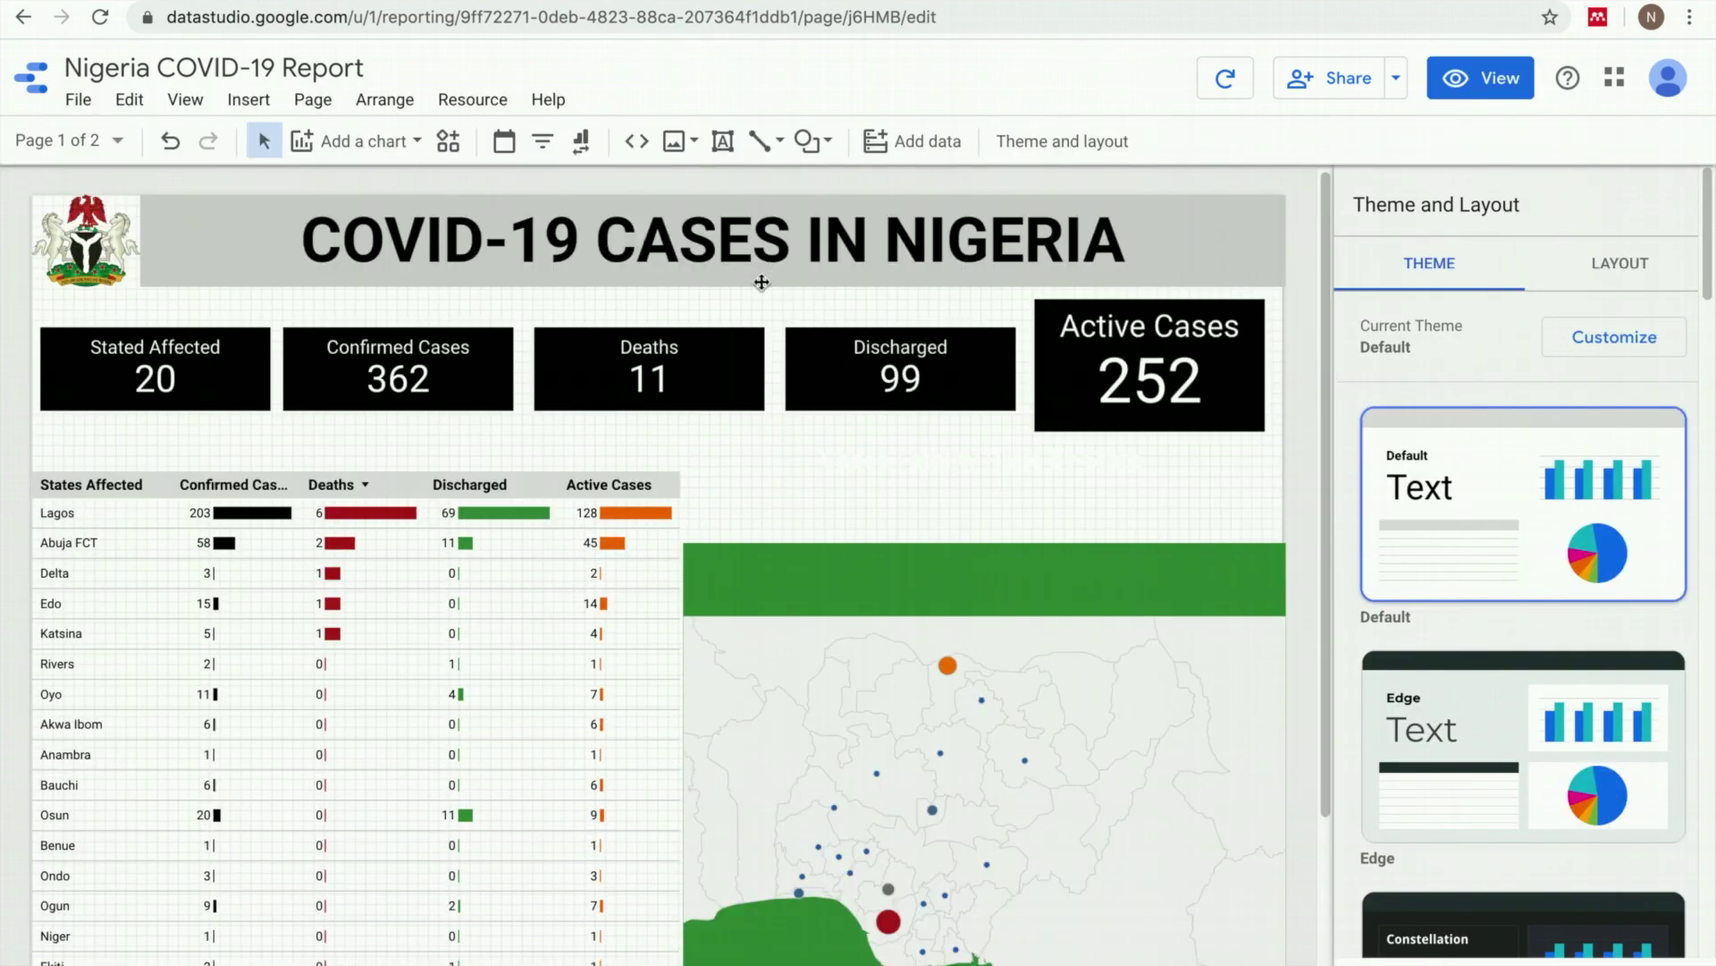
{"action": "left_click", "coordinate": [725, 152]}
{"action": "left_click_drag", "start_coordinate": [769, 560], "coordinate": [1219, 611]}
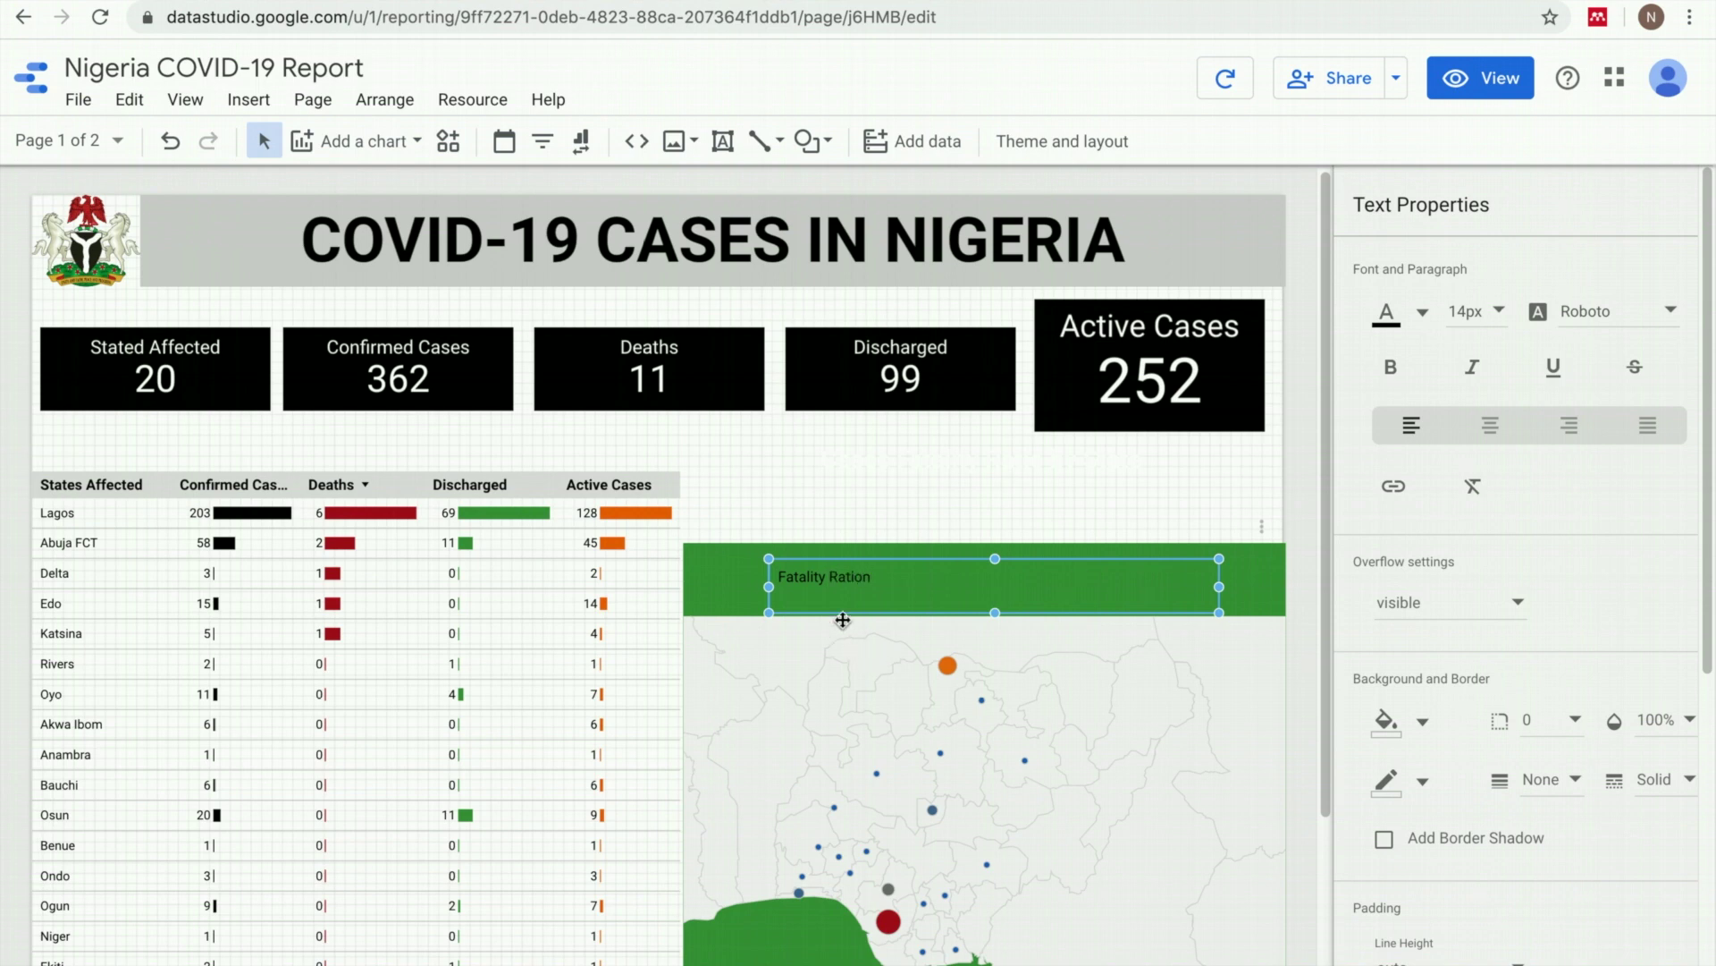
{"action": "type", "text": "Case"}
{"action": "key", "text": "End"}
{"action": "key", "text": "BackSpace"}
- Format the map title "Case Fatality Ratio by State" as centred, bold, white 24px text
{"action": "key", "text": "ctrl+a"}
{"action": "left_click", "coordinate": [1491, 426]}
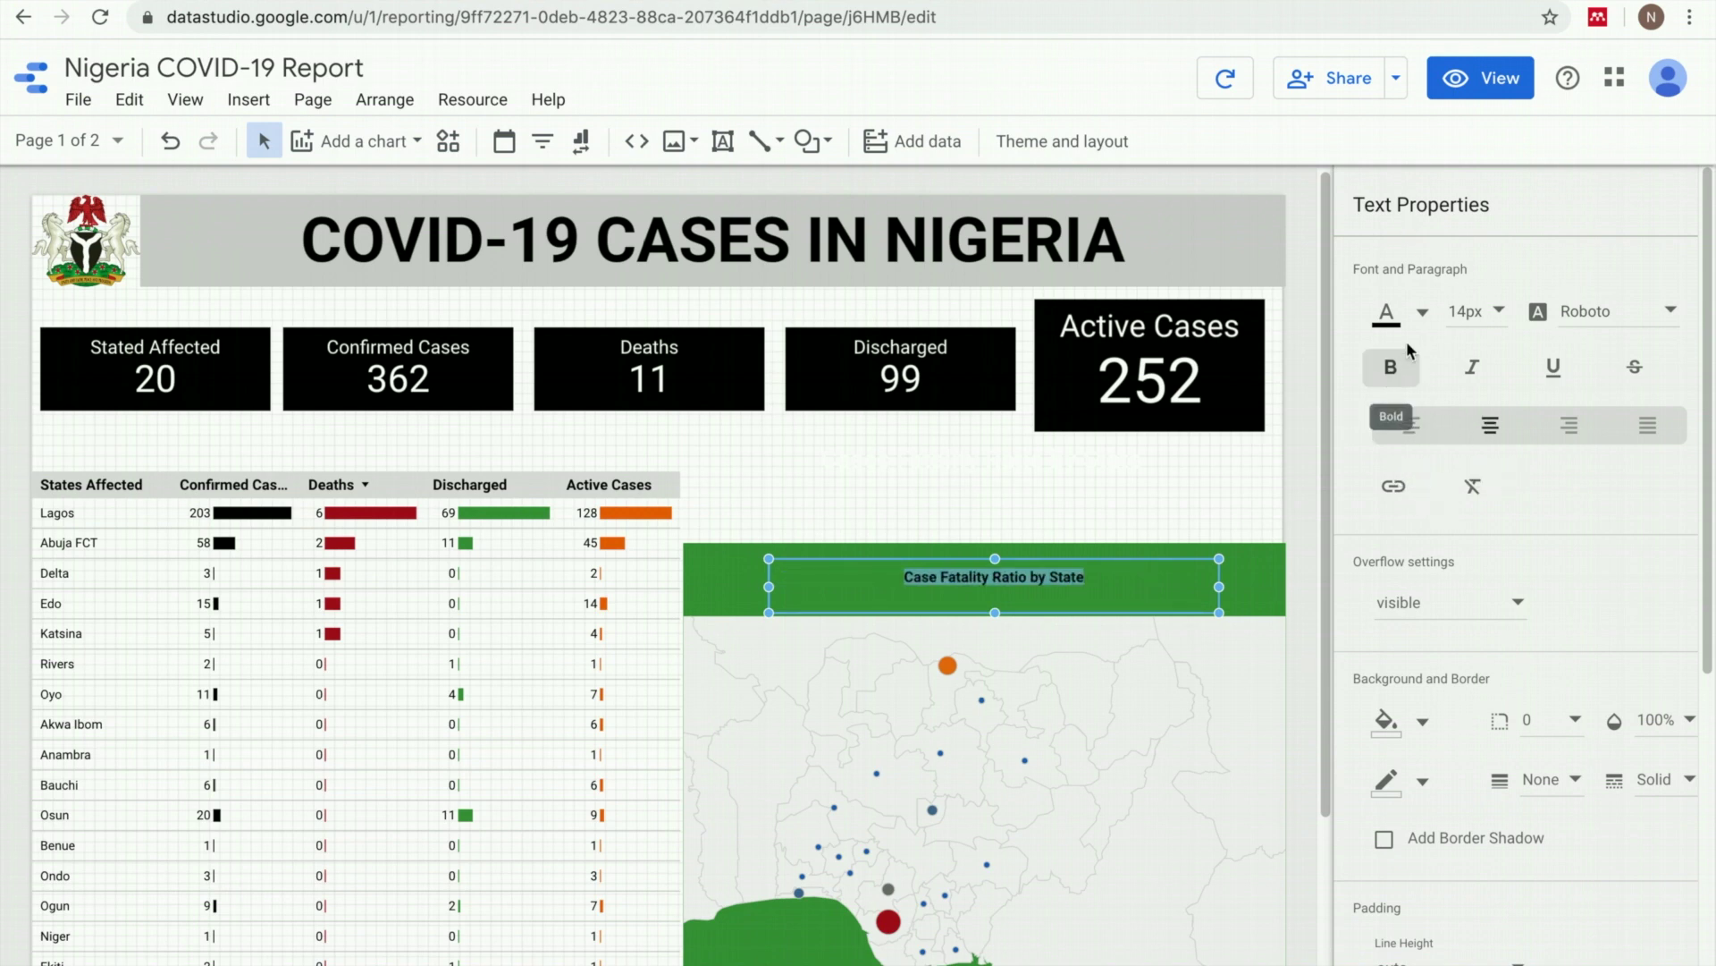
{"action": "left_click", "coordinate": [1421, 313]}
{"action": "left_click", "coordinate": [1649, 352]}
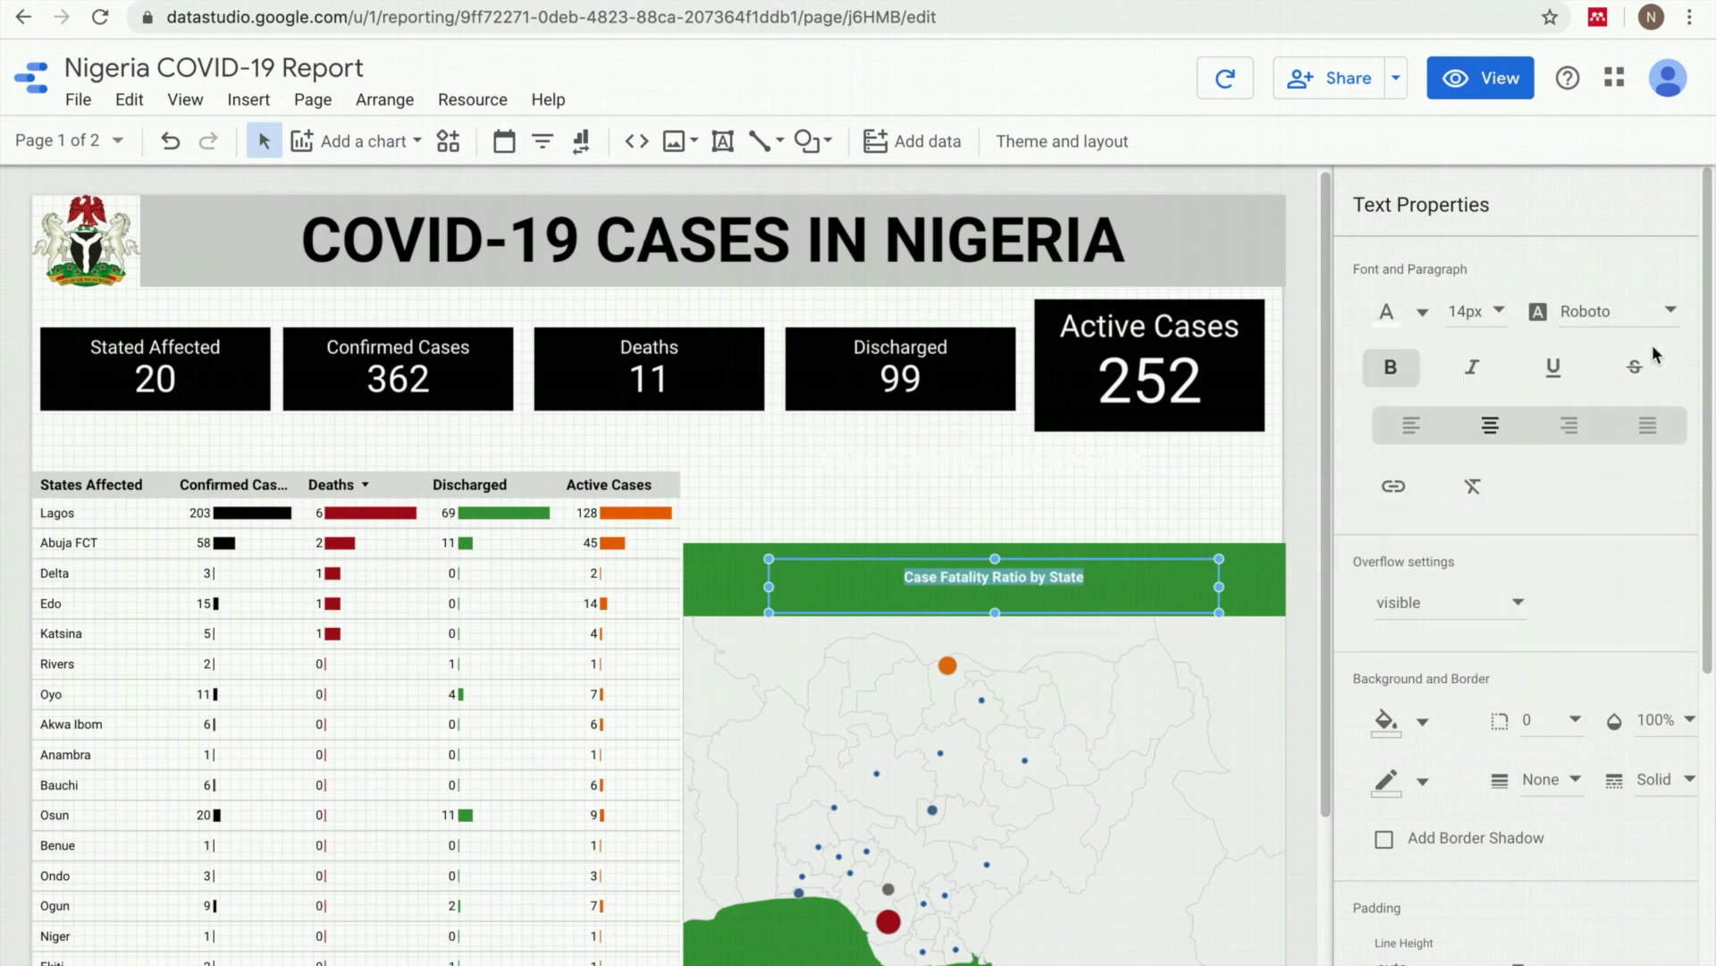
{"action": "left_click", "coordinate": [1507, 326]}
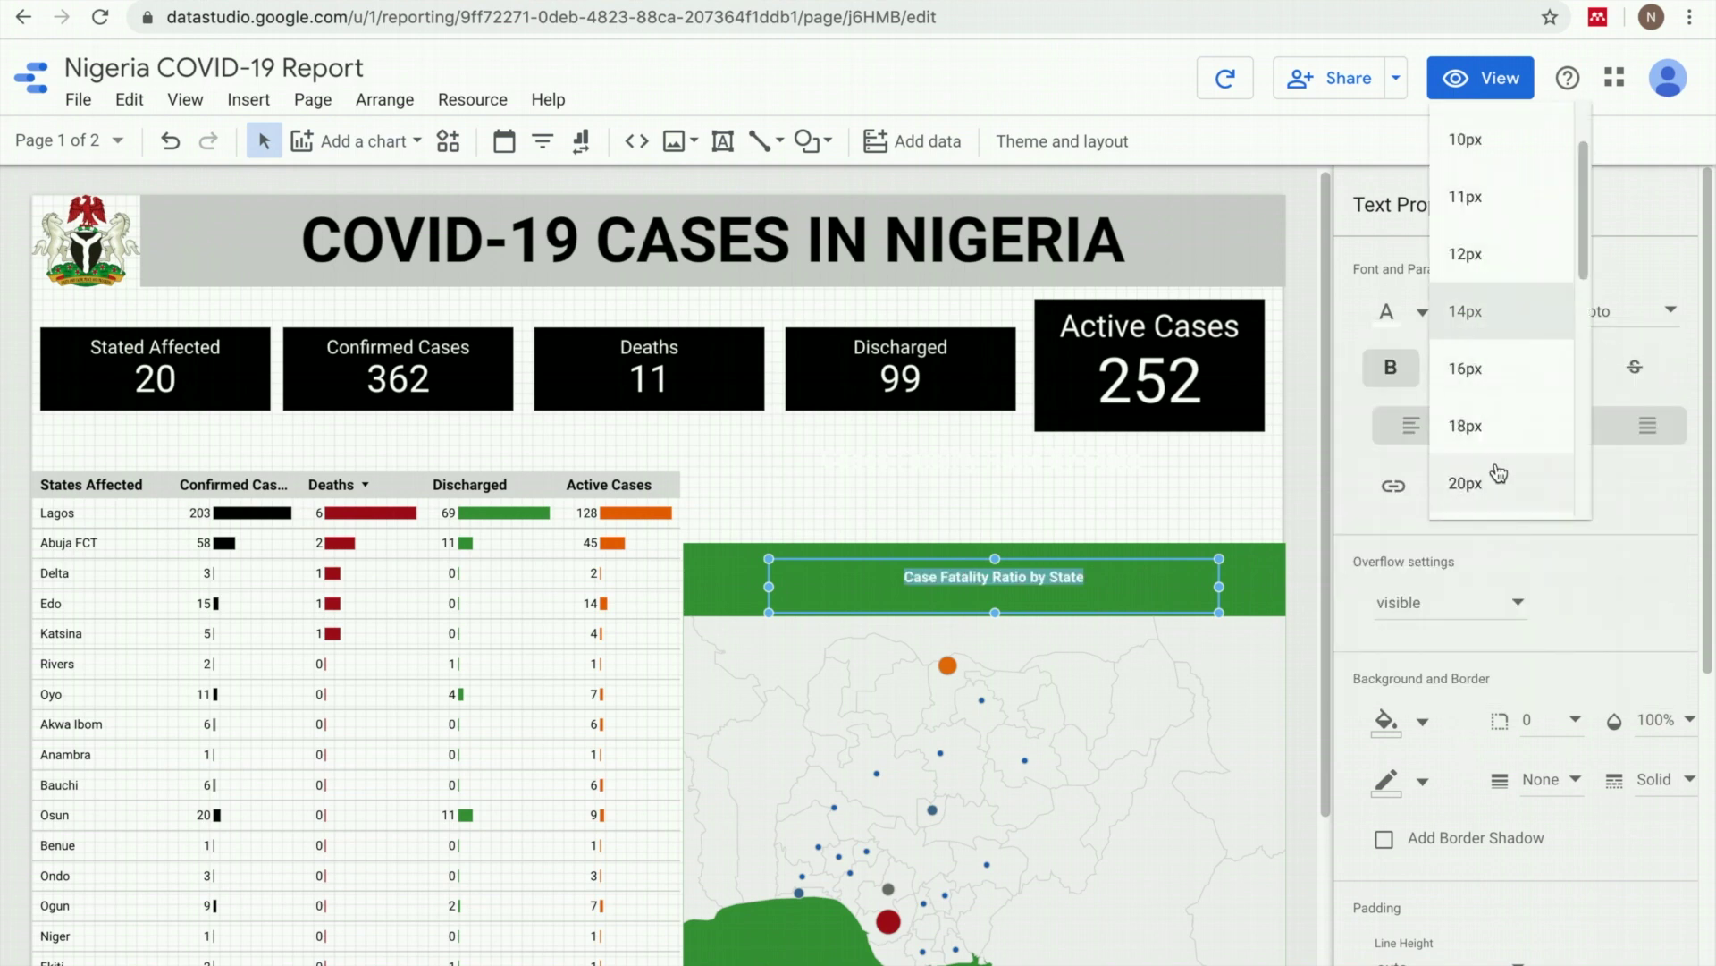
{"action": "left_click", "coordinate": [1485, 438]}
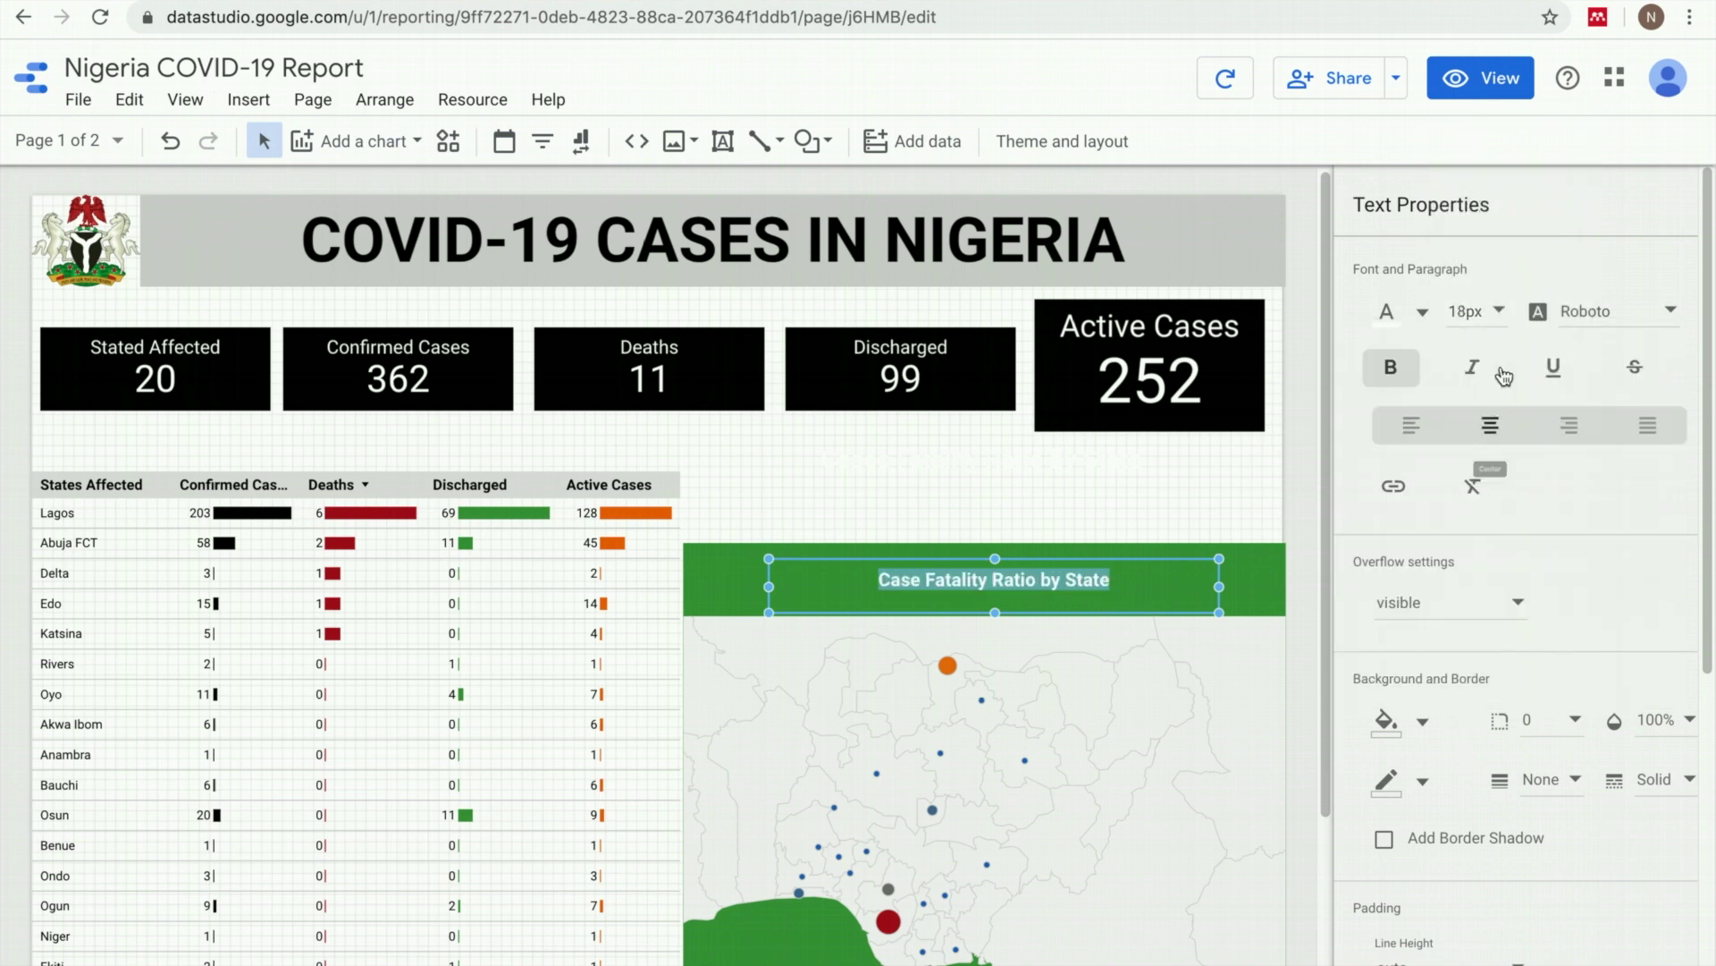
{"action": "left_click", "coordinate": [1501, 313]}
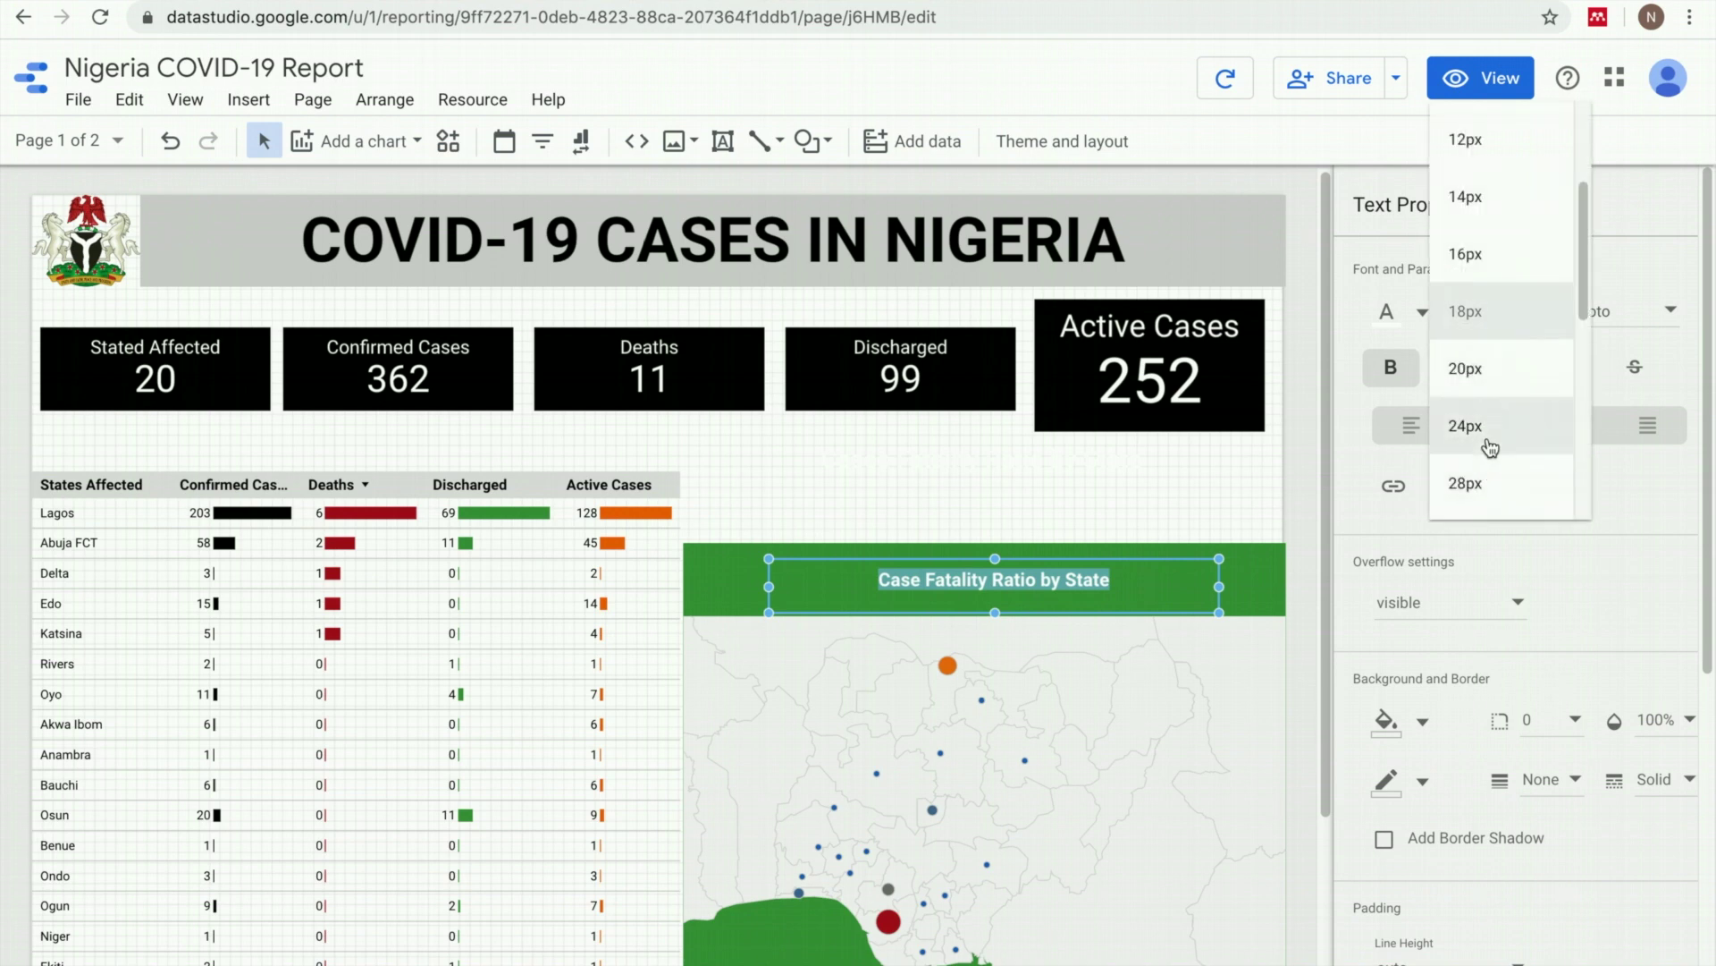
{"action": "left_click", "coordinate": [1490, 446]}
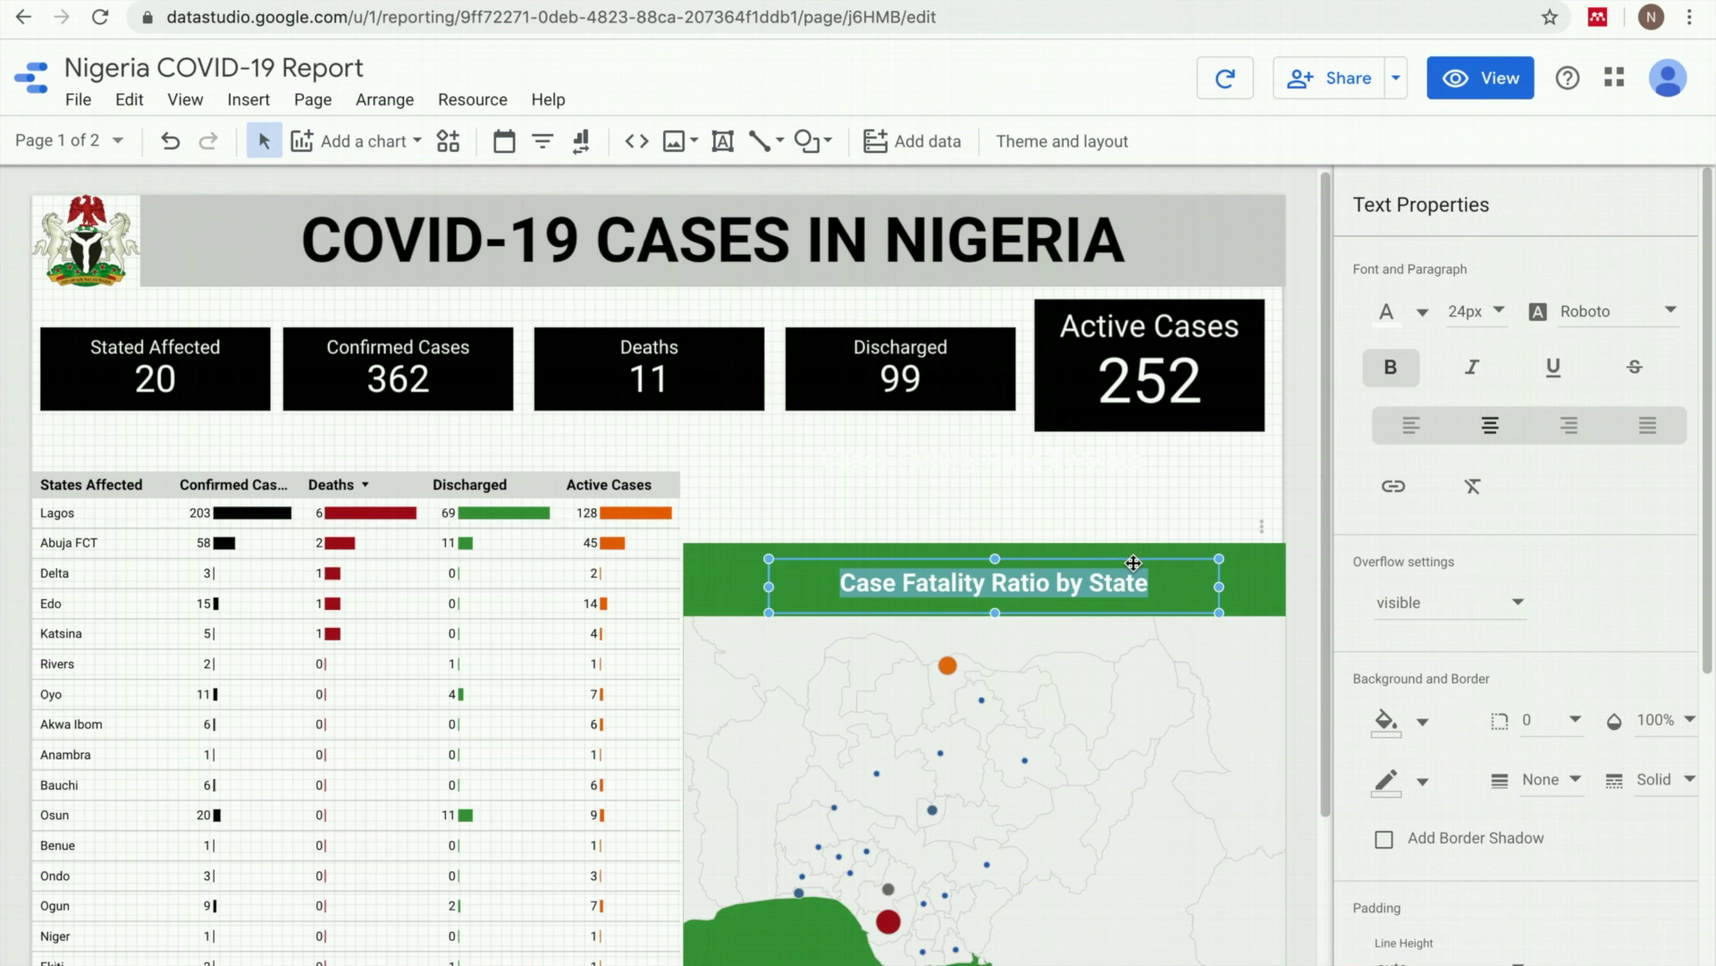
- Preview the page in view mode, return to editing, and move the map and its title up together, level with the table's header
{"action": "left_click", "coordinate": [1487, 90]}
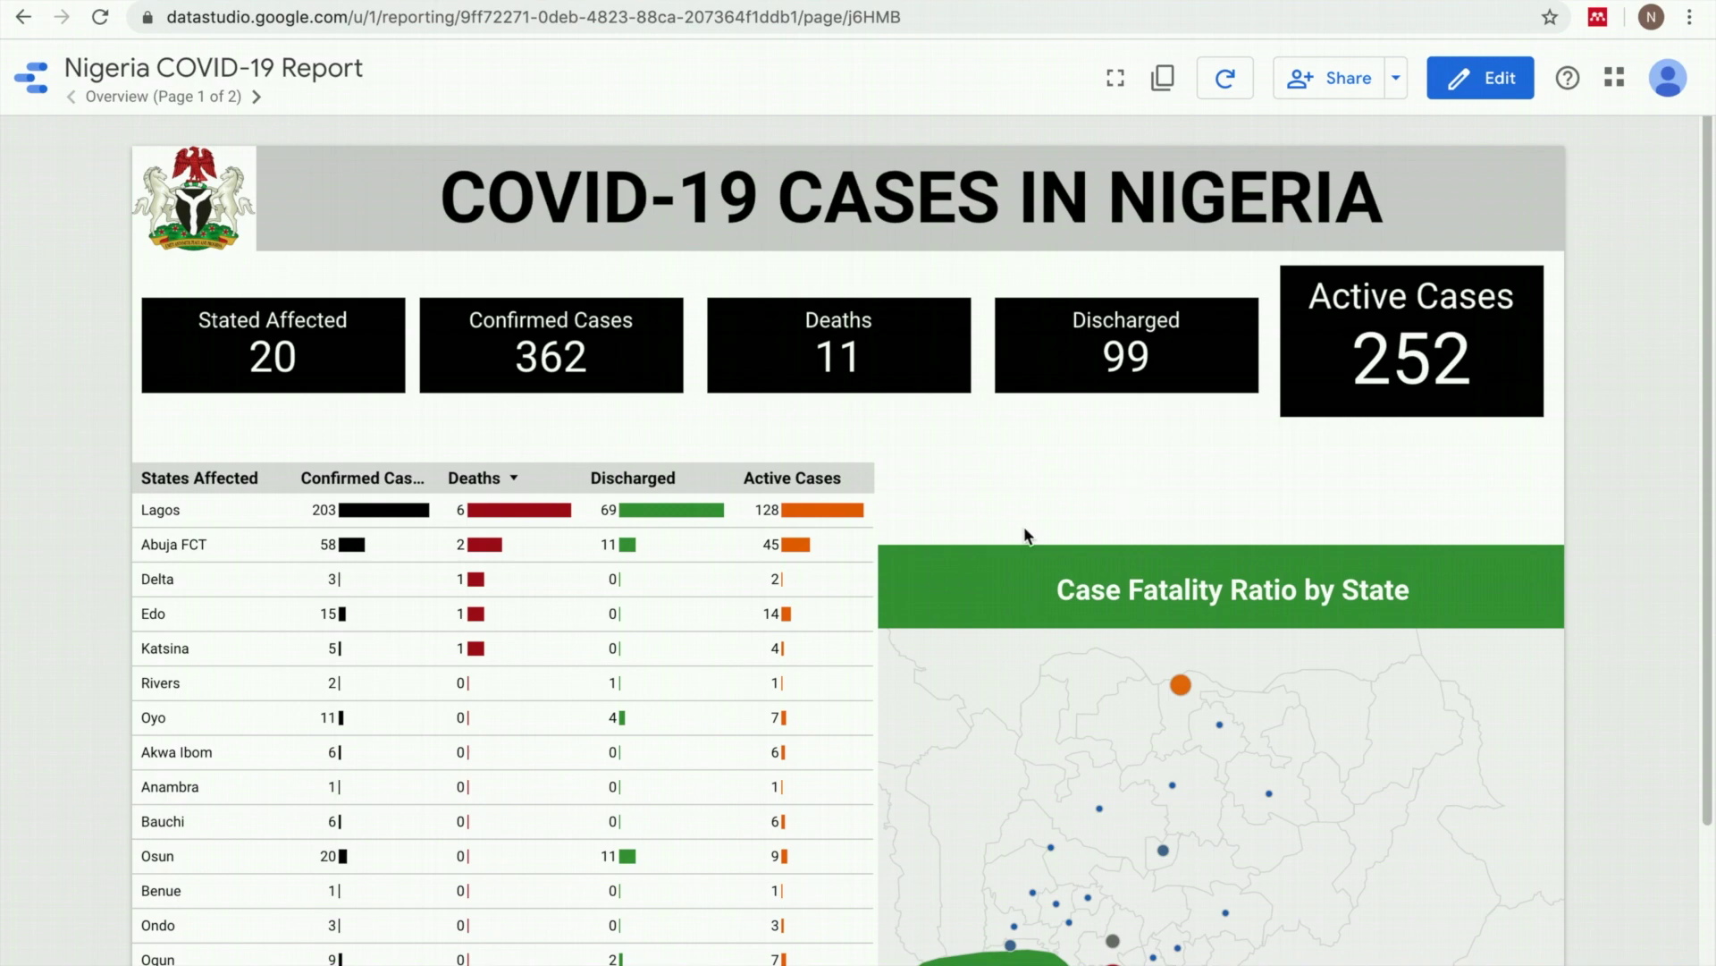
{"action": "scroll", "coordinate": [1024, 530], "scroll_direction": "down", "scroll_amount": 3}
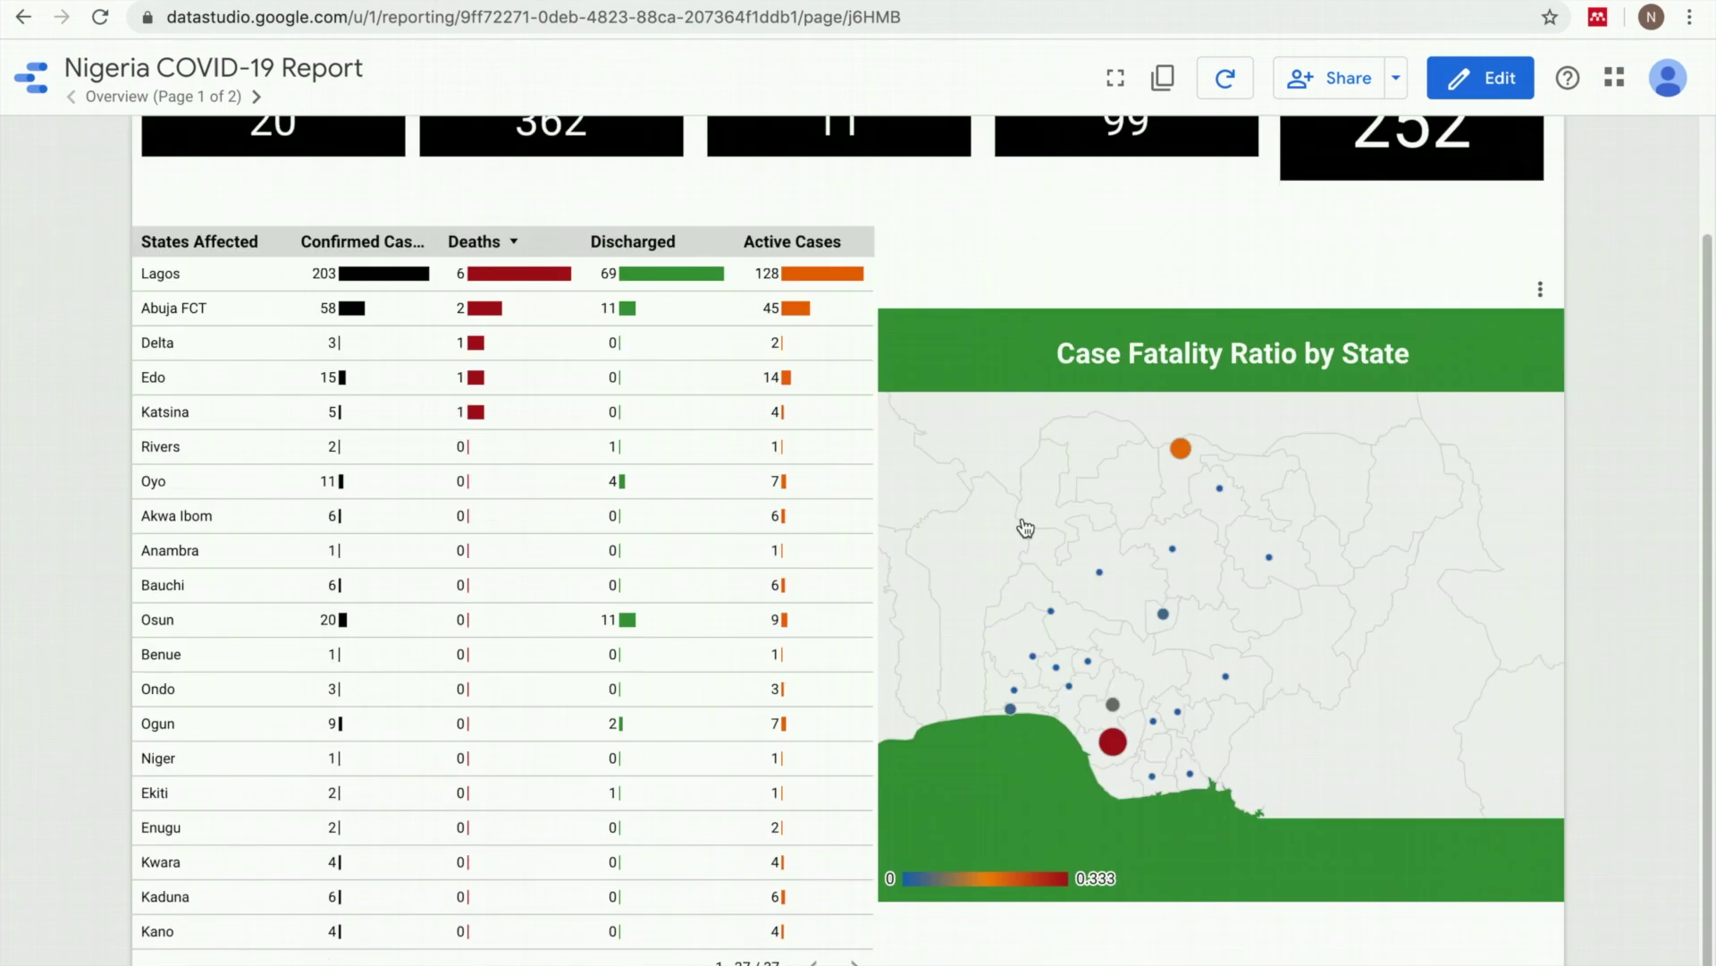
{"action": "left_click", "coordinate": [1481, 77]}
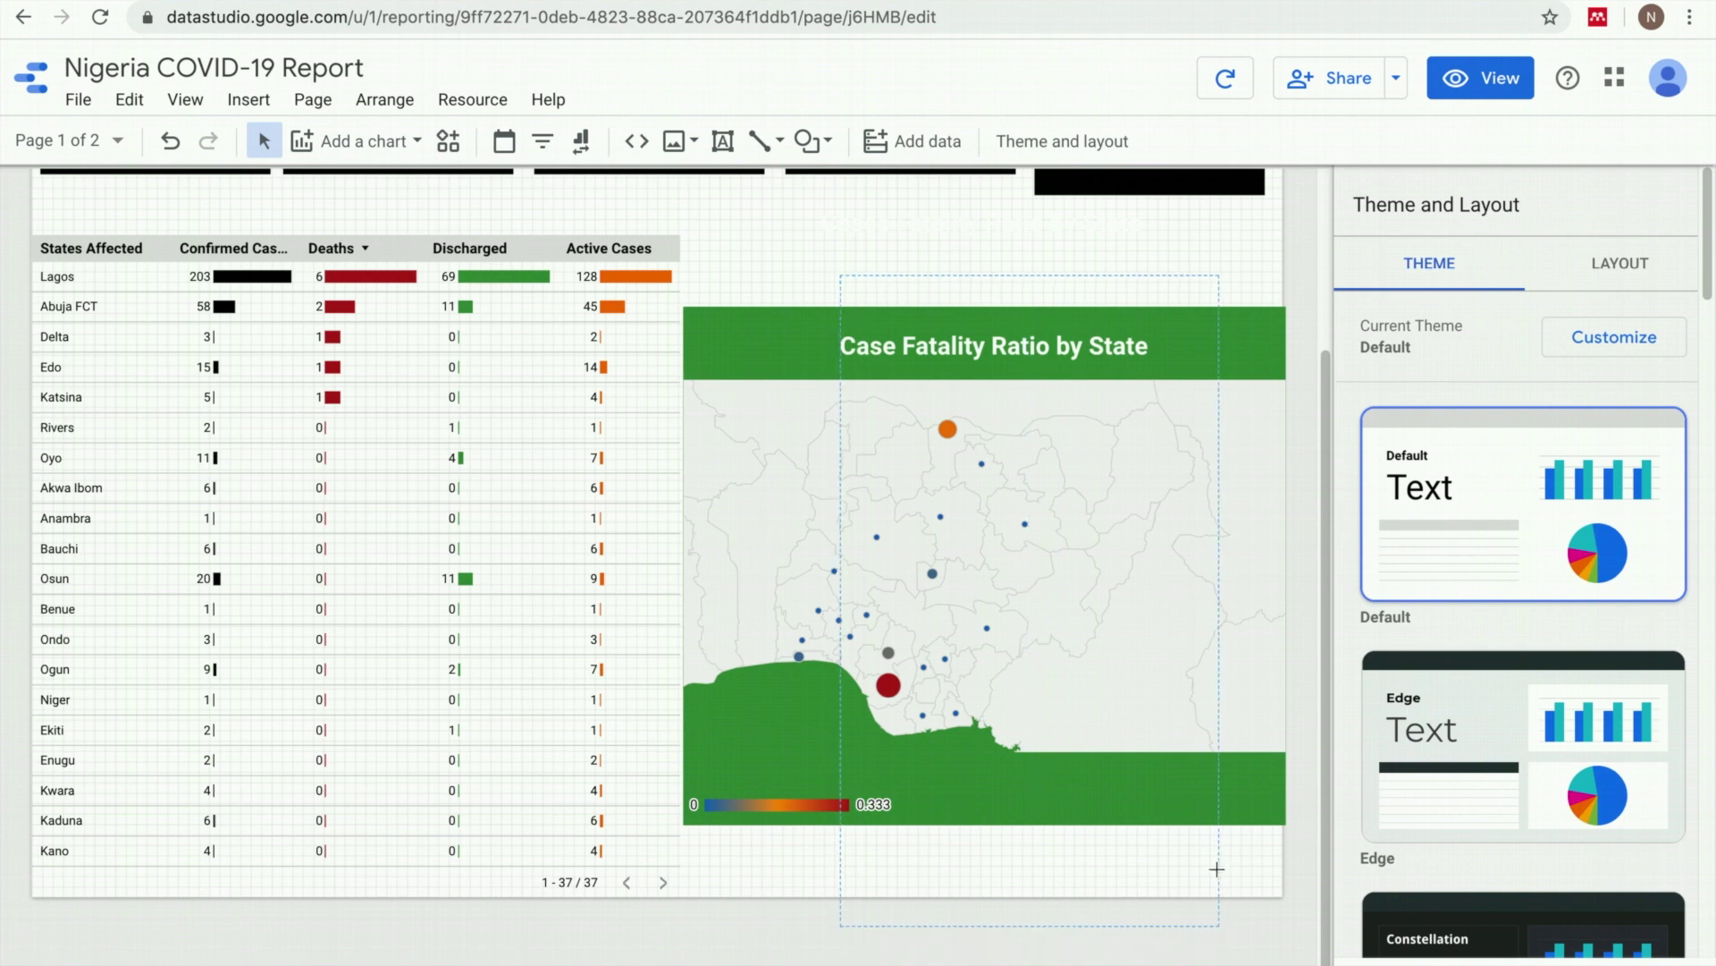
{"action": "left_click", "coordinate": [1221, 817]}
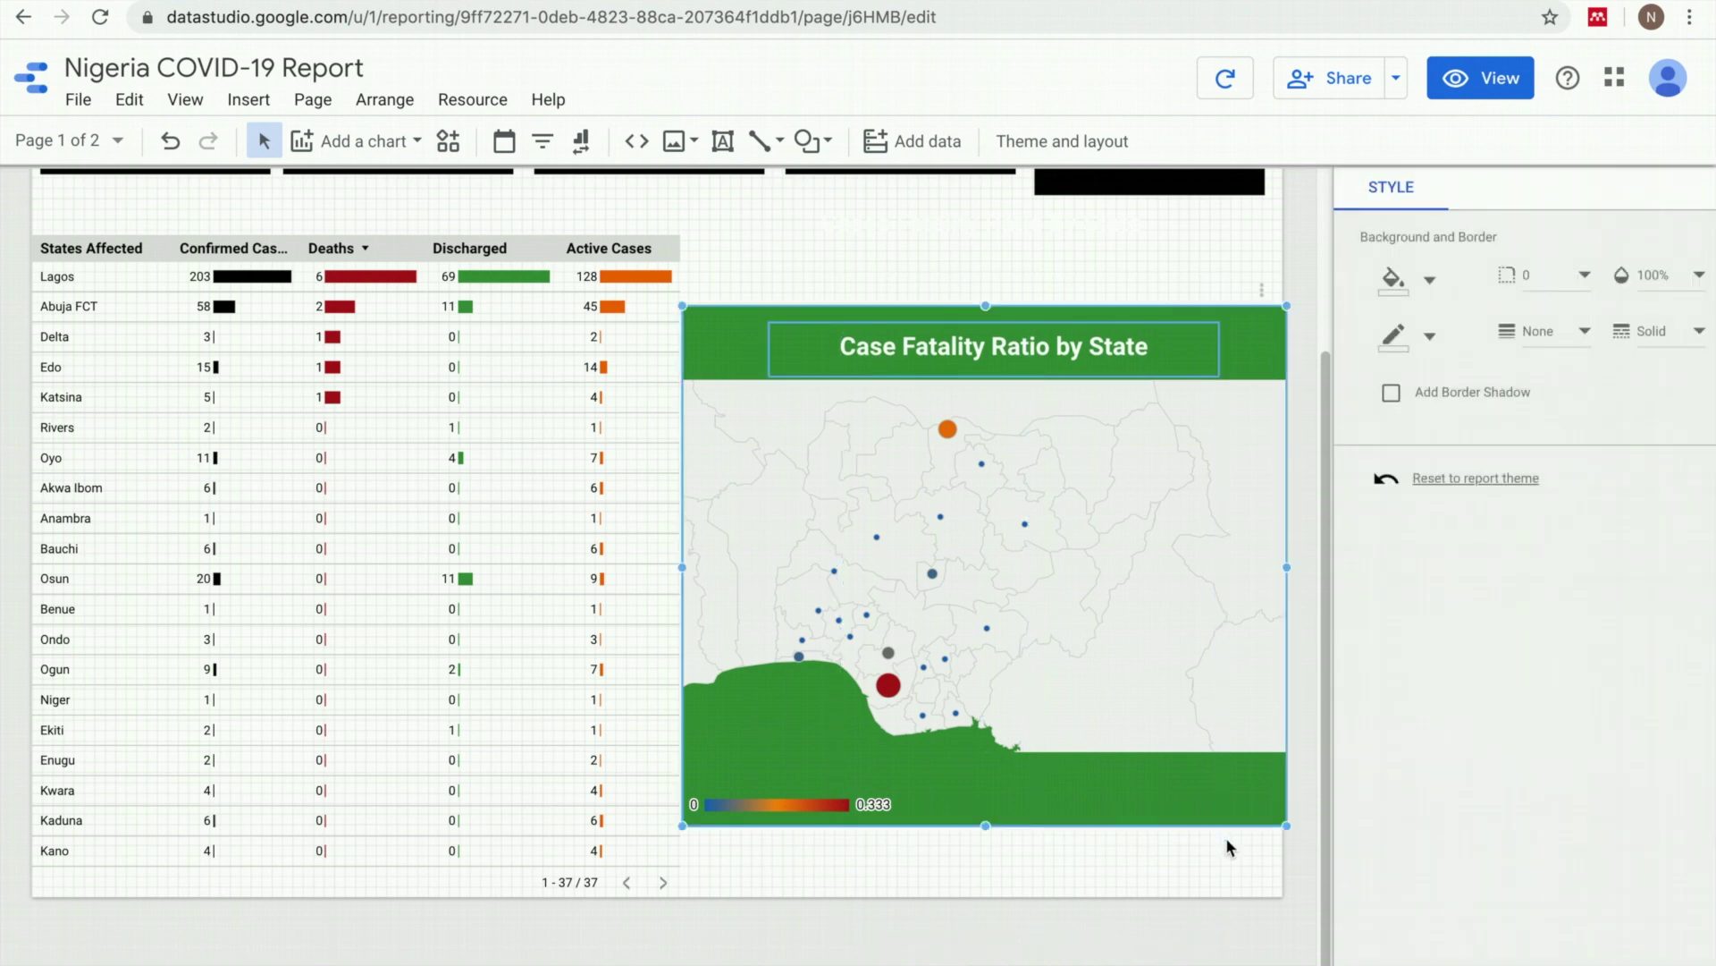
{"action": "key", "text": "Up"}
{"action": "key", "text": "Up"}
{"action": "key", "text": "Up"}
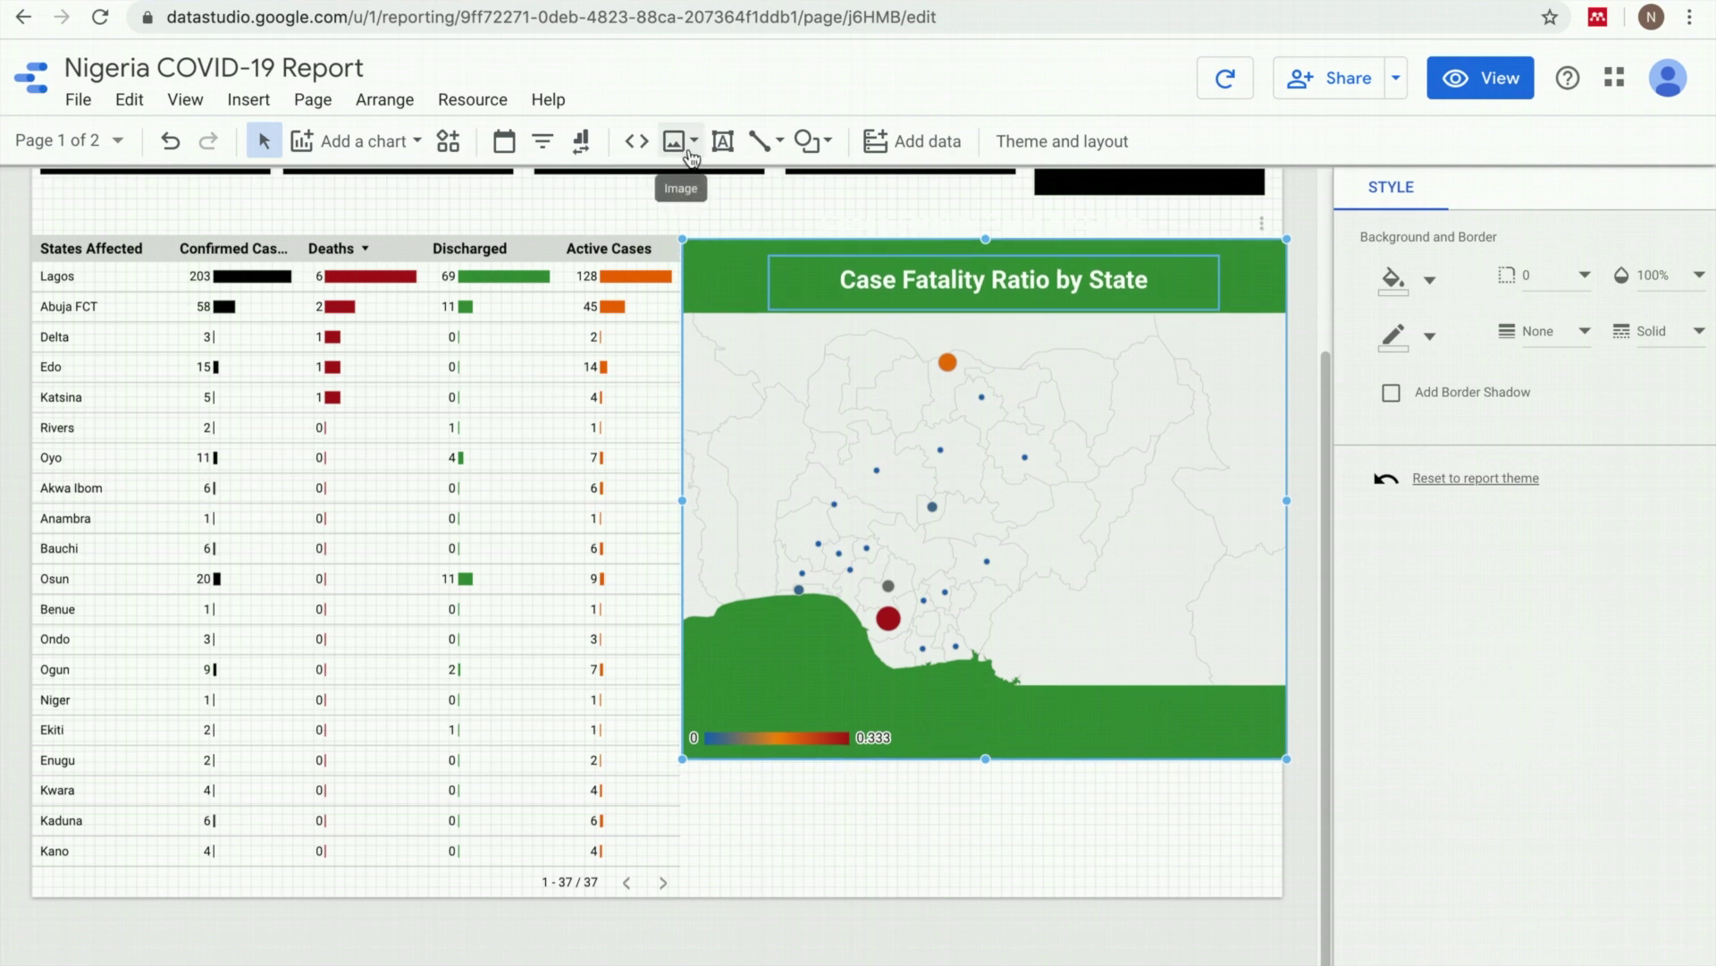
- Add a text box below the map reading "Fatality Ratio = No of Death/No of confirmed cases"
{"action": "left_click", "coordinate": [722, 141]}
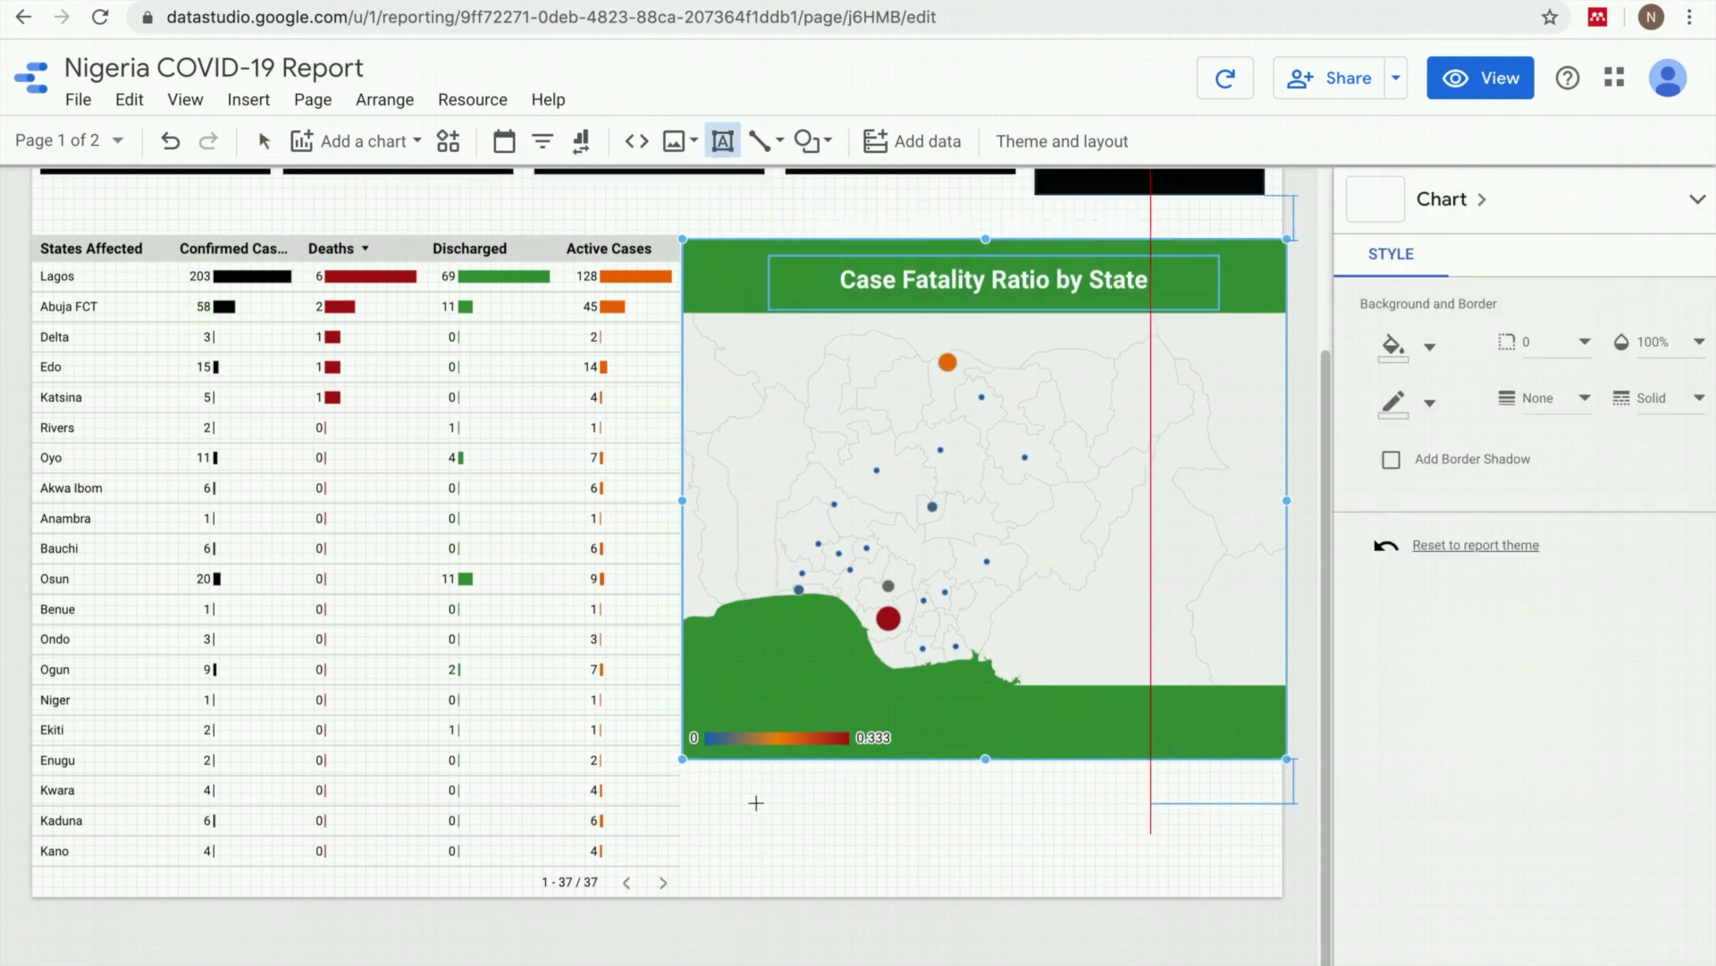
{"action": "left_click_drag", "start_coordinate": [739, 802], "coordinate": [1253, 866]}
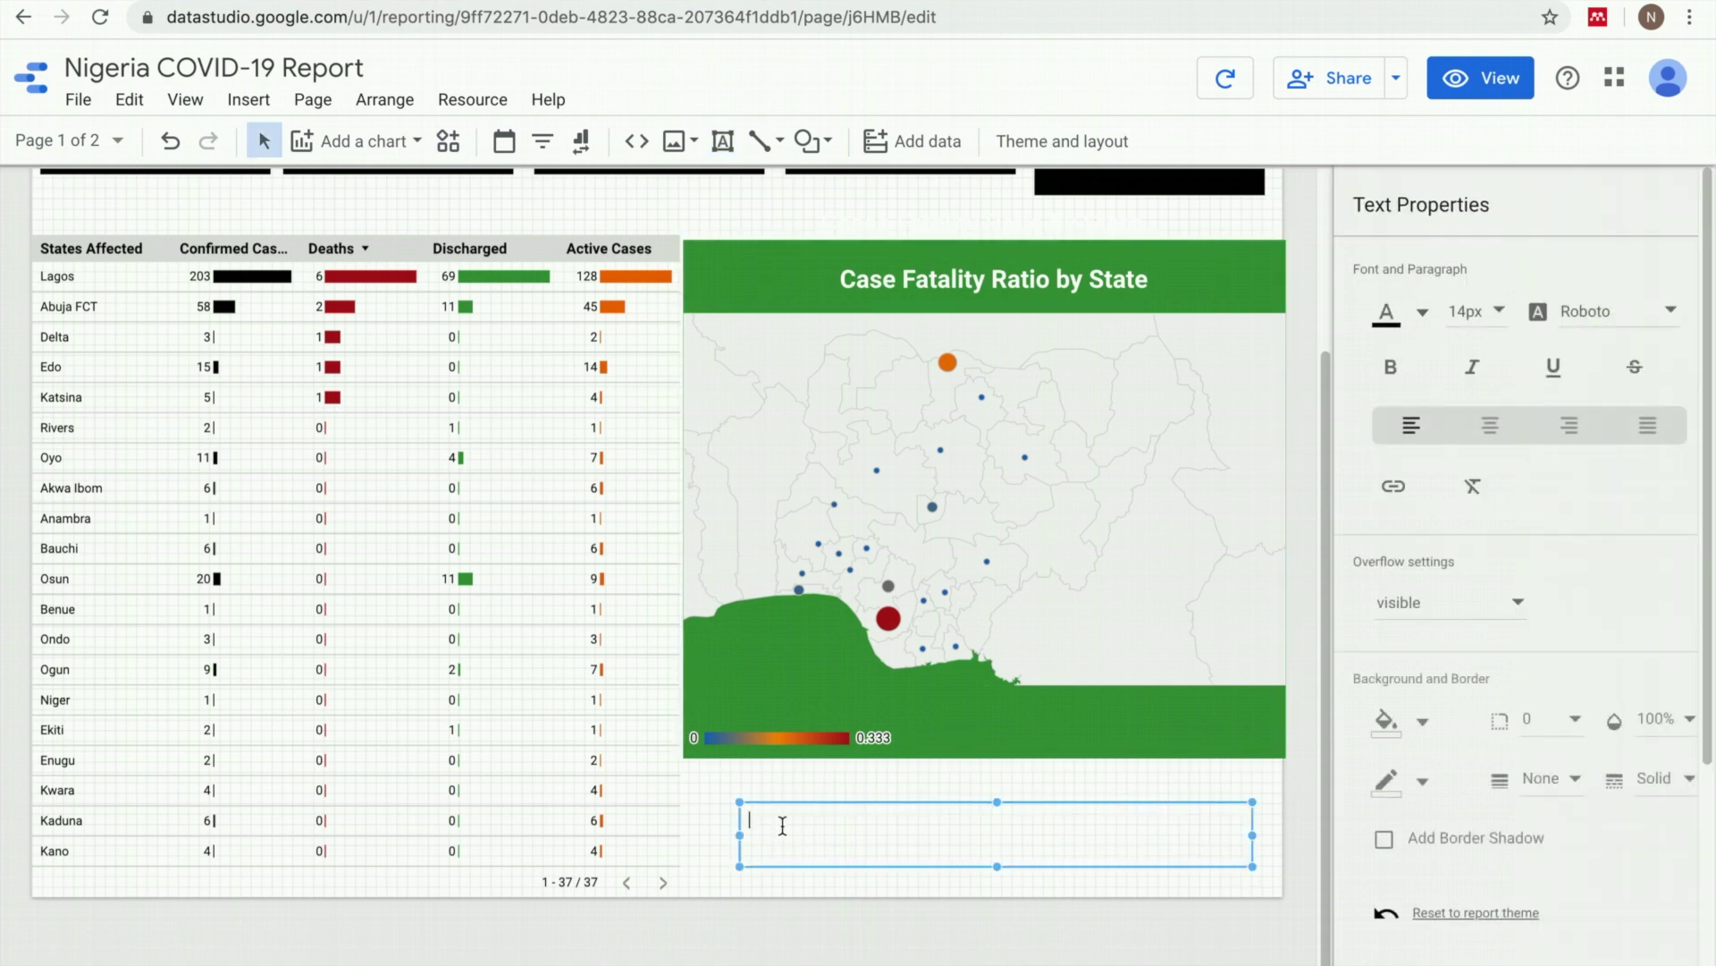
{"action": "type", "text": "Fatali"}
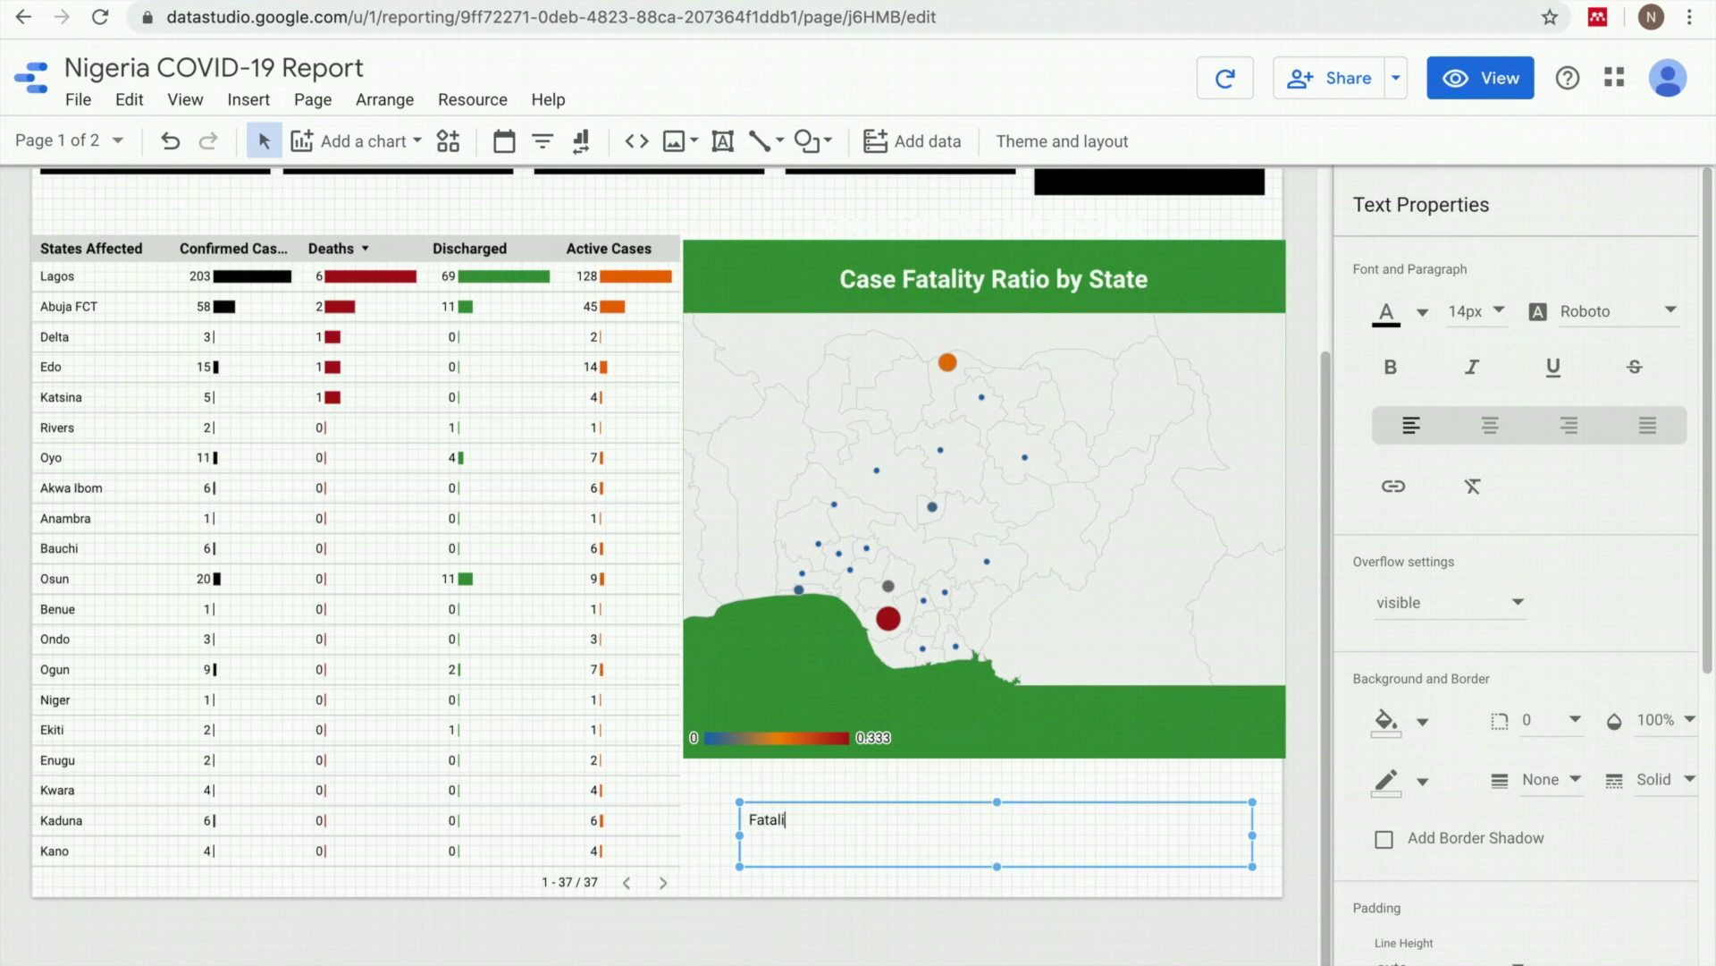
{"action": "type", "text": "ty Ratio"}
{"action": "type", "text": "No of Death/No of con"}
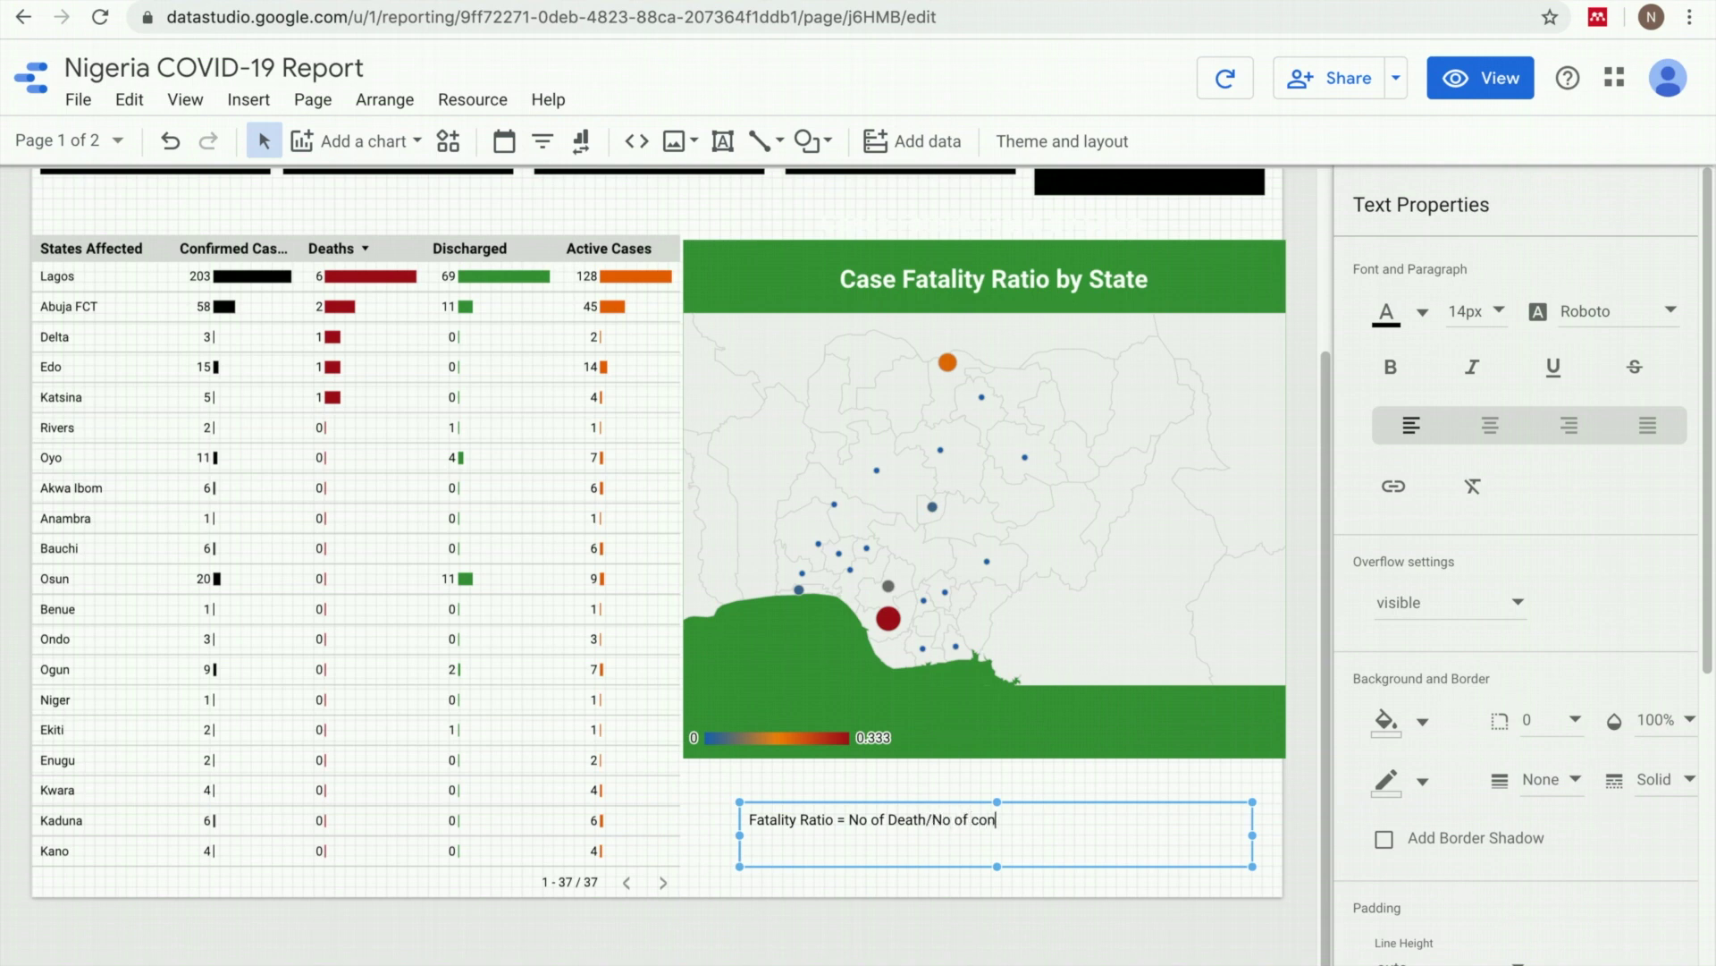
{"action": "type", "text": "firmed cases "}
- Add a second line to the note reading "Data sourced from NCDC and Data Hub"
{"action": "type", "text": "Data"}
{"action": "key", "text": "BackSpace"}
{"action": "key", "text": "BackSpace"}
{"action": "type", "text": "ed "}
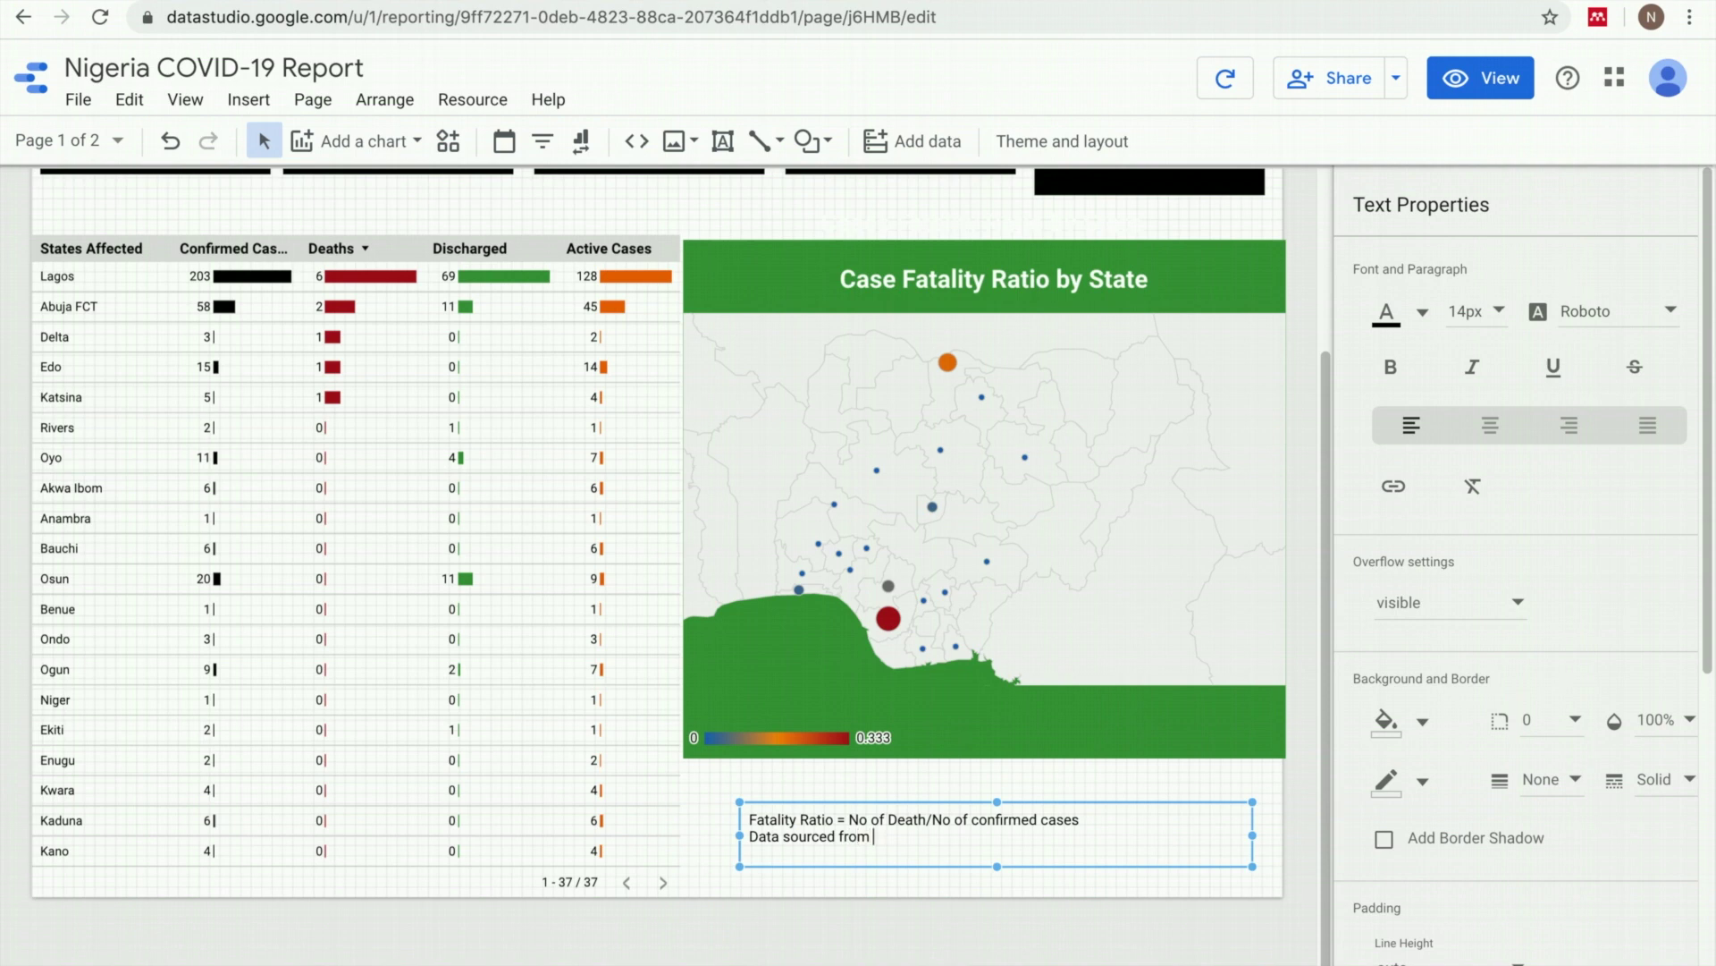
{"action": "type", "text": "from NCDC and"}
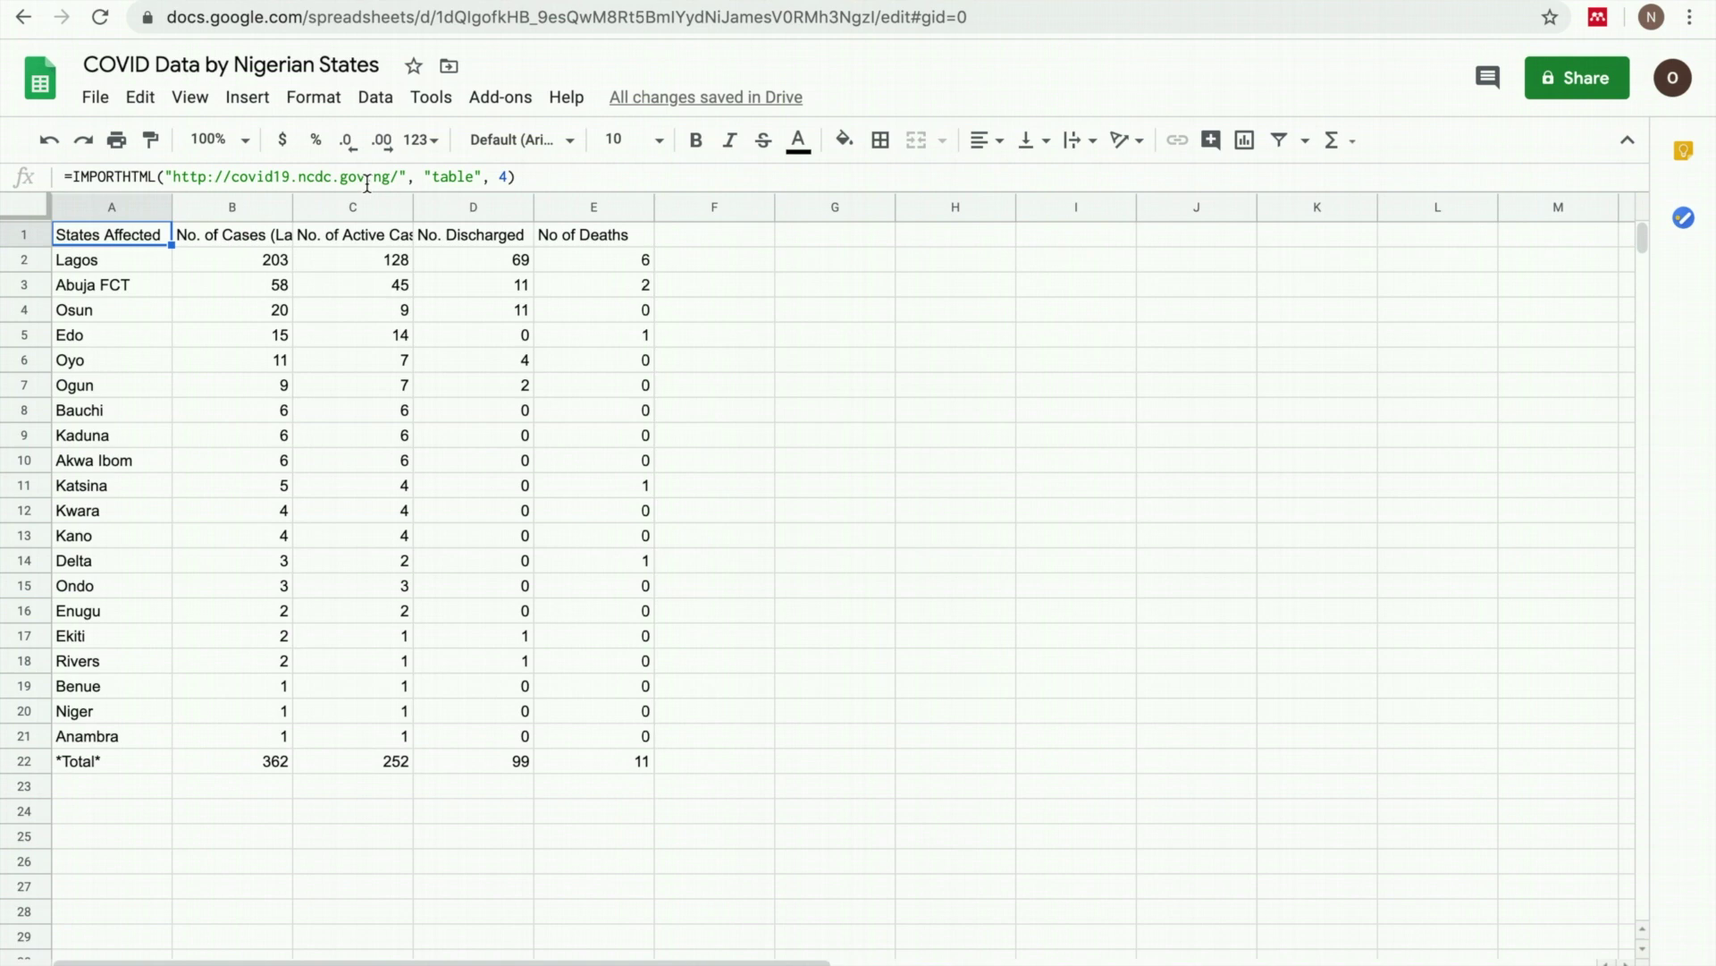
{"action": "left_click", "coordinate": [389, 177]}
{"action": "left_click_drag", "start_coordinate": [389, 177], "coordinate": [171, 177]}
{"action": "key", "text": "ctrl+c"}
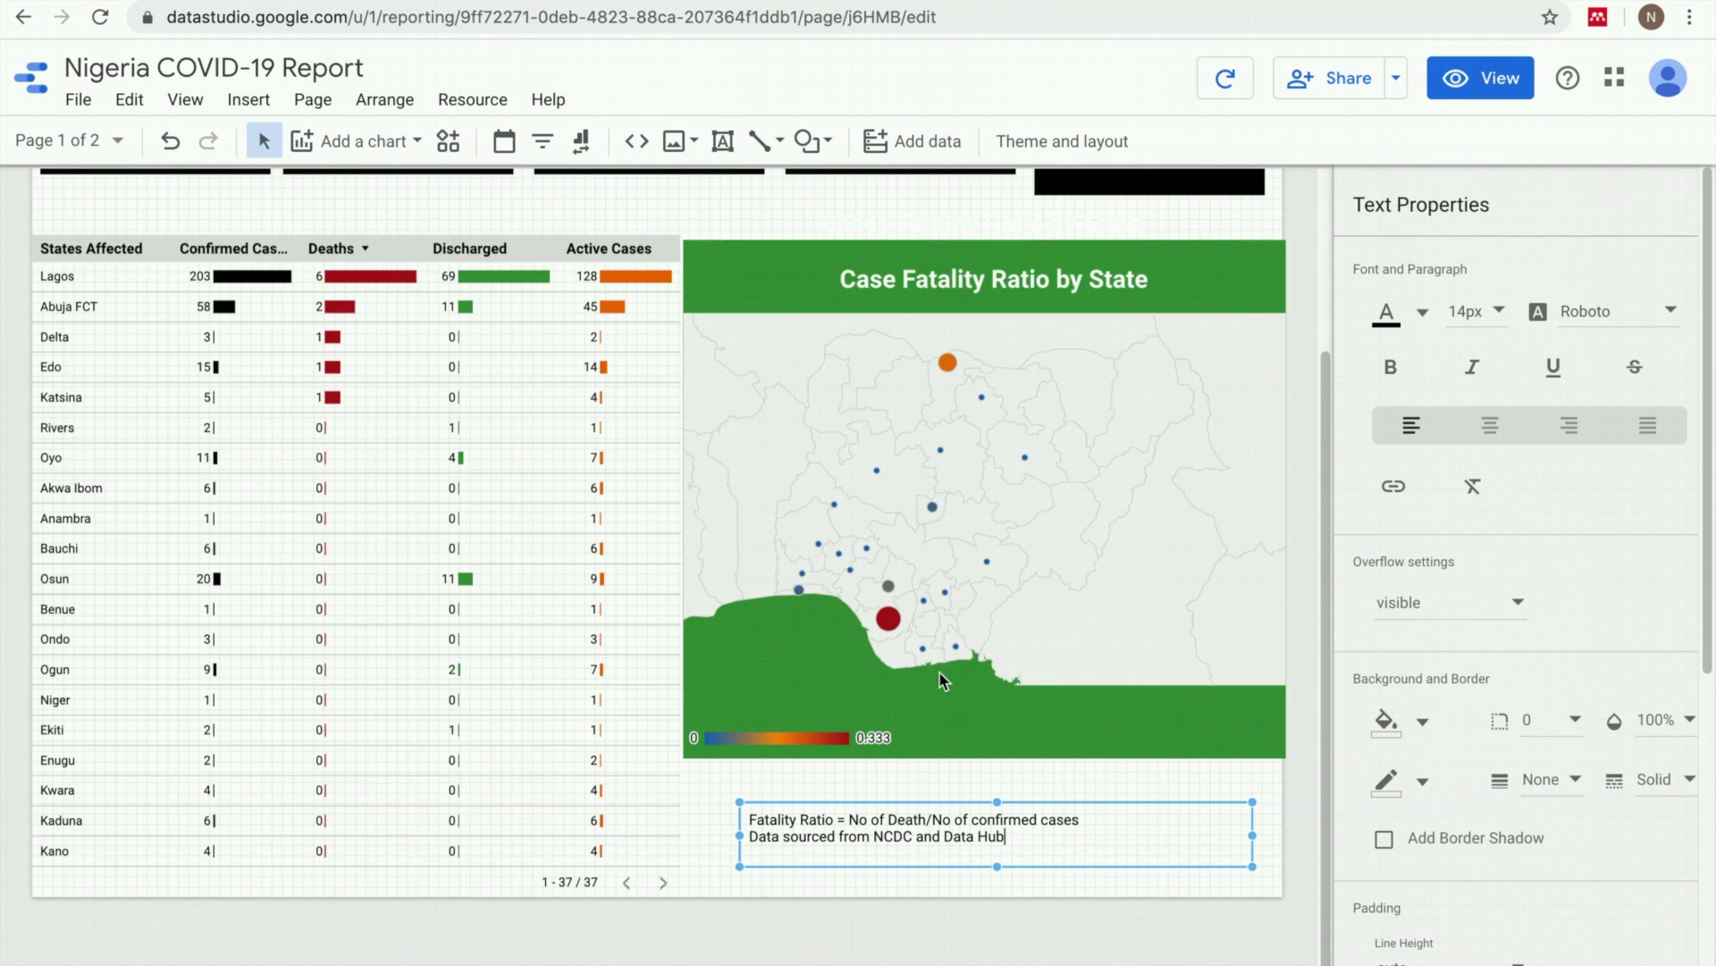
{"action": "left_click", "coordinate": [918, 837]}
{"action": "type", "text": "(and Data Hub"}
{"action": "key", "text": "ctrl+v"}
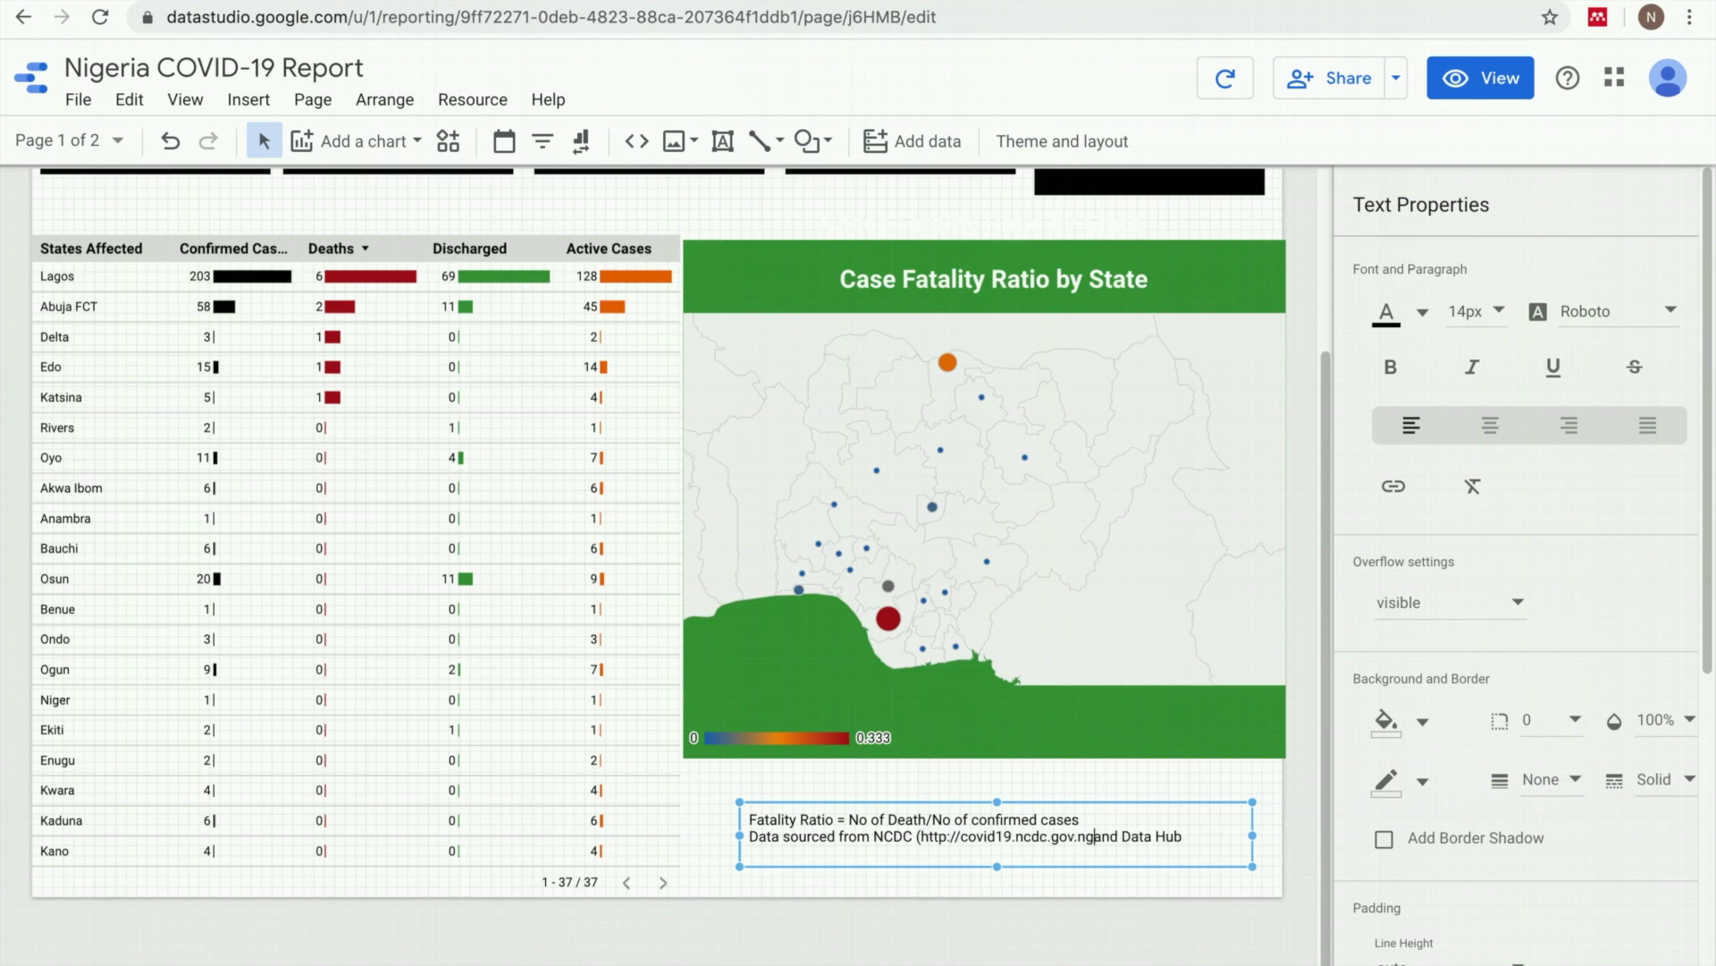
{"action": "type", "text": "/)"}
- Switch to the spreadsheet's time-series sheet and copy the IMPORTDATA formula from cell A1
{"action": "key", "text": "ctrl+Tab"}
{"action": "key", "text": "ctrl+shift+Page_Down"}
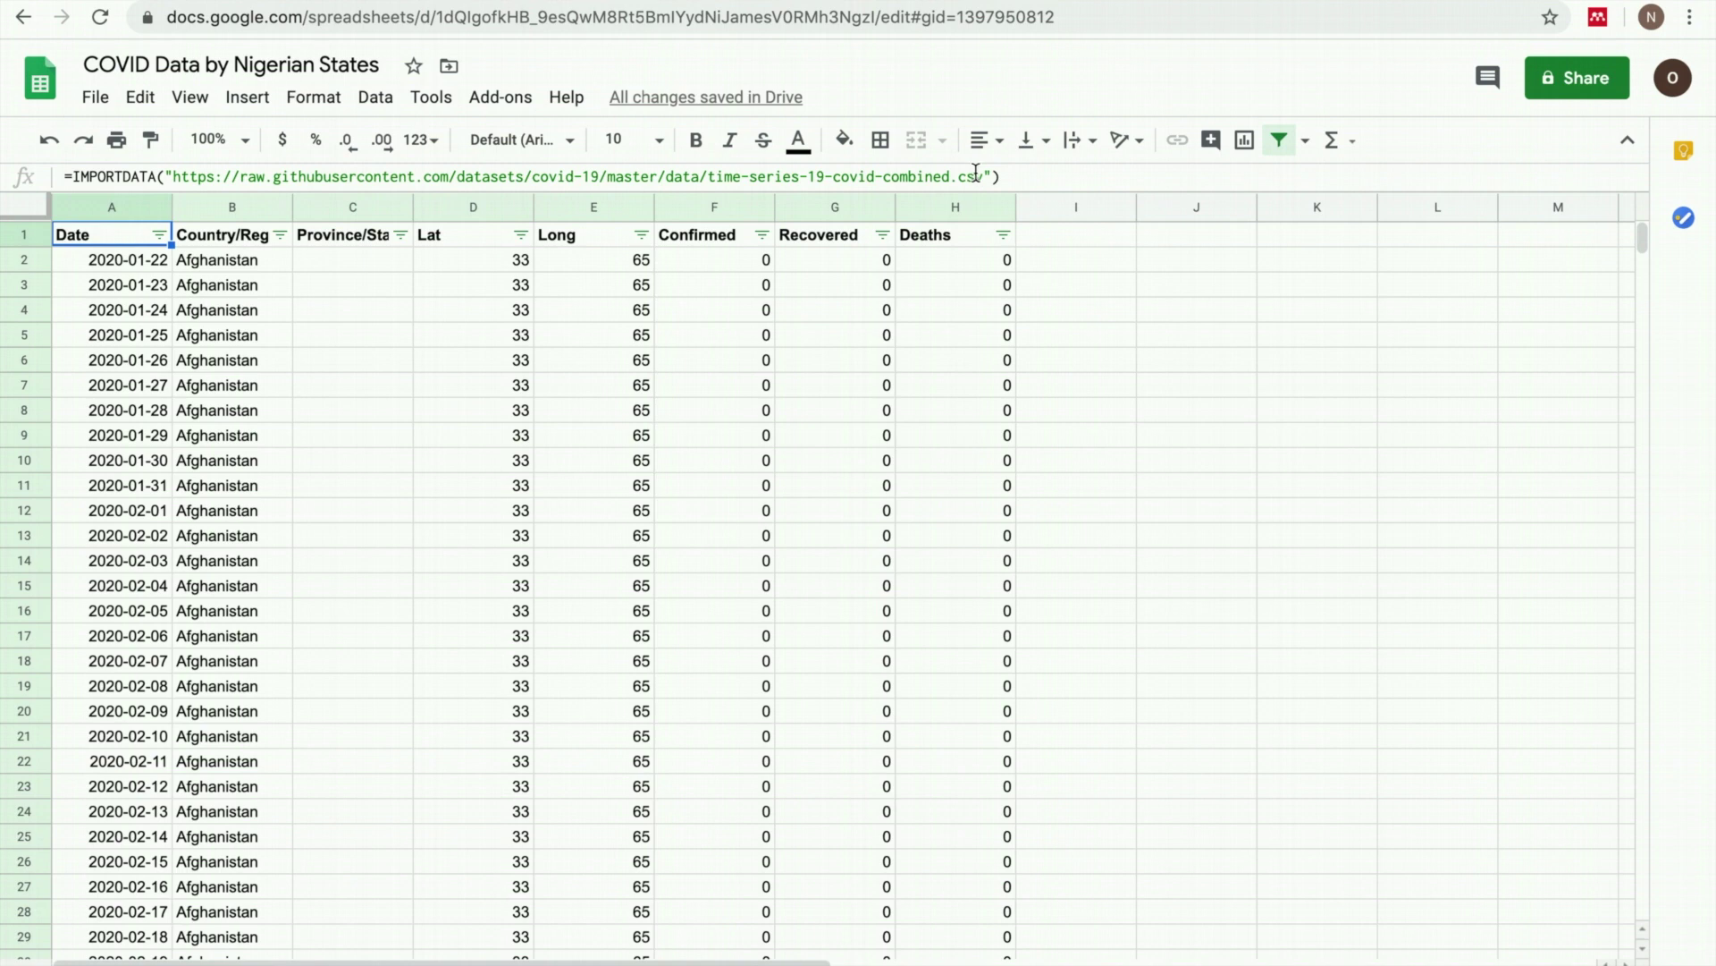
{"action": "left_click", "coordinate": [581, 176]}
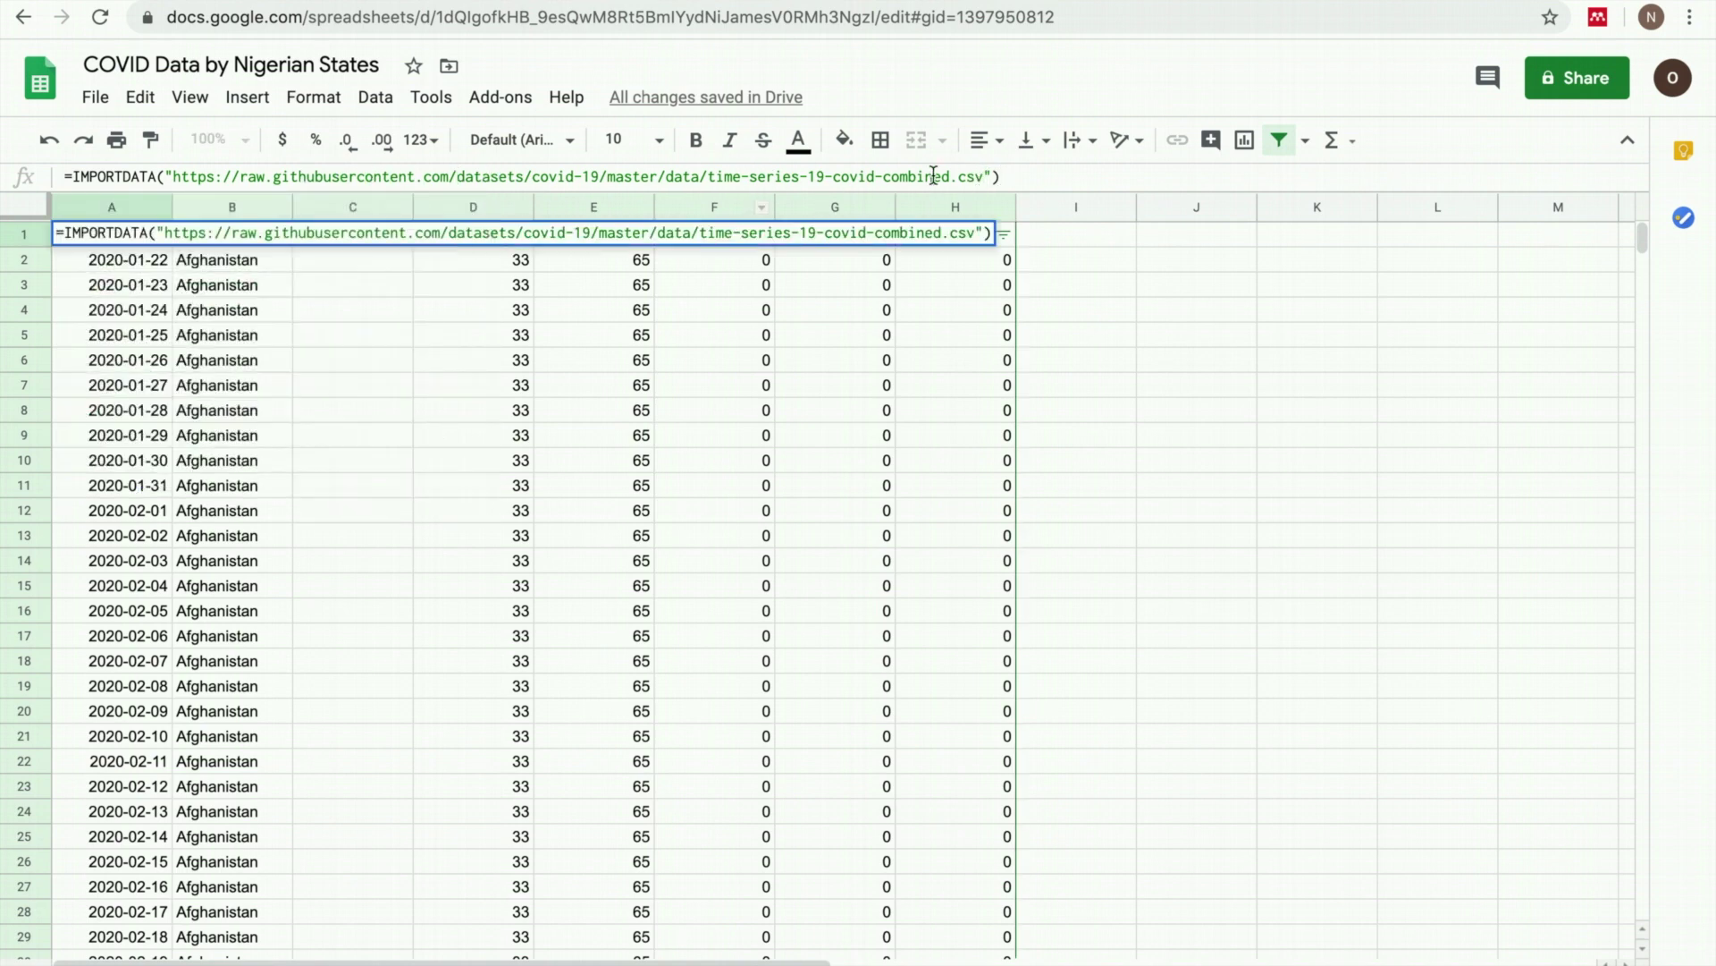
{"action": "left_click", "coordinate": [931, 176]}
{"action": "left_click", "coordinate": [1151, 314]}
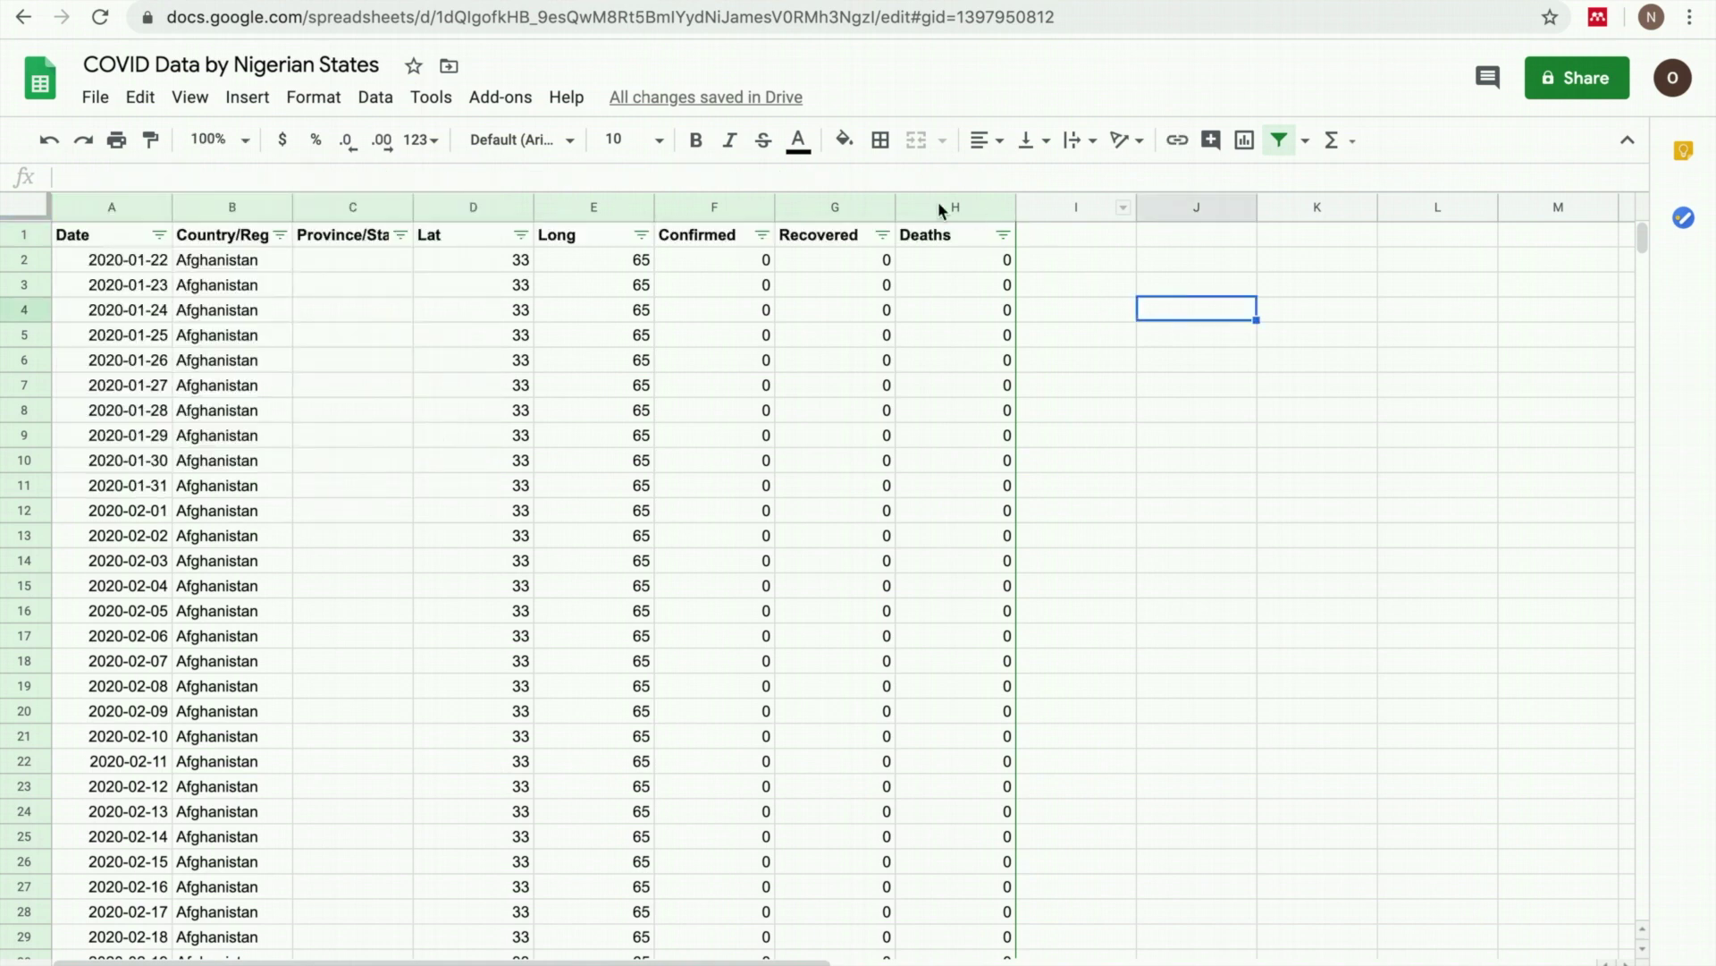
{"action": "left_click", "coordinate": [122, 240]}
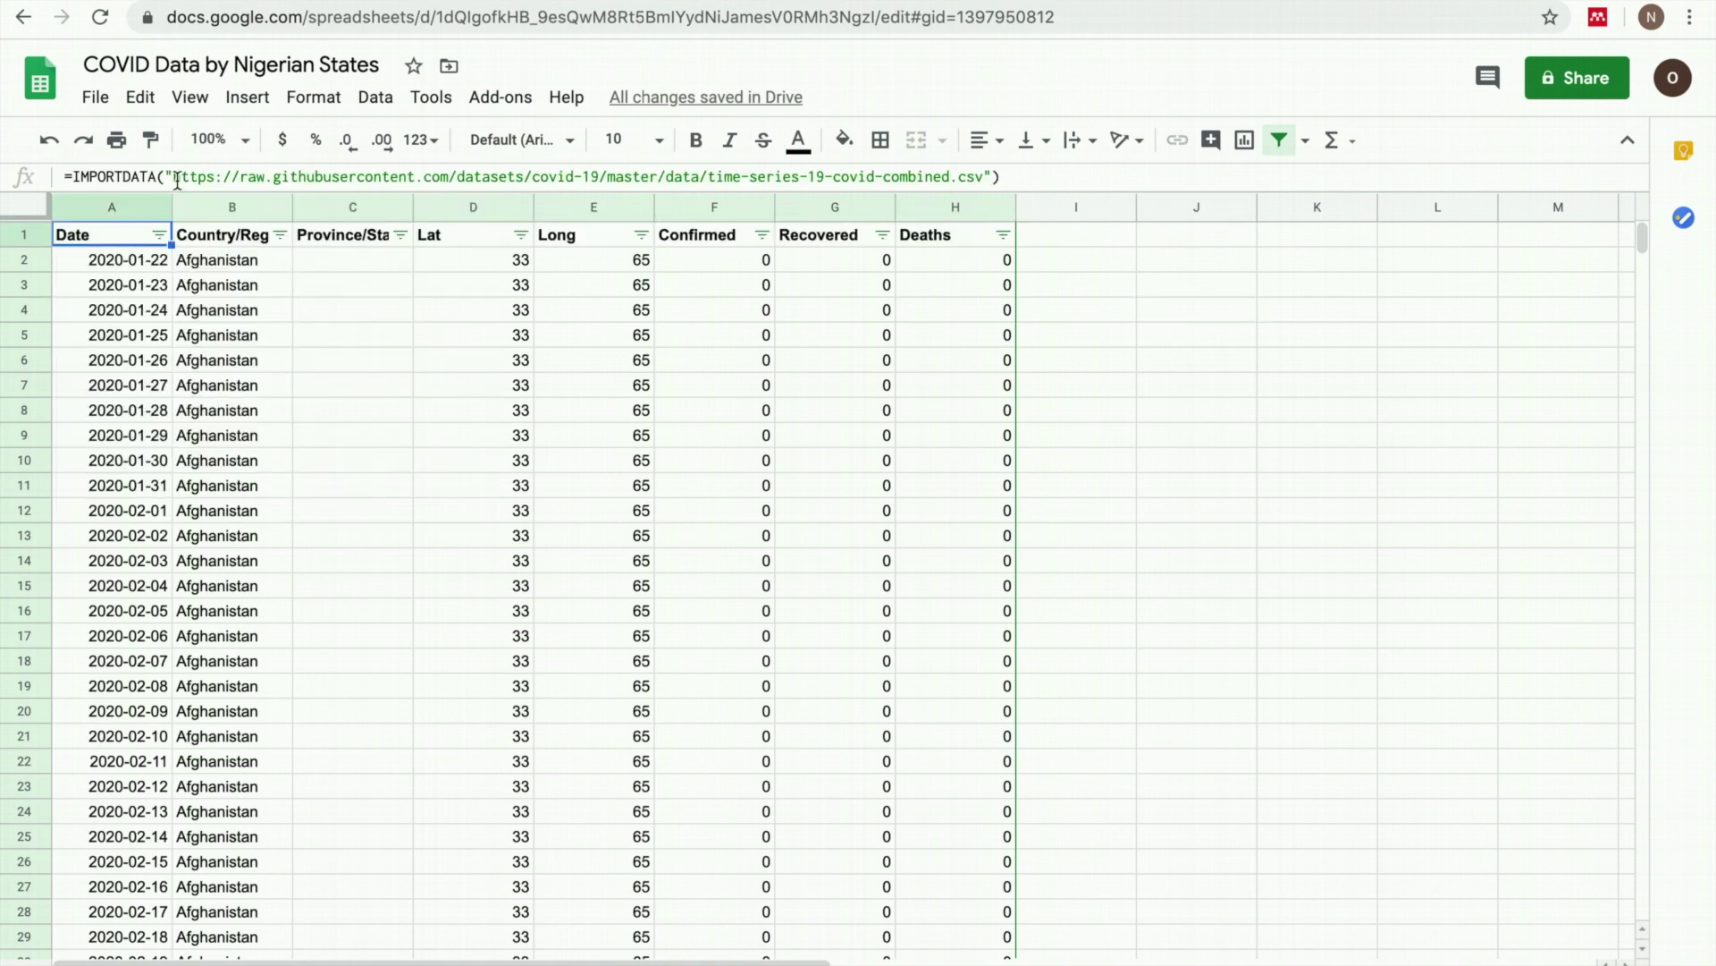
{"action": "left_click", "coordinate": [420, 176]}
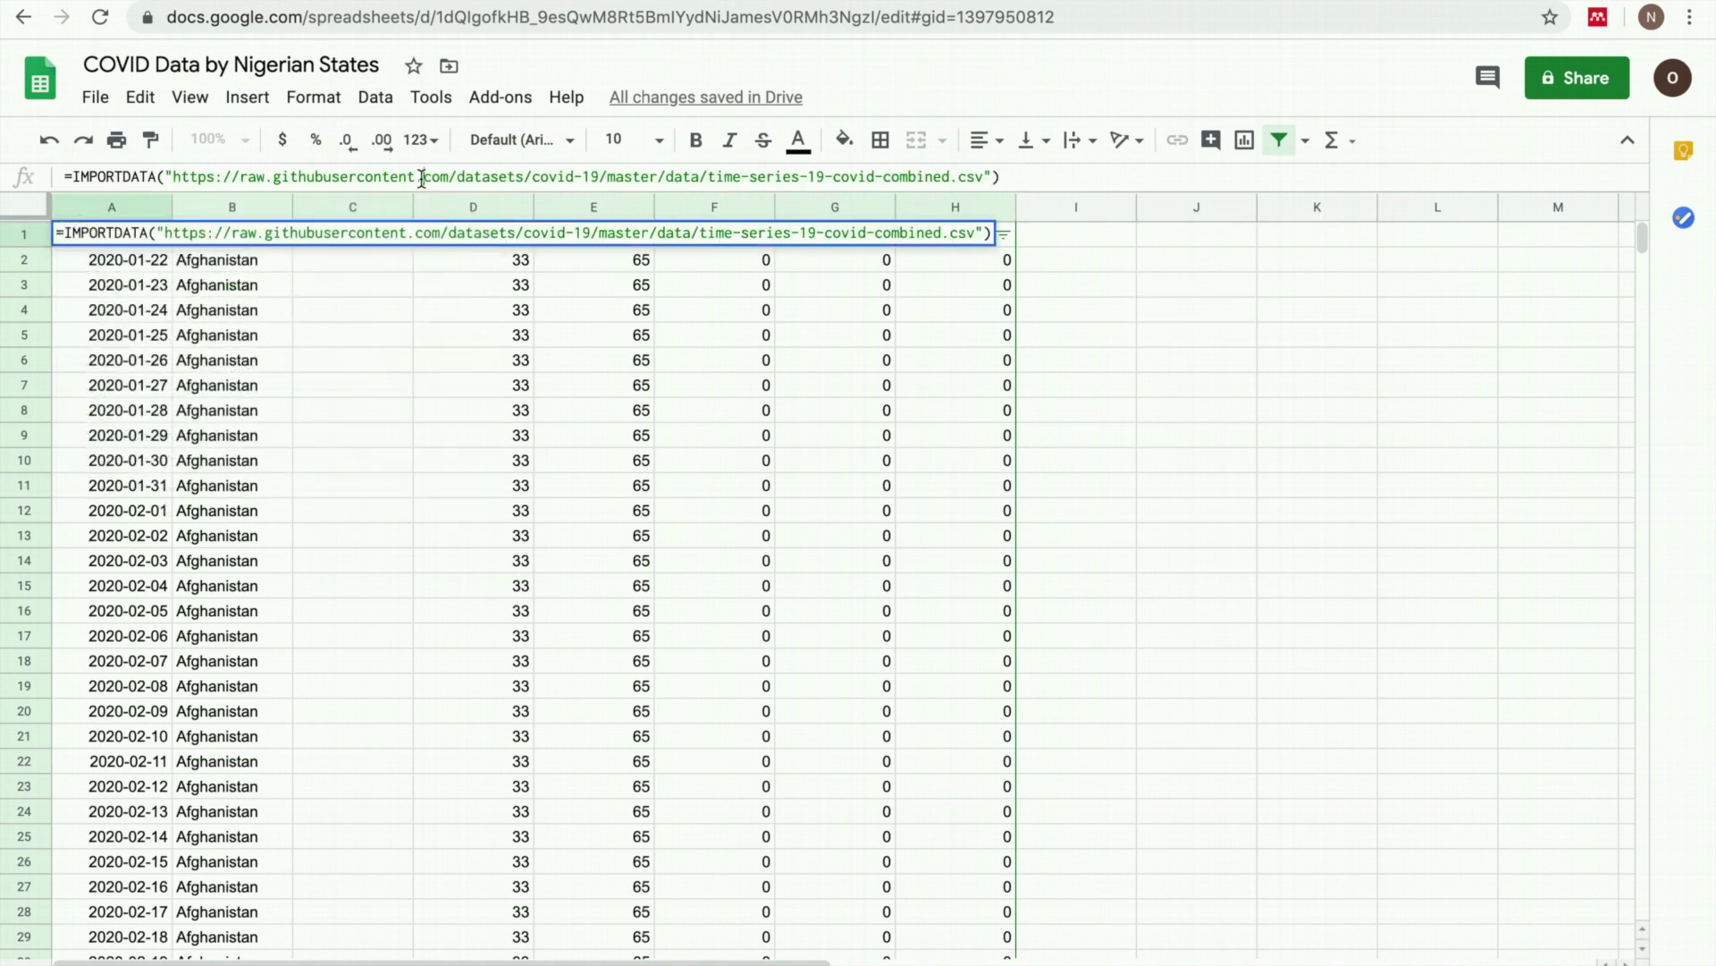
{"action": "left_click", "coordinate": [474, 177]}
{"action": "triple_click", "coordinate": [800, 176]}
{"action": "key", "text": "ctrl+c"}
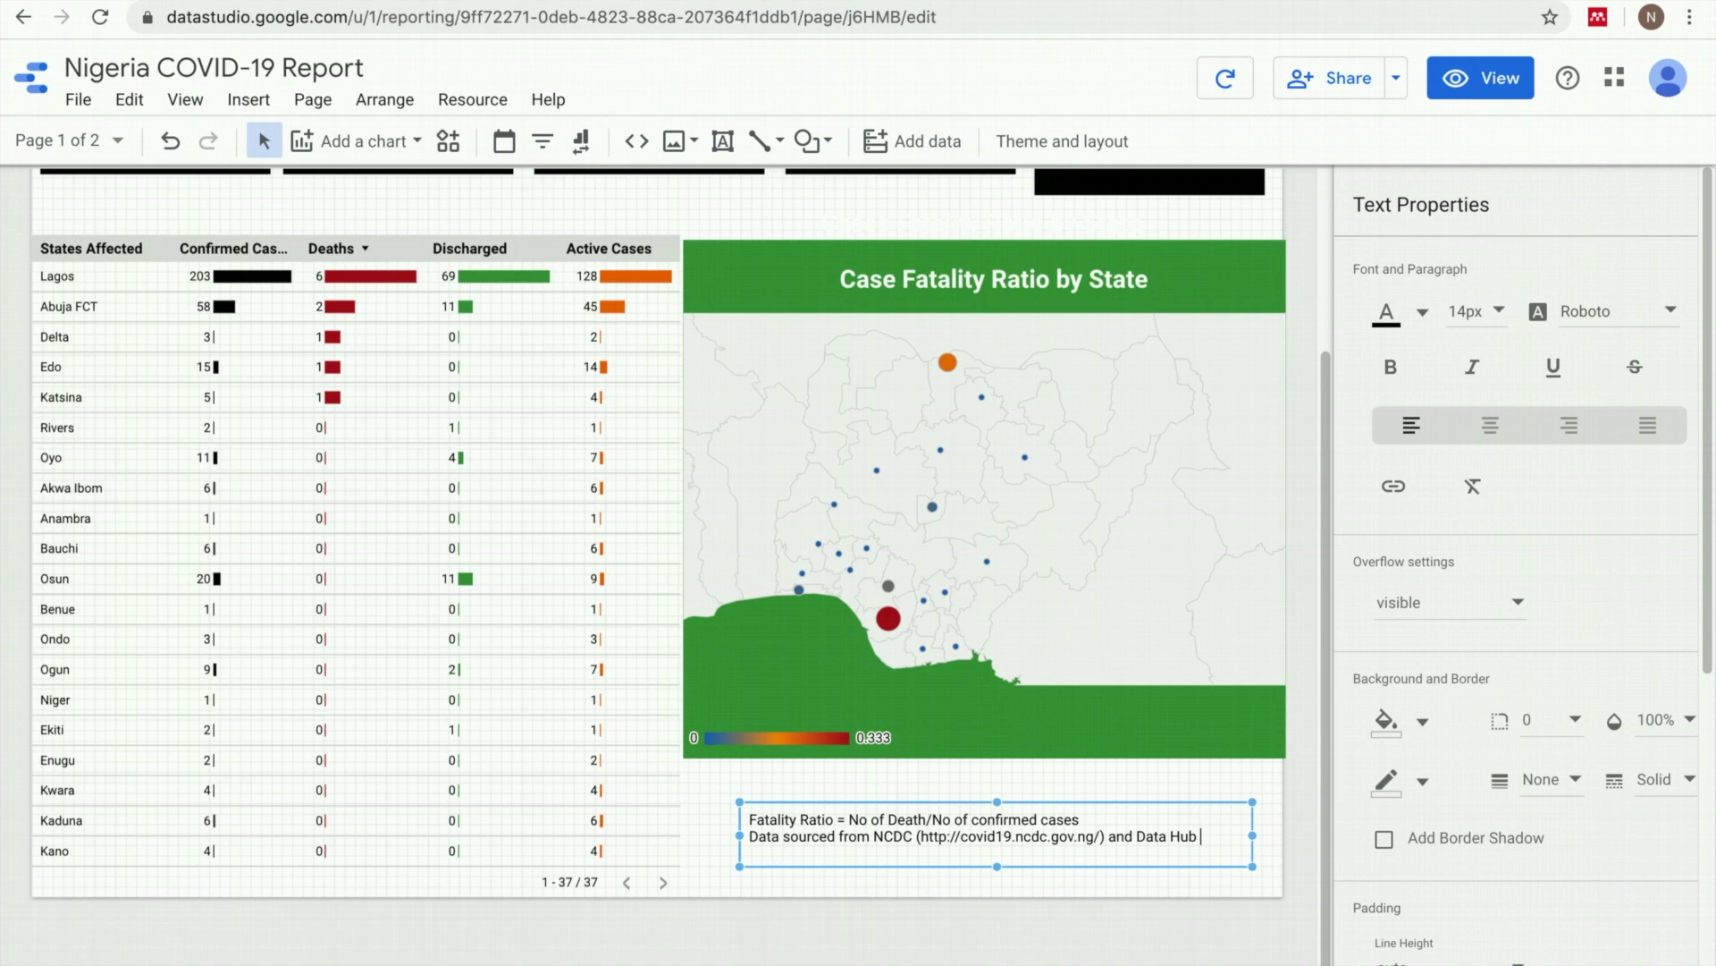
- Paste the formula below "Data Hub" in the report note, reduce it to the parenthesised address without quotes, and heighten the box to fit
{"action": "key", "text": "Return"}
{"action": "key", "text": "ctrl+v"}
{"action": "left_click_drag", "start_coordinate": [846, 855], "coordinate": [748, 856]}
{"action": "key", "text": "BackSpace"}
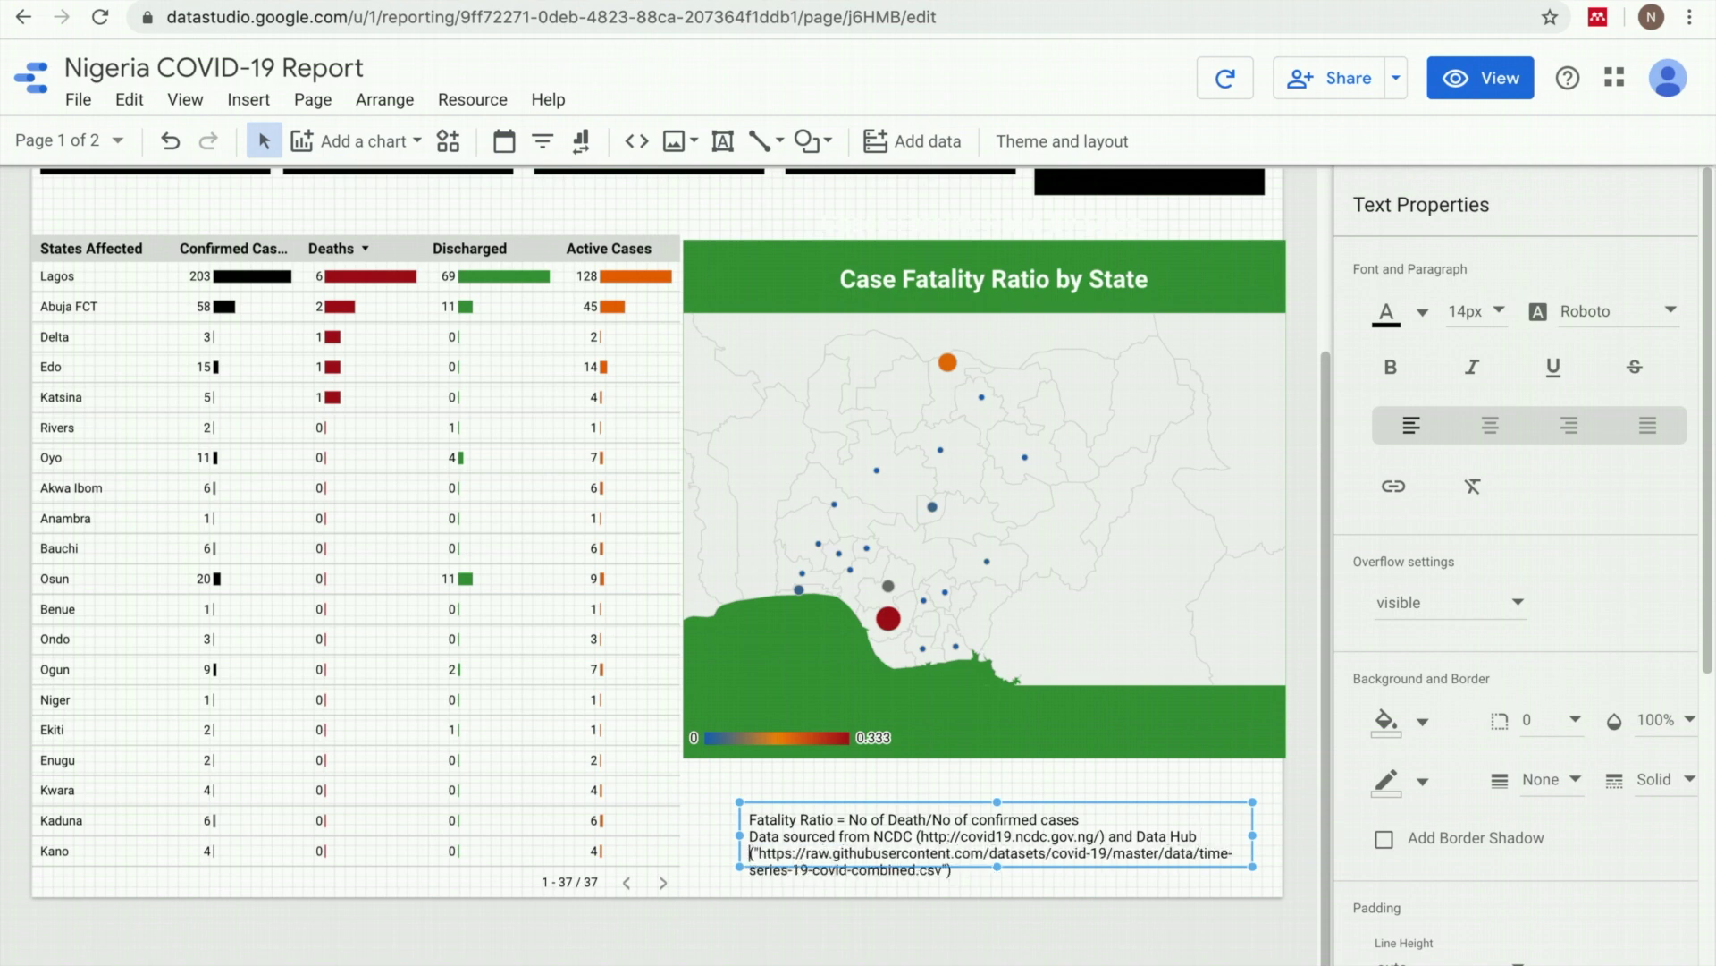
{"action": "left_click", "coordinate": [765, 856]}
{"action": "key", "text": "BackSpace"}
{"action": "left_click", "coordinate": [948, 870]}
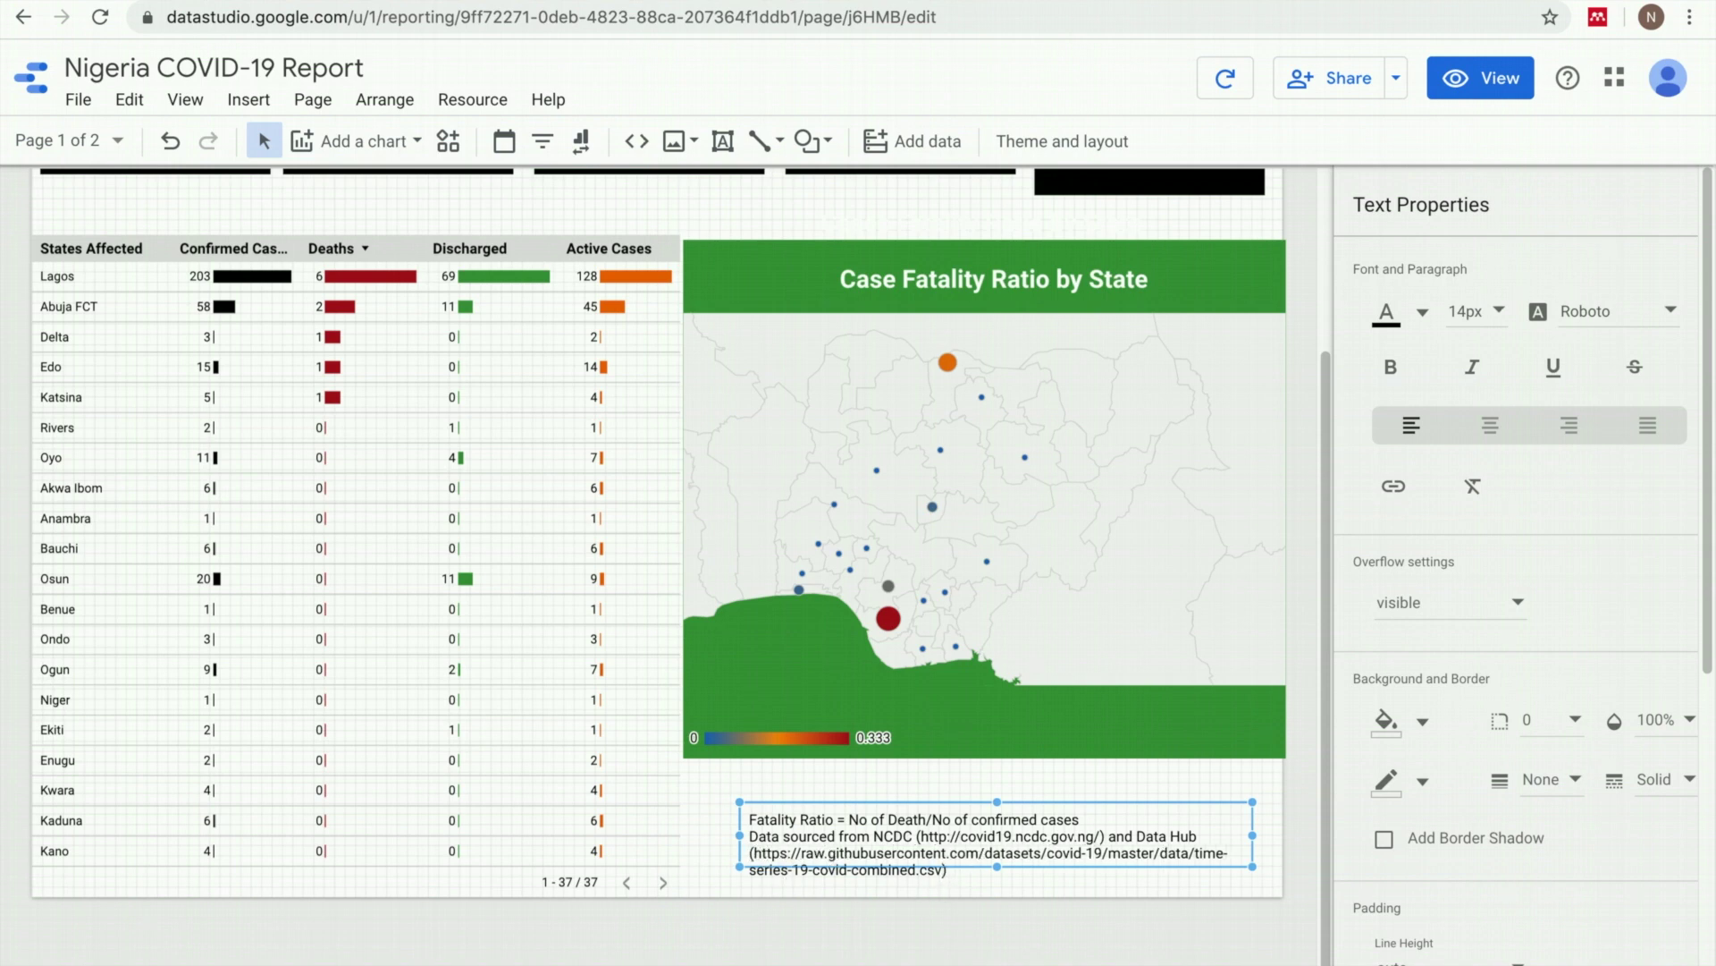
{"action": "left_click_drag", "start_coordinate": [997, 866], "coordinate": [1001, 885]}
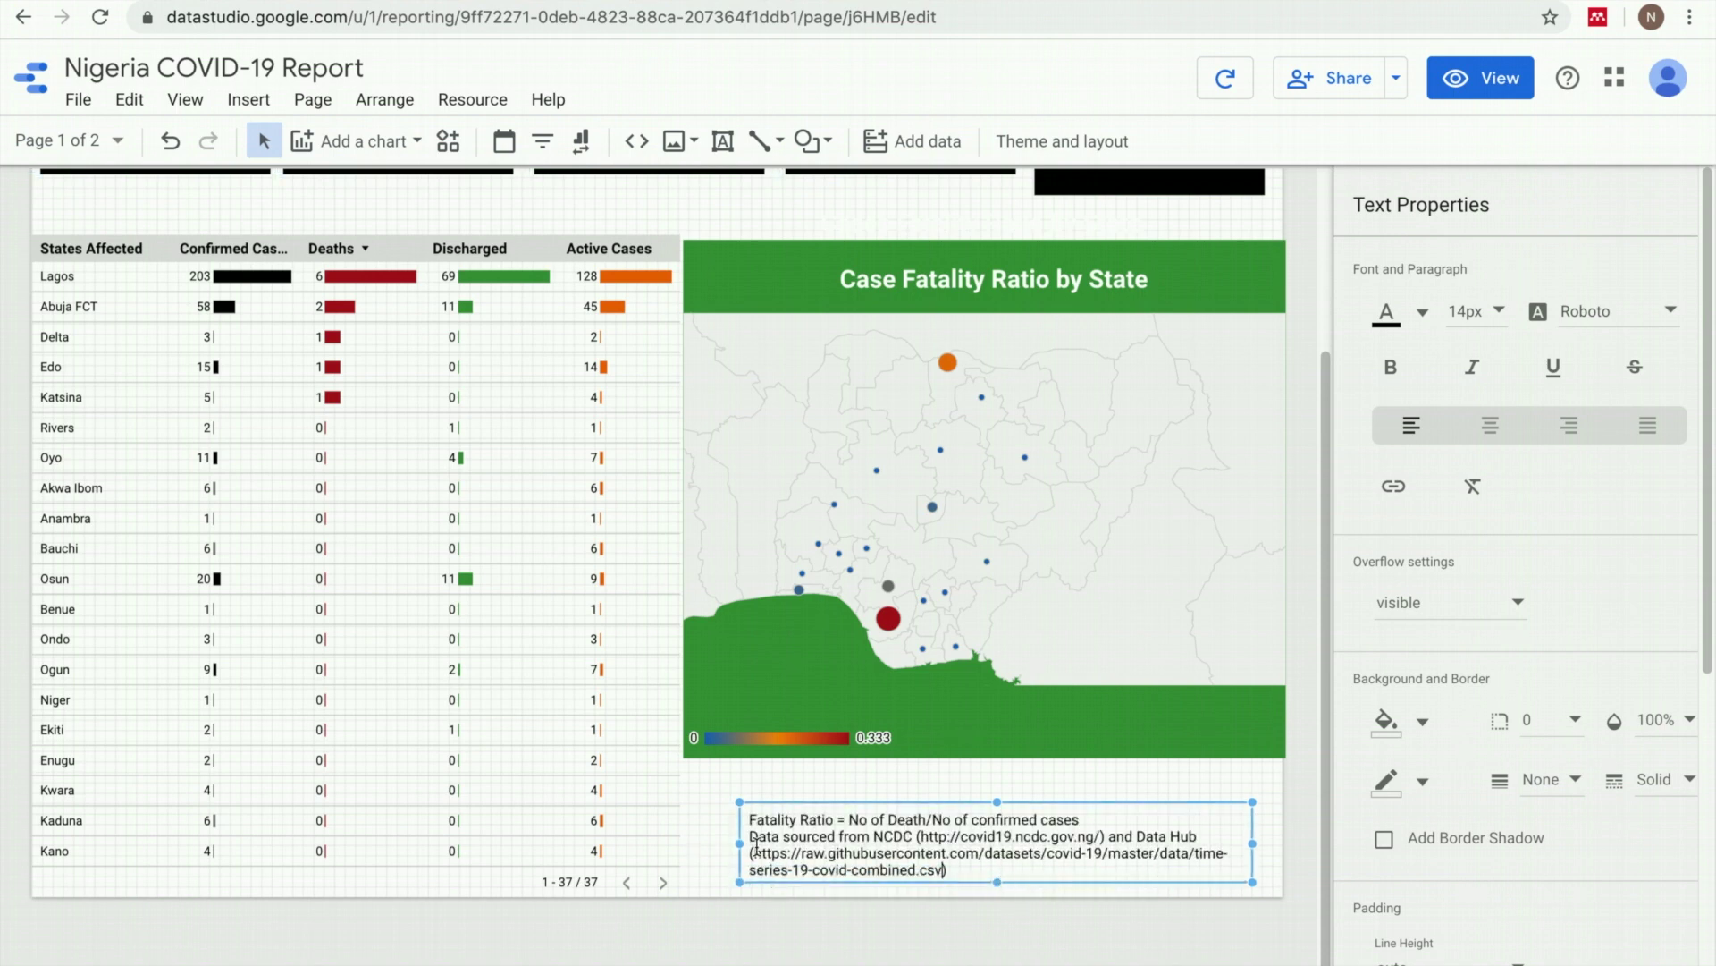
- Make "Fatality Ratio" and "Data sourced" bold in the note, and shift the text box slightly to centre it below the map
{"action": "left_click_drag", "start_coordinate": [751, 821], "coordinate": [832, 827]}
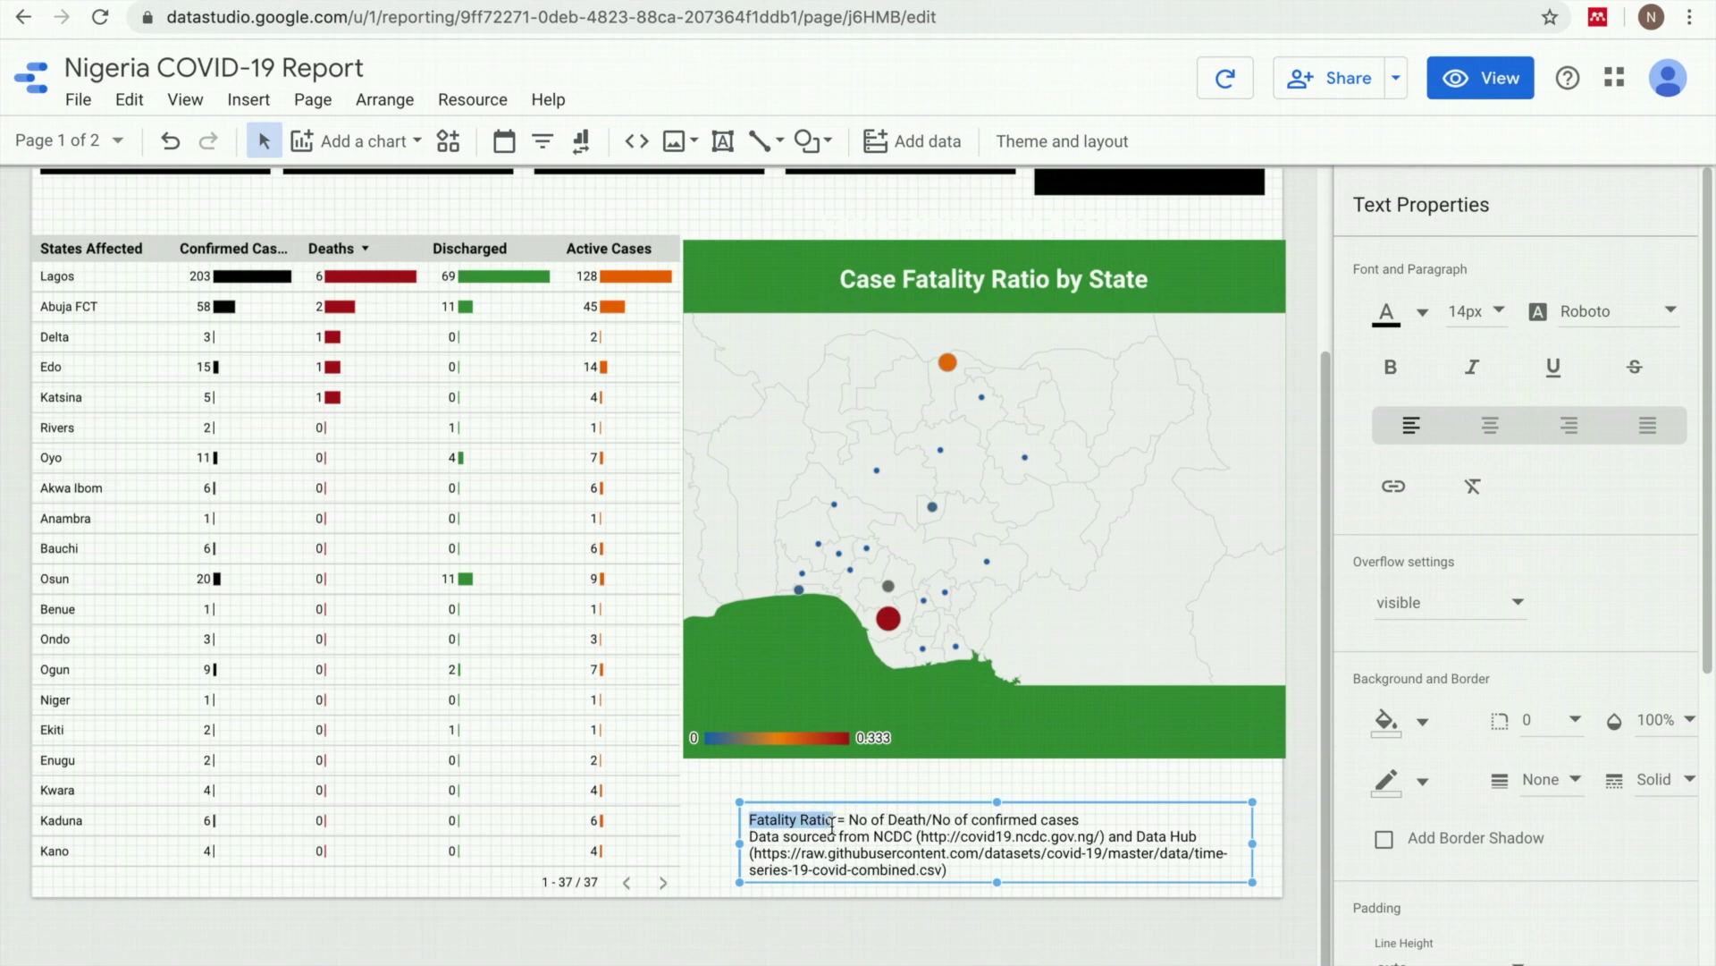
{"action": "left_click", "coordinate": [1391, 369]}
{"action": "left_click_drag", "start_coordinate": [839, 836], "coordinate": [755, 833]}
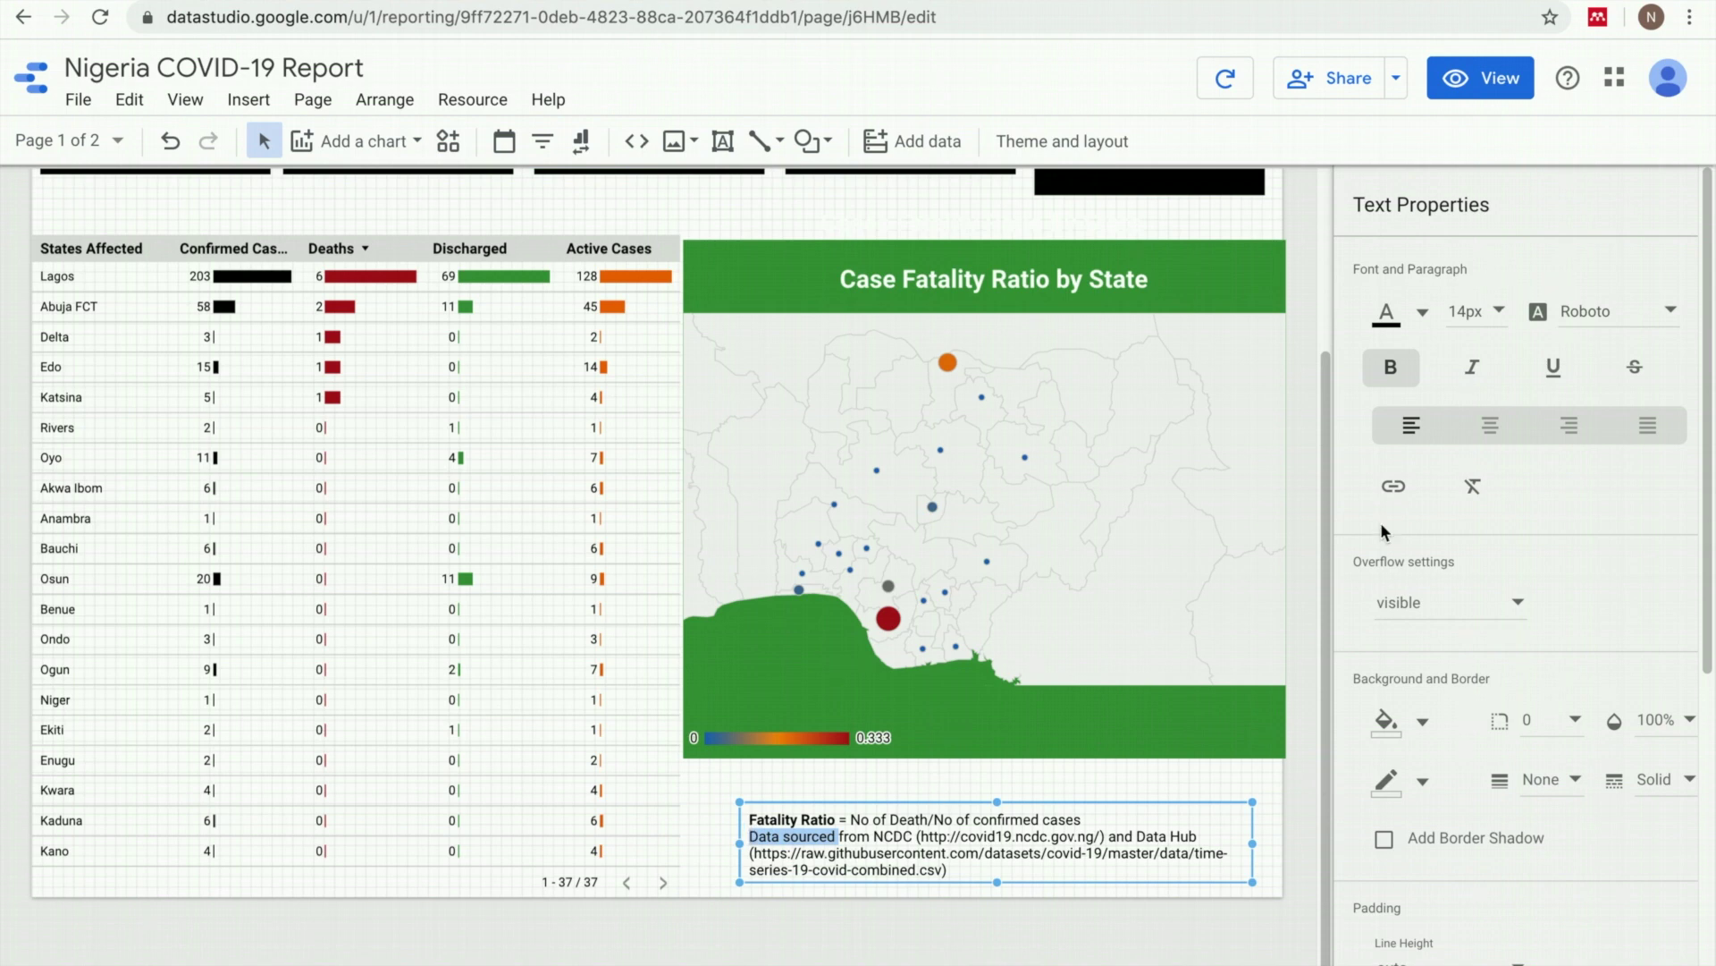
{"action": "left_click", "coordinate": [1392, 371]}
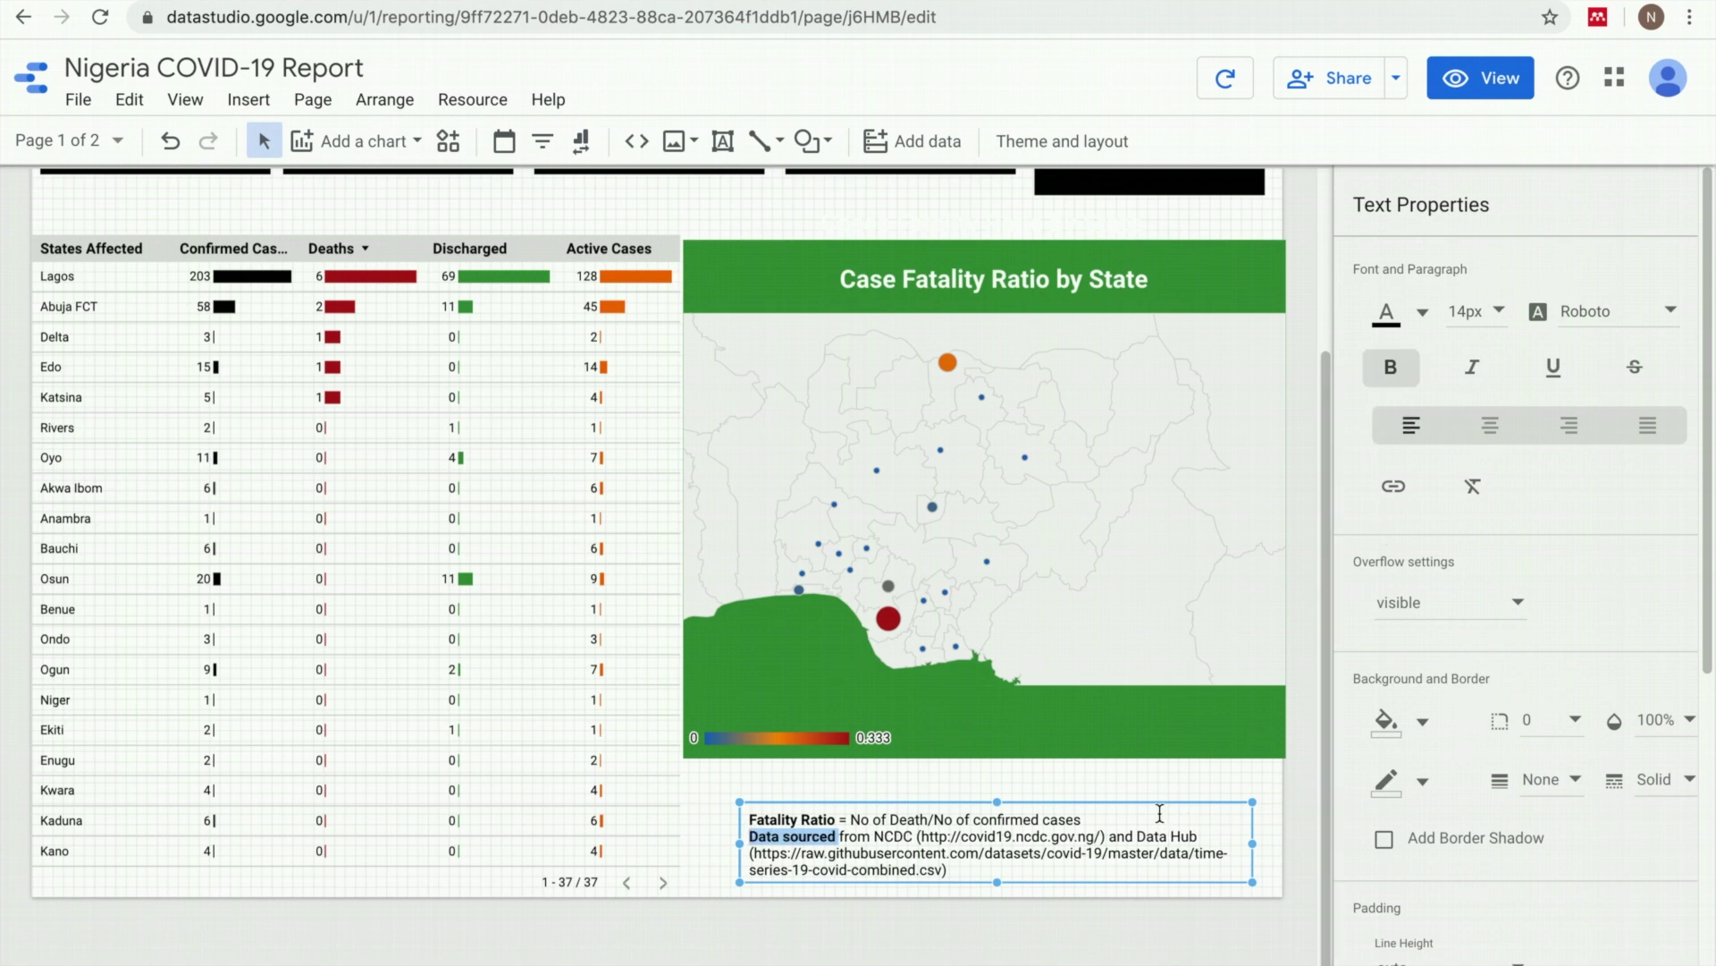
{"action": "left_click_drag", "start_coordinate": [1162, 802], "coordinate": [1136, 818]}
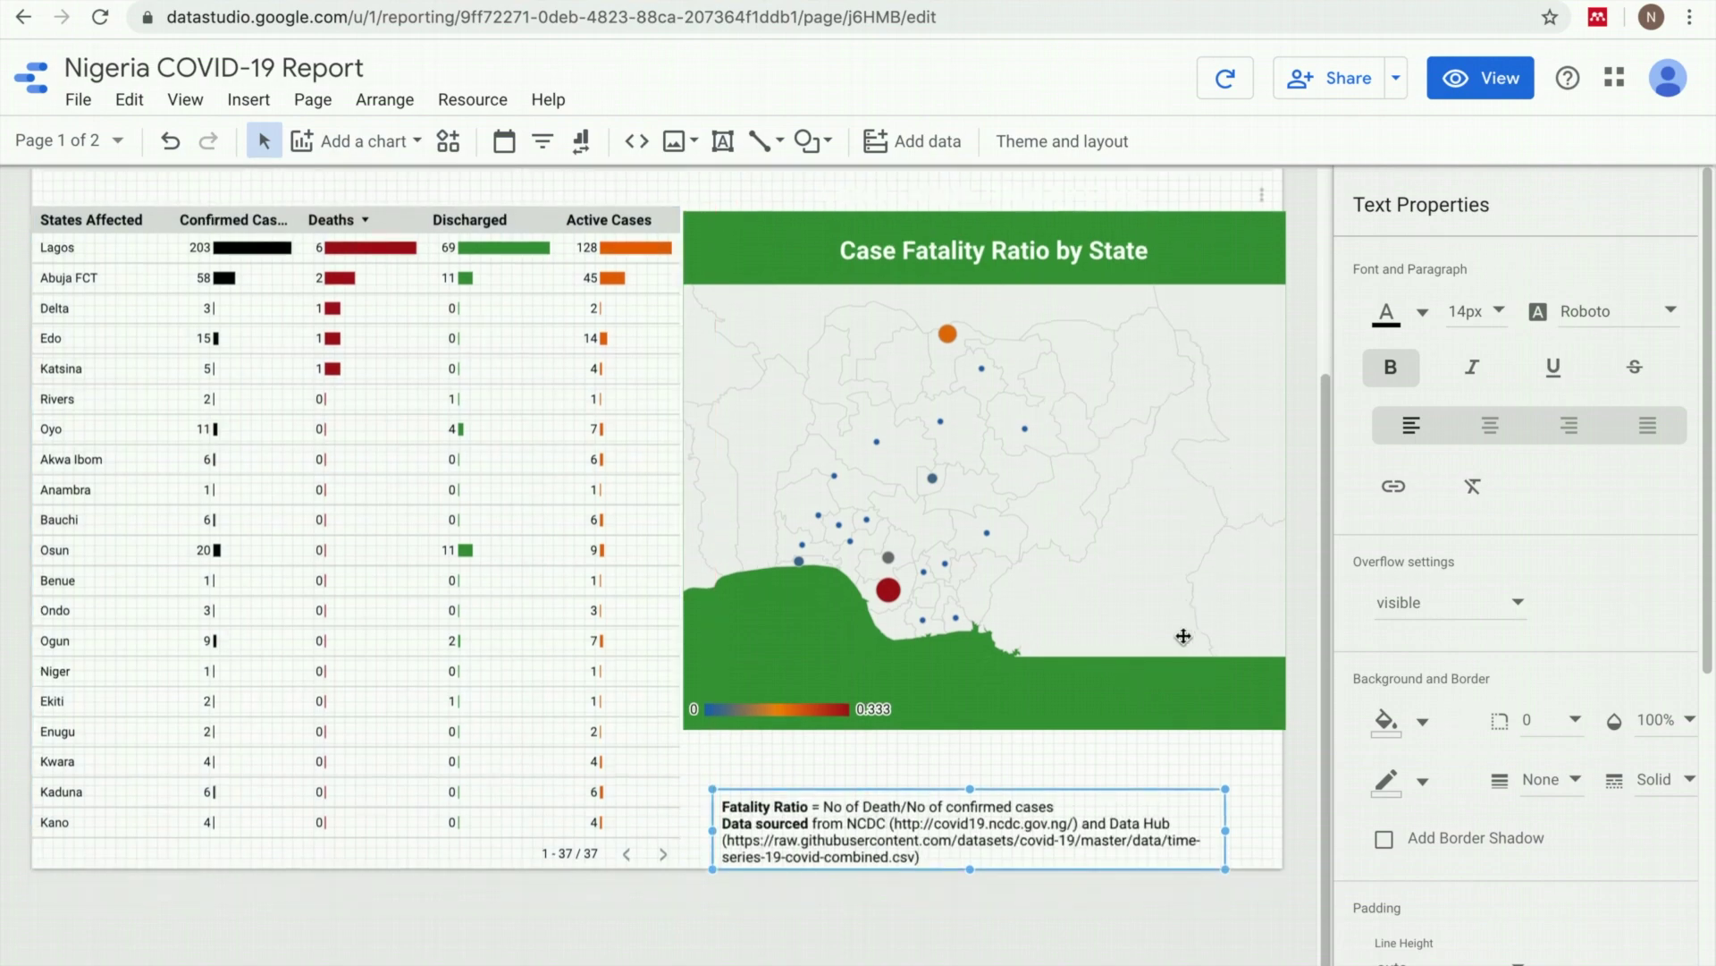
- Open the report in view mode and test the map's table filtering with the large red southern point and the orange northern point
{"action": "scroll", "coordinate": [1195, 635], "scroll_direction": "up", "scroll_amount": 3}
{"action": "left_click", "coordinate": [1475, 80]}
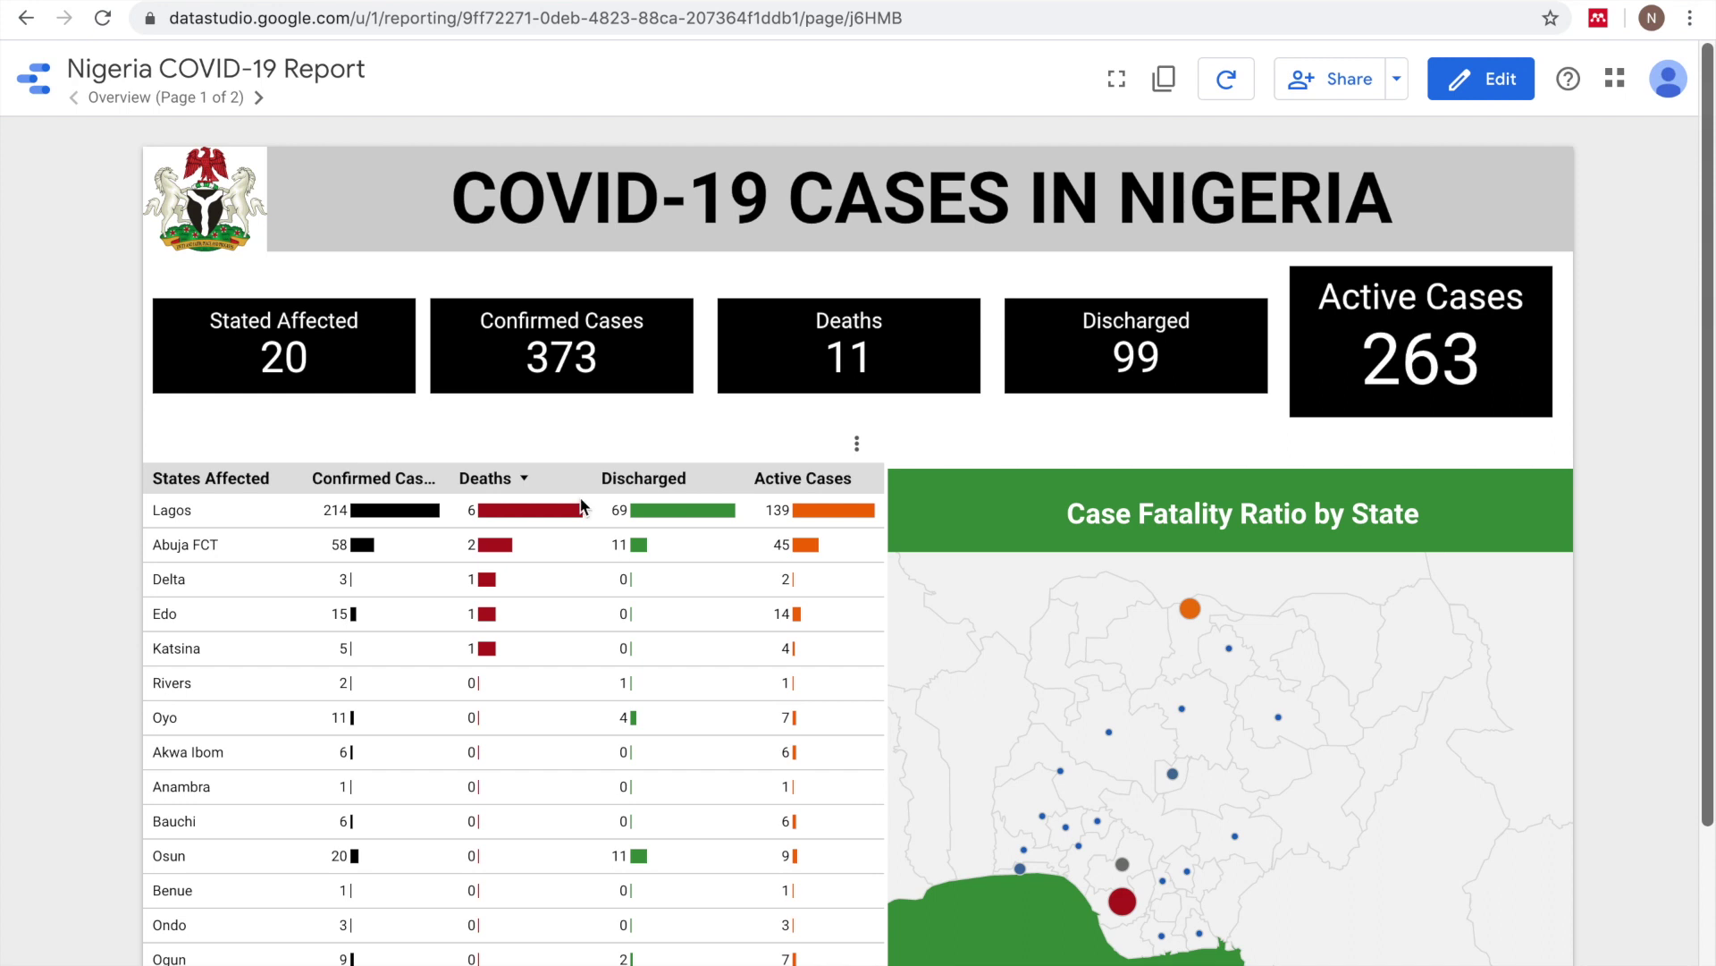
{"action": "left_click", "coordinate": [1122, 903]}
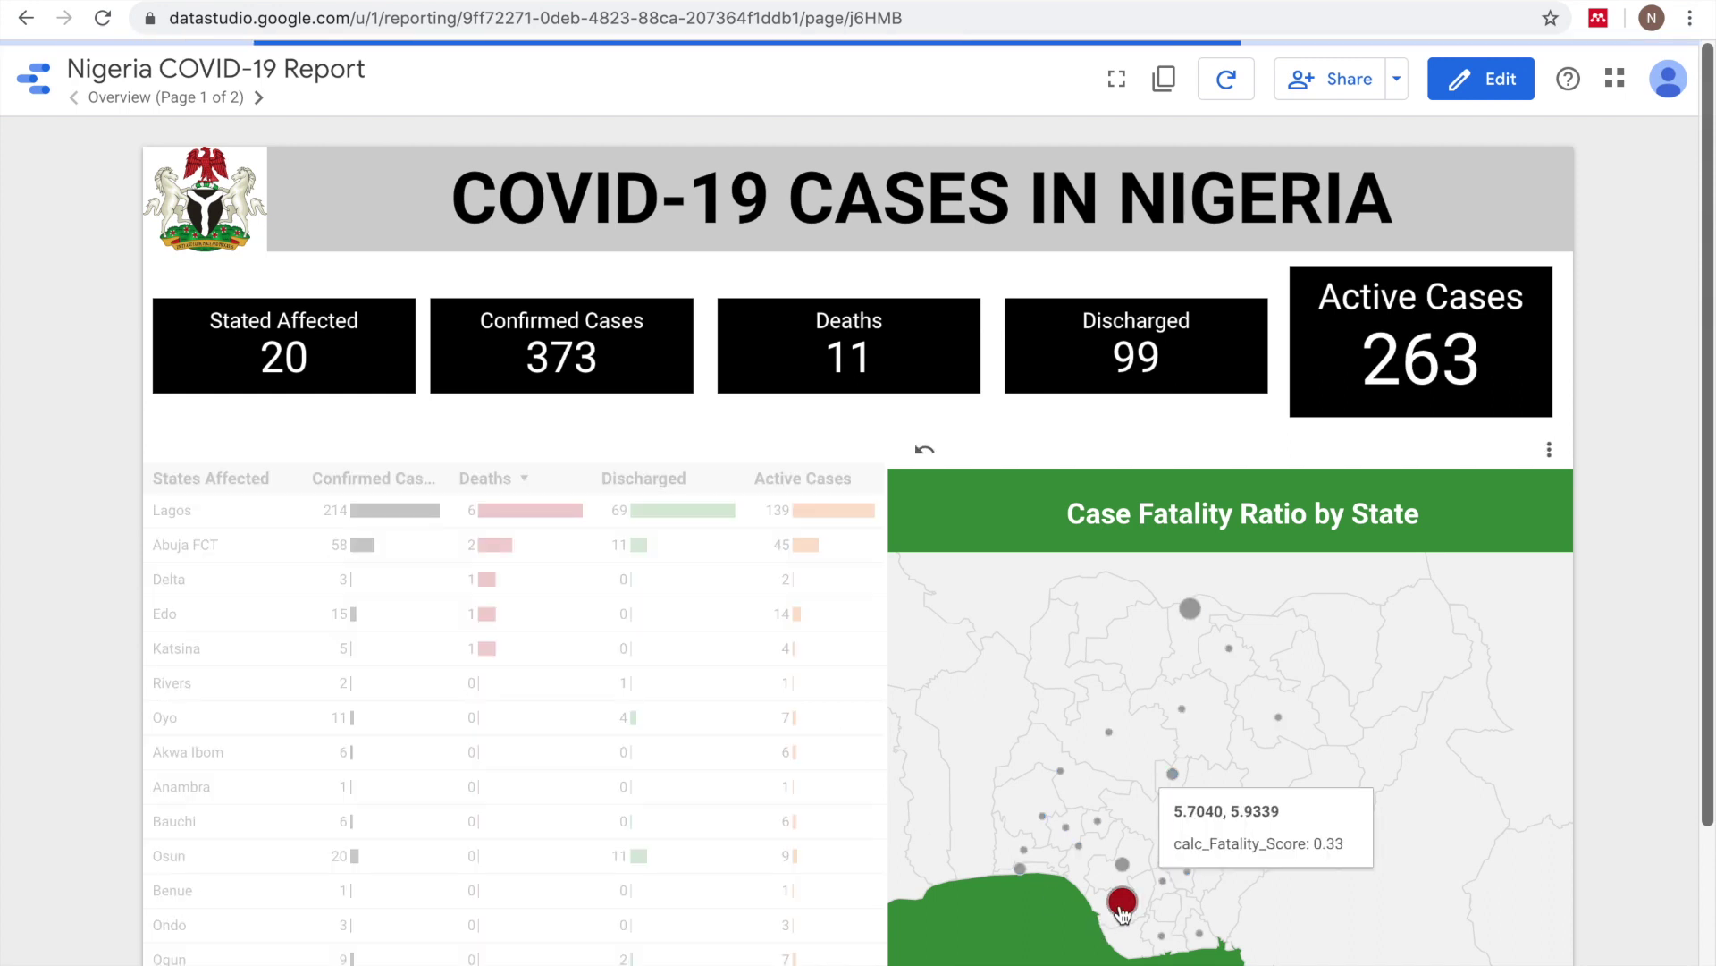
{"action": "left_click", "coordinate": [1191, 612]}
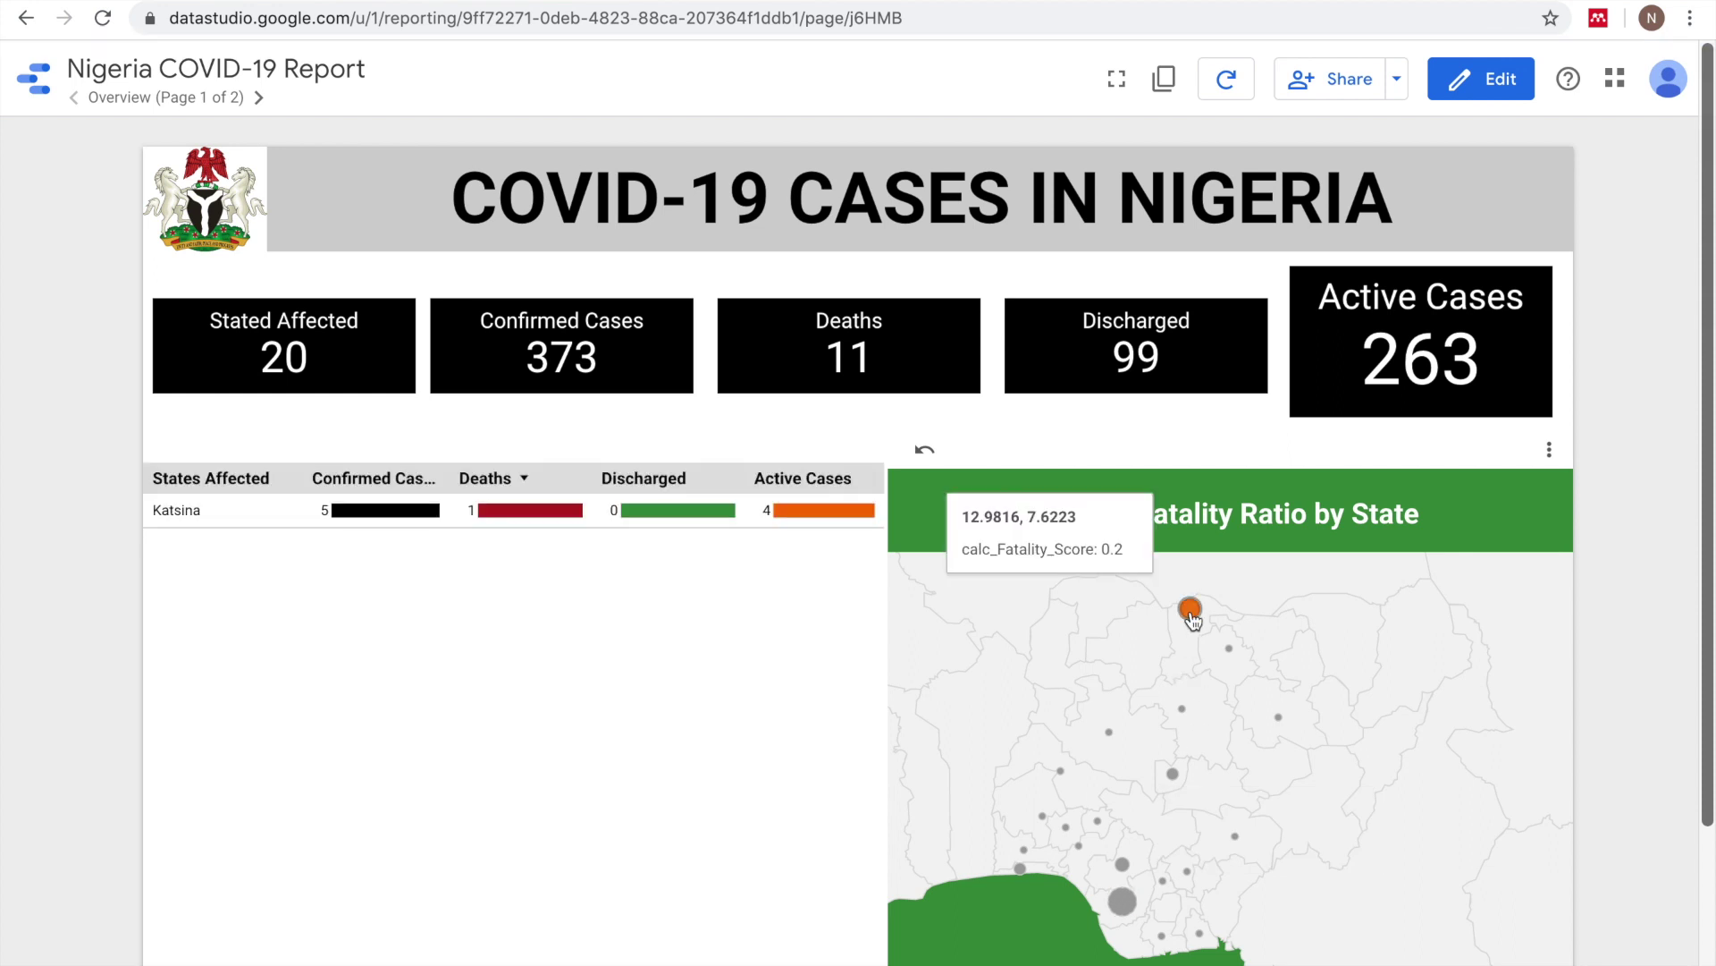
- Clear the map's point filter, enable the Apply filter interaction on the states table in edit mode, and return the report to view mode
{"action": "left_click", "coordinate": [1191, 613]}
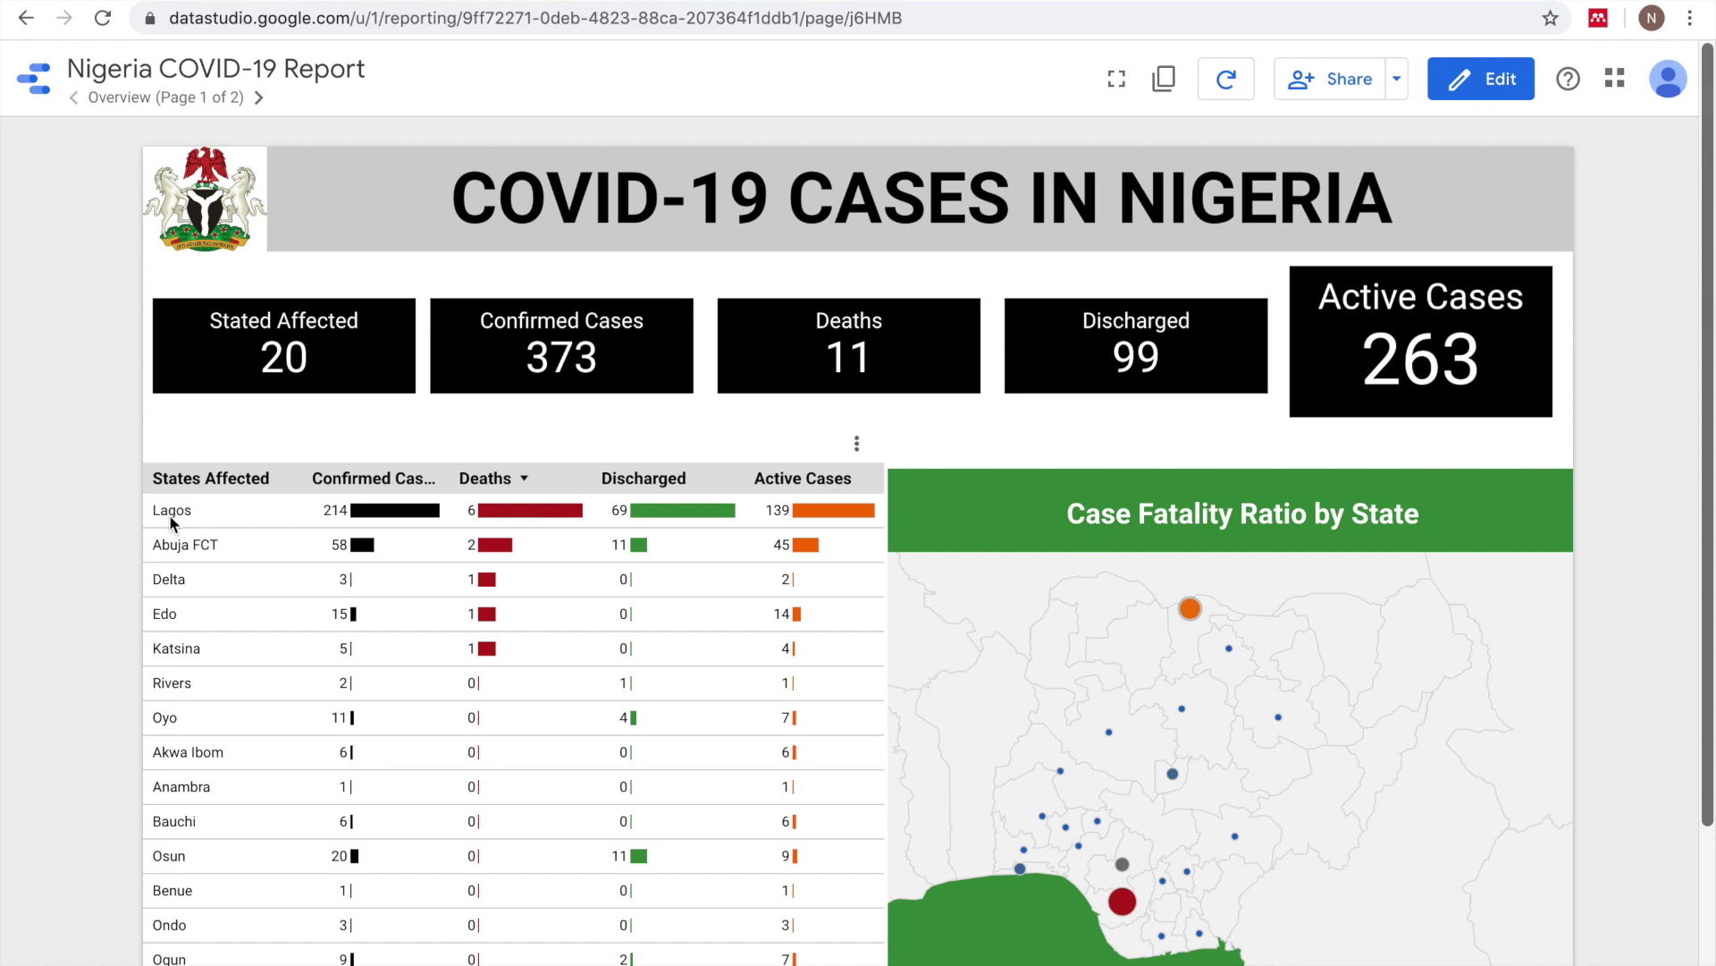
{"action": "left_click", "coordinate": [1502, 87]}
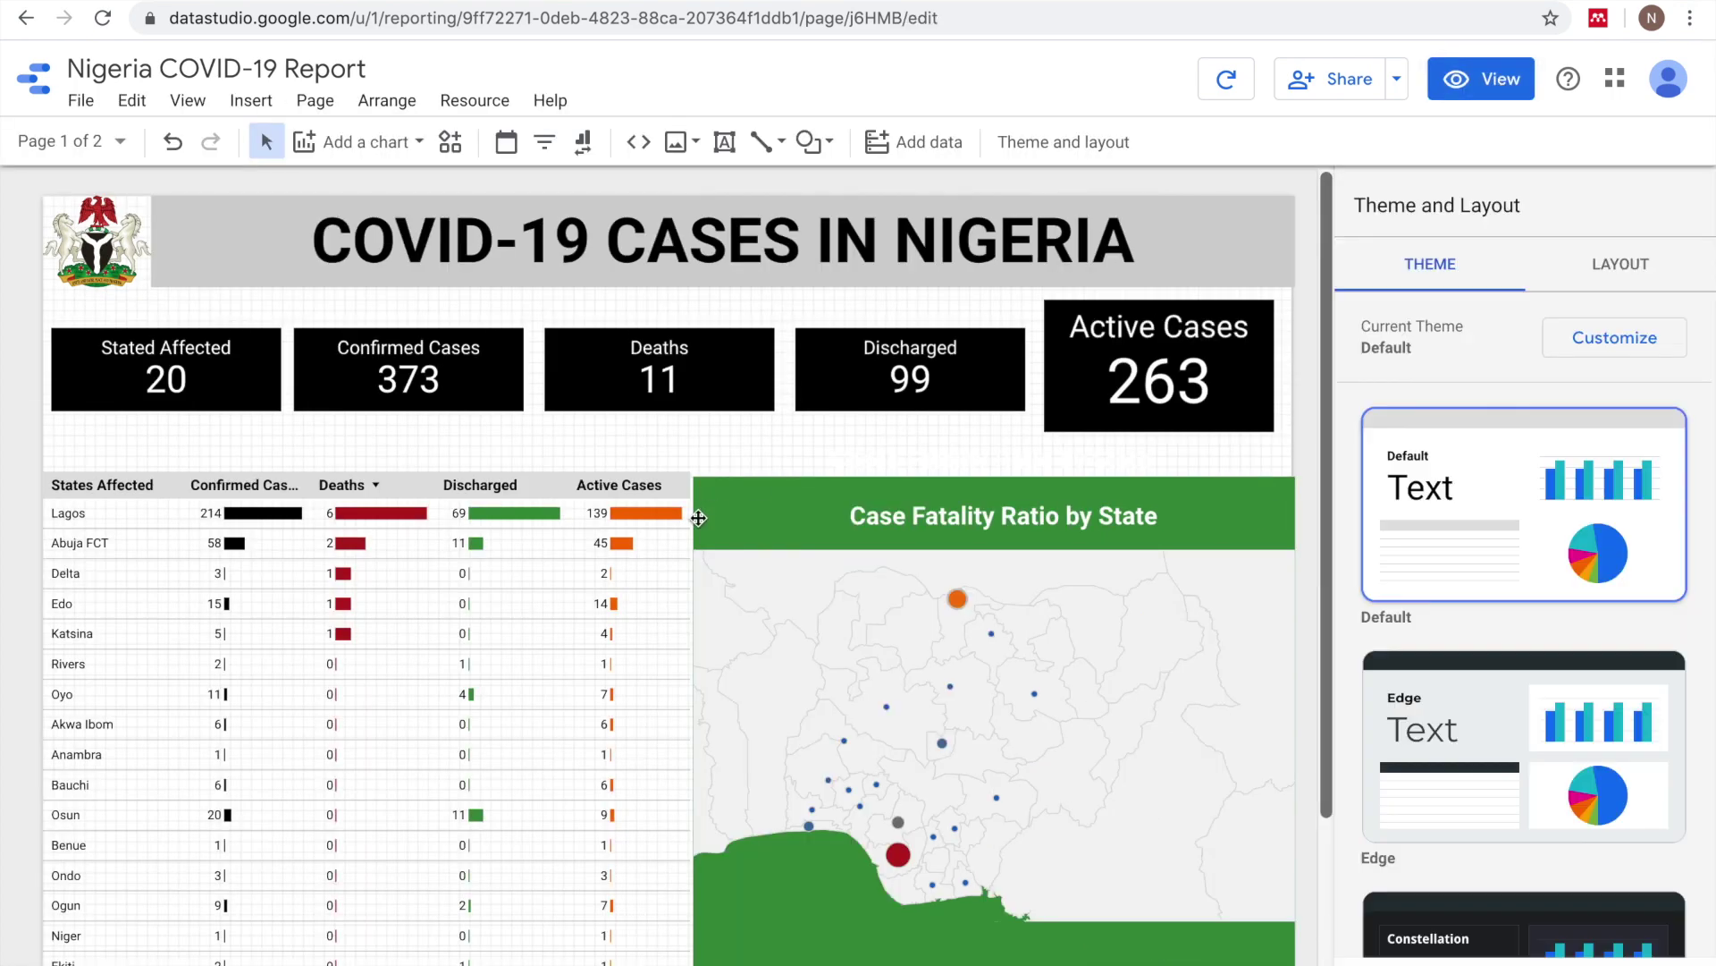
{"action": "left_click", "coordinate": [568, 649]}
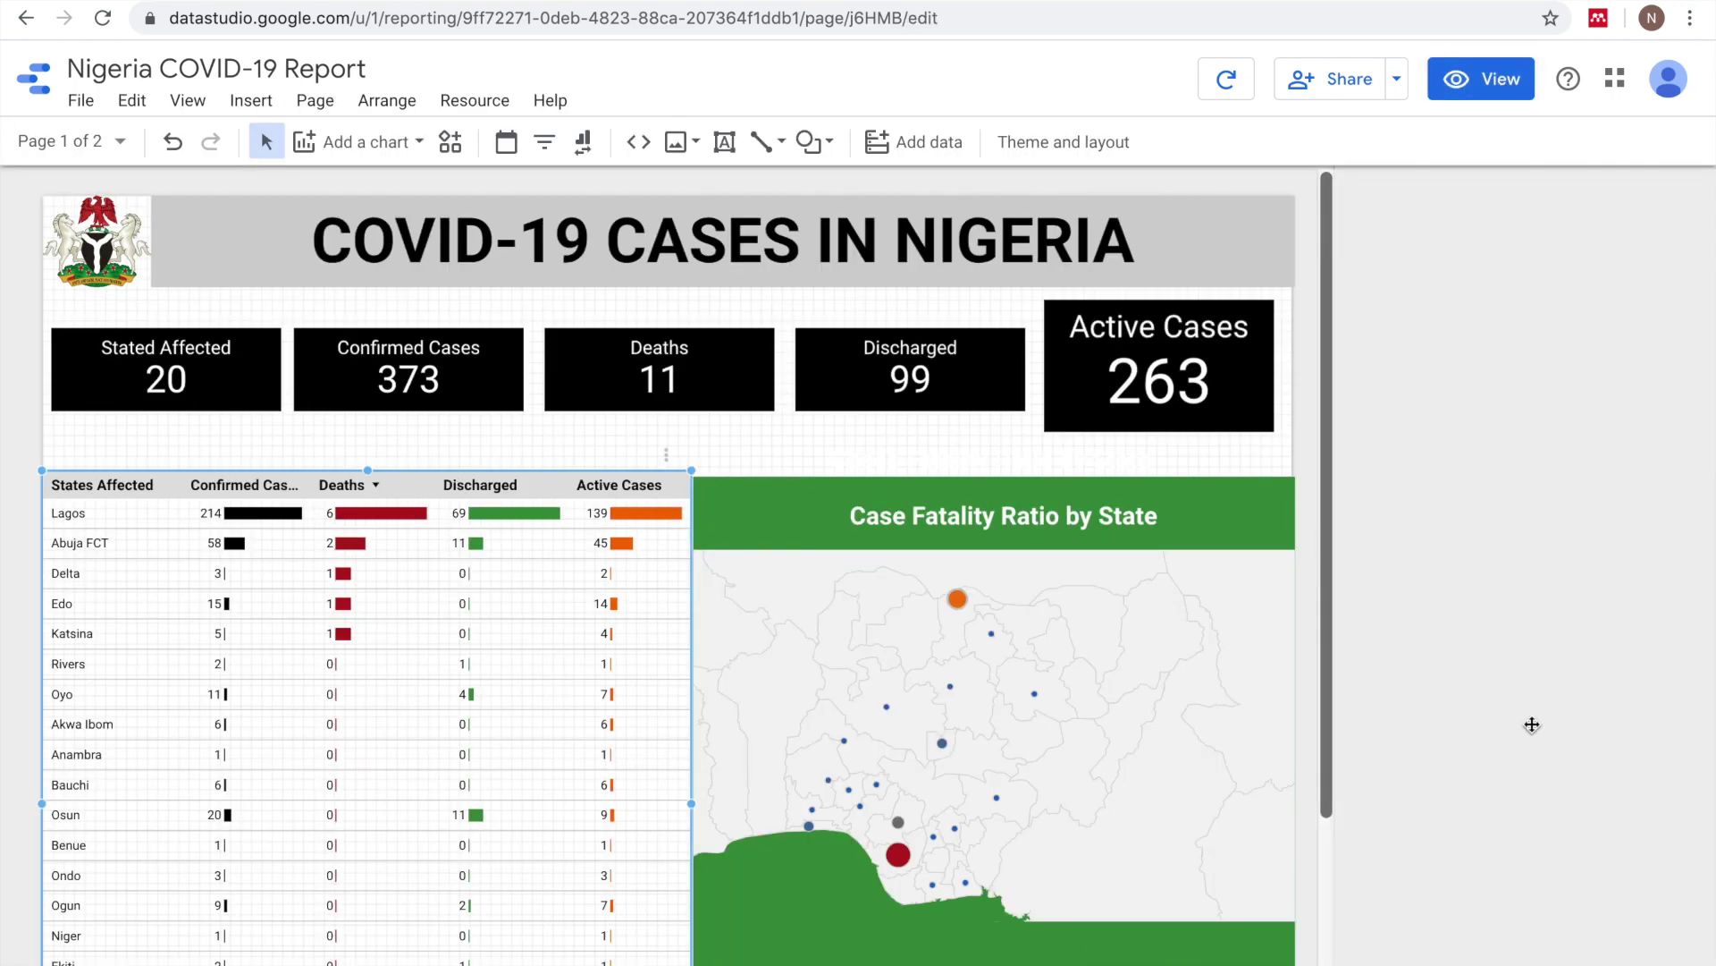
{"action": "scroll", "coordinate": [1453, 807], "scroll_direction": "down", "scroll_amount": 5}
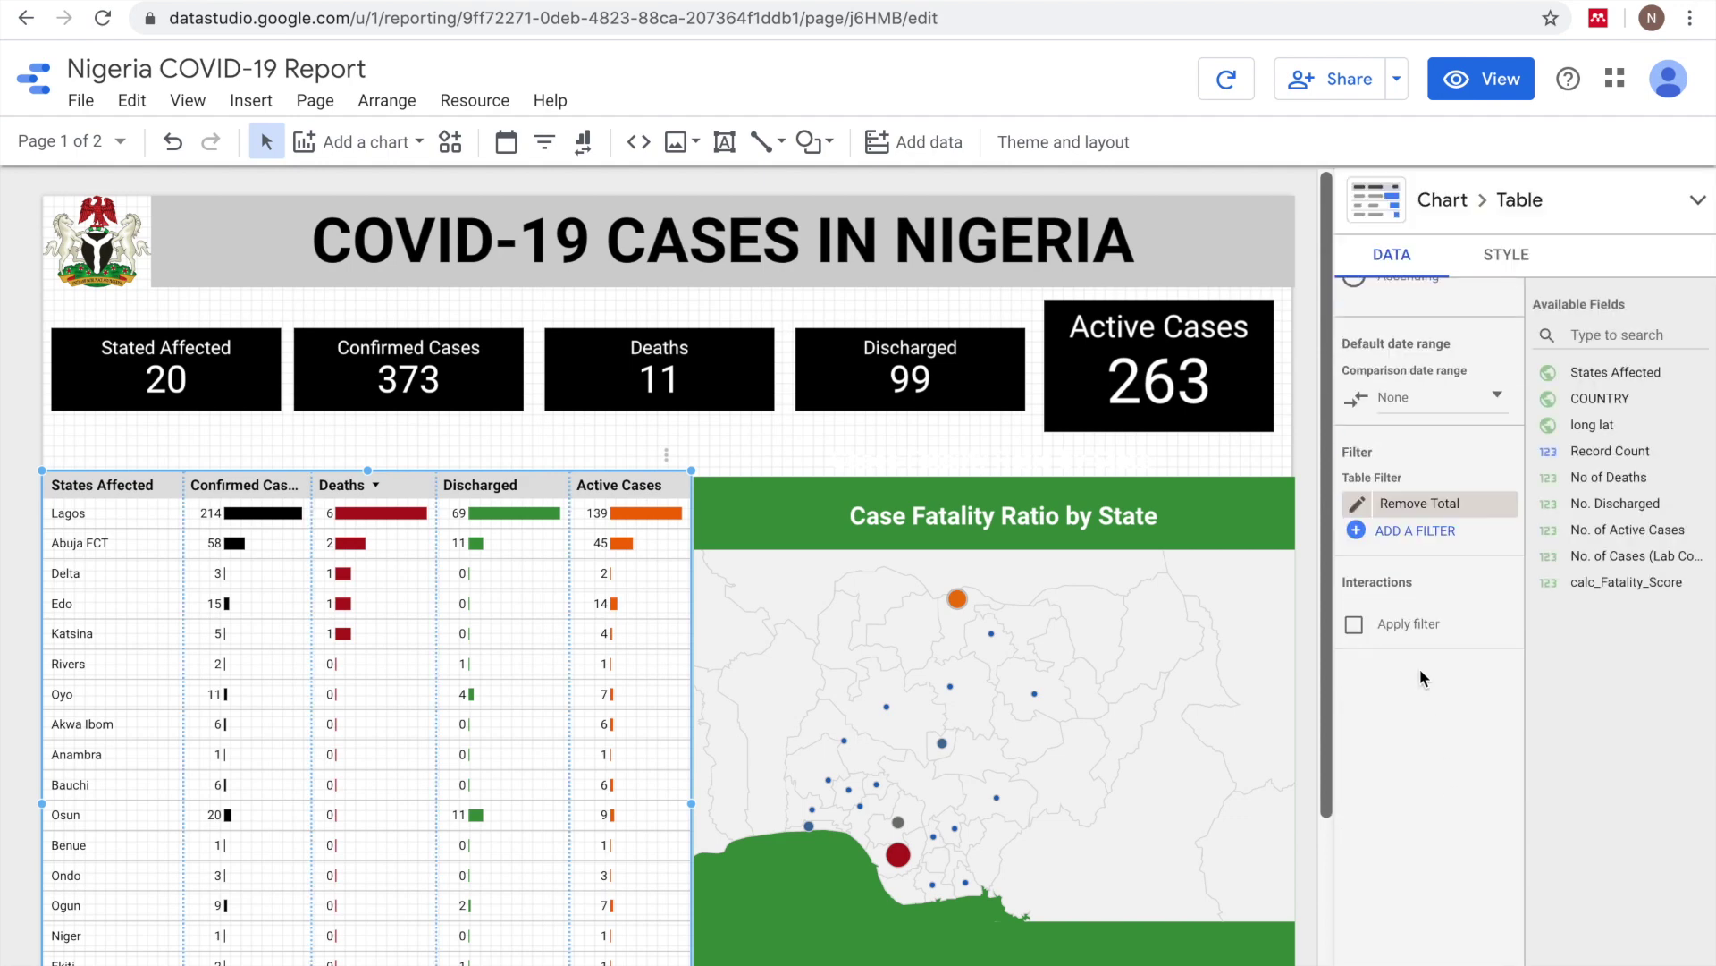
{"action": "left_click", "coordinate": [1354, 625]}
{"action": "left_click", "coordinate": [1484, 81]}
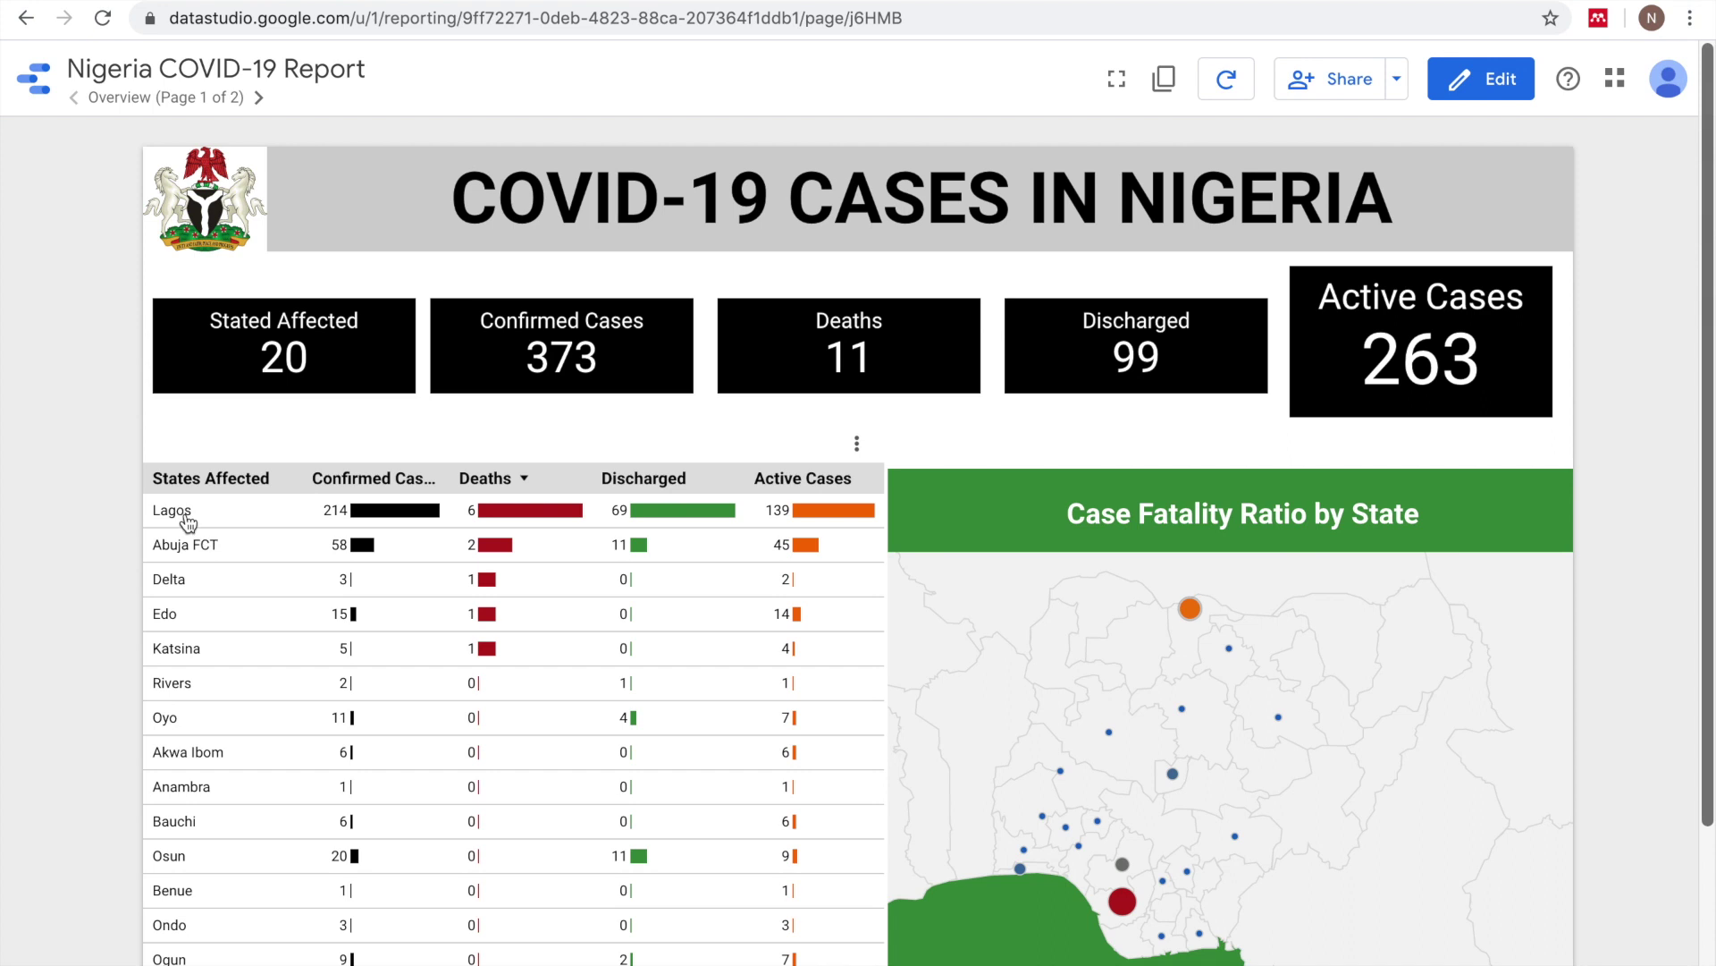
- Test the table's filtering of the map by selecting Lagos, Abuja FCT, Delta, Edo, Katsina, Rivers and Oyo one after another
{"action": "left_click", "coordinate": [182, 515]}
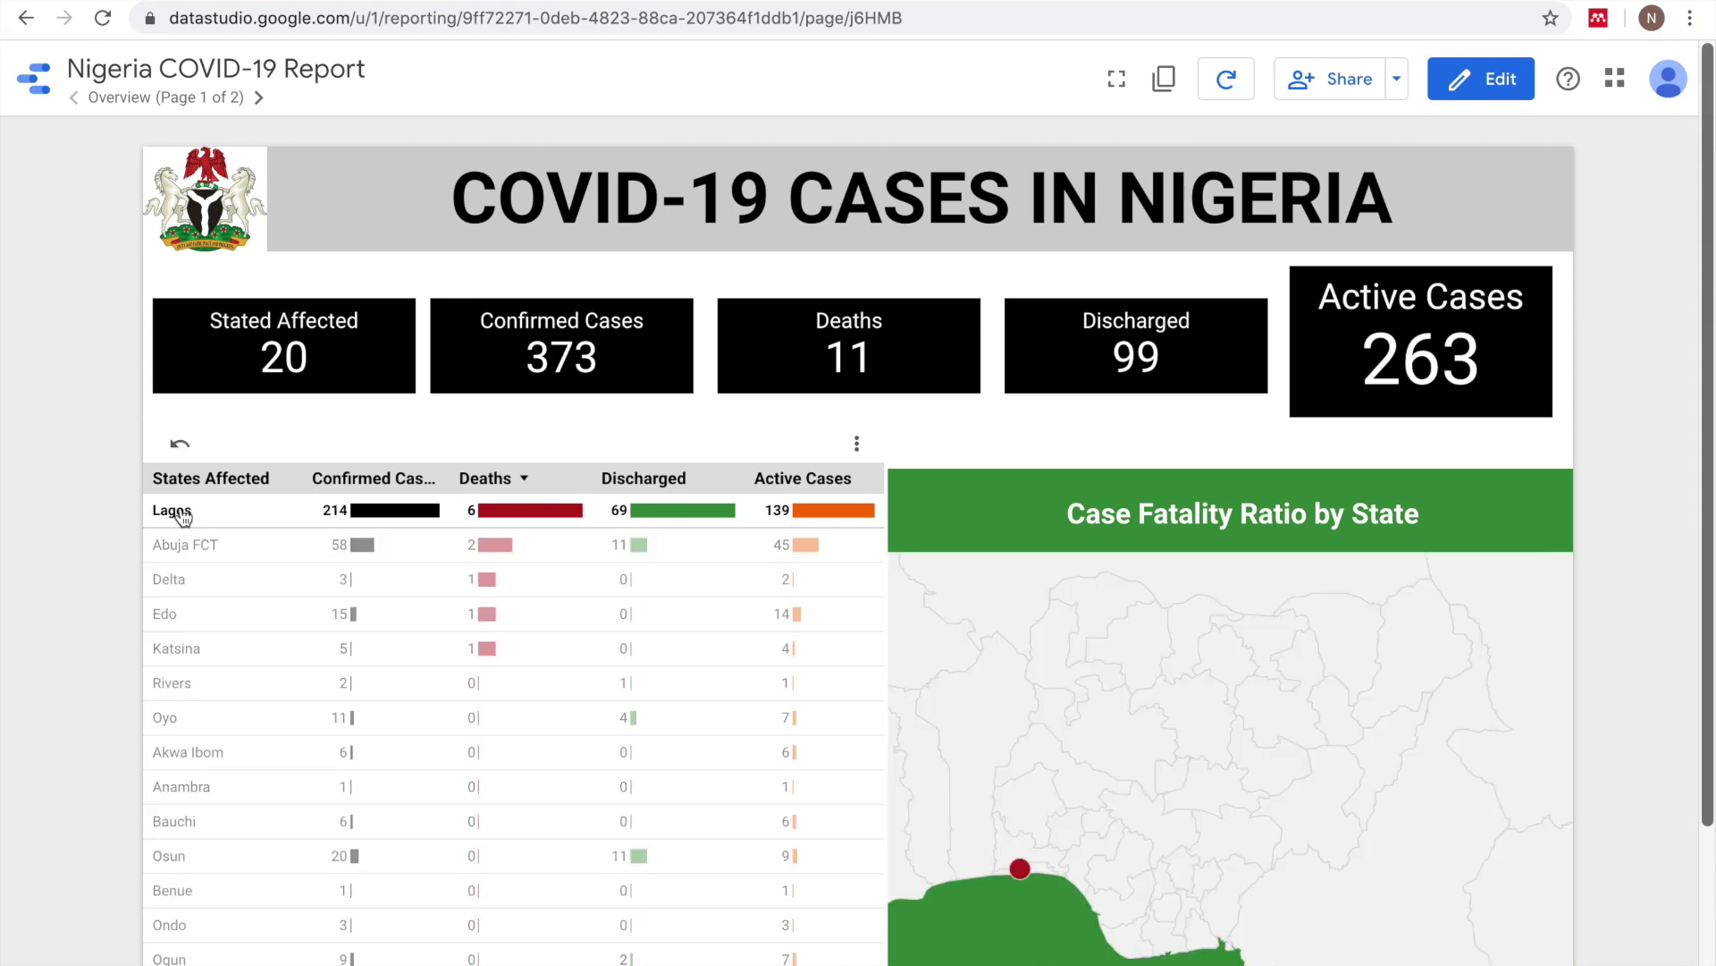
{"action": "left_click", "coordinate": [179, 552]}
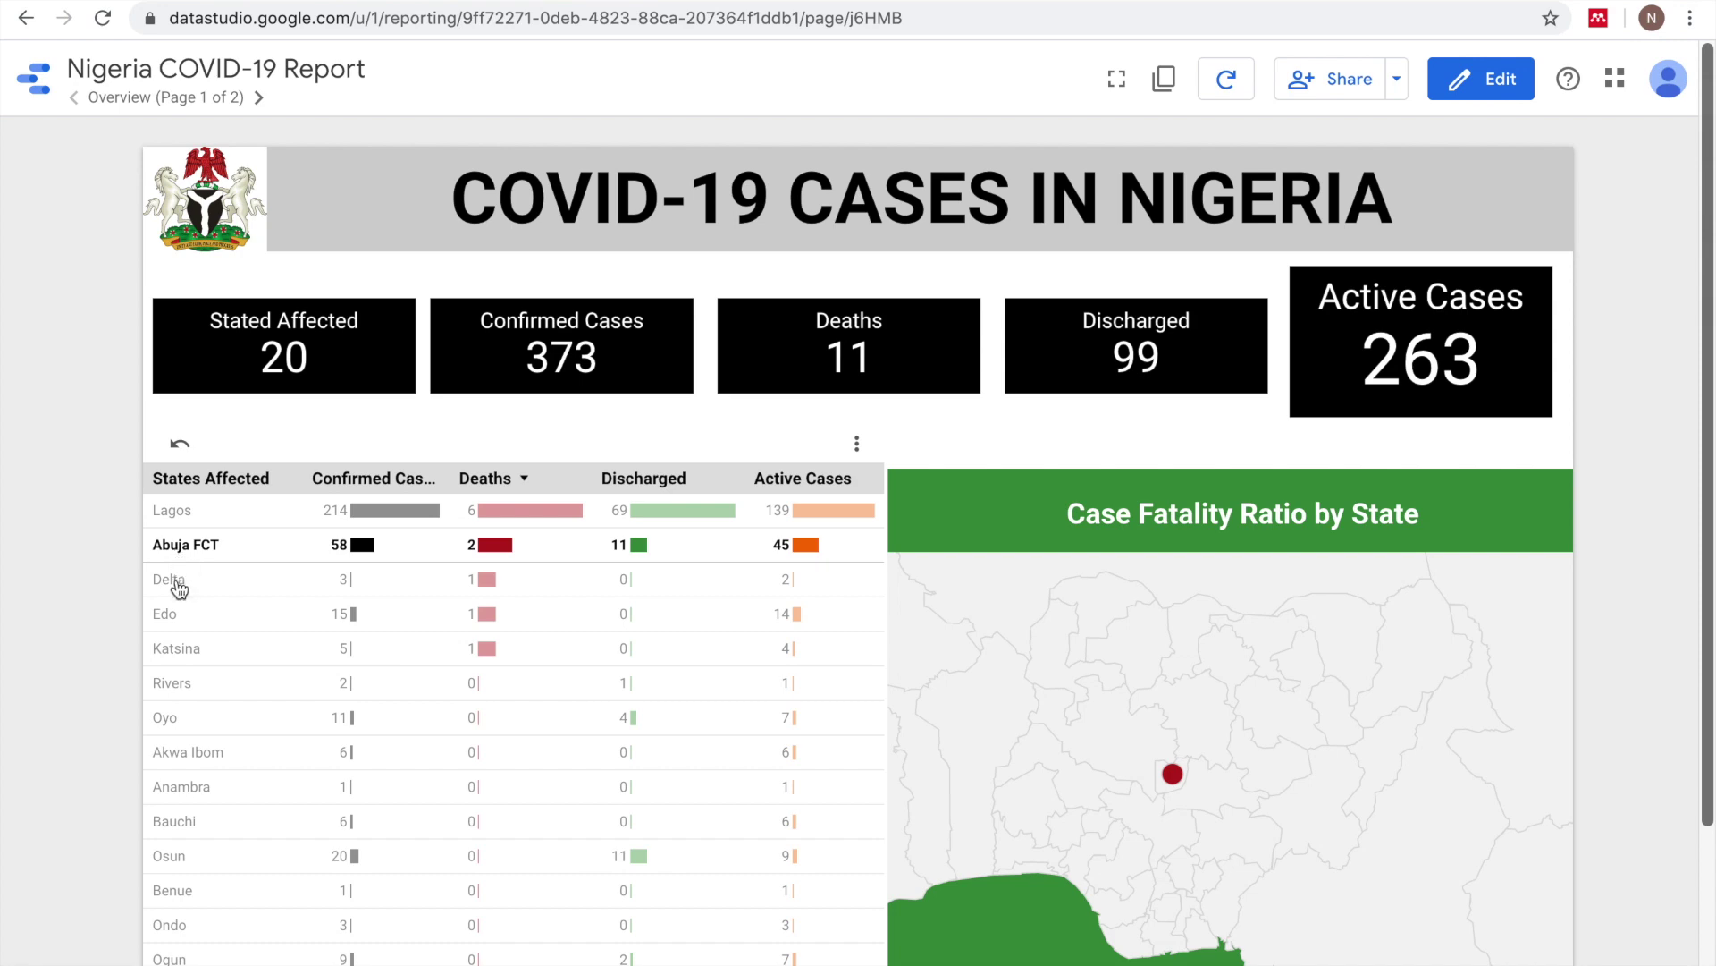
{"action": "left_click", "coordinate": [179, 583]}
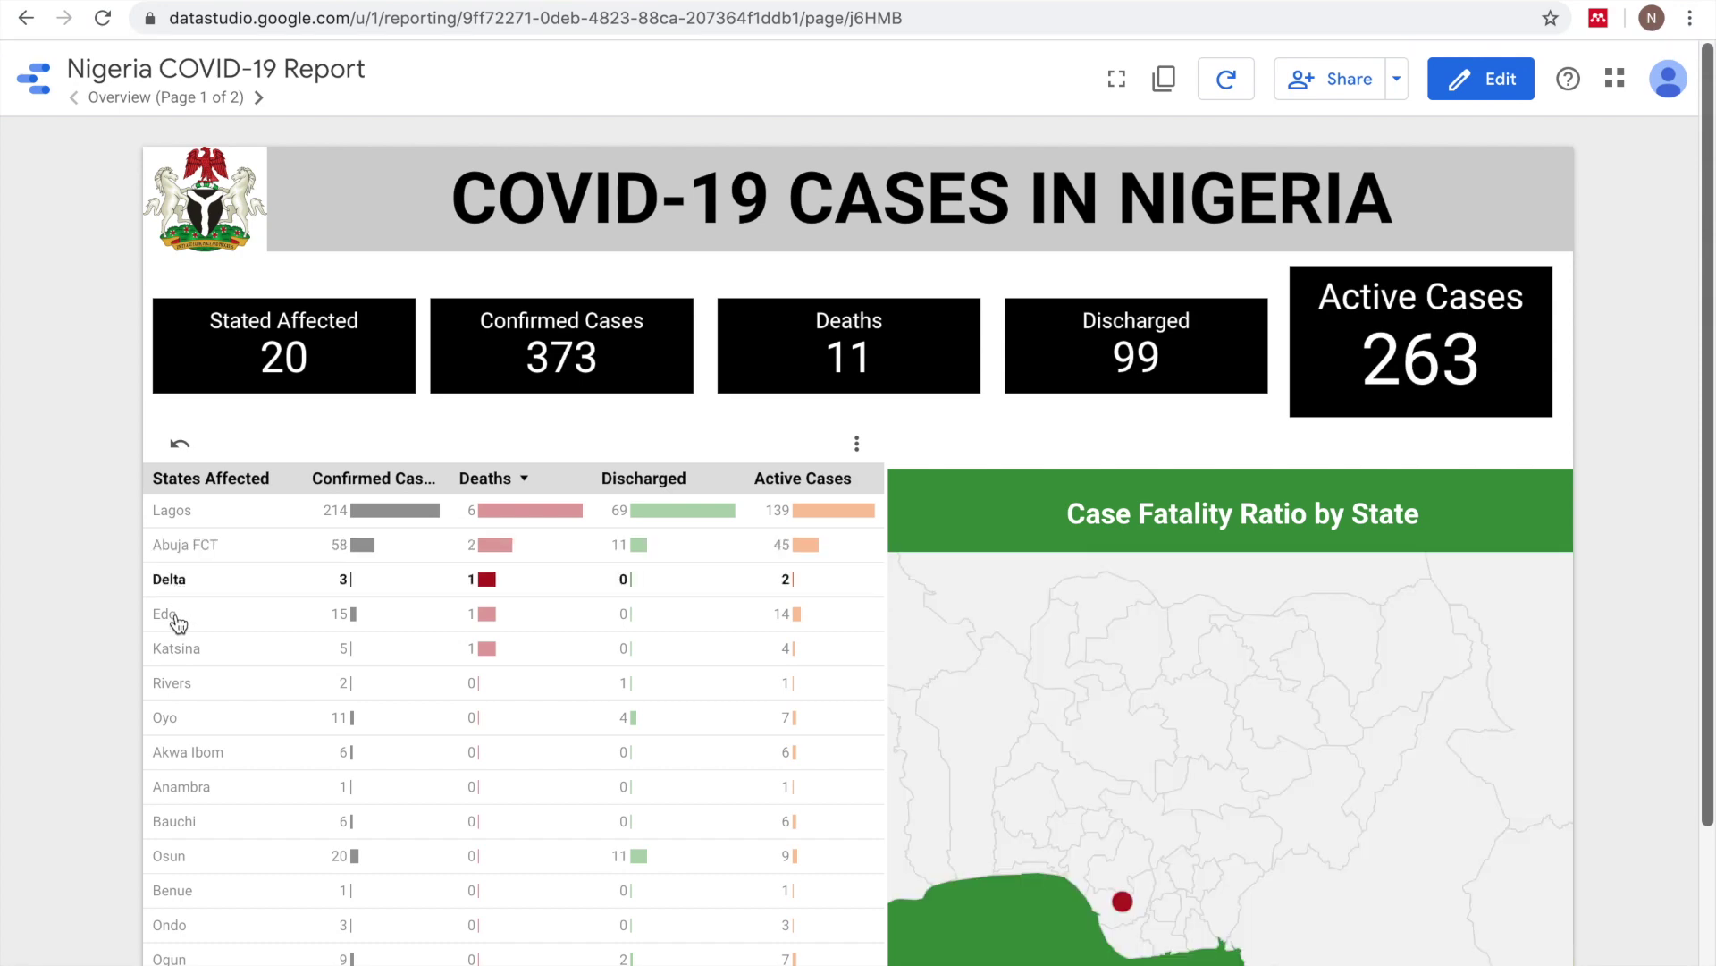
{"action": "left_click", "coordinate": [175, 617]}
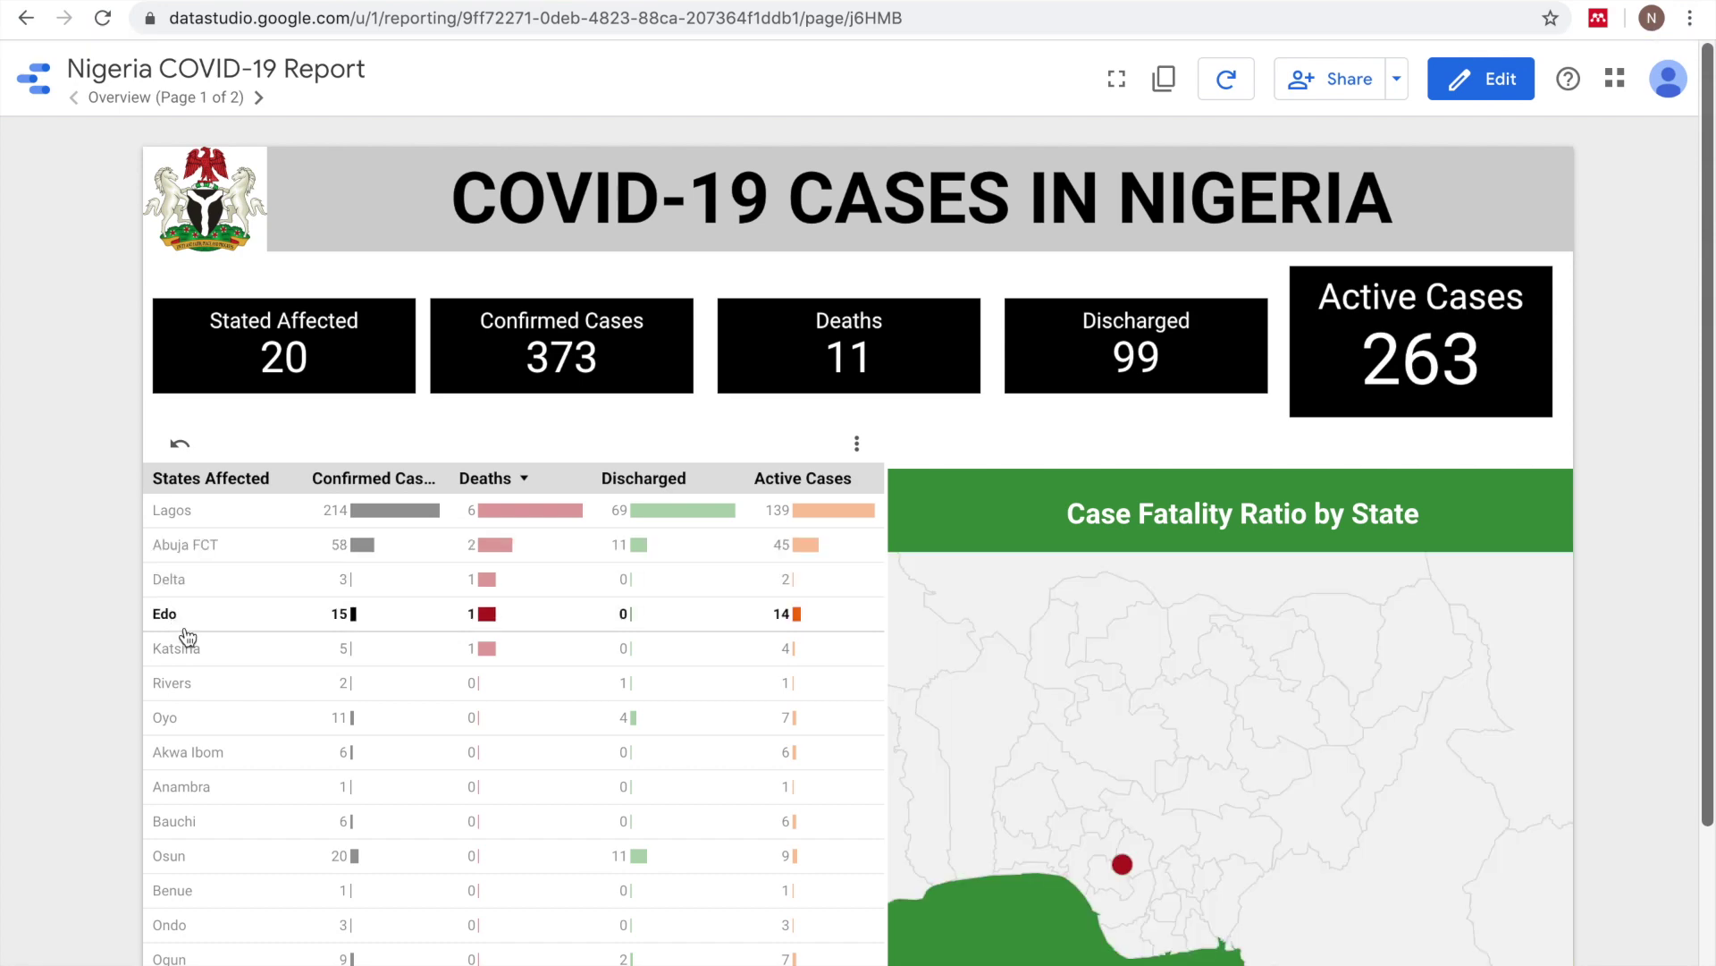
{"action": "left_click", "coordinate": [180, 656]}
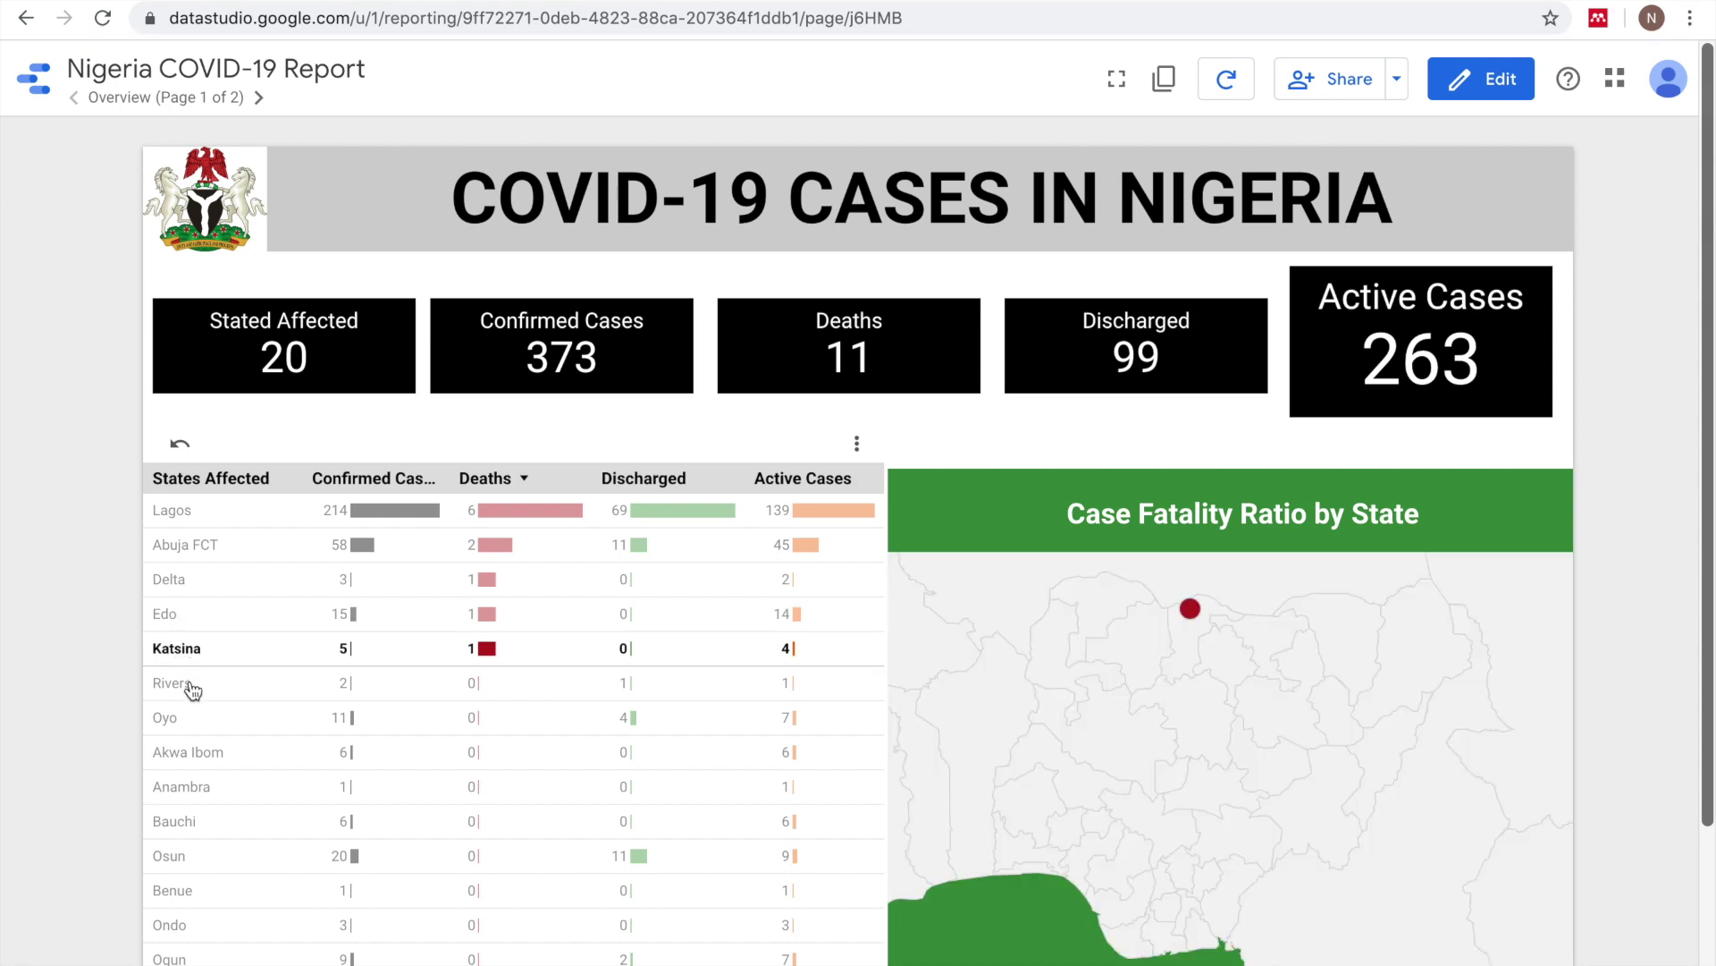
{"action": "left_click", "coordinate": [188, 689]}
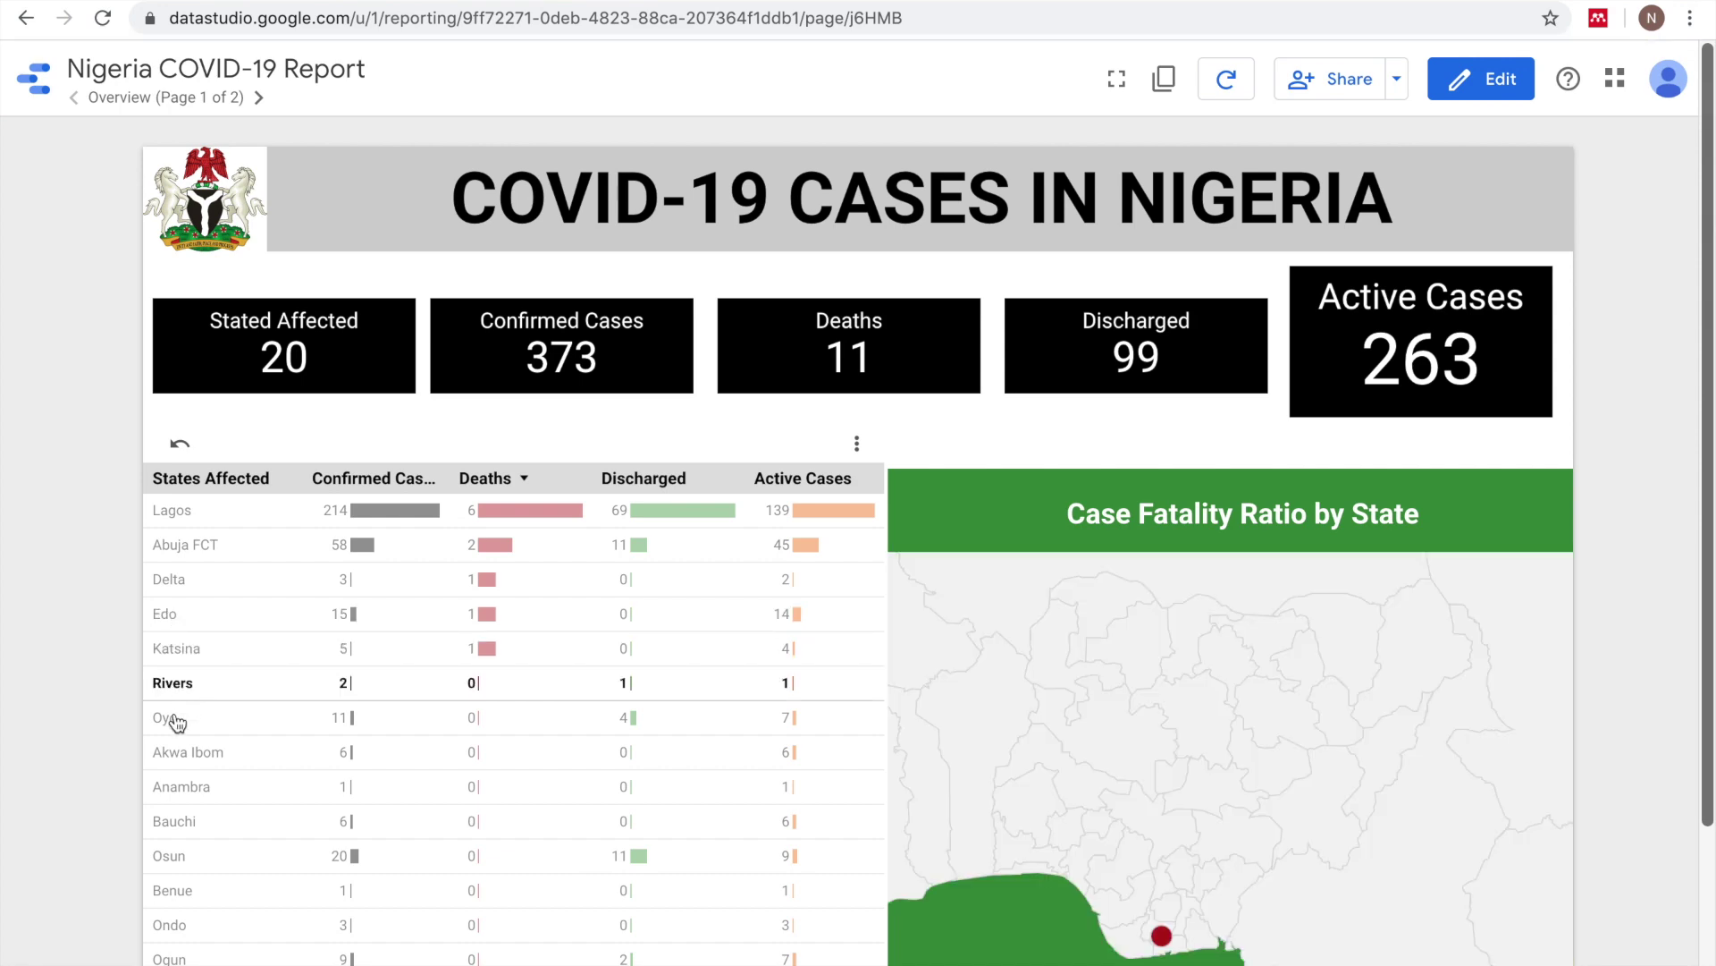
{"action": "left_click", "coordinate": [175, 719]}
{"action": "left_click", "coordinate": [174, 720]}
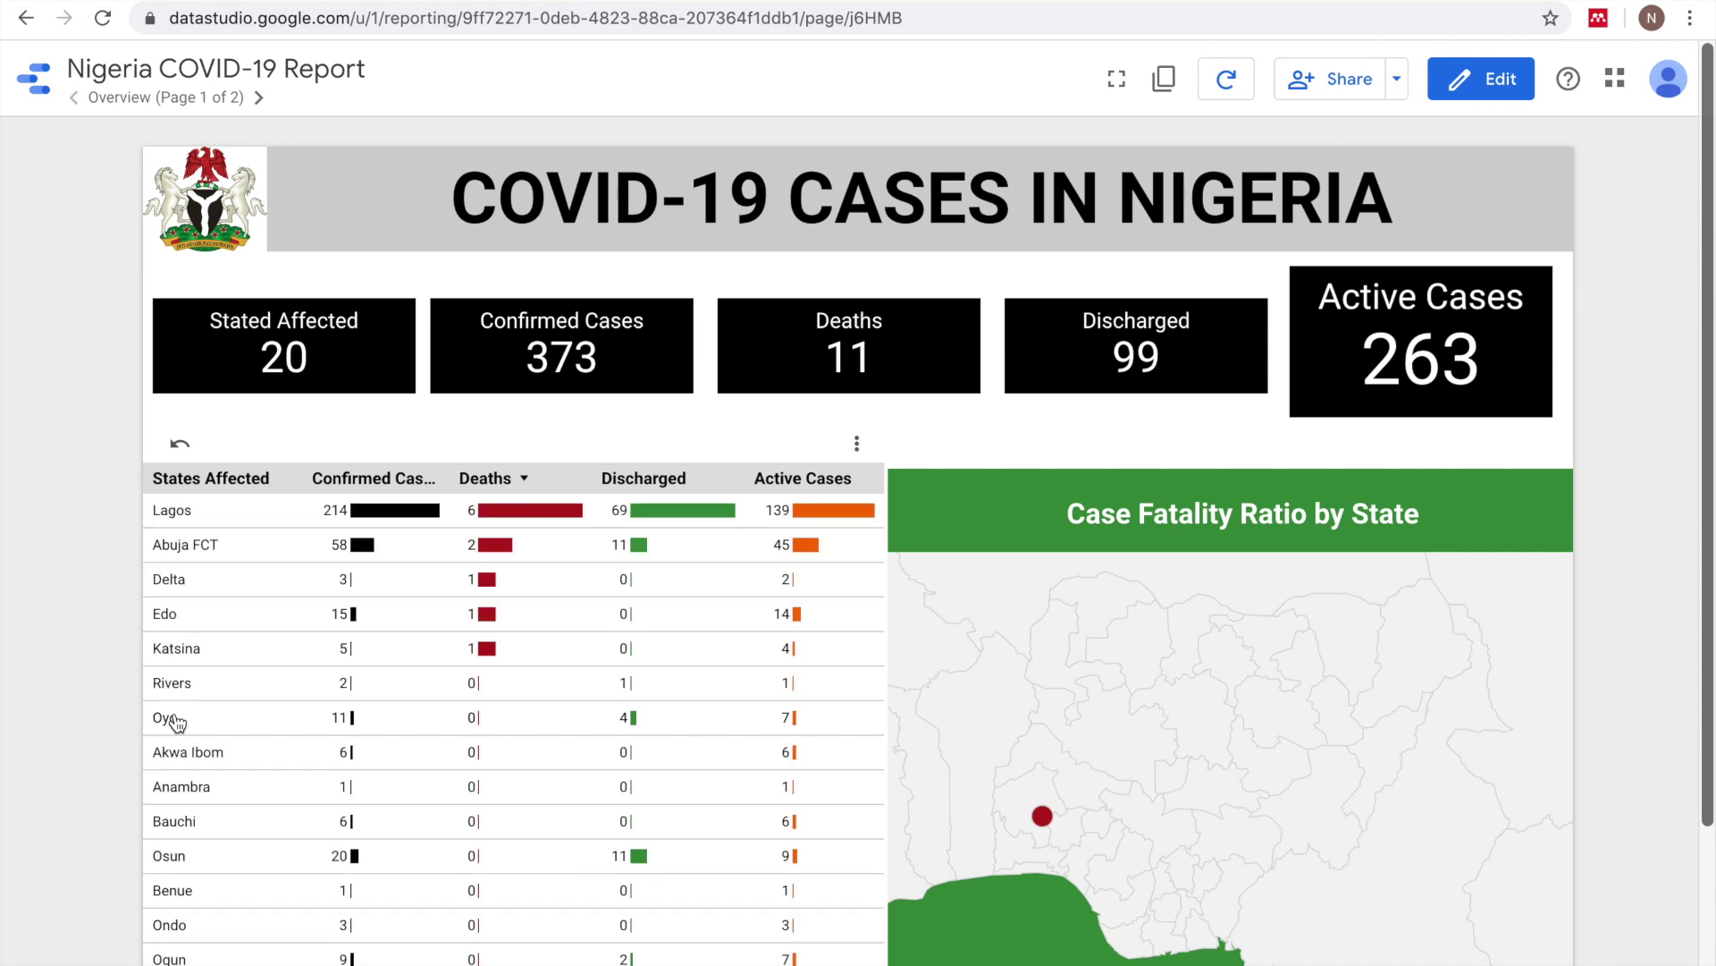
- Open the Time Series page and inspect data points on the cumulative cases and deaths chart and the Daily Cases chart
{"action": "left_click", "coordinate": [260, 99]}
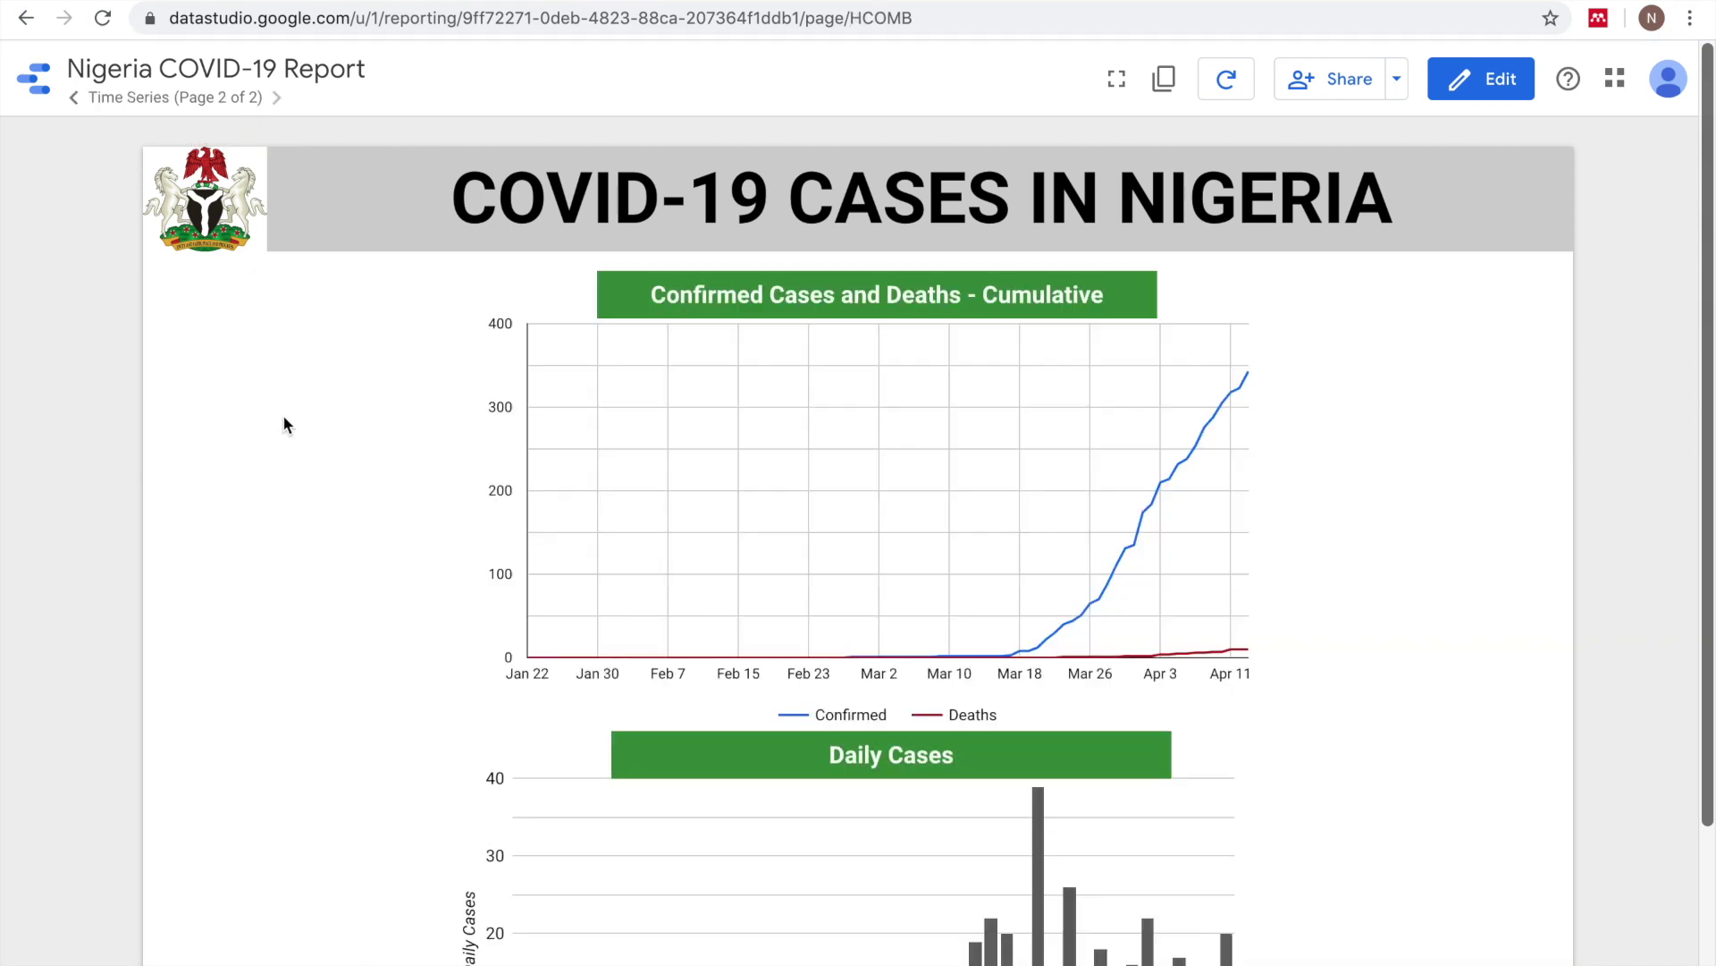
{"action": "scroll", "coordinate": [283, 424], "scroll_direction": "down", "scroll_amount": 2}
{"action": "mouse_move", "coordinate": [1247, 198]}
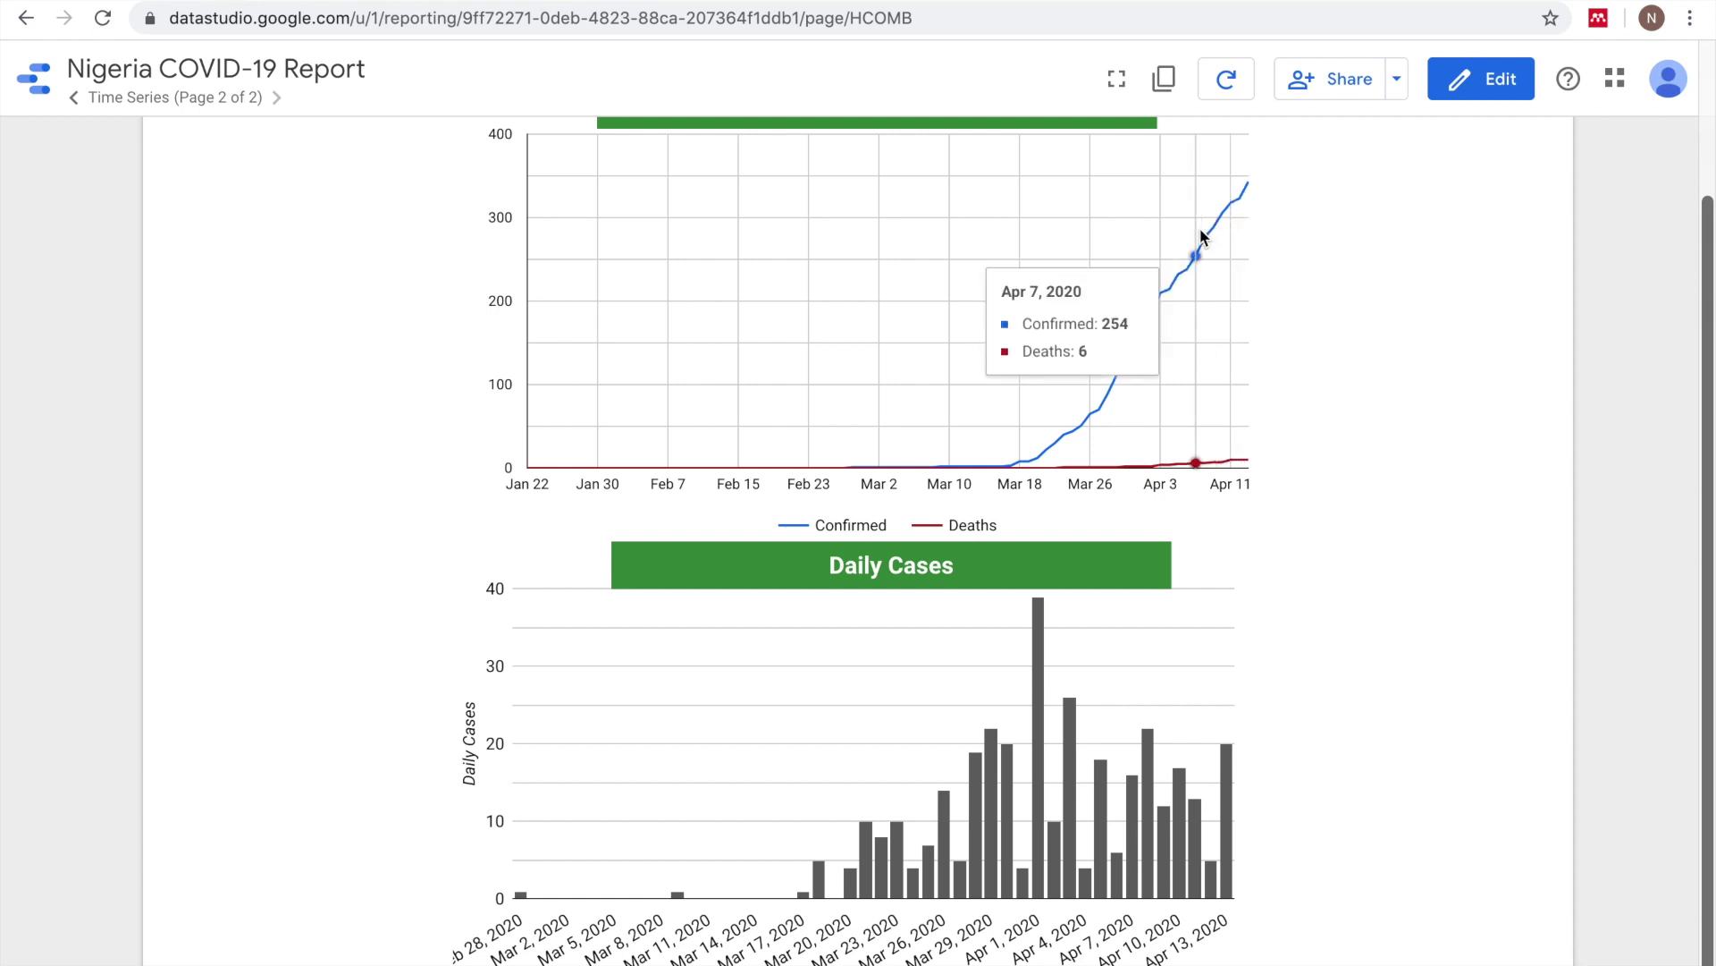
{"action": "mouse_move", "coordinate": [1225, 810]}
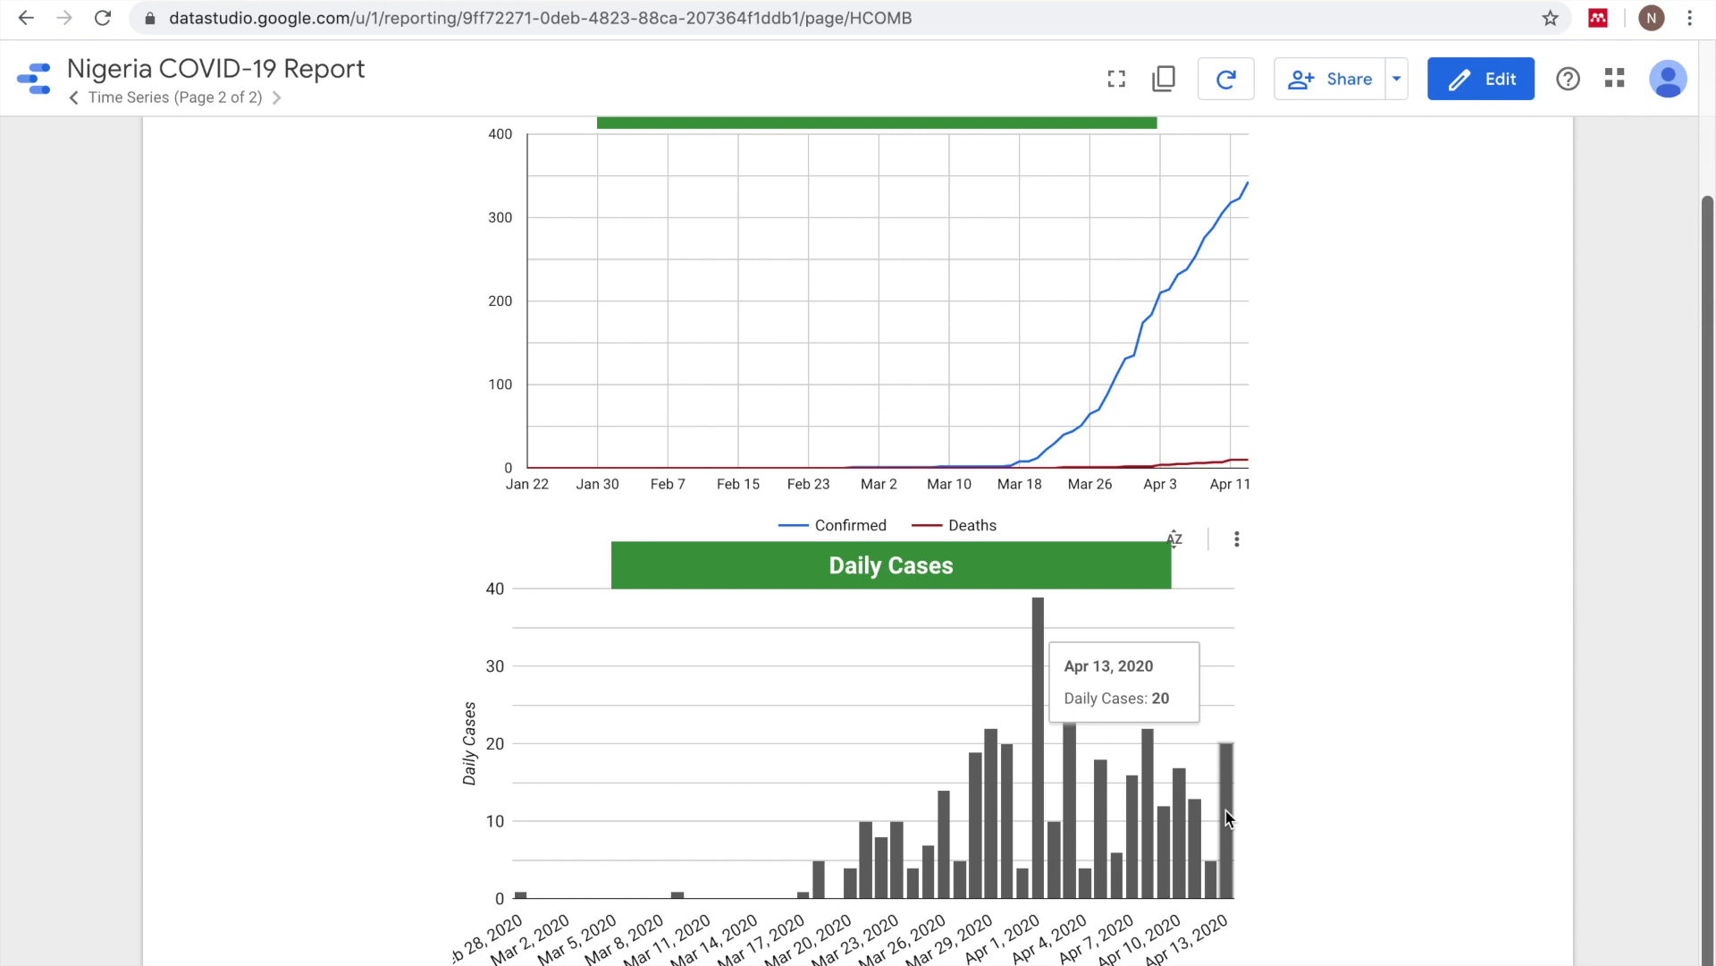
{"action": "mouse_move", "coordinate": [1248, 233]}
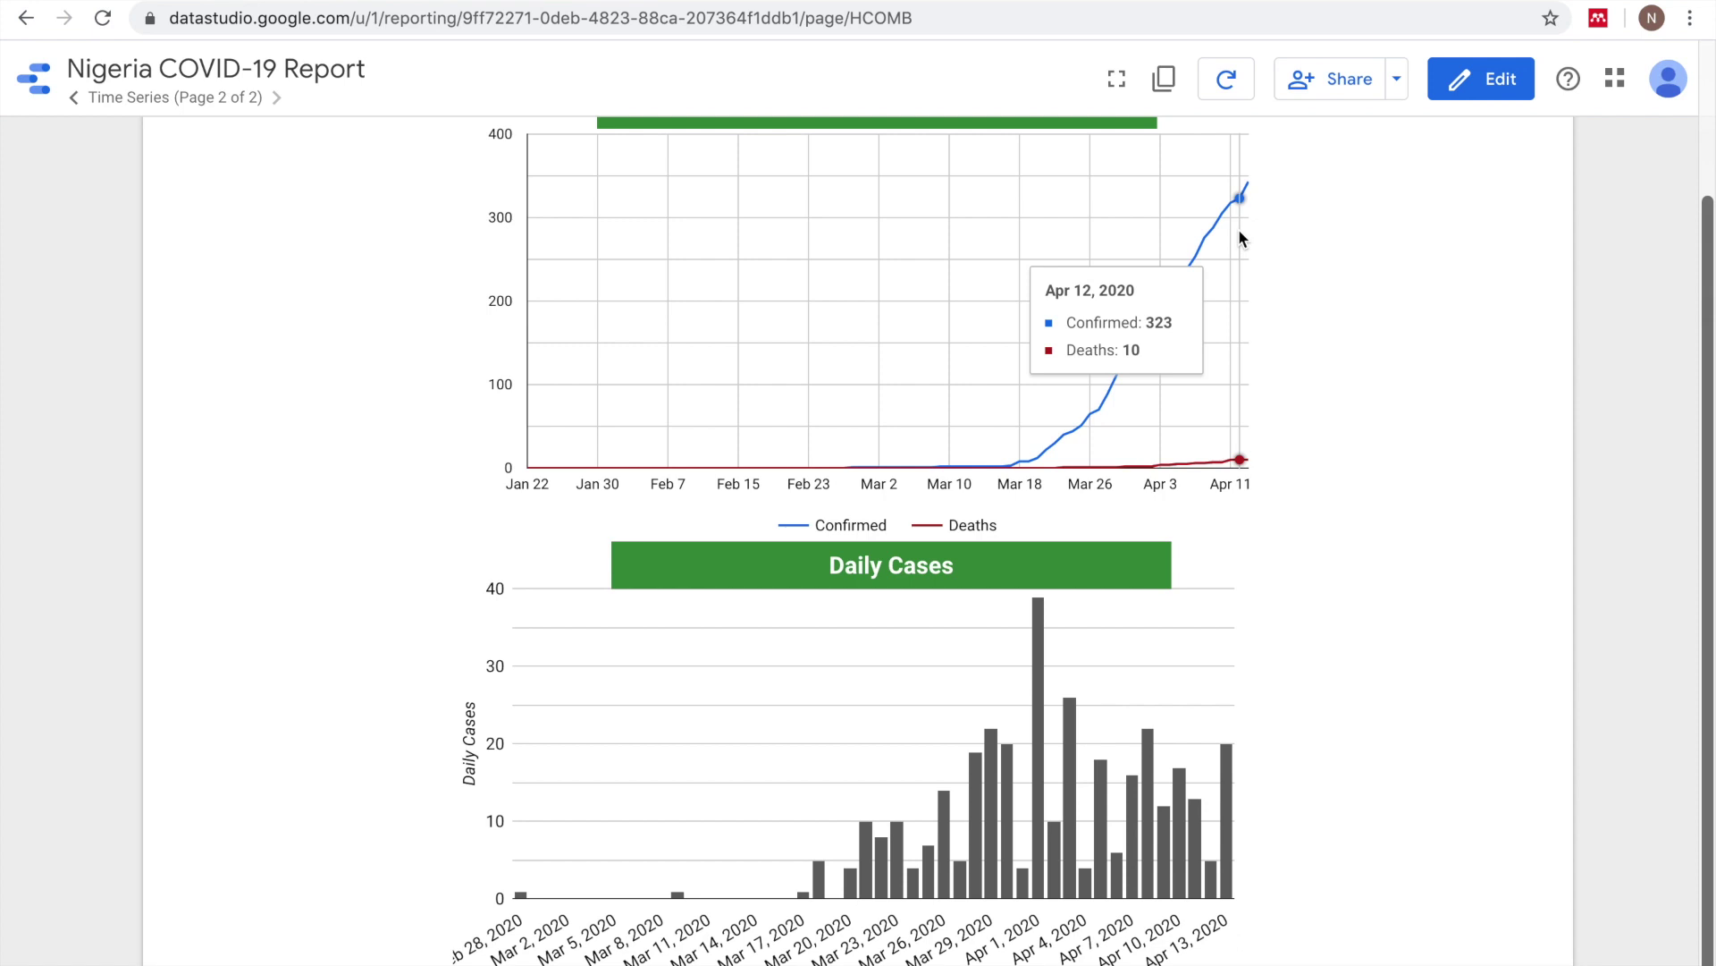
{"action": "mouse_move", "coordinate": [525, 895]}
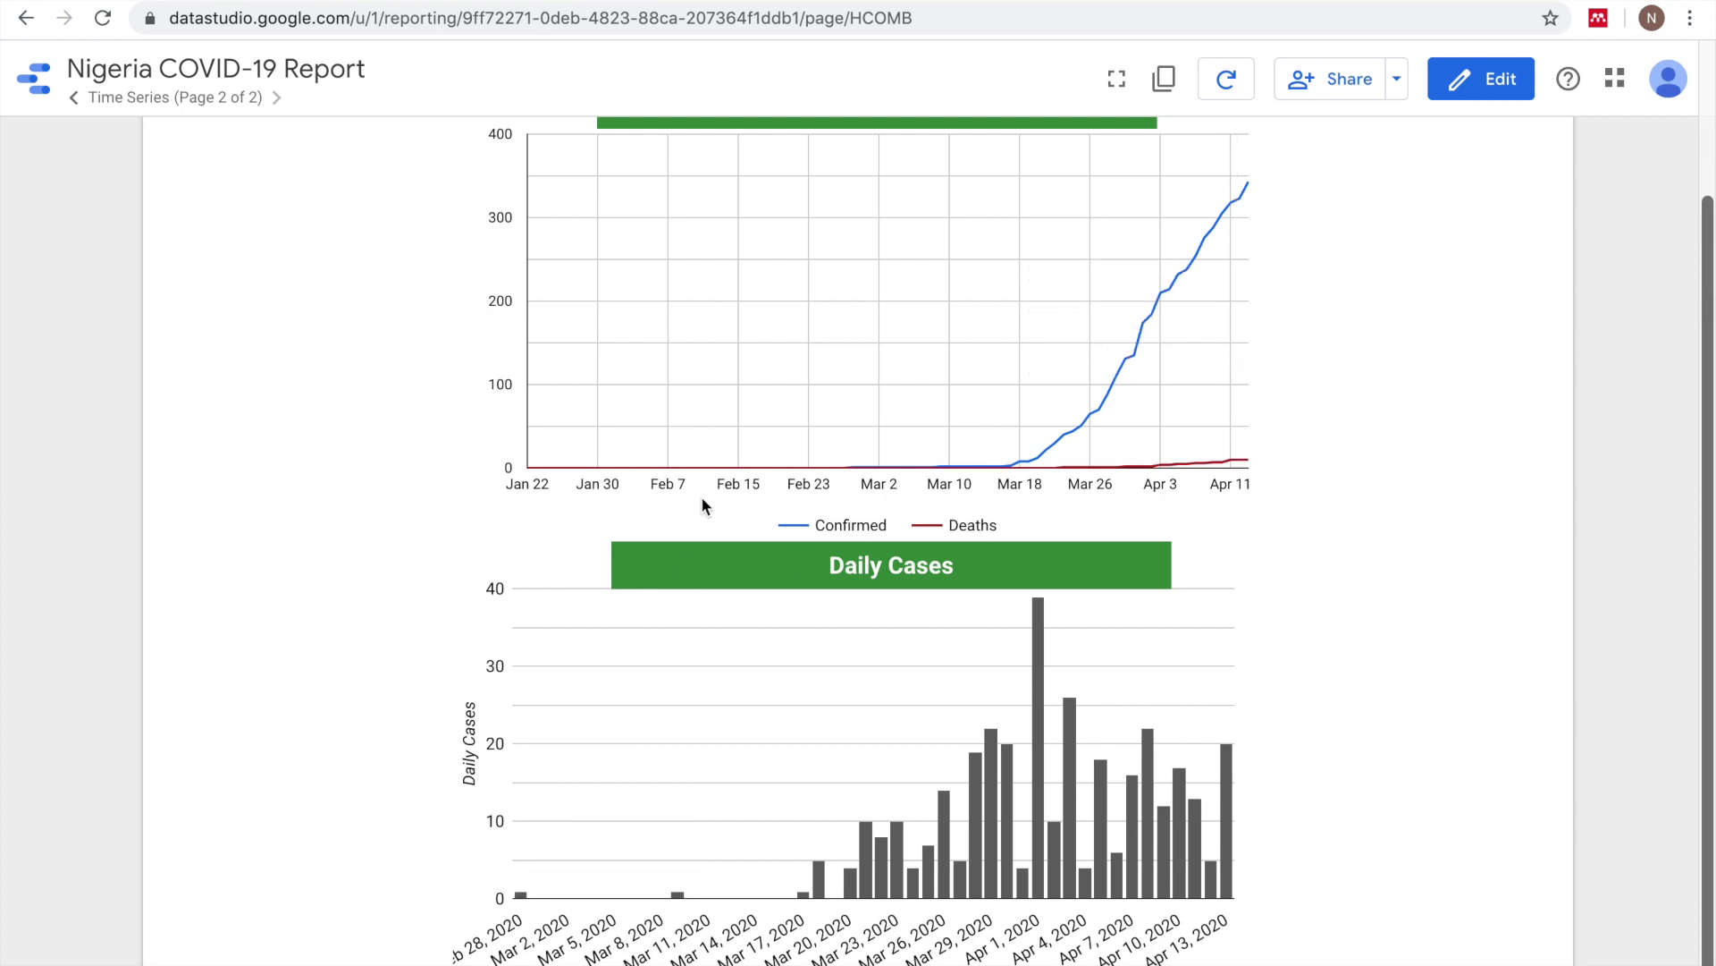
{"action": "mouse_move", "coordinate": [834, 467]}
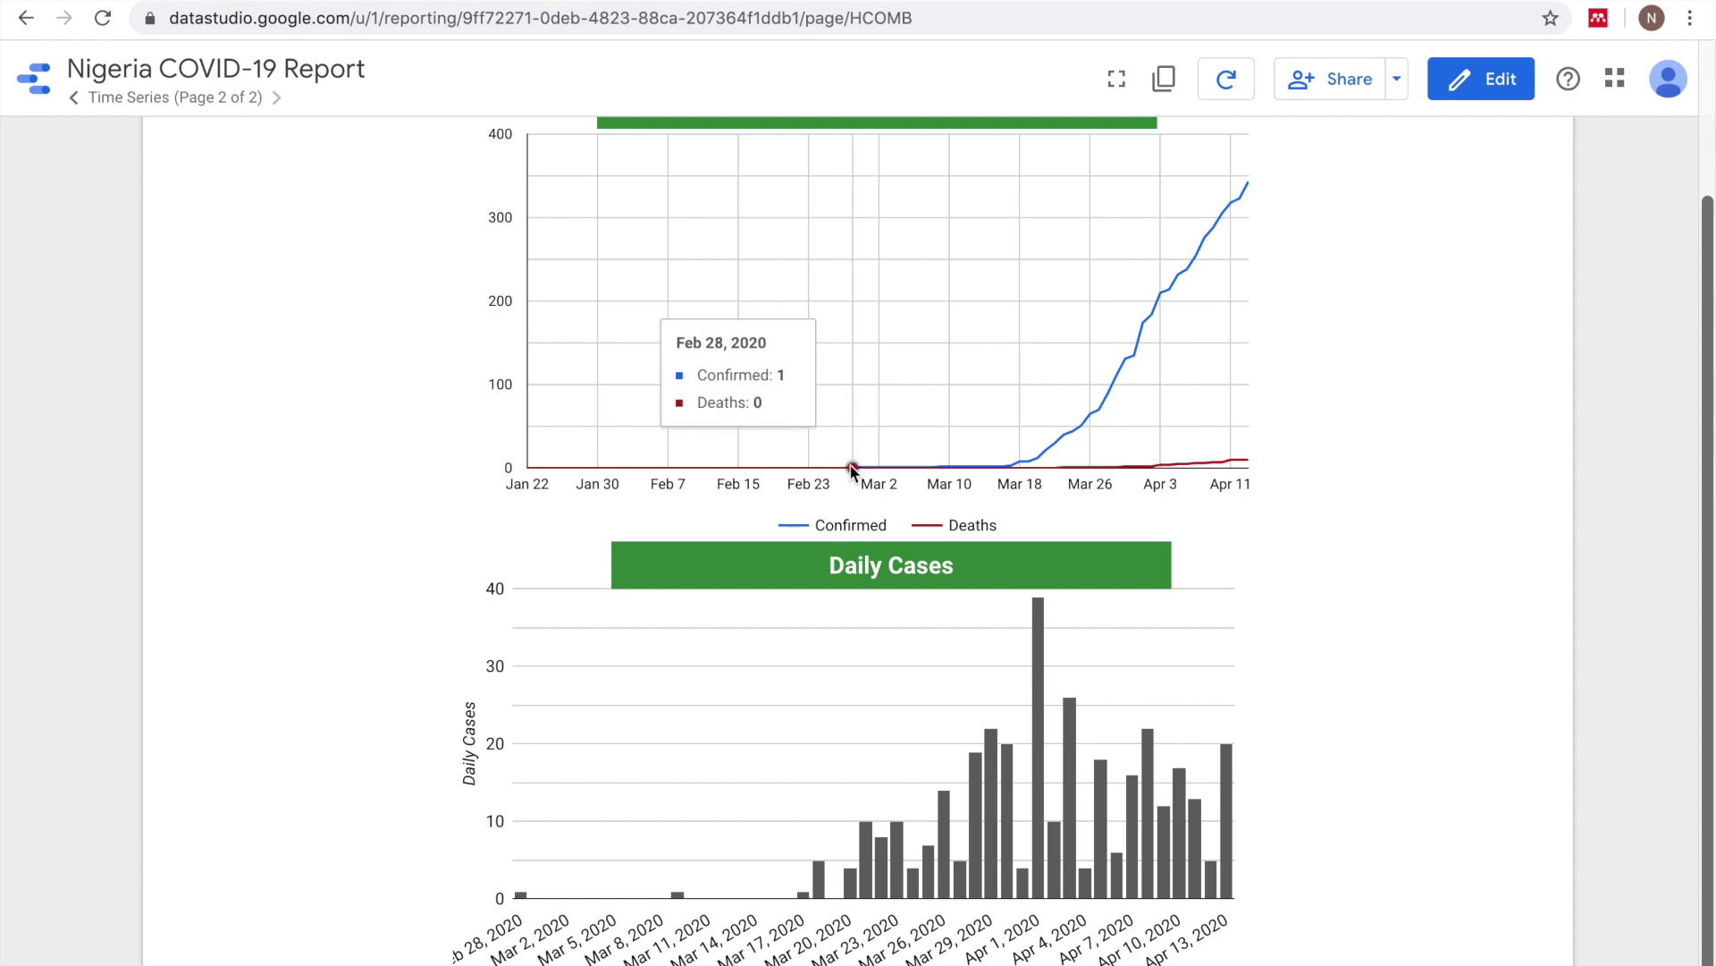
{"action": "scroll", "coordinate": [852, 468], "scroll_direction": "up", "scroll_amount": 2}
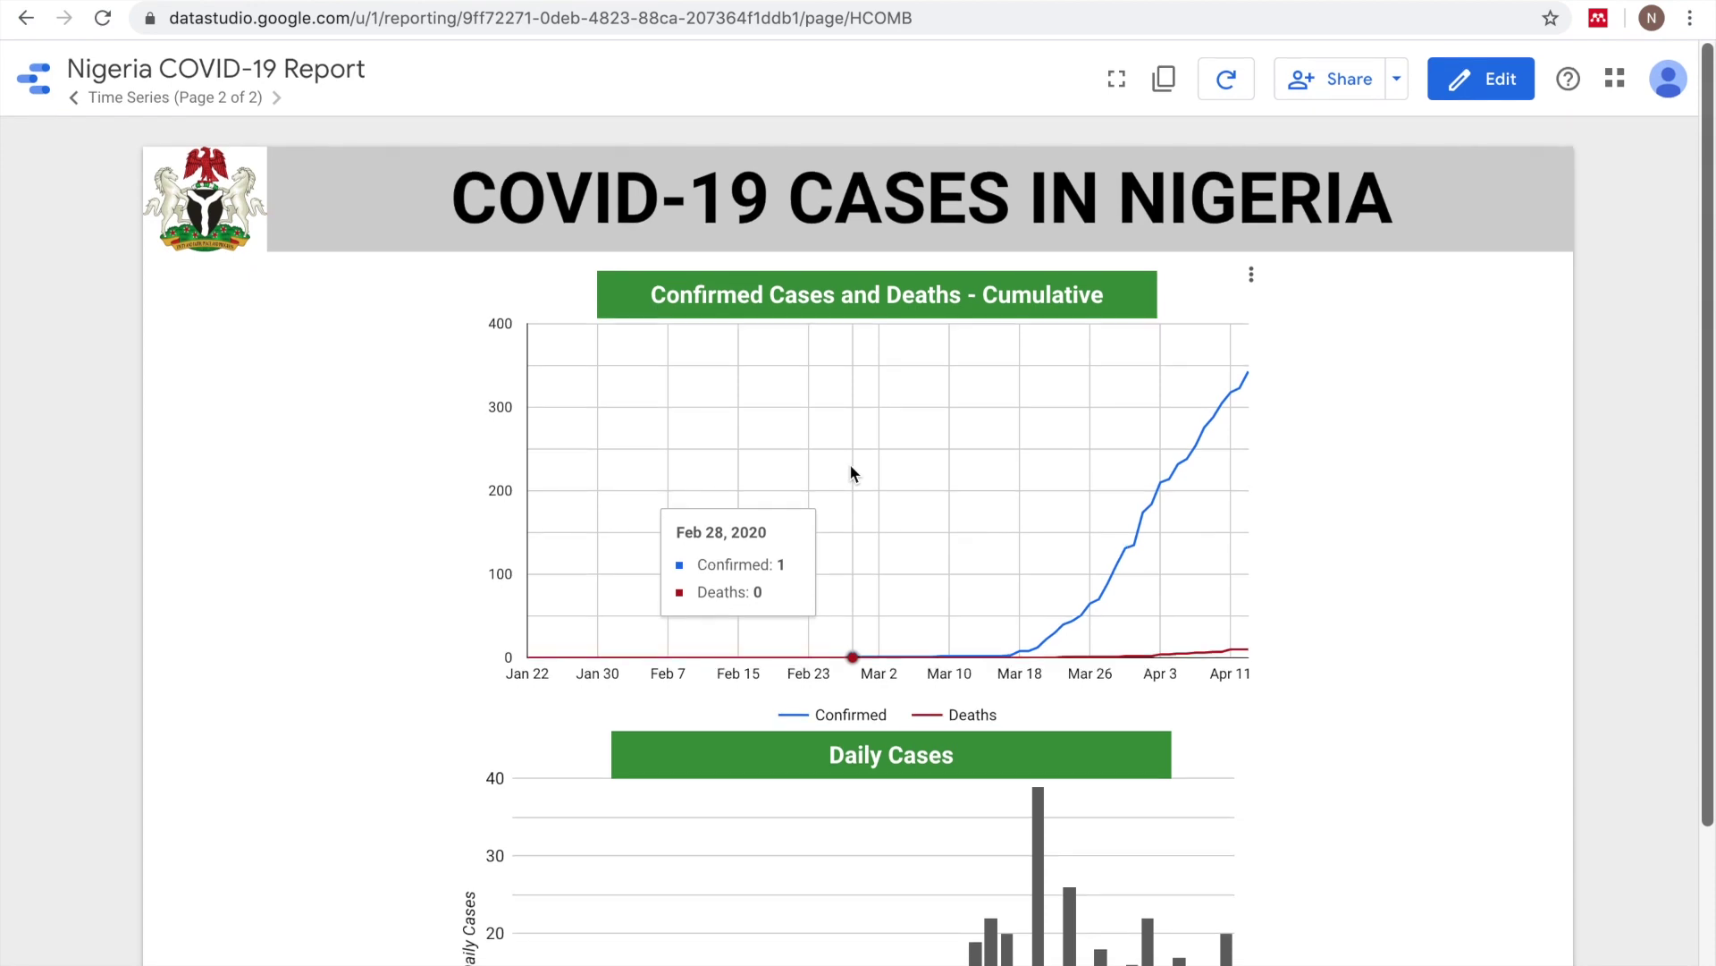
- Try link sharing as "Anyone with the link can view" with both editor and viewer restrictions, and close the sharing settings without saving
{"action": "left_click", "coordinate": [1332, 84]}
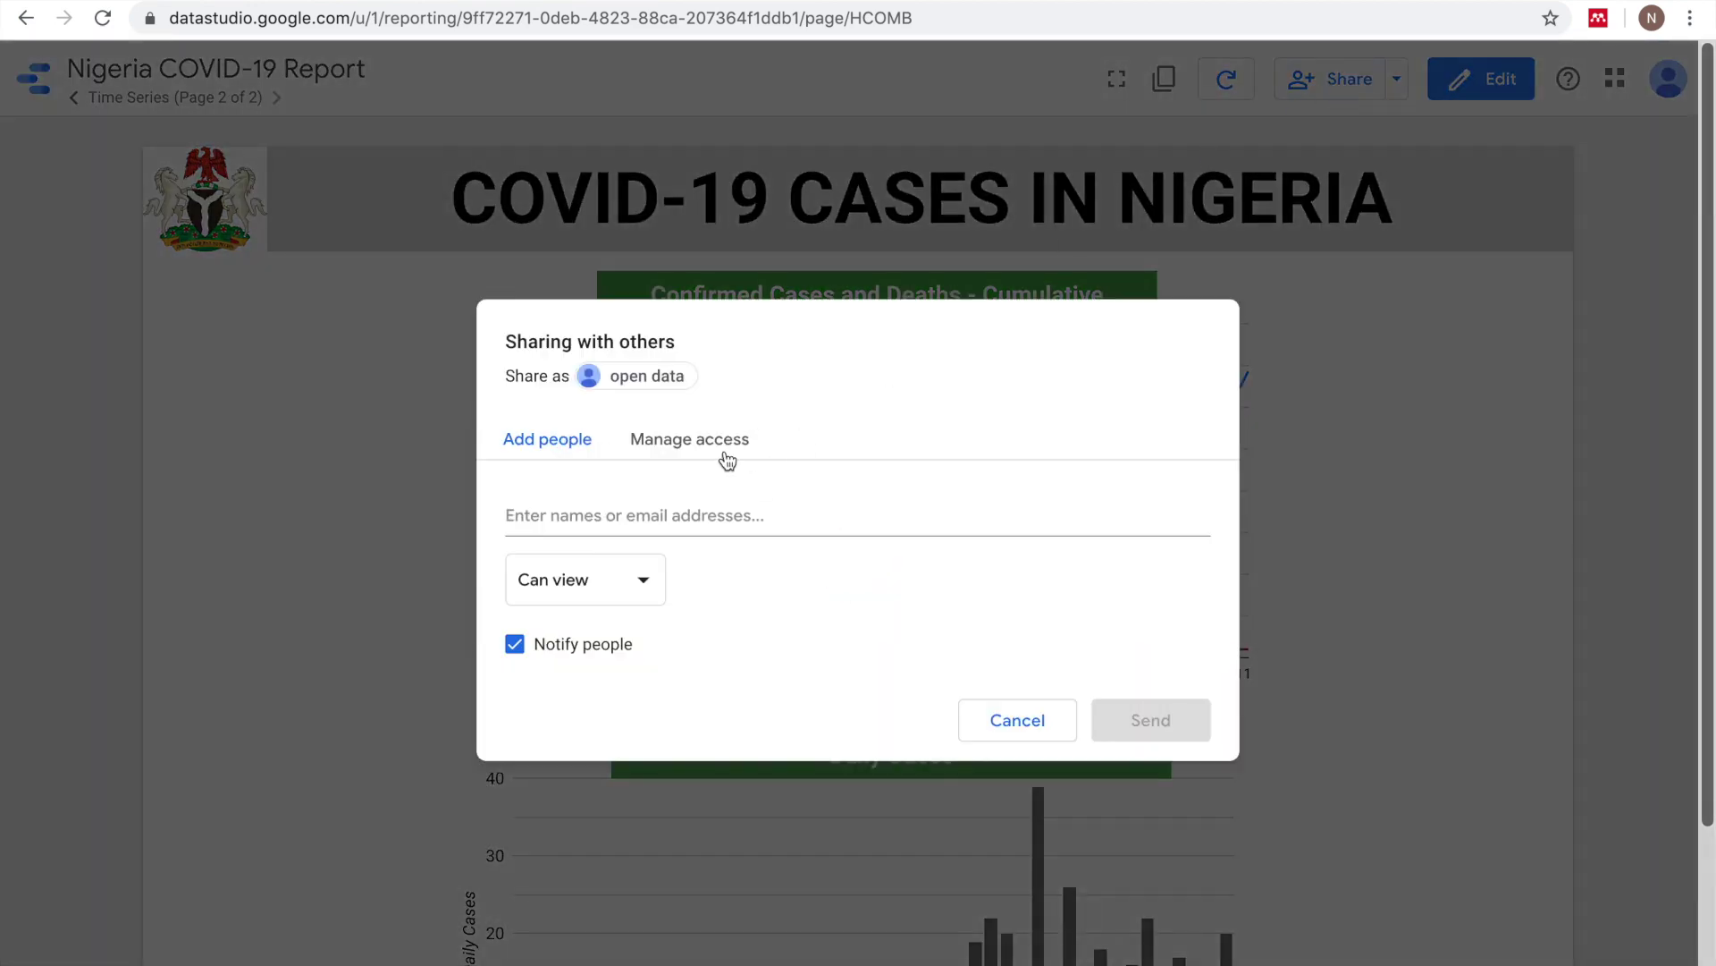
{"action": "left_click", "coordinate": [724, 450]}
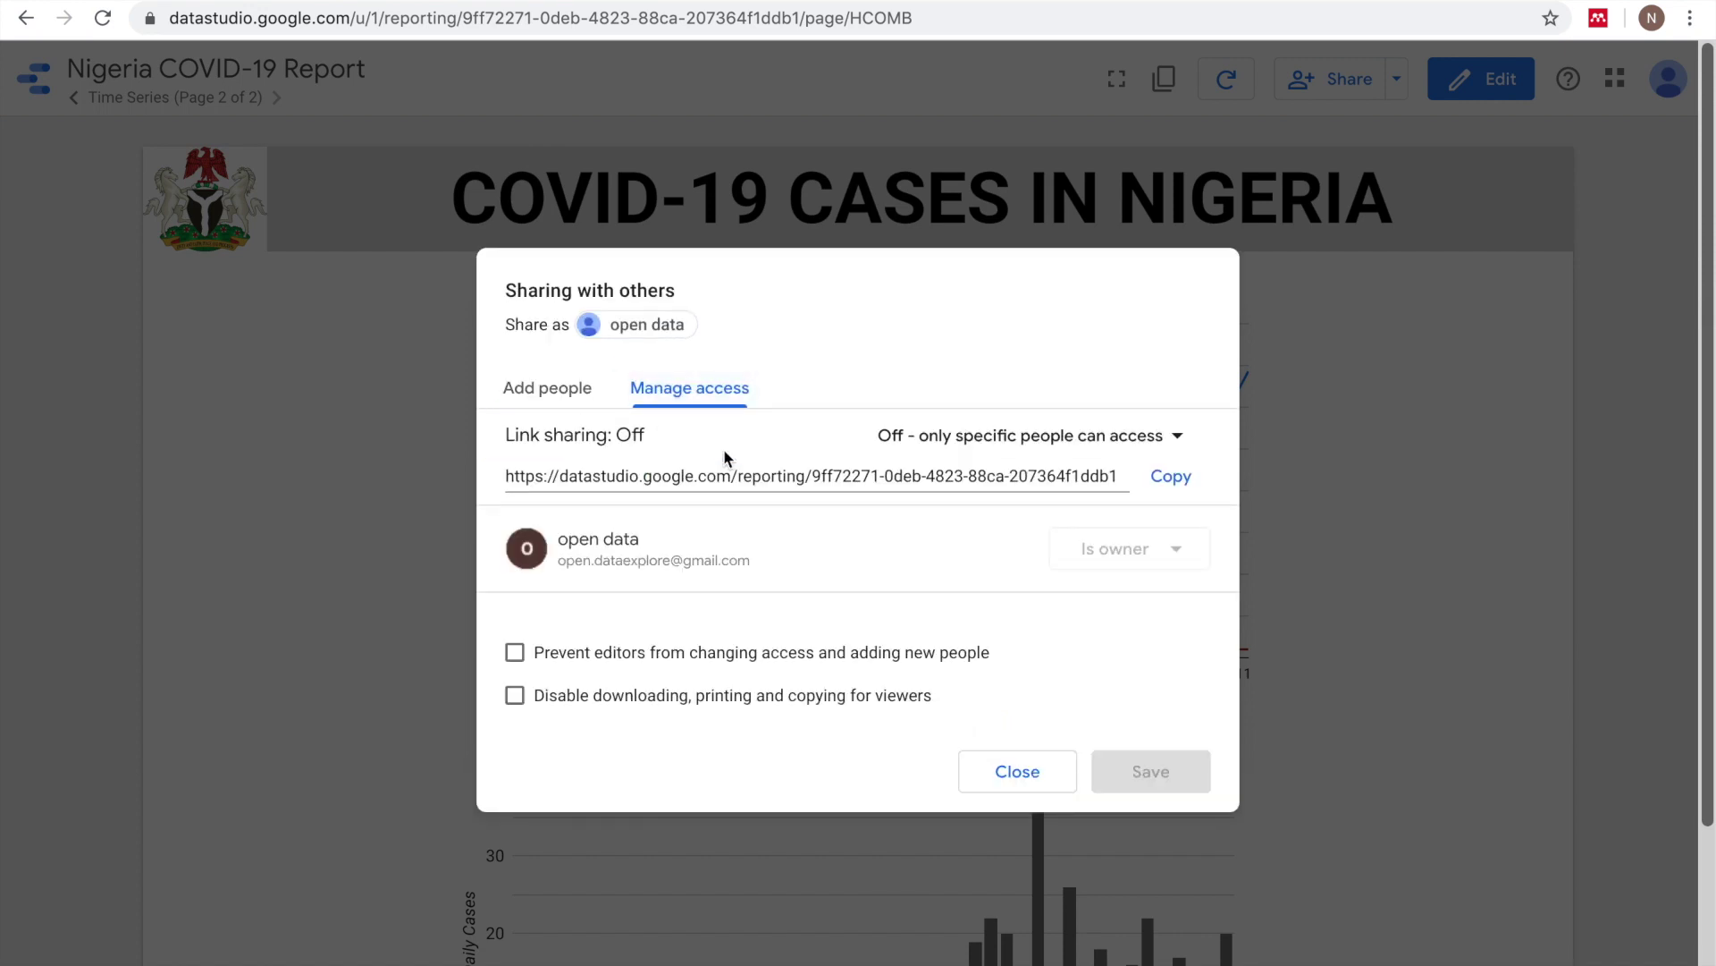
{"action": "left_click", "coordinate": [1006, 442]}
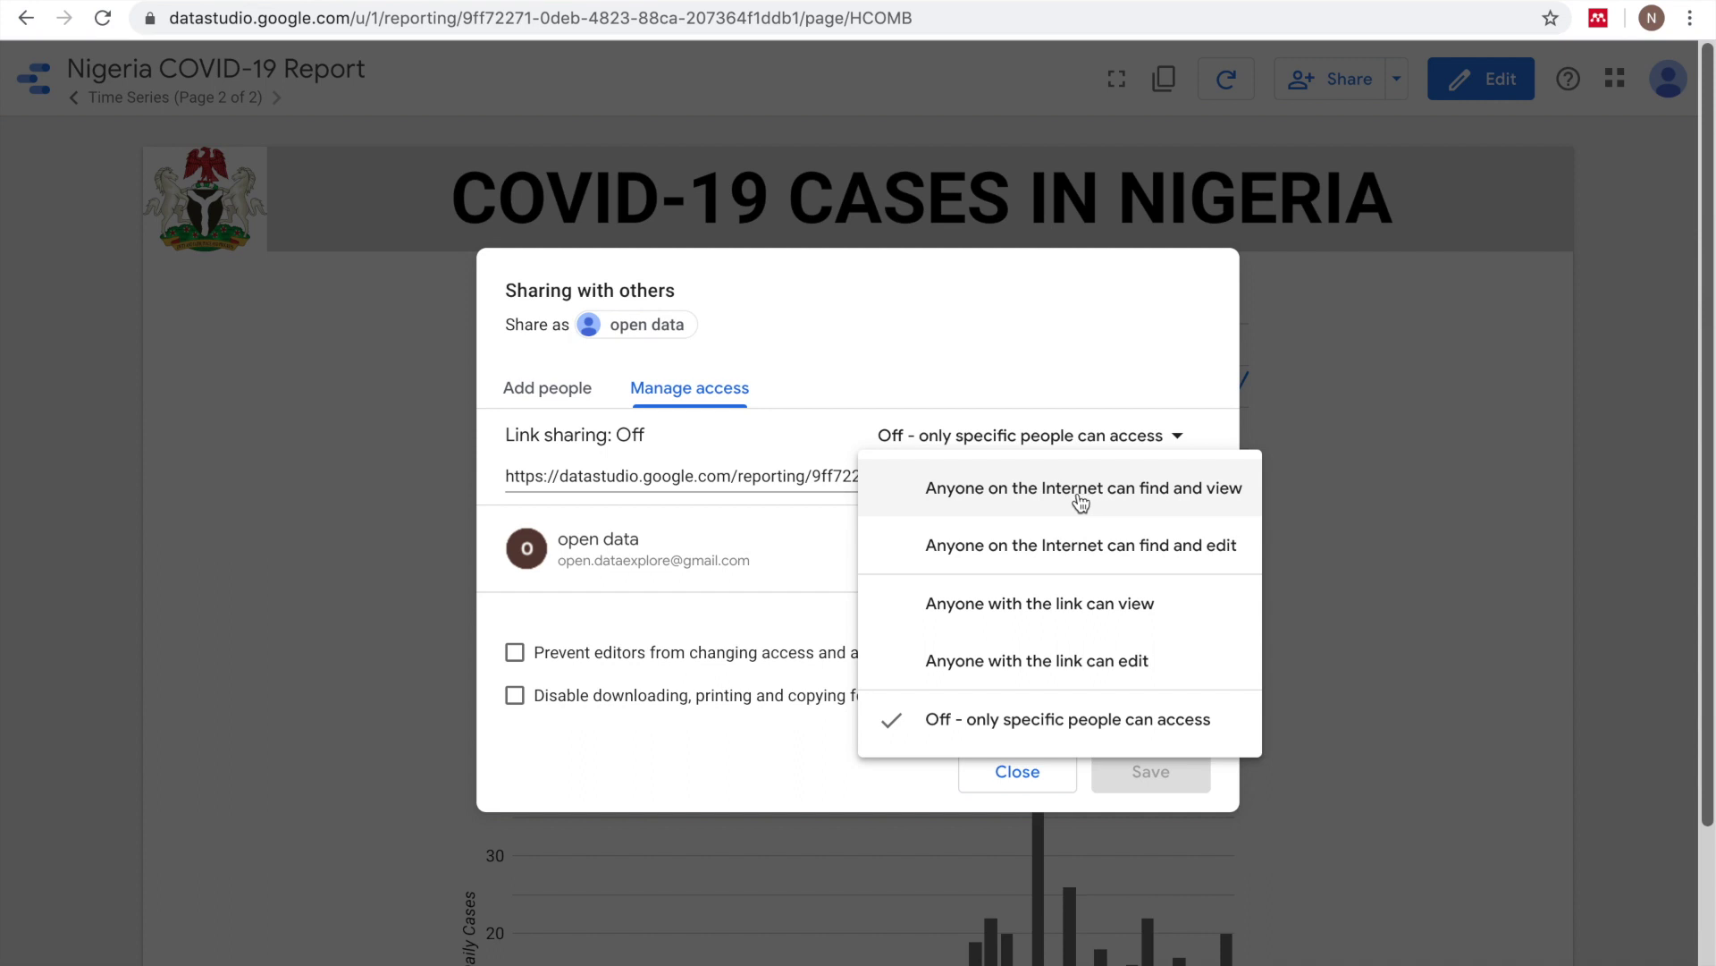
{"action": "left_click", "coordinate": [913, 613]}
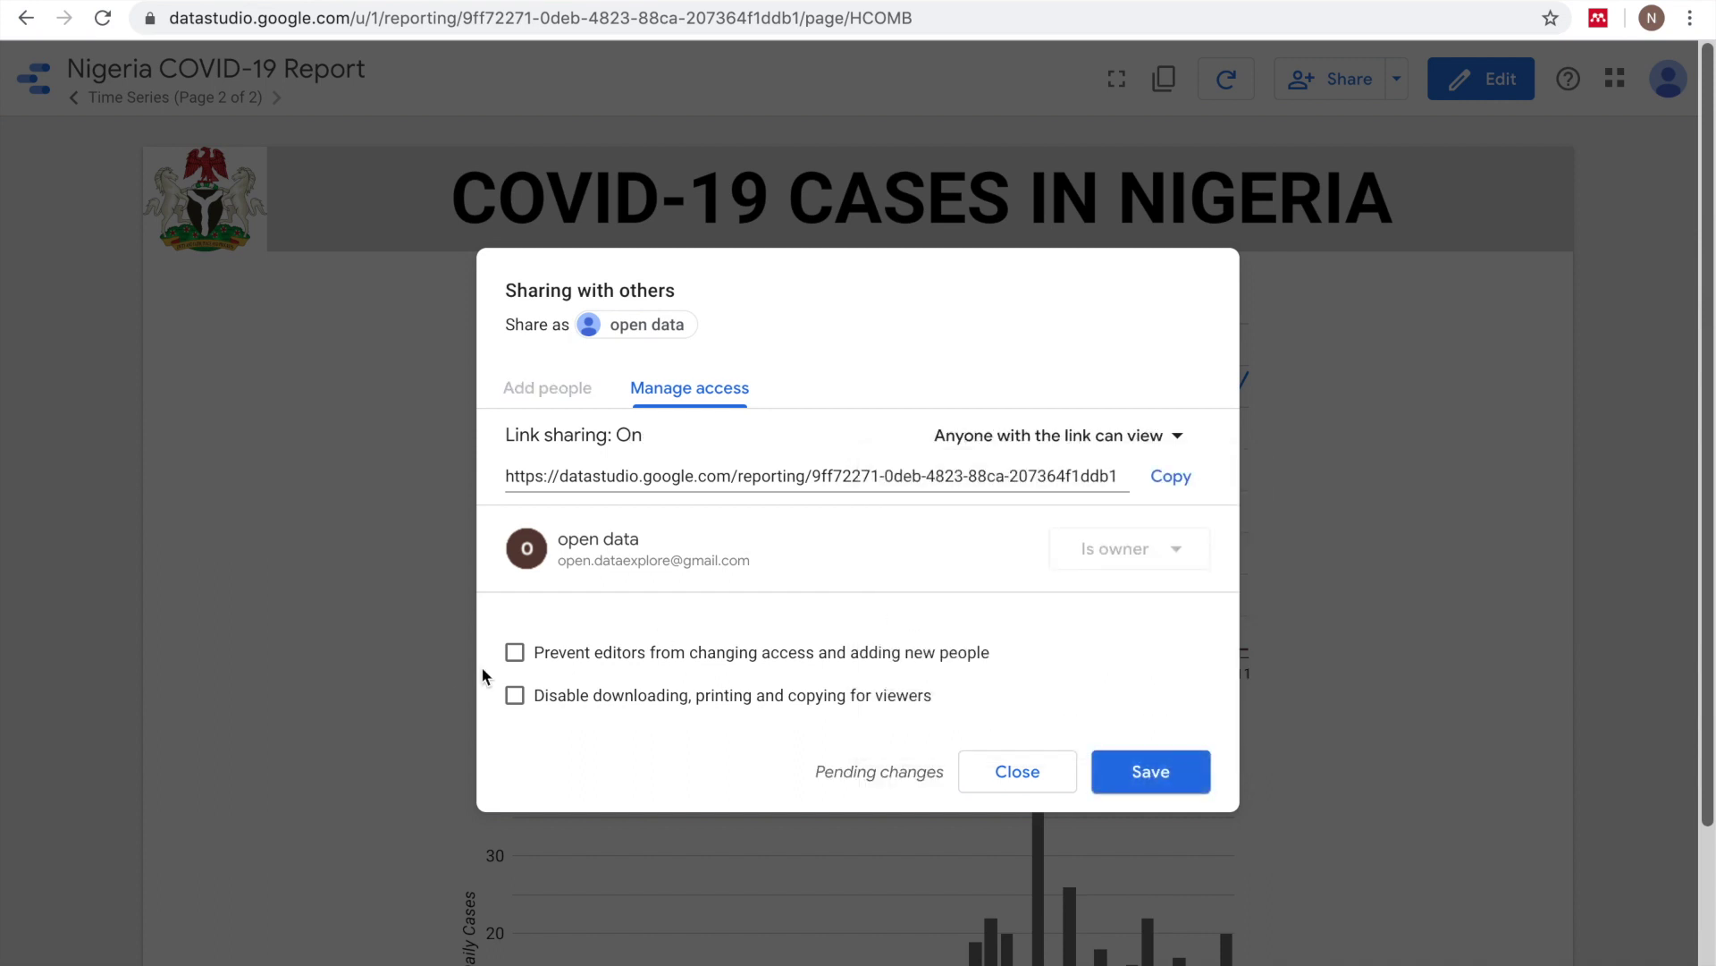
{"action": "left_click", "coordinate": [515, 652]}
{"action": "left_click", "coordinate": [516, 704]}
{"action": "left_click", "coordinate": [1005, 780]}
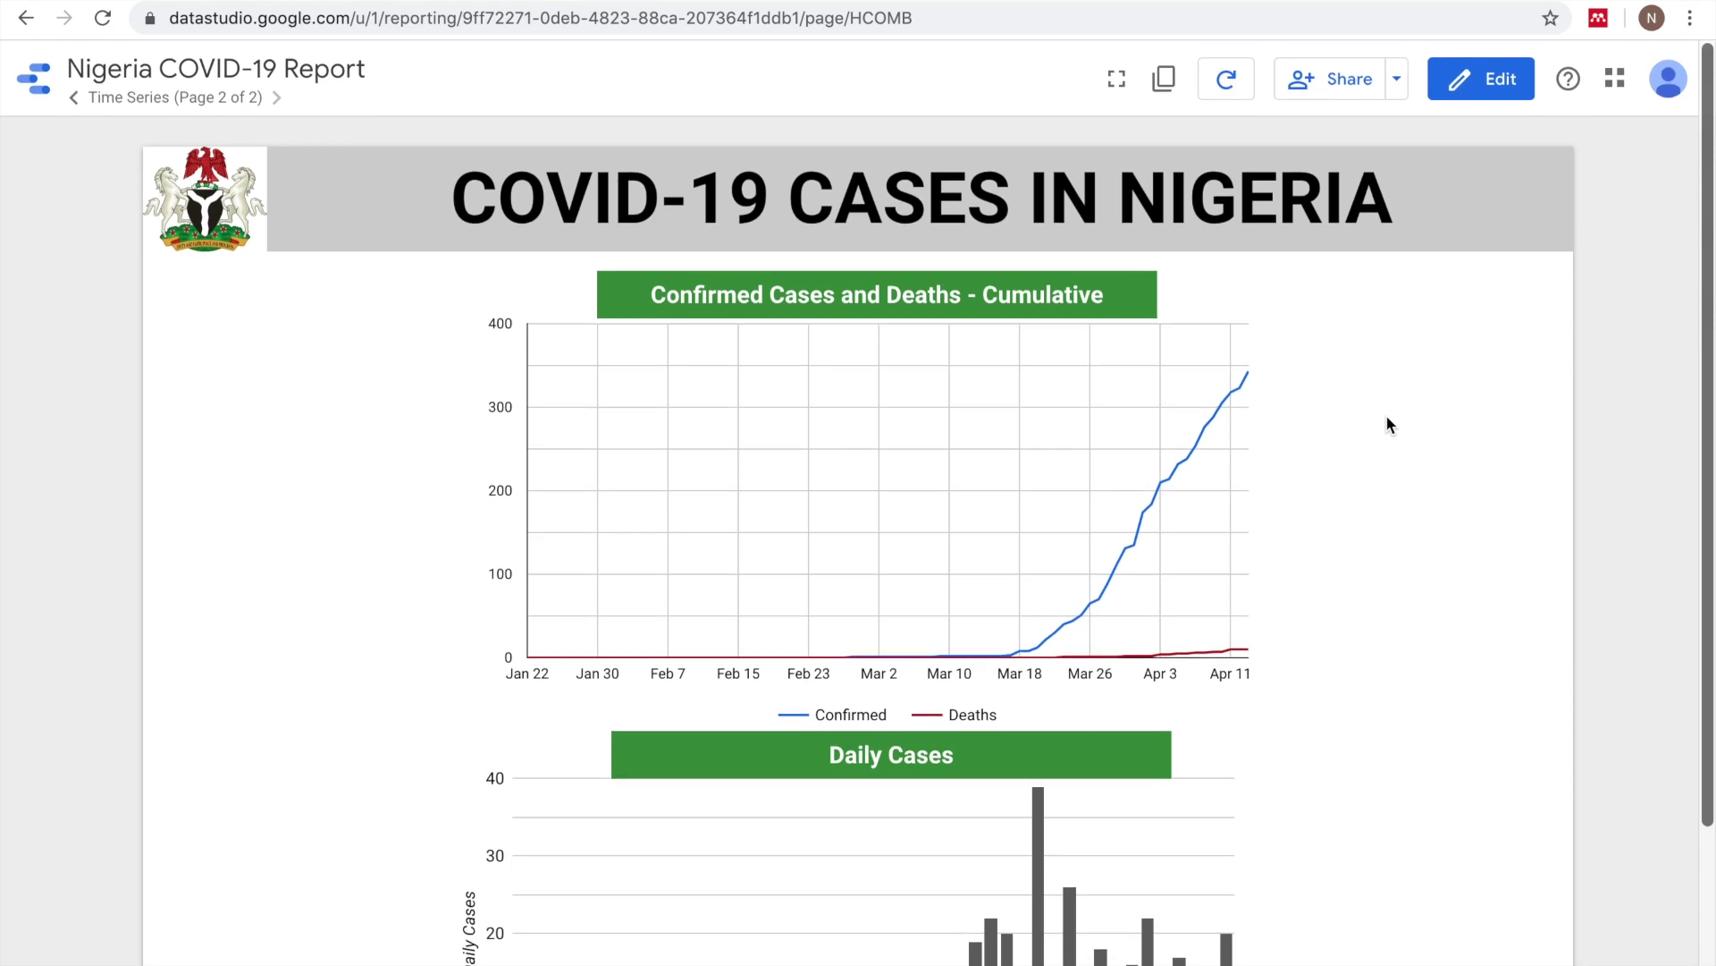